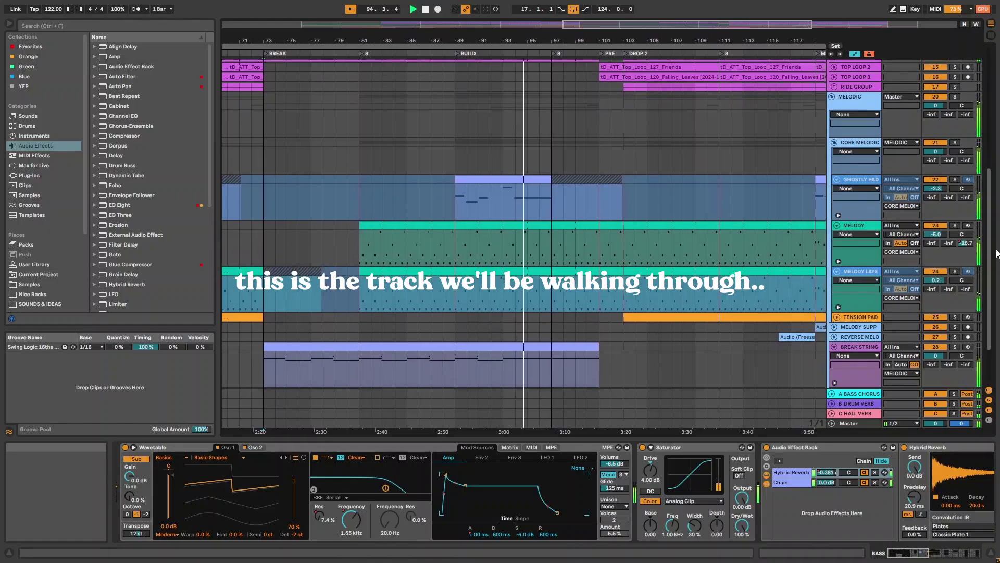
Examine the MELODY track's device chain and expand its automation lanes in the arrangement.
click(864, 226)
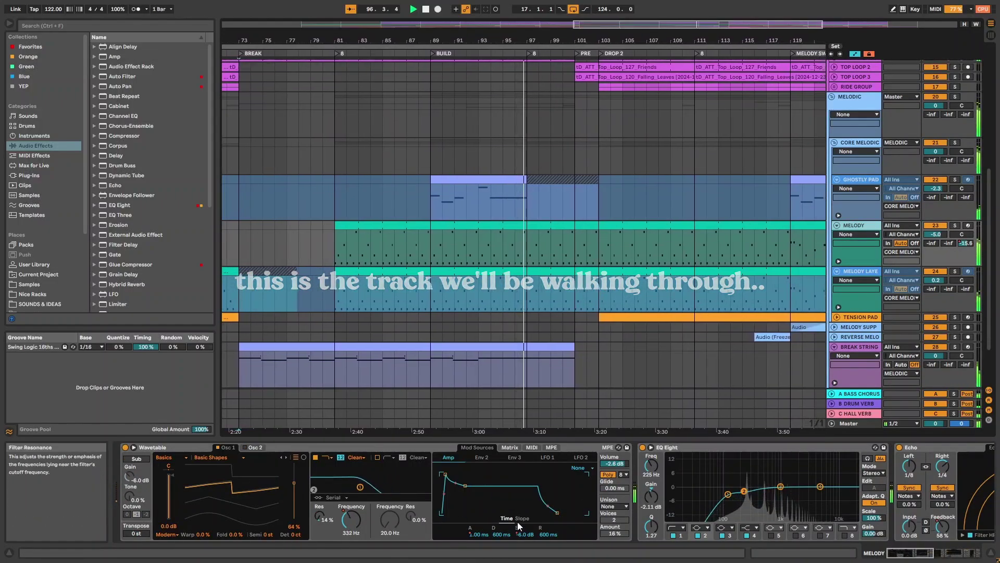
click(949, 553)
drag(950, 553, 963, 553)
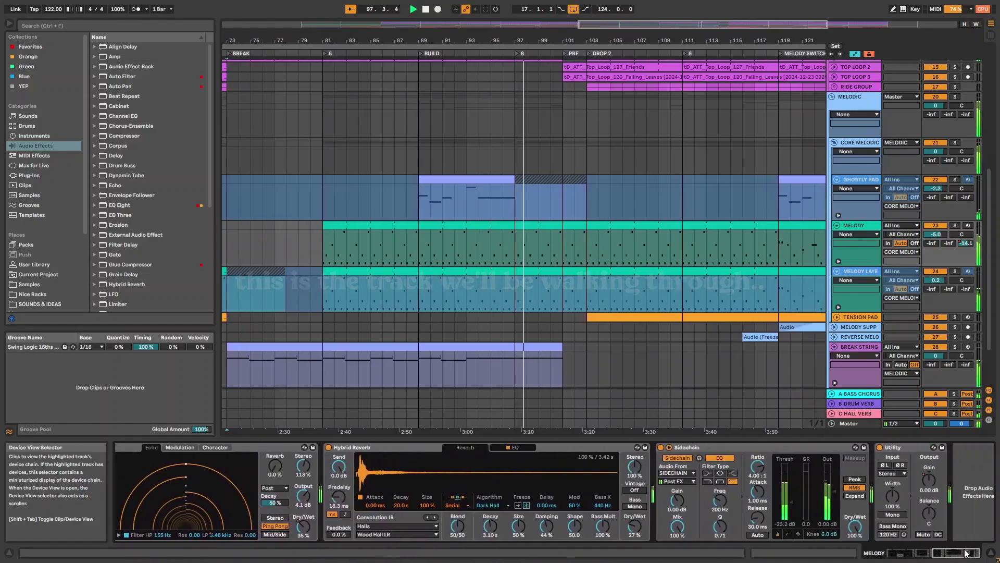
click(838, 261)
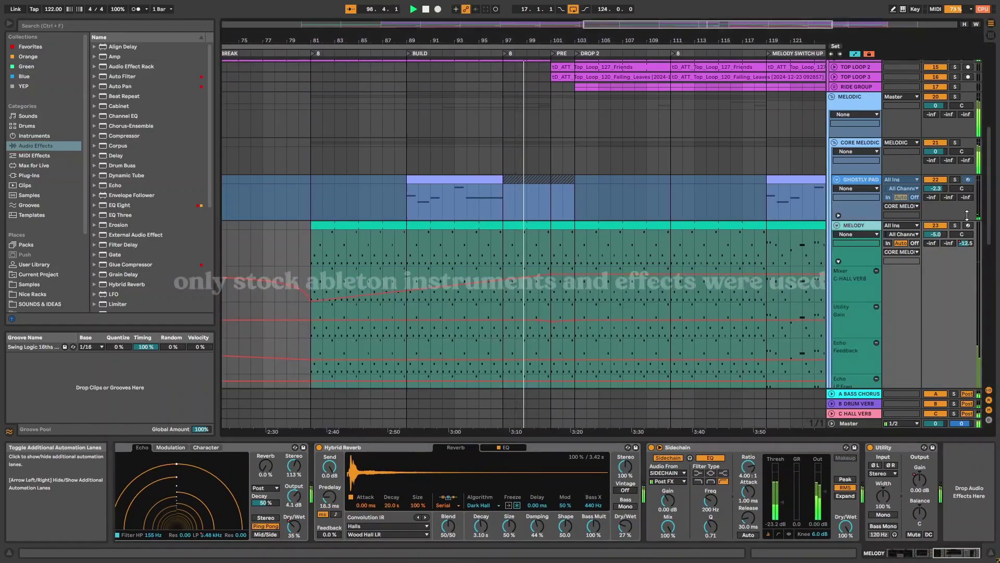
scroll(990, 250, down, 5)
drag(998, 255, 997, 363)
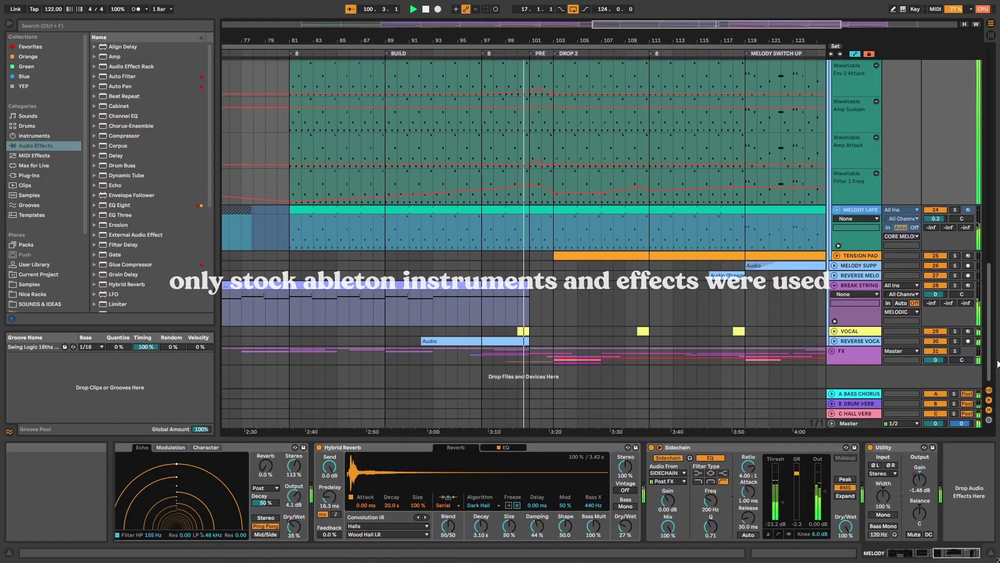
Unfold the FX group to view its tracks and display the Master track's effect chain.
click(832, 349)
drag(996, 306, 989, 363)
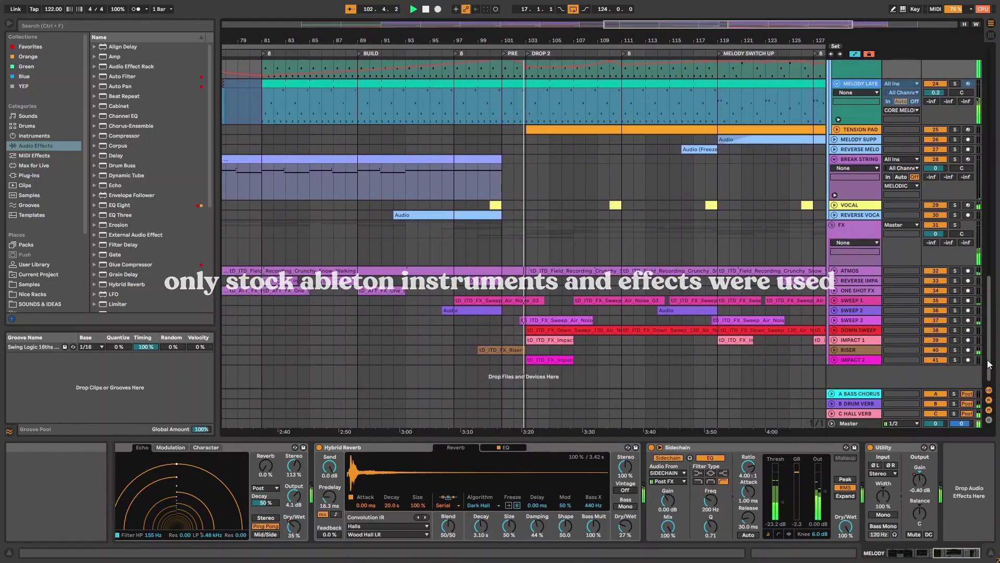
click(855, 424)
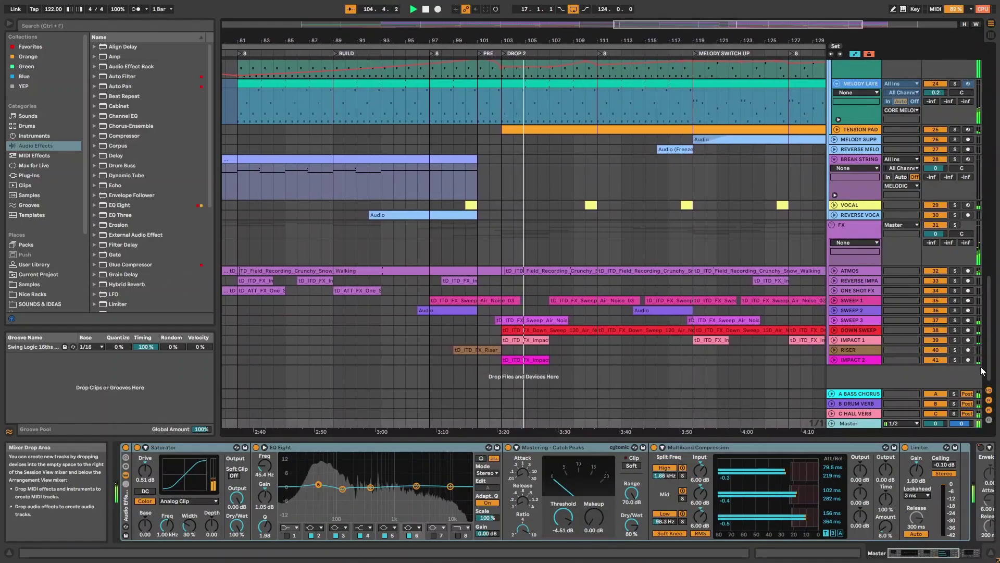
Display the DRUMS group's effect chain.
drag(988, 369, 977, 84)
click(839, 173)
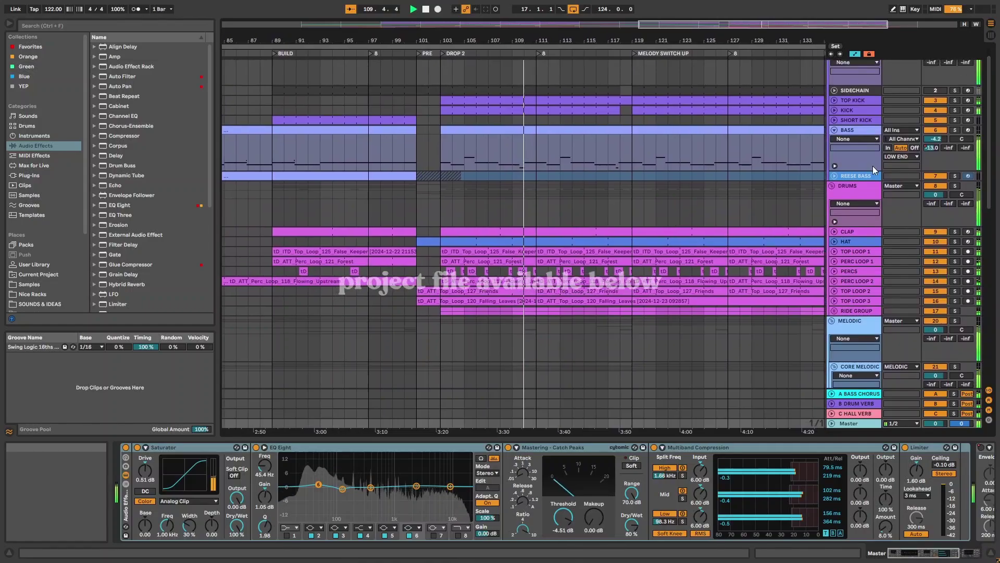
click(858, 189)
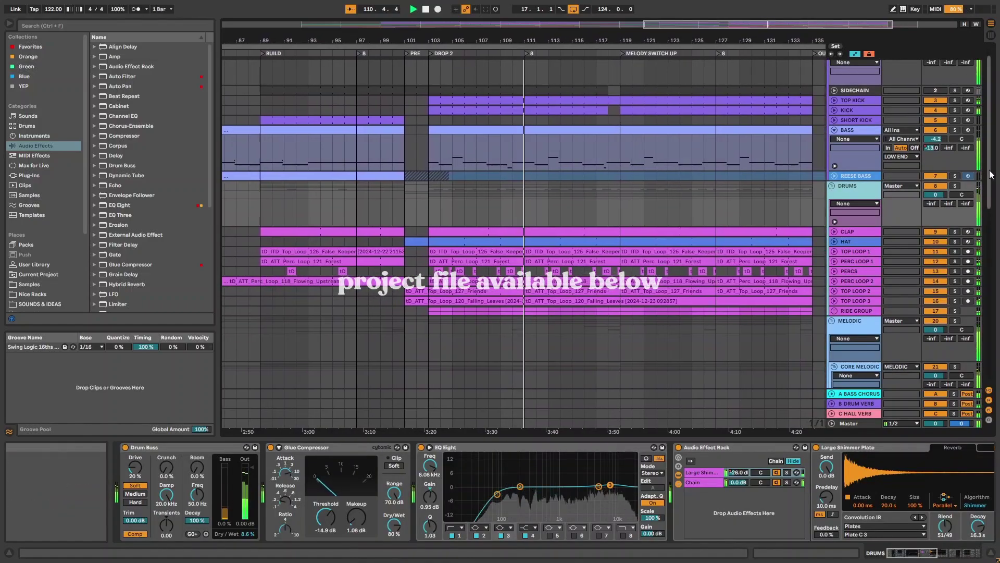
scroll(983, 176, up, 1)
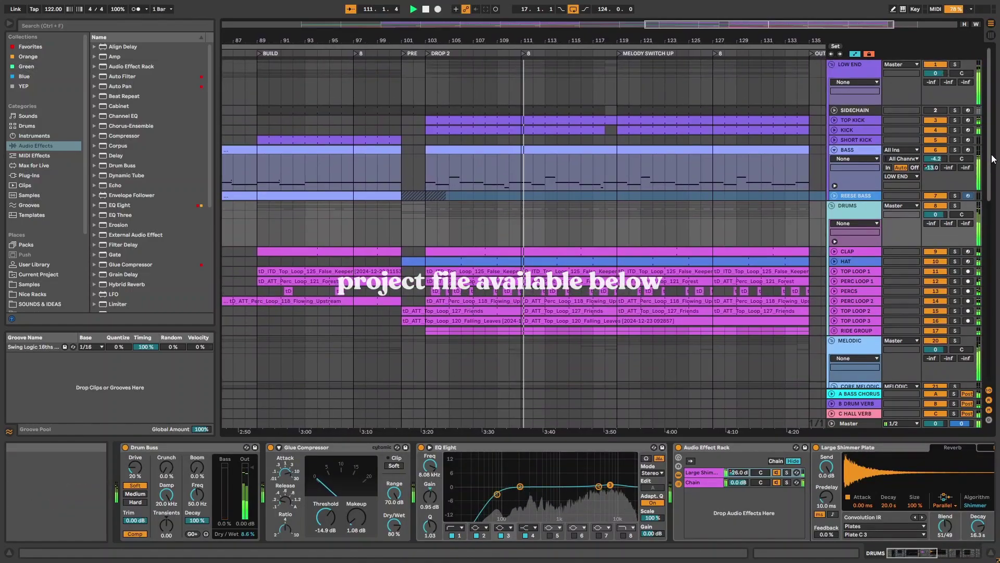
Examine the BASS track's device chain and its automation lanes, collapsing the lanes again.
click(858, 151)
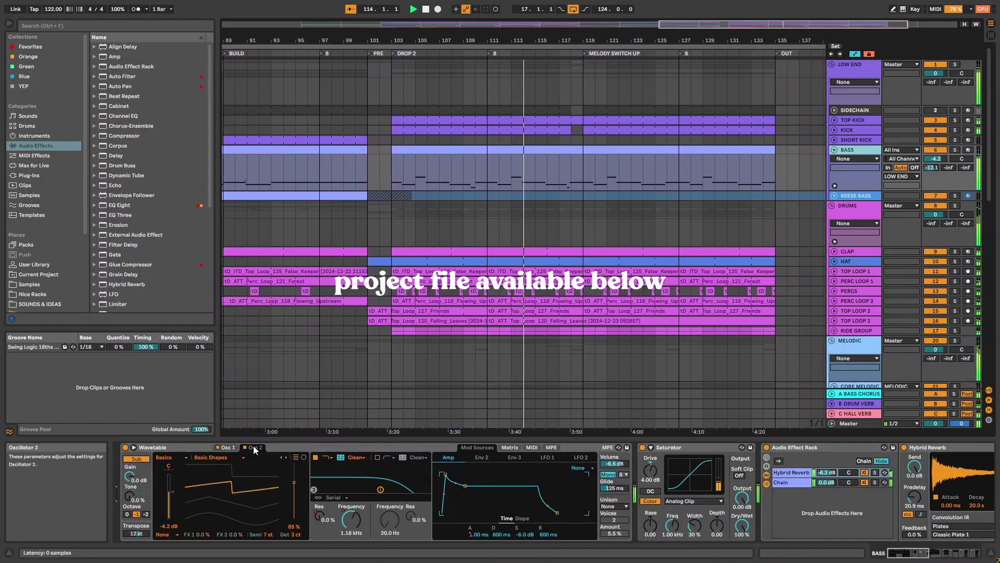
click(920, 556)
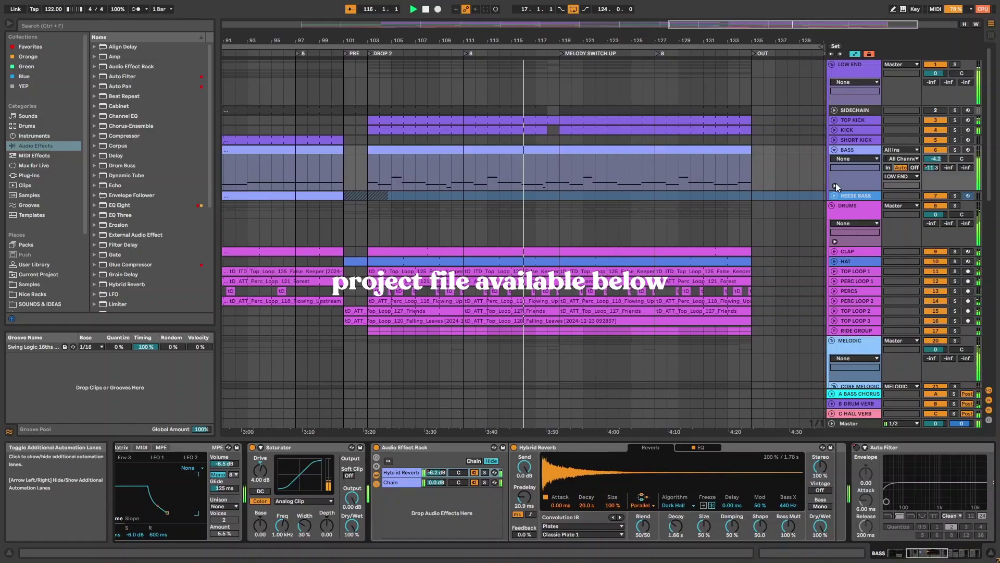
click(835, 185)
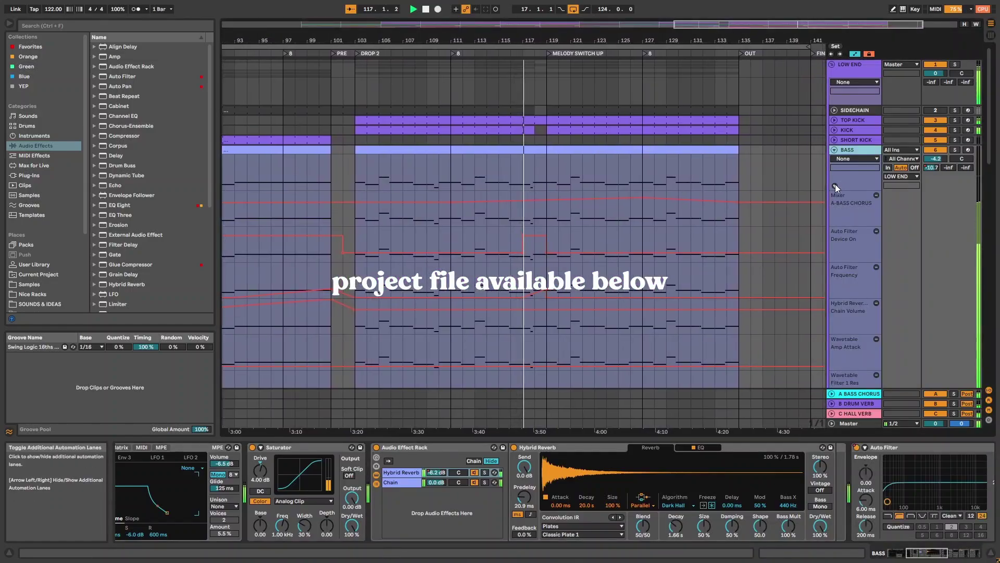
click(836, 184)
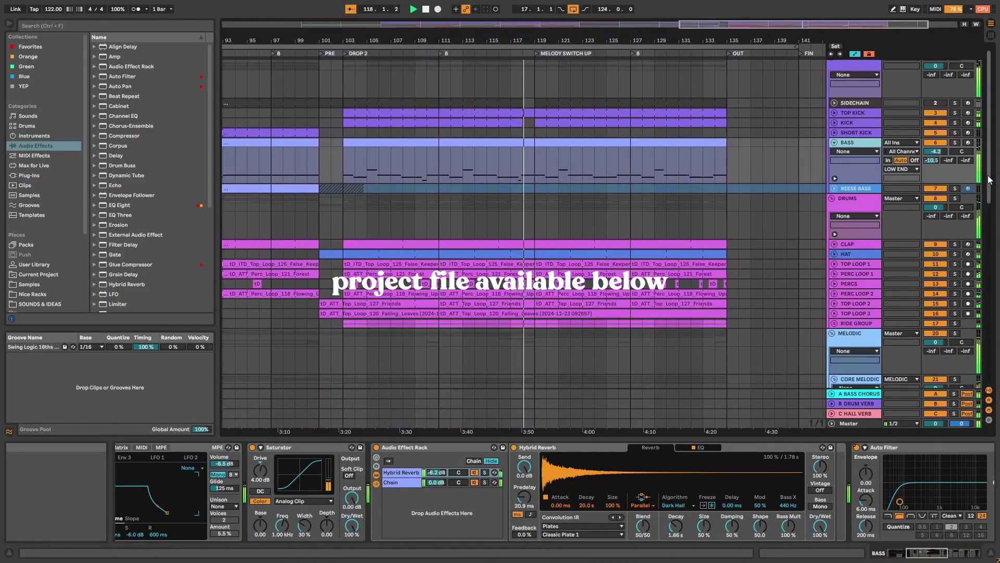
Unfold the VOCAL track and examine its device chain.
drag(989, 178, 982, 328)
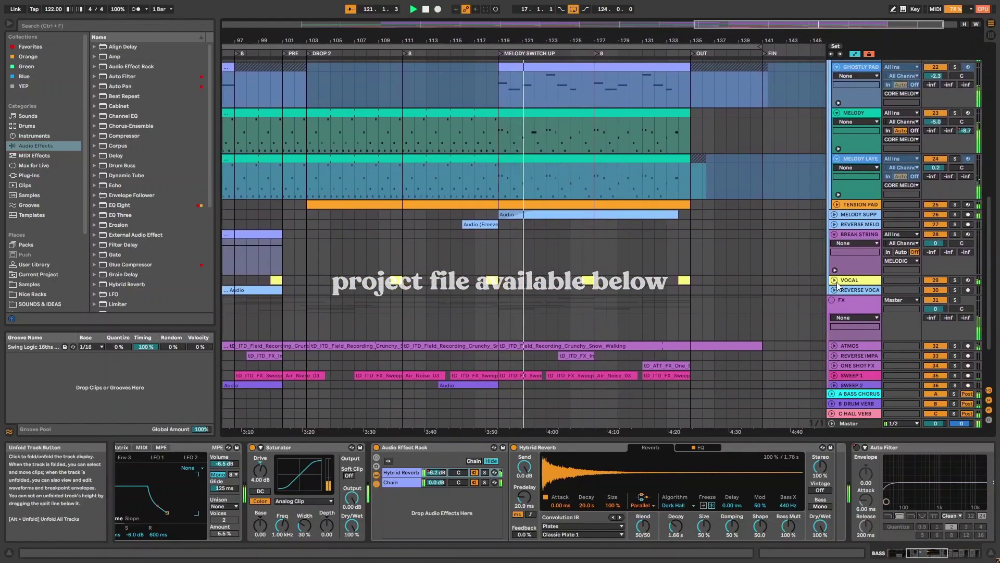
click(835, 280)
click(854, 285)
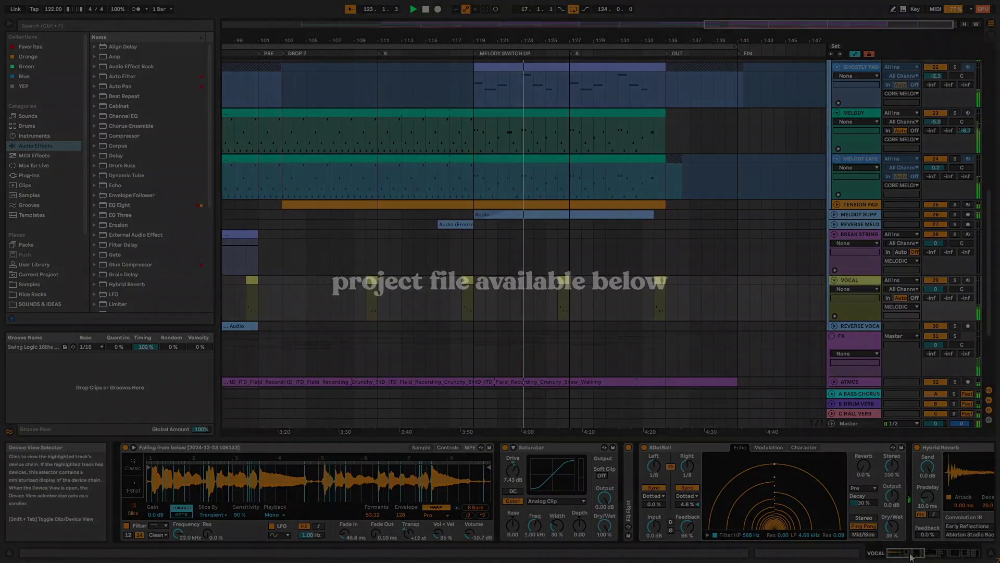
drag(919, 555, 937, 557)
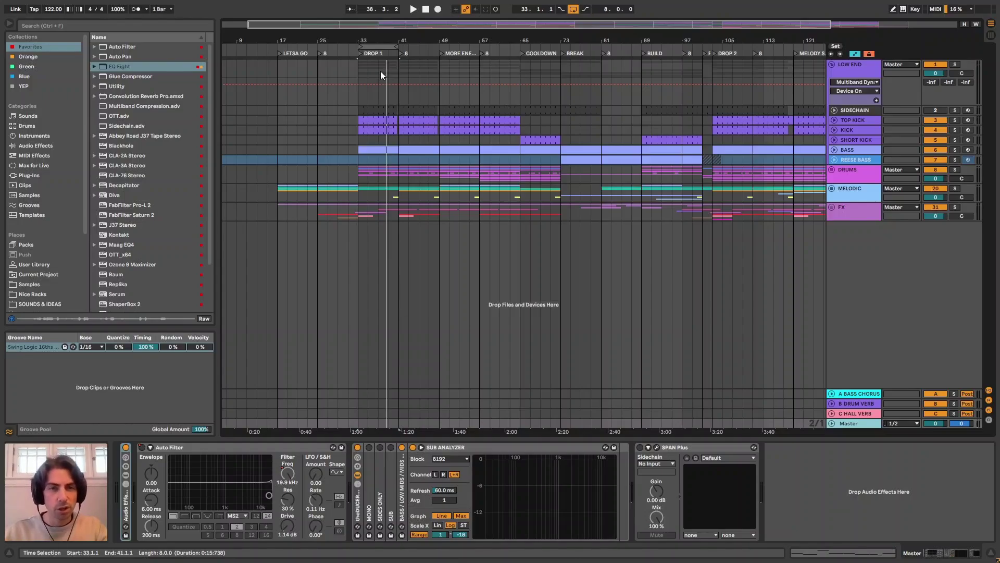
Survey the arrangement's sections and unfold the MELODIC group to examine its clips around DROP 1.
drag(370, 36, 385, 37)
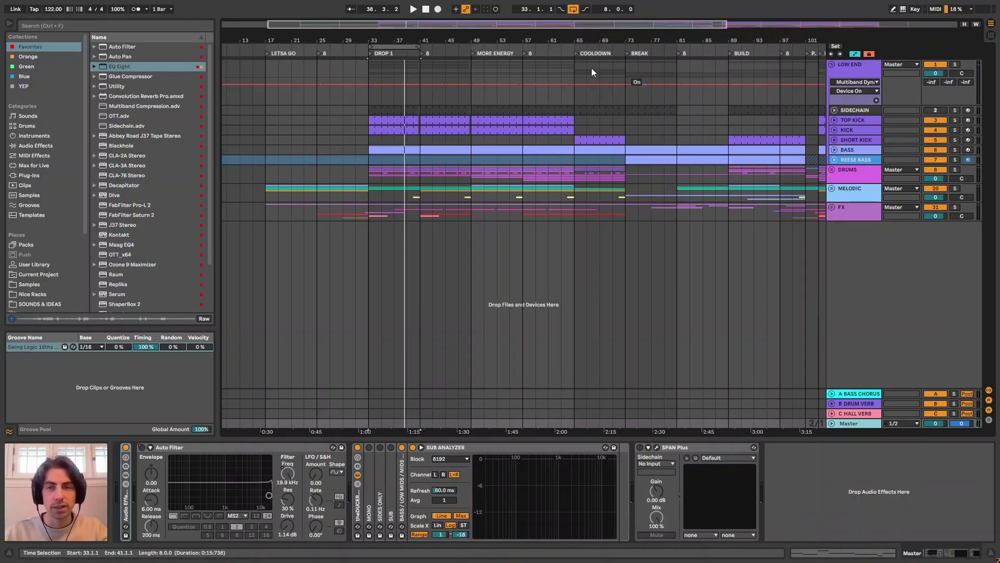
key(minus)
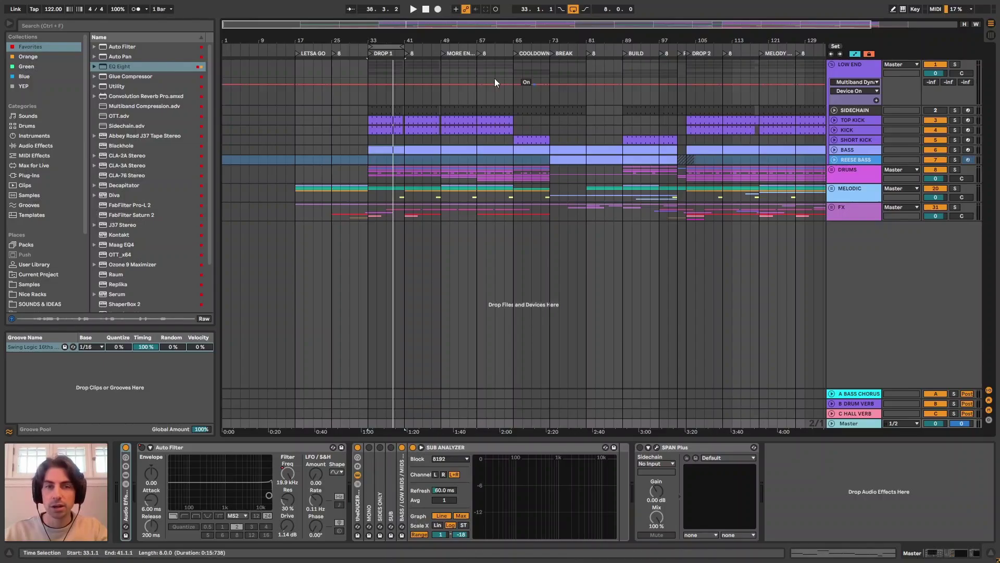
drag(377, 39, 377, 32)
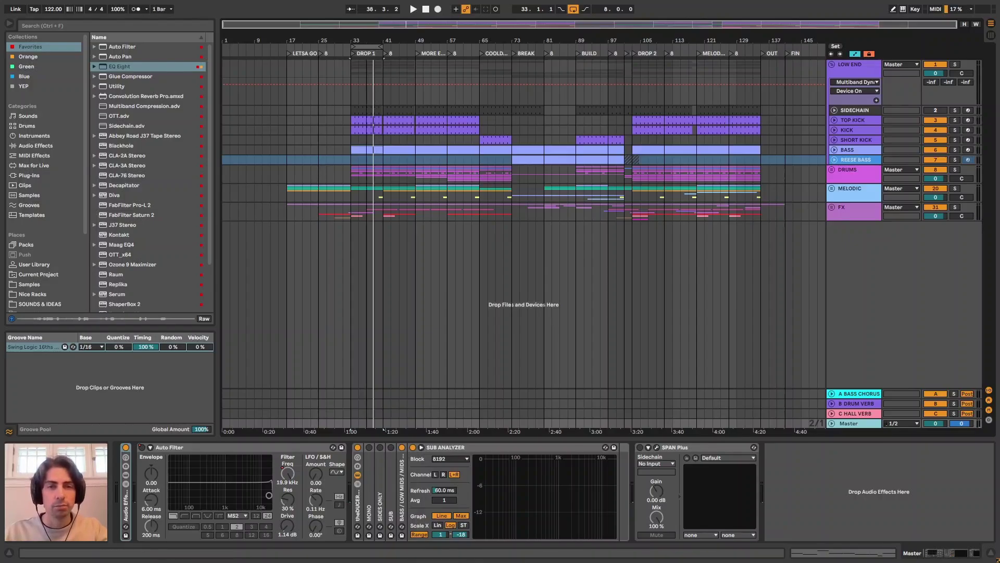
drag(375, 40, 375, 52)
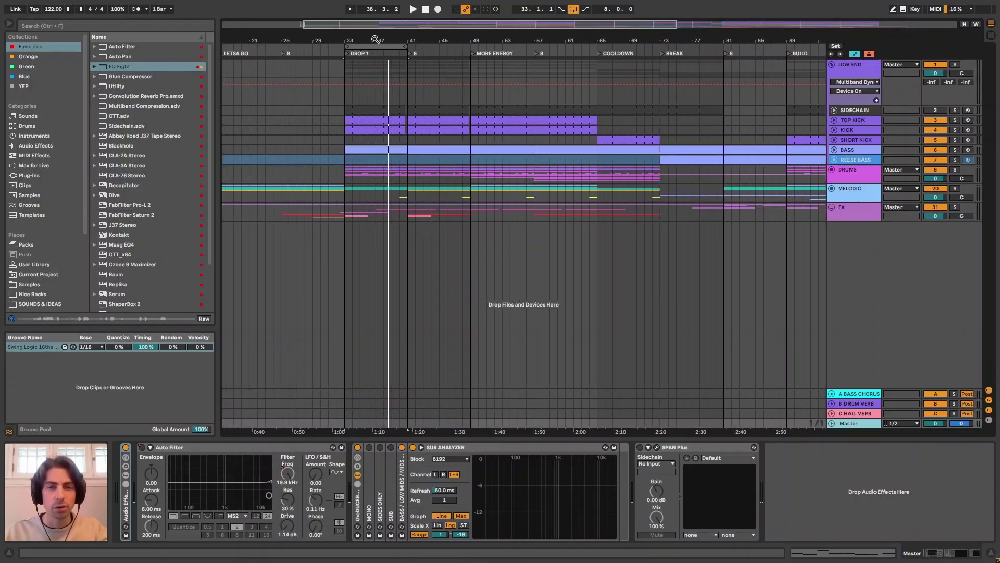
click(832, 189)
scroll(539, 296, down, 5)
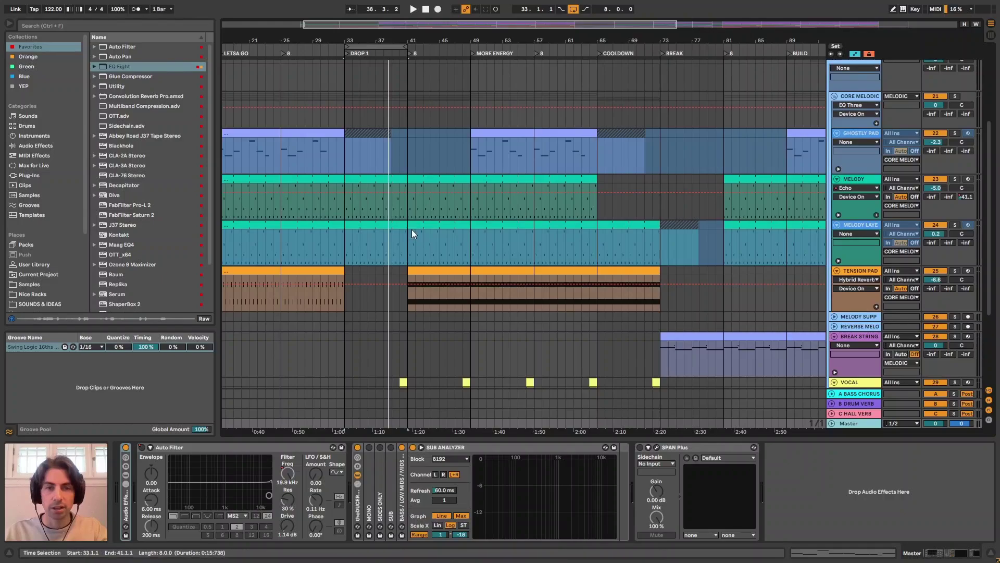
scroll(411, 229, up, 5)
mouse_move(403, 37)
mouse_down()
mouse_move(402, 26)
mouse_move(383, 46)
mouse_move(404, 52)
mouse_move(423, 30)
mouse_move(419, 46)
mouse_up()
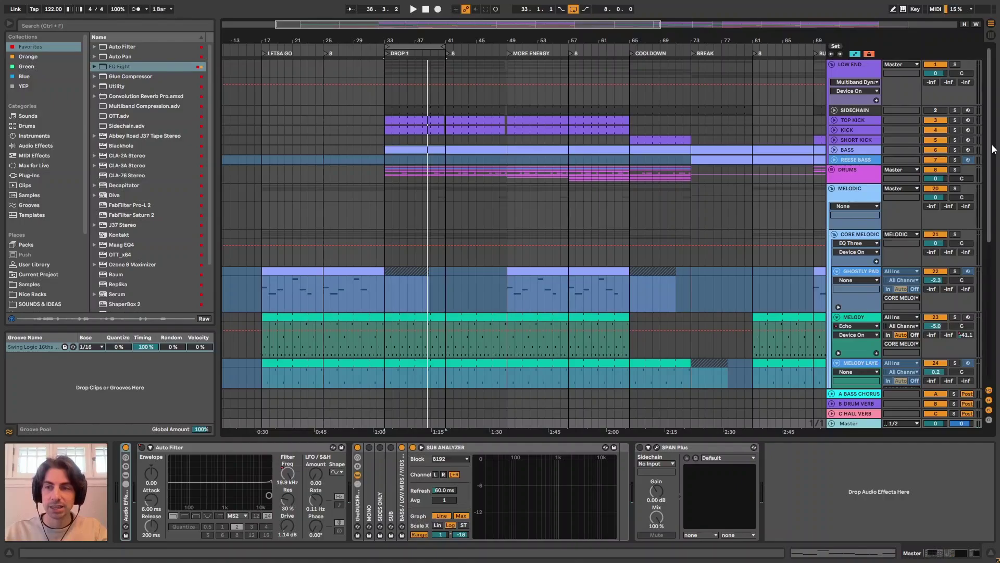
scroll(993, 149, down, 5)
scroll(993, 150, up, 5)
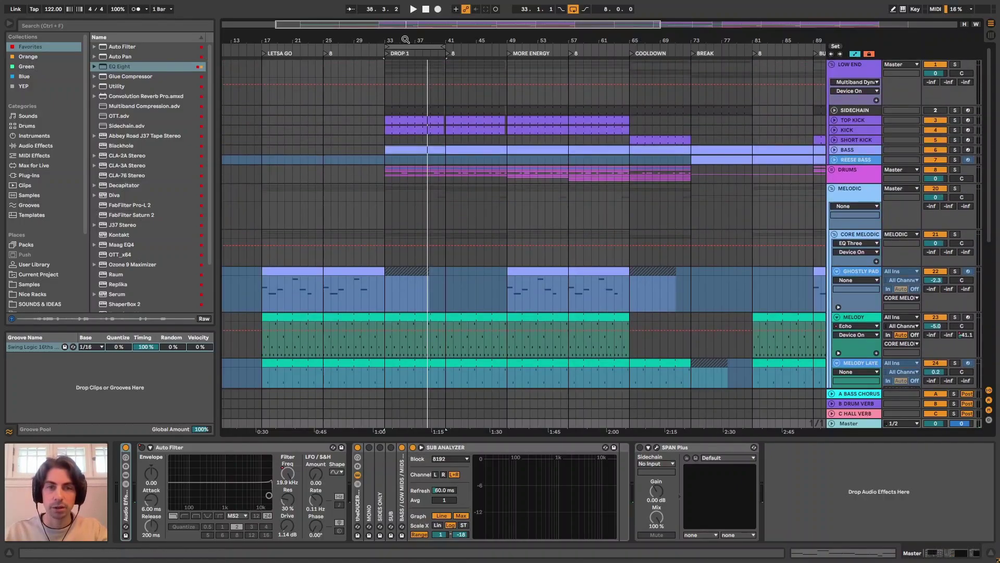
Listen to the soloed BASS track in DROP 1 and open its MIDI clip in the note editor.
drag(406, 41, 406, 46)
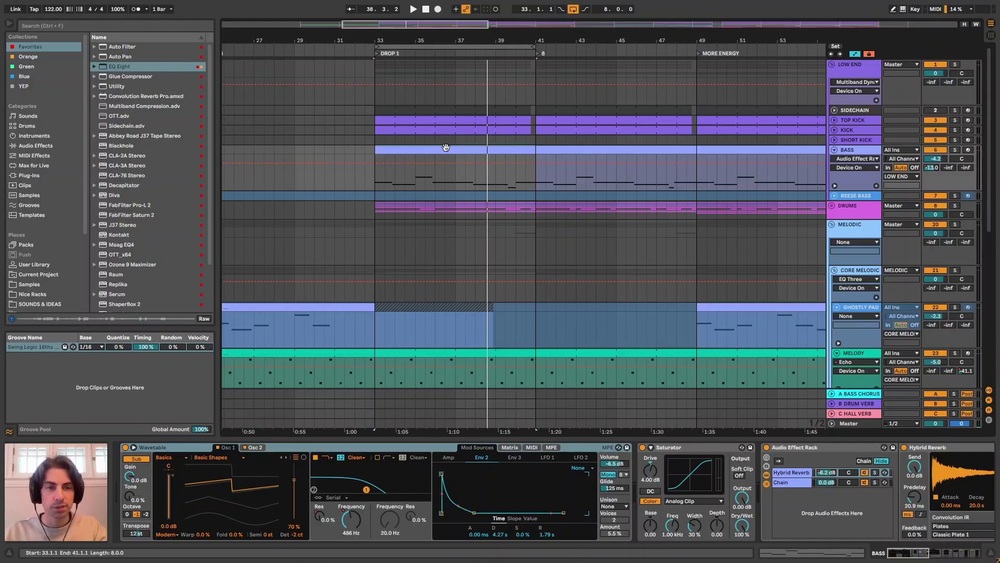
key(space)
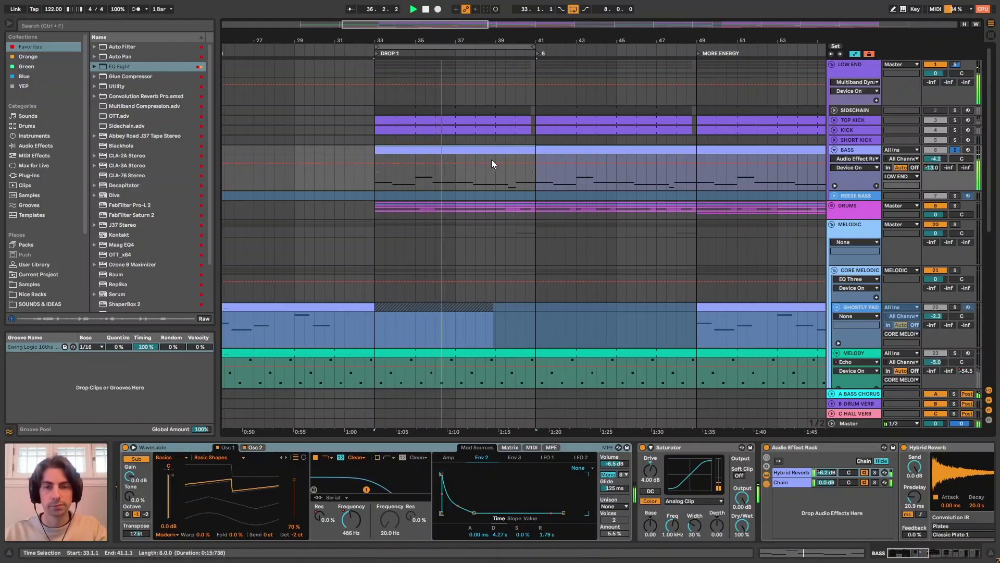
double_click(408, 150)
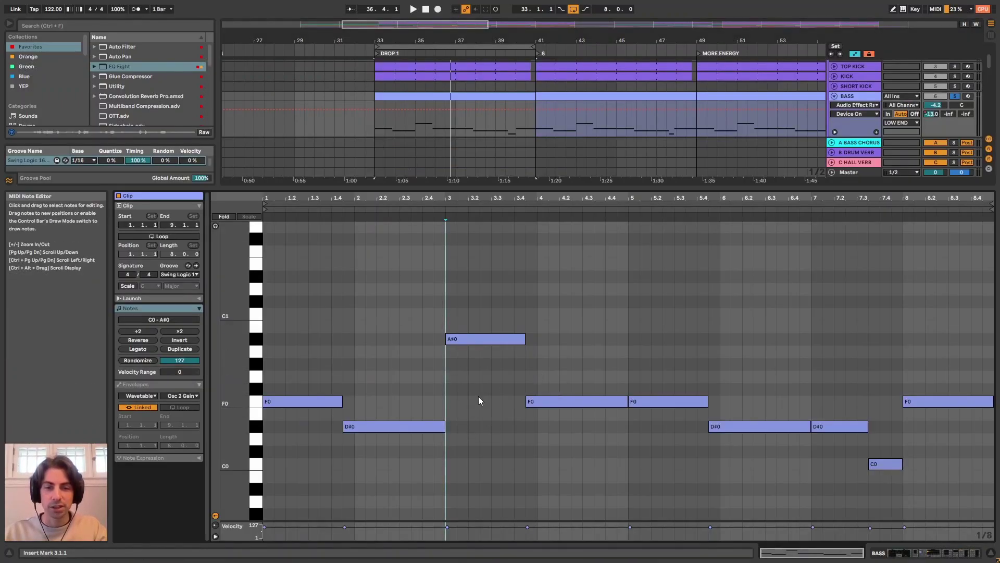
Examine the timing of the bassline's notes across the clip's bars and audition the opening notes.
click(433, 343)
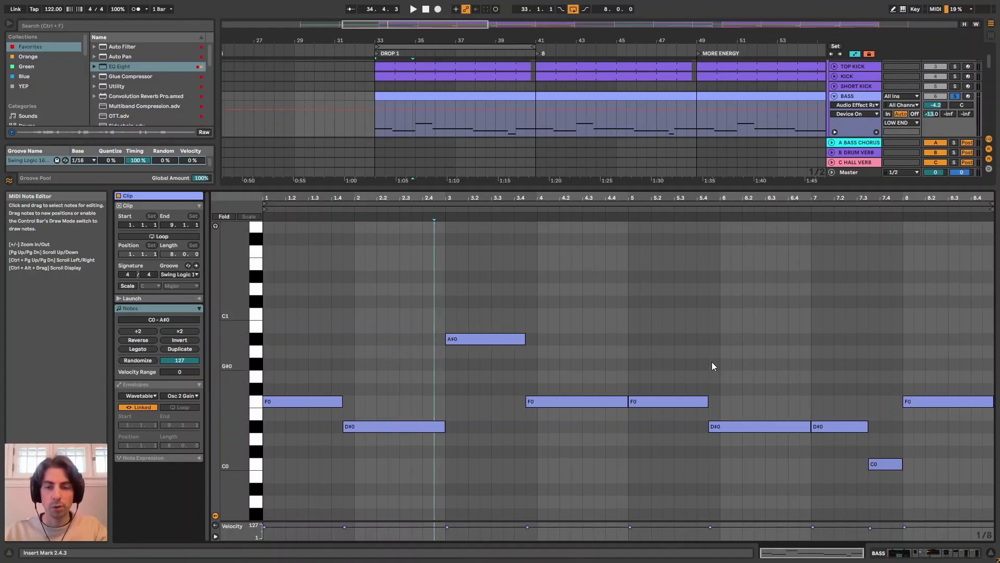
drag(346, 198, 397, 252)
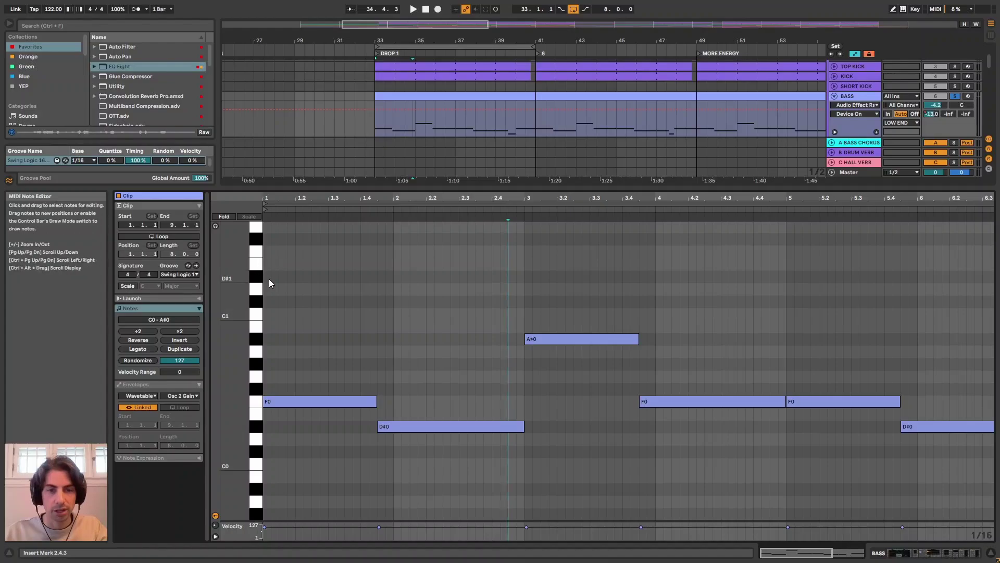
drag(268, 280, 394, 307)
click(425, 339)
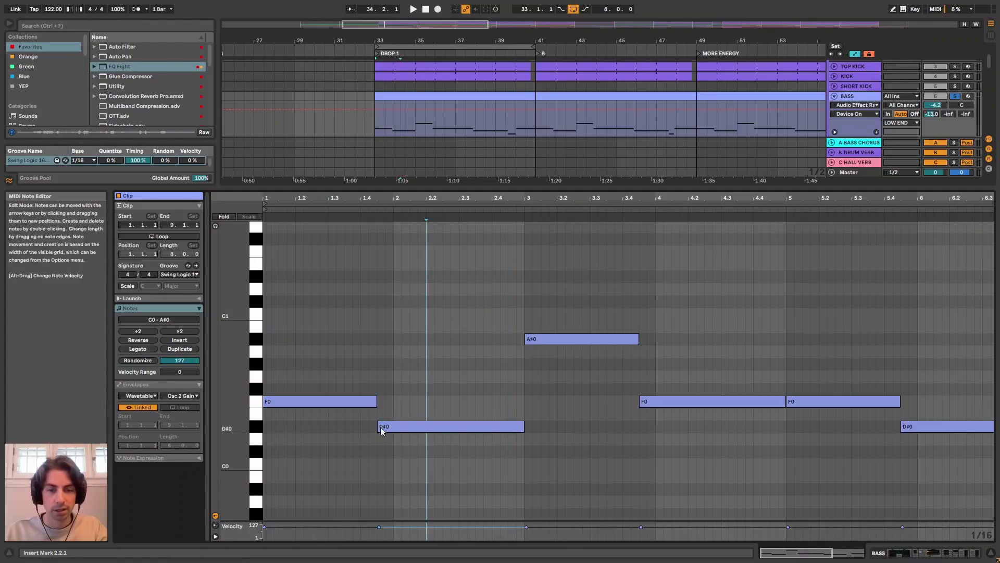
mouse_move(388, 198)
mouse_down()
mouse_move(388, 219)
mouse_move(429, 191)
mouse_up()
drag(344, 199, 343, 182)
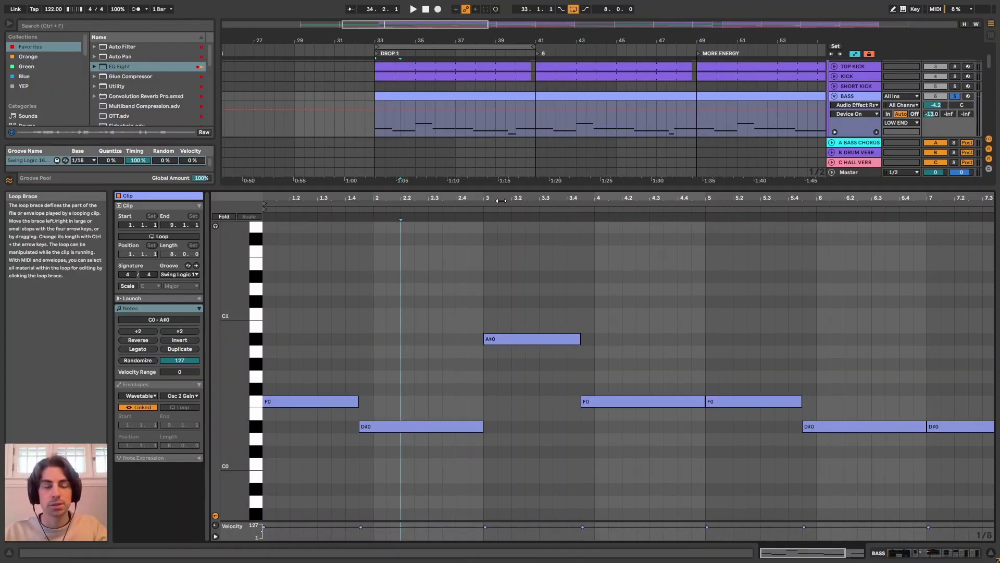
key(space)
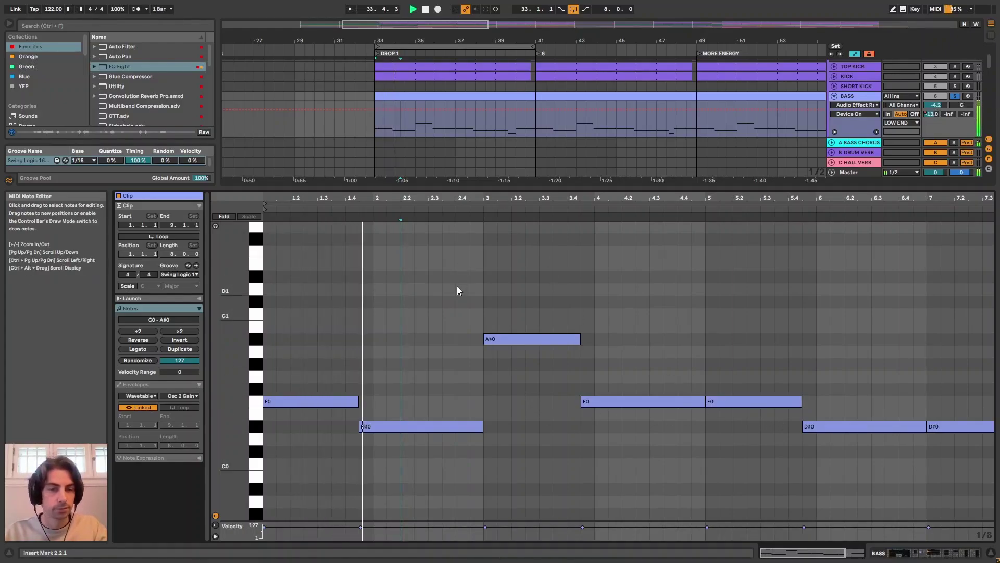
key(space)
Try extending the first F0 bass note to bar 2 with the following D#0 starting there, and audition it.
click(358, 402)
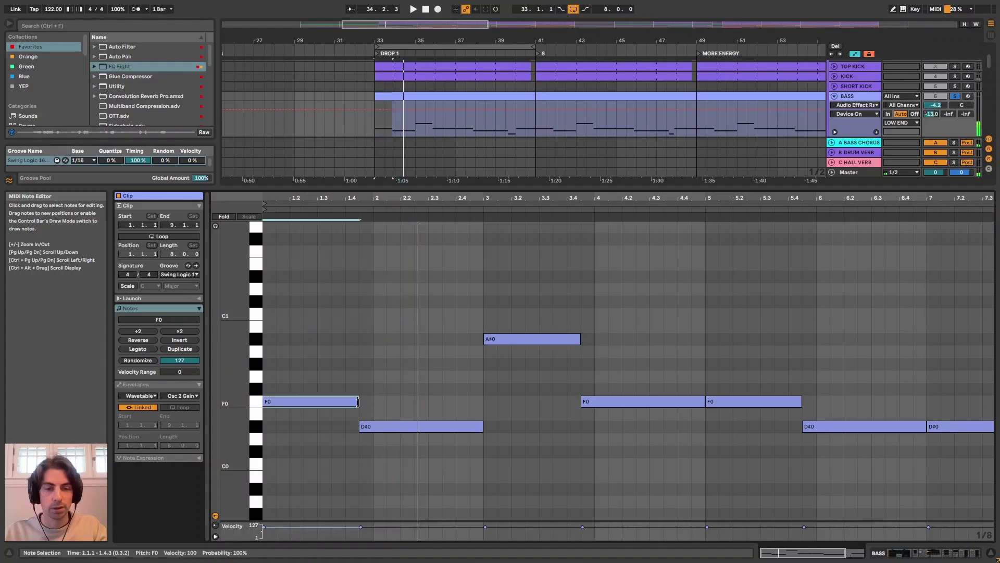
drag(358, 402, 374, 426)
key(space)
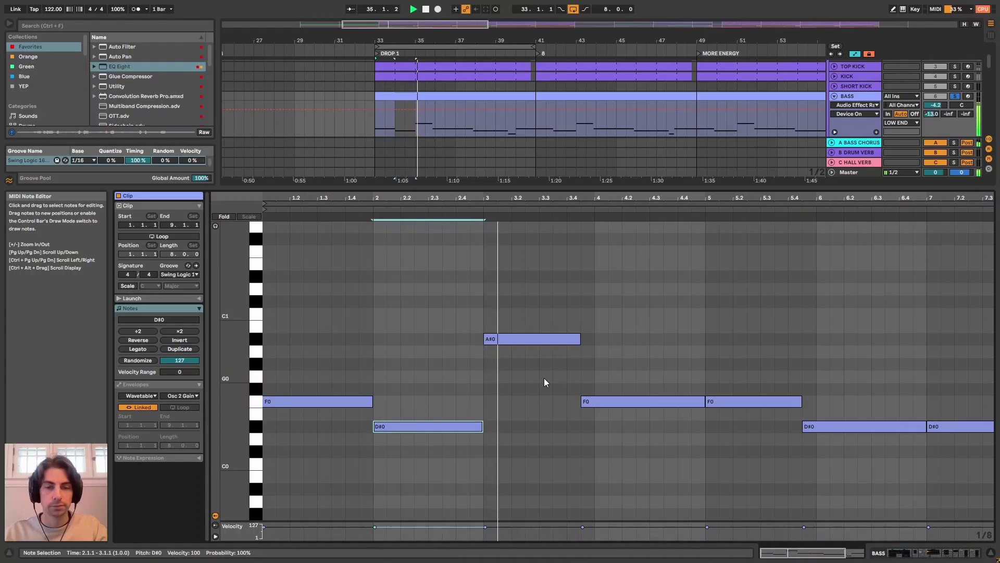
Undo the bass note timing edits, stop playback and return to the BASS track's device chain.
key(ctrl+z)
key(ctrl+z)
key(space)
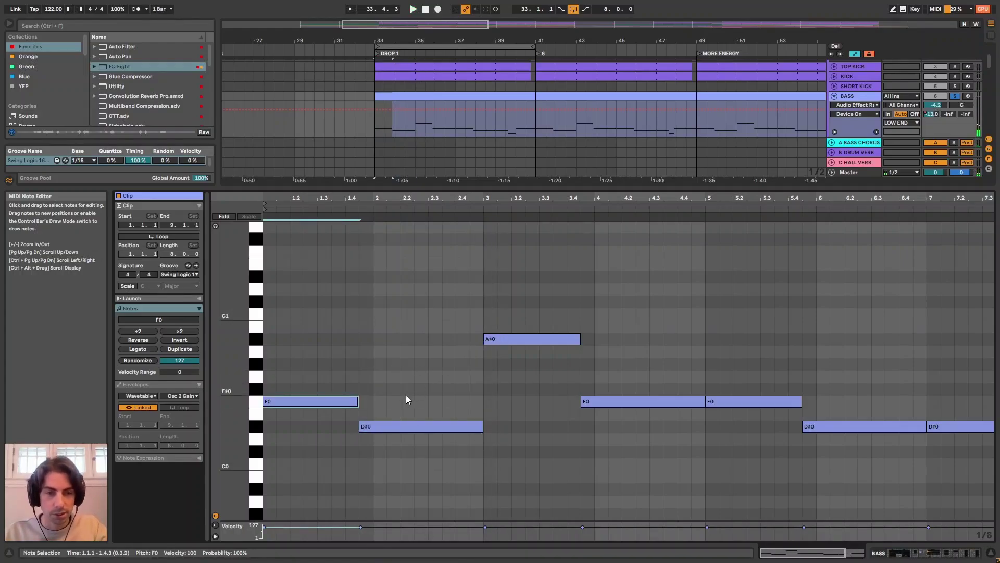
key(shift+Tab)
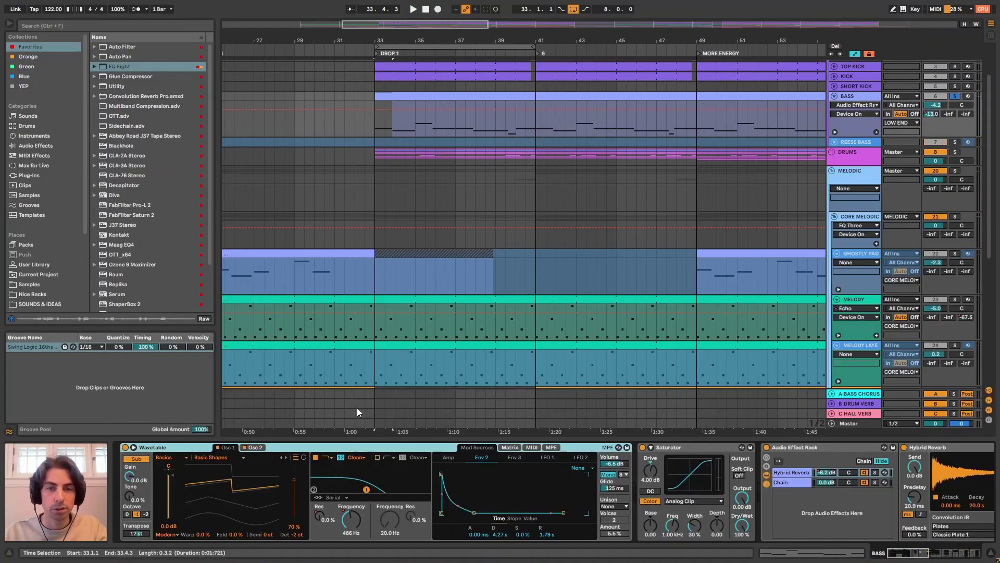
Review the BASS clip's note pattern in DROP 1 and return to the track's device chain.
scroll(446, 212, up, 3)
scroll(409, 48, up, 3)
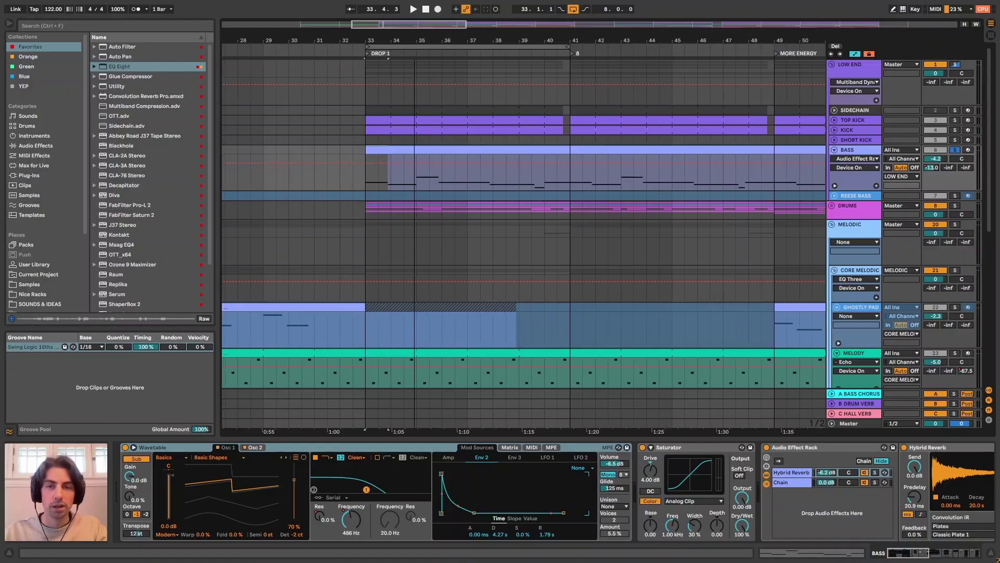
scroll(469, 105, left, 1)
click(433, 152)
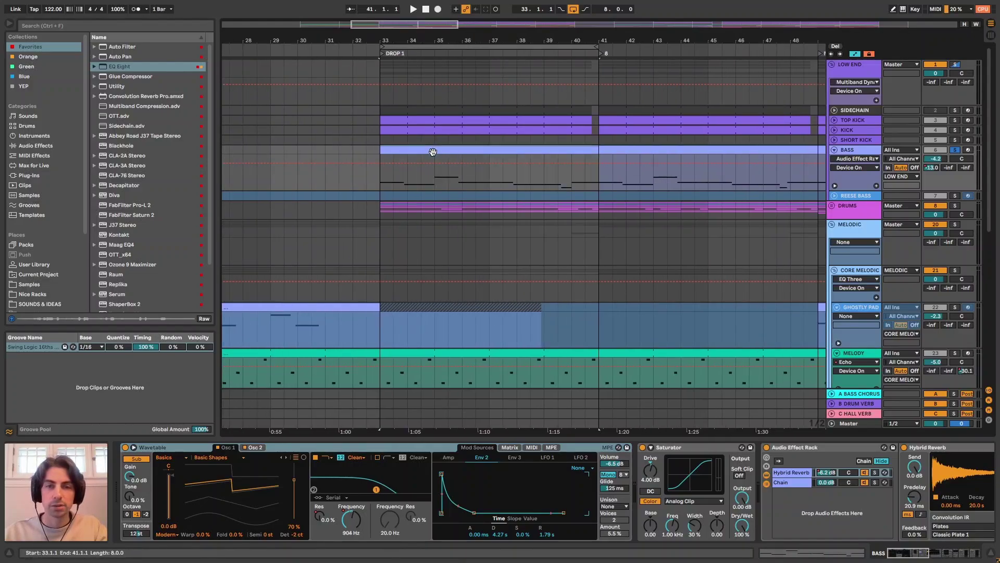
drag(516, 38, 479, 34)
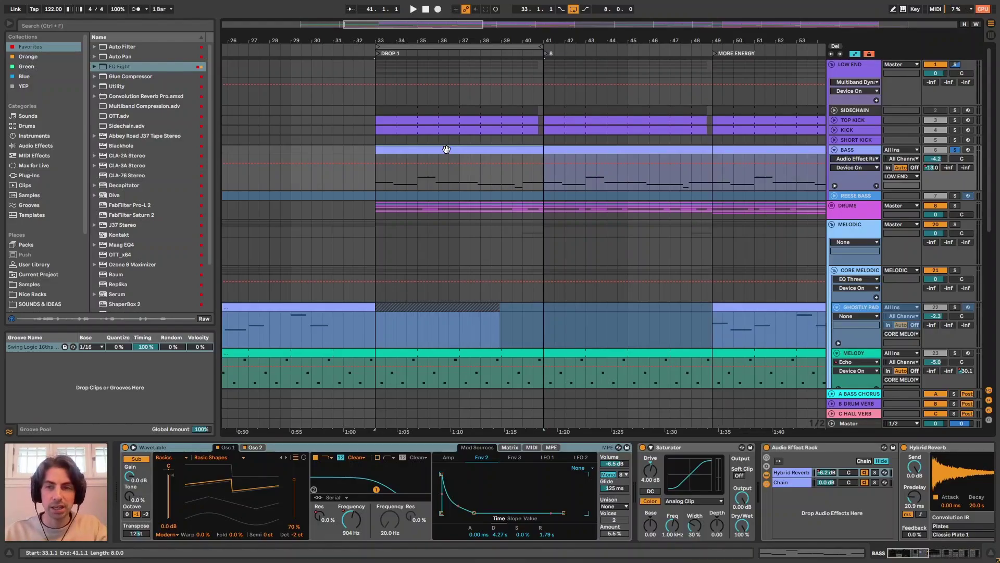
key(shift+Tab)
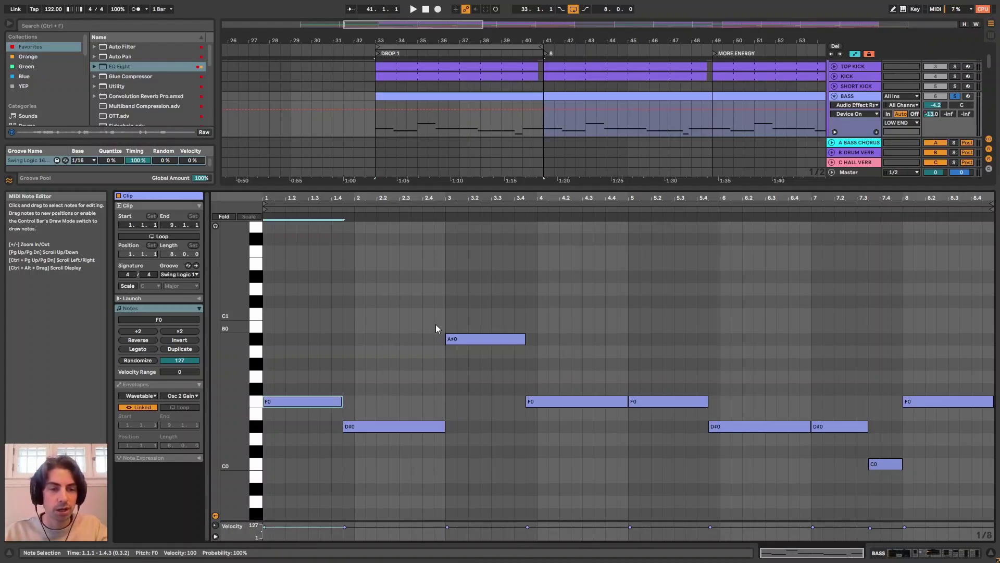
key(shift+Tab)
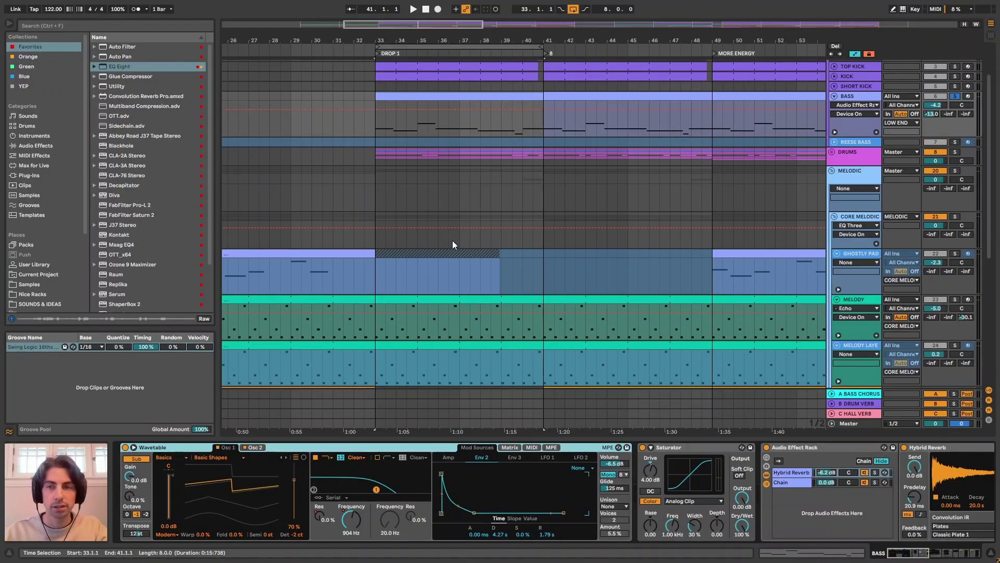
scroll(440, 125, up, 3)
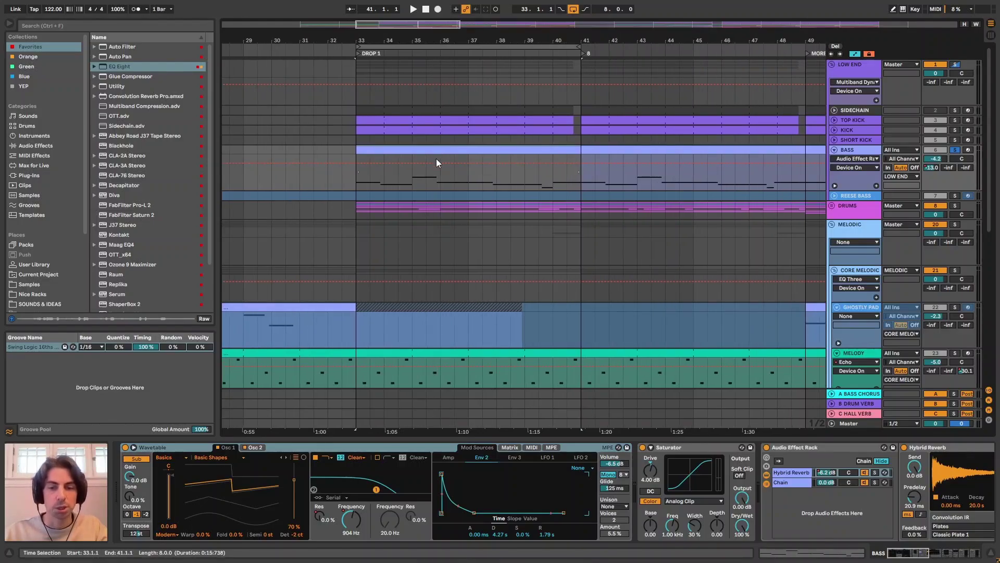
Audition the DROP 1 bassline with Wavetable's Osc 2 switched off and on to compare the sound.
key(space)
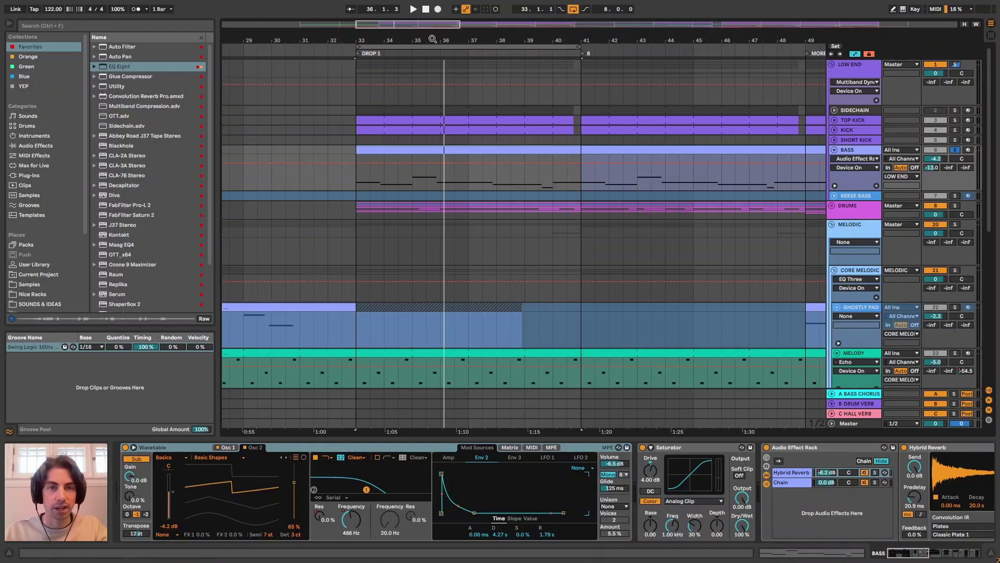
drag(430, 37, 430, 39)
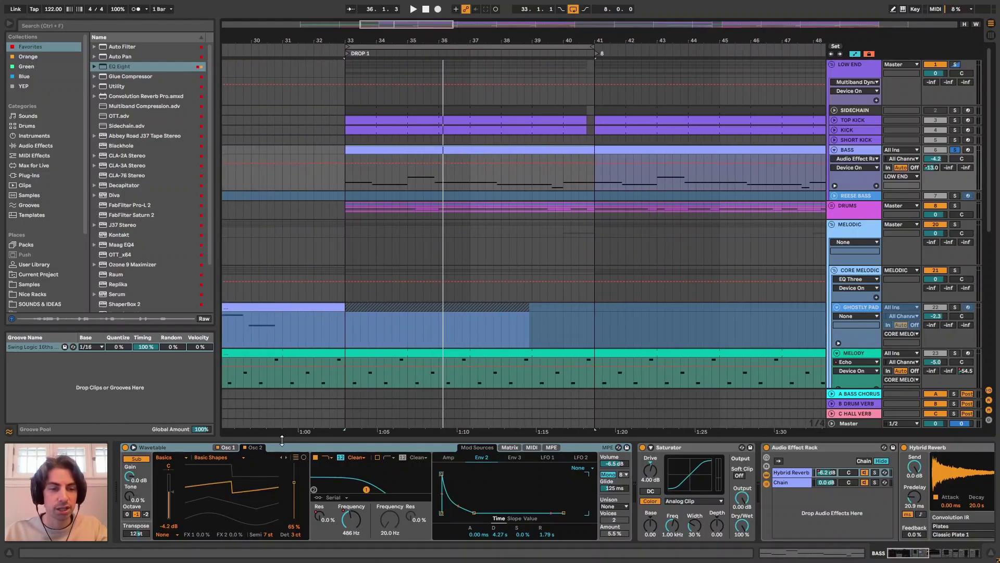
click(245, 449)
key(space)
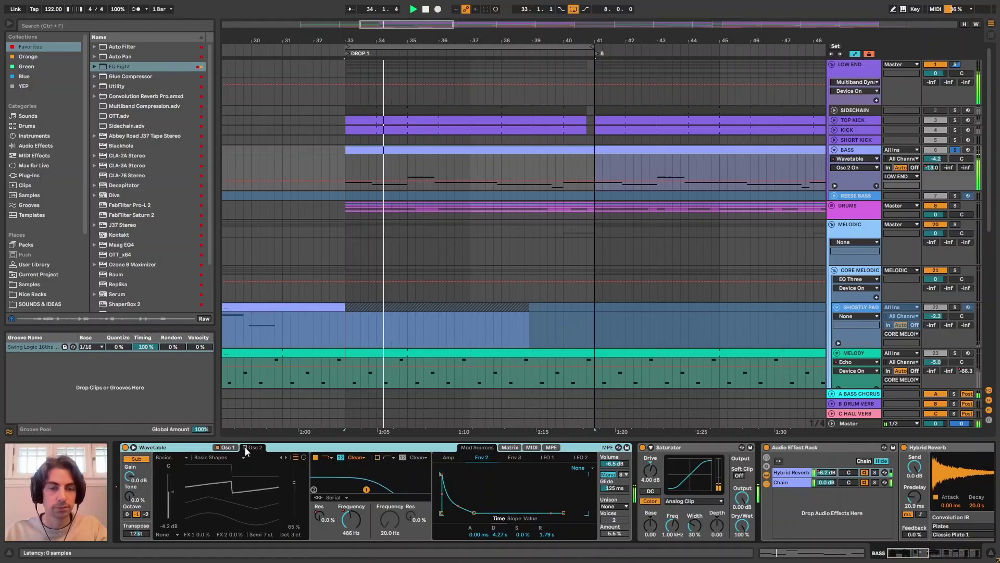
click(245, 447)
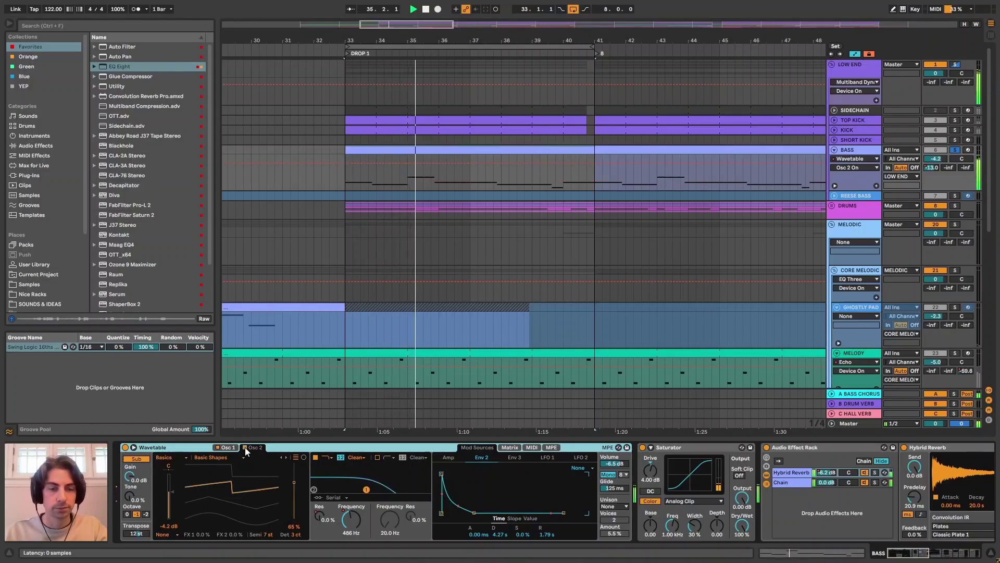
click(245, 447)
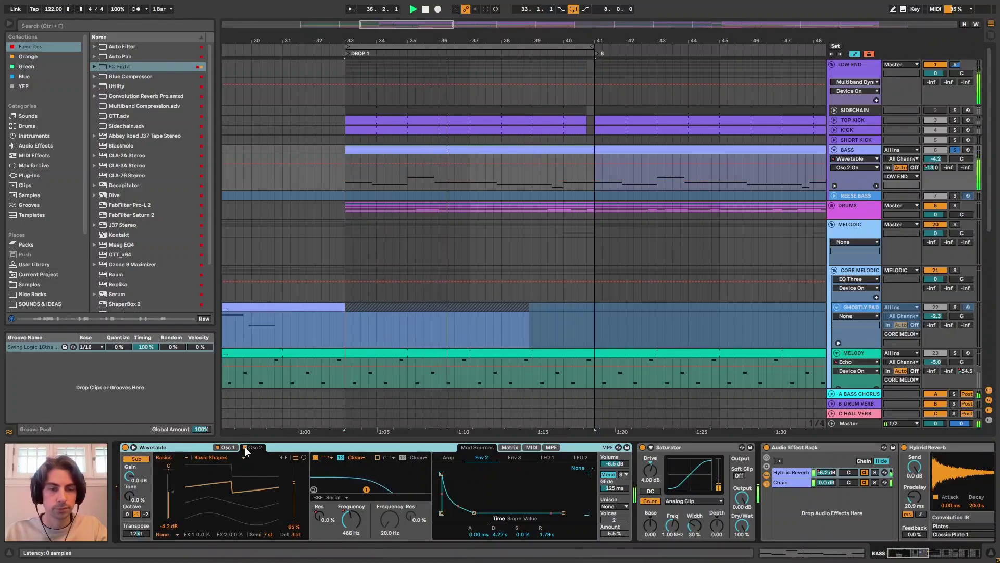
click(245, 447)
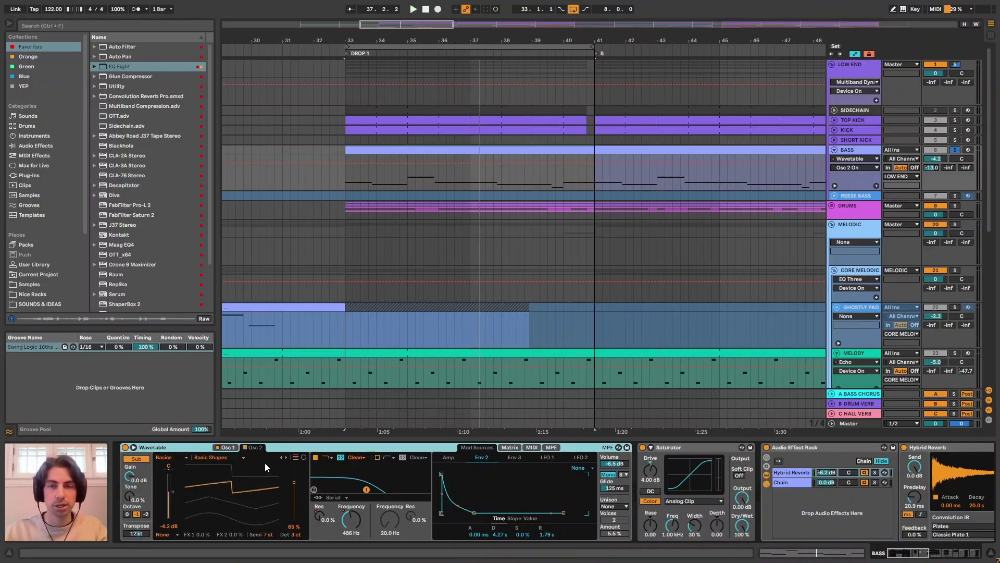
Compare the waveform, tuning and level settings of Wavetable's Osc 1 and Osc 2.
scroll(495, 321, down, 3)
scroll(495, 321, up, 3)
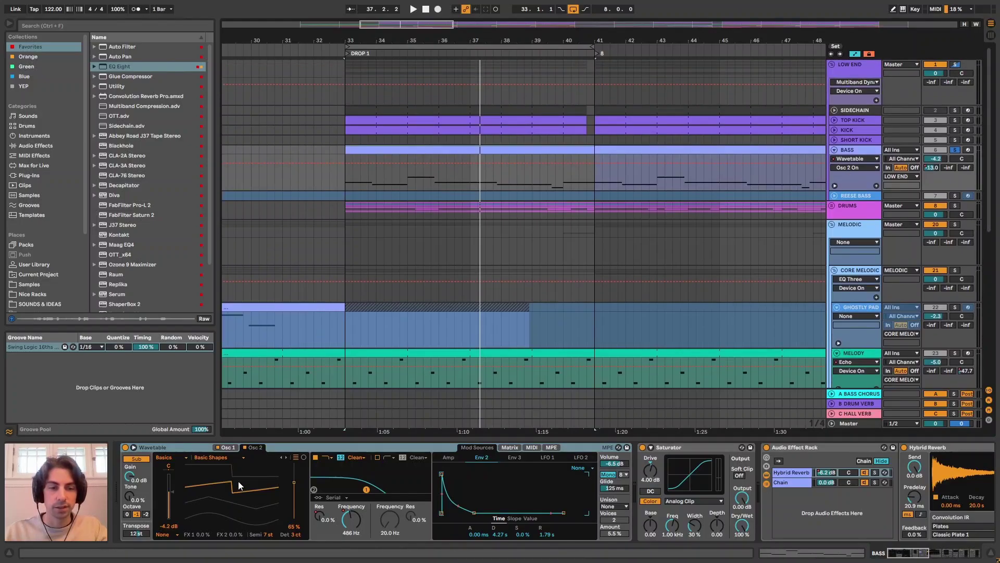
click(228, 448)
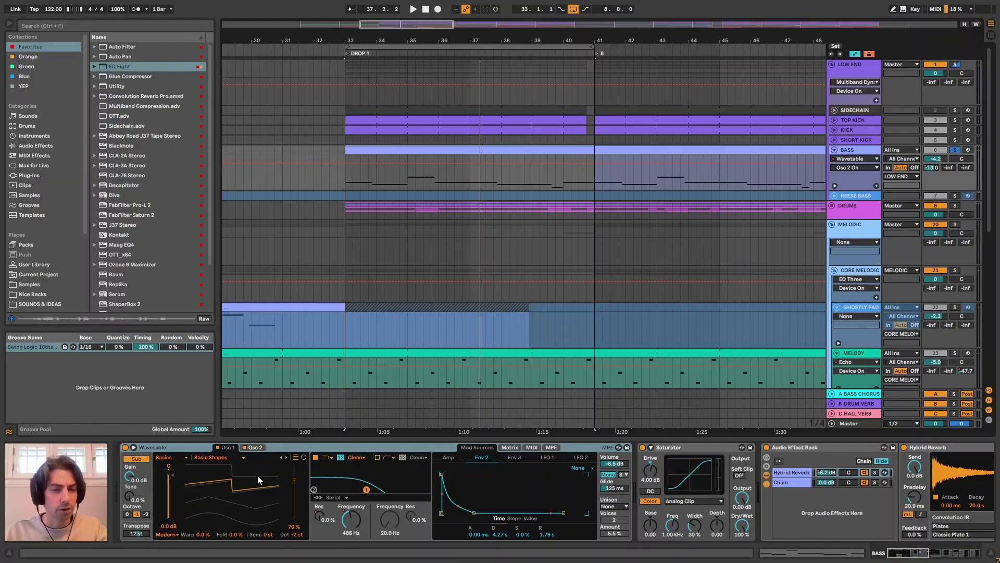
click(253, 449)
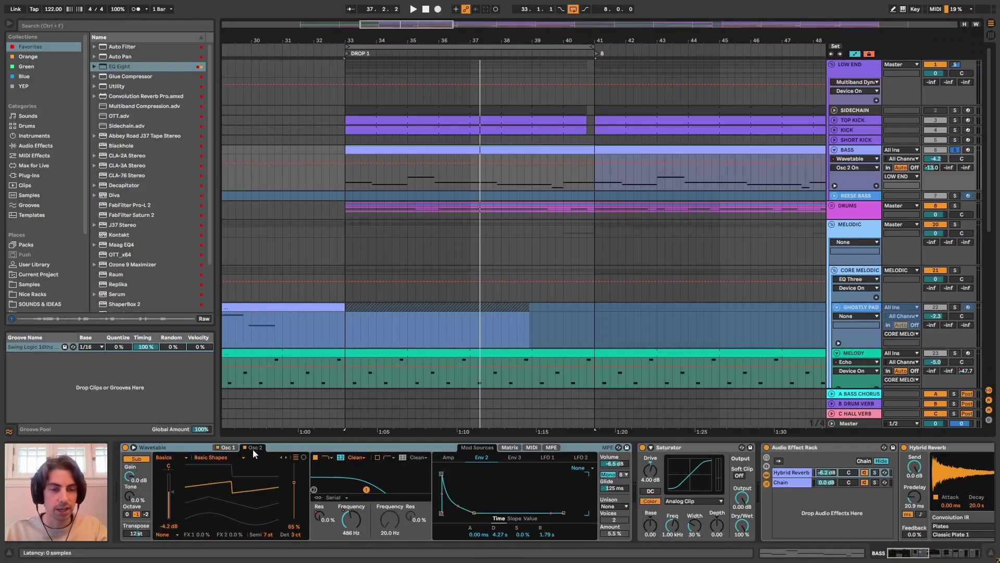
click(227, 448)
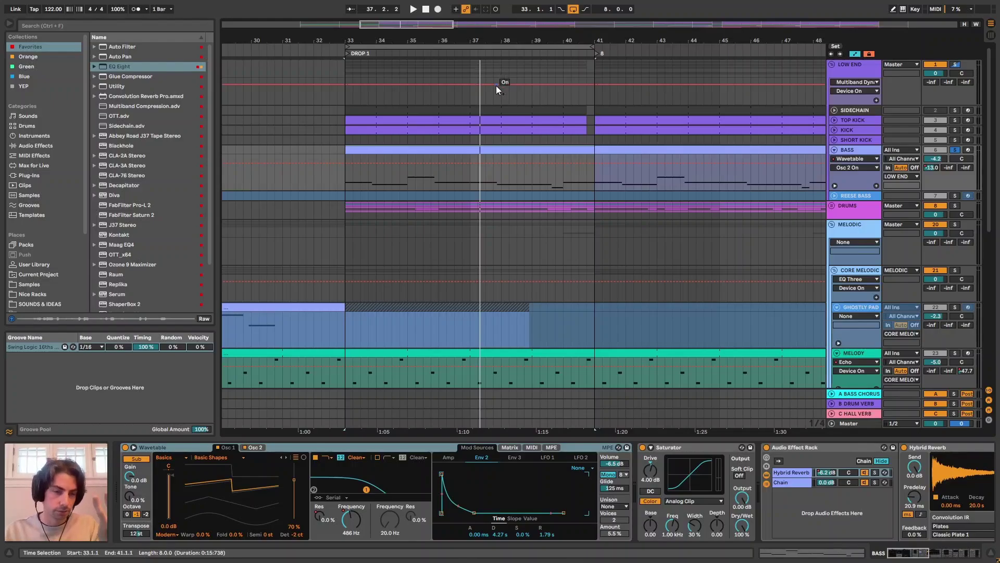
mouse_move(457, 38)
mouse_down()
mouse_move(455, 28)
mouse_move(444, 39)
mouse_up()
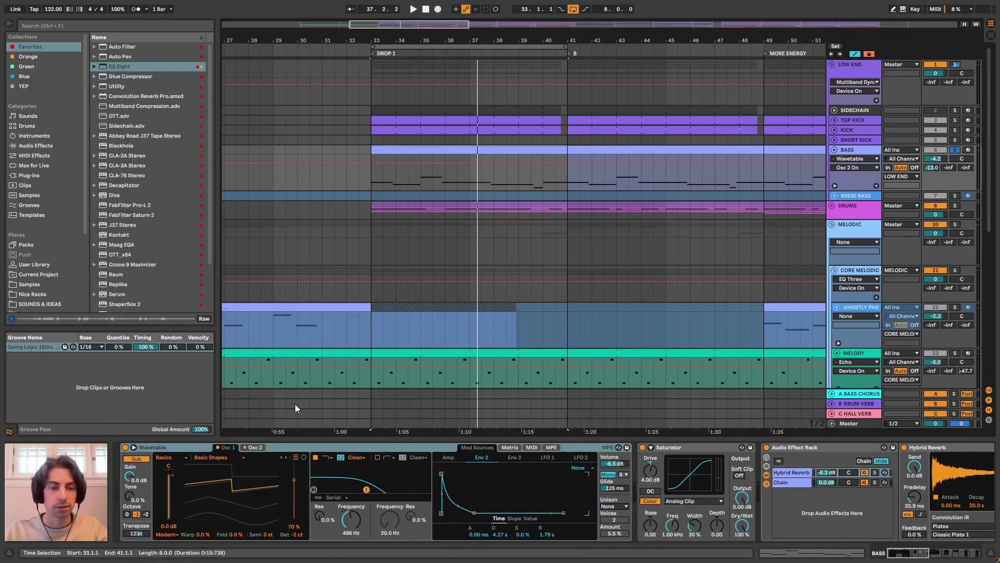
Lower the range of the BASS track's SUB ANALYZER to -34 dB, play the bassline and enlarge the spectrum.
click(884, 431)
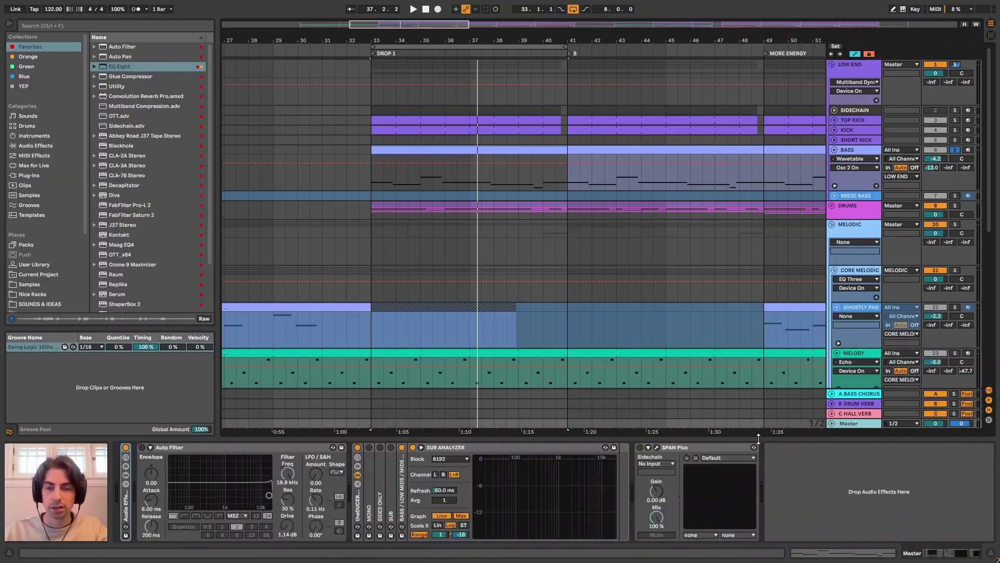
click(855, 150)
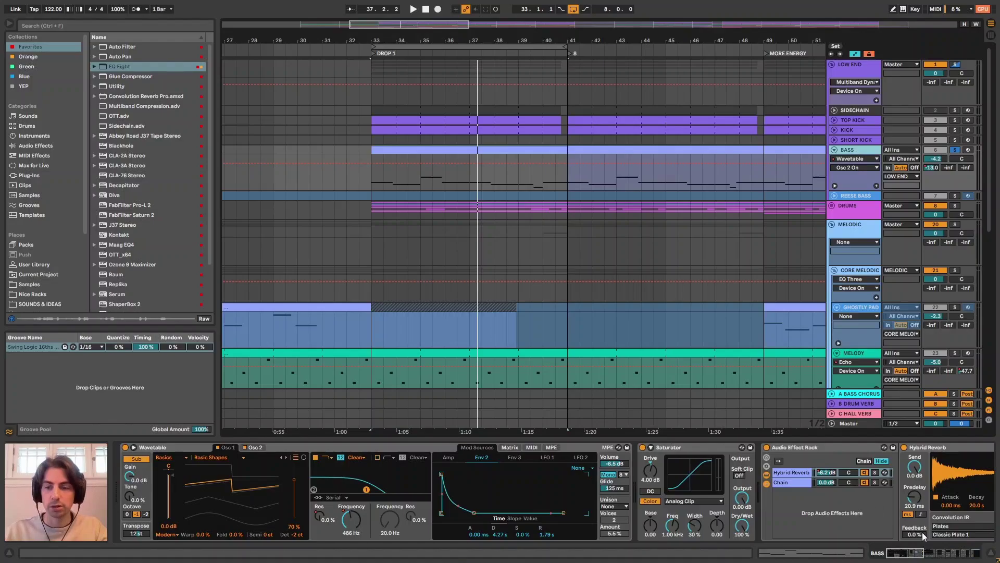
scroll(922, 533, right, 10)
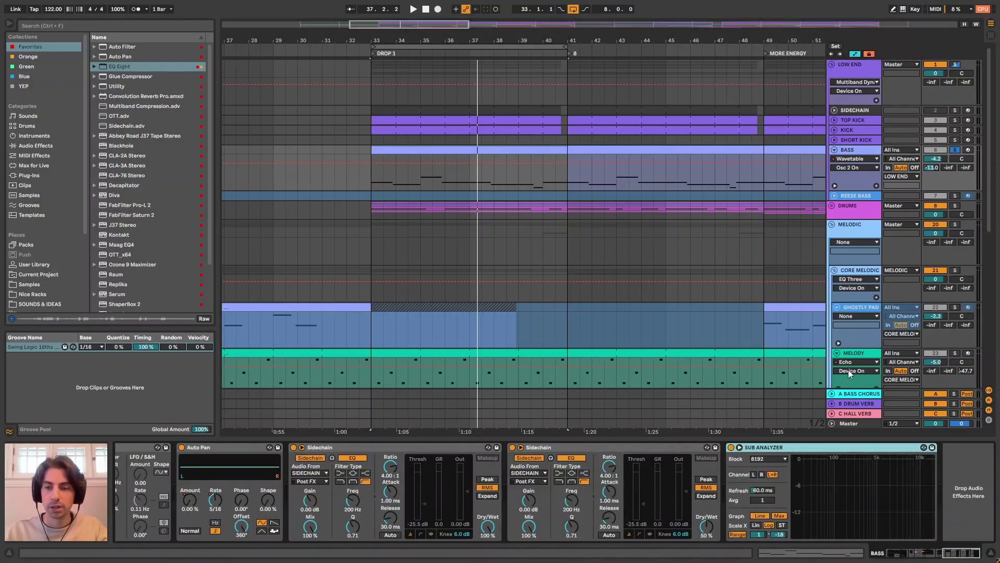
drag(779, 534, 779, 544)
key(space)
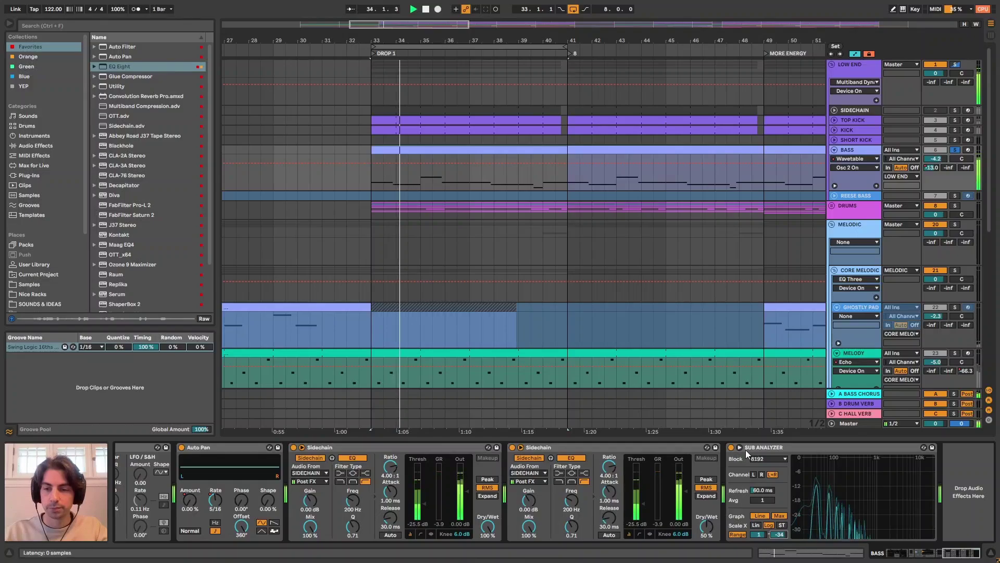
click(830, 480)
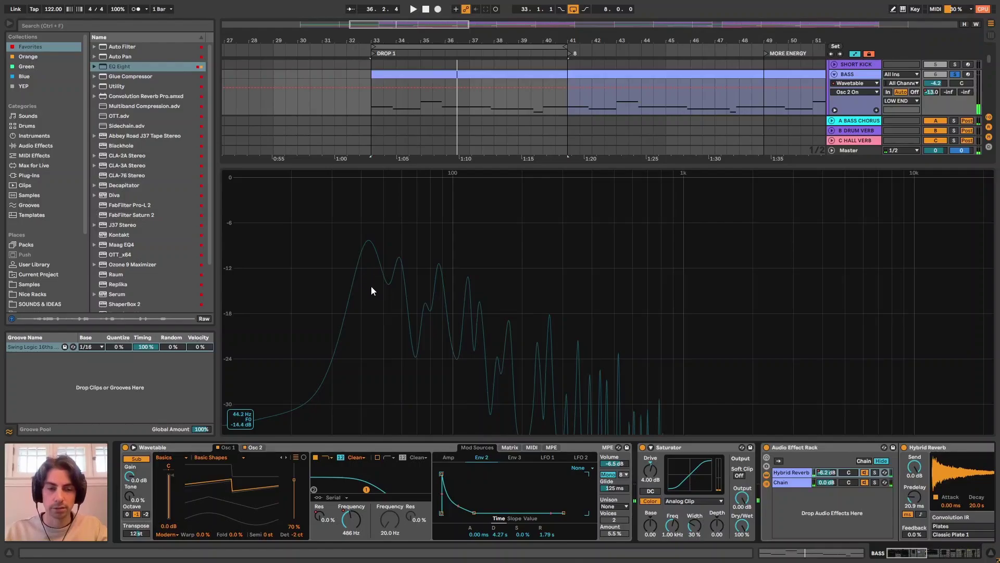
Play the bassline with Wavetable's sub oscillator off and on, comparing the low frequencies in the spectrum.
click(136, 459)
key(space)
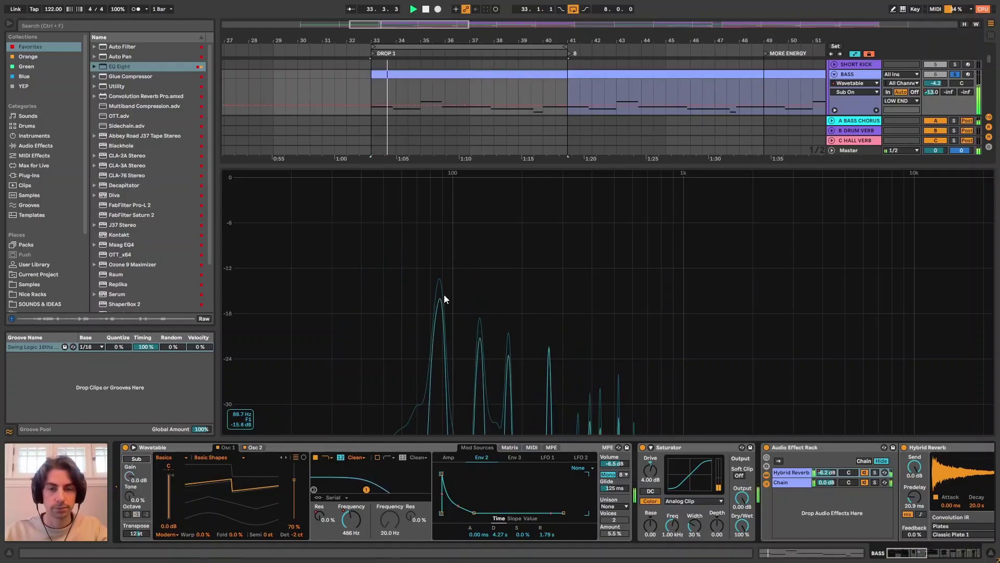
click(136, 459)
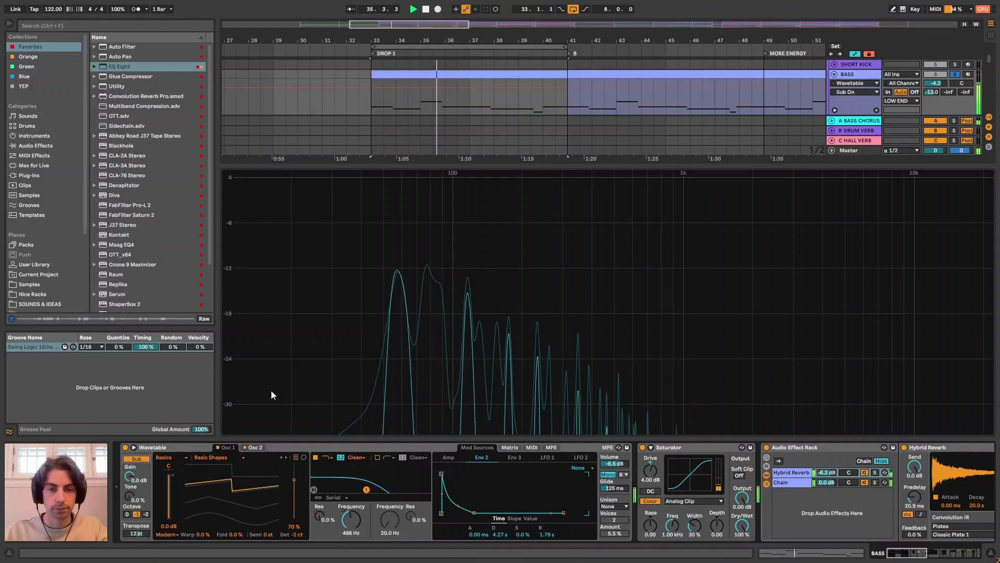
click(137, 460)
click(138, 459)
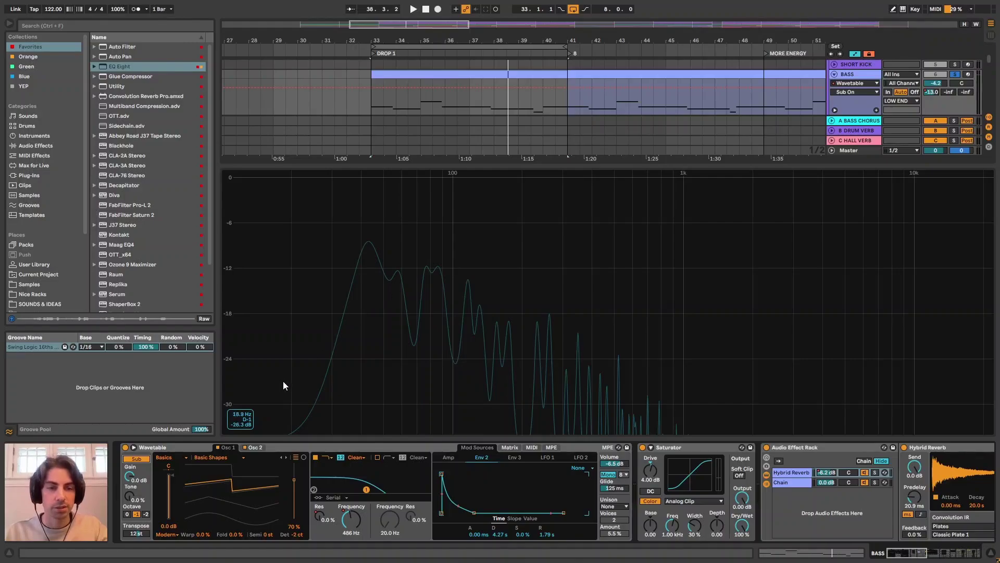
Check the pitches of the bass notes in the MIDI clip and return to the Wavetable device.
double_click(529, 108)
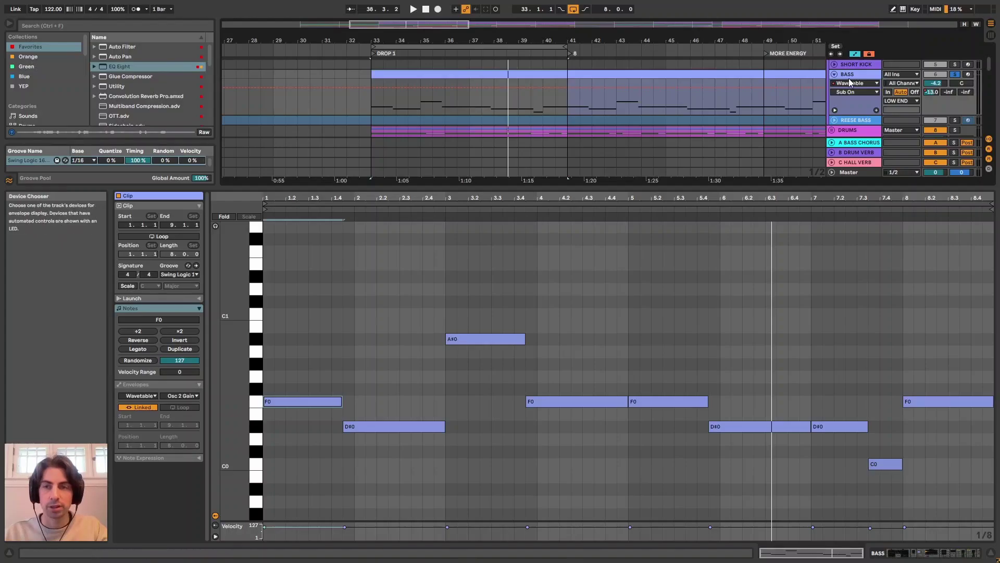
key(shift+Tab)
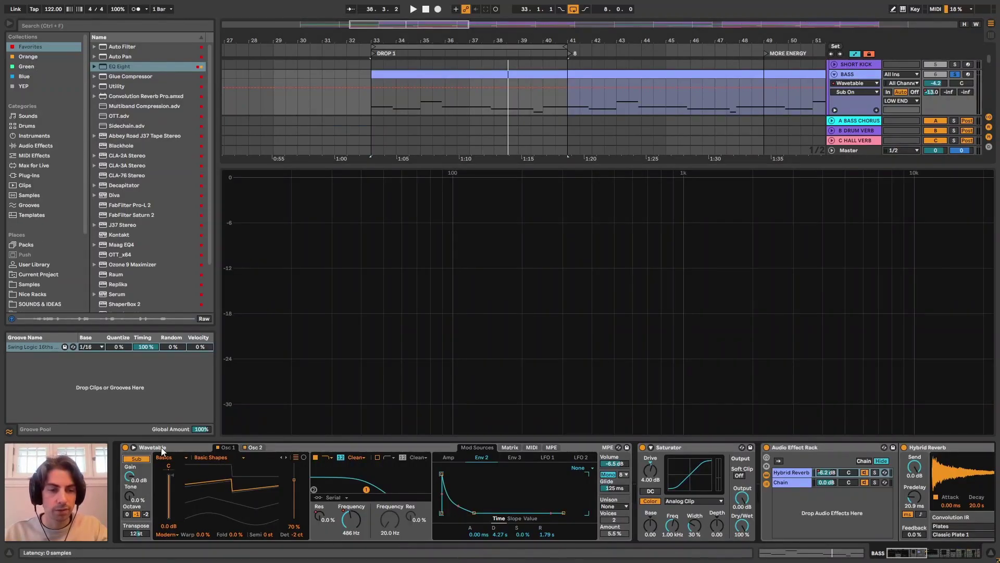
click(200, 449)
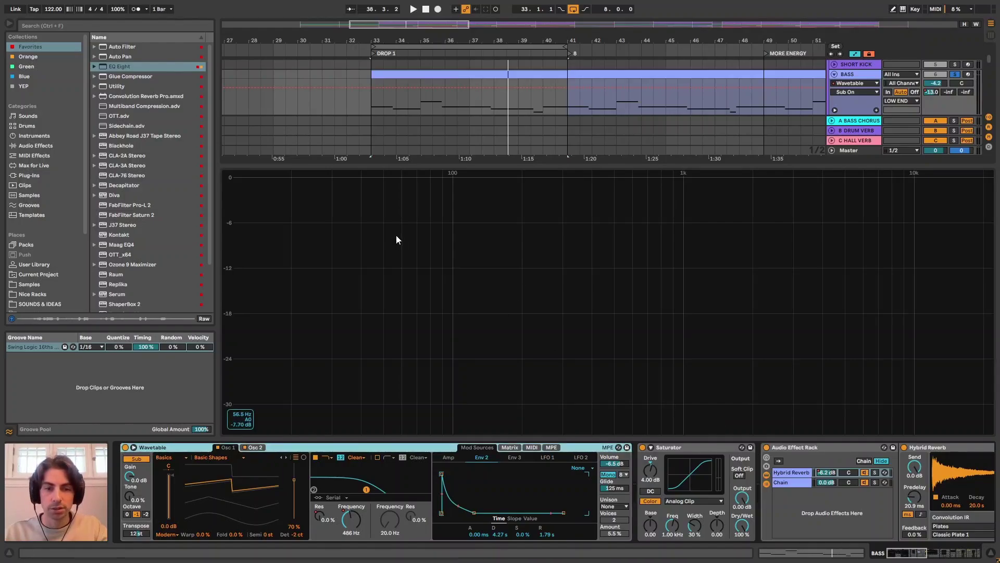
Collapse the enlarged spectrum and audition the opening bass note repeatedly with the sub oscillator off and on.
drag(917, 556, 964, 552)
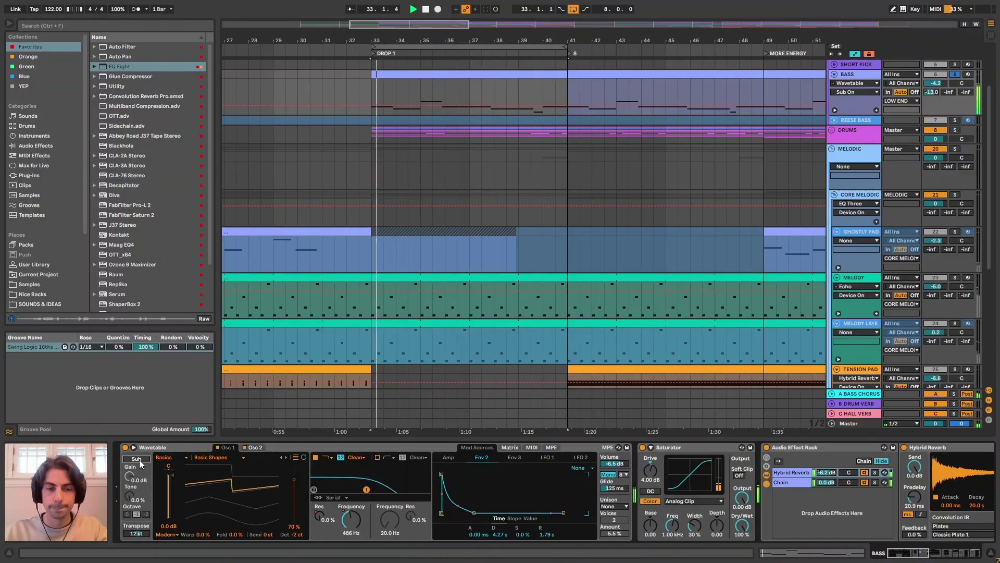
key(space)
click(140, 461)
key(space)
key(space)
click(139, 461)
key(space)
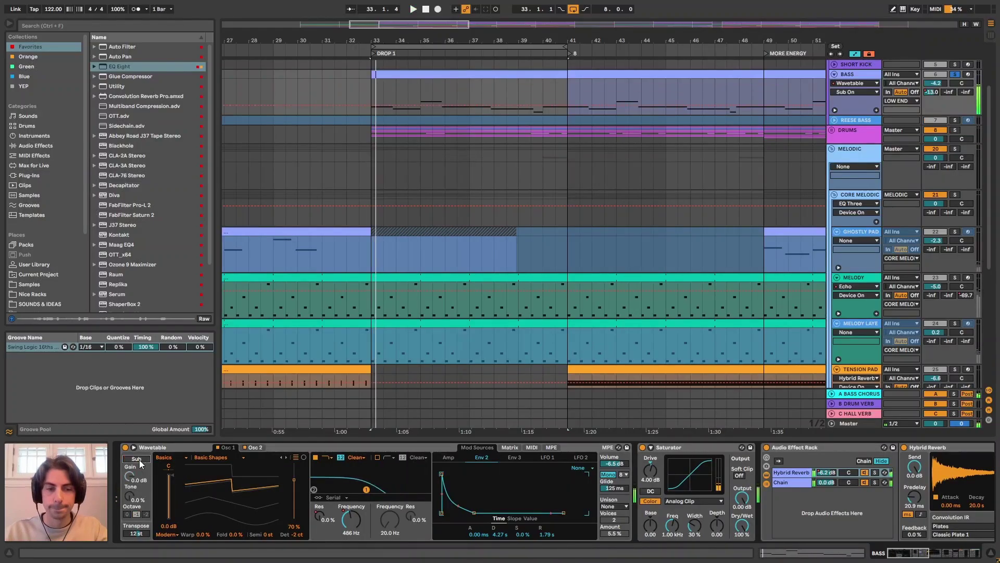
key(space)
click(140, 463)
key(space)
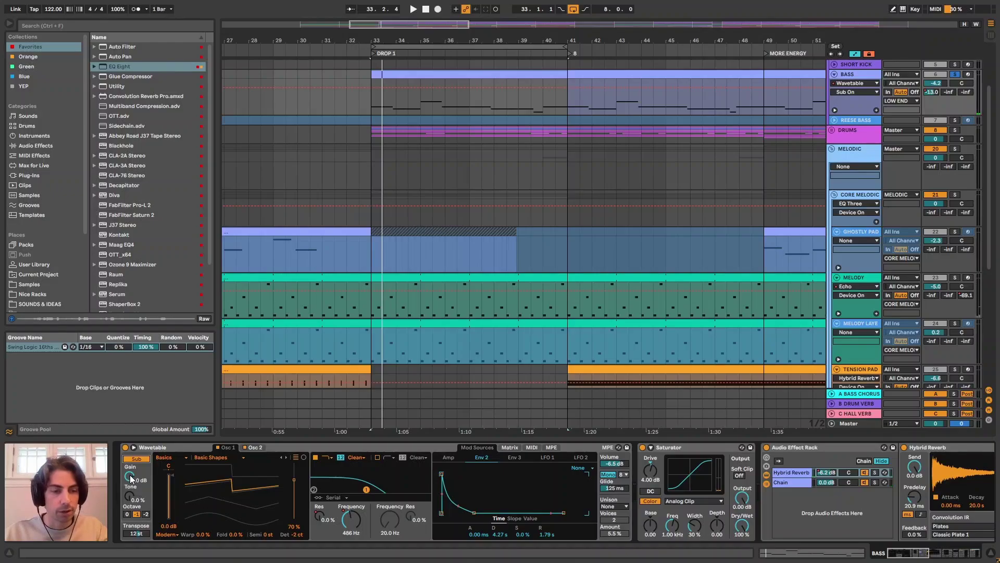
Try the sub oscillator's gain at -6.0 dB and reset it to 0.0 dB.
drag(130, 478, 136, 483)
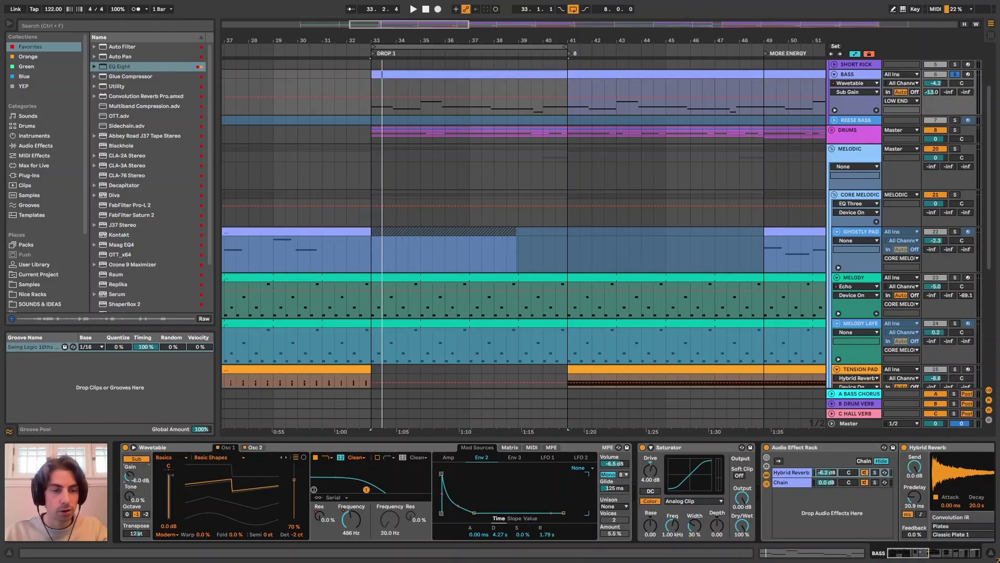
key(Delete)
Audition the opening bass note and examine Wavetable's Env 2 together with the filter frequency.
click(296, 449)
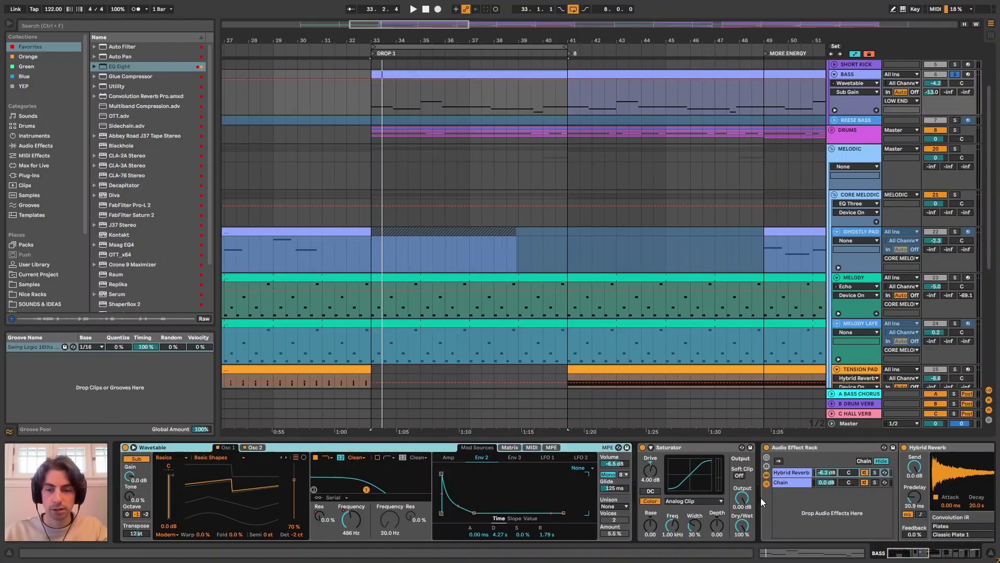
click(377, 434)
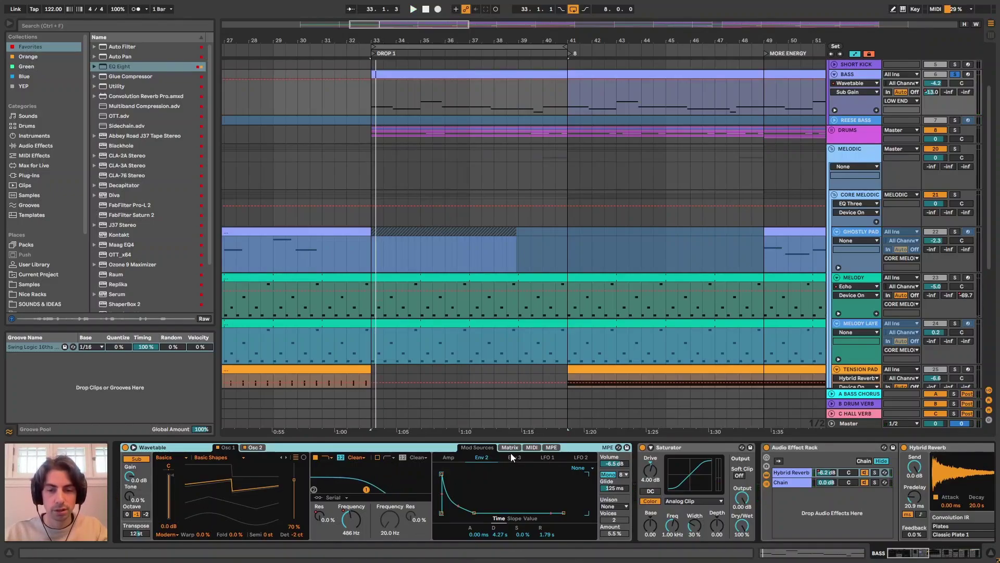
click(480, 457)
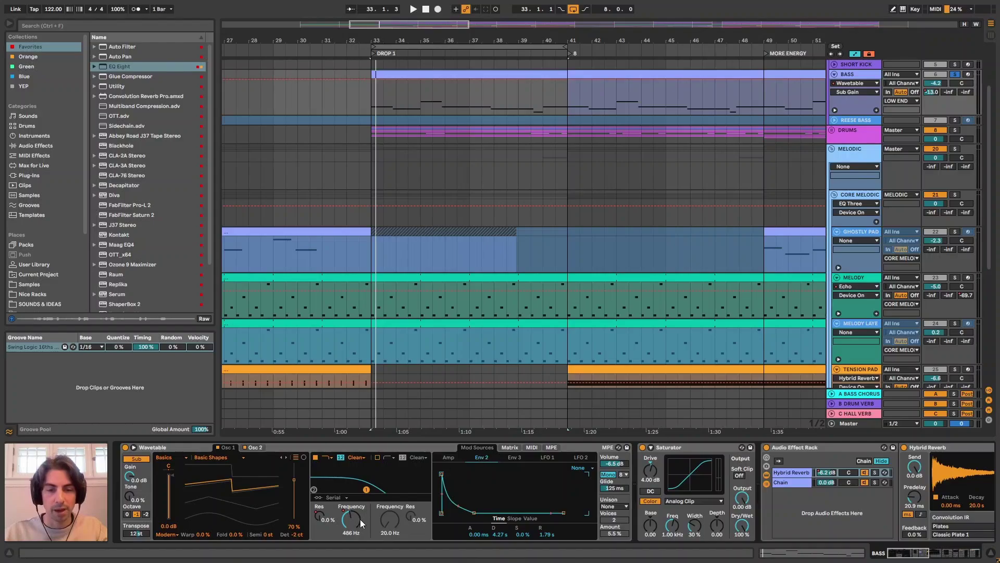
Check Wavetable's modulation matrix against the Env 2 settings and audition the opening bass notes.
click(510, 448)
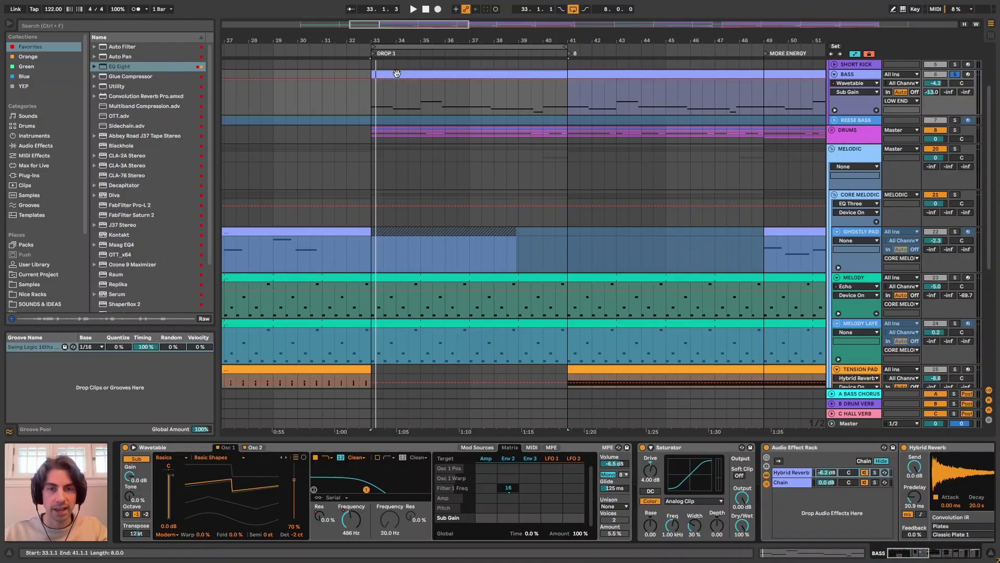
click(487, 448)
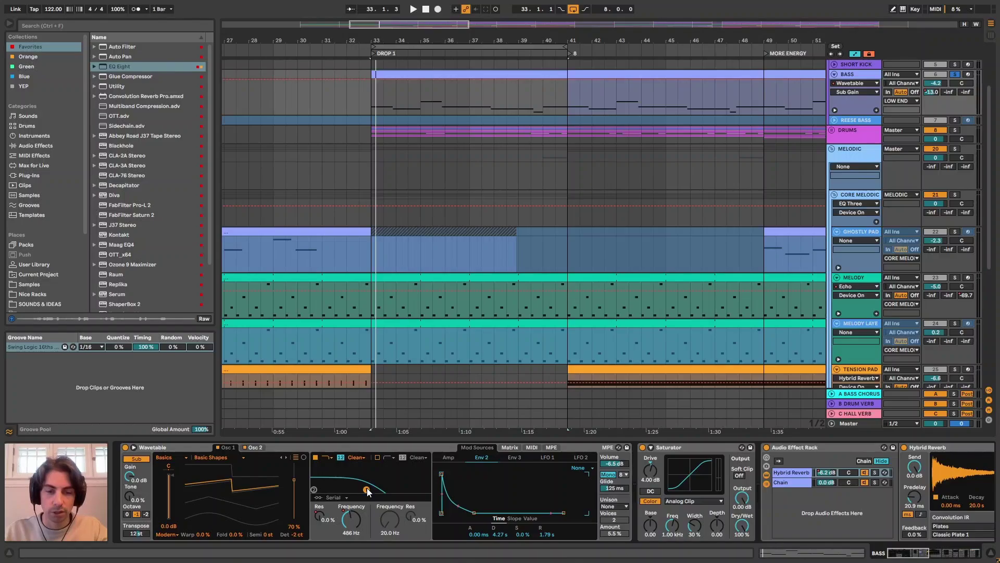
key(space)
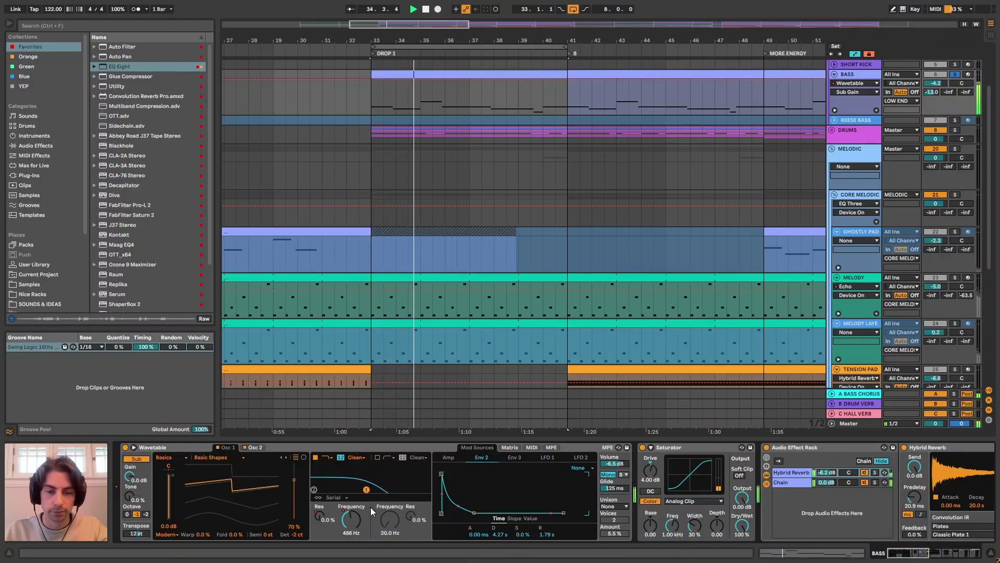
Try the bass with the Env 2 modulation of Filter 1 Freq set to 0.0 in Wavetable's matrix.
click(511, 447)
click(512, 490)
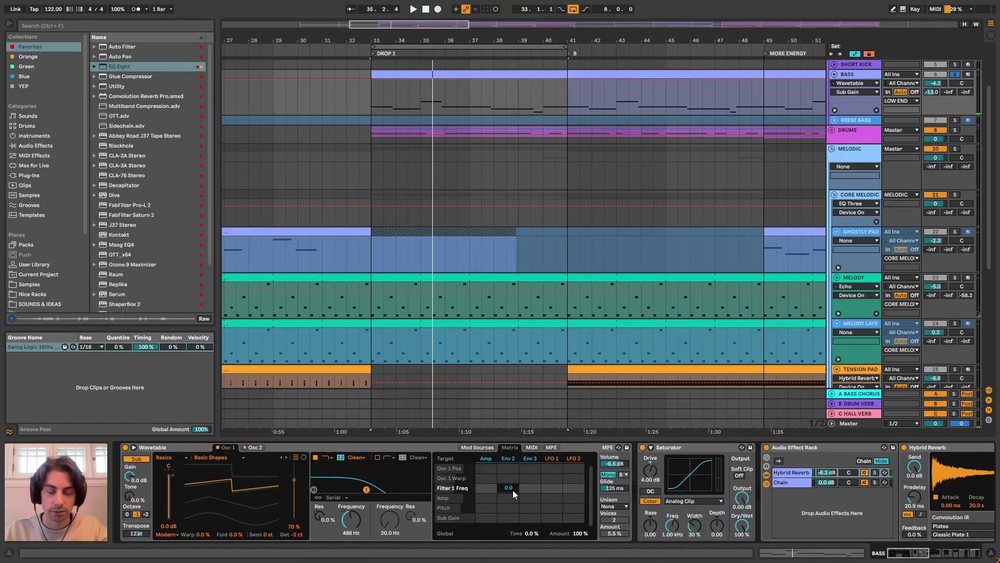
key(space)
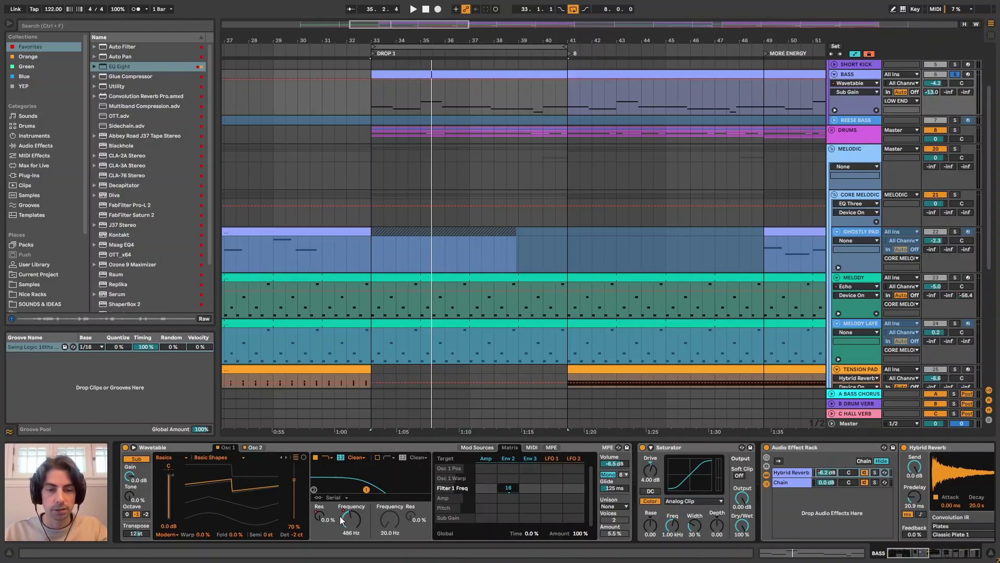
Expand the BASS track's automation lanes to examine them, collapse them again, and return to Wavetable's modulation sources.
click(835, 111)
scroll(989, 118, down, 3)
scroll(998, 117, up, 3)
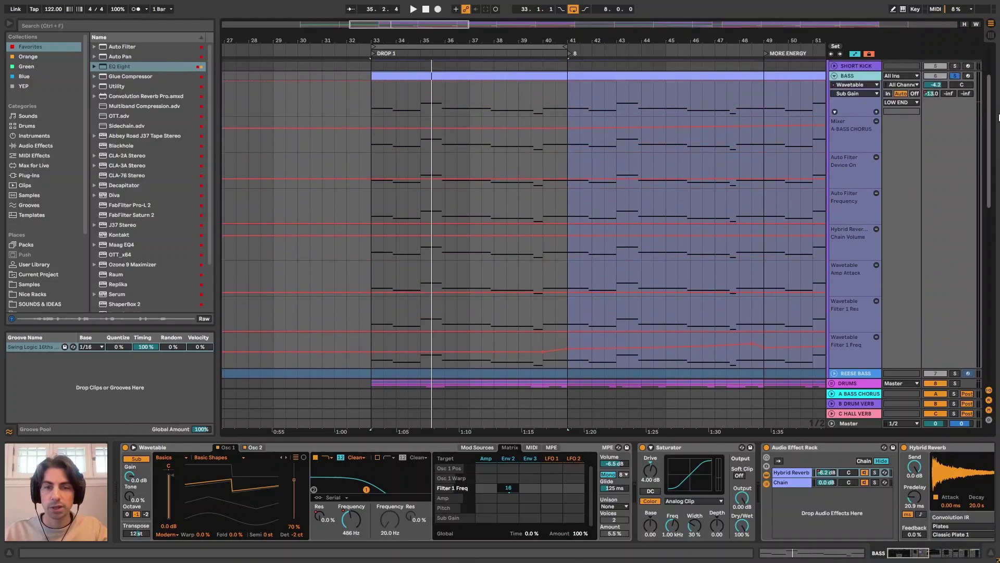
click(836, 113)
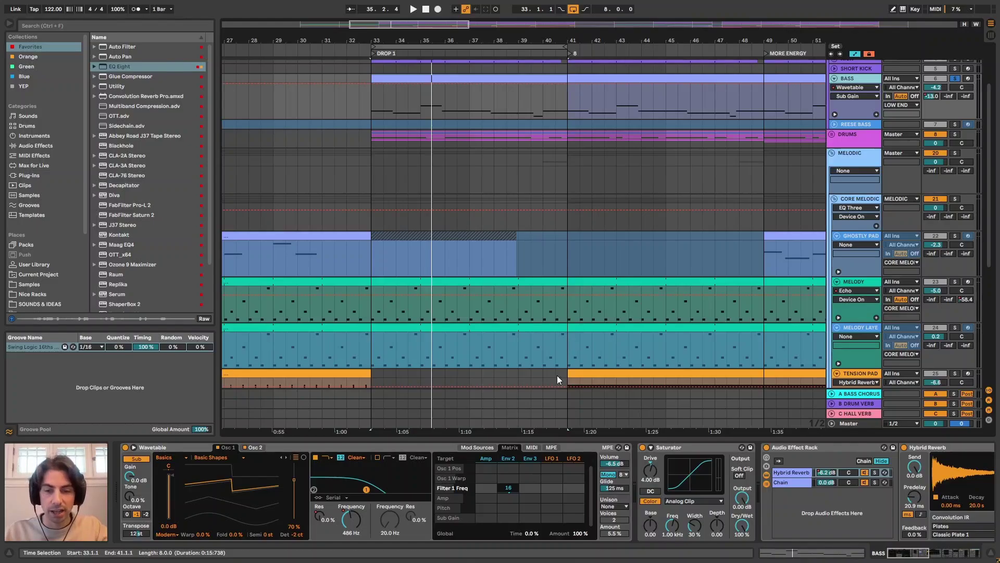
click(492, 448)
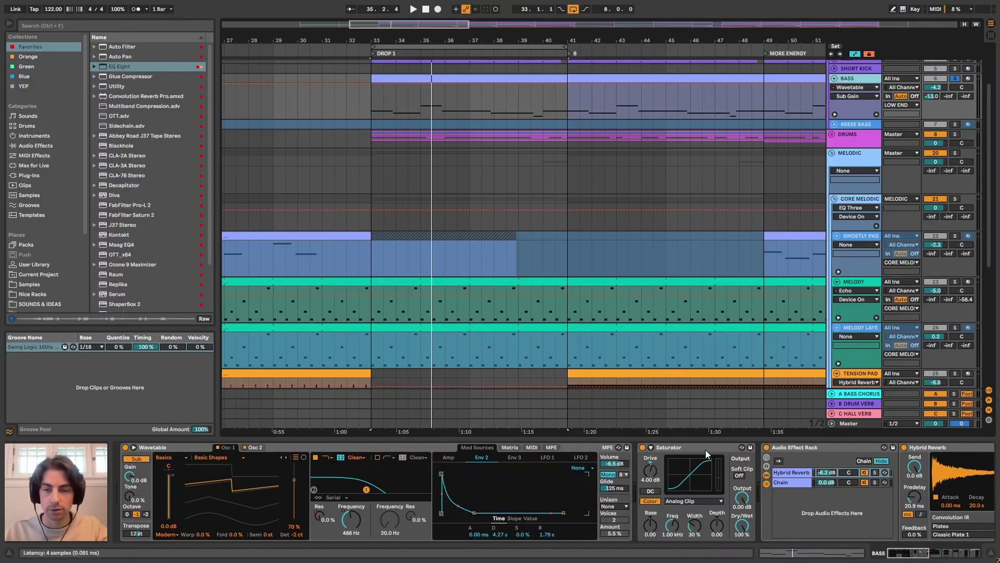
Bypass the BASS track's Saturator and Audio Effect Rack and audition the bass without them.
click(912, 552)
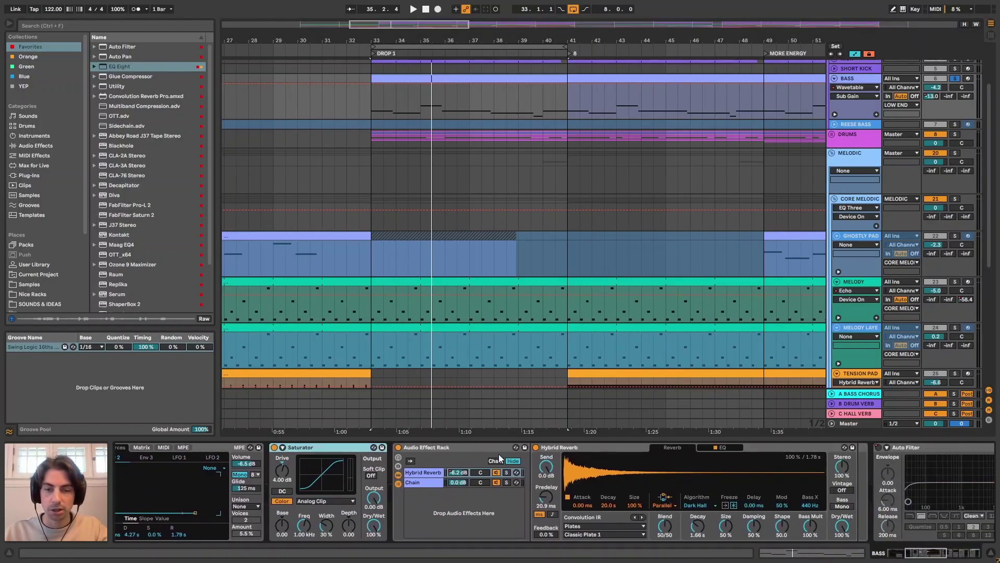
click(429, 446)
click(399, 447)
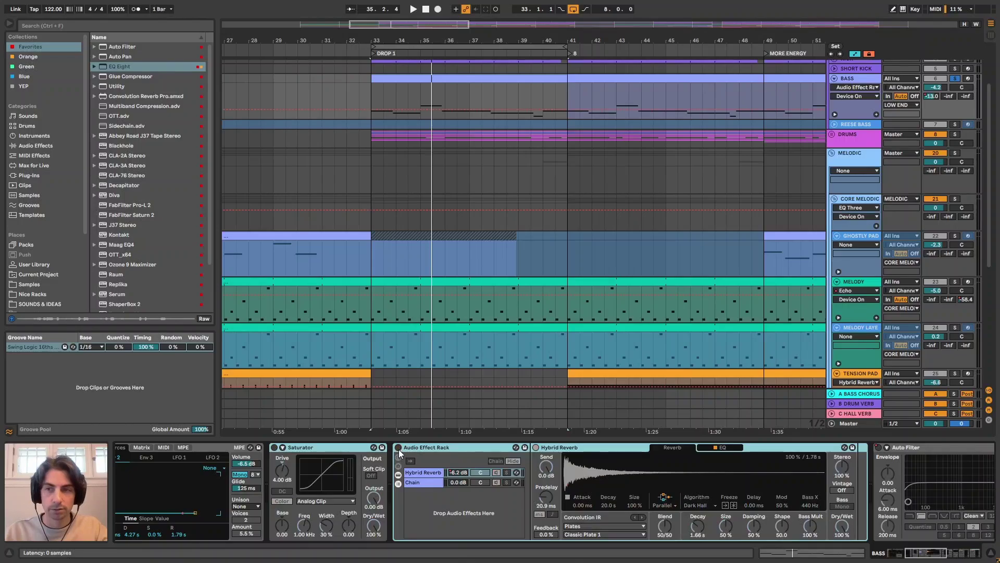
key(space)
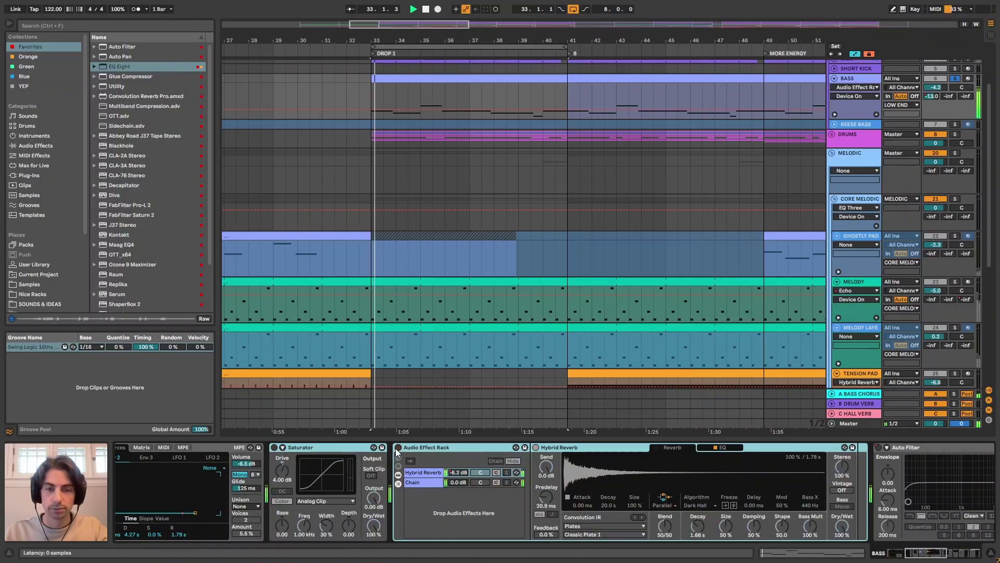
Switch the Saturator back on and audition the opening bass notes with it.
click(362, 445)
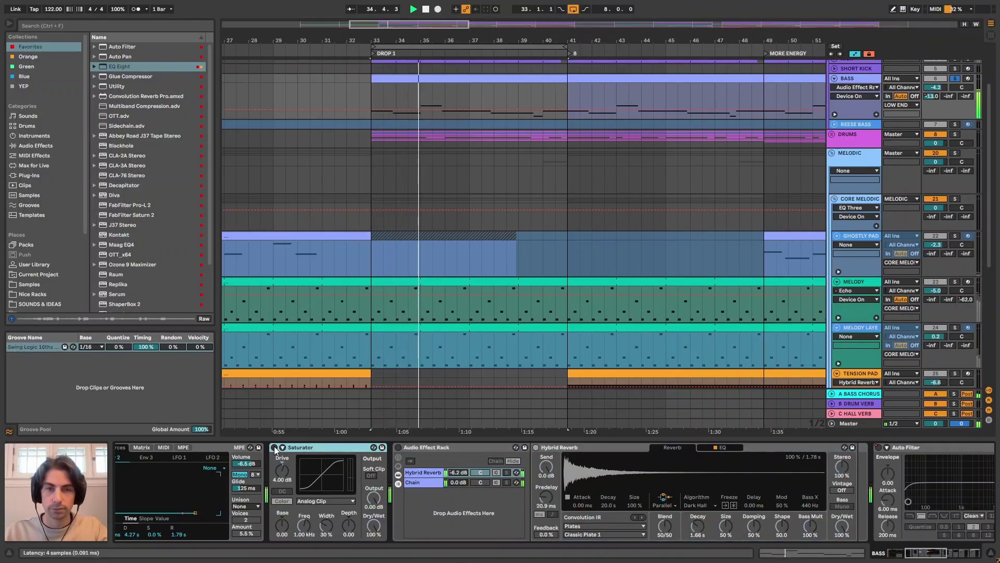
click(274, 447)
key(space)
key(space)
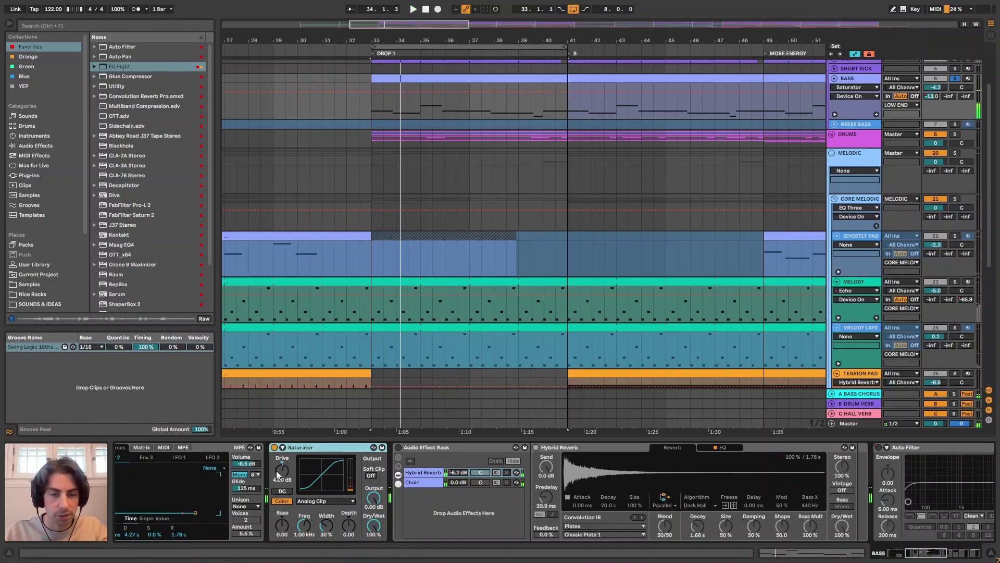
Check the Saturator's curve type and compare the opening bass note with the Saturator off and on.
click(328, 502)
click(329, 502)
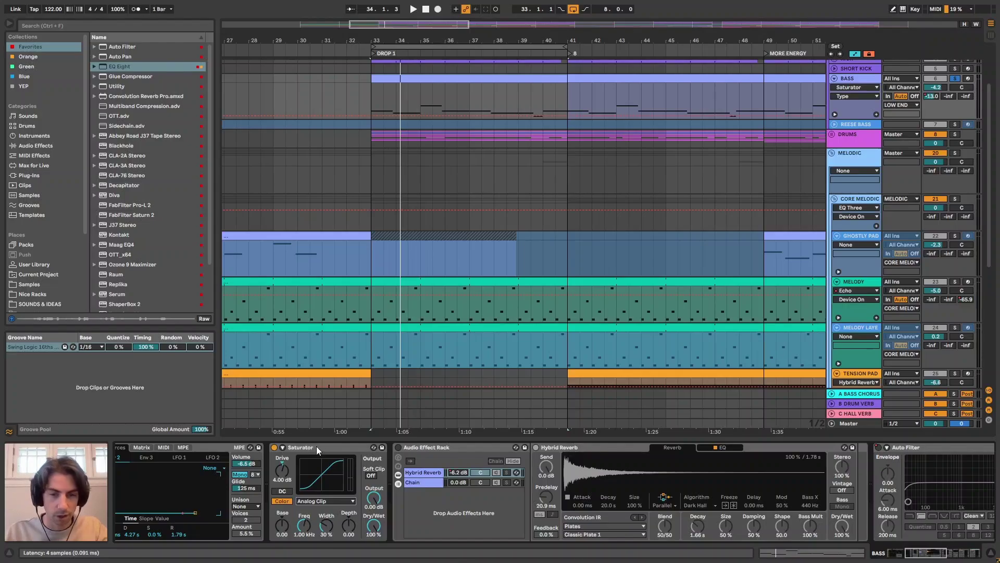
key(space)
click(274, 447)
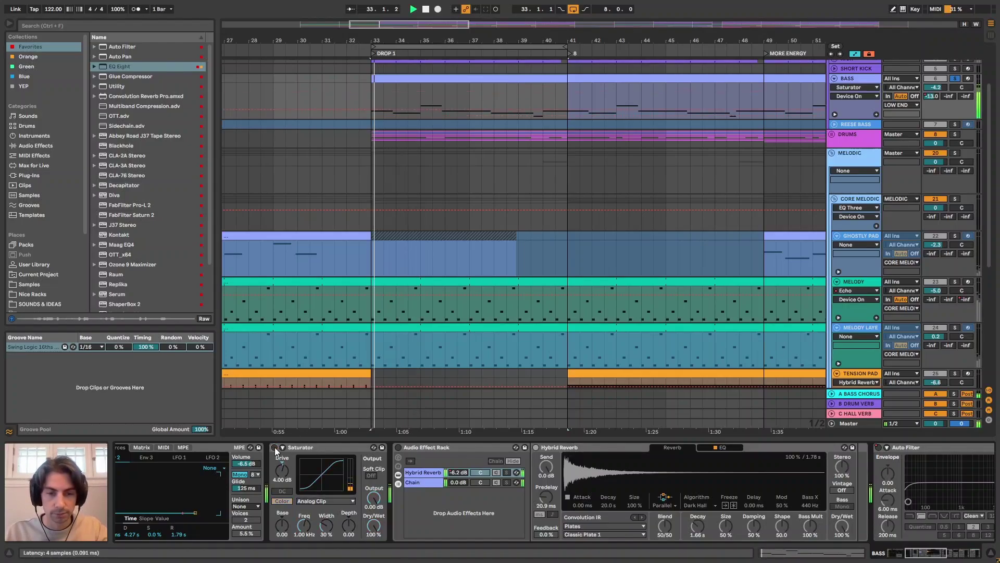
click(274, 447)
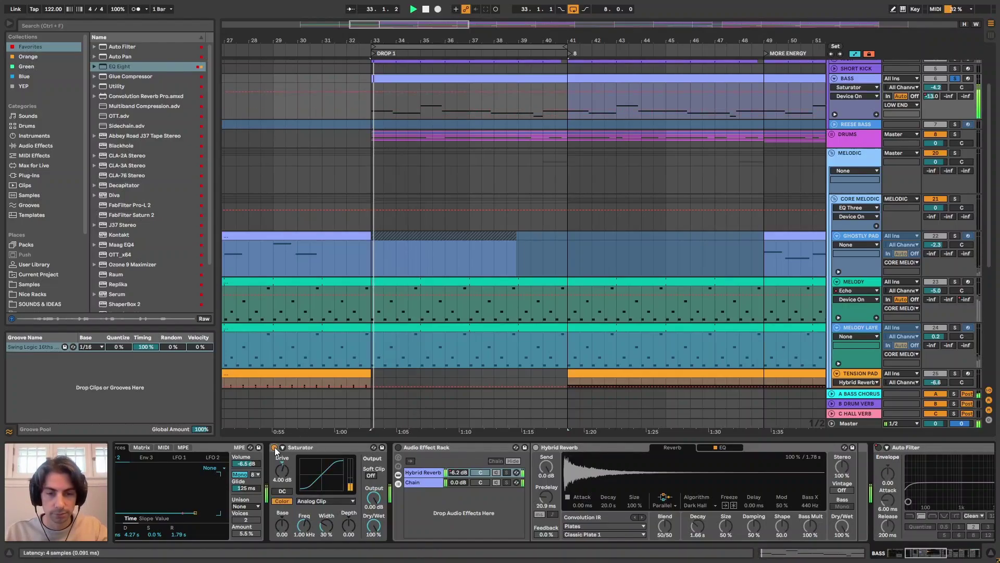
Switch the Audio Effect Rack back on and examine the settings of its Hybrid Reverb chain.
click(447, 448)
click(398, 447)
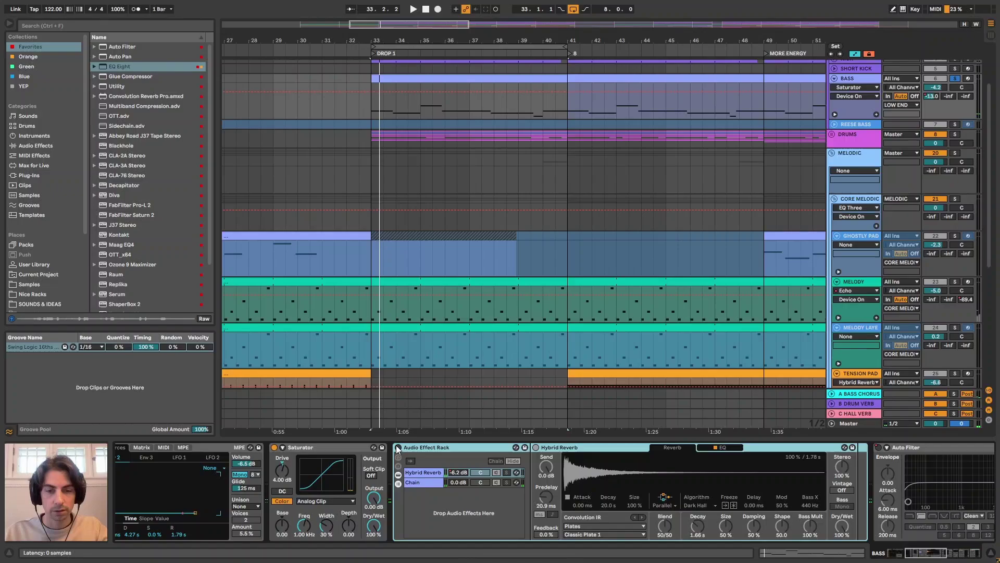
click(433, 474)
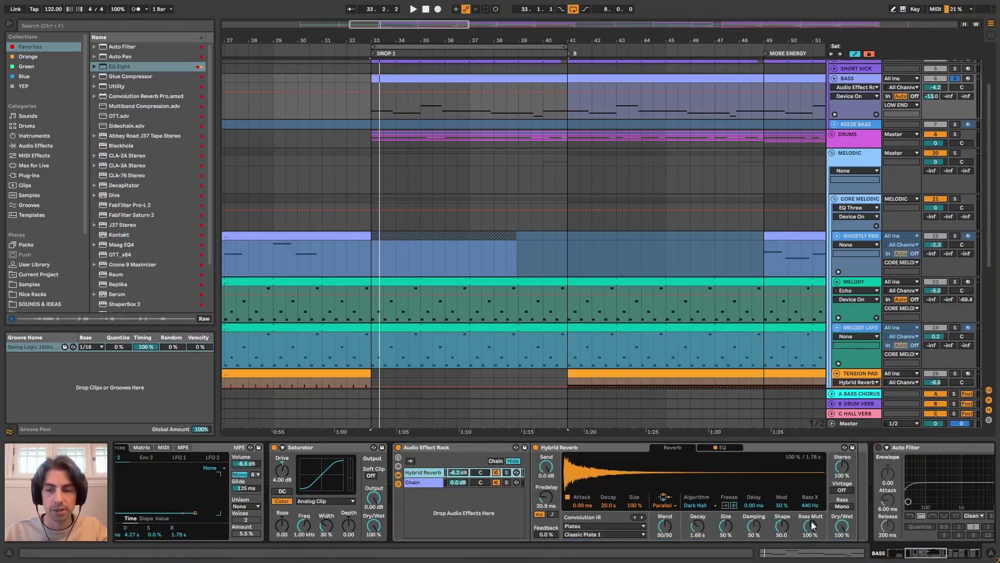
drag(918, 554, 911, 549)
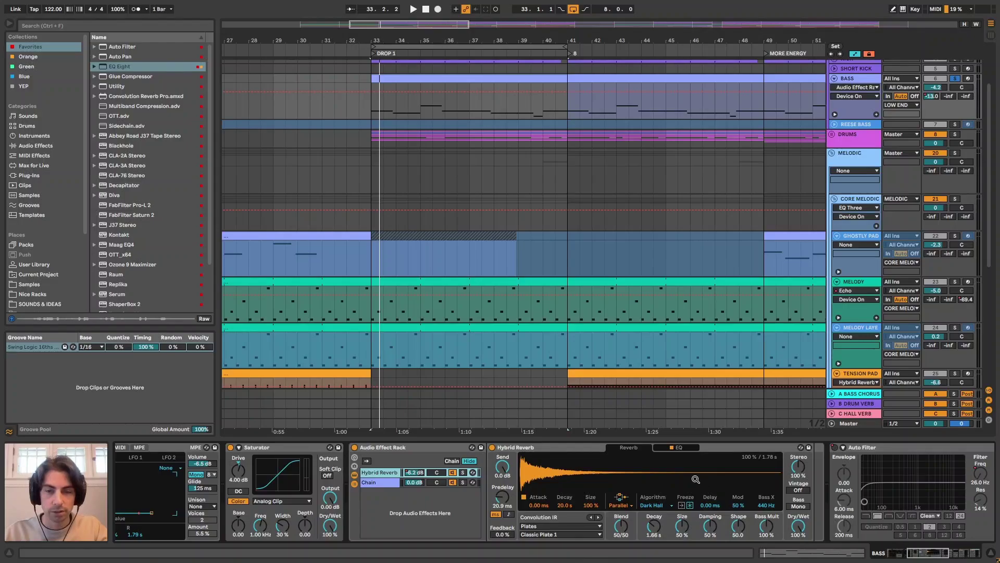
Compare the opening bass note repeatedly with the Audio Effect Rack off and on.
key(space)
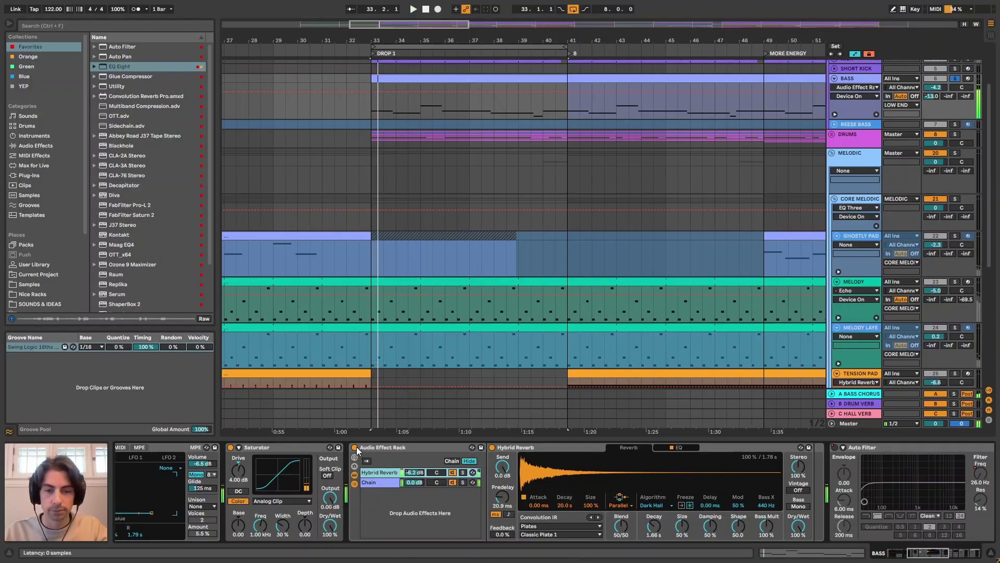
click(355, 447)
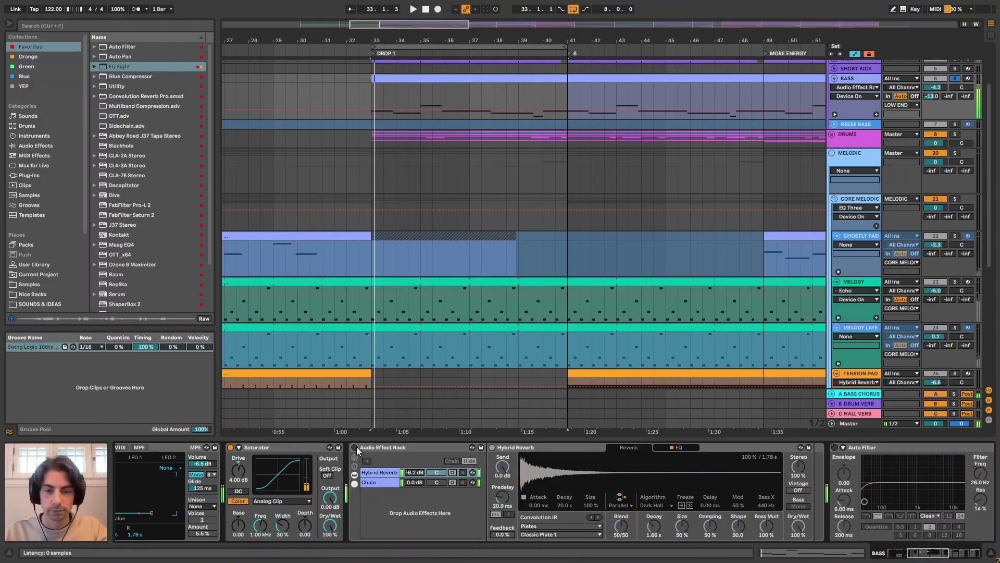
click(356, 447)
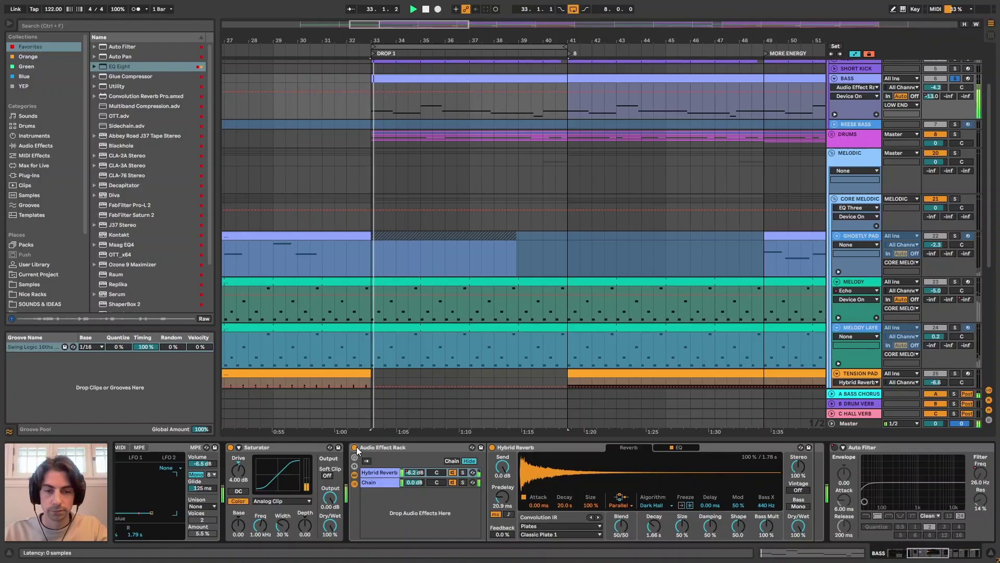
click(355, 447)
click(355, 447)
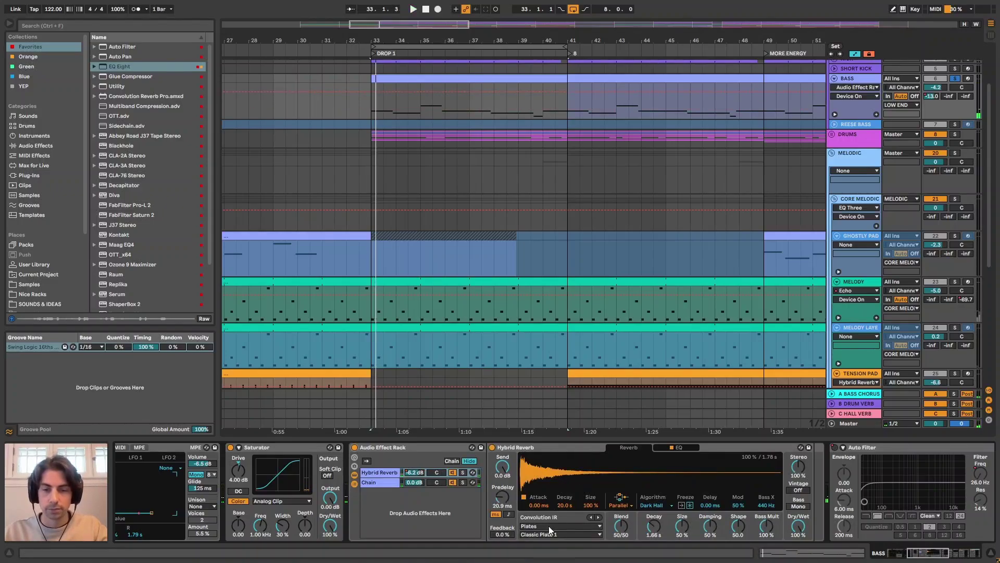
Examine the Auto Filter and the two Sidechain compressors at the end of the BASS device chain.
drag(933, 554, 961, 552)
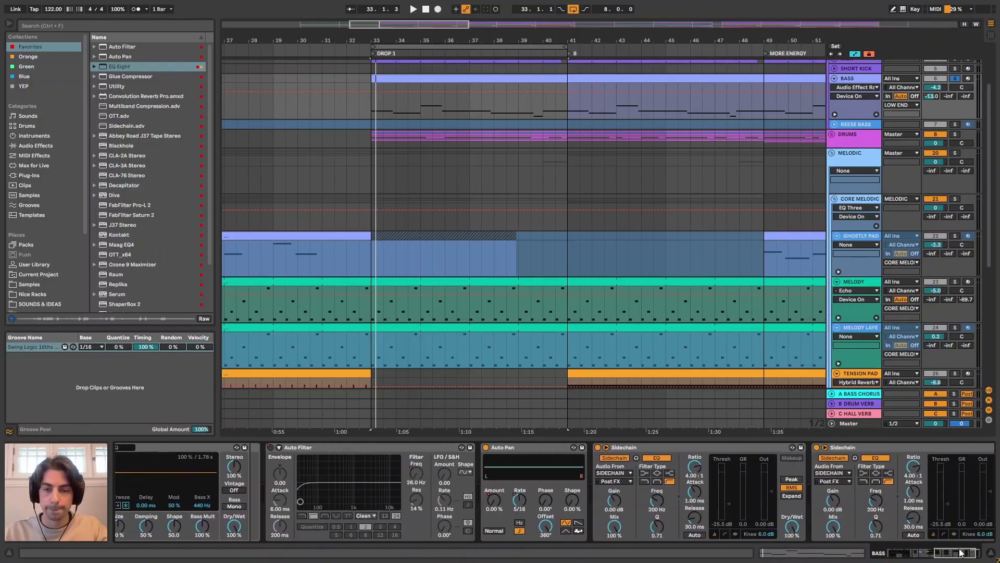
click(395, 445)
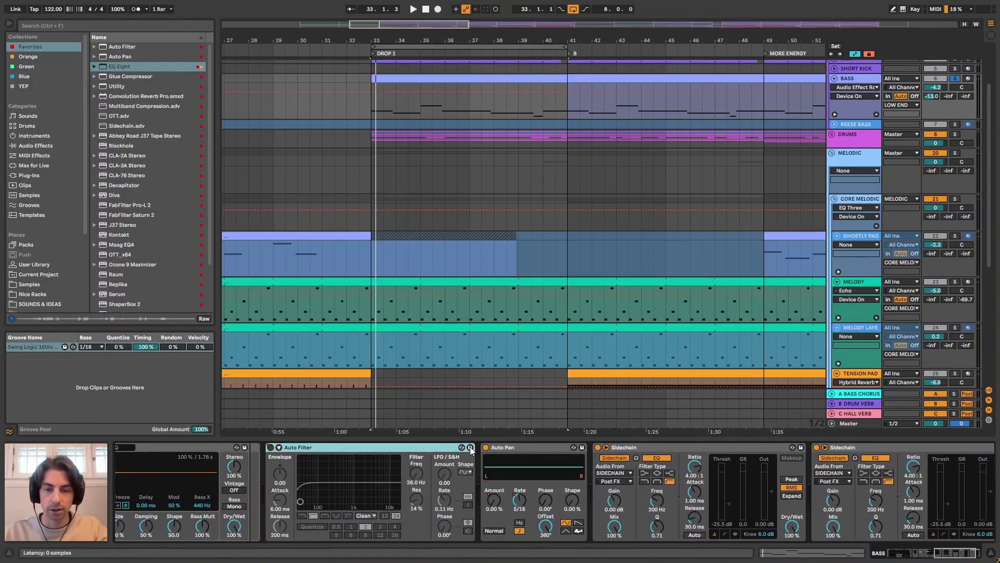
drag(955, 556, 967, 555)
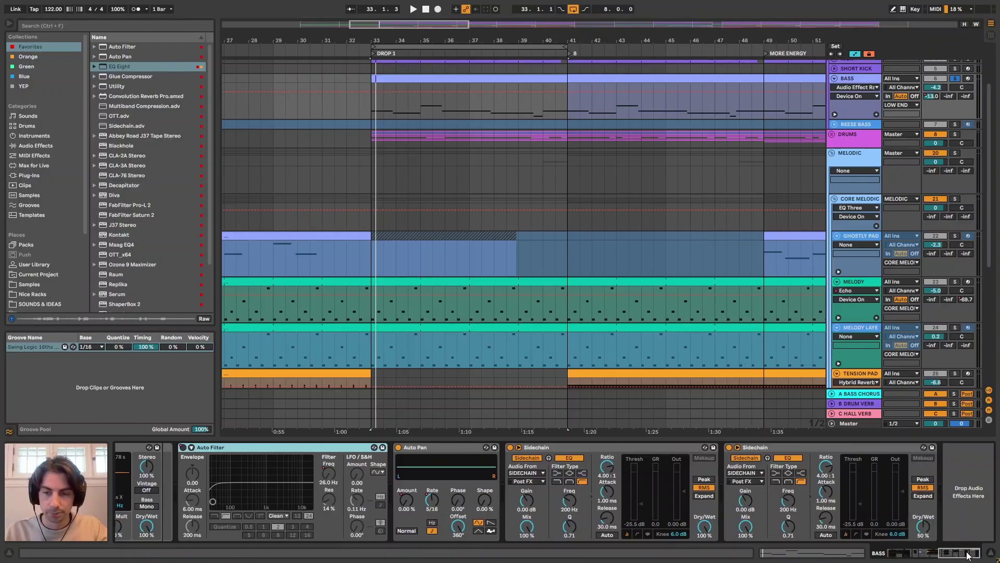
click(602, 448)
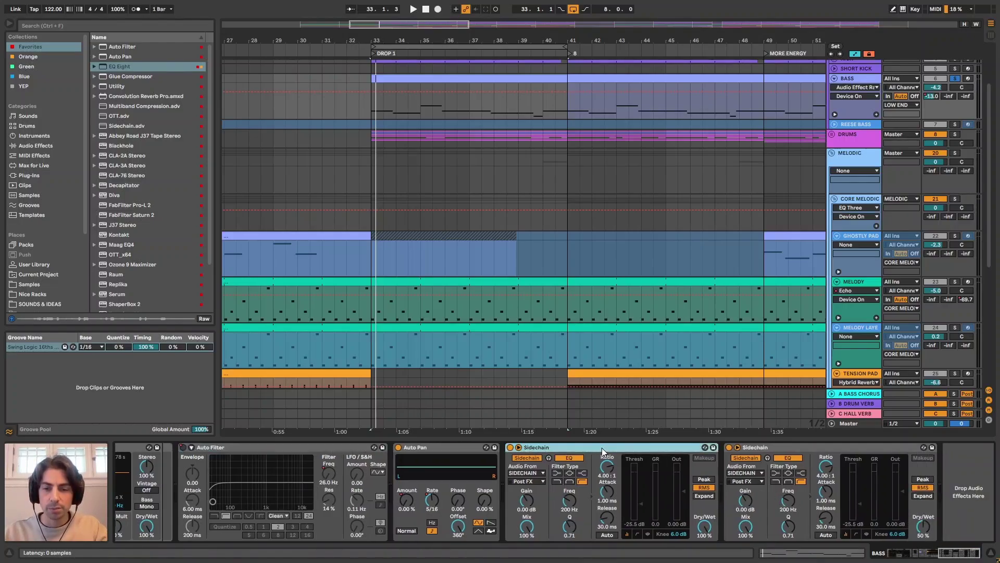
click(772, 447)
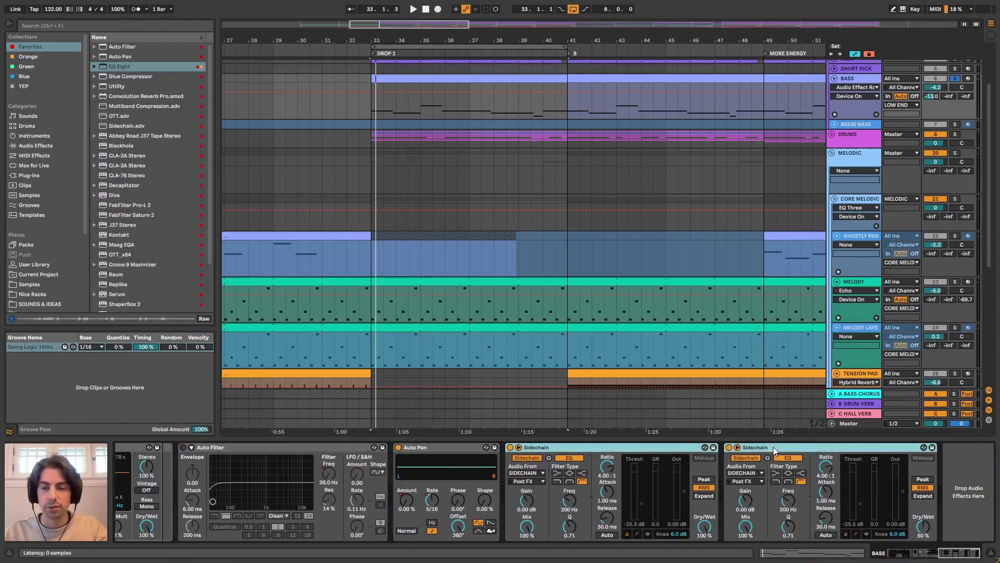
Play the low end and try the first Sidechain compressor's threshold at -42.8 dB, undoing the change.
scroll(510, 280, up, 4)
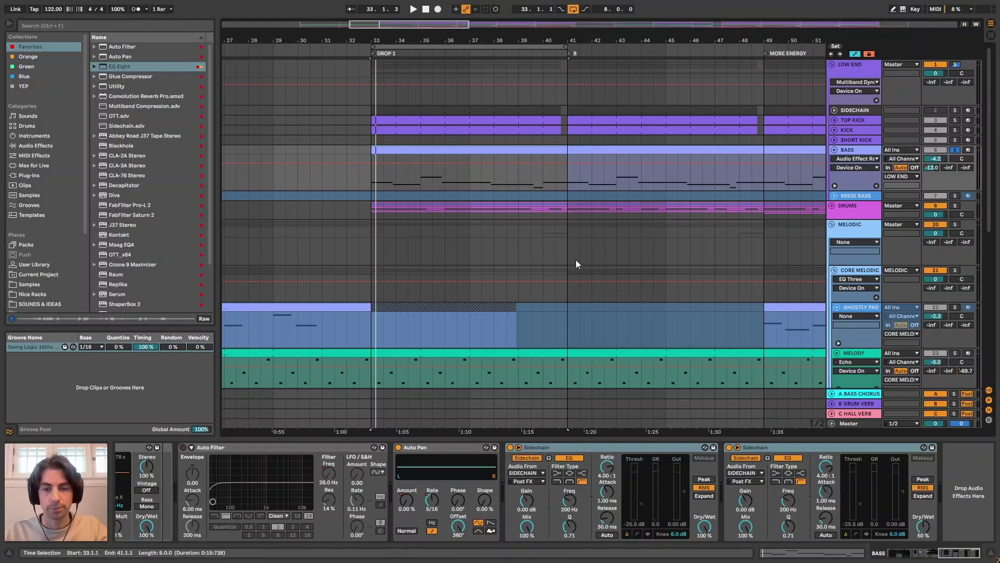
key(space)
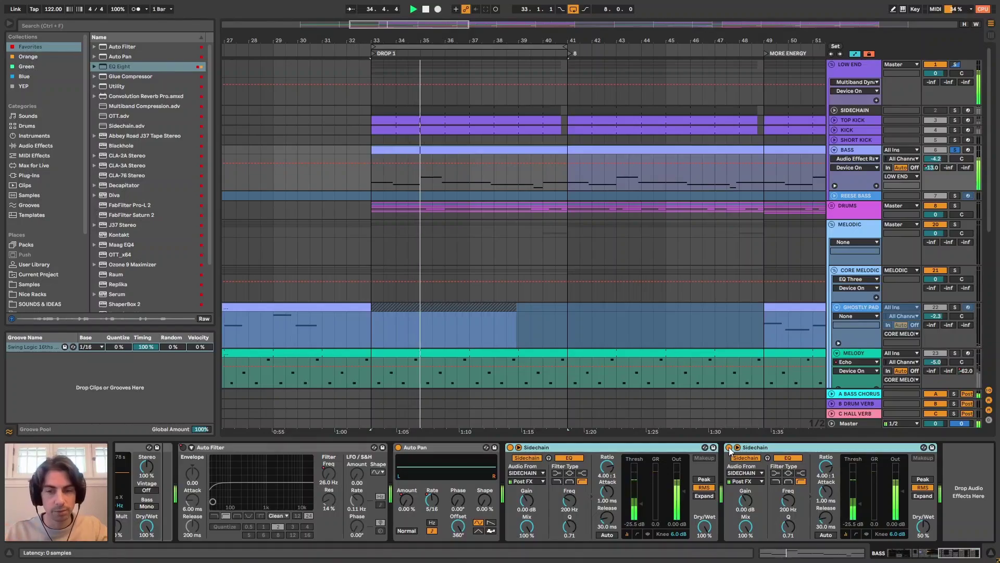
drag(637, 488, 636, 514)
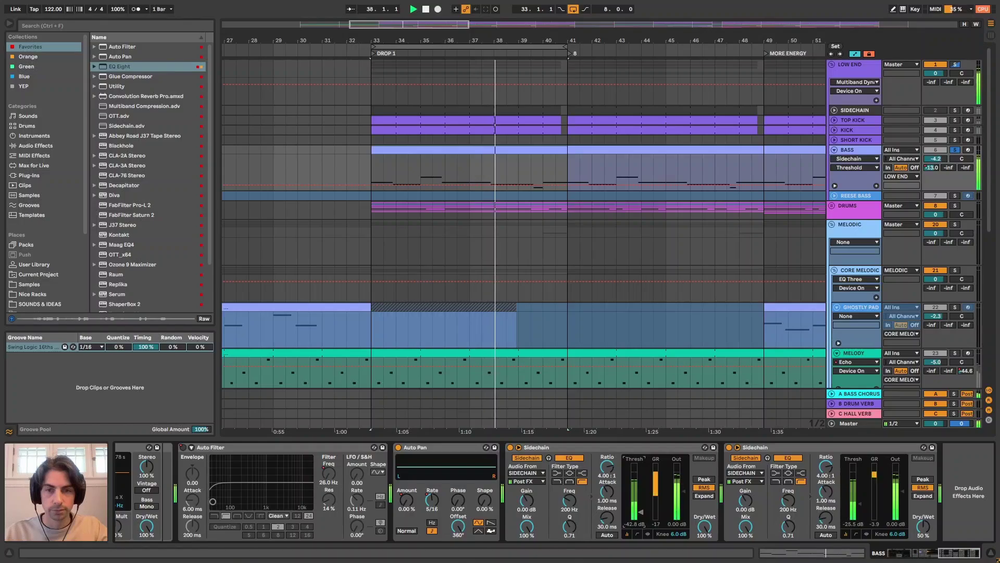
key(ctrl+z)
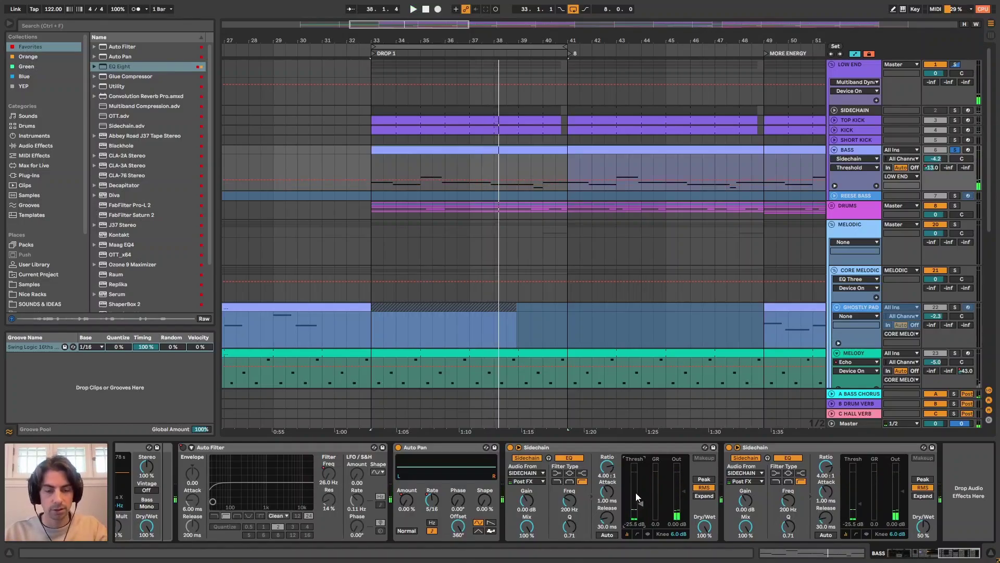
Select both Sidechain compressors and examine their settings and the first one's RMS detection mode.
click(596, 445)
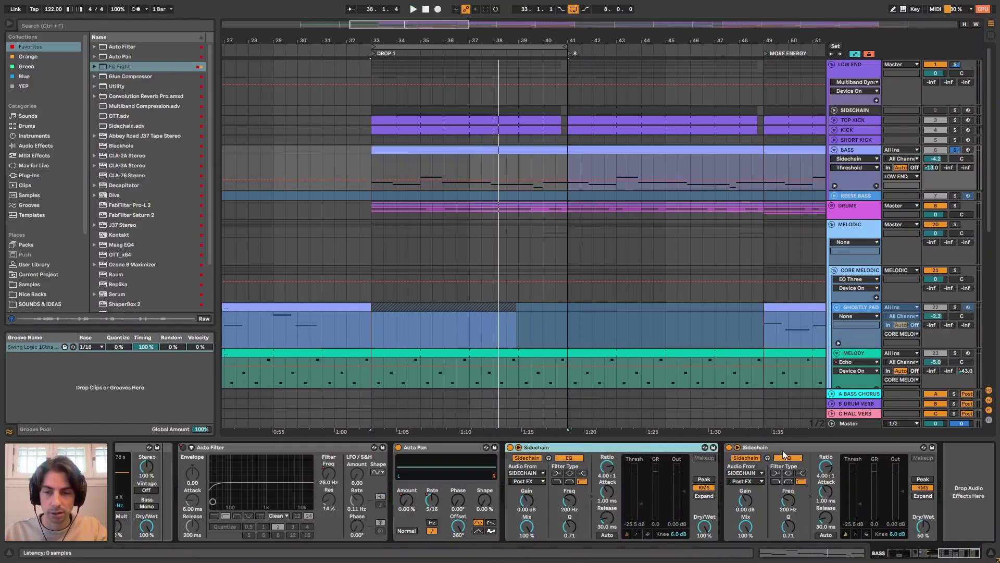
shift+click(783, 450)
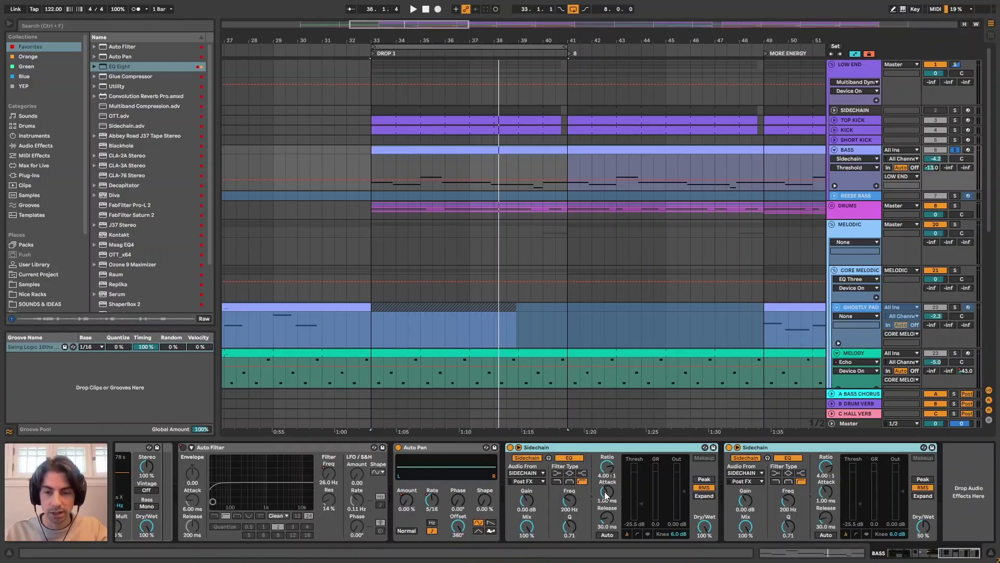
click(702, 487)
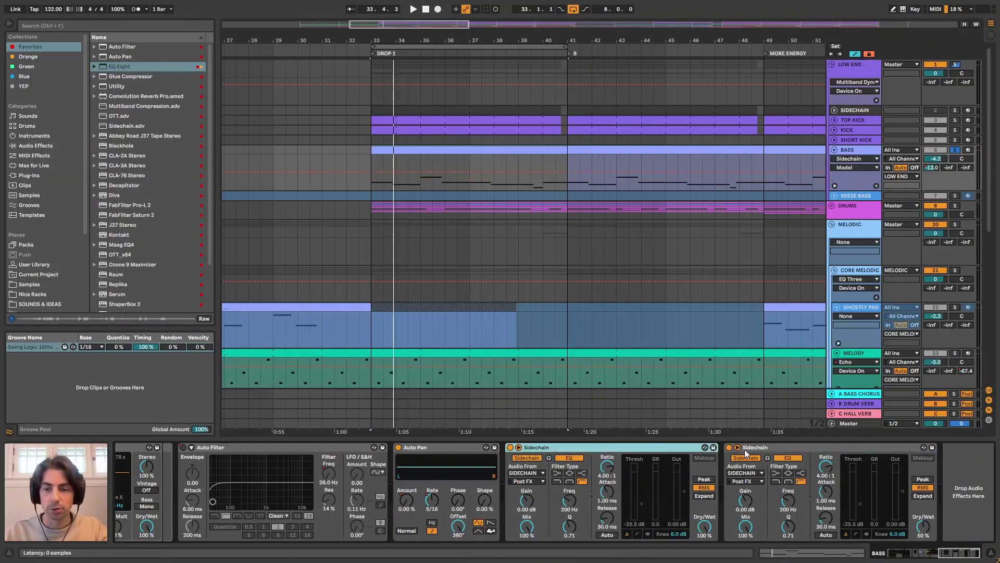
Compare the bass playback with the second Sidechain compressor off and on, and examine its Dry/Wet setting.
click(728, 447)
key(space)
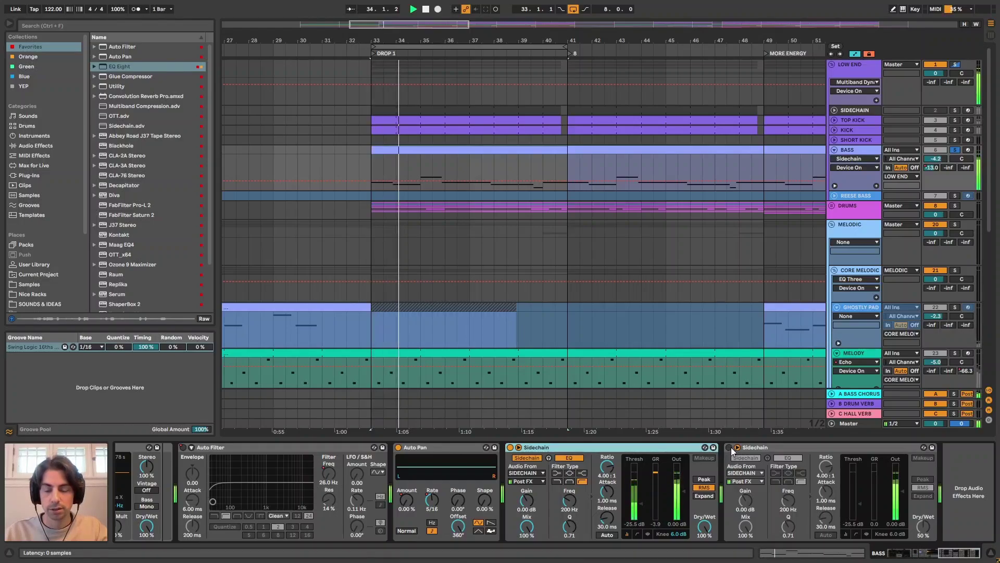
click(729, 447)
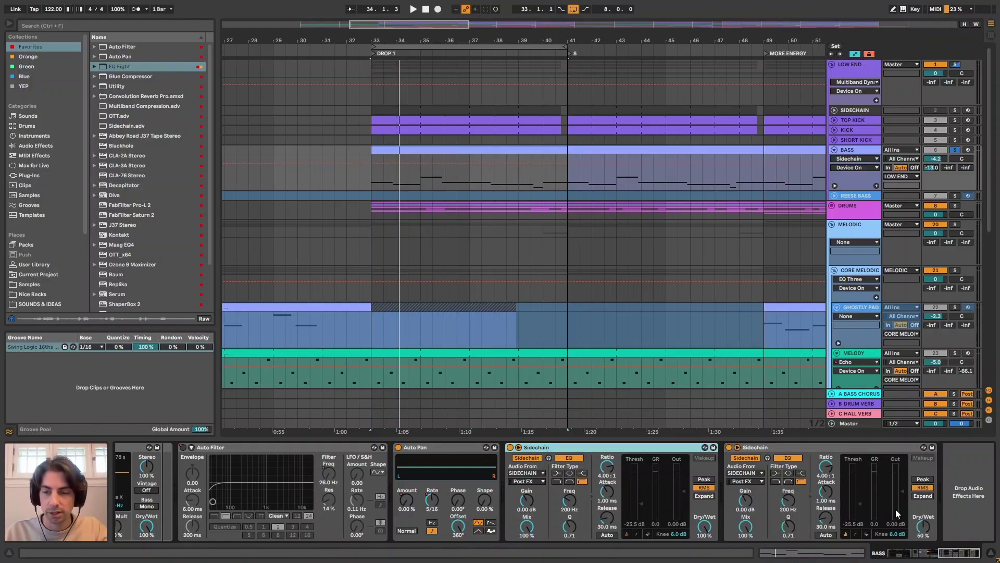
click(761, 448)
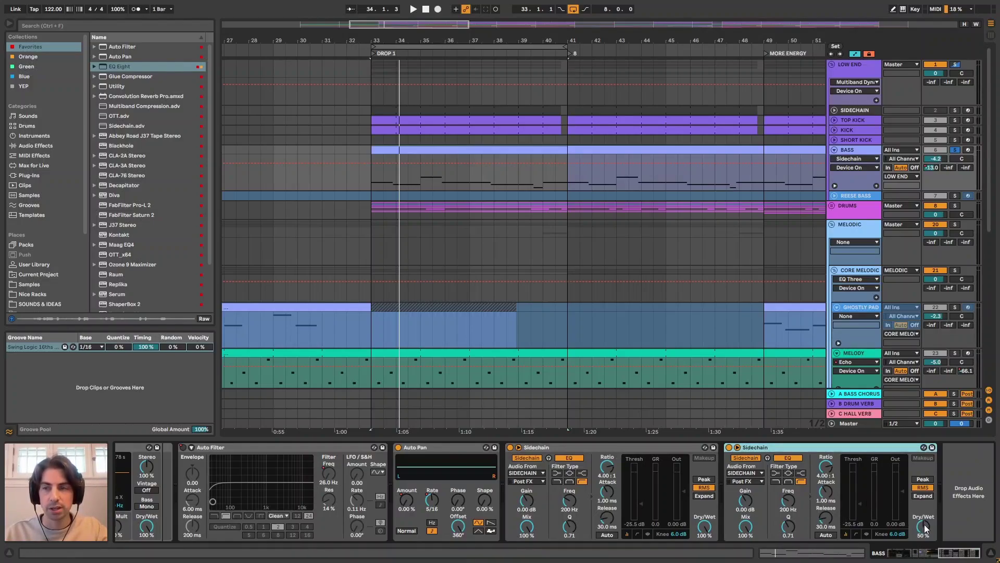
key(space)
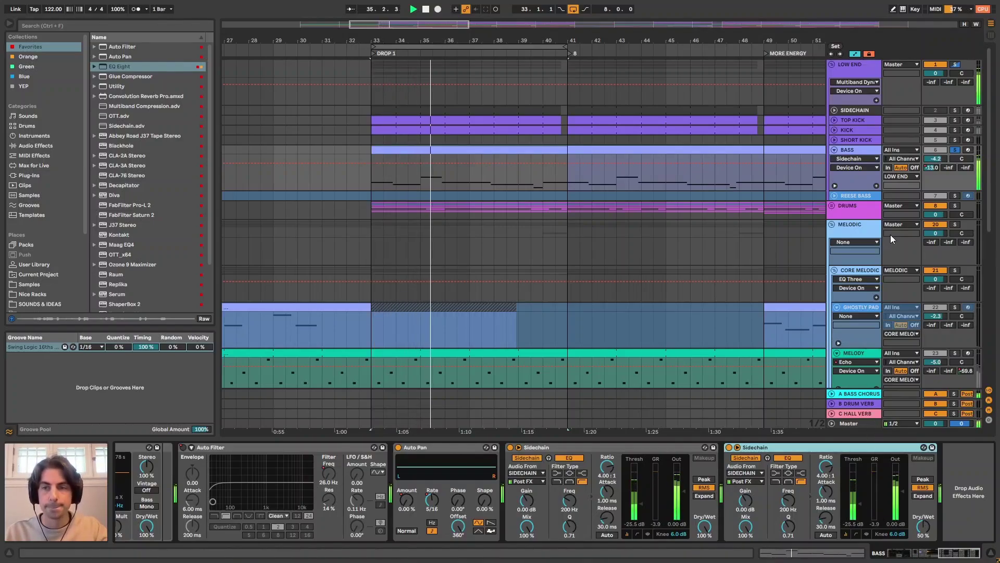
key(space)
Play the soloed bass and kick together and try a different threshold on the first Sidechain compressor, undoing the change.
drag(438, 41, 495, 40)
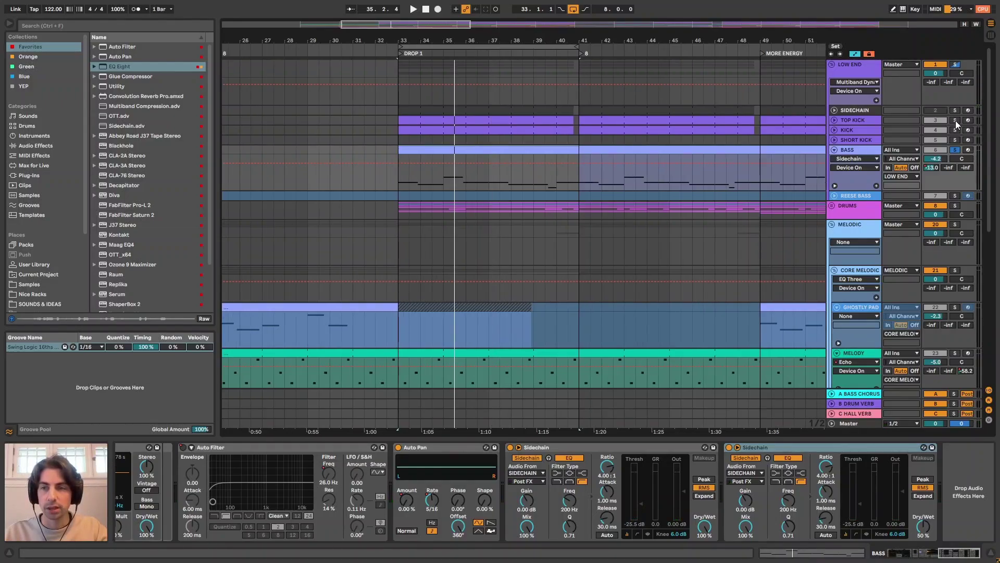
key(space)
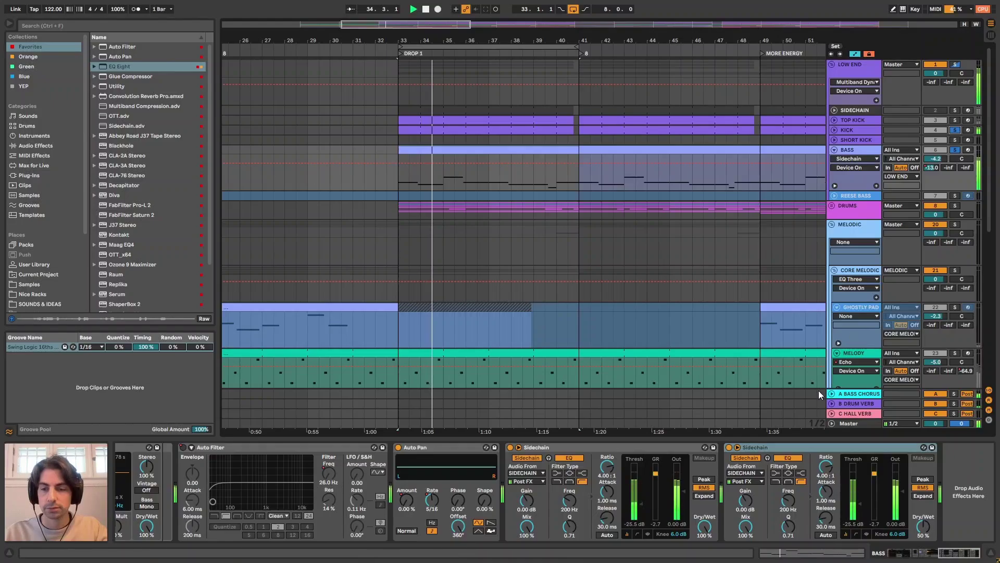
drag(641, 505, 652, 487)
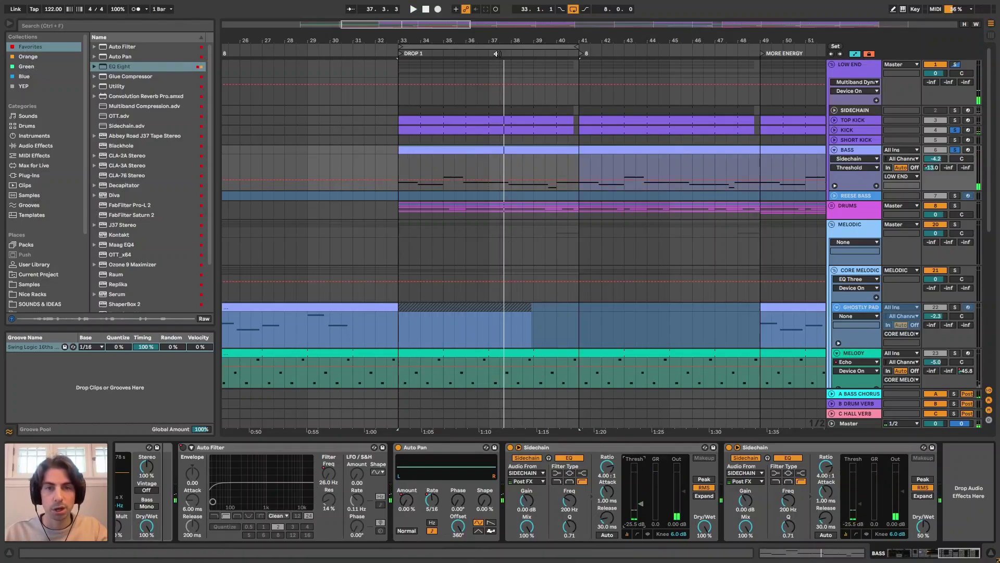
Open the A BASS CHORUS return track's device chain and examine its Chorus Bass device.
scroll(509, 195, down, 1)
scroll(516, 194, down, 1)
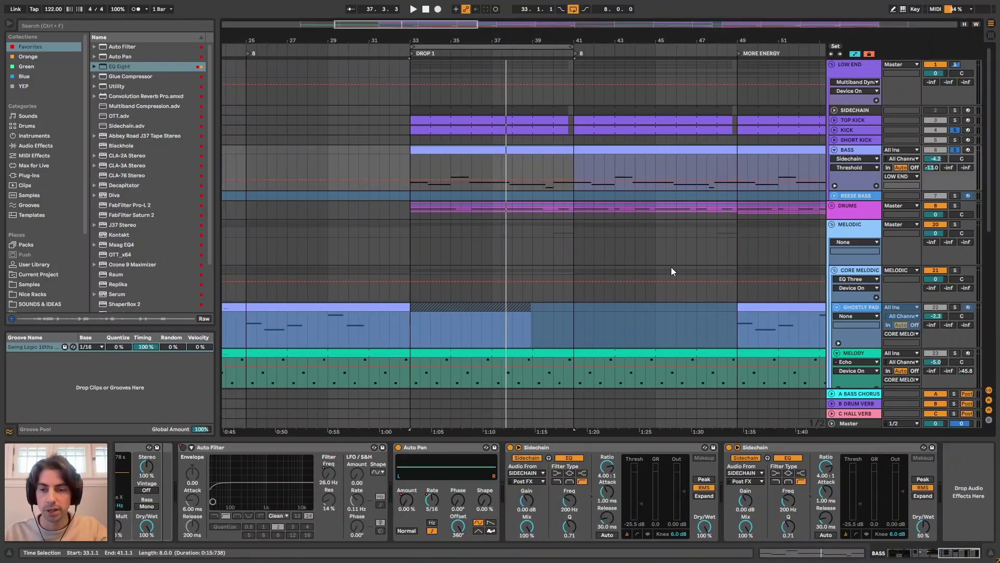
scroll(833, 370, down, 1)
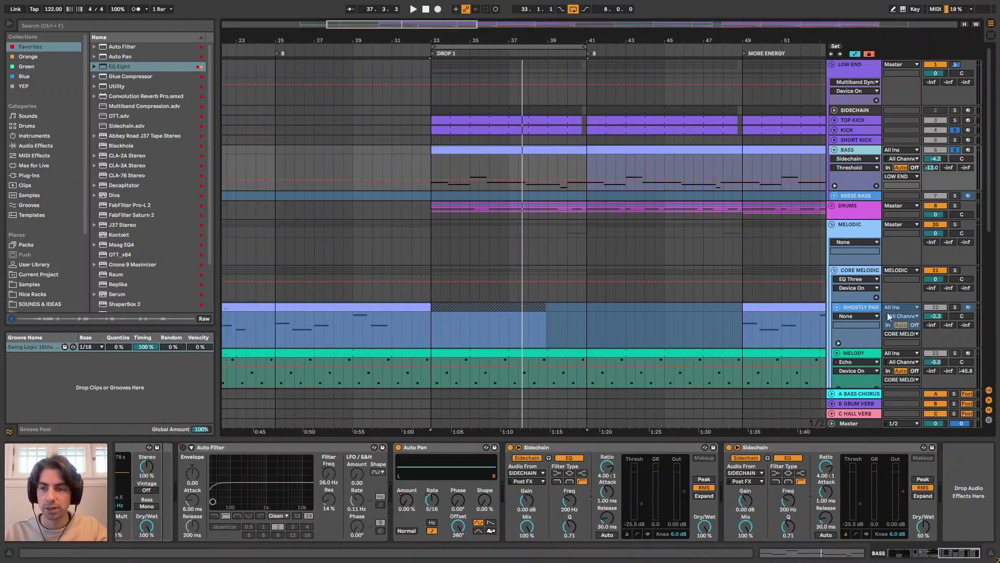
click(866, 394)
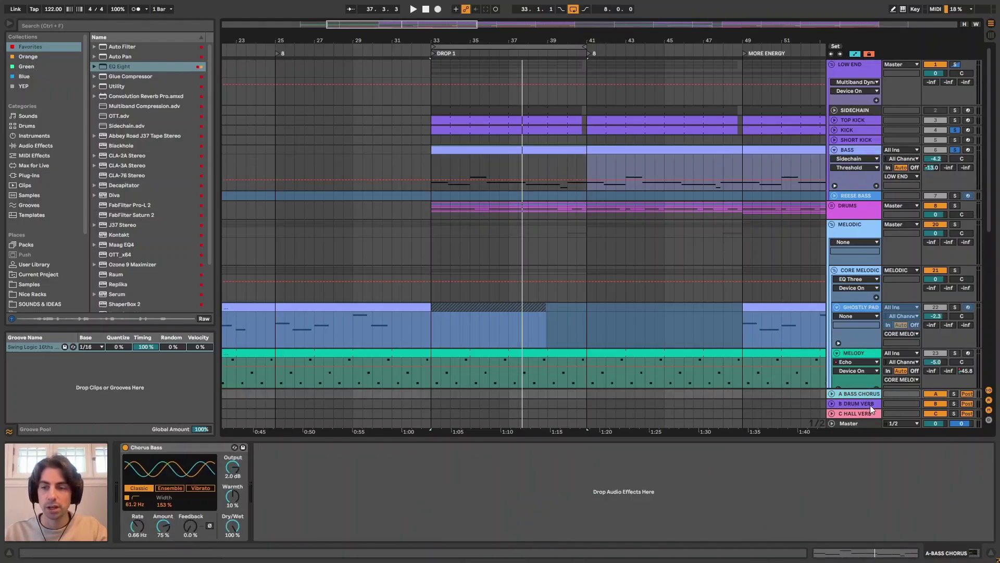
click(169, 448)
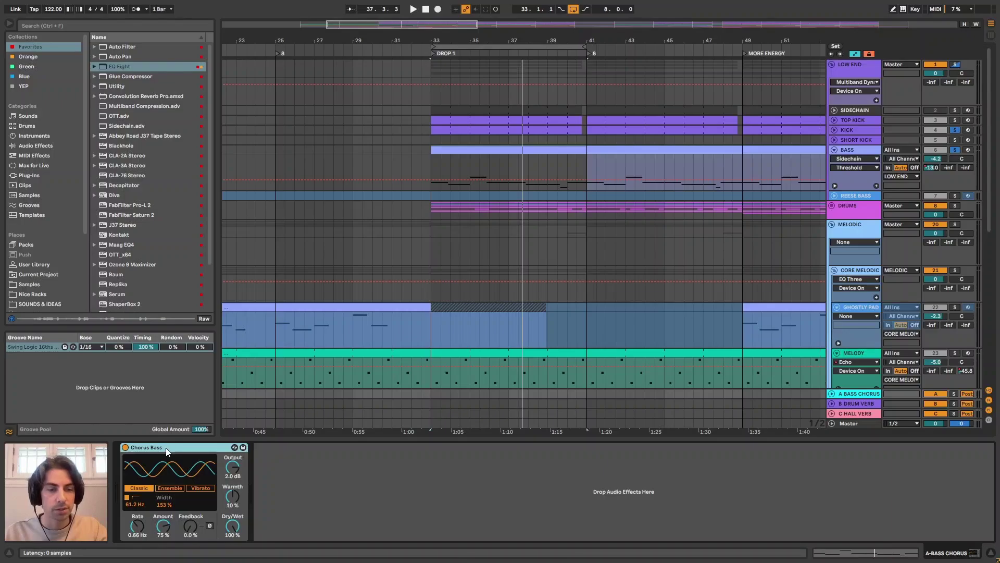
Find the Chorus Bass preset among the Chorus-Ensemble audio effects and examine the return device's Width, undoing any change.
click(35, 149)
scroll(117, 217, up, 6)
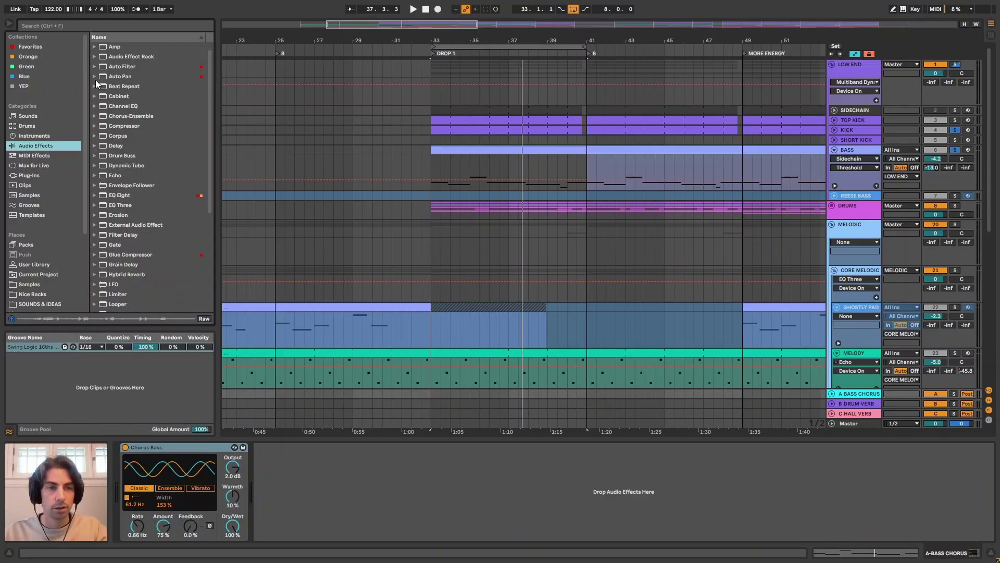
click(95, 116)
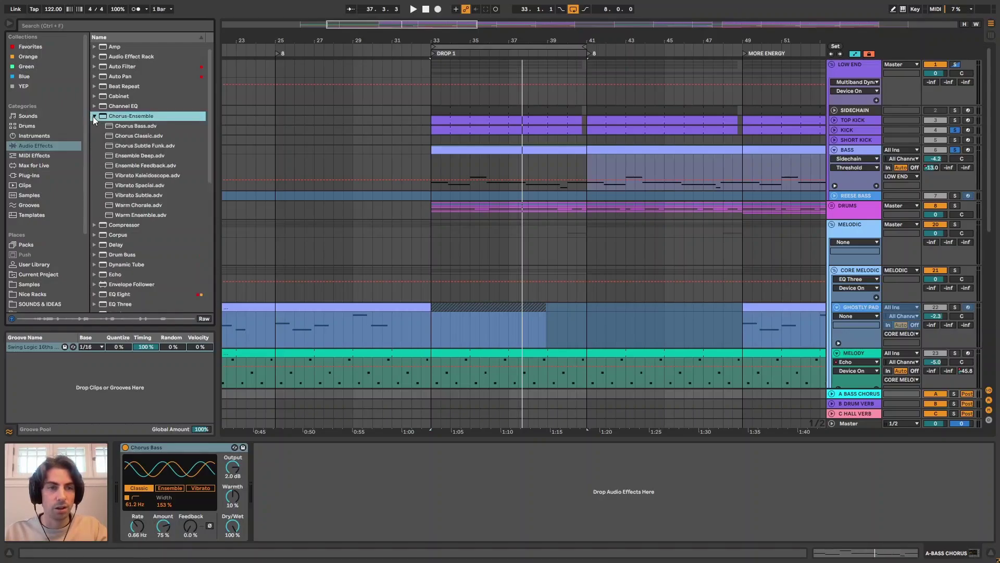
click(150, 127)
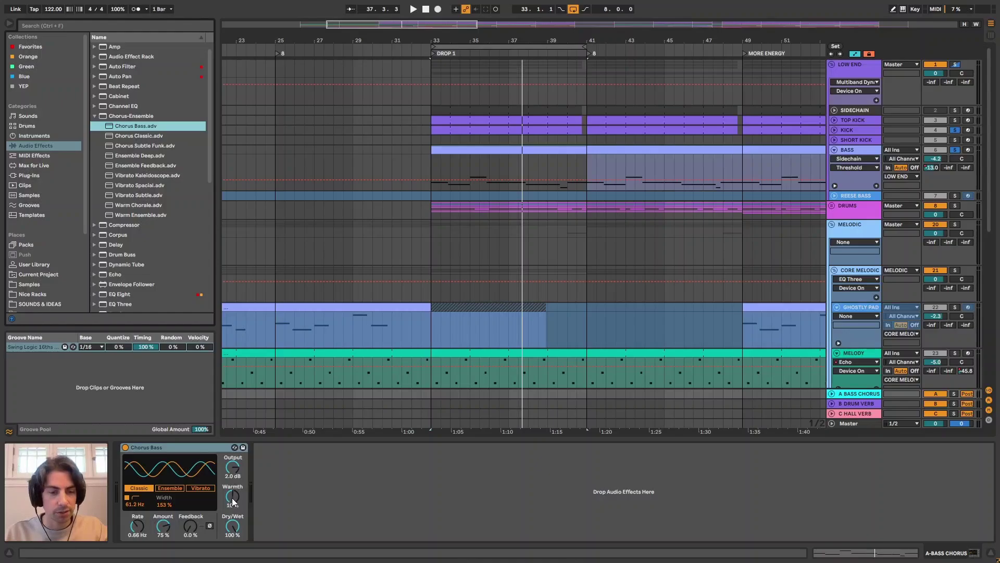
double_click(163, 506)
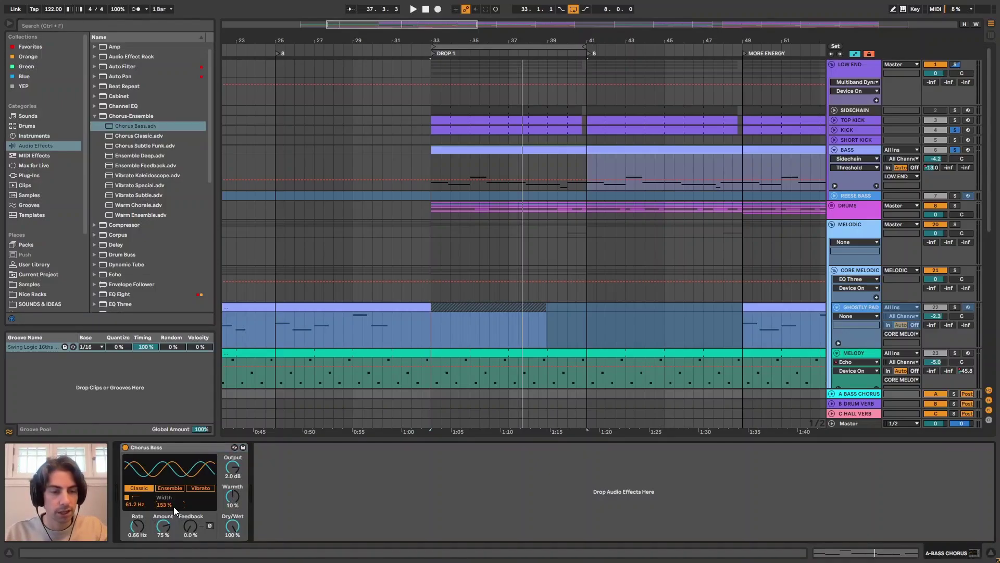
key(ctrl+z)
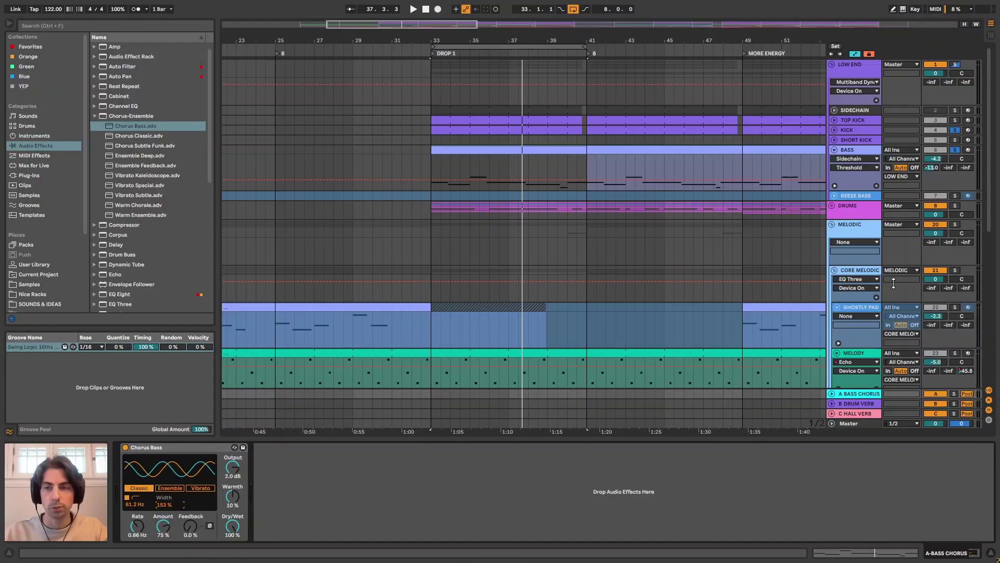
Examine the BASS track's send level to A-BASS CHORUS and the return track it feeds.
click(868, 149)
click(932, 168)
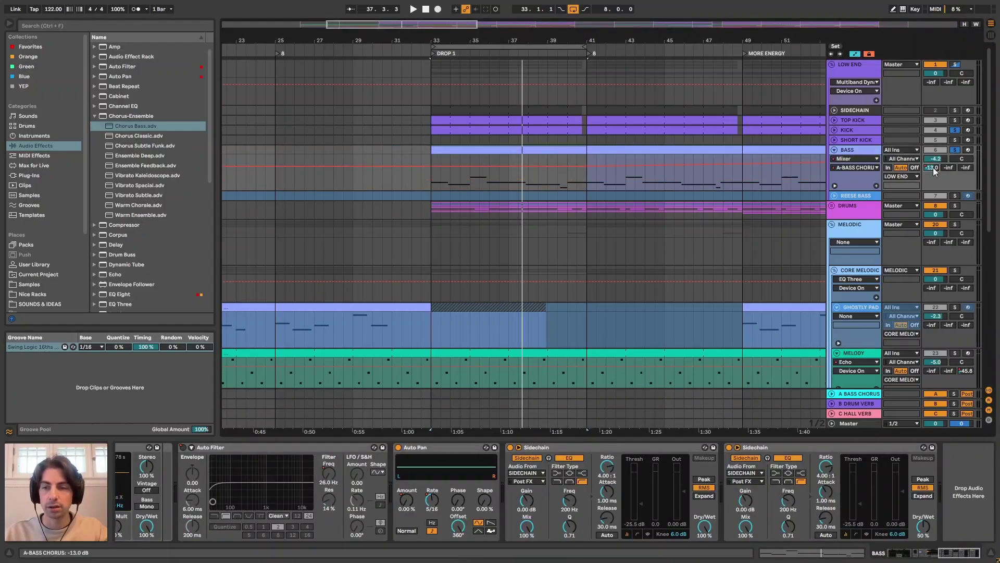
click(856, 394)
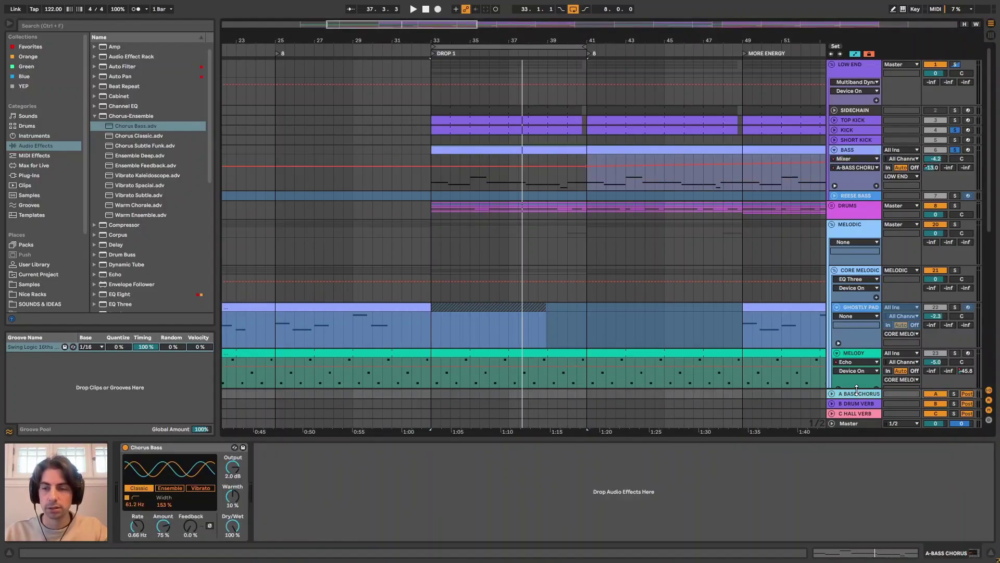
Compare the start of the Drop 1 bass with the A BASS CHORUS return off and on.
click(872, 148)
key(space)
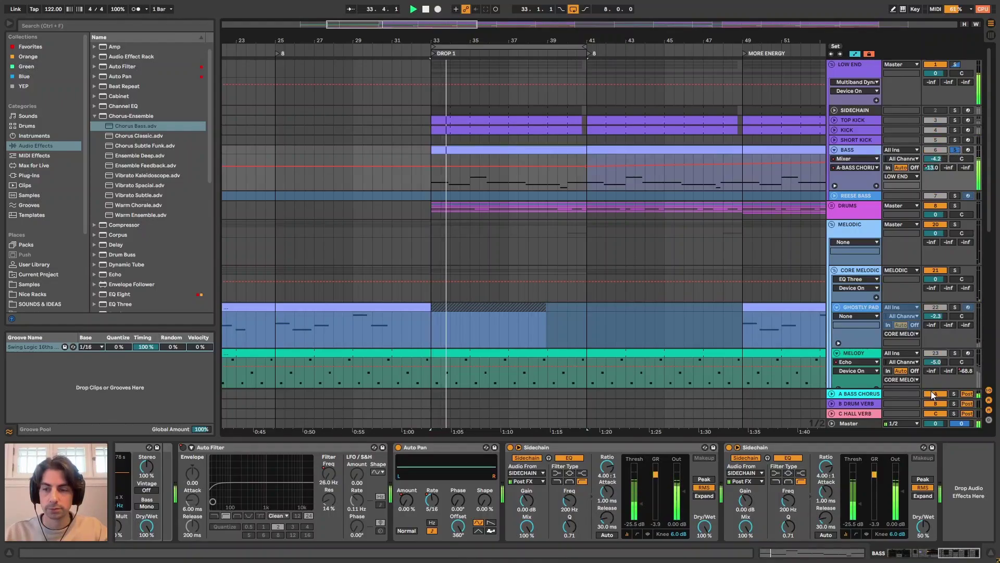
key(space)
key(space)
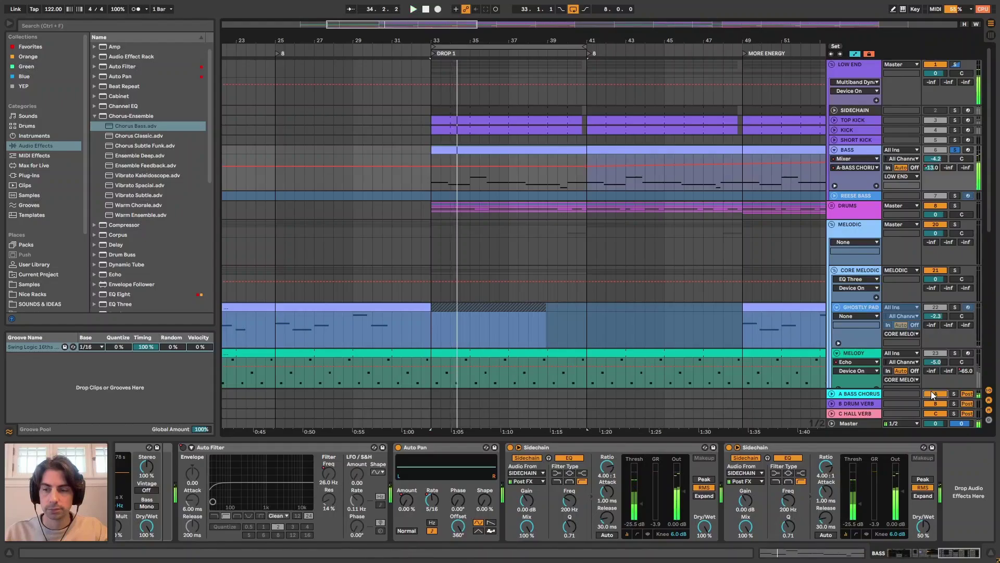
key(space)
key(space)
click(934, 394)
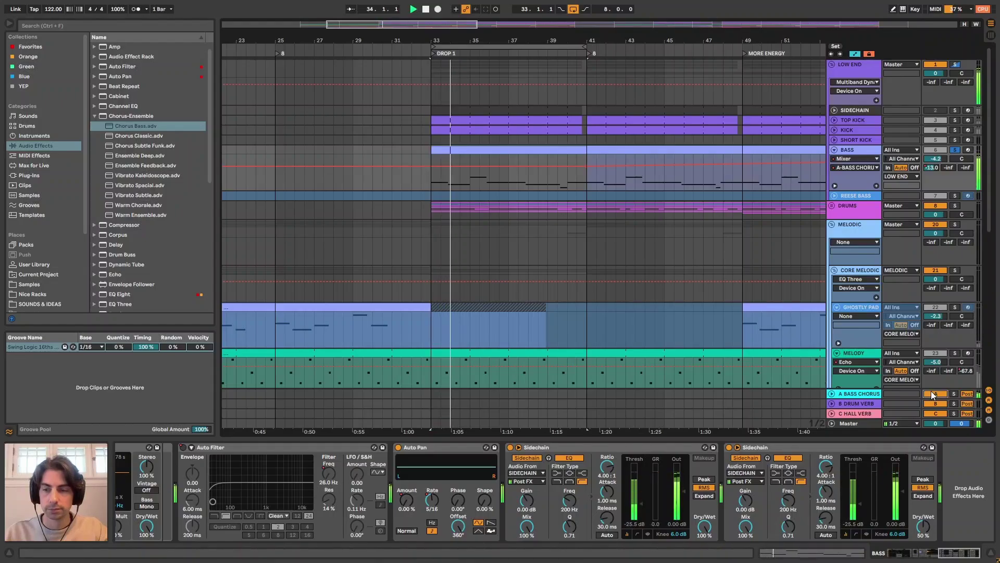
click(865, 394)
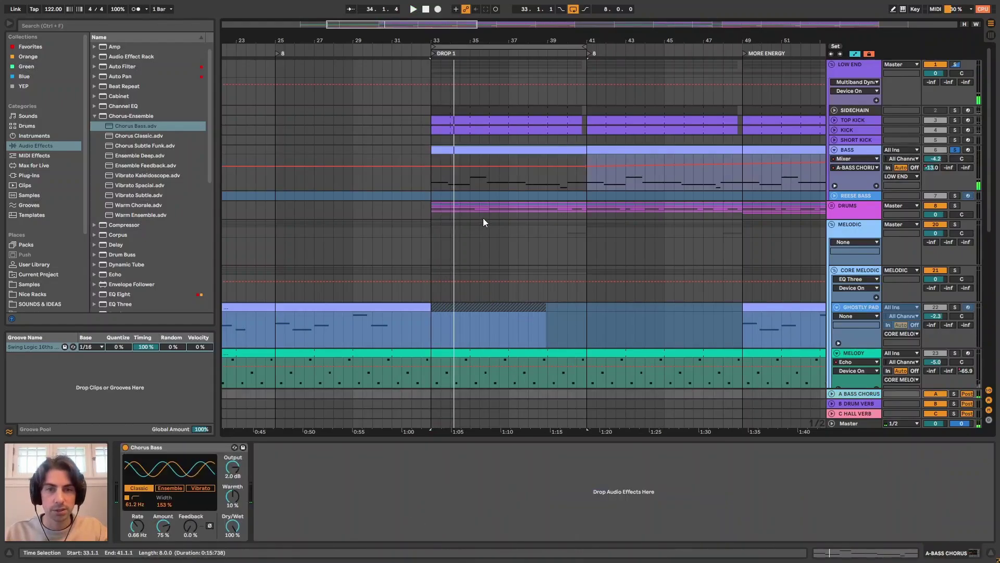
Unfold the KICK track and play the Drop 1 kick and bass parts separately in solo.
drag(508, 41, 486, 31)
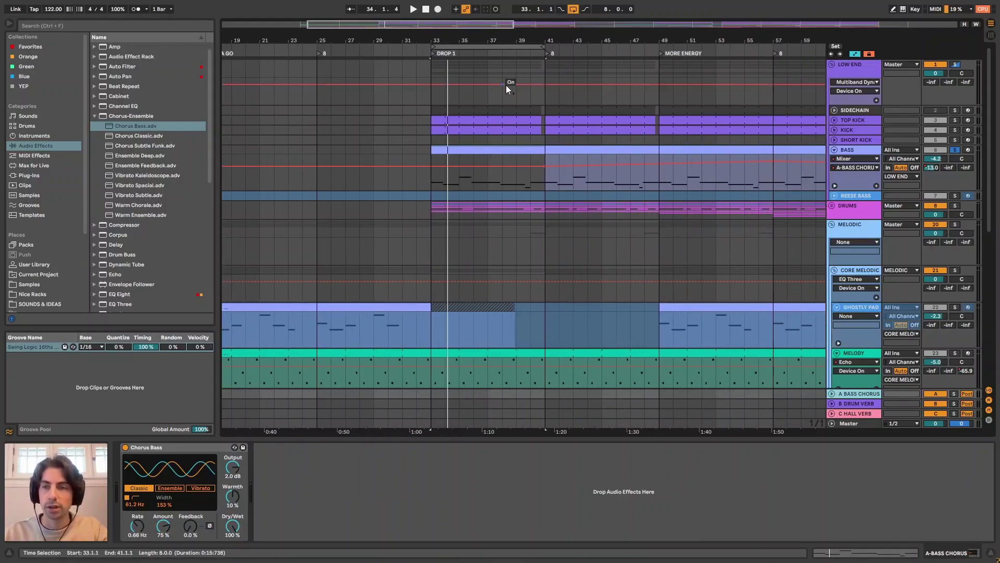
click(837, 130)
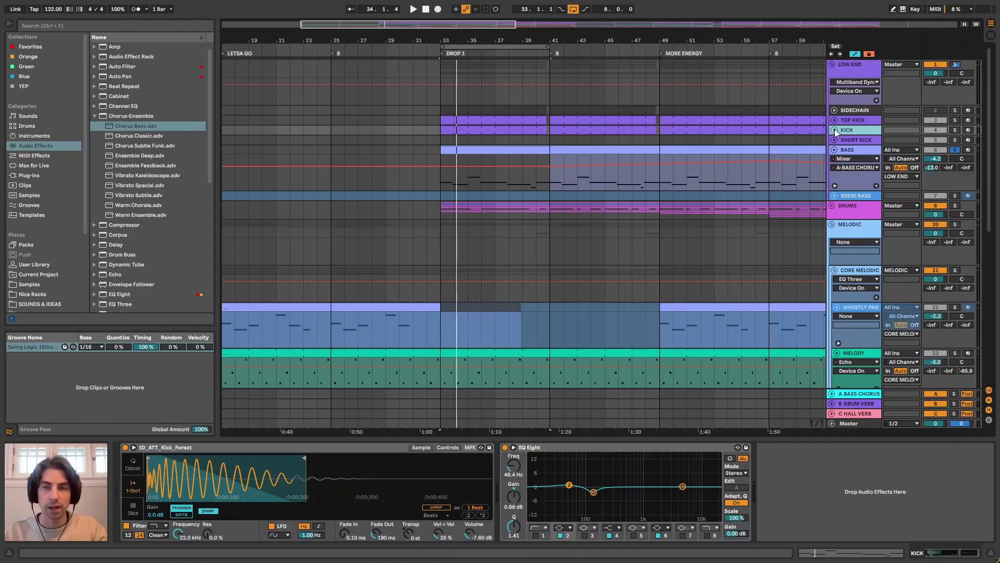
click(835, 129)
click(492, 128)
key(space)
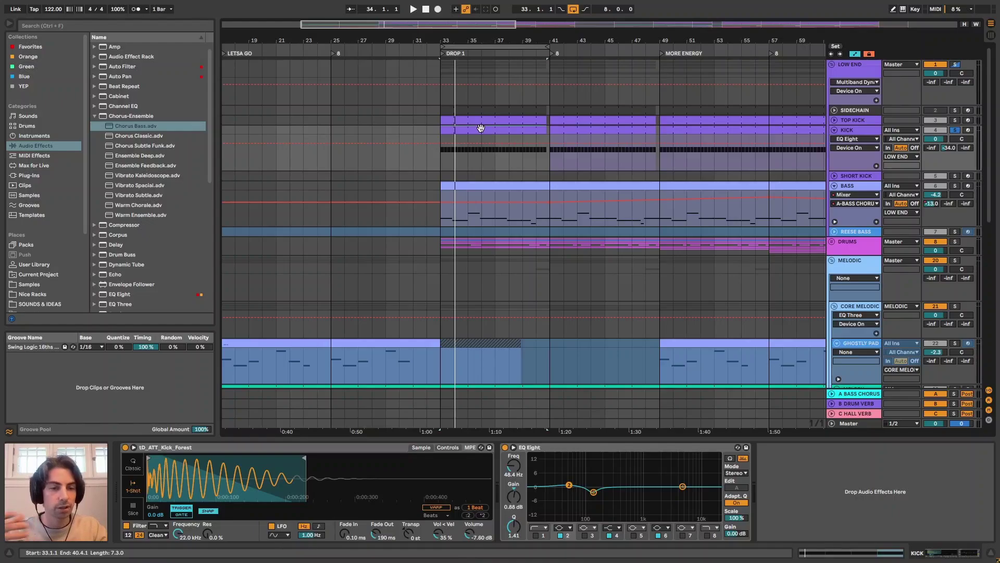
click(453, 185)
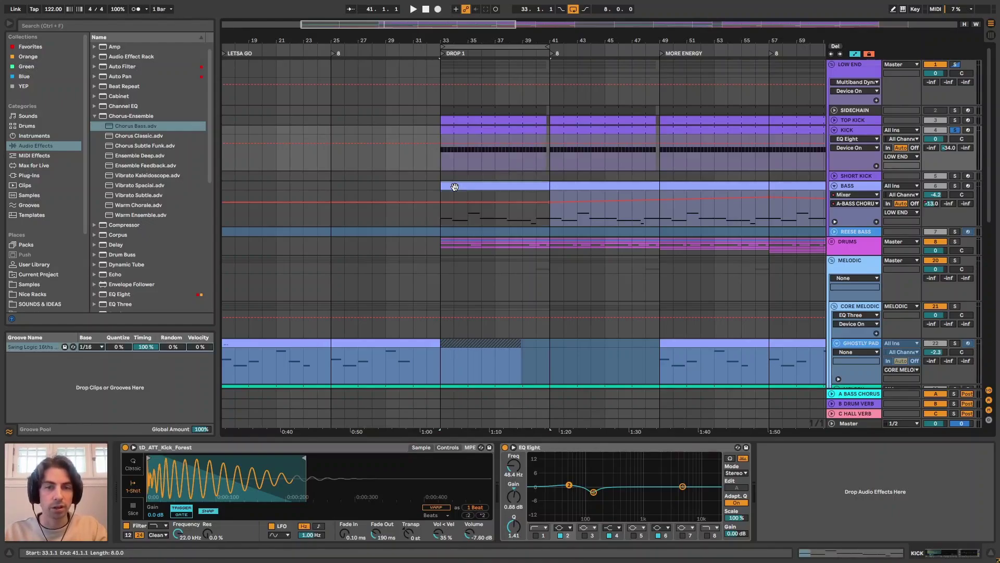
key(space)
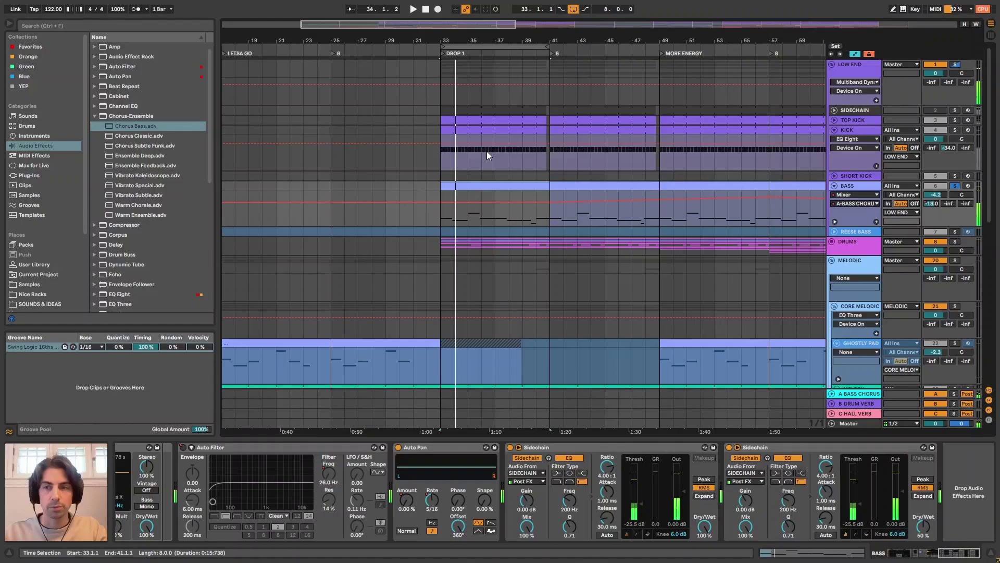
Play the soloed kick and try extending the tD_ATT_Kick_Forest sample's end marker into its tail, undoing the change.
click(861, 129)
click(955, 129)
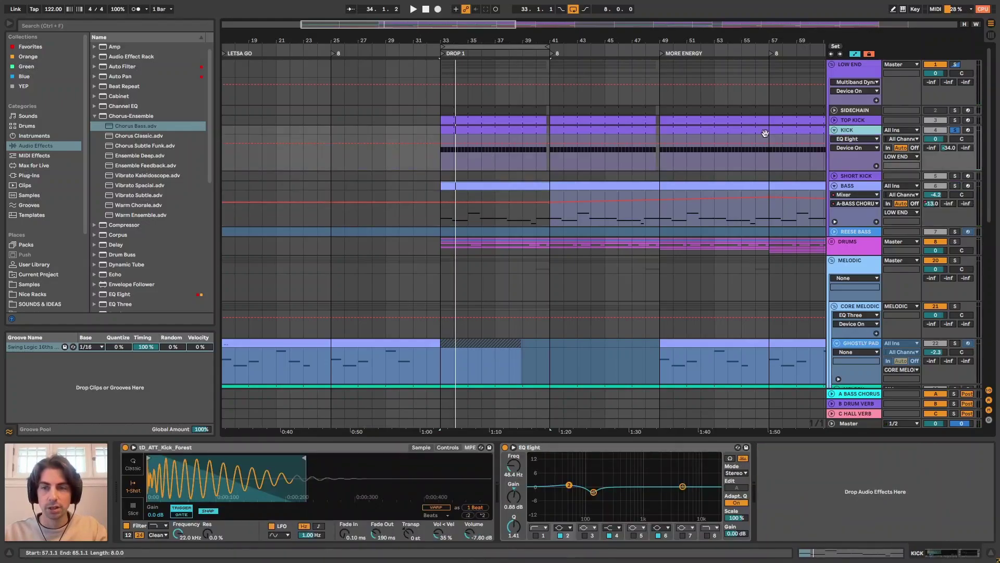
key(space)
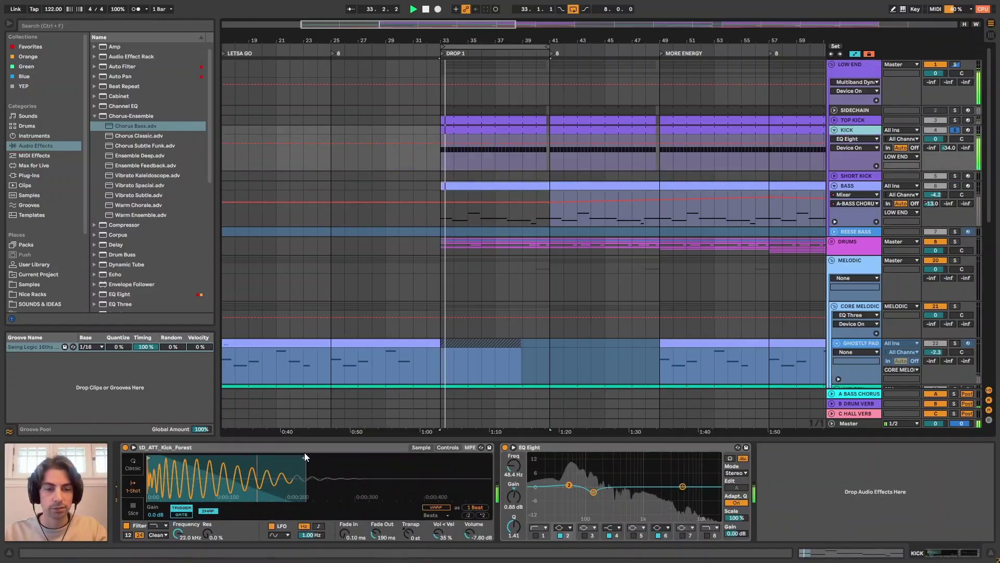
drag(305, 457, 439, 458)
key(ctrl+z)
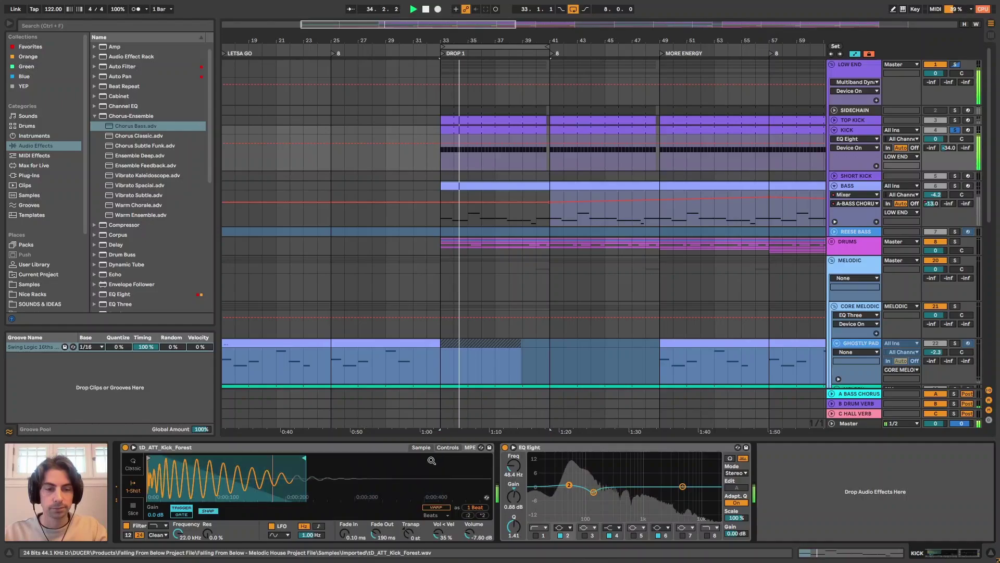
key(space)
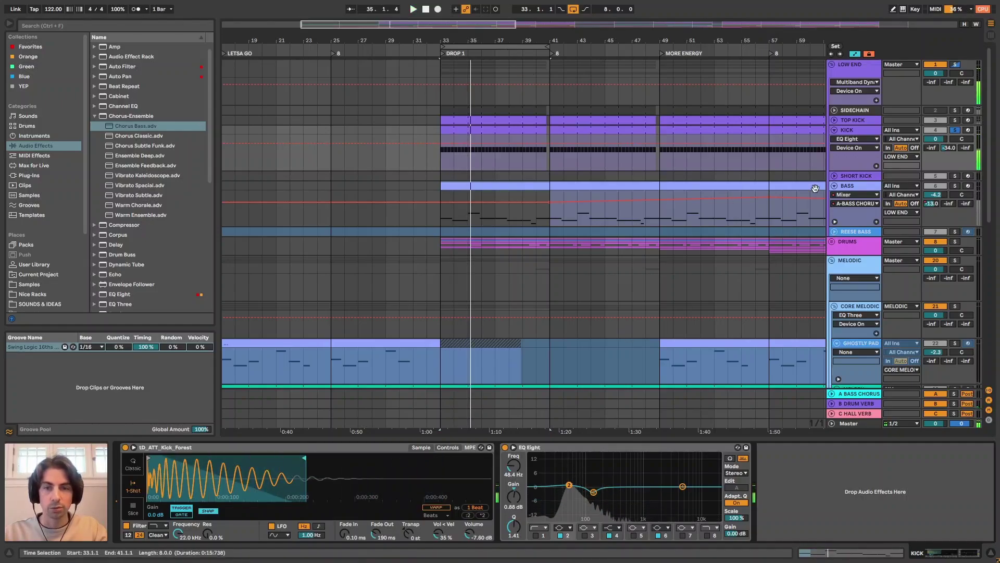
Compare the BASS and KICK device chains and examine the dip in the kick's EQ Eight.
click(875, 187)
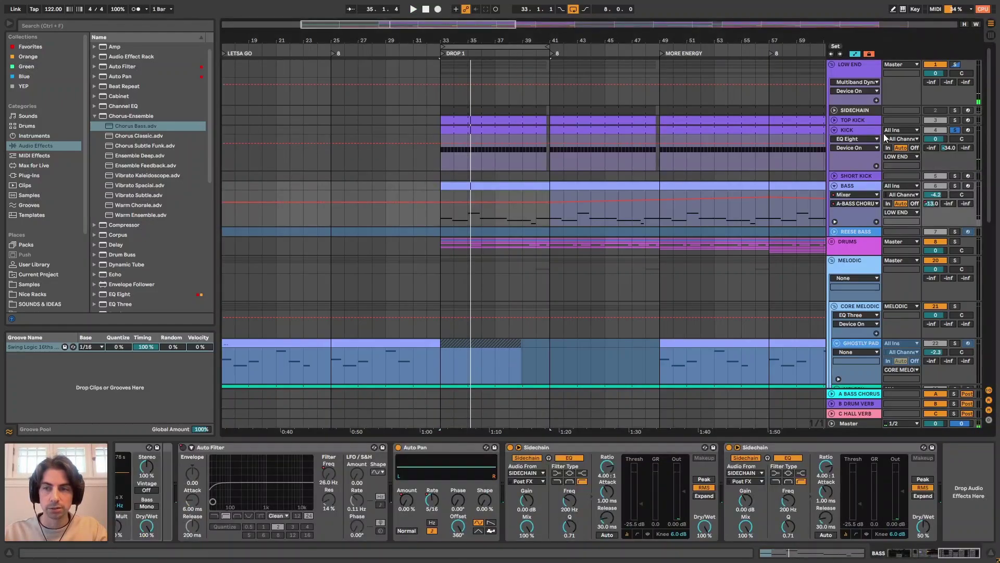
click(849, 129)
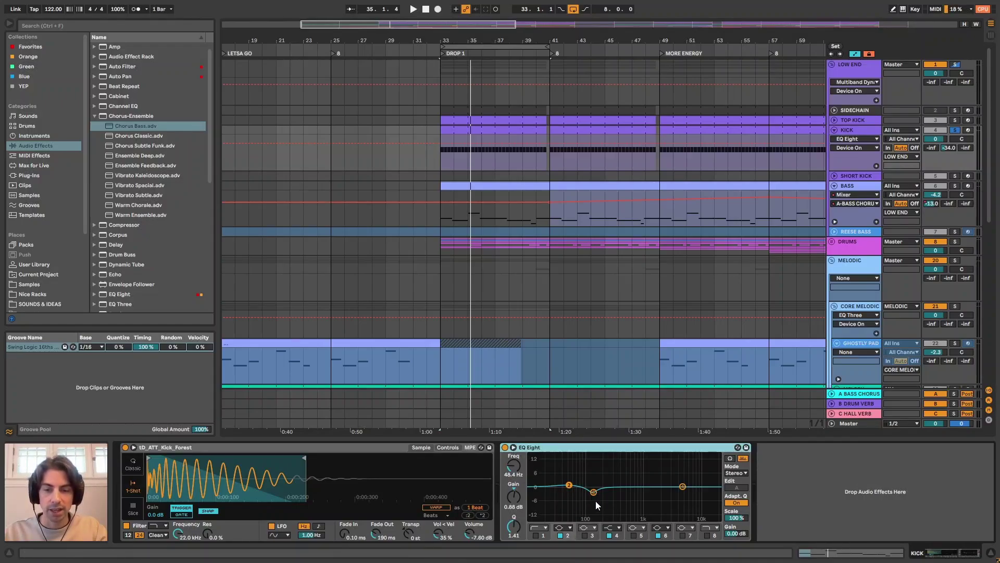
click(666, 534)
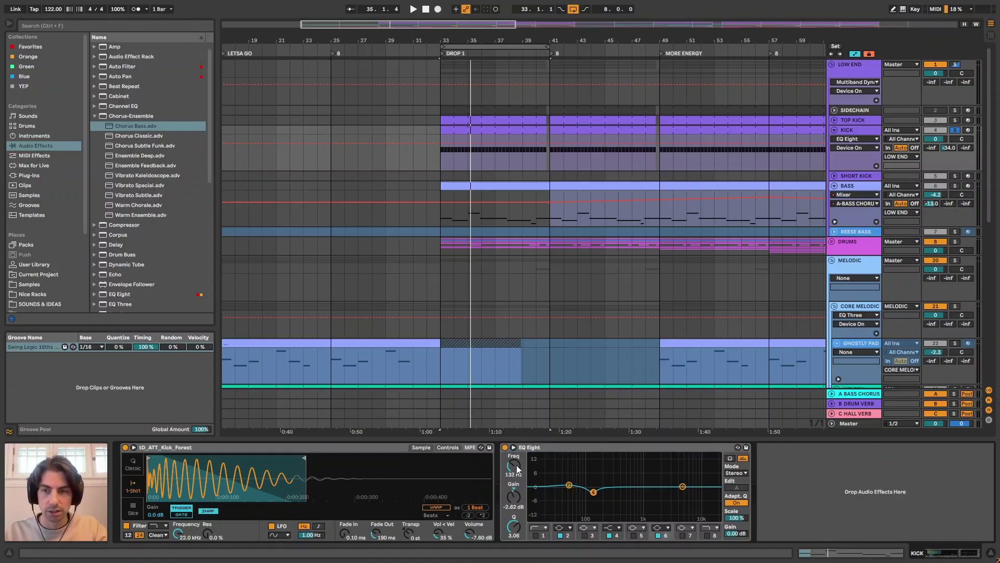
scroll(467, 257, down, 5)
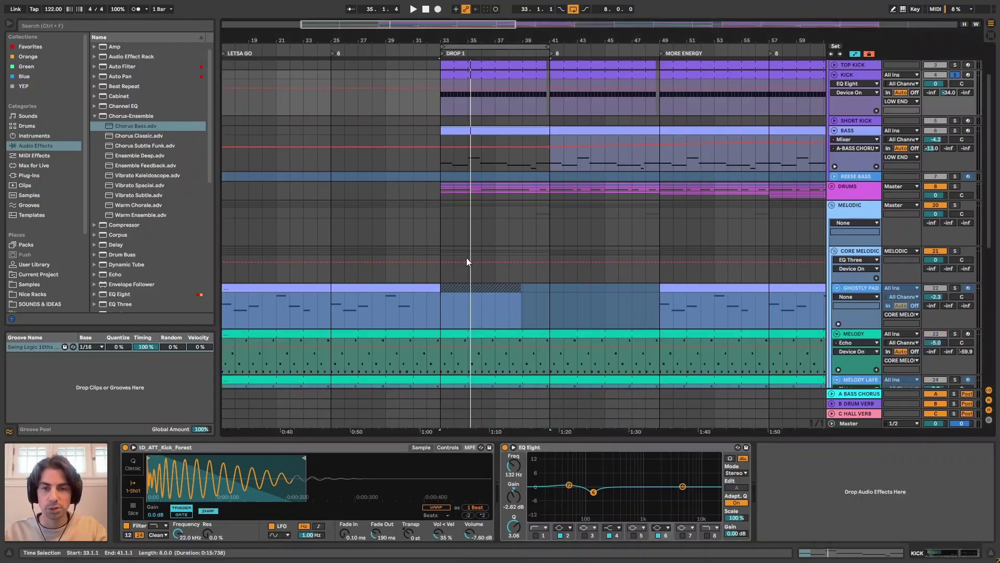
Play the soloed Drop 1 kick and compare it with the KICK track's EQ Eight off and on.
scroll(496, 326, up, 5)
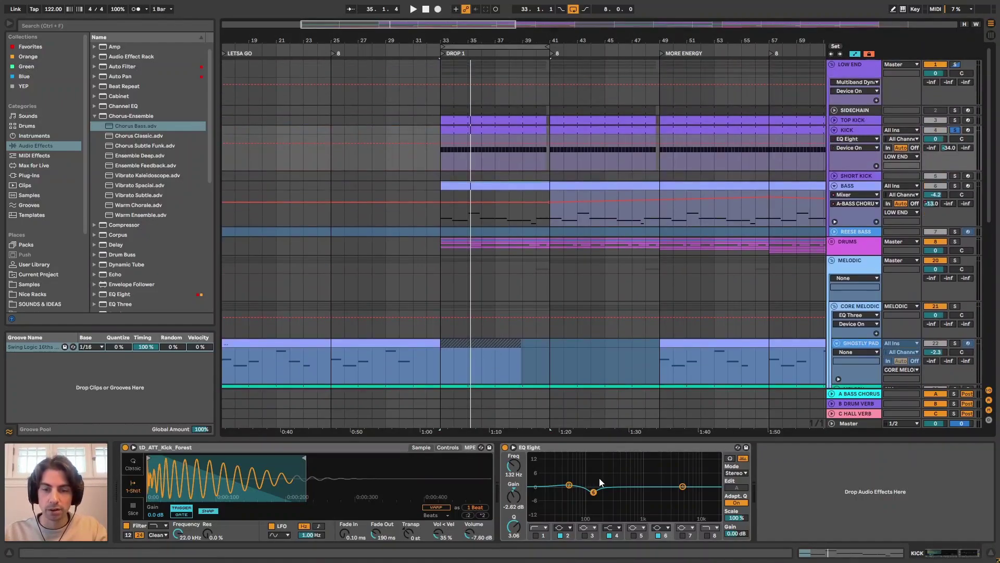
key(space)
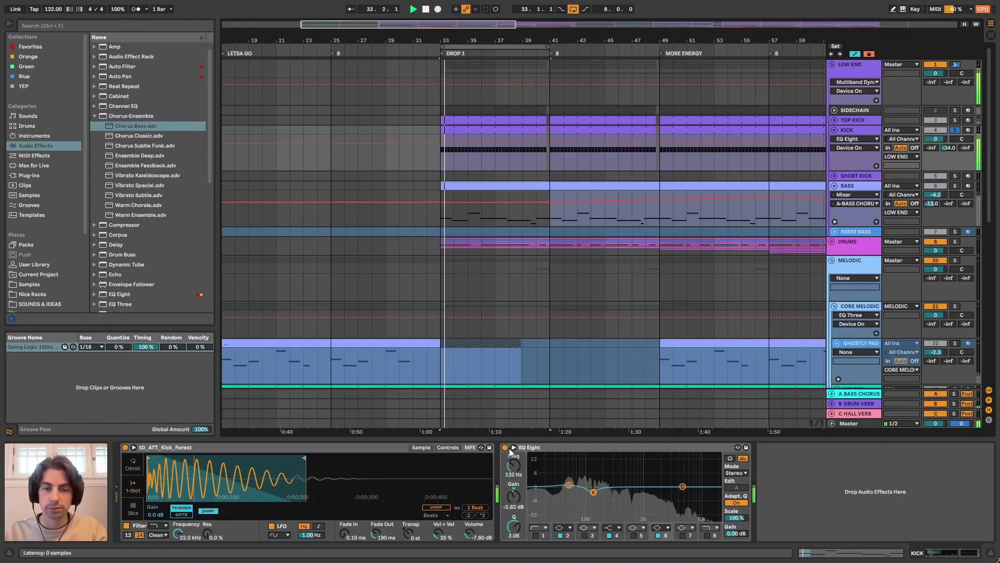
click(505, 447)
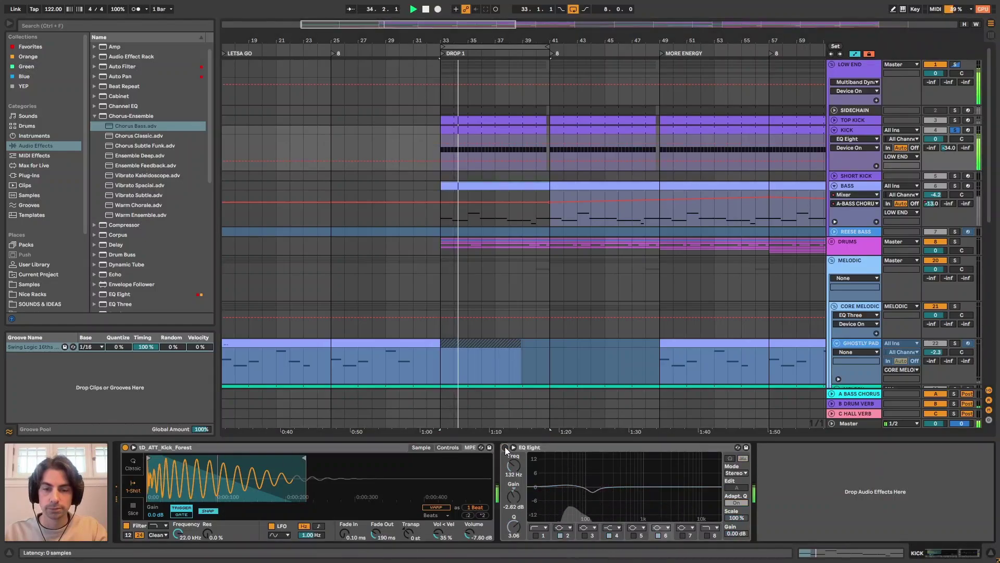
click(505, 447)
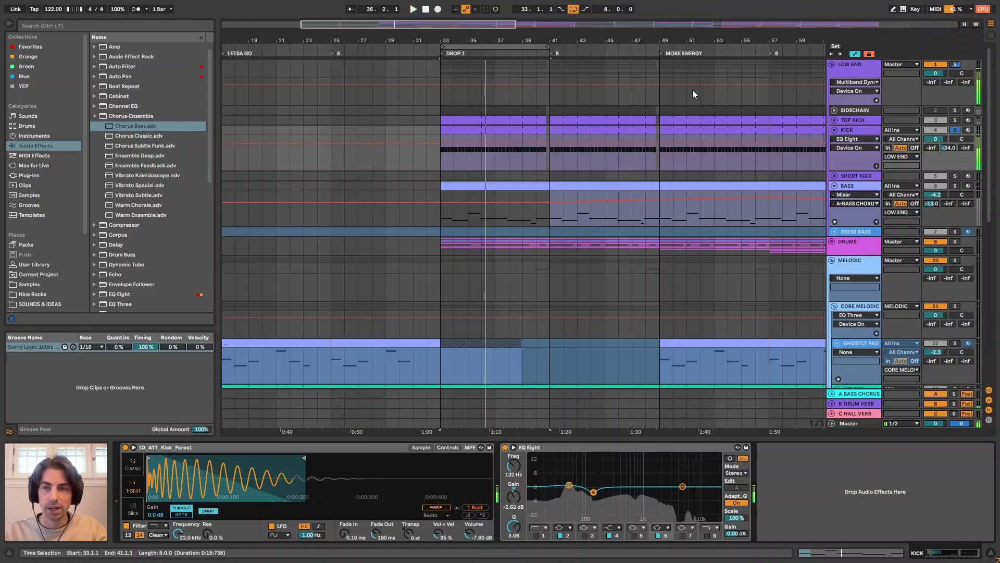
Unfold the TOP KICK track and compare the soloed Drop 1 kick with and without the TOP KICK layer.
click(839, 120)
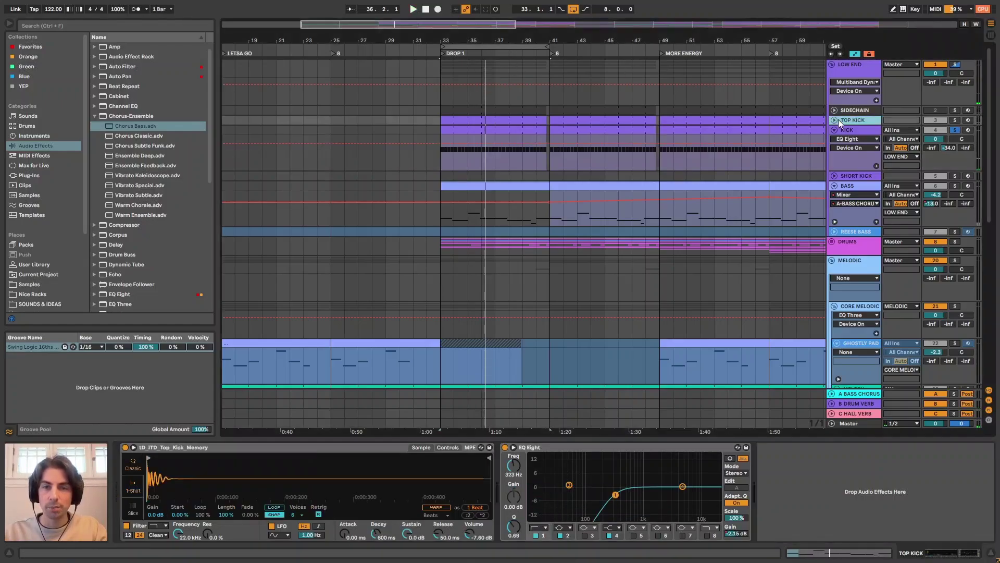
click(834, 120)
click(521, 122)
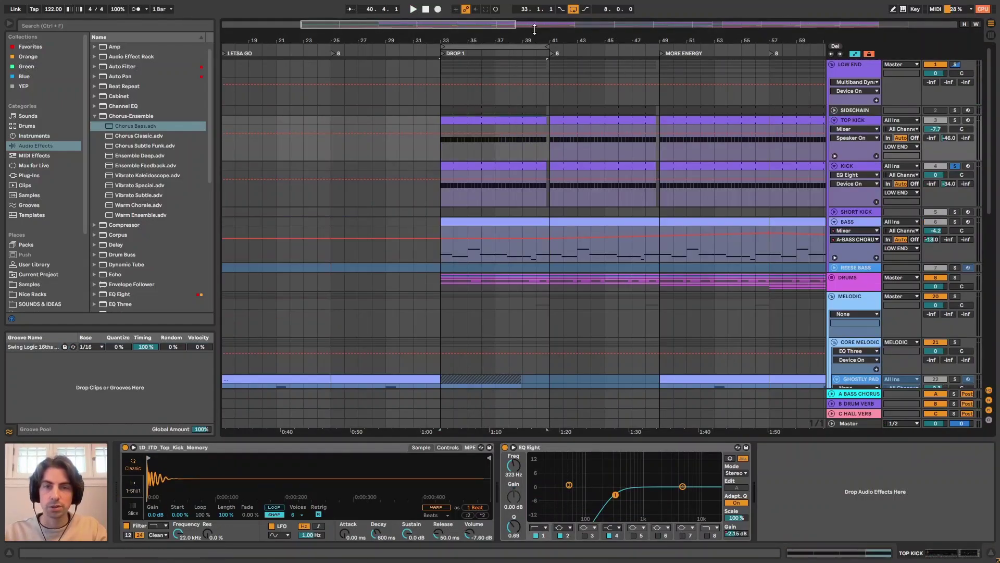
drag(536, 40, 499, 48)
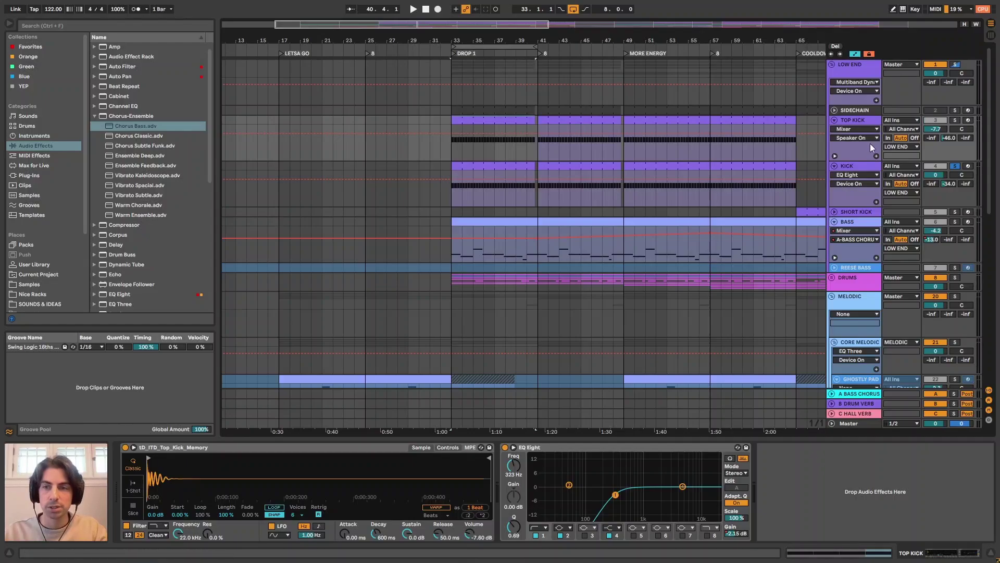
key(space)
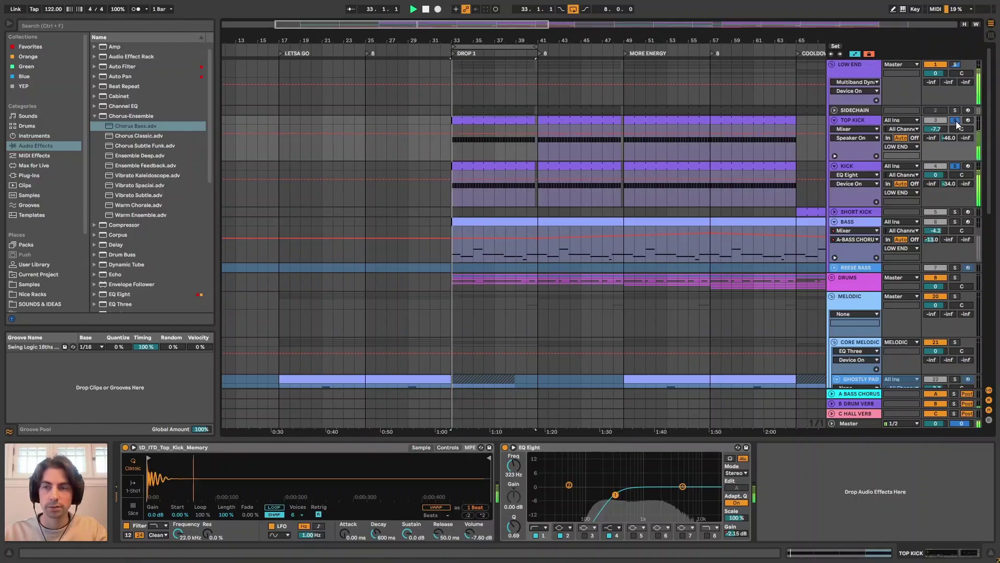
click(956, 120)
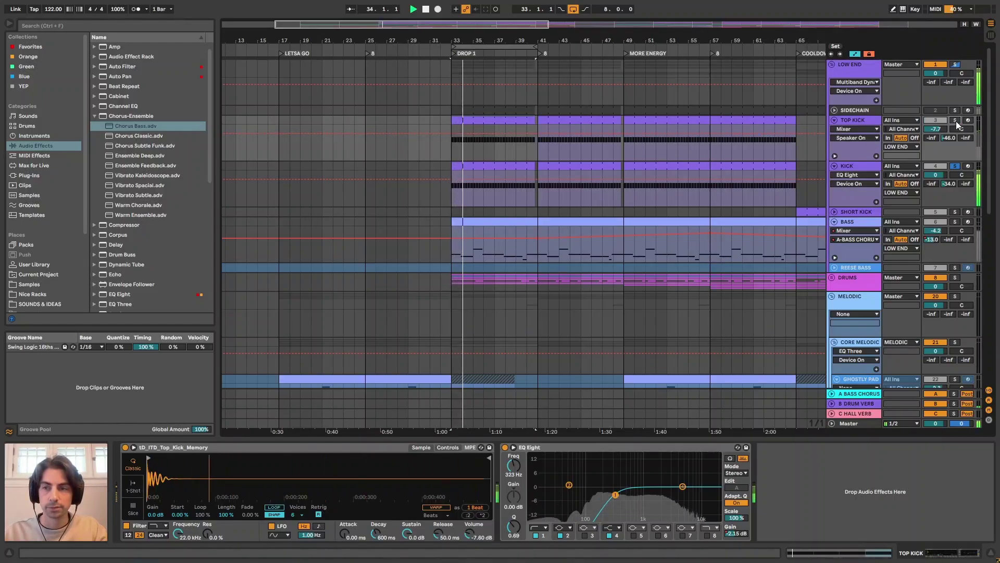
click(955, 120)
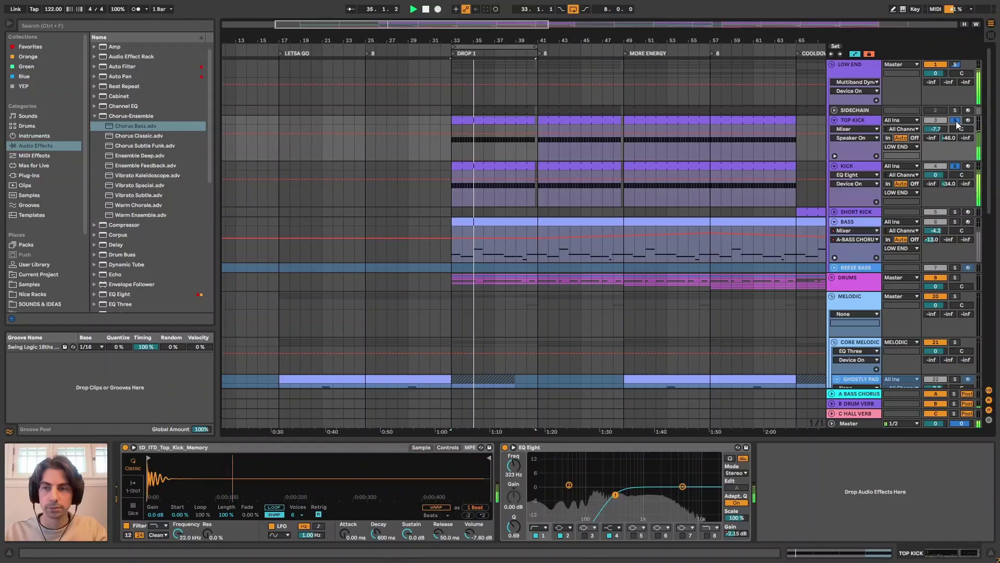
key(space)
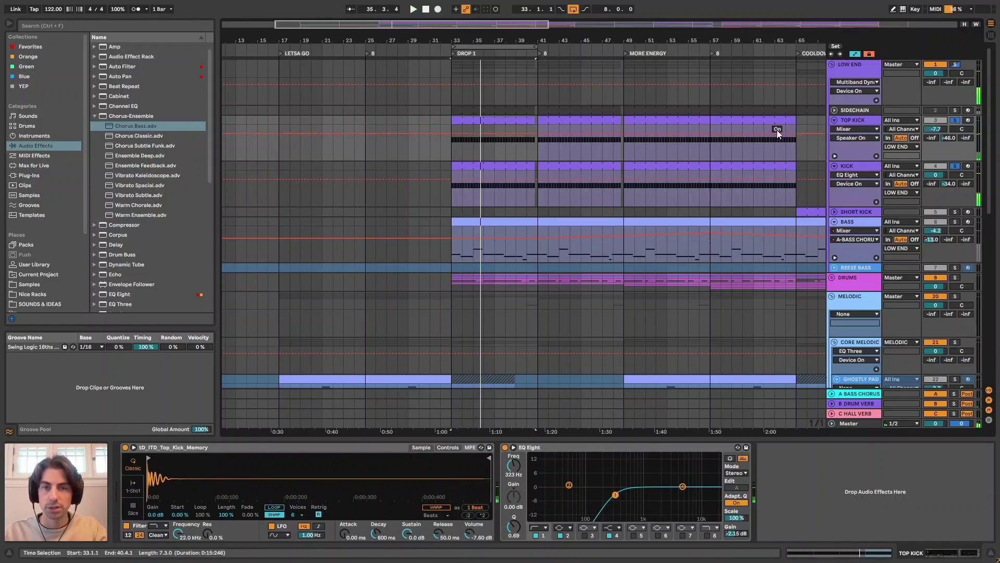
Clear the solo and compare the full Drop 1 mix with the TOP KICK track active and muted.
click(955, 120)
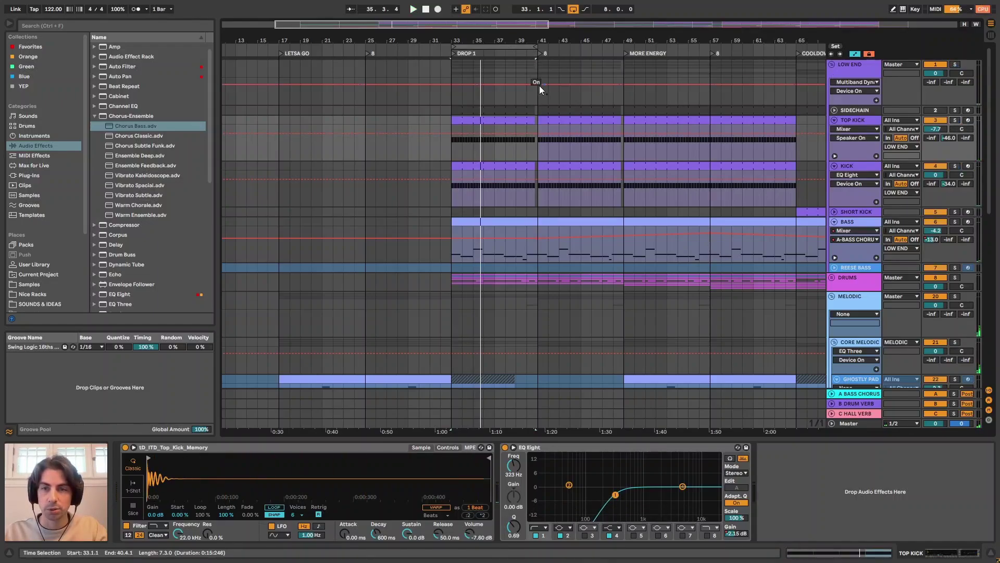
click(476, 120)
key(space)
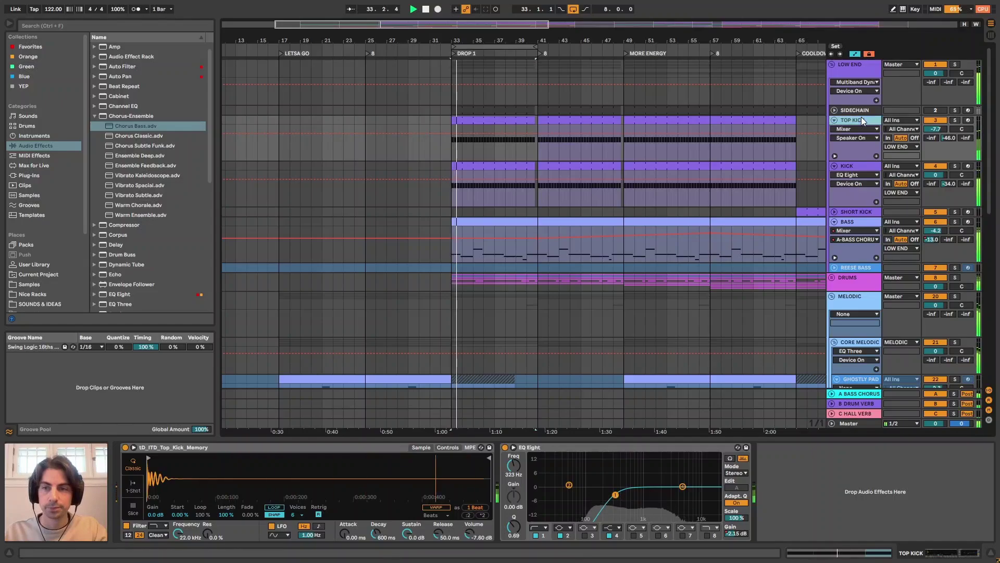
click(936, 121)
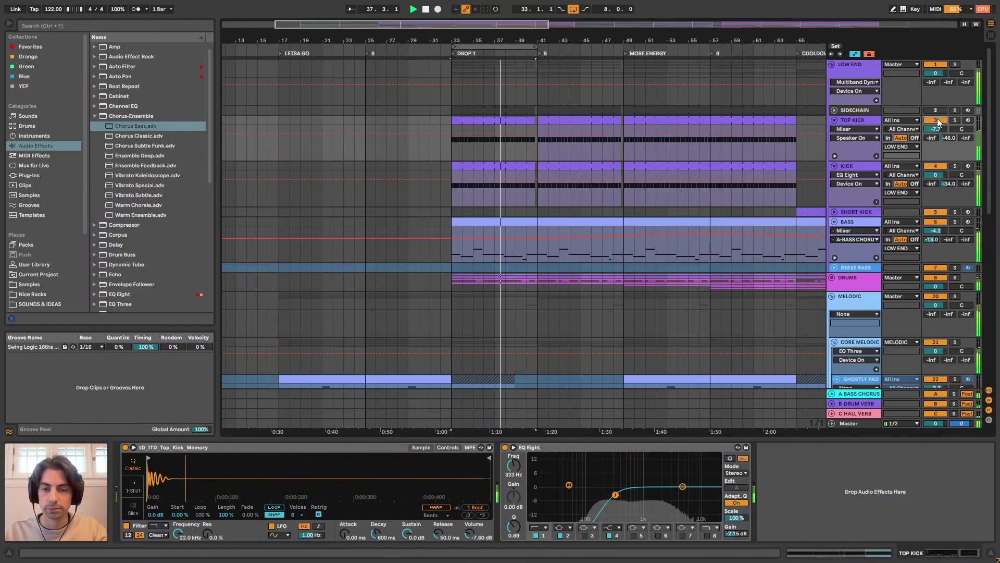
click(936, 121)
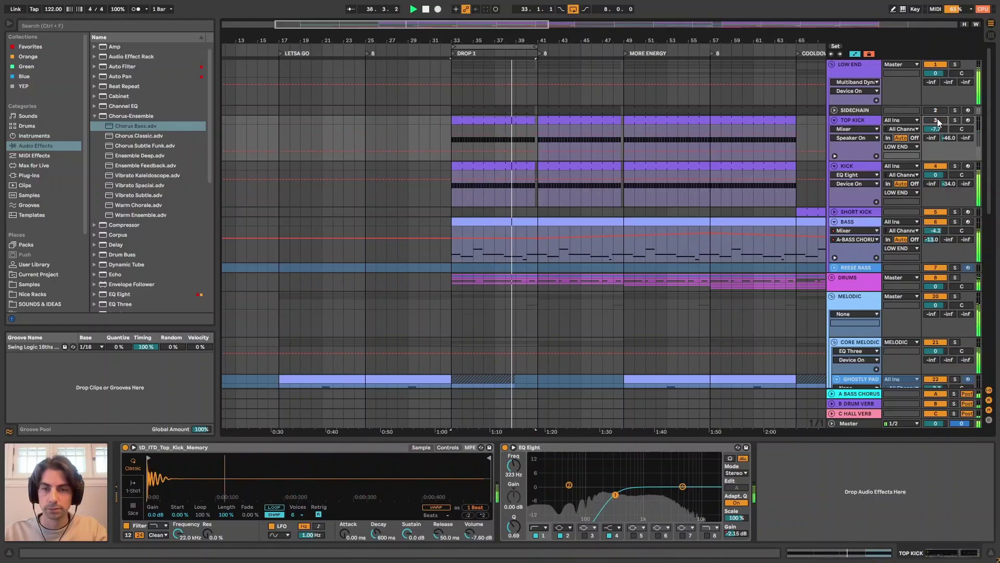
click(936, 121)
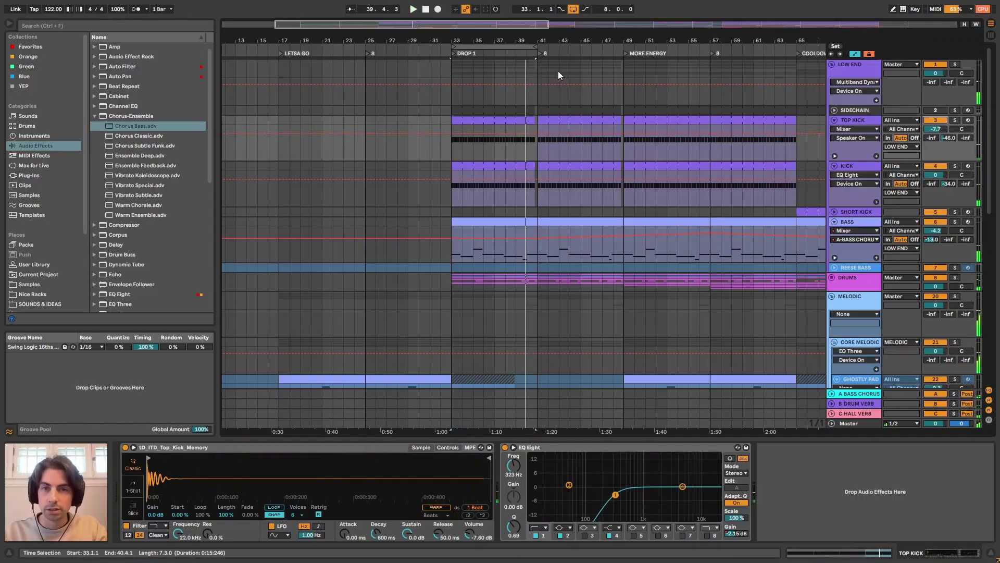
Unfold the SHORT KICK track and play its Cooldown clip in solo.
drag(514, 41, 533, 56)
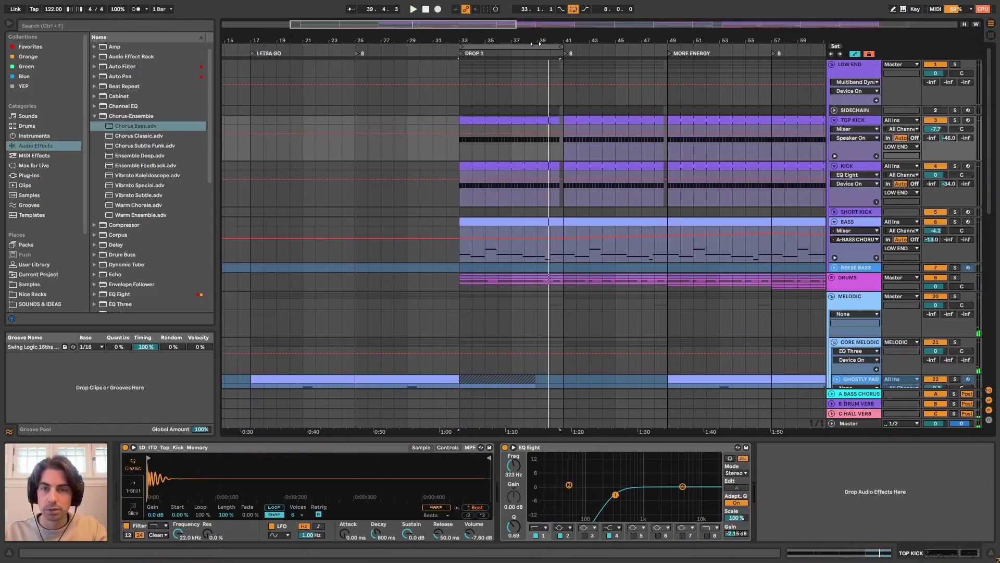
drag(453, 47, 446, 35)
click(846, 214)
click(835, 211)
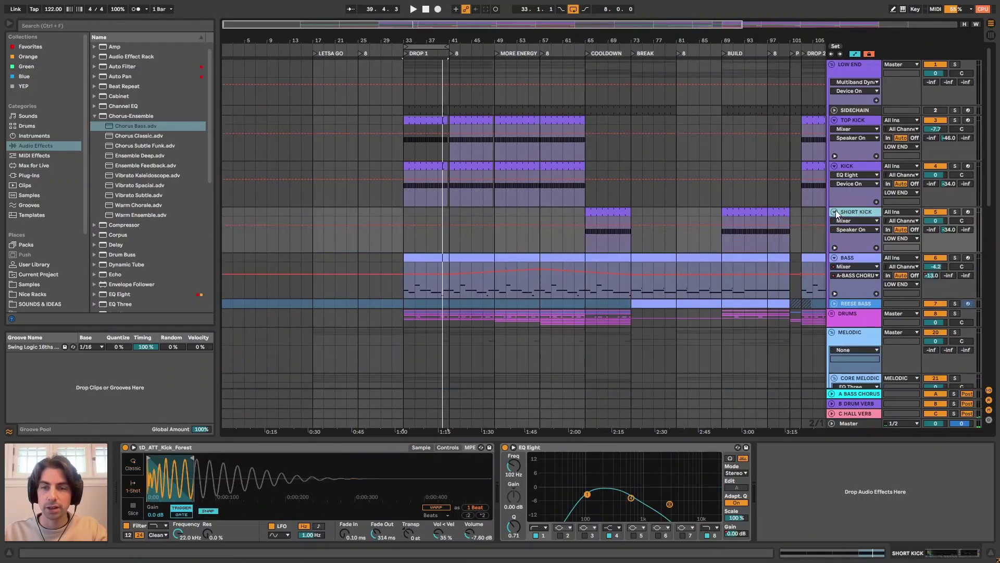
drag(651, 40, 597, 123)
click(541, 212)
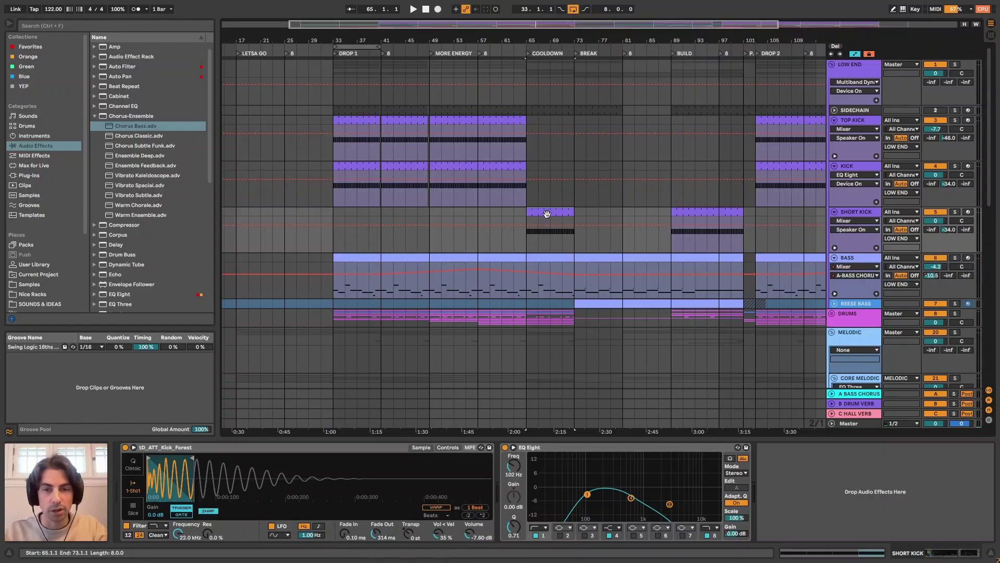
key(space)
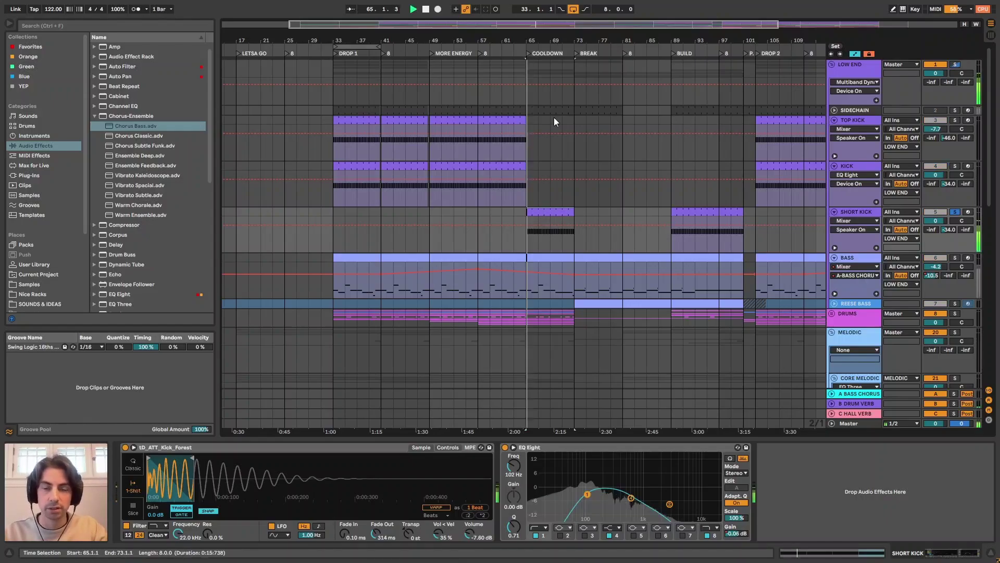
drag(552, 40, 552, 62)
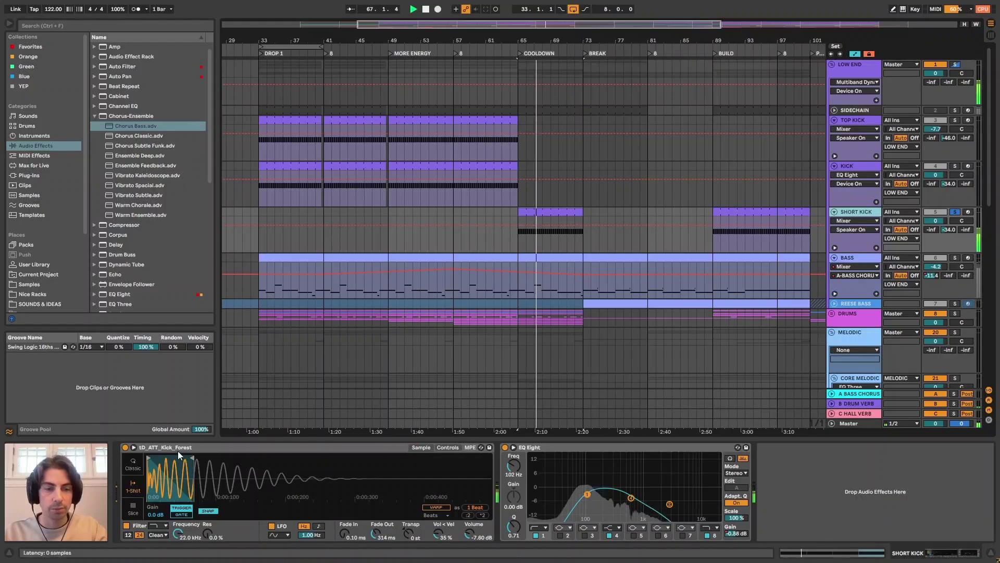
Compare the soloed short kick with its EQ Eight off and on, ending with the EQ enabled.
click(577, 451)
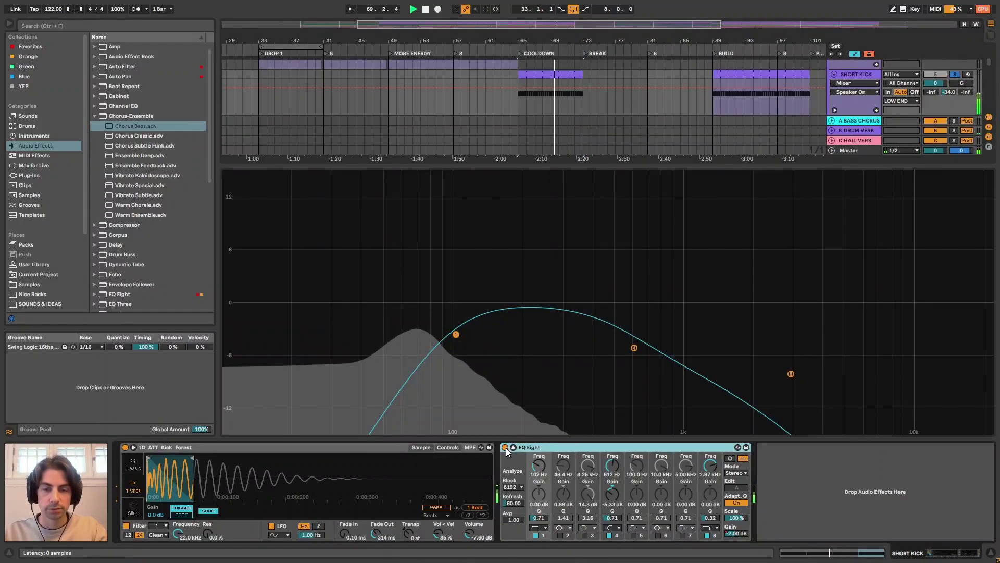
click(505, 447)
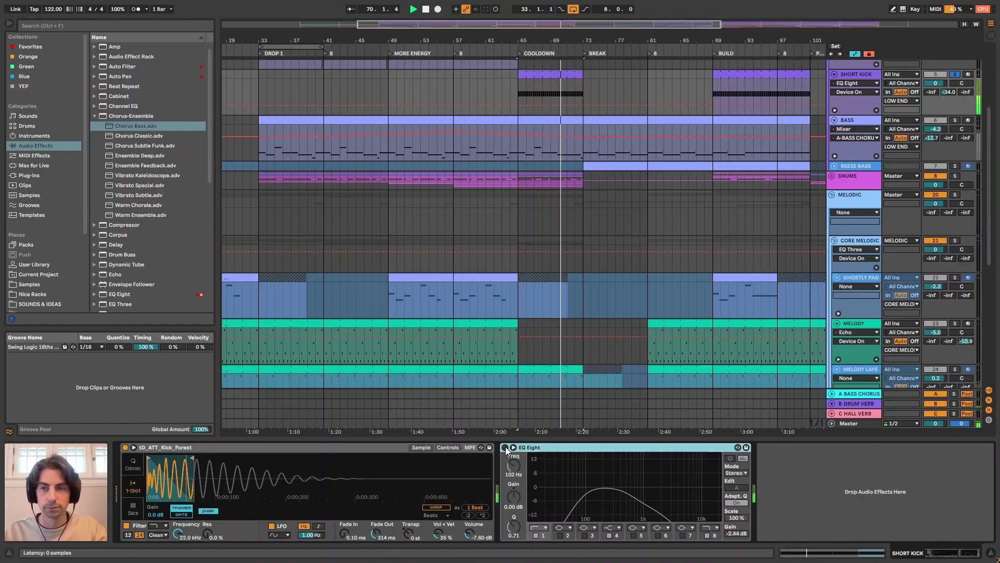
click(505, 447)
scroll(562, 224, up, 2)
scroll(561, 224, up, 1)
key(space)
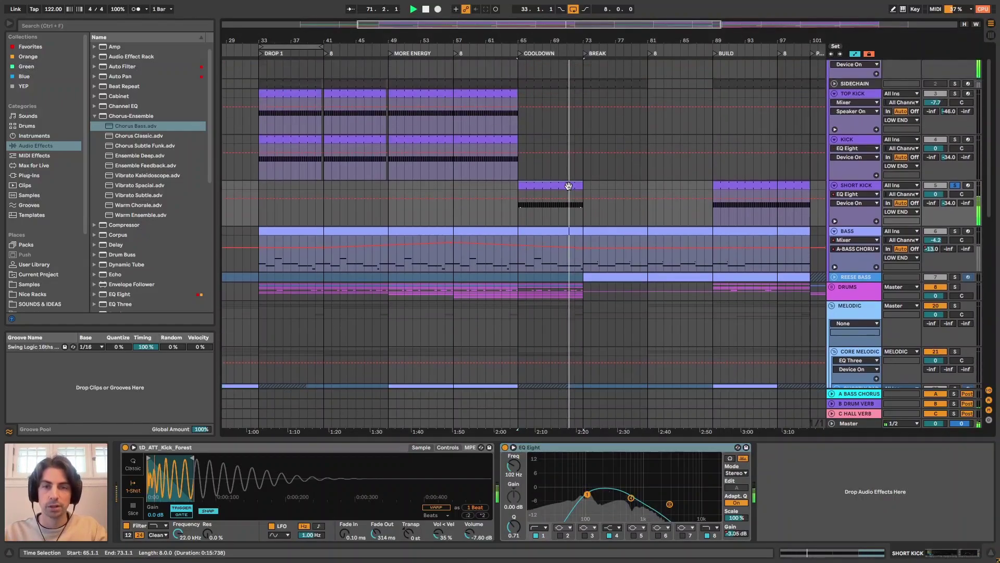
Play the full mix from bar 64 through the transition into the Cooldown section.
click(505, 192)
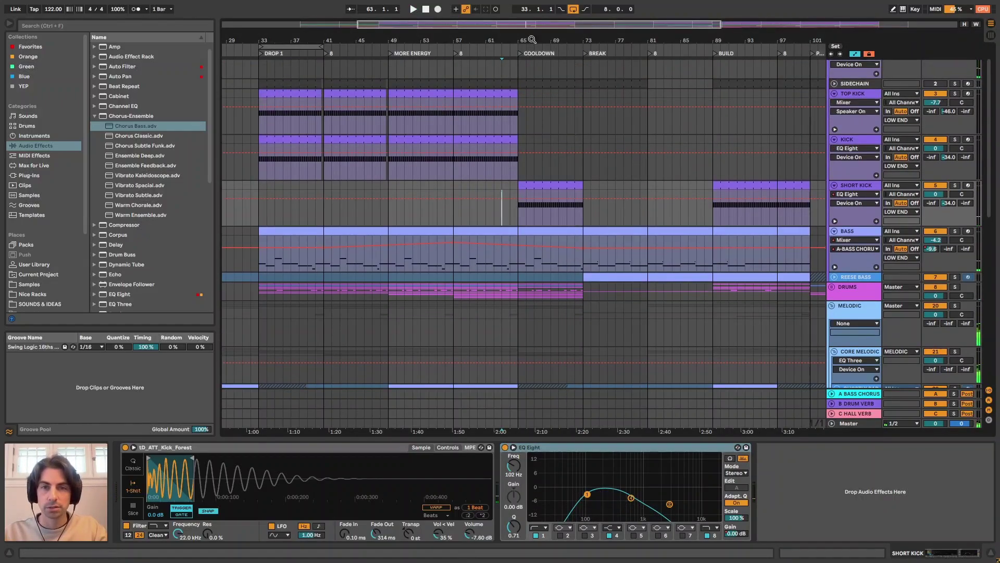
drag(532, 39, 494, 163)
key(Right)
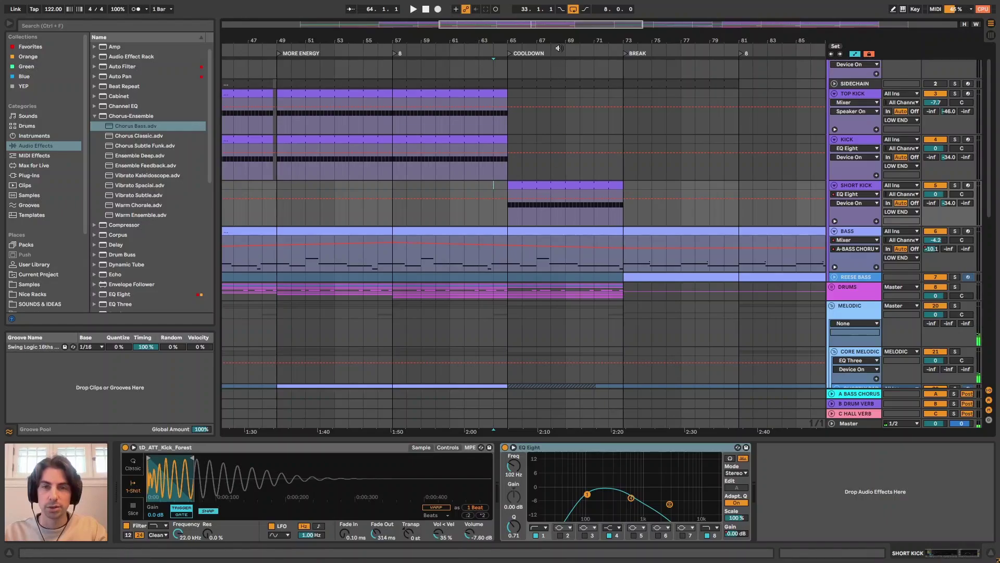
key(minus)
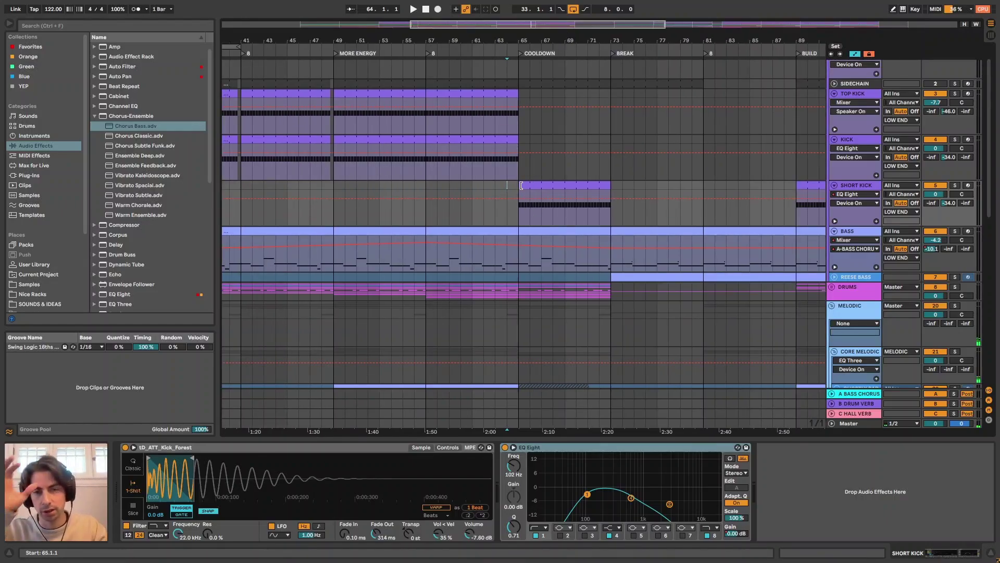
key(space)
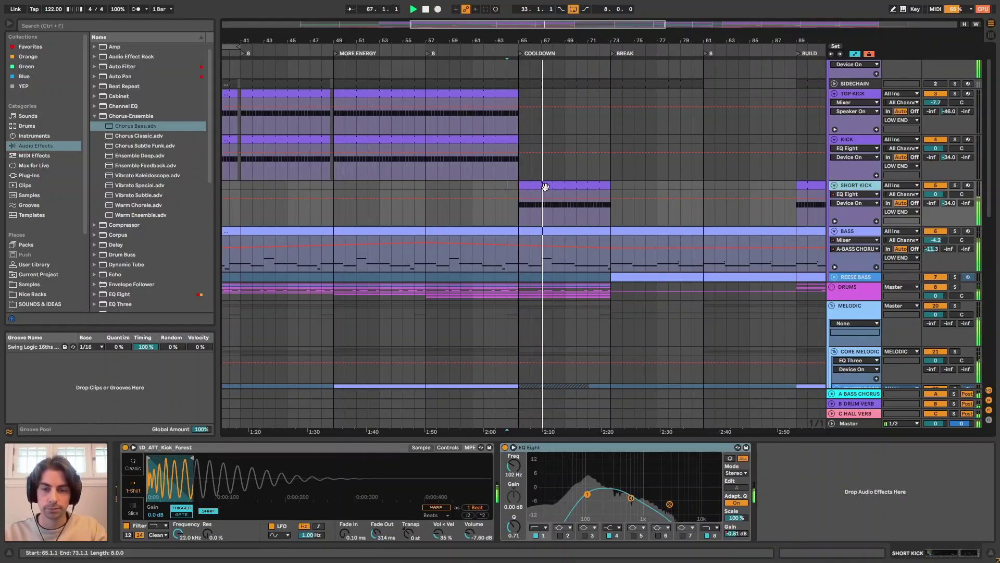
key(minus)
scroll(550, 112, up, 1)
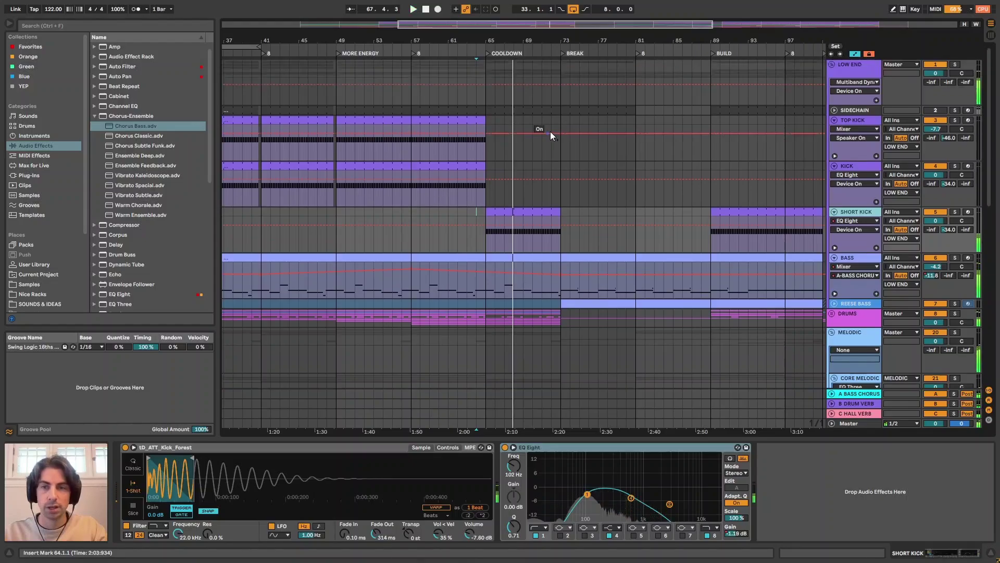
Unfold the SIDECHAIN track and examine its devices, its clips across the arrangement, and the sidechain source of the BASS track's compressors.
click(834, 111)
click(858, 115)
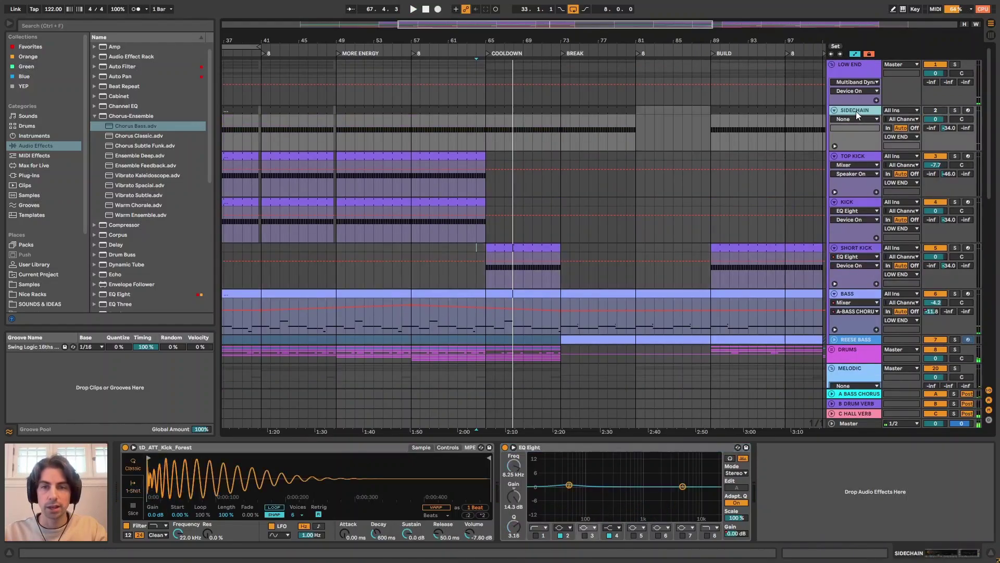
drag(565, 42, 572, 34)
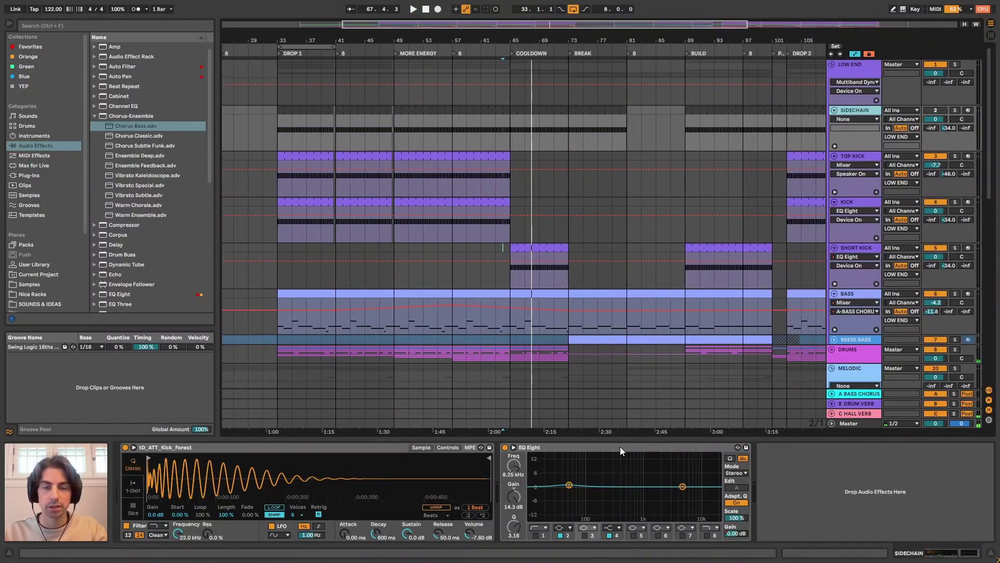
drag(574, 34, 574, 29)
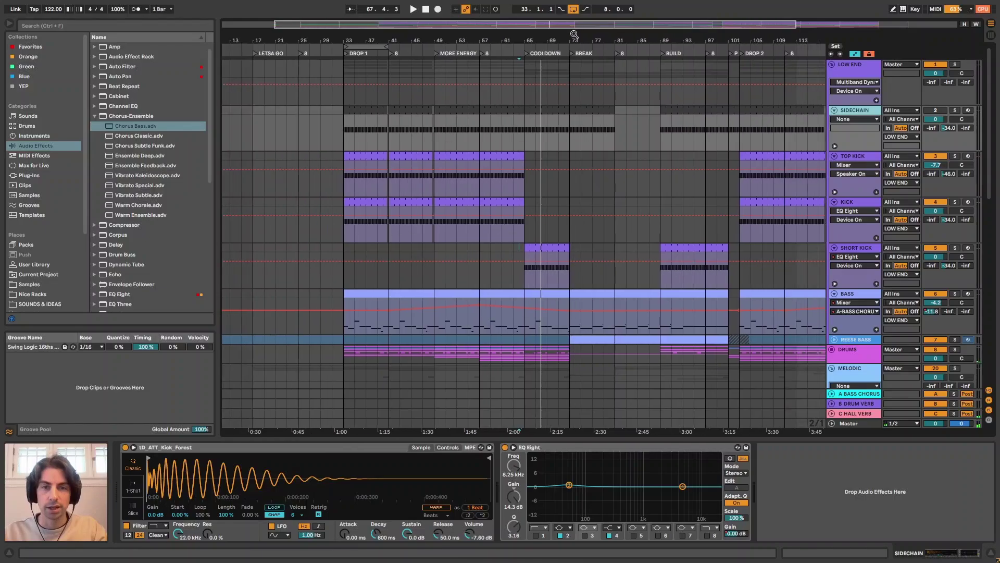
click(857, 295)
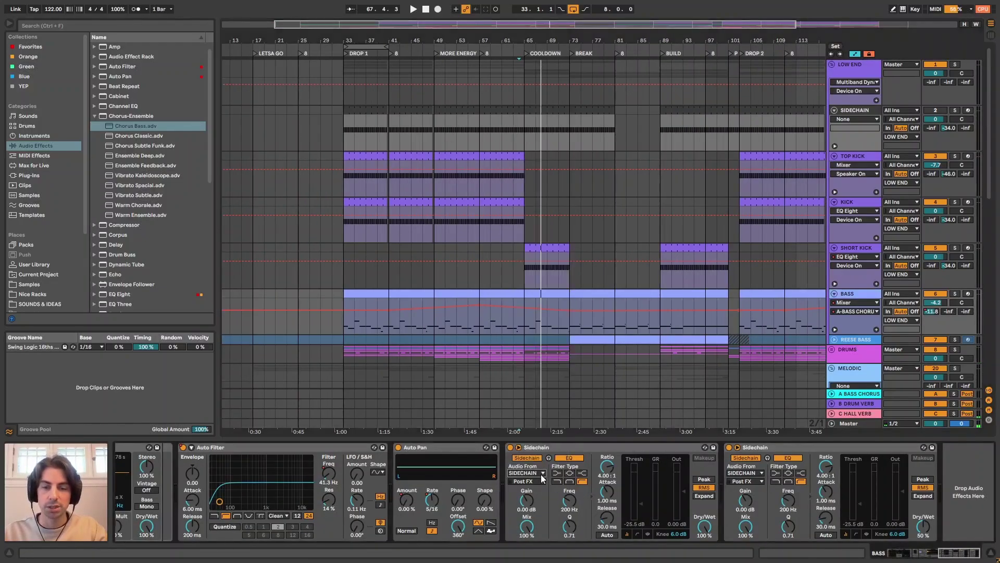
click(550, 159)
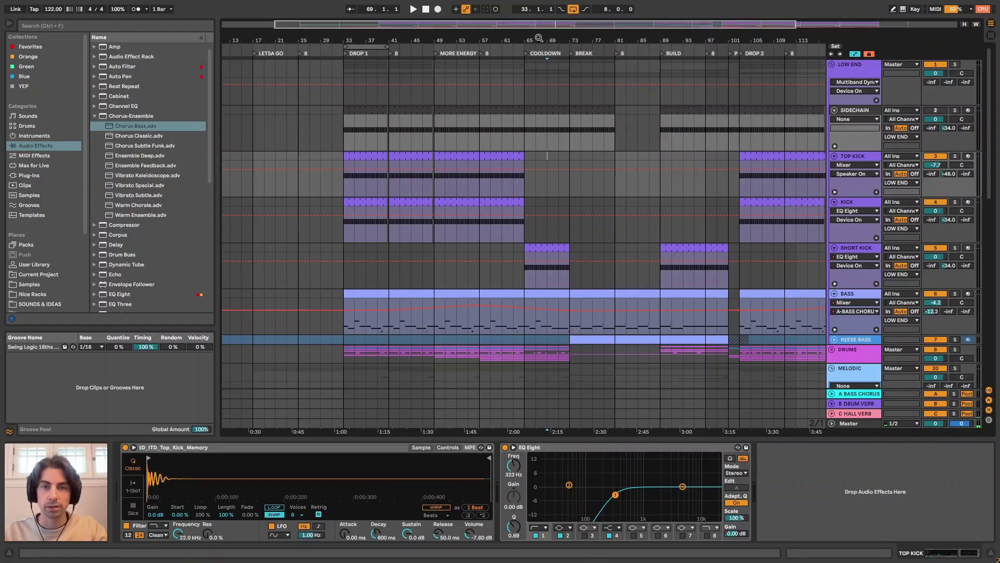
drag(539, 38, 536, 38)
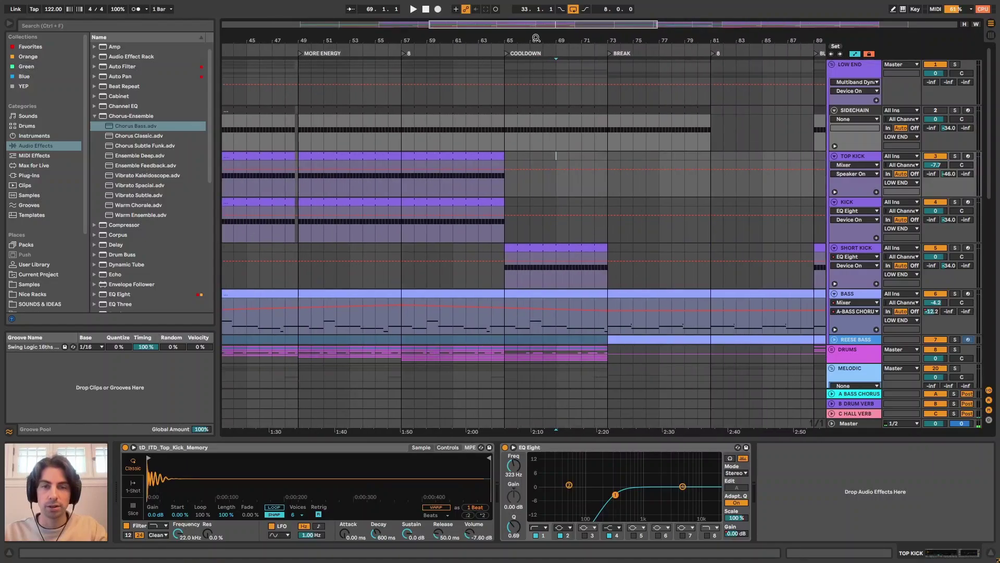
Examine the end of the KICK clips at the start of the Cooldown section and select the SIDECHAIN track for comparison.
click(499, 206)
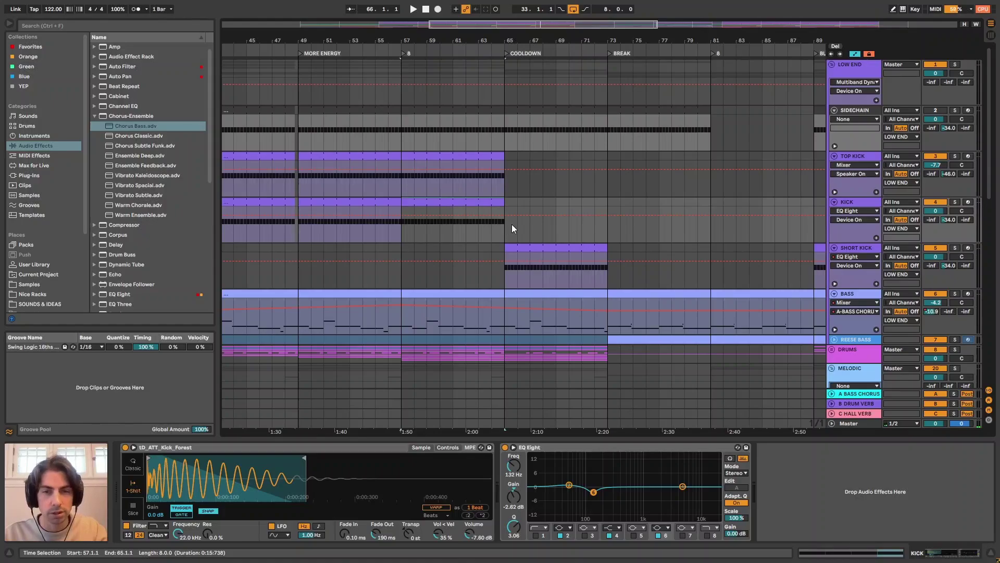
click(509, 228)
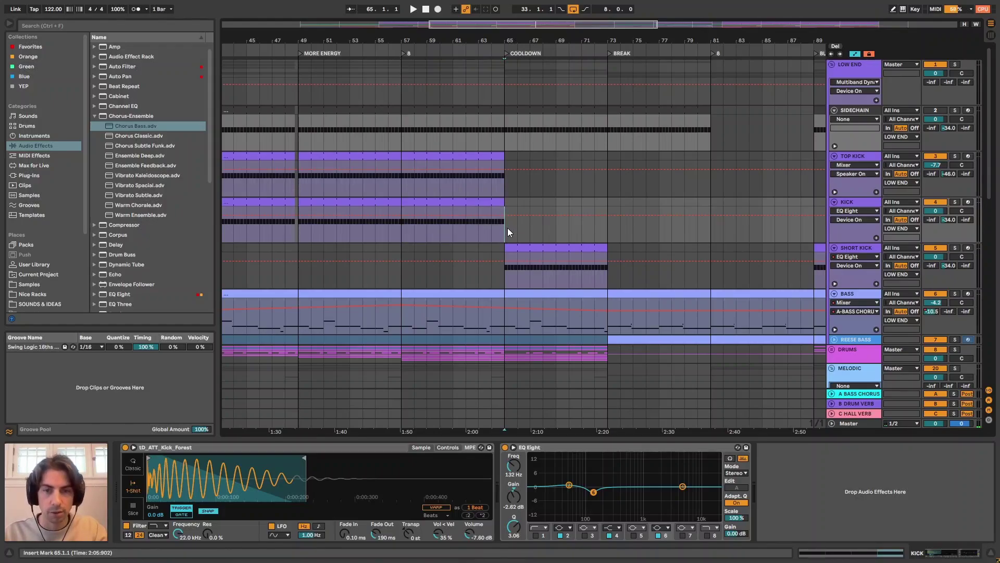
click(851, 110)
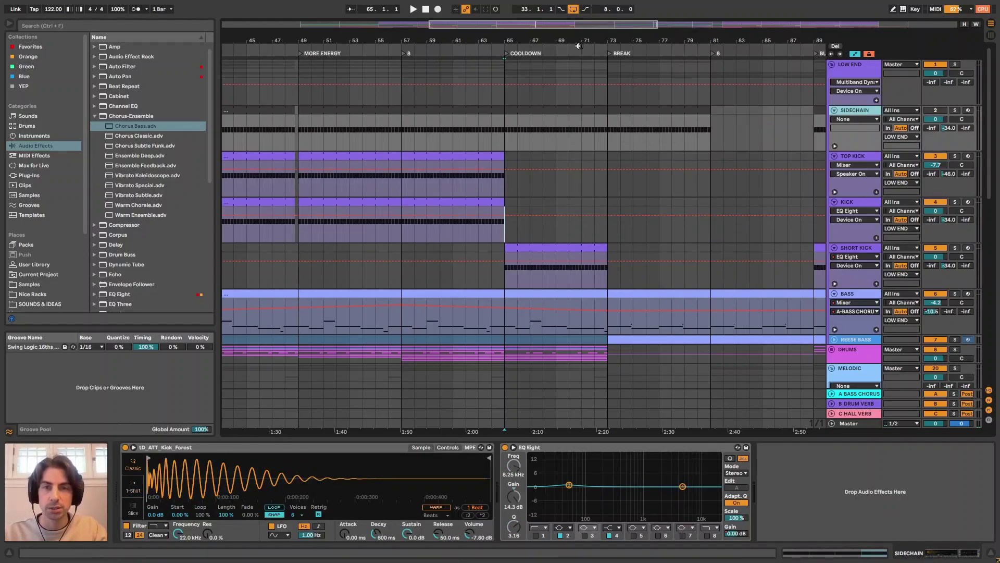
drag(578, 46, 578, 37)
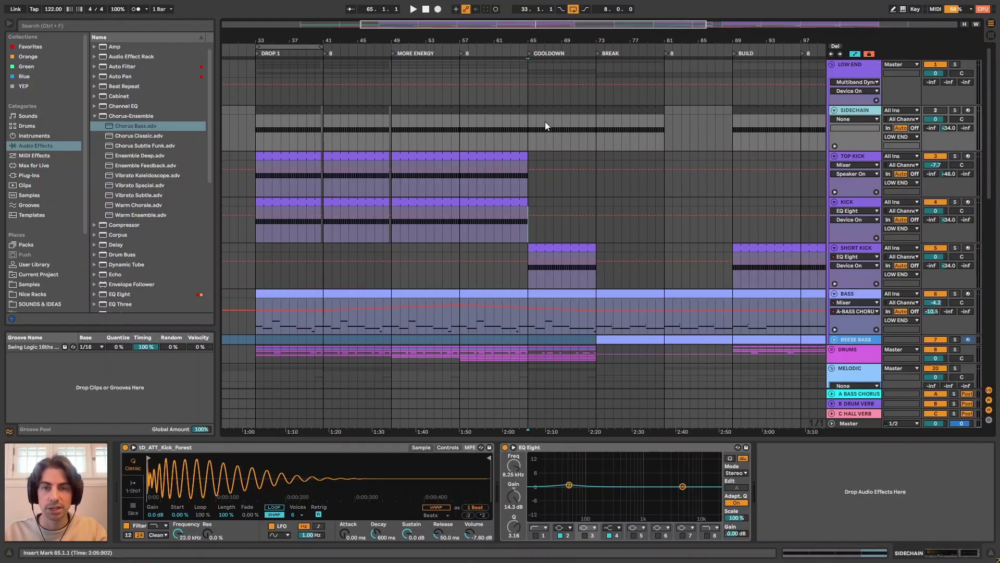
Show the EQ Eight Output Gain automation on the SIDECHAIN track across the Cooldown and Break sections.
drag(505, 54, 396, 66)
click(861, 119)
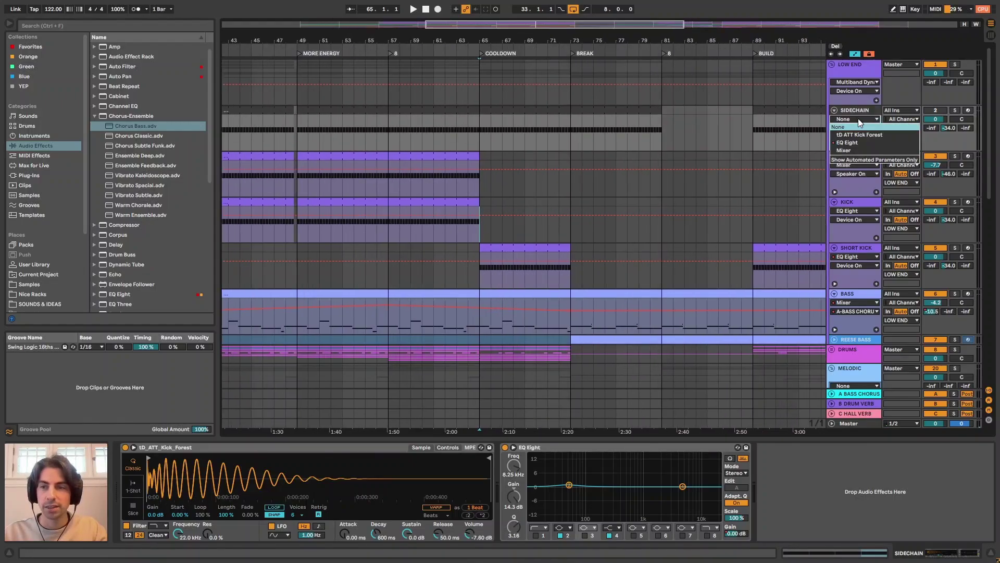
click(848, 142)
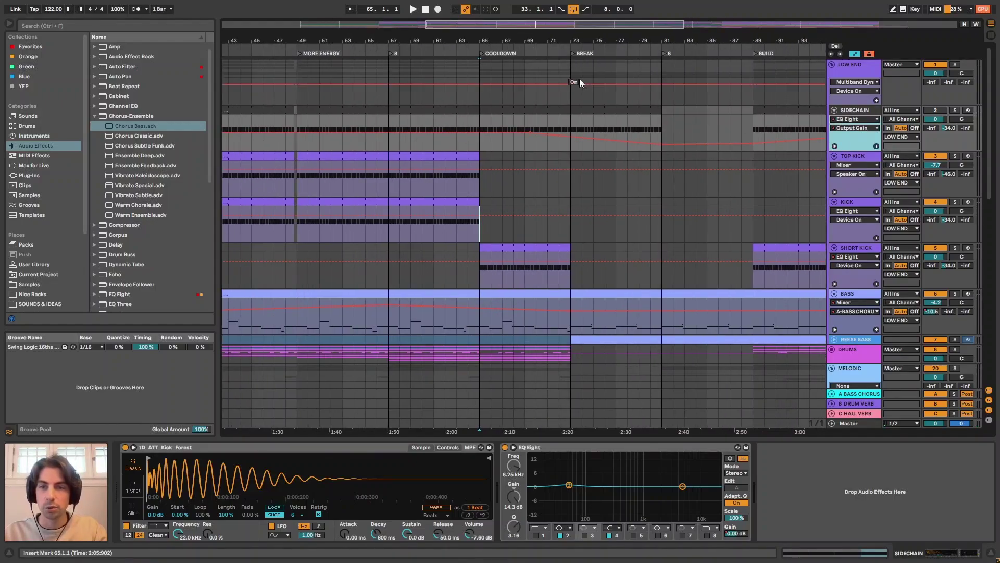
drag(607, 45, 588, 46)
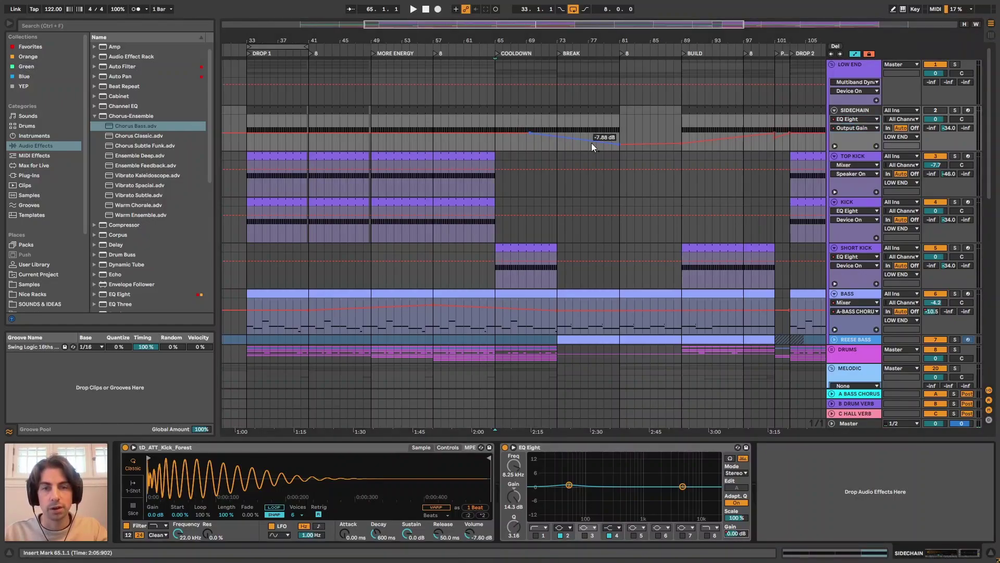
Examine the SIDECHAIN track's output gain fade from bar 69 through the Break and the clip gap starting at bar 81.
drag(589, 42, 455, 122)
click(452, 120)
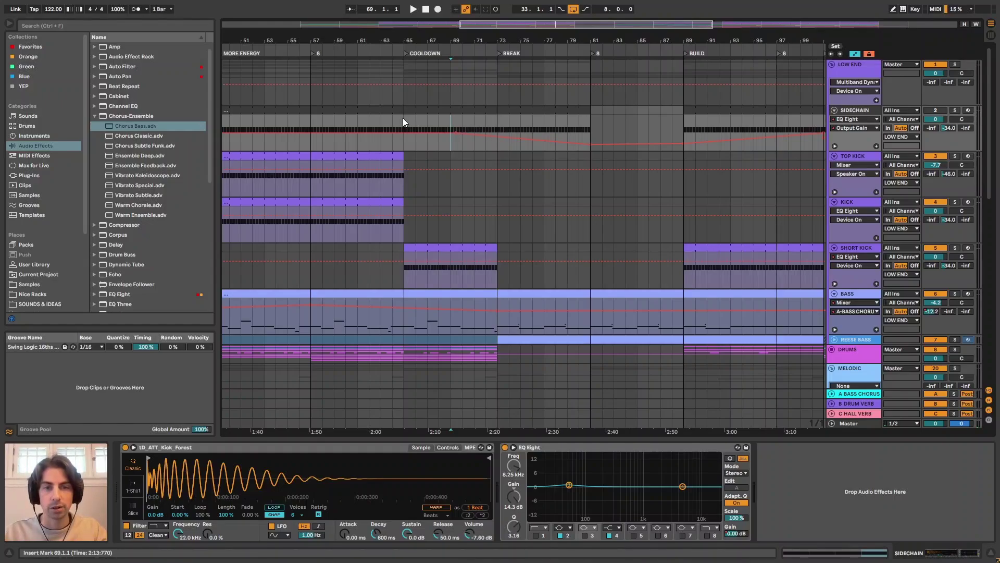
drag(402, 118, 583, 125)
click(556, 124)
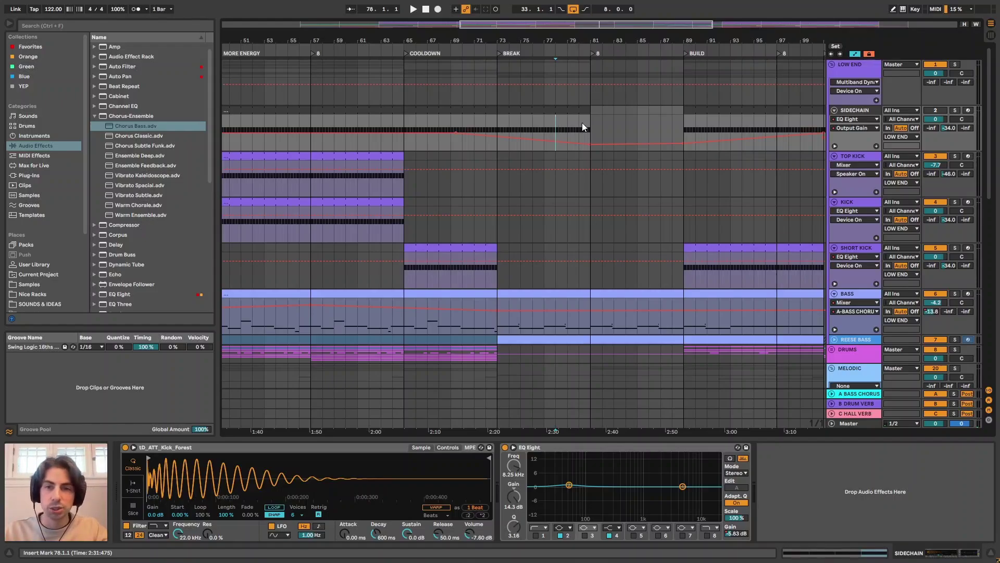
drag(592, 124, 648, 118)
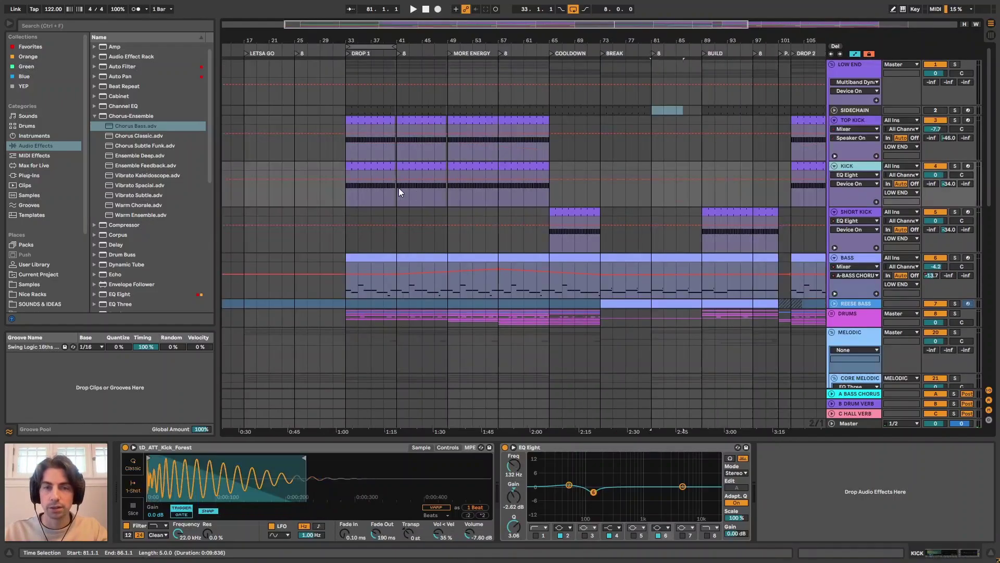
Play the soloed KICK track in Drop 1 and check the contribution of the B-DRUM VERB return.
key(space)
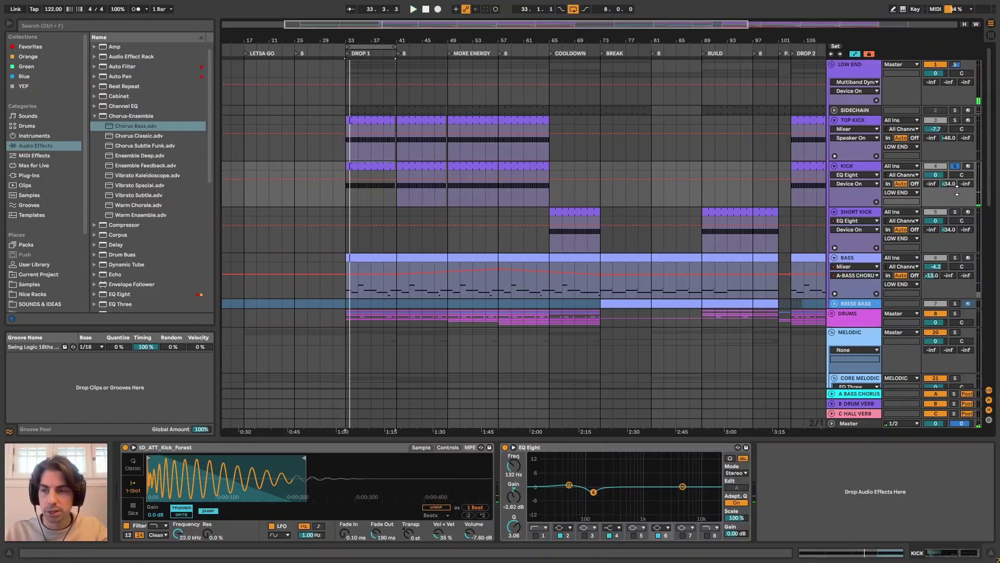
key(plus)
key(plus)
key(plus)
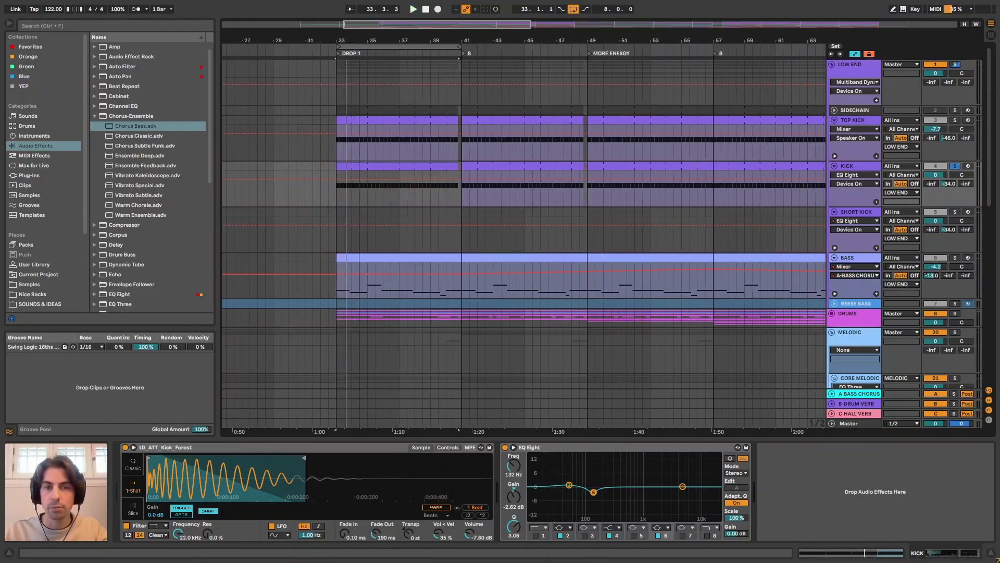
key(space)
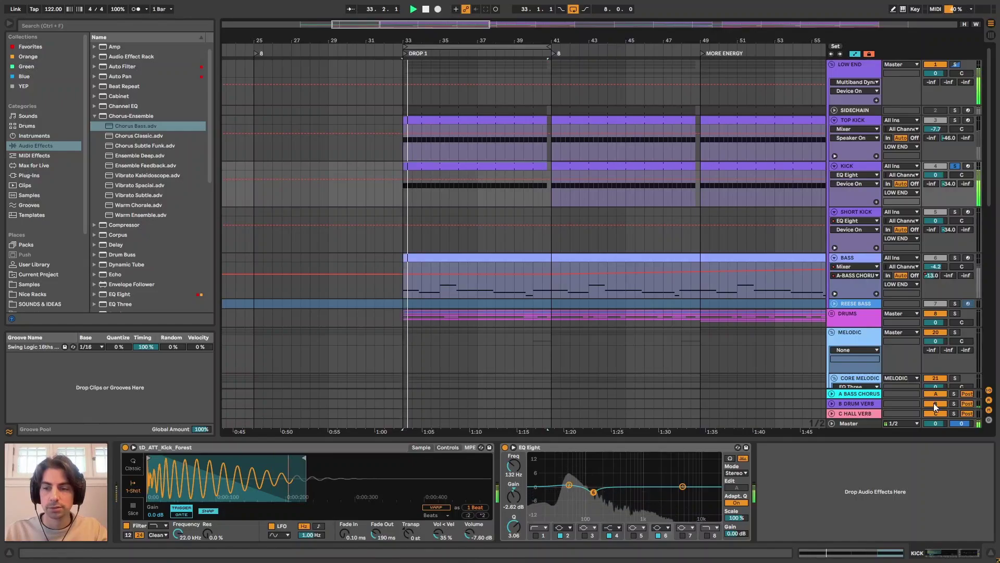
click(935, 404)
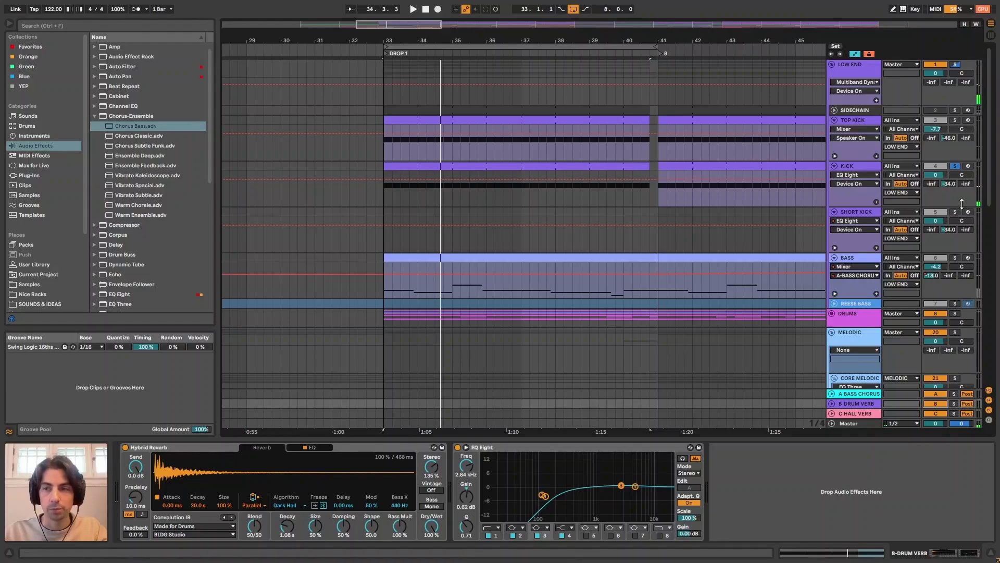
Try the soloed kick with its B-DRUM VERB send at -20 dB, and undo the send change.
key(space)
drag(949, 183, 949, 167)
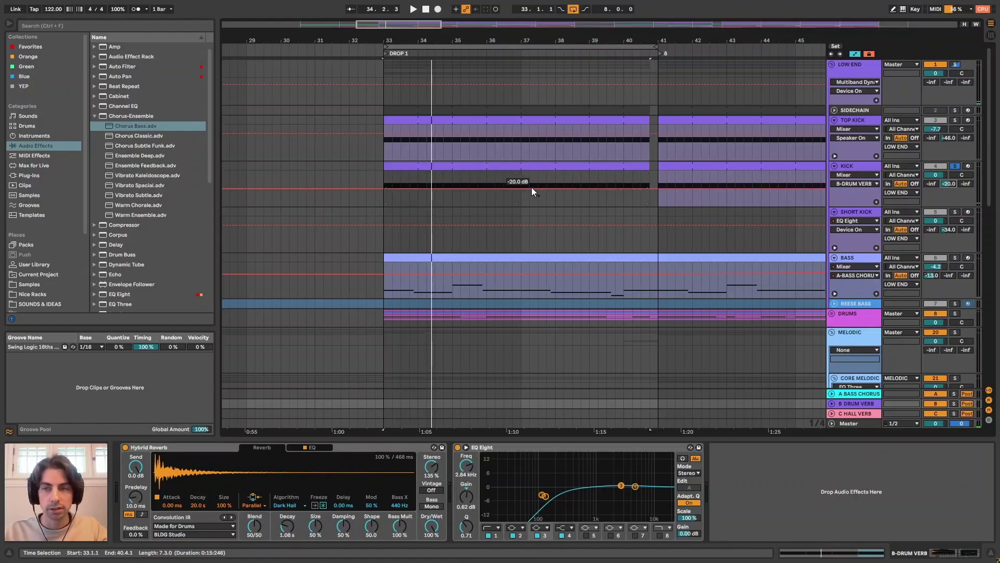
key(ctrl+z)
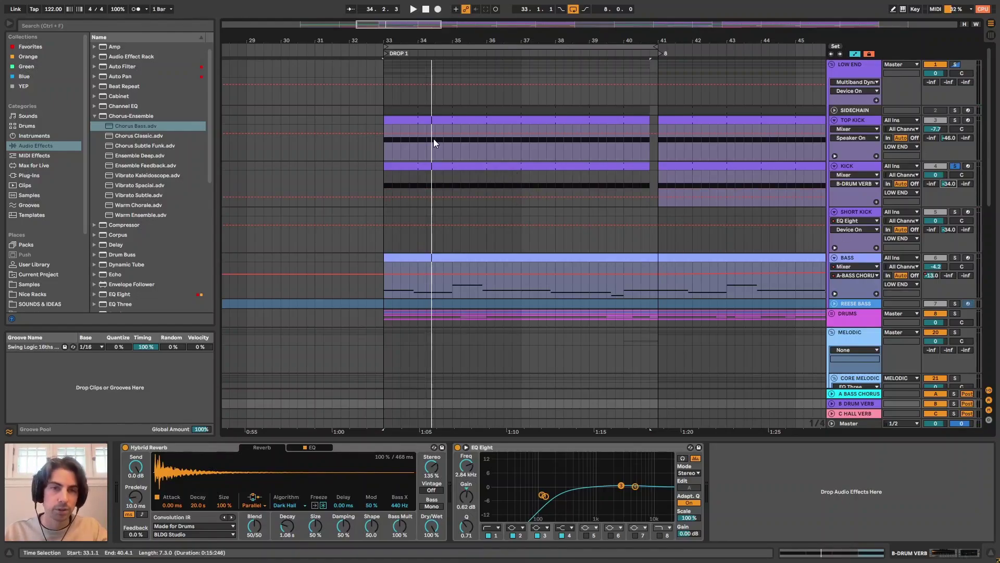
drag(404, 46, 443, 36)
Inspect the devices on the KICK track, the B-DRUM VERB return and the LOW END group.
click(418, 170)
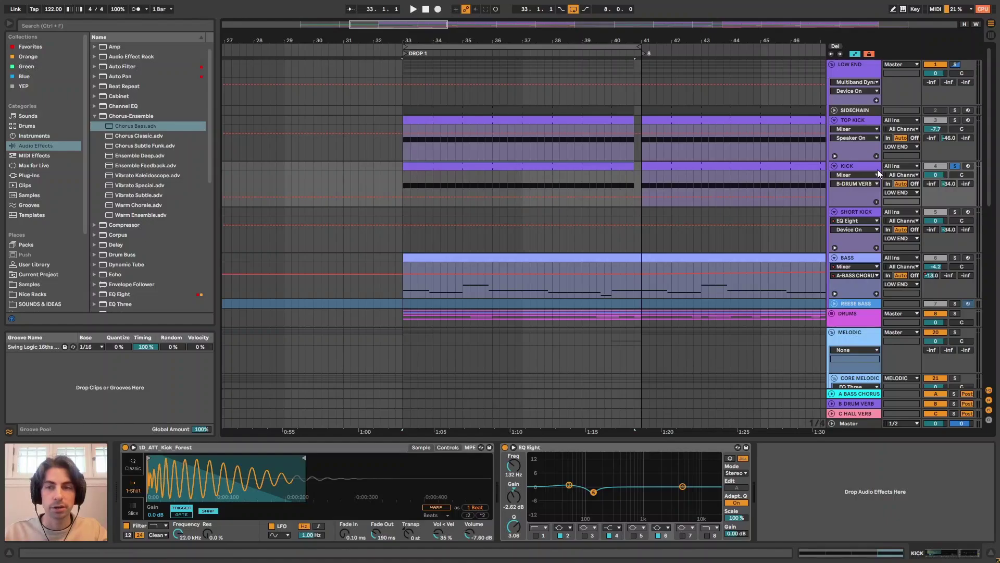
click(855, 404)
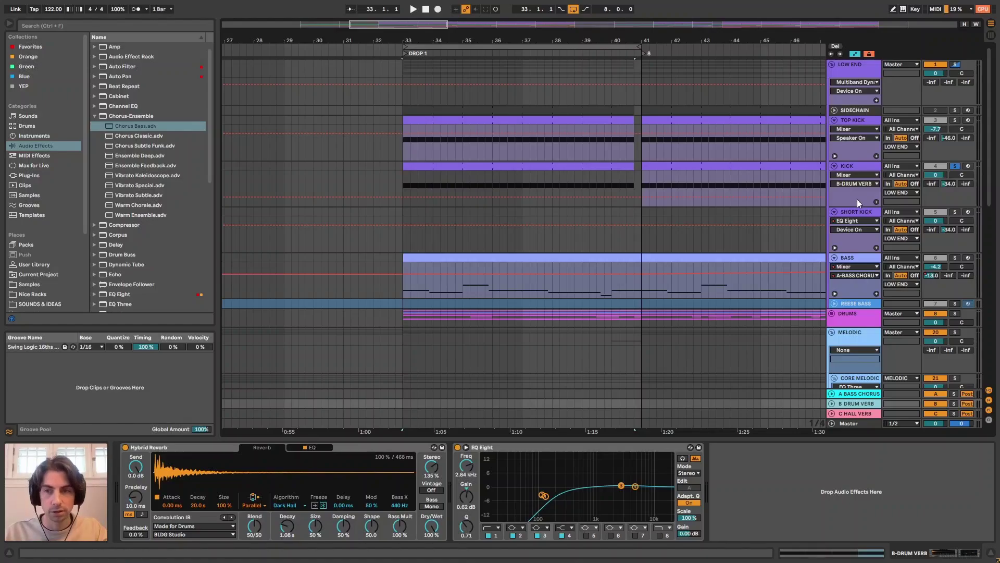
click(861, 167)
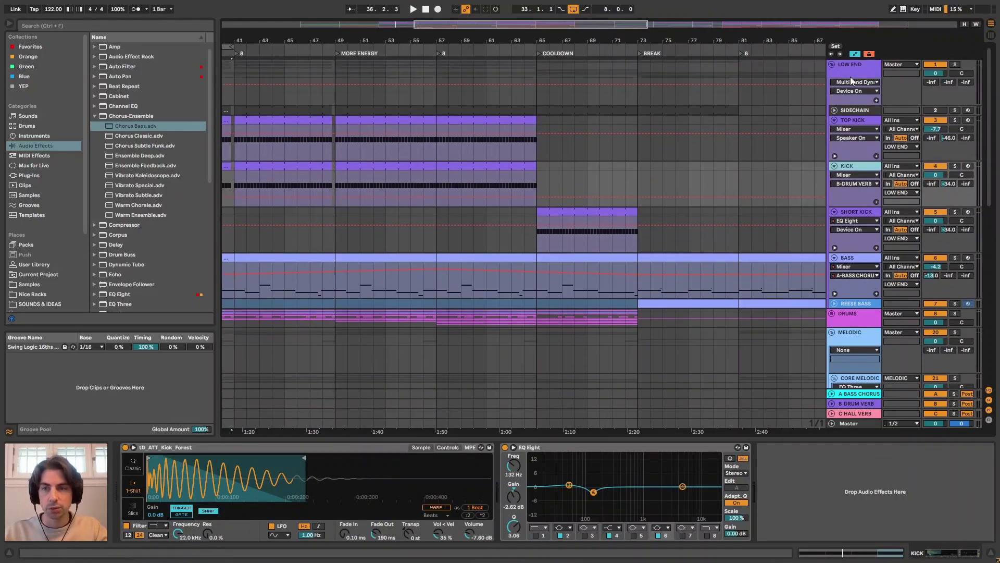
click(850, 76)
Unfold the REESE BASS track and show the devices behind its first Break clip.
scroll(761, 281, down, 1)
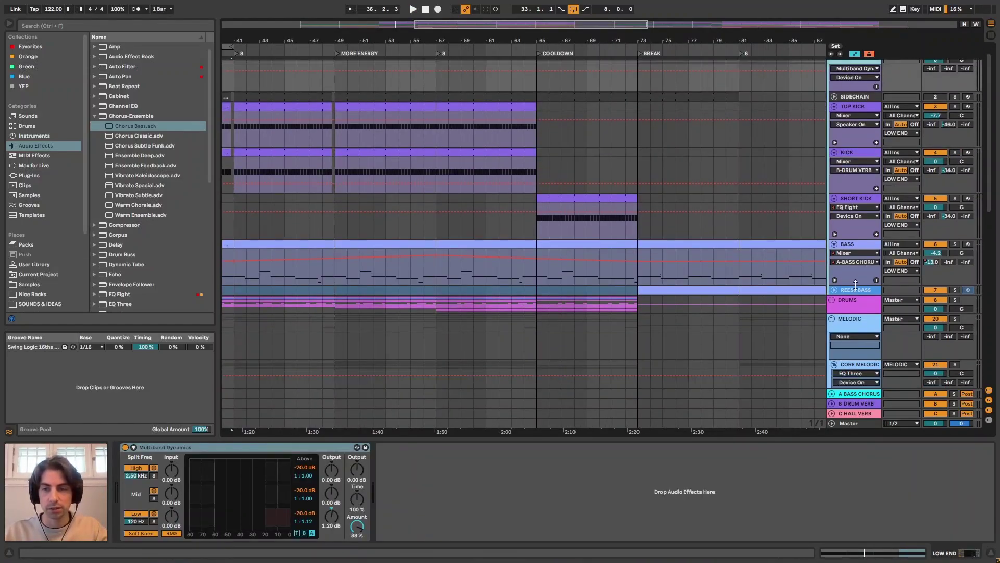
click(834, 290)
scroll(720, 297, down, 1)
scroll(720, 299, down, 2)
click(701, 245)
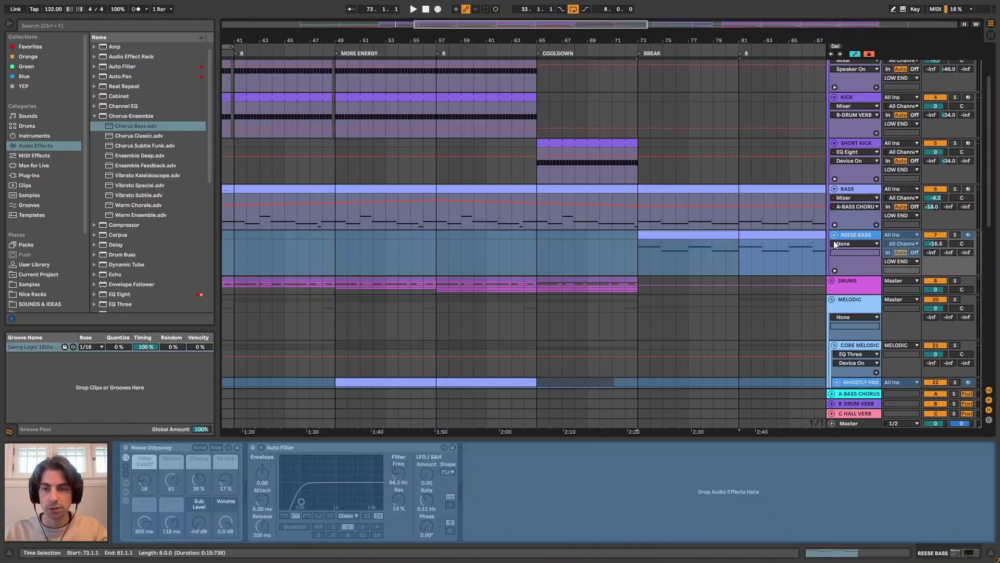
click(848, 235)
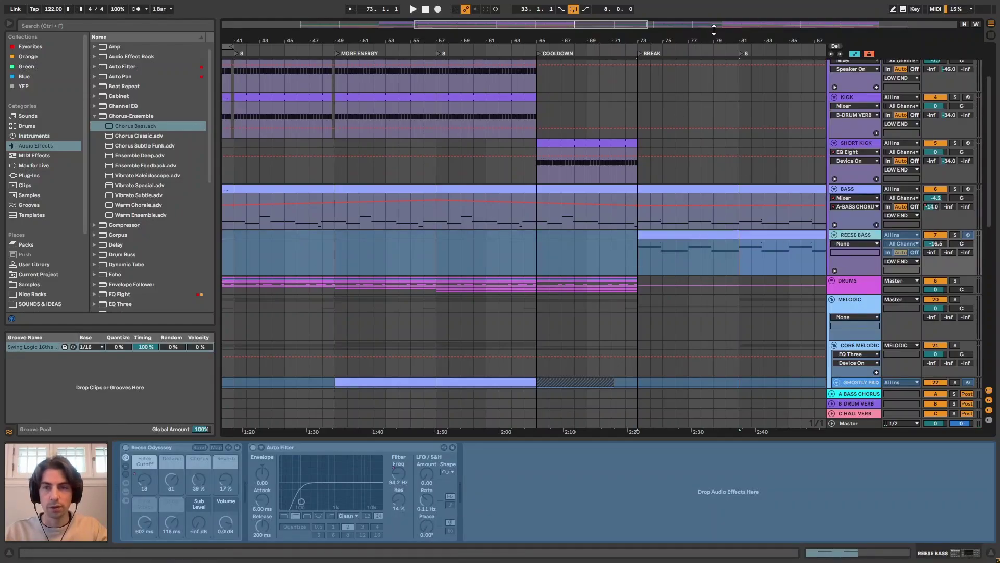
Solo the REESE BASS track and play its clip from the start of the Break.
scroll(447, 237, right, 6)
key(s)
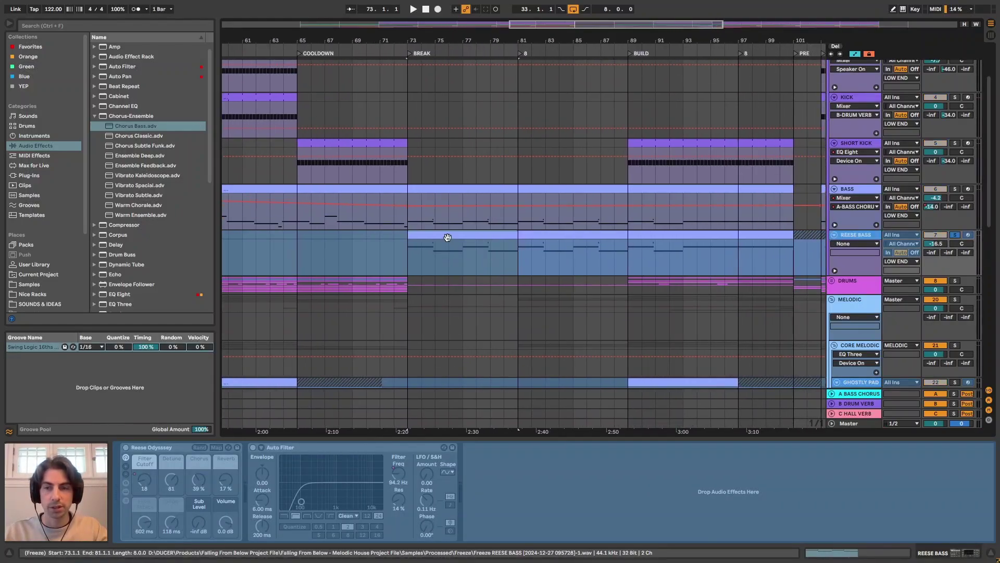
key(space)
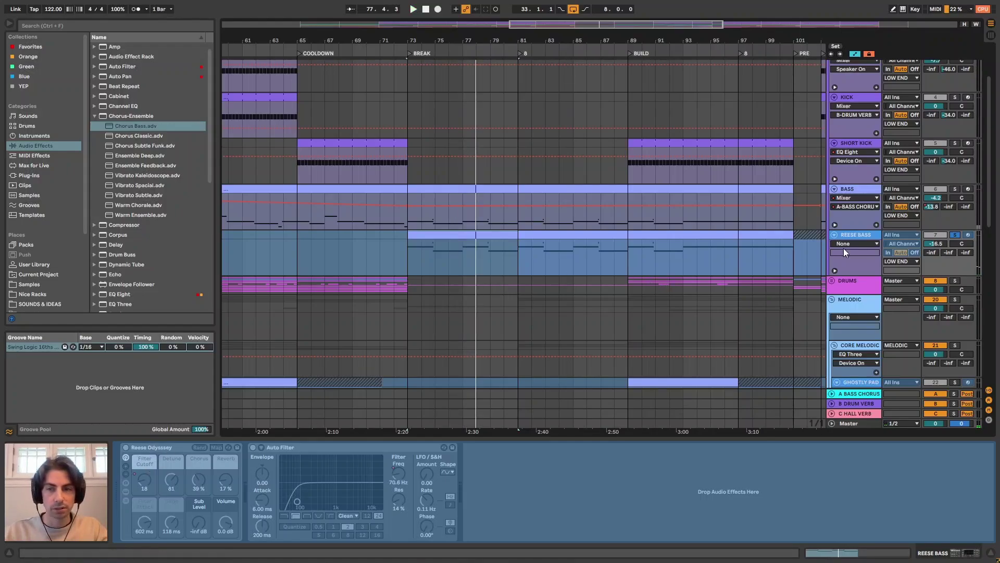
Search the browser for "reese ody" and locate the preset within the Operator bass instruments.
key(ctrl+f)
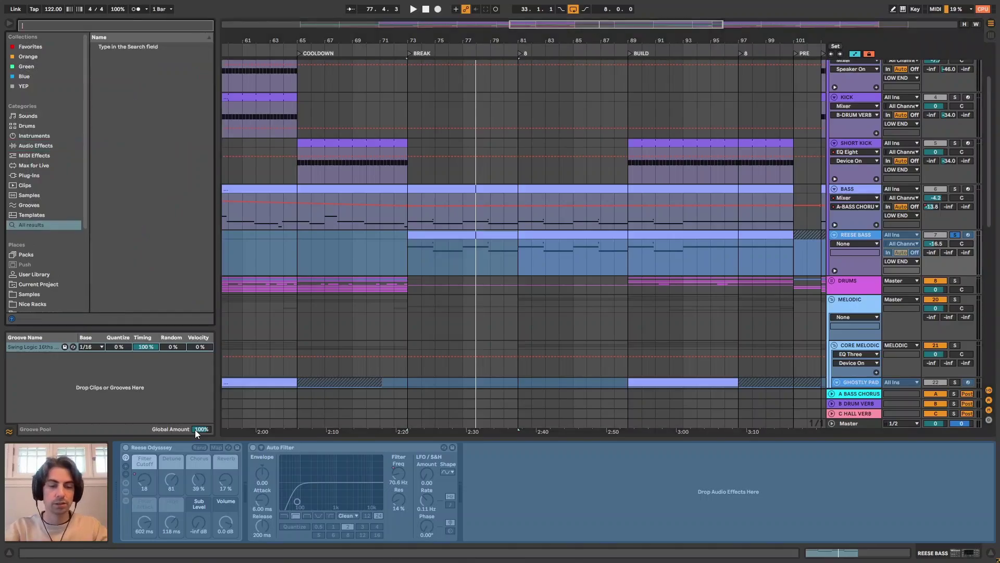
text(reese ody)
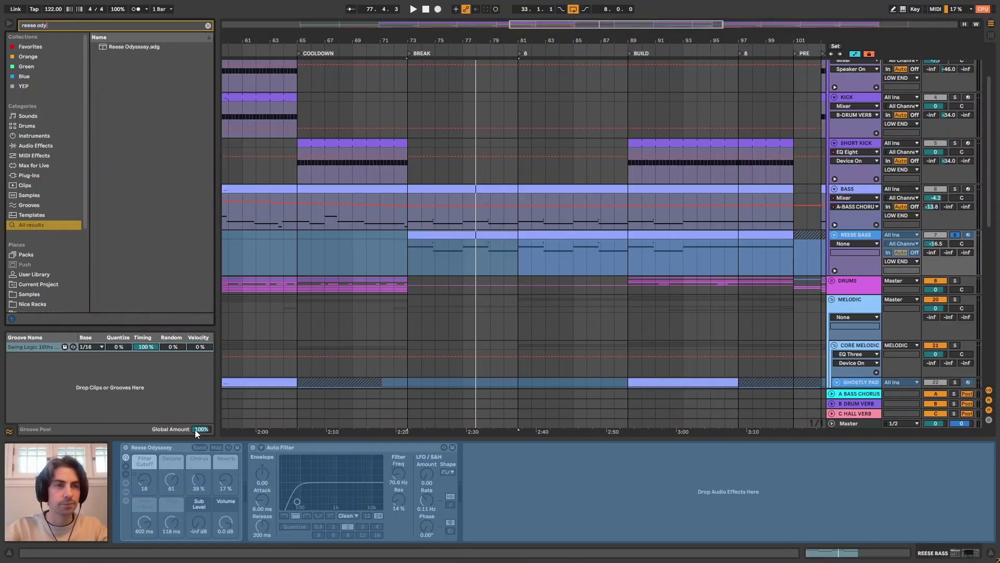
click(62, 134)
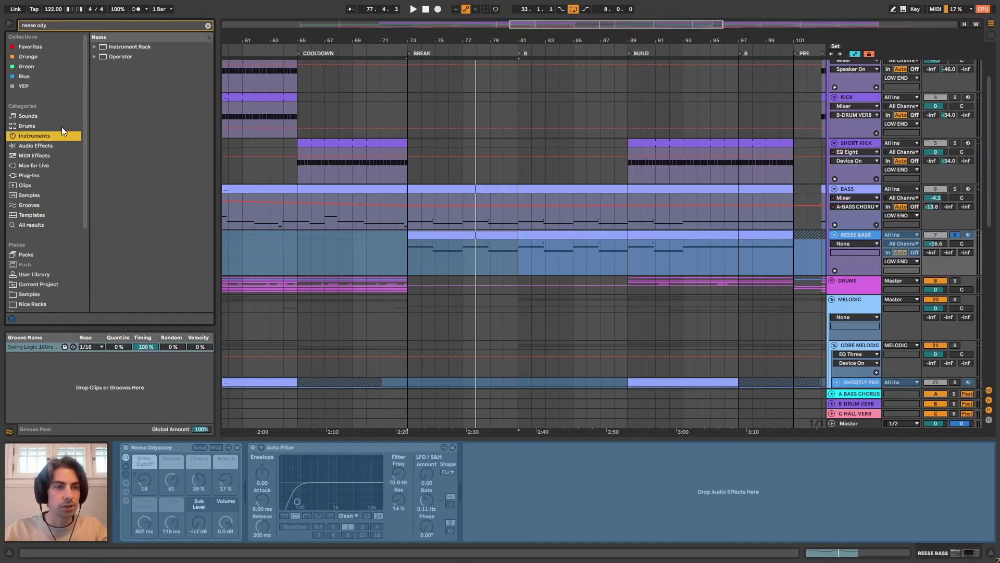
click(95, 57)
click(99, 66)
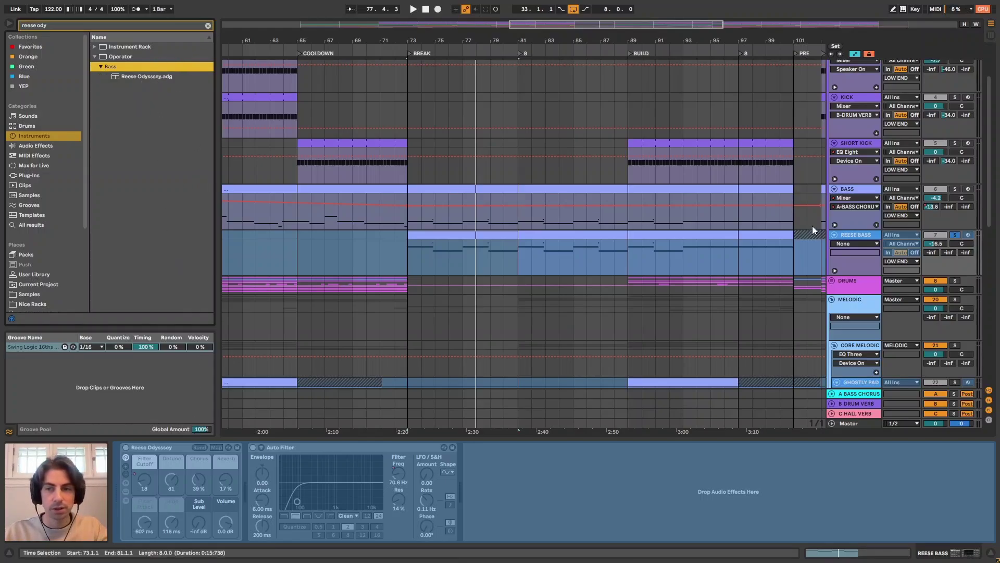
Play the full mix from bar 73 and compare the Break with REESE BASS muted and active.
click(861, 234)
click(518, 256)
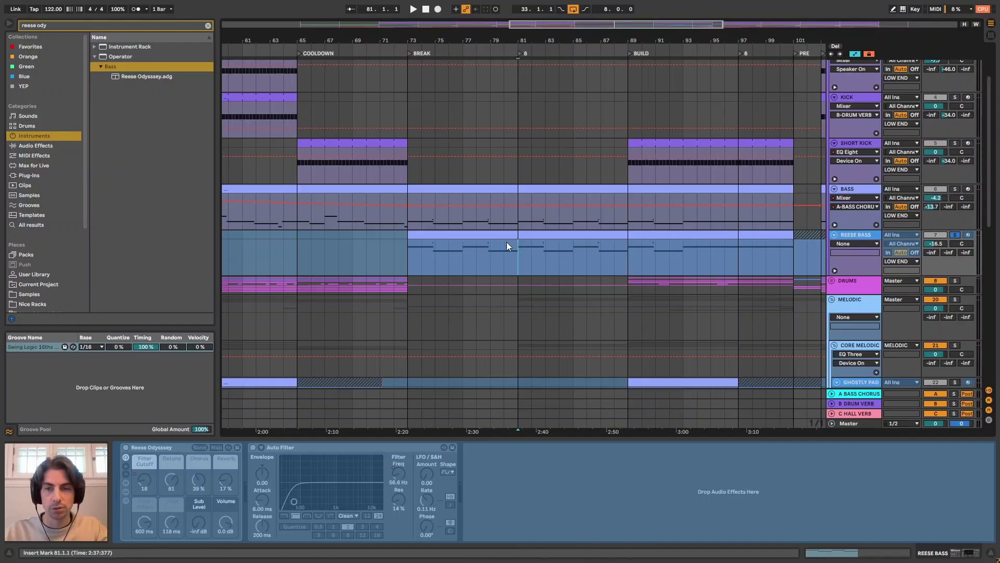
click(429, 238)
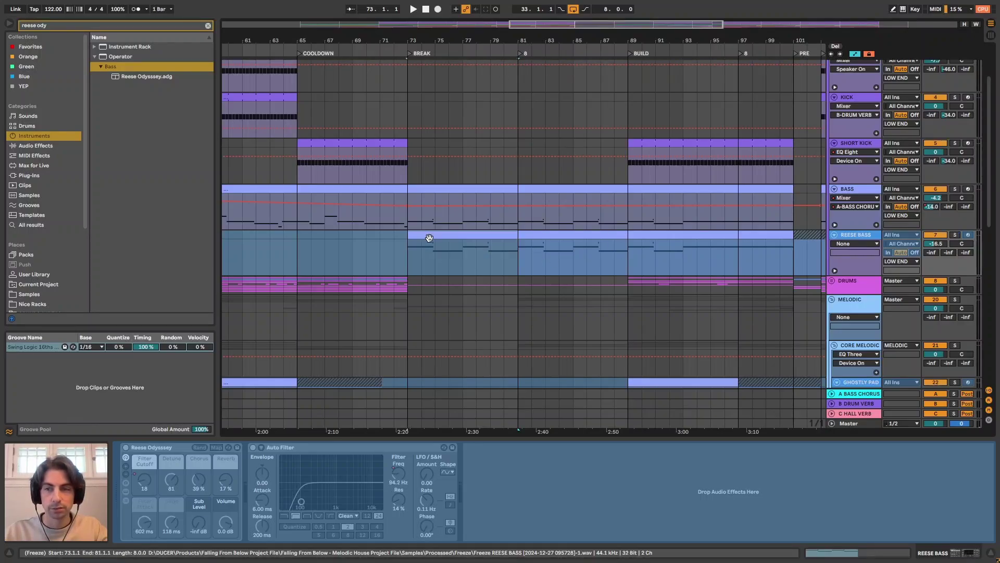
key(space)
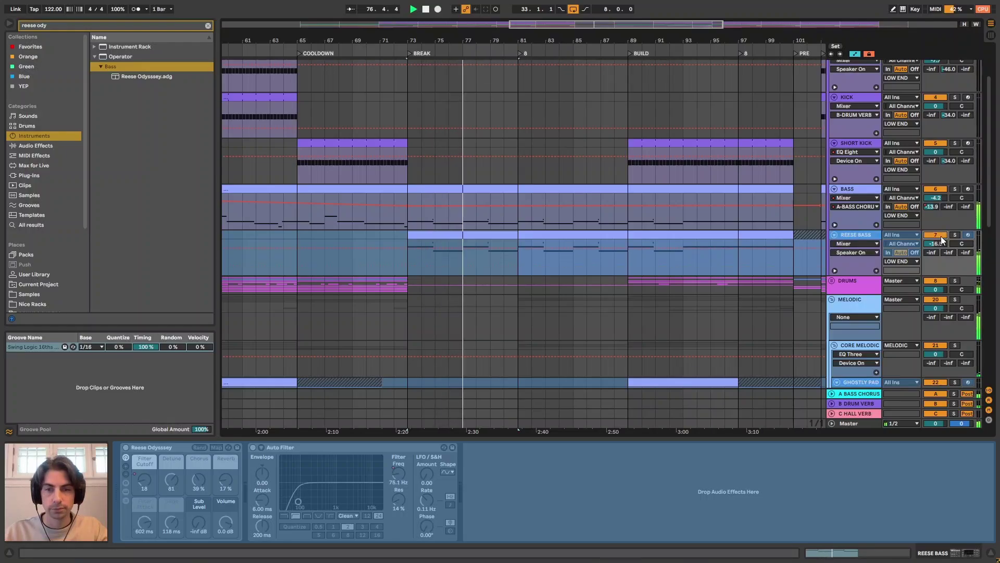
click(936, 235)
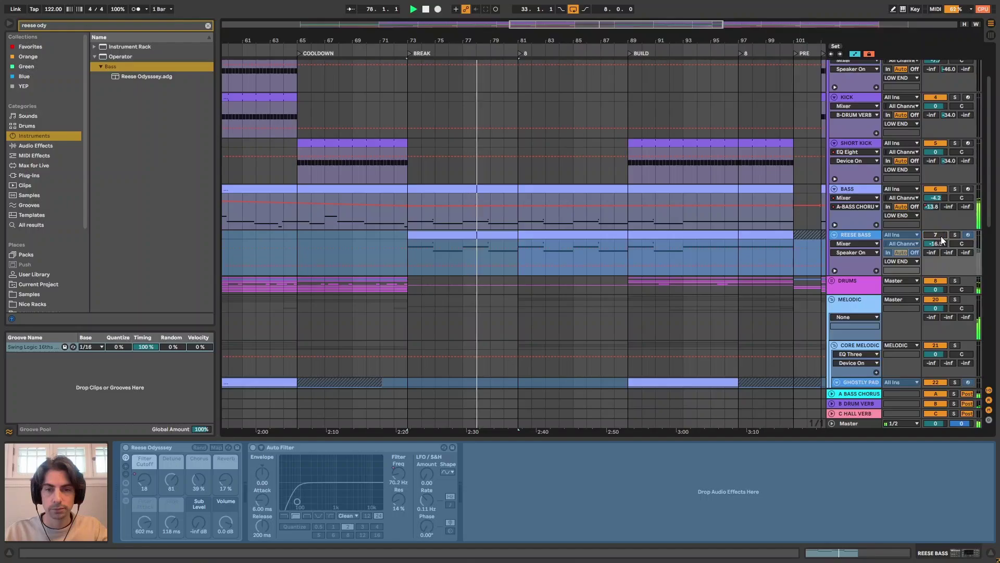
click(936, 235)
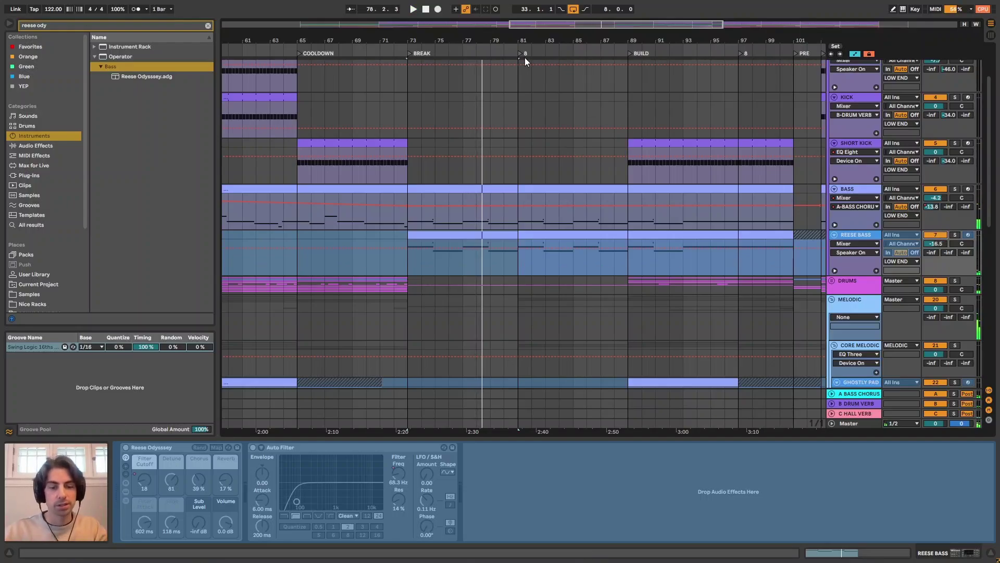
Play REESE BASS briefly in solo from the start of the Break and view its clips across the whole arrangement.
click(480, 50)
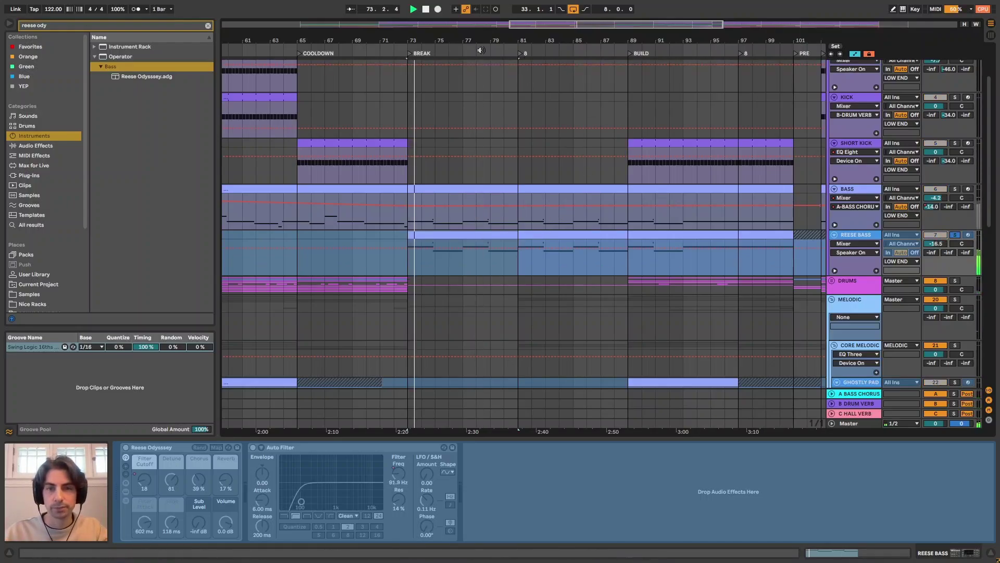
key(space)
key(w)
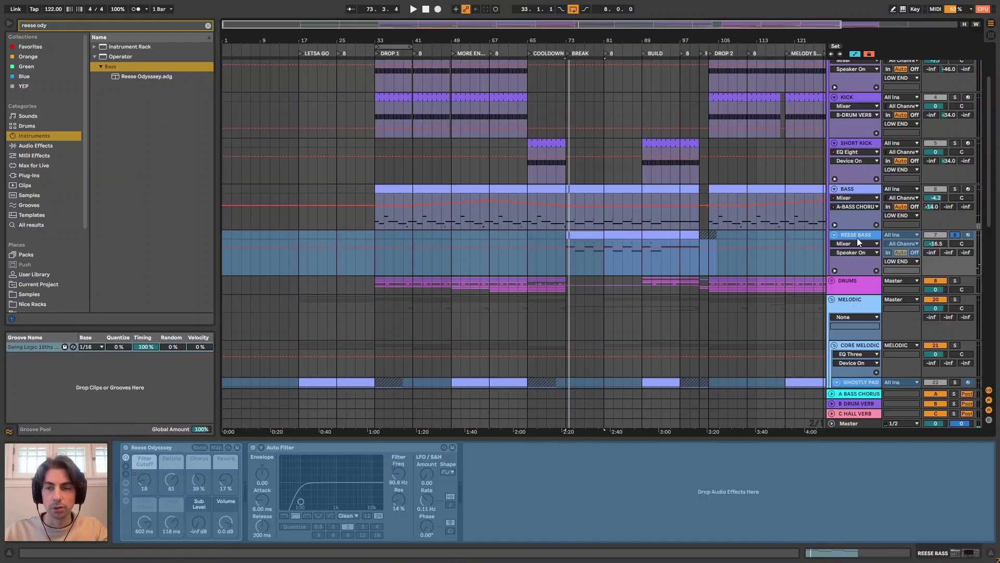
Select the LOW END group and play Drop 1 while viewing its Multiband Dynamics.
scroll(837, 250, up, 2)
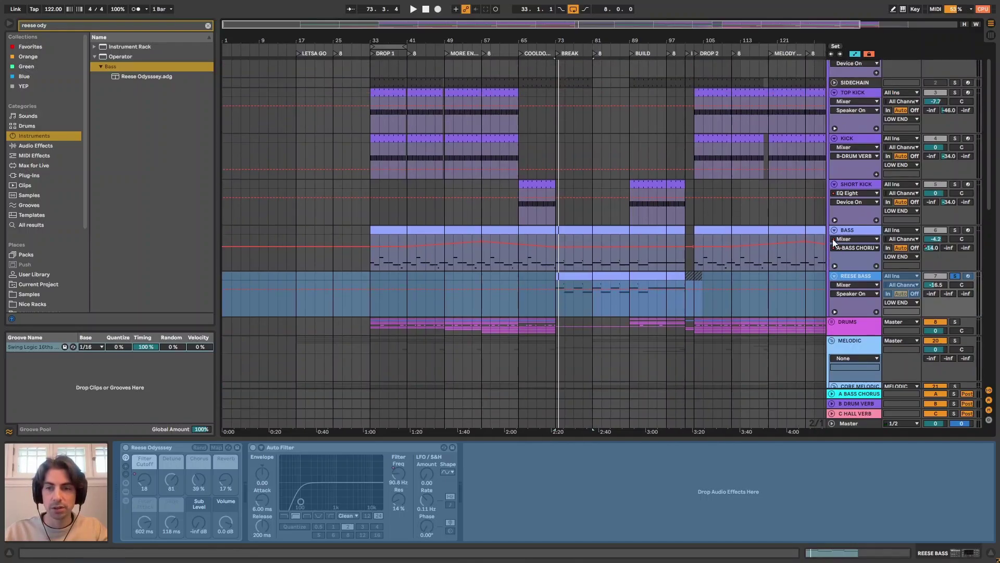
scroll(835, 243, up, 1)
click(856, 73)
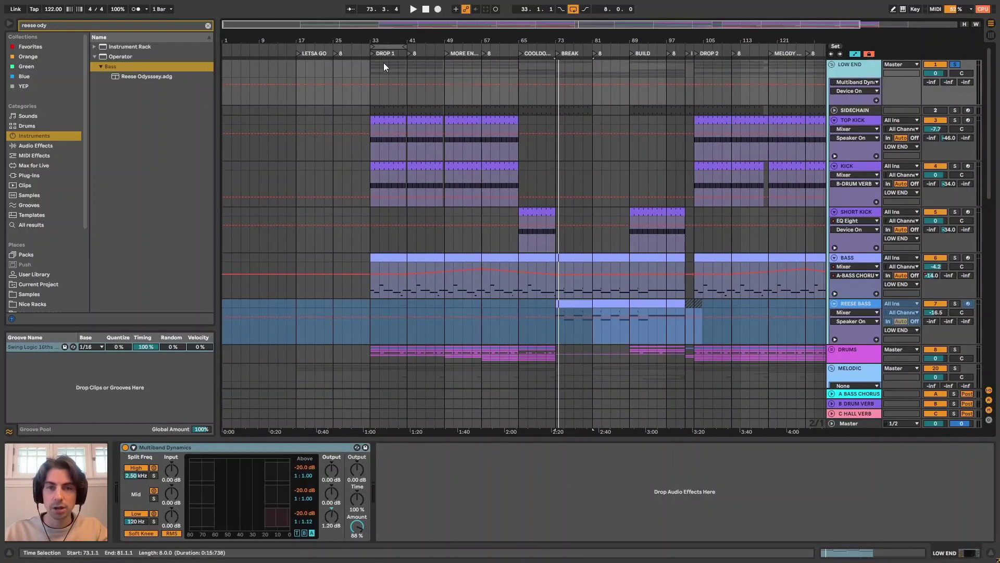
drag(386, 41, 471, 45)
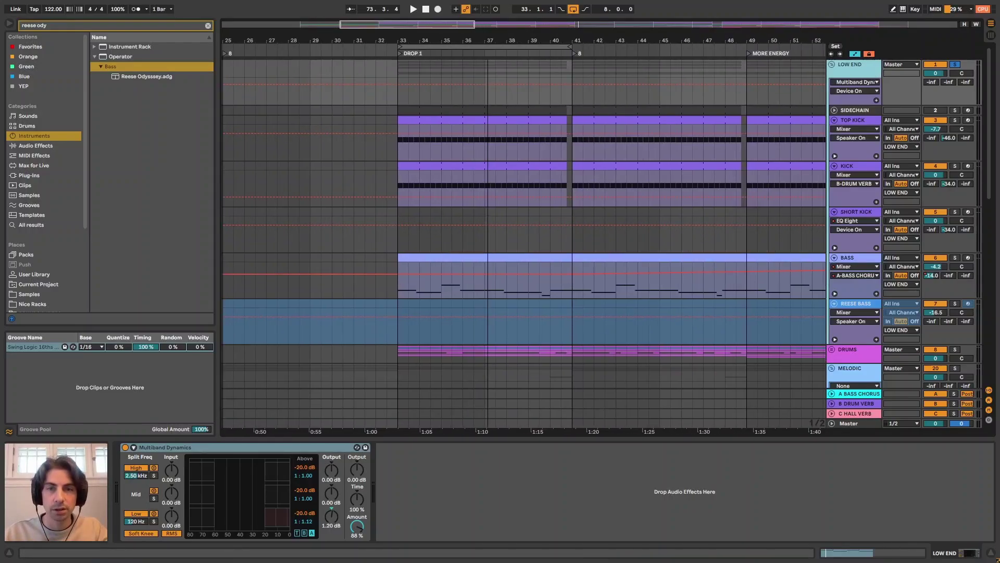
click(510, 48)
key(space)
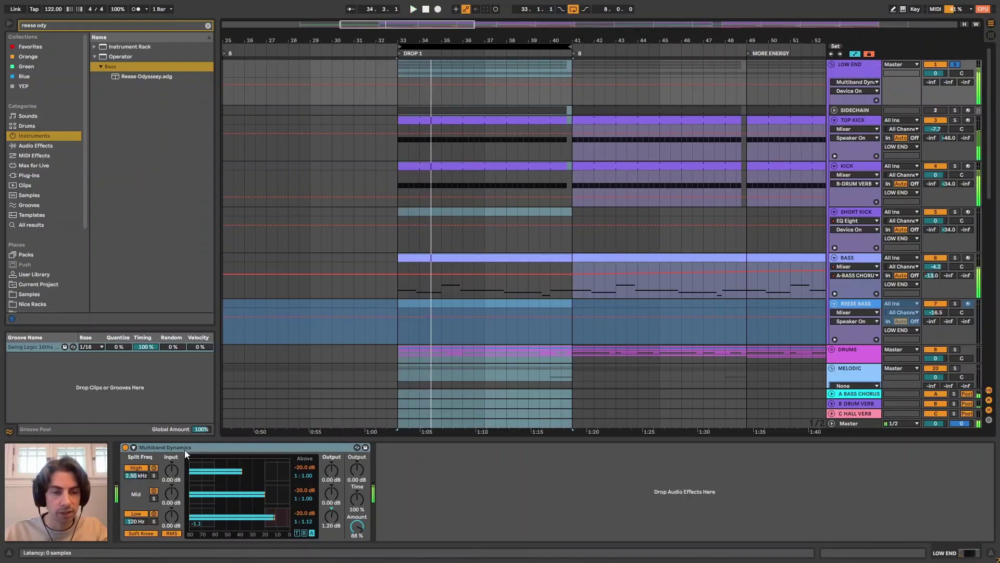
key(space)
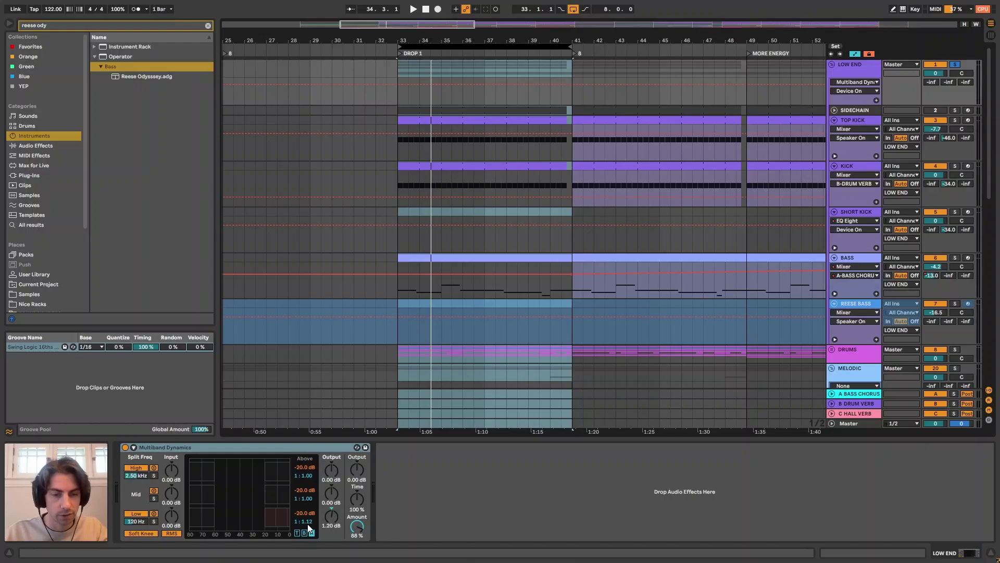
Try a low-band ratio of 1:1.18 in the LOW END group's Multiband Dynamics and play Drop 1.
drag(311, 524, 310, 520)
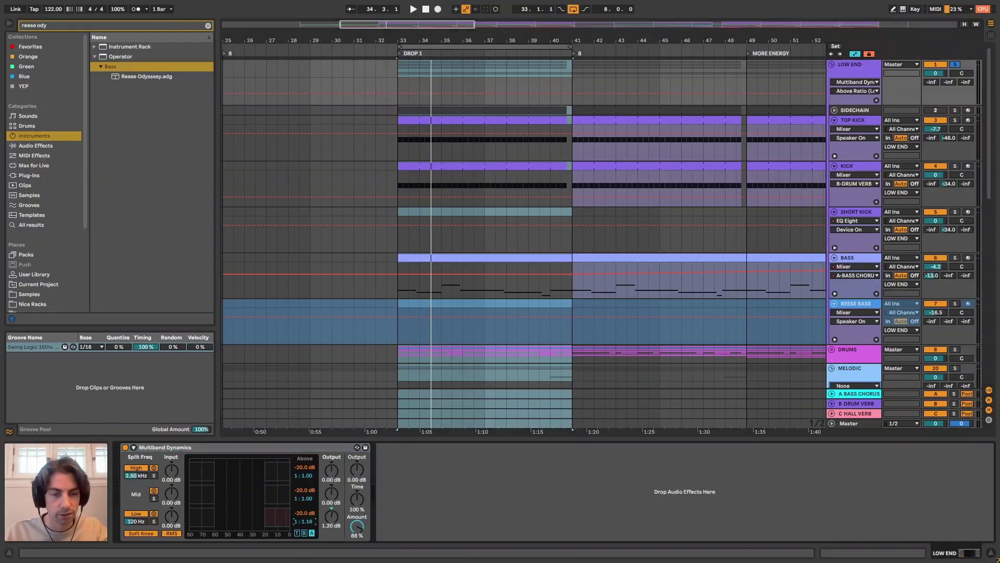
key(space)
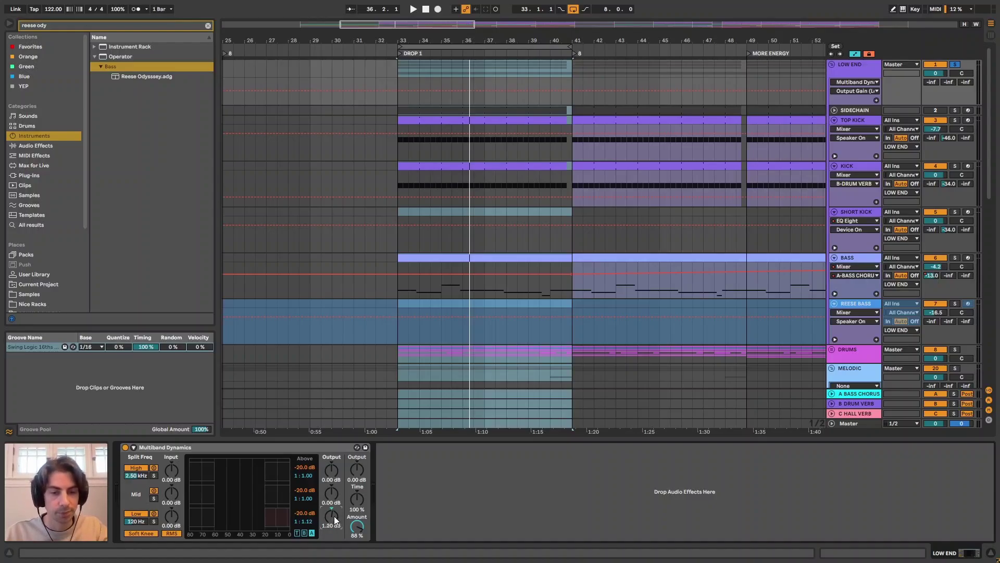
key(space)
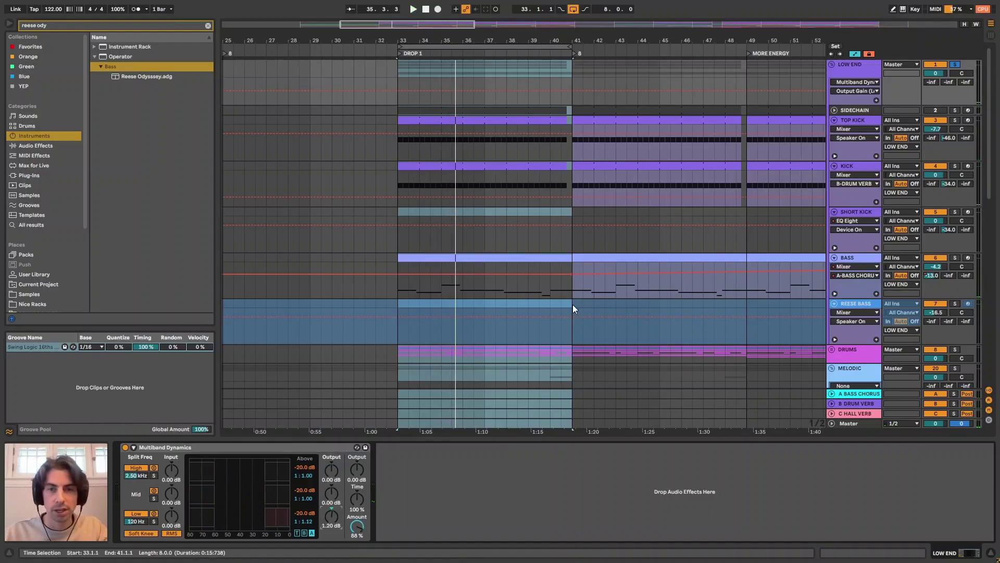
Play the LOW END group briefly from the start of Drop 1 at bar 33 and select its Multiband Dynamics.
click(515, 47)
key(z)
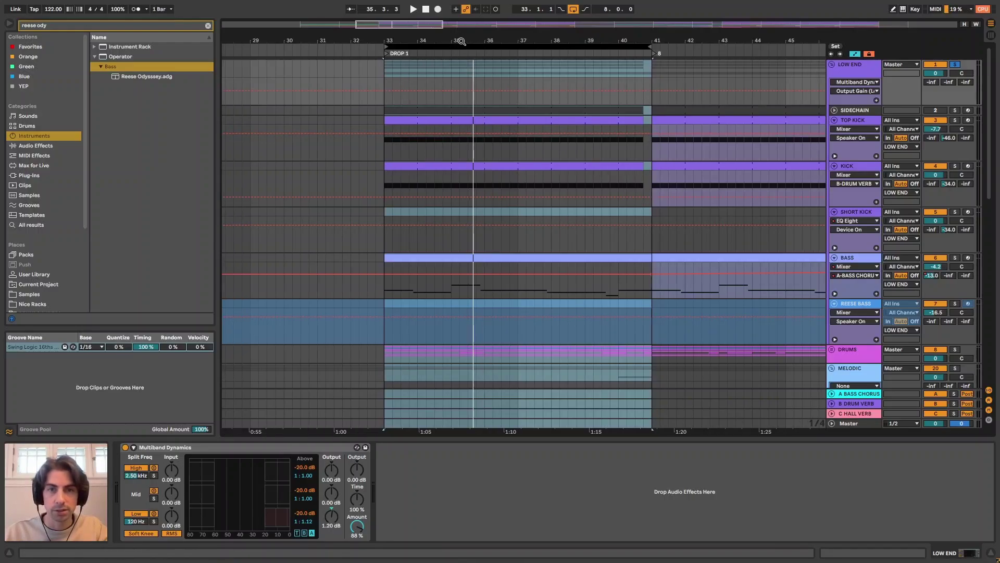
click(396, 76)
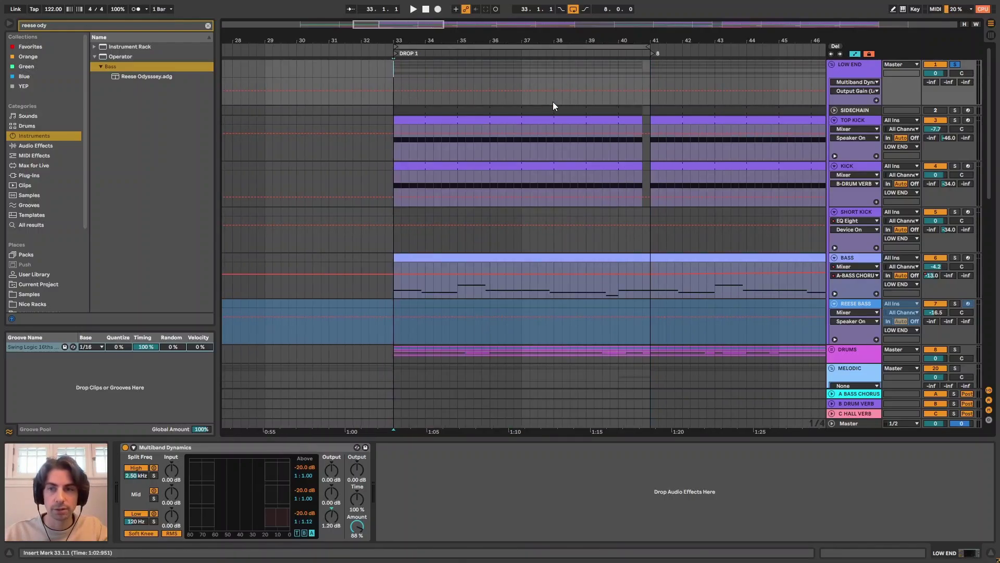
click(250, 446)
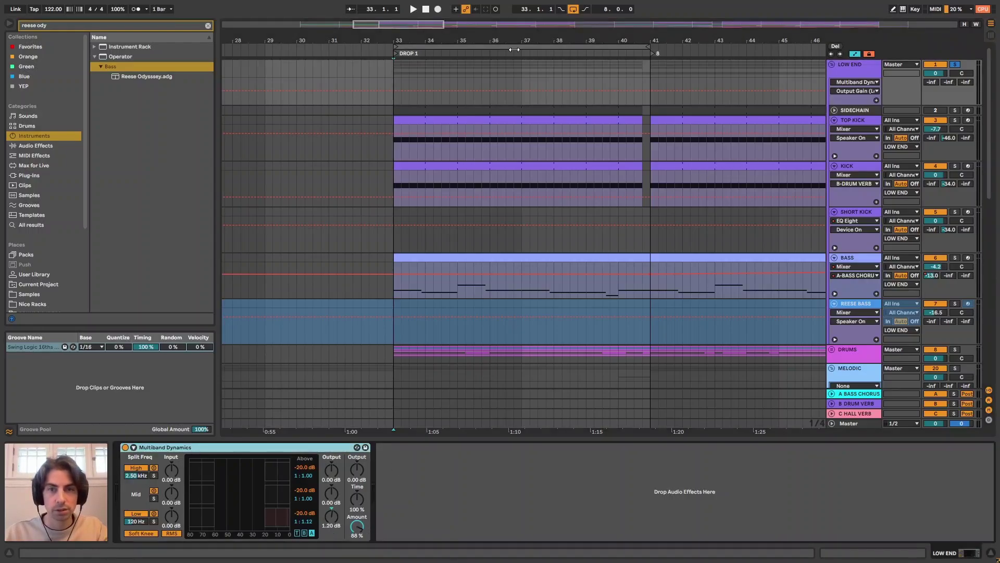
drag(515, 49, 544, 89)
key(space)
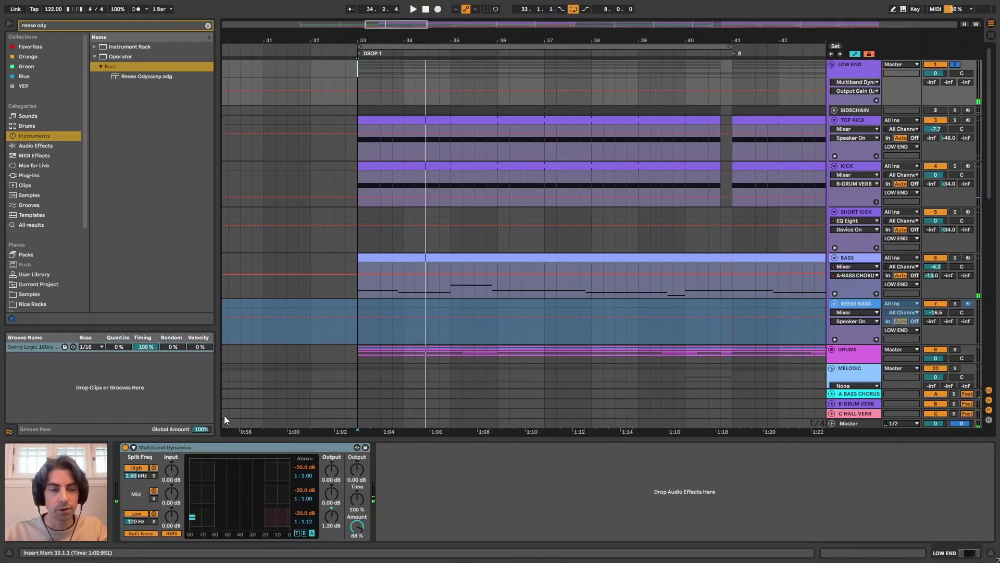
click(174, 447)
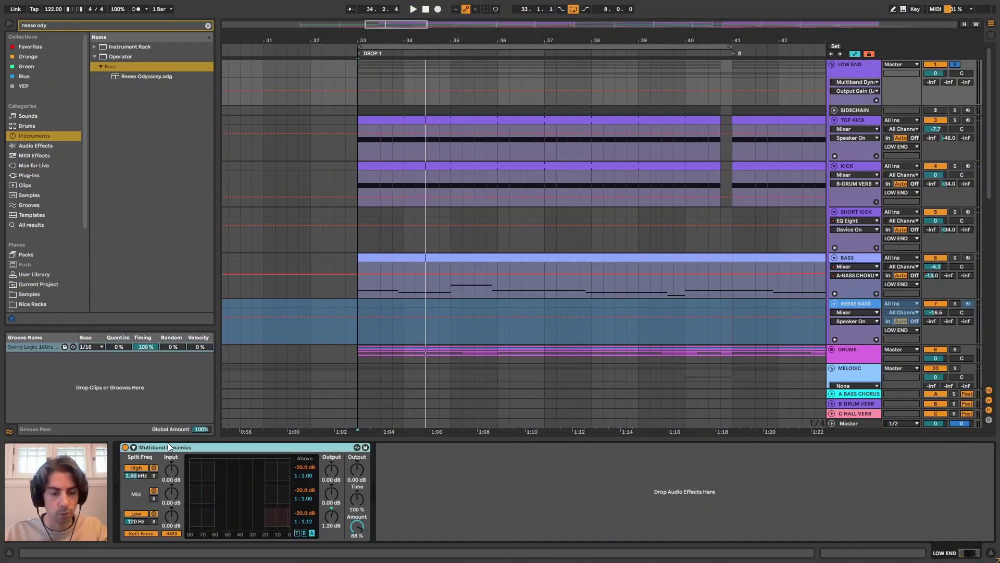
Loop the first two bars of Drop 1 from bar 33 and play them with the LOW END group's Multiband Dynamics selected.
drag(449, 294, 359, 295)
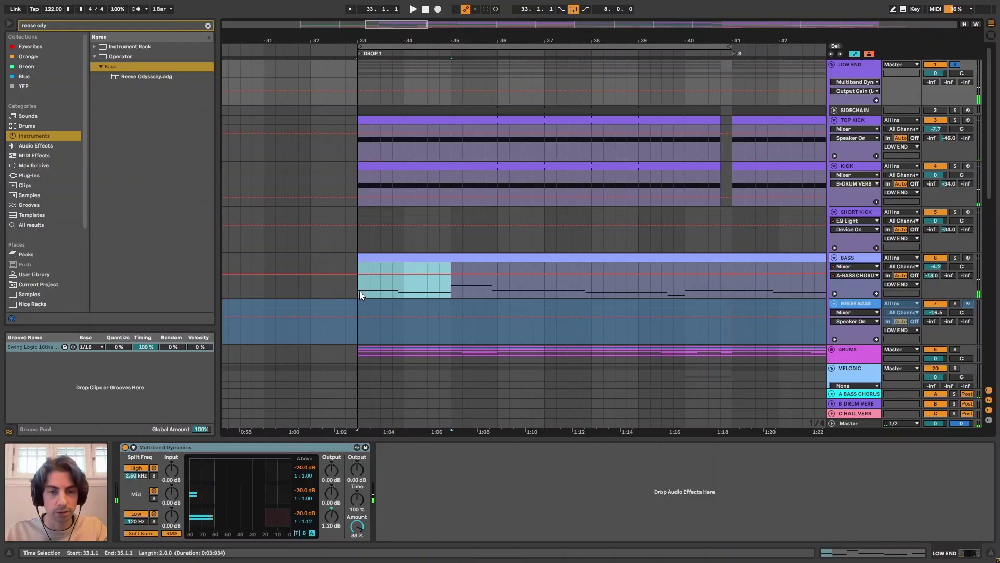
key(ctrl+l)
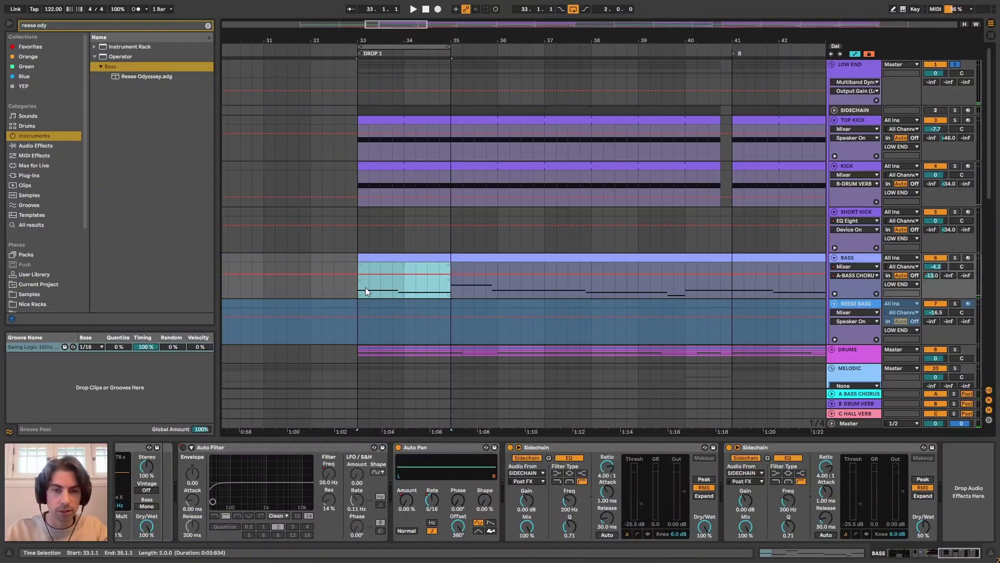
click(851, 73)
key(space)
click(183, 444)
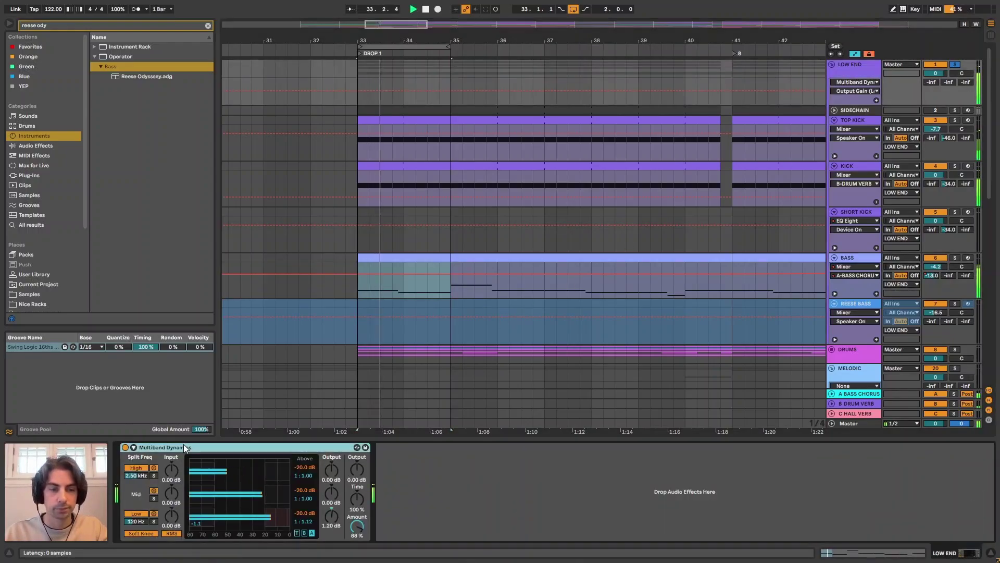
Compare the looped LOW END group several times with Multiband Dynamics bypassed and active.
click(126, 447)
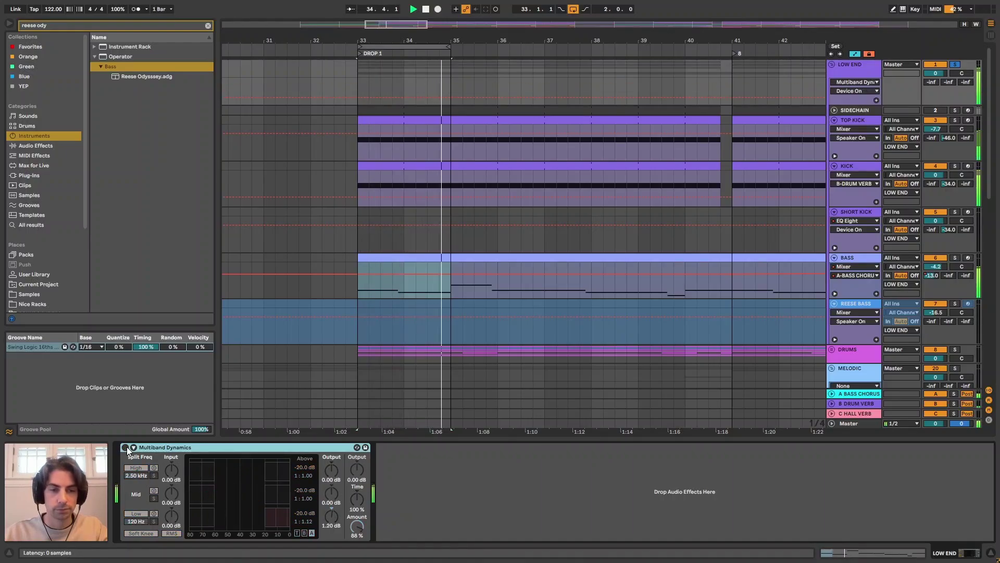
click(127, 446)
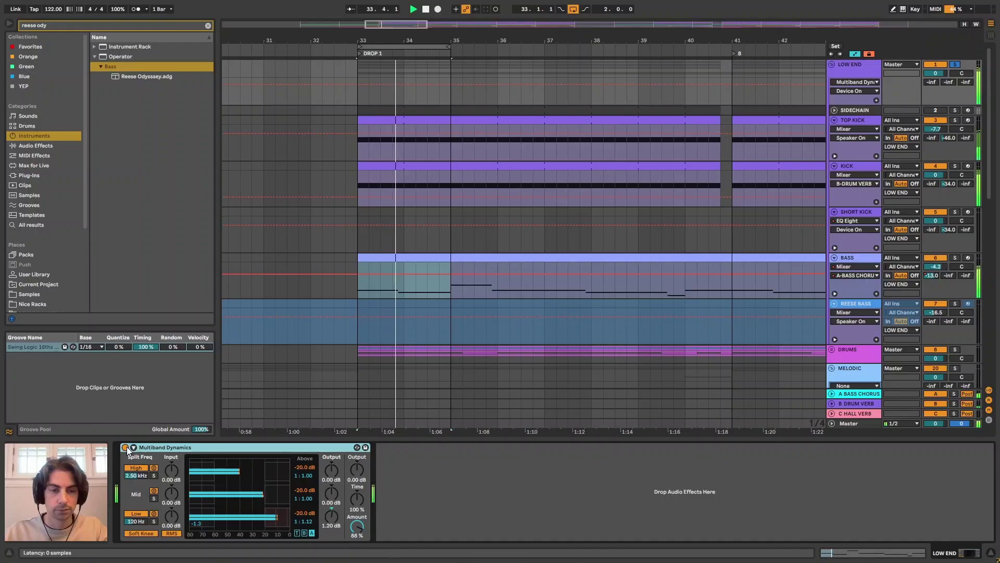
click(126, 447)
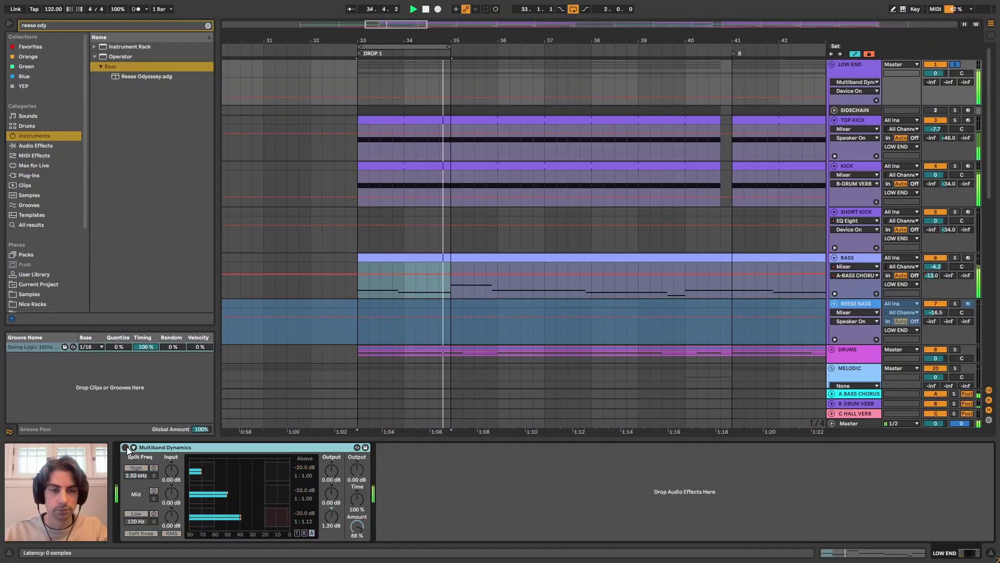
click(126, 446)
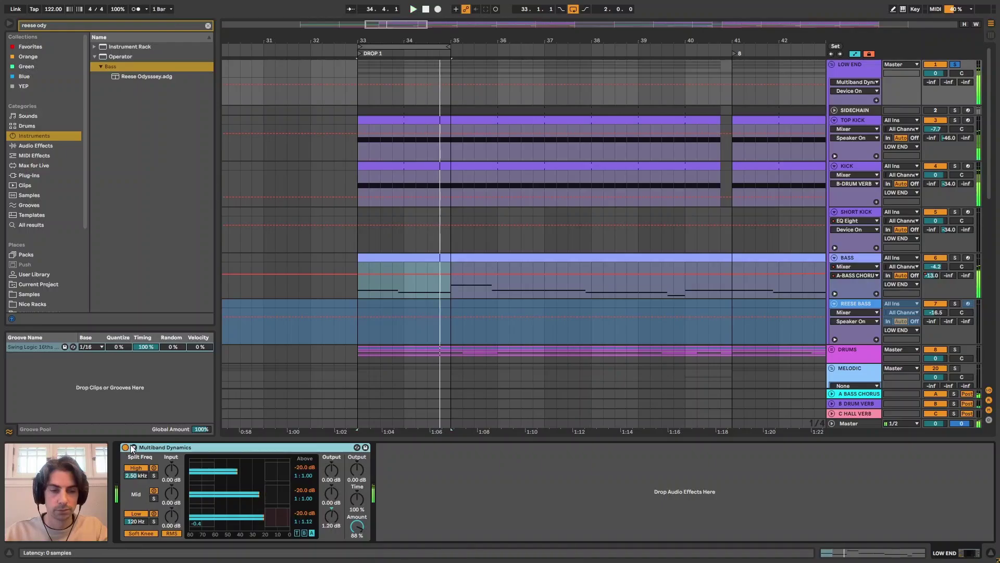
key(space)
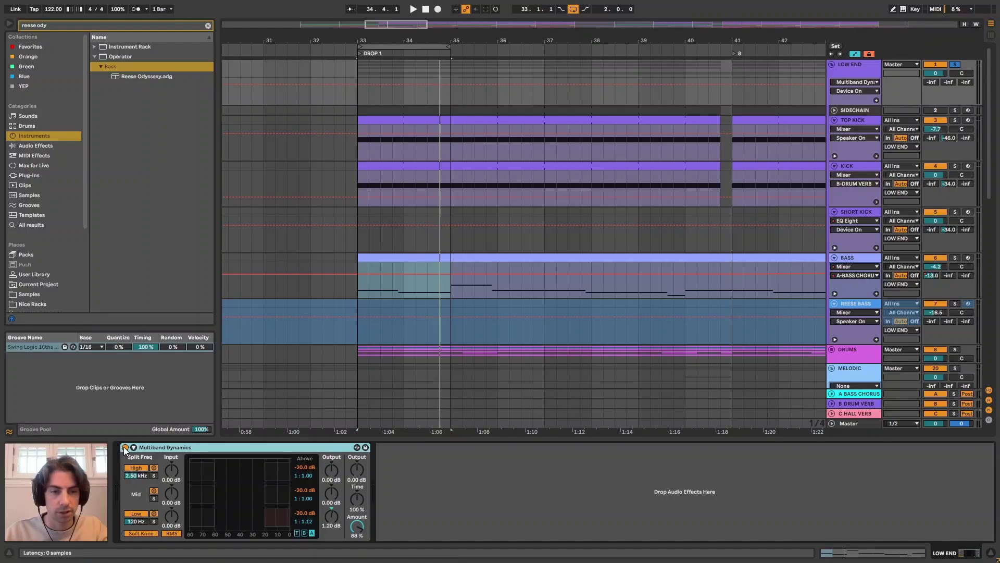
key(space)
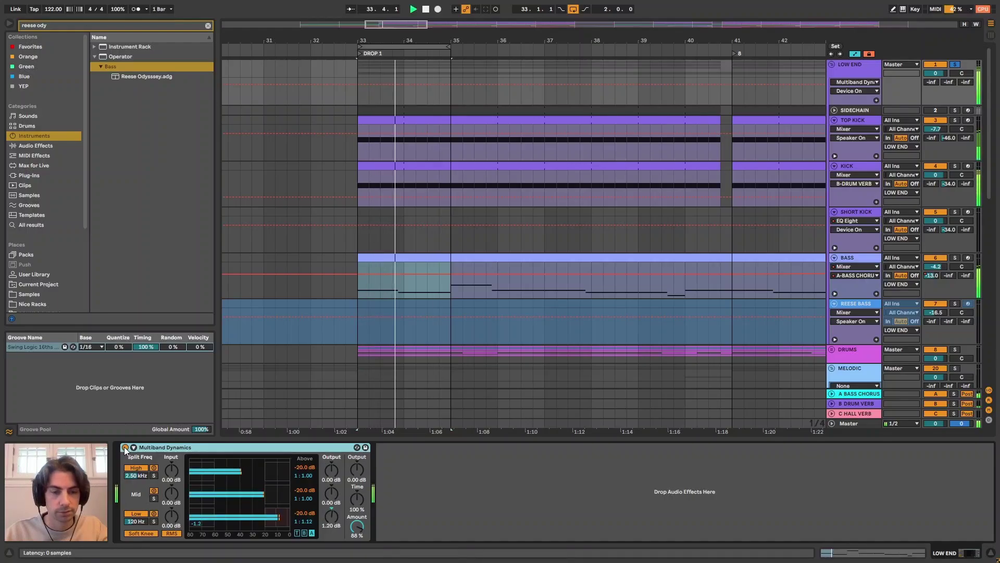
click(124, 447)
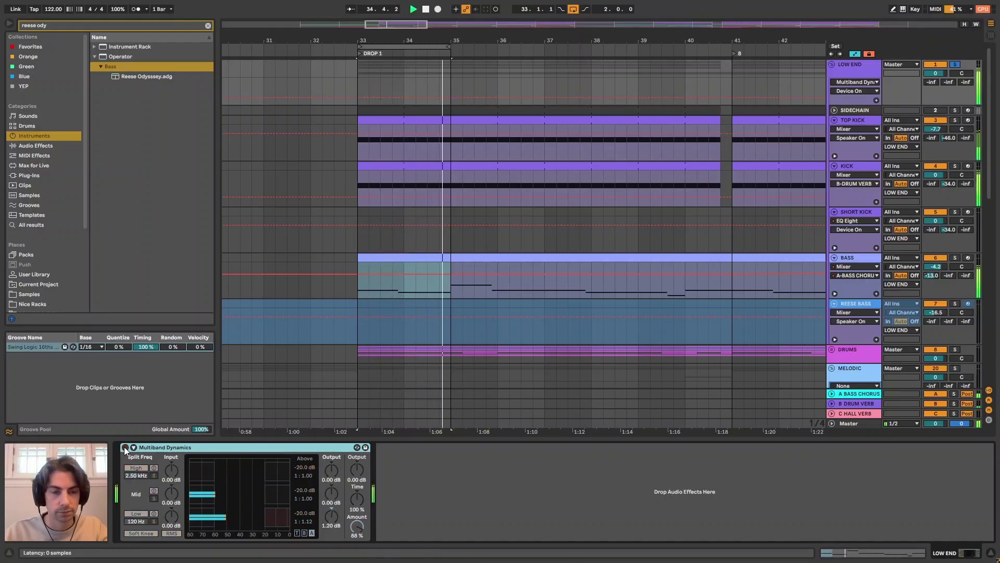
click(124, 447)
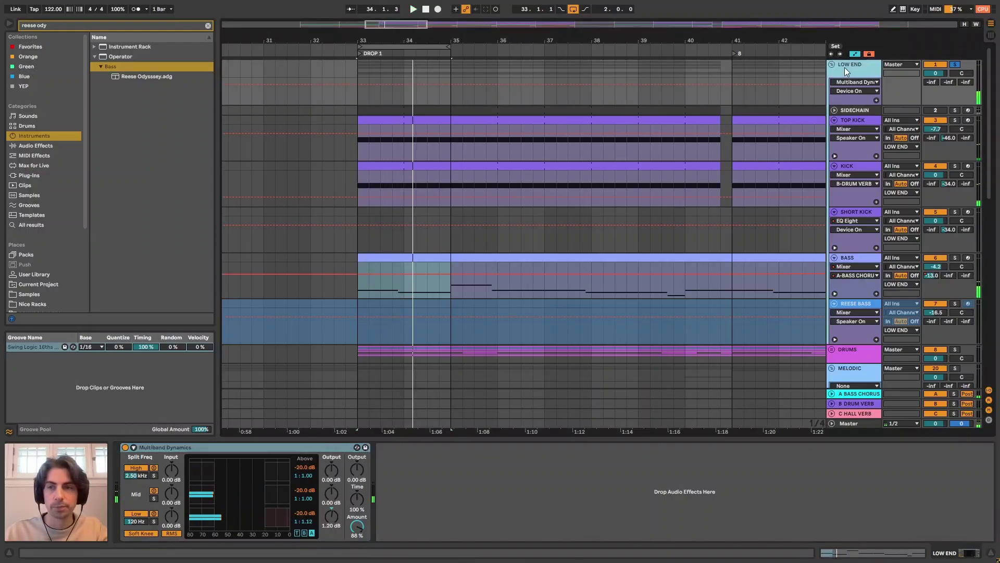
Play the LOW END group within the four-bar loop at Drop 1.
drag(444, 39, 470, 41)
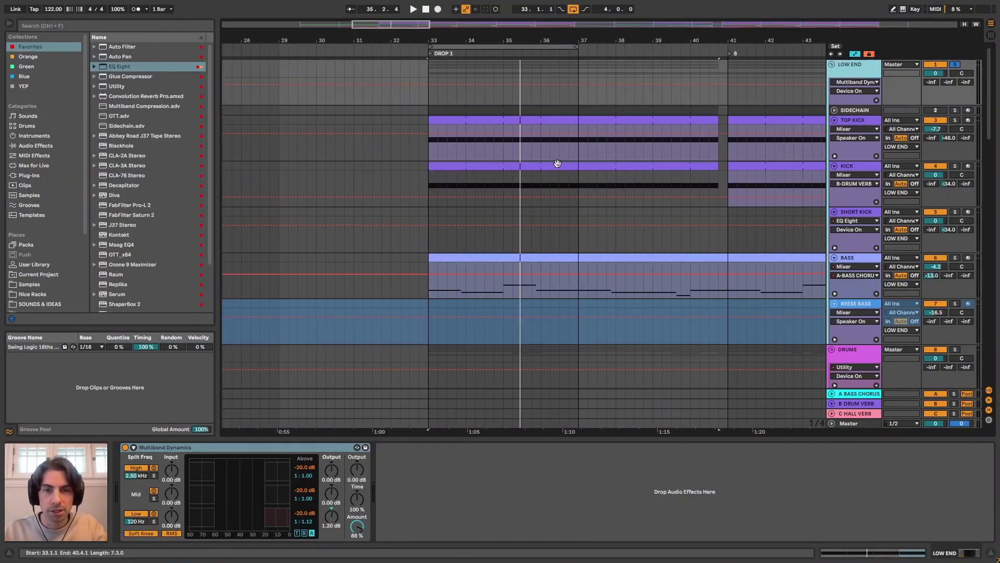
click(434, 107)
key(space)
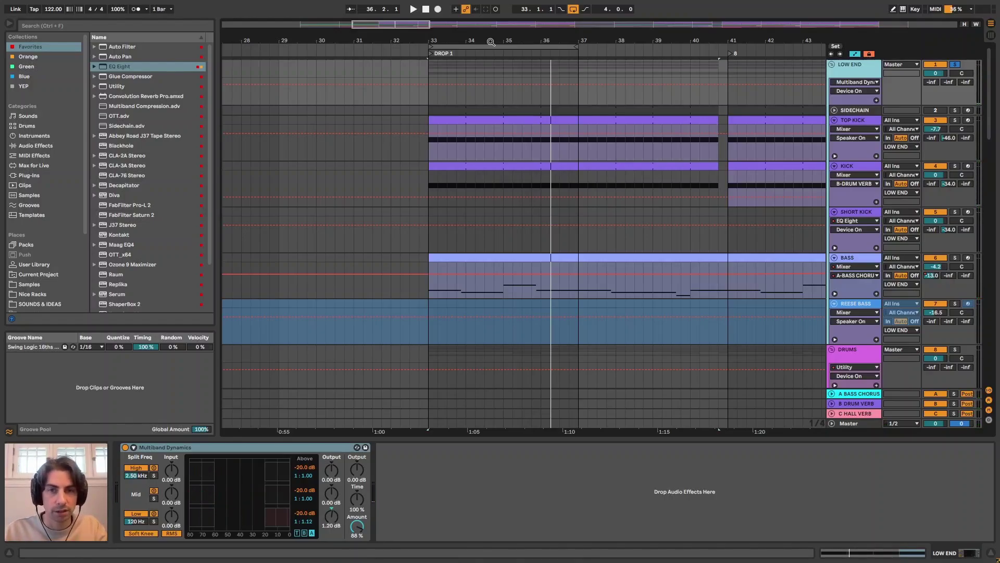
drag(491, 42, 509, 41)
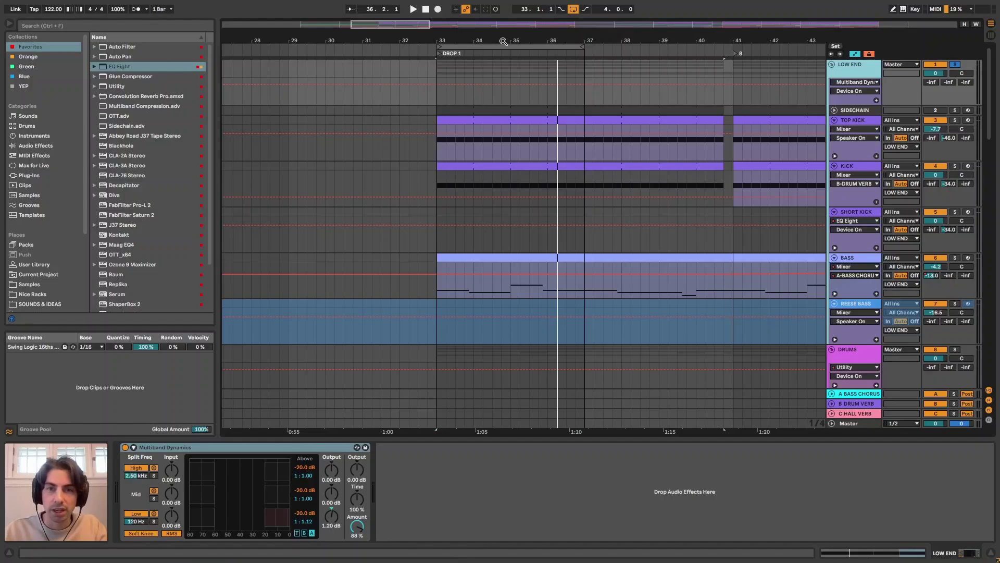
drag(495, 39, 521, 43)
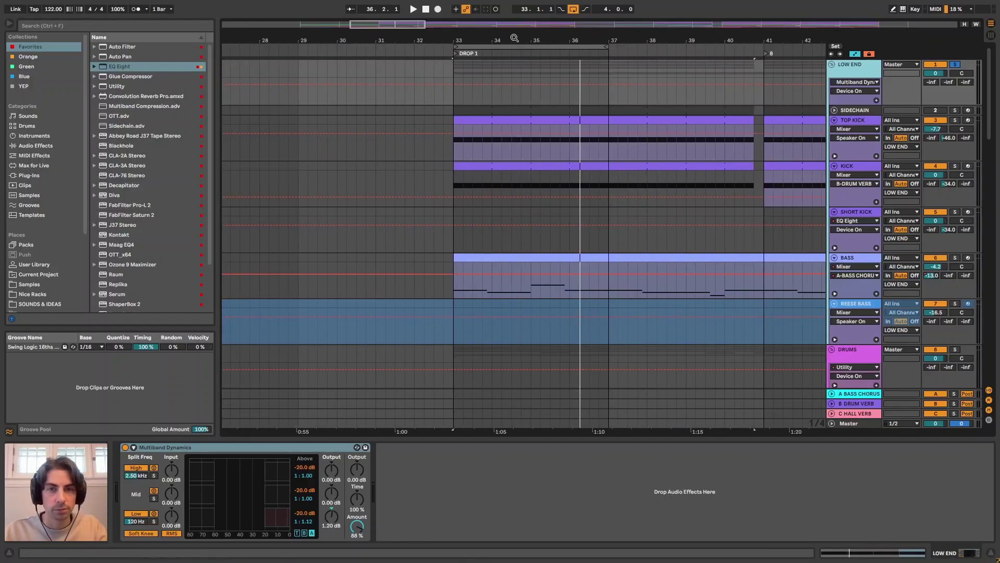
Show the SUB ANALYZER on the Master track and browse the audio effects list down to Spectrum.
click(857, 423)
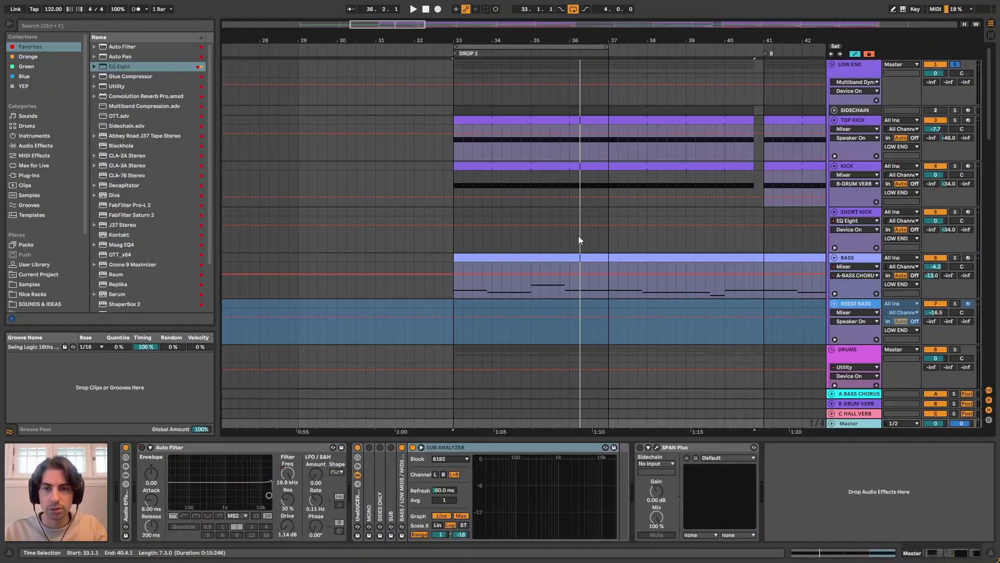
drag(558, 39, 550, 41)
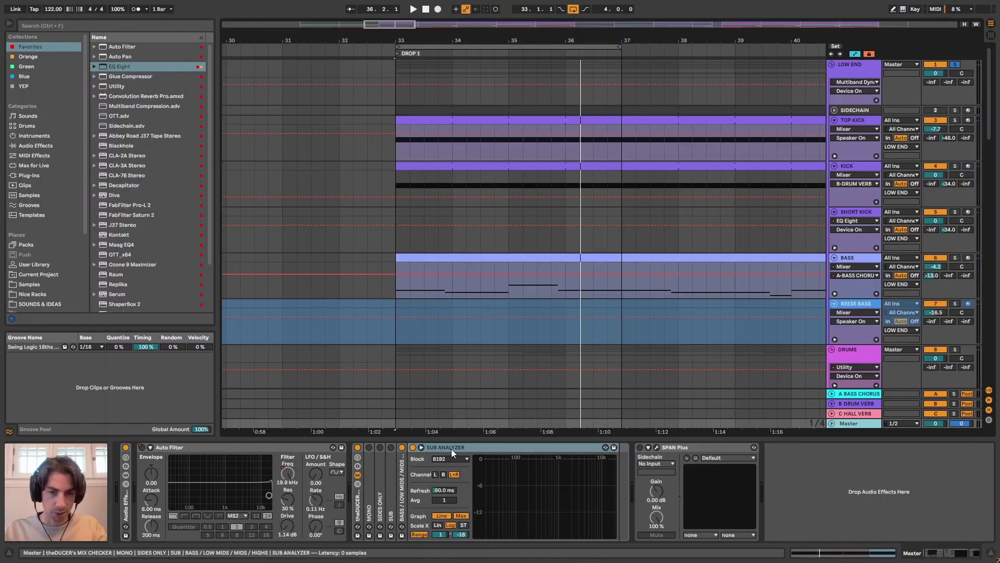
click(37, 145)
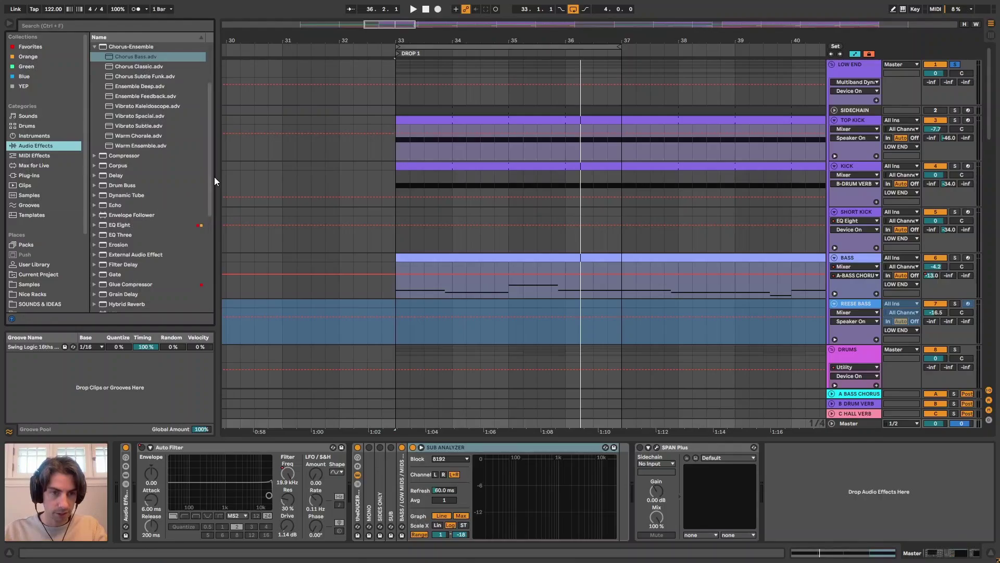
drag(214, 180, 207, 270)
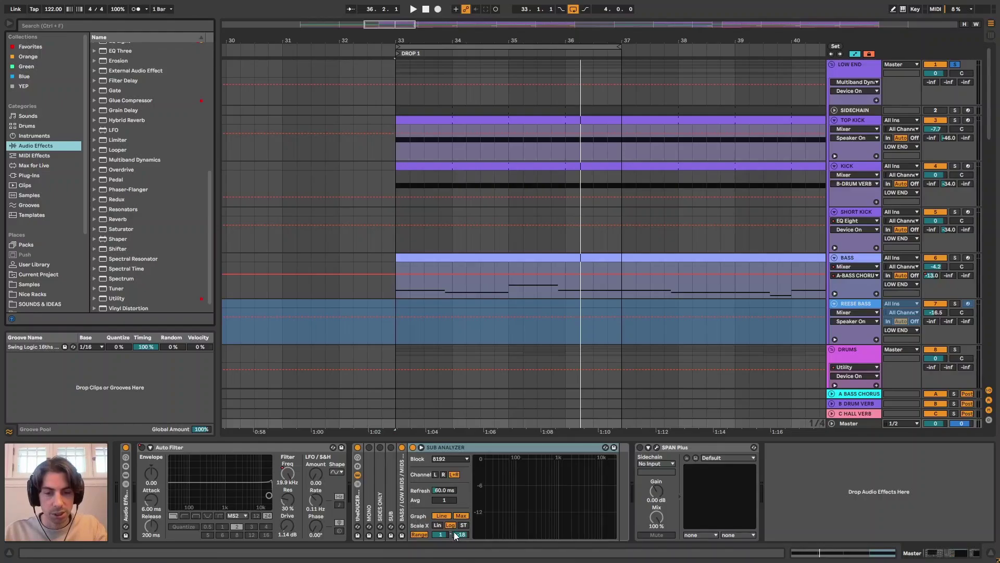
Play the Drop 1 loop with the SUB ANALYZER display expanded to examine the low frequencies, and collapse it again.
key(space)
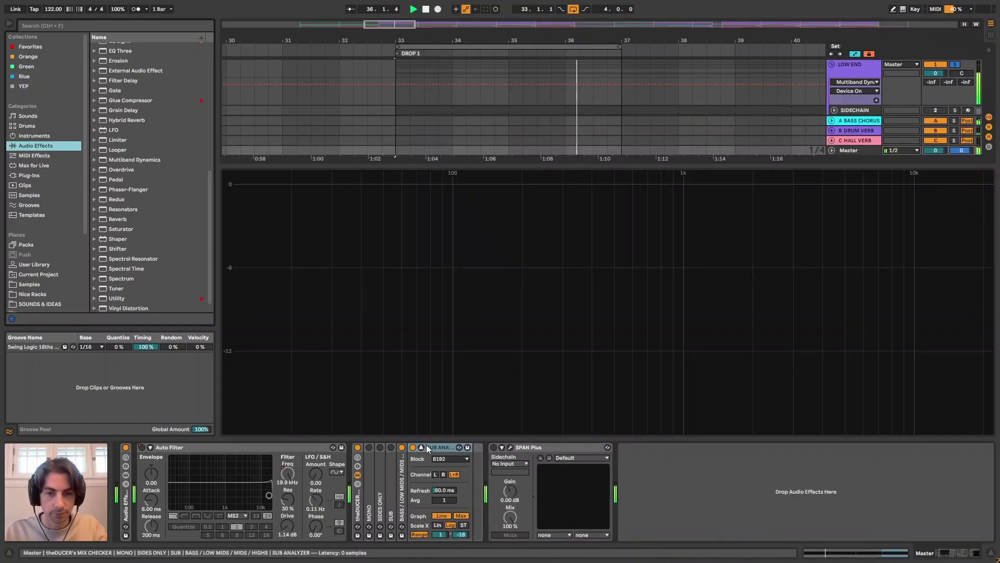
click(422, 448)
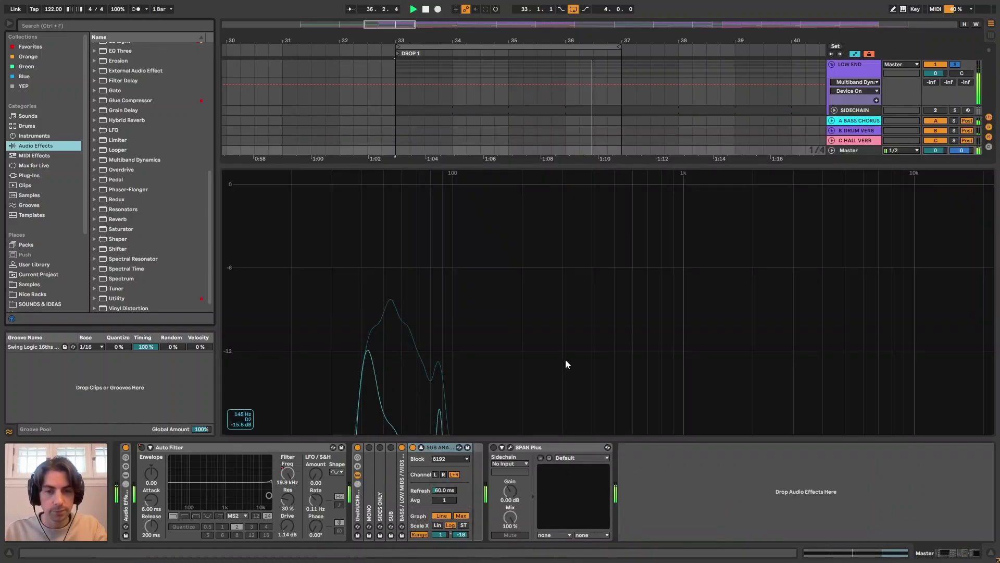
click(422, 447)
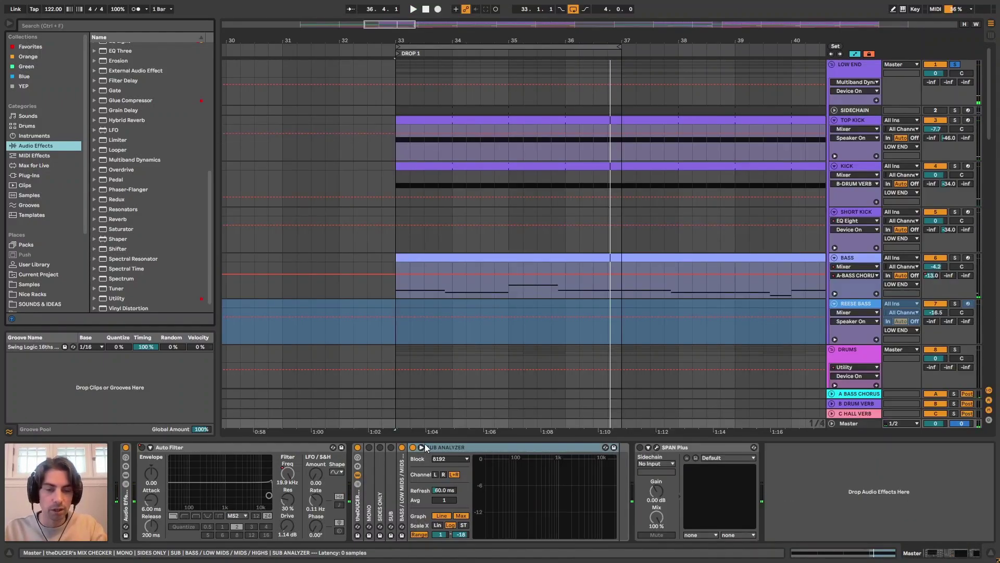
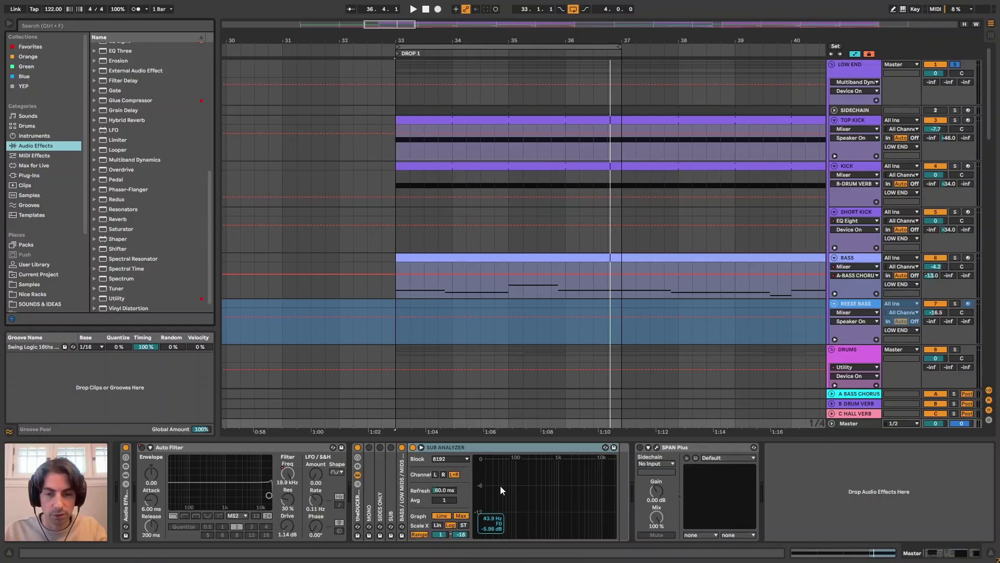
Play the Drop 1 loop briefly and read the low-end frequency curve in the SUB ANALYZER.
key(space)
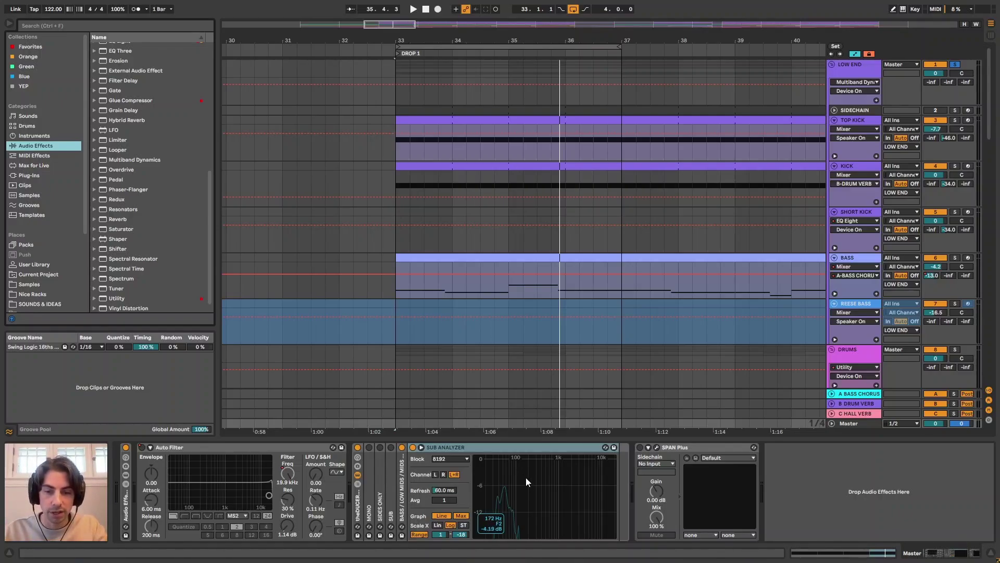
key(space)
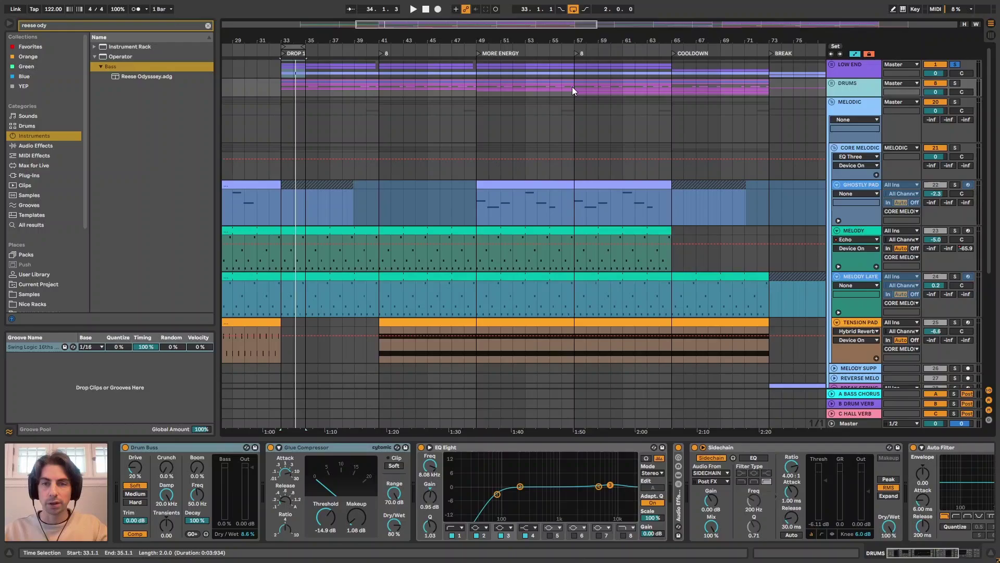
Loop bars 57 to 65 of the DRUMS group before COOLDOWN and play the group soloed.
drag(573, 86, 674, 86)
key(ctrl+l)
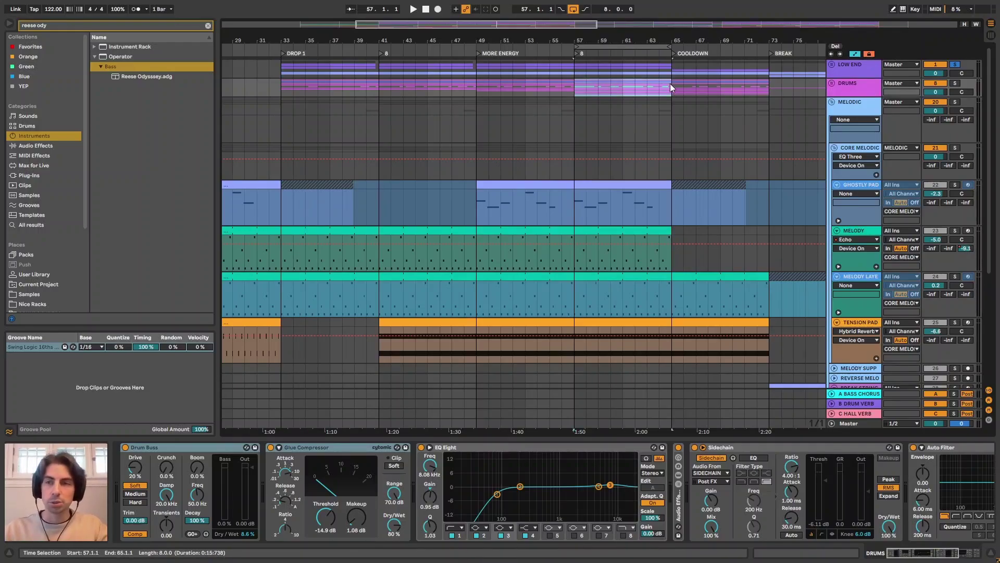
click(862, 87)
key(space)
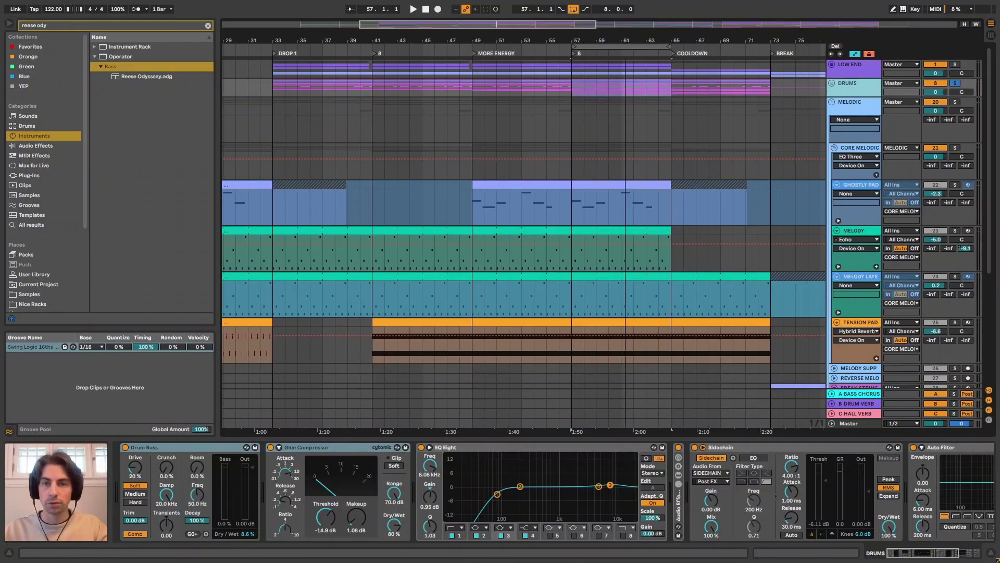
key(plus)
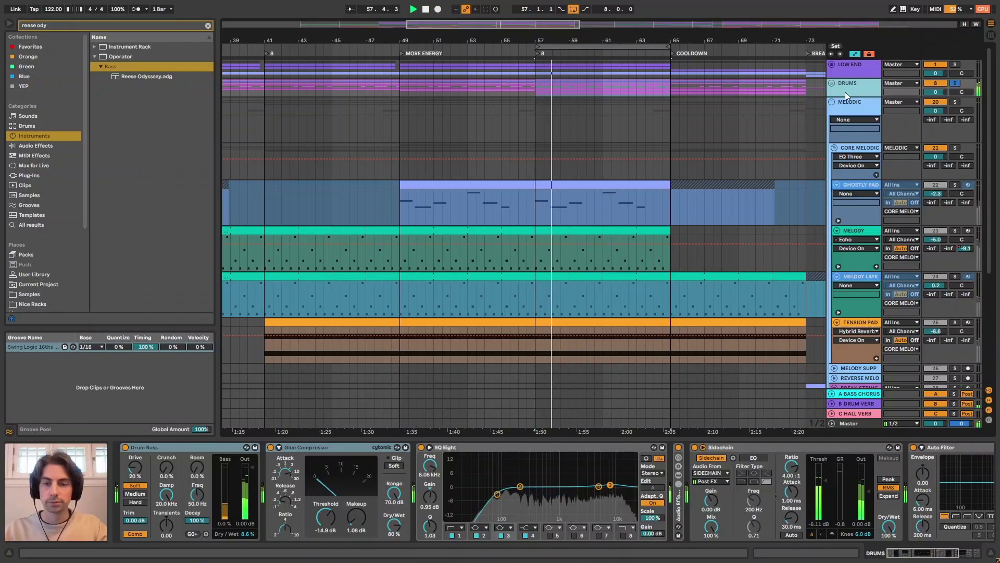
drag(907, 552, 880, 553)
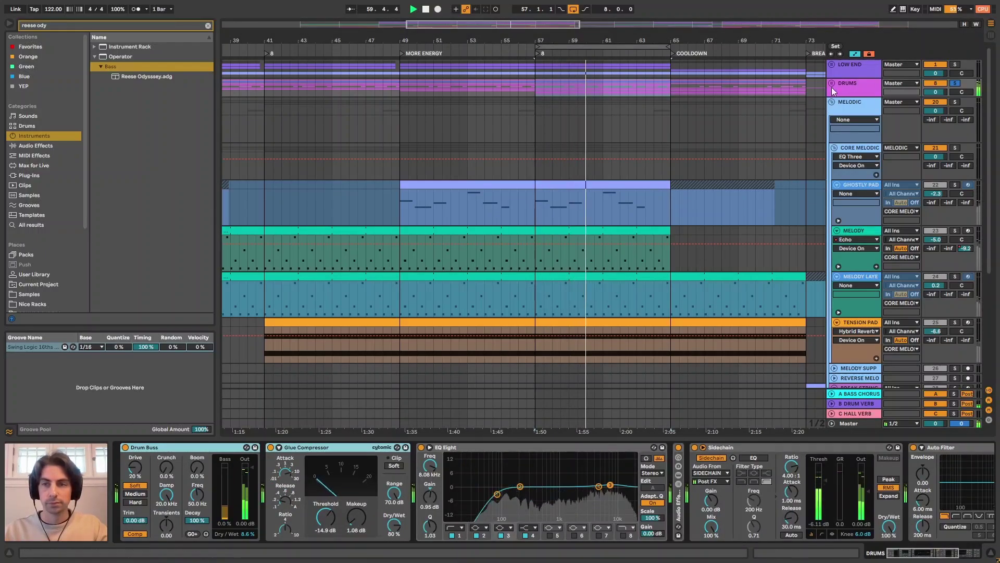
Unfold the DRUMS group to show its tracks and collapse the RIDE 1 and RIDE 2 tracks.
click(873, 89)
click(833, 83)
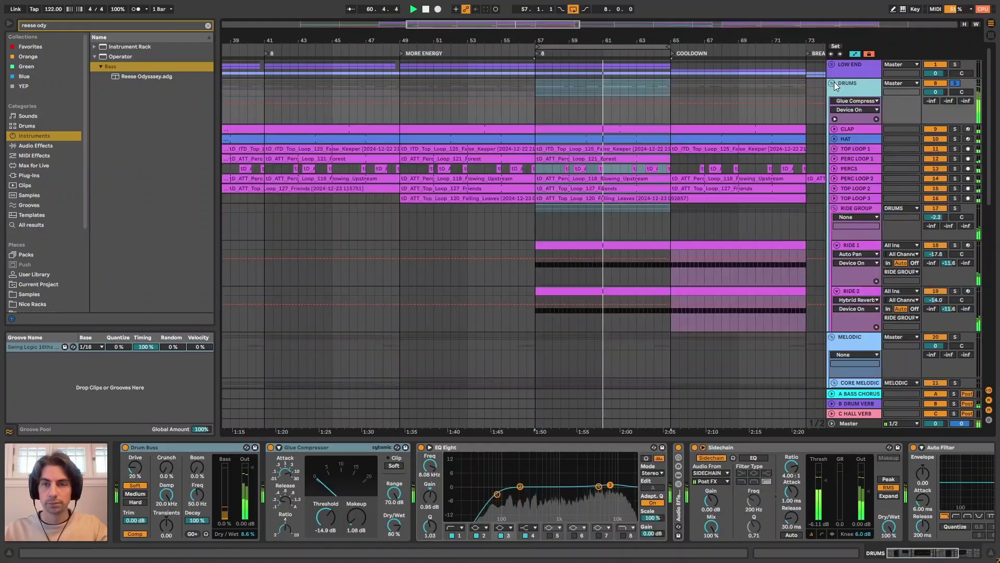
scroll(886, 166, down, 3)
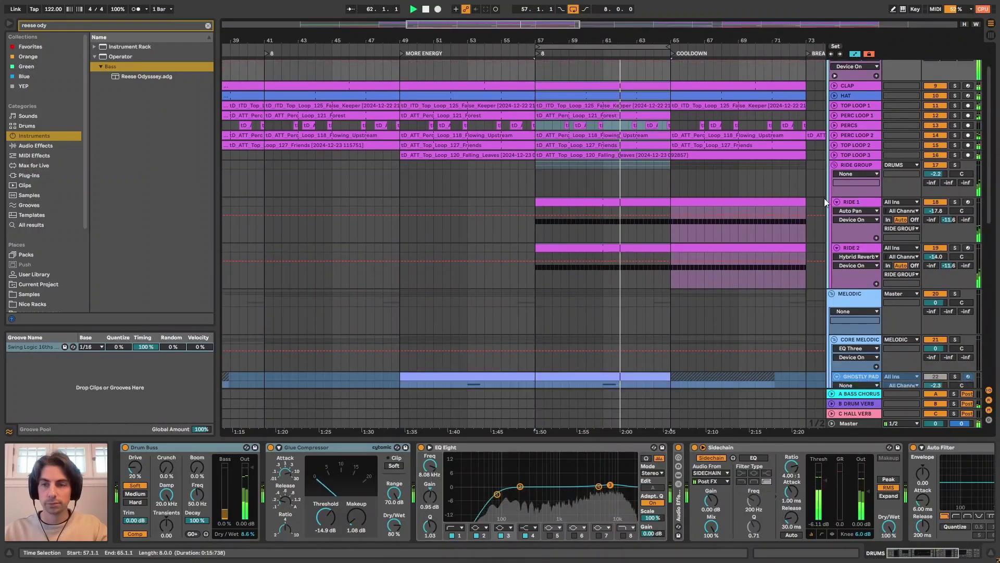
click(838, 203)
click(838, 212)
scroll(844, 156, up, 3)
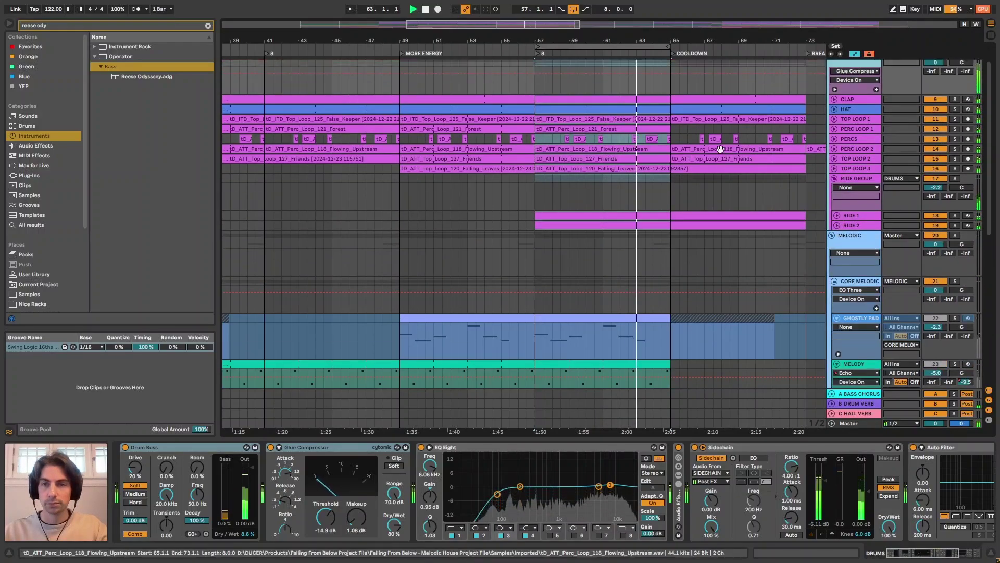
Stop playback and look through the DRUMS group's device chain as far as the Utility.
mouse_move(677, 41)
mouse_down()
mouse_move(614, 41)
mouse_move(662, 39)
mouse_up()
key(space)
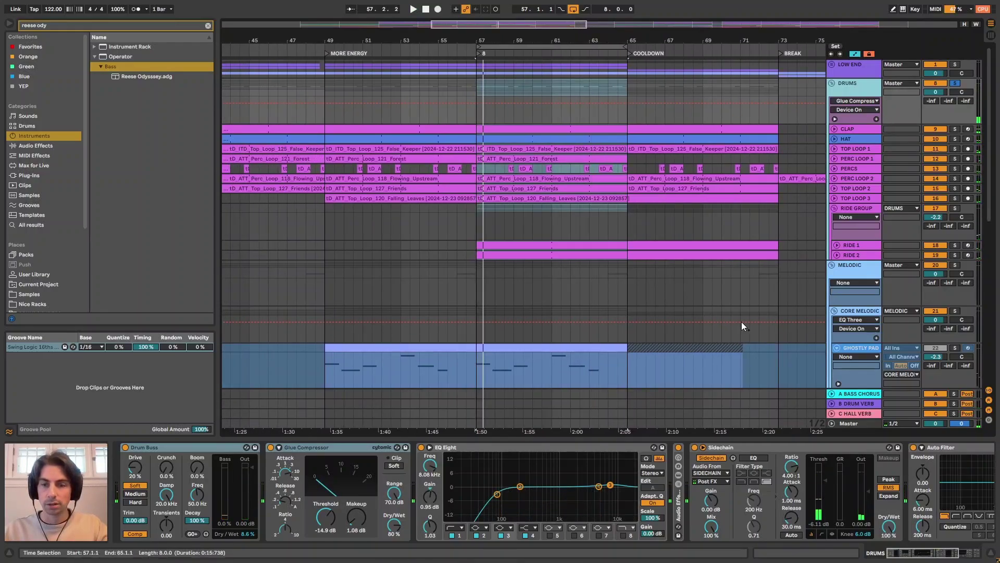
scroll(553, 495, down, 5)
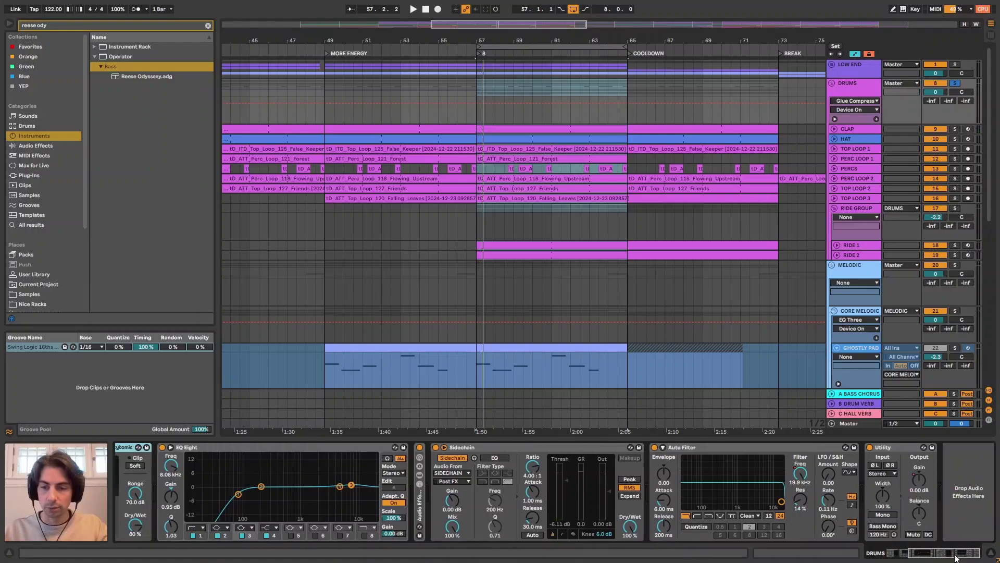
scroll(552, 495, up, 5)
Unfold the CLAP track, solo it, shorten the loop to four bars from bar 57, and play it.
drag(481, 39, 631, 30)
click(855, 130)
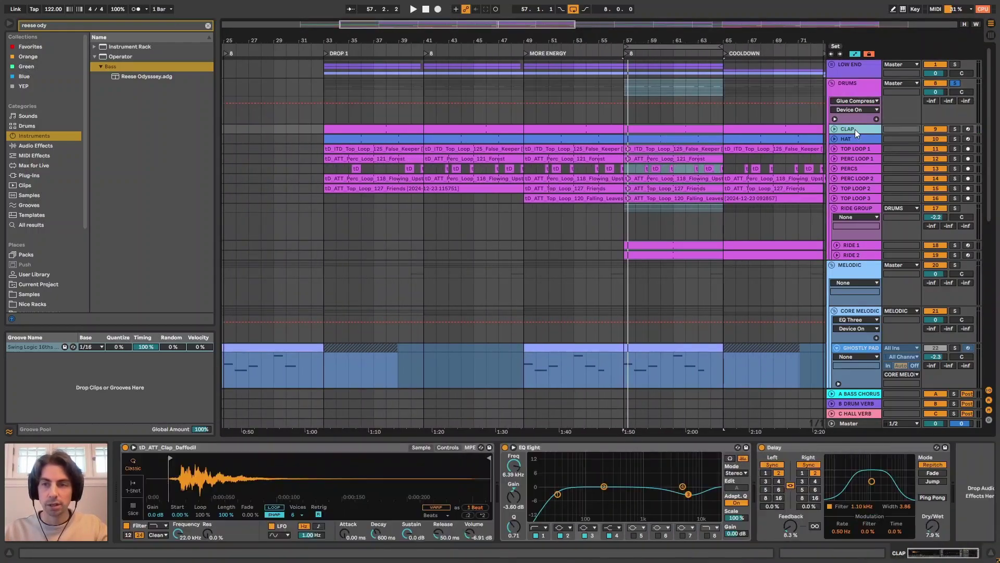
click(833, 127)
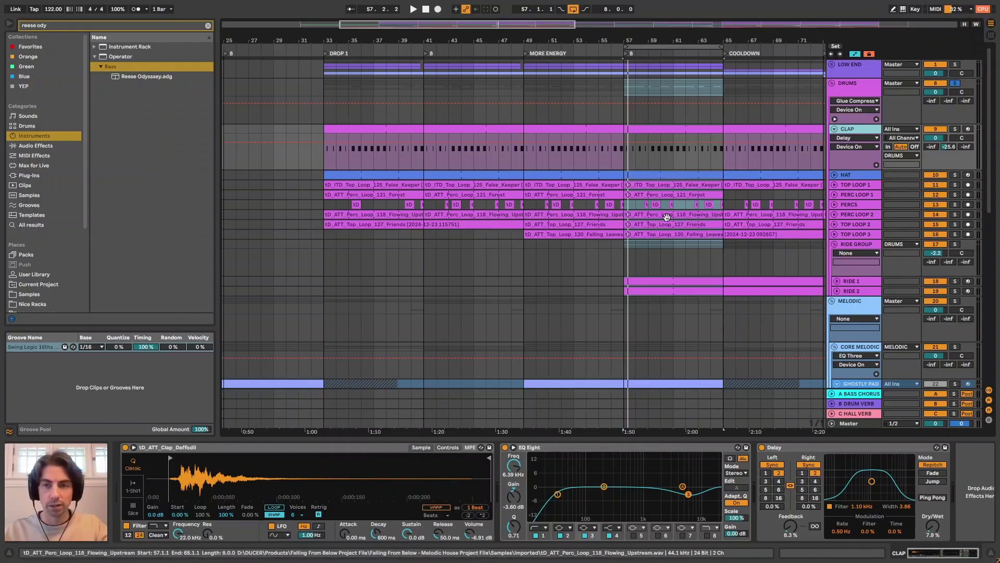
key(space)
drag(659, 38, 687, 56)
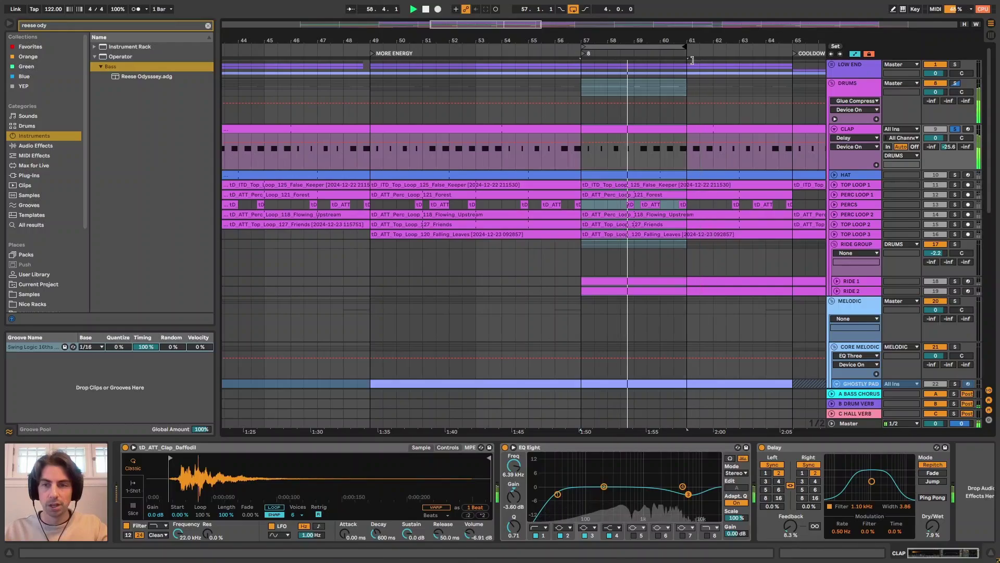
key(space)
Open the CLAP's MIDI clip and try the clap sampler in 1-Shot mode before returning it to Classic.
double_click(633, 161)
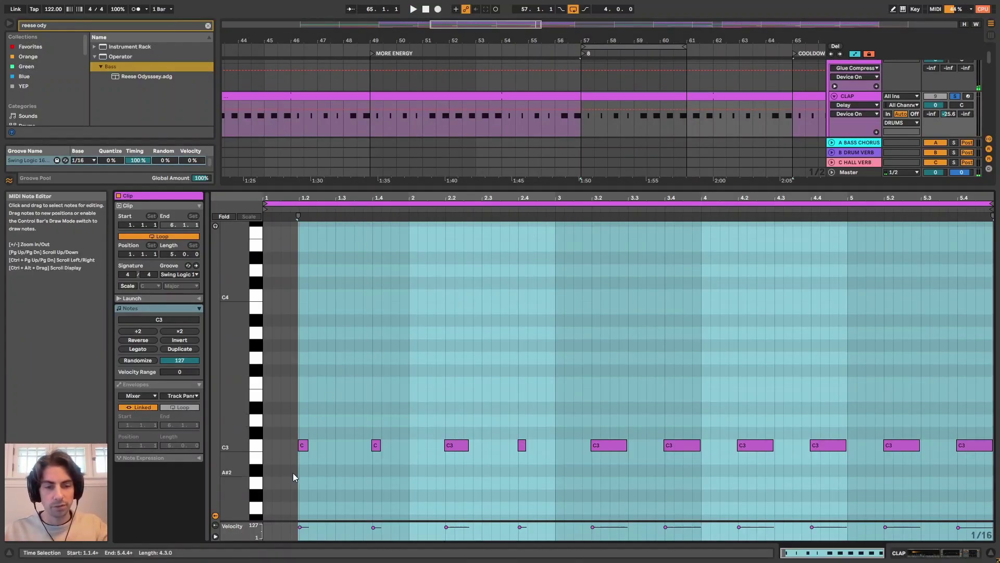
key(shift+Tab)
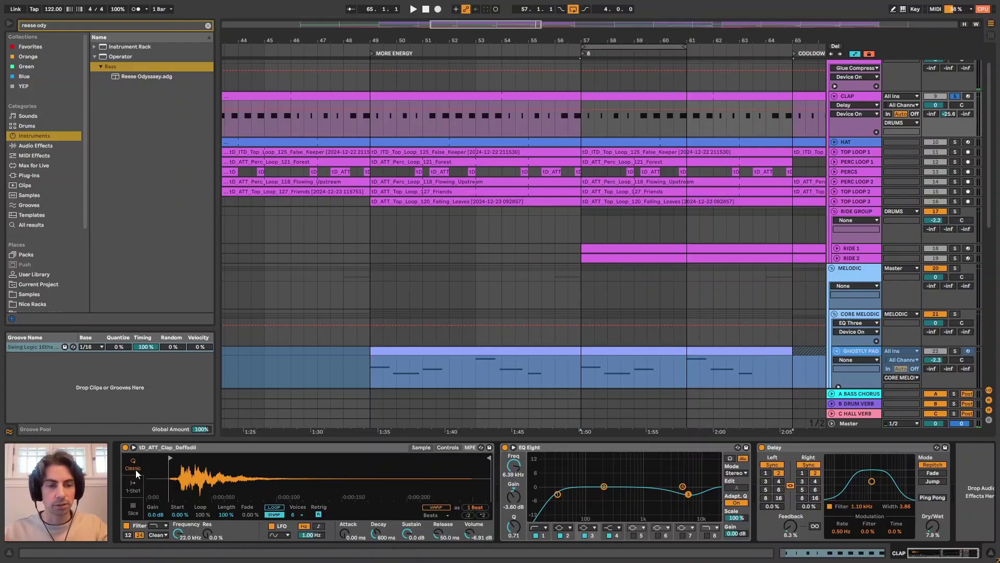
click(138, 482)
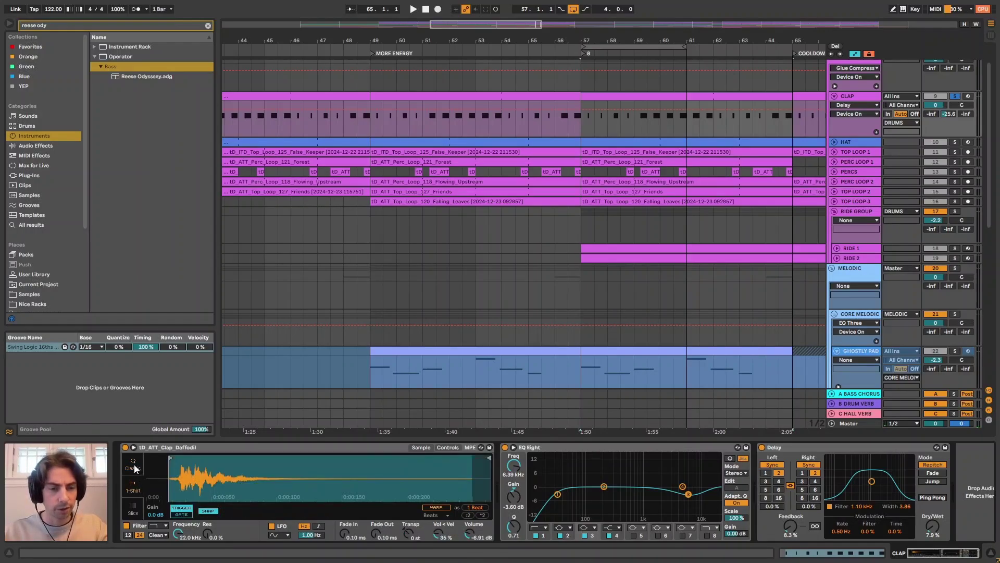
key(shift+Tab)
Try shortening the first C3 note of the CLAP clip, play it, and undo the change.
click(380, 409)
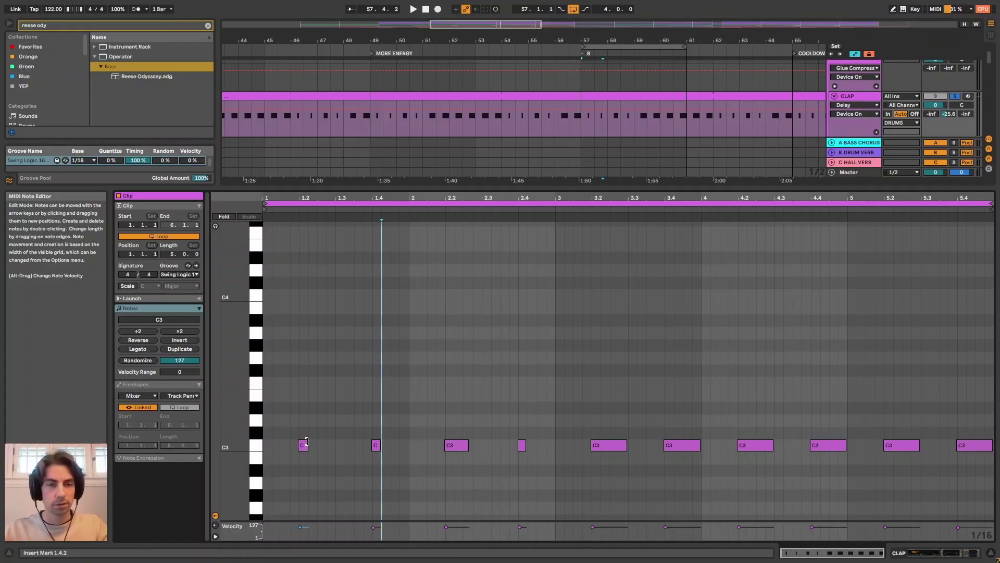
drag(327, 216, 340, 448)
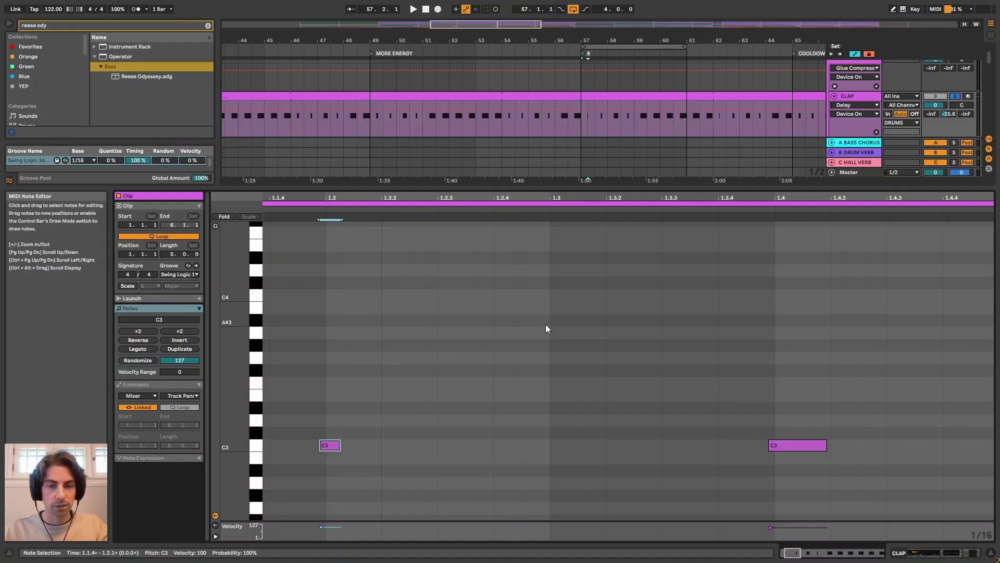
key(space)
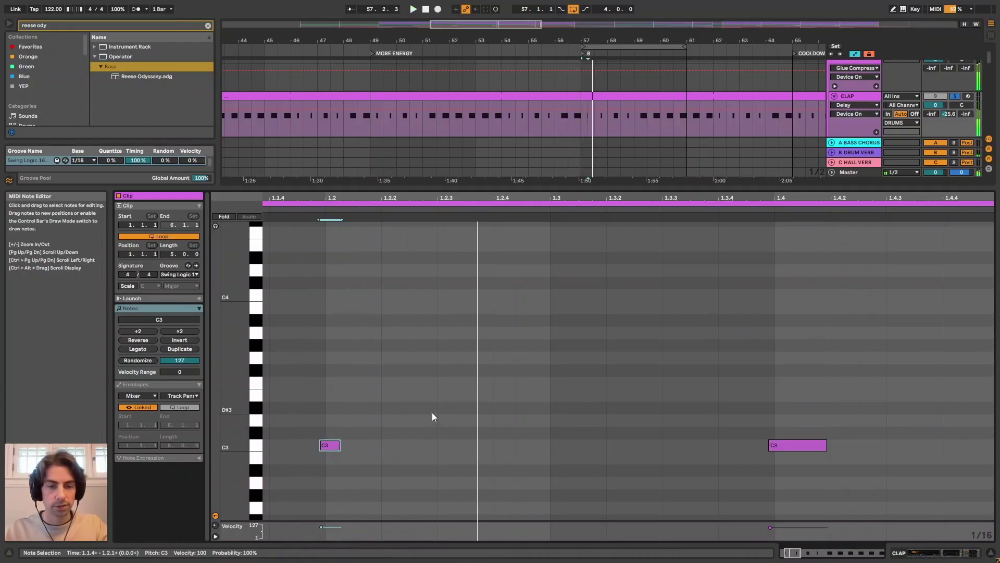
key(ctrl+z)
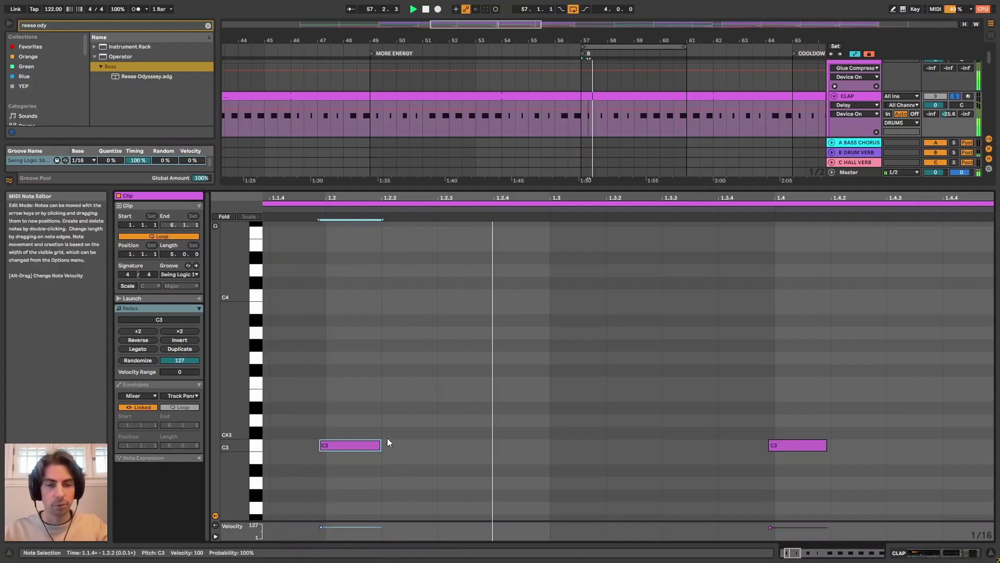
key(shift+Tab)
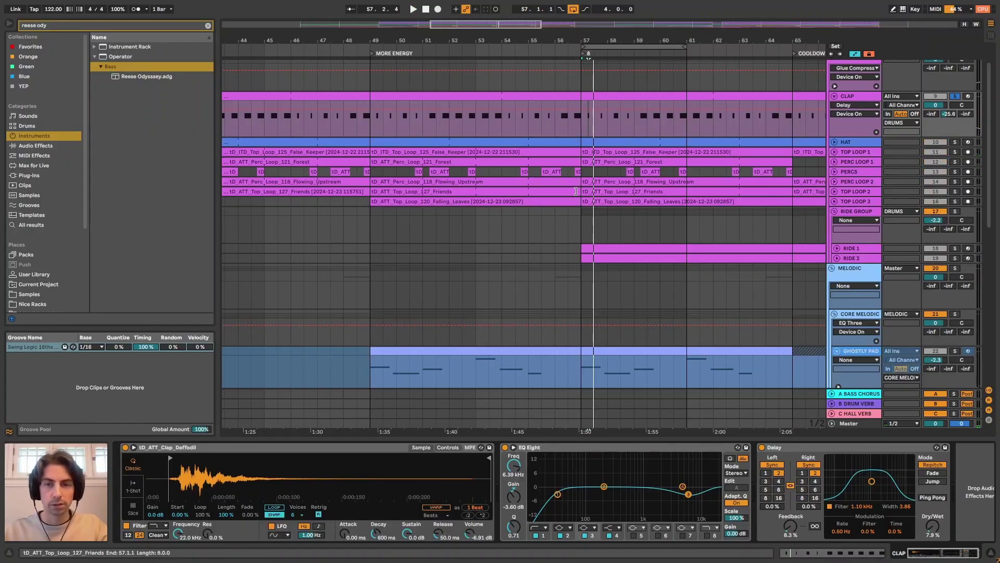
Unfold the HAT track and show the clap and hat patterns close up around bar 57.
scroll(575, 192, right, 5)
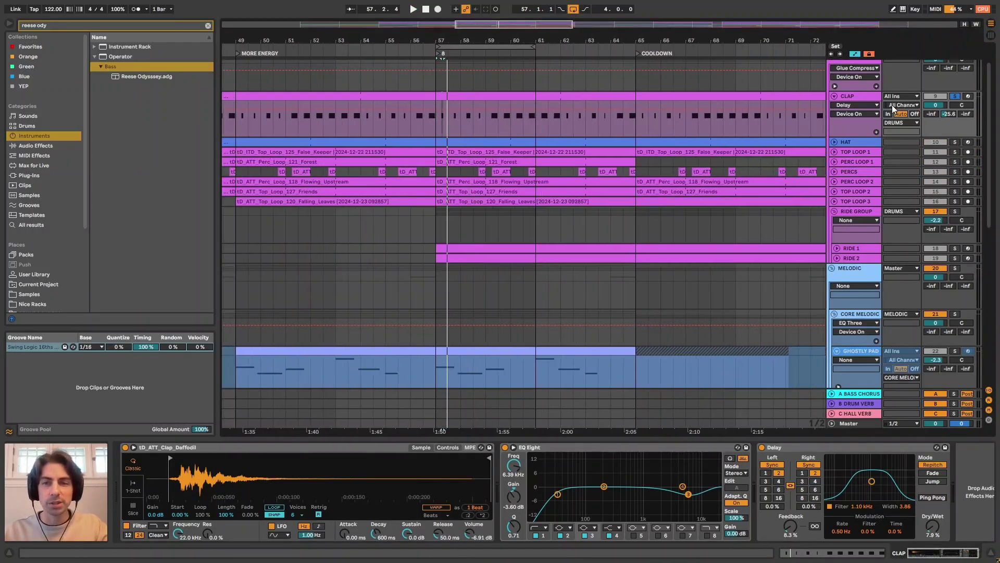
click(835, 141)
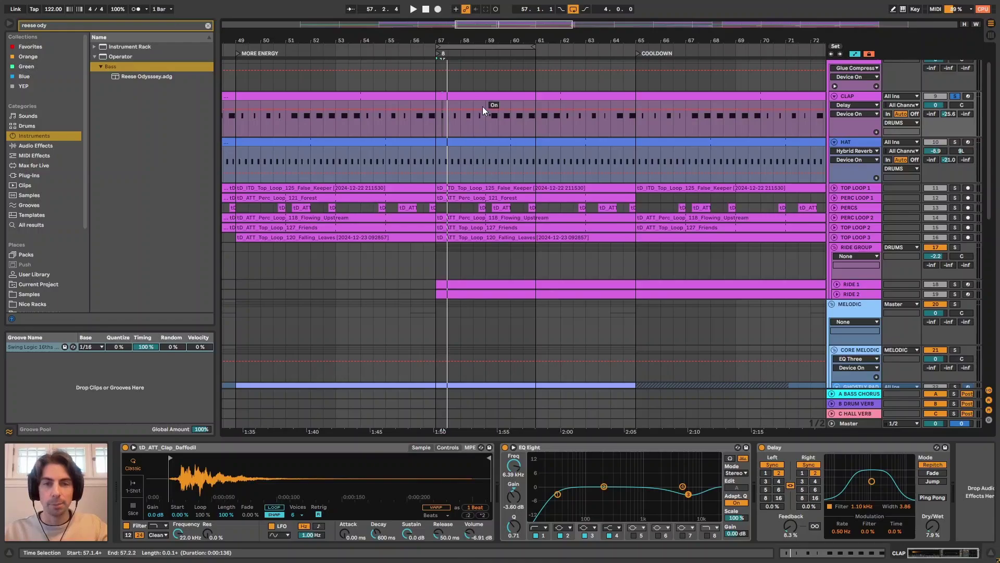
scroll(472, 117, up, 5)
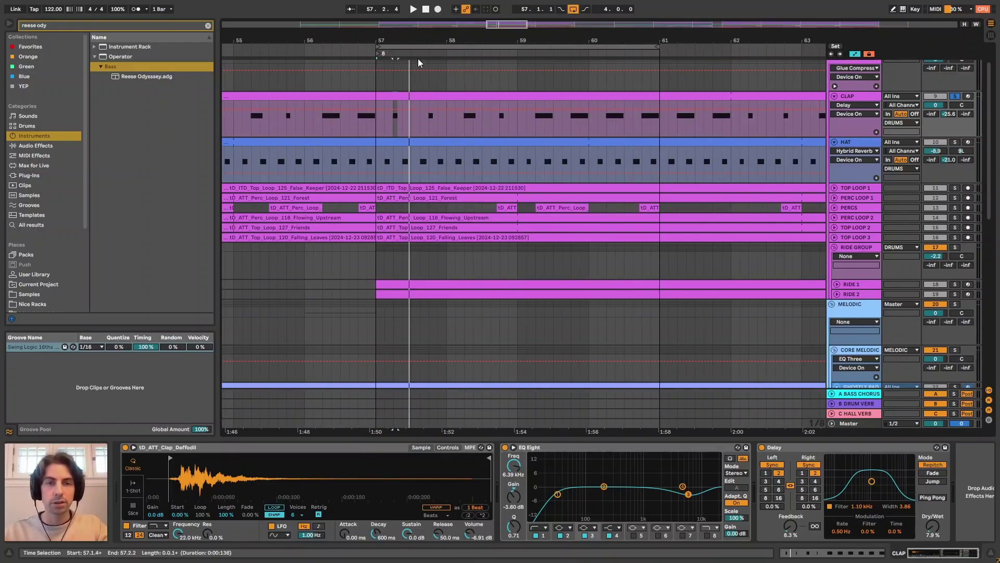
drag(418, 42, 448, 39)
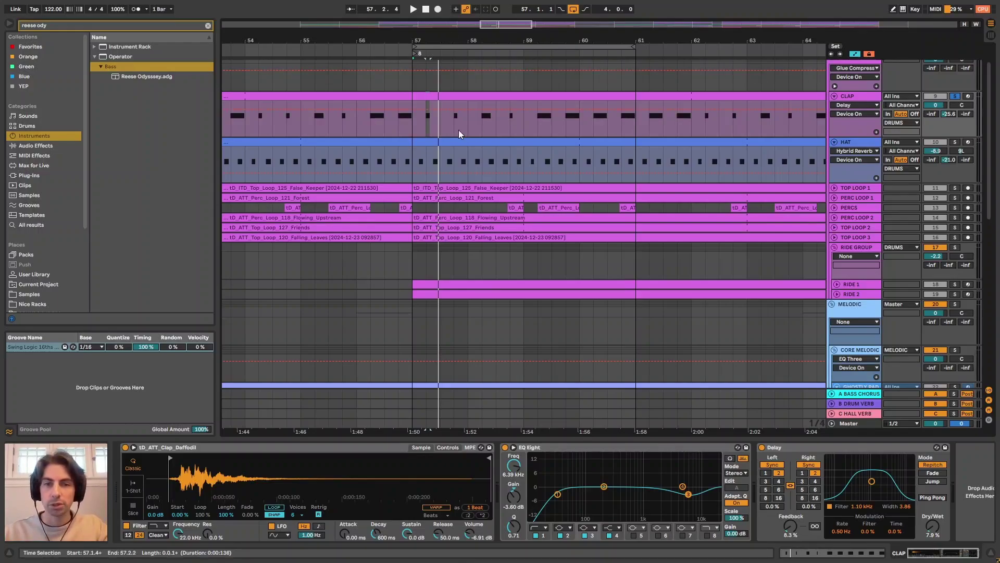
scroll(458, 130, up, 2)
drag(458, 41, 439, 47)
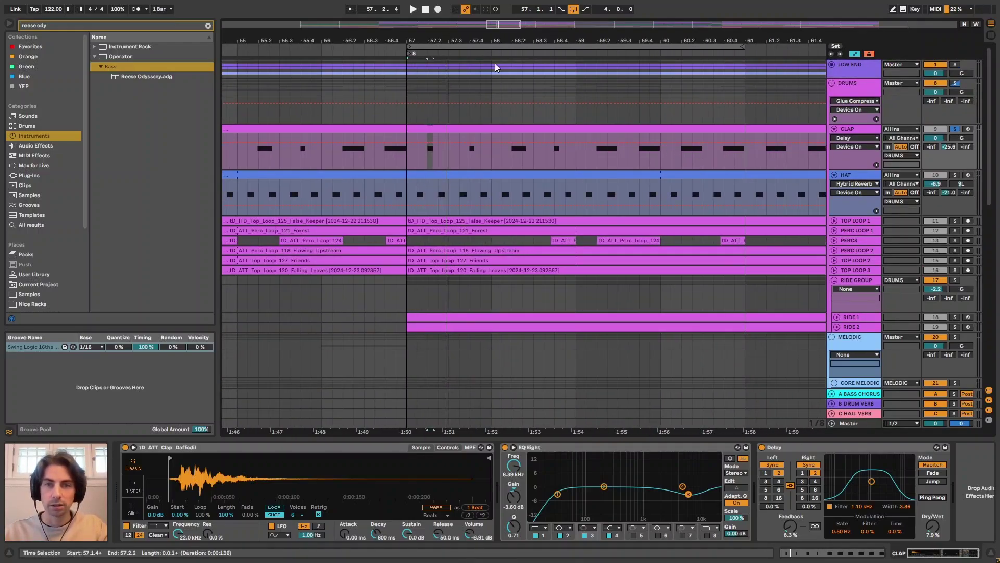
Examine the CLAP track's devices: the sampler's Controls and Sample views, EQ Eight, and Delay.
click(863, 134)
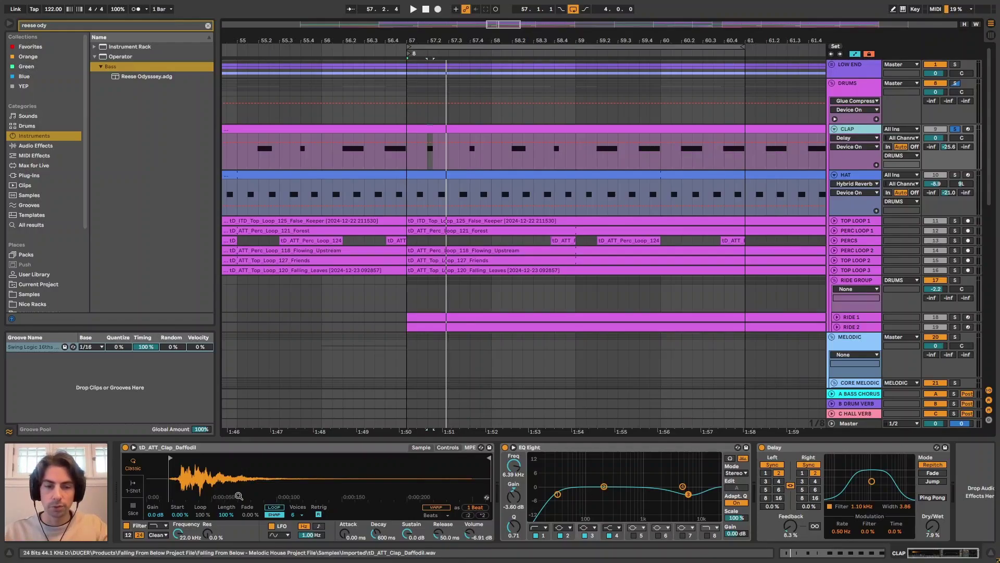
click(448, 448)
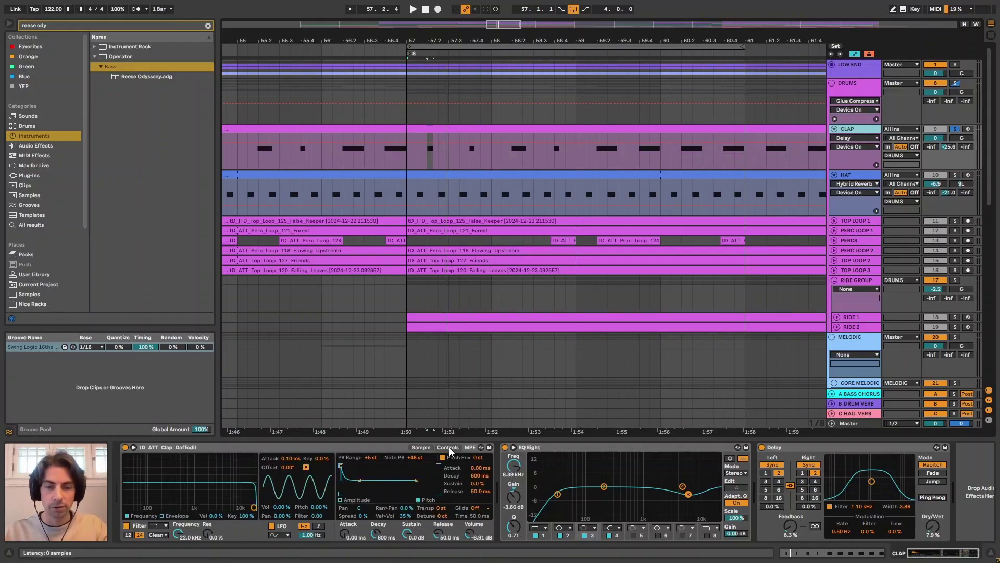
click(422, 448)
click(688, 495)
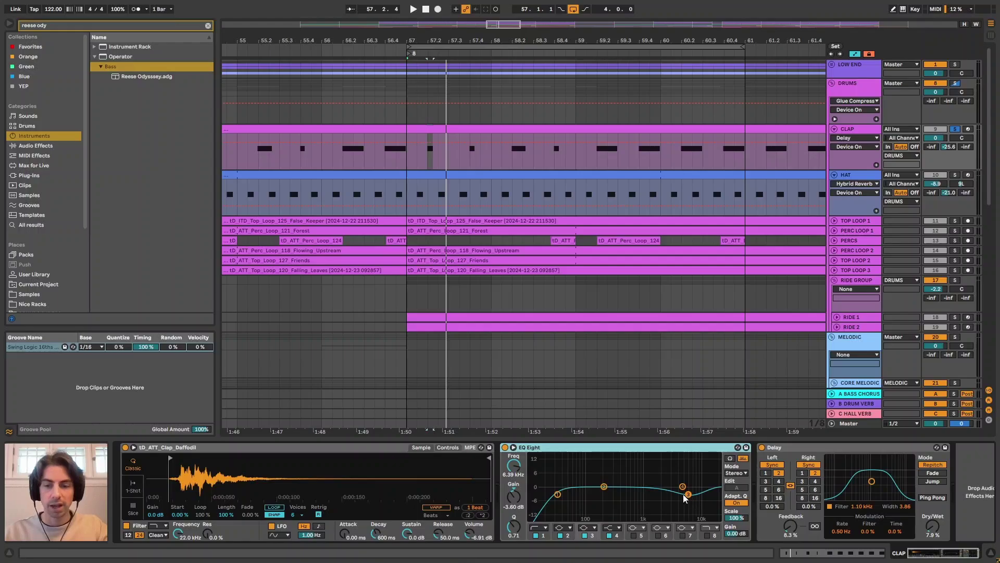
click(786, 453)
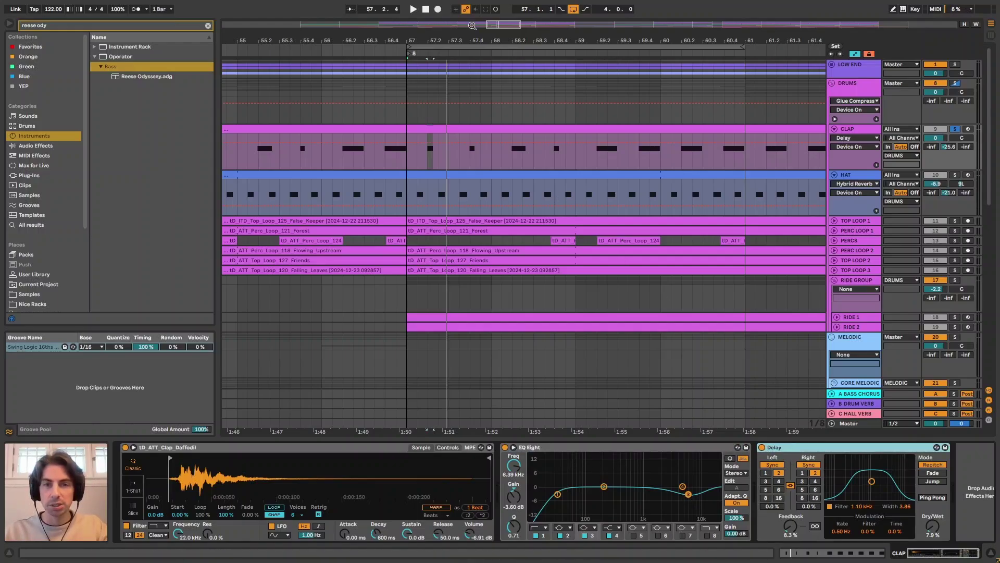
Play the soloed CLAP pattern from the start of bar 57 for about one bar.
drag(499, 25, 499, 39)
click(417, 157)
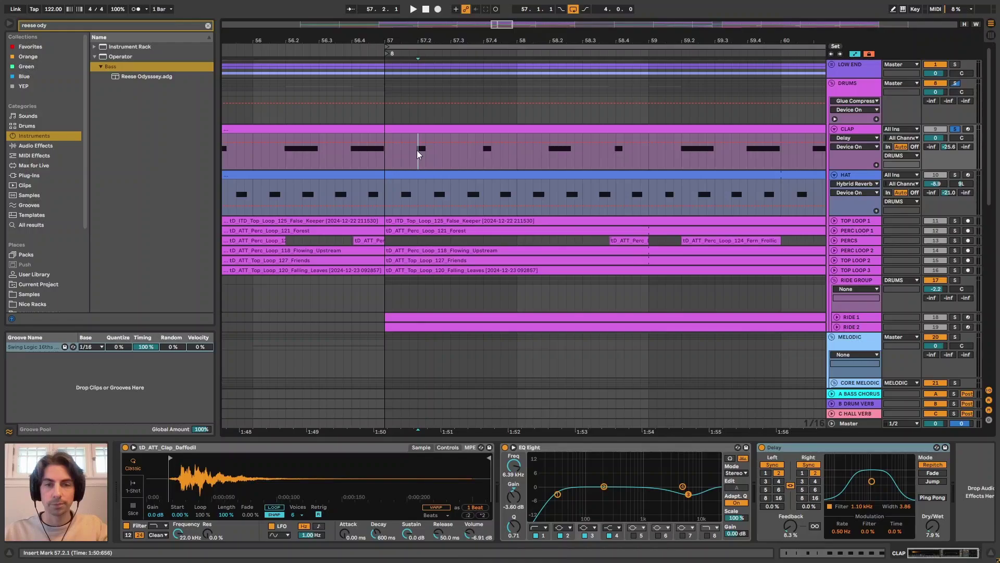
click(382, 160)
key(space)
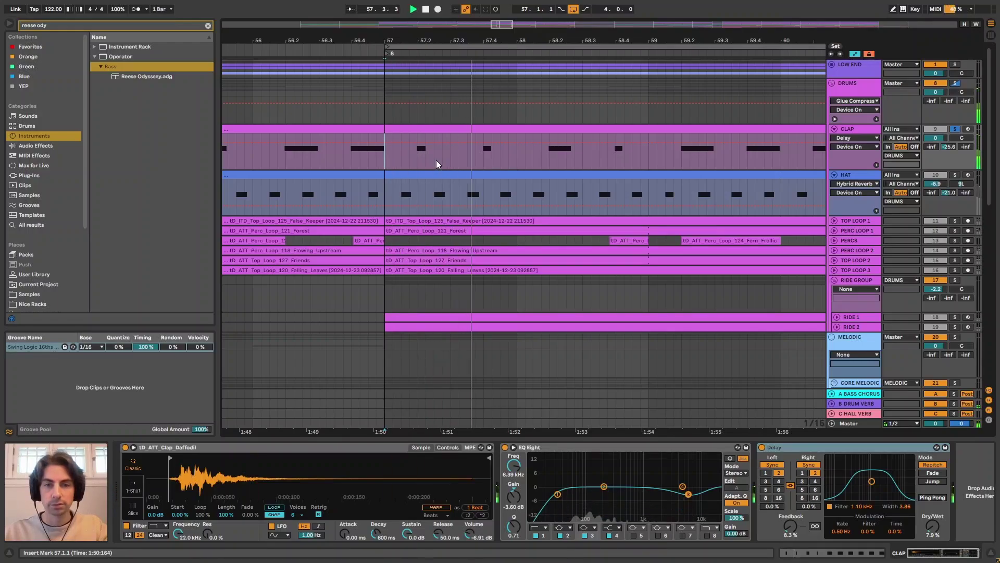
key(space)
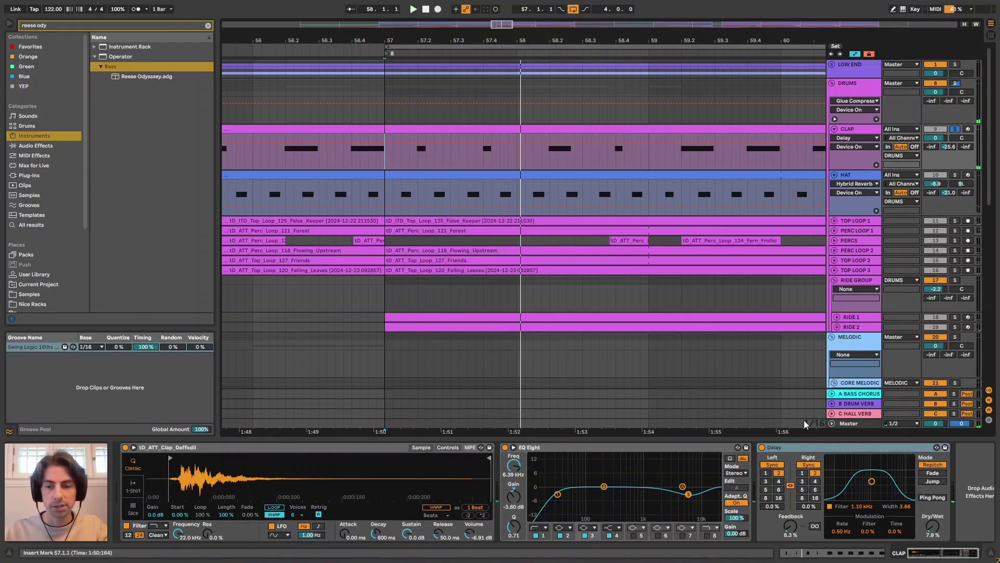
Play the soloed clap from bar 57 with its Delay bypassed, re-enabling the Delay during playback.
click(762, 448)
key(space)
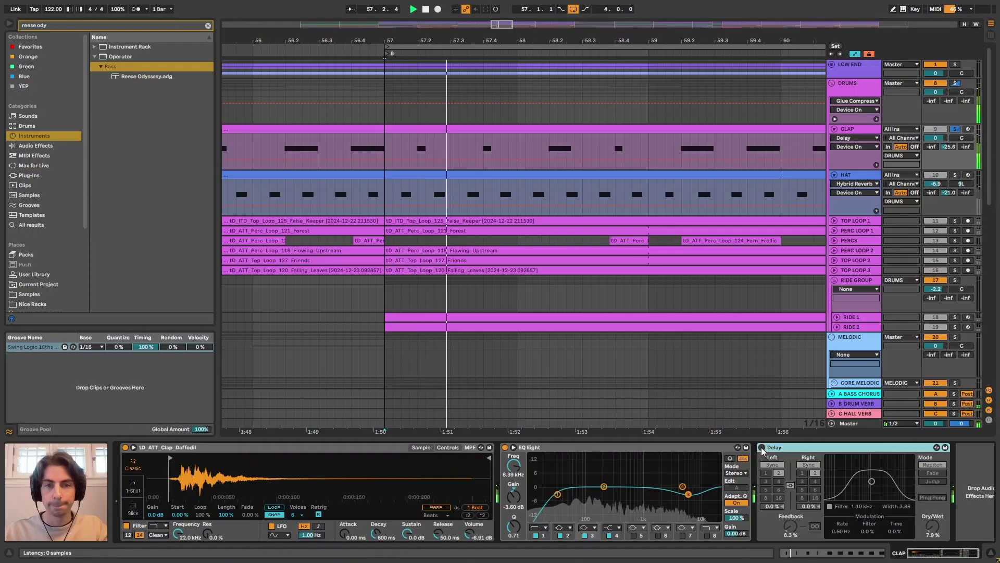
click(762, 448)
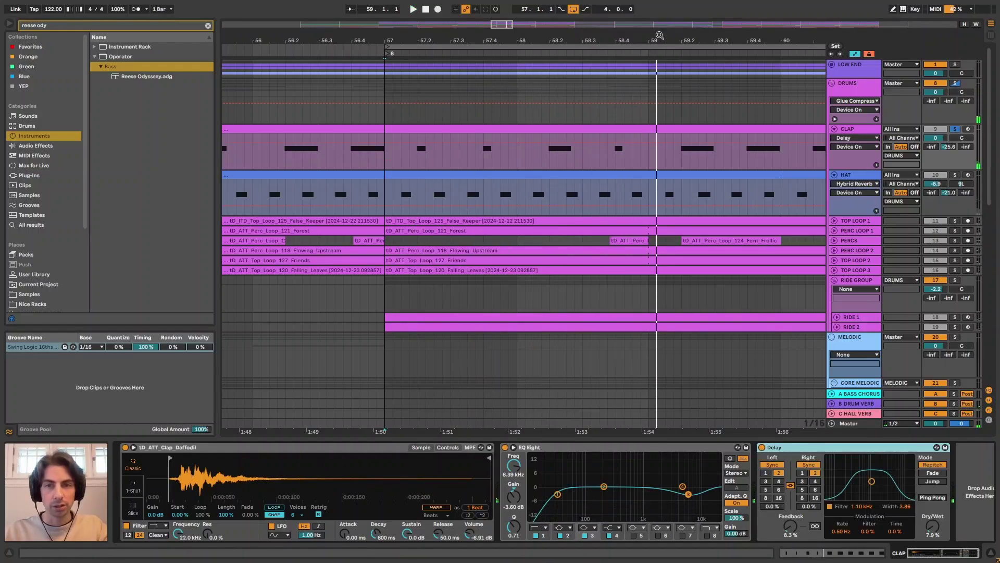
drag(660, 35, 570, 38)
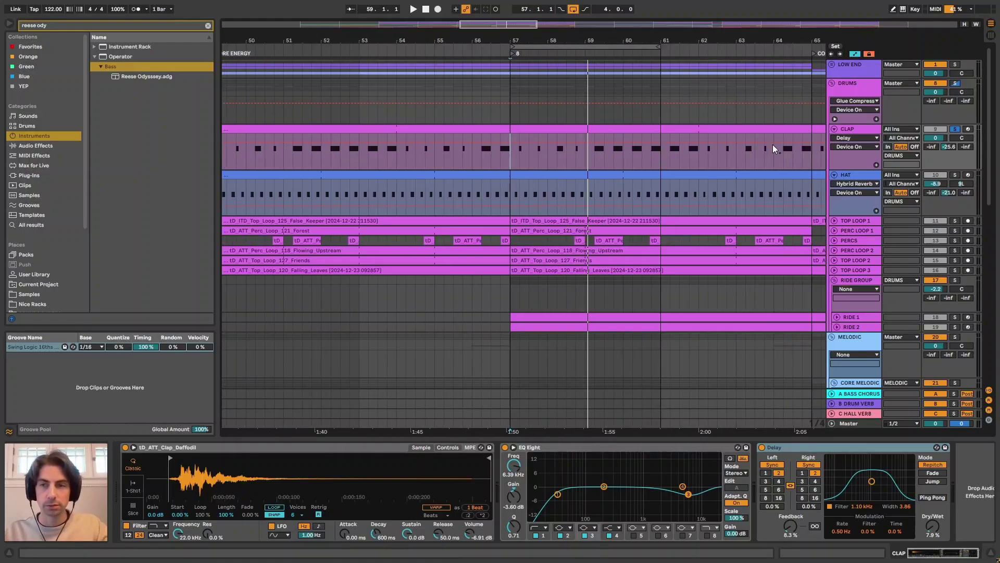
Examine the DRUMS group's device chain and the CLAP track's devices, with the clap no longer soloed.
click(868, 86)
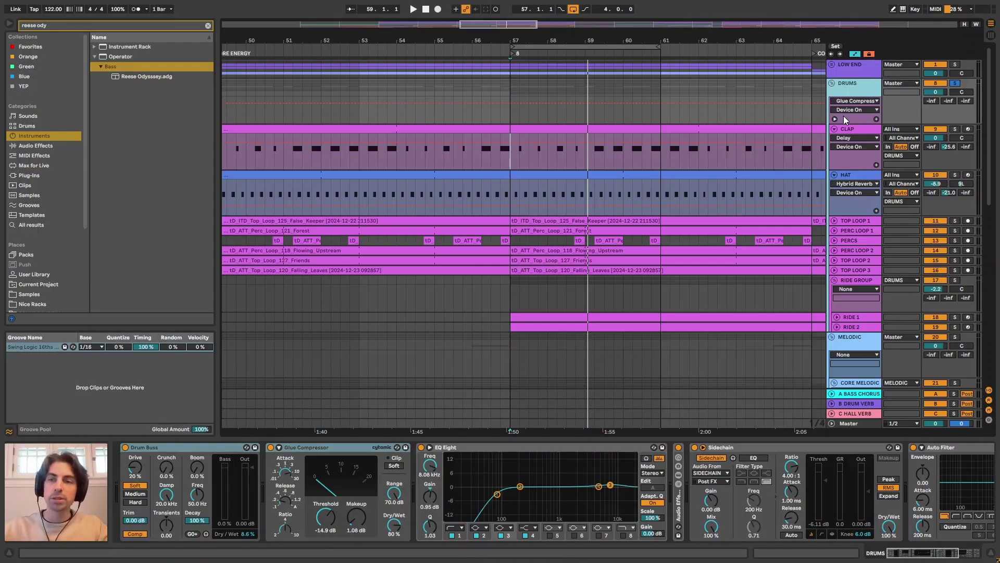
drag(578, 34, 576, 58)
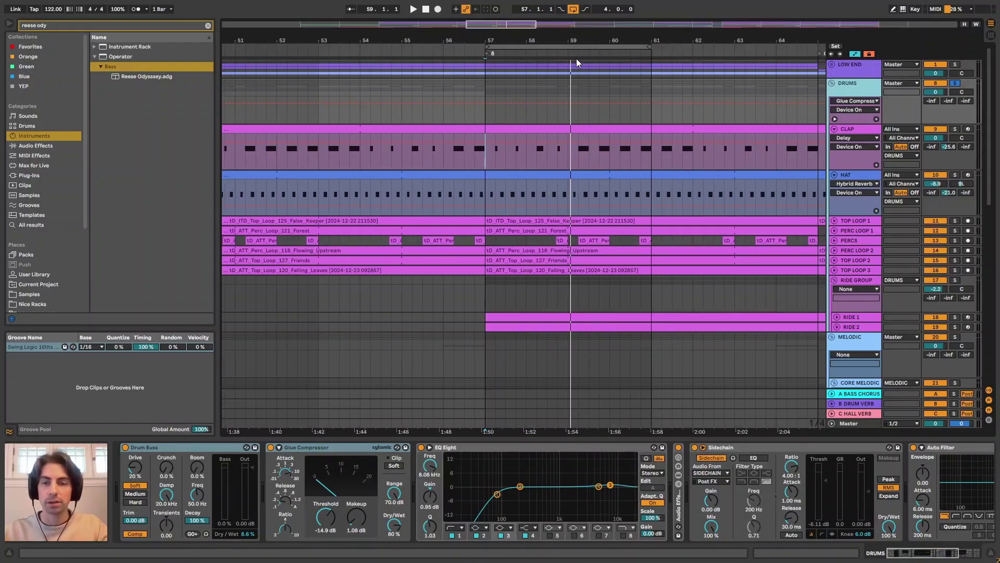
click(868, 131)
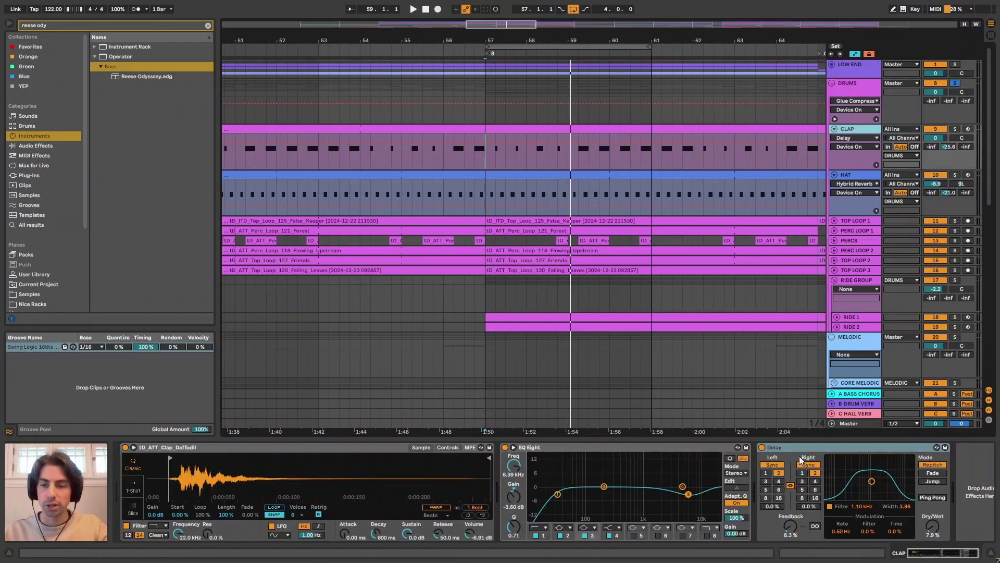
drag(940, 558, 954, 557)
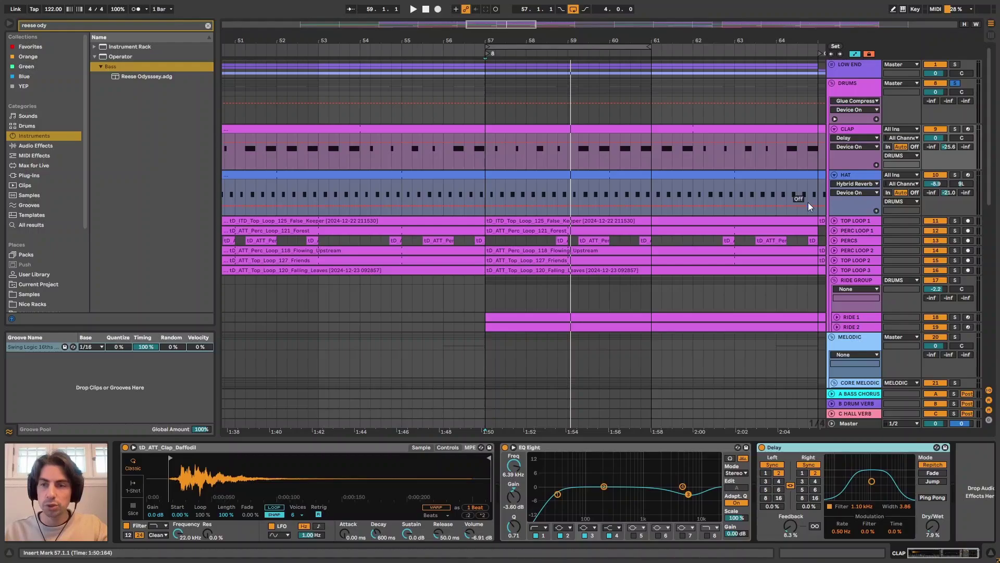
click(871, 131)
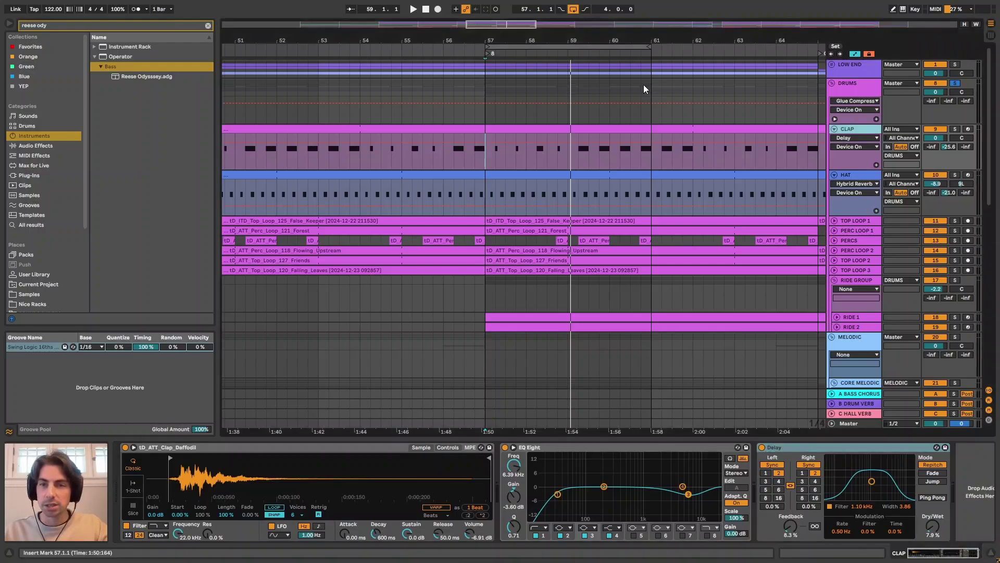
Solo the HAT track, select its clip starting at bar 57, and play it to show its devices.
click(861, 174)
click(517, 172)
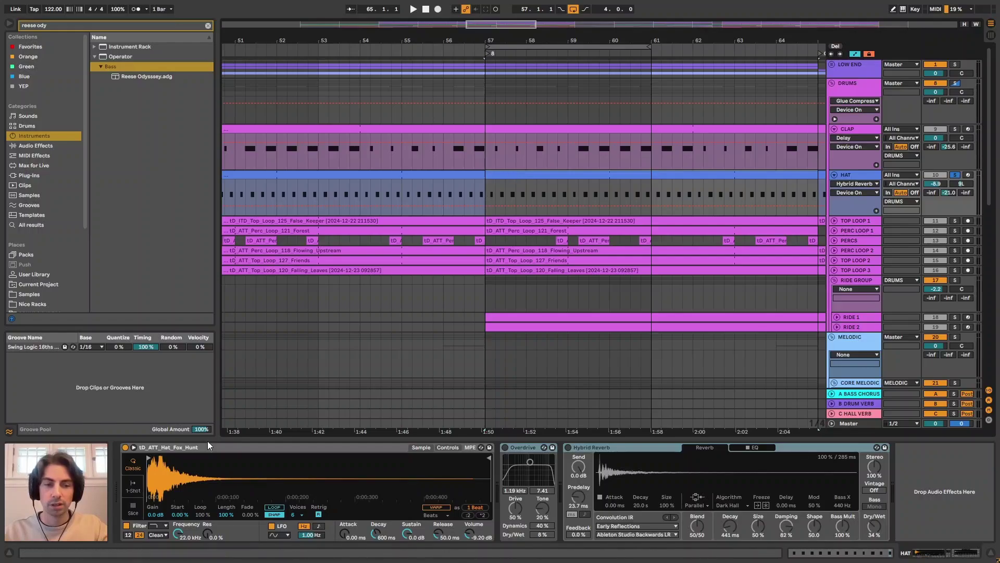
key(space)
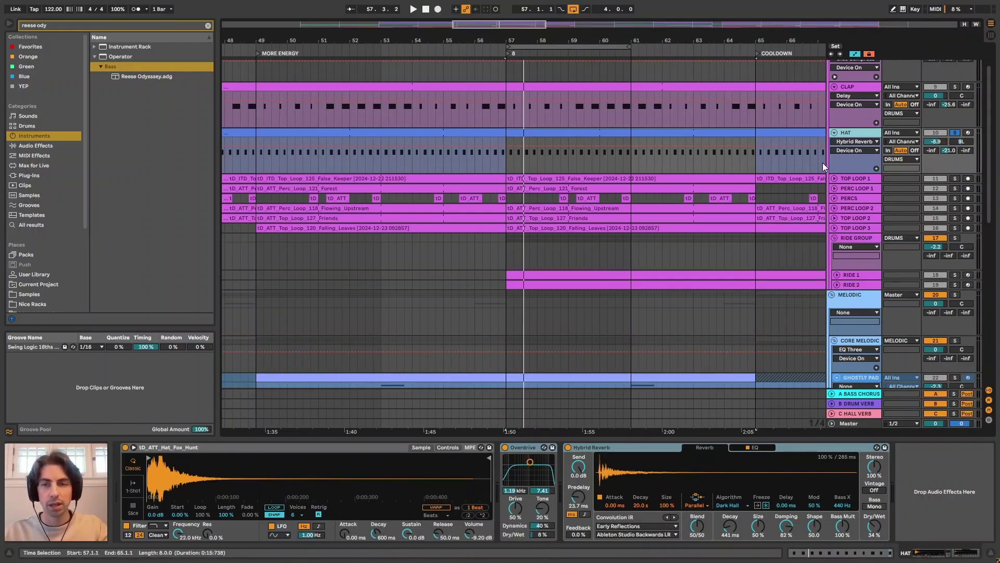
Unfold the TOP LOOP 1 track and show the clap and hat patterns around bar 57.
click(834, 179)
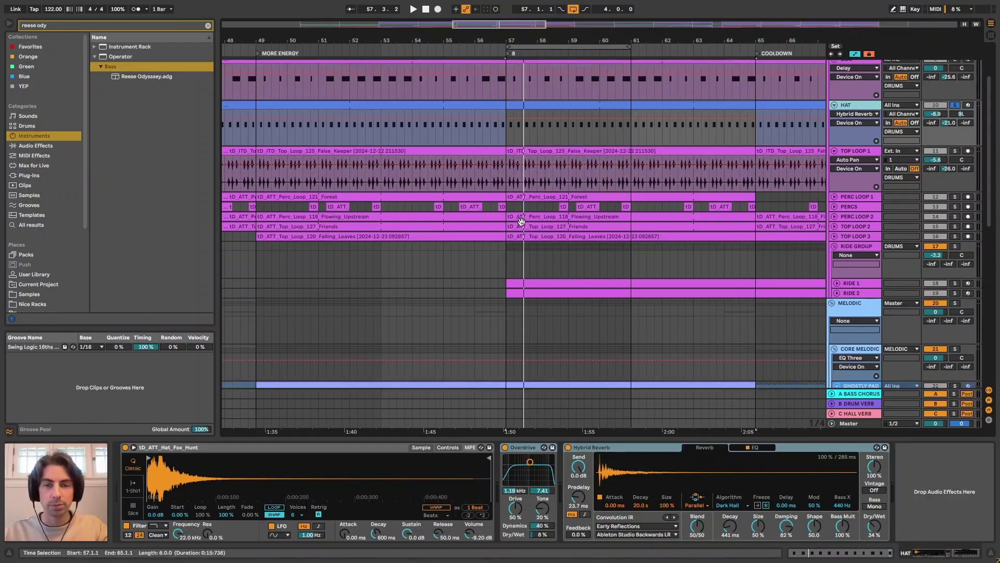
scroll(866, 180, up, 1)
scroll(526, 206, up, 1)
scroll(537, 217, up, 1)
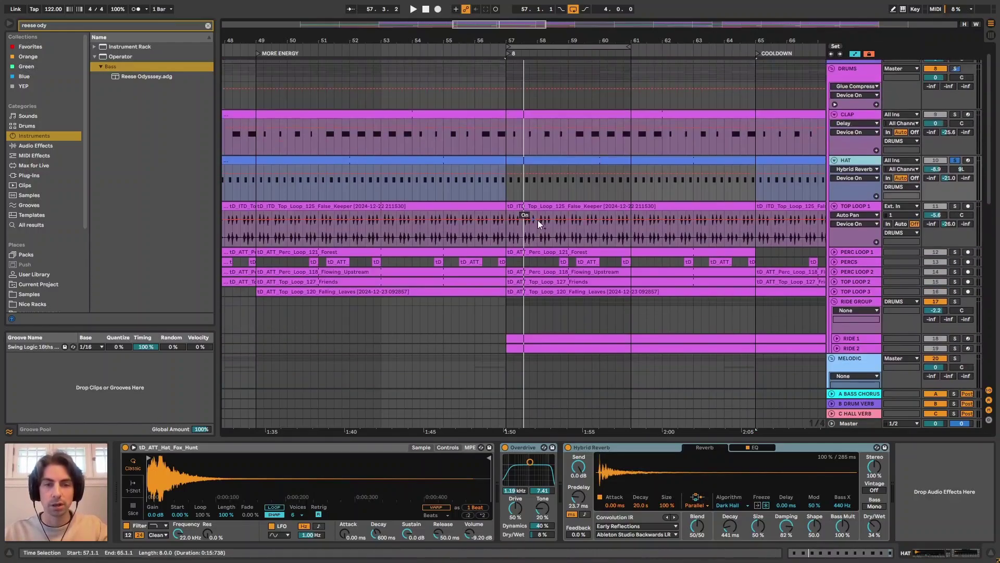
drag(523, 33, 524, 78)
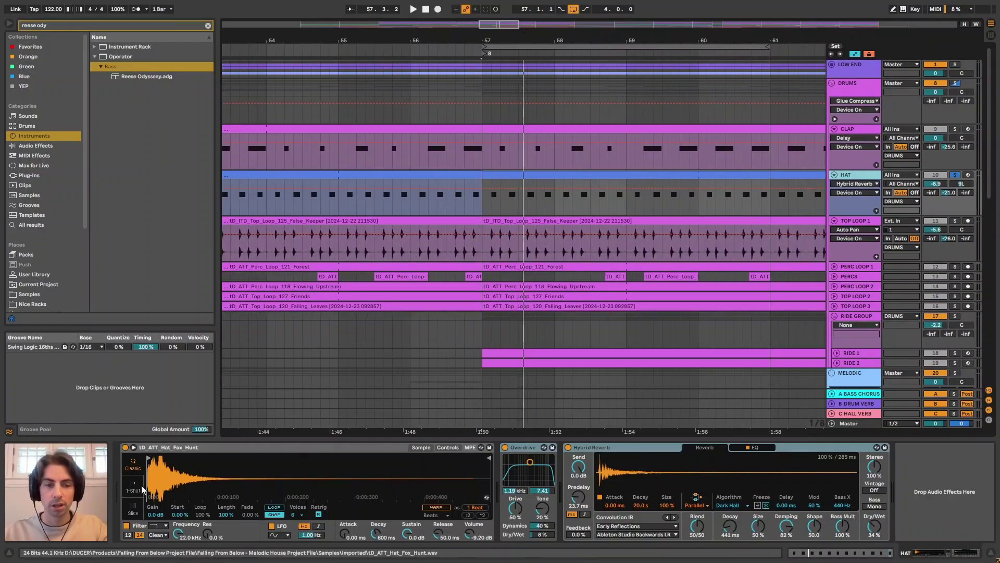
drag(506, 37, 492, 57)
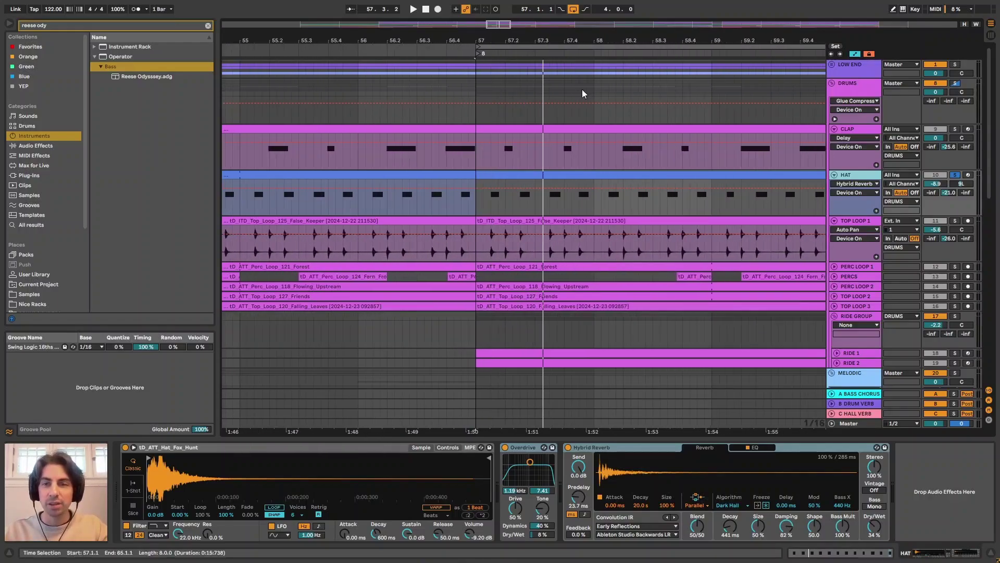
key(minus)
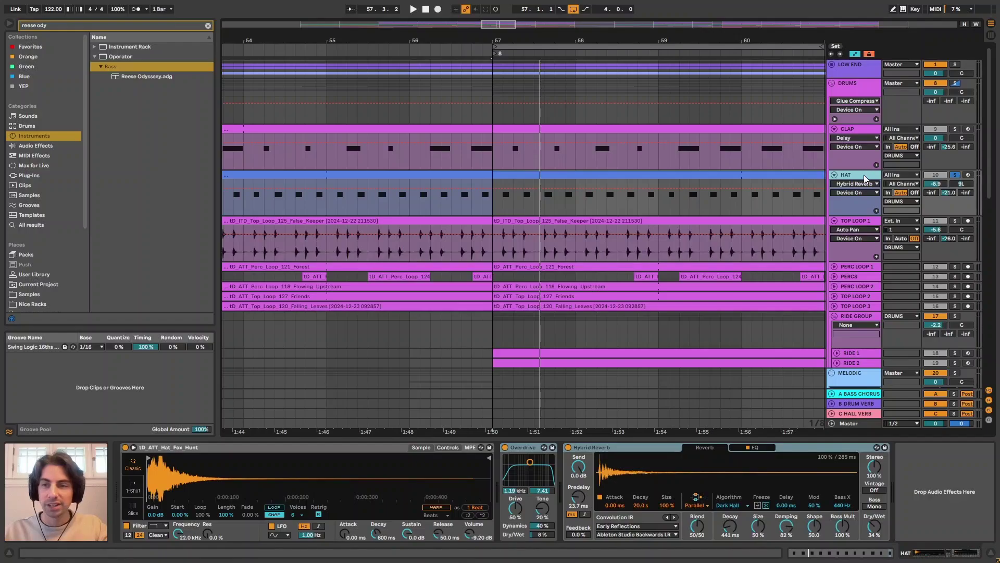
drag(603, 45, 567, 51)
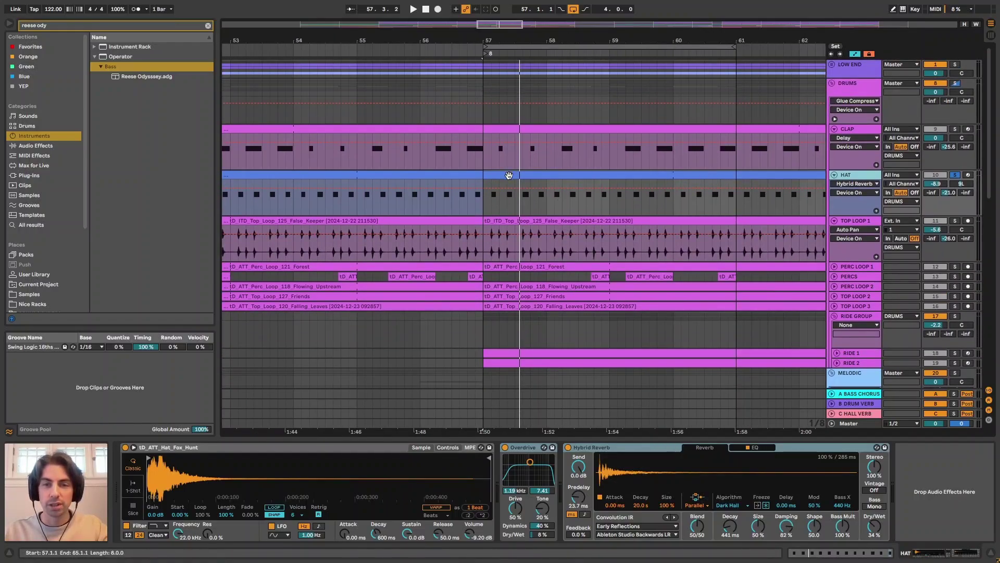
Play the soloed hat from bar 57, comparing it with Overdrive and Hybrid Reverb enabled and bypassed.
key(space)
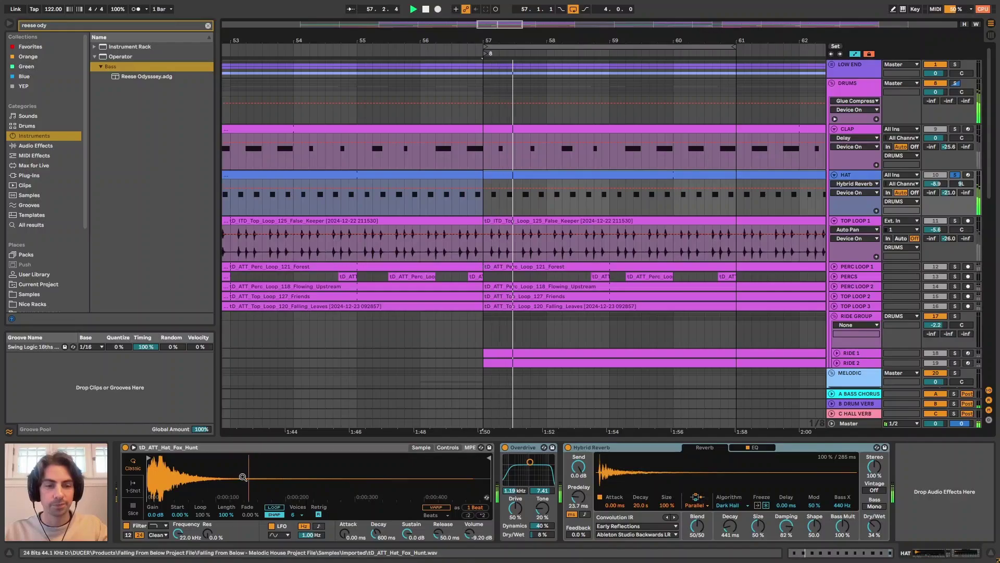
key(space)
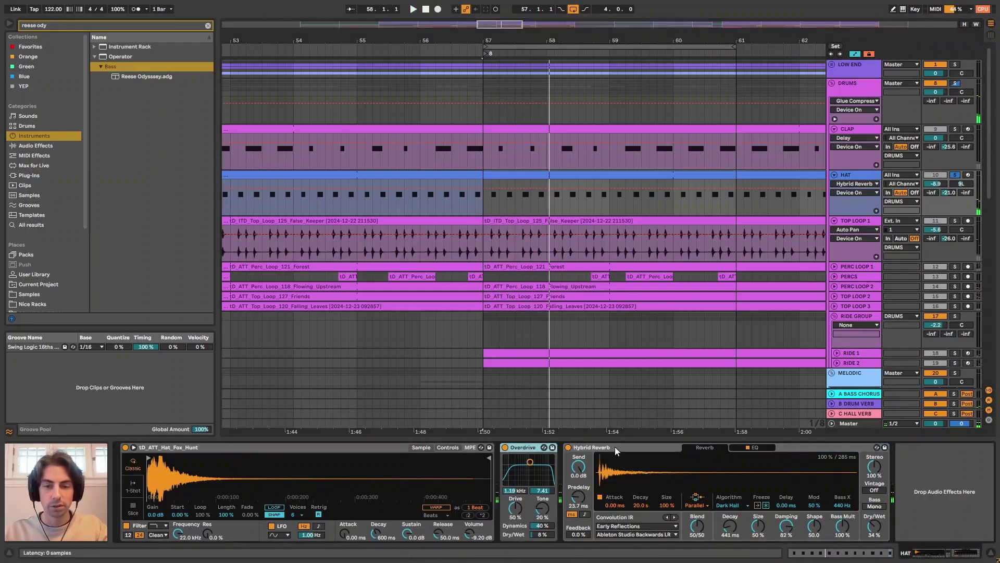
click(568, 495)
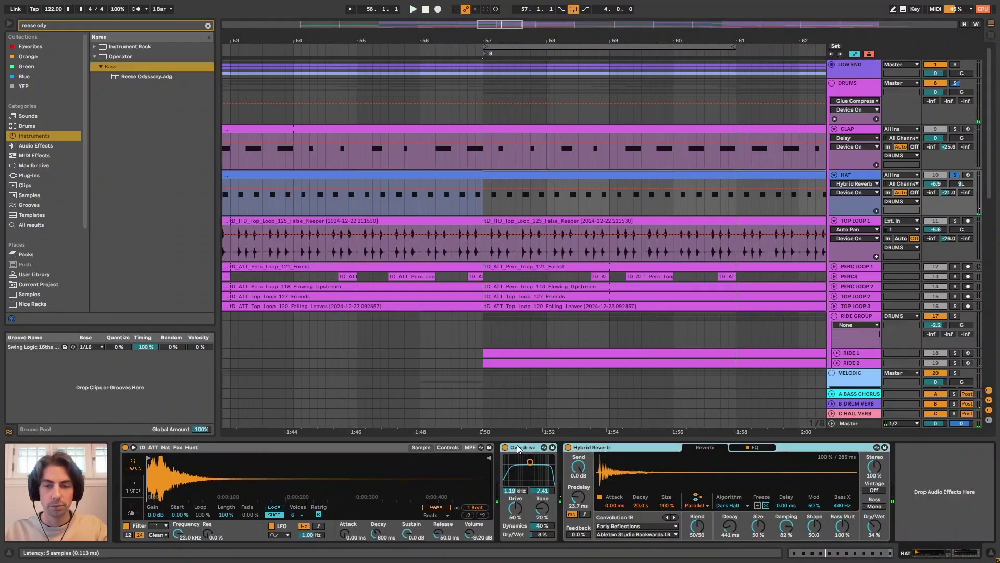
click(568, 447)
key(space)
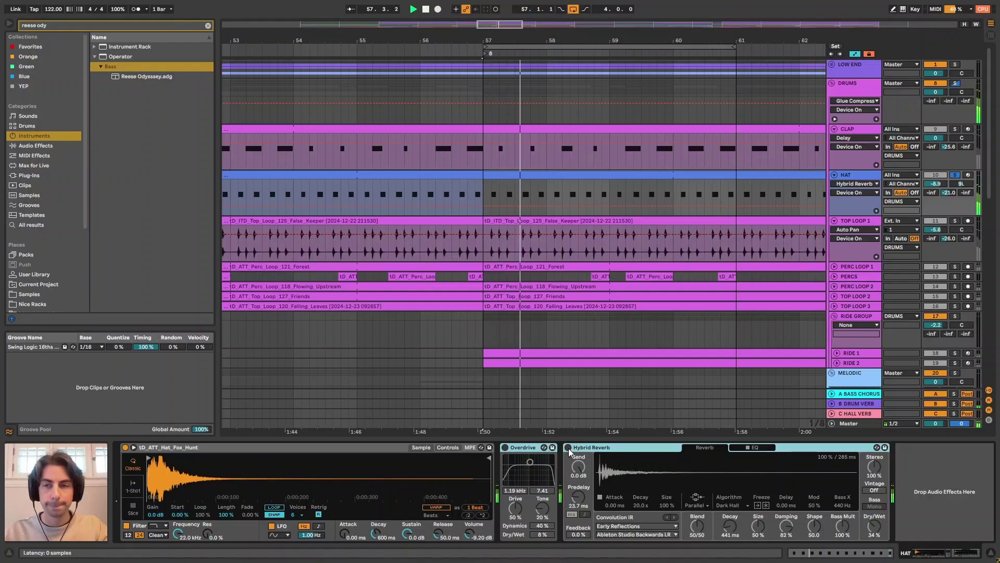
click(568, 448)
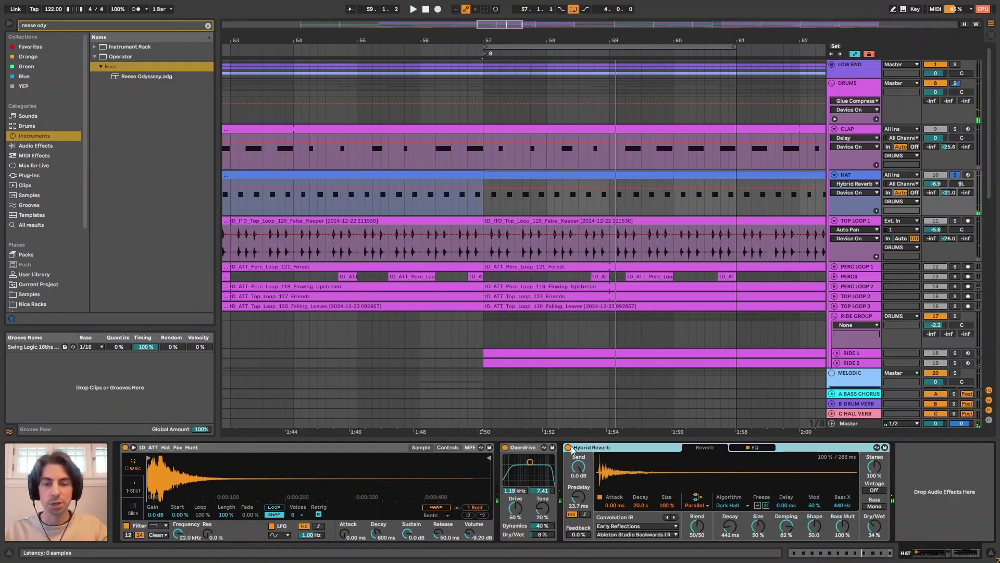
Bypass the hat's Hybrid Reverb and compare the hat with Overdrive off and on during repeated playback from bar 57.
click(568, 447)
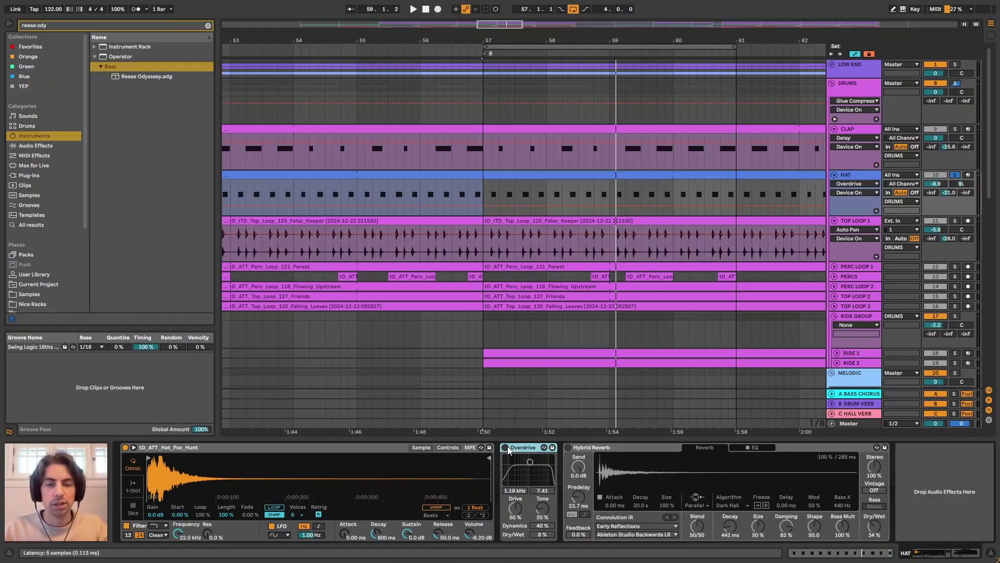
key(space)
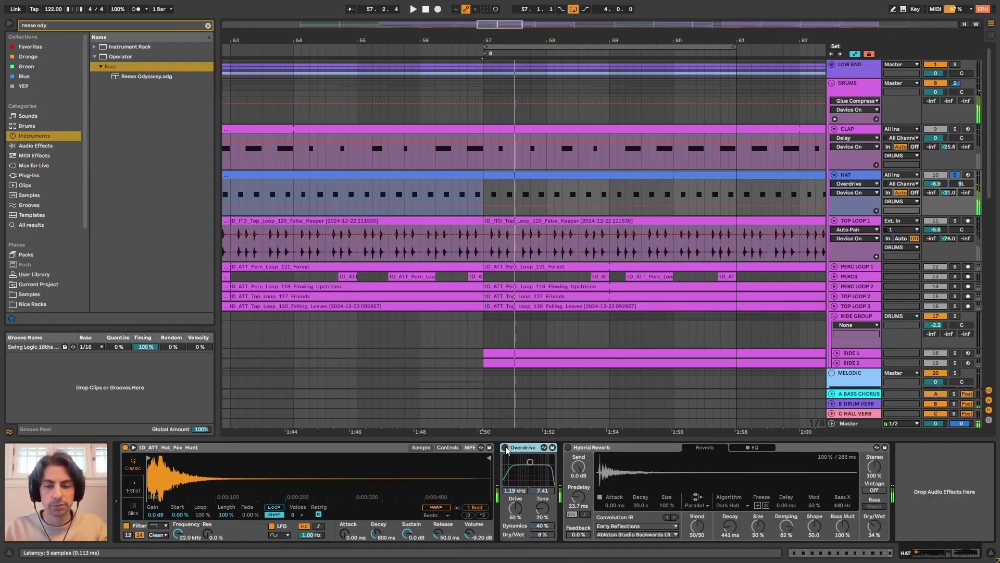
key(space)
key(space)
key(space)
key(space)
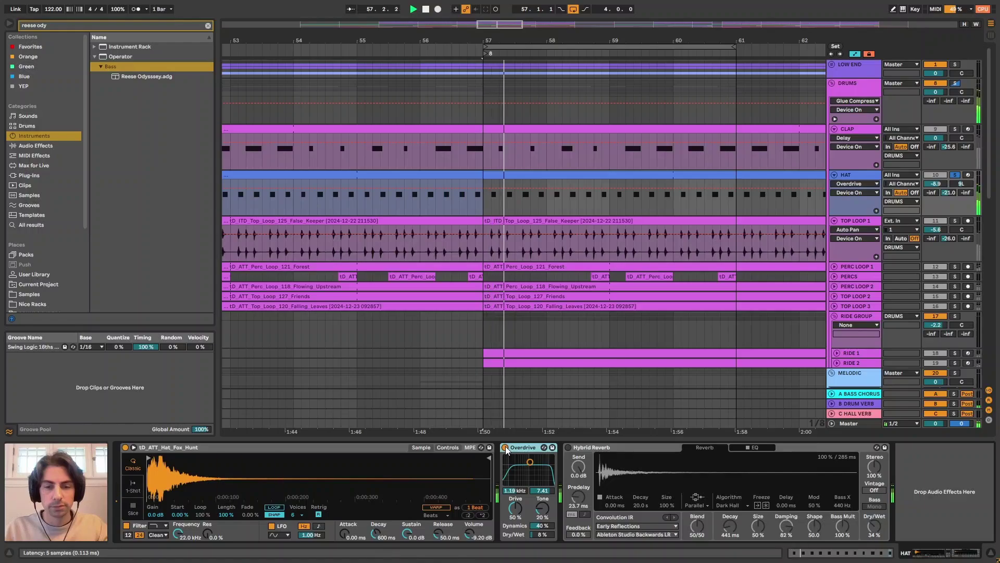
key(space)
key(space)
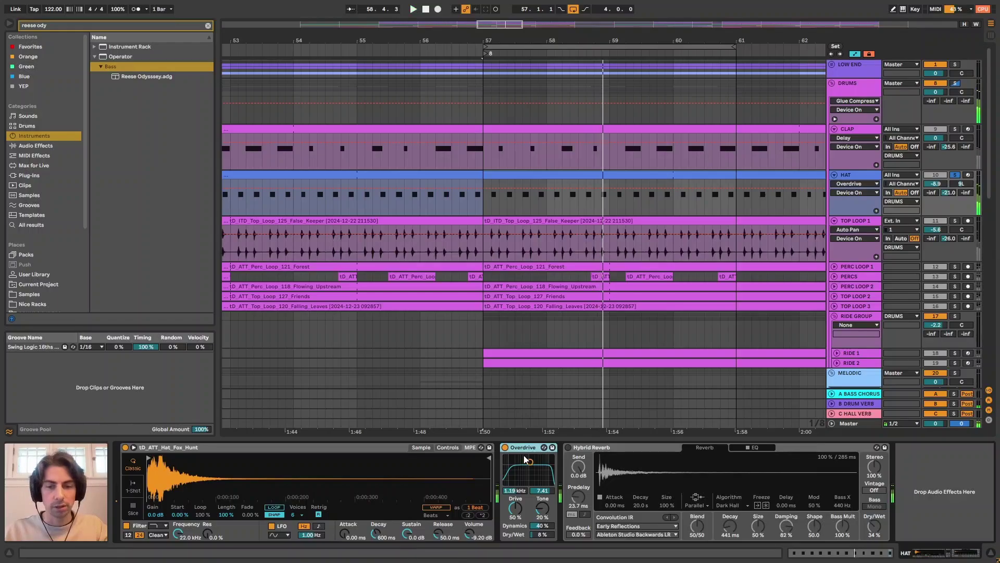
Re-enable the hat's Hybrid Reverb, then play from bar 57 and compare the hat with the reverb off and on.
click(610, 447)
click(568, 447)
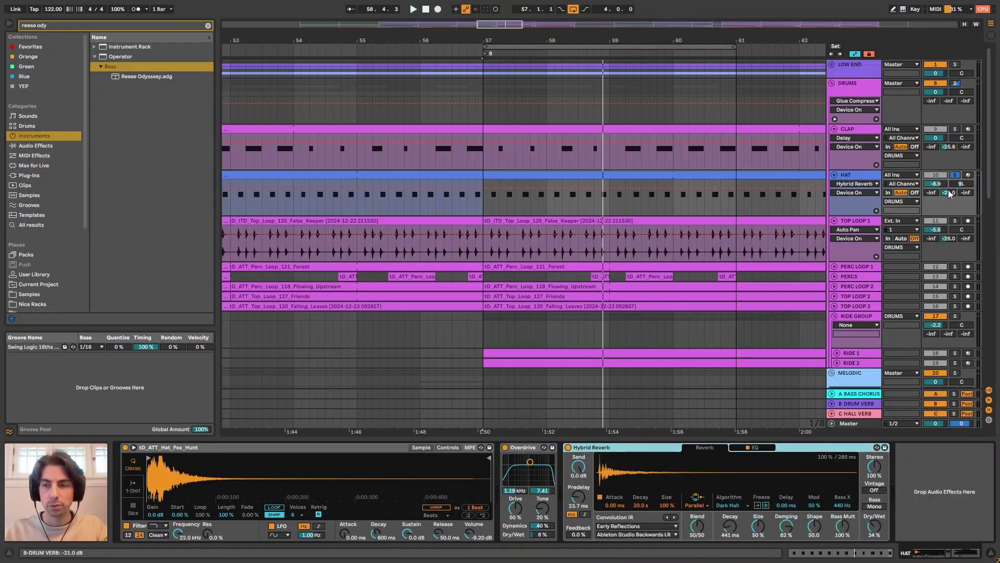
scroll(588, 264, down, 3)
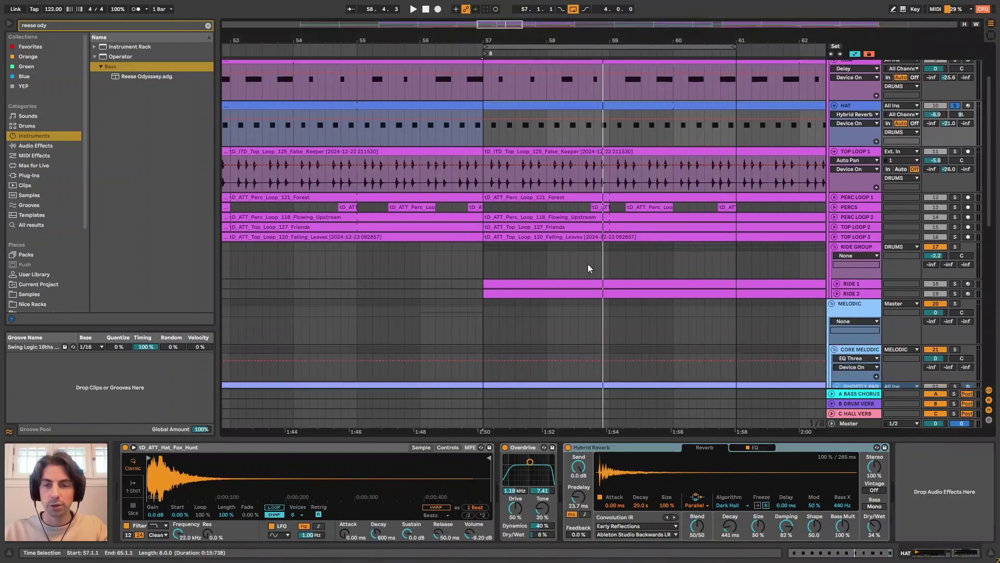
scroll(588, 264, up, 2)
key(space)
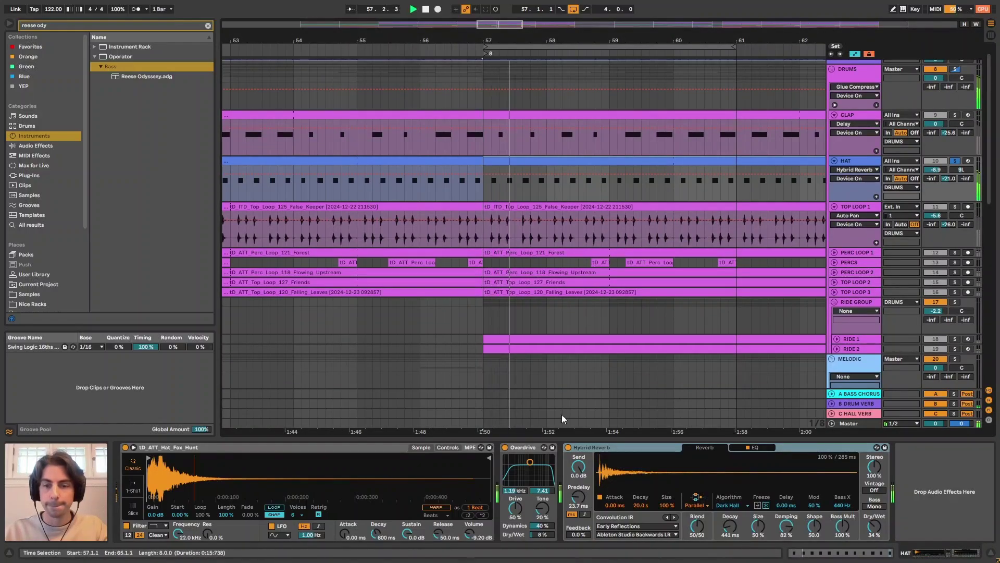
click(568, 448)
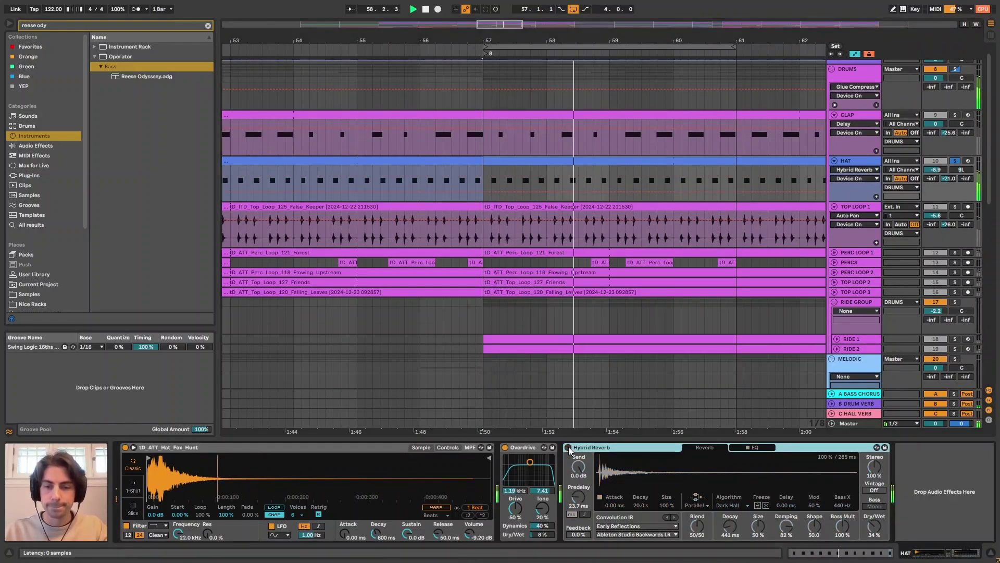
click(569, 448)
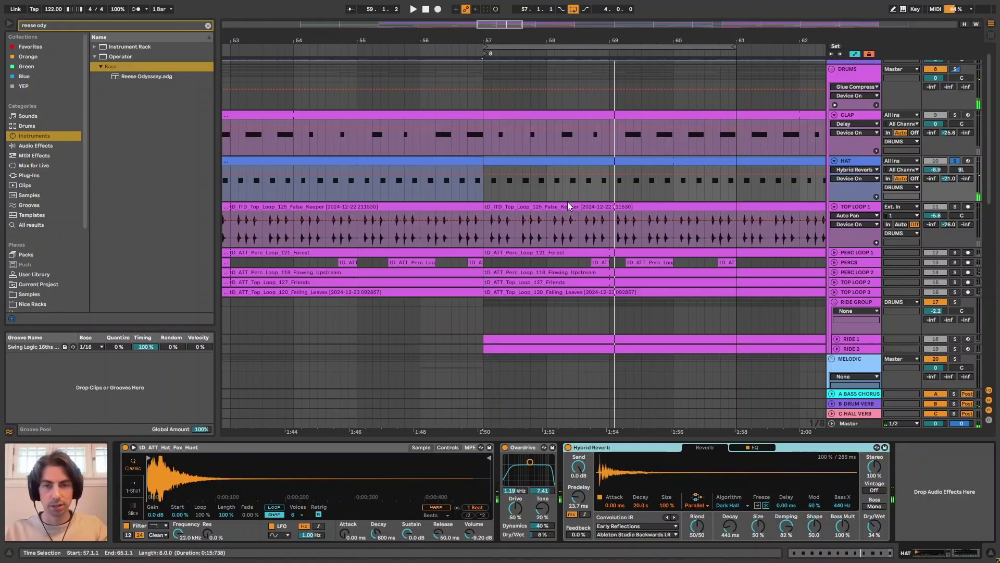
Play the soloed hat from bar 57, try resetting its track panning to centre, and undo the change.
drag(574, 31, 574, 25)
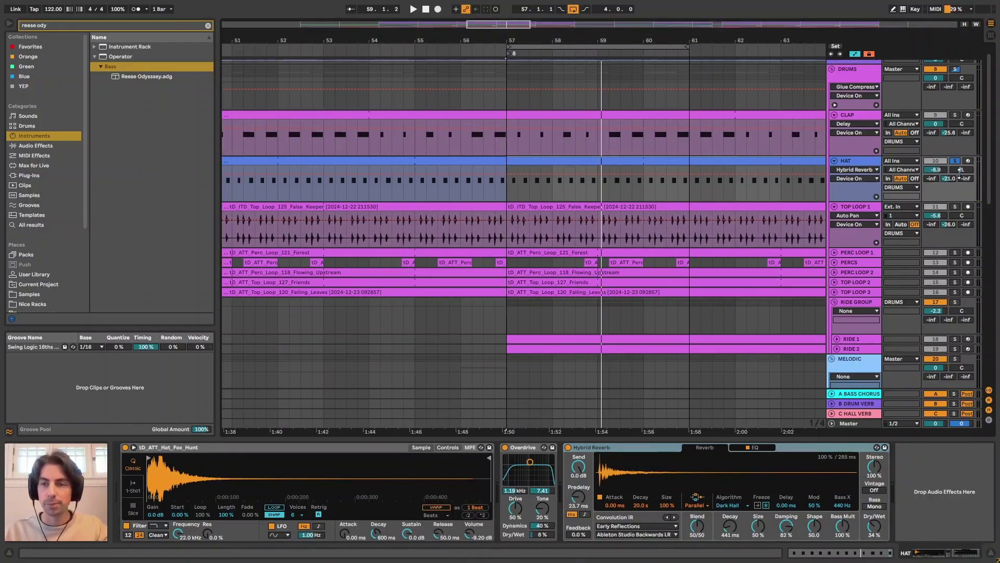
key(space)
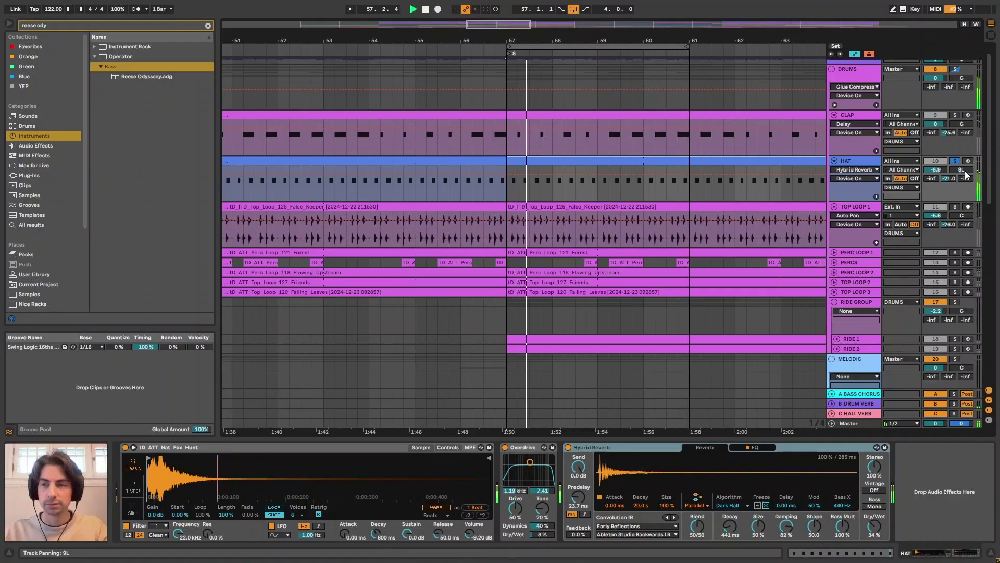
click(962, 170)
key(Delete)
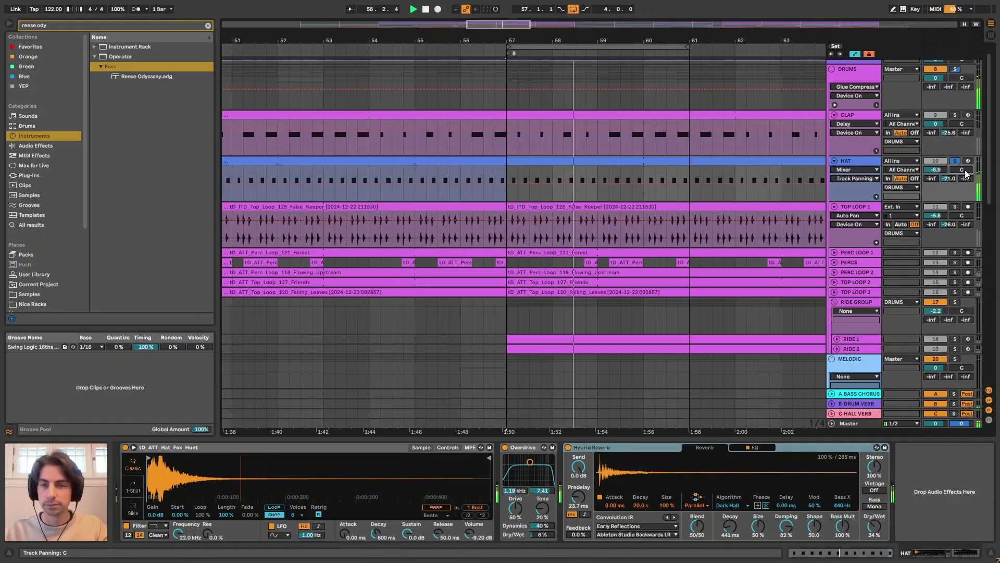
key(ctrl+z)
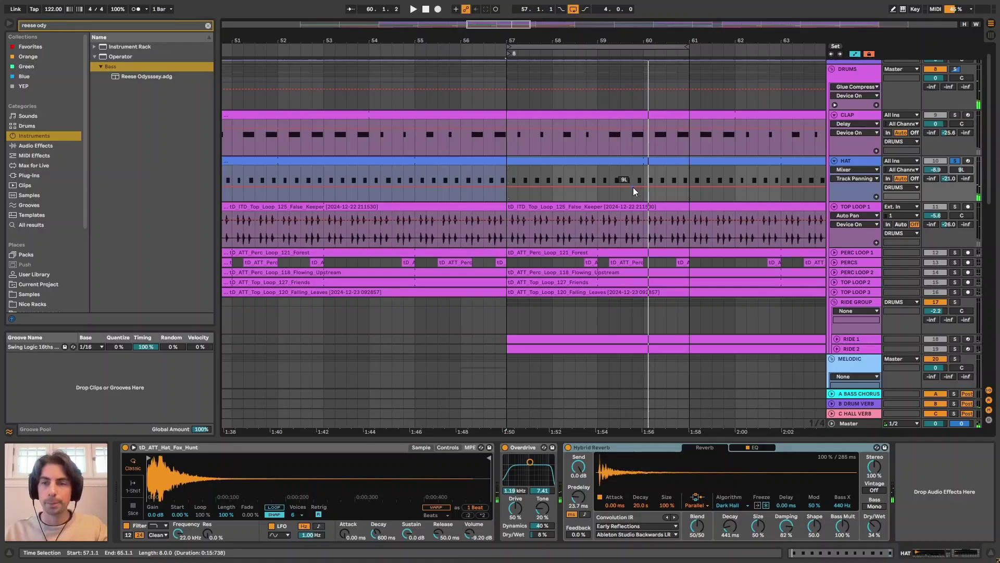
Solo TOP LOOP 1 and select its False_Keeper clip starting at bar 57 to show the track's devices.
scroll(578, 188, down, 2)
click(524, 186)
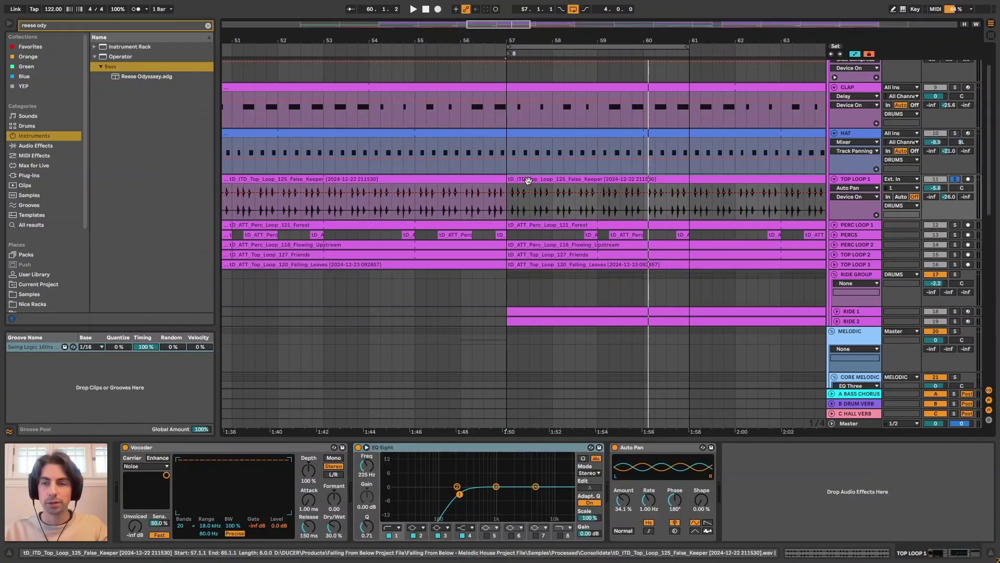
Play the soloed TOP LOOP 1 from bar 57 and select its Vocoder.
key(space)
click(564, 245)
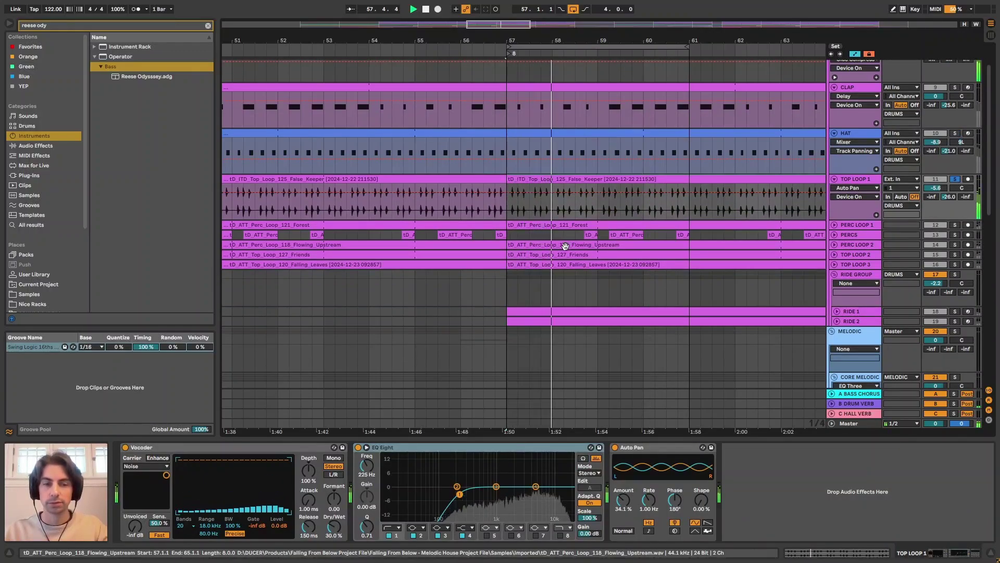
key(space)
click(273, 446)
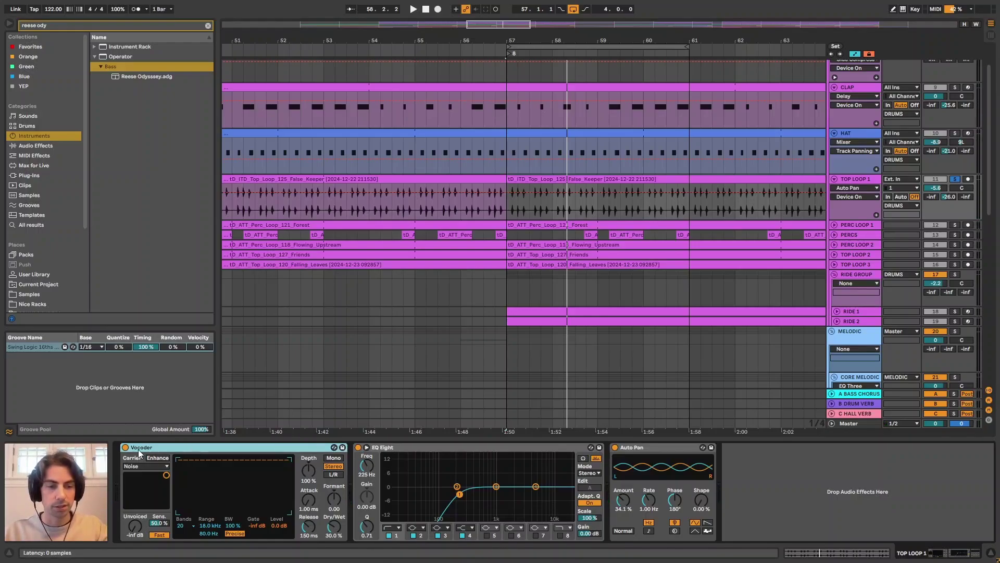
Play TOP LOOP 1 from bar 57 and compare the loop with the Vocoder off and on.
drag(548, 31, 550, 43)
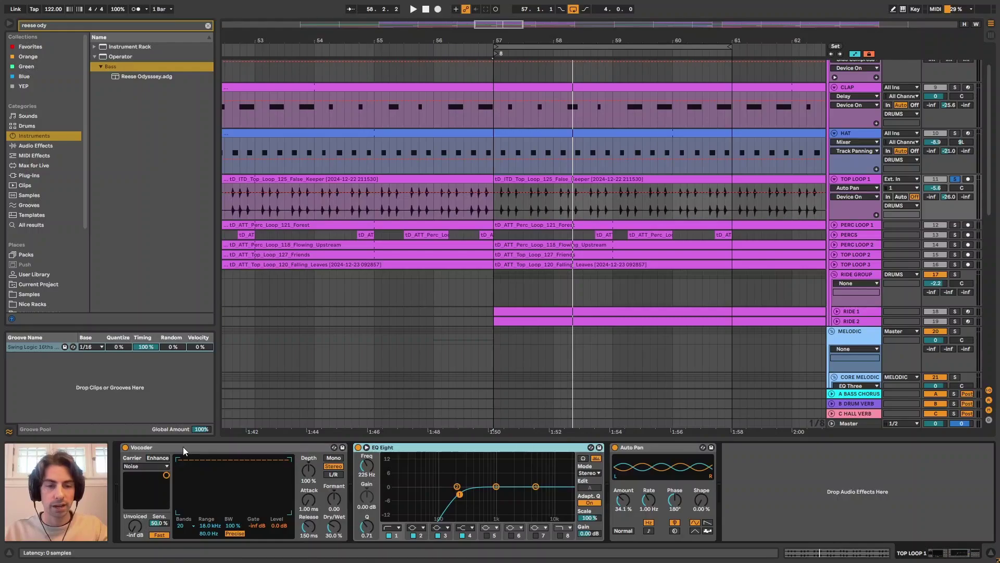
click(126, 448)
key(space)
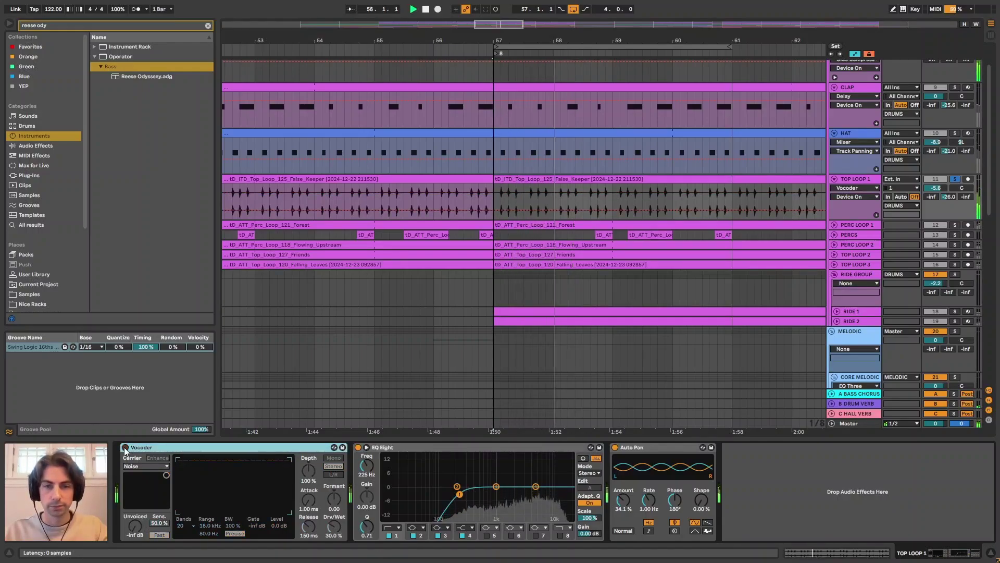
click(125, 448)
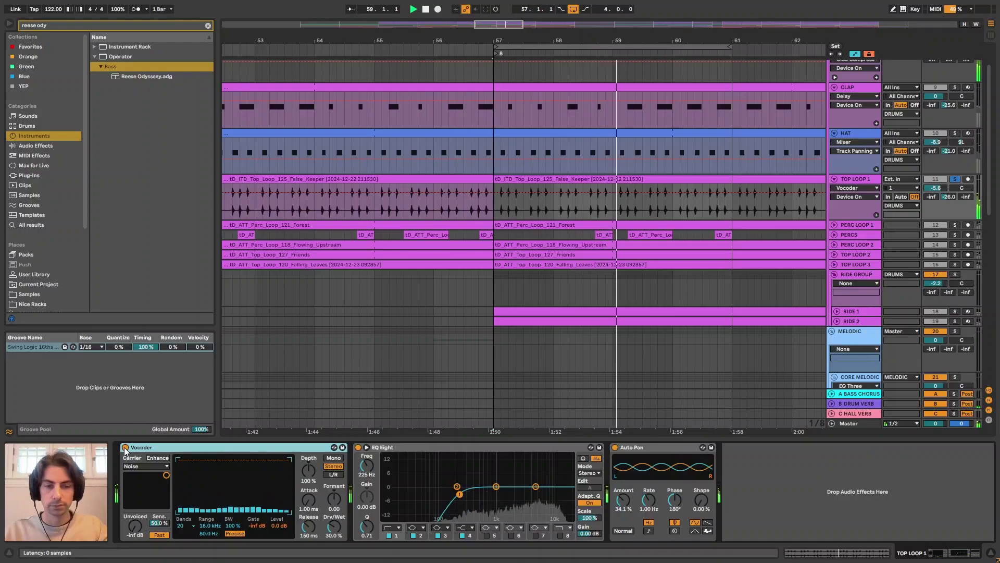
click(125, 447)
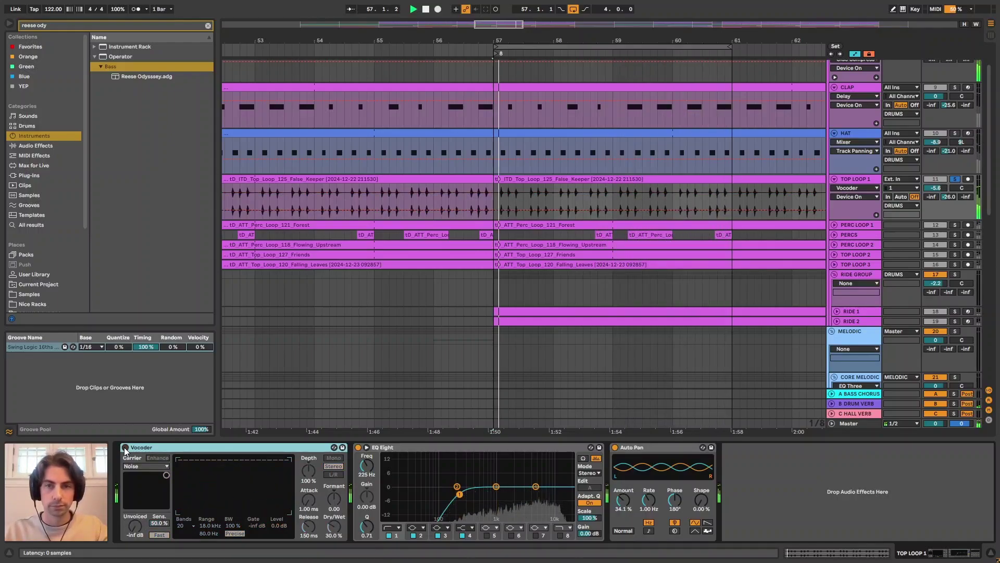
click(125, 449)
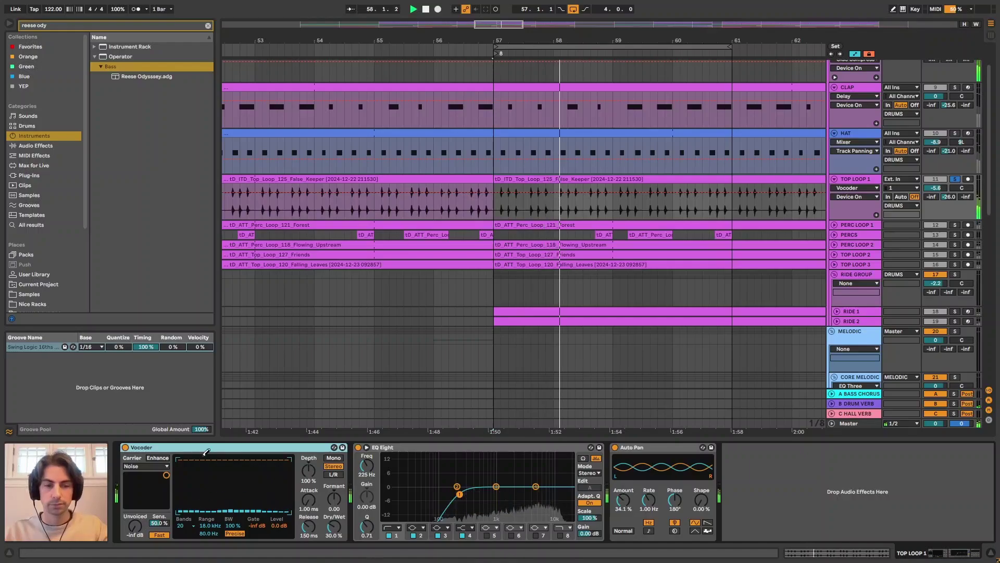
key(space)
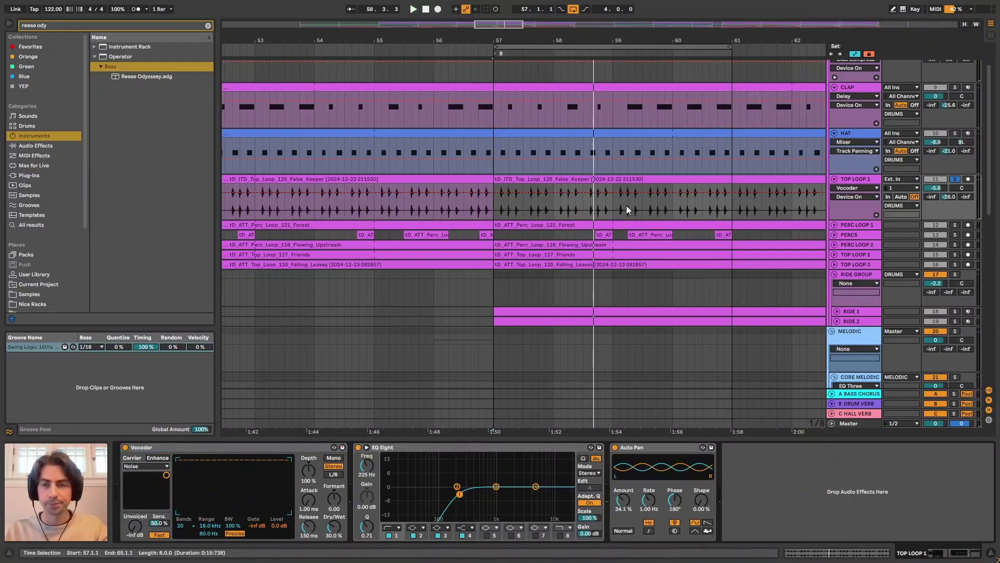
Unfold PERC LOOP 1, select its Forest clip starting at bar 57, solo the track and play it.
scroll(626, 205, down, 2)
click(834, 197)
click(472, 197)
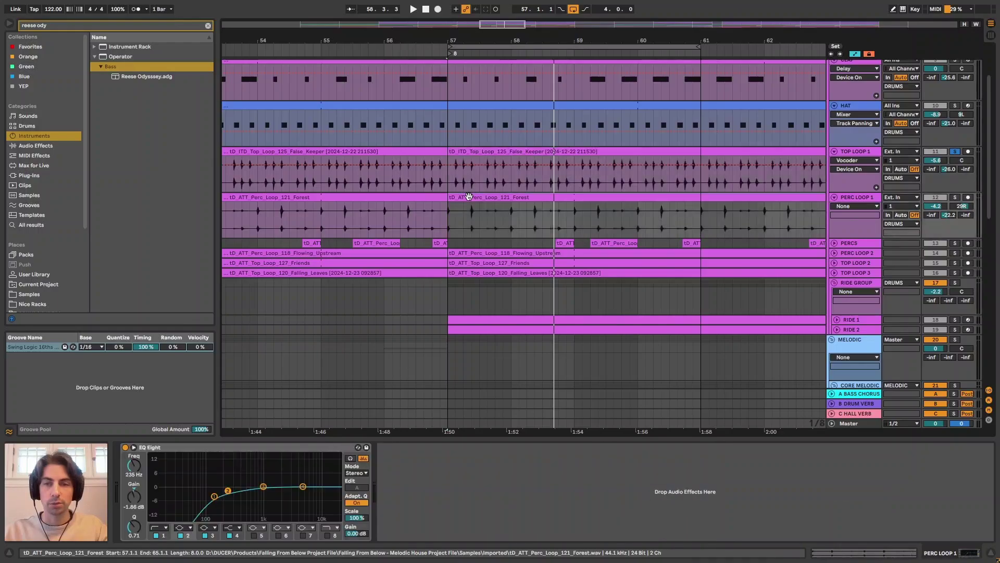
key(s)
key(space)
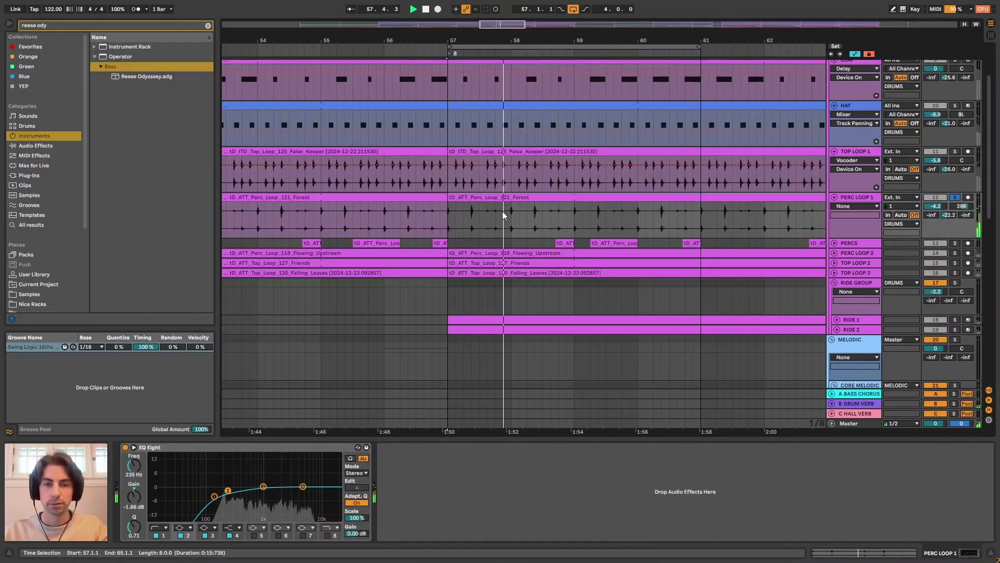
Try the Forest clip at a transposition of 0 semitones during playback, undo the pitch change and return to the track's devices.
double_click(521, 199)
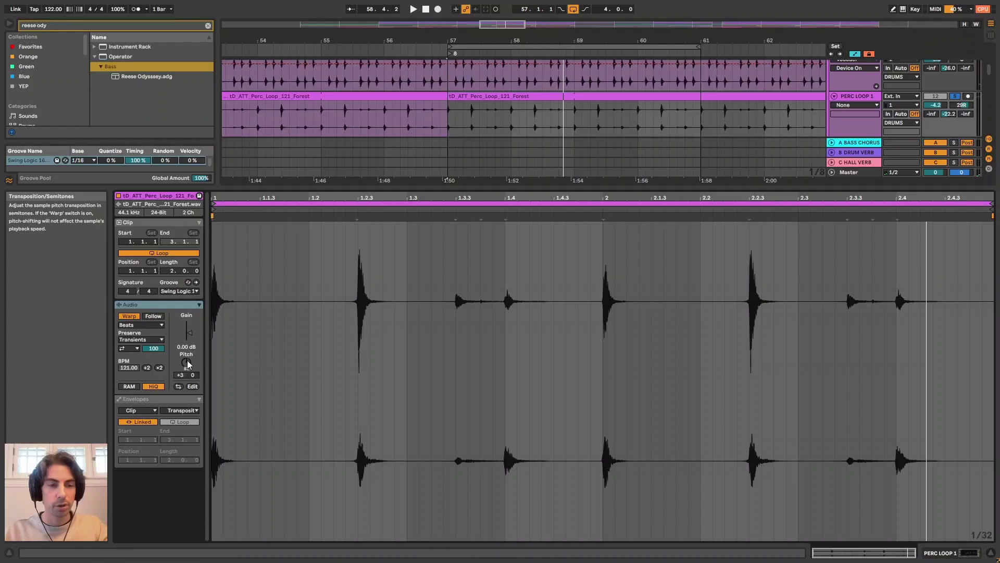
drag(189, 364, 189, 371)
key(space)
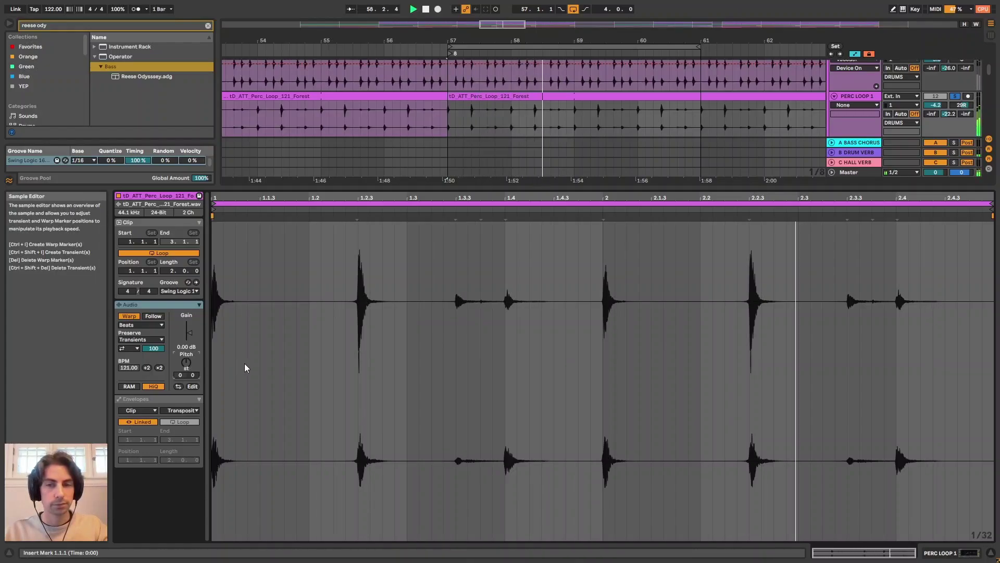
key(ctrl+z)
key(shift+Tab)
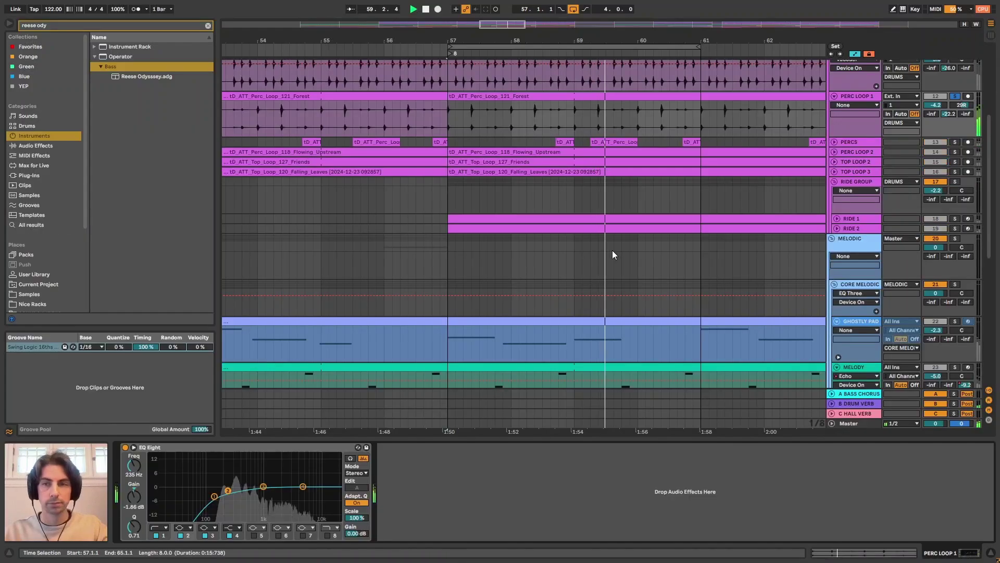
Try resetting PERC LOOP 1's track panning to centre while the soloed track plays.
scroll(726, 176, up, 2)
scroll(726, 172, up, 1)
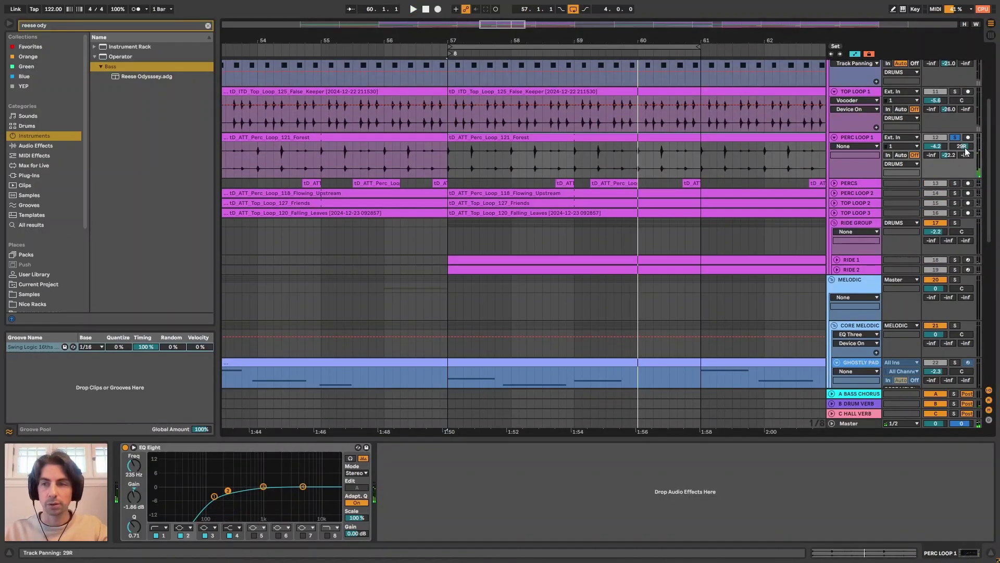
double_click(962, 146)
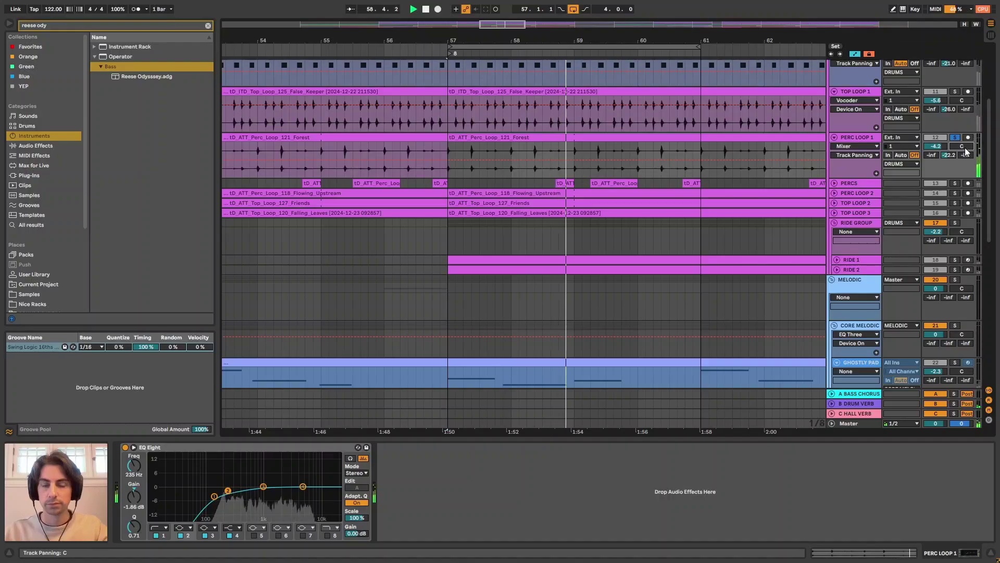
Solo TOP LOOP 1, select its False_Keeper clip at bar 57, and inspect the track's EQ Eight low cut and Auto Pan.
scroll(875, 131, up, 1)
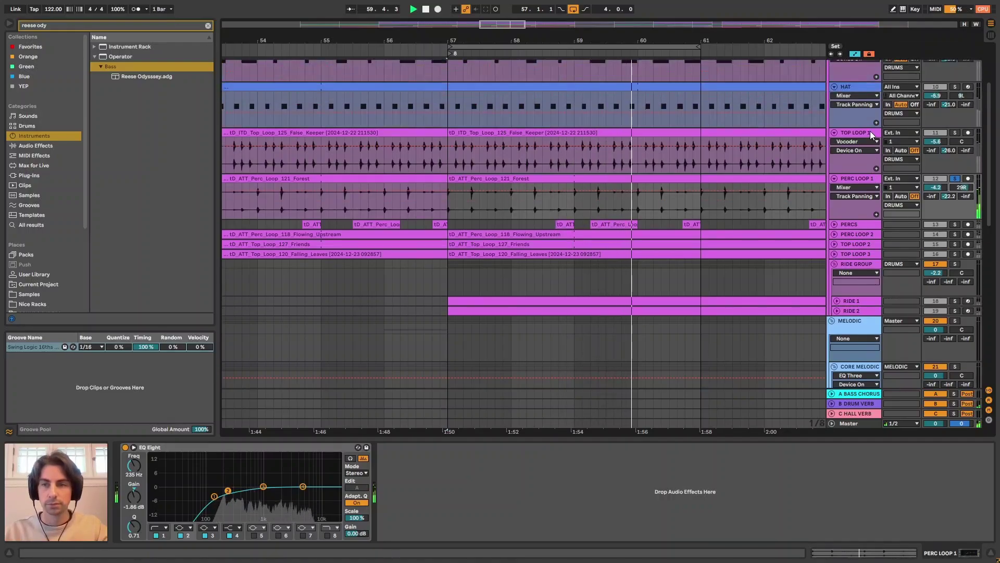
click(856, 133)
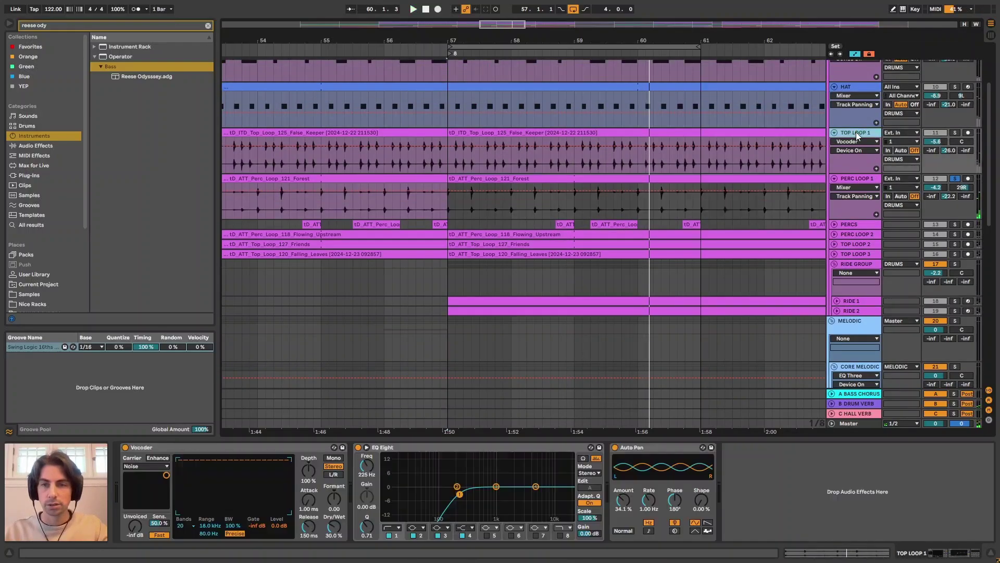
click(462, 134)
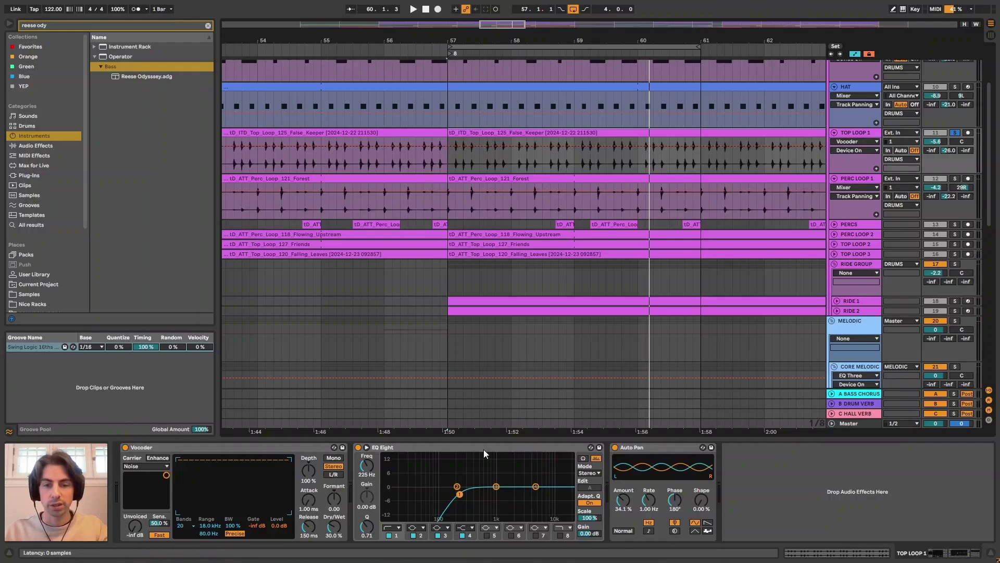
click(458, 492)
click(658, 449)
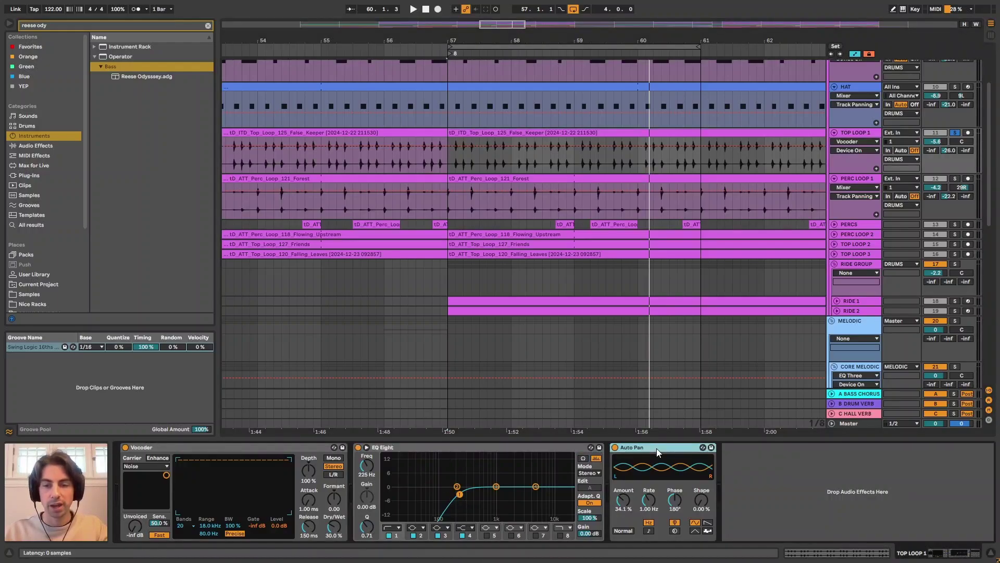
Play the soloed TOP LOOP 1 from bar 57 and compare it with Auto Pan off and on.
key(space)
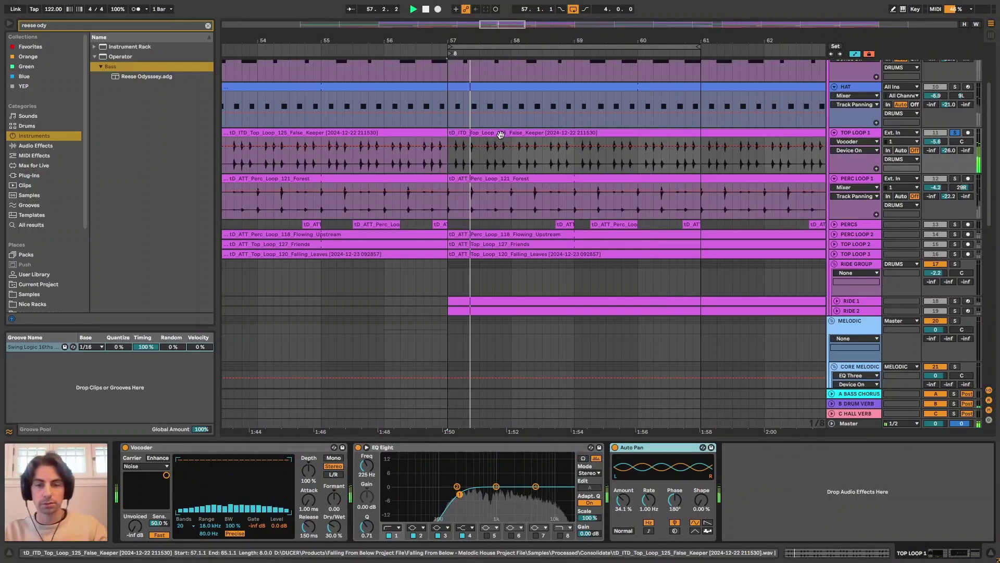
click(616, 447)
click(616, 447)
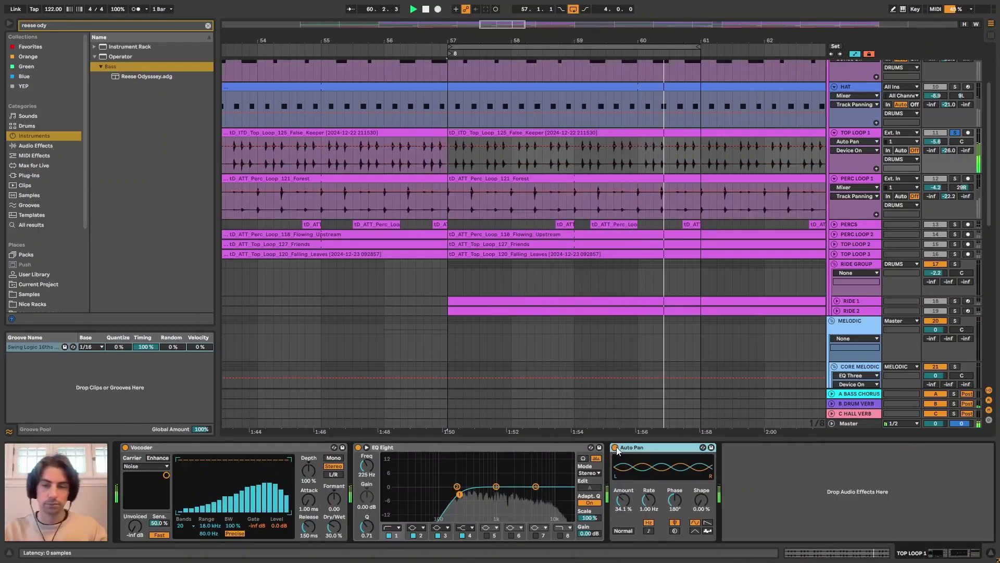
Unfold PERCS, try extending its short Fern_Frolic clip's start back to bar 57, play the track soloed, and undo the extension.
click(834, 224)
mouse_move(614, 45)
mouse_down()
mouse_move(598, 41)
mouse_move(619, 29)
mouse_up()
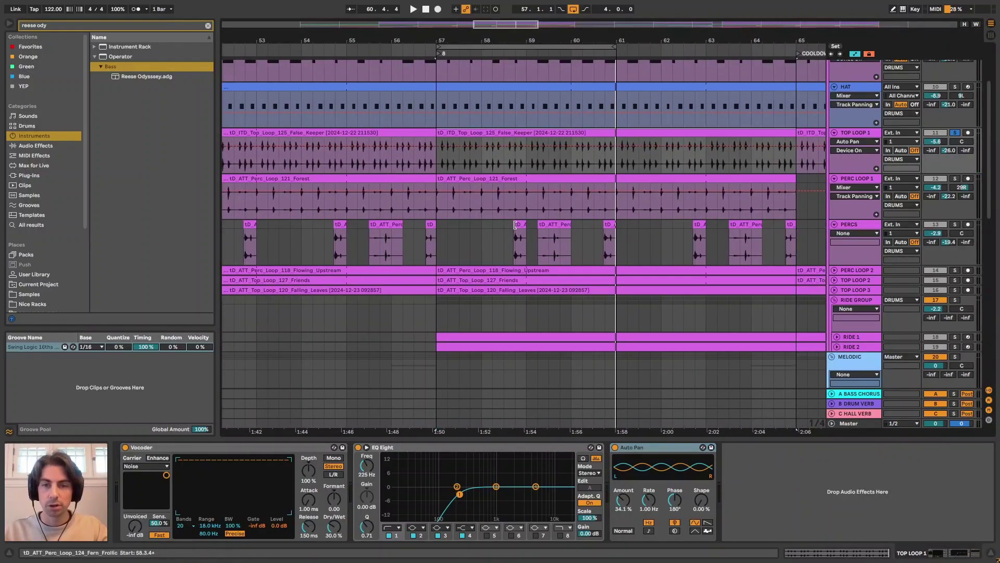
drag(515, 225, 437, 228)
key(space)
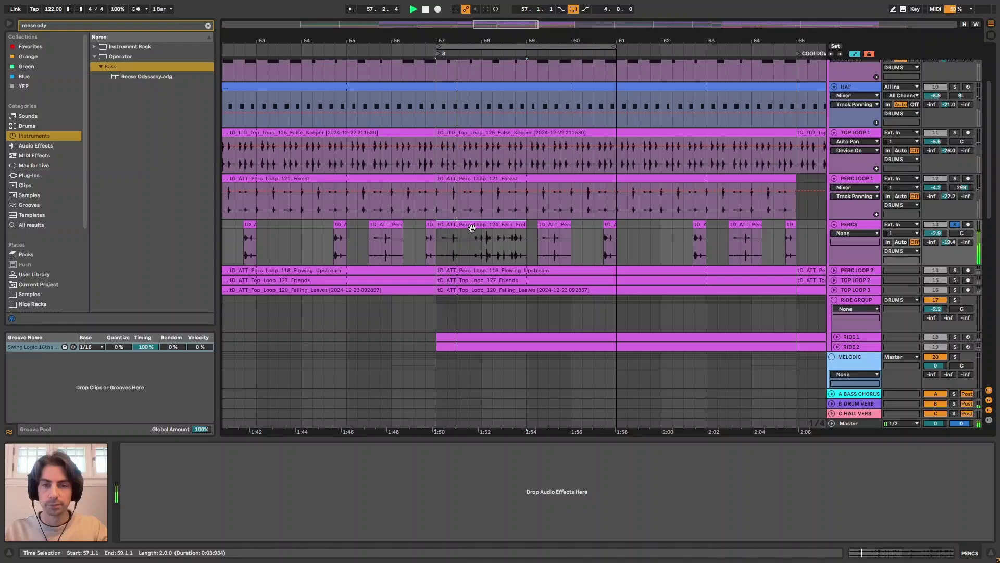
key(super+z)
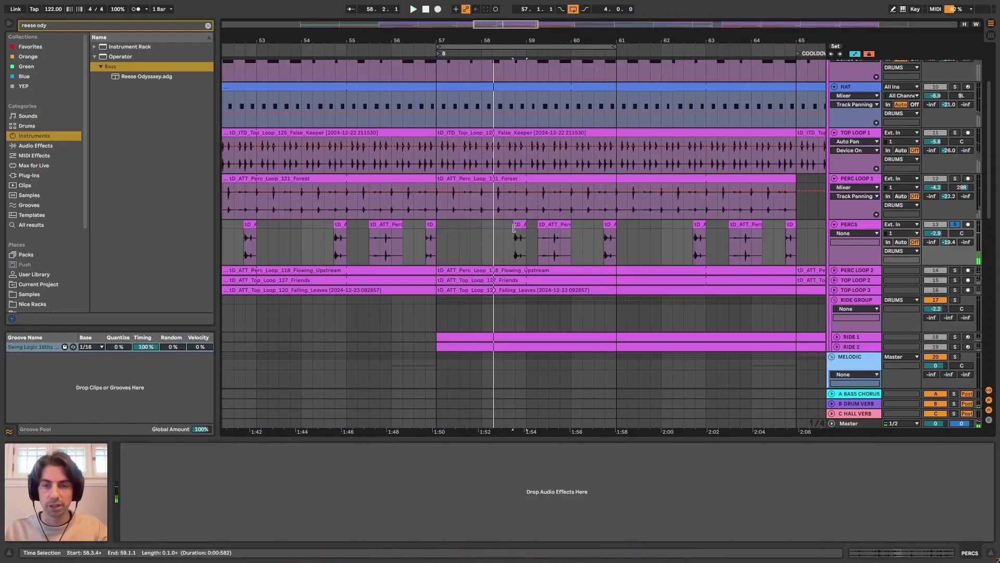
key(space)
drag(607, 41, 545, 34)
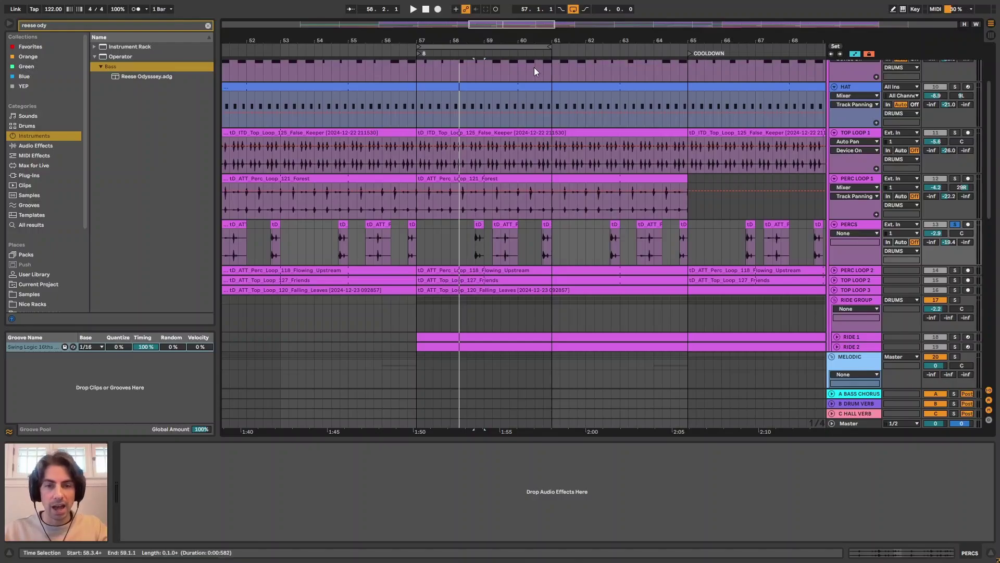
Play back the soloed PERCS track from bar 57.
click(417, 229)
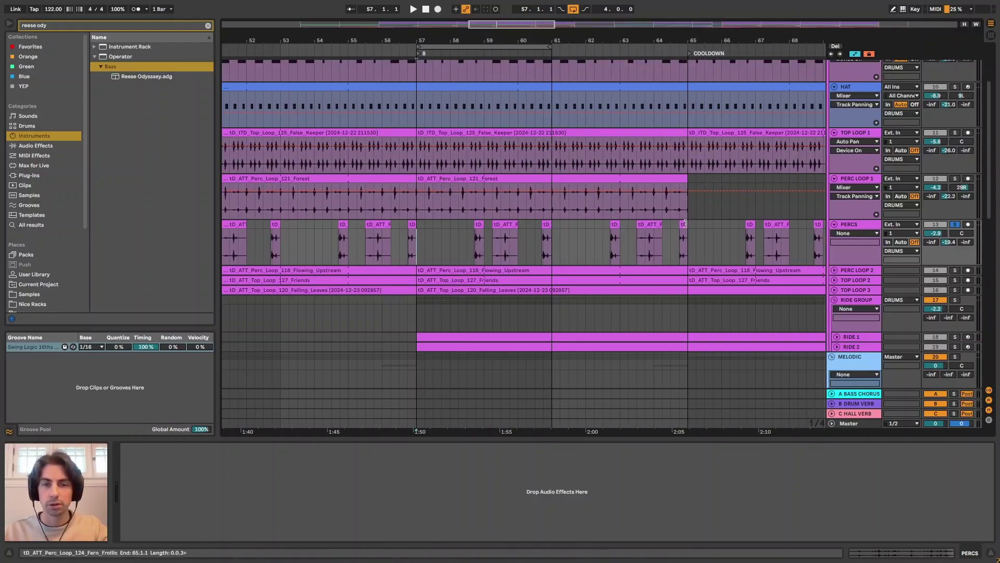
key(space)
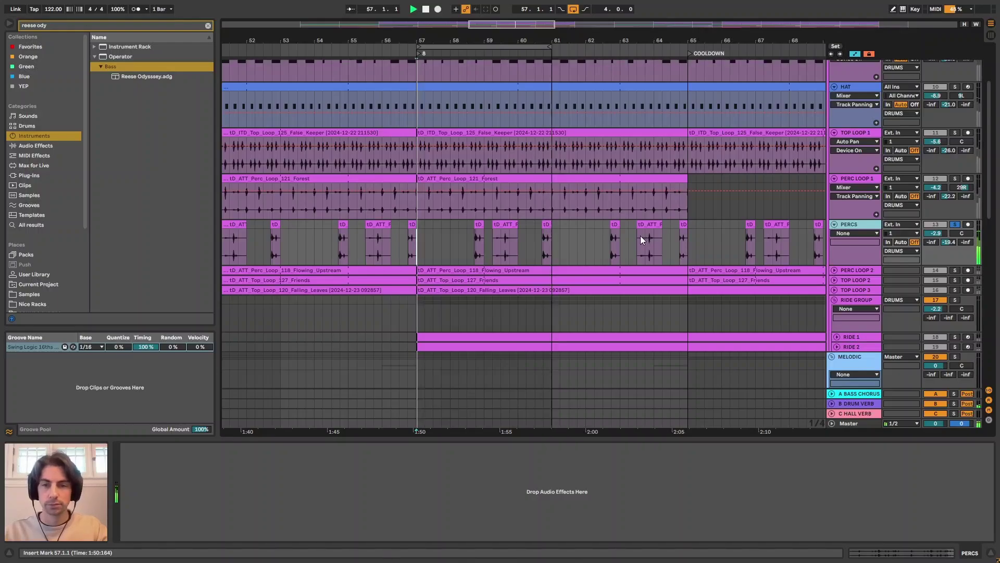
scroll(639, 235, down, 3)
key(space)
Unfold and solo PERC LOOP 2, and audition it from bar 57 with its EQ Eight bypassed and re-enabled.
click(838, 232)
click(833, 232)
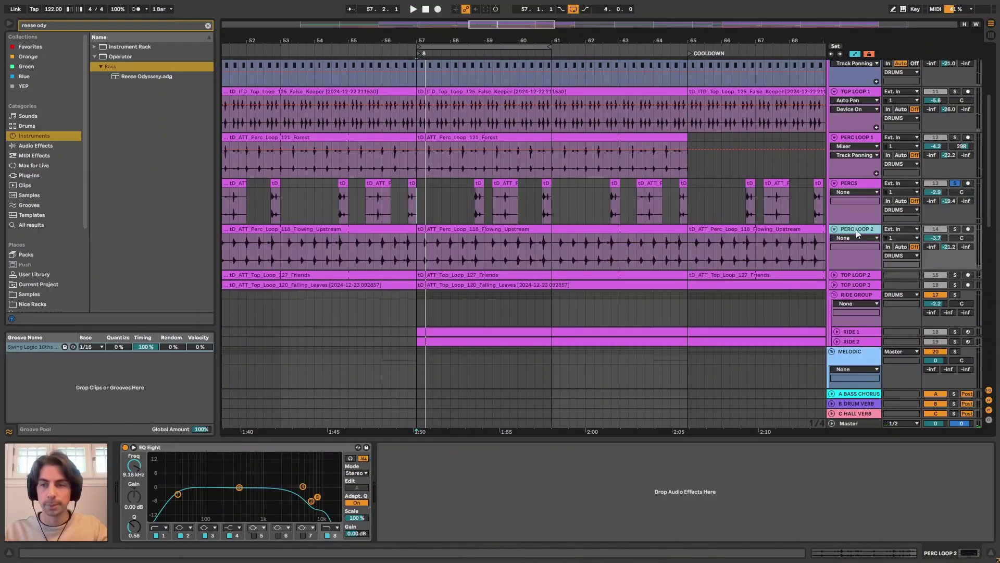
click(955, 229)
click(431, 230)
key(space)
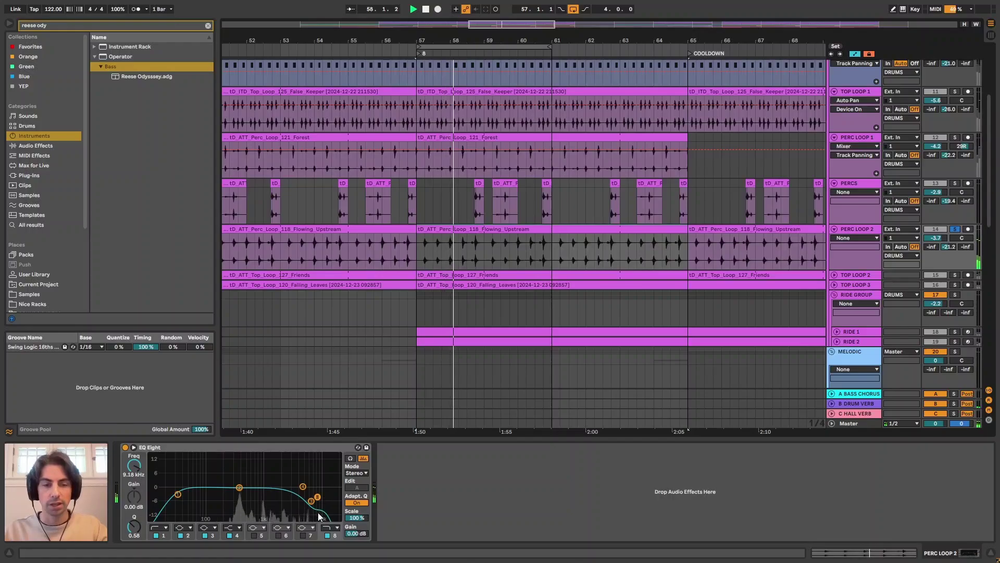
click(126, 448)
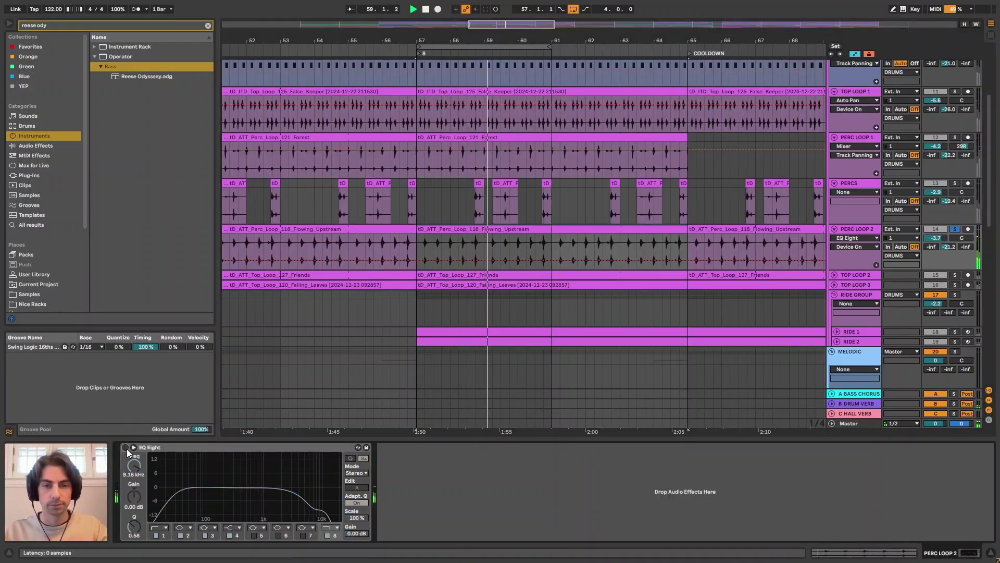
click(126, 447)
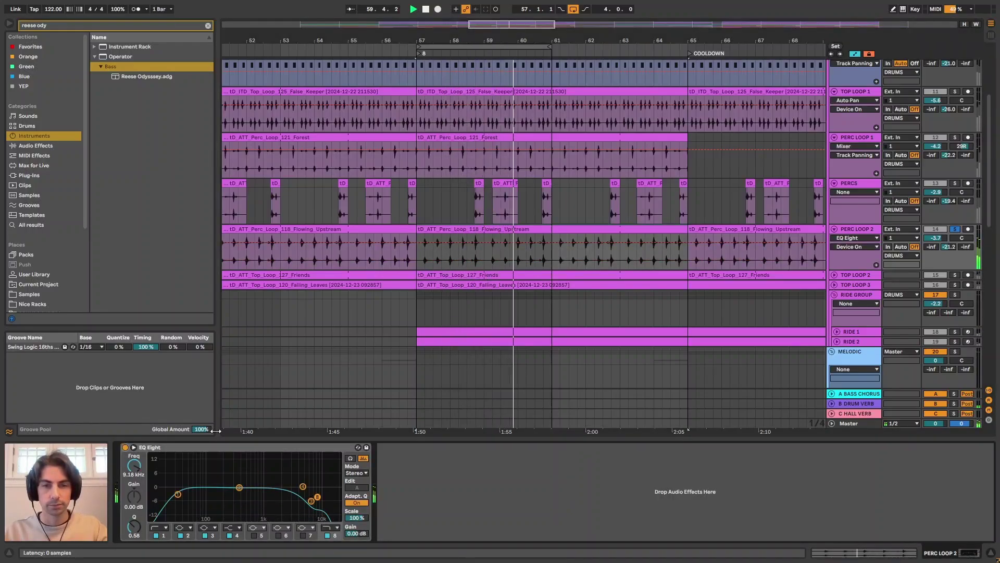
Open the PERC LOOP 2 clip's sample settings and audition changes to the Transient Envelope, ending at 21.
double_click(820, 262)
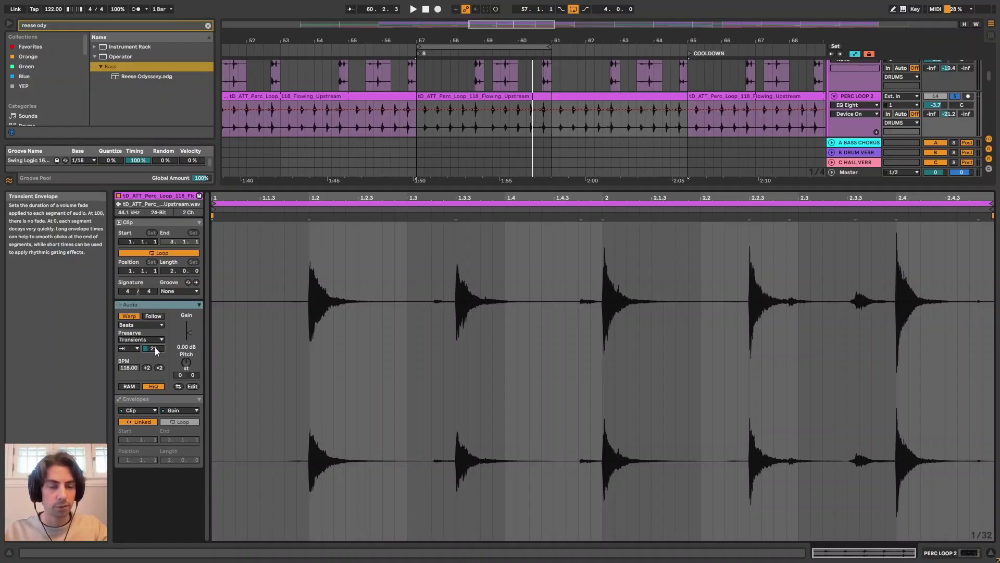
key(space)
mouse_move(153, 348)
mouse_down()
mouse_move(153, 322)
mouse_move(153, 359)
mouse_up()
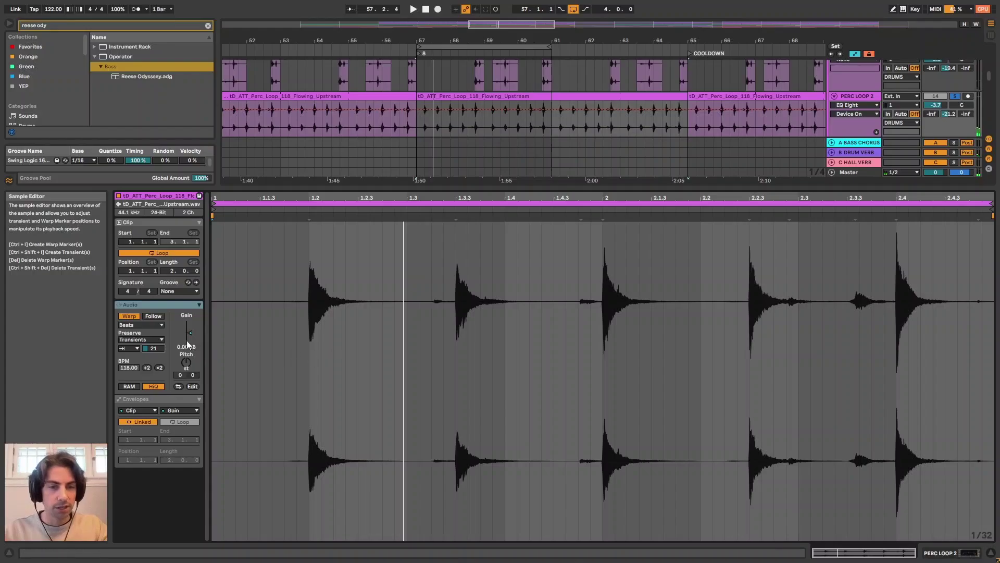
mouse_move(153, 348)
mouse_down()
mouse_move(153, 325)
mouse_move(154, 349)
mouse_up()
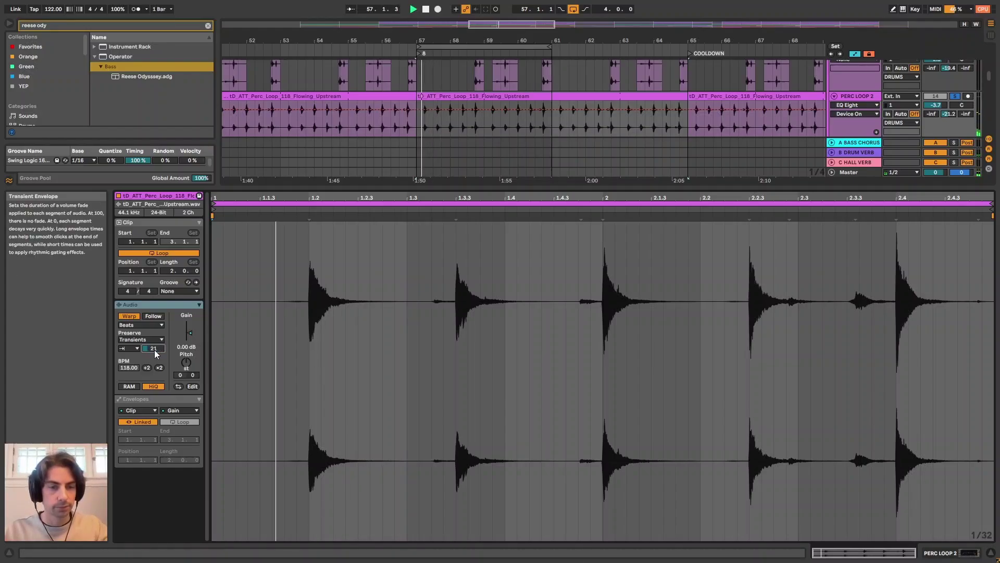
Show the Clip Gain envelope of the PERC LOOP 2 clip and play the loop to hear its volume dips.
click(147, 411)
click(150, 417)
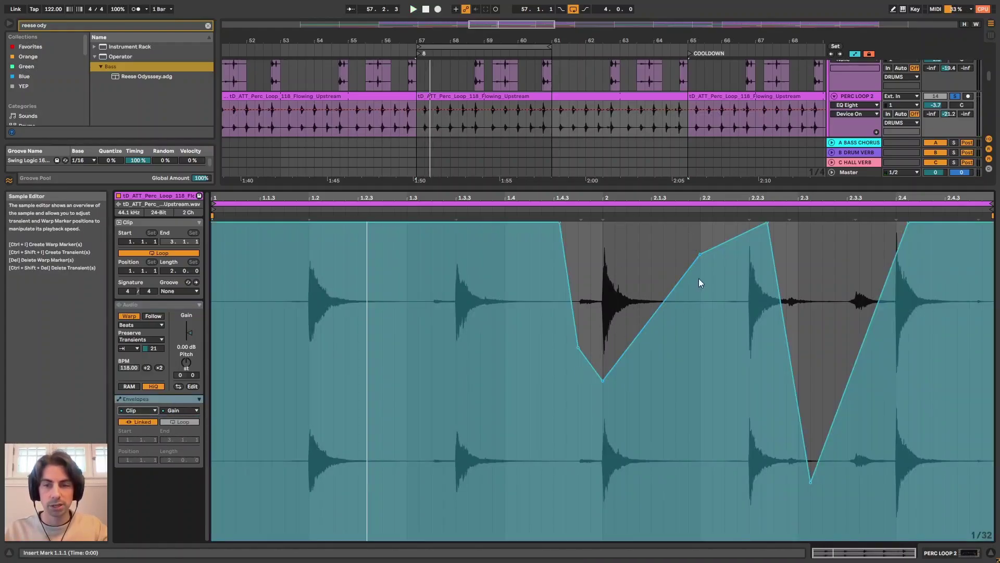
key(space)
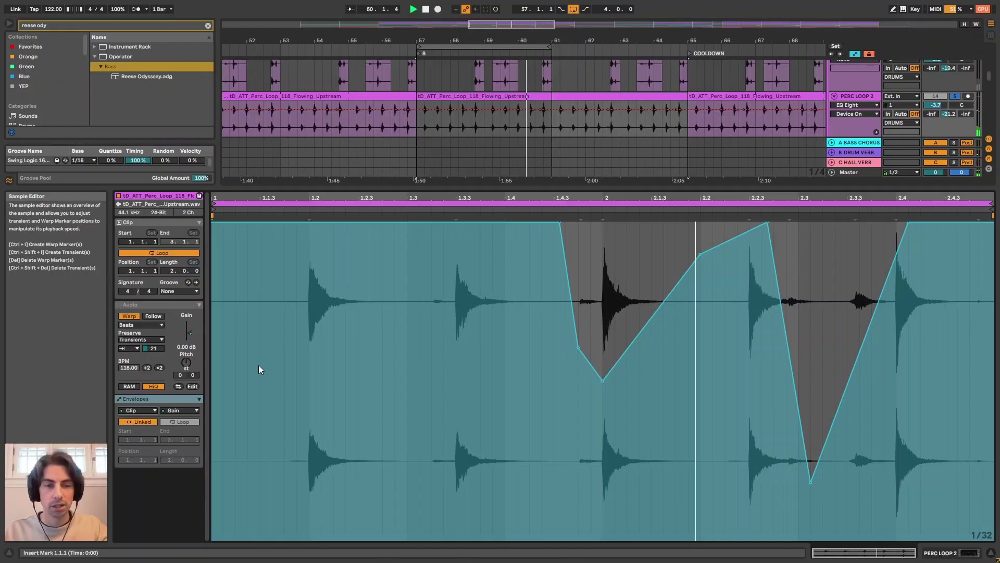
click(144, 411)
click(145, 412)
click(180, 411)
click(204, 409)
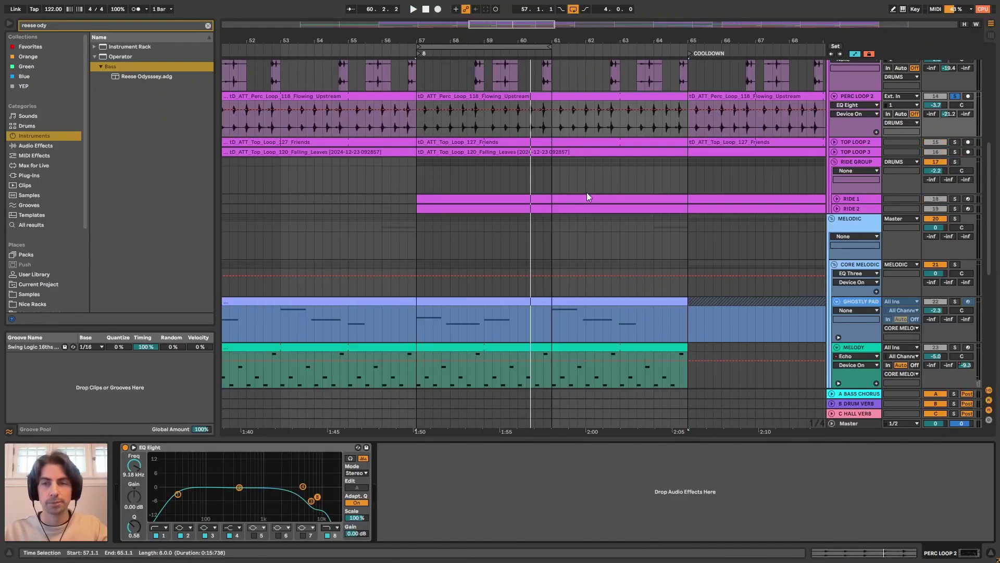
Unfold and solo TOP LOOP 2, and play its Friends loop from bar 57.
scroll(586, 192, up, 2)
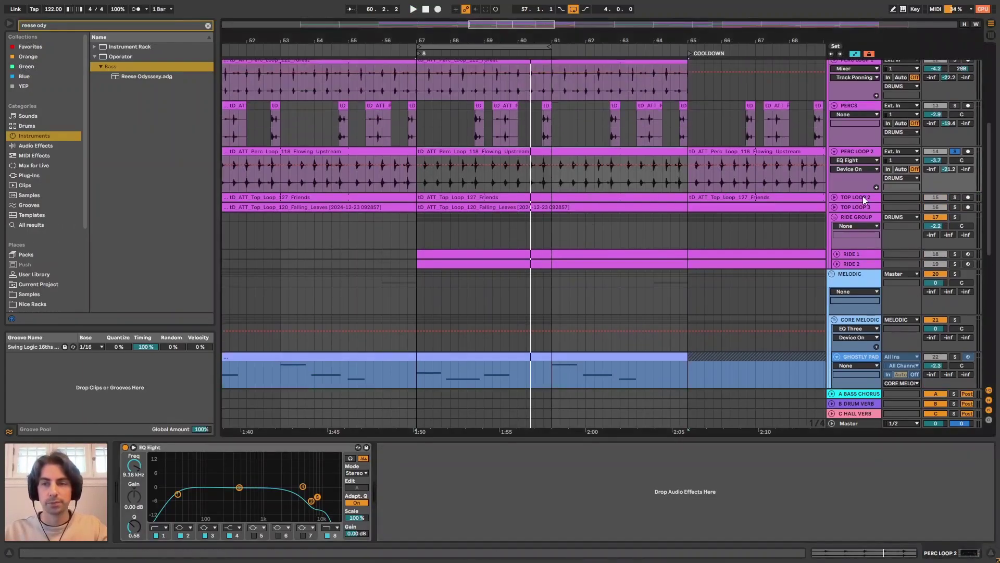
click(834, 197)
click(455, 198)
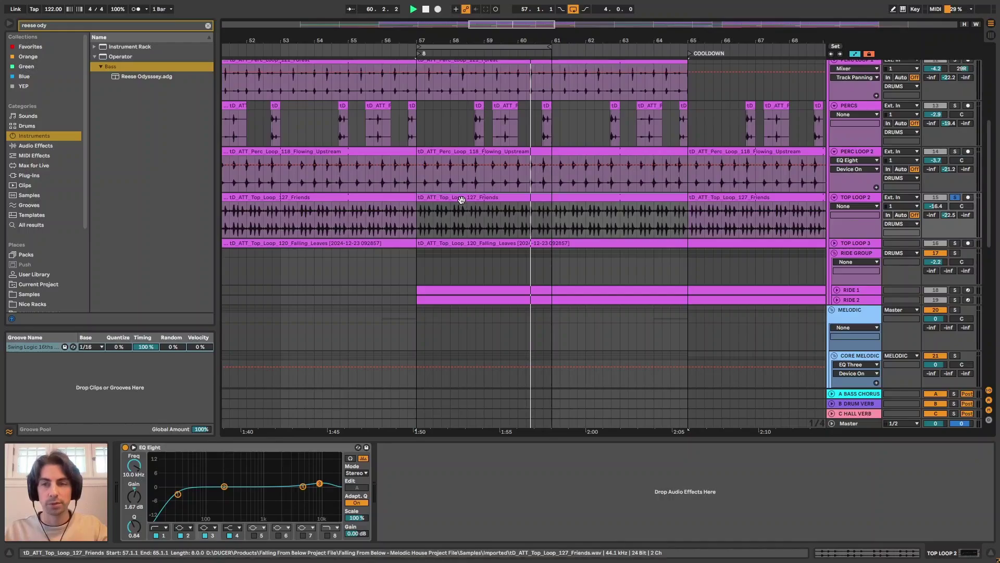
key(space)
drag(522, 41, 522, 36)
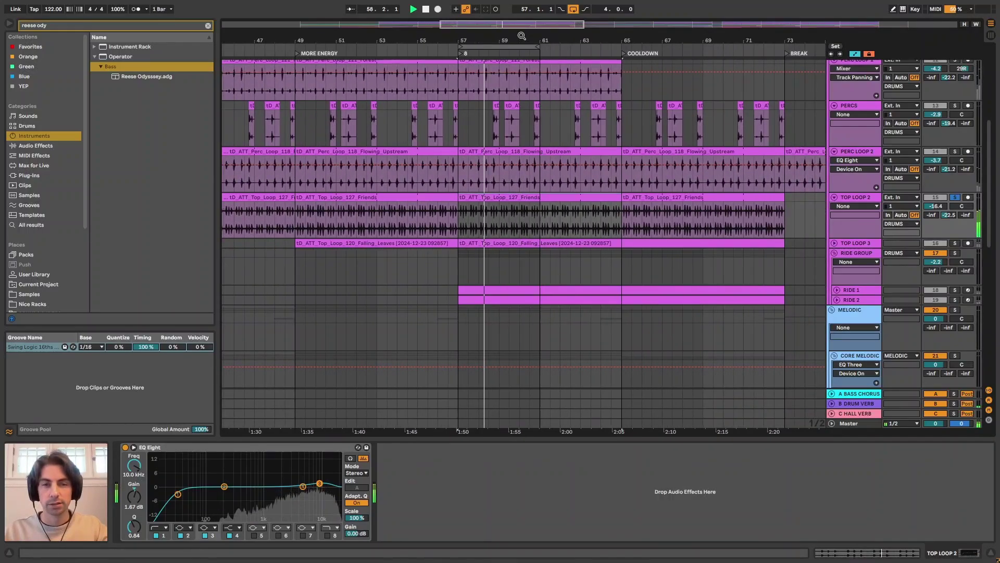
click(525, 201)
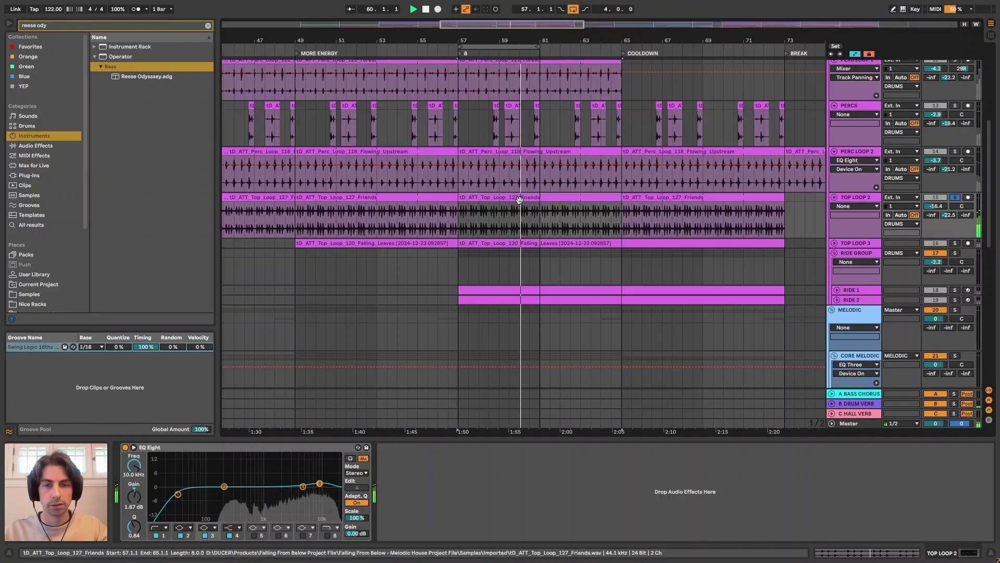
Open the Friends clip on TOP LOOP 2 and inspect its warp mode.
double_click(520, 200)
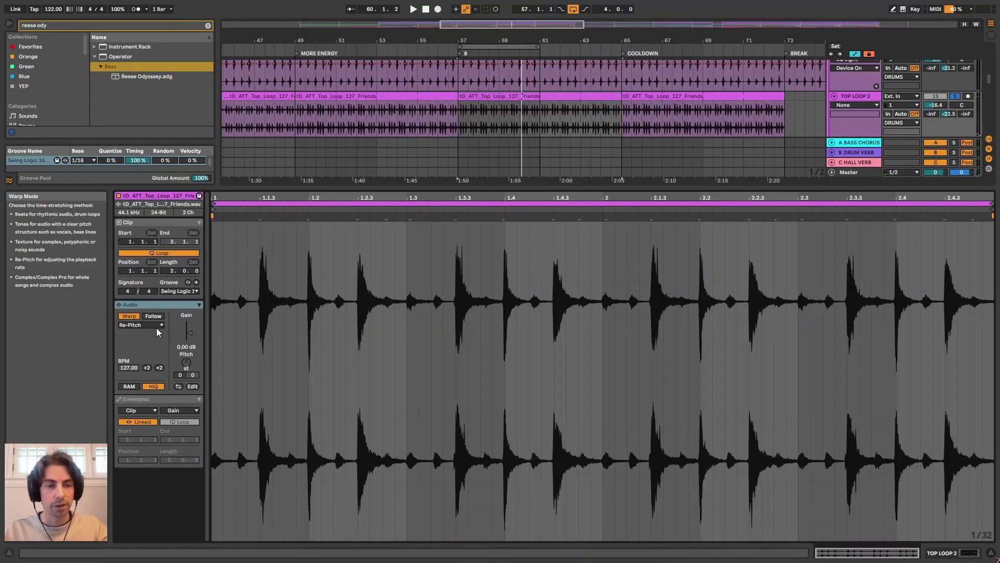
scroll(488, 133, up, 3)
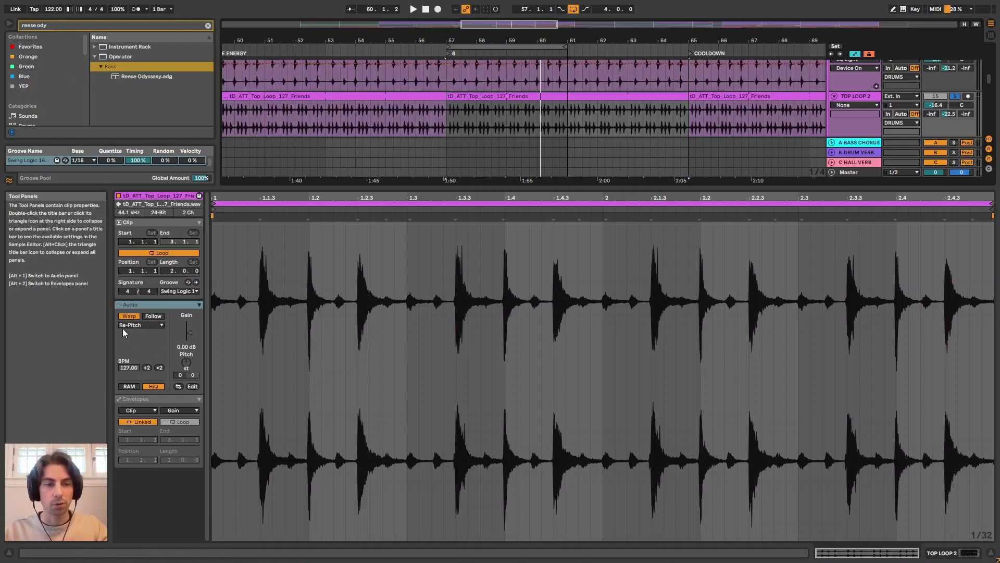
scroll(480, 93, up, 3)
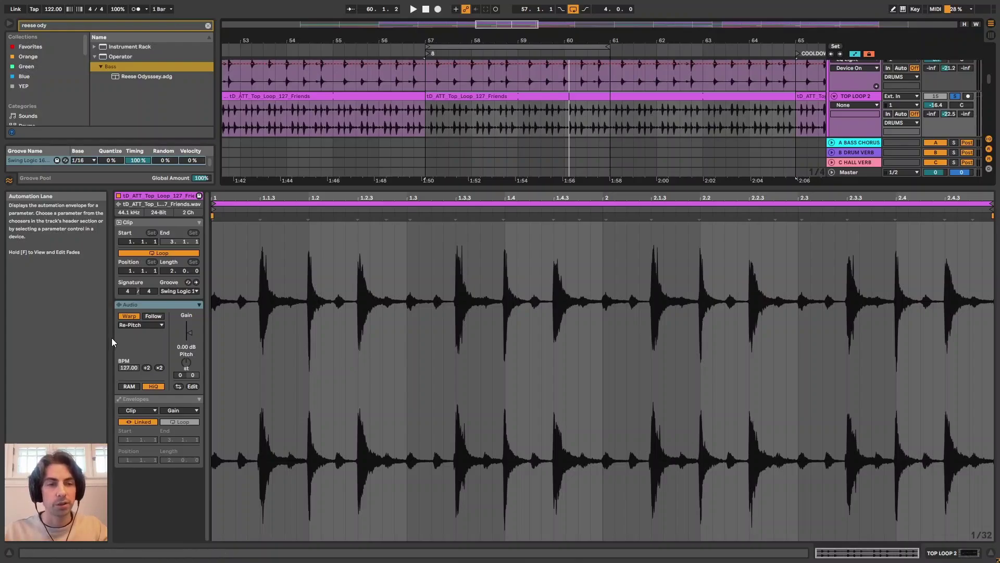
click(141, 325)
click(143, 327)
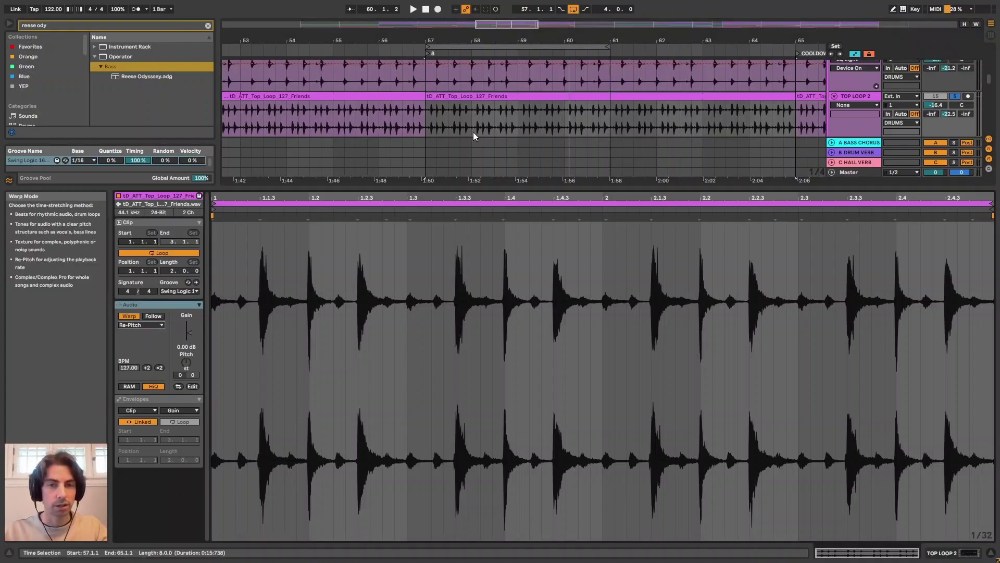
Audition the Friends clip in Beats warp mode, restore Re-Pitch for comparison, and leave the clip settings.
click(148, 325)
click(143, 335)
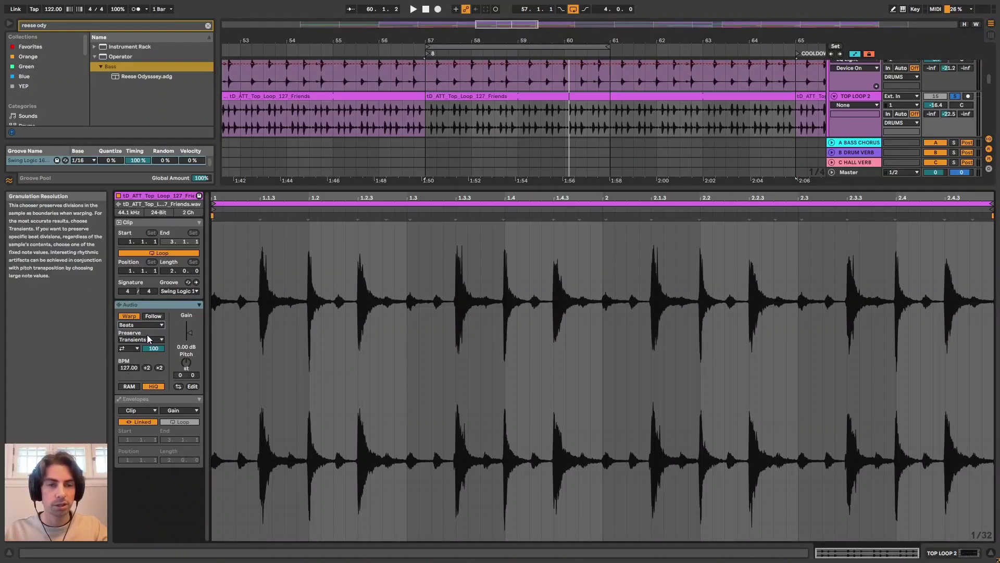
key(space)
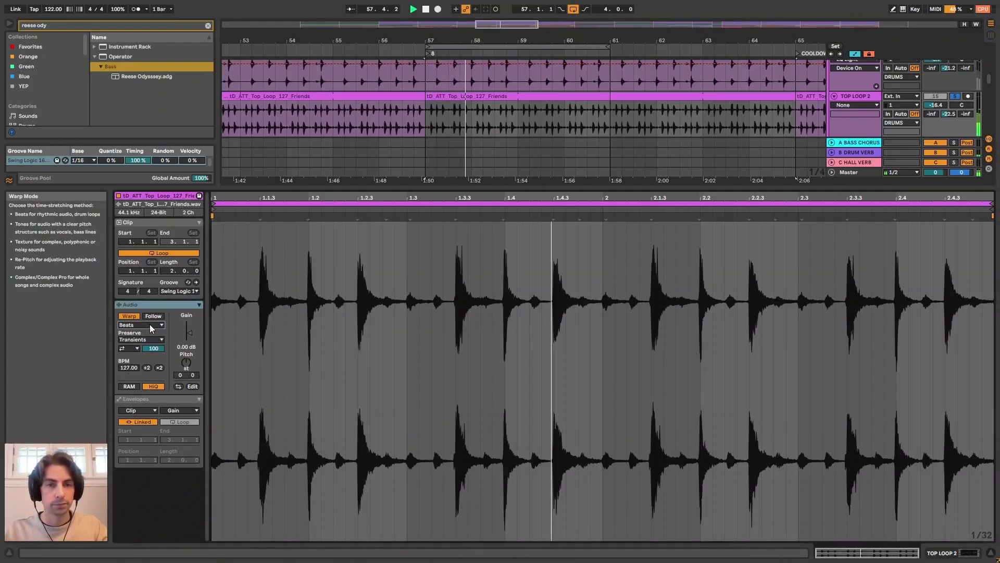
click(149, 324)
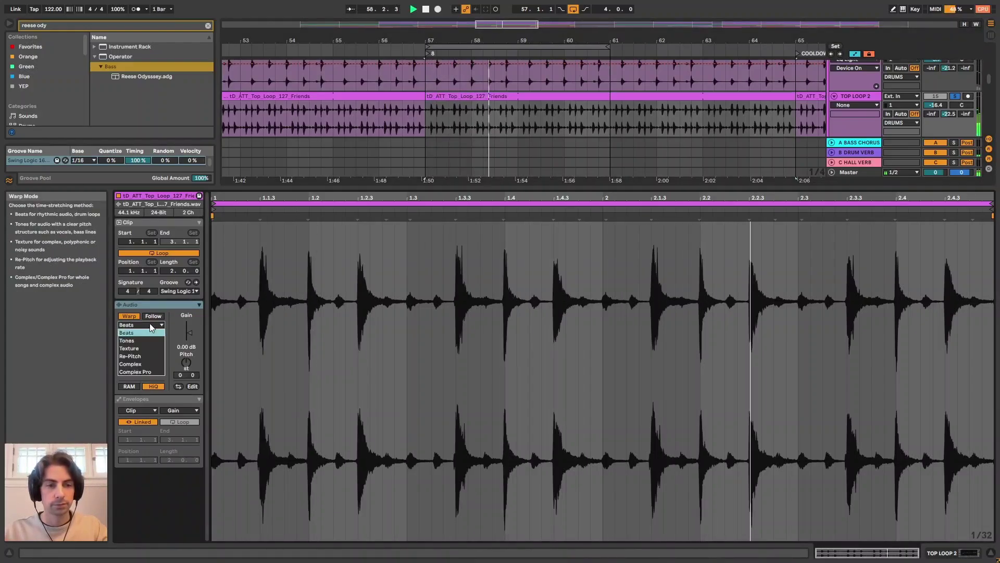
click(141, 355)
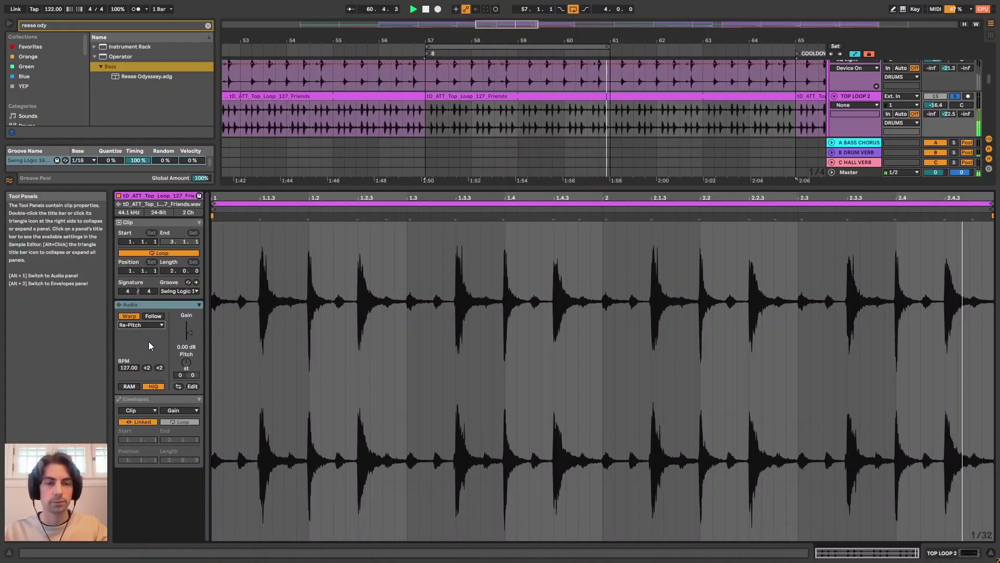
key(shift+Tab)
Unfold and solo TOP LOOP 3, play it from bar 57, and inspect the Falling Leaves clip's sample settings.
scroll(542, 174, up, 3)
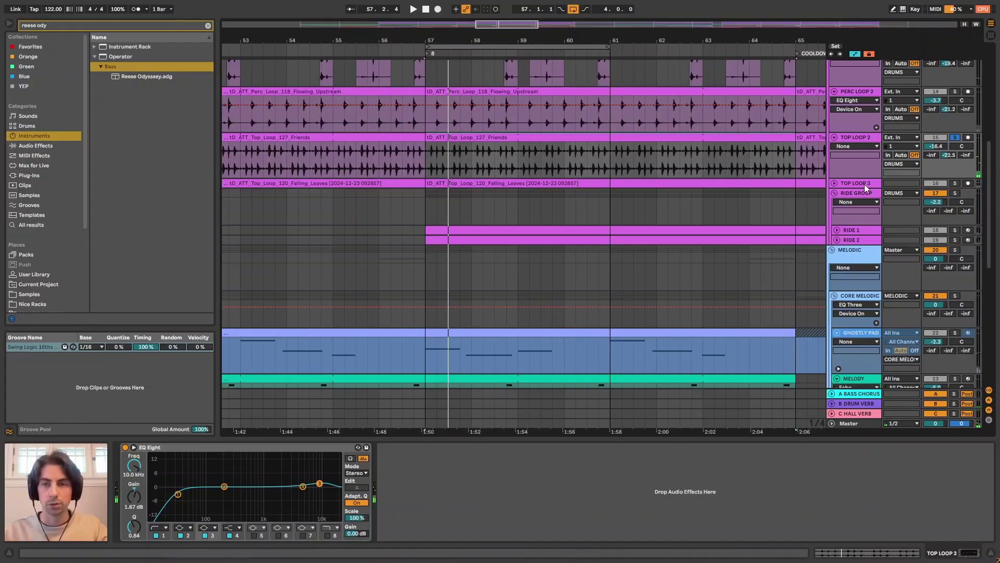
click(835, 183)
click(462, 192)
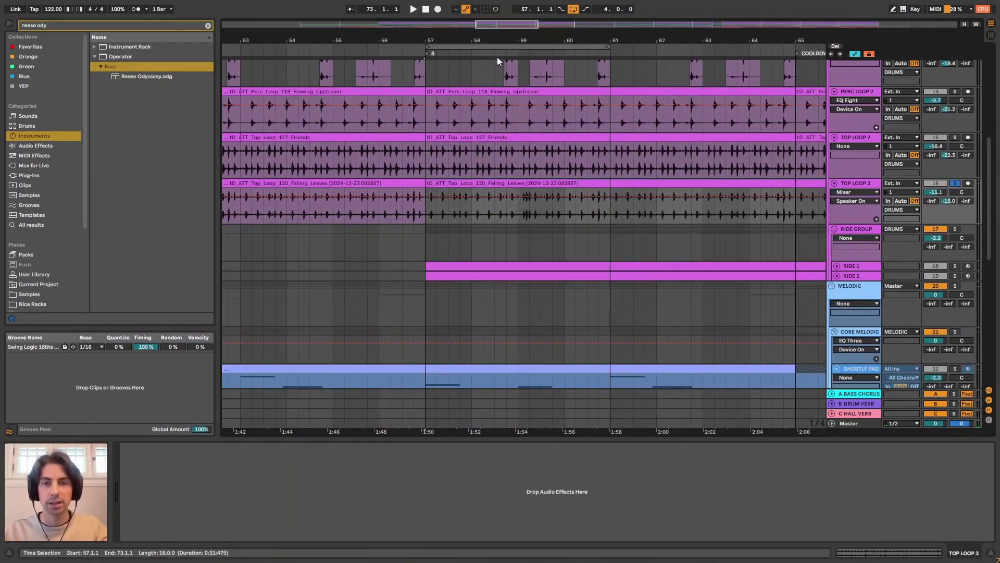
mouse_move(497, 41)
mouse_down()
mouse_move(497, 24)
mouse_move(487, 57)
mouse_up()
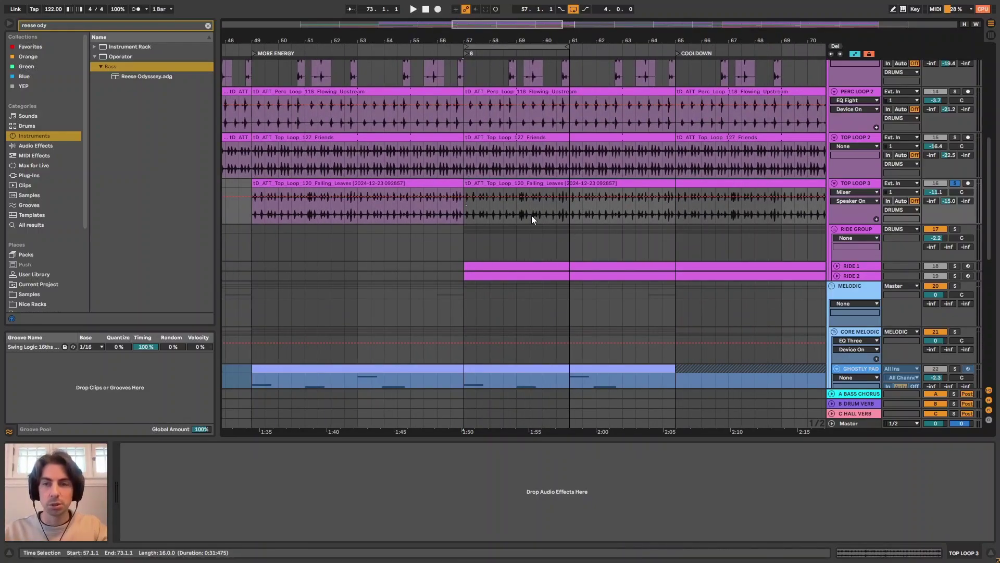
key(space)
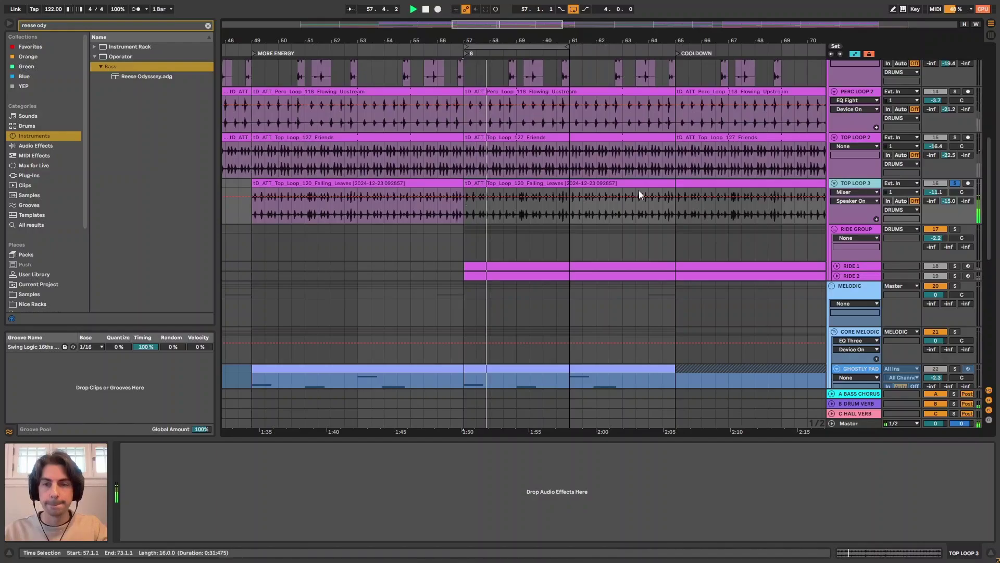
double_click(520, 189)
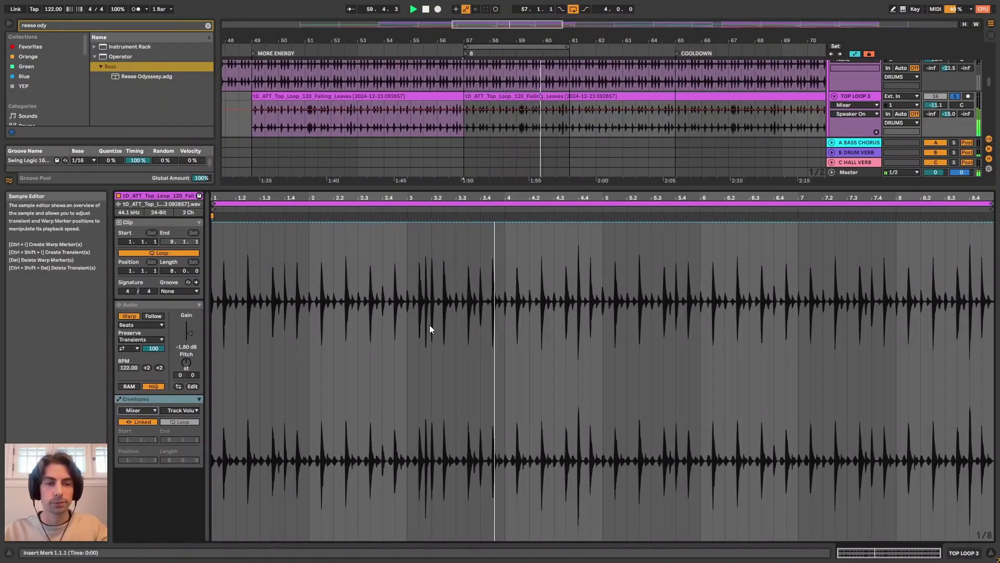
key(shift+Tab)
Show the RIDE GROUP's effects and unfold the RIDE 1 and RIDE 2 tracks.
scroll(536, 198, up, 2)
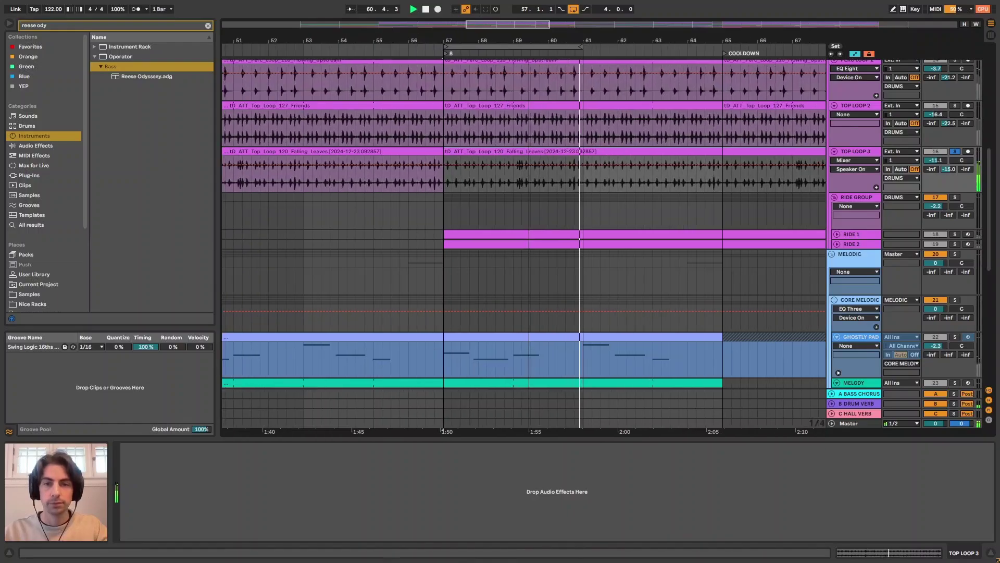
click(862, 196)
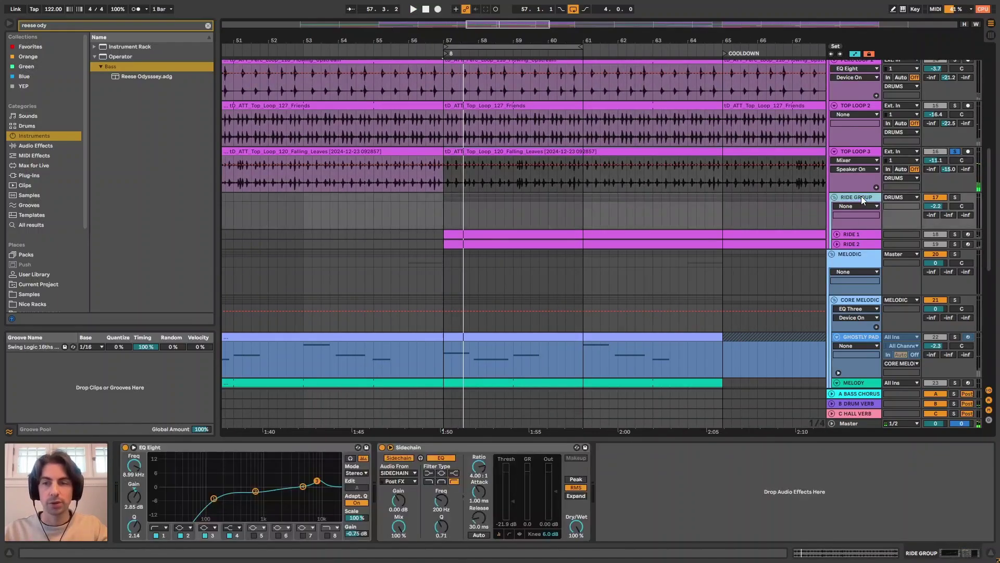
click(838, 235)
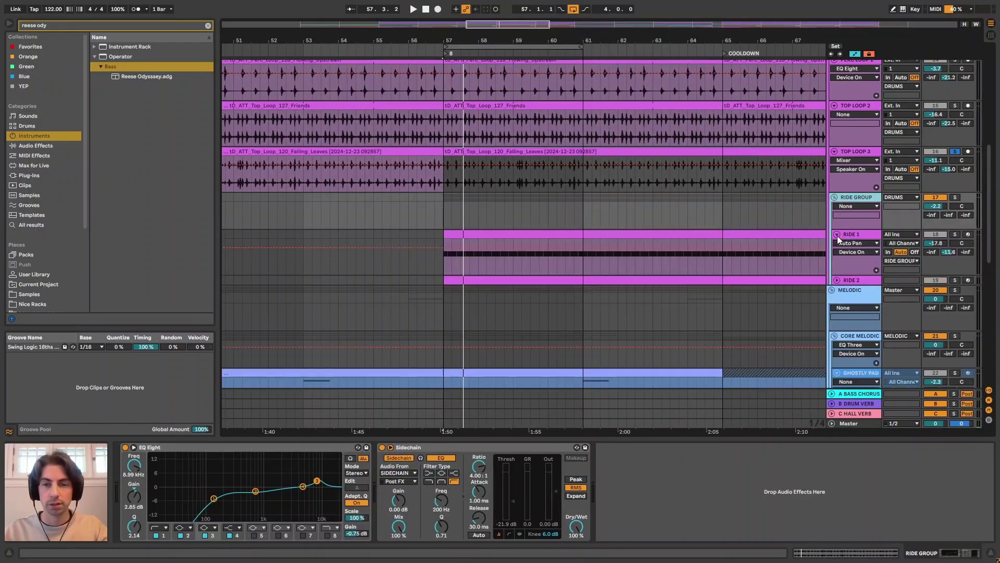
scroll(837, 243, down, 2)
click(837, 239)
Solo RIDE 1, play it from bar 57 with Hybrid Reverb and Auto Pan bypassed, and inspect its ride sample and controls.
click(505, 192)
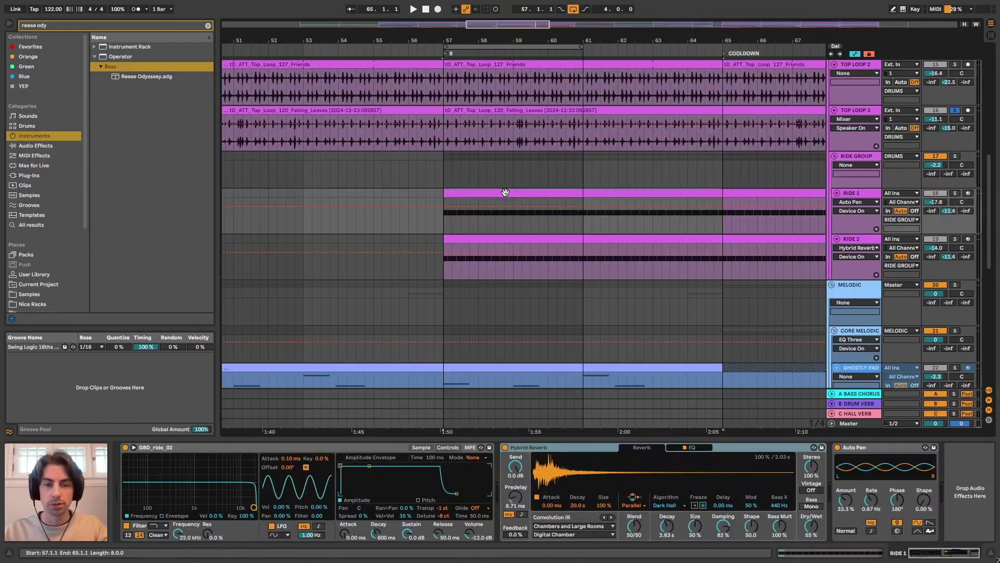
click(421, 447)
key(space)
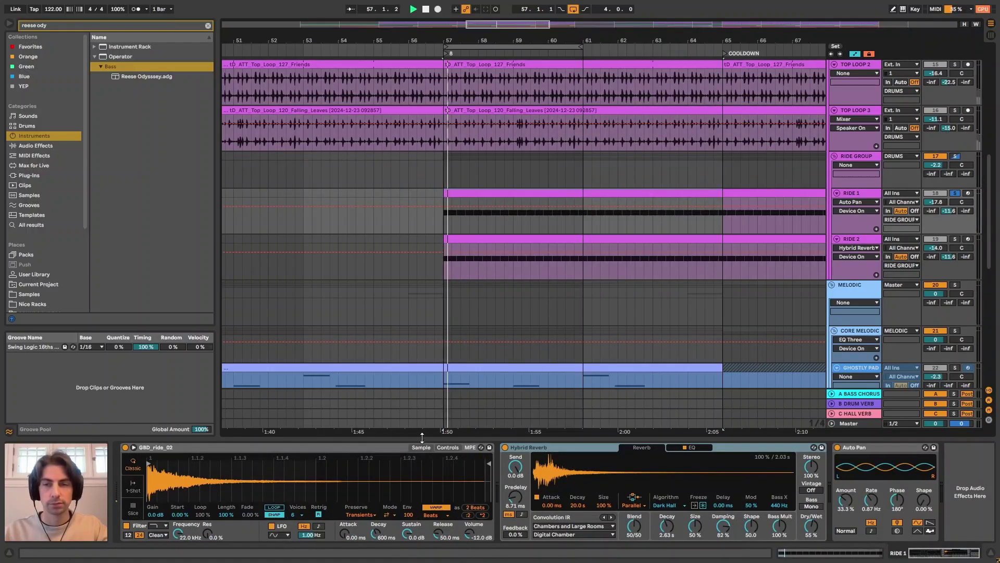
click(838, 448)
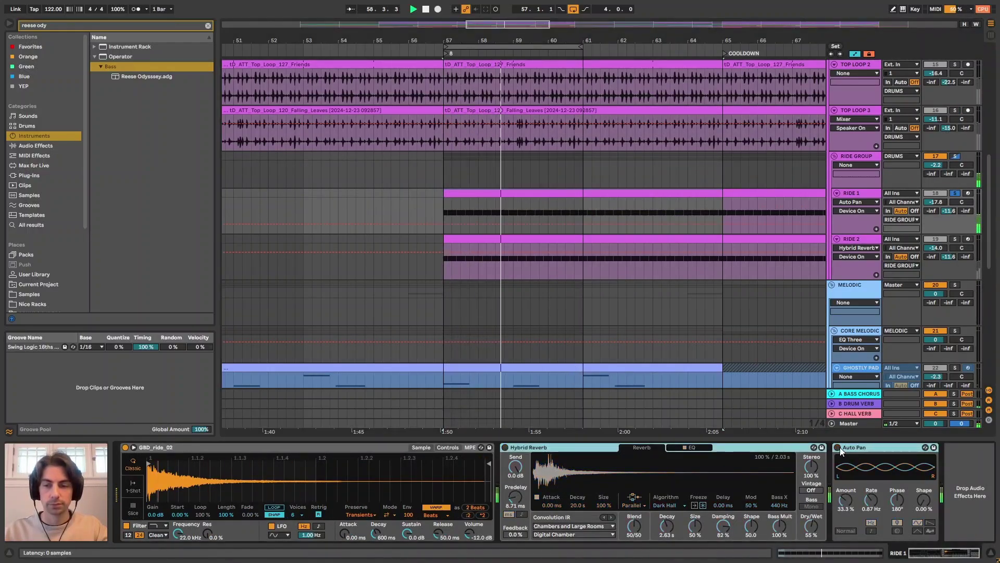
click(448, 447)
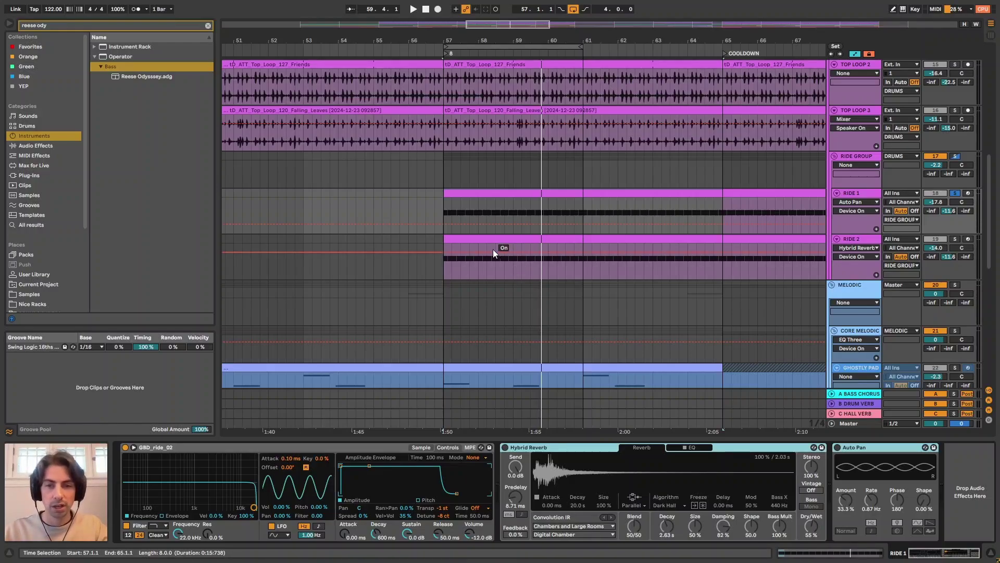
Solo the DRUMS group, show its effects, and play the full drum section from bar 57.
scroll(481, 226, up, 5)
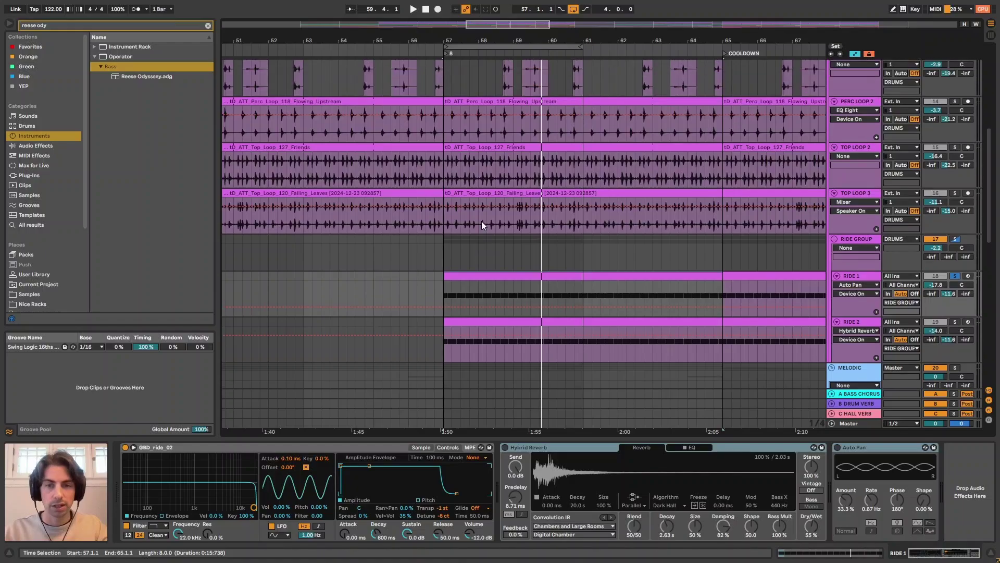
scroll(480, 220, up, 6)
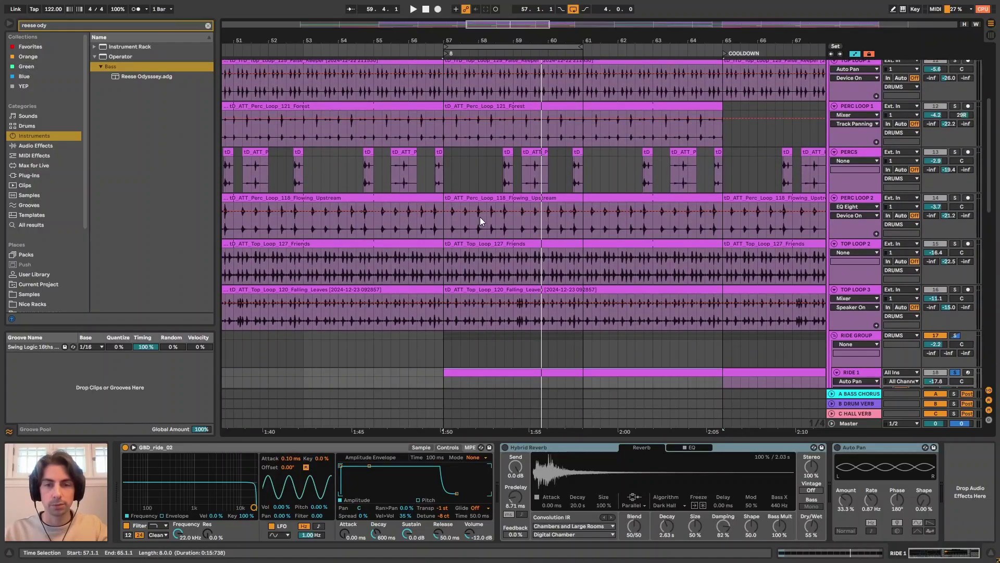
scroll(473, 238, up, 8)
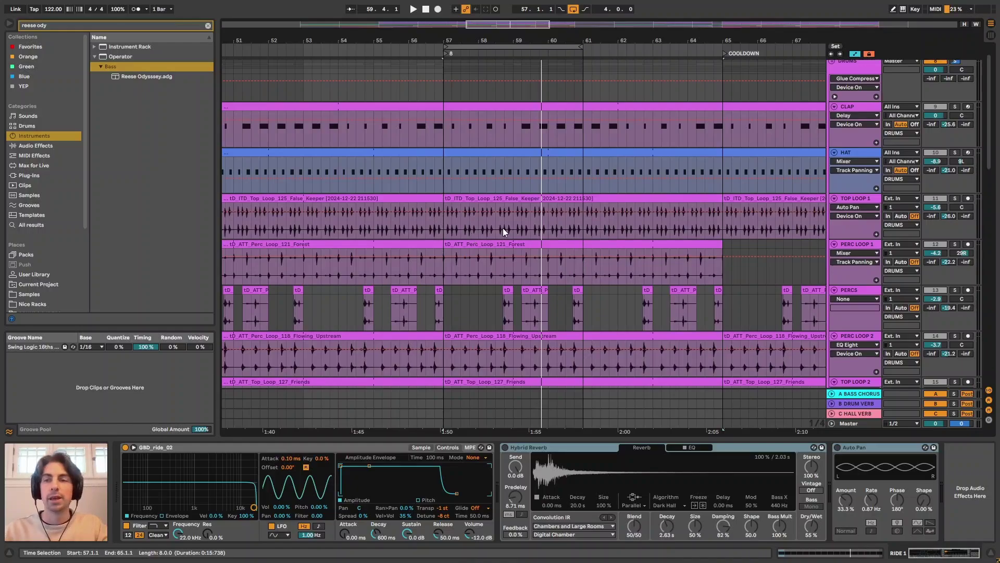
scroll(502, 226, up, 1)
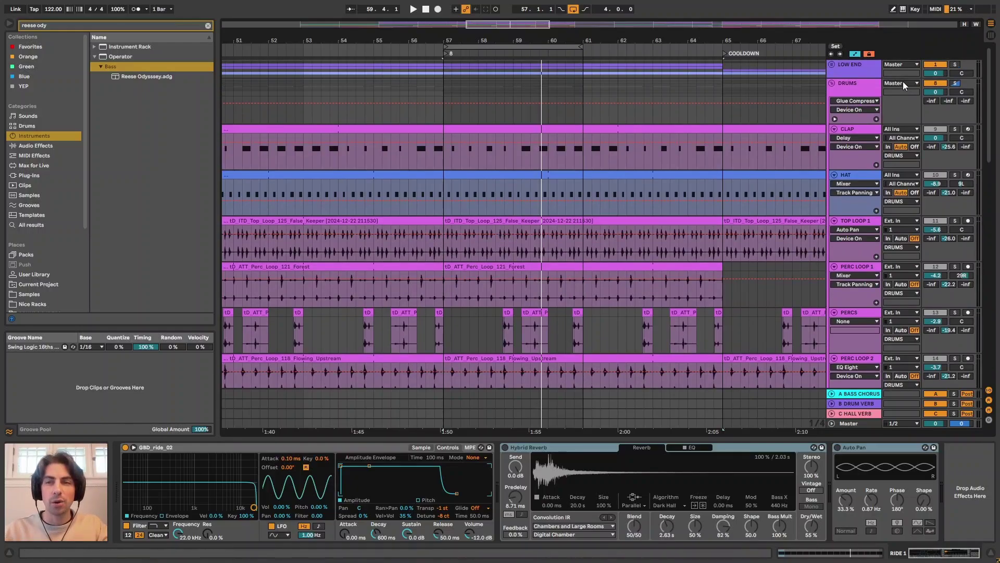
click(839, 84)
key(space)
Return to RIDE 1 and switch its Hybrid Reverb and Auto Pan back on.
scroll(629, 173, down, 12)
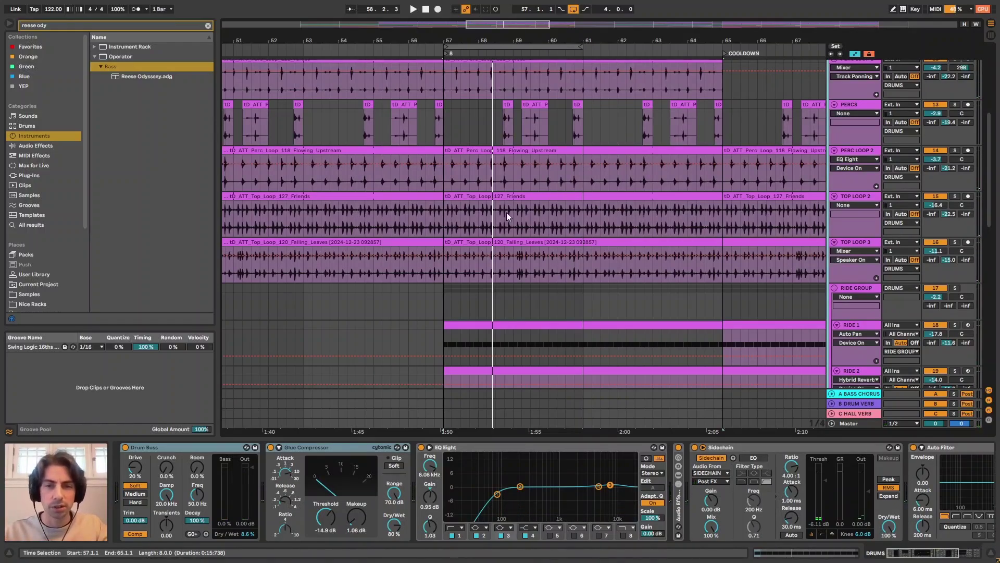
scroll(515, 206, down, 3)
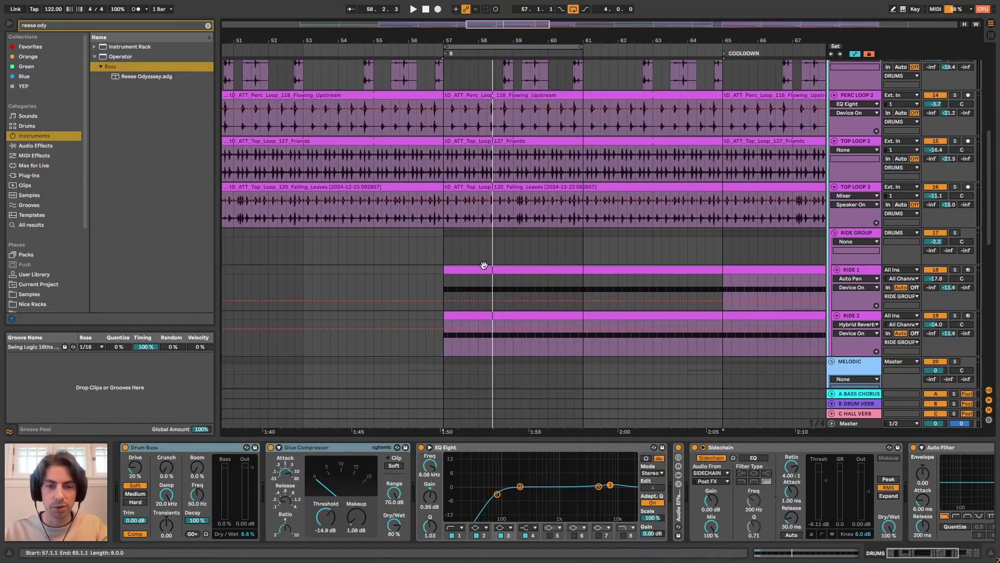
scroll(497, 272, down, 2)
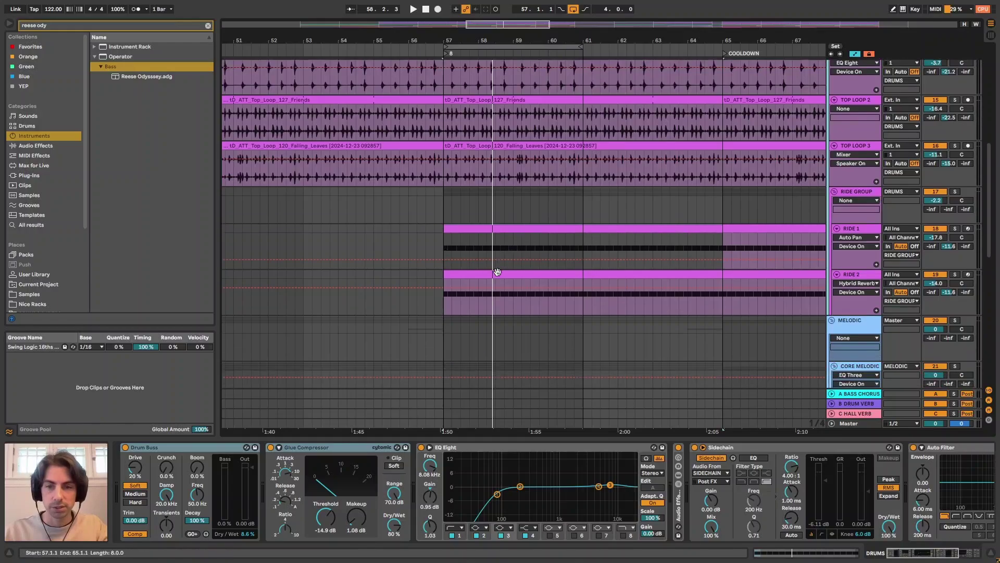
scroll(487, 238, down, 6)
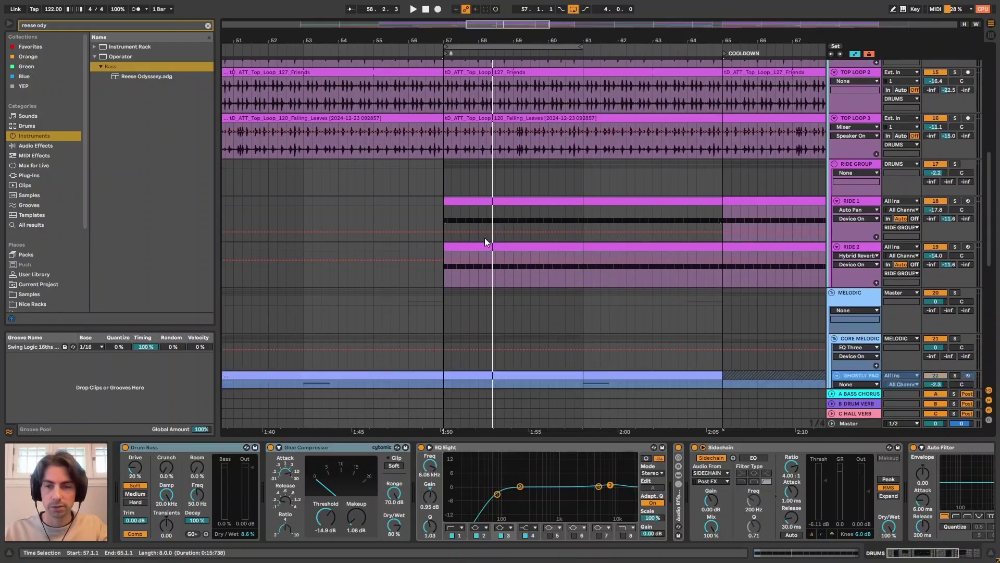
scroll(516, 221, up, 6)
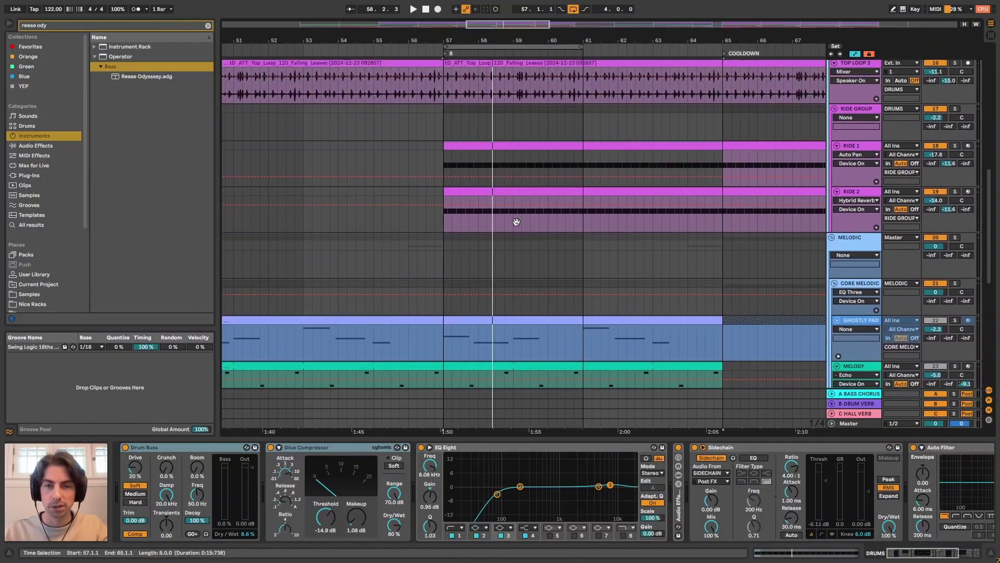
click(863, 230)
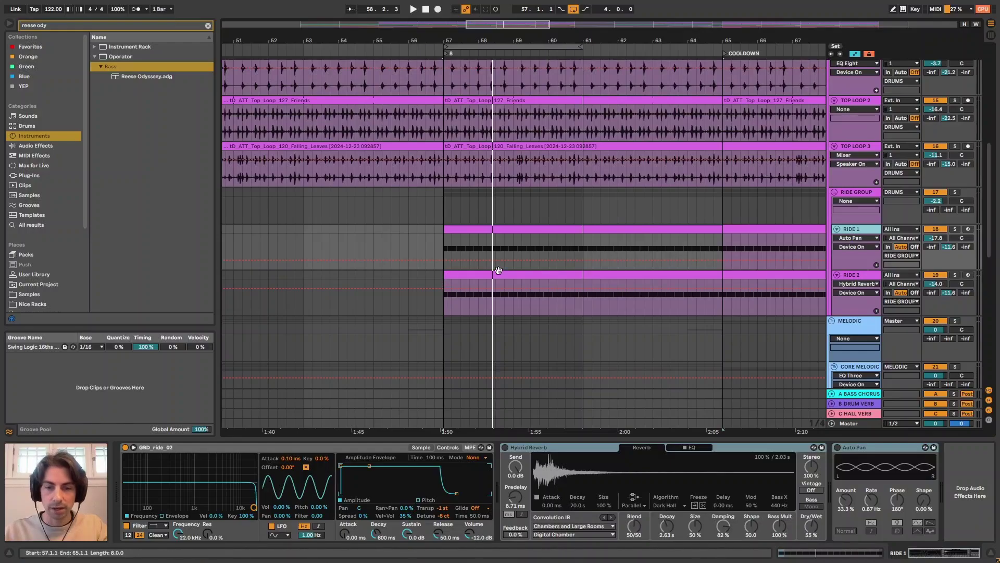
click(836, 451)
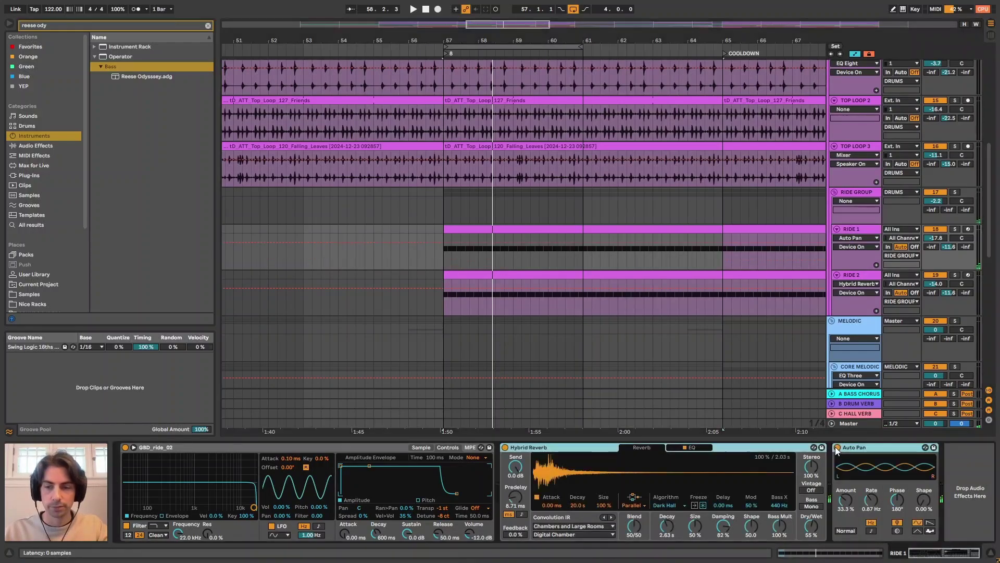
Solo RIDE 1, audition it with its effects active, and inspect the Hybrid Reverb and Auto Pan settings.
click(861, 229)
key(s)
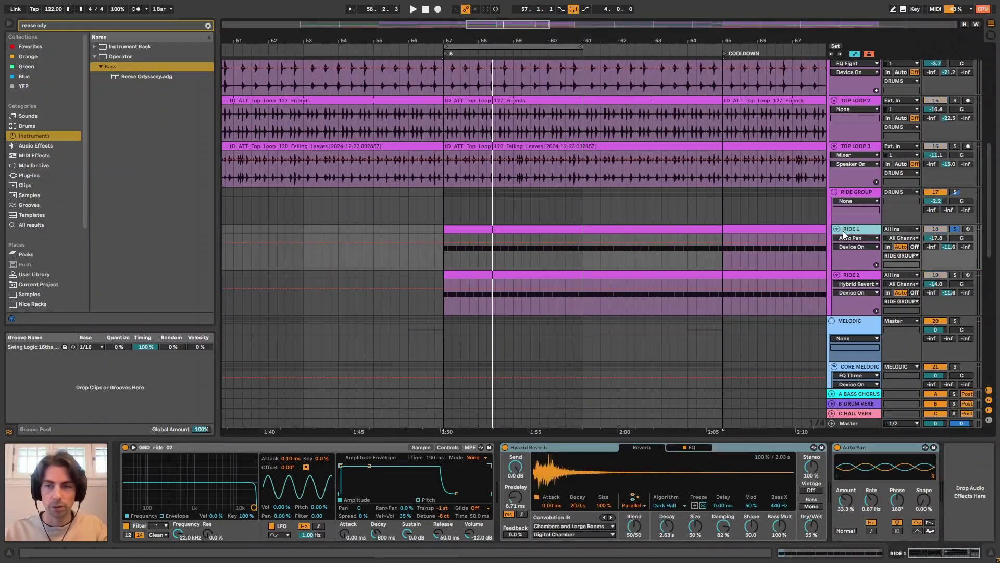
key(space)
click(862, 450)
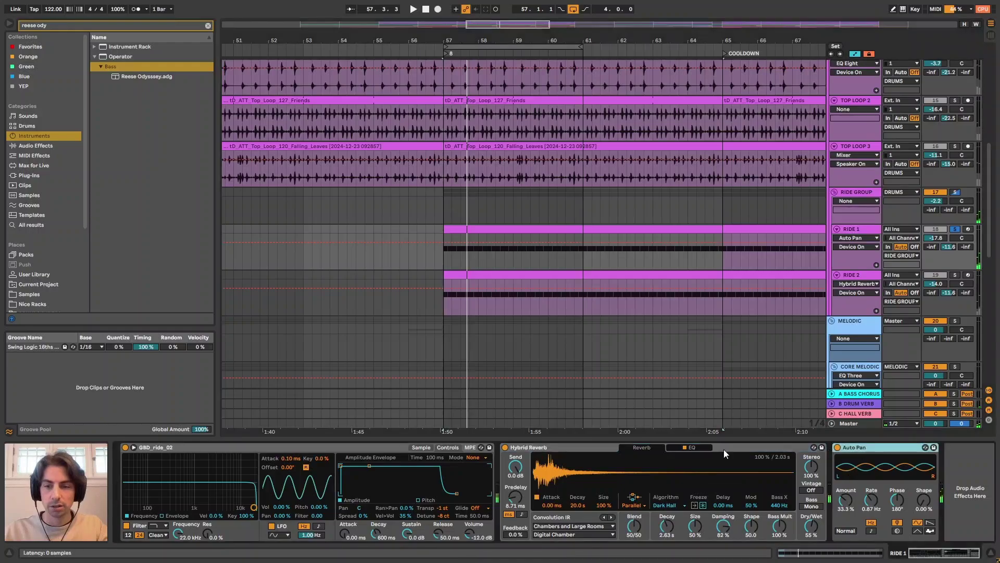
click(582, 449)
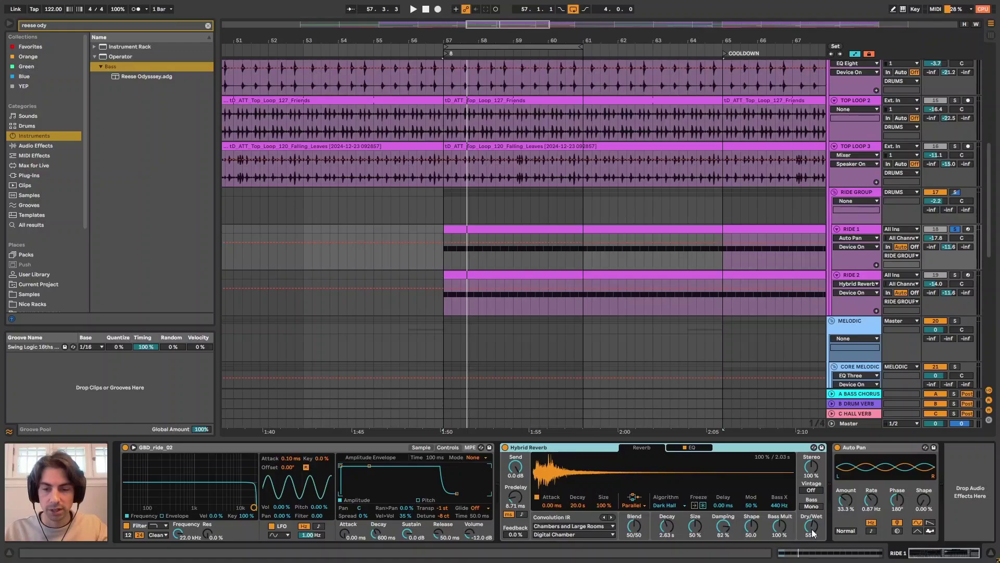
click(874, 447)
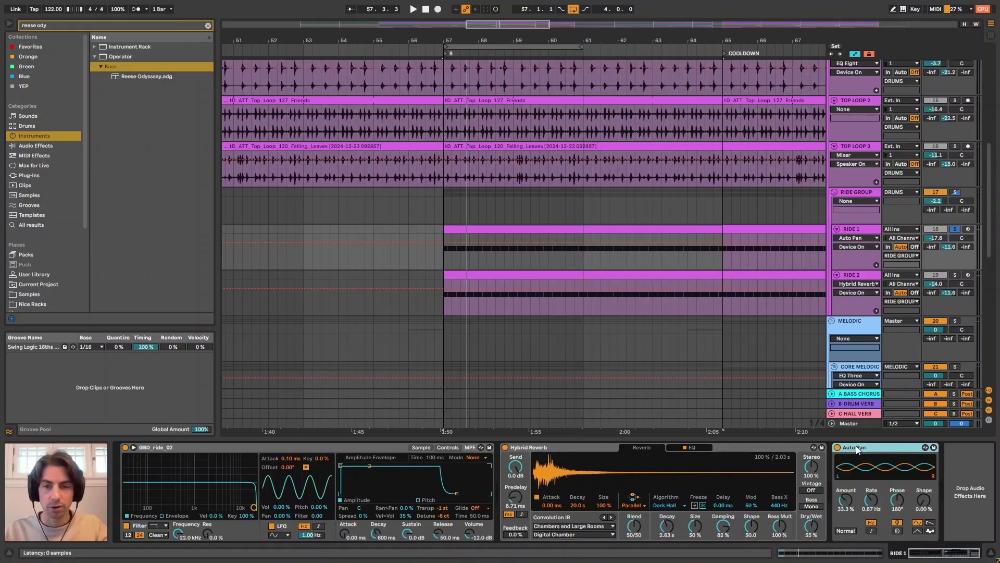
key(space)
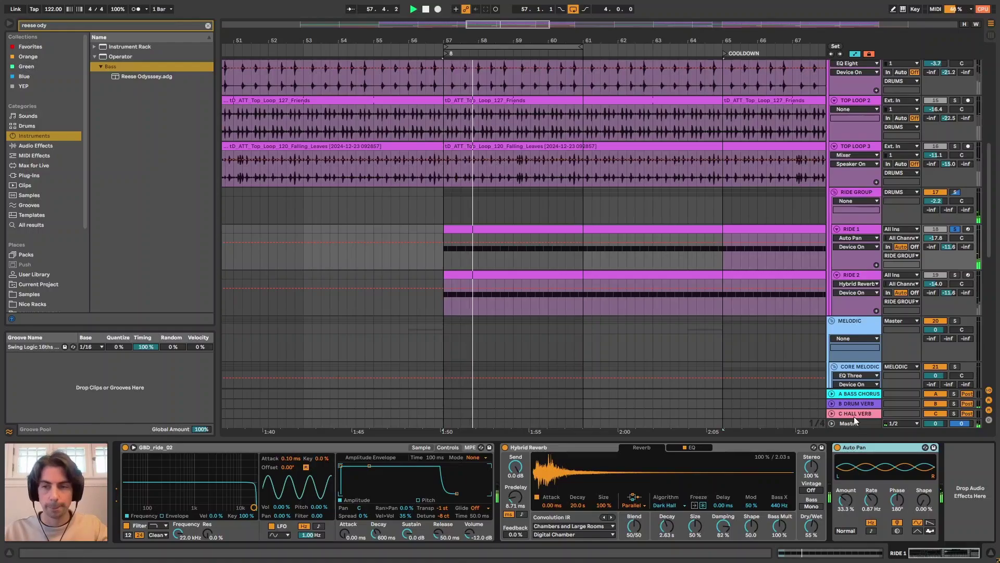
Solo and audition RIDE 2, inspect its Auto Pan's Invert setting, and show its ride sample.
click(859, 275)
key(s)
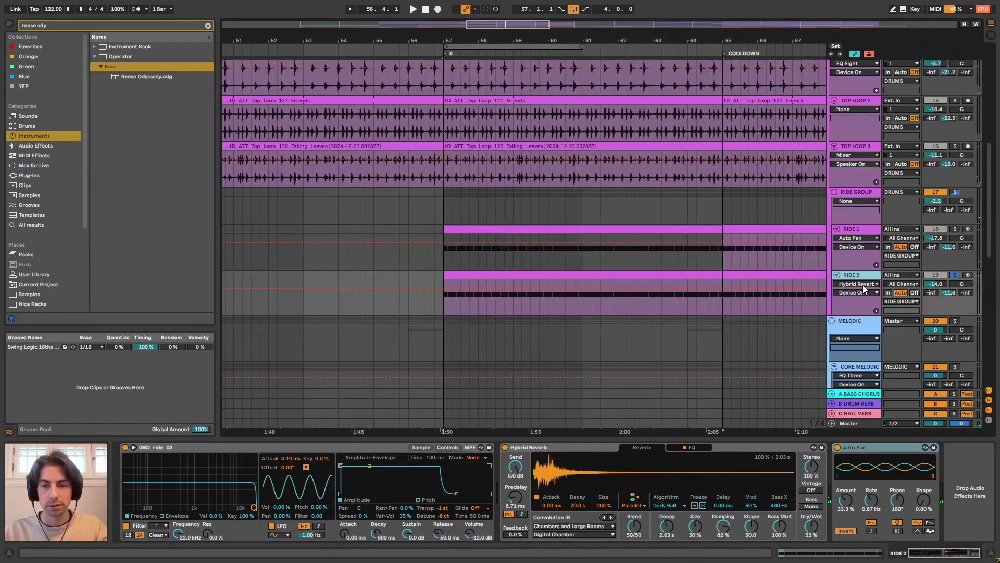
click(861, 448)
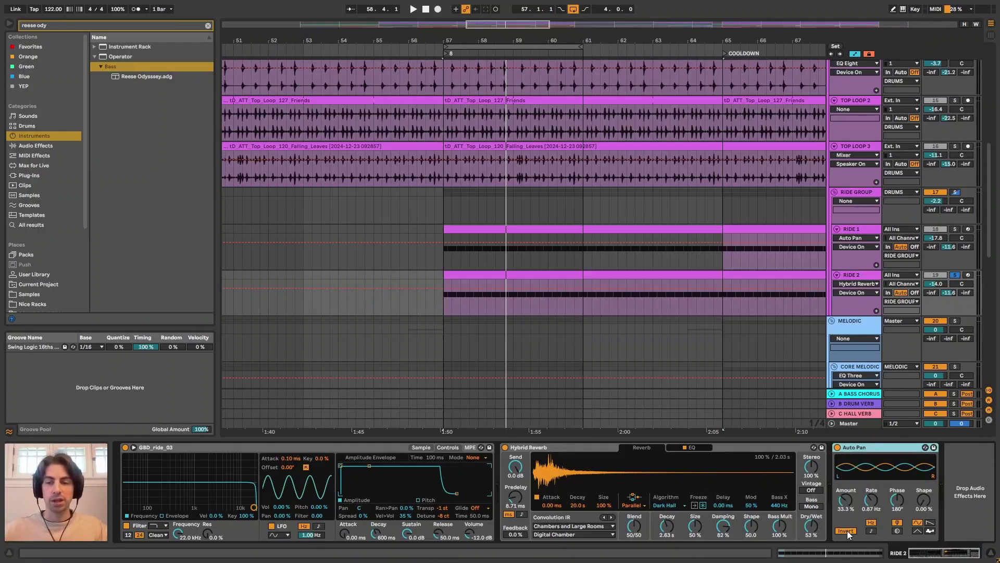
click(955, 229)
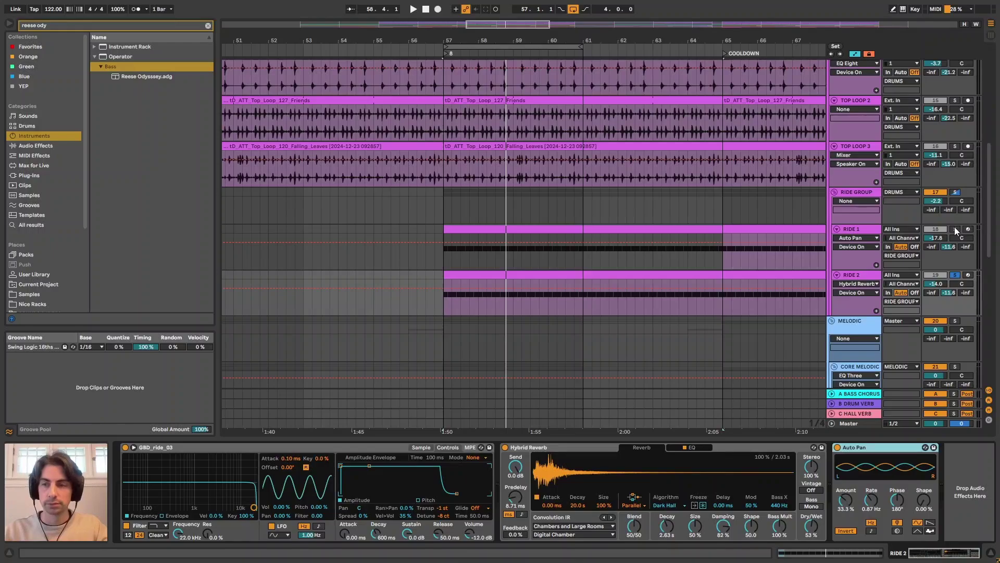
click(419, 448)
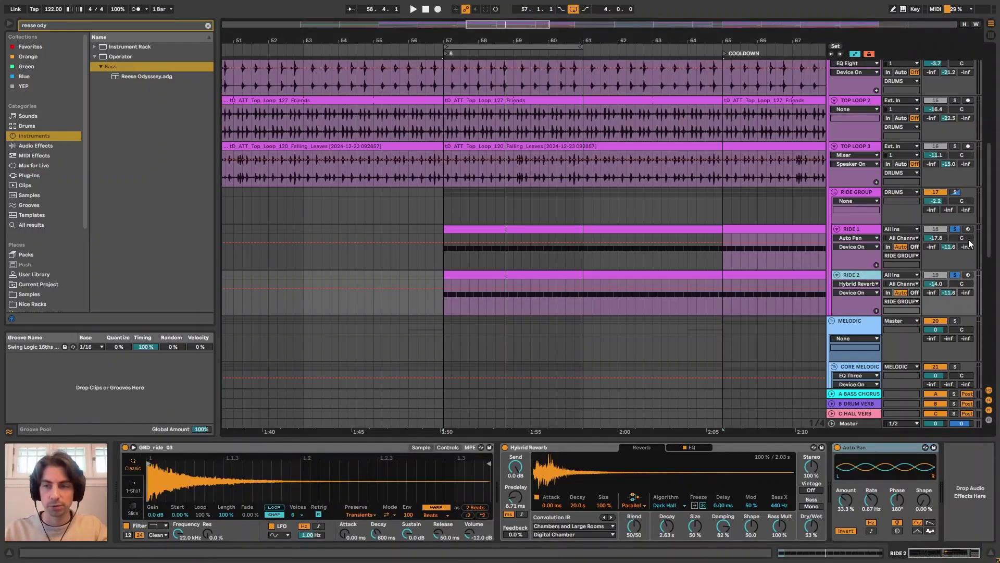
Play RIDE 2 alone from bar 57 and inspect its sampler's transpose and detune controls alongside the sample waveform.
click(955, 230)
key(space)
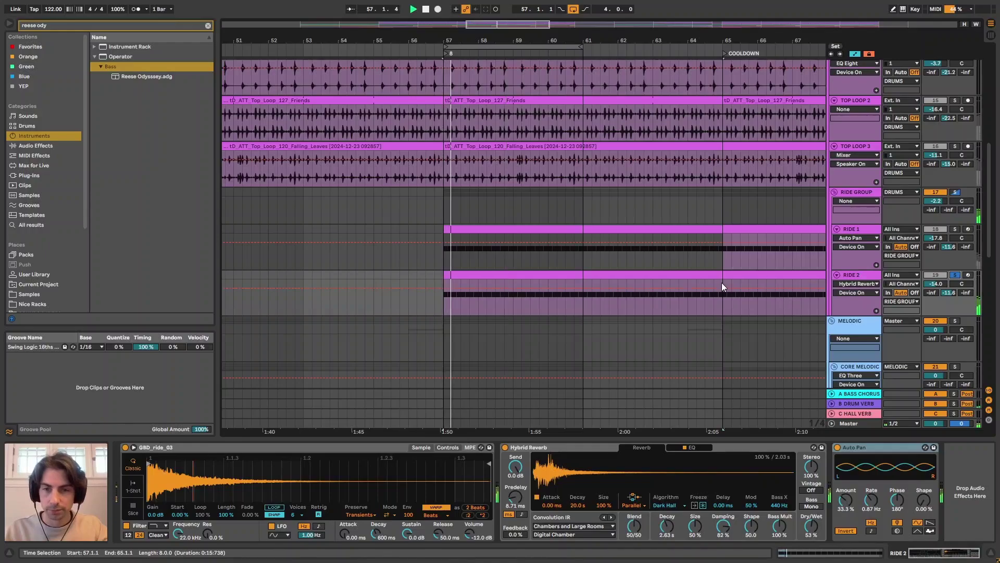
click(448, 448)
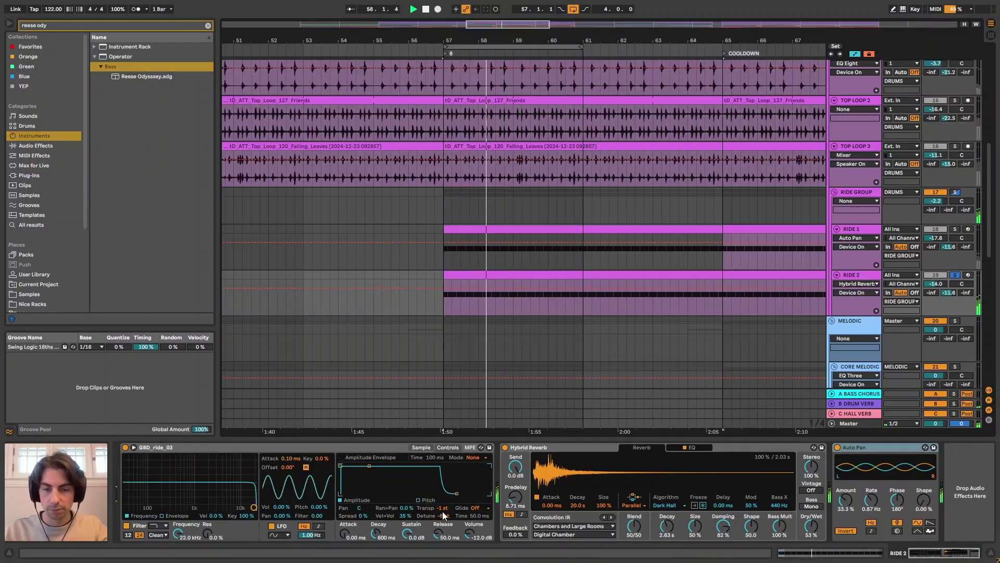
click(421, 447)
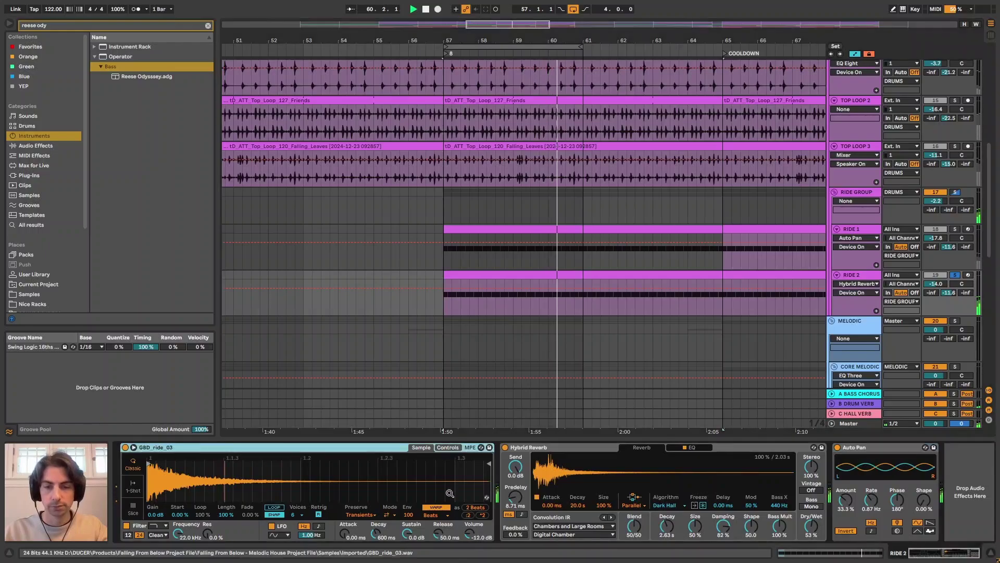
click(448, 448)
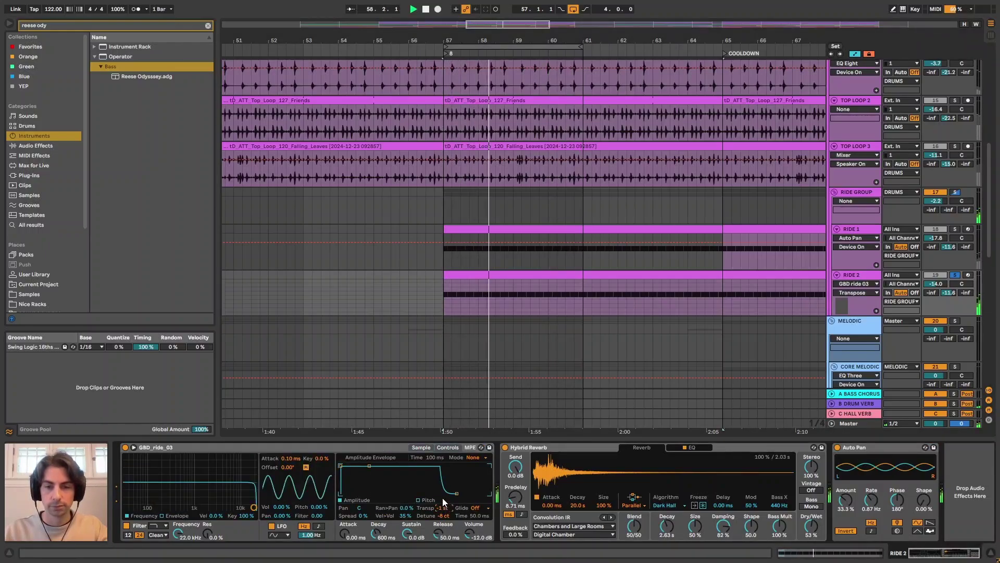
click(421, 448)
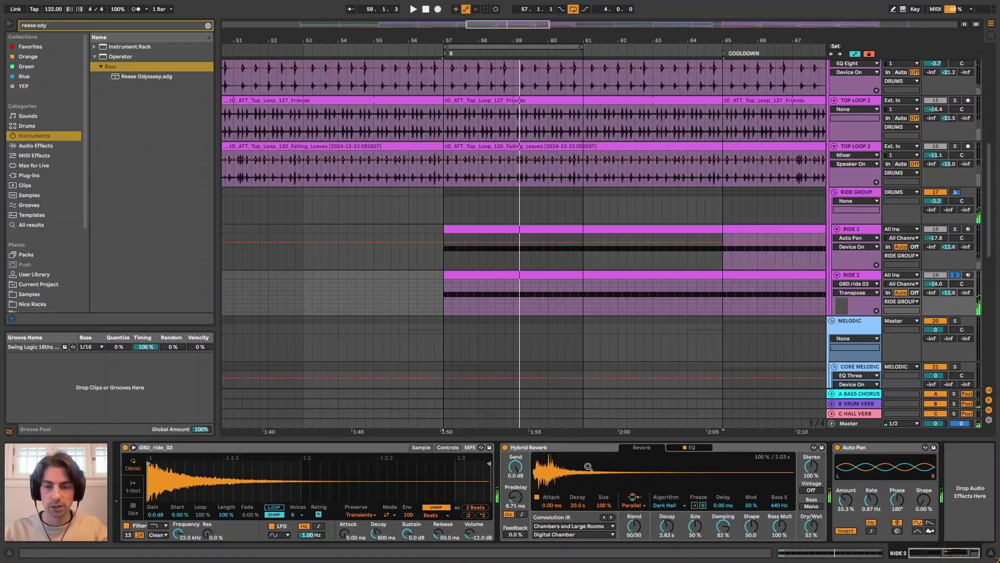
Play both rides together, compare the RIDE GROUP with EQ Eight off and on, and select its Sidechain device.
click(956, 230)
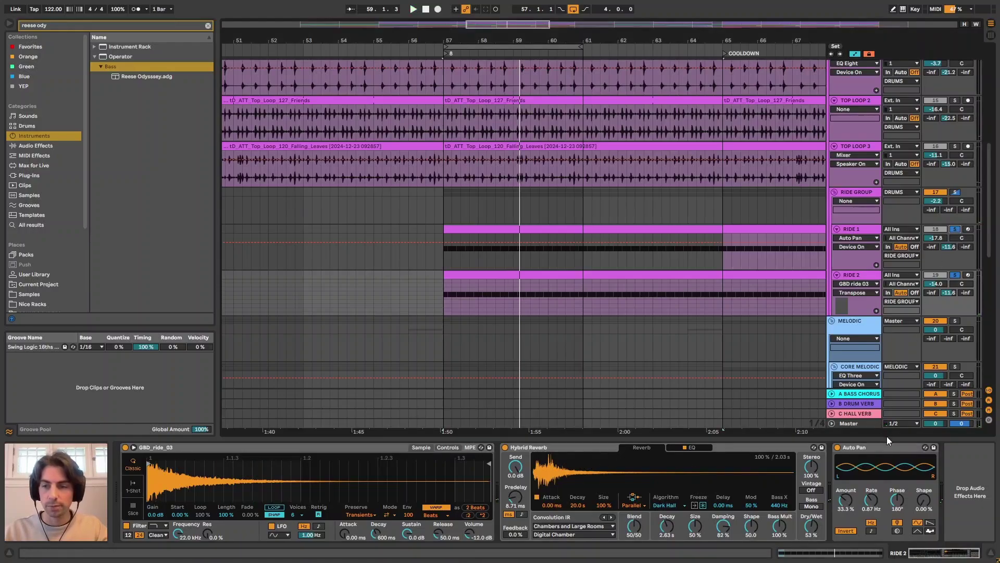
key(space)
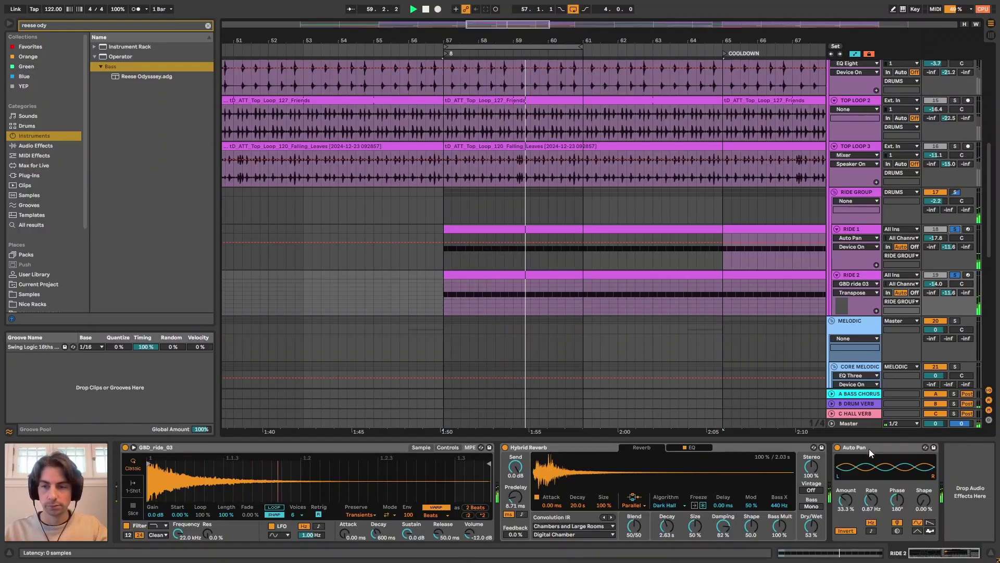
click(867, 193)
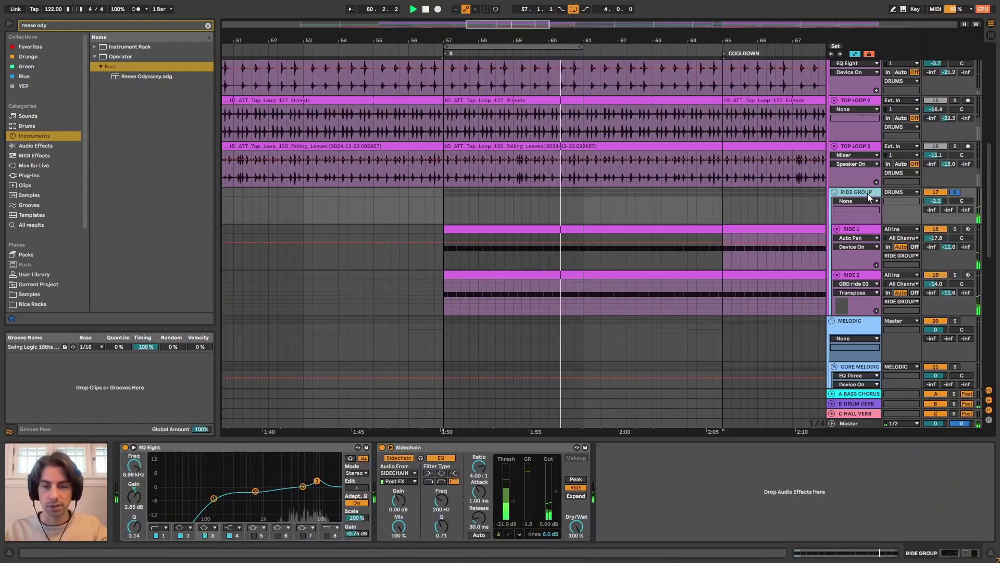
click(125, 447)
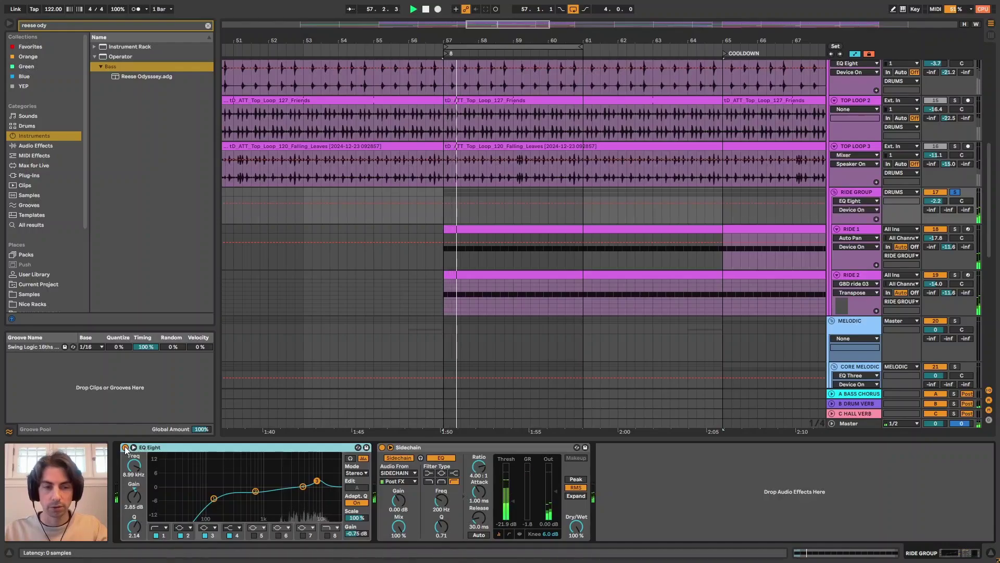
click(125, 447)
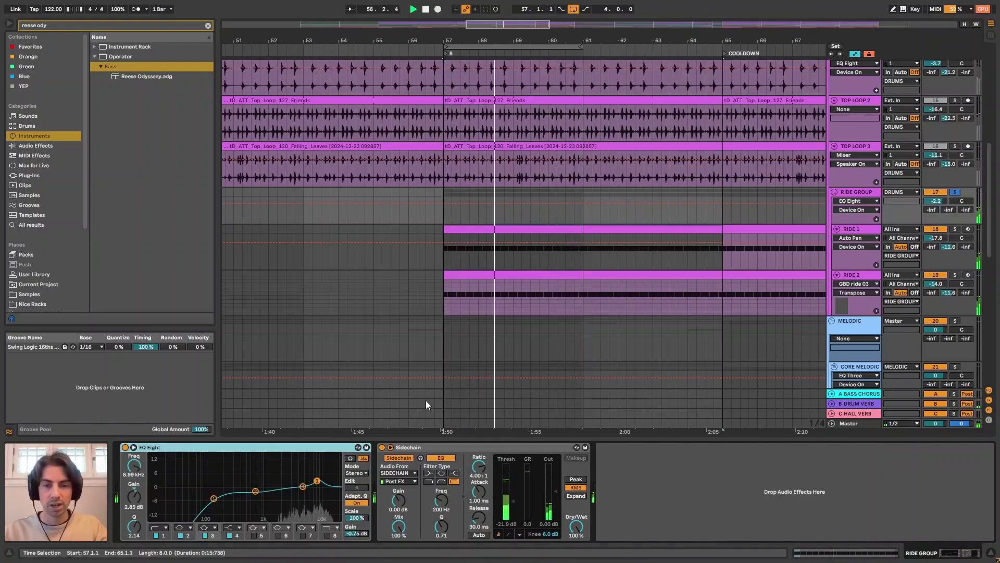
click(431, 447)
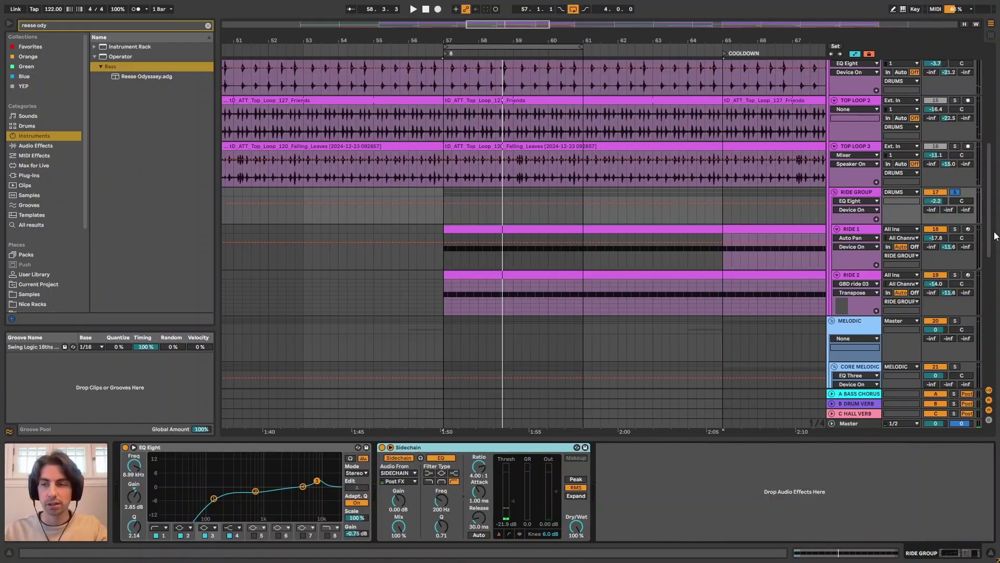
Select the DRUMS group and look through its effect chain from Drum Buss to Utility.
drag(989, 237, 995, 147)
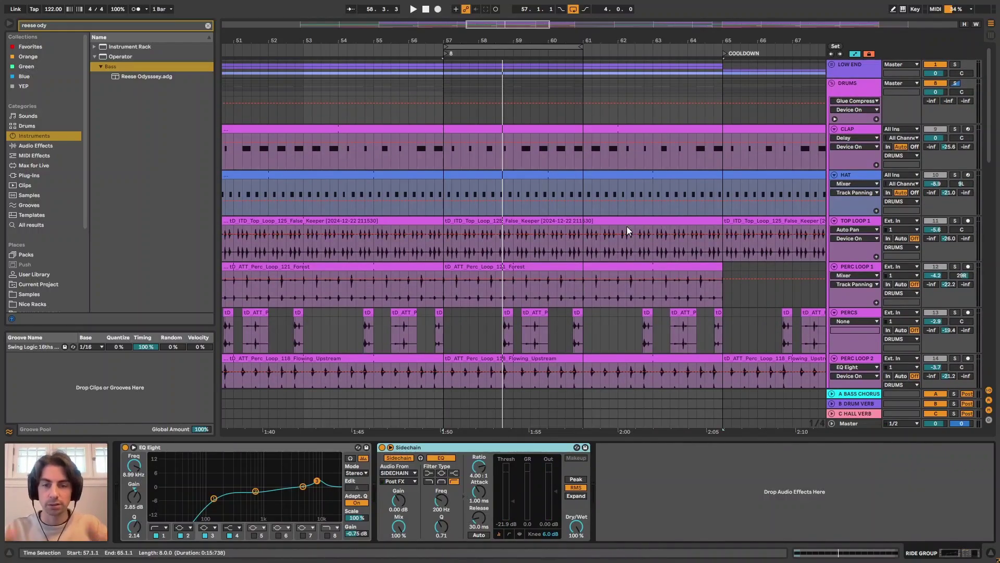
click(862, 84)
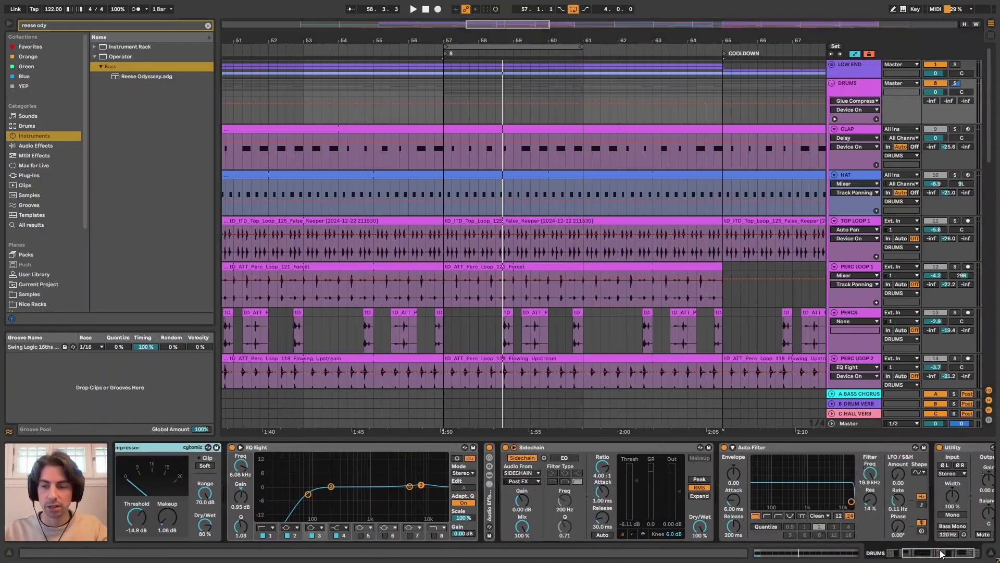
click(937, 555)
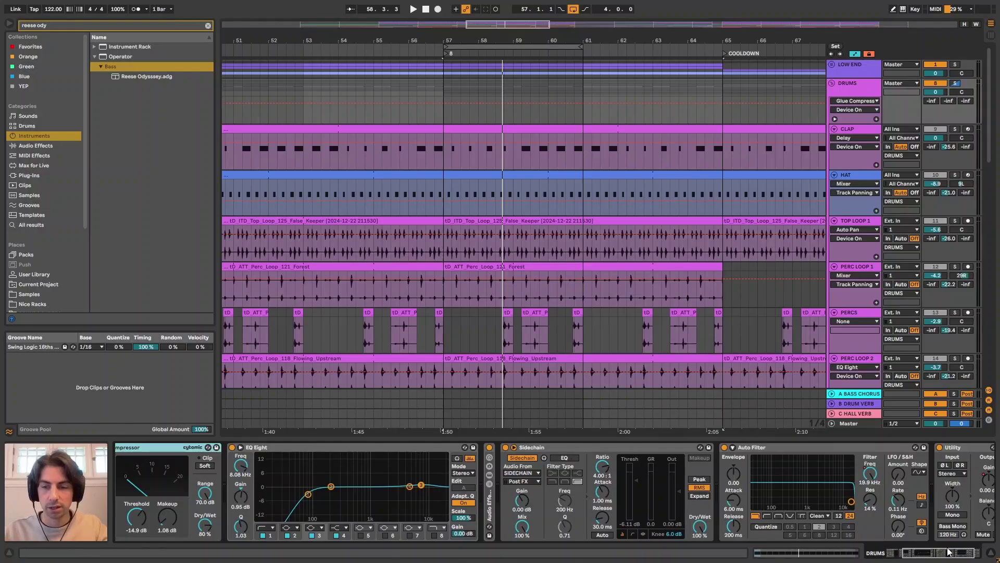
drag(949, 553, 907, 552)
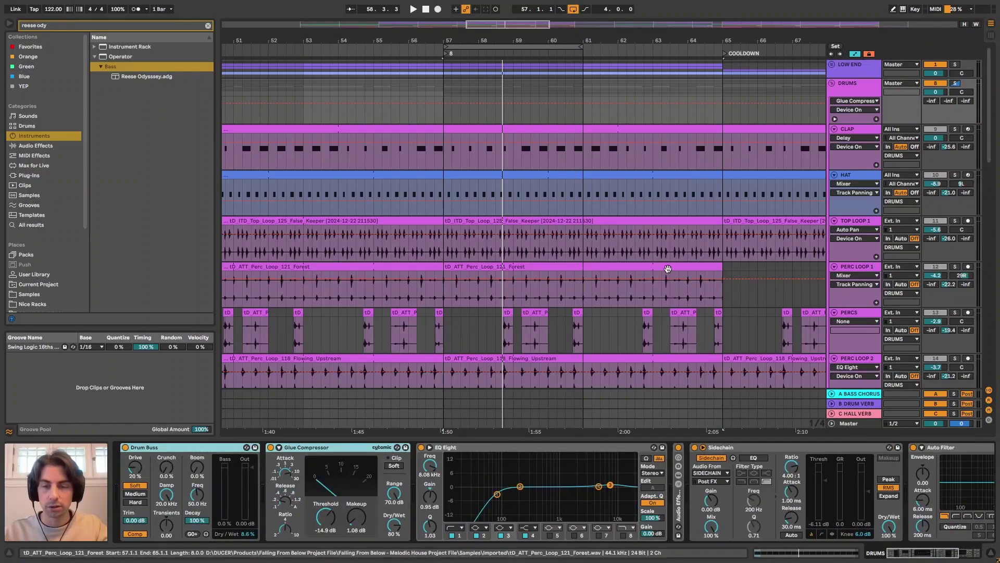
click(849, 83)
scroll(846, 84, left, 1)
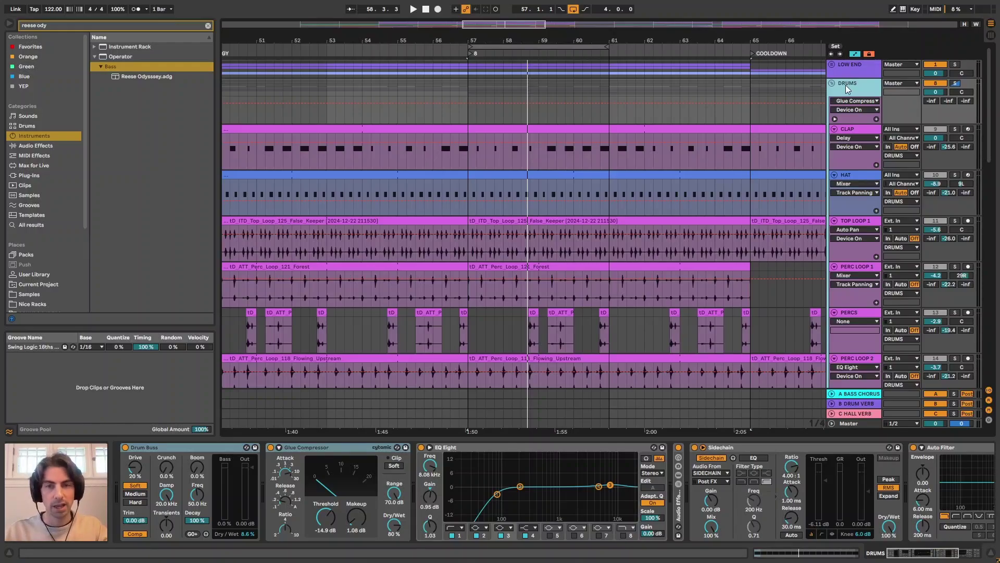
Look over the drum group's tracks between bars 43 and 69, down to the rides and back.
drag(520, 42, 566, 41)
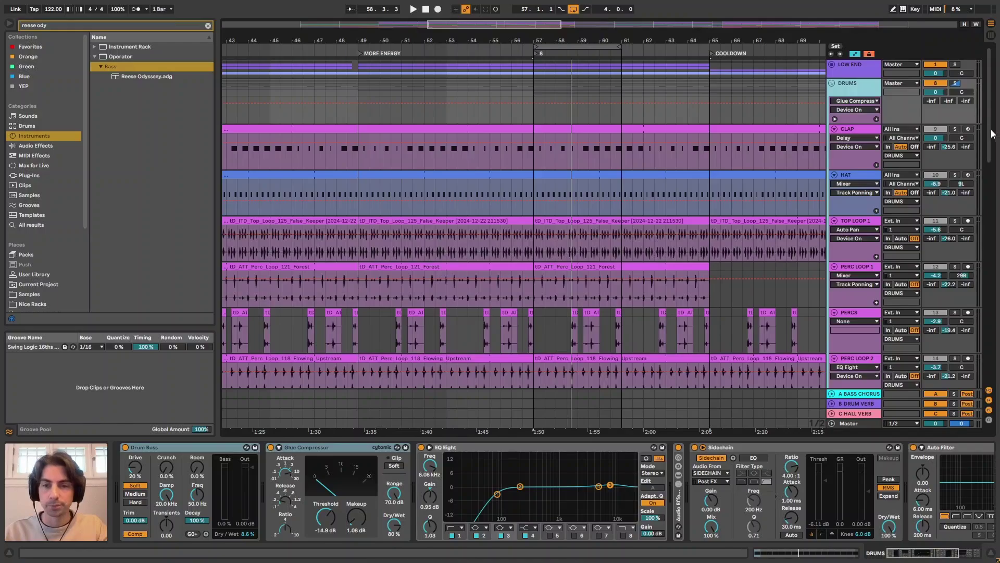
scroll(980, 243, down, 10)
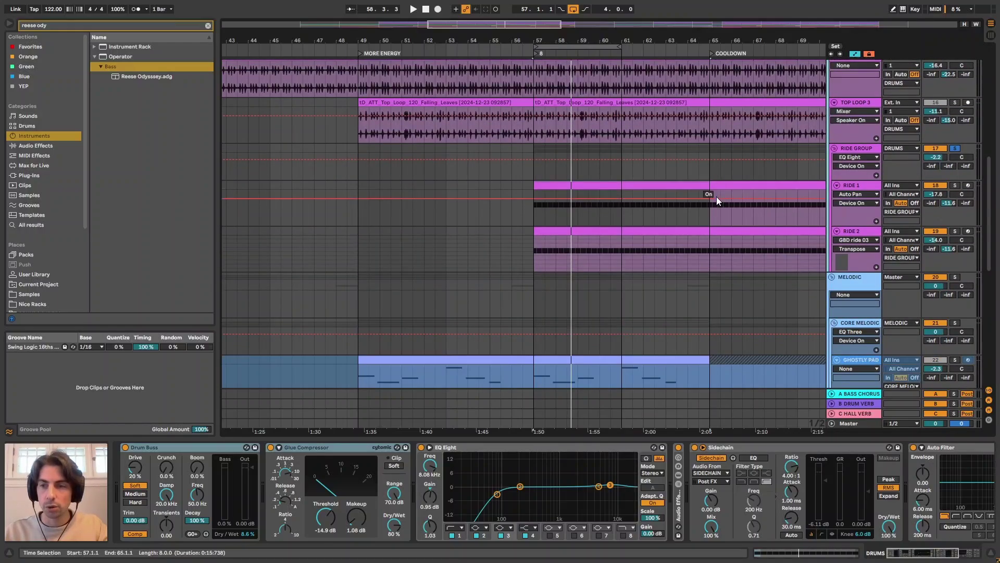
scroll(991, 196, up, 5)
scroll(991, 197, up, 5)
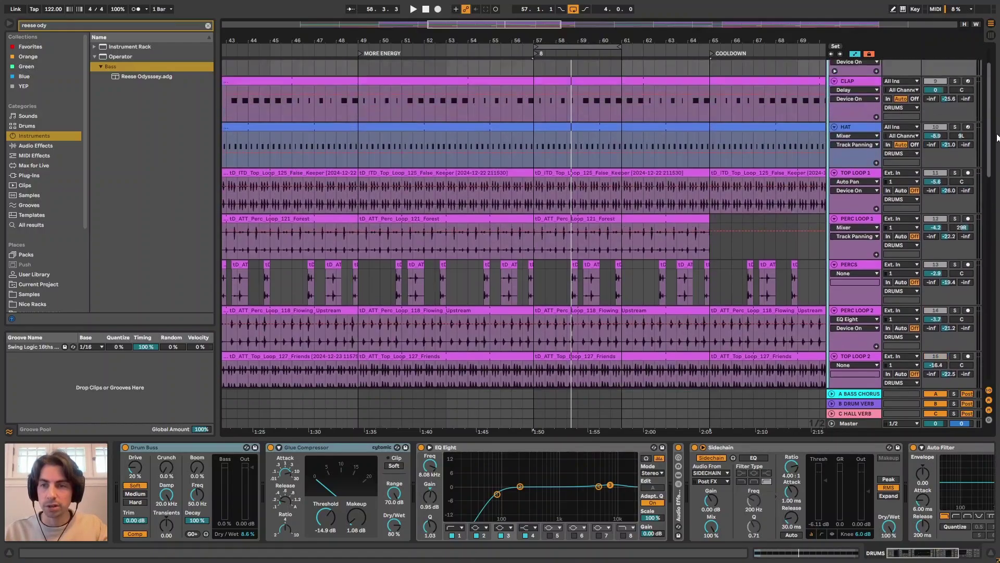
Solo the DRUMS group and audition it from bar 57 with all of its effects bypassed.
key(space)
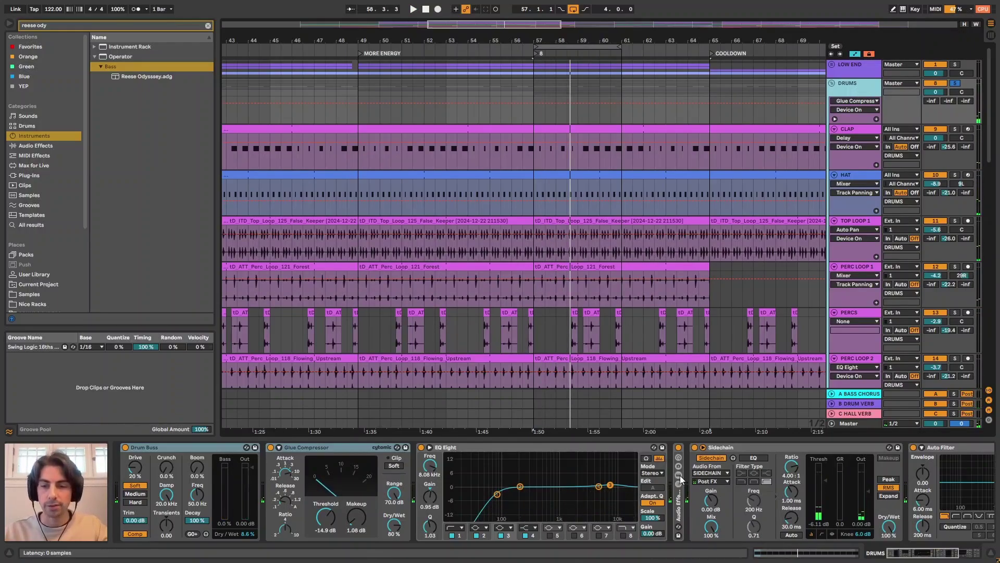
click(932, 555)
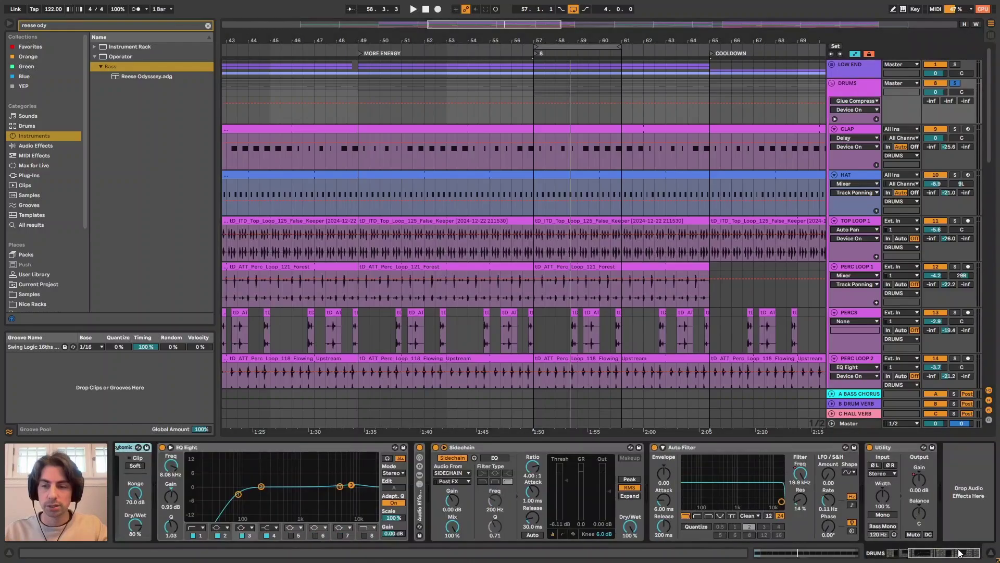
drag(941, 555, 906, 555)
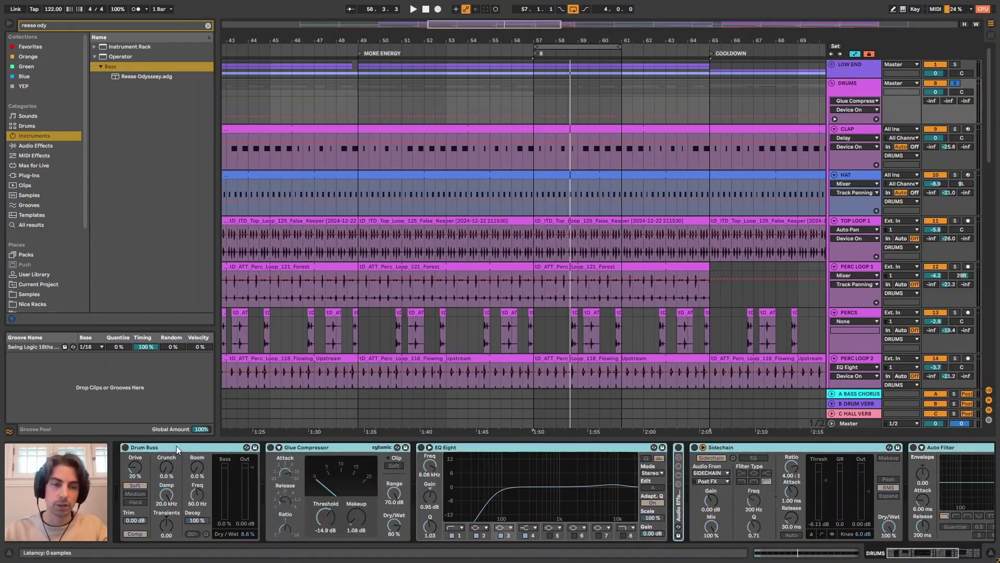
key(space)
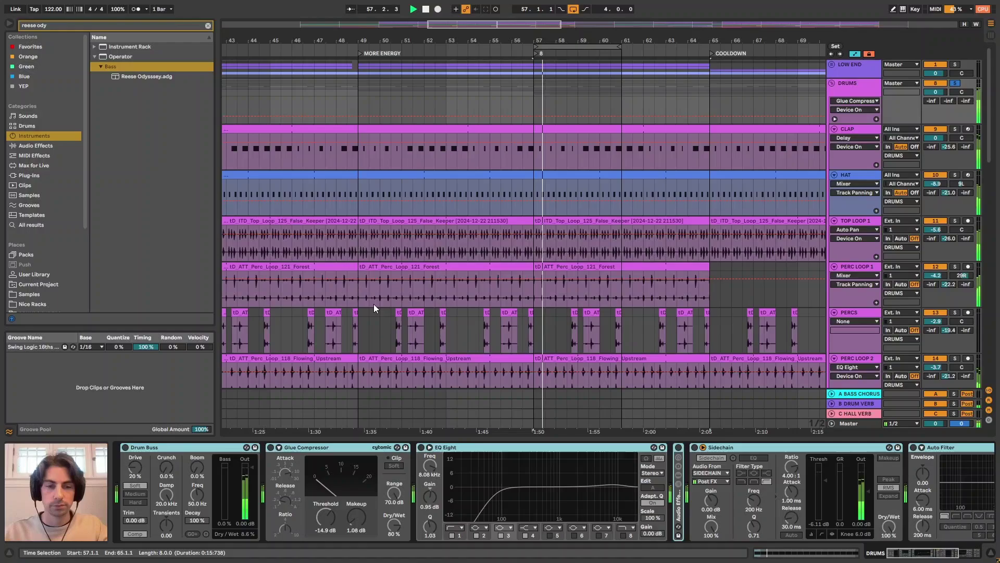
Reactivate only Drum Buss on the DRUMS group and play the loop through it.
click(211, 445)
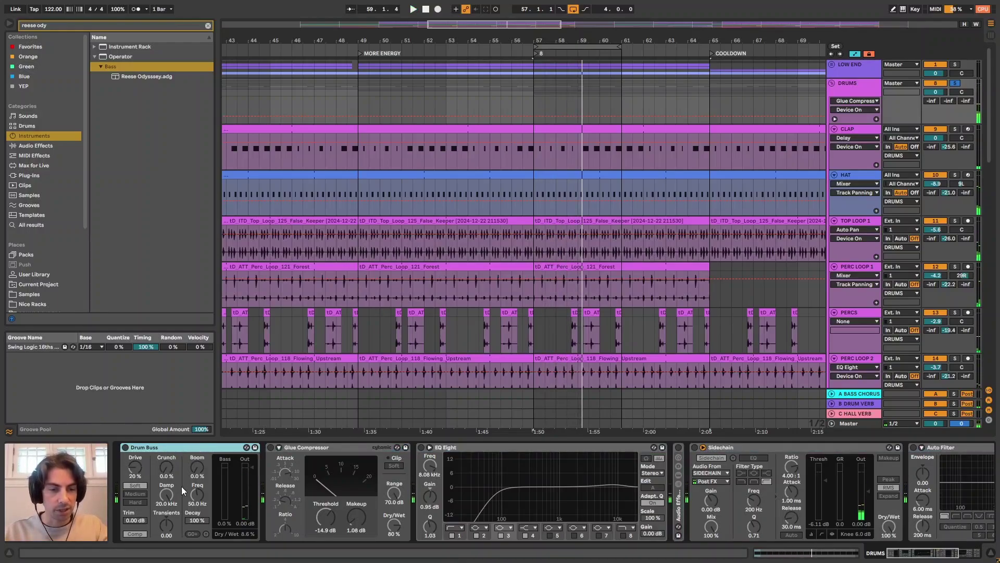
key(0)
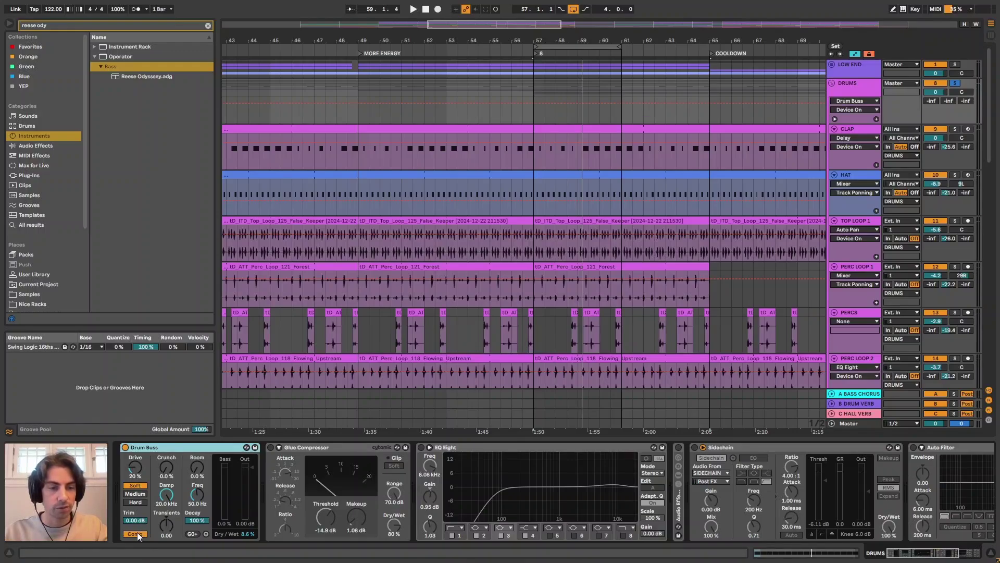
key(space)
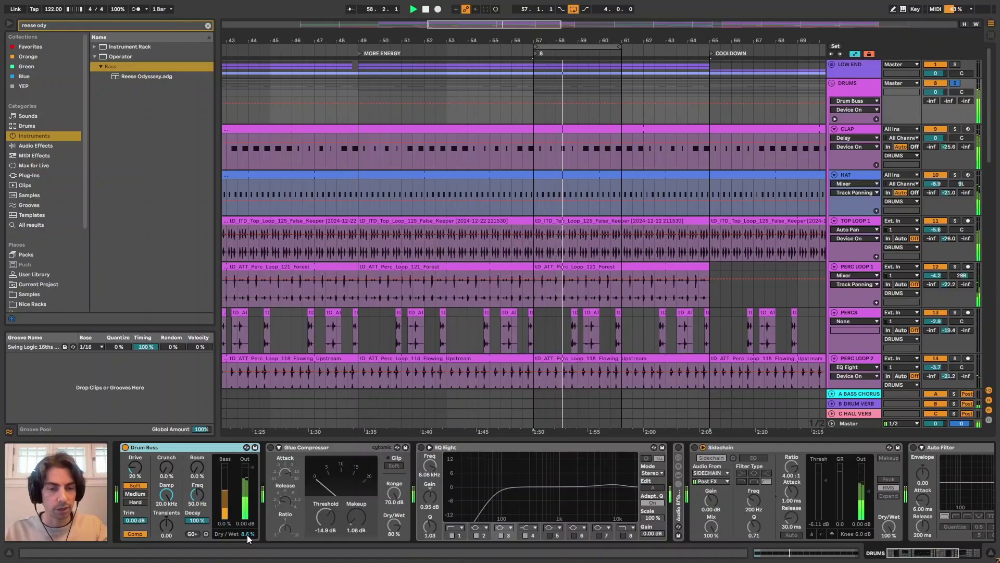
Compare the drums with Drum Buss off and on, and point out its Dry/Wet amount.
click(125, 448)
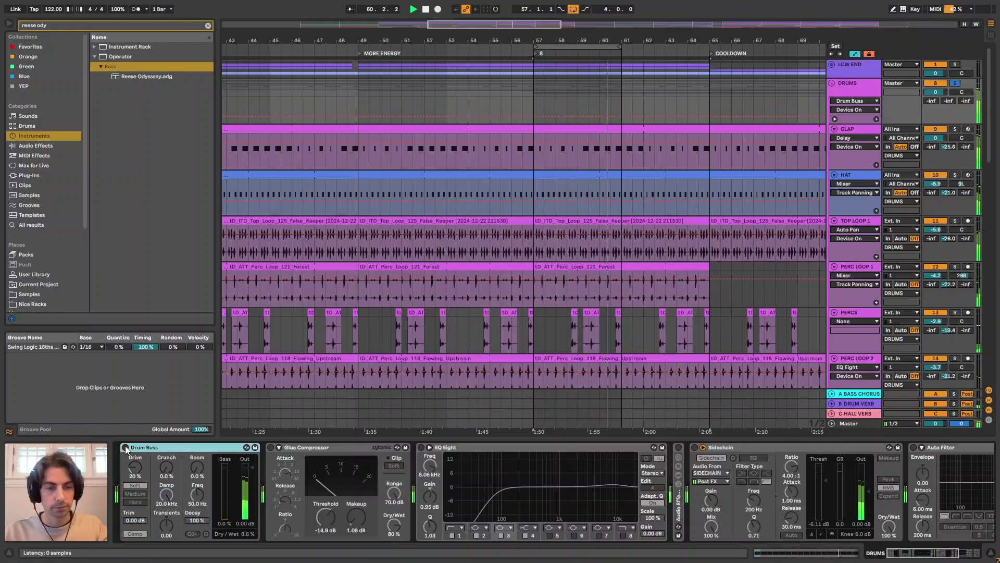
click(126, 447)
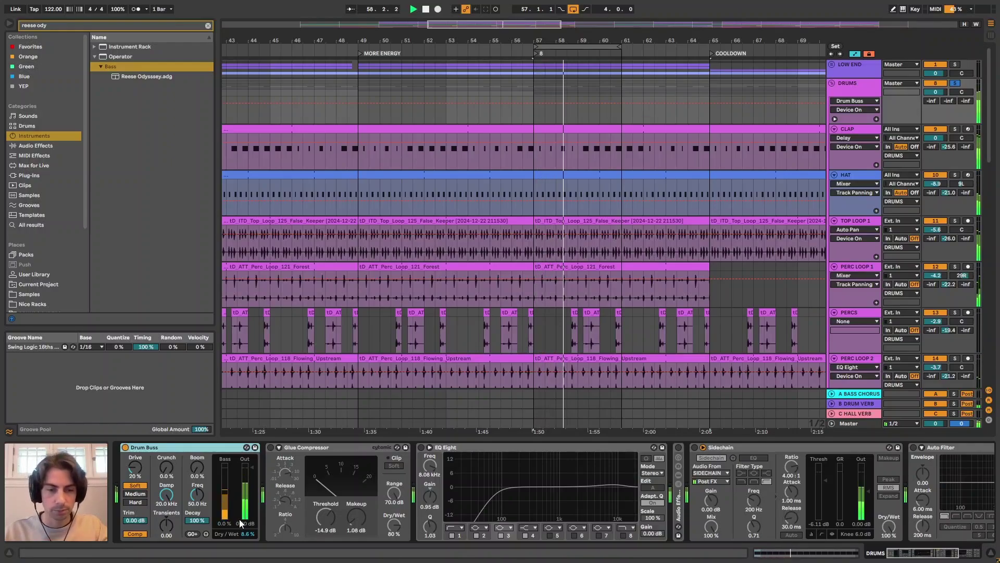
drag(249, 536, 250, 536)
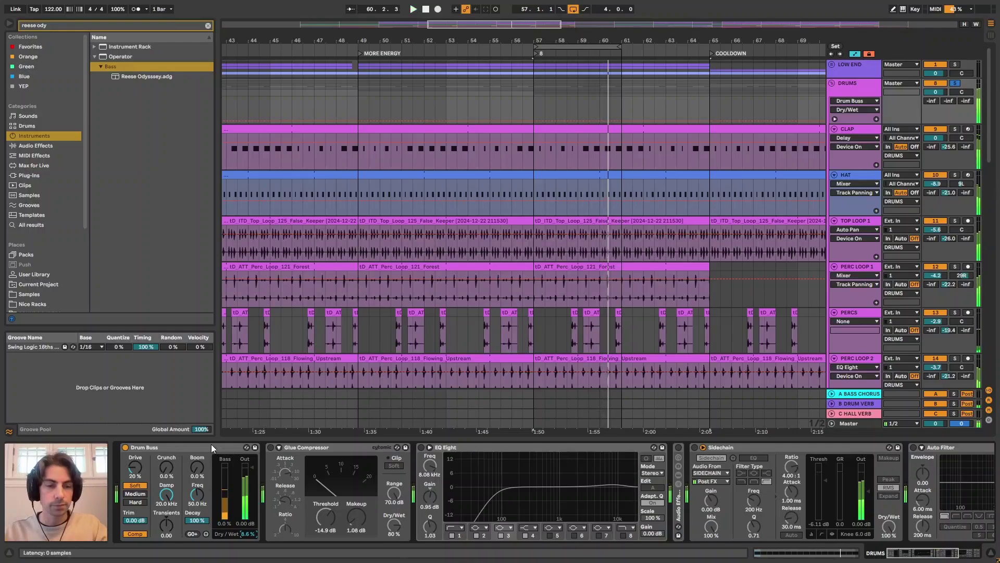
Reactivate the DRUMS group's Glue Compressor and compare the playing loop with it off and on.
click(270, 448)
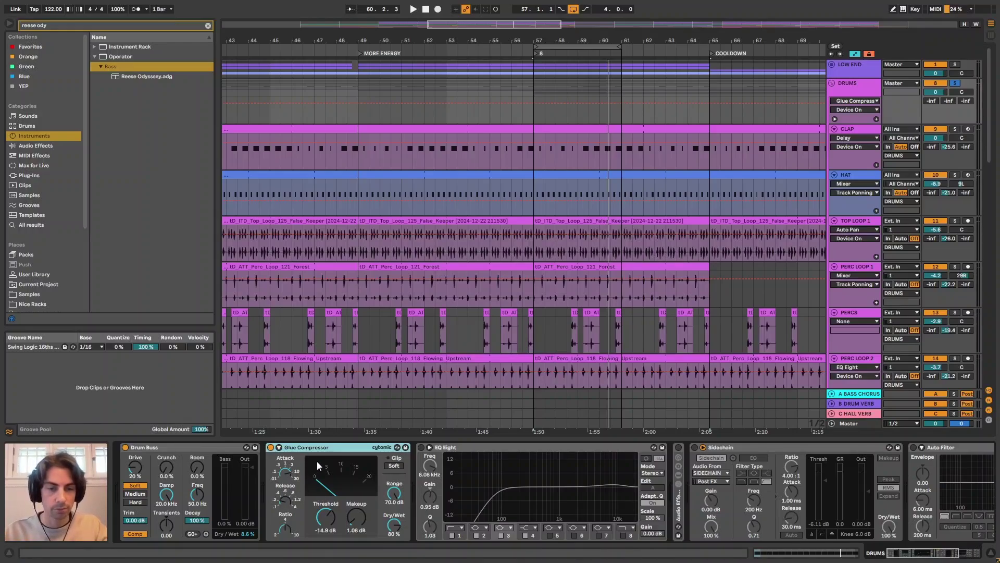
key(space)
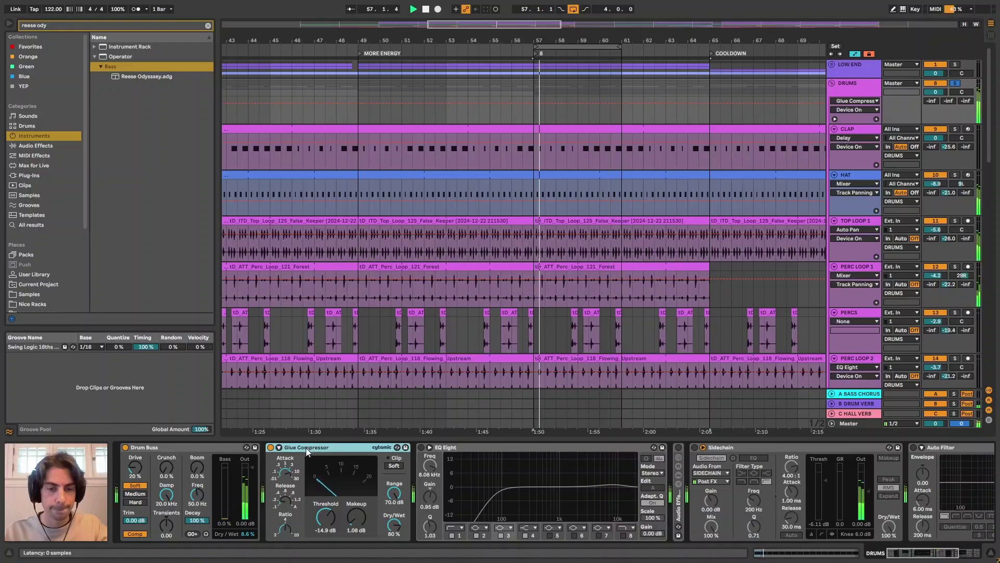
click(270, 447)
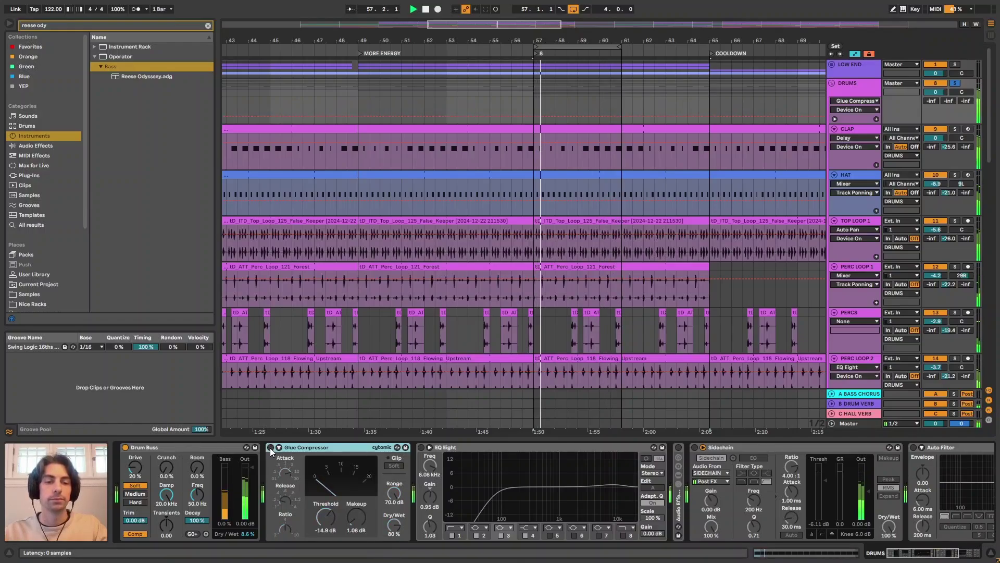
click(270, 448)
Select Drum Buss and Glue Compressor together and compare the drums with both off and on.
click(234, 447)
shift+click(295, 447)
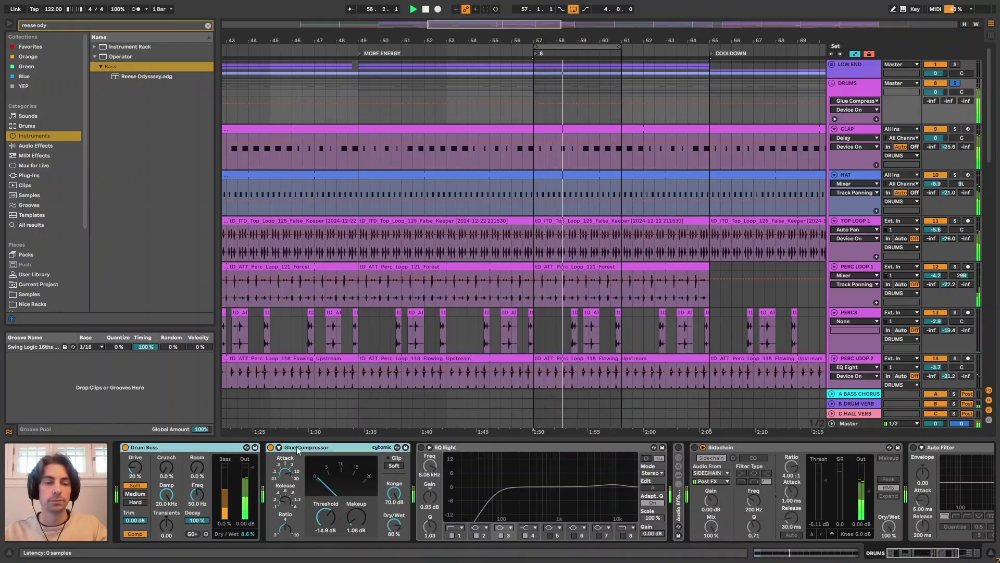
click(270, 447)
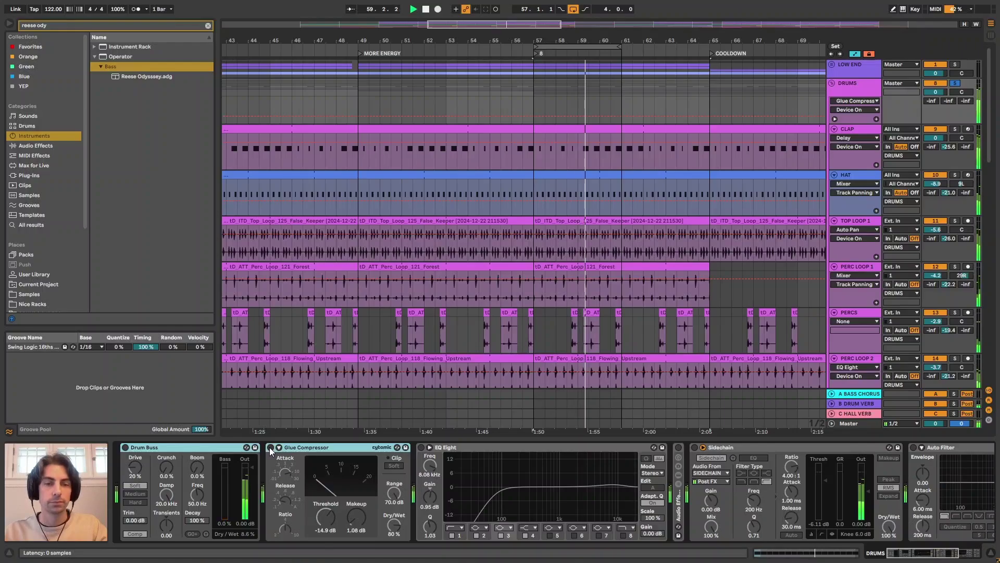
click(270, 447)
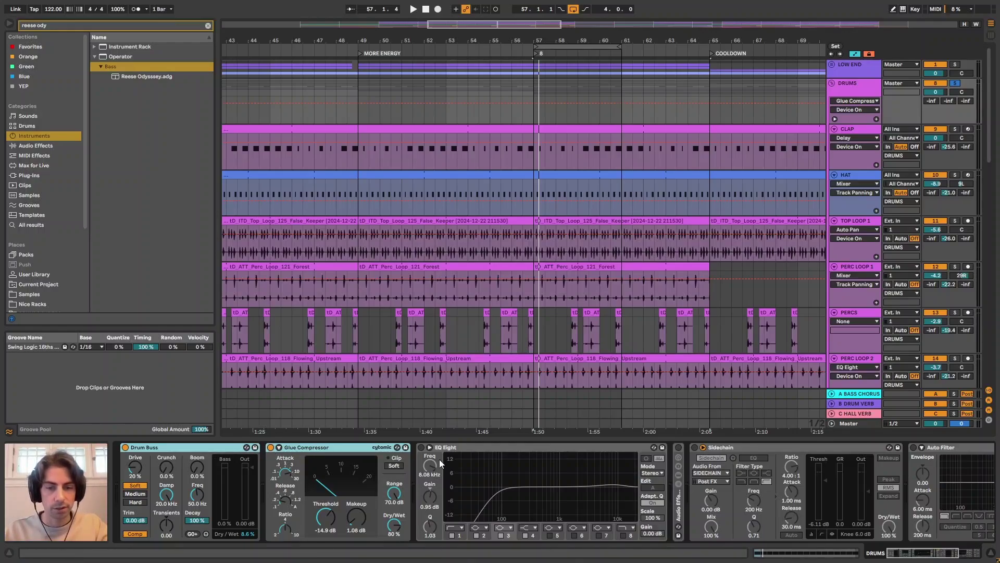
Reactivate the DRUMS group's EQ Eight and audition the loop with its band 1 low cut off and on.
click(471, 452)
click(422, 447)
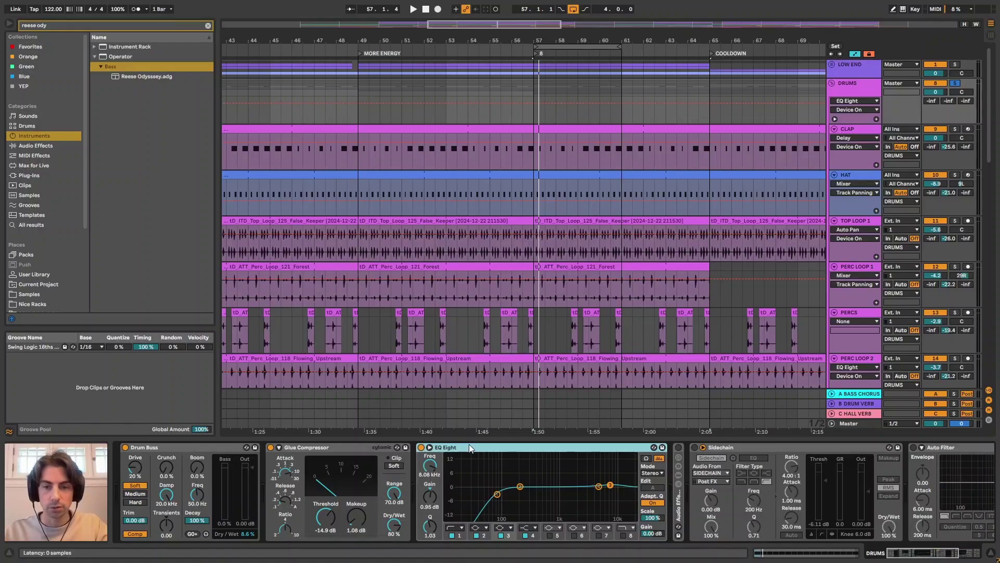
key(space)
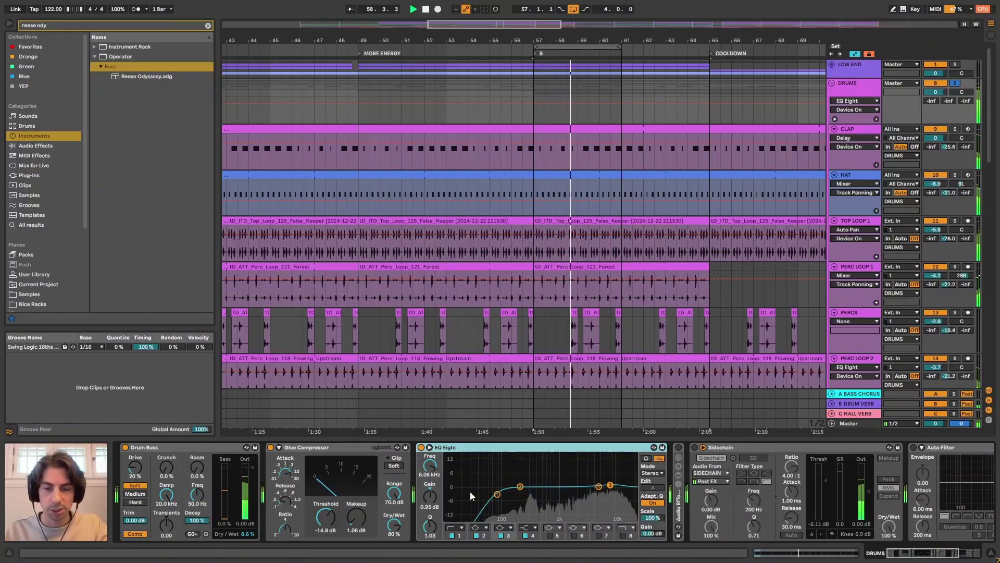
click(463, 534)
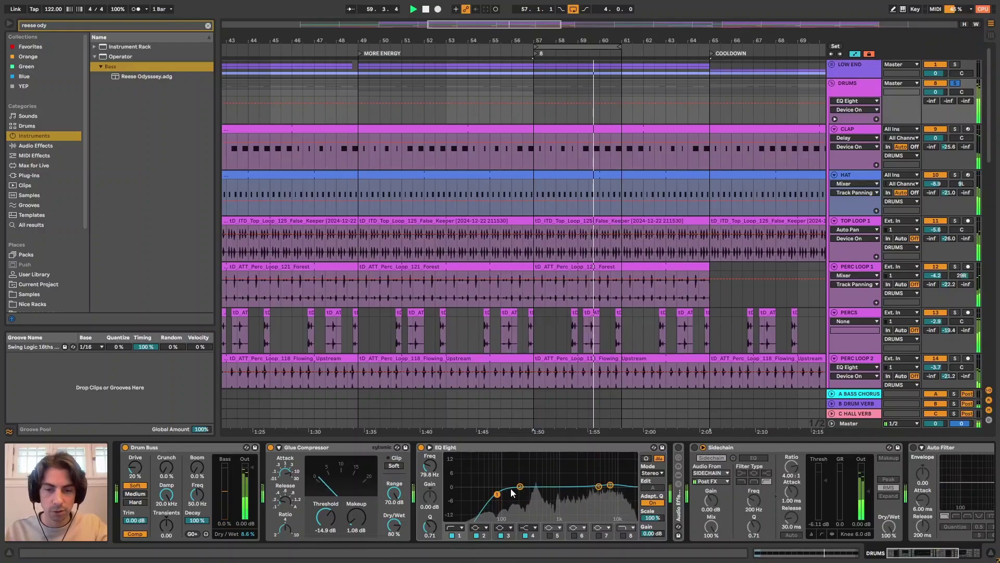
click(451, 535)
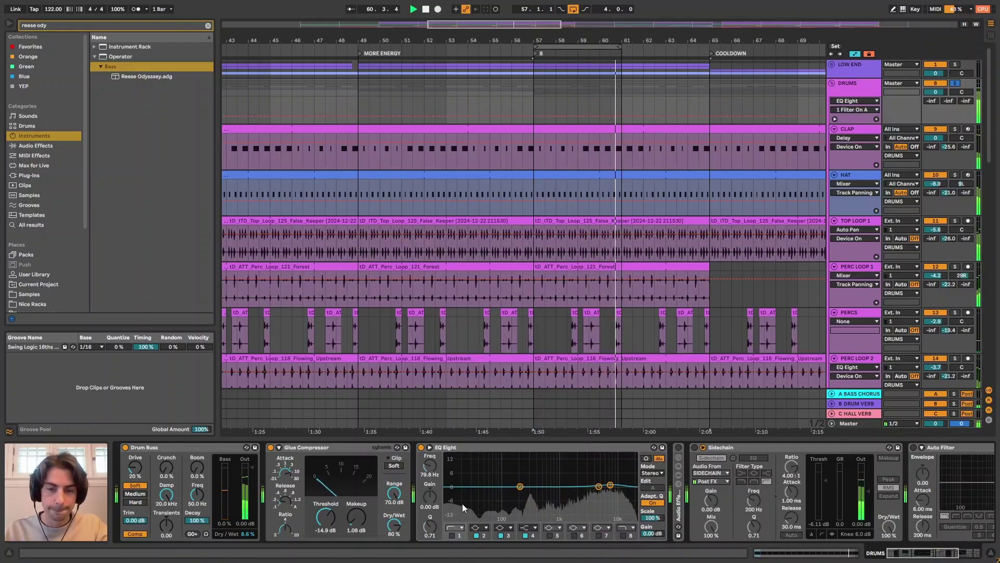
click(452, 536)
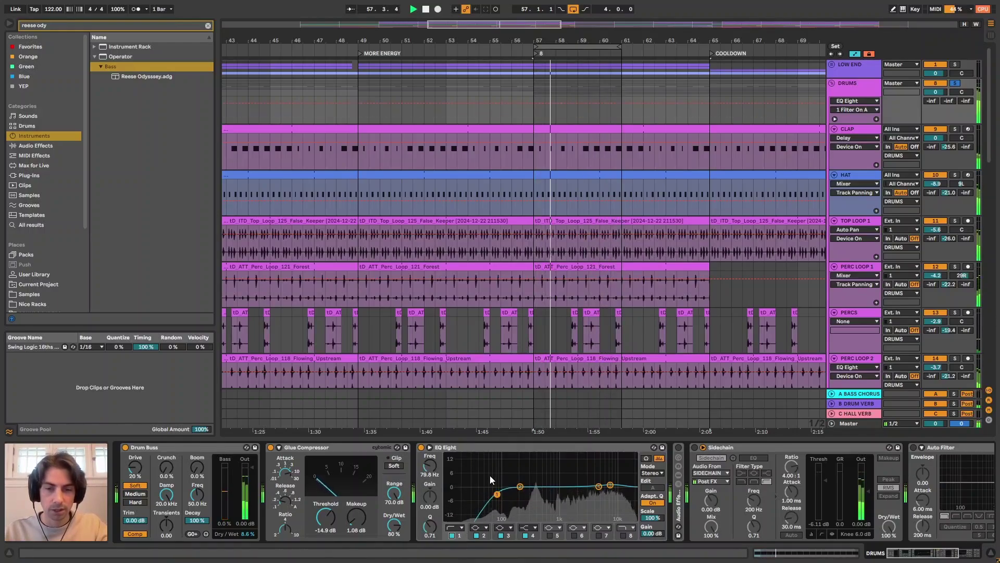
key(space)
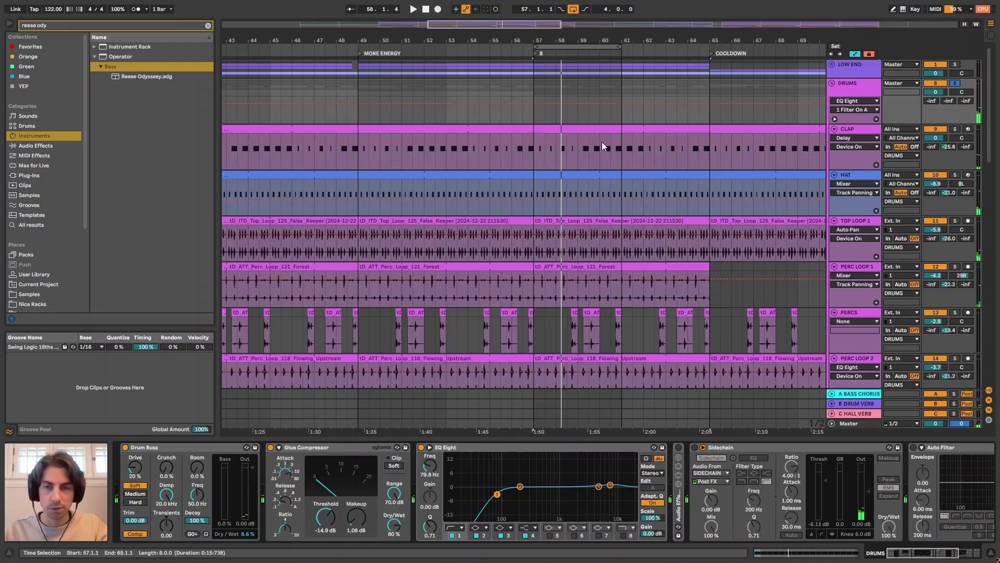
Activate the DRUMS group's Audio Effect Rack and unfold it to show the Large Shimmer Plate reverb chain.
scroll(581, 60, up, 3)
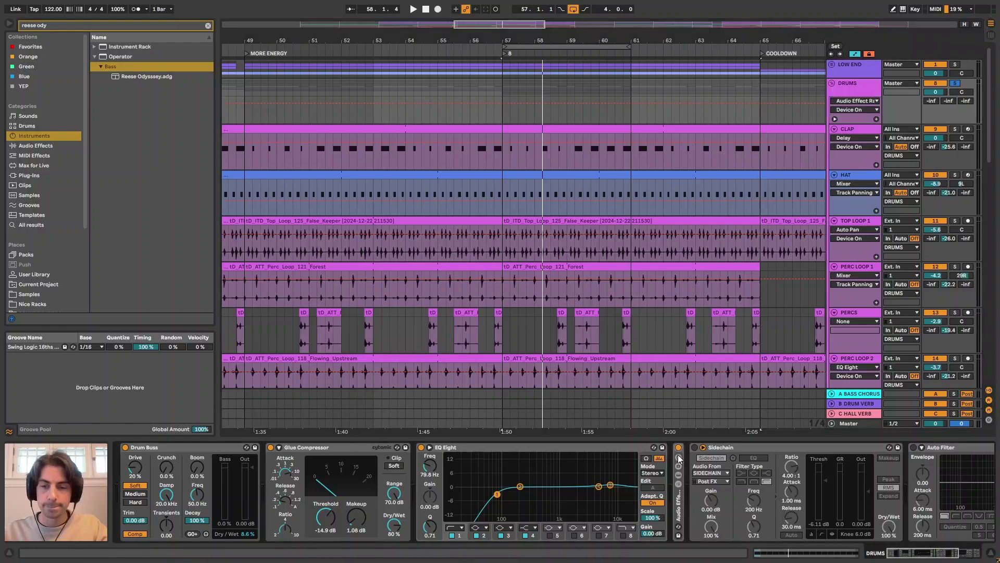
double_click(679, 513)
scroll(909, 539, right, 5)
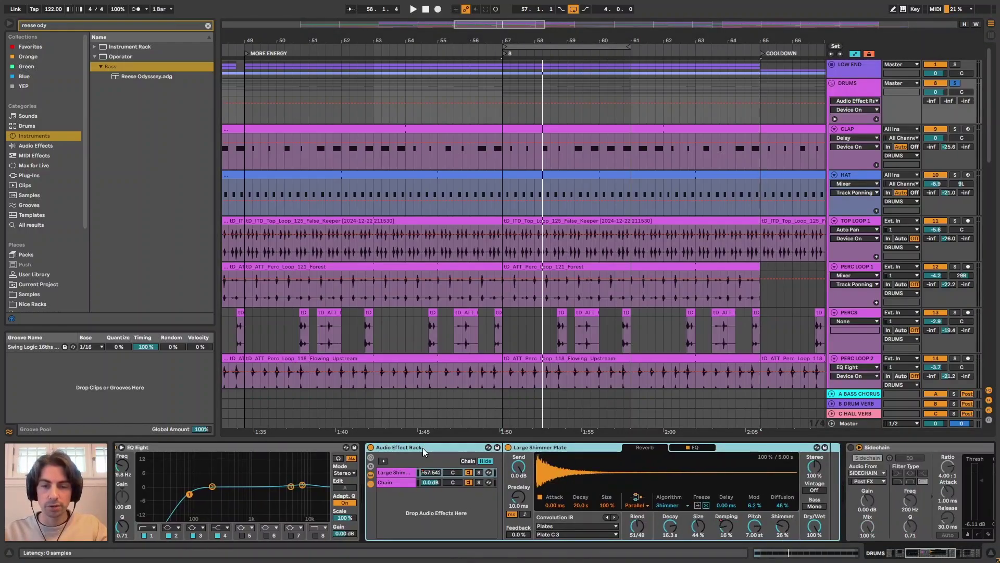
key(minus)
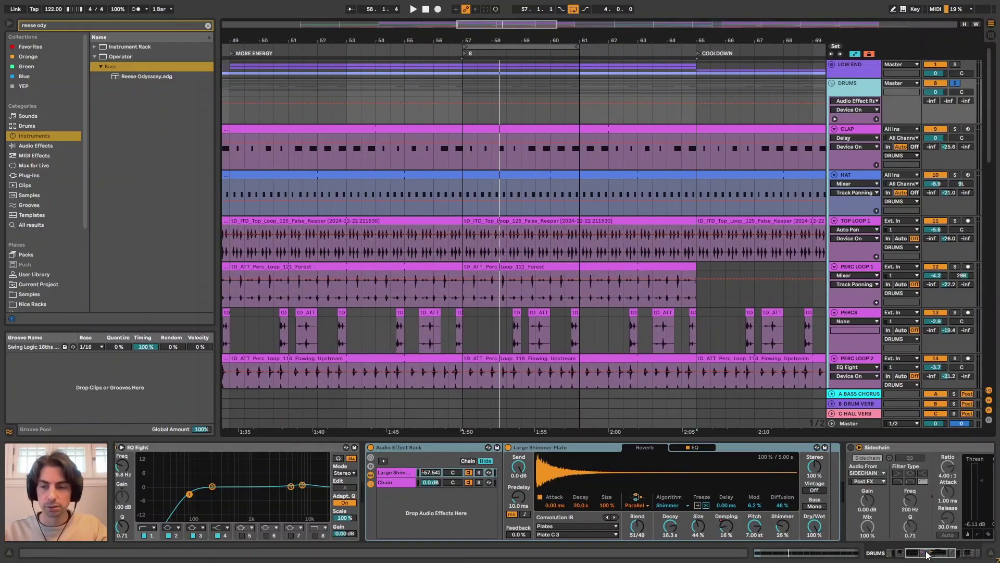
Reactivate the DRUMS group's Sidechain compressor and play the loop from bar 57.
click(961, 554)
click(494, 447)
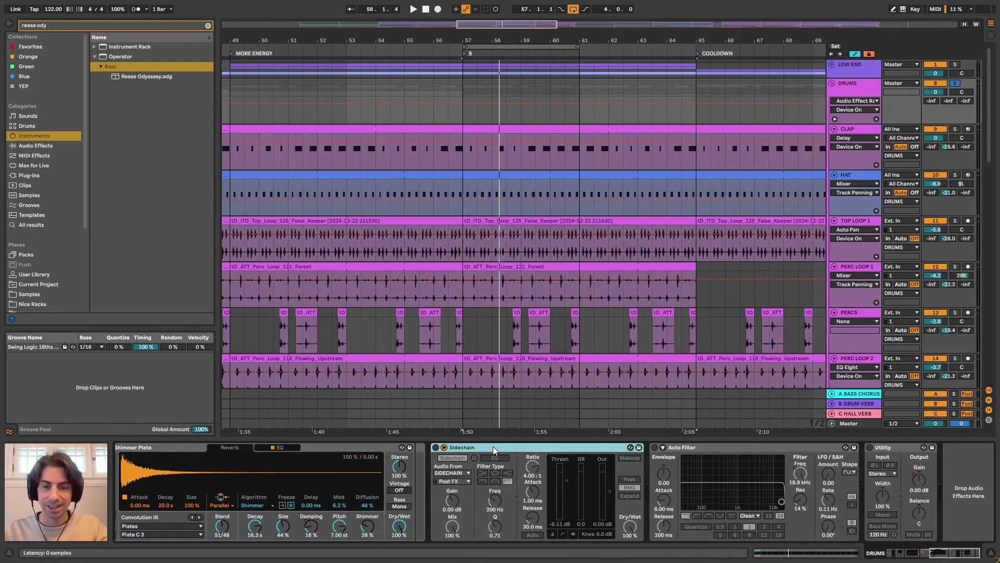
click(436, 447)
key(space)
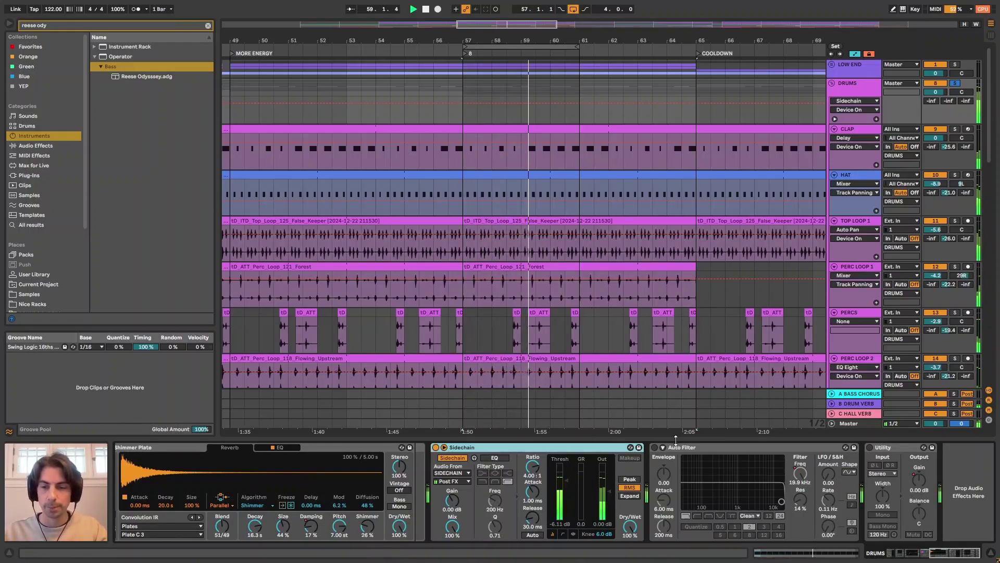
Reactivate the DRUMS group's Auto Filter and Utility while the loop plays.
click(693, 447)
click(870, 447)
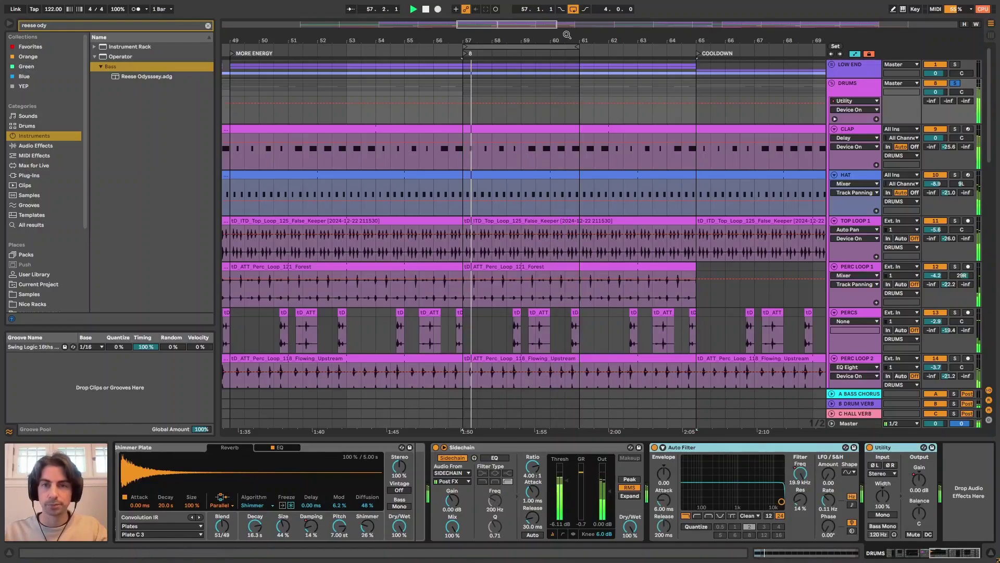
key(minus)
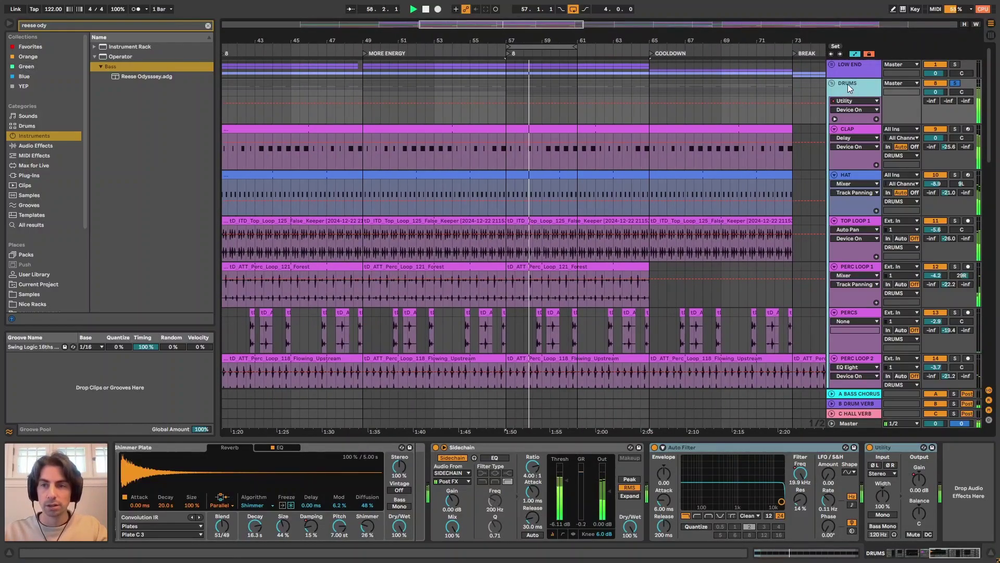
Collapse the DRUMS group and open the B-DRUM VERB return's devices, with Hybrid Reverb on its Reverb page.
click(832, 83)
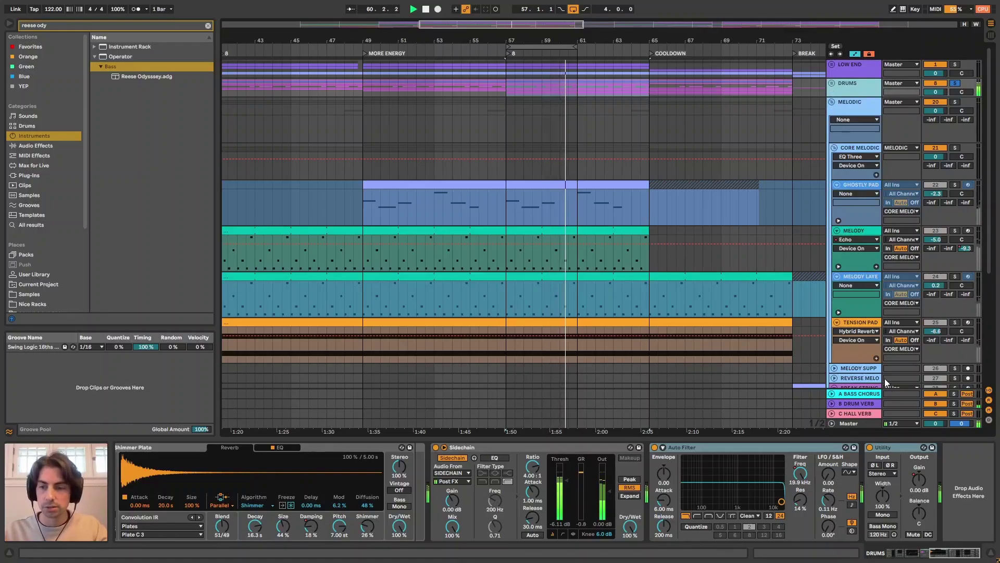
click(867, 402)
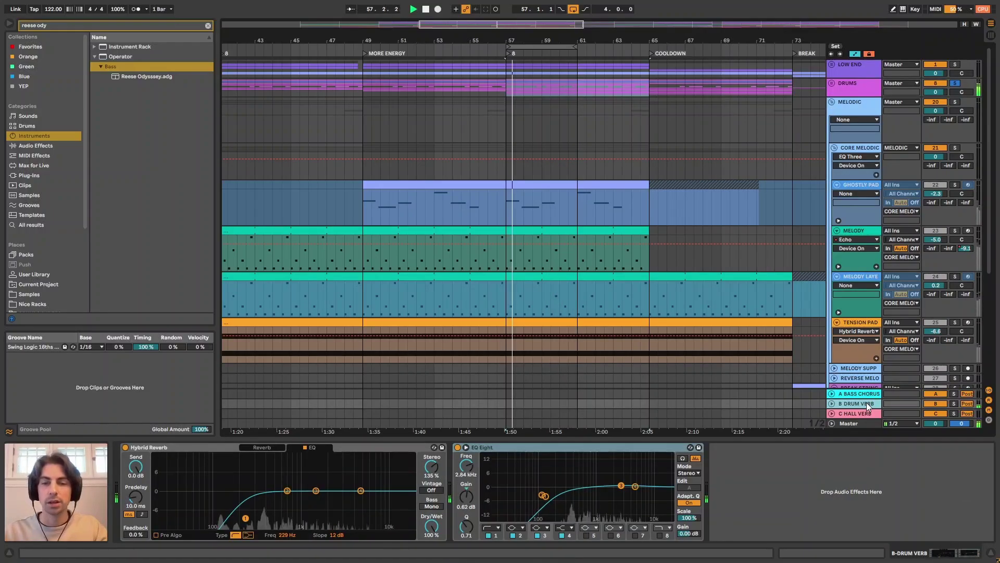
click(268, 448)
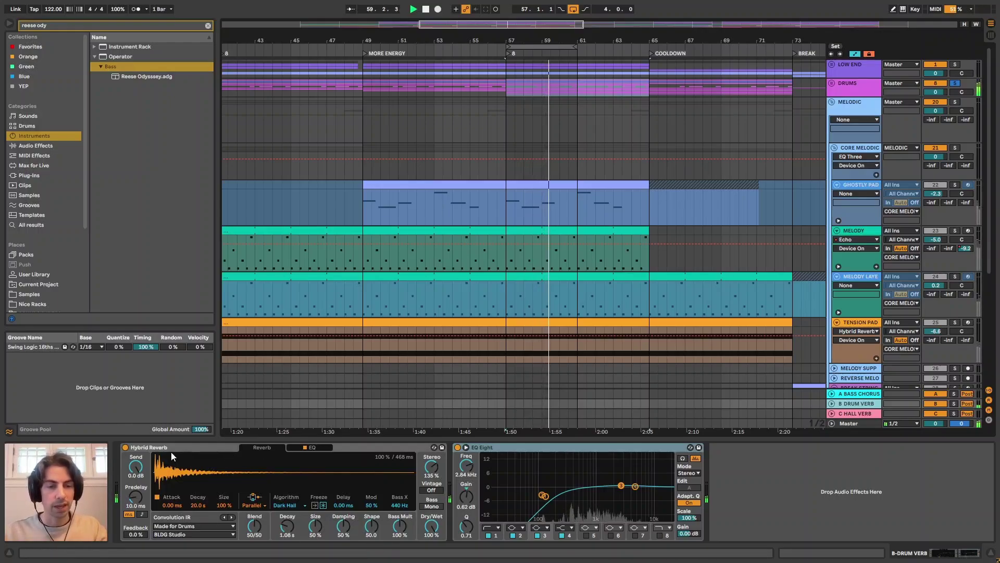
Look through Hybrid Reverb's convolution categories and its Made for Drums impulse responses, keeping BLDG Studio.
click(187, 526)
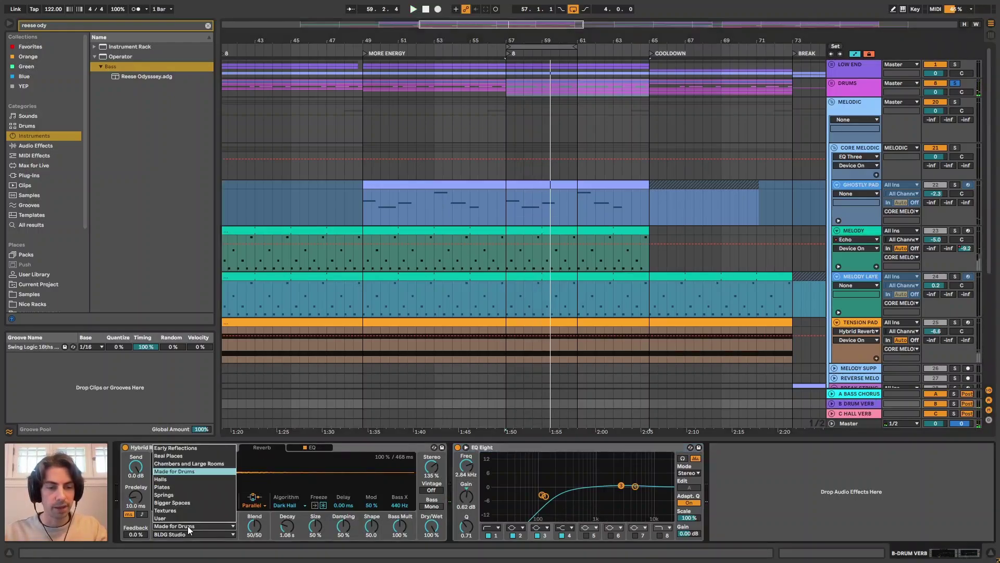
click(187, 526)
click(189, 533)
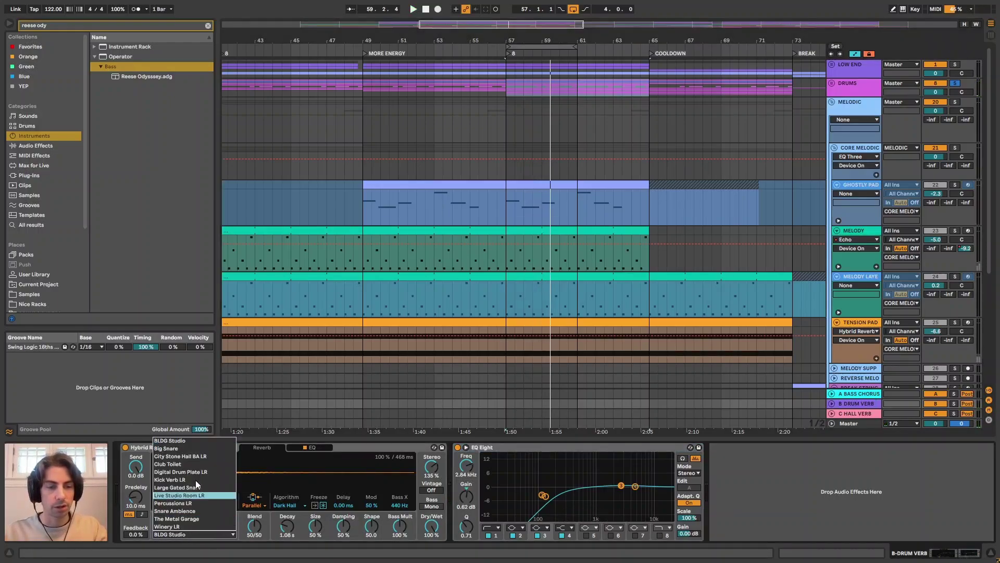
click(201, 533)
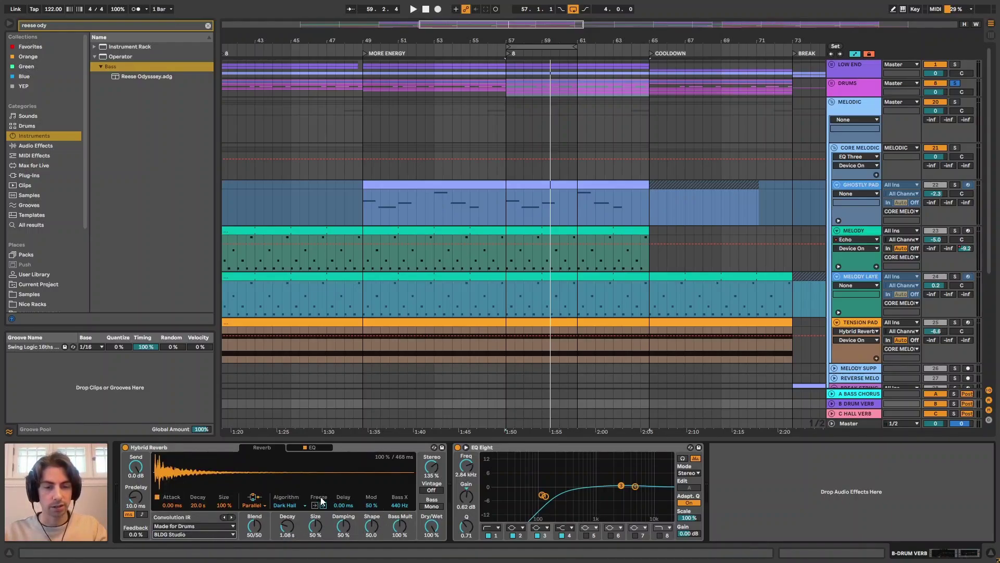
Examine Hybrid Reverb's EQ page against its Reverb page on the B-DRUM VERB return.
click(321, 448)
click(264, 447)
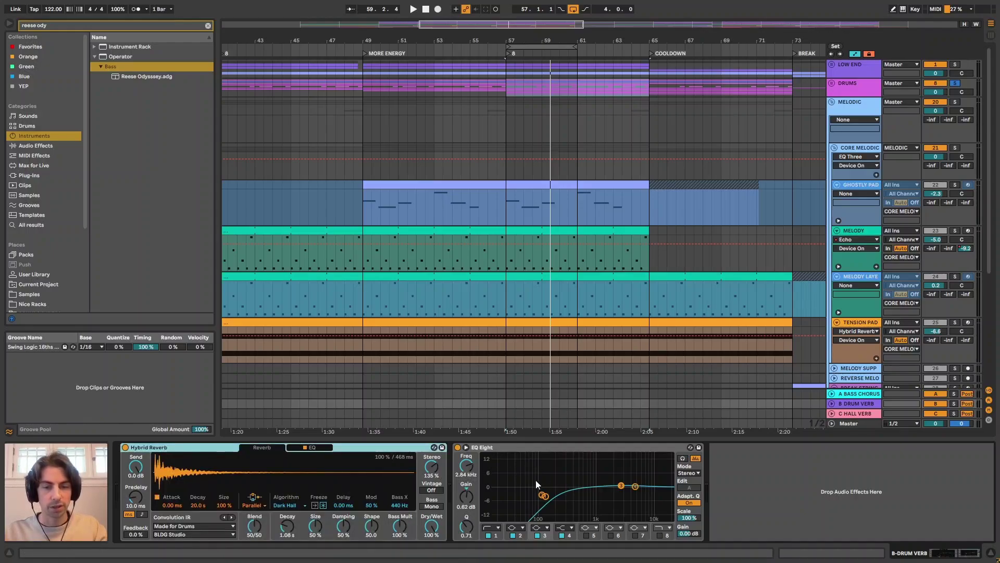
click(333, 448)
click(263, 447)
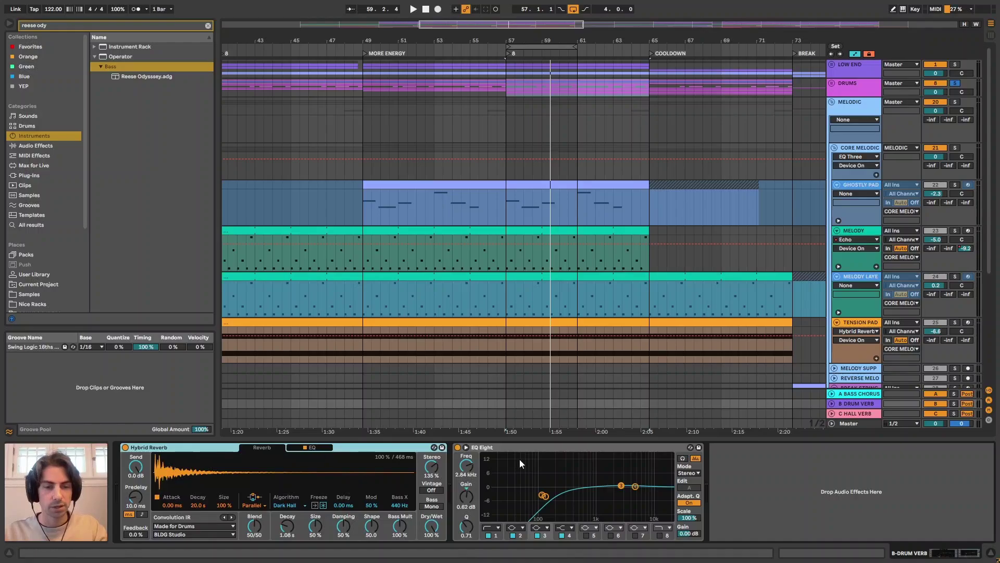
click(323, 448)
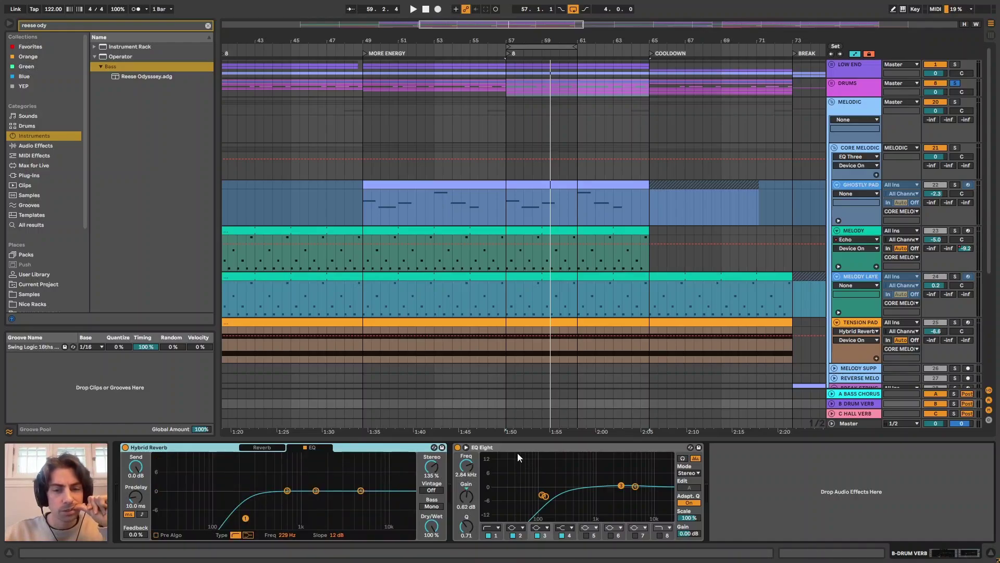
click(274, 449)
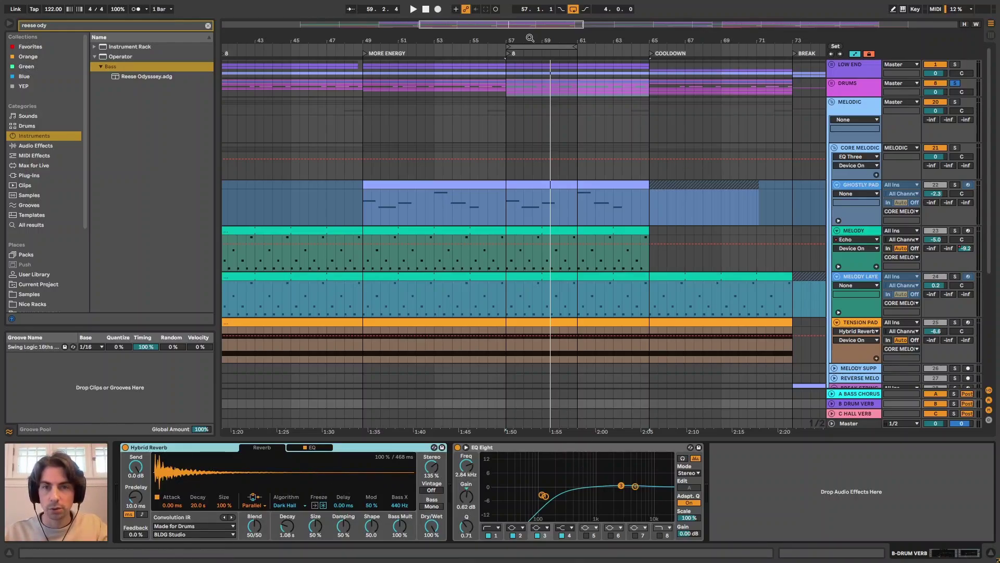
Solo the B-DRUM VERB return, play the loop from bar 57 and unfold the DRUMS group to review its tracks' sends.
scroll(546, 134, up, 3)
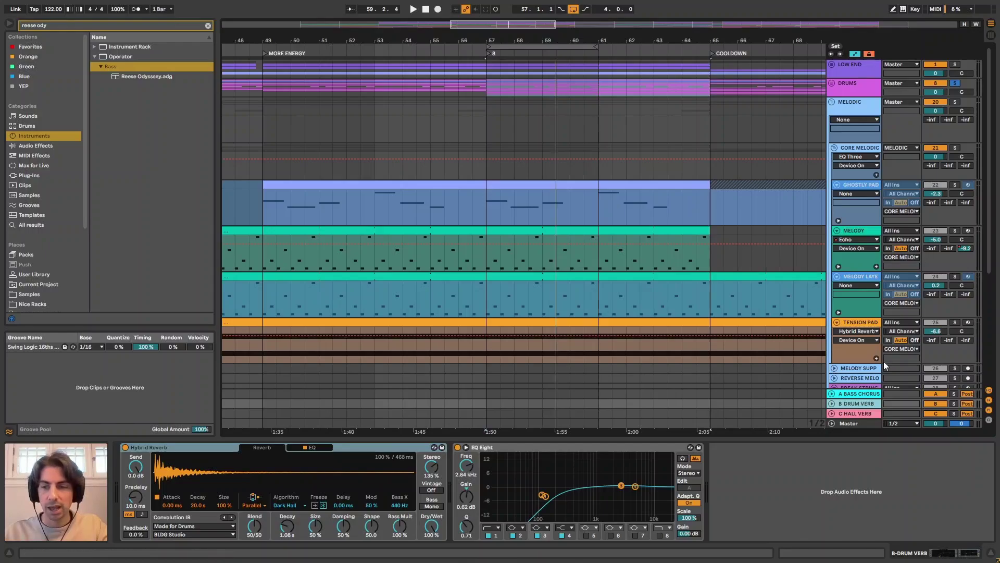
key(s)
key(space)
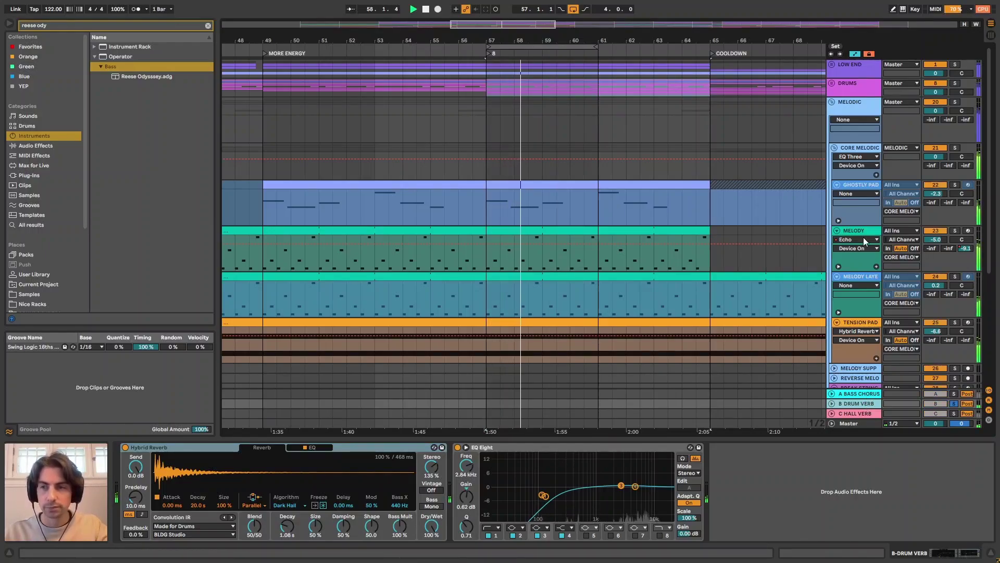
click(833, 83)
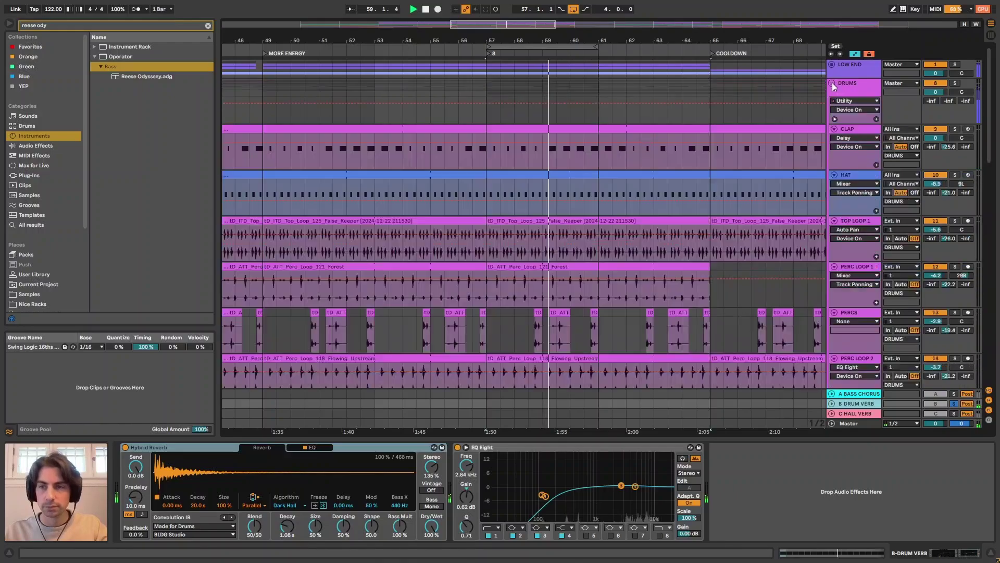
scroll(990, 115, down, 4)
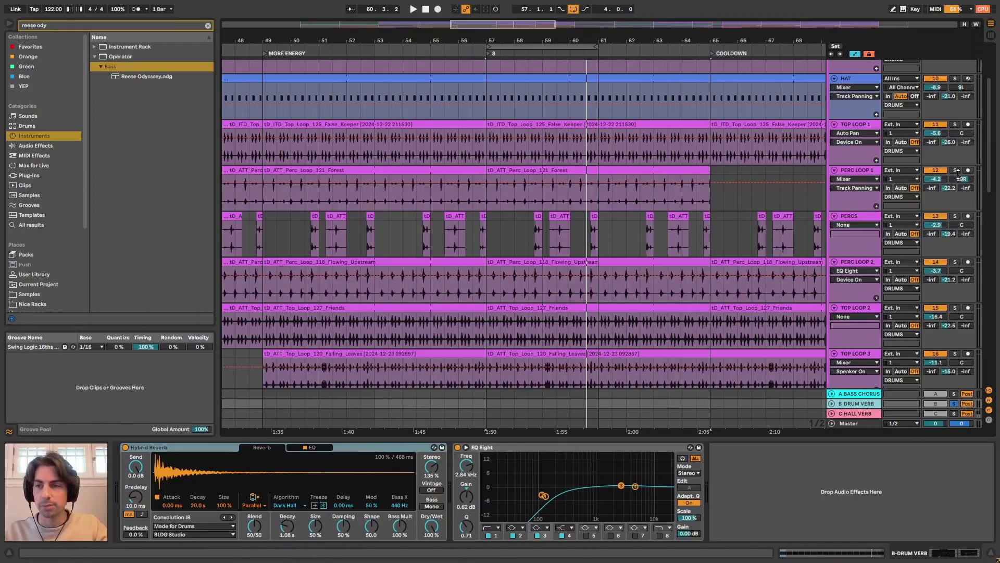
scroll(868, 108, up, 3)
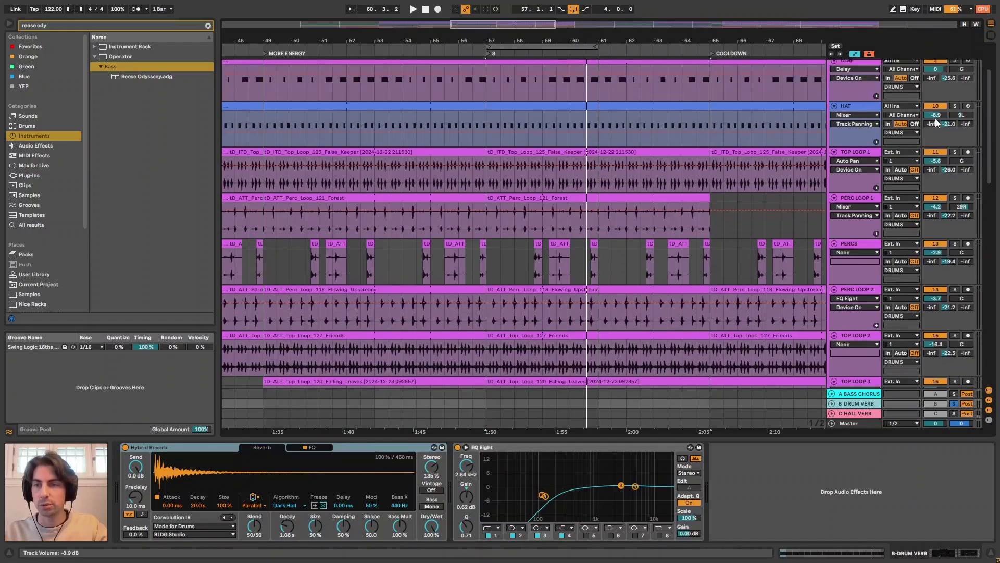
Audition CLAP and PERC LOOP 1 soloed in turn, finishing on the B-DRUM VERB return's devices.
click(867, 89)
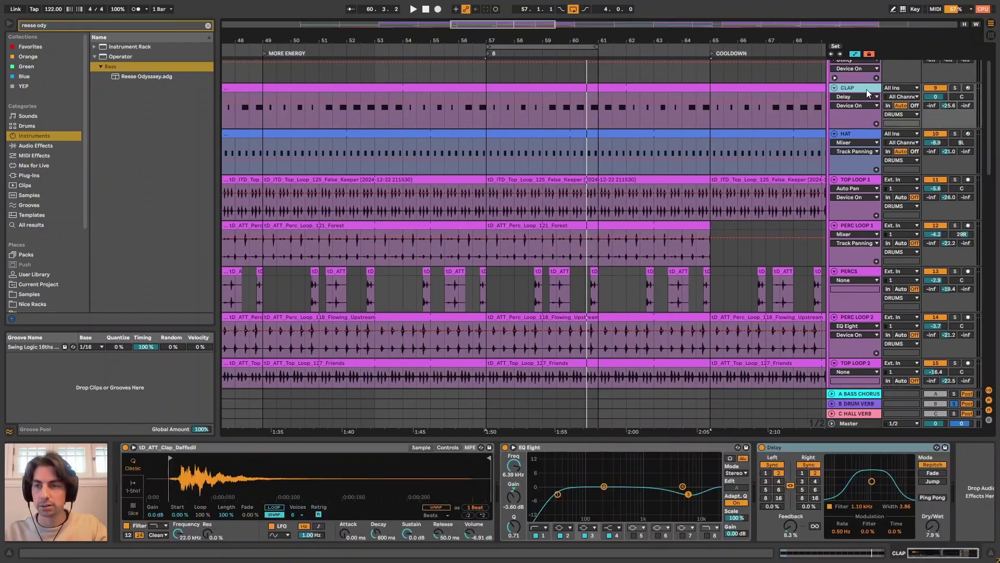
key(s)
key(space)
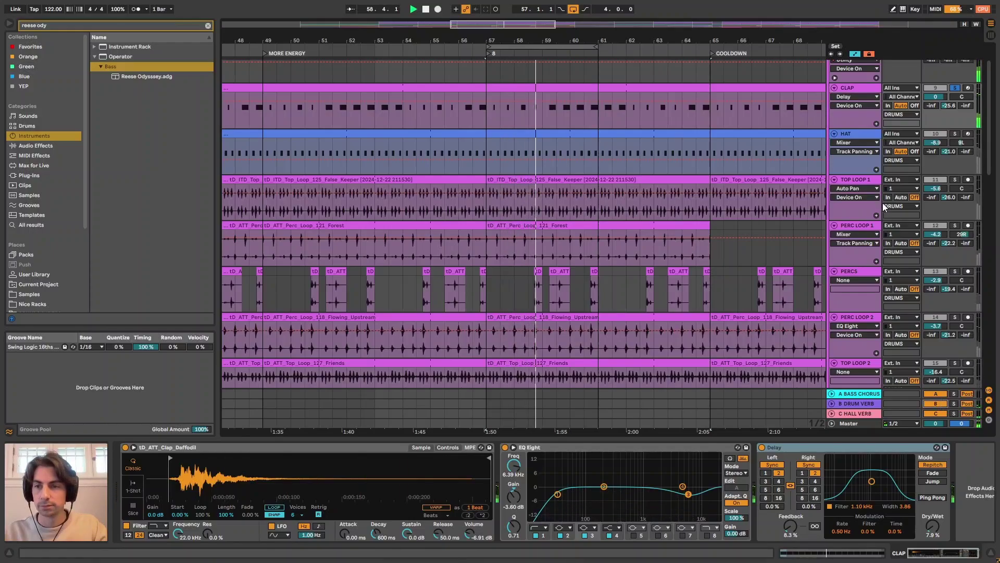
click(867, 226)
key(s)
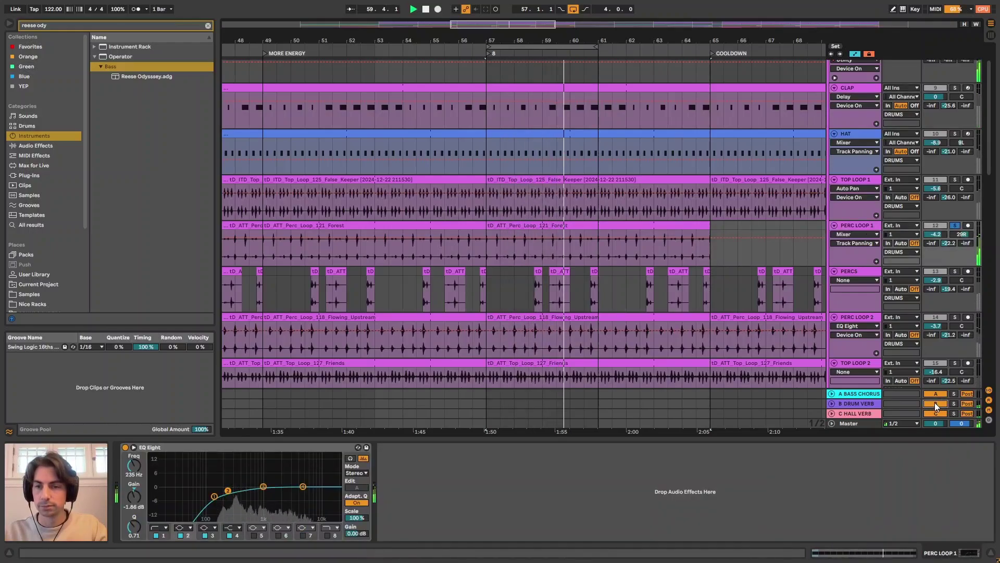
click(865, 402)
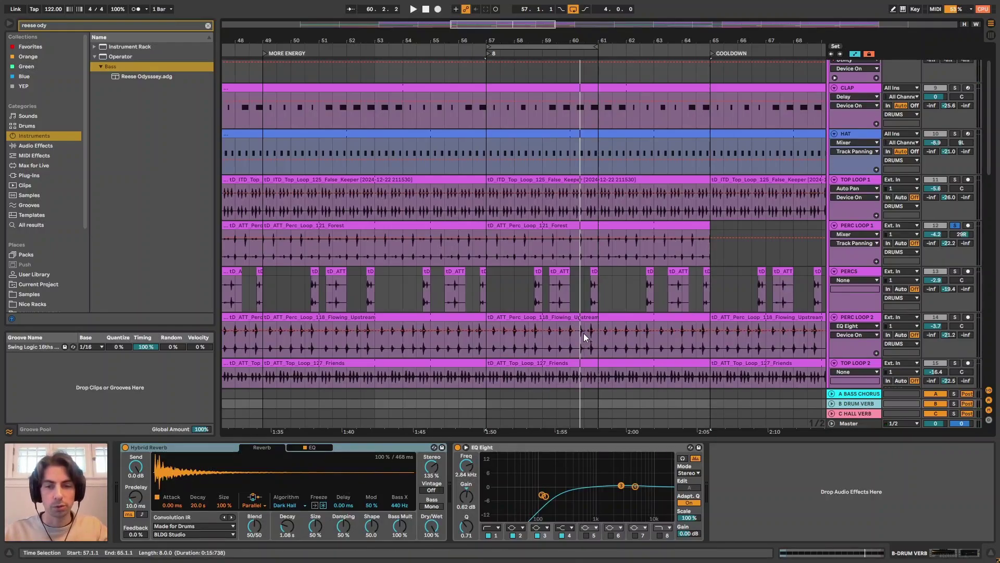
Select and solo the DRUMS group, showing its effect chain, and play the loop from bar 57.
scroll(581, 333, down, 2)
scroll(521, 334, down, 2)
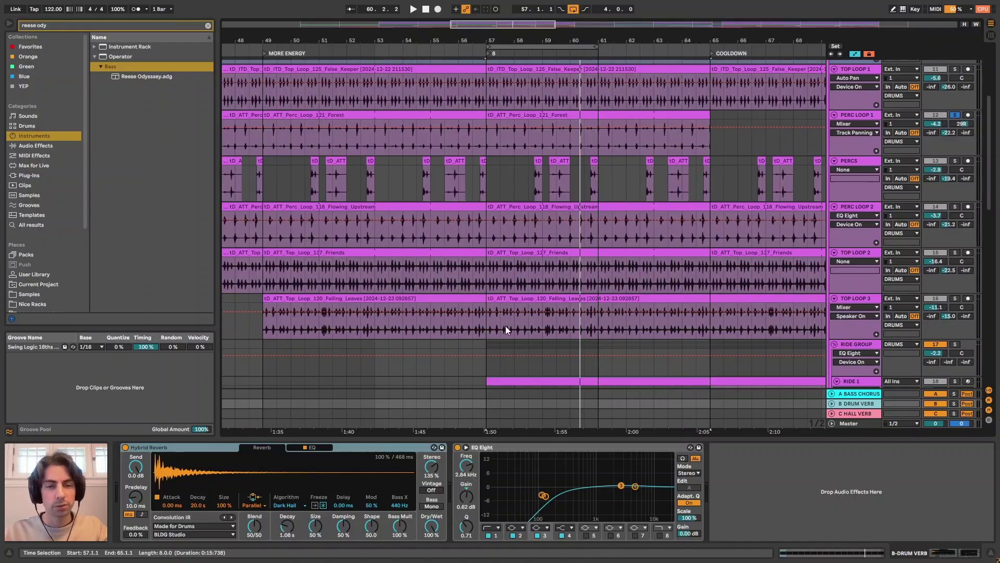
scroll(547, 261, up, 5)
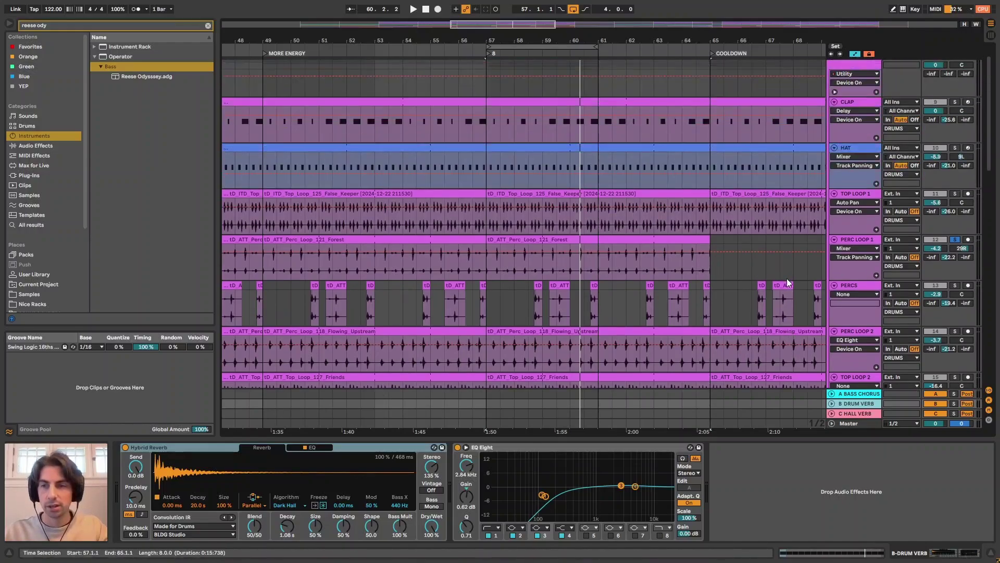
click(862, 88)
scroll(561, 74, down, 2)
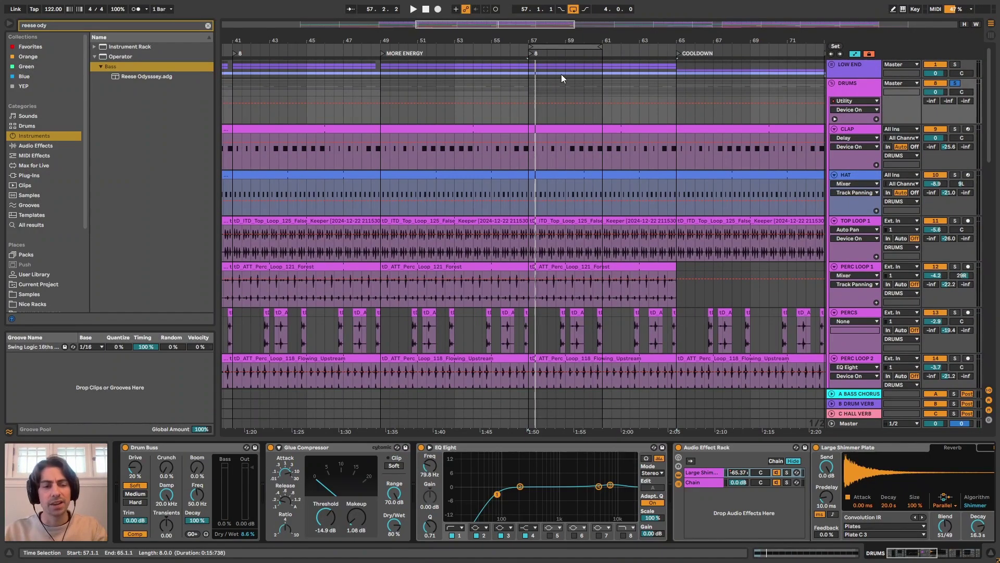
scroll(586, 96, up, 1)
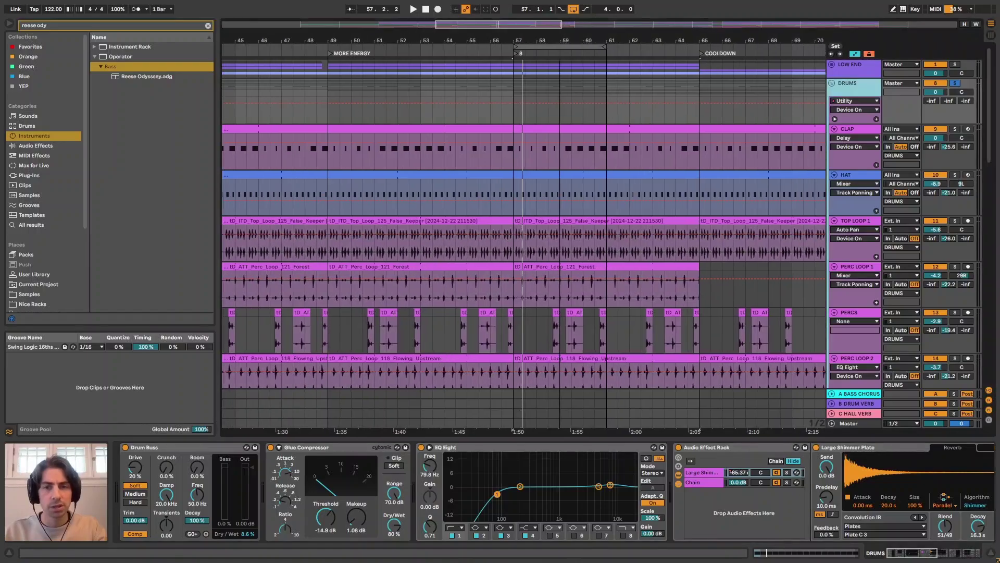
drag(551, 38, 530, 40)
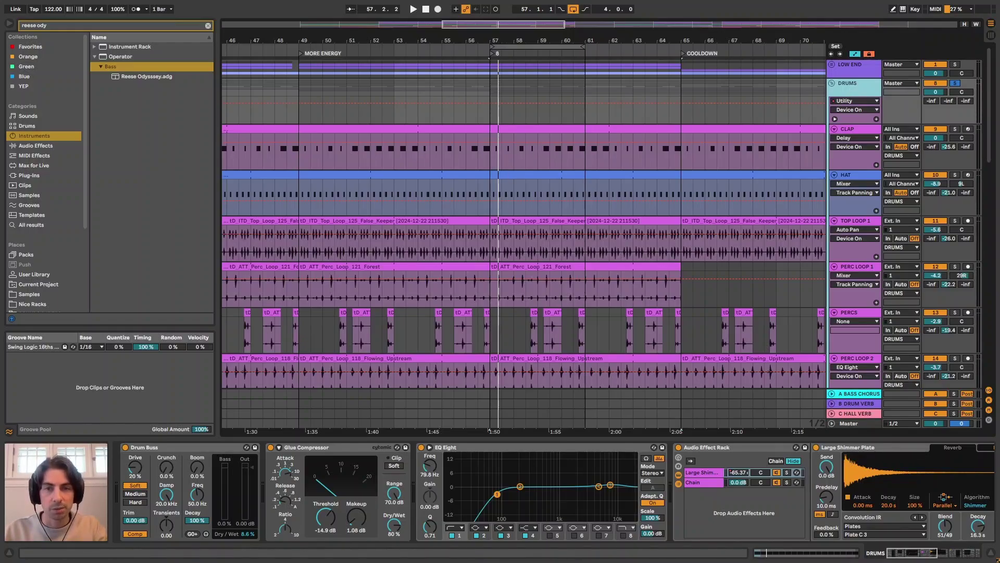
scroll(508, 46, up, 2)
scroll(508, 46, down, 1)
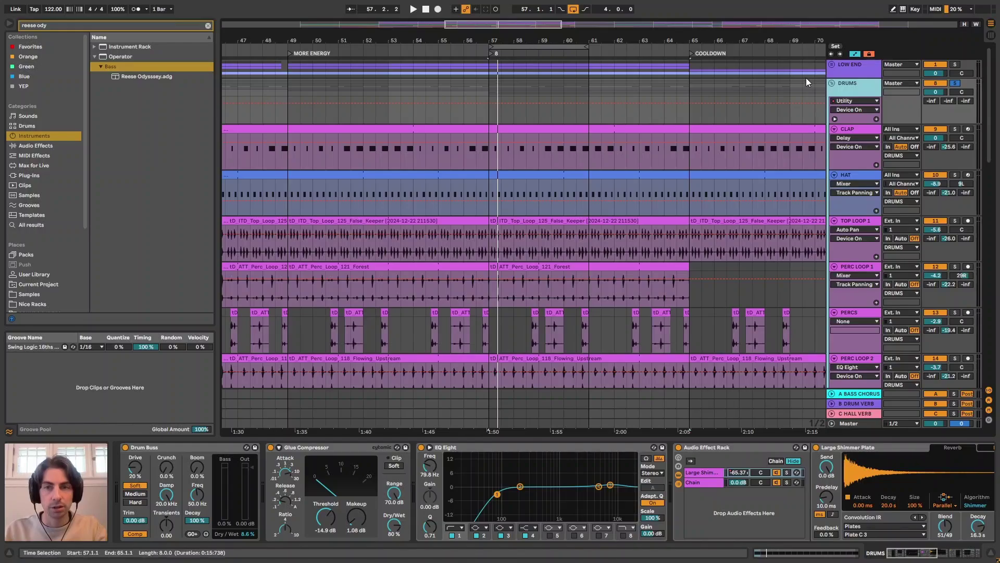
scroll(521, 40, up, 3)
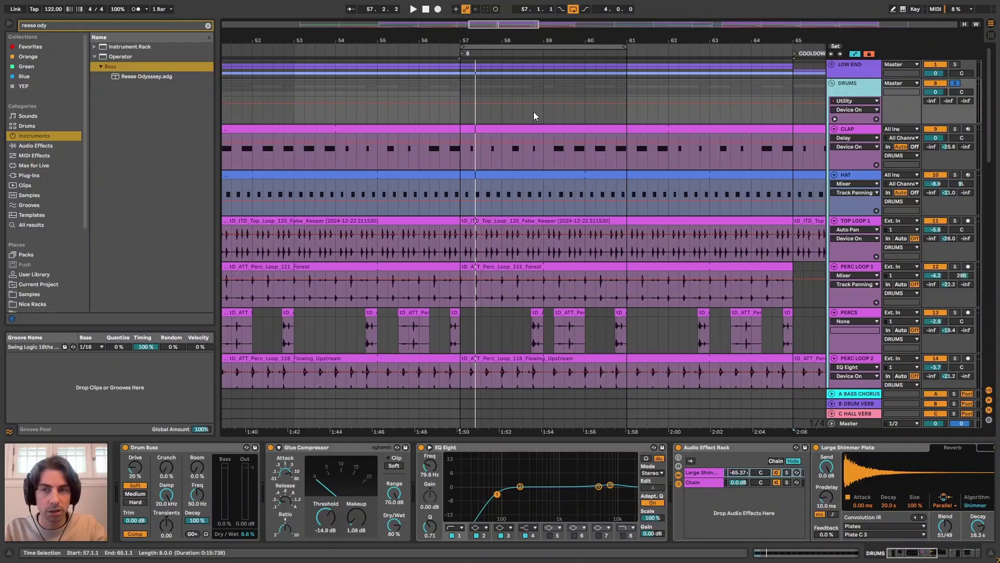
key(space)
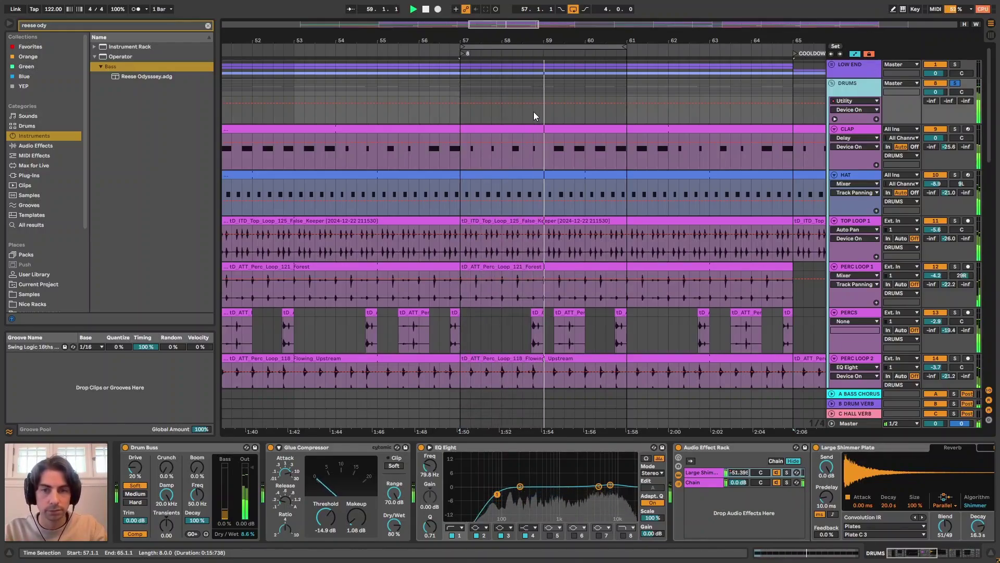
Solo CLAP and HAT together within the DRUMS group and audition them in the loop.
click(955, 129)
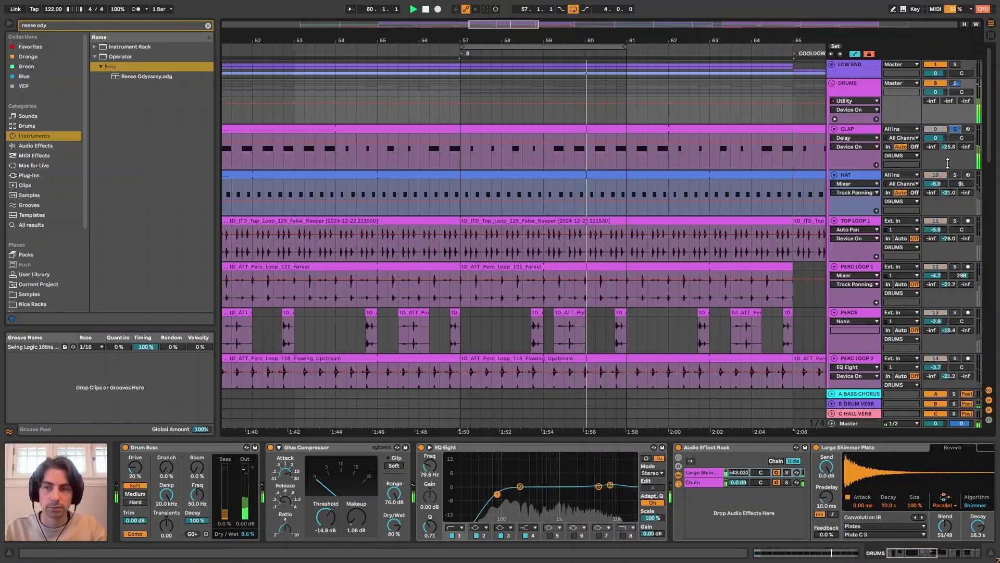
ctrl+click(955, 174)
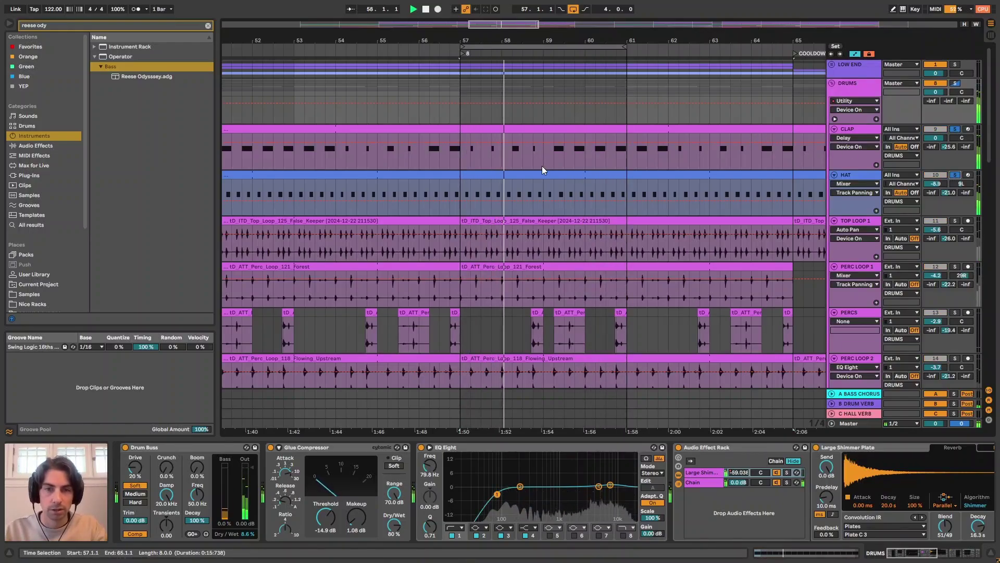
key(space)
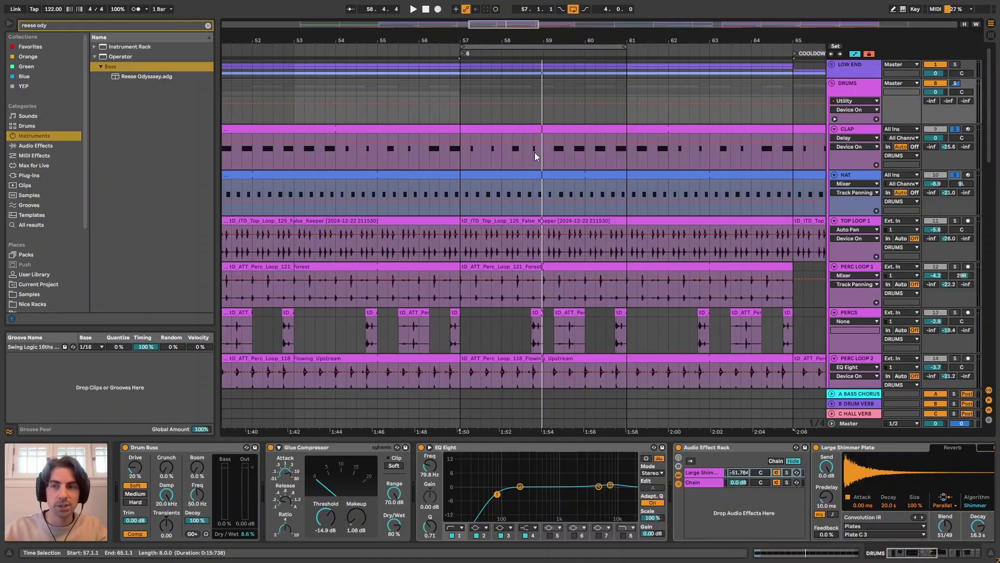
Unfold the LOW END group to check the kick tracks' B-DRUM VERB sends, and play the soloed clap and hat from bar 57.
click(833, 64)
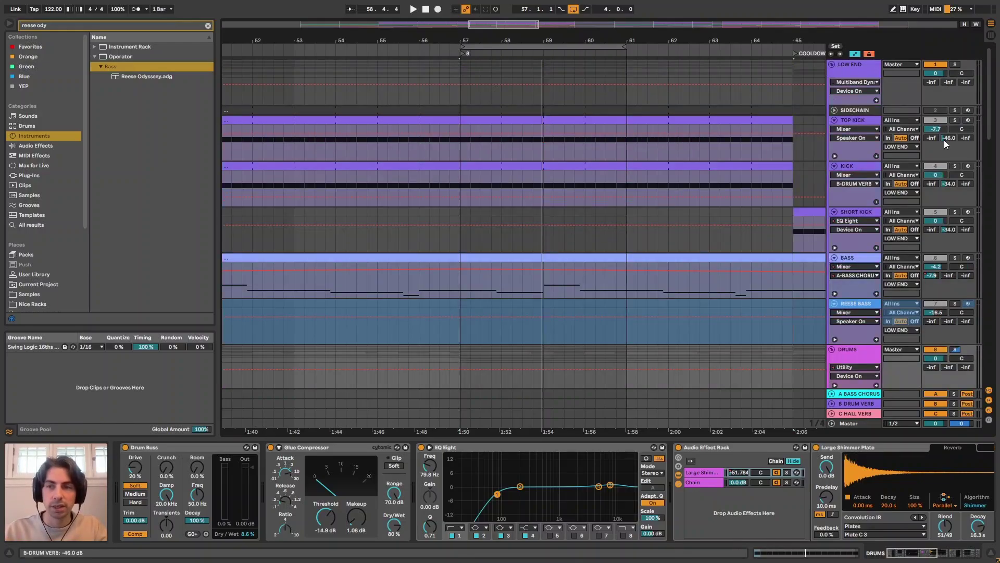
scroll(983, 190, down, 5)
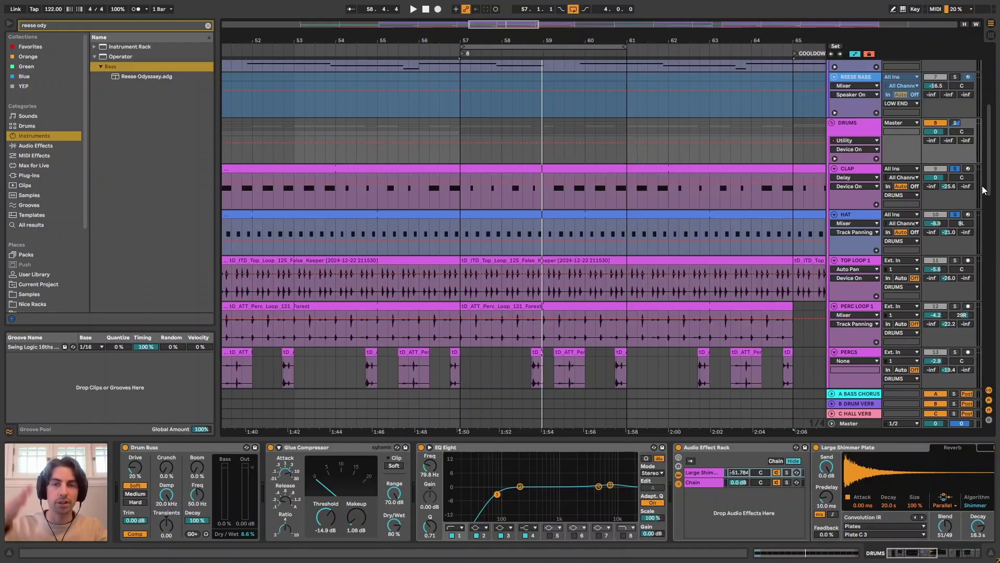
key(space)
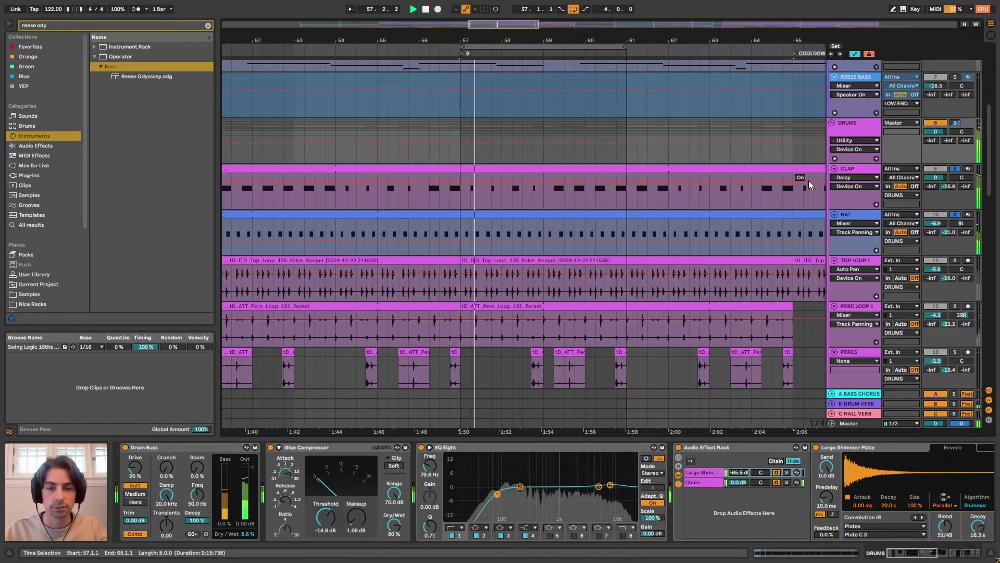
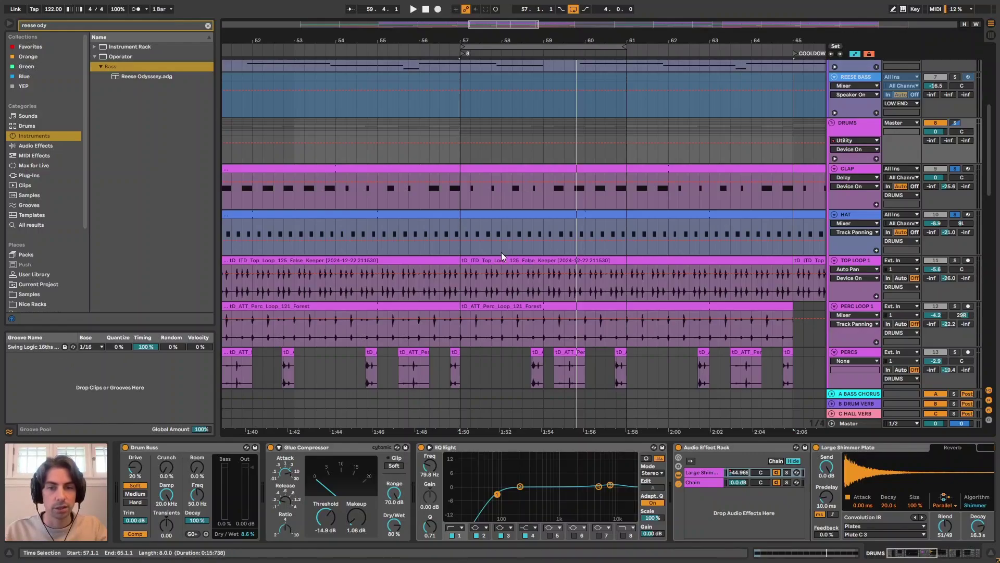
Clear the browser search, find Swing Logic 16ths 62 in the Grooves library and check the groove pool's Timing setting.
click(31, 206)
click(208, 25)
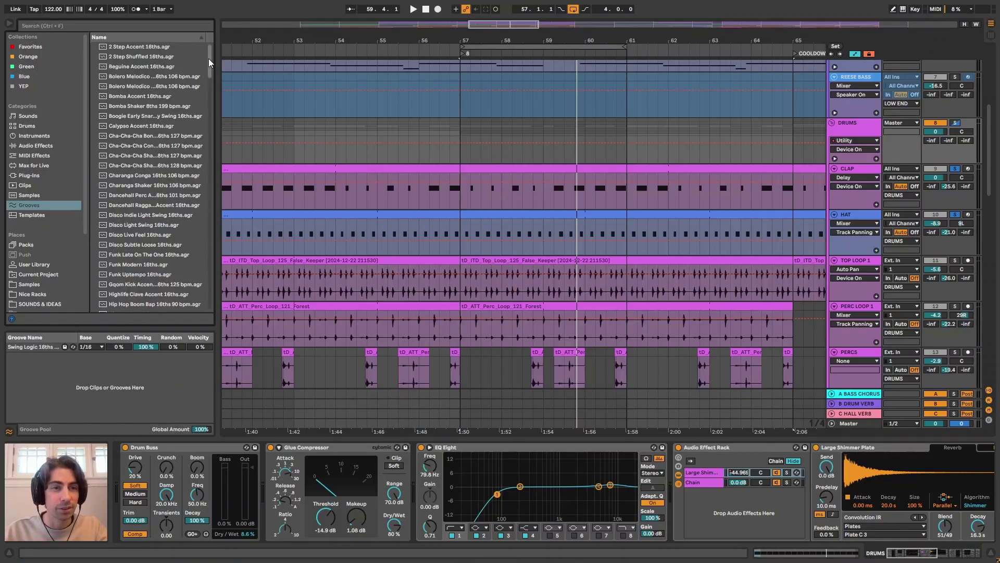
drag(208, 58, 215, 215)
scroll(214, 214, up, 5)
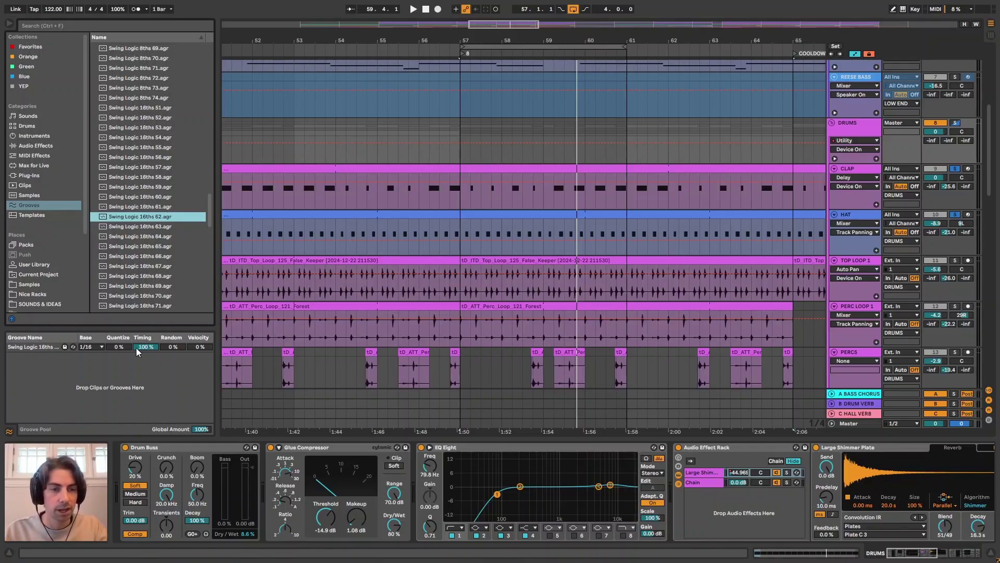
drag(142, 348, 142, 359)
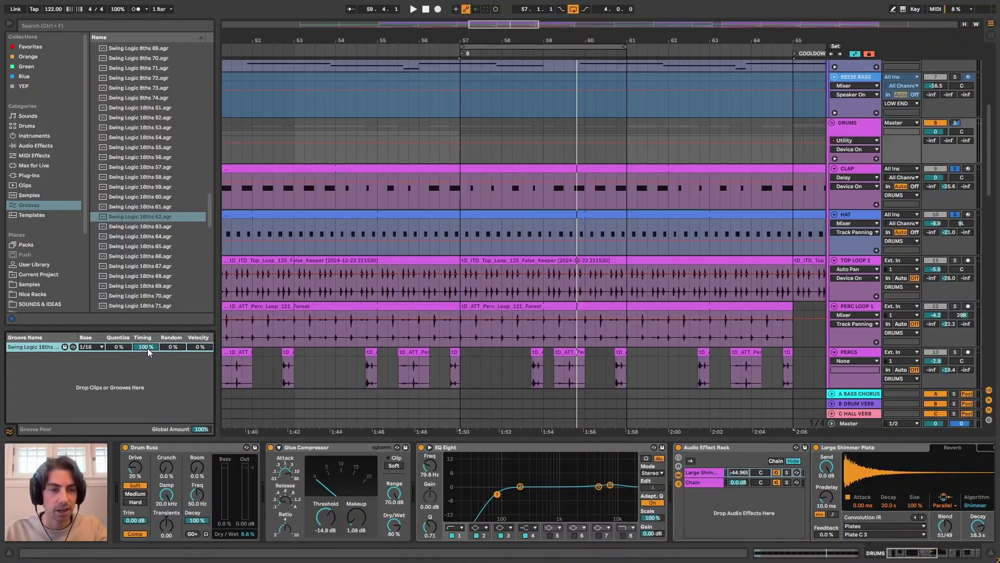
Open the CLAP clip at bar 57 and check its assigned Swing Logic groove.
click(538, 169)
double_click(538, 169)
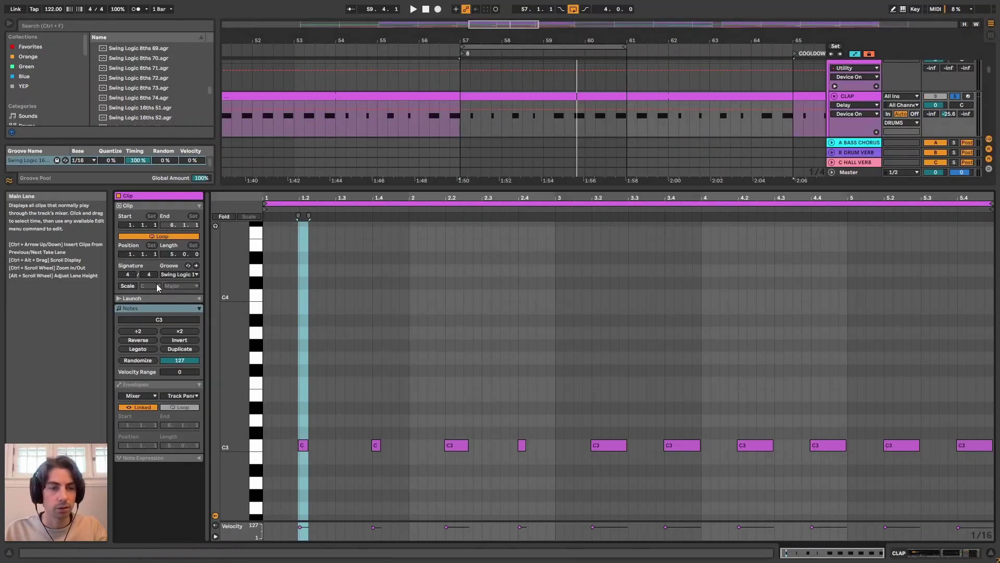
click(177, 275)
click(191, 289)
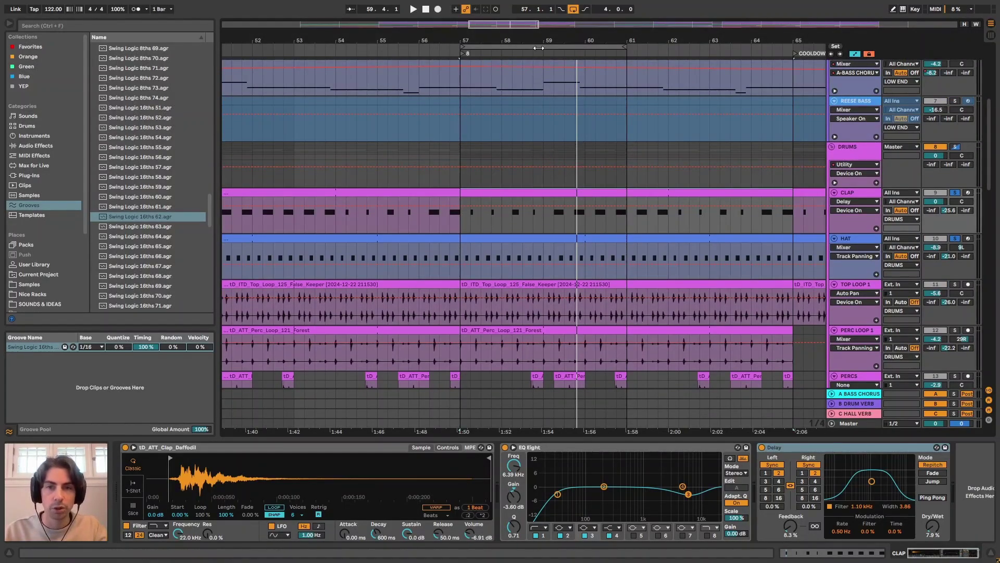
Return to the arrangement and play the soloed clap and hat from bar 57.
drag(546, 40, 530, 45)
scroll(608, 171, up, 2)
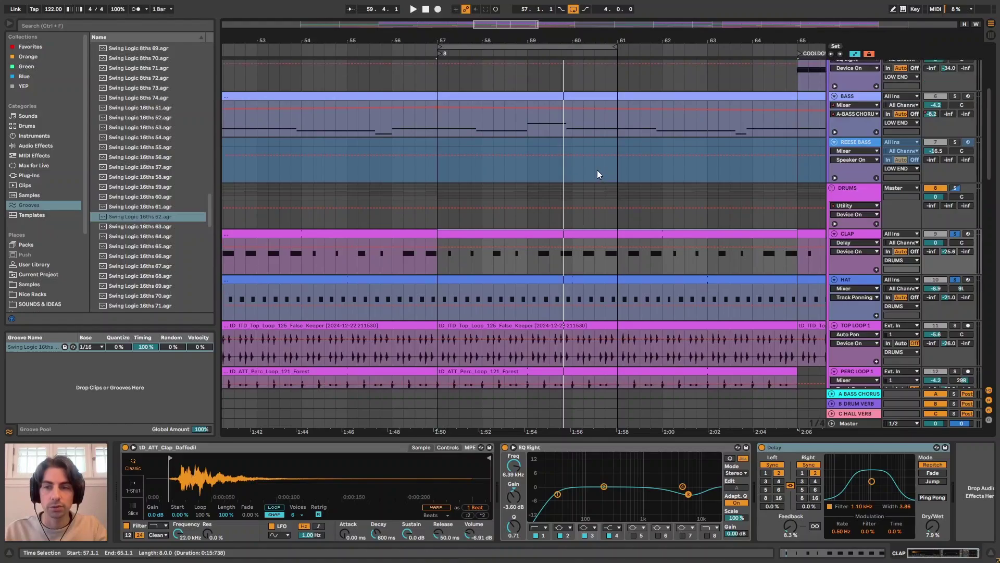
key(space)
scroll(592, 197, down, 3)
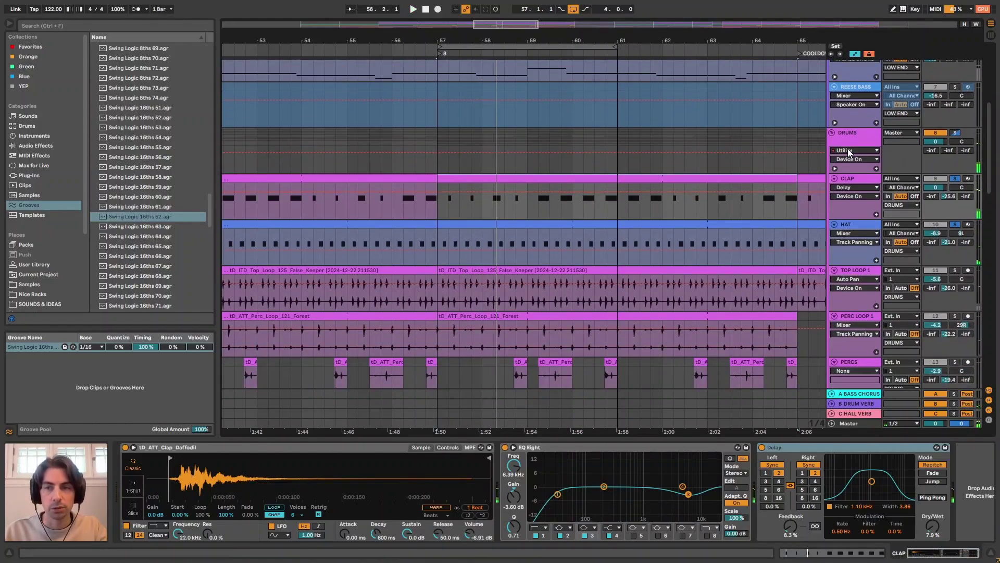
Select the DRUMS group to show its effects and audition the whole soloed group from bar 57.
click(858, 138)
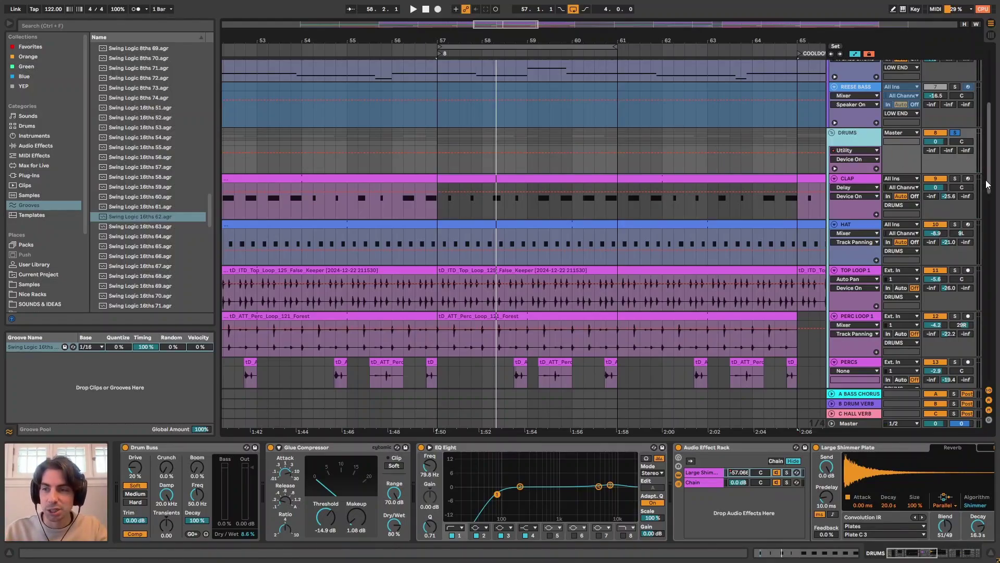
drag(991, 185, 992, 216)
key(space)
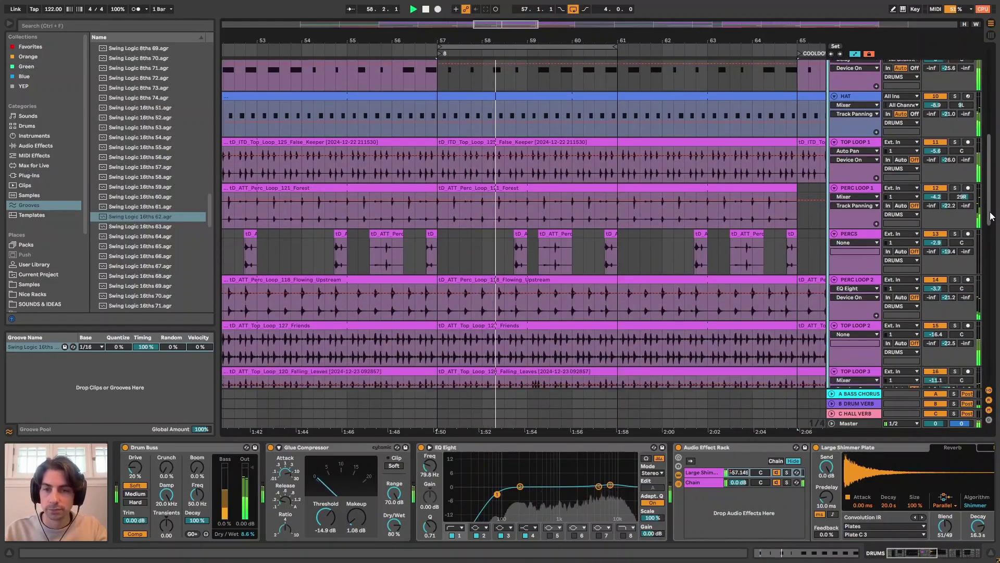
scroll(678, 214, down, 2)
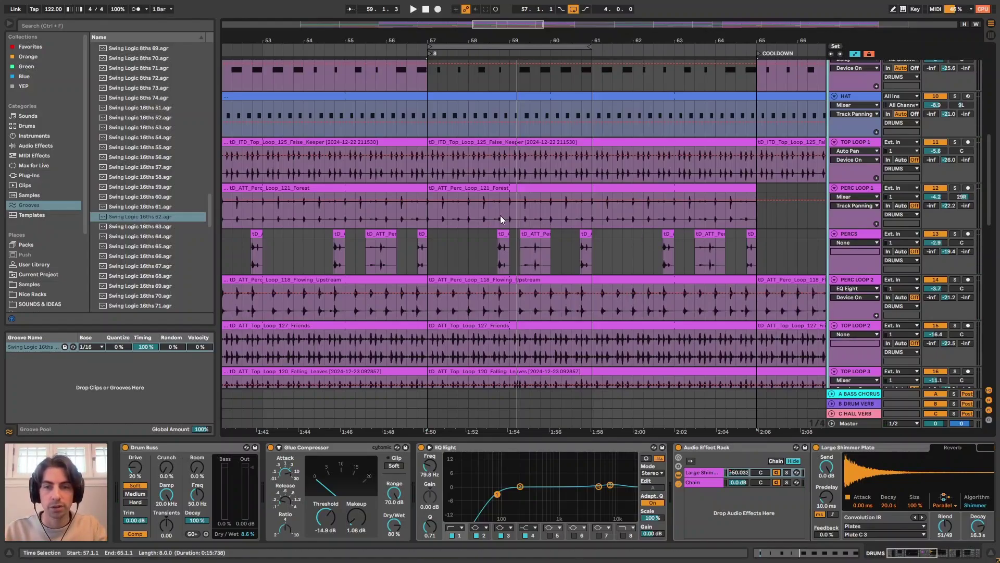
Examine the arrangement of the remaining drum loops and percussion tracks down to RIDE GROUP around bars 57 to 65.
scroll(490, 208, down, 2)
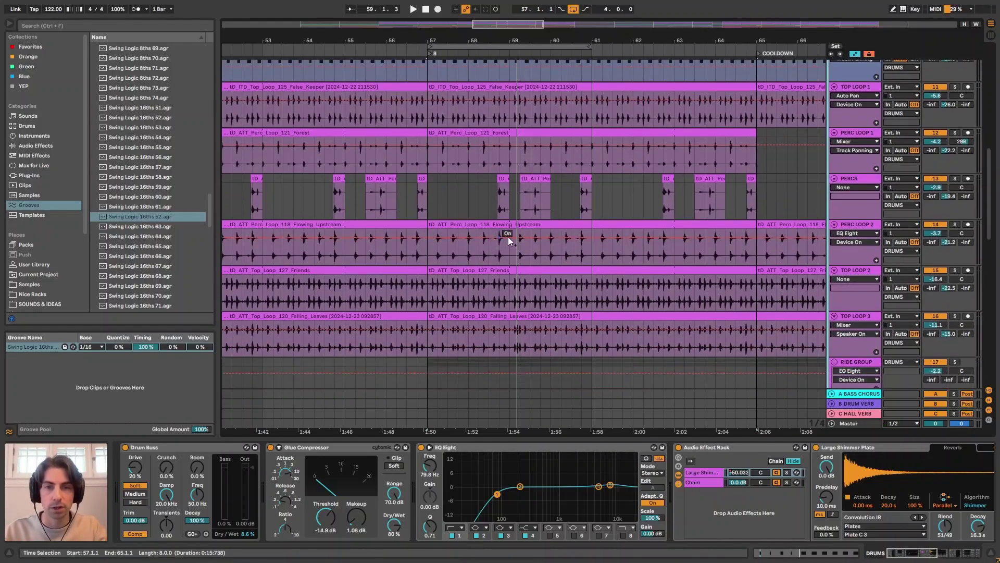
scroll(508, 237, down, 2)
scroll(477, 207, down, 2)
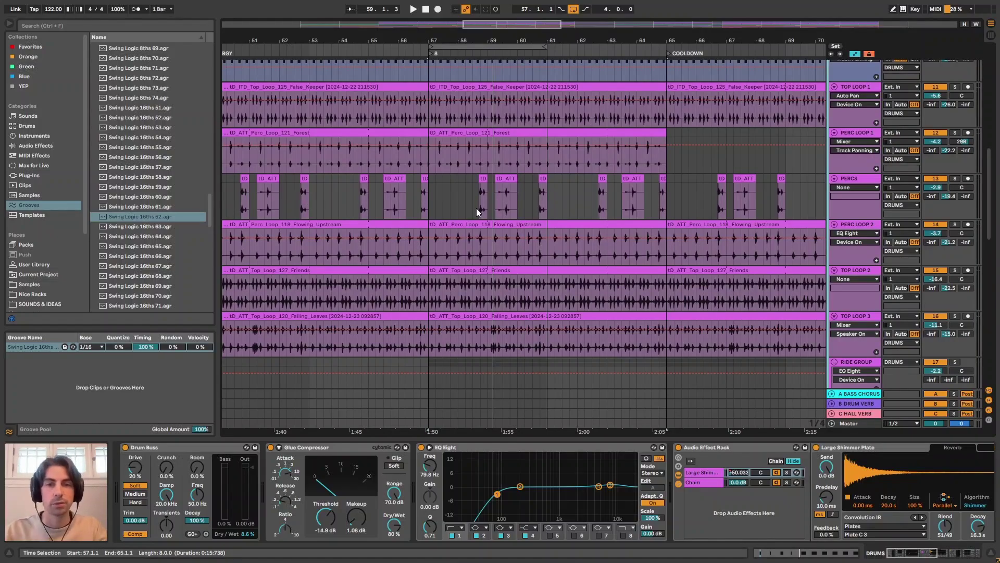
scroll(452, 208, up, 3)
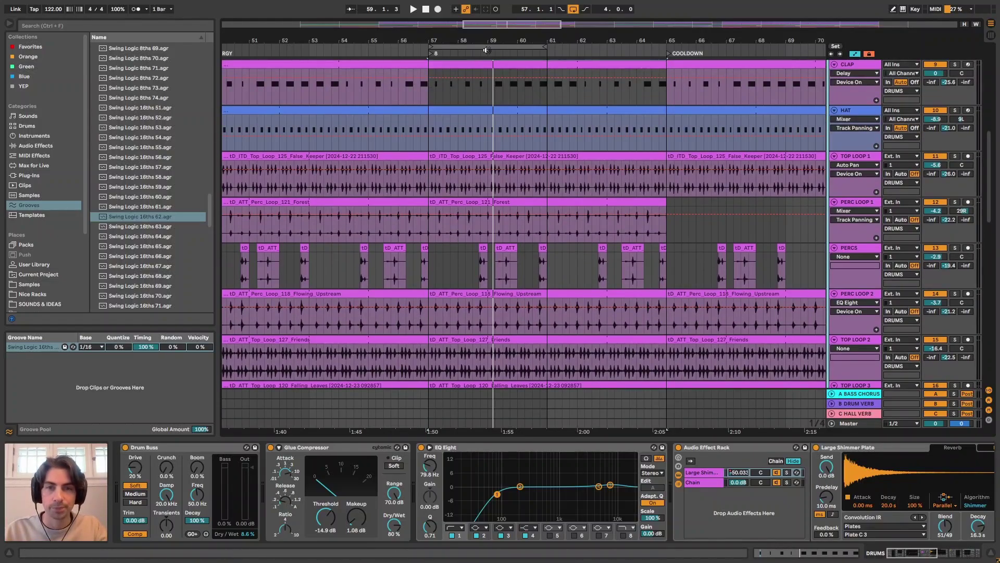
drag(497, 40, 504, 35)
scroll(499, 185, up, 1)
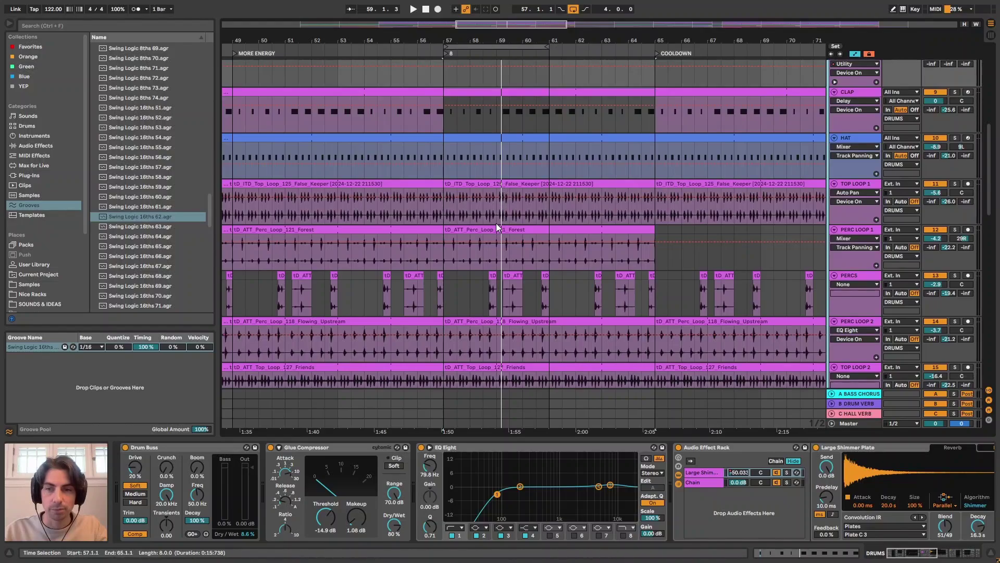
scroll(496, 223, down, 2)
drag(518, 36, 519, 45)
scroll(438, 242, up, 1)
Select the MELODY track to show its devices and open its clip at the start of DROP 1 to examine the notes.
click(422, 239)
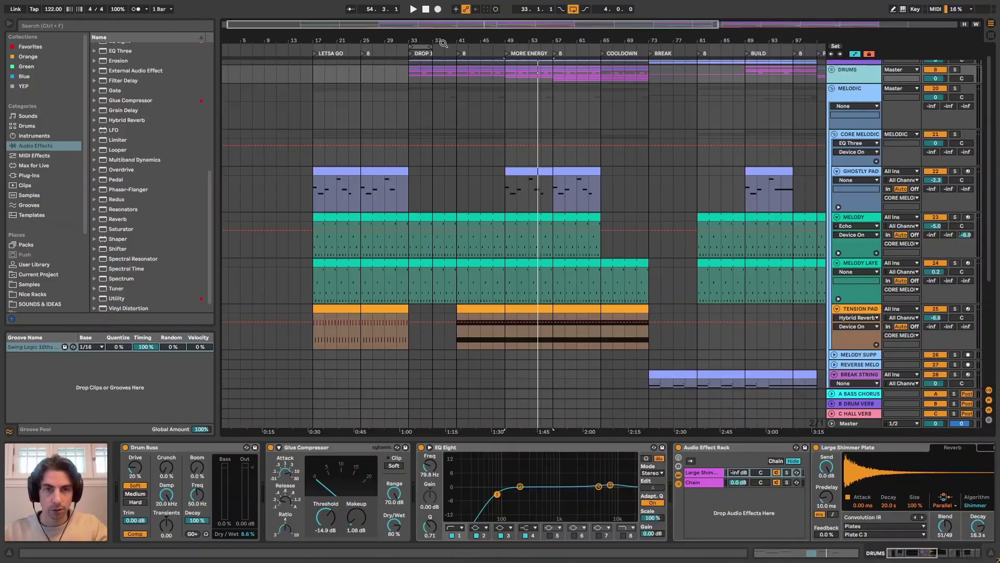
drag(444, 44, 447, 40)
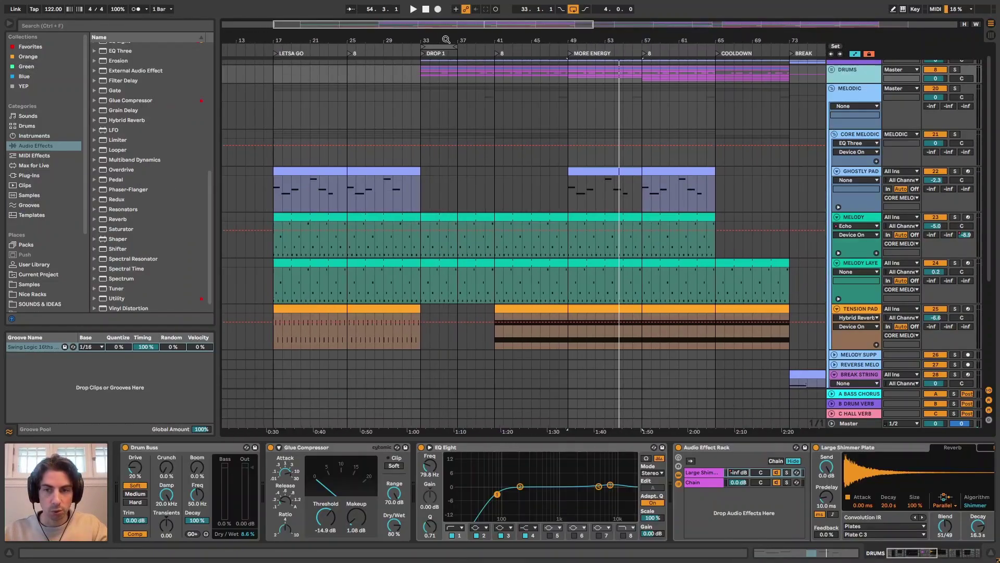
click(864, 217)
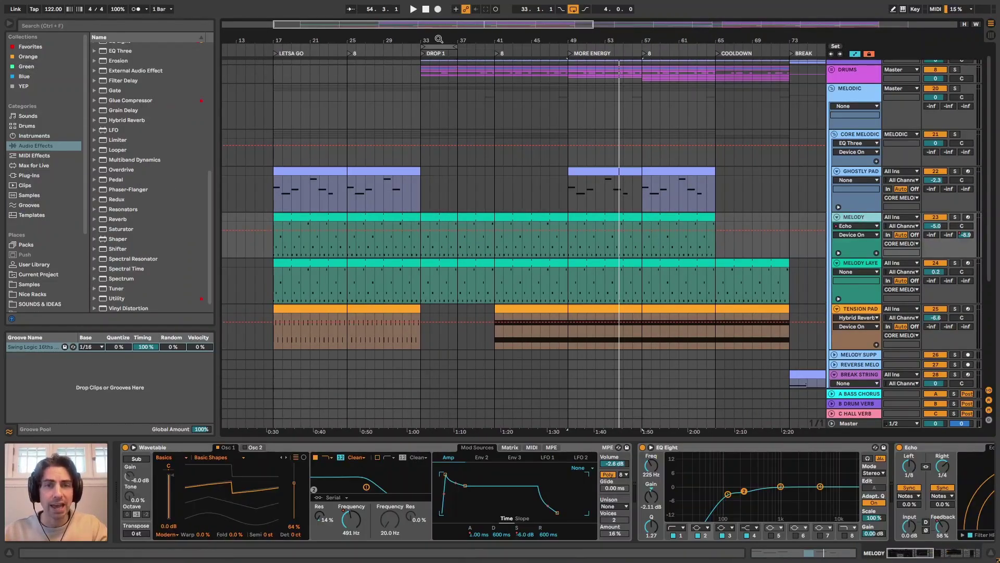
drag(458, 42, 463, 75)
click(462, 217)
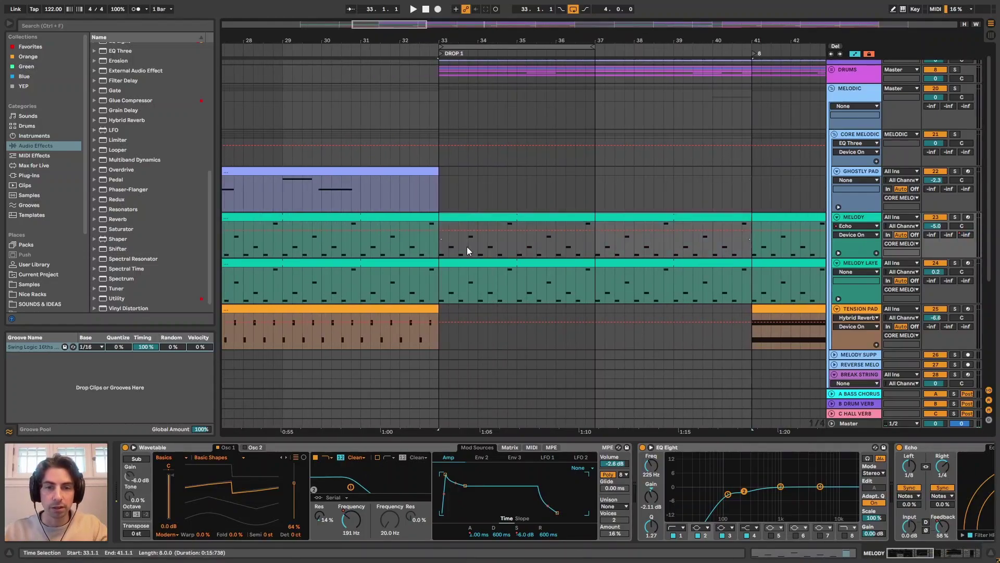
double_click(504, 221)
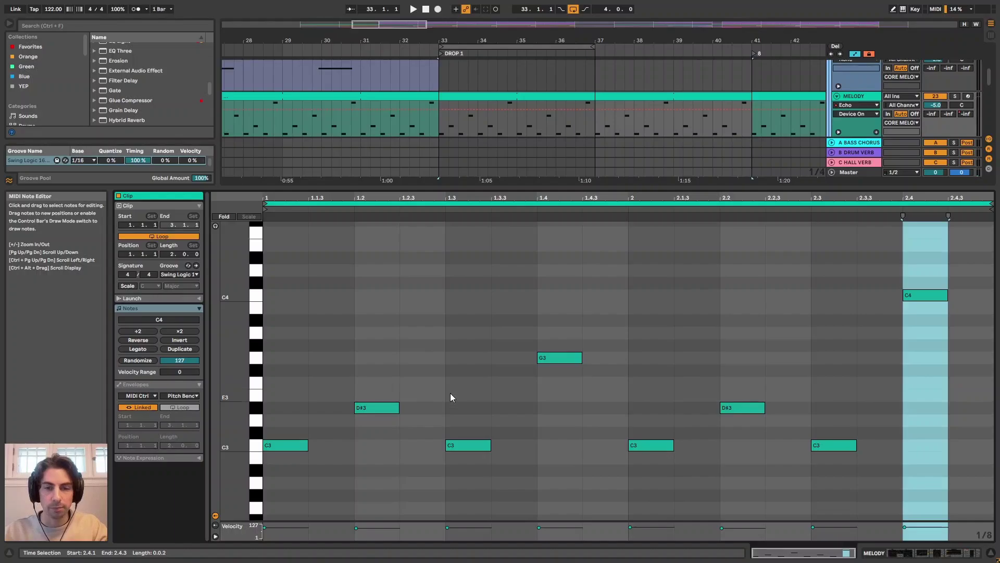
key(shift+Tab)
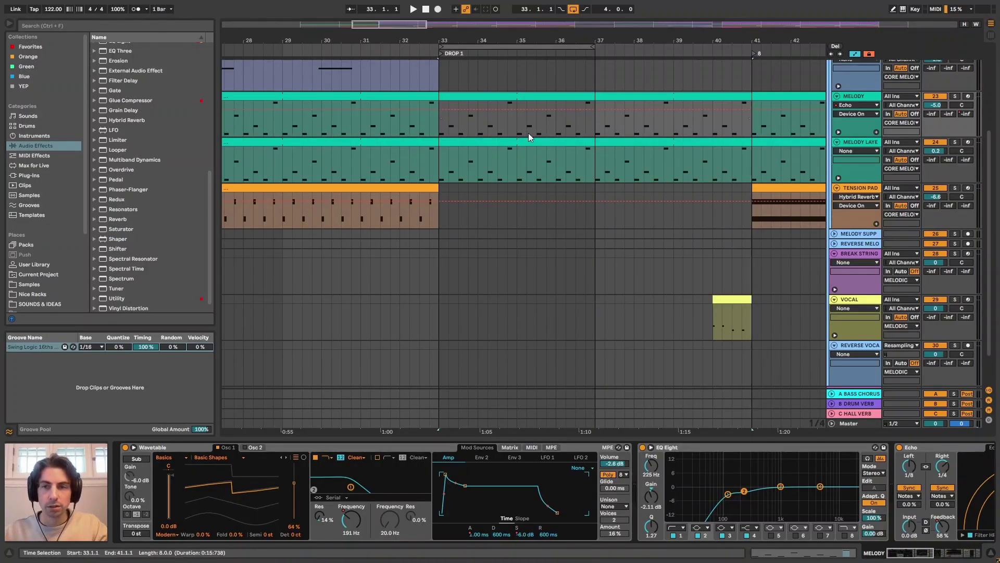
Play the MELODY track soloed from bar 33 and inspect its device chain from Wavetable through Echo and Hybrid Reverb to Sidechain.
scroll(528, 137, up, 2)
key(space)
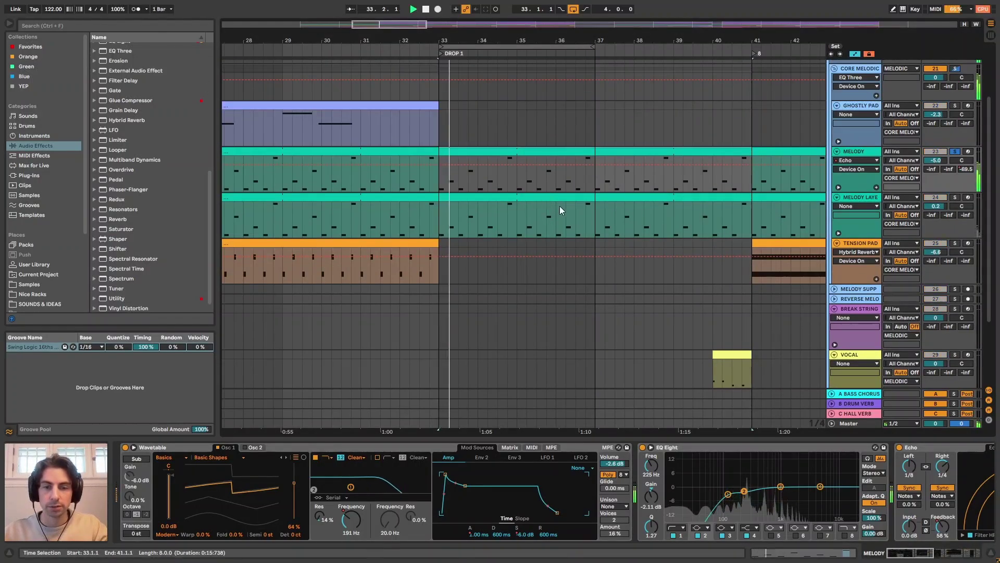
click(938, 555)
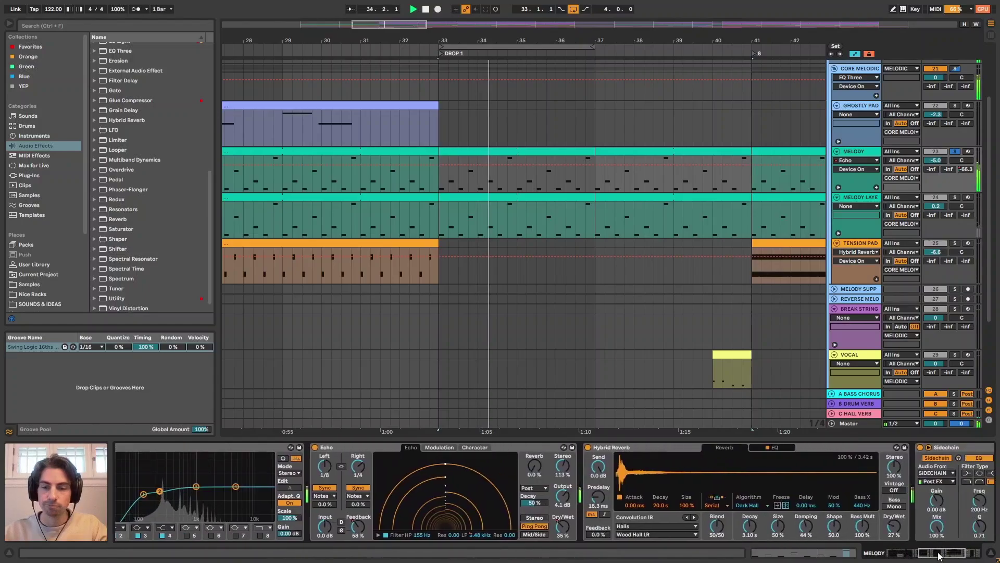
click(941, 556)
click(904, 551)
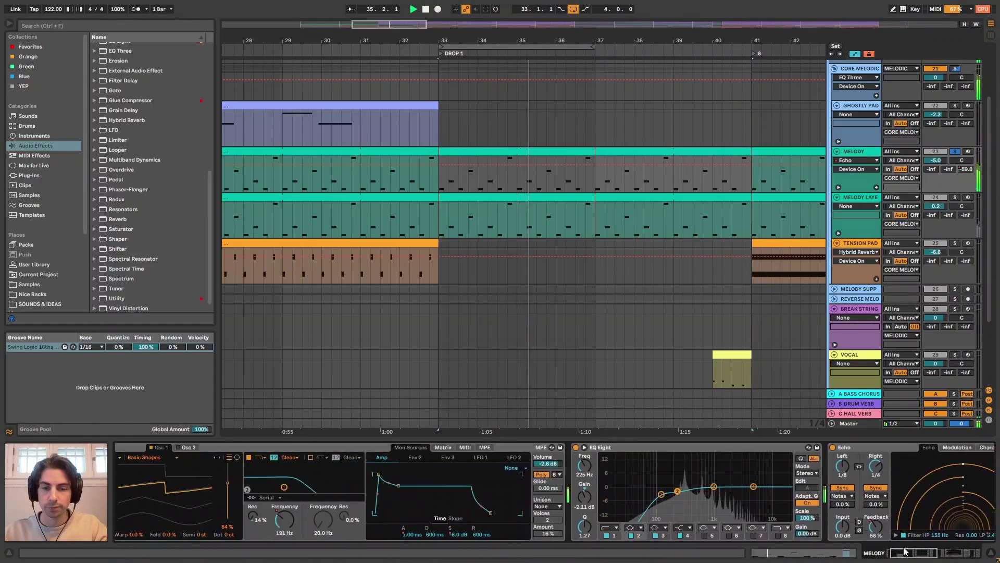
drag(904, 551, 894, 551)
drag(549, 40, 560, 39)
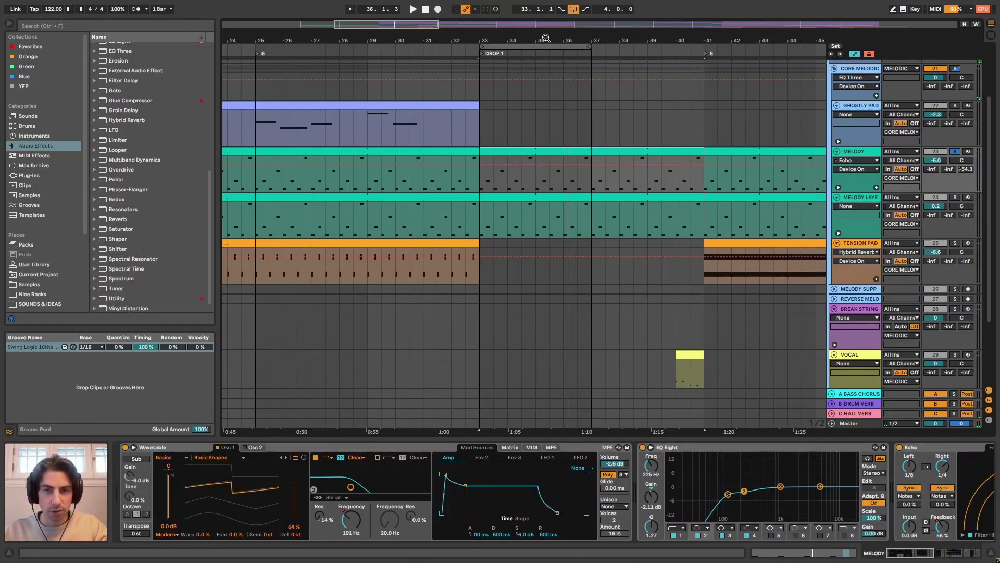
drag(545, 38, 548, 34)
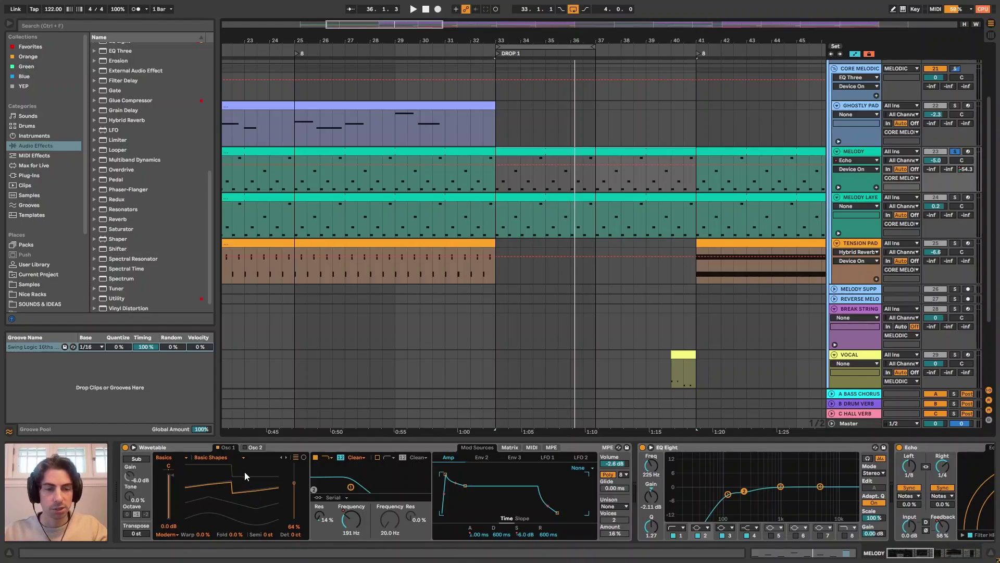
drag(914, 554, 885, 553)
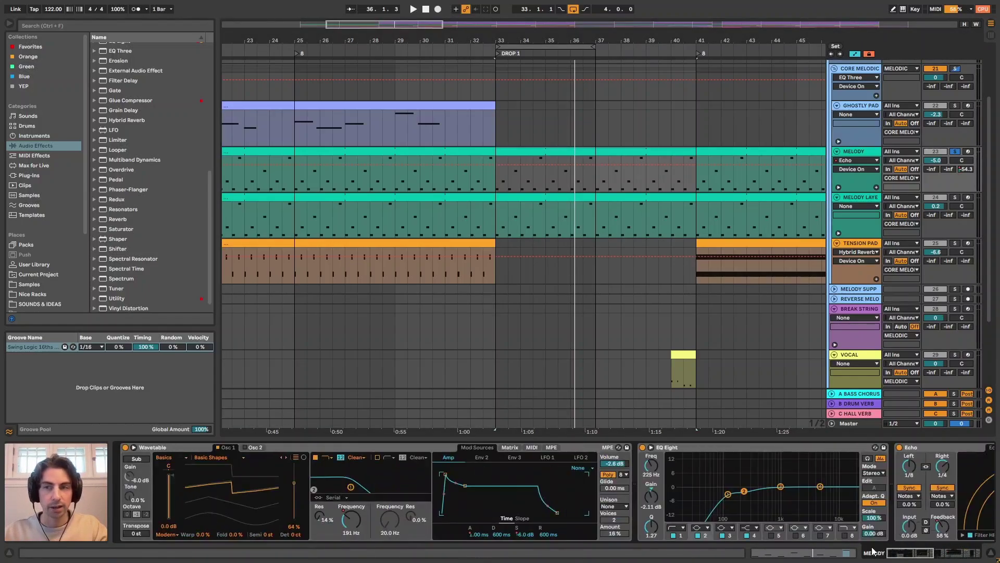
drag(550, 36, 536, 35)
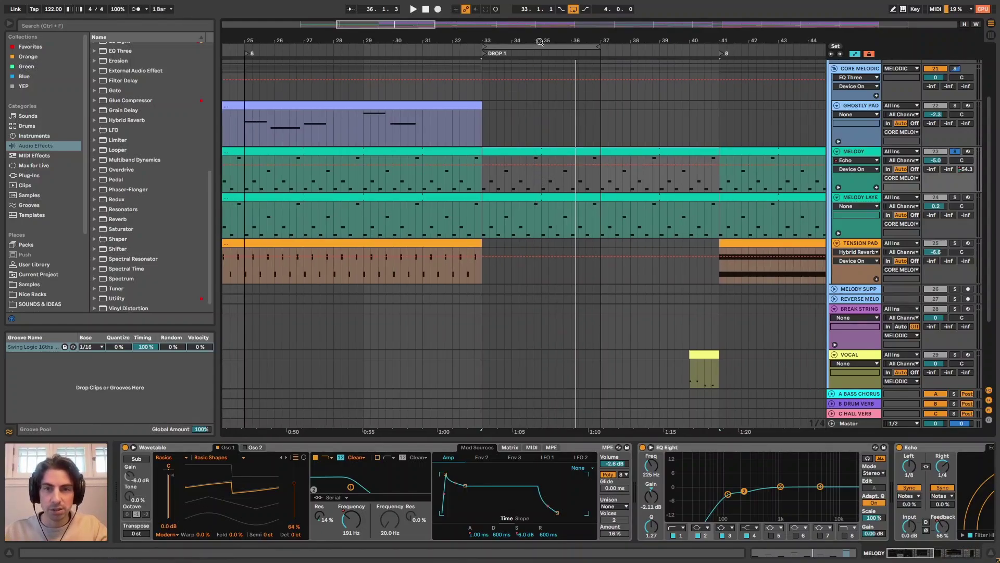
drag(539, 43, 540, 37)
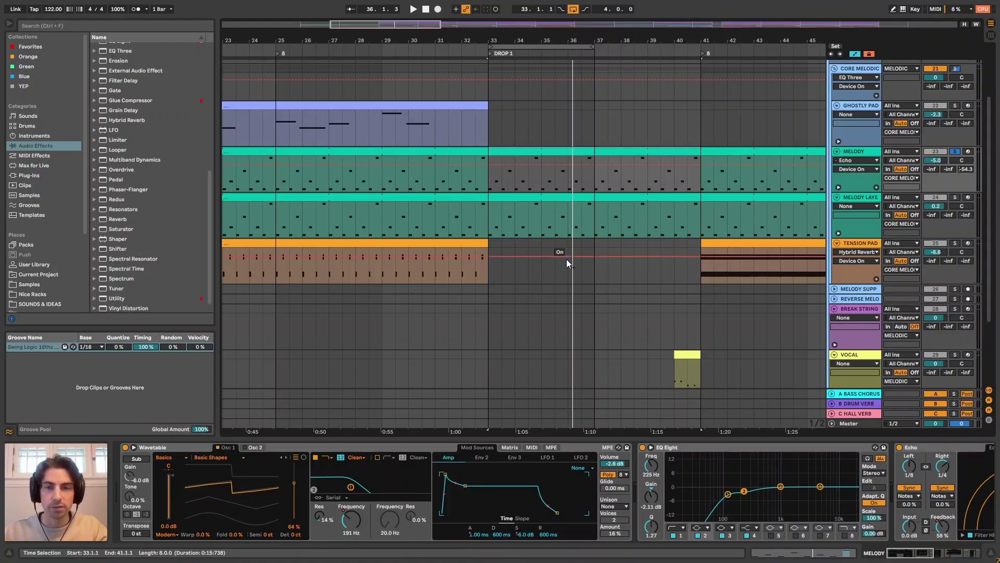
Play the soloed melody from bar 33 and examine the decay of Env 2 in its Wavetable synth.
drag(511, 36, 521, 120)
key(space)
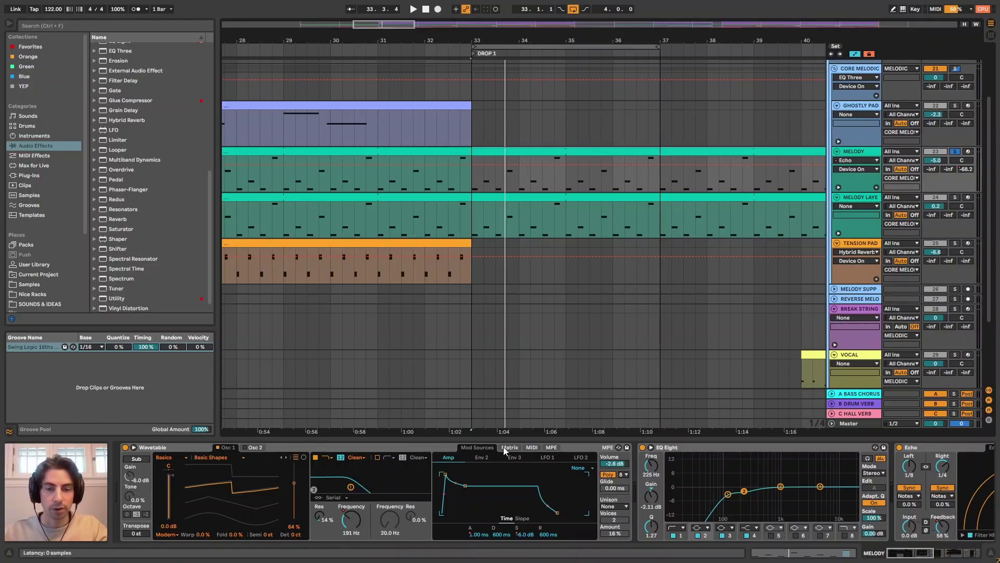
click(482, 457)
key(space)
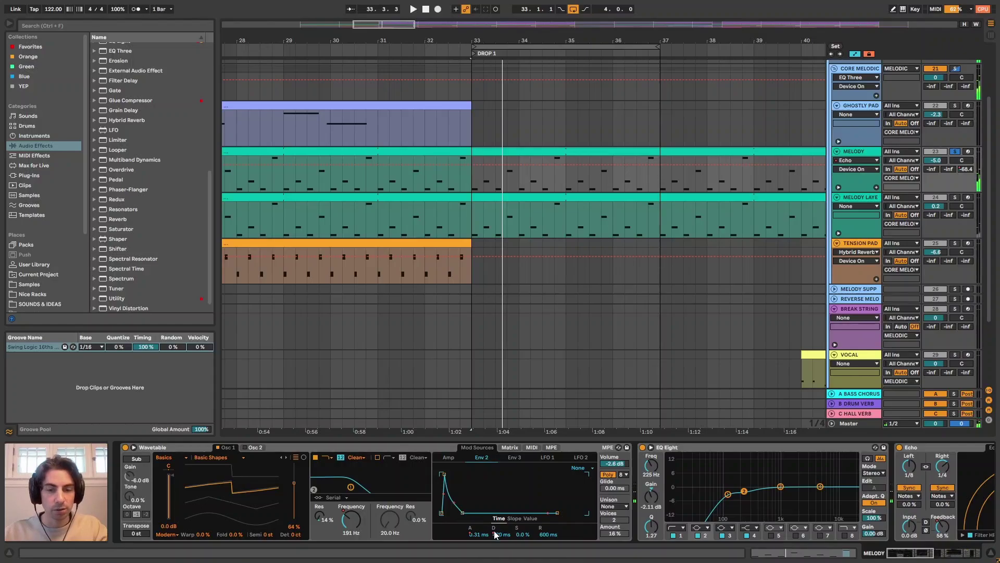
drag(498, 539, 498, 536)
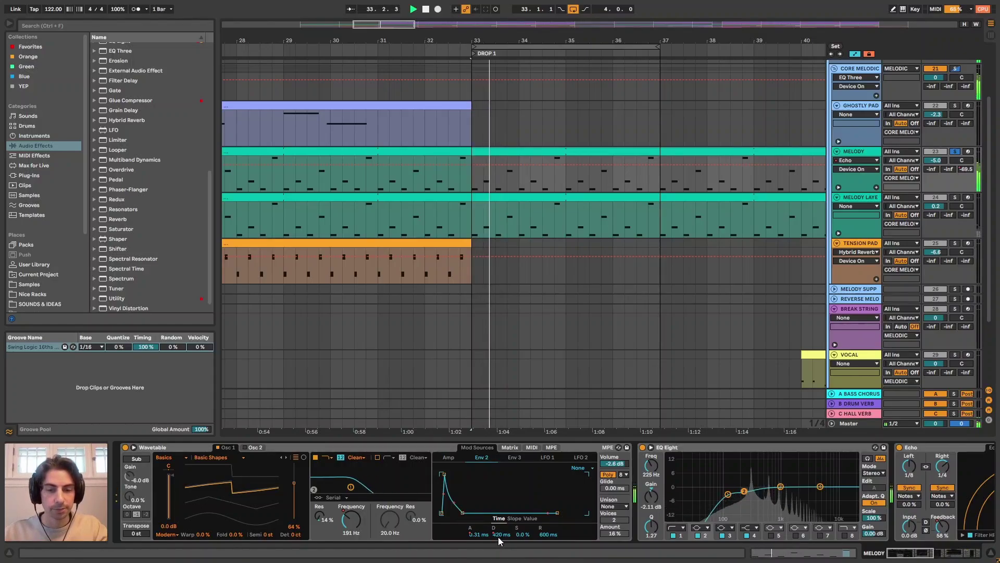
Check Env 2's routing to Filter 1 Freq in Wavetable's modulation matrix, then return to the envelope and replay the melody.
click(511, 447)
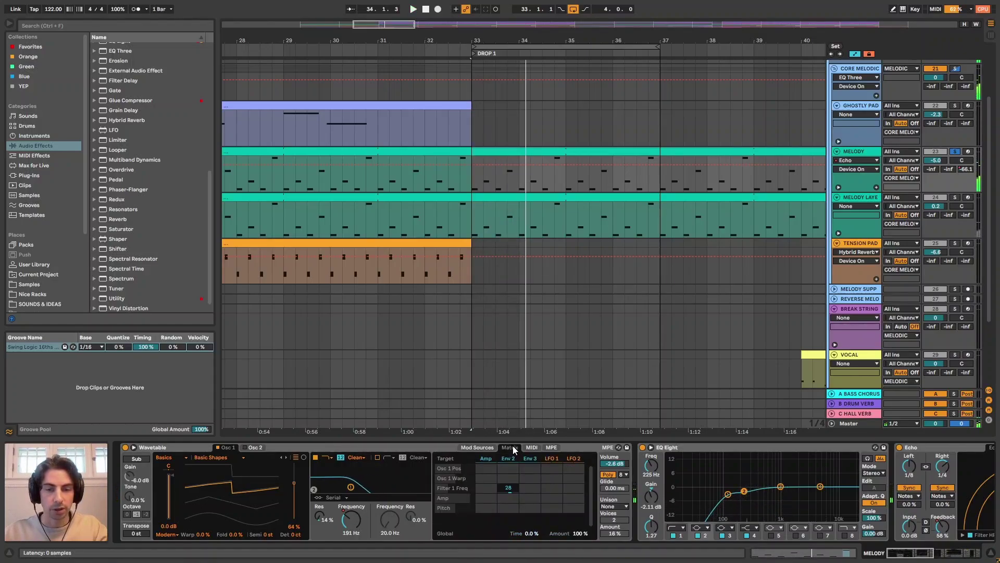
click(479, 447)
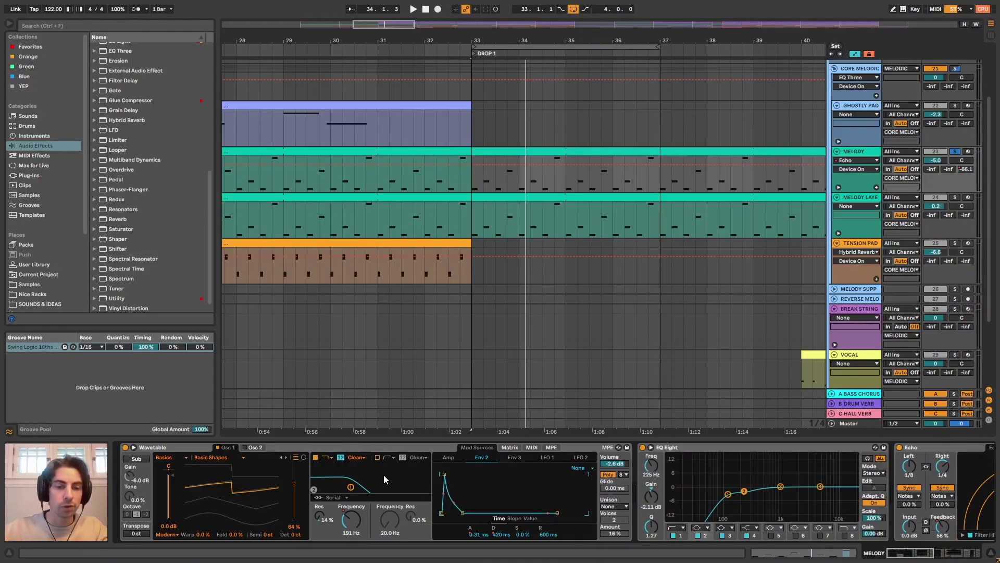
key(space)
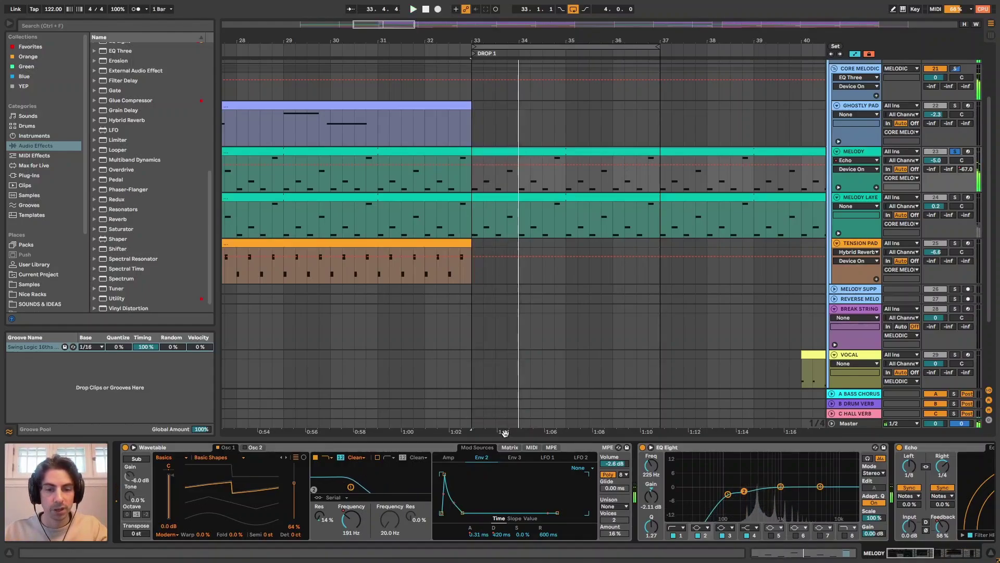
Play the melody with Env 2's amount on Filter 1 Freq at 0.0 in Wavetable's matrix, then return to the modulation sources.
click(509, 447)
key(space)
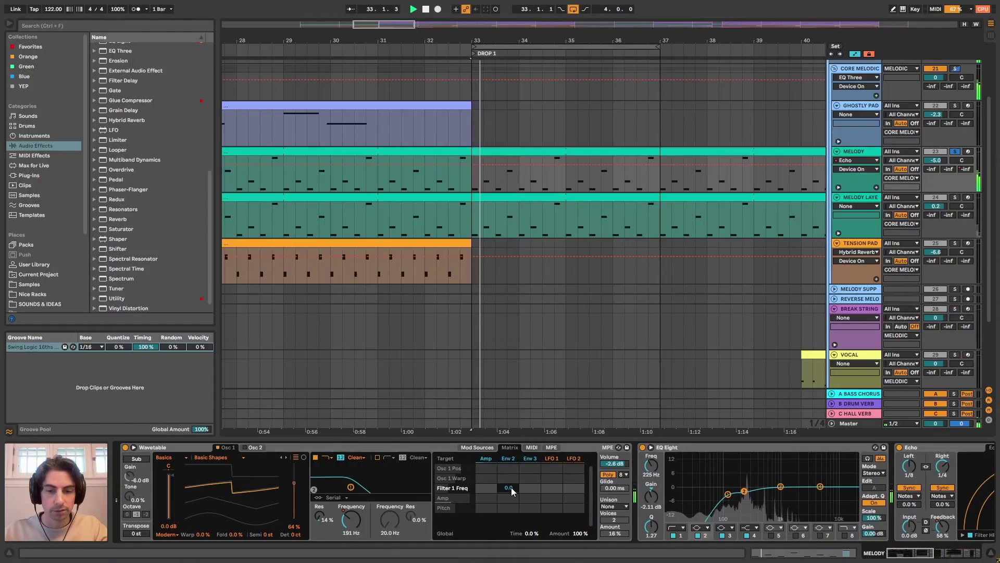
click(490, 448)
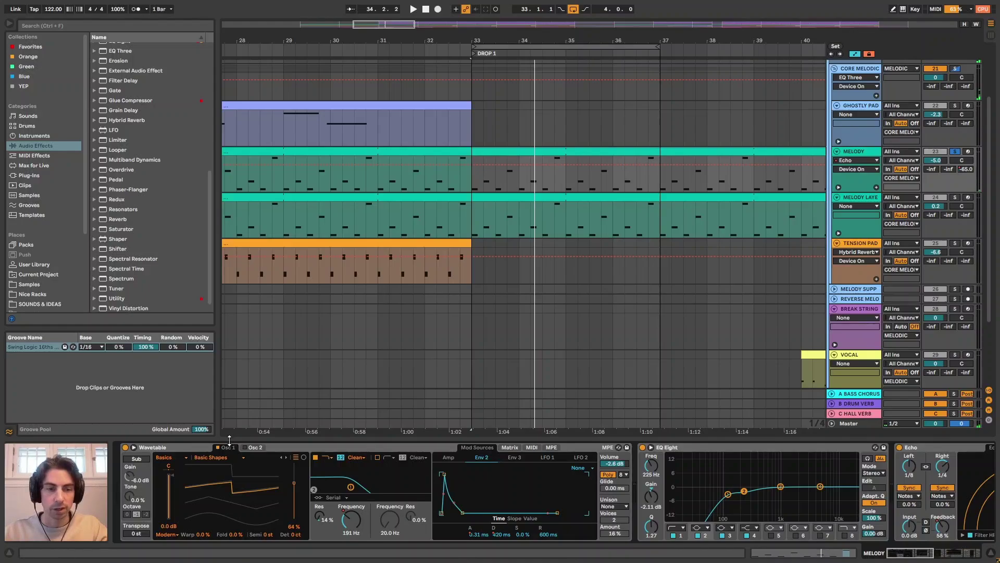
Bypass Echo and Hybrid Reverb in the MELODY track's device chain.
click(679, 446)
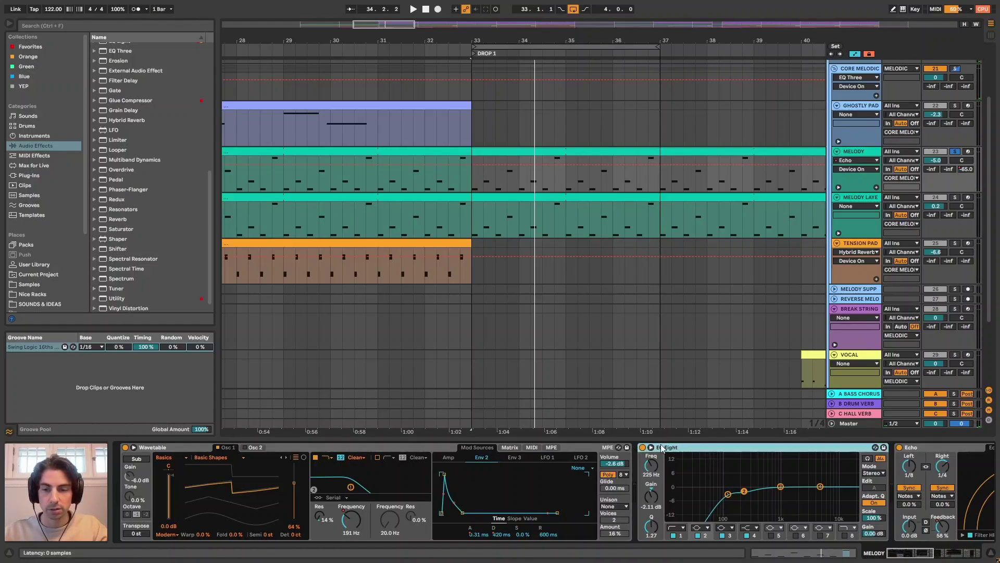
drag(918, 552, 949, 552)
click(362, 447)
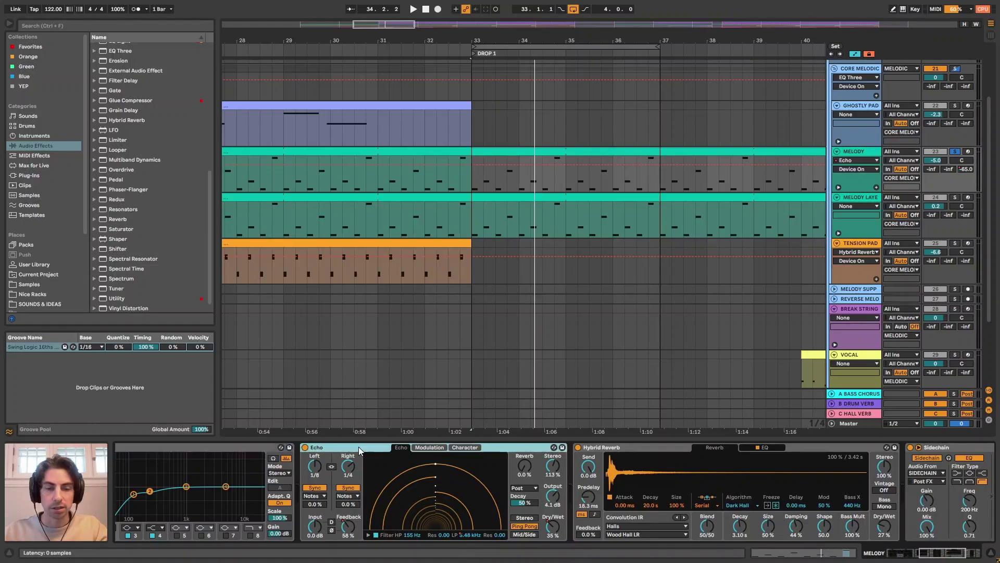
click(608, 448)
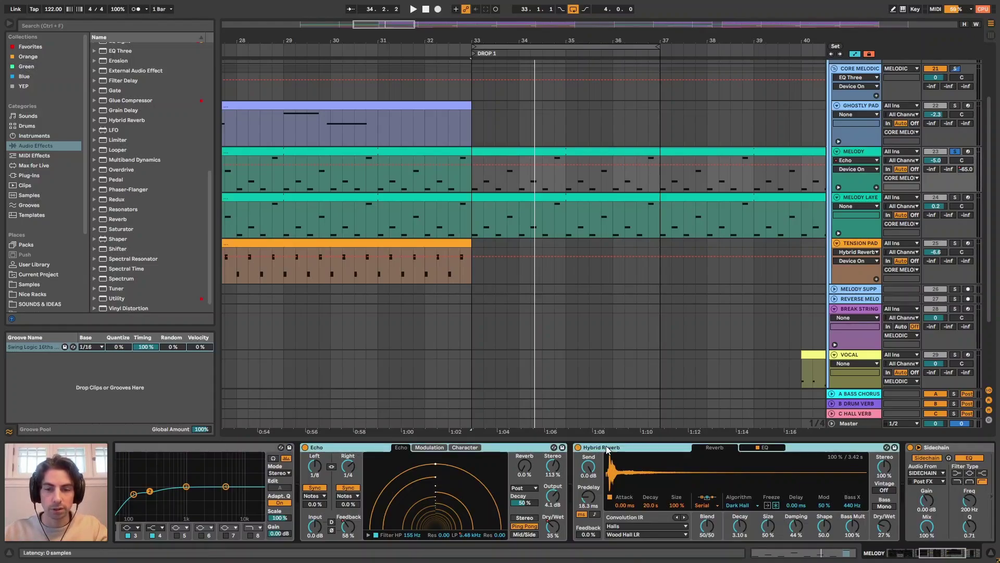
click(578, 447)
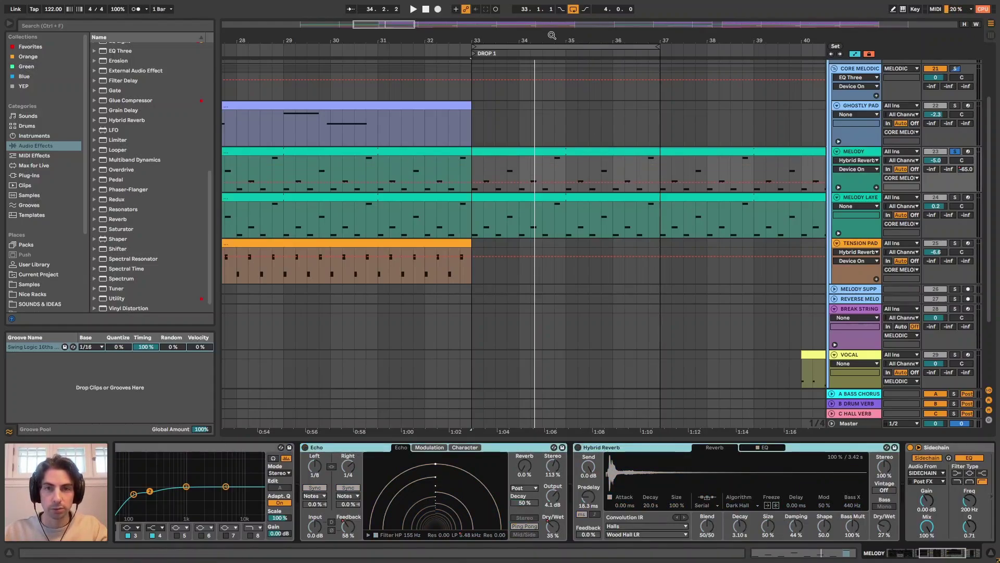
Play the soloed melody in DROP 1 without Echo and Hybrid Reverb to hear the dry sound.
drag(551, 37, 559, 59)
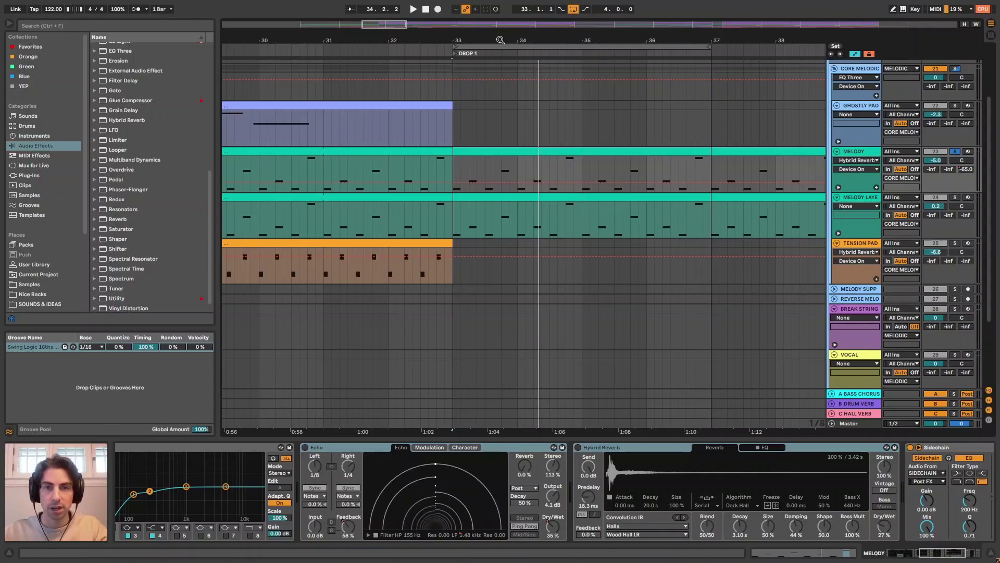
drag(500, 40, 503, 50)
key(space)
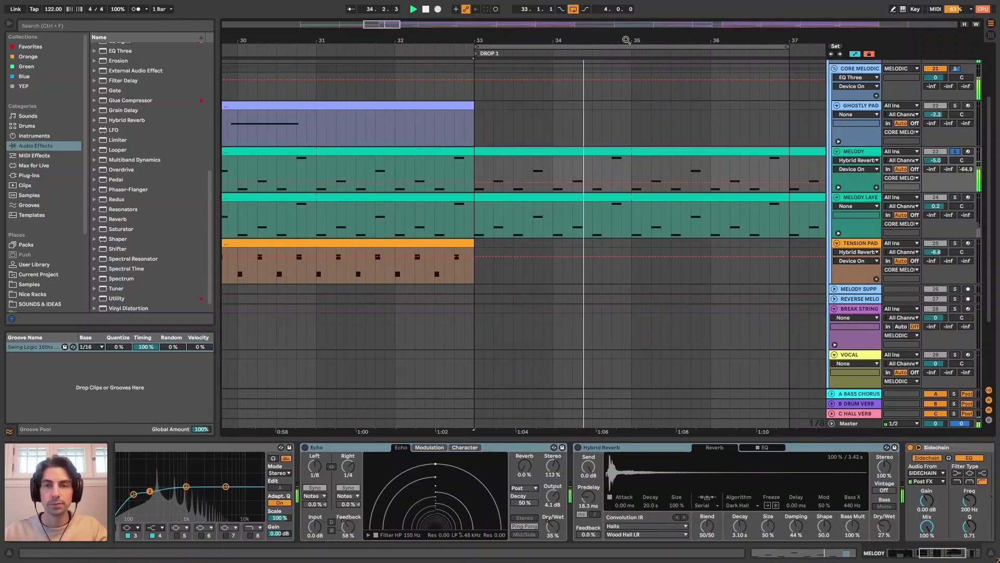
drag(584, 40, 584, 39)
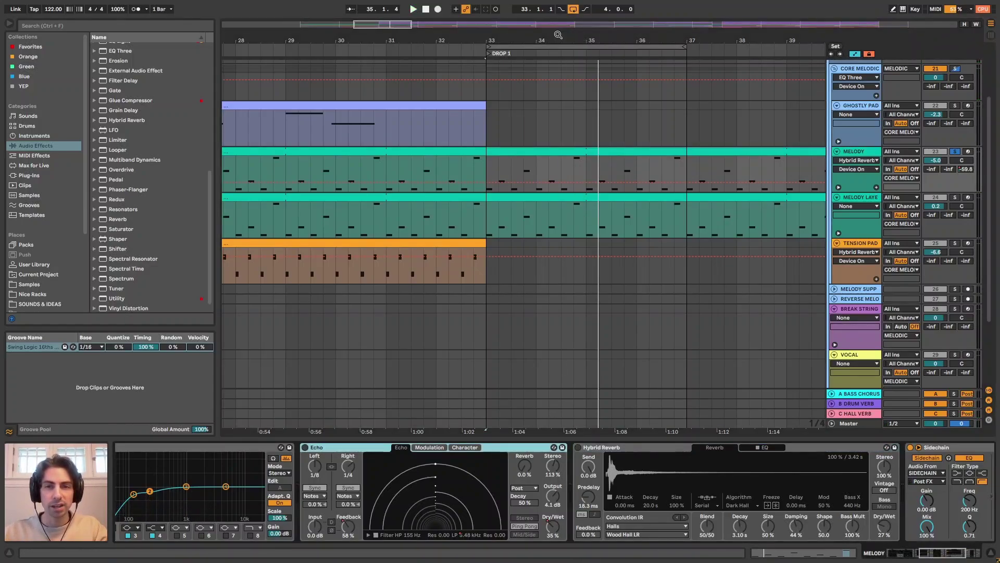
Open the MELODY clip at the start of DROP 1 to examine its notes, then return to the device chain.
drag(558, 35, 551, 76)
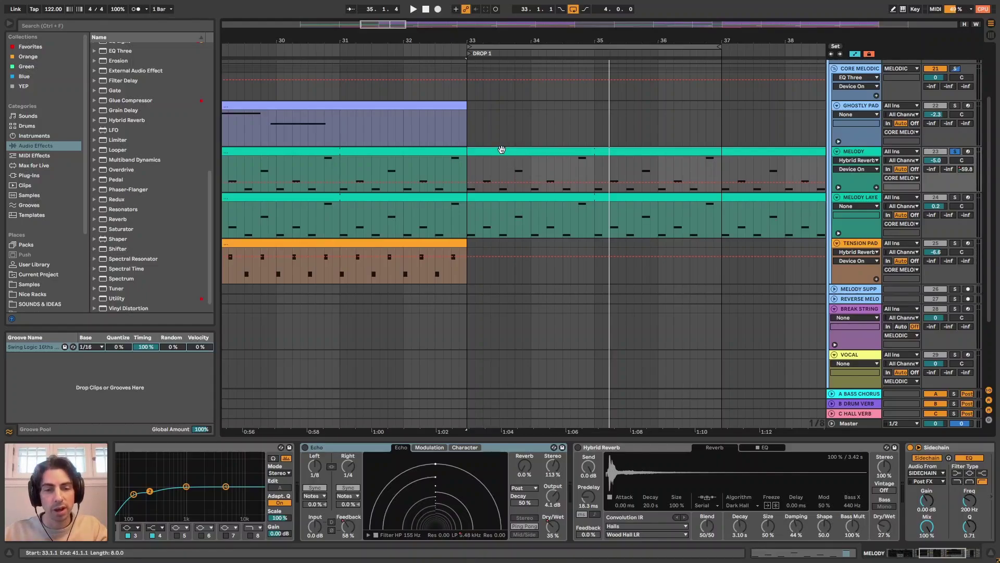
double_click(502, 148)
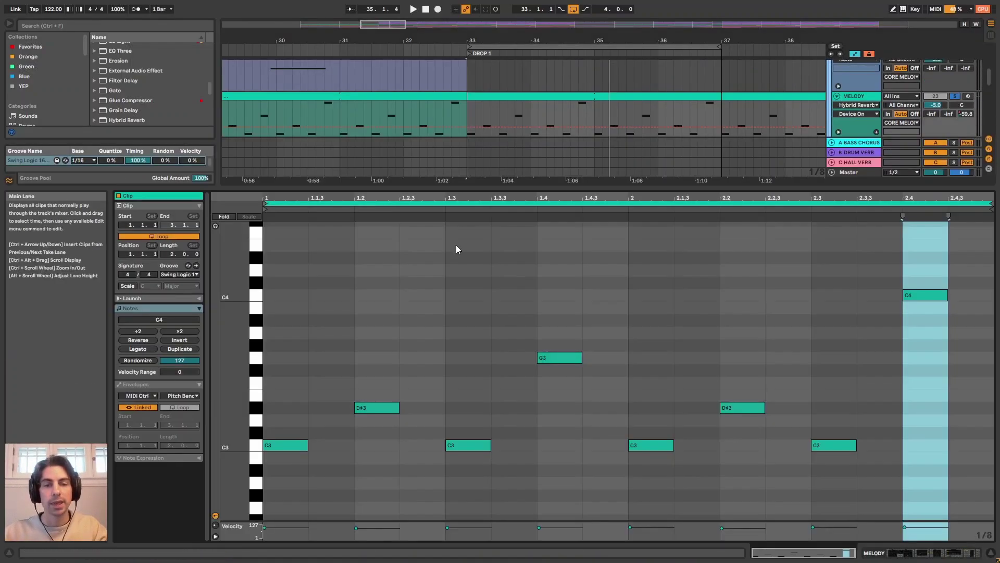
key(shift+Tab)
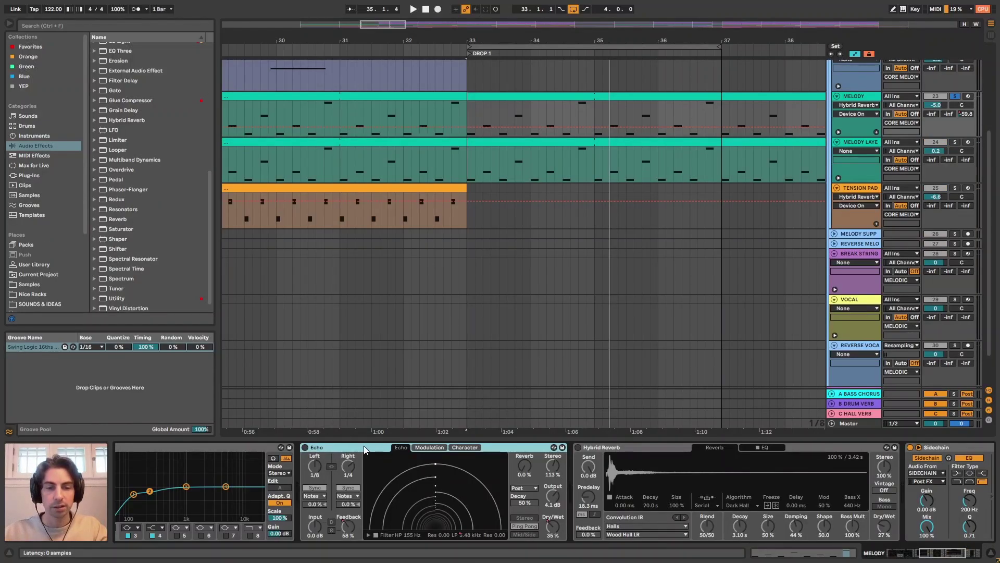
Switch Echo back on and play the melody from bar 33, toggling Echo off and on to compare.
click(305, 447)
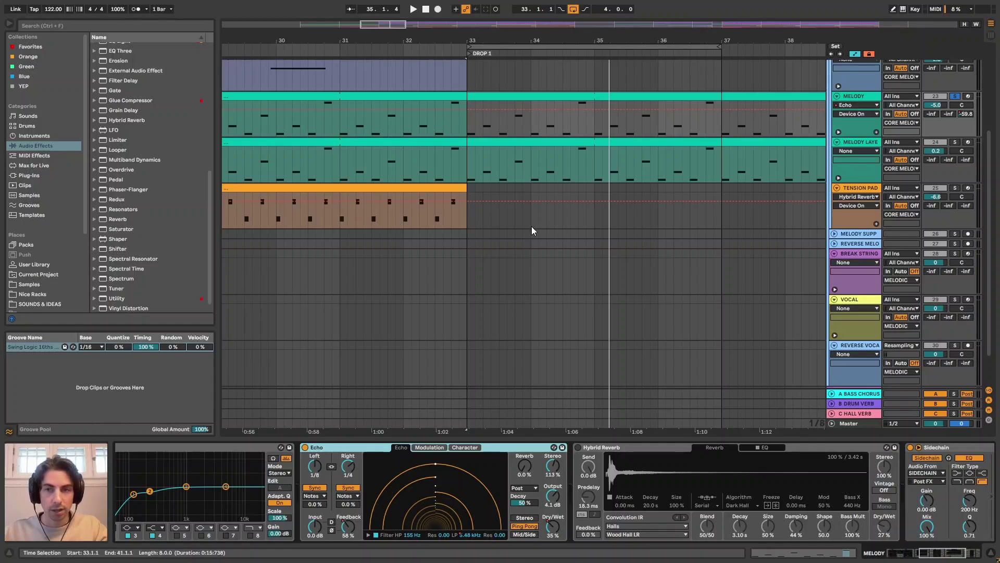
scroll(526, 284, right, 1)
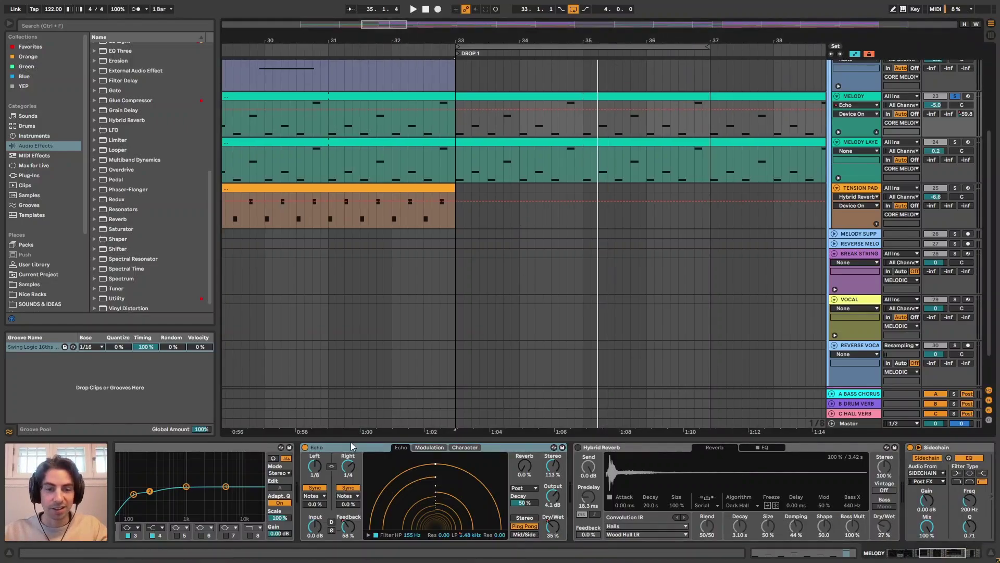
drag(551, 43, 481, 46)
scroll(489, 162, up, 2)
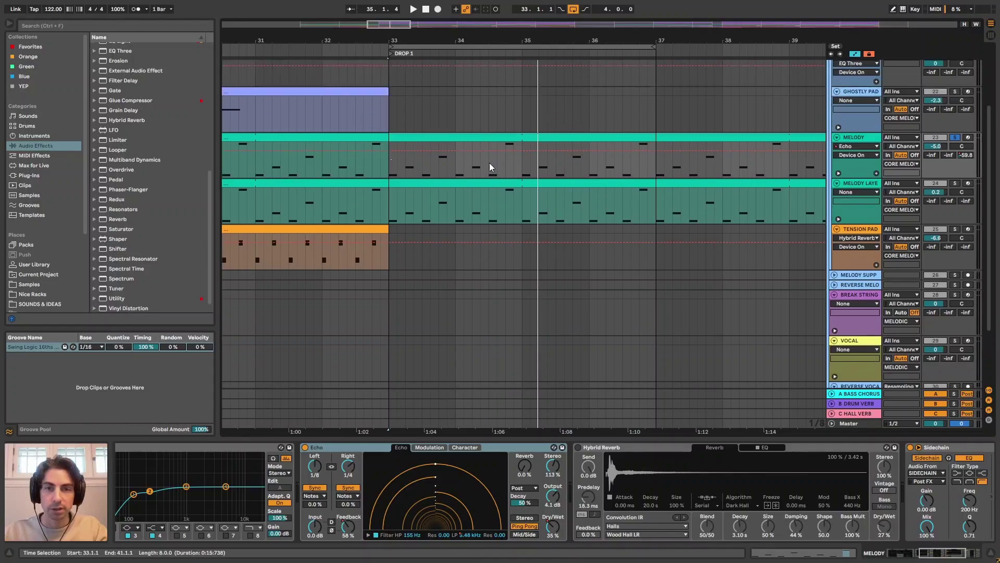
key(space)
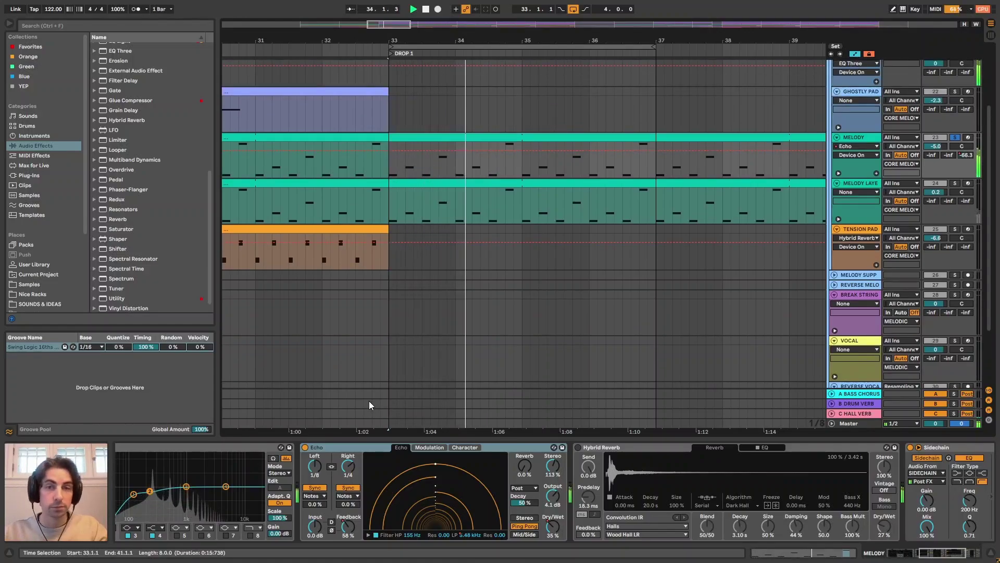
click(306, 448)
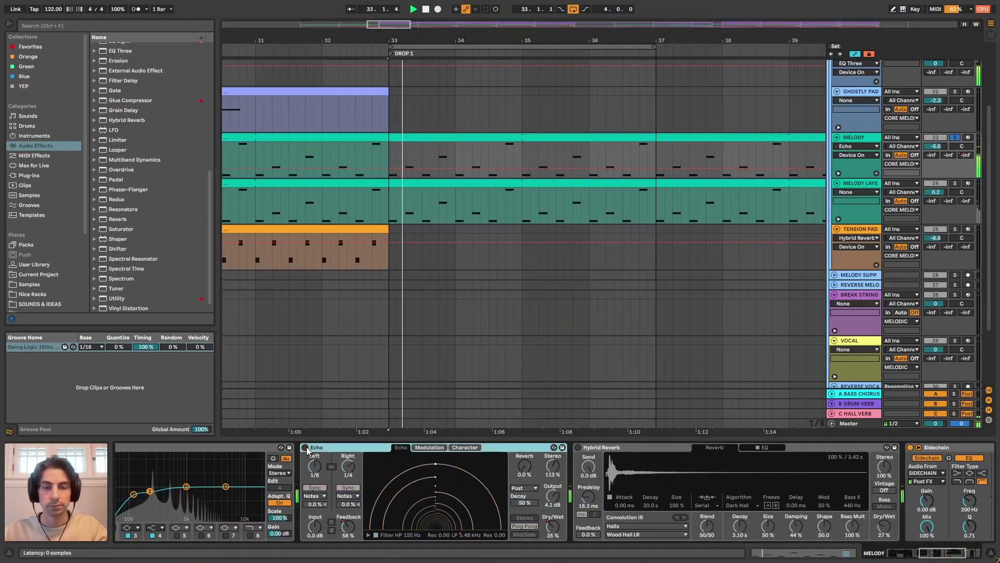
click(306, 448)
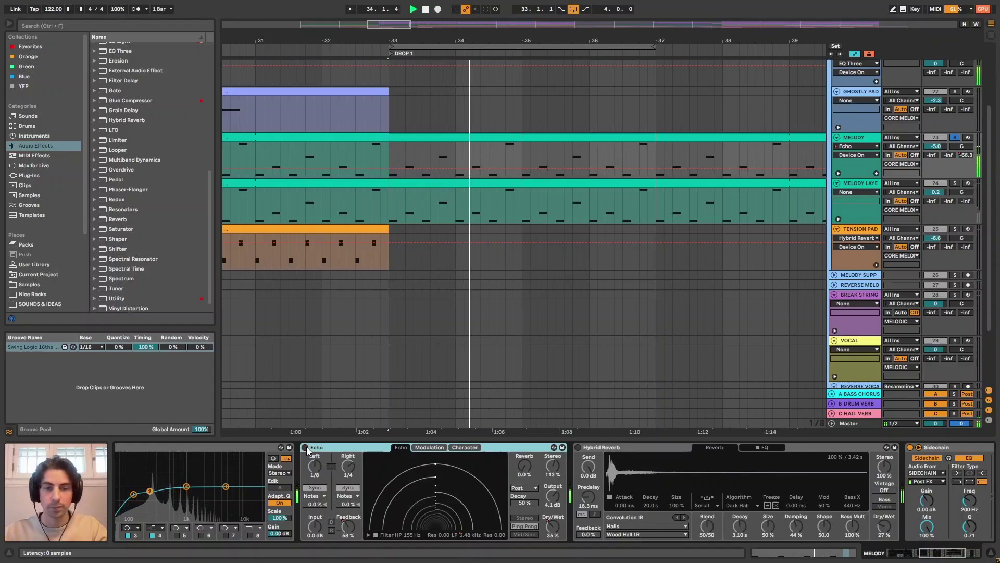
key(space)
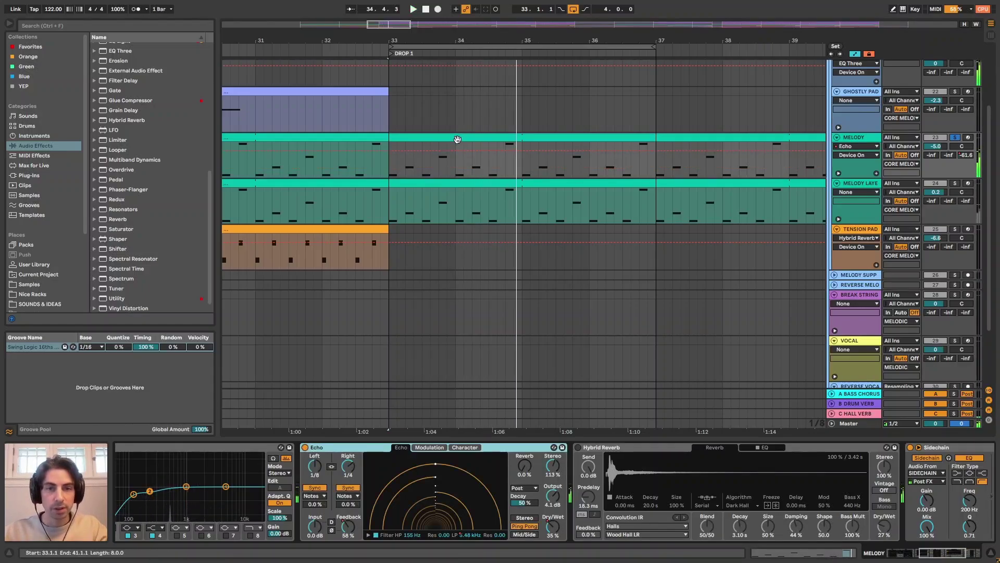
Reopen the MELODY clip to examine the spacing of its notes, then go back to the track's devices.
double_click(456, 138)
key(shift+Tab)
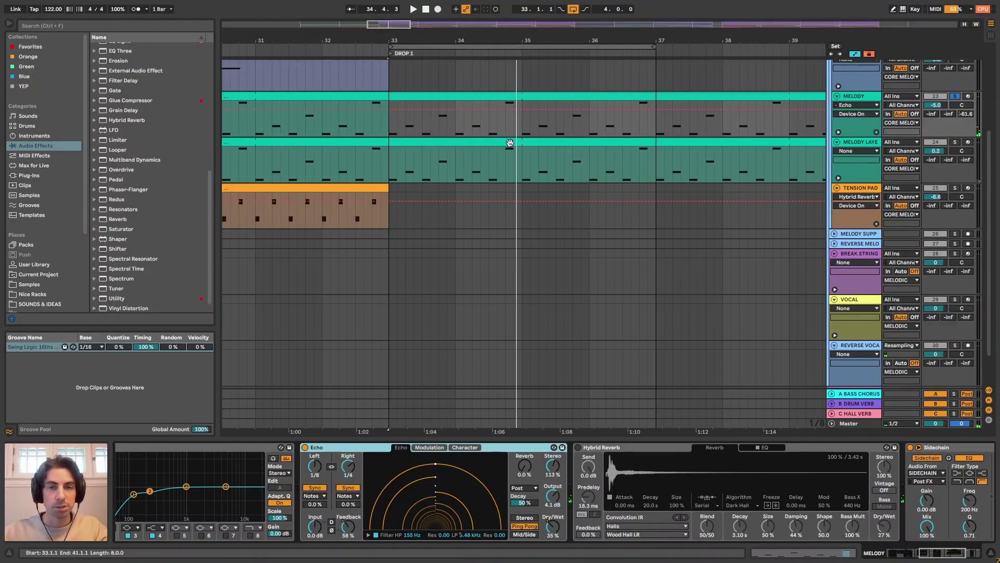
key(shift+Tab)
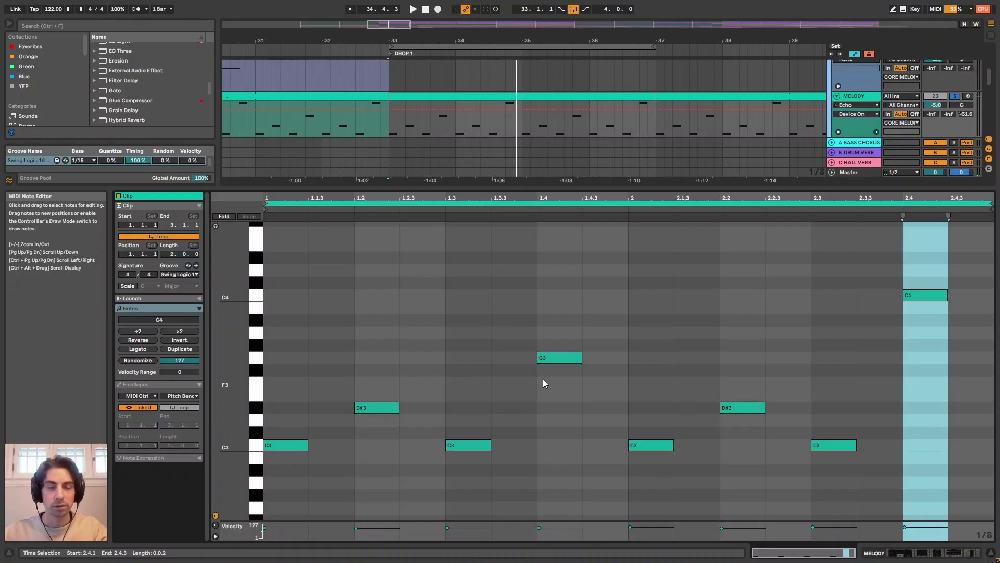
key(shift+Tab)
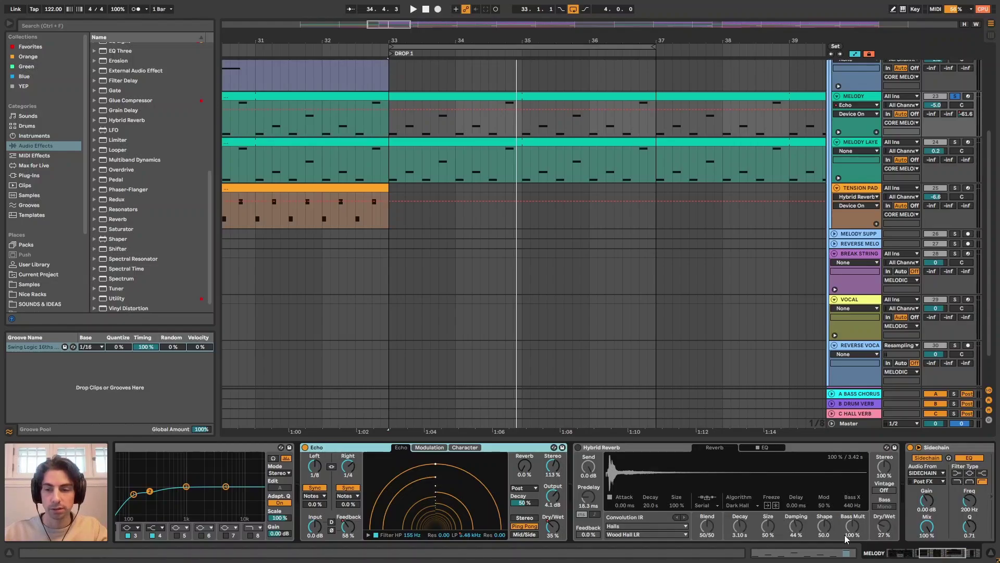
Show Echo's Character settings and play the melody while toggling Ducking off and on to compare.
drag(940, 557, 934, 553)
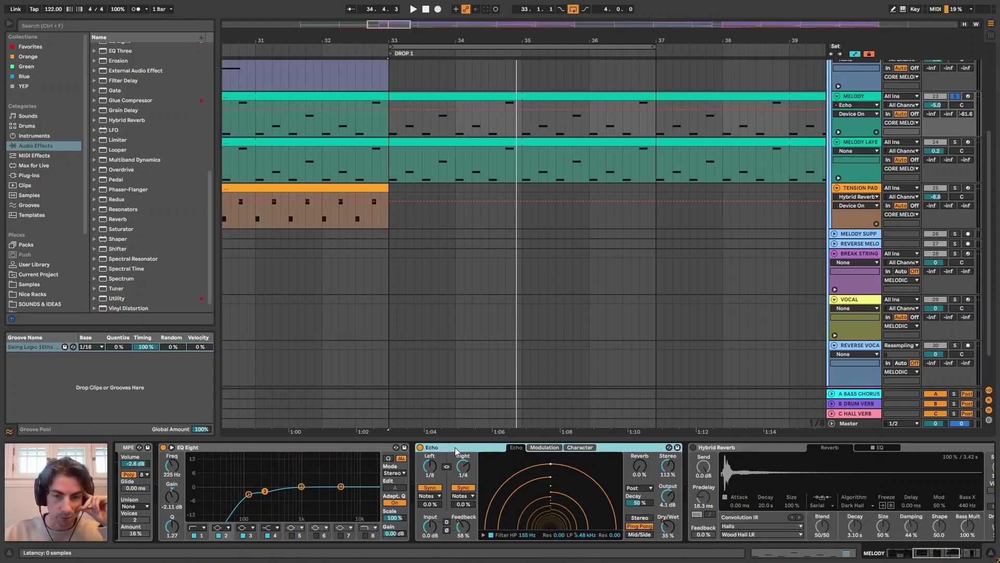
click(572, 448)
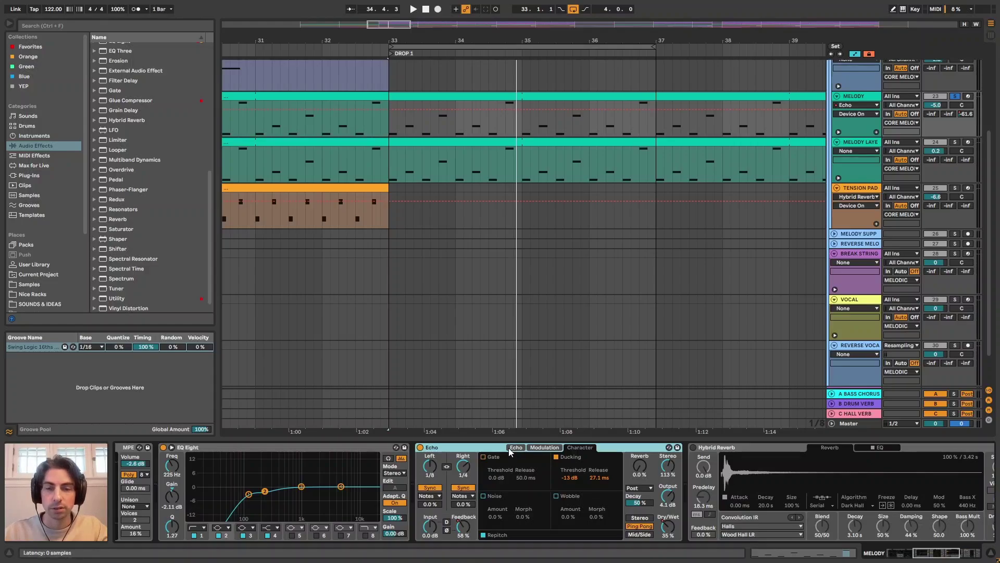
key(space)
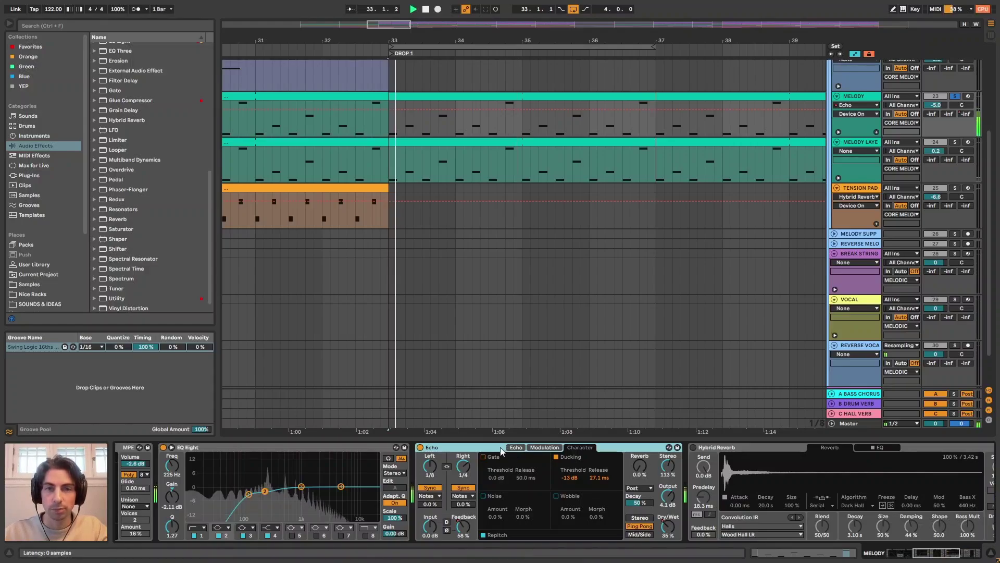
click(555, 457)
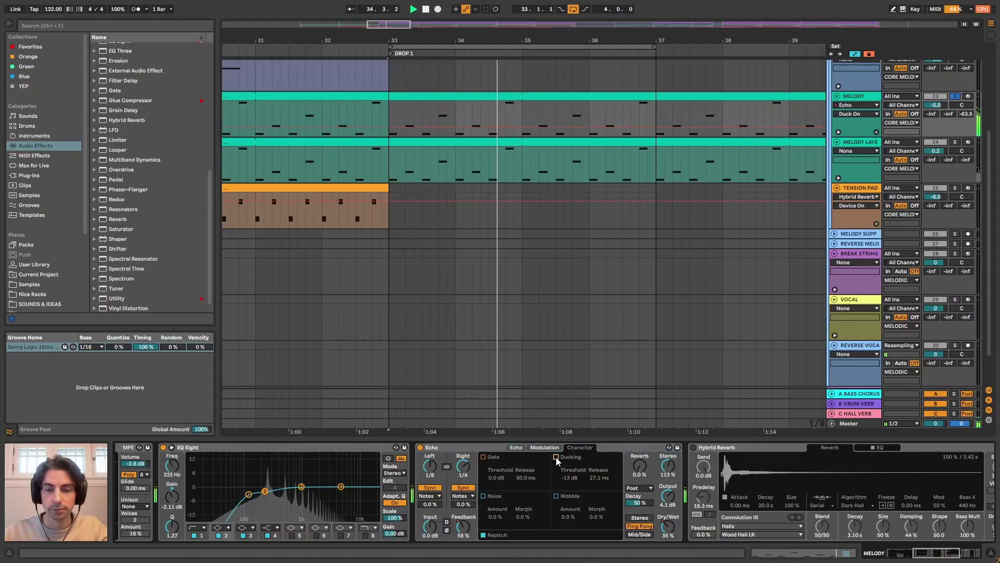
click(556, 457)
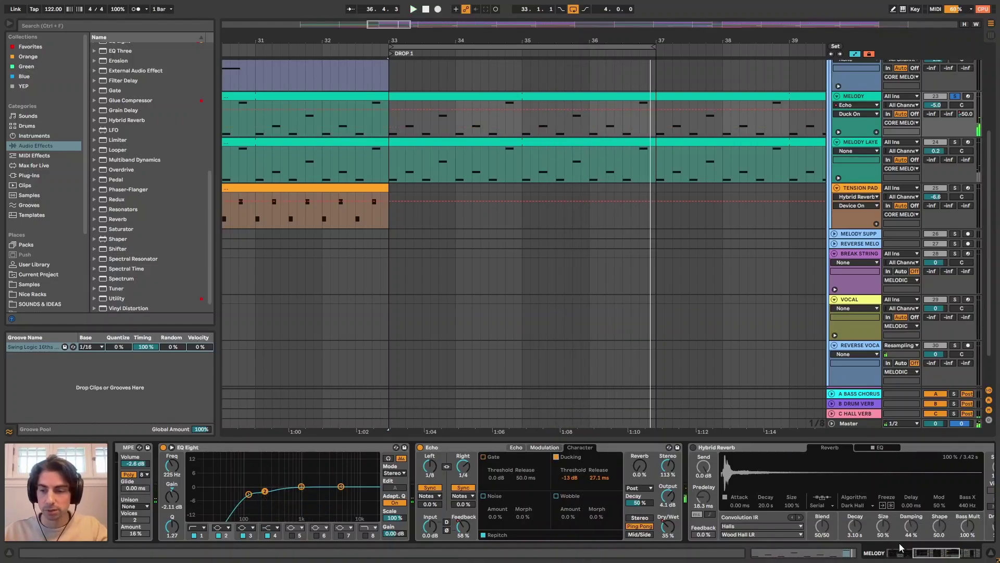
Switch Hybrid Reverb back on, listen to the melody and reveal the Sidechain and Utility at the chain's end.
click(933, 553)
click(512, 447)
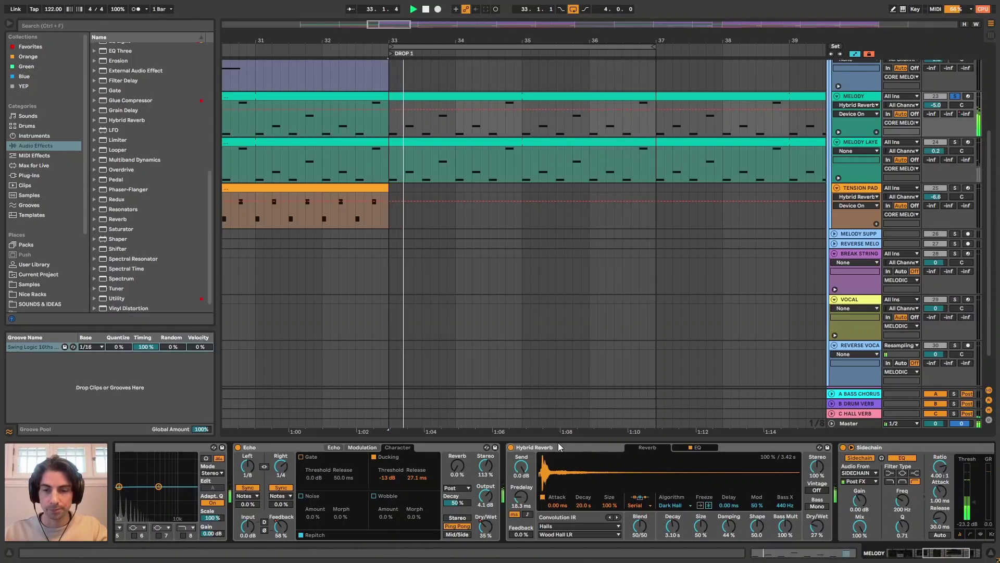
scroll(725, 453, right, 5)
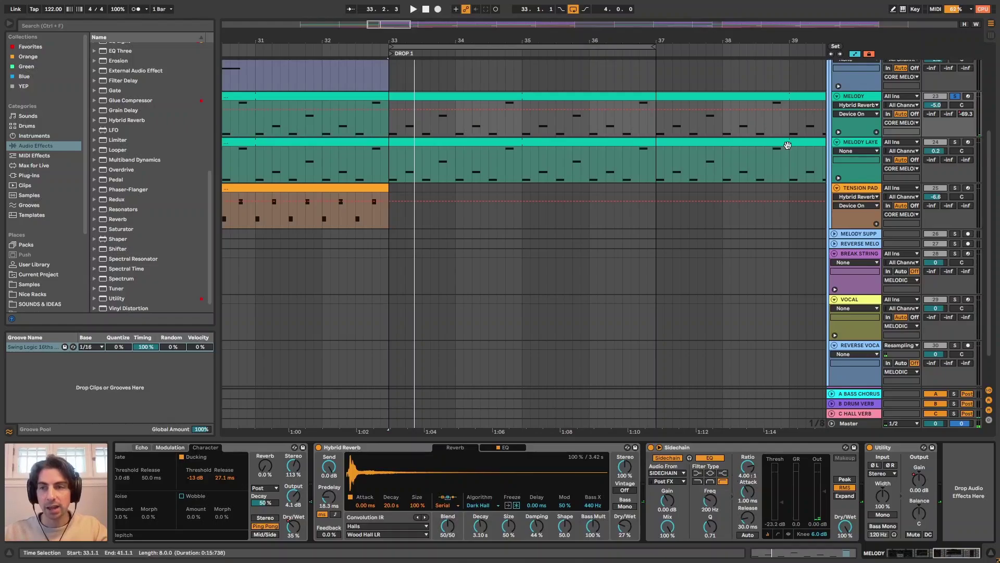
Show the MELODY track's C-HALL VERB send automation across the arrangement and inspect the C HALL VERB return's effects.
click(964, 114)
click(861, 414)
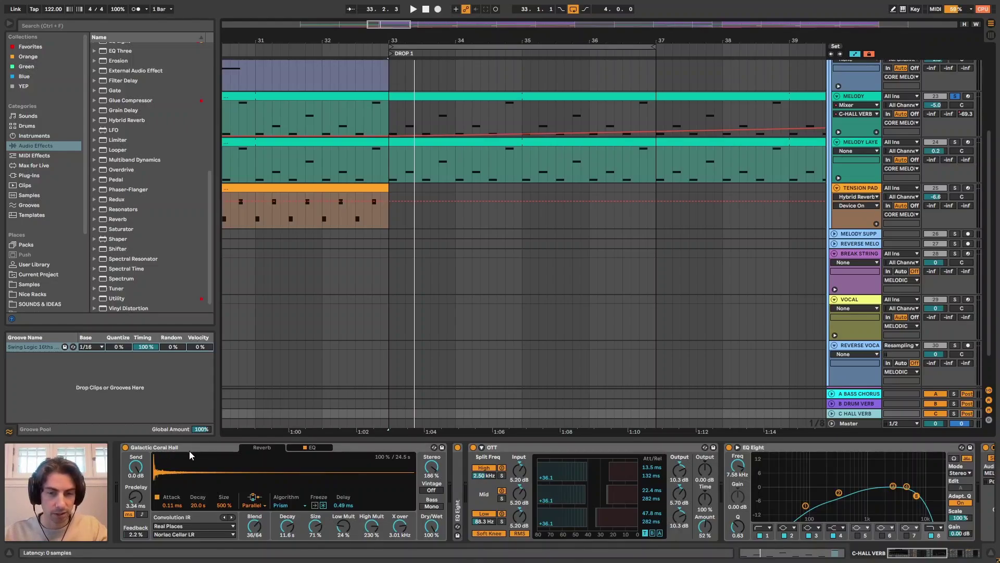
click(541, 66)
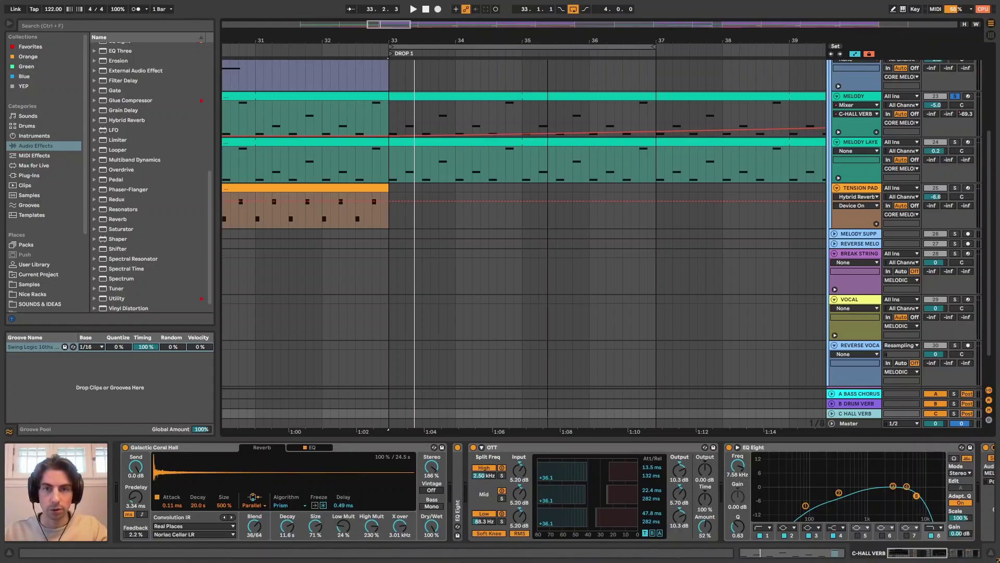
key(minus)
key(minus)
key(minus)
key(minus)
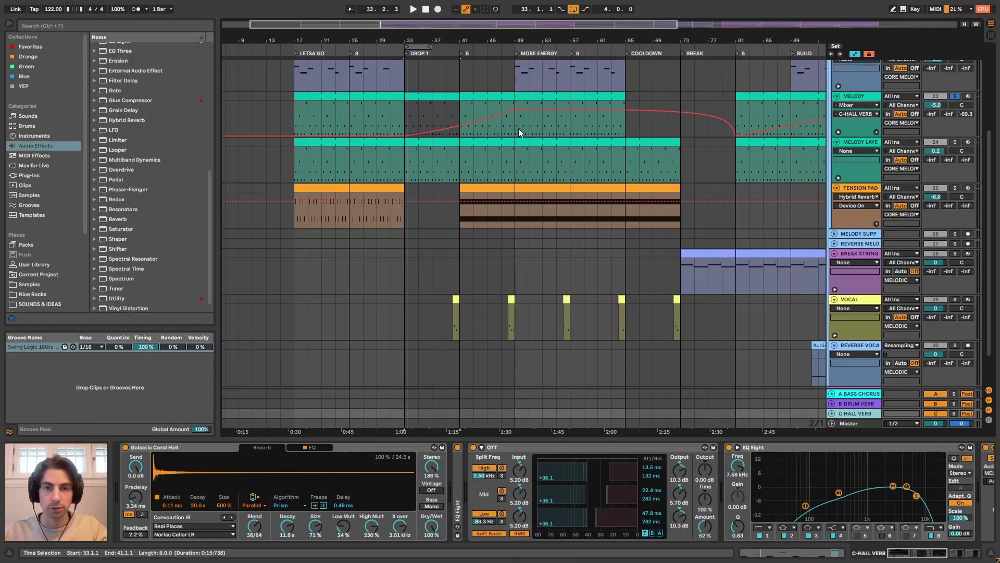
Play the soloed melody from bar 49 at MORE ENERGY and switch off the C HALL VERB return to compare.
click(518, 128)
key(space)
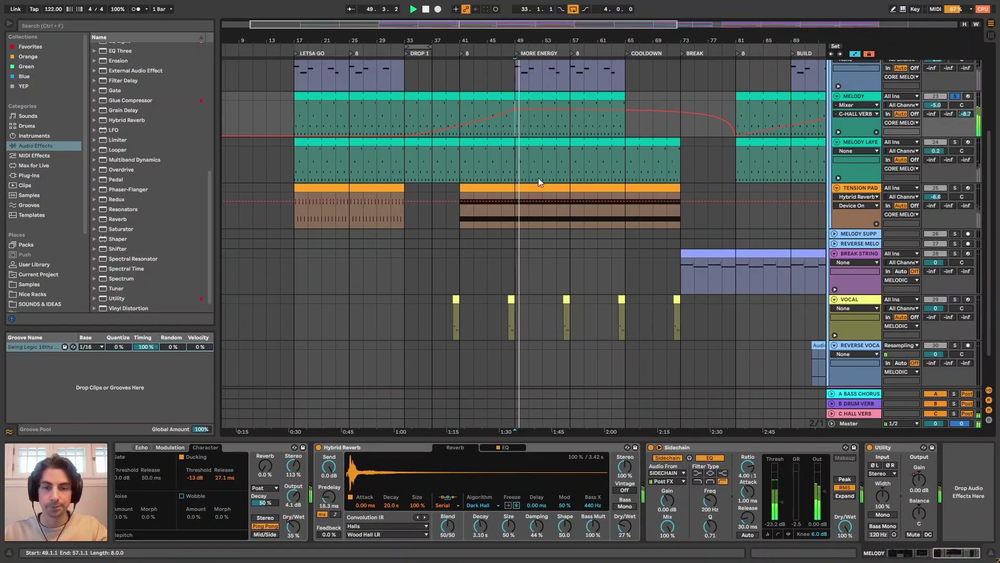
click(859, 413)
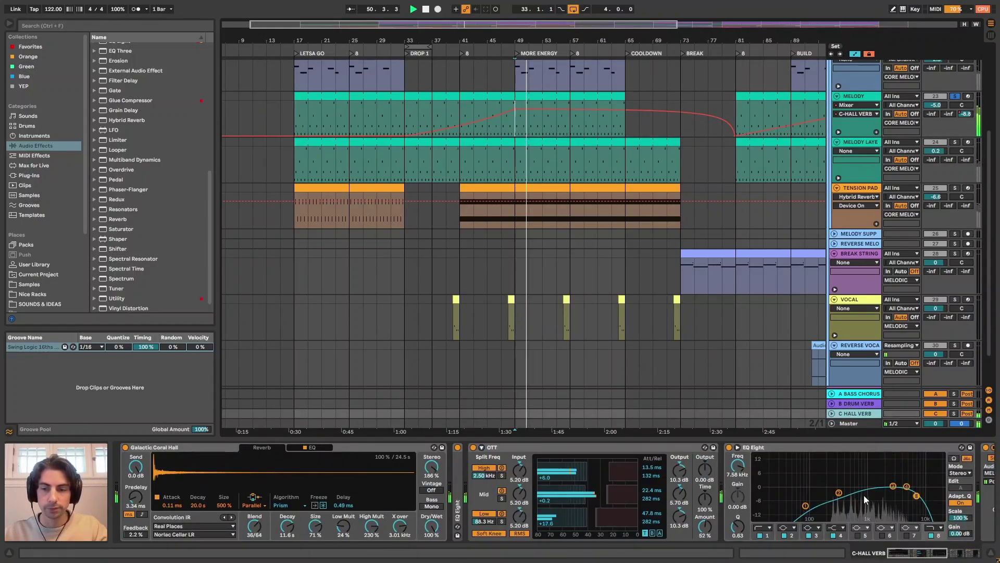
click(937, 412)
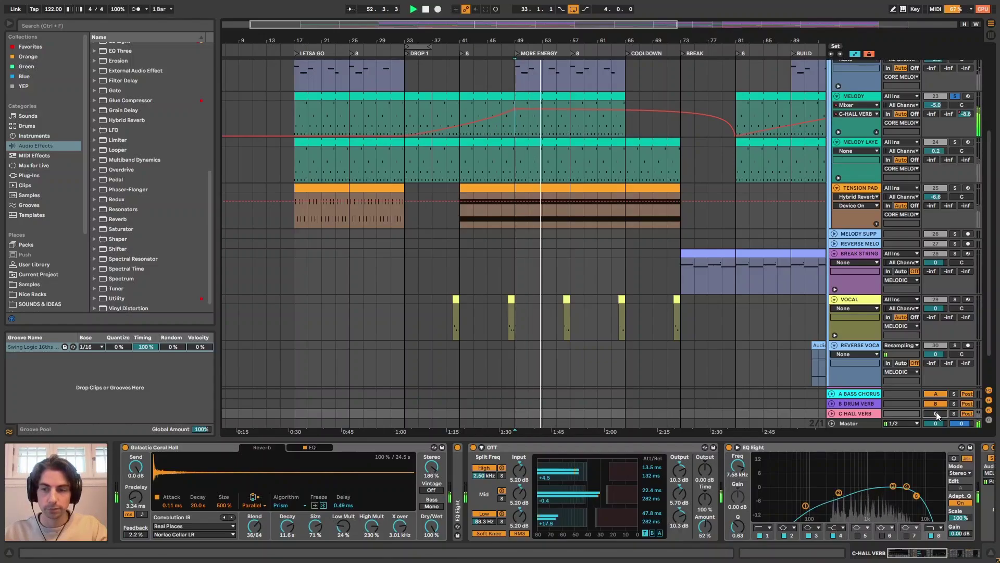
Switch the C HALL VERB return back on, then play the melody while bypassing and re-enabling OTT to compare.
click(936, 412)
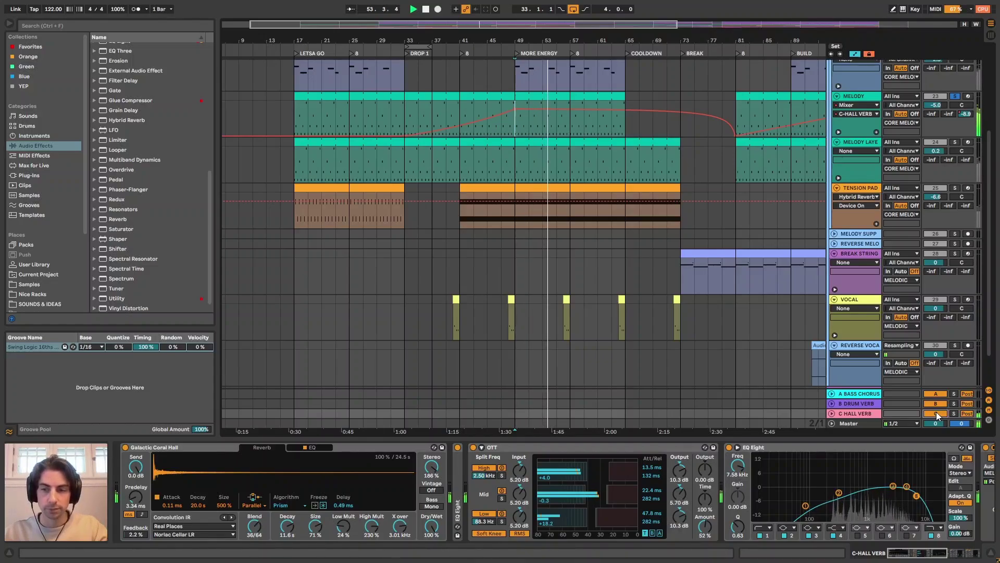
click(862, 412)
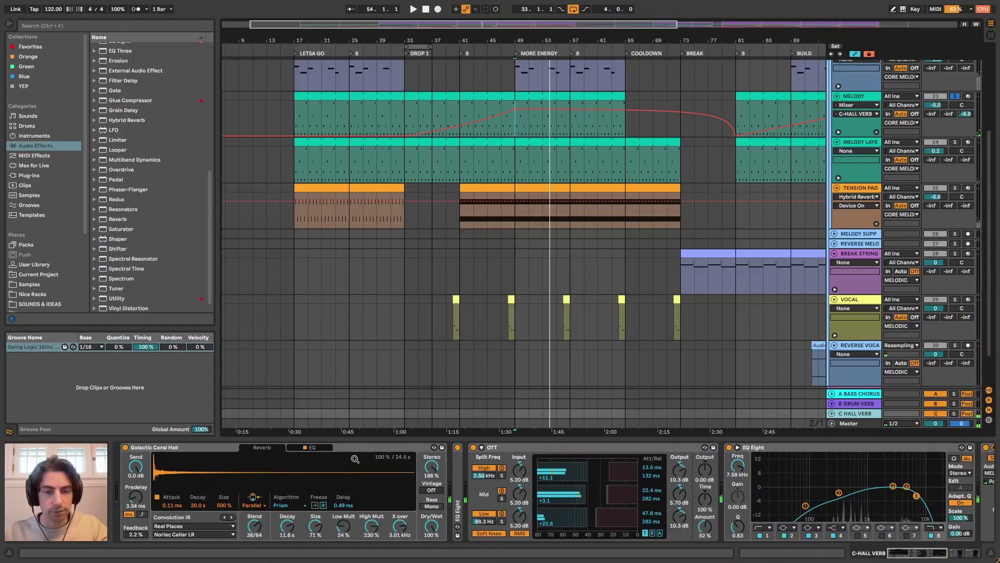
click(520, 447)
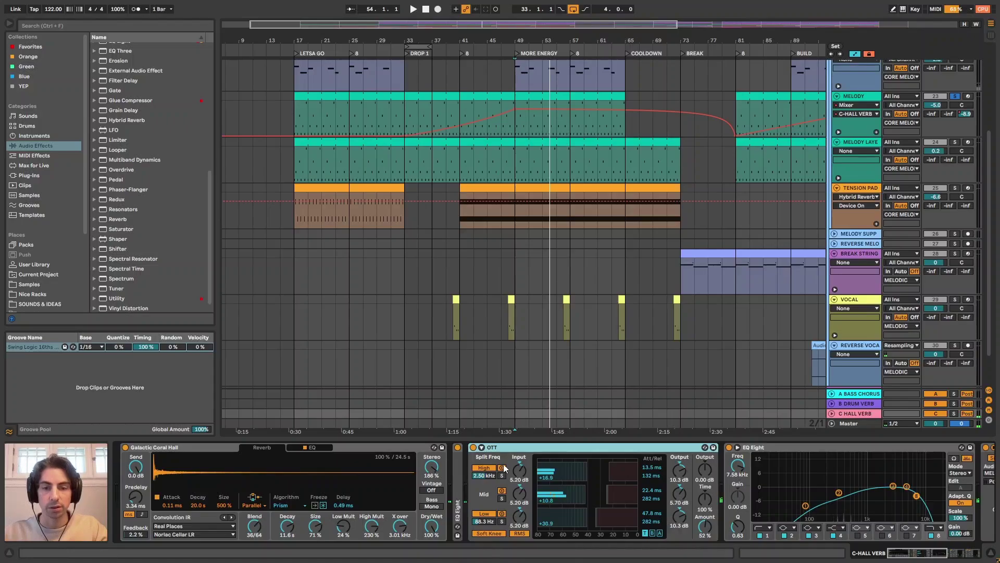
click(474, 448)
key(space)
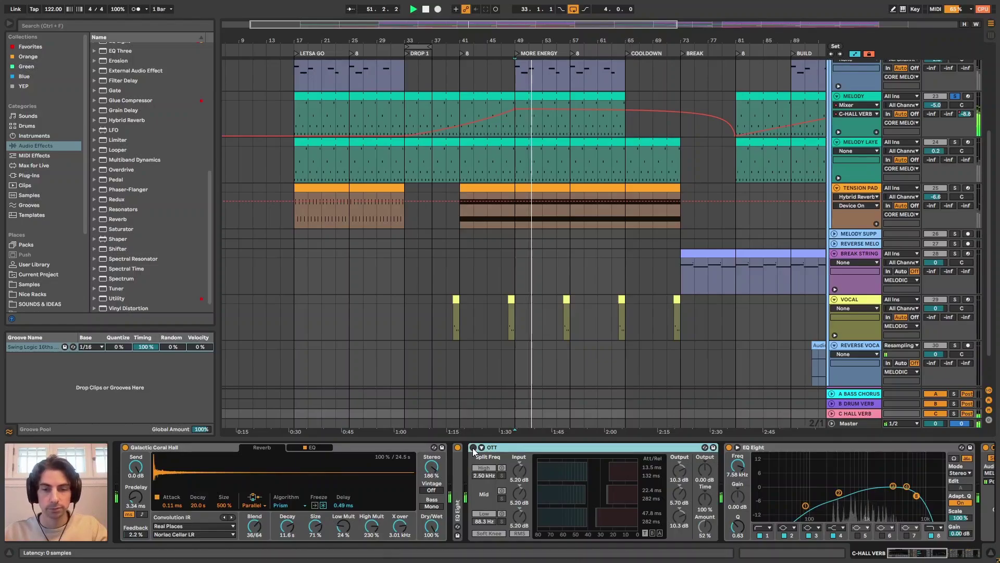
click(473, 448)
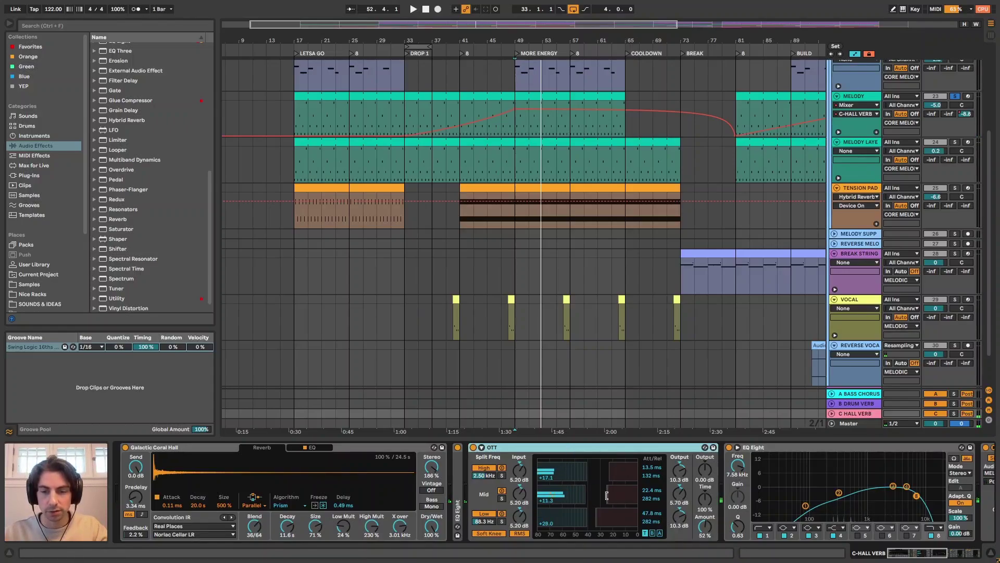
drag(607, 495, 596, 495)
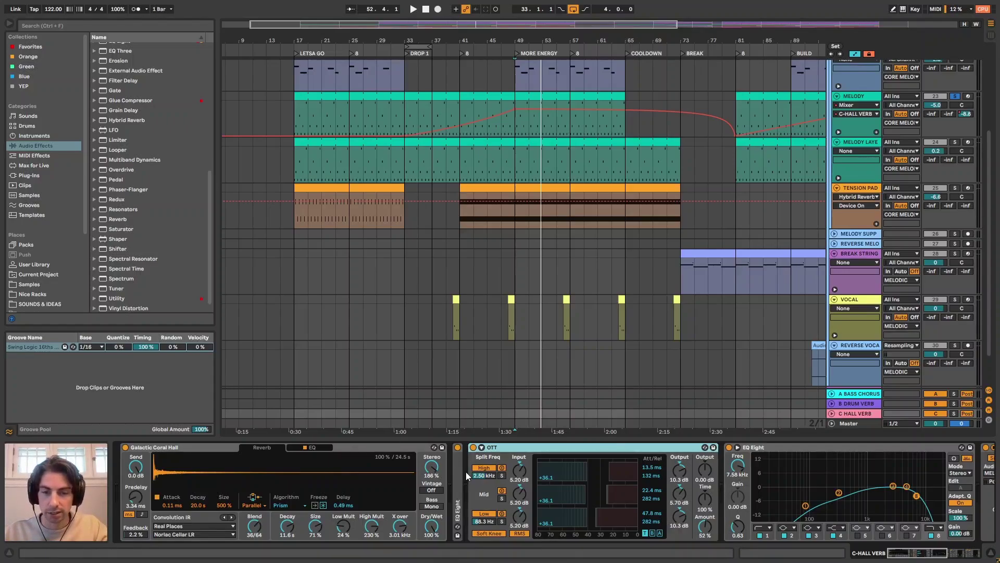
Show the two Sidechain compressors at the end of the C HALL VERB chain, fed by MELODY and SIDECHAIN.
click(860, 413)
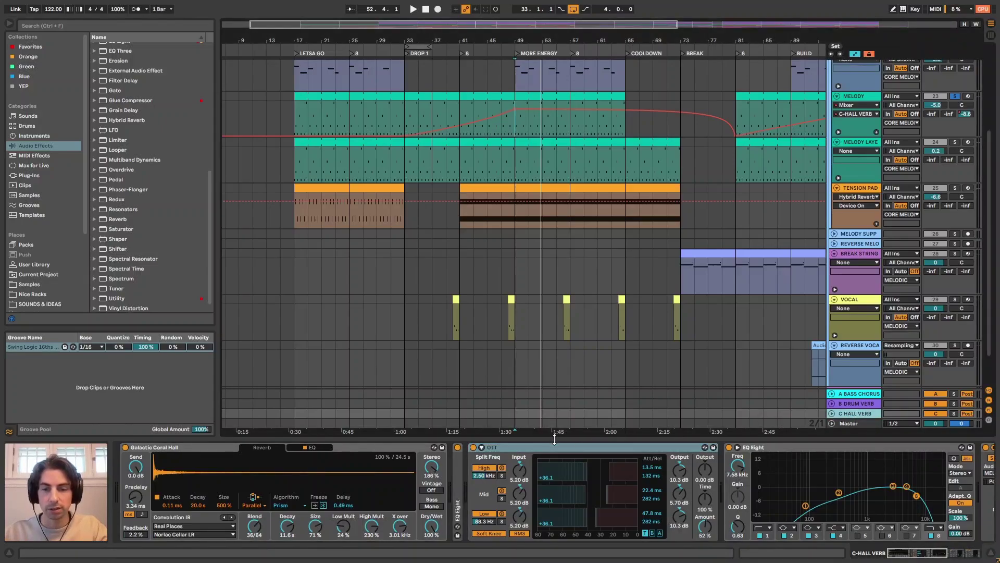
click(979, 553)
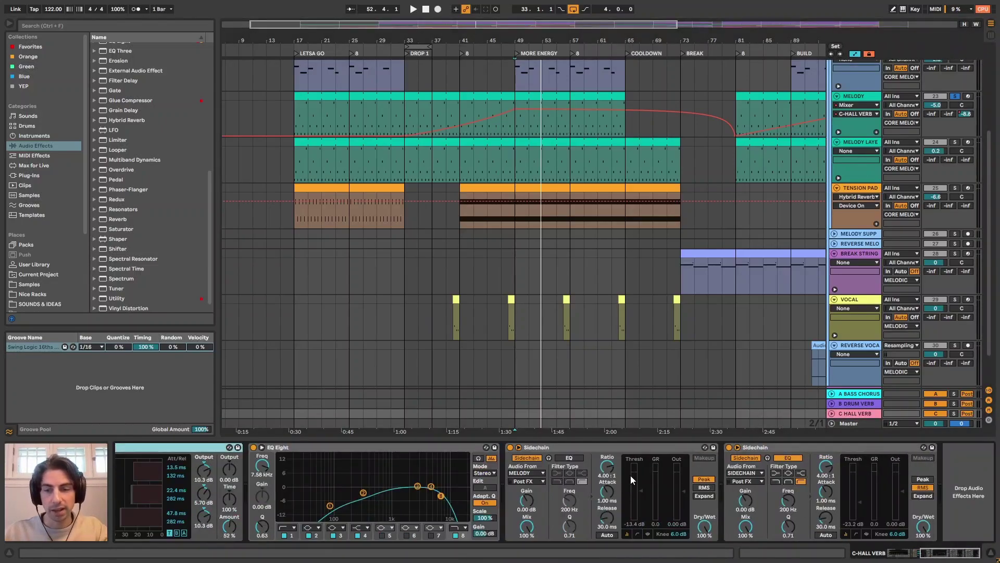
click(573, 449)
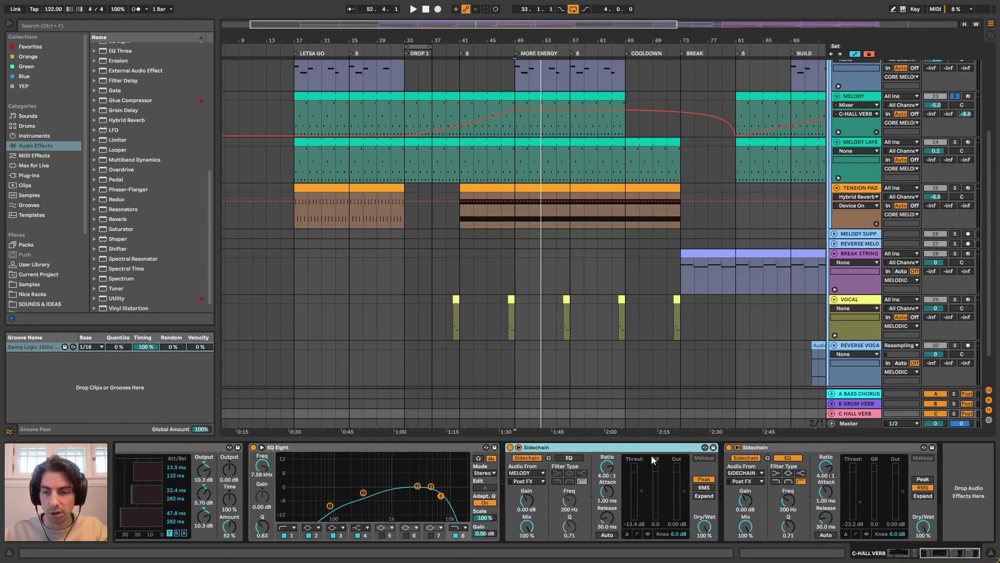
click(775, 454)
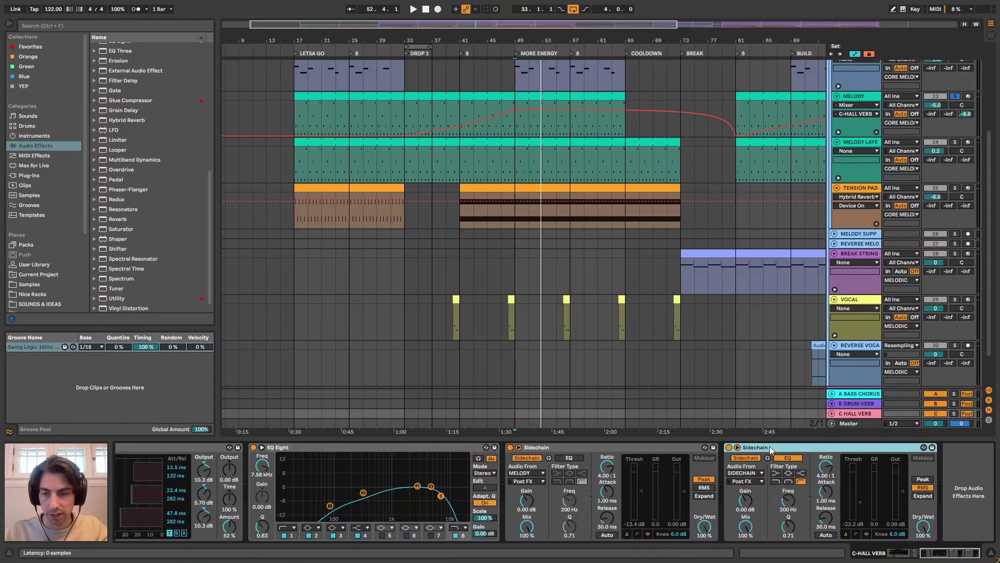
Solo the C HALL VERB return and play it from MORE ENERGY at bar 49.
click(856, 414)
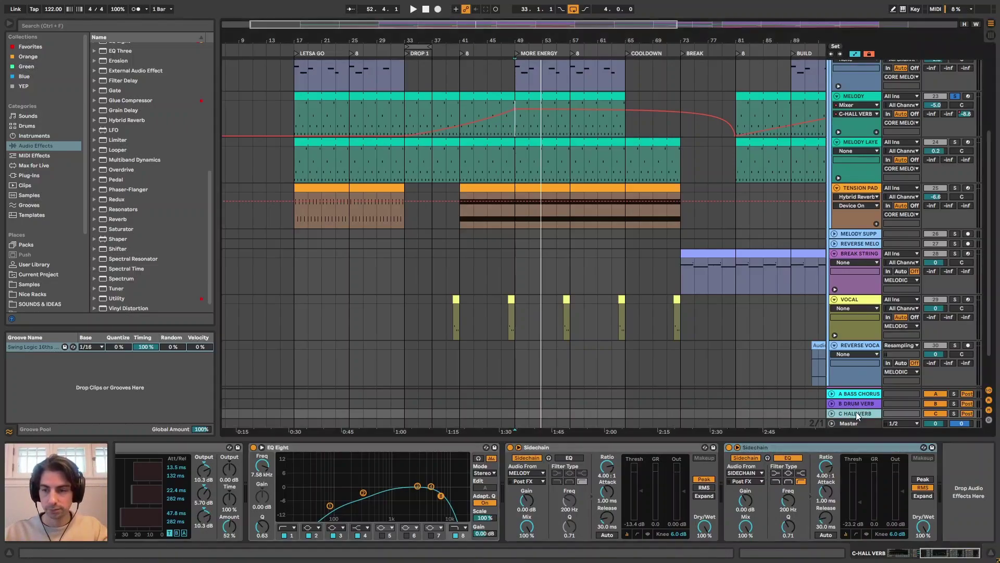
click(954, 413)
key(space)
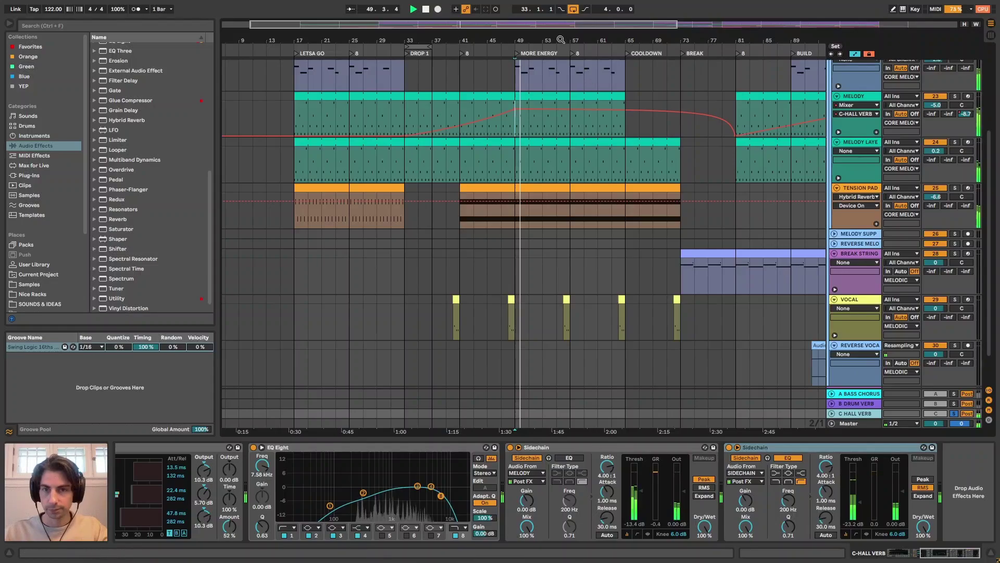
key(minus)
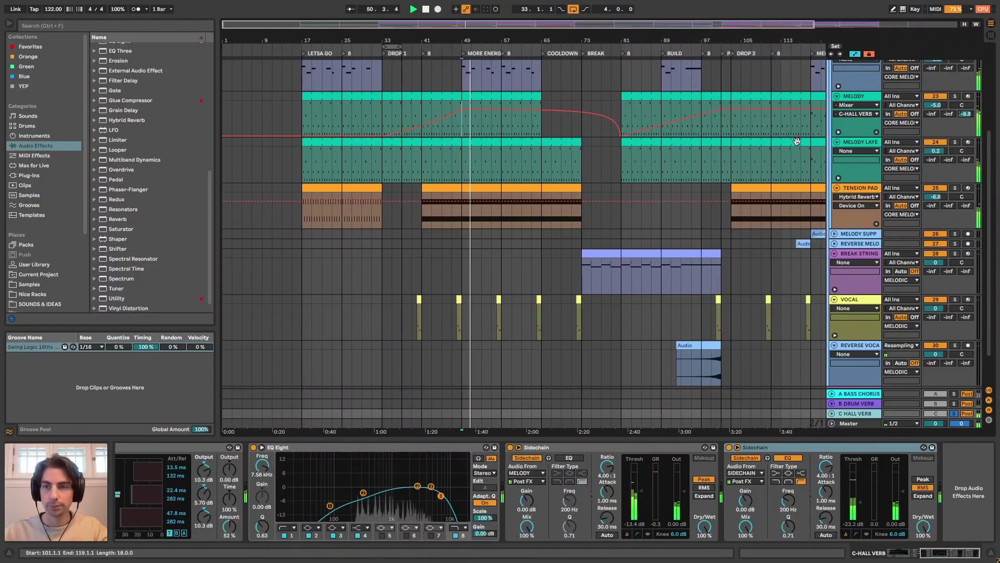
scroll(802, 149, up, 2)
Solo the MELODY track, play it from DROP 1 at bar 33 and look at its clip's notes.
click(867, 148)
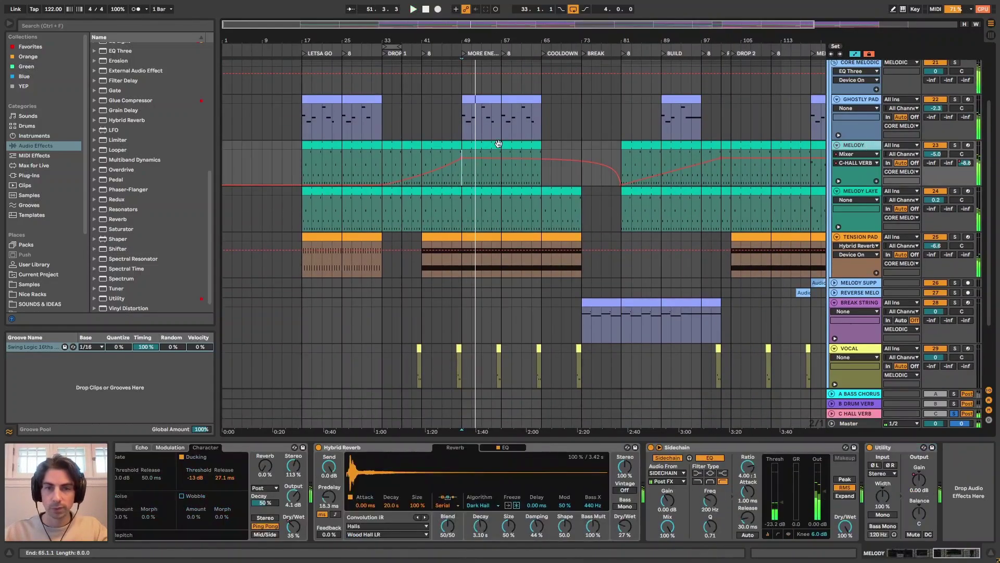
click(393, 40)
drag(393, 41, 427, 132)
click(443, 151)
double_click(443, 150)
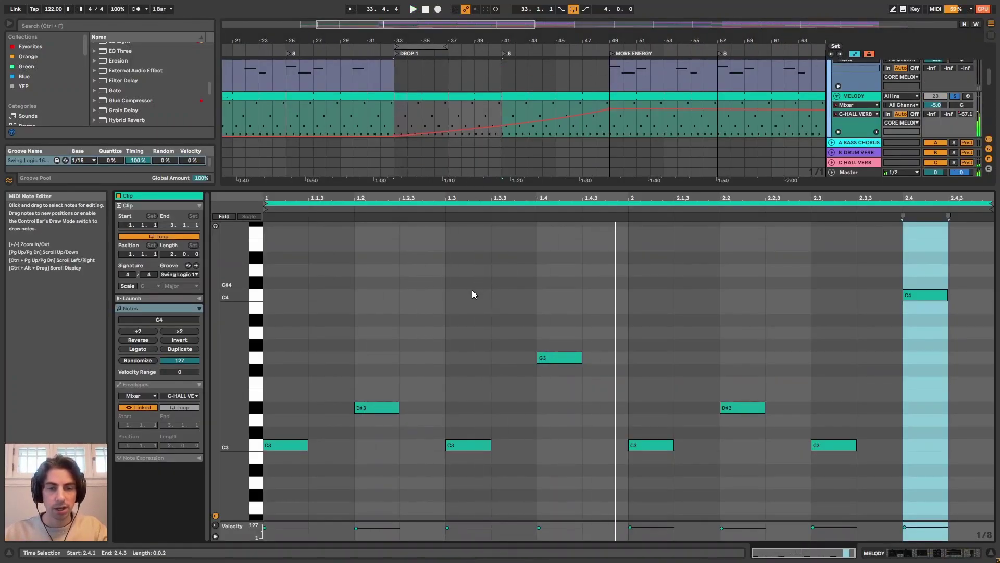
key(shift+Tab)
Expand the LOW END group, solo BASS alongside the melody and play DROP 1 with the loop lengthened to 8 bars.
scroll(994, 74, up, 5)
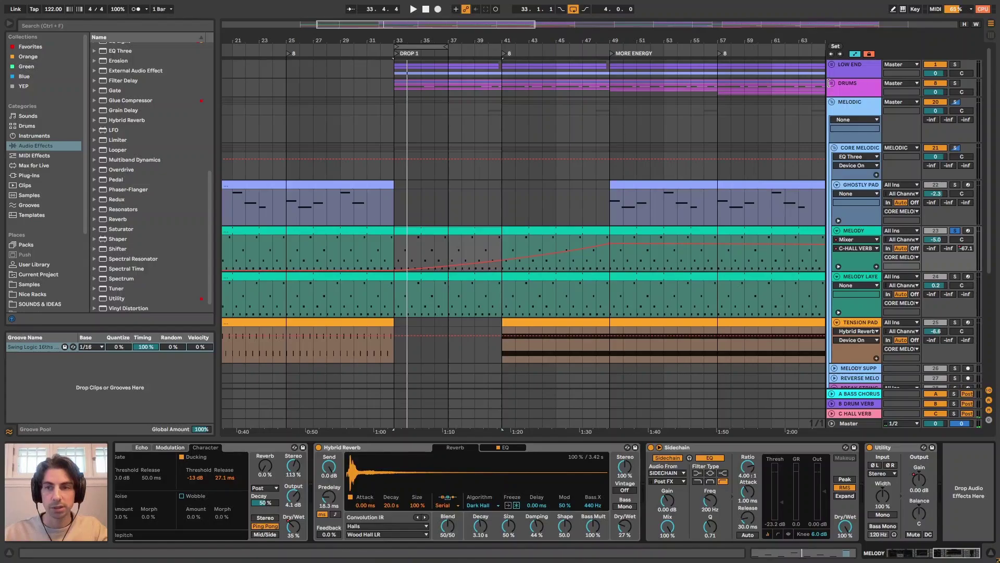
click(831, 65)
scroll(672, 192, down, 3)
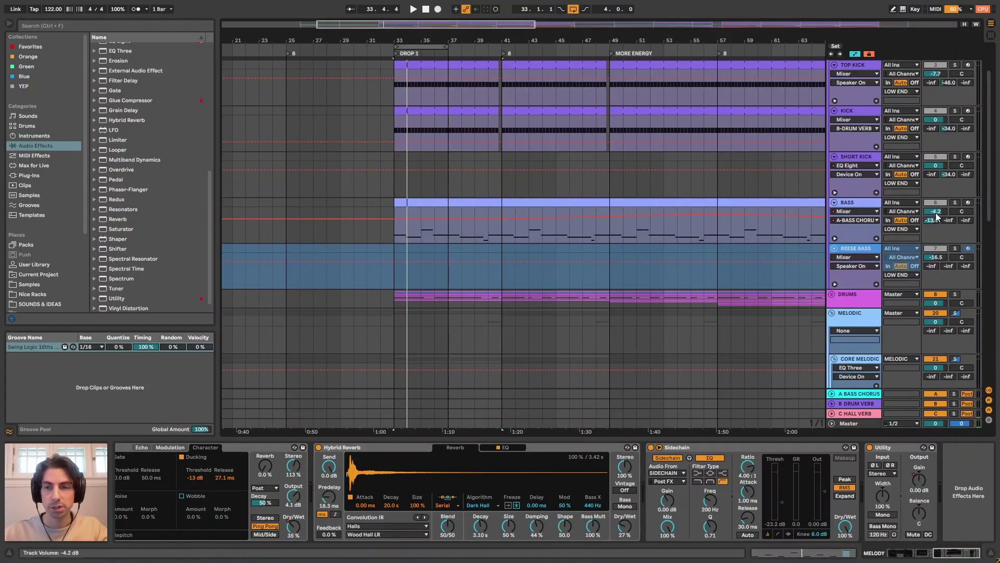
click(955, 203)
key(space)
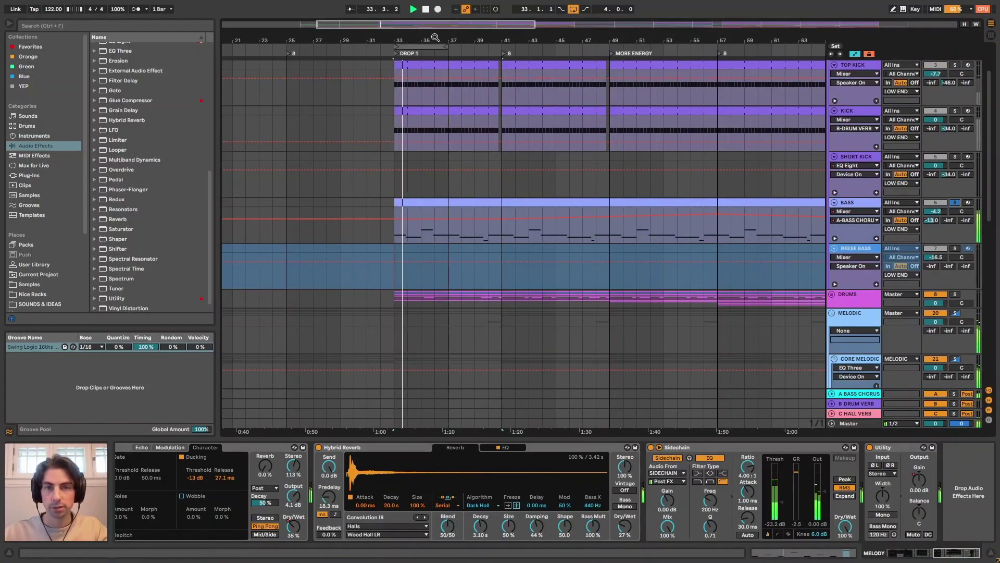
drag(452, 42, 520, 46)
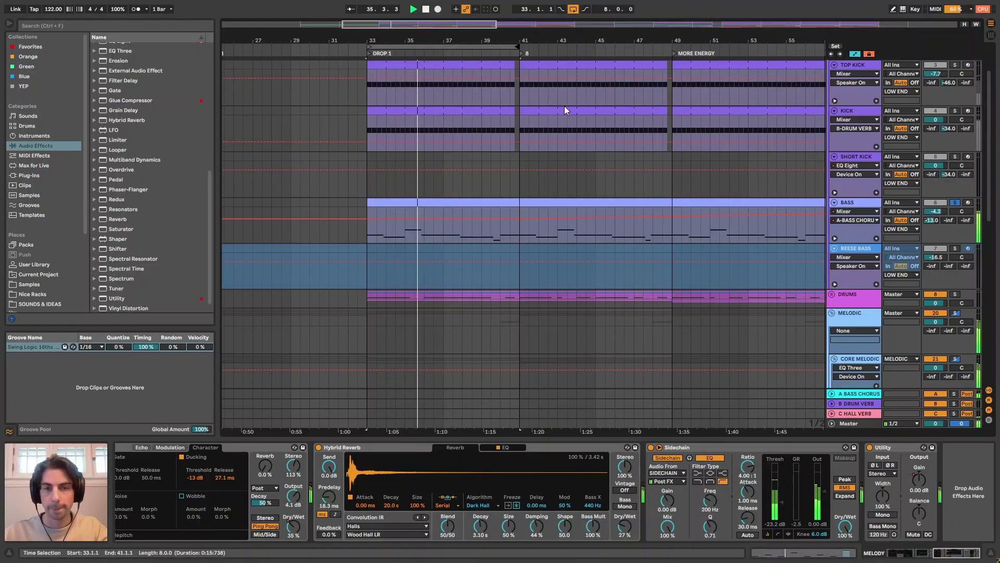
Stop playback and check the MELODY clip's notes at DROP 1 in the note editor.
drag(992, 203, 993, 320)
double_click(472, 167)
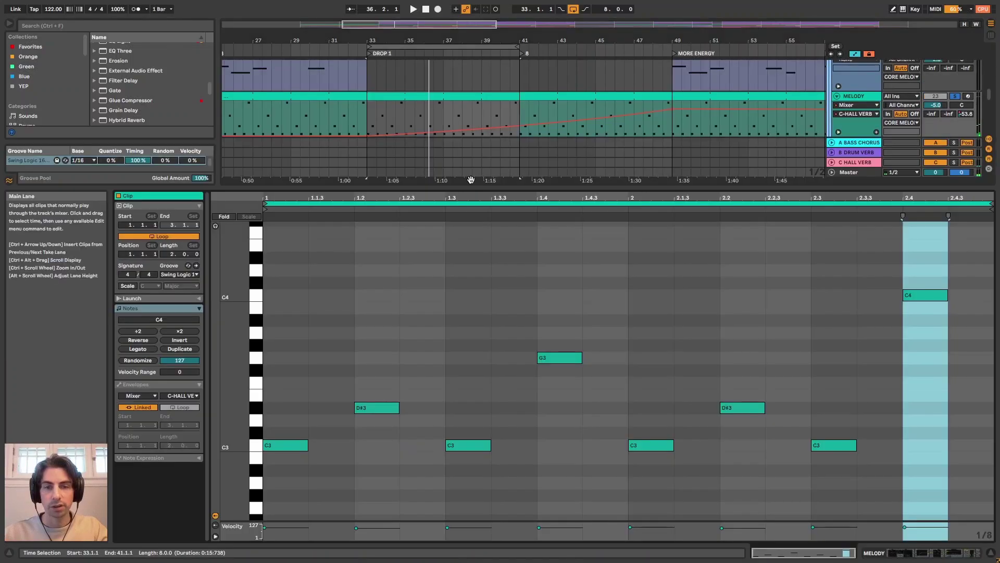
key(shift+Tab)
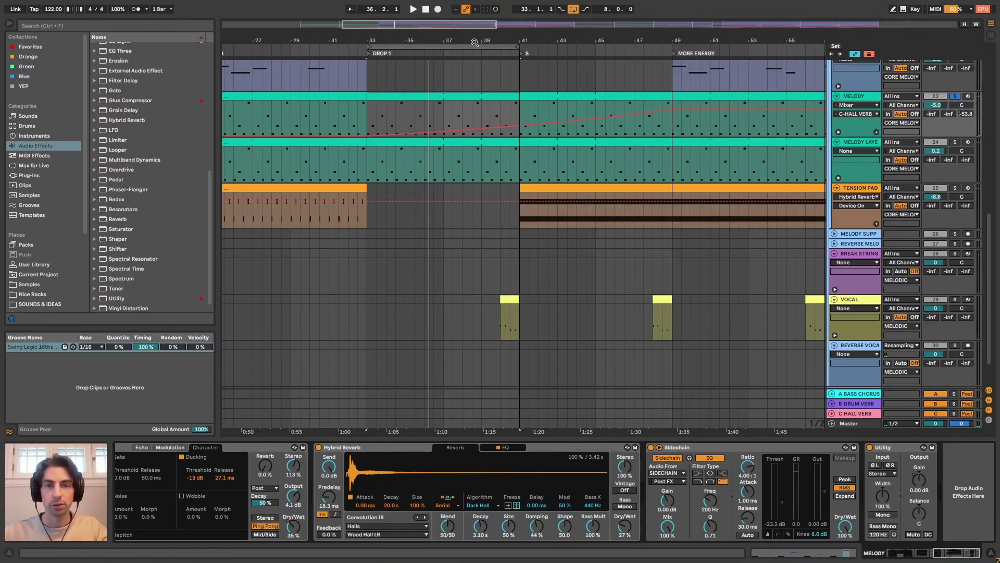
Examine the BASS line against the melody across DROP 1, finishing with the notes in the MELODY clip.
drag(476, 41, 469, 9)
scroll(465, 118, up, 5)
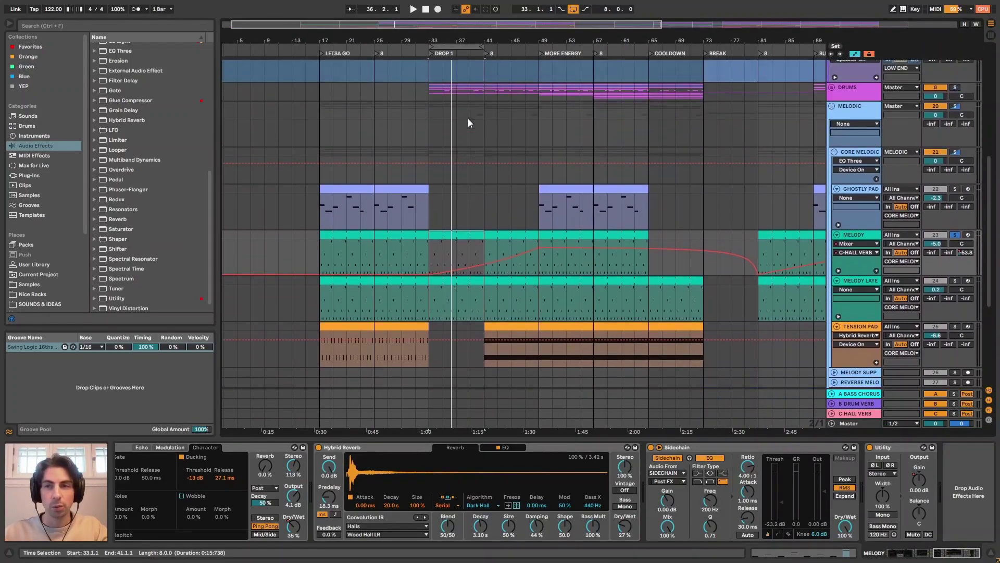
scroll(453, 156, up, 4)
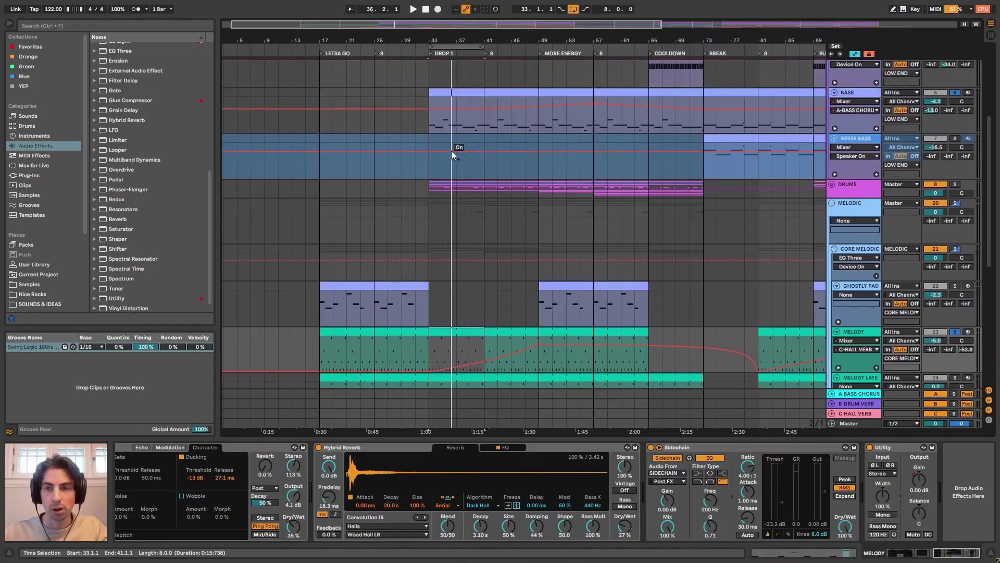
drag(454, 44, 469, 151)
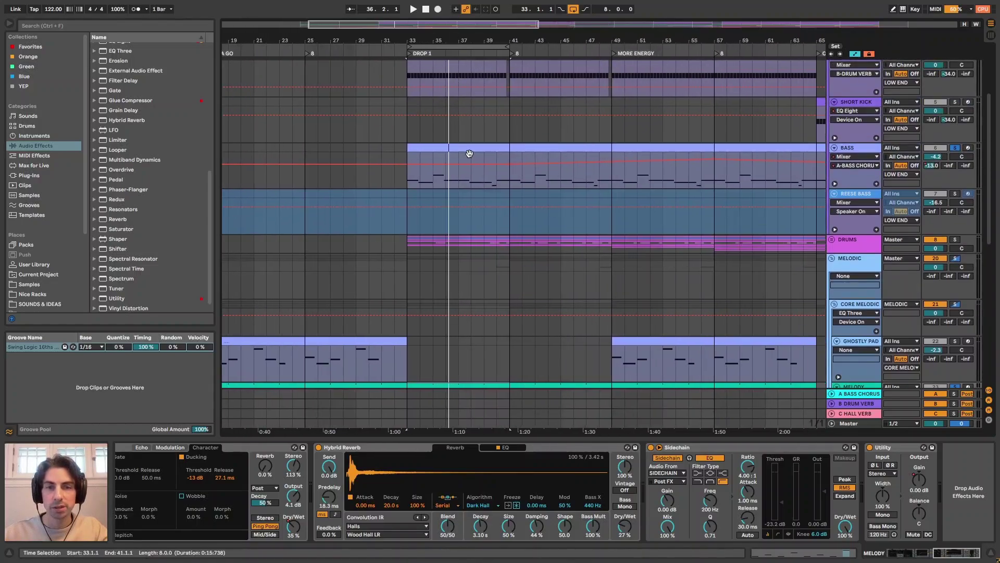
scroll(485, 241, down, 5)
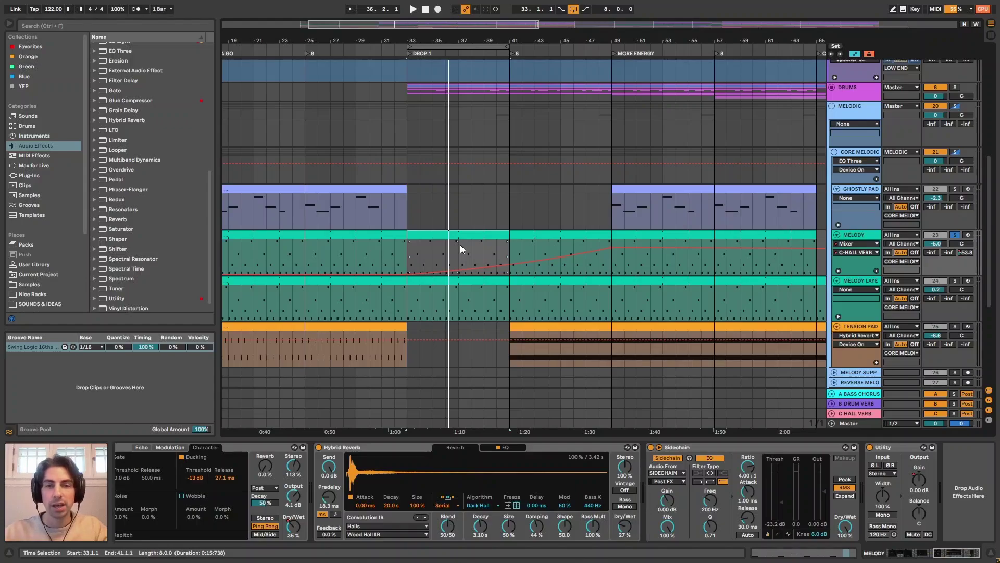
scroll(460, 245, up, 7)
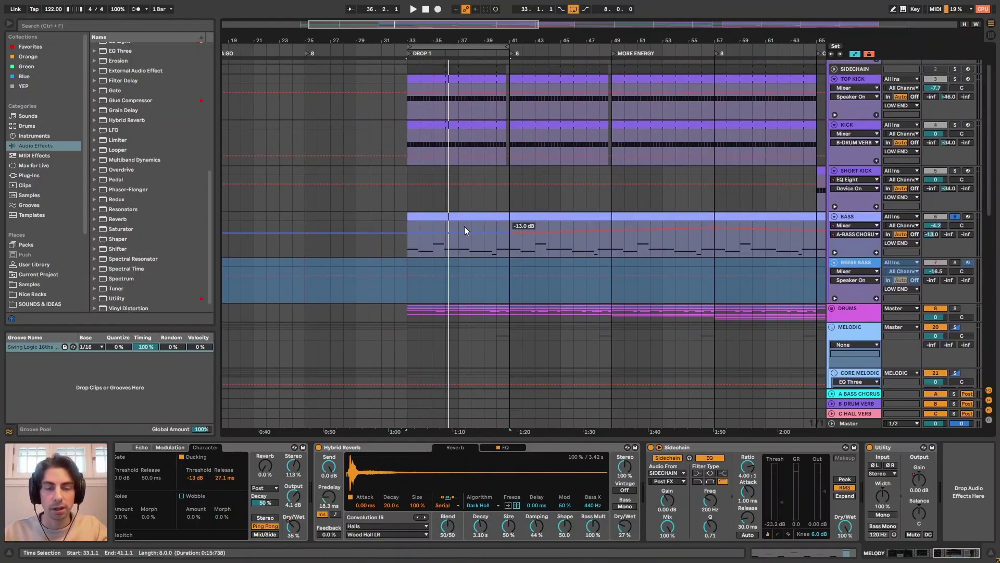
scroll(474, 224, down, 2)
scroll(985, 174, down, 6)
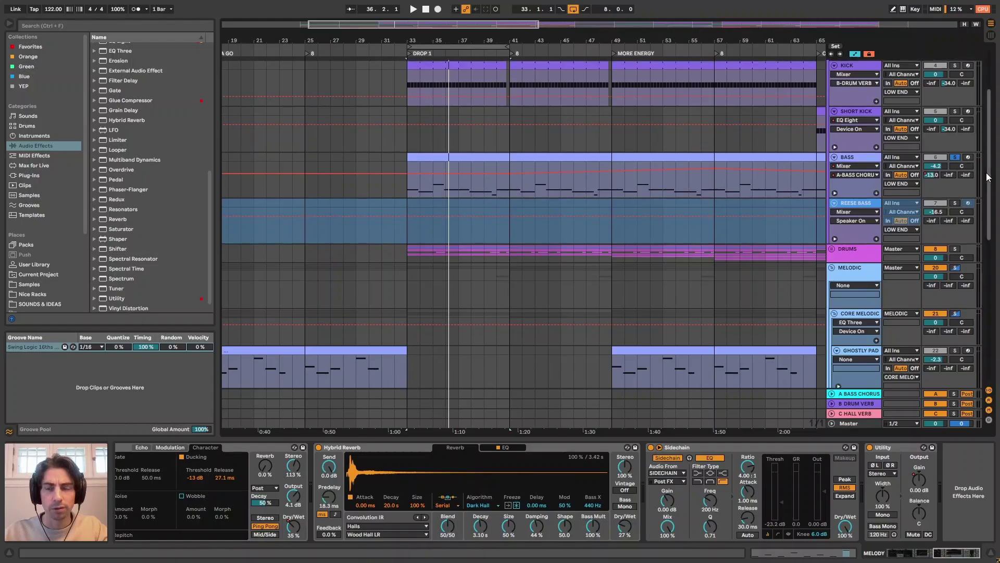
double_click(476, 227)
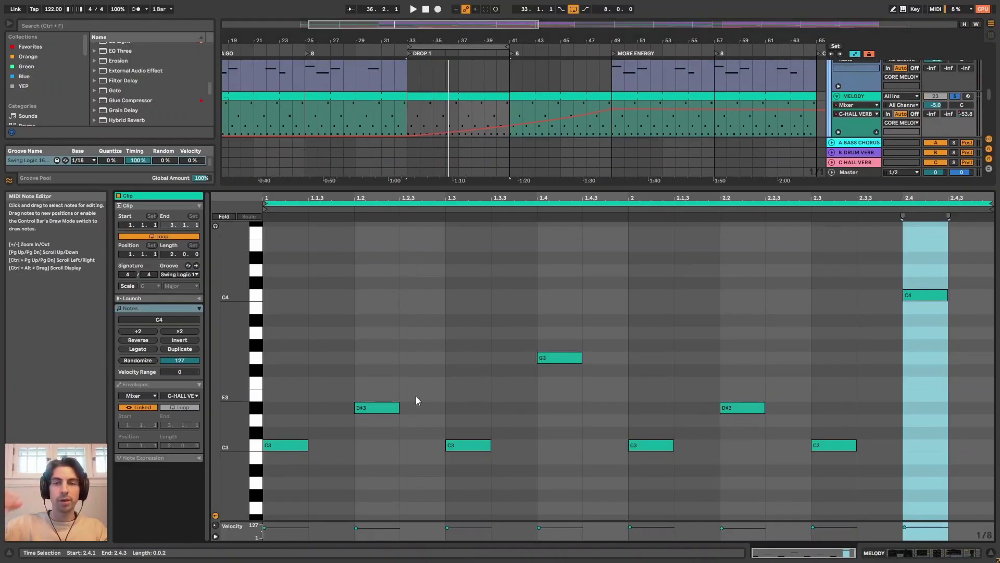
key(shift+Tab)
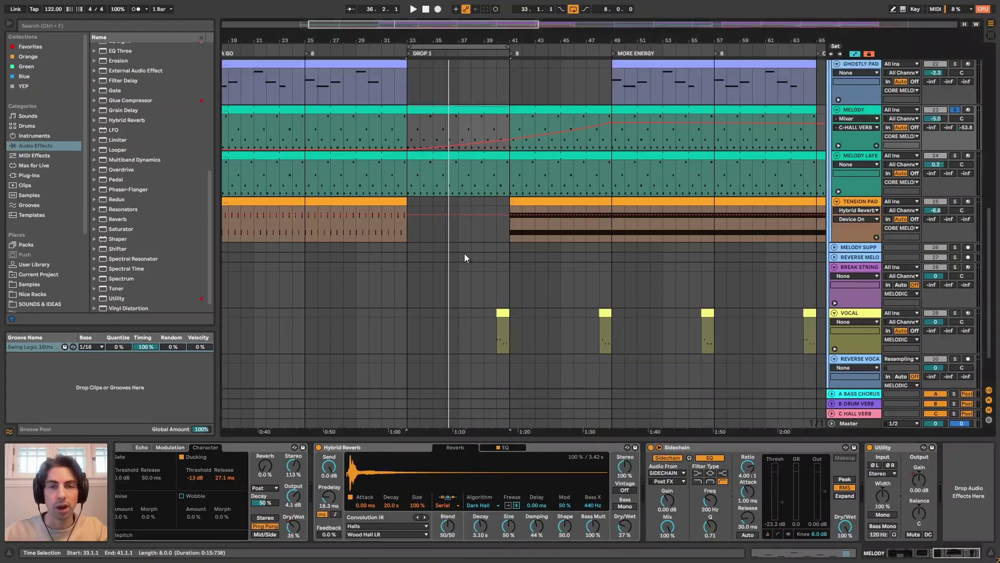
Return to the LOW END tracks at DROP 1 and select BASS to show its clip and effects.
scroll(466, 255, up, 4)
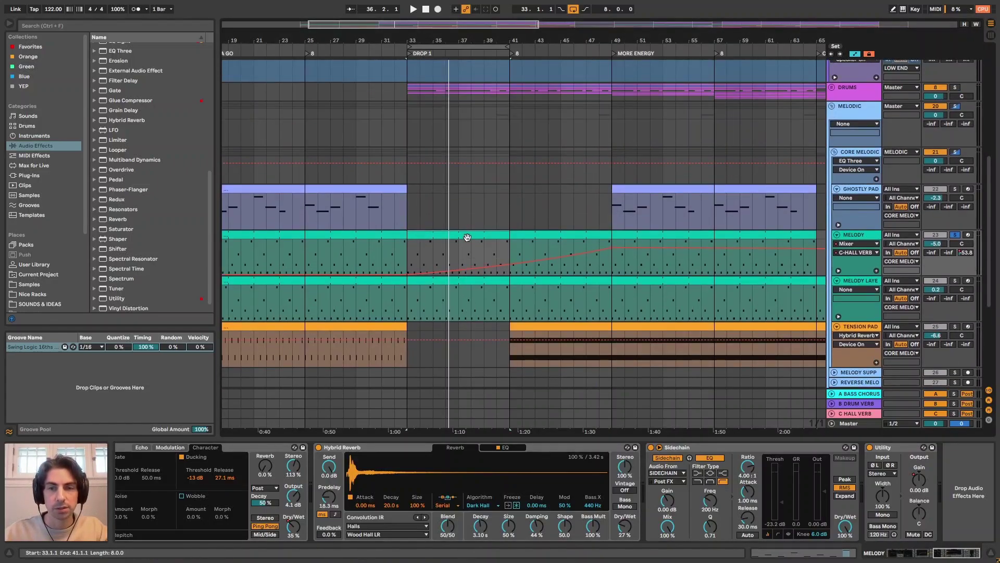
drag(997, 287, 989, 177)
key(plus)
key(plus)
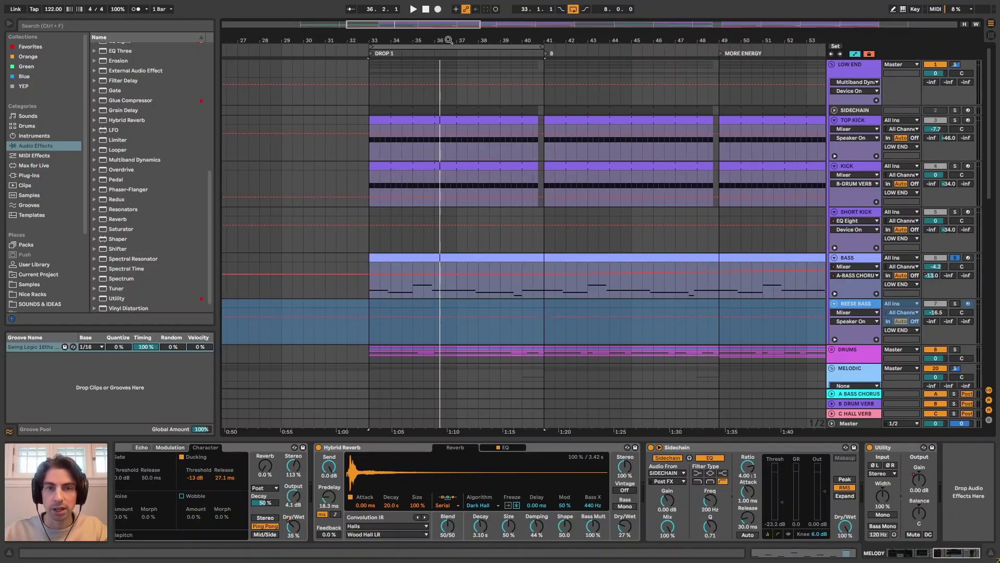
scroll(465, 133, down, 2)
drag(519, 44, 519, 33)
scroll(521, 191, down, 1)
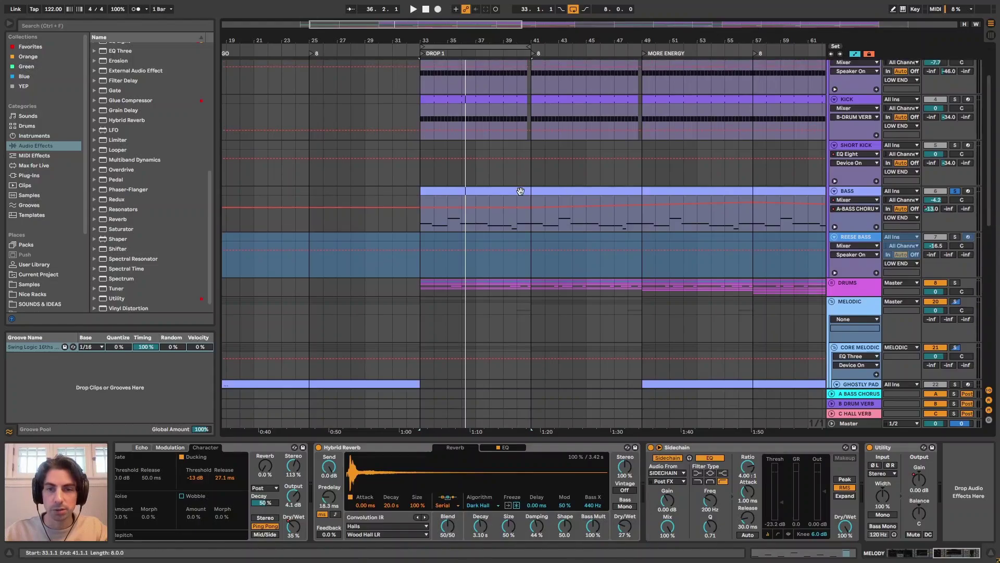
click(483, 192)
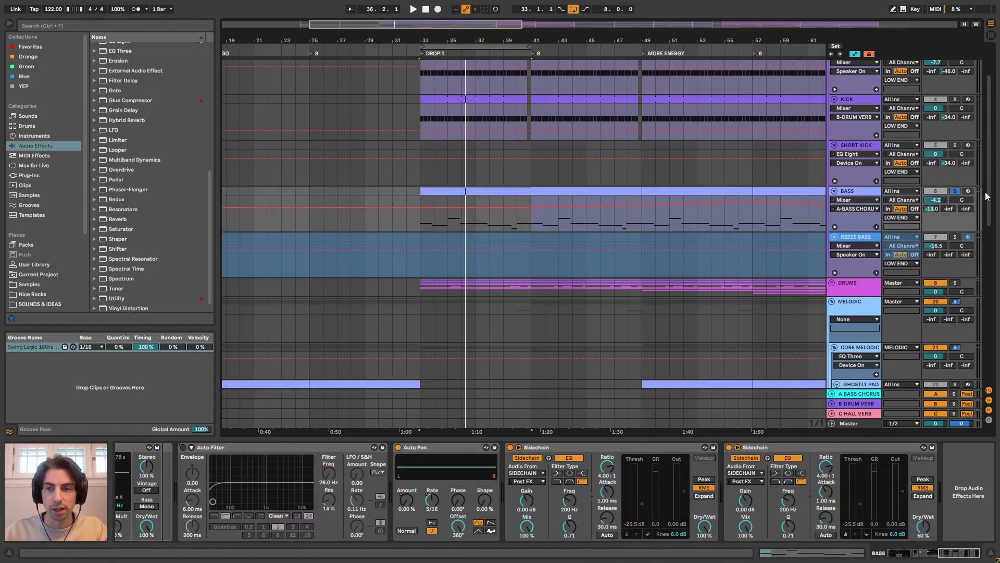
Open the MELODY clip at DROP 1 in the note editor to relate its notes to the bass.
drag(986, 196, 984, 292)
click(492, 217)
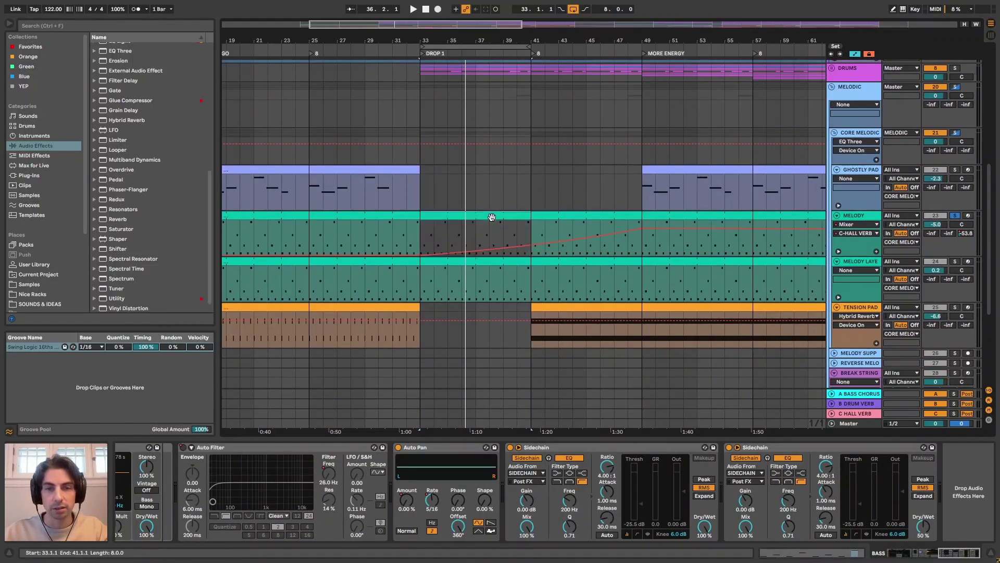
double_click(491, 217)
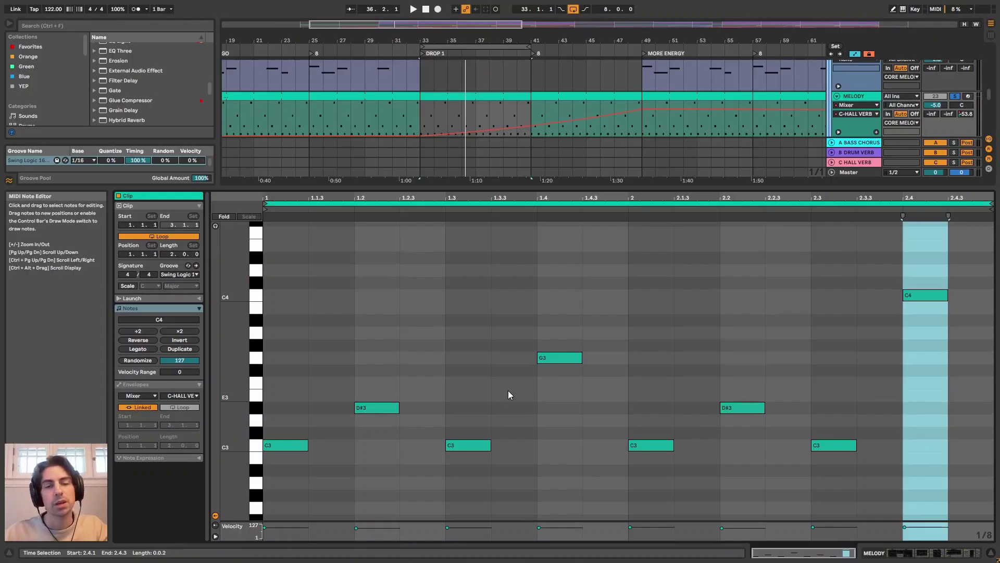
Return to the track devices and play DROP 1 from the BASS clip to hear the bass with the melody.
key(shift+Tab)
scroll(518, 268, up, 6)
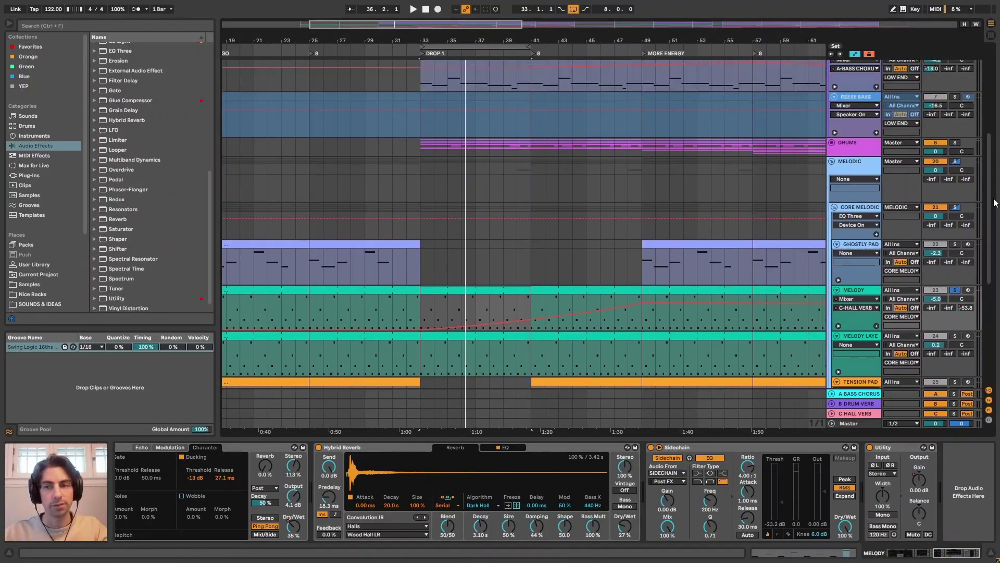
scroll(994, 202, up, 5)
click(482, 198)
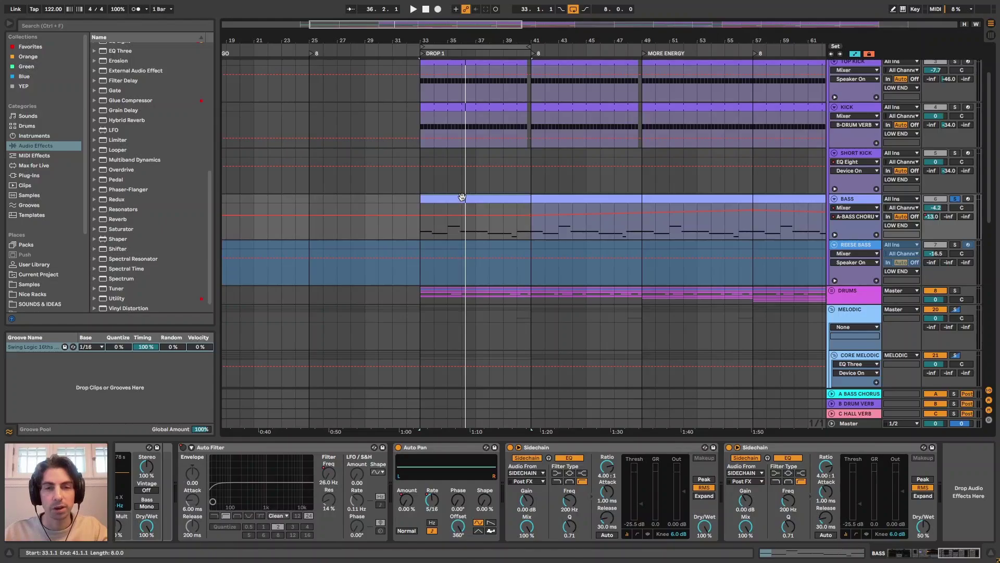
key(space)
drag(994, 193, 993, 300)
scroll(563, 219, down, 2)
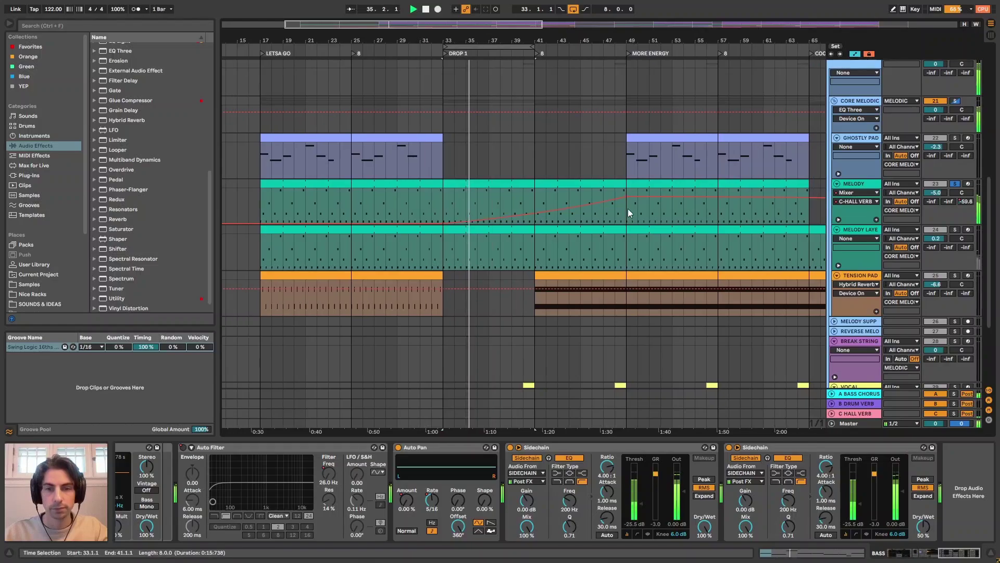
scroll(552, 59, up, 2)
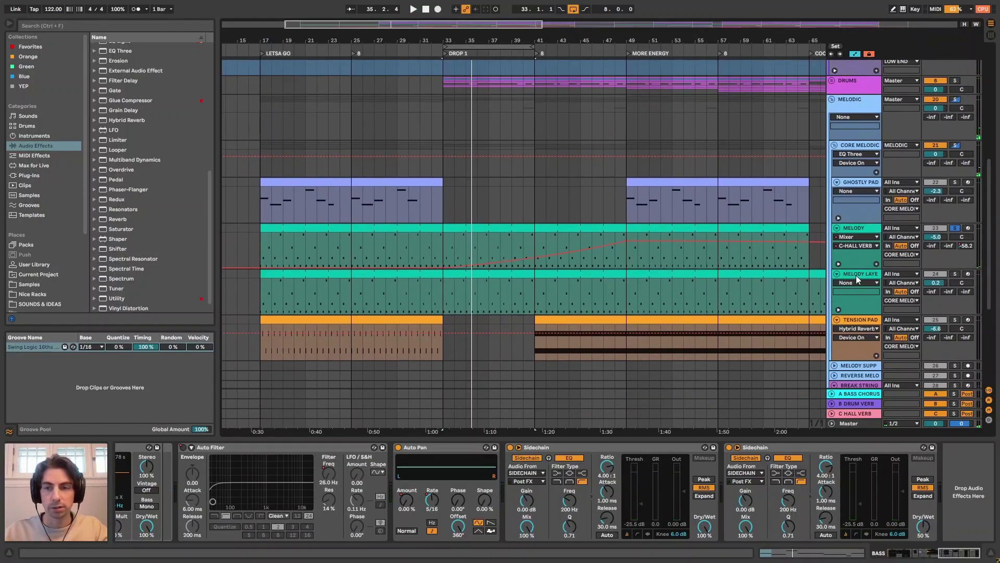
Solo the MELODY LAYER track, select its clip at DROP 1 and look over its device chain.
click(855, 275)
key(s)
click(495, 276)
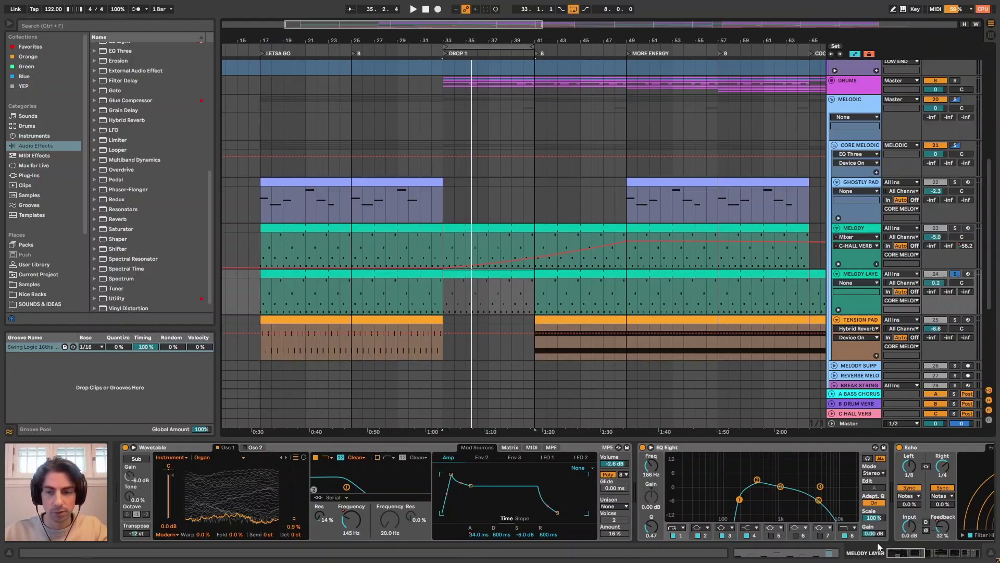
scroll(297, 471, right, 8)
scroll(297, 472, left, 8)
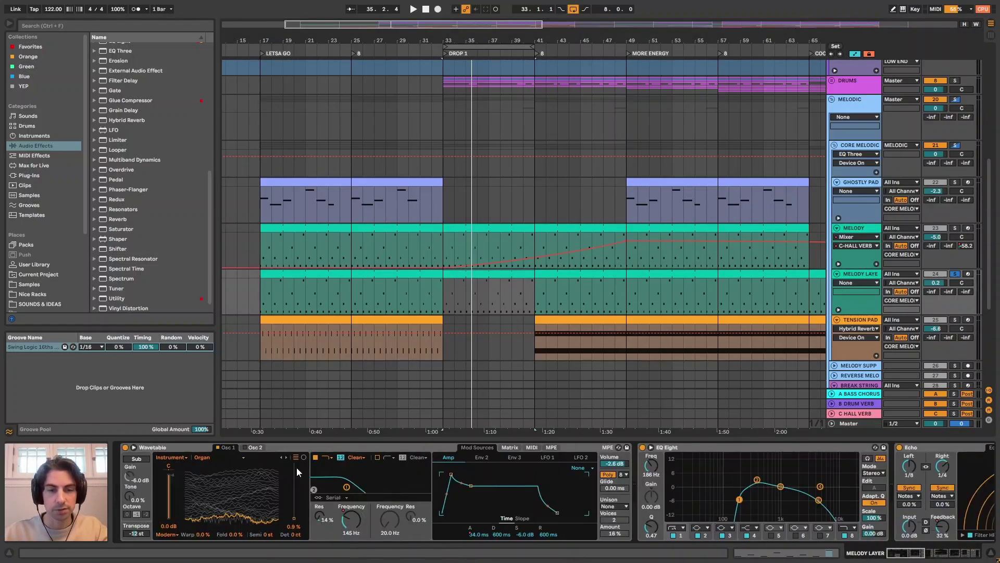
Play MELODY LAYER from MORE ENERGY and check the Organ wavetable selection in Wavetable's first oscillator.
click(634, 289)
key(space)
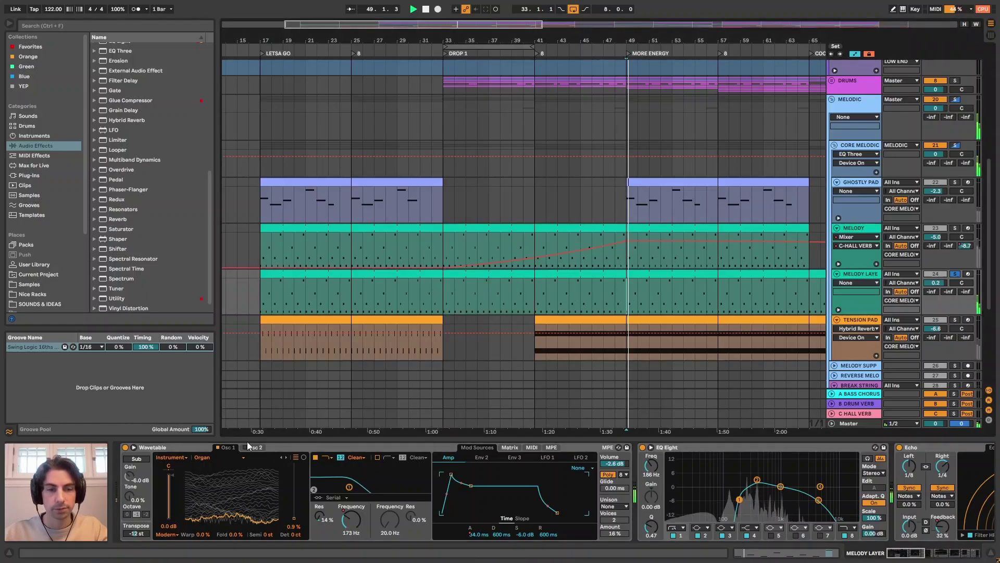
click(171, 457)
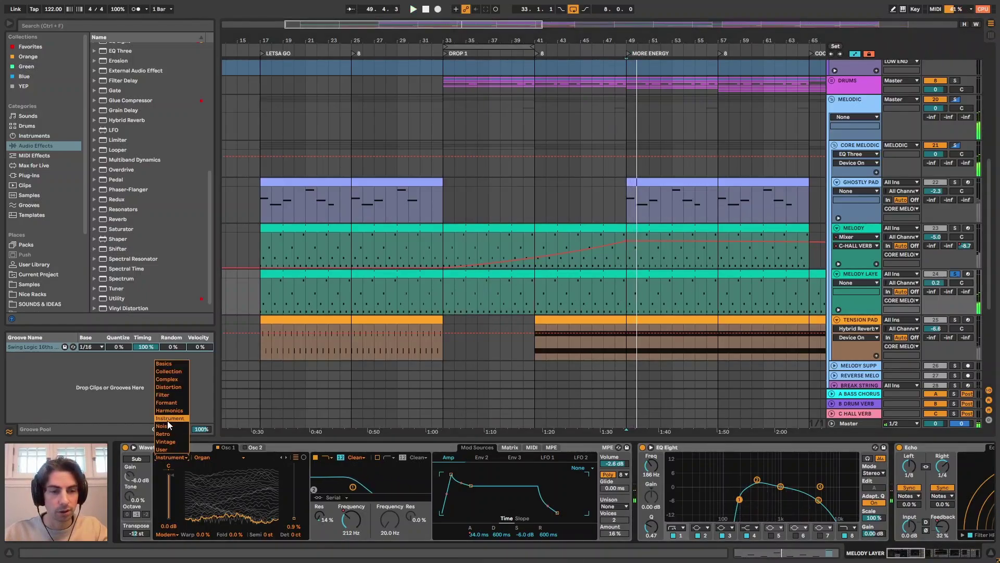
click(205, 456)
click(206, 457)
click(206, 457)
key(space)
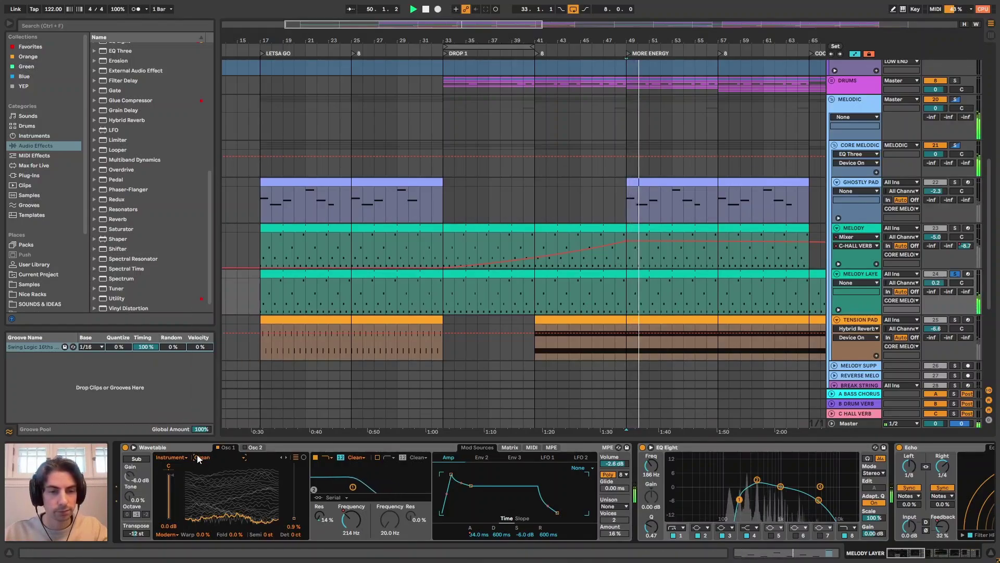
Examine the EQ Eight, Echo and Hybrid Reverb settings on MELODY LAYER.
scroll(412, 456, right, 5)
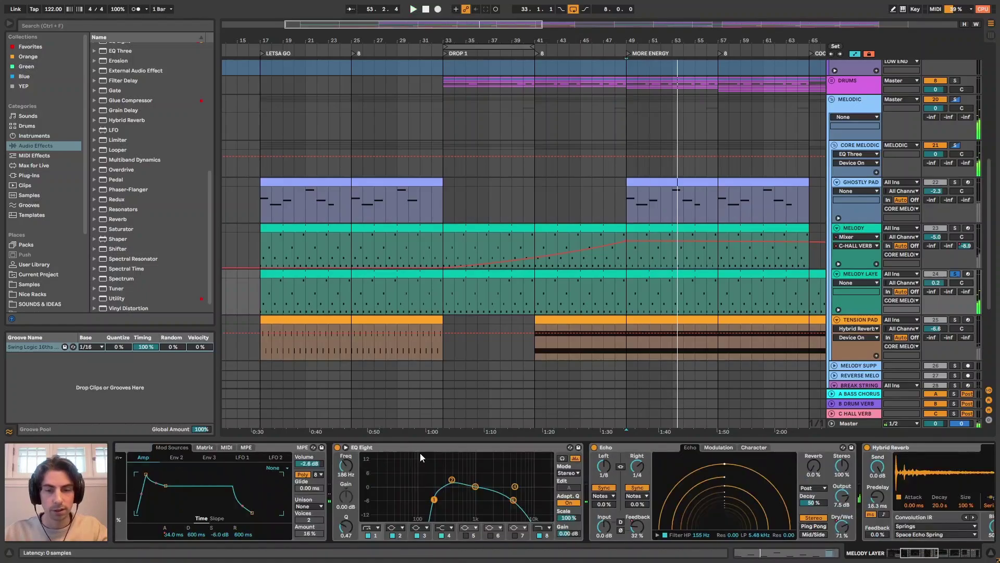
scroll(590, 302, right, 3)
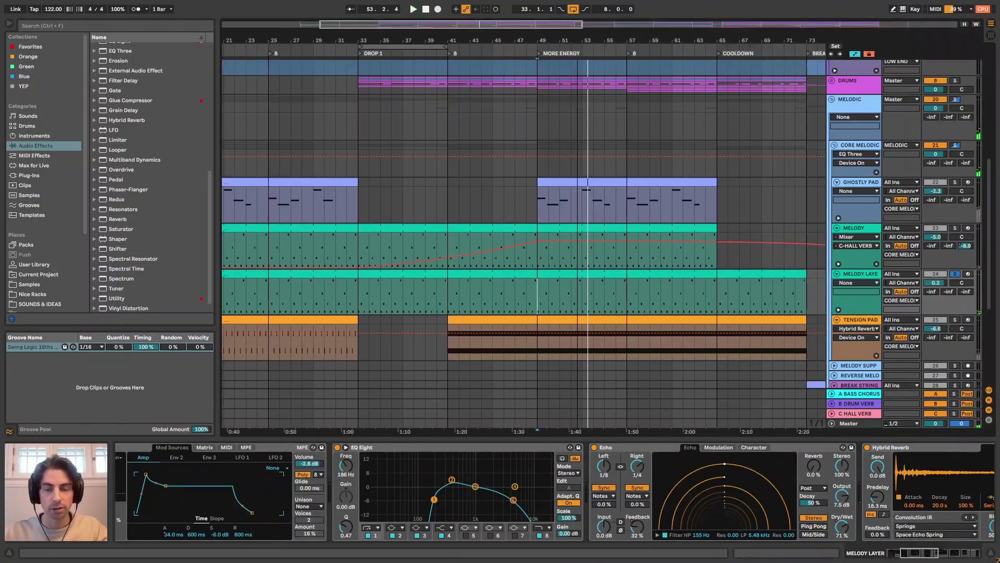
scroll(590, 302, down, 2)
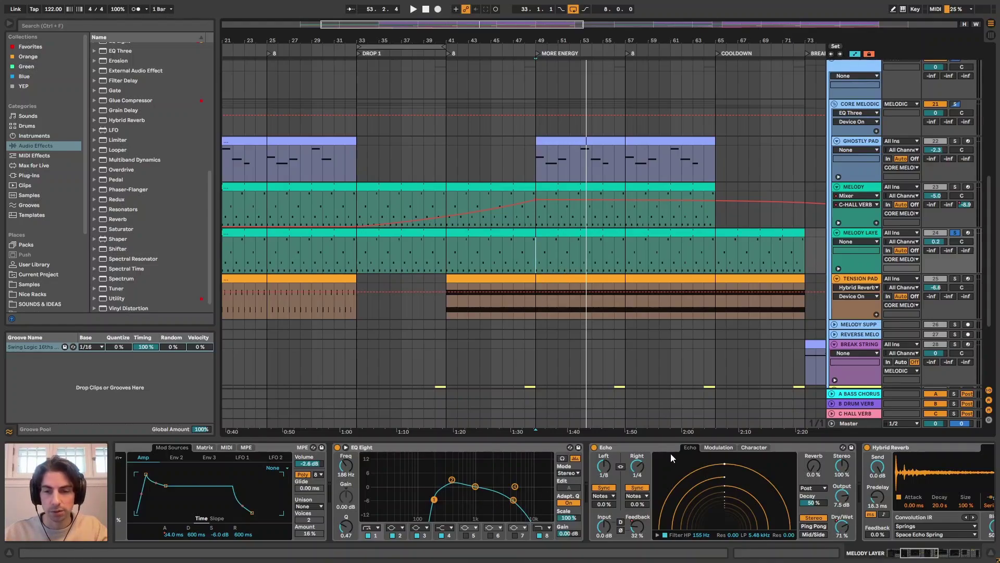
click(608, 448)
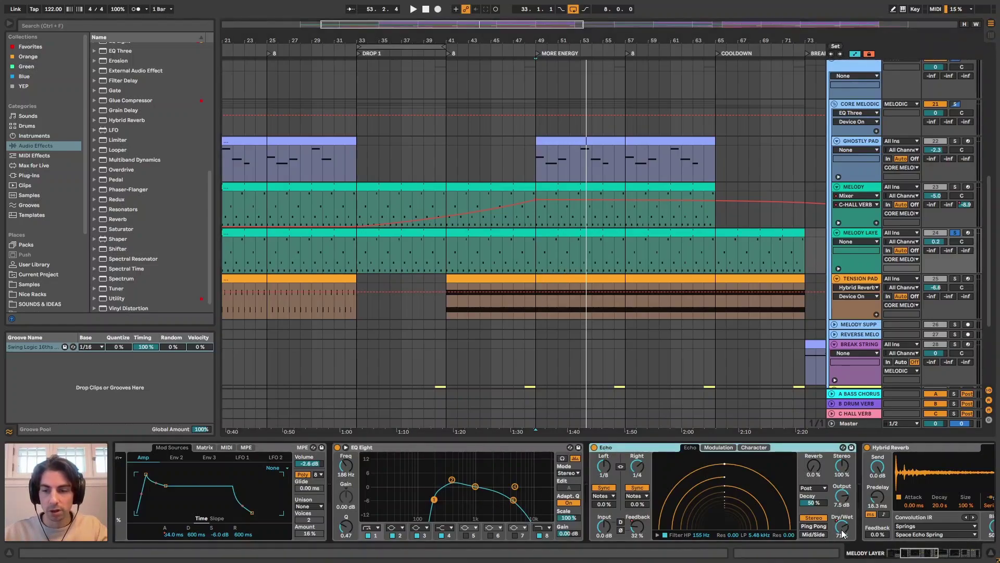
click(948, 555)
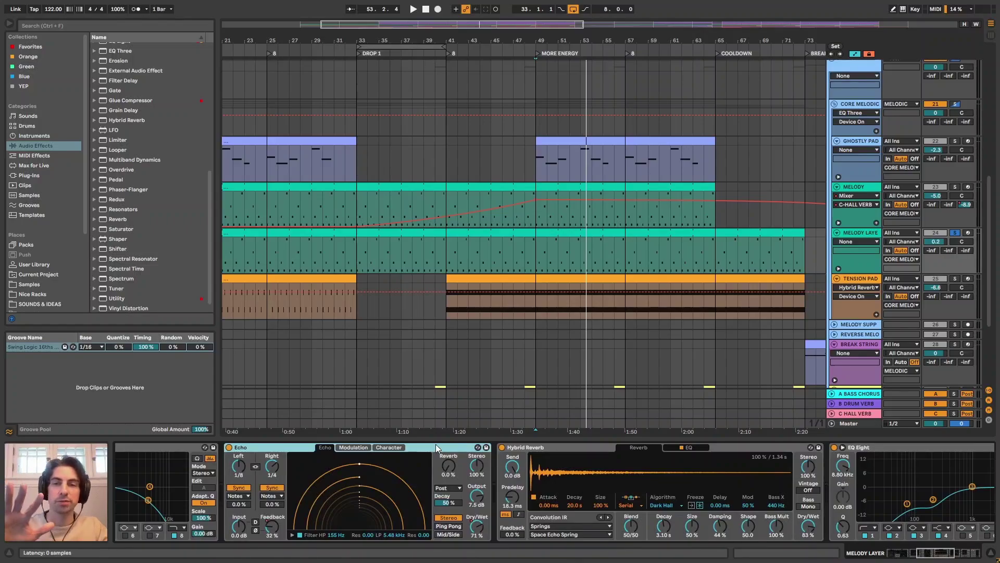
Solo MELODY alone from MORE ENERGY, and add MELODY LAYER to the solo to hear both together.
click(955, 187)
key(space)
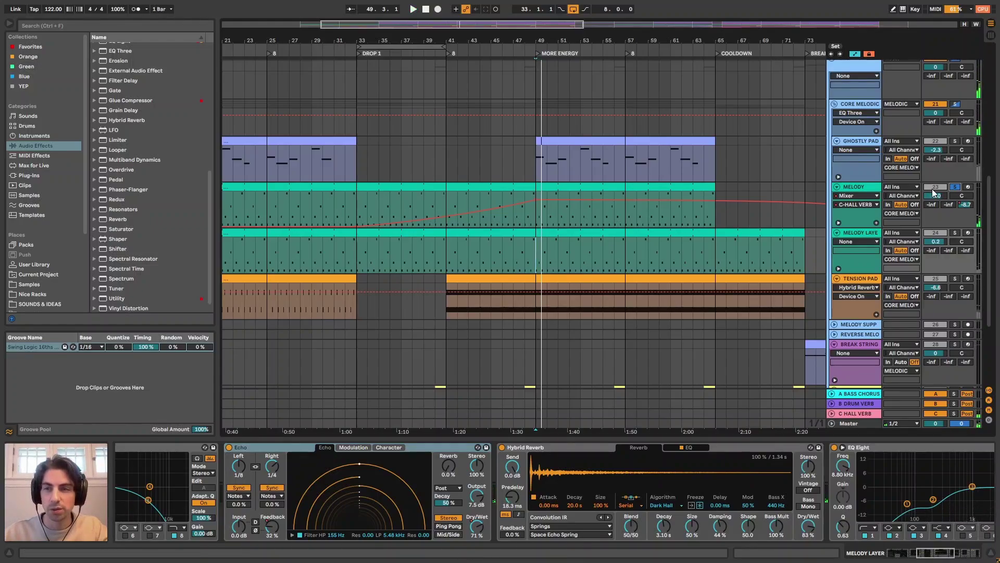
click(956, 232)
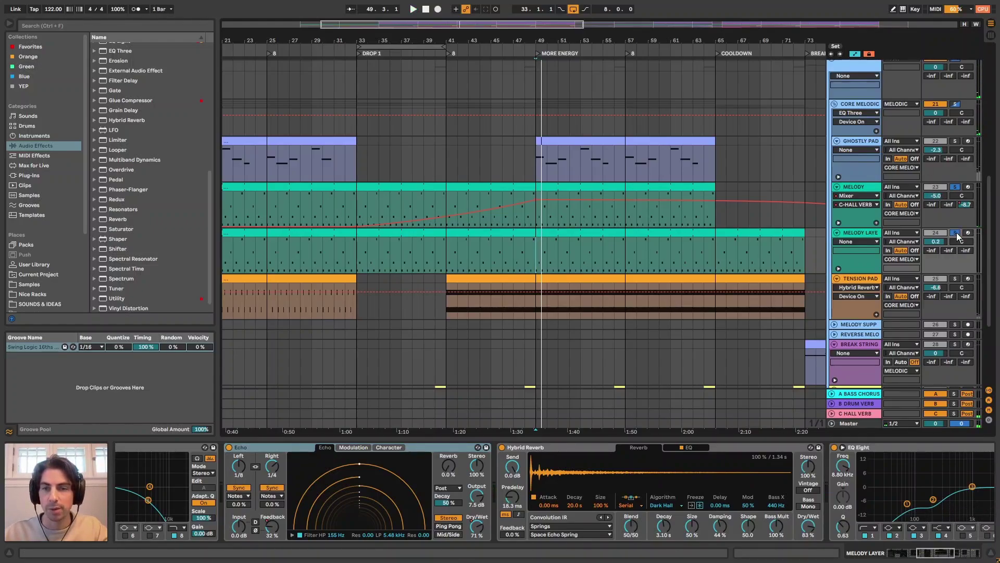
key(space)
key(space)
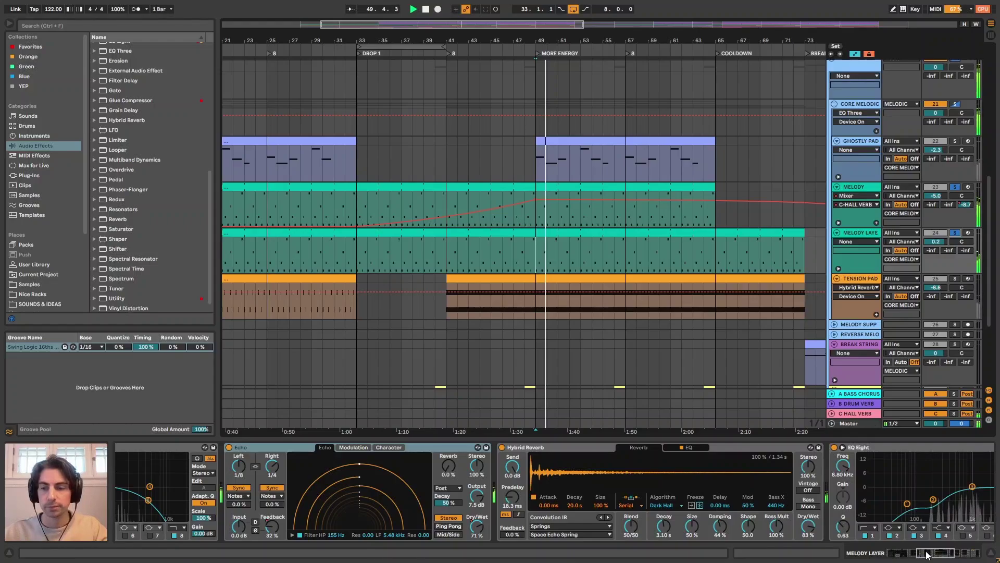
Look through MELODY LAYER's devices during playback and toggle its solo off and on to compare the melody with and without it.
click(956, 550)
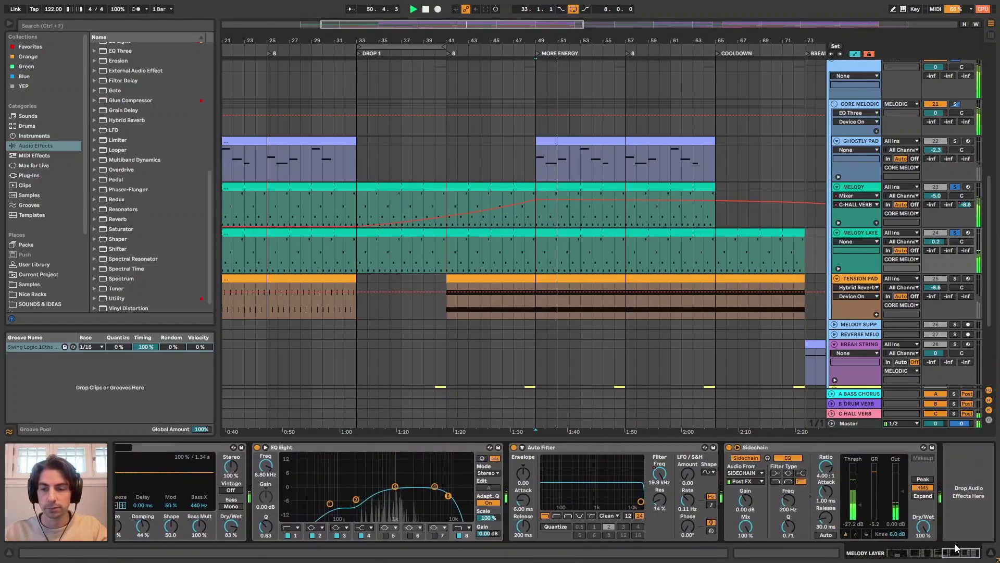
click(931, 548)
click(901, 551)
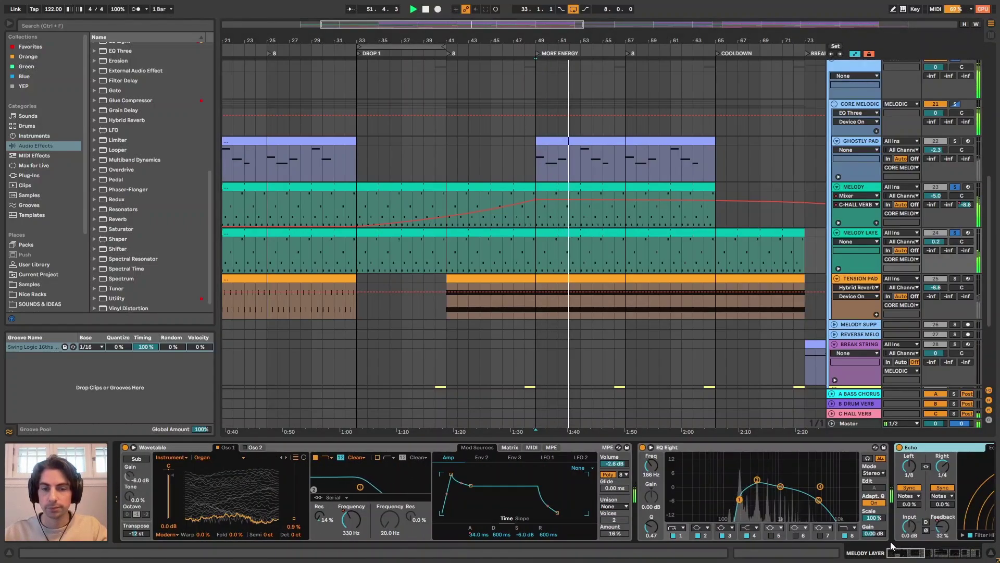
drag(626, 40, 566, 38)
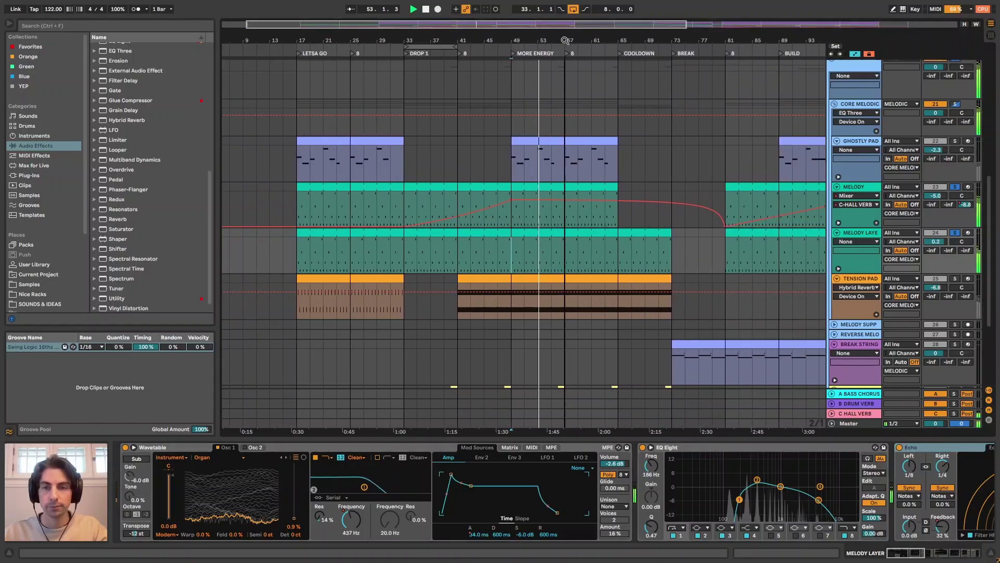
click(957, 232)
click(957, 232)
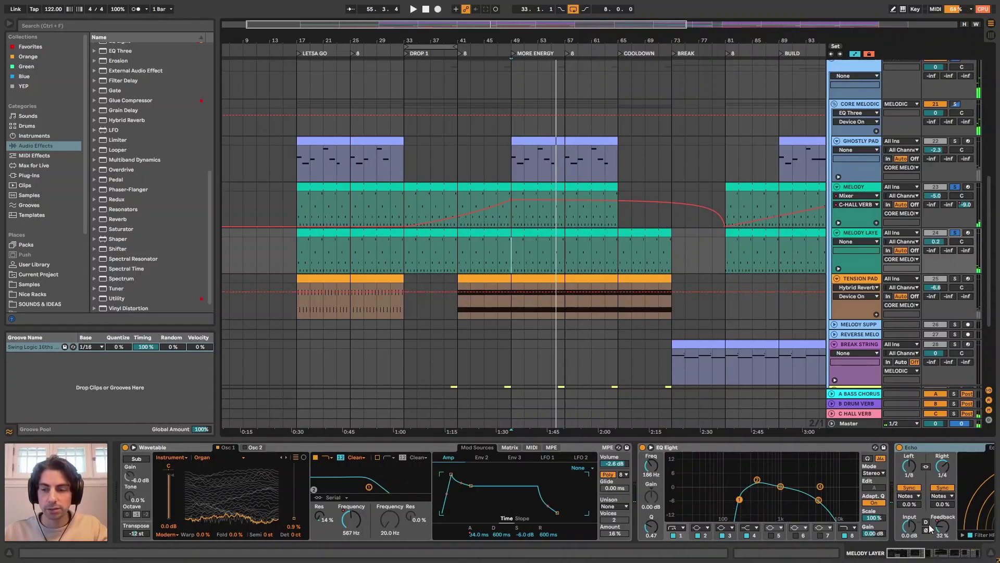
Solo the GHOSTLY PAD track and play its clip at MORE ENERGY while viewing its devices.
click(866, 140)
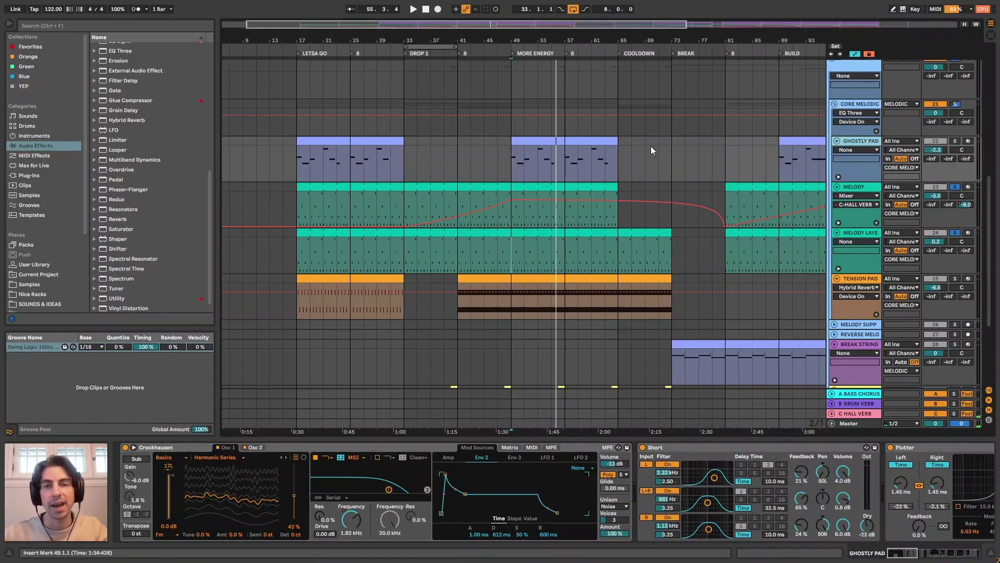
scroll(369, 134, up, 2)
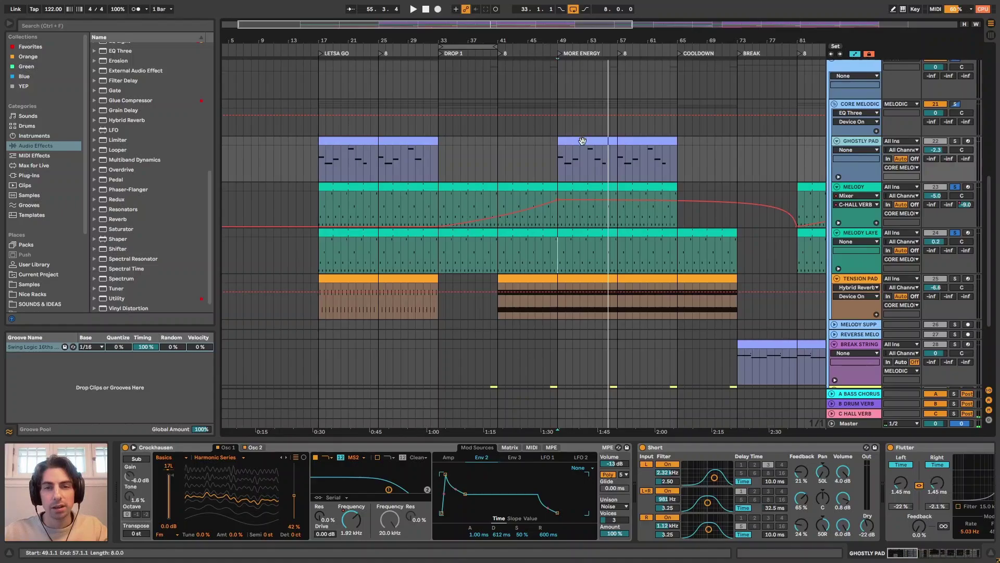
click(583, 141)
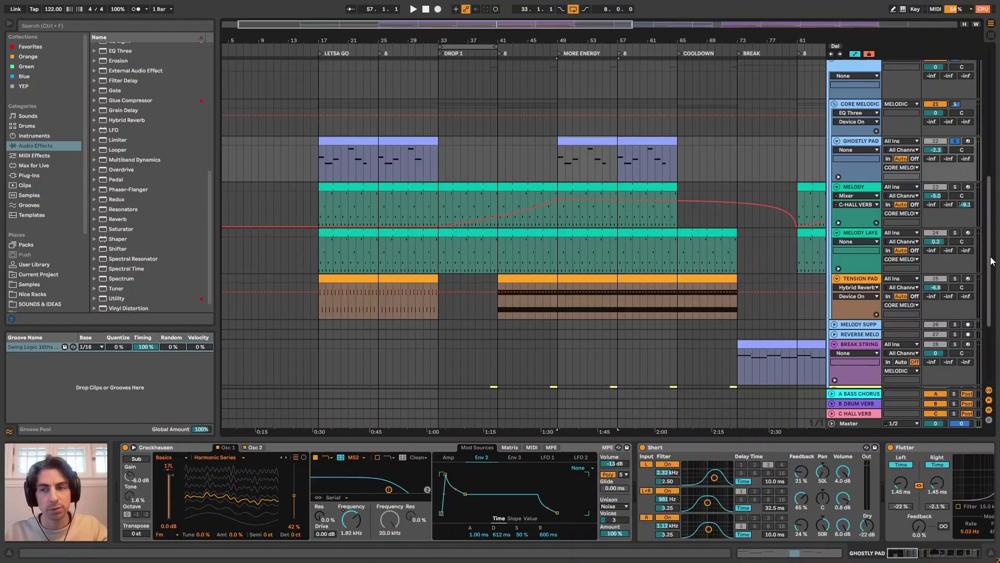
scroll(994, 212, up, 5)
scroll(814, 228, down, 2)
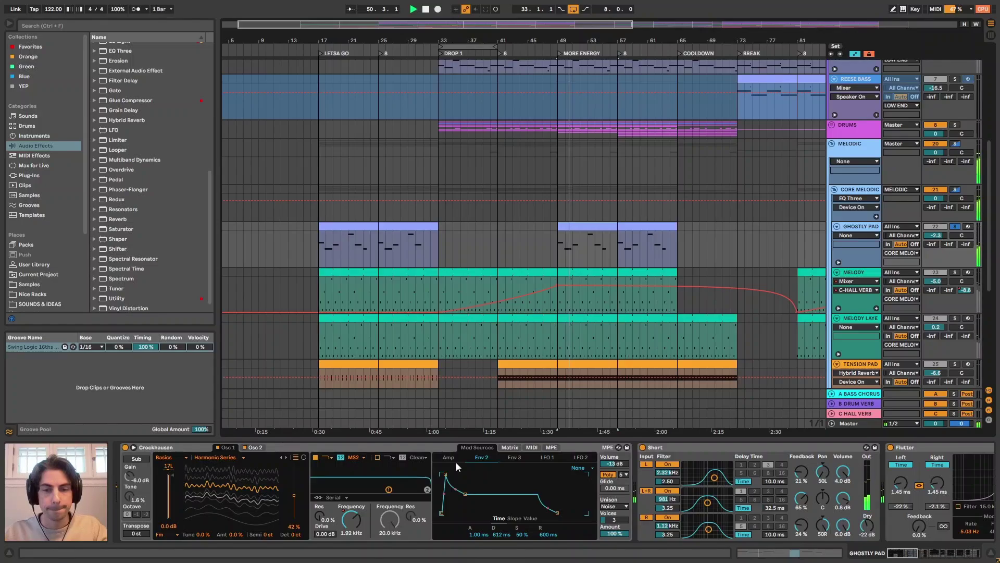
mouse_move(908, 555)
mouse_down()
mouse_move(952, 556)
mouse_move(899, 555)
mouse_up()
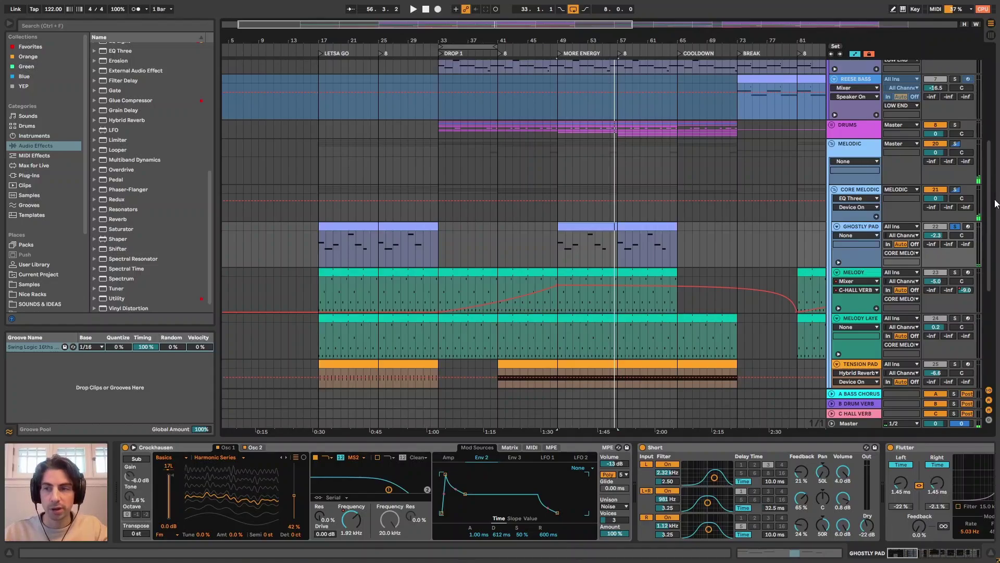
Solo BASS alongside GHOSTLY PAD and open both tracks' MORE ENERGY clips together in the note editor with Fold on.
scroll(950, 231, up, 8)
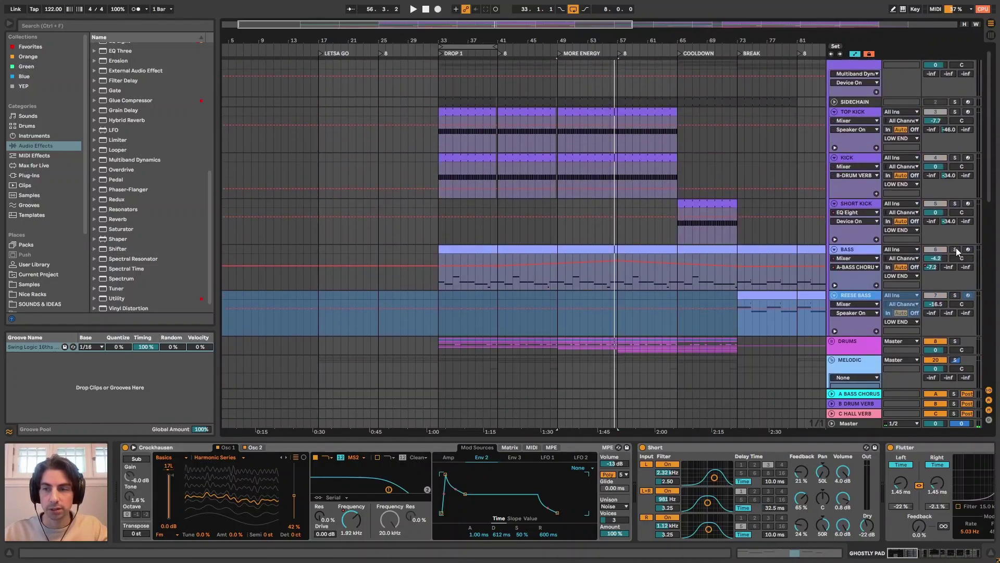
scroll(615, 203, down, 3)
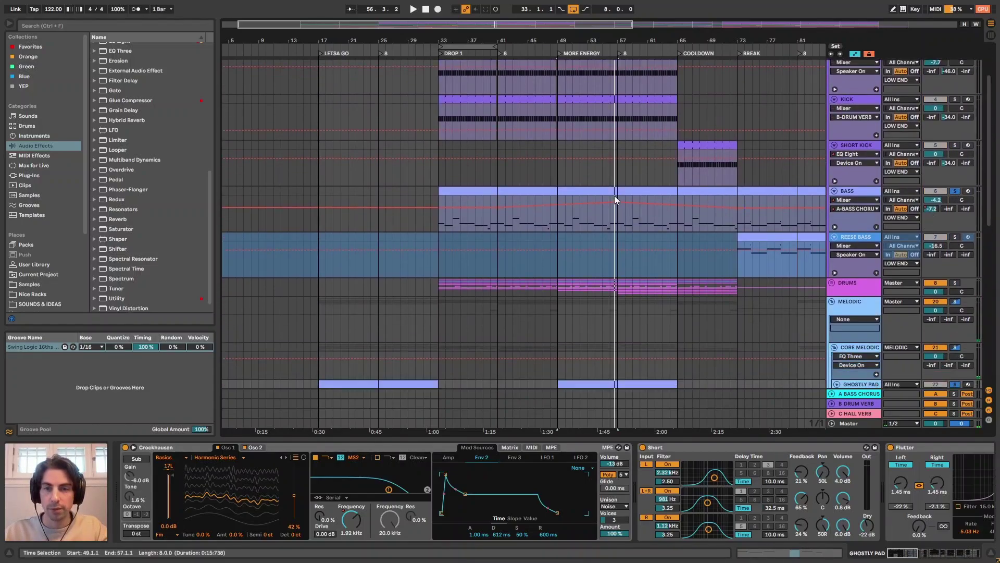
click(612, 197)
scroll(600, 250, down, 3)
click(592, 314)
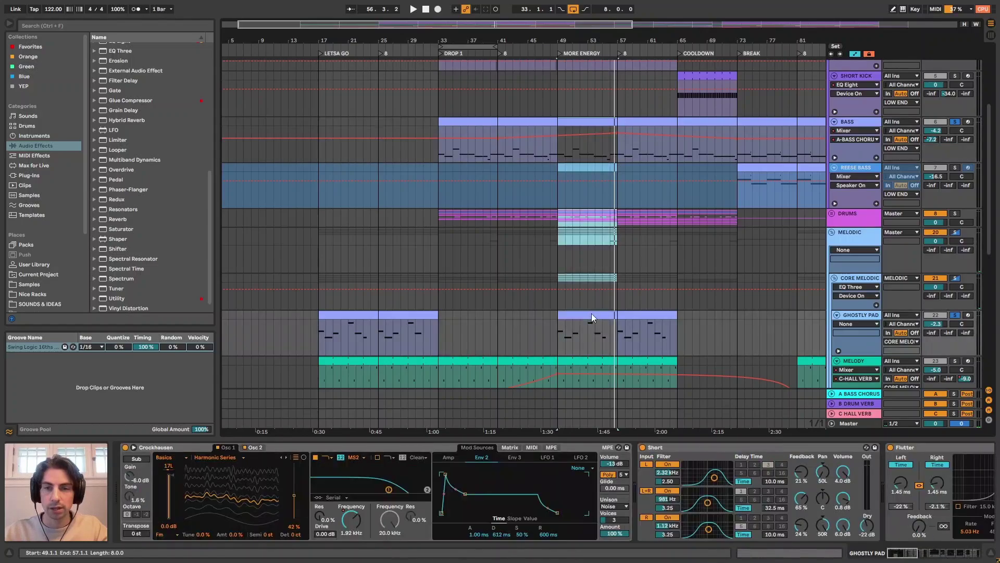
double_click(591, 314)
click(224, 216)
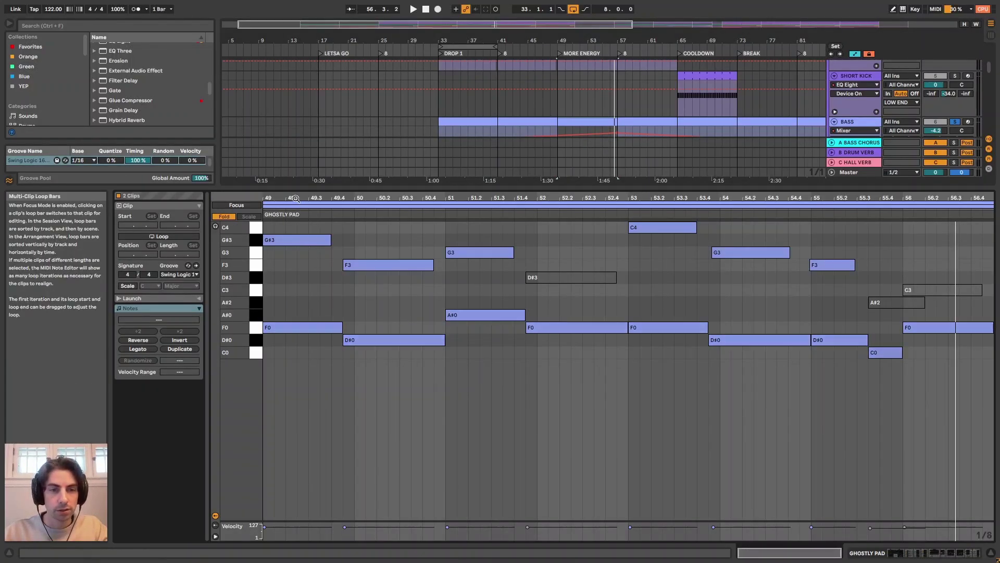
key(shift+Tab)
key(shift+Tab)
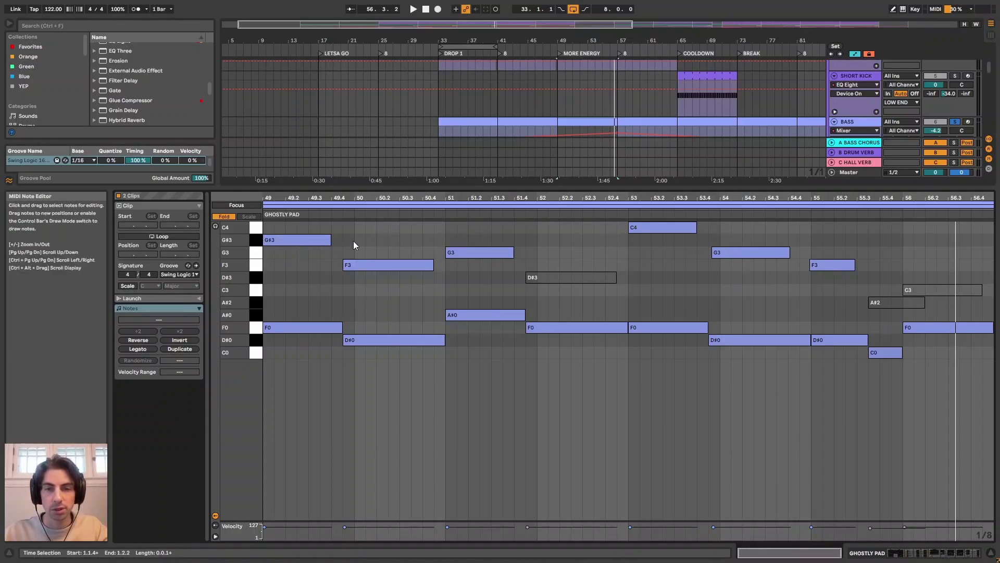
Play the GHOSTLY PAD and BASS clips together in the note editor, and return to the melodic tracks in the arrangement.
key(space)
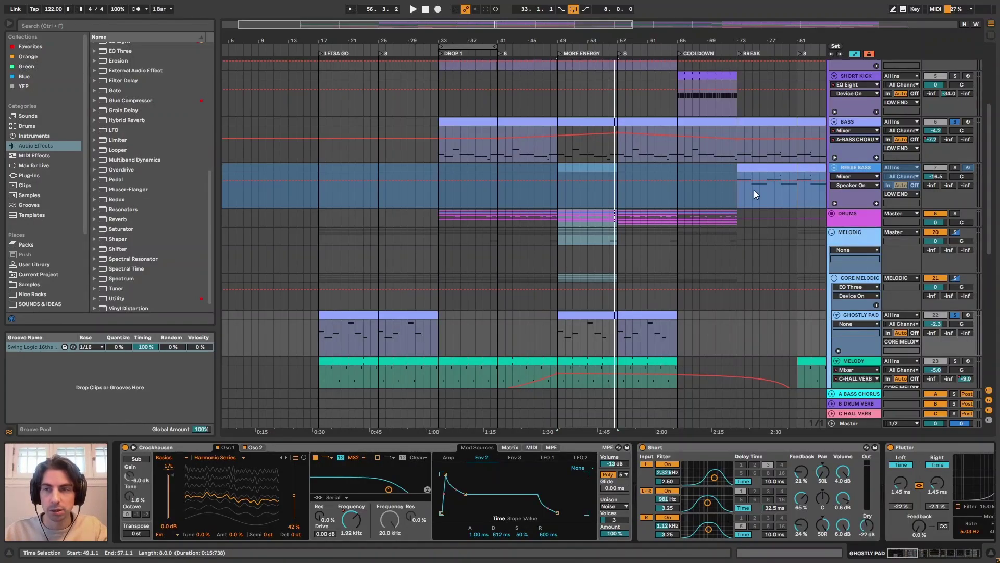
scroll(984, 159, up, 5)
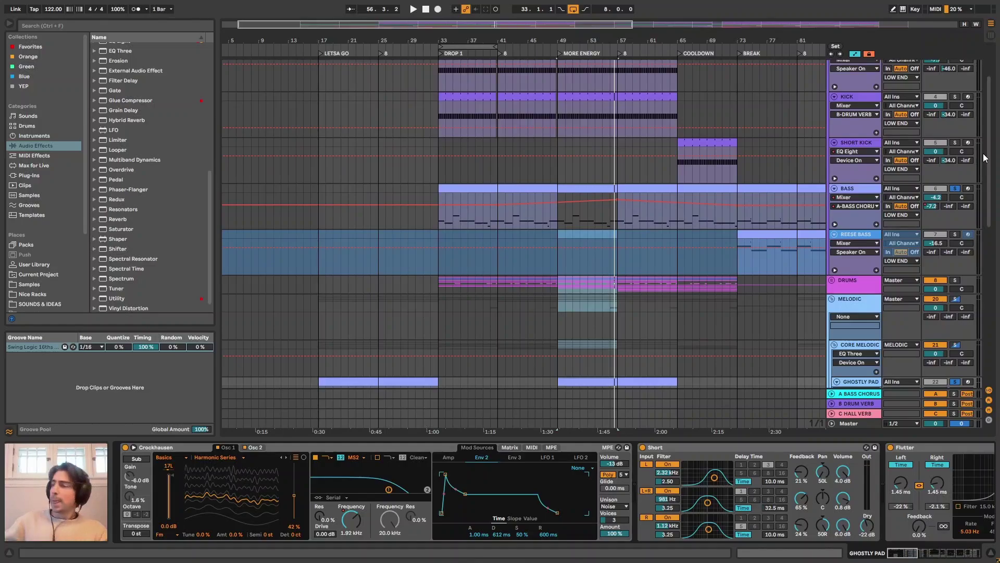
scroll(985, 158, down, 6)
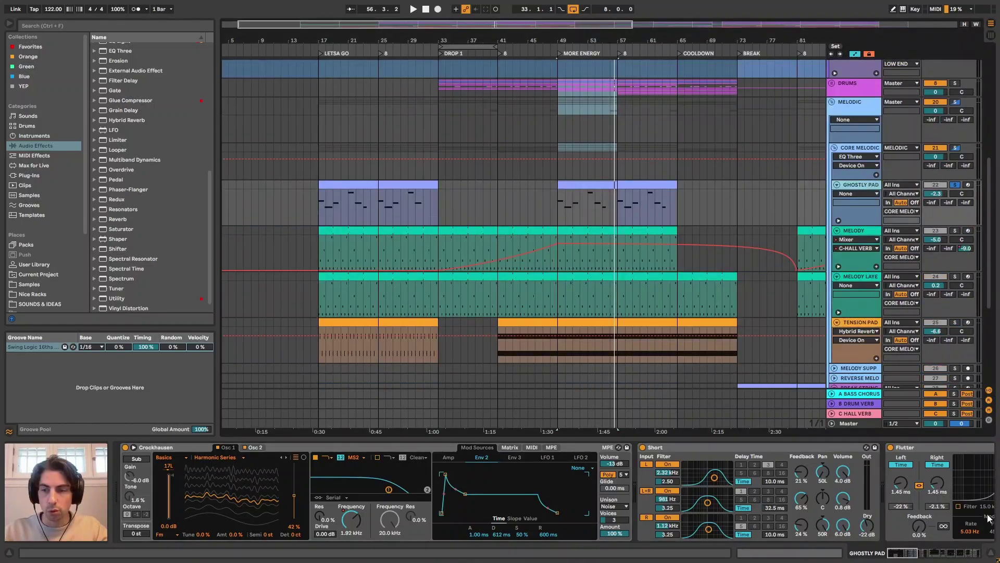
Deactivate GHOSTLY PAD's effects from Short through Auto Filter and play the synth without them at MORE ENERGY.
click(163, 447)
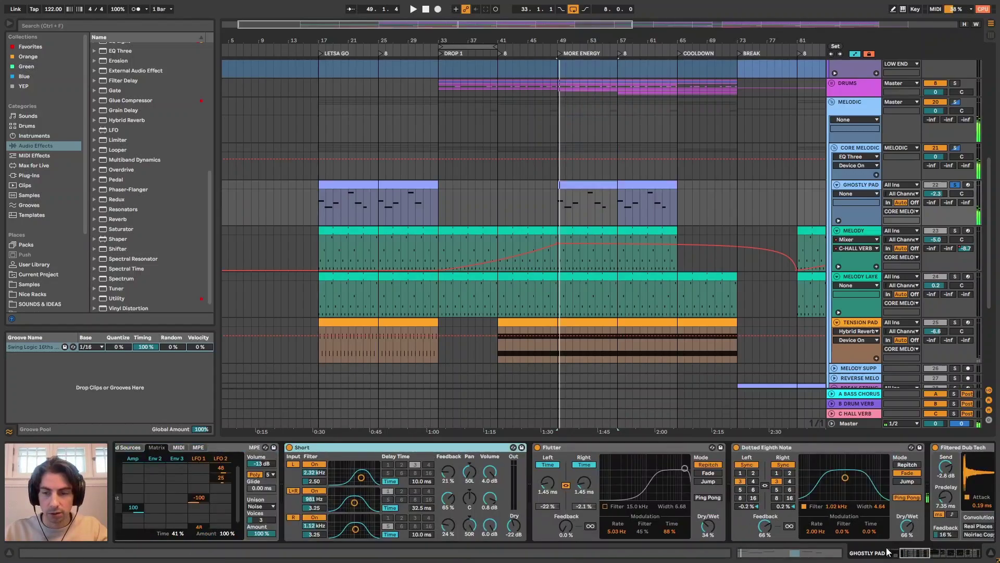
drag(918, 553, 965, 552)
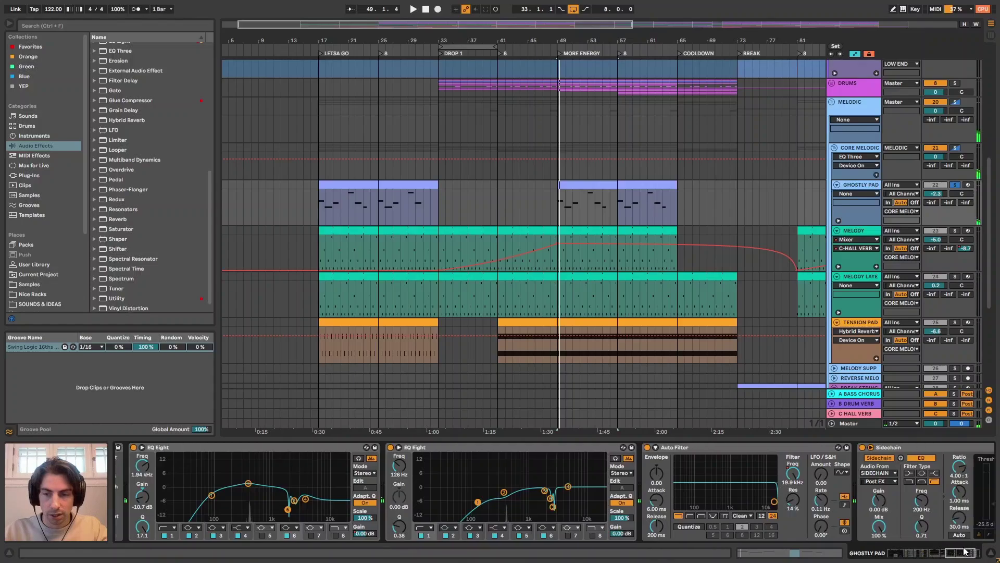
shift+click(752, 448)
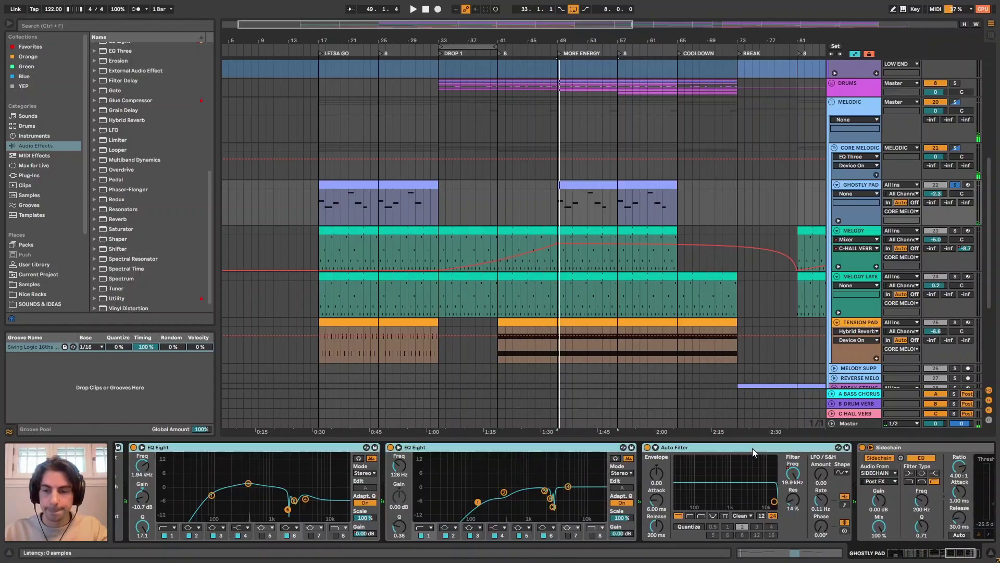
key(0)
key(space)
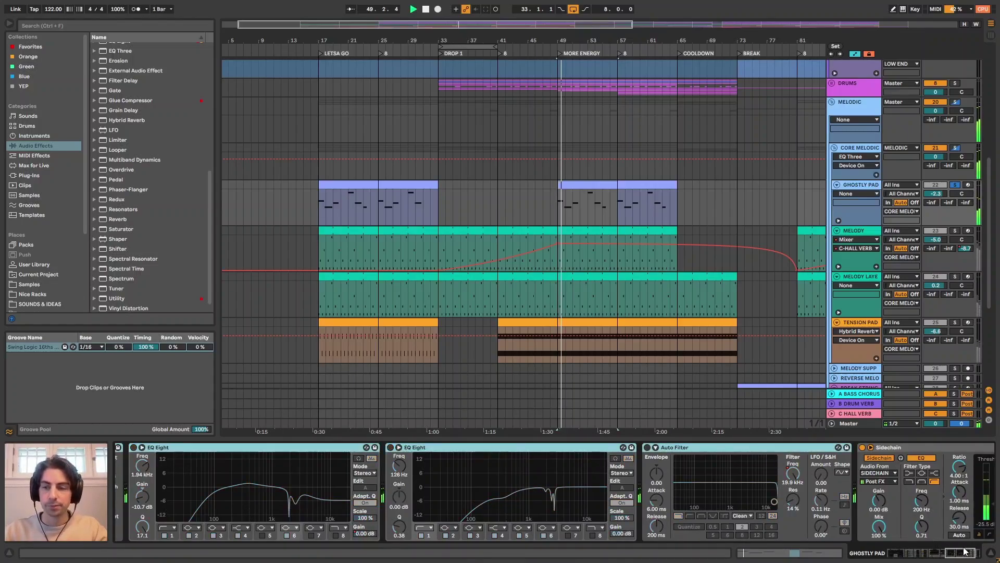
Look through GHOSTLY PAD's device chain during playback and select the Crockhausen synth.
scroll(962, 553, right, 10)
scroll(927, 545, left, 8)
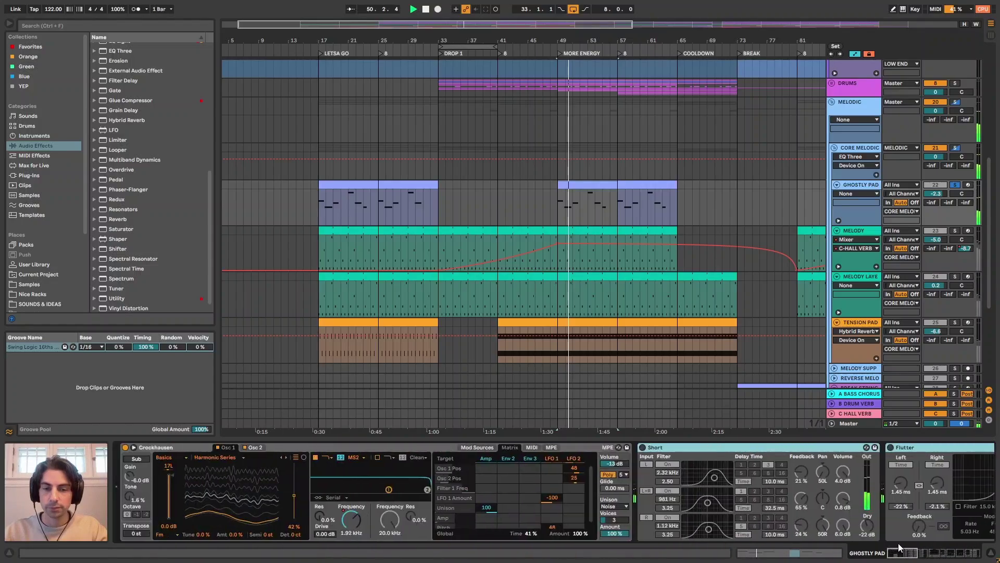
scroll(906, 542, left, 3)
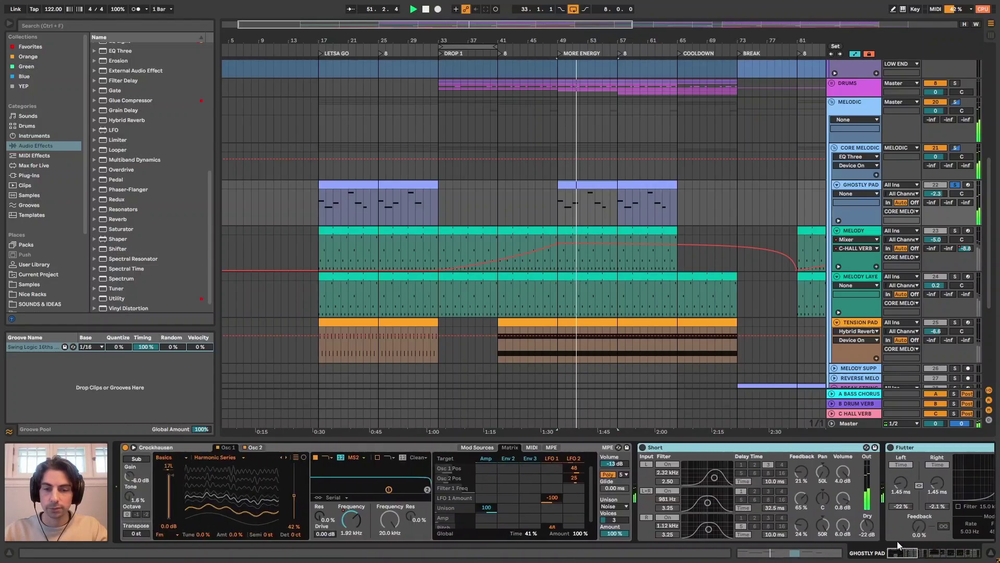
click(584, 449)
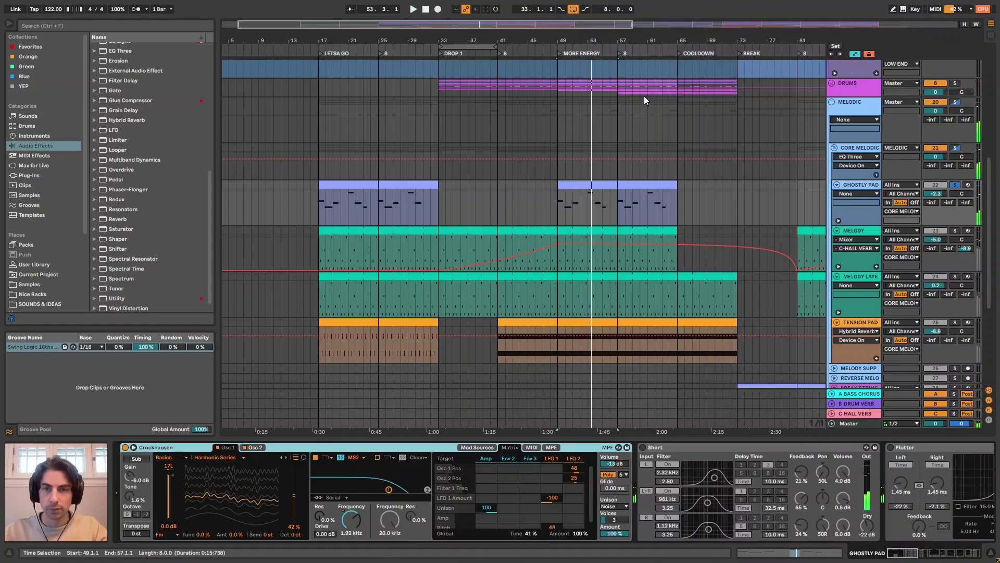
Turn GHOSTLY PAD's Short delay back on and play the MORE ENERGY section with it.
scroll(613, 208, up, 5)
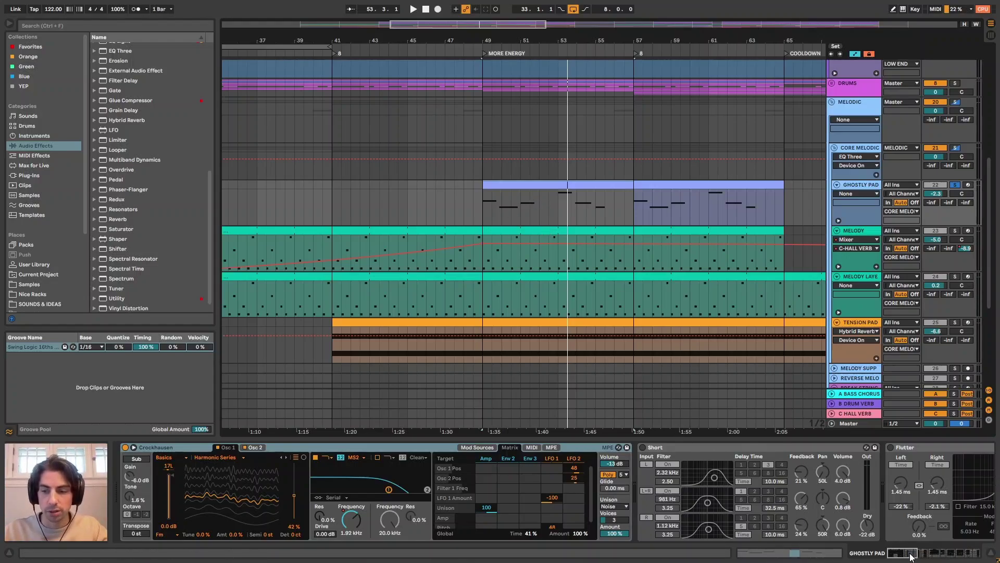
drag(910, 556, 920, 553)
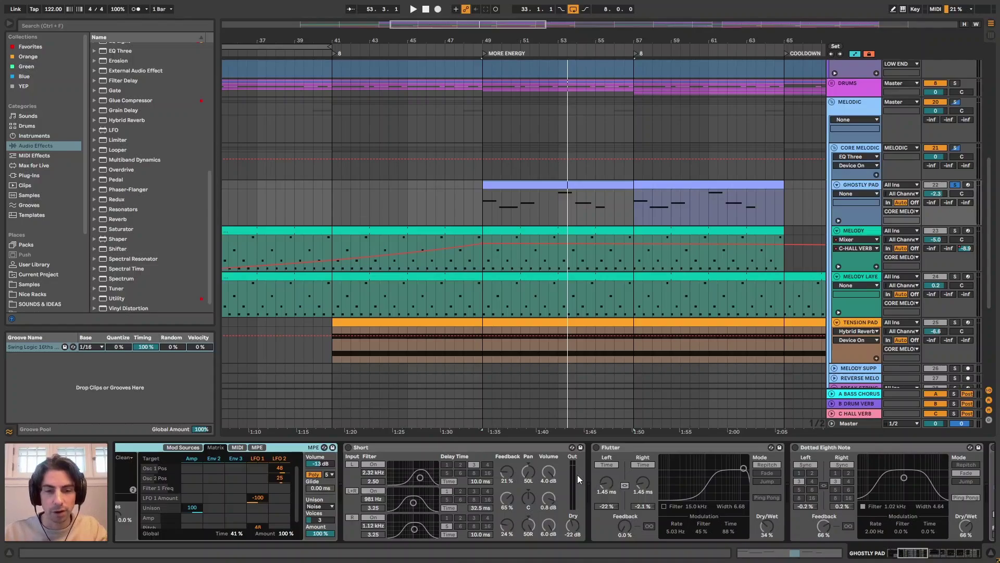
click(409, 449)
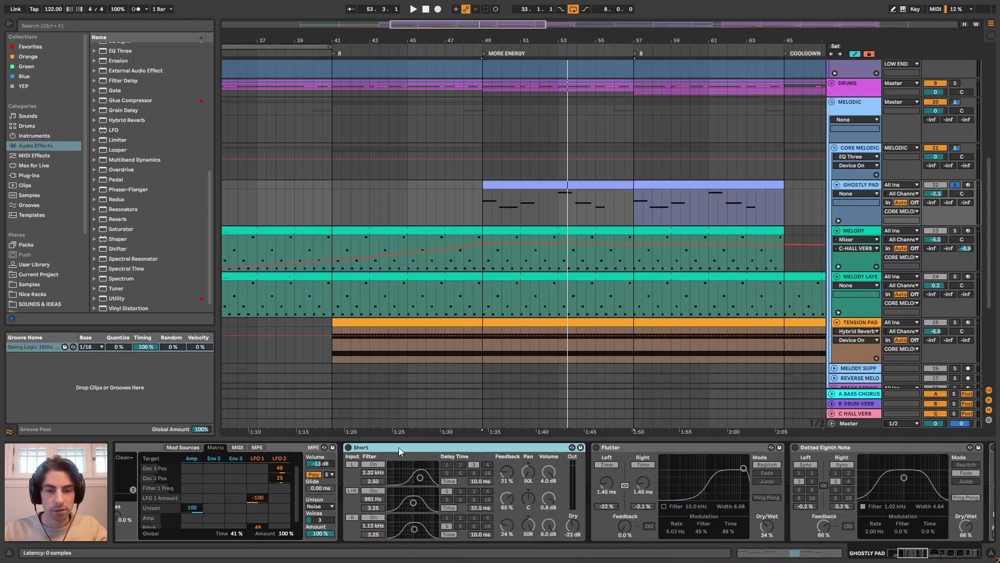
click(349, 448)
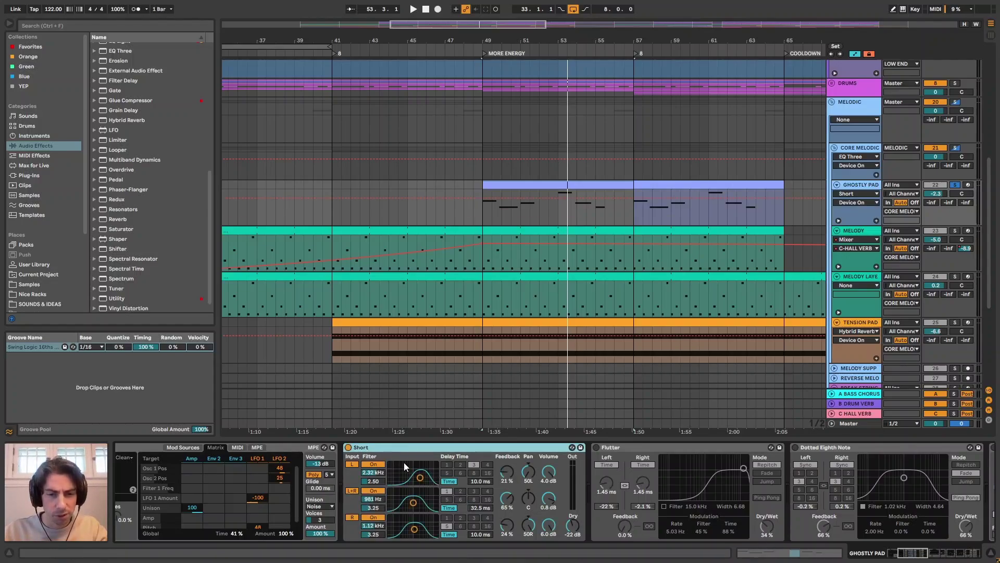
key(space)
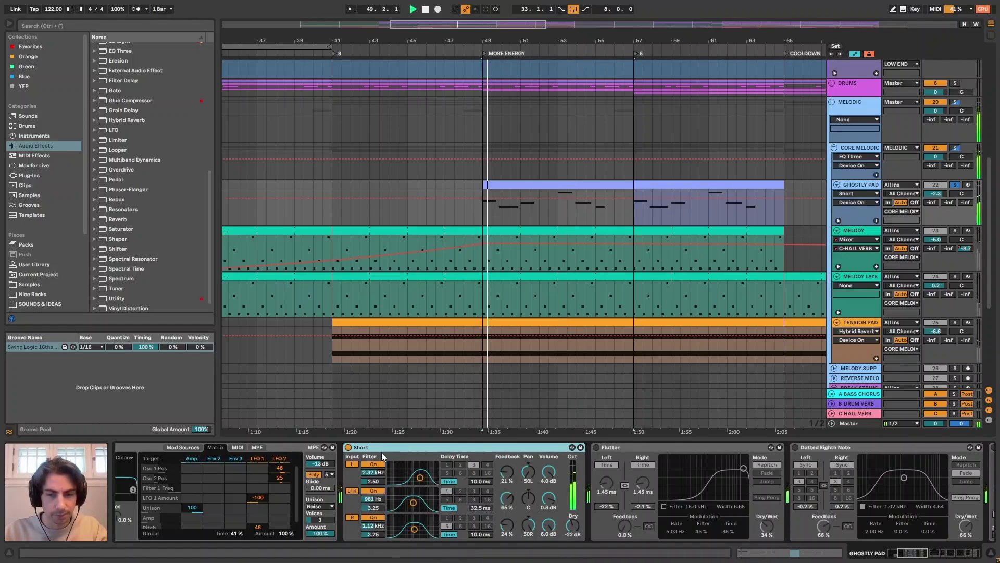
Replay the first notes of GHOSTLY PAD repeatedly with Short off and on to compare, leaving Short on.
key(space)
key(space)
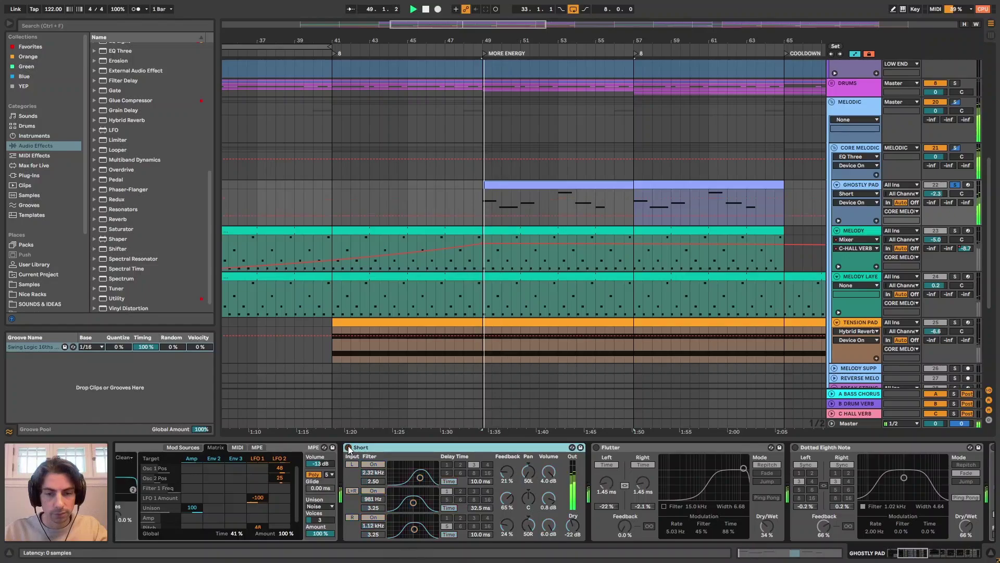
key(space)
key(space)
key(space)
key(space)
key(space)
key(space)
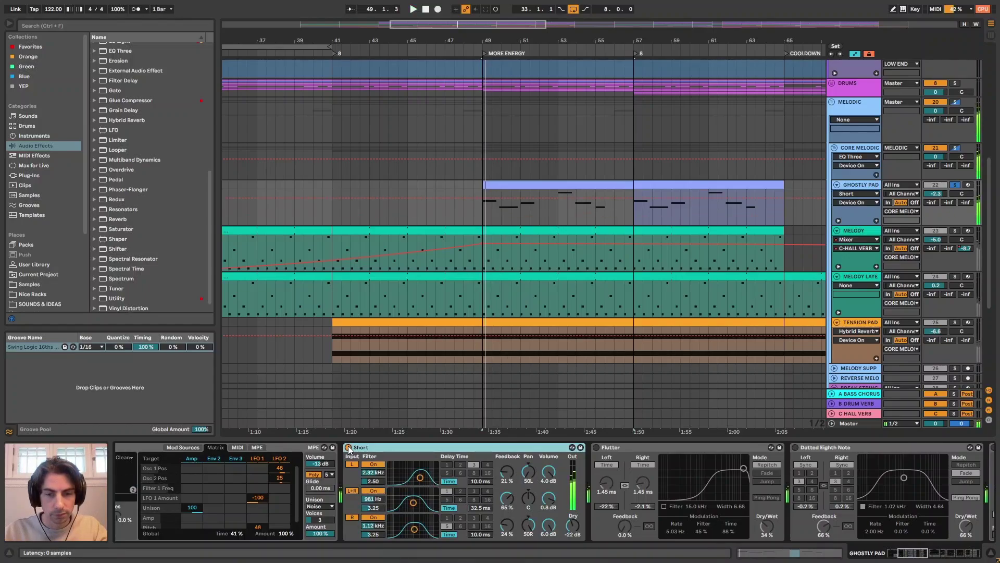
click(349, 447)
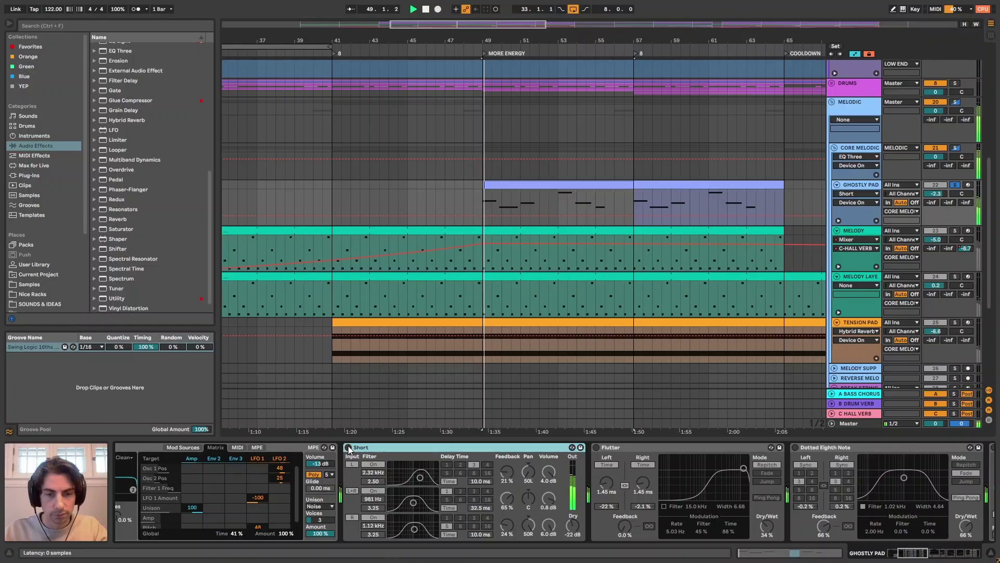
click(348, 447)
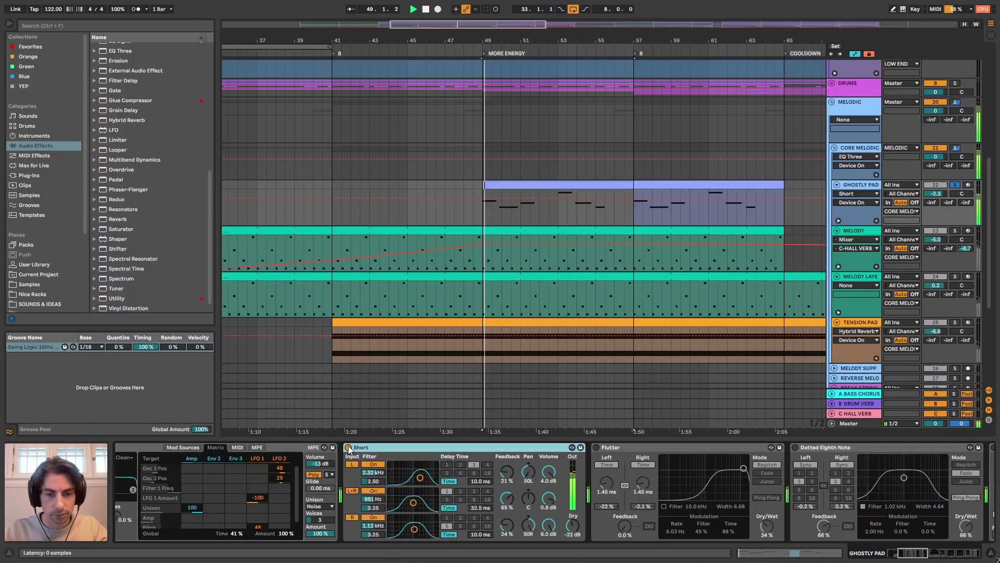
Check Crockhausen's MIDI modulation, return to its Matrix, and switch the Flutter delay on and off during playback, leaving it on.
click(237, 447)
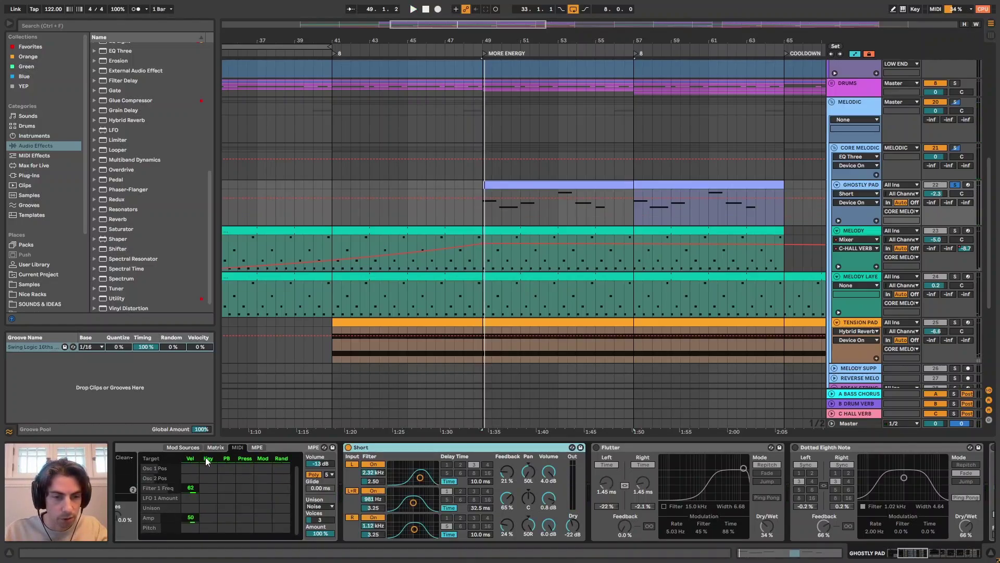
click(215, 448)
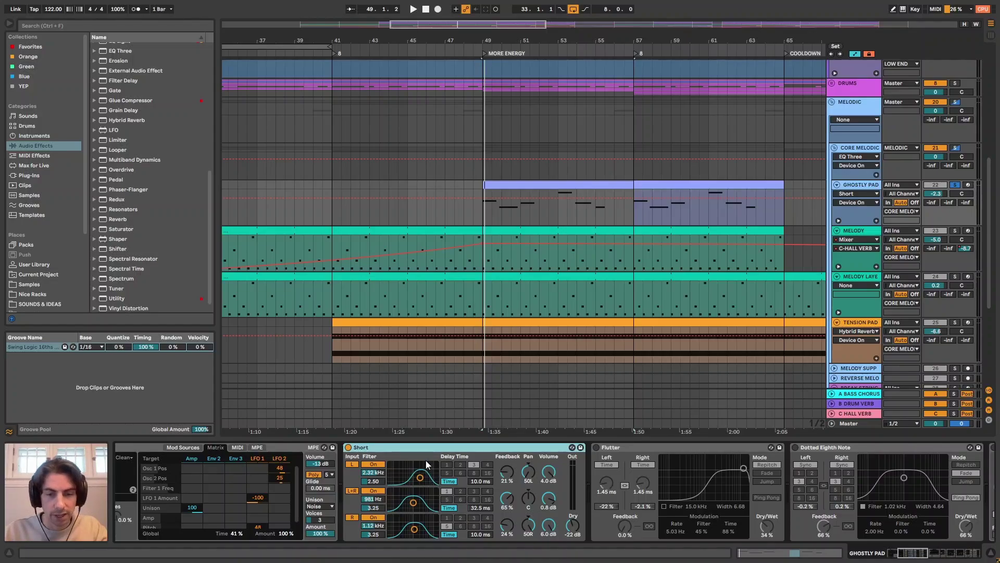
key(space)
click(594, 447)
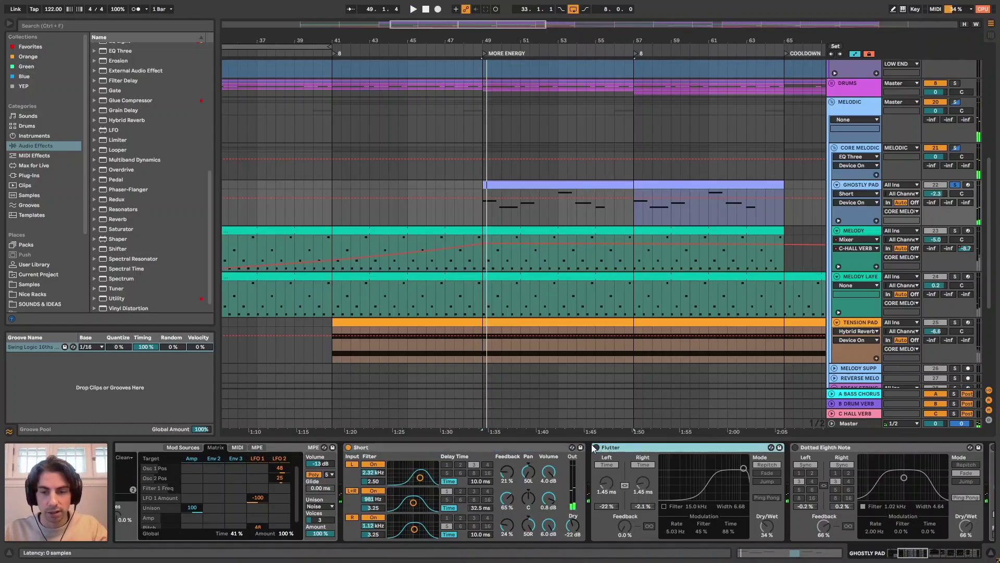
click(597, 447)
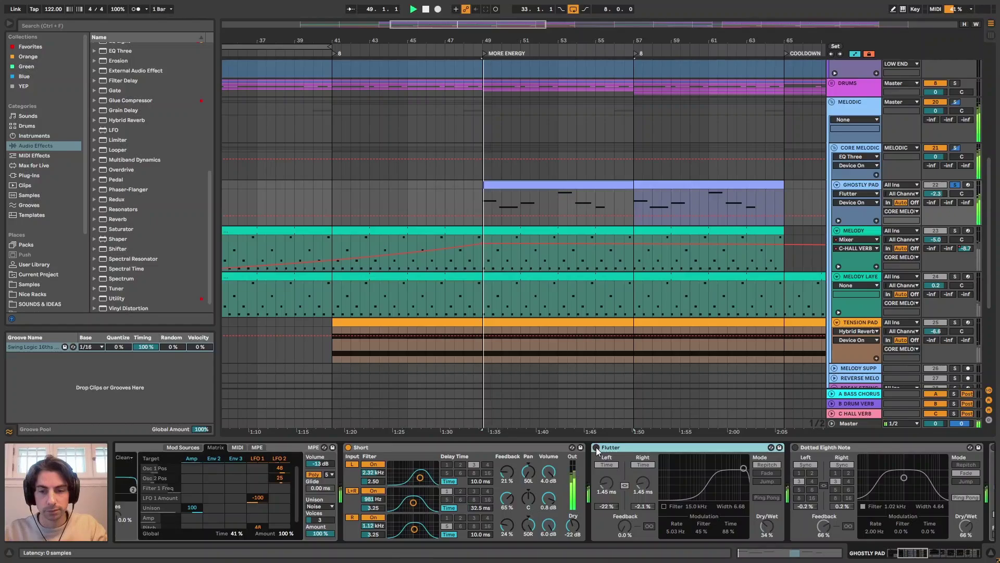
Turn on GHOSTLY PAD's Dotted Eighth Note delay and play the pad with it.
click(915, 555)
click(489, 449)
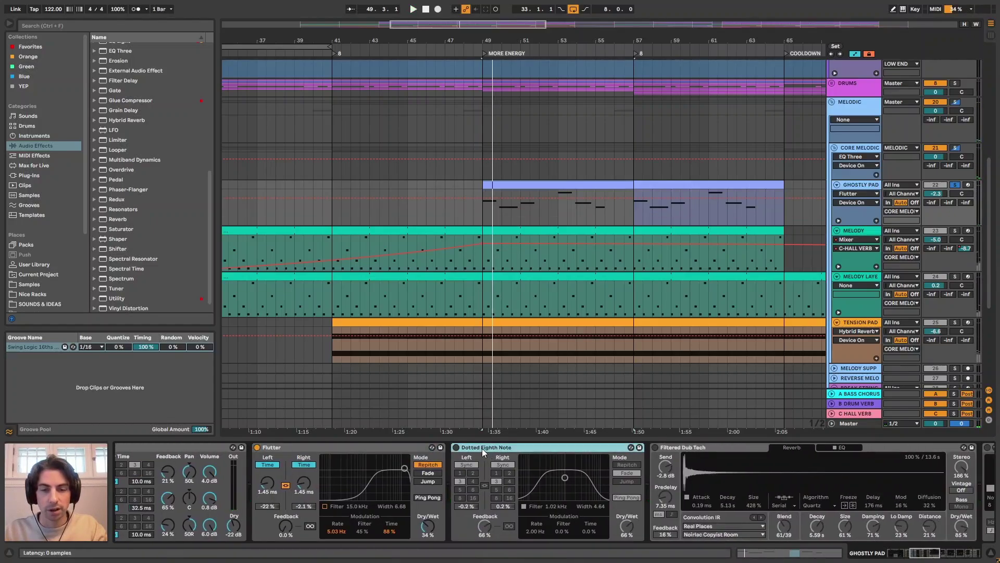
click(456, 447)
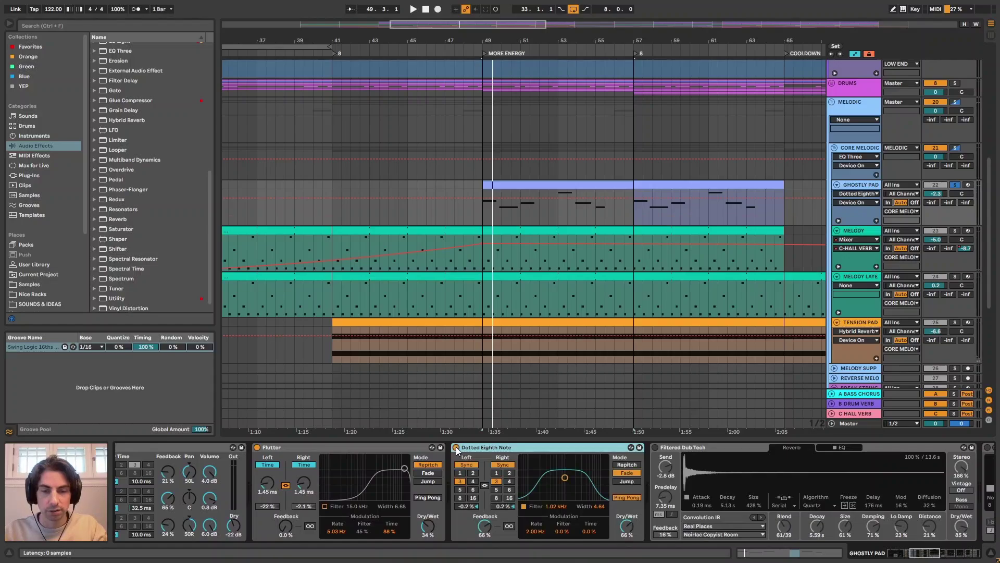
key(space)
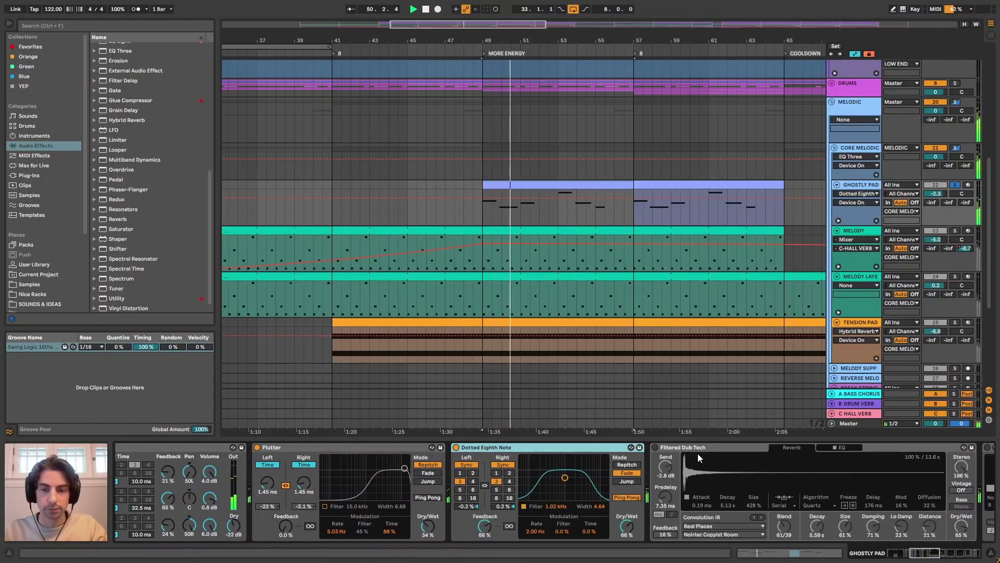
Turn on the Filtered Dub Tech reverb, replay the pad with it, and select Phaser Feedback.
click(656, 447)
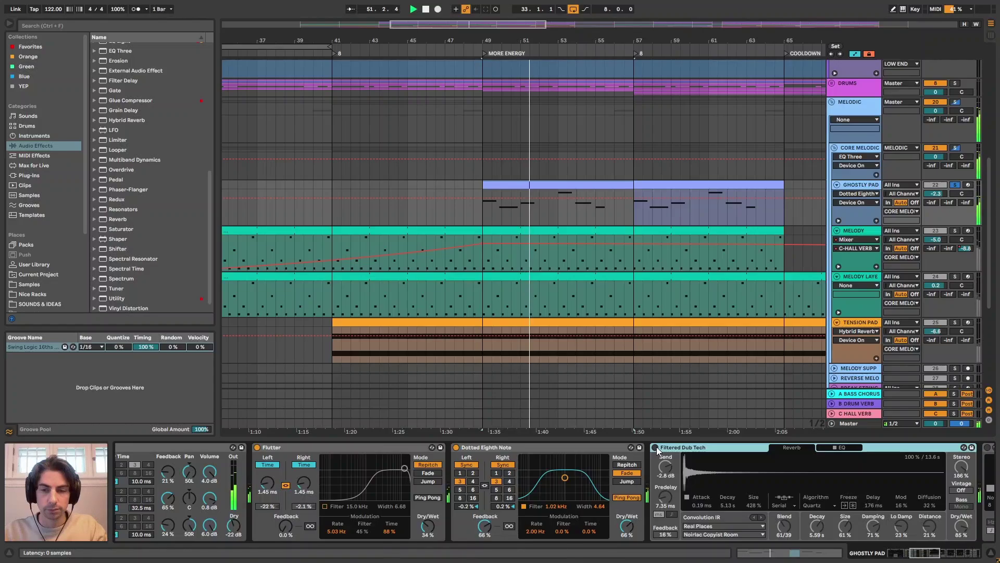
scroll(504, 459, right, 5)
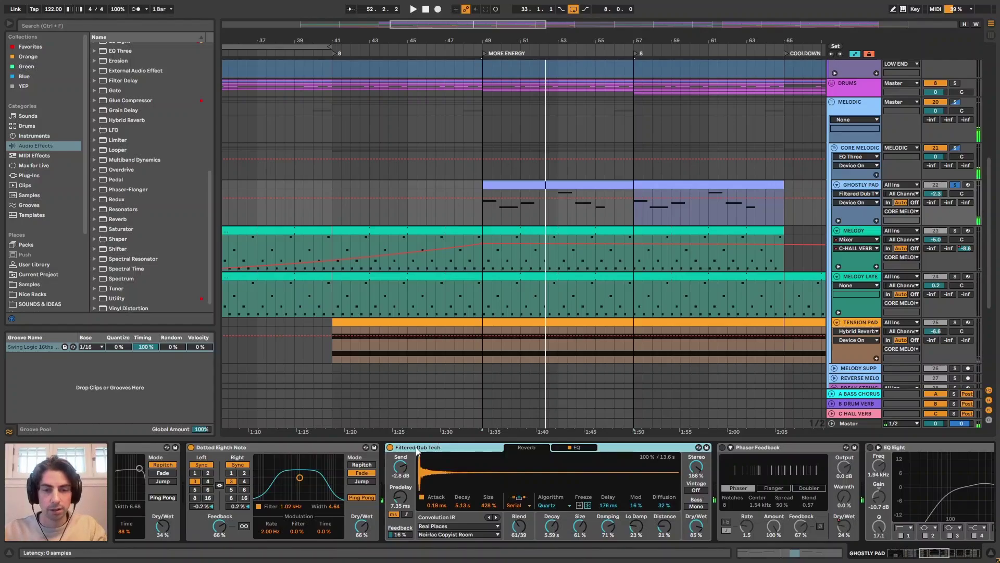
key(space)
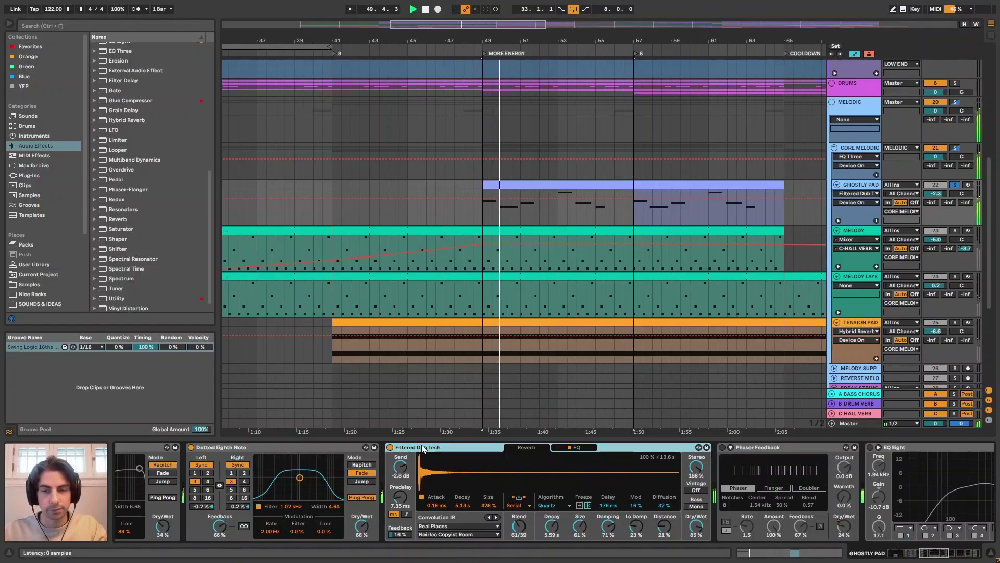
click(752, 446)
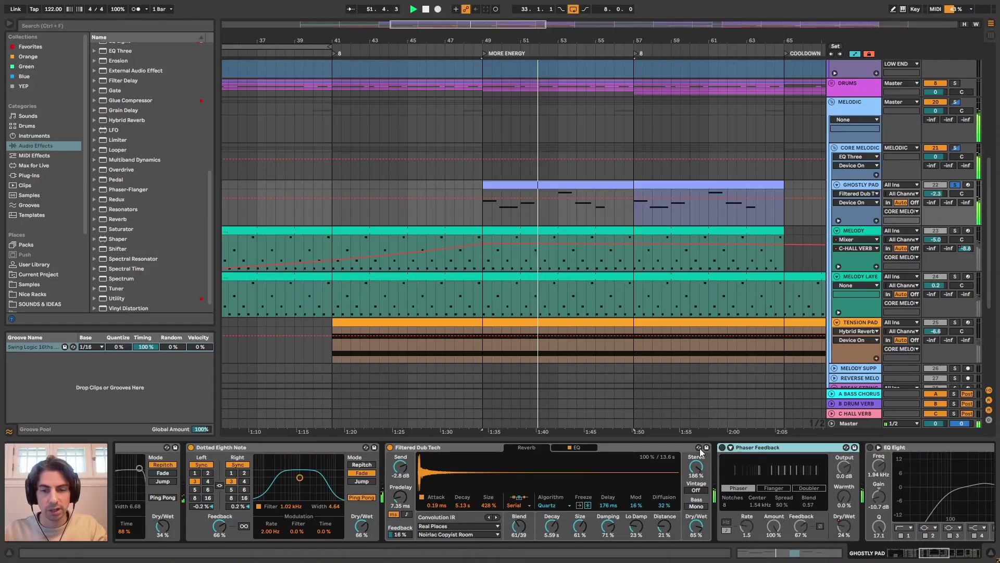
key(space)
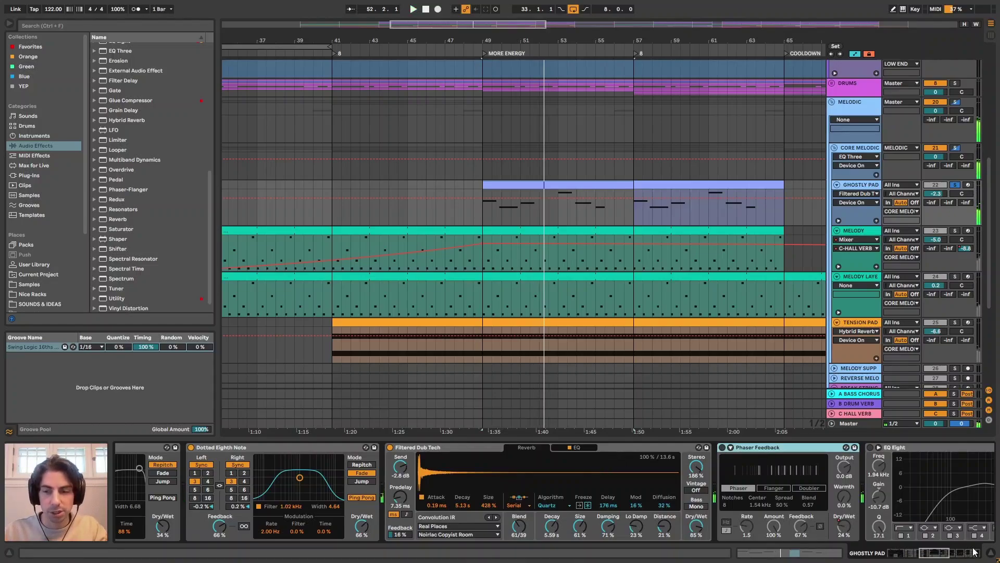
Turn on both EQ Eight devices together on GHOSTLY PAD and play the pad while viewing their curves.
scroll(974, 551, right, 10)
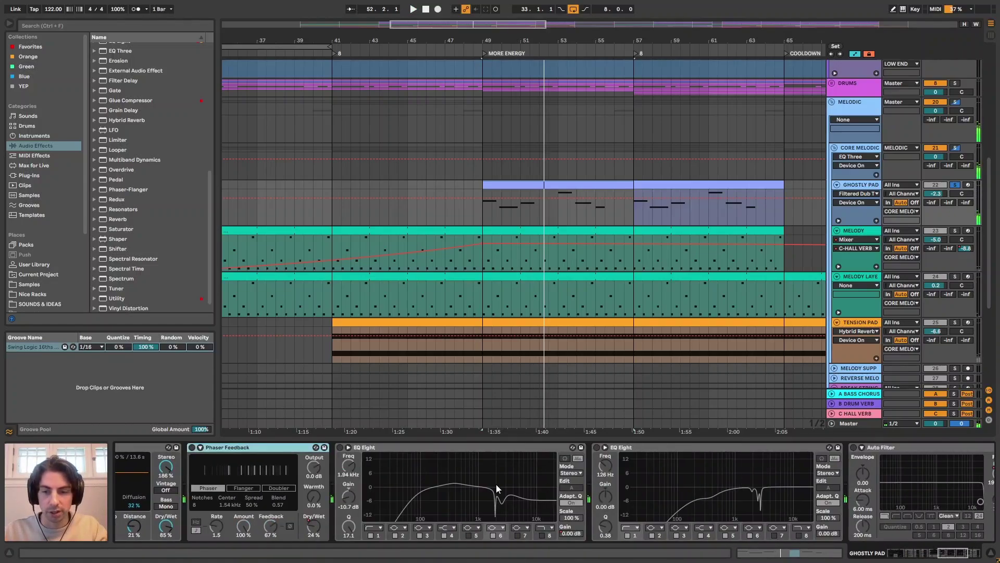
click(498, 446)
shift+click(637, 448)
click(597, 447)
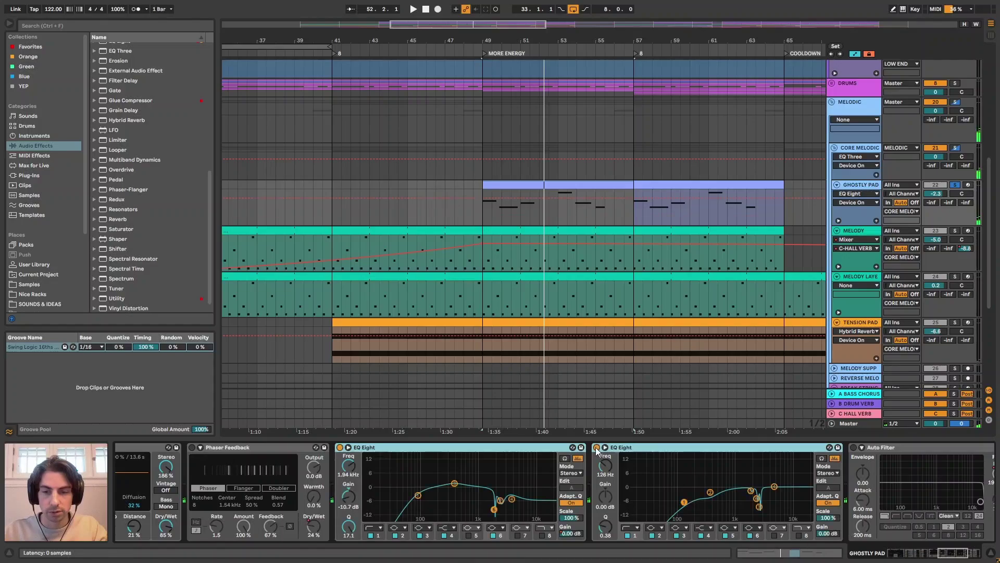
scroll(947, 554, right, 5)
key(space)
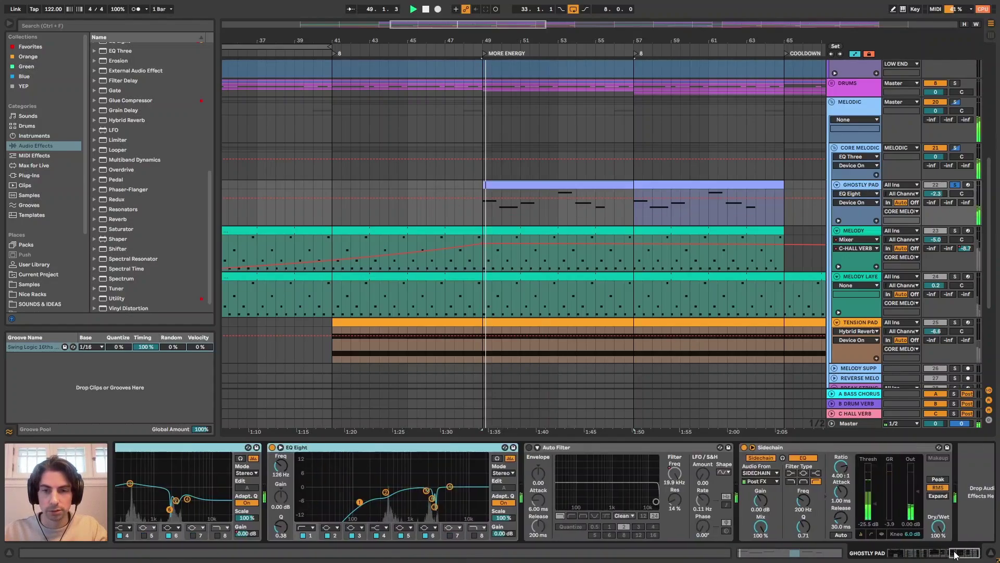
scroll(947, 553, left, 3)
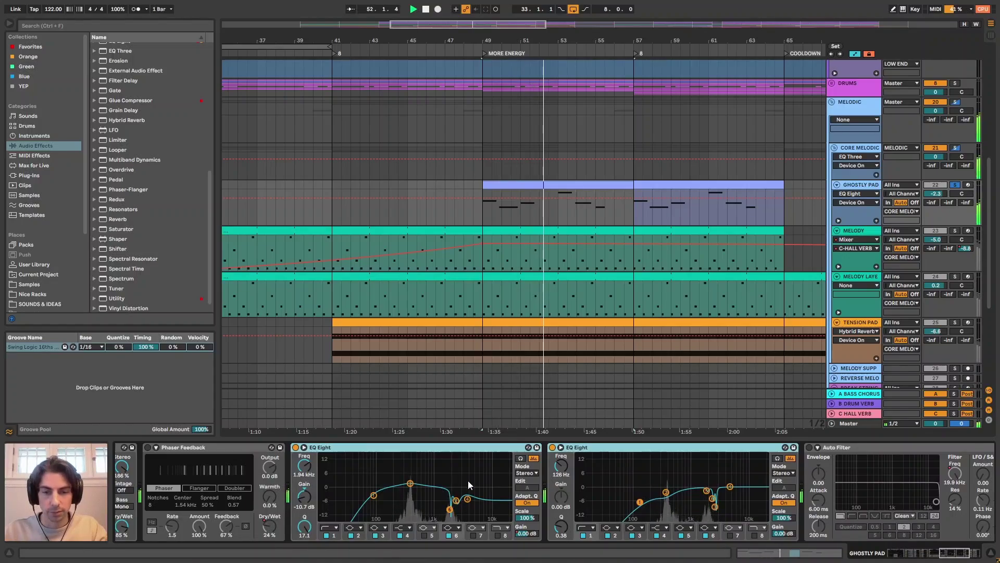
Go through GHOSTLY PAD's remaining effects during playback and turn on its Auto Filter.
scroll(951, 552, left, 5)
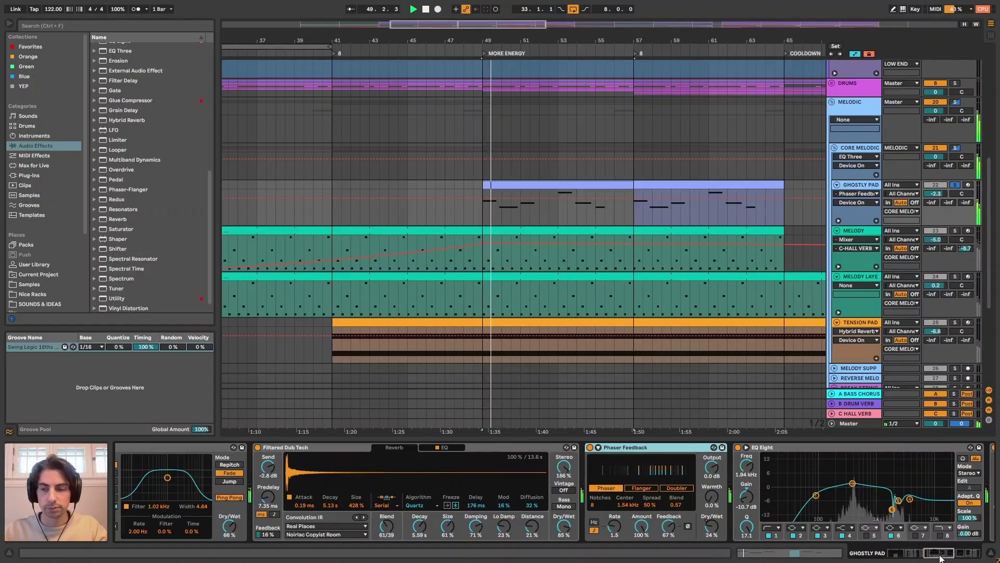
scroll(942, 555, right, 2)
scroll(948, 556, right, 3)
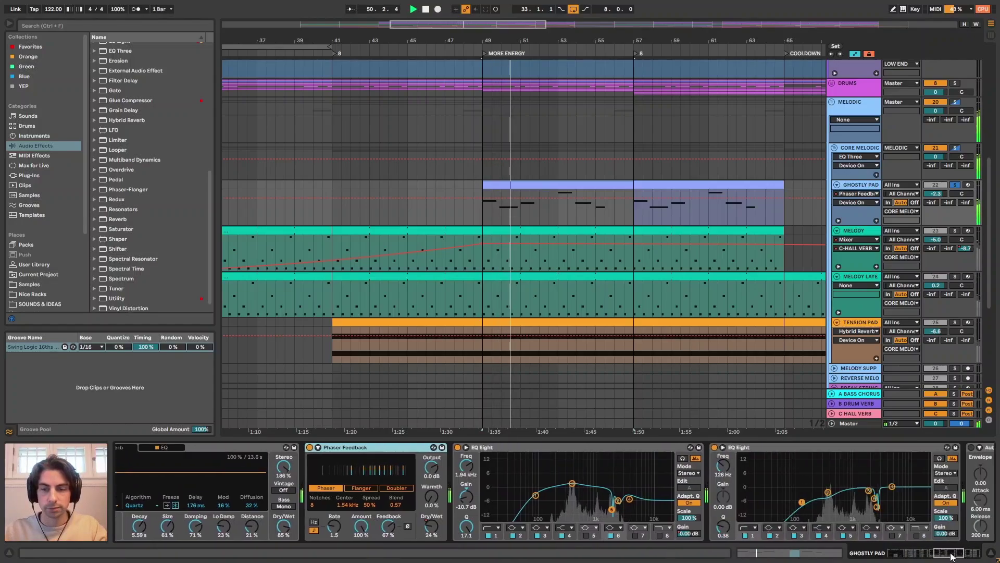
scroll(961, 554, right, 3)
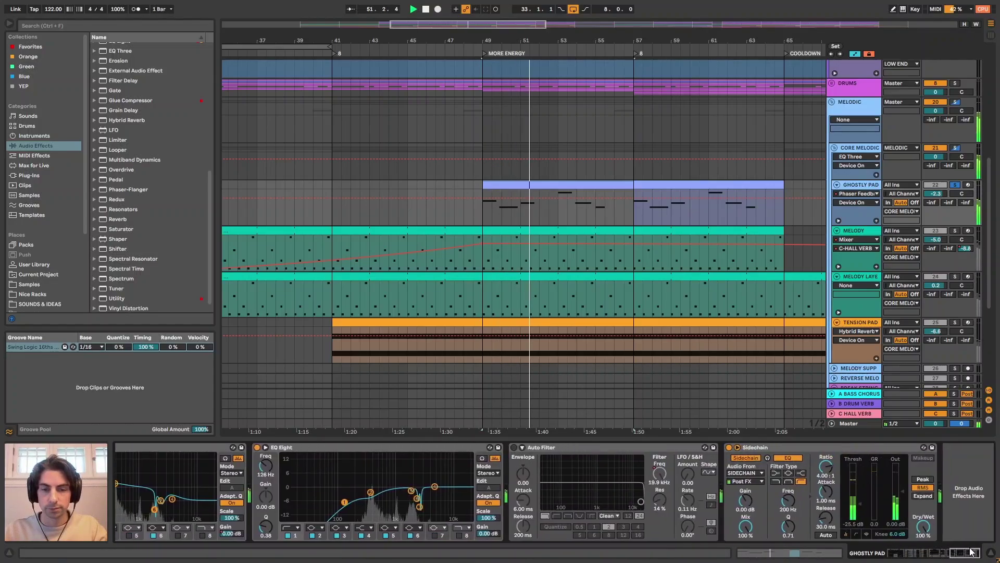
click(514, 447)
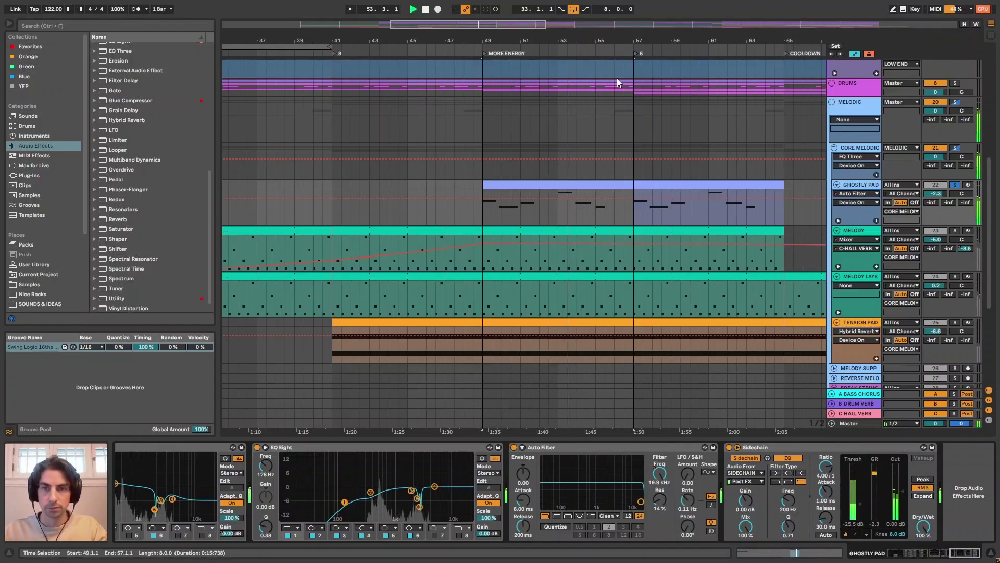
Select the TENSION PAD clip in the LETSA GO section, solo its track, and play it from bar 17.
drag(614, 47, 614, 43)
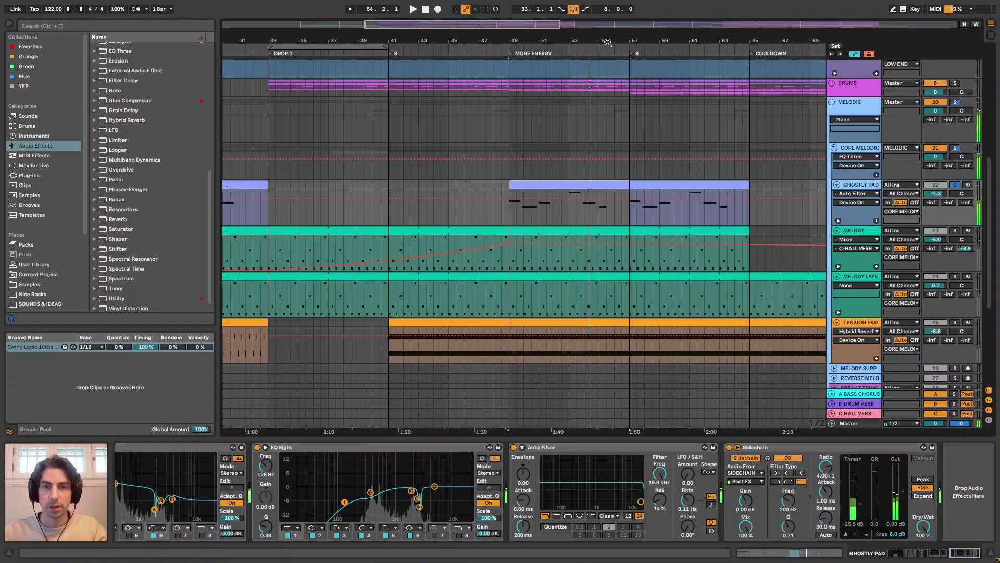
scroll(624, 77, down, 2)
scroll(582, 292, down, 2)
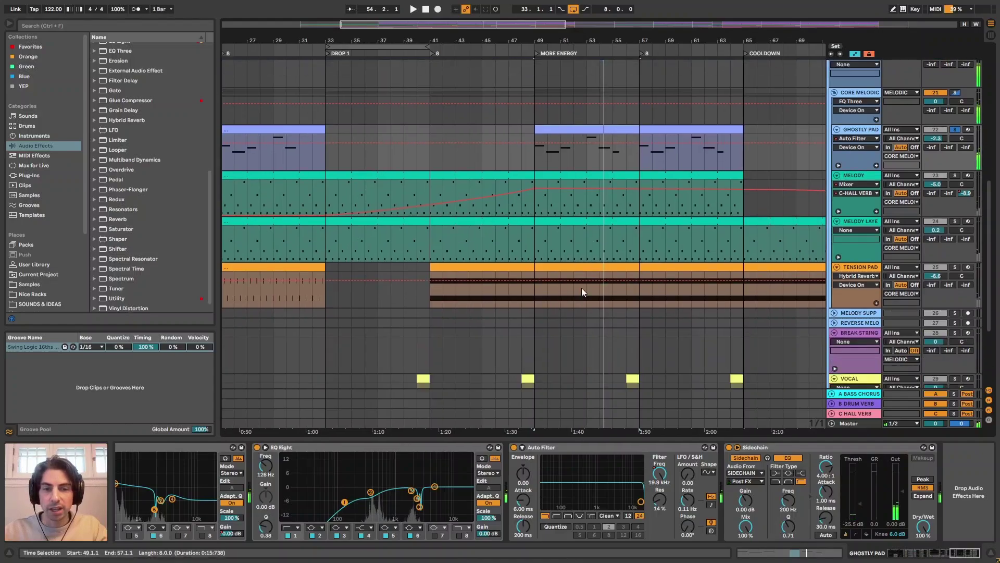
scroll(529, 263, down, 3)
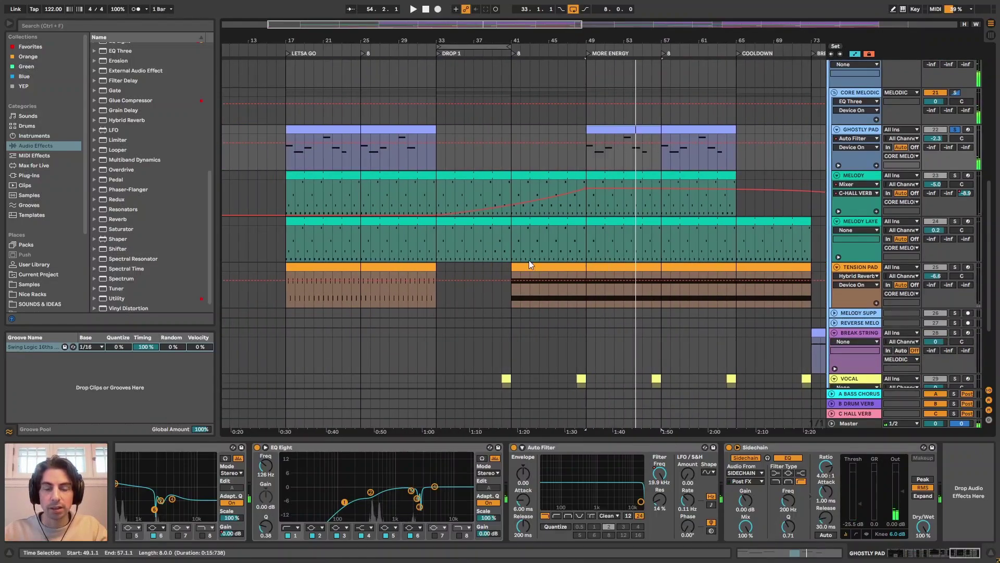
click(315, 266)
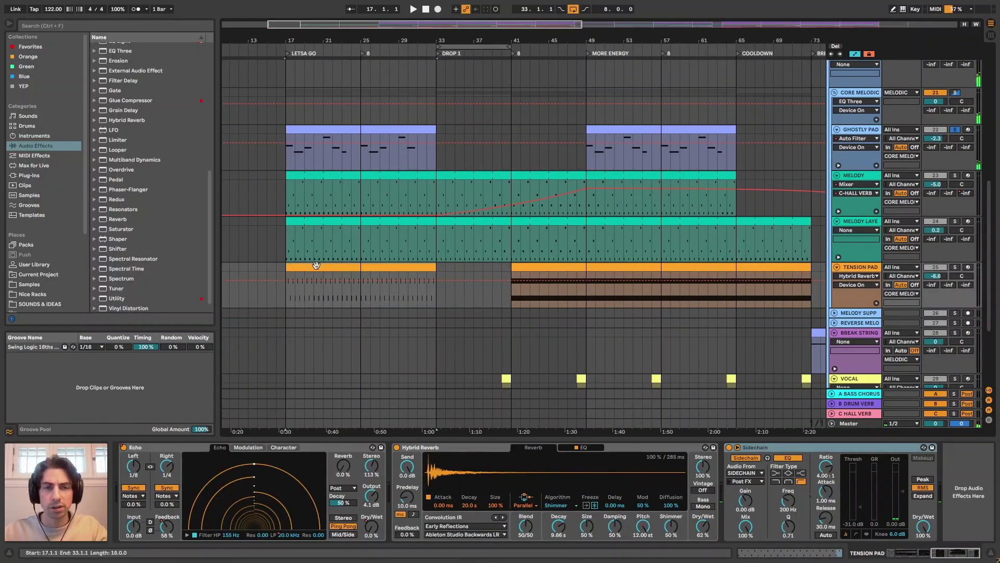
key(space)
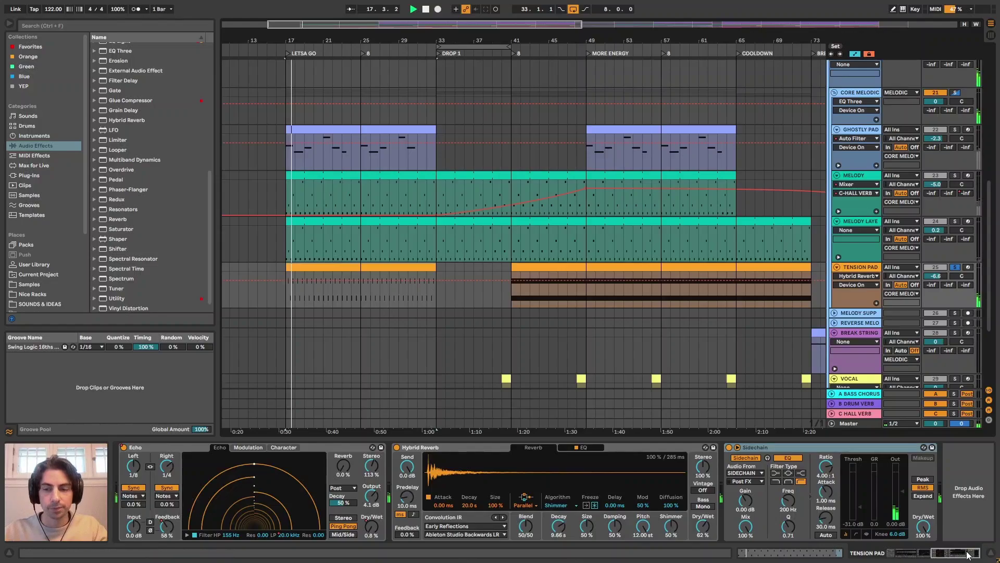
View TENSION PAD's Arpeggiator and Bird Nest sample during playback, stop, and inspect the start of the waveform.
click(932, 556)
drag(932, 557, 911, 556)
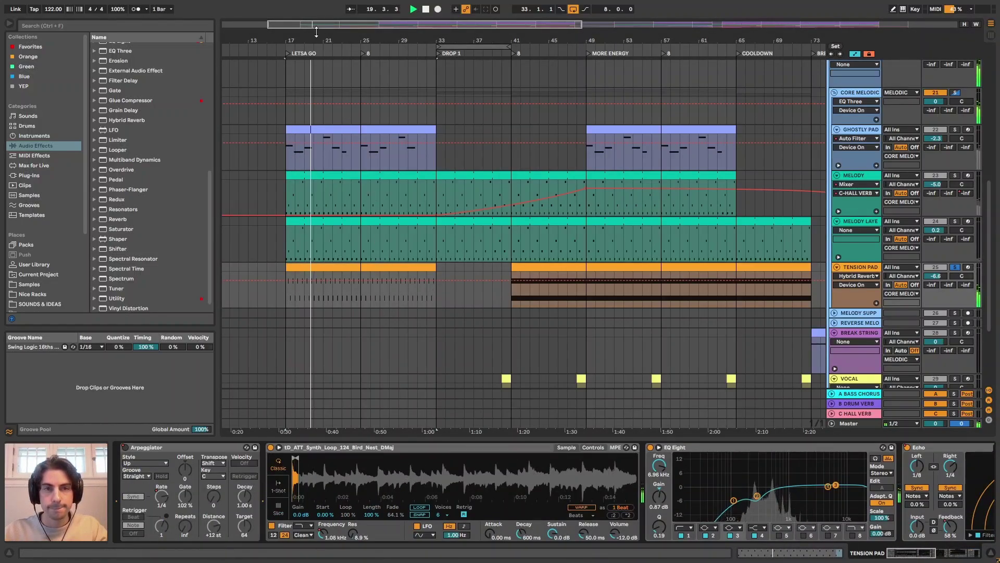
key(plus)
drag(318, 38, 355, 37)
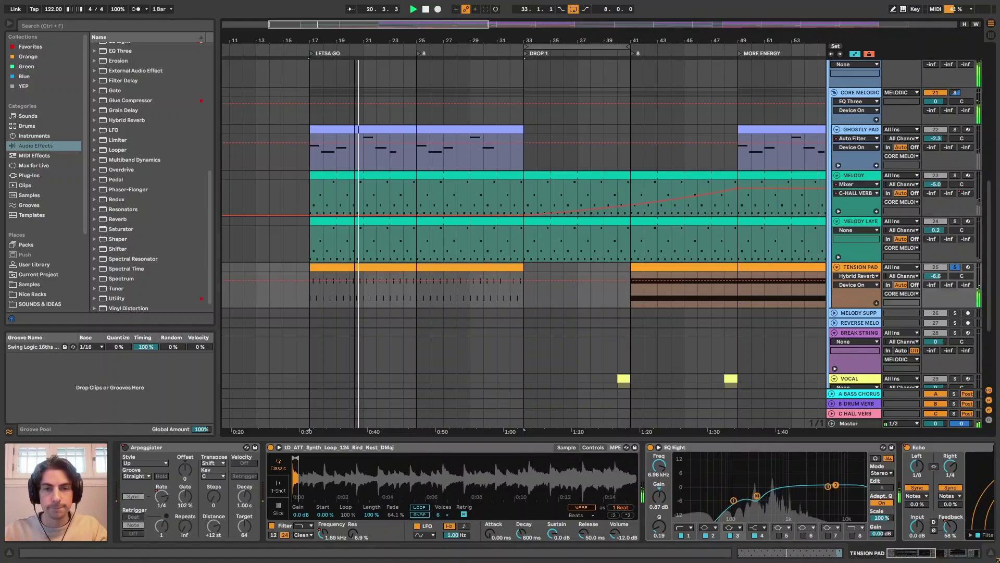
click(418, 200)
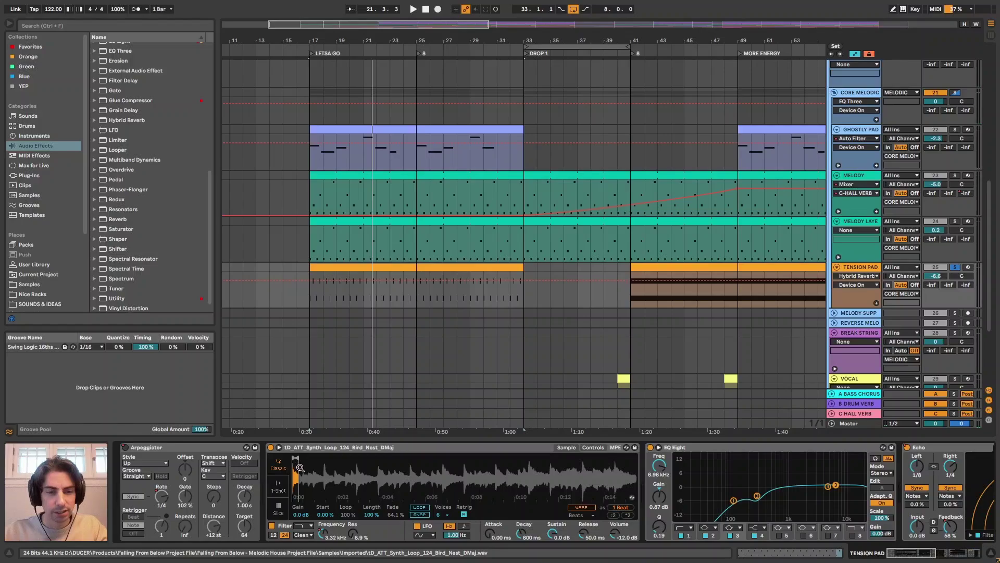
mouse_move(296, 457)
mouse_down()
mouse_move(425, 458)
mouse_move(296, 458)
mouse_up()
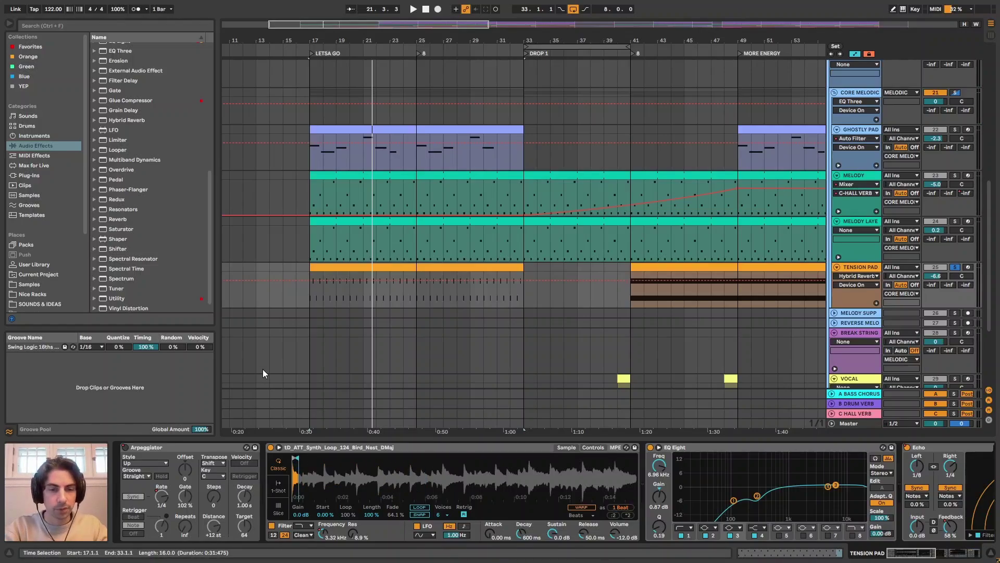
Search the browser for "bird nest dm" and preview the second synth loop WAV file.
key(ctrl+f)
text(bird nest)
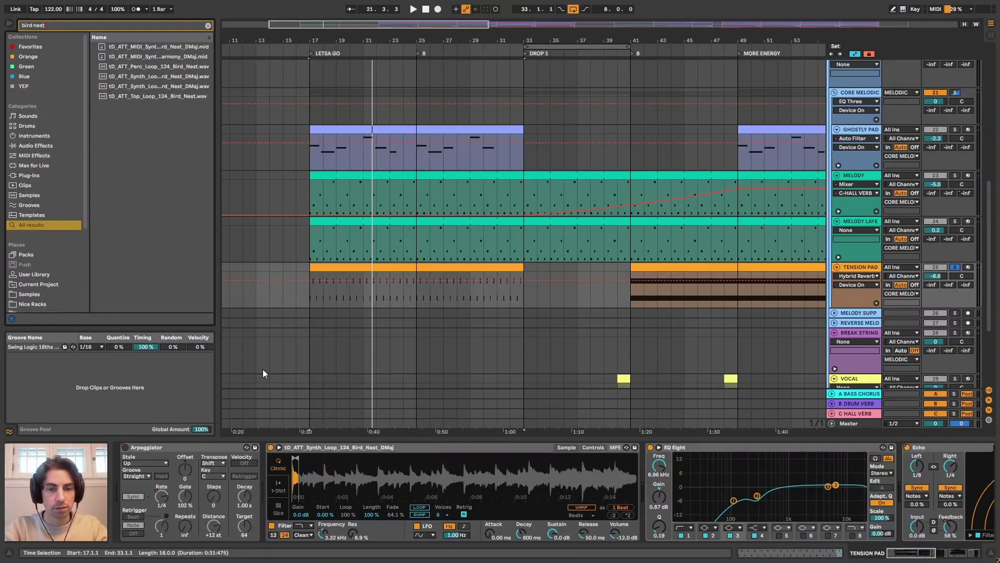
text( dm)
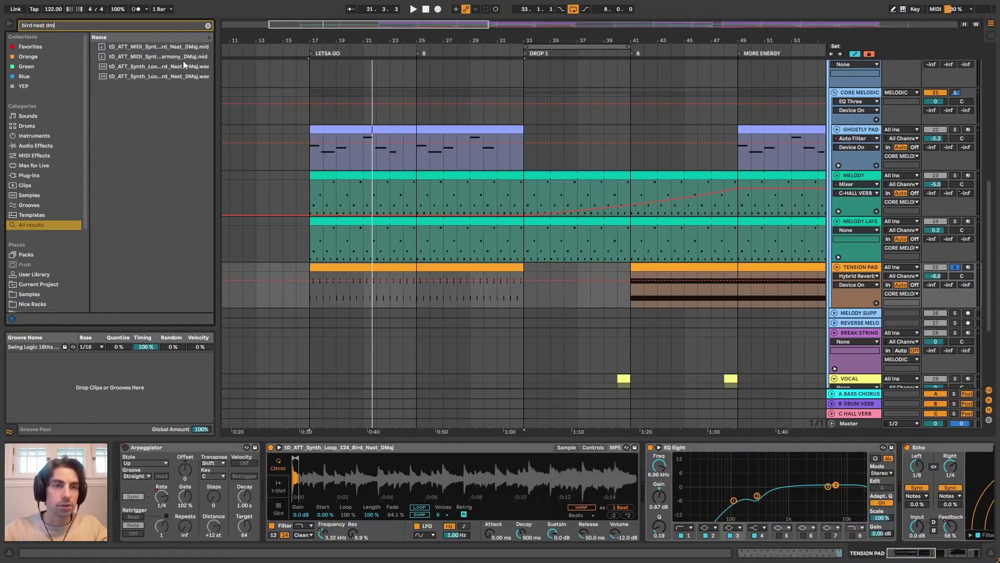
click(176, 75)
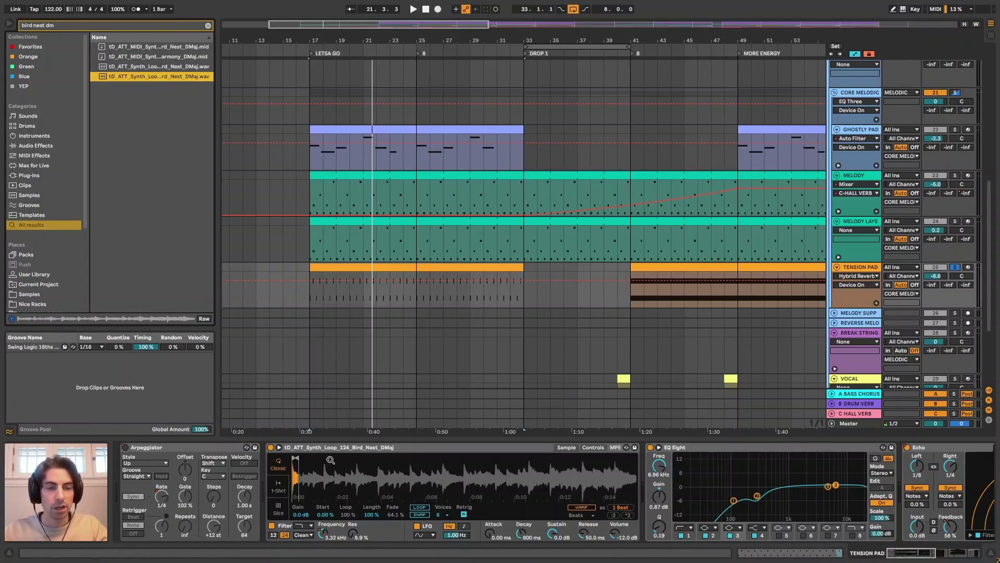
Check the transposition in TENSION PAD's sampler controls, return to the Sample view, and zoom in on the waveform.
click(593, 447)
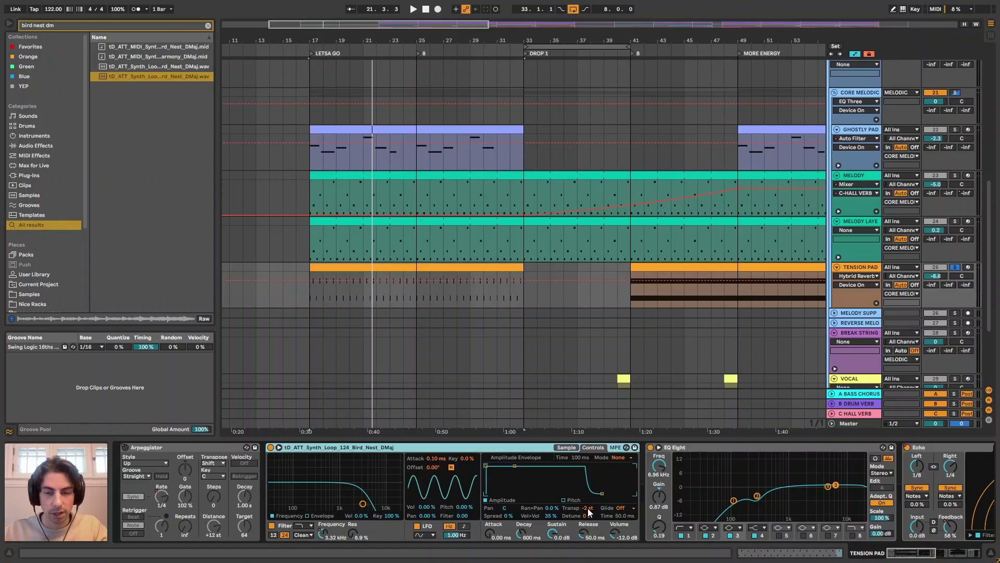
click(573, 449)
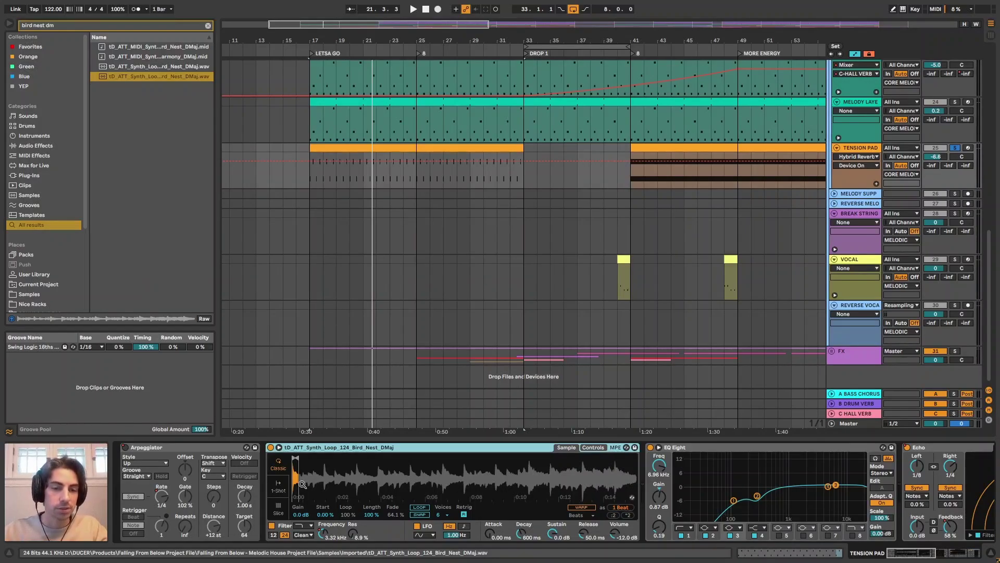
drag(302, 471, 319, 472)
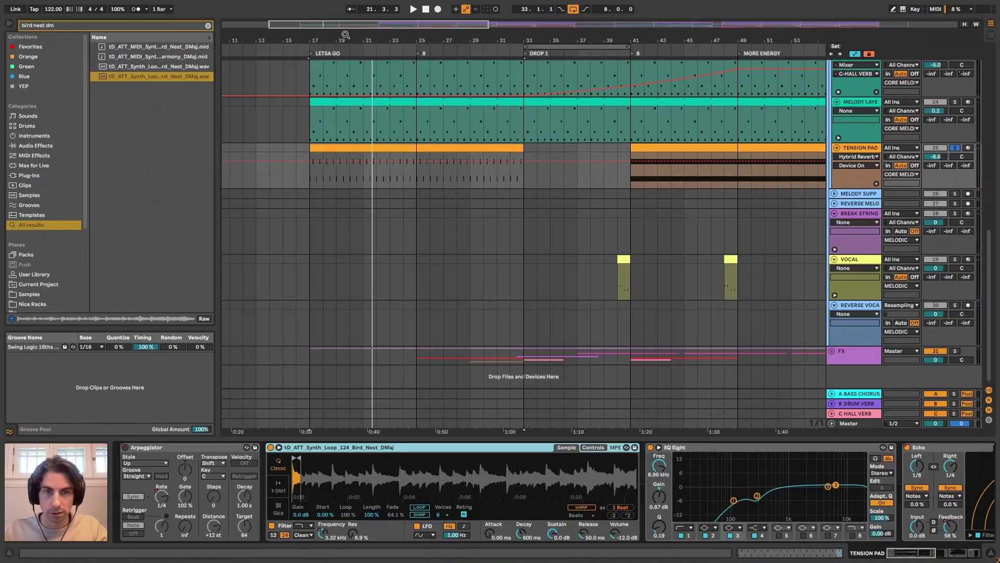
Play the first TENSION PAD clip briefly and view the track's EQ Eight, Echo and Hybrid Reverb devices.
drag(345, 37, 355, 42)
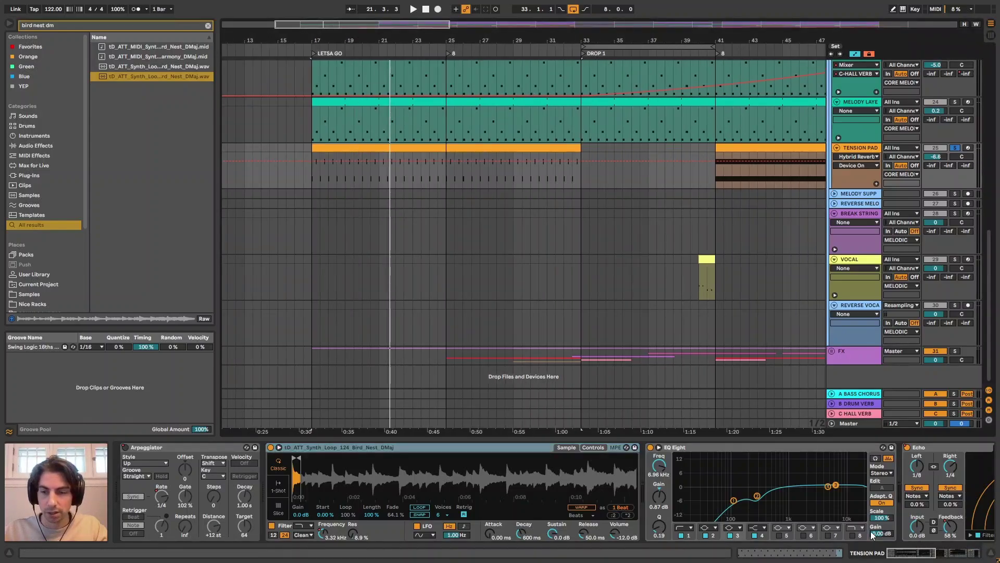
key(space)
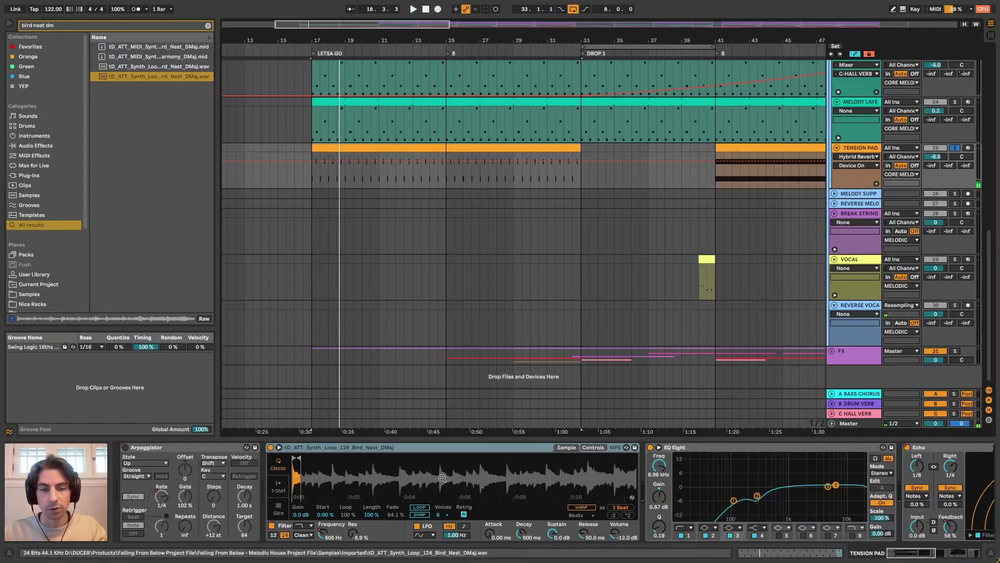
drag(925, 554, 942, 554)
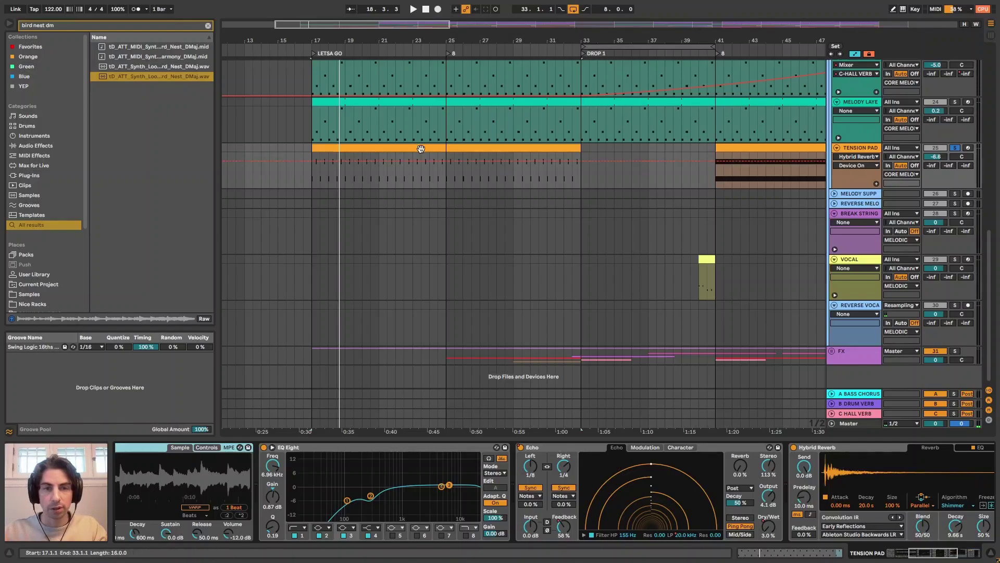
double_click(501, 164)
key(shift+Tab)
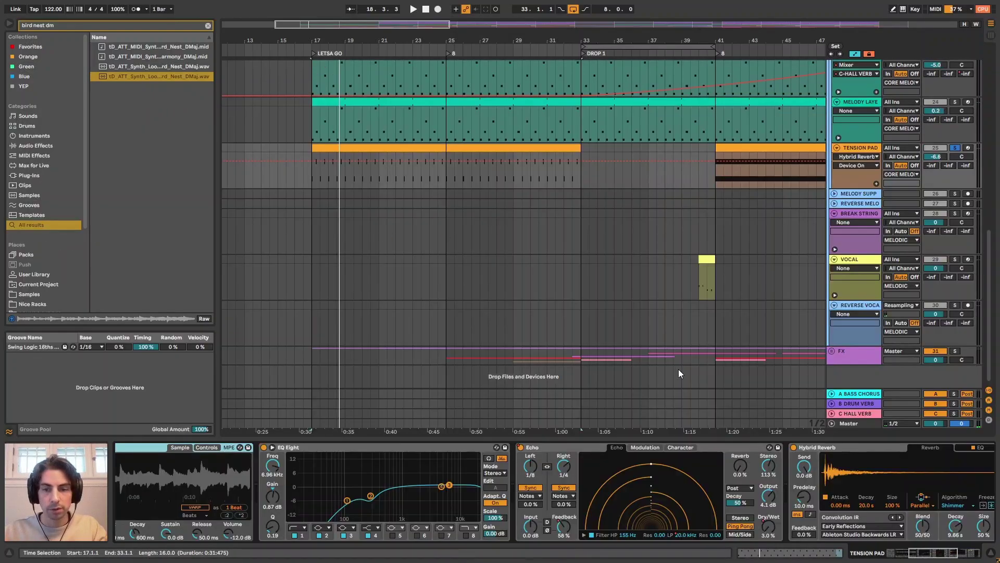
drag(904, 551, 936, 553)
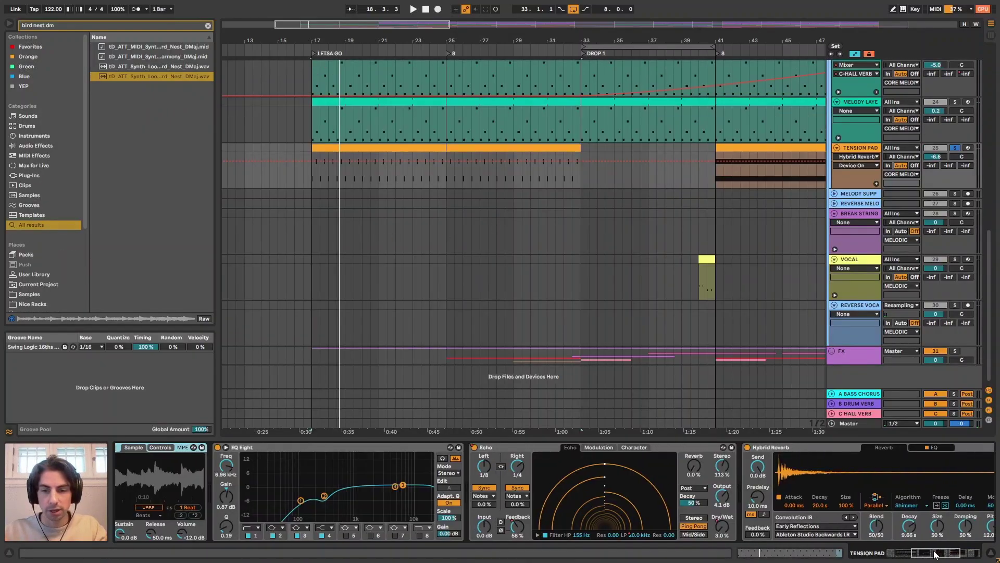
Compare TENSION PAD during playback with Echo and Hybrid Reverb switched off together and restored, re-enabling the overridden automation.
click(506, 448)
shift+click(787, 447)
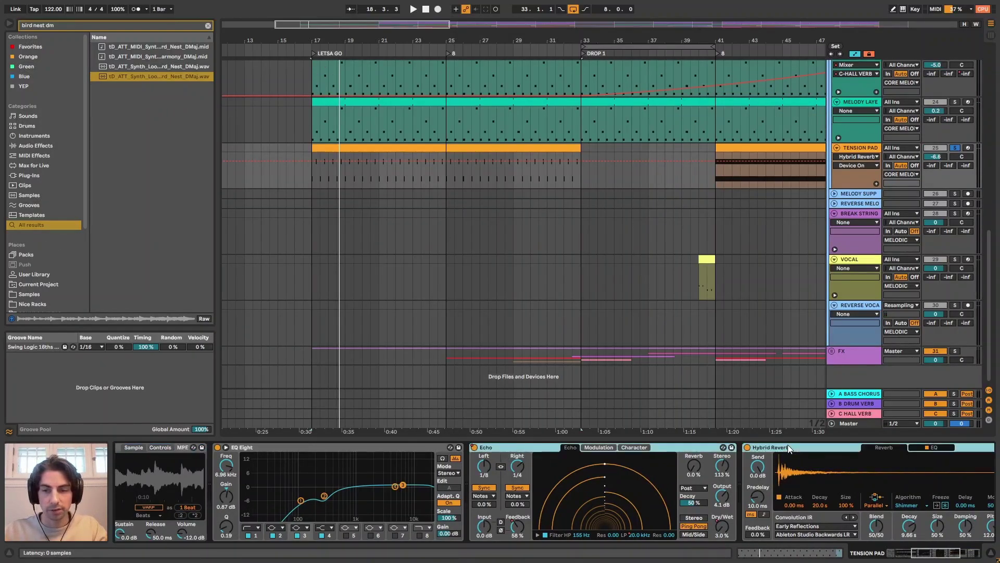
click(475, 448)
key(space)
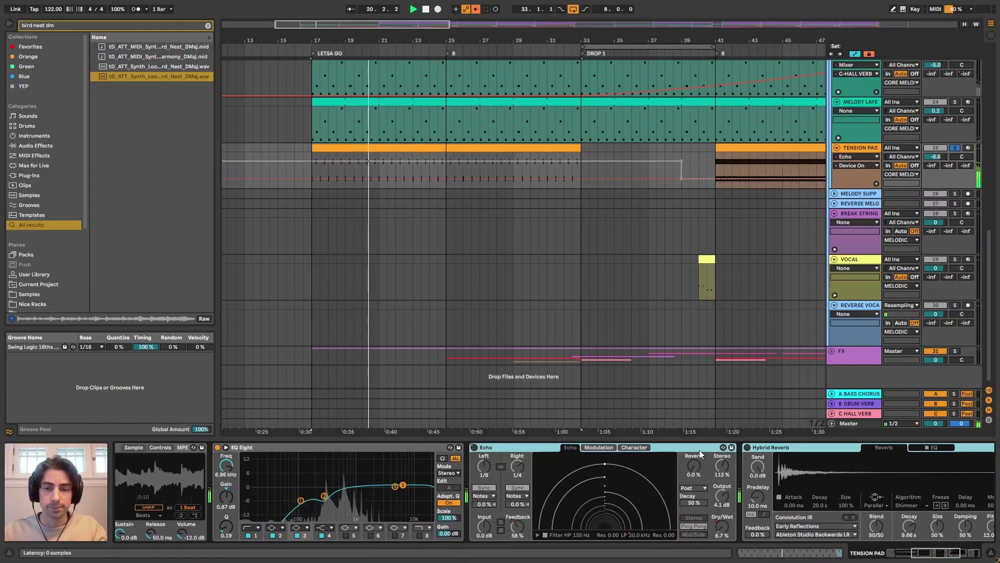
click(476, 9)
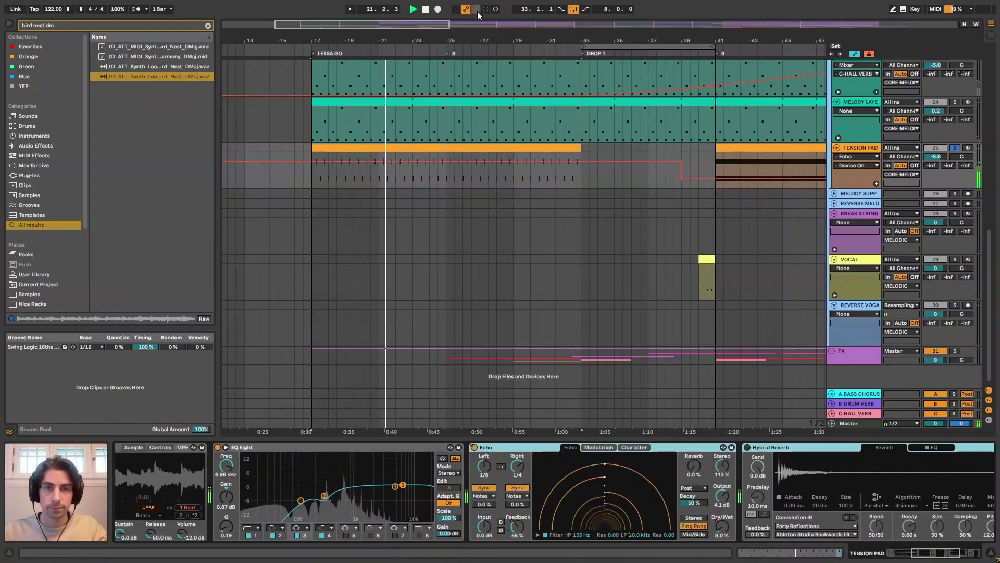
click(779, 496)
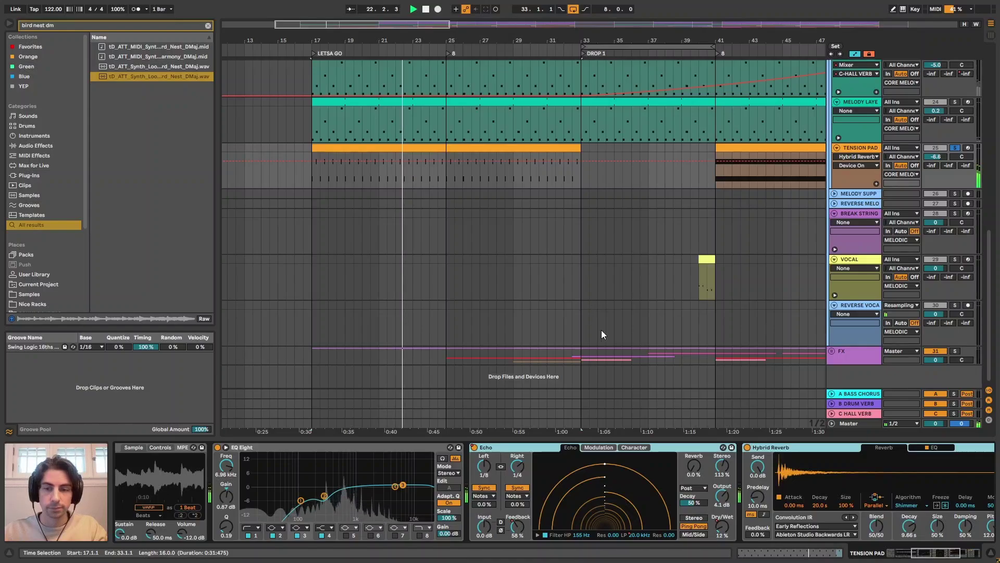
scroll(786, 456, right, 10)
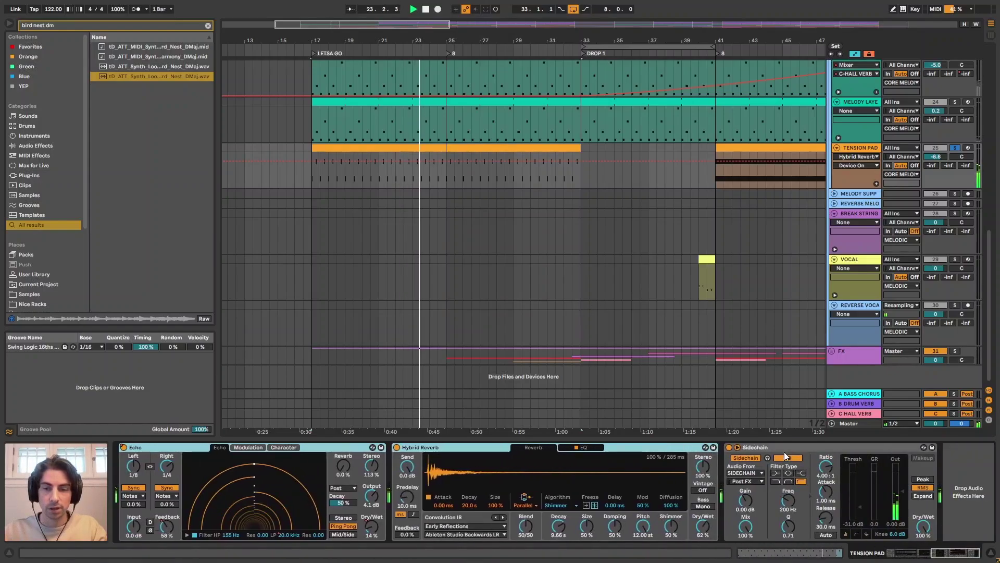
Replay TENSION PAD from bar 17 while switching only the Hybrid Reverb off and back on.
click(434, 451)
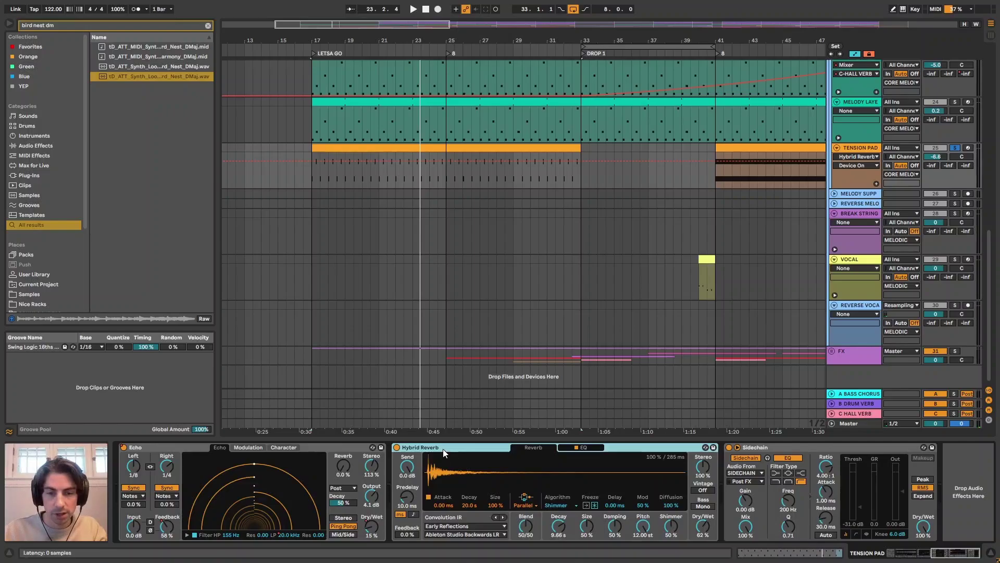
key(space)
click(397, 447)
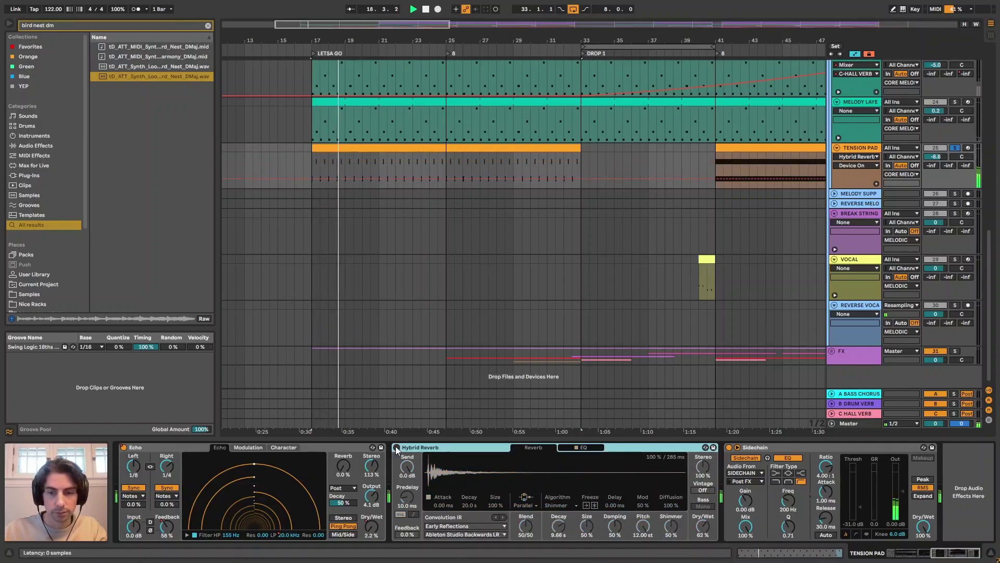
click(397, 447)
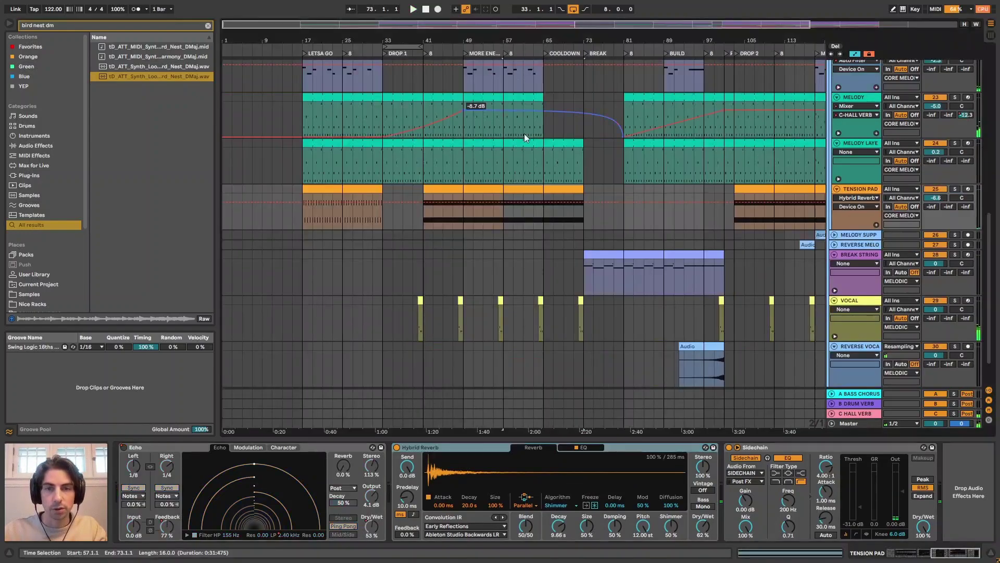
Open the TENSION PAD clip before the break to view its MIDI notes, and return to the track's devices.
key(ctrl+alt+e)
click(283, 238)
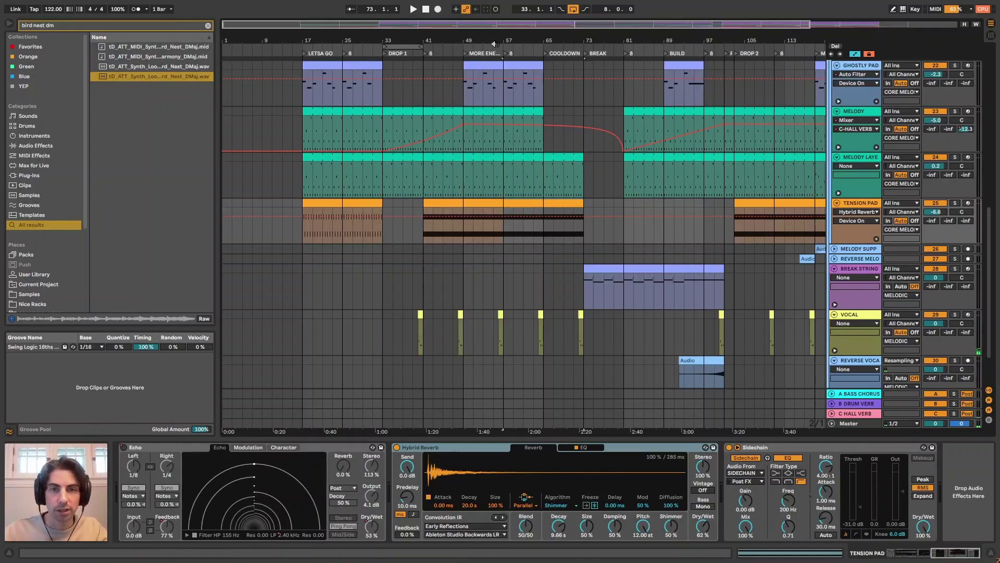
drag(496, 44, 493, 37)
scroll(993, 219, up, 5)
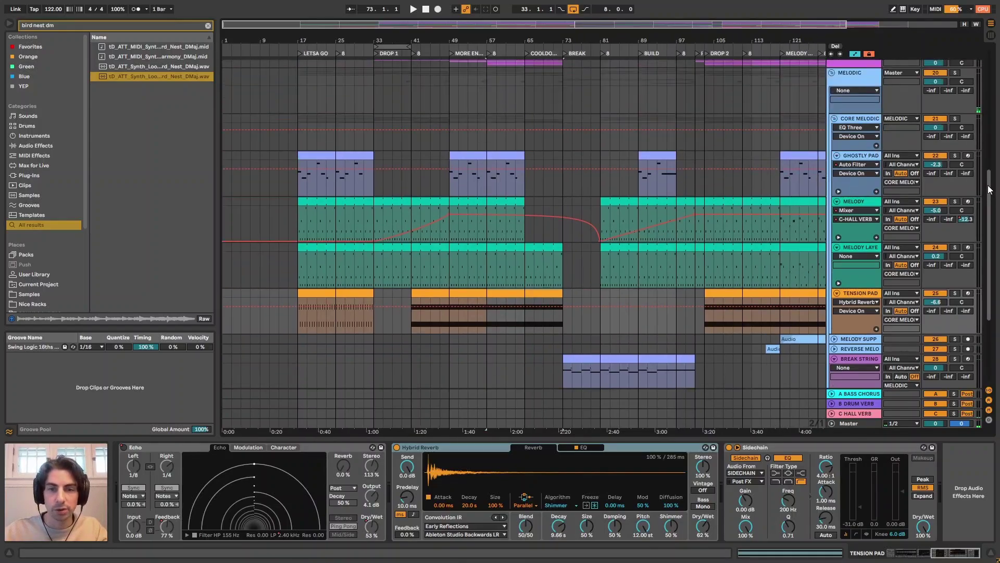
double_click(502, 281)
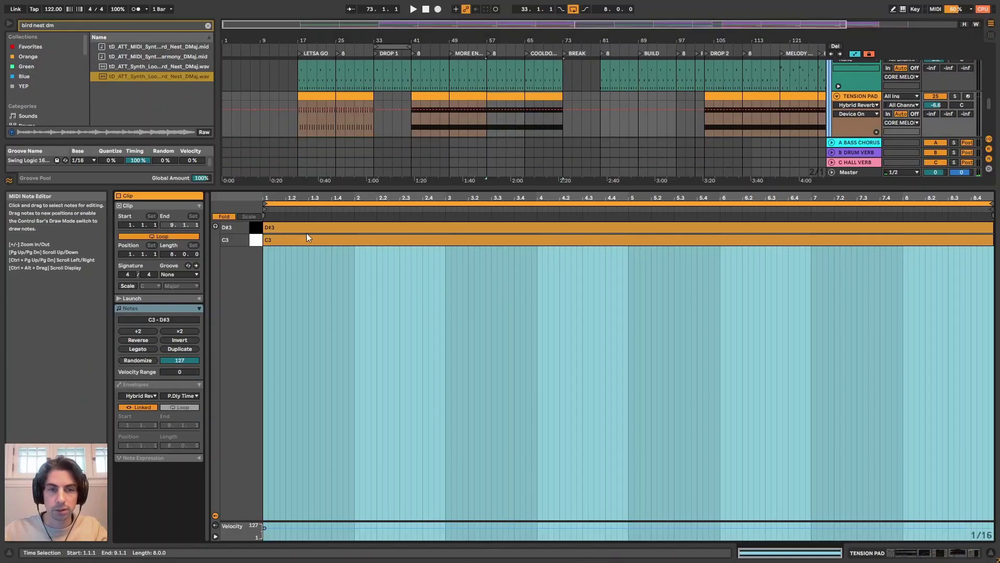
key(shift+Tab)
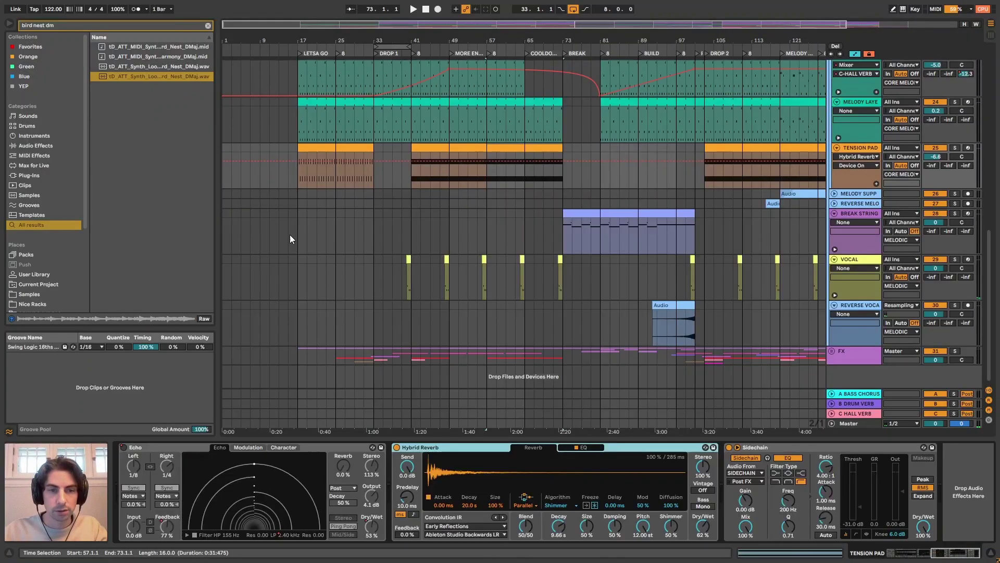
Show the effect chain of the CORE MELODIC group.
scroll(923, 211, up, 3)
drag(995, 236, 993, 194)
scroll(900, 153, down, 1)
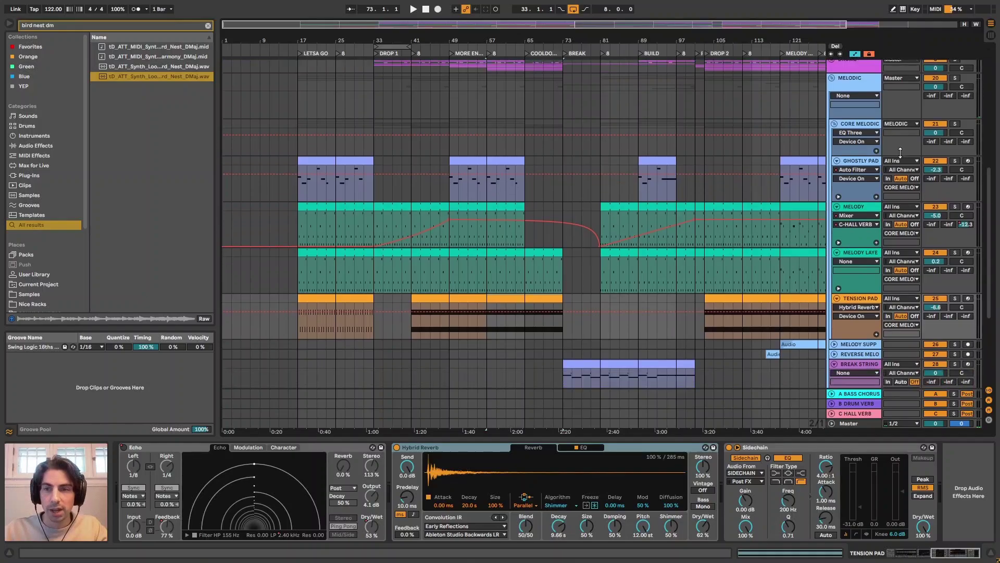
click(860, 124)
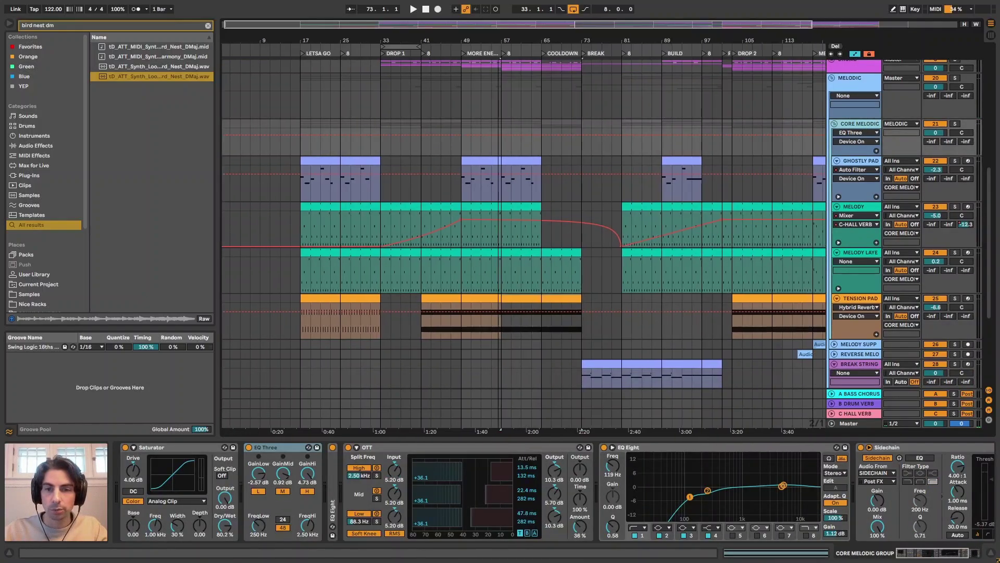
scroll(577, 279, up, 1)
scroll(577, 279, down, 2)
scroll(857, 104, up, 2)
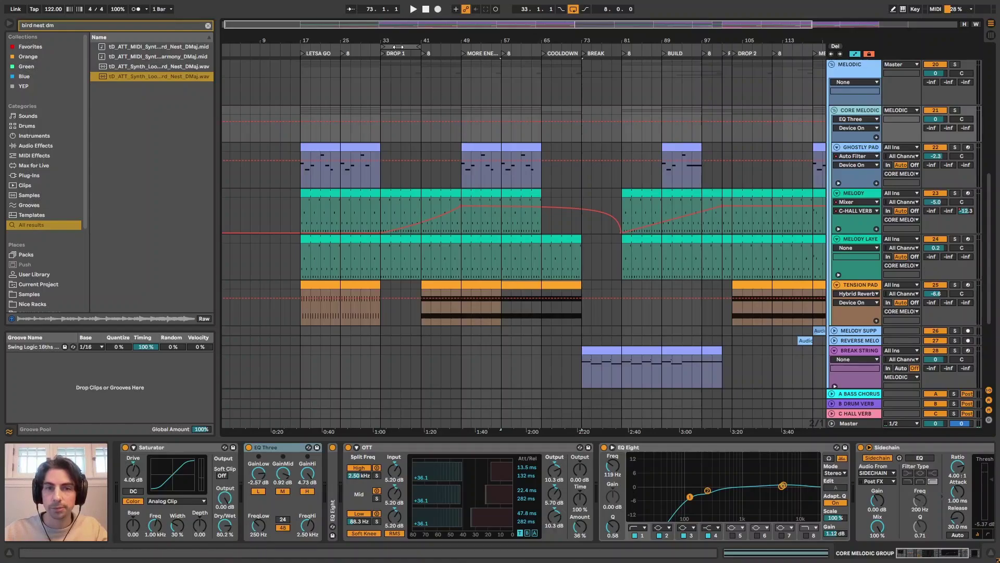
Move the 8-bar loop to start at bar 49, solo the CORE MELODIC group and briefly play it.
drag(401, 47, 484, 48)
key(s)
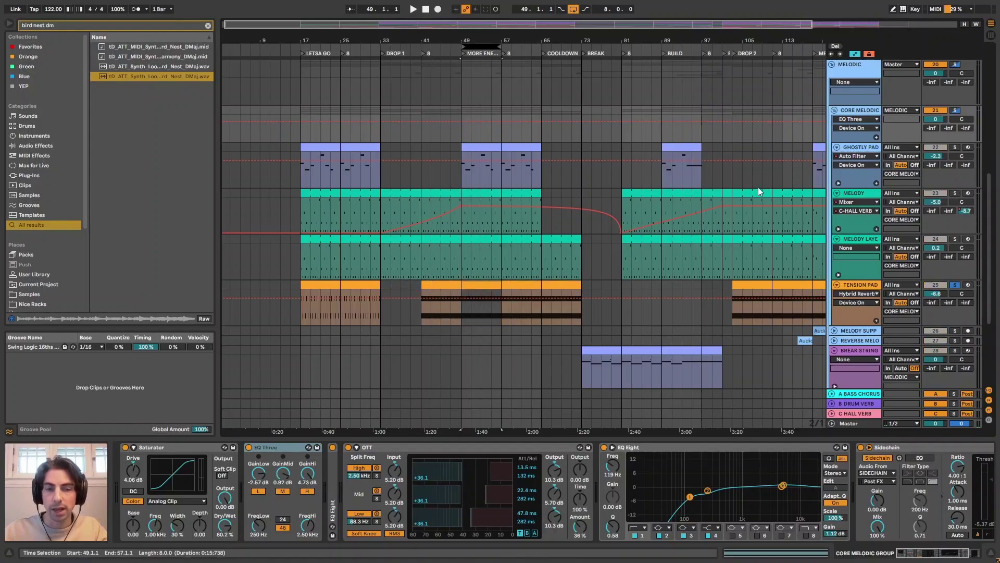
key(s)
key(space)
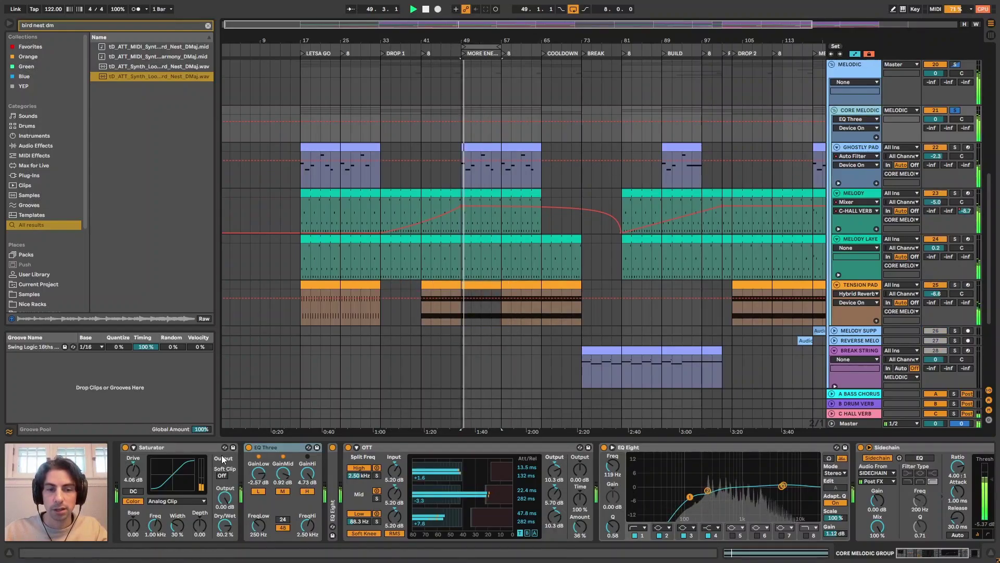
key(space)
click(168, 449)
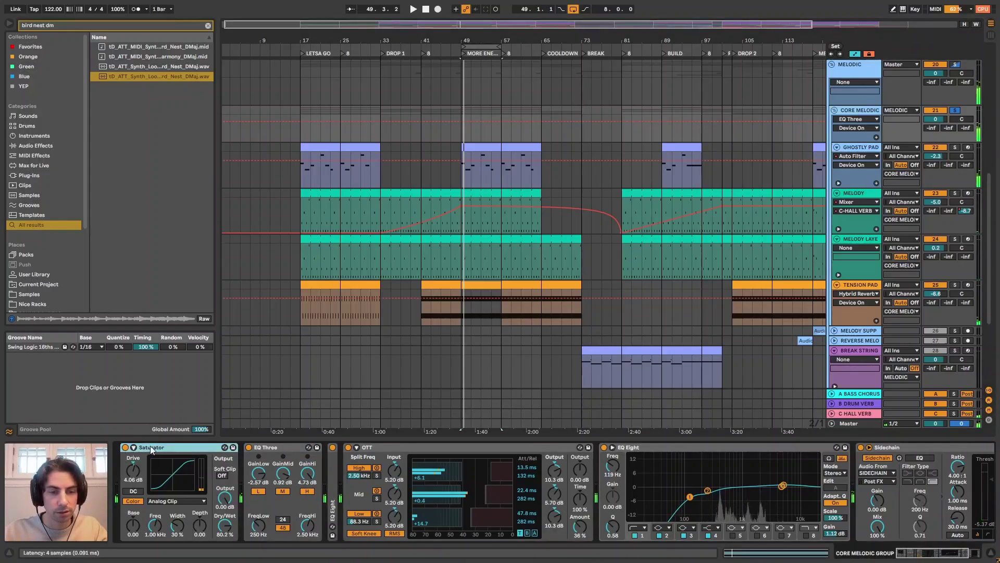
key(Delete)
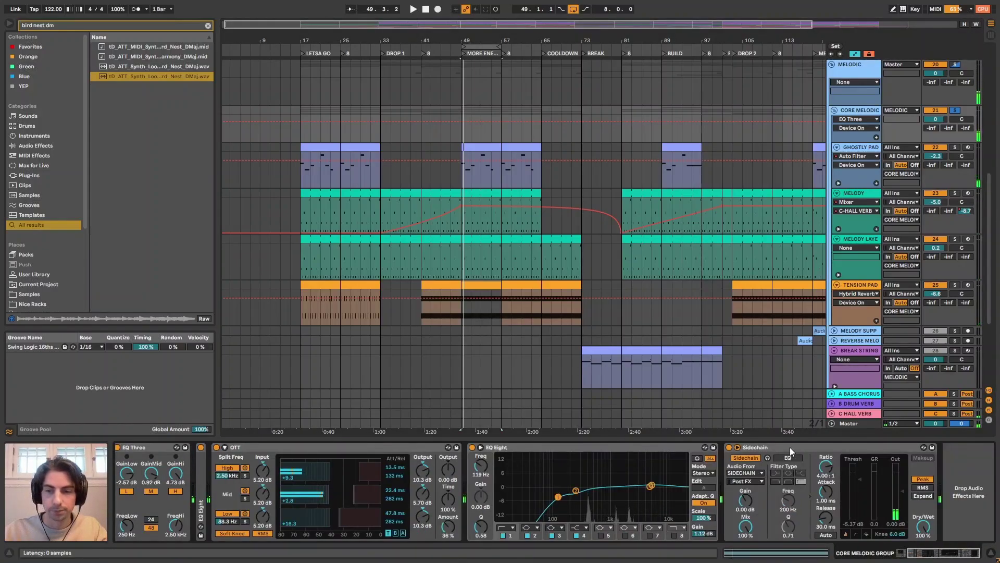
key(ctrl+z)
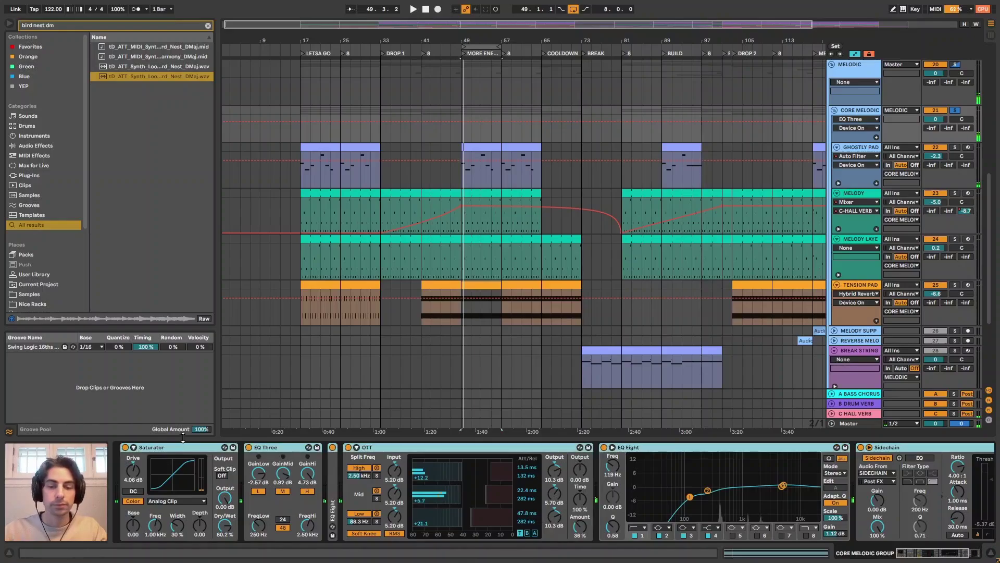
Play the loop with all CORE MELODIC group devices bypassed, and switch the Saturator on to compare the sound.
key(space)
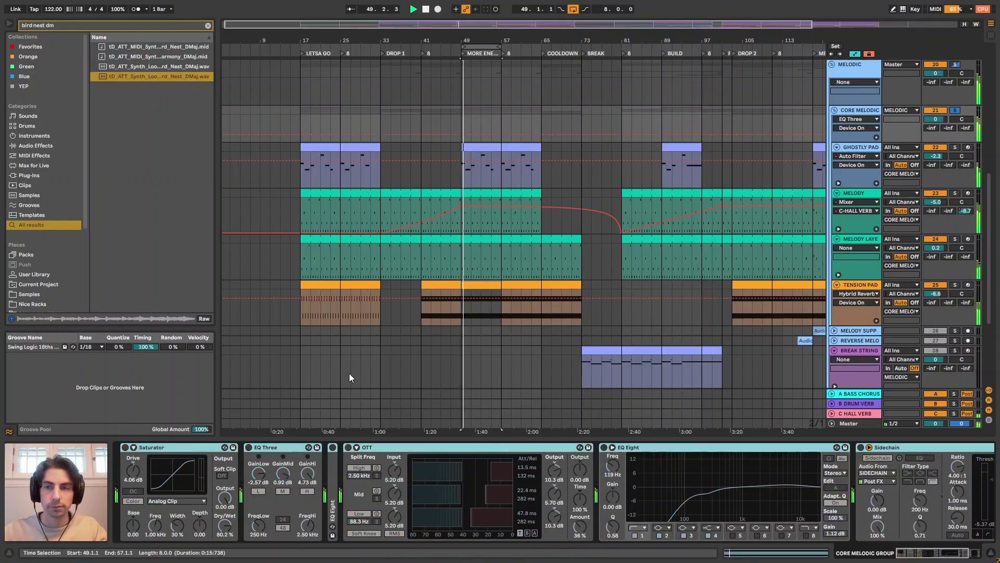
click(198, 447)
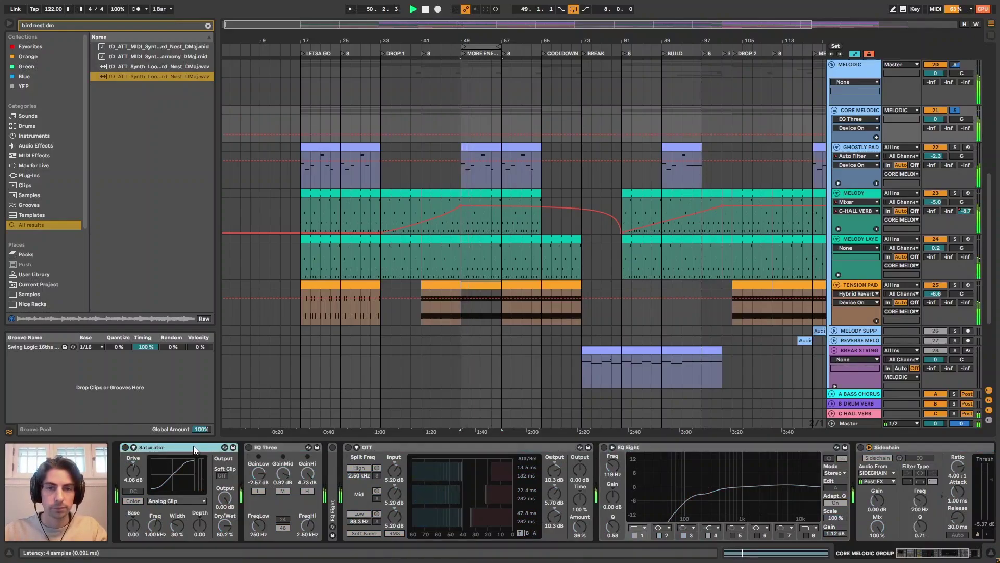
click(125, 447)
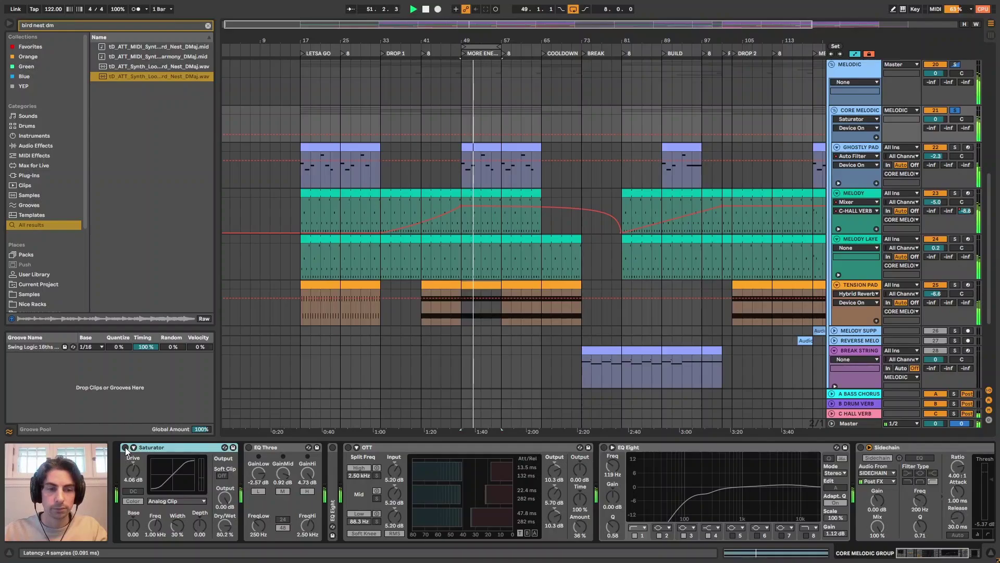
click(125, 447)
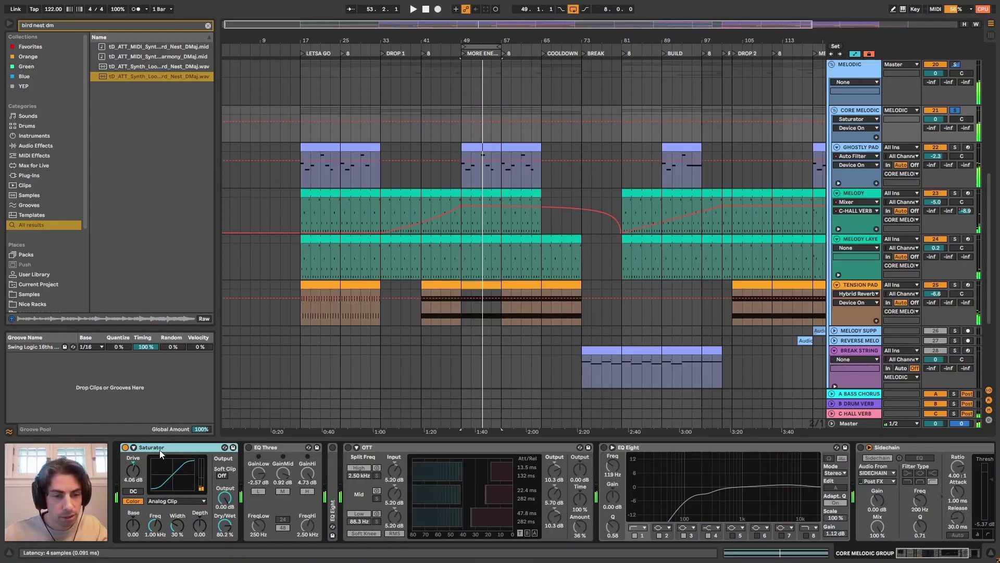
Compare the playing loop with EQ Three off and on, alone and together with the Saturator, leaving both enabled.
click(272, 447)
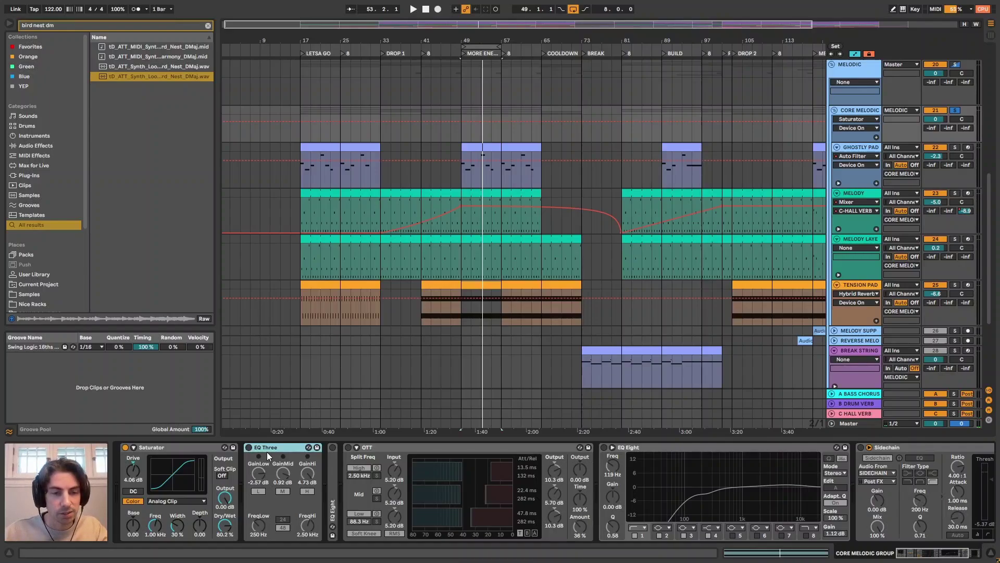
key(space)
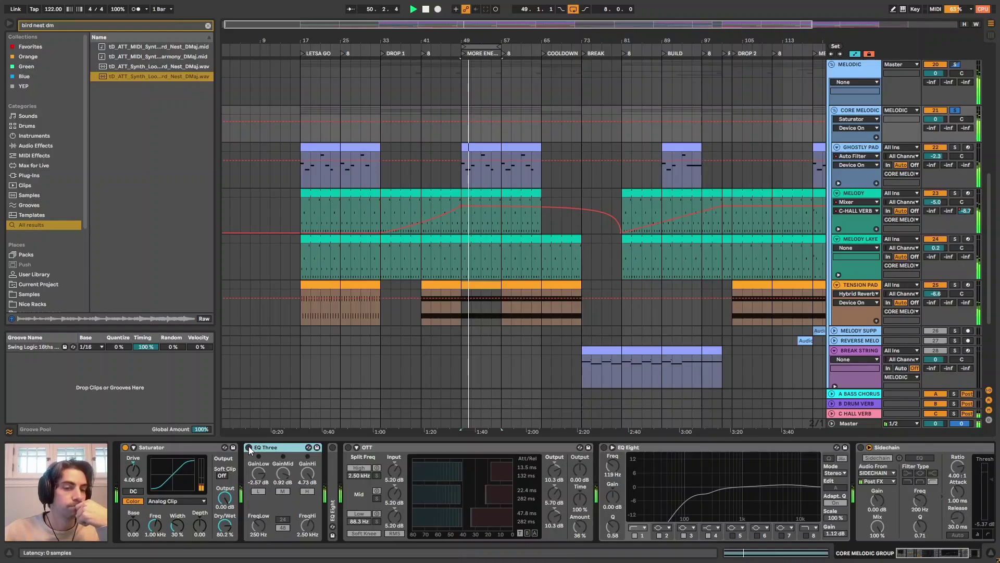
click(250, 448)
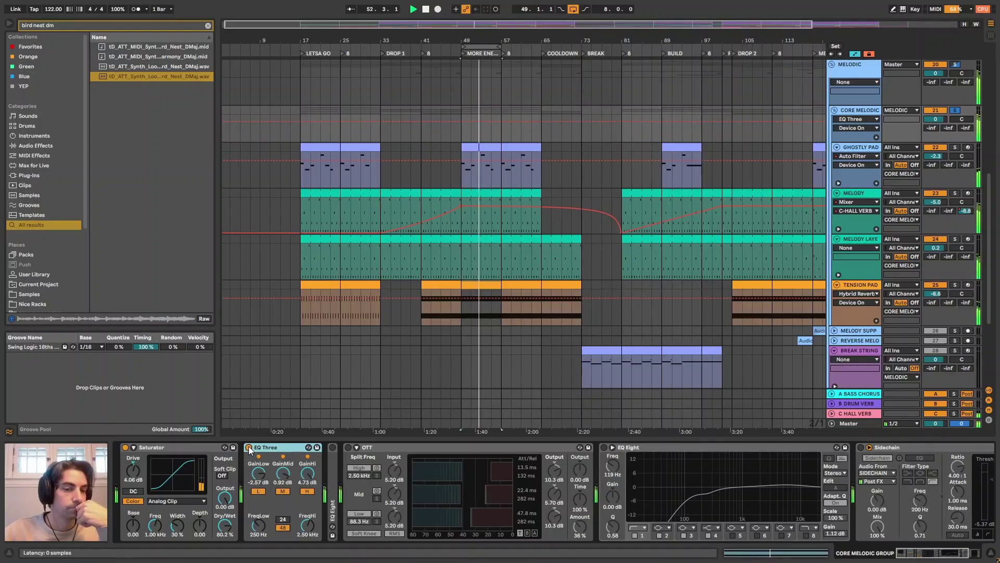
click(249, 448)
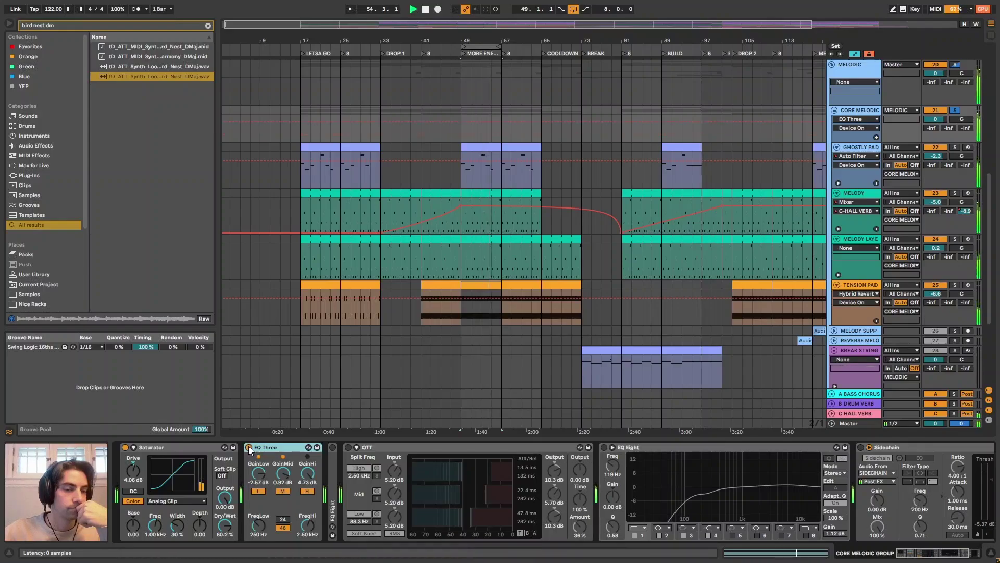
click(249, 448)
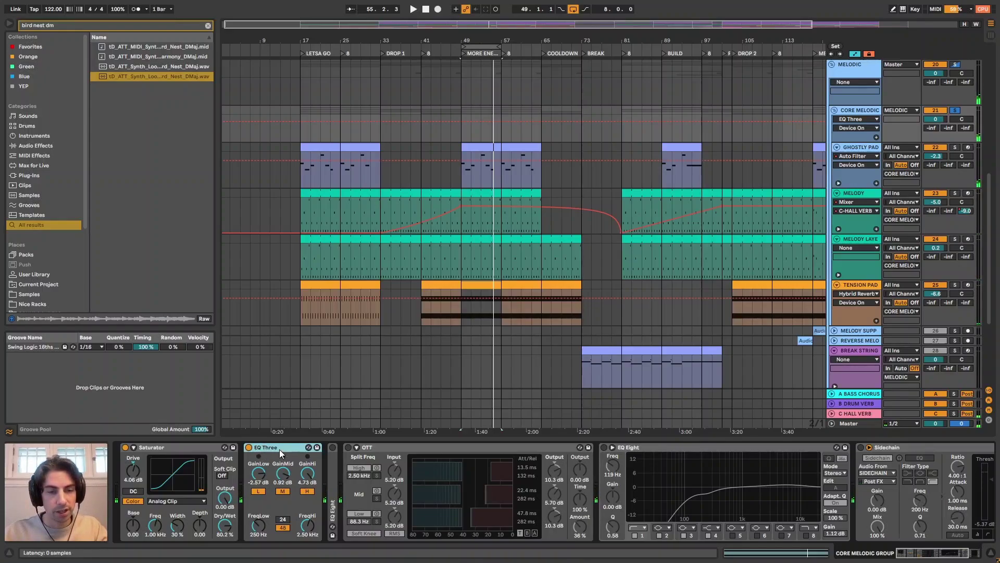
shift+click(196, 446)
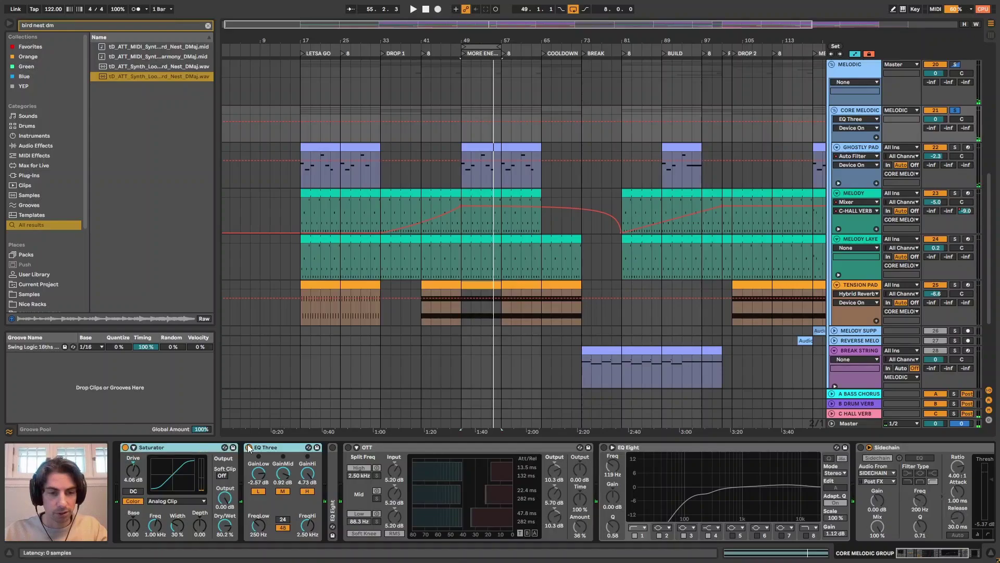
key(space)
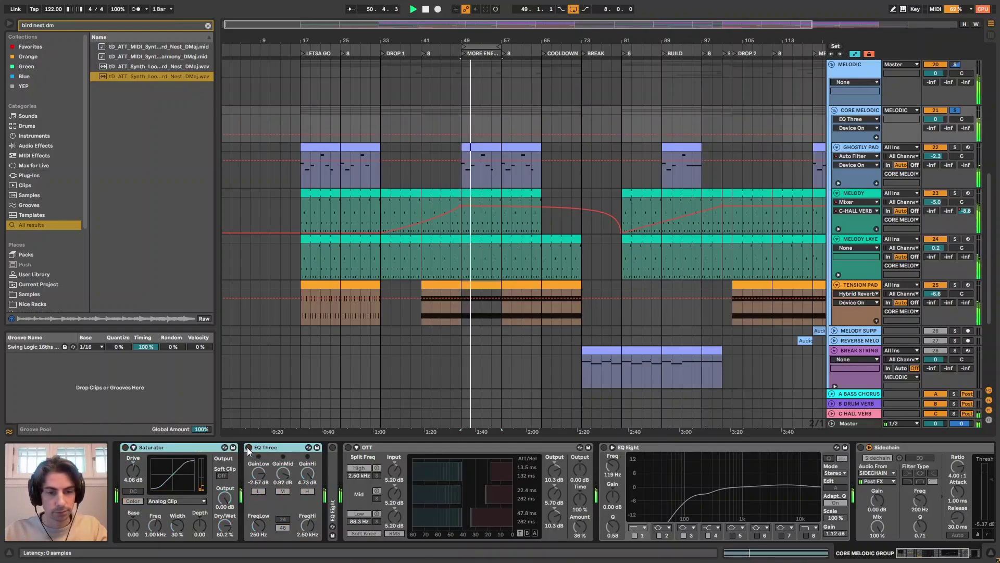
Unfold the EQ Eight between EQ Three and OTT, enable it and fold it again.
double_click(336, 471)
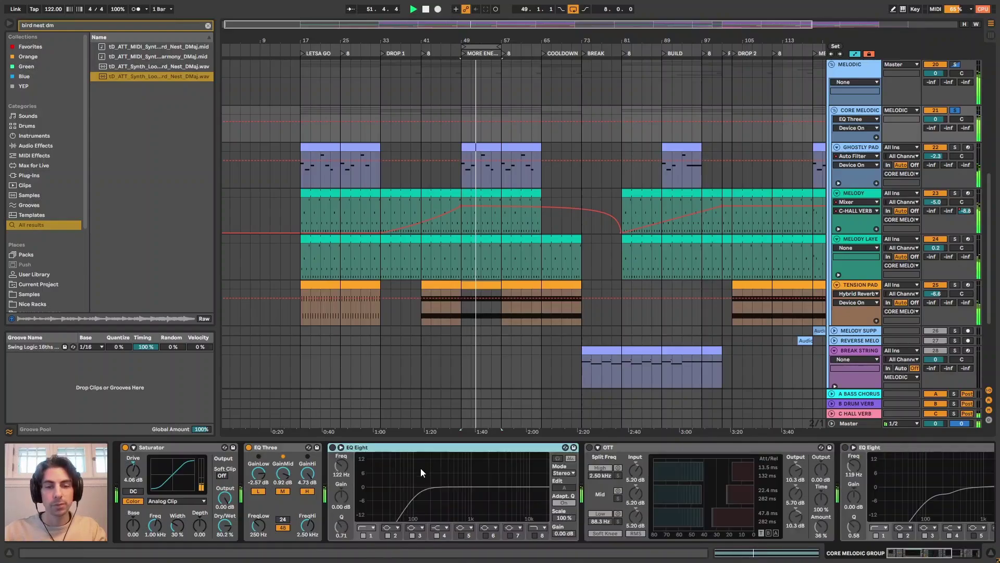
click(333, 447)
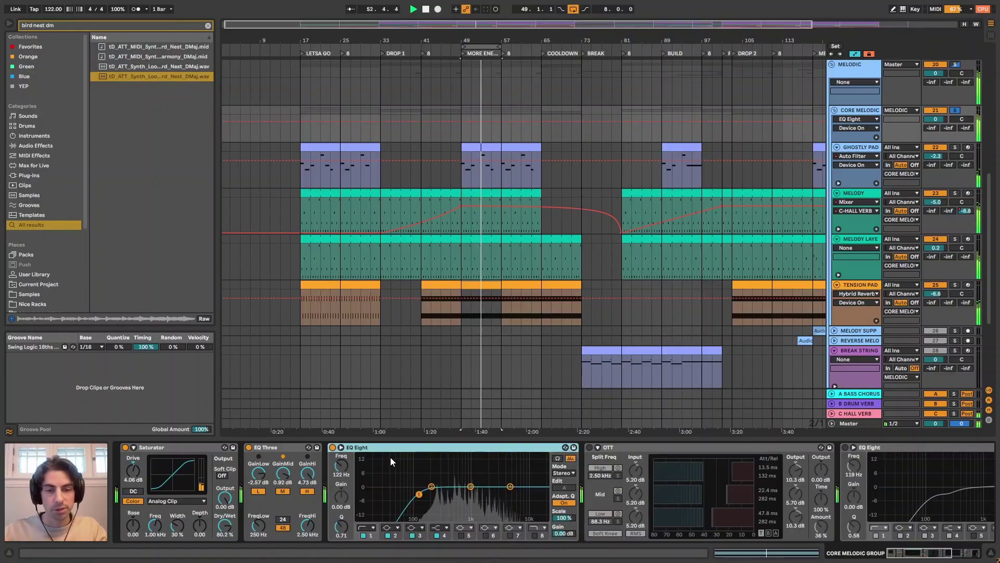
double_click(353, 448)
Compare the playing loop with OTT switched off and on, leaving it enabled.
click(351, 448)
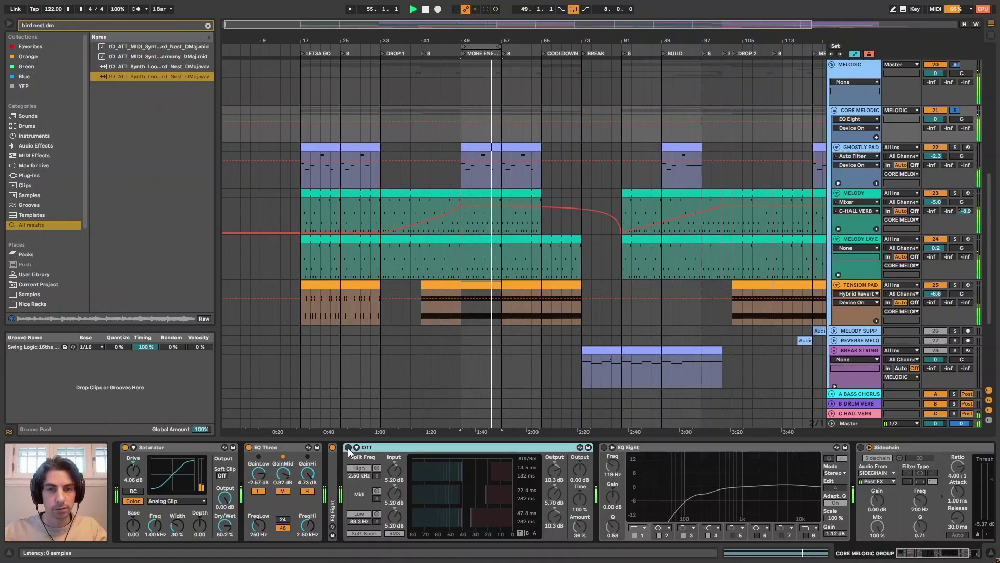
click(348, 447)
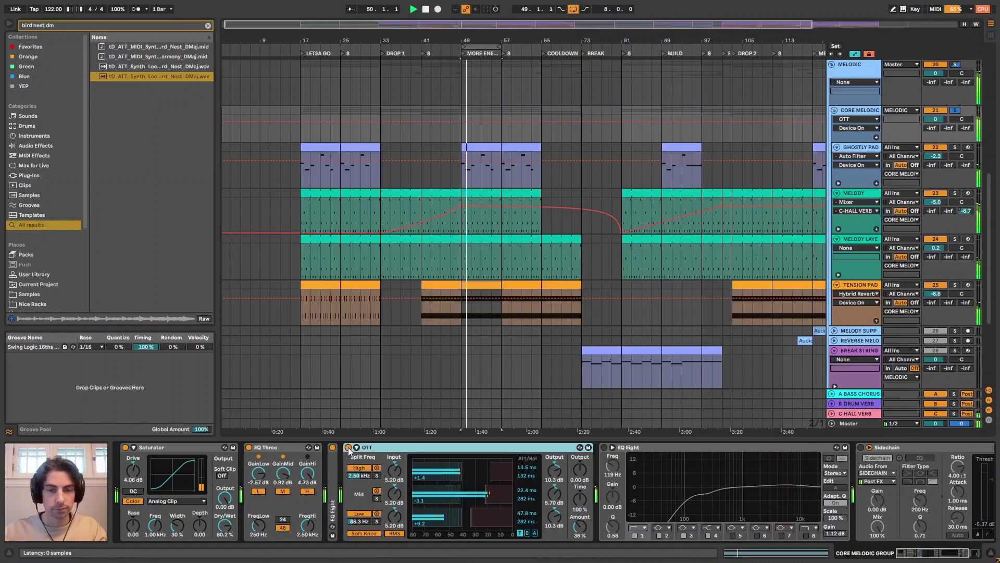
click(348, 447)
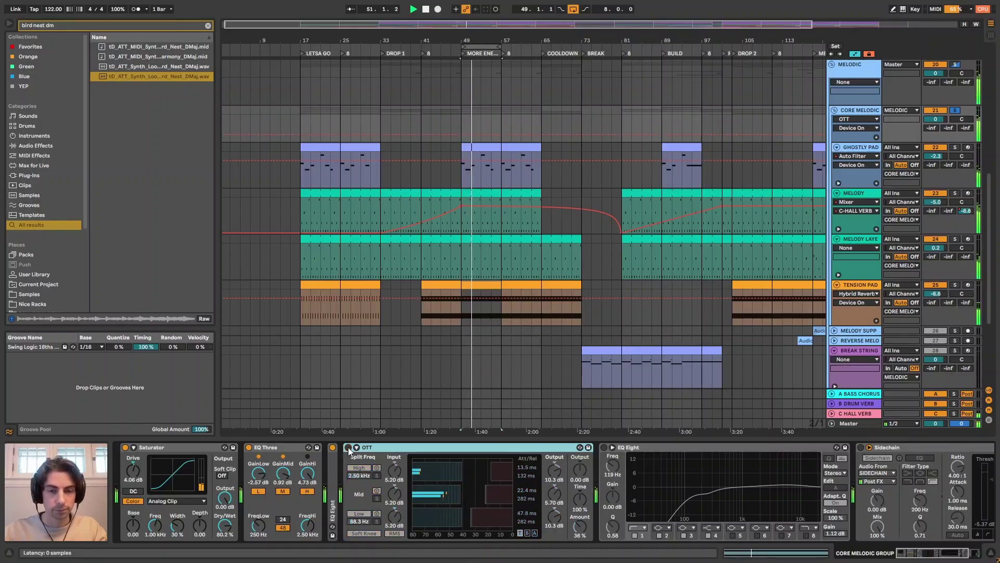
click(348, 447)
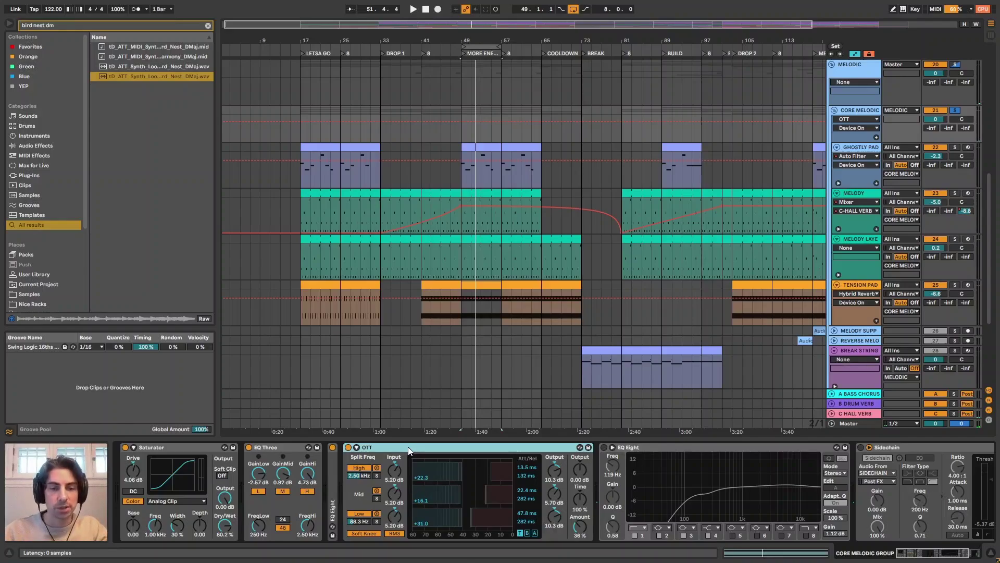
key(space)
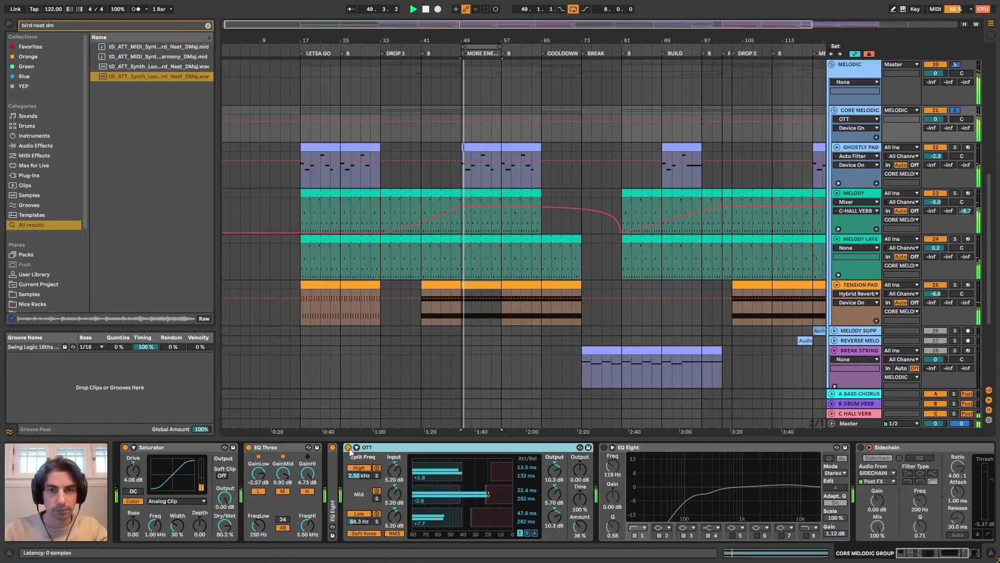
click(348, 448)
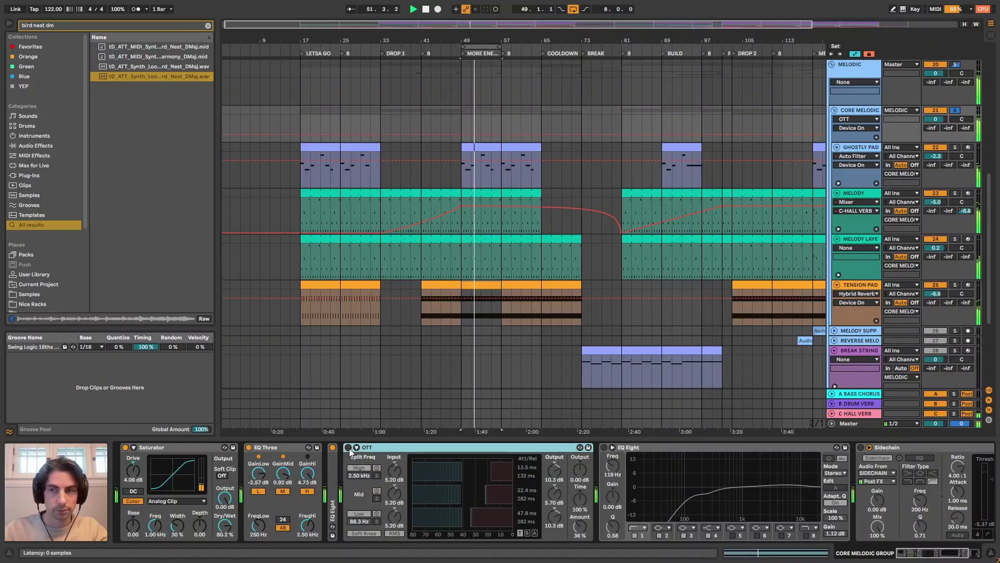
click(349, 448)
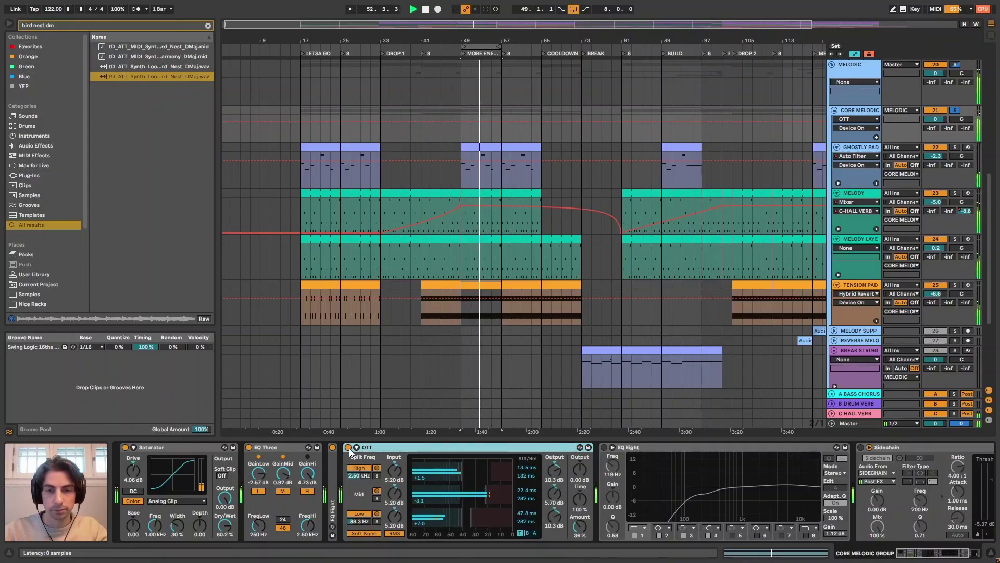
Enable the EQ Eight after OTT and the Sidechain compressor at the end of the chain.
click(603, 449)
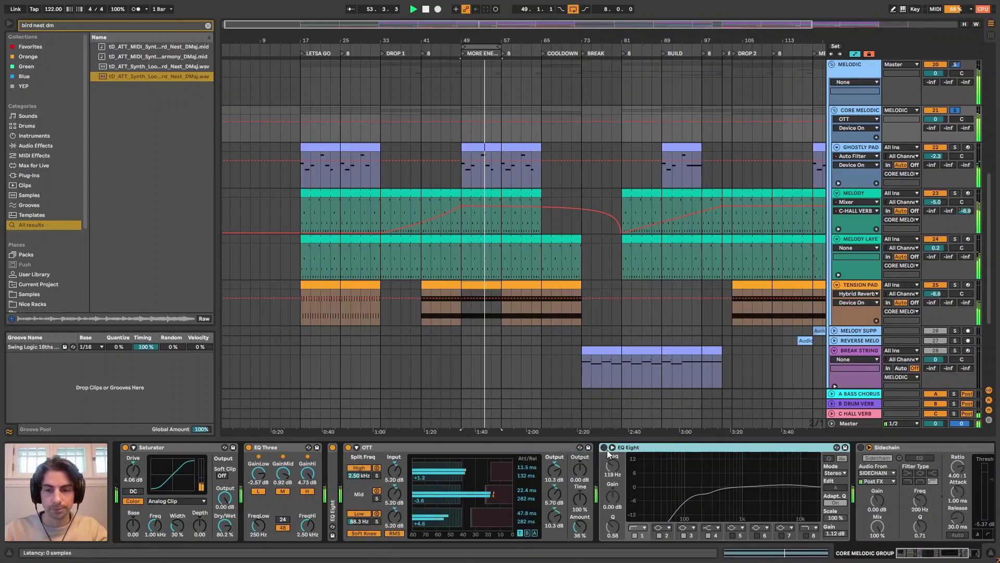
click(604, 448)
click(936, 554)
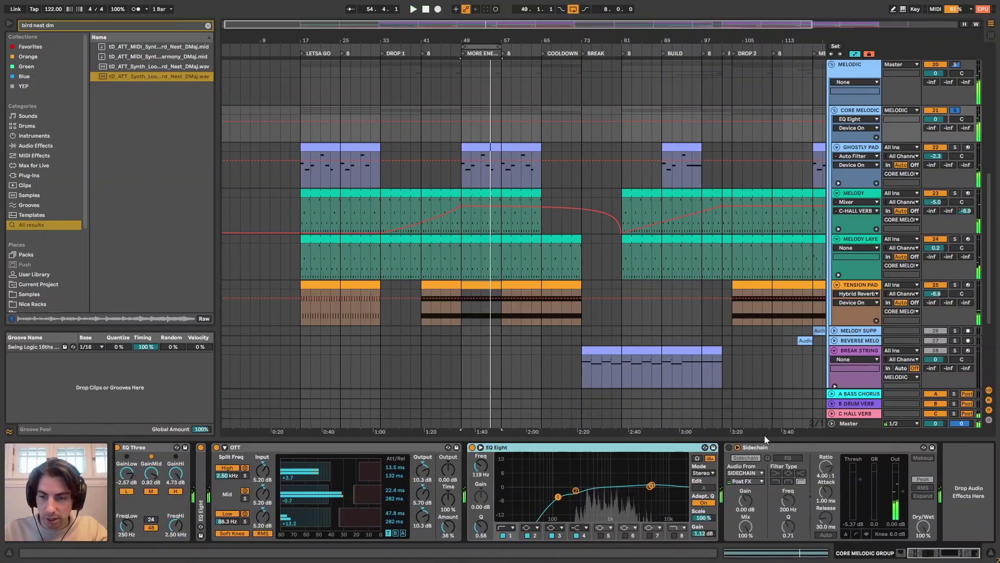
click(746, 458)
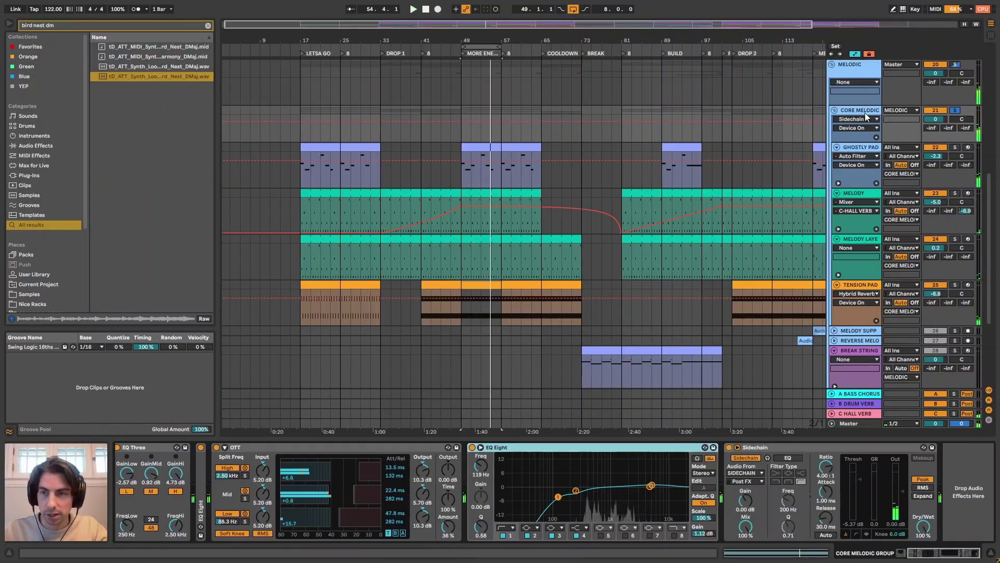
Fold the CORE MELODIC group to view the remaining melodic tracks, select MELODY SUPPORT, and unfold the group again.
click(834, 110)
key(minus)
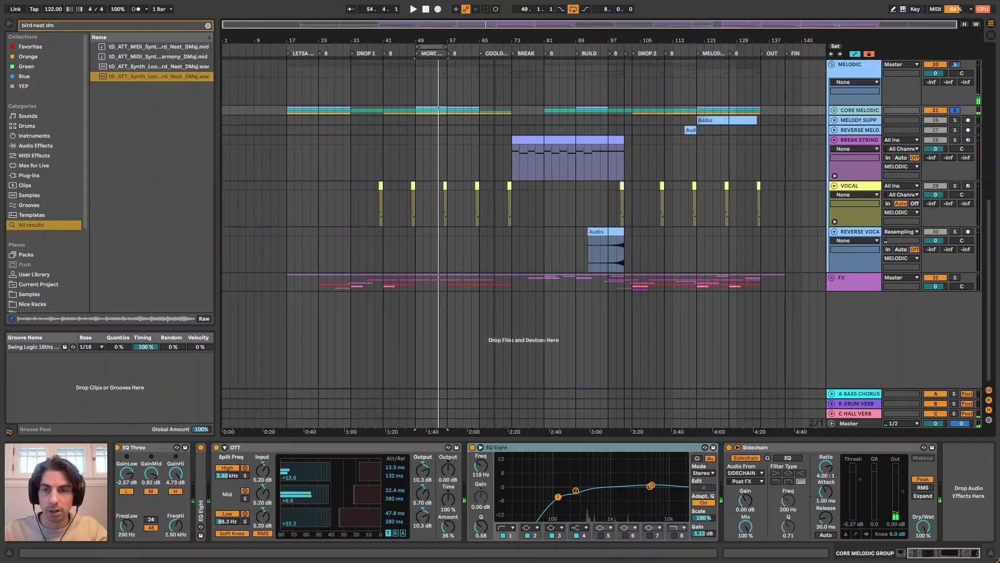
drag(719, 49, 722, 63)
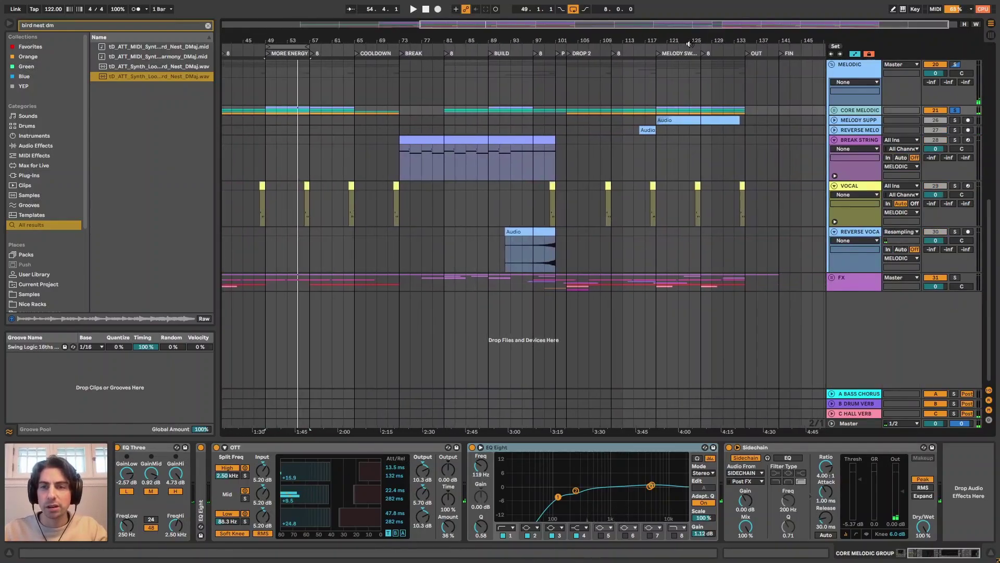
click(840, 121)
click(834, 110)
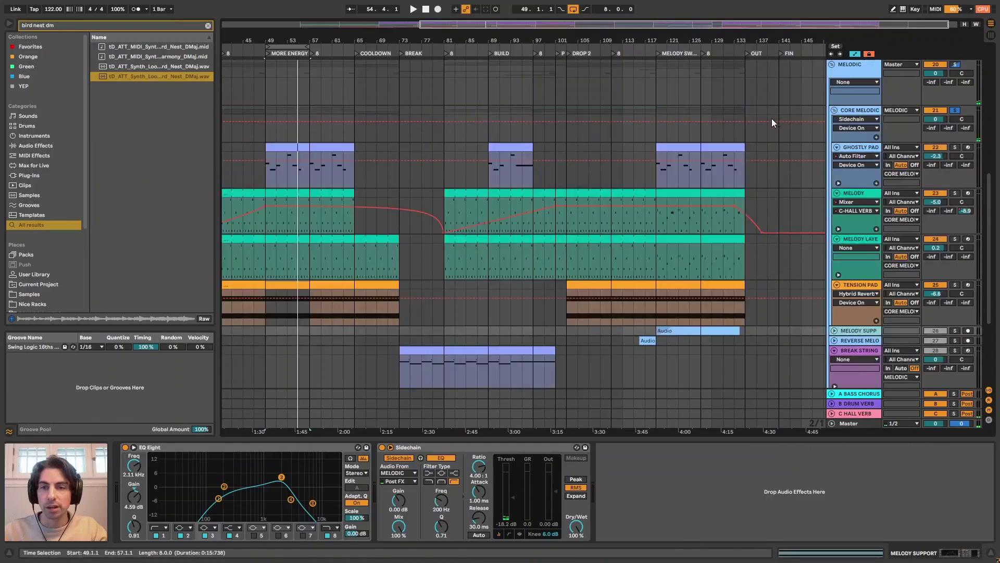
Select the MELODY clip at bar 119, solo its track and play the start of the MELODY SWITCH UP section.
click(671, 194)
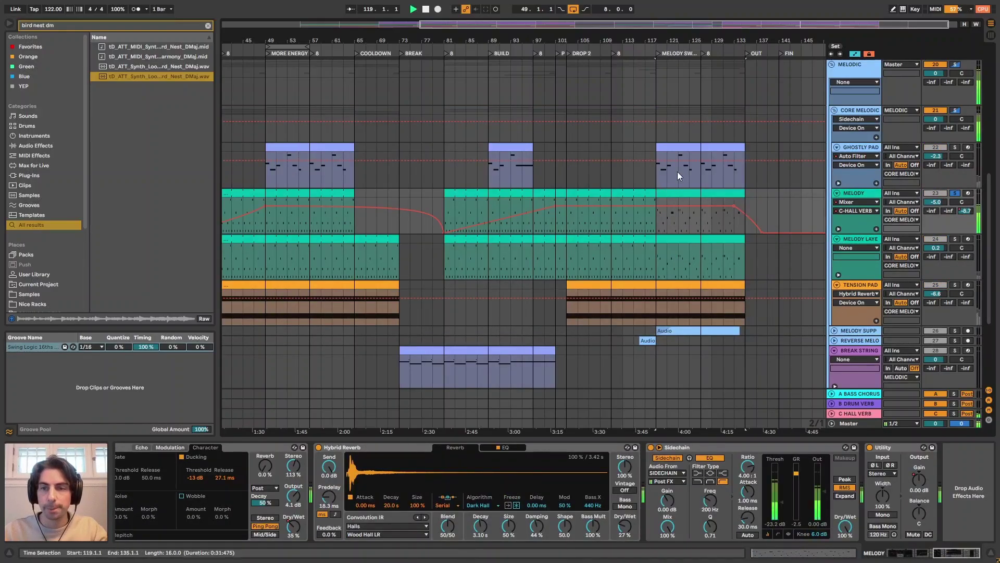
key(space)
scroll(693, 59, down, 5)
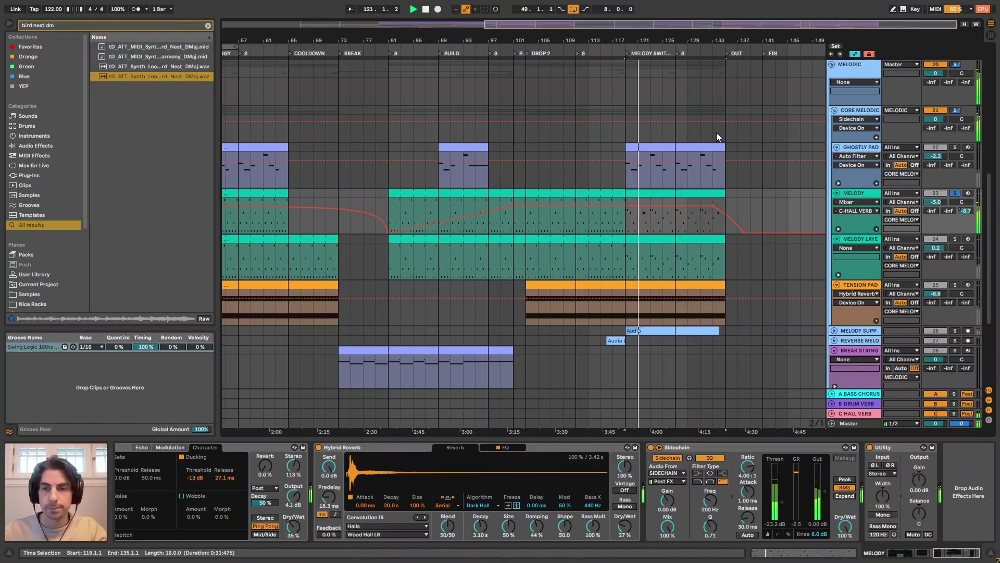
scroll(709, 78, down, 2)
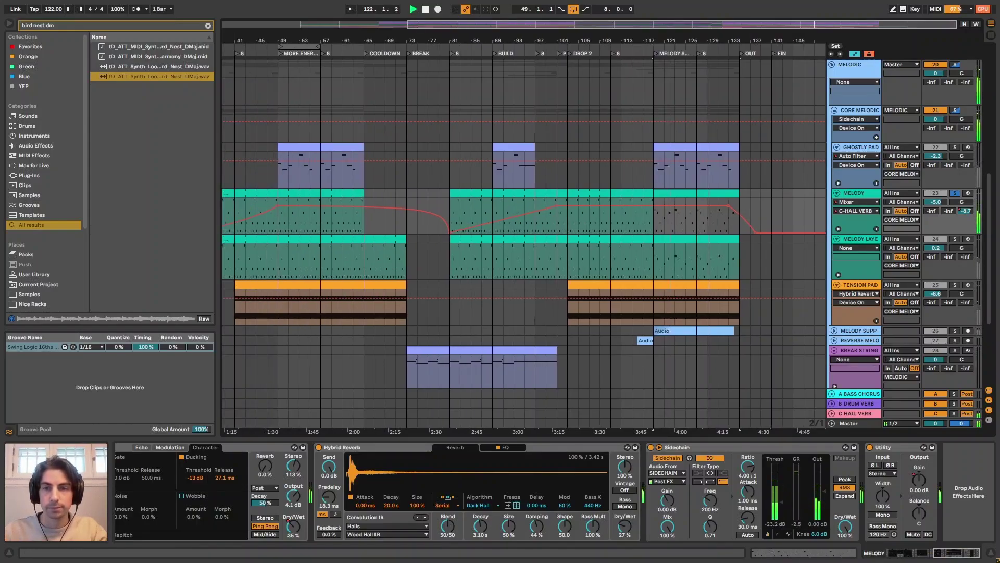
key(space)
Examine the notes of the MELODY clip at bar 119 and display its MIDI Ctrl Pitch Bend envelope.
double_click(677, 193)
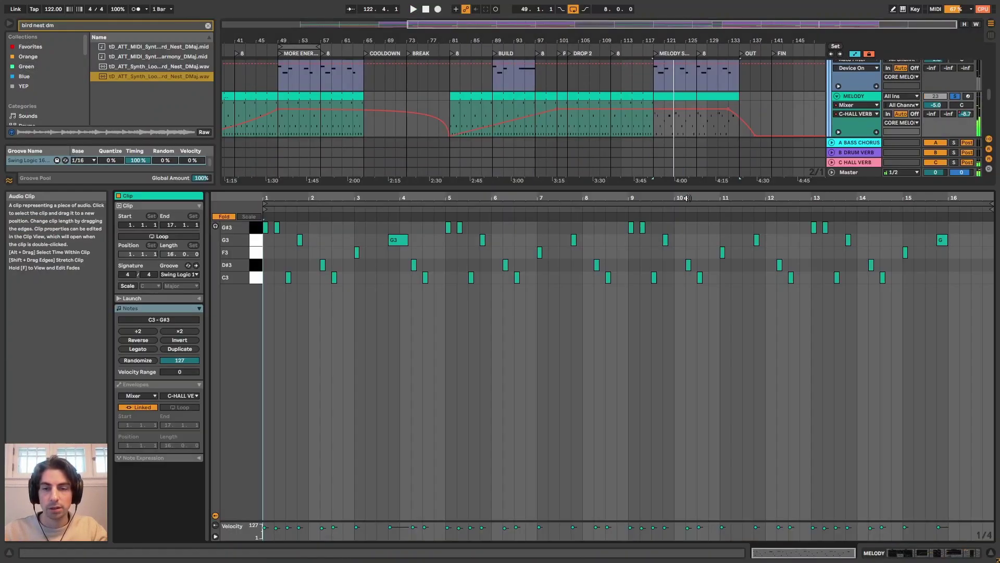
key(shift+Tab)
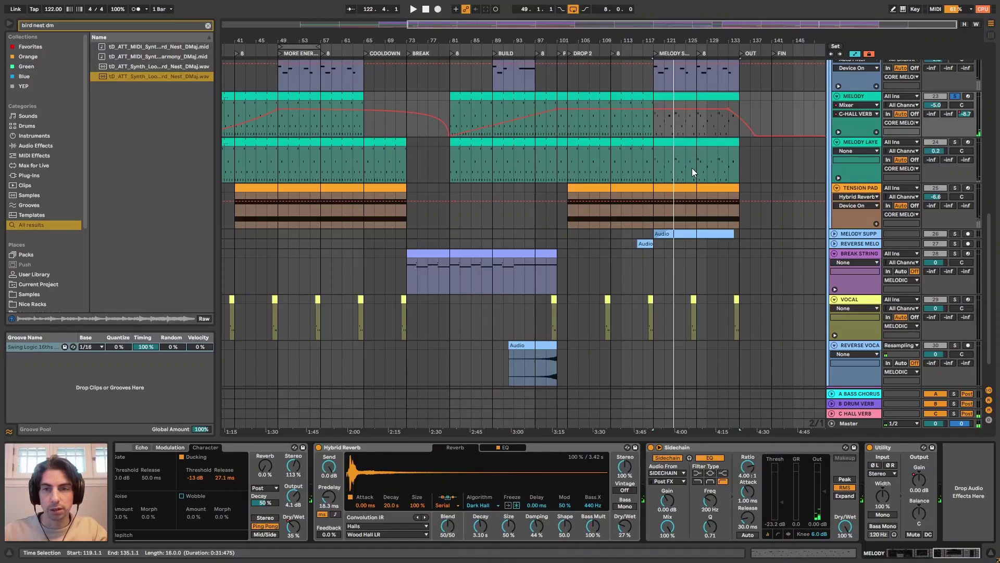
scroll(692, 168, up, 2)
scroll(662, 156, up, 3)
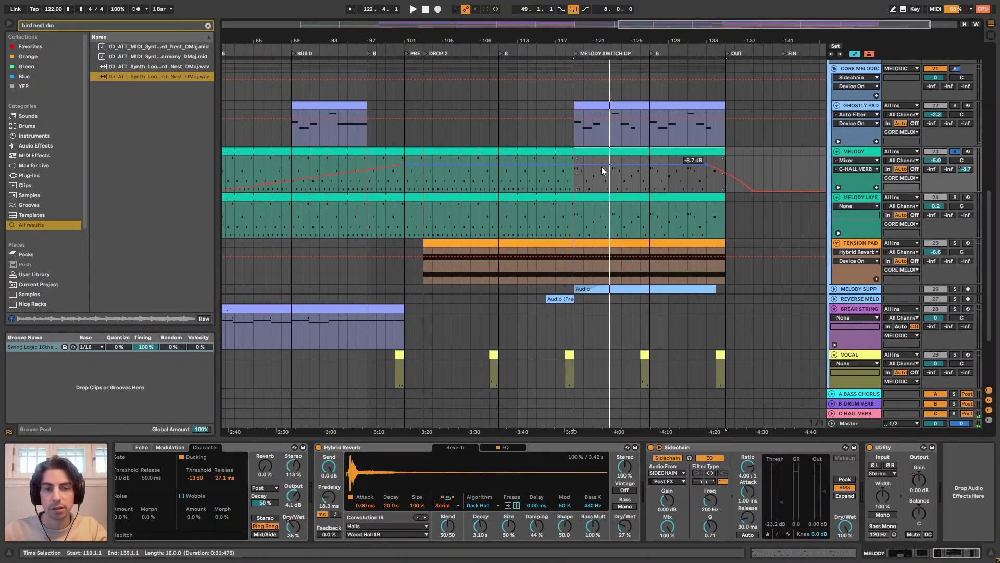
double_click(611, 154)
click(149, 396)
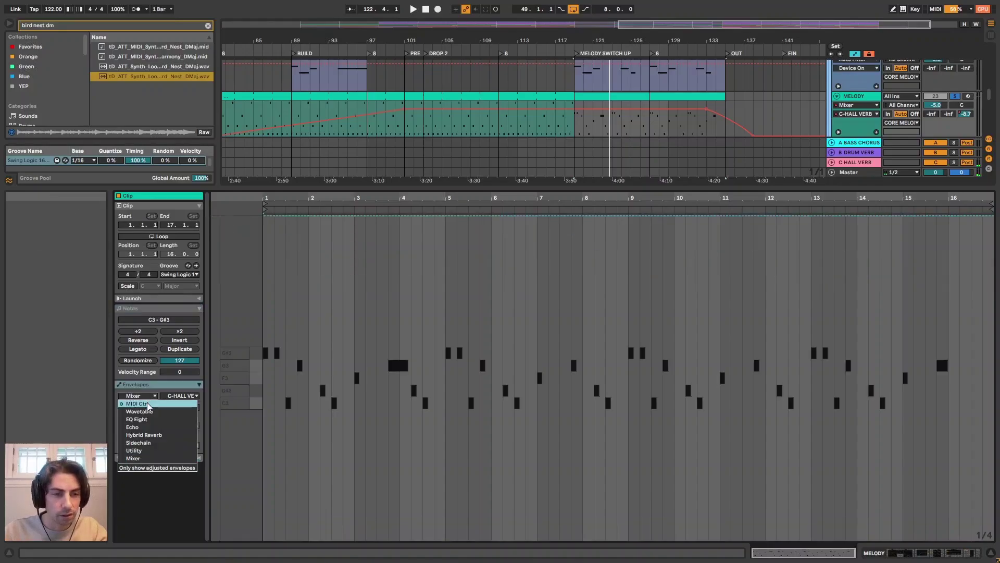
click(138, 406)
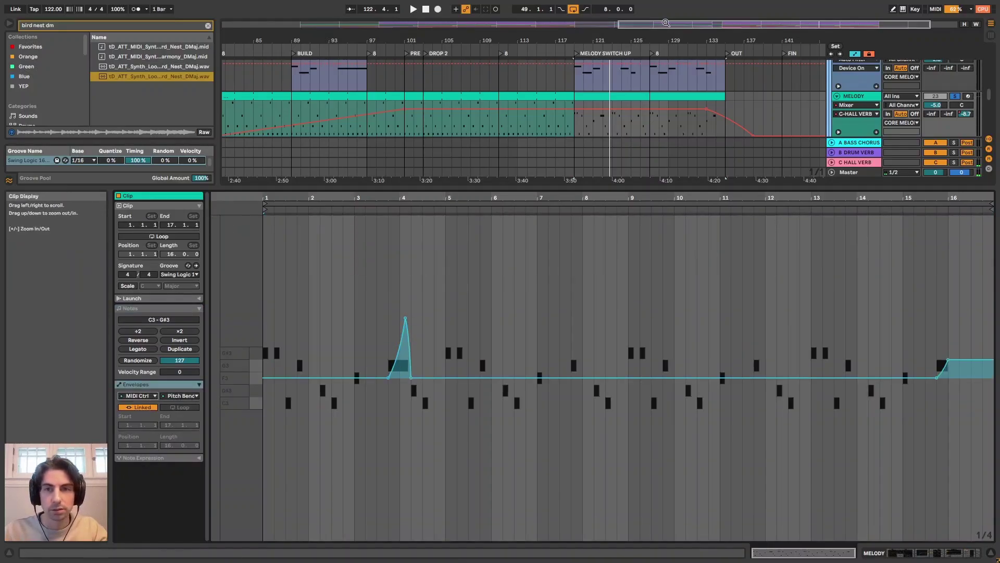
Play the soloed MELODY from bar 121 against its pitch bend curve and review the envelope's device and control choices.
drag(600, 41, 581, 107)
click(559, 127)
key(space)
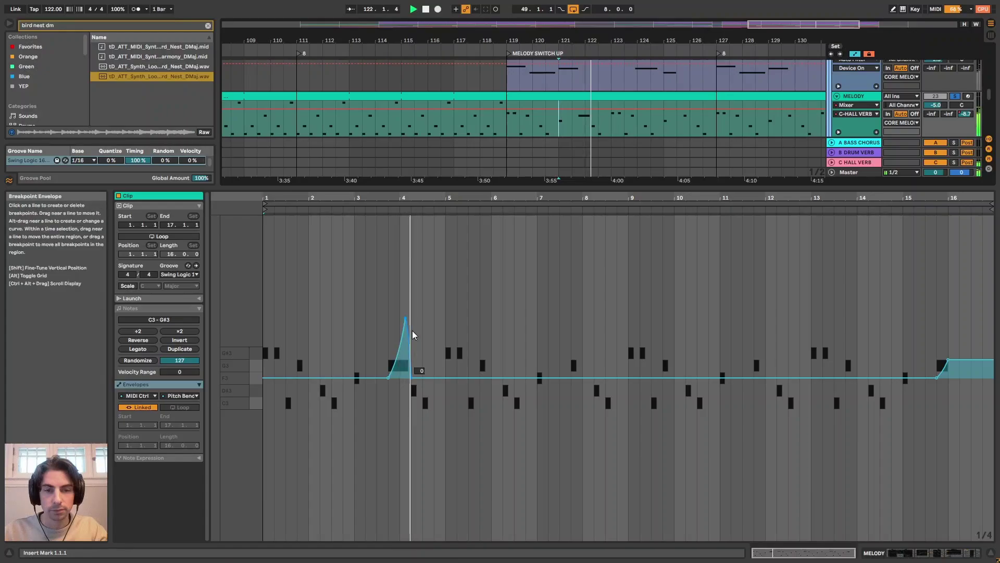
click(144, 397)
click(144, 400)
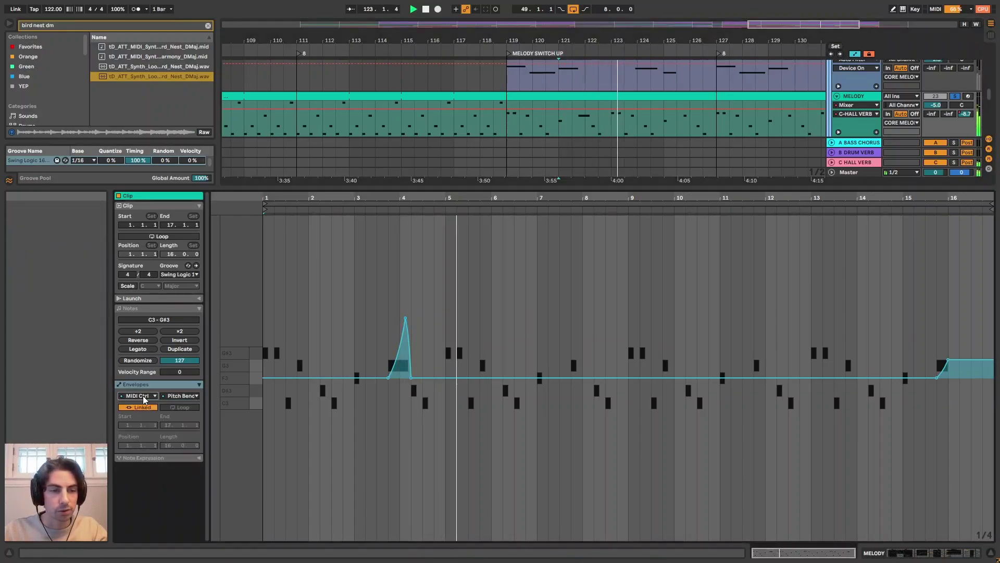
click(180, 396)
click(195, 400)
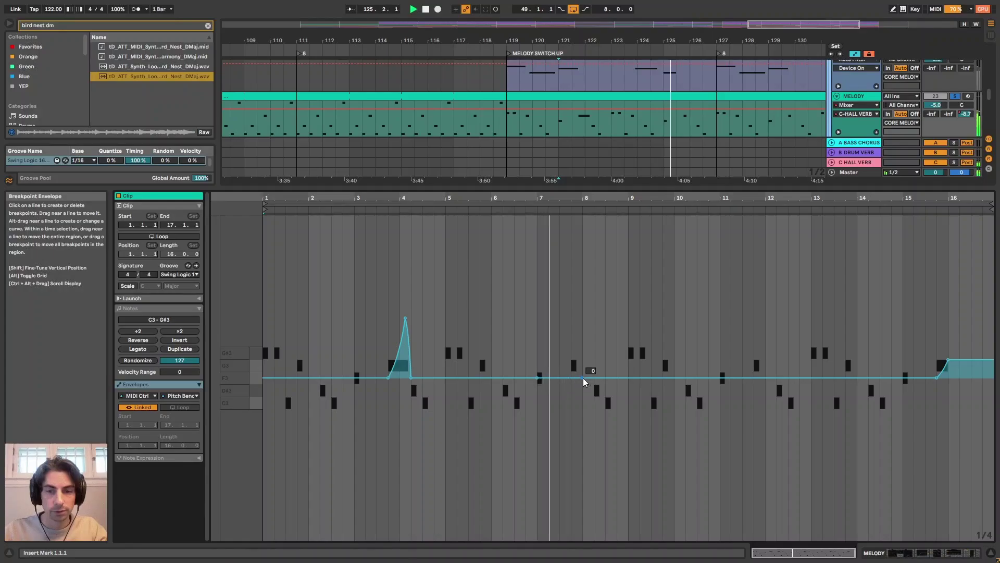
Try raising the Pitch Bend envelope around bar 8 of the MELODY clip, undo it and close the clip's details.
drag(583, 377, 572, 307)
key(ctrl+z)
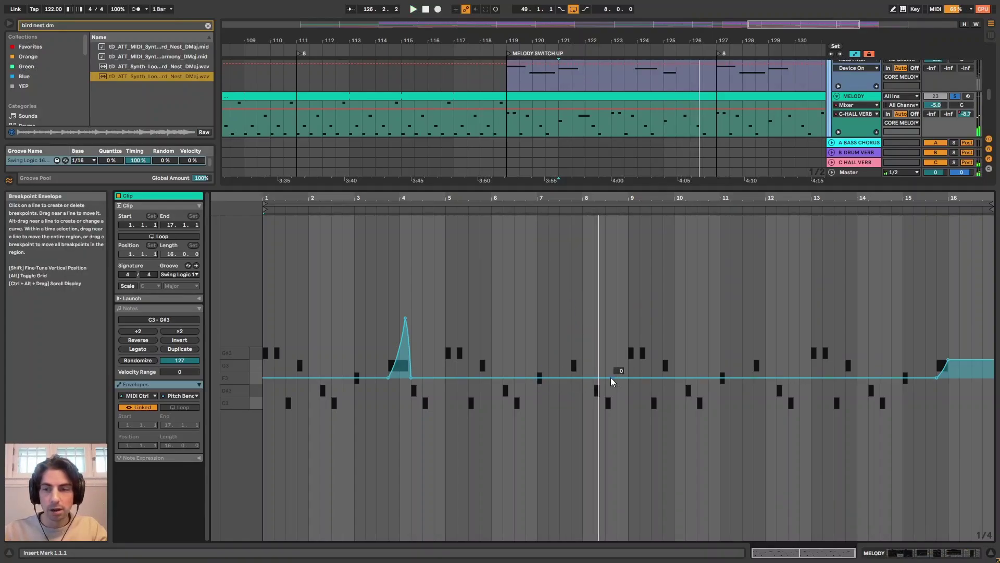
key(shift+Tab)
Play the soloed MELODY track from bar 121 and again from the start of MELODY SWITCH UP at bar 119.
key(minus)
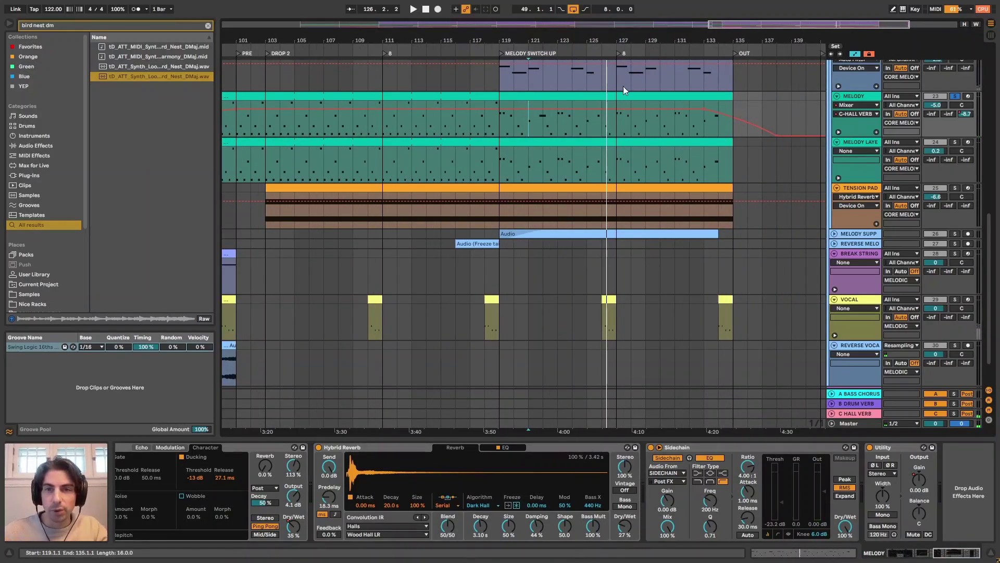
key(minus)
scroll(586, 153, up, 2)
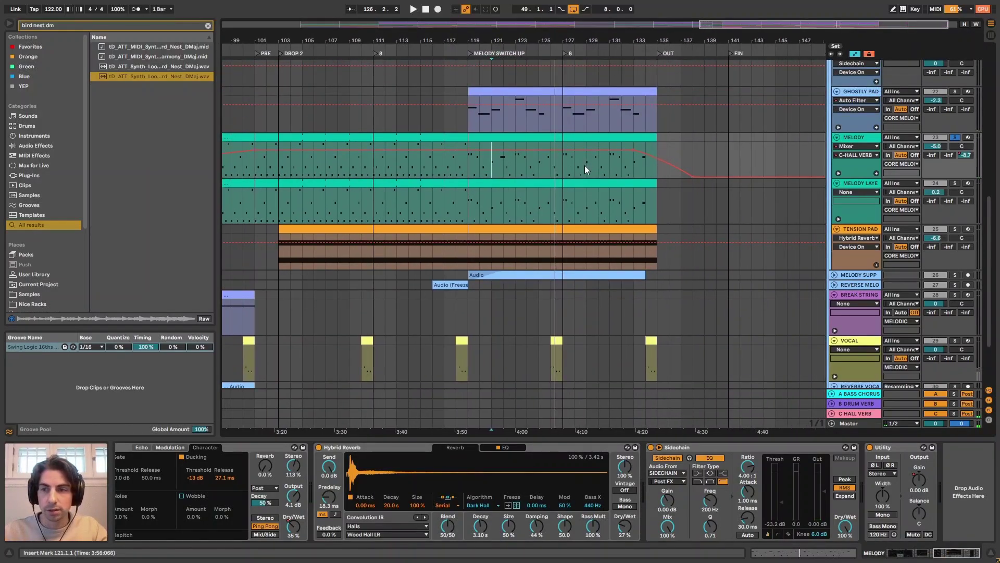
key(space)
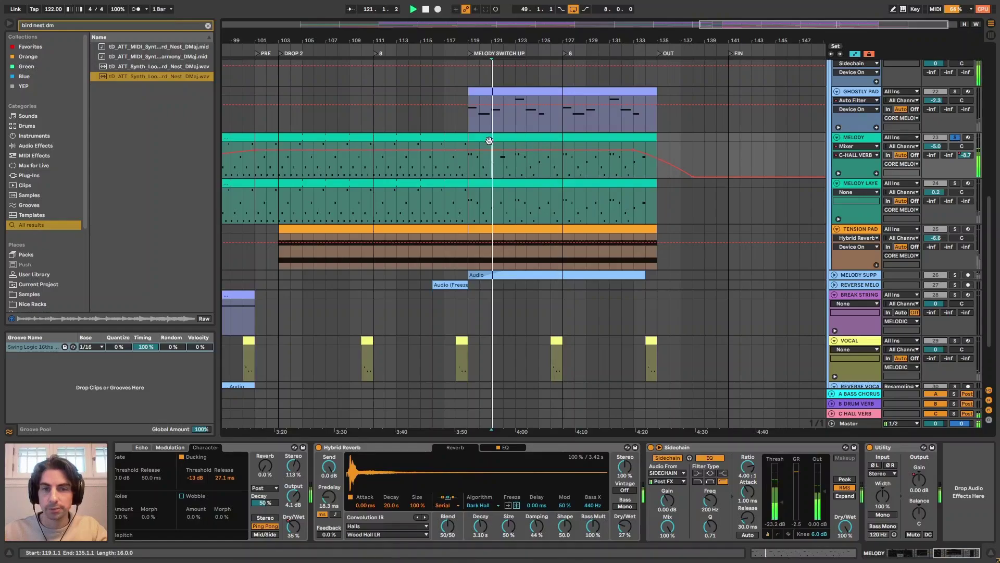
click(493, 138)
key(space)
key(space)
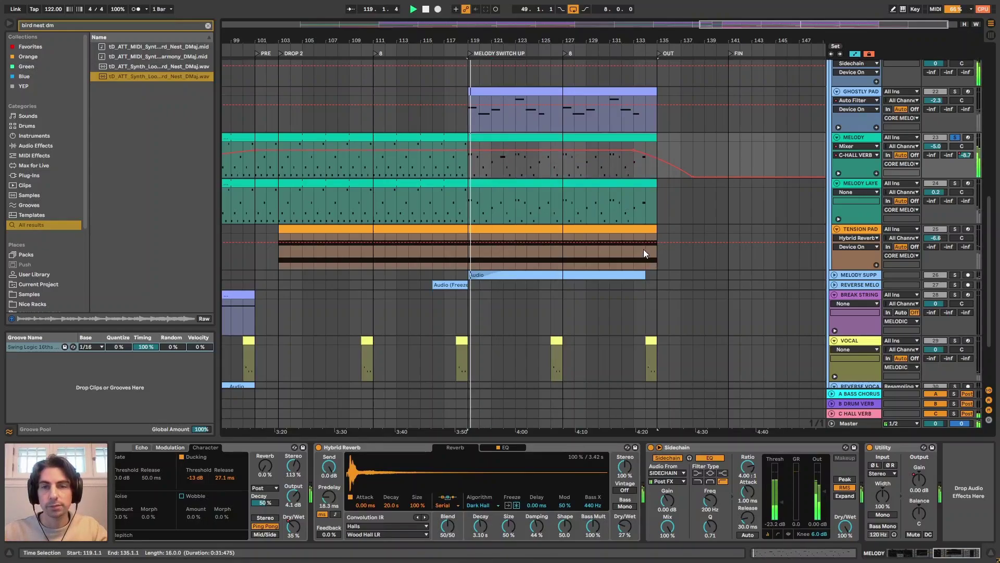
scroll(573, 216, up, 2)
scroll(556, 212, down, 2)
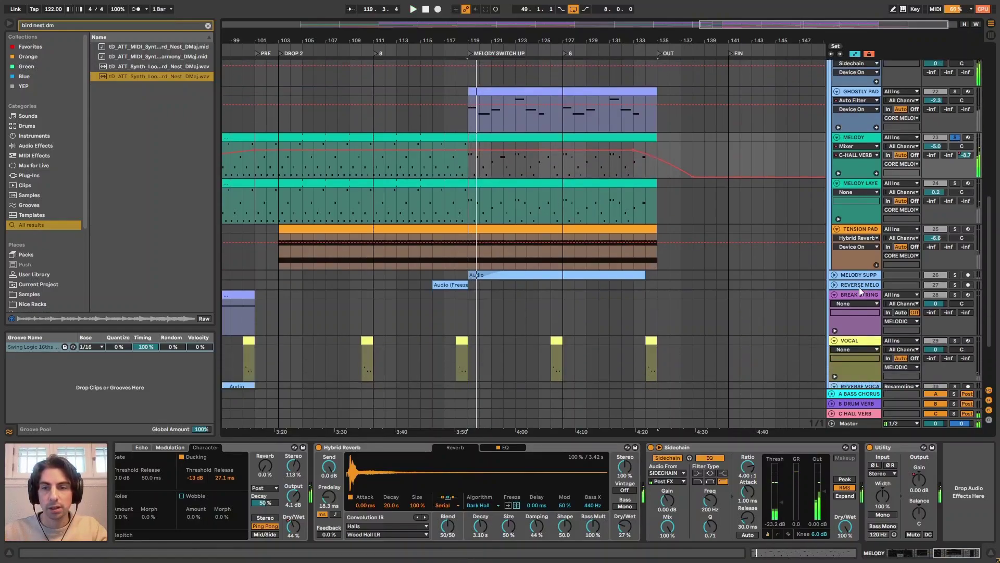
Unfold the MELODY SUPPORT track, solo it and play its audio clip from bar 122.
click(834, 275)
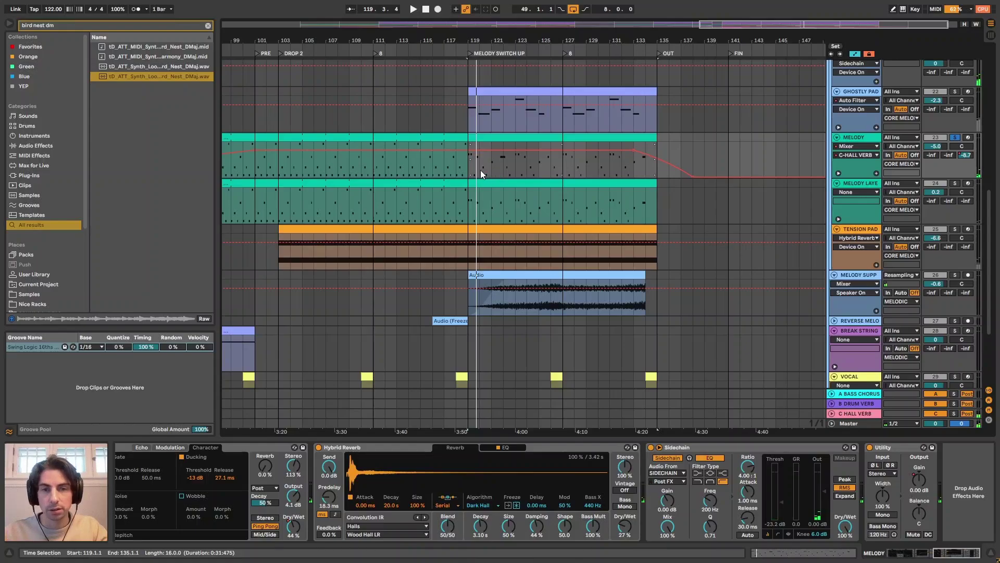
click(503, 289)
key(space)
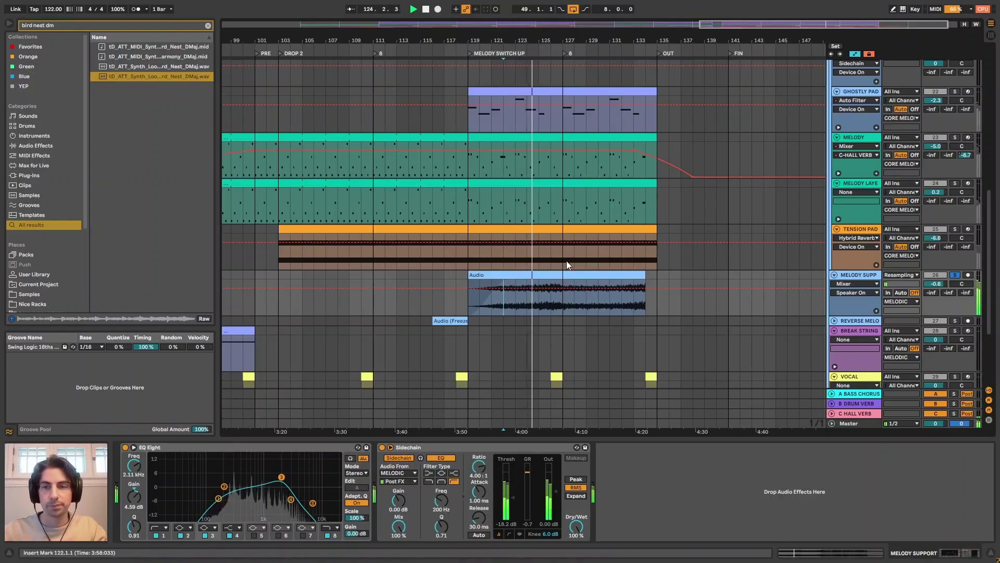
Unsolo MELODY SUPPORT and compare the full melodic playback with that track switched off and on, leaving it active.
click(955, 274)
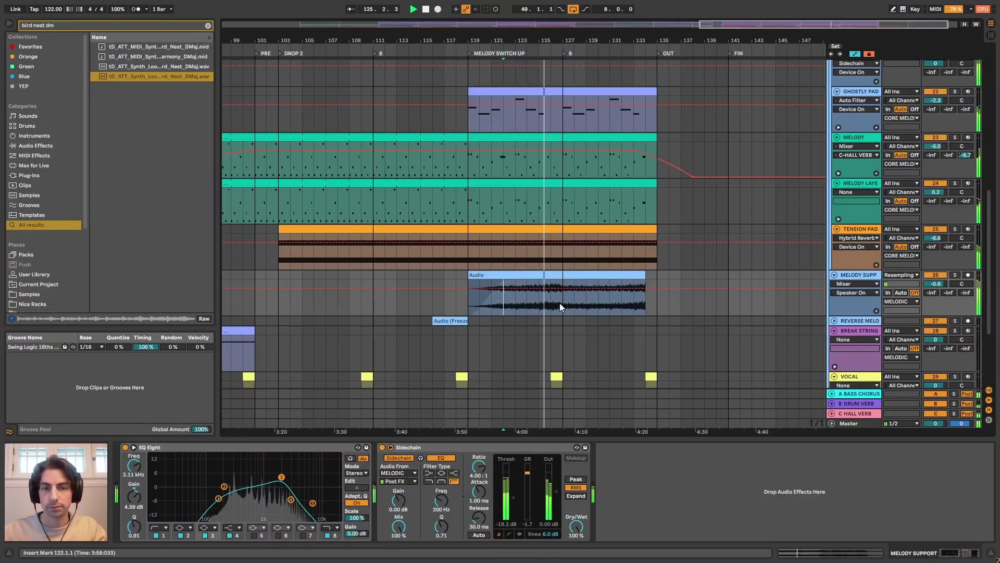
click(933, 276)
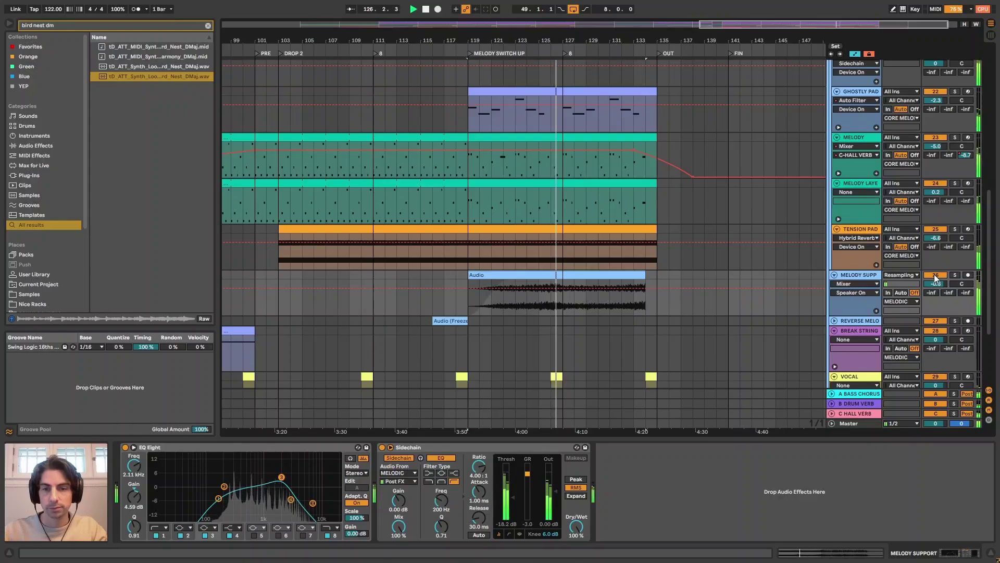
click(934, 274)
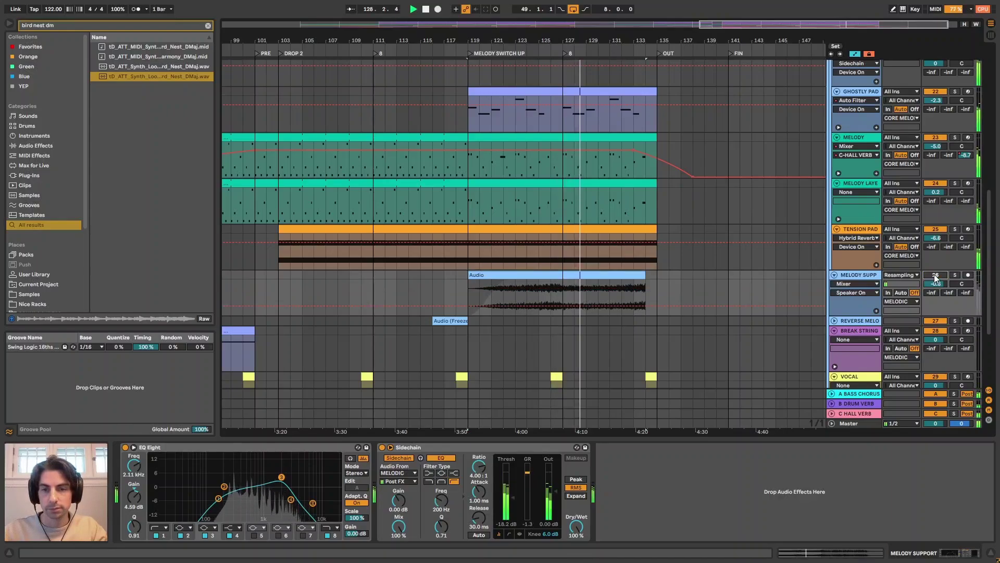
click(934, 274)
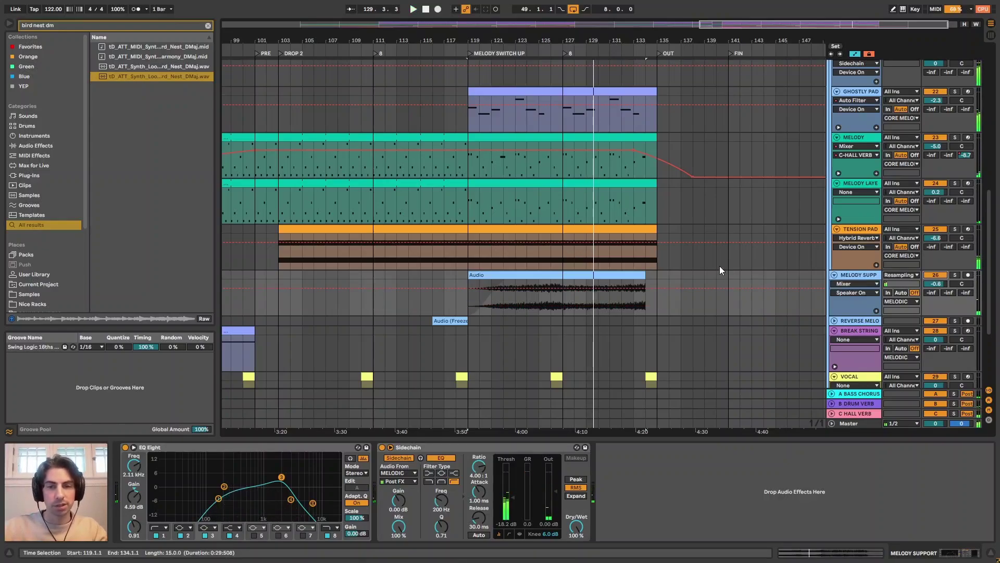
Solo MELODY SUPPORT again and play its audio clip from bar 128.
click(569, 308)
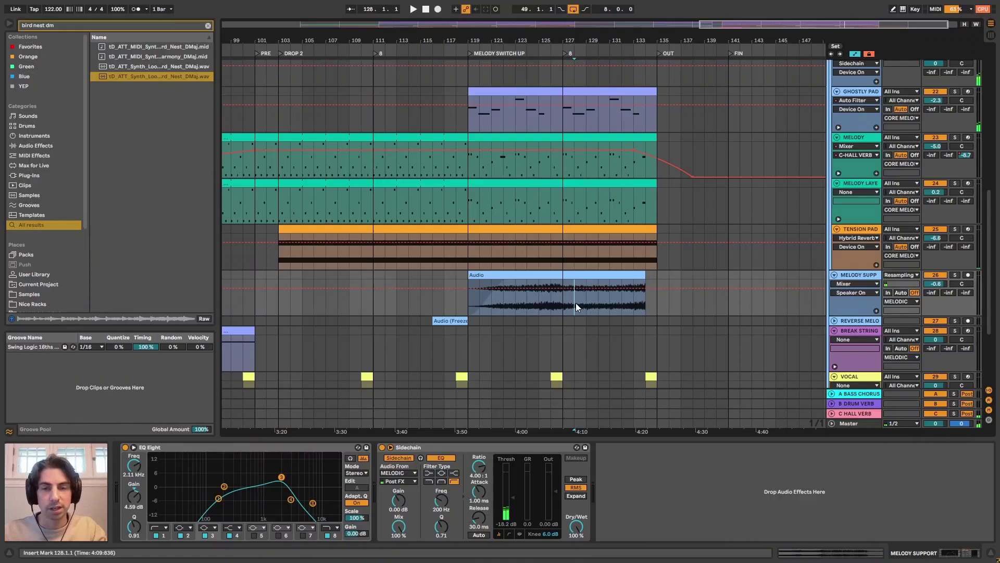
click(591, 138)
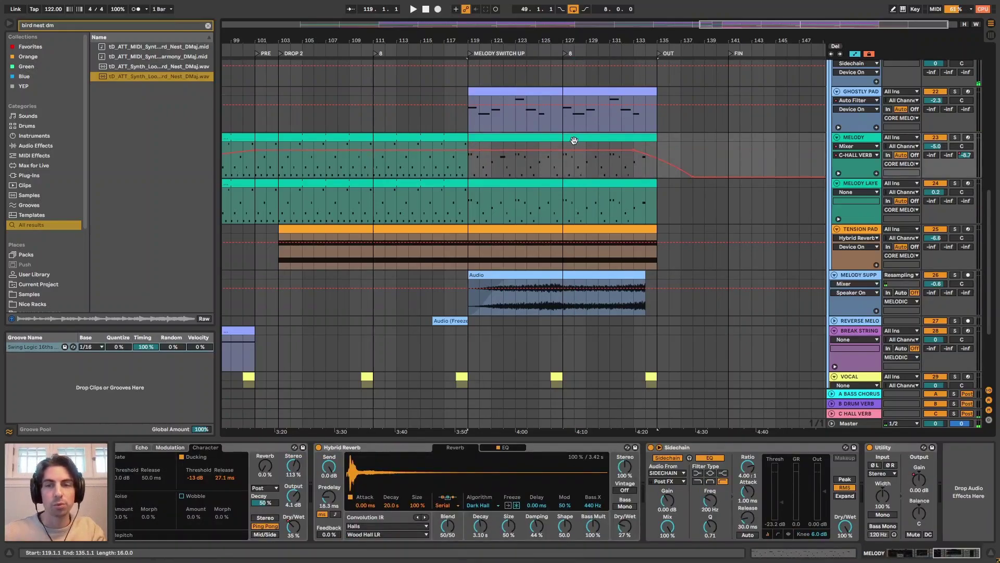
click(576, 311)
key(space)
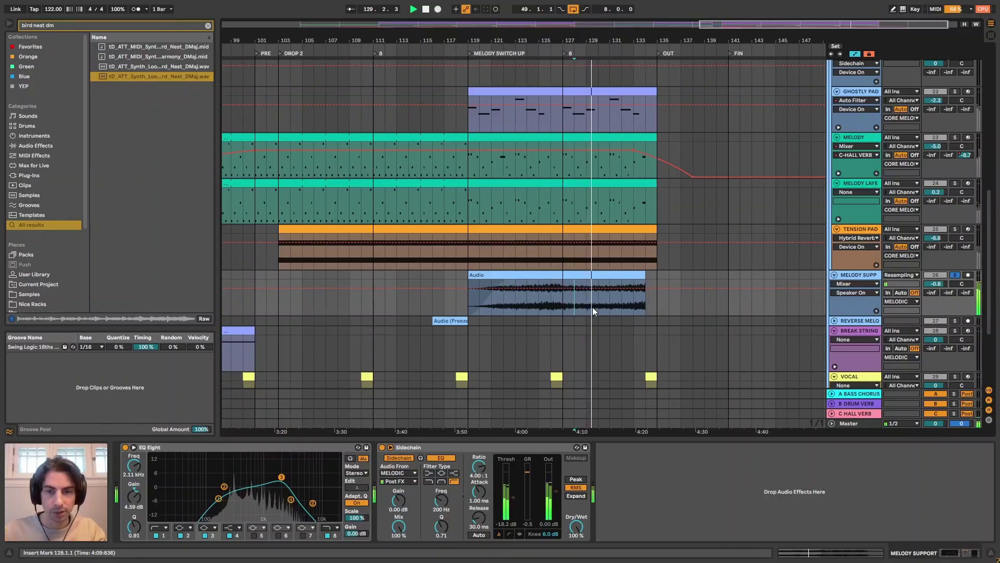
Unfold the REVERSE MELODY track and select its audio clip at bar 116 for soloed playback.
drag(640, 27, 639, 22)
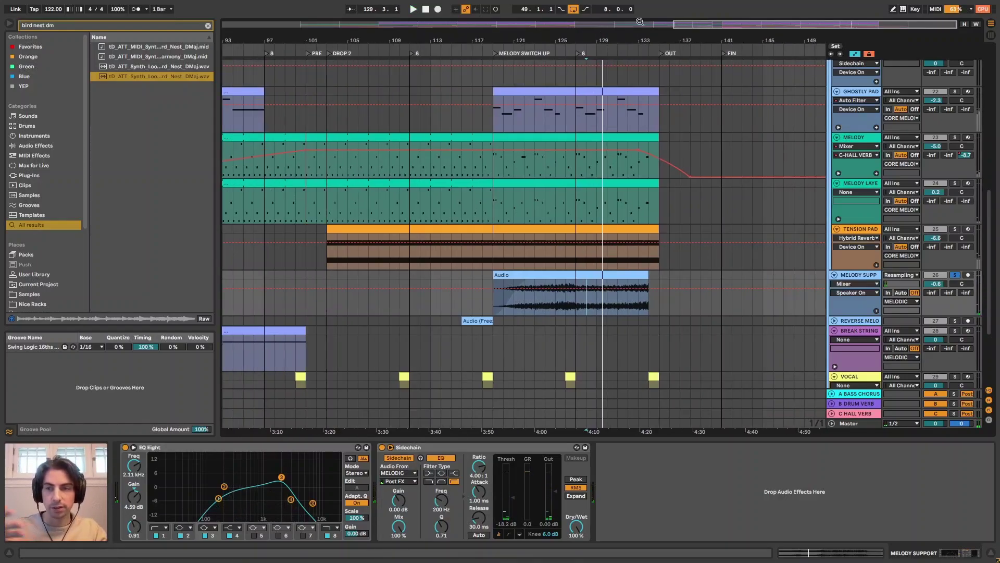
scroll(843, 290, down, 1)
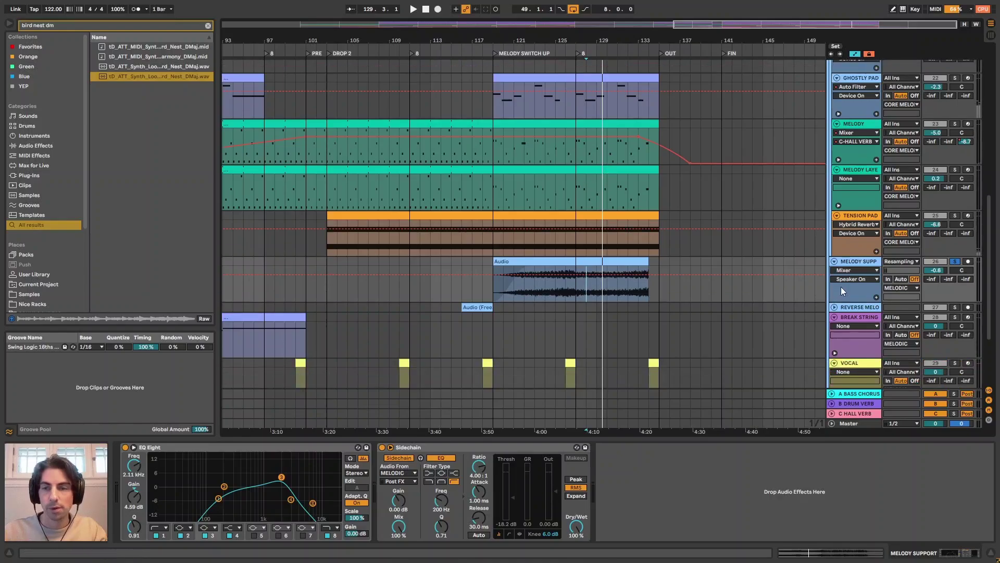
click(834, 307)
scroll(836, 311, down, 4)
click(482, 263)
key(space)
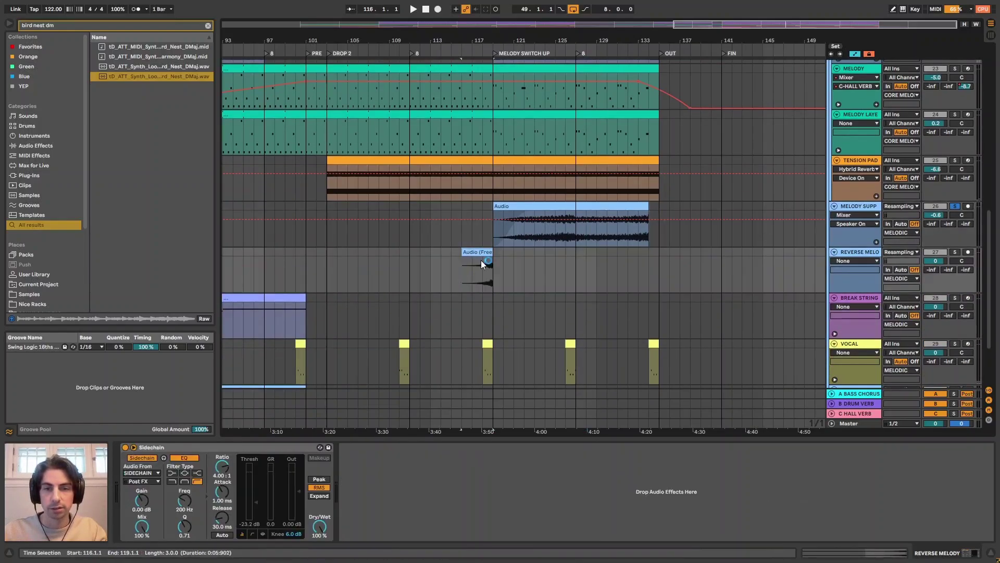
Play the REVERSE MELODY clip from bar 116 together with the soloed MELODY, and unsolo MELODY.
scroll(480, 263, up, 3)
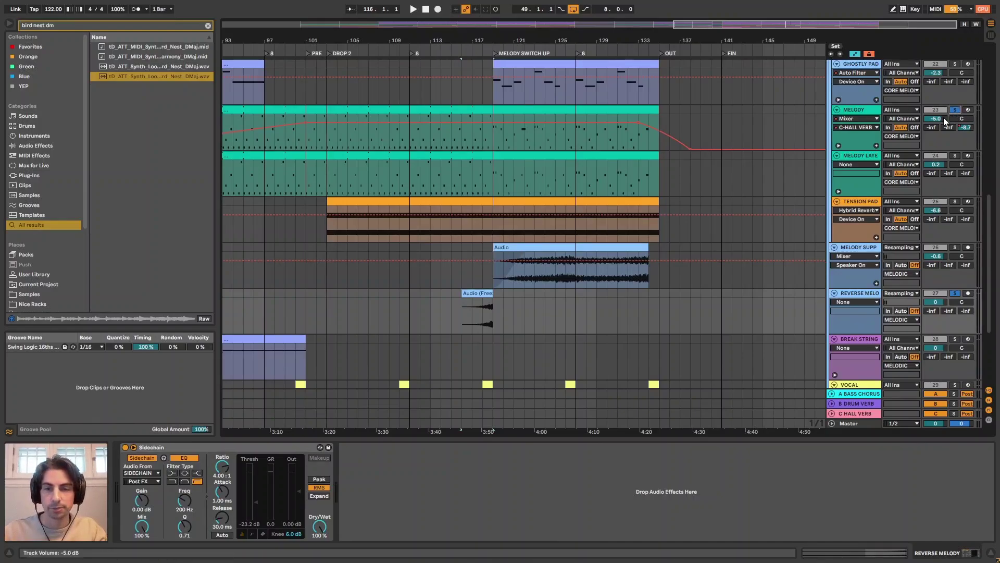
key(space)
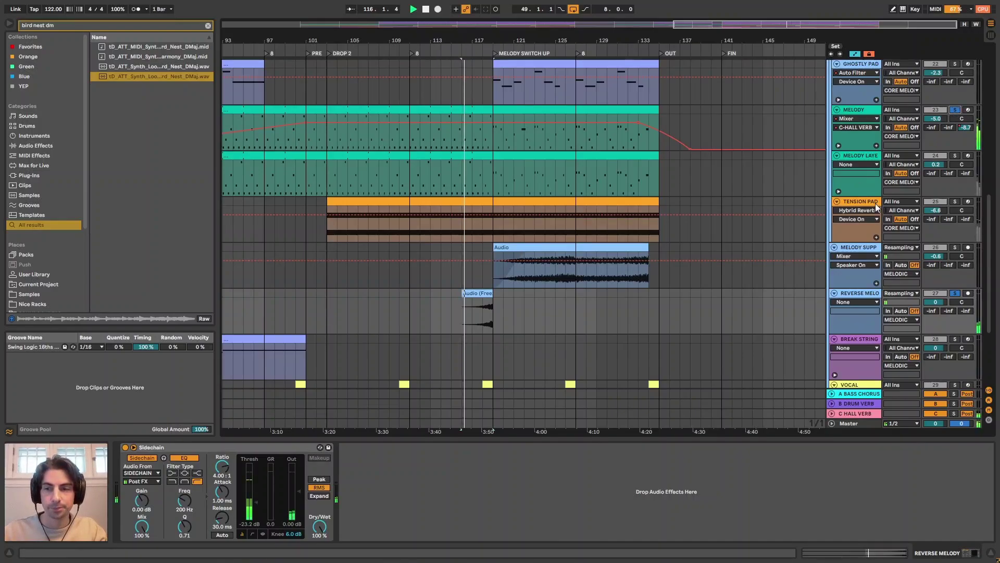
click(957, 110)
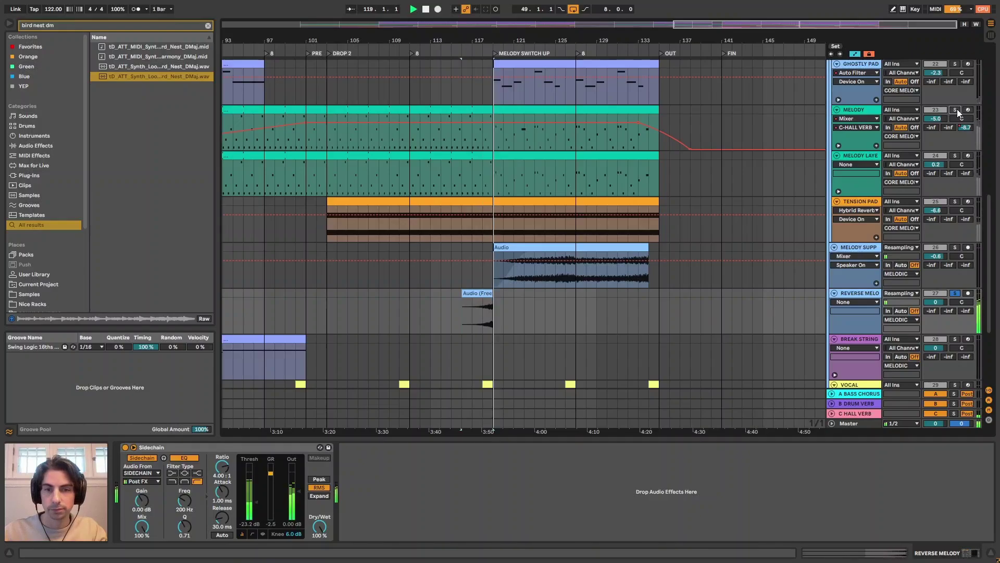
Compare the end of the REVERSE MELODY clip with the MELODY notes at bar 119, soloing each track in turn.
click(480, 315)
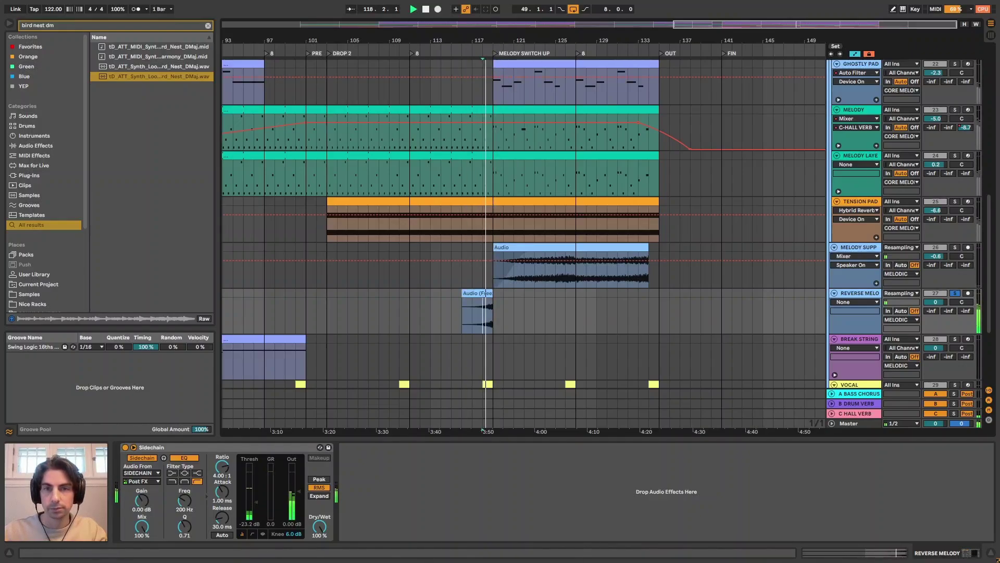
drag(502, 41, 503, 99)
click(476, 121)
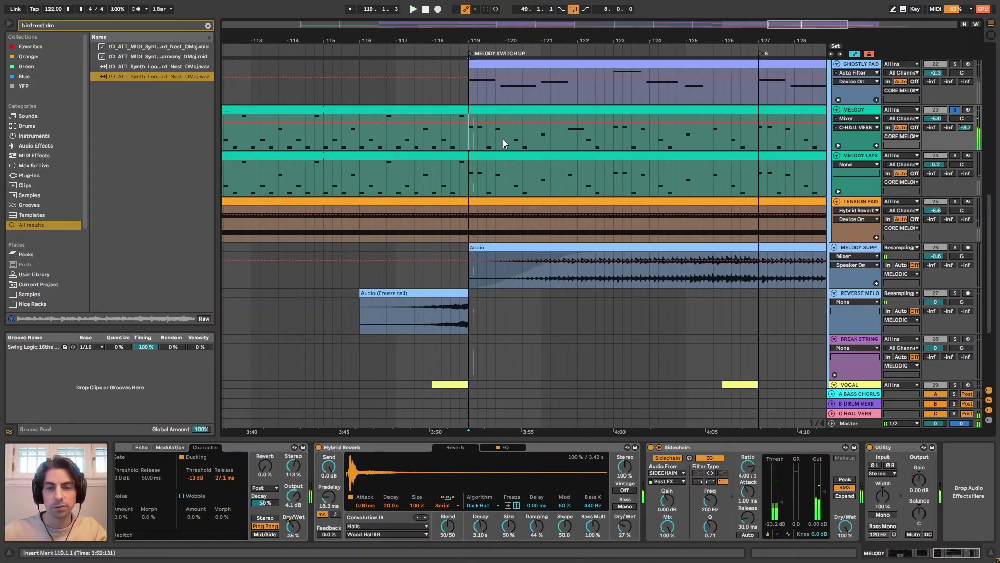
click(449, 306)
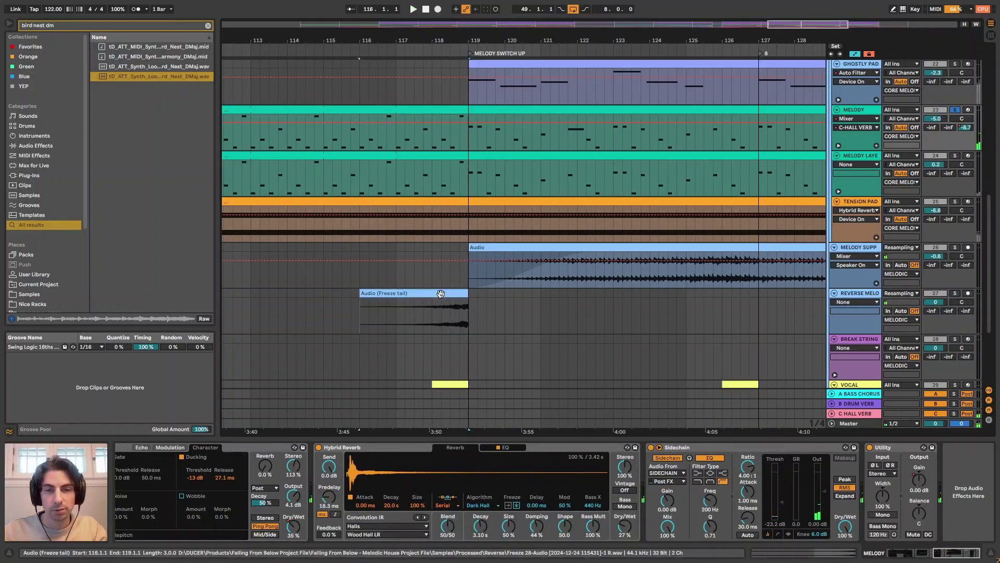
click(451, 311)
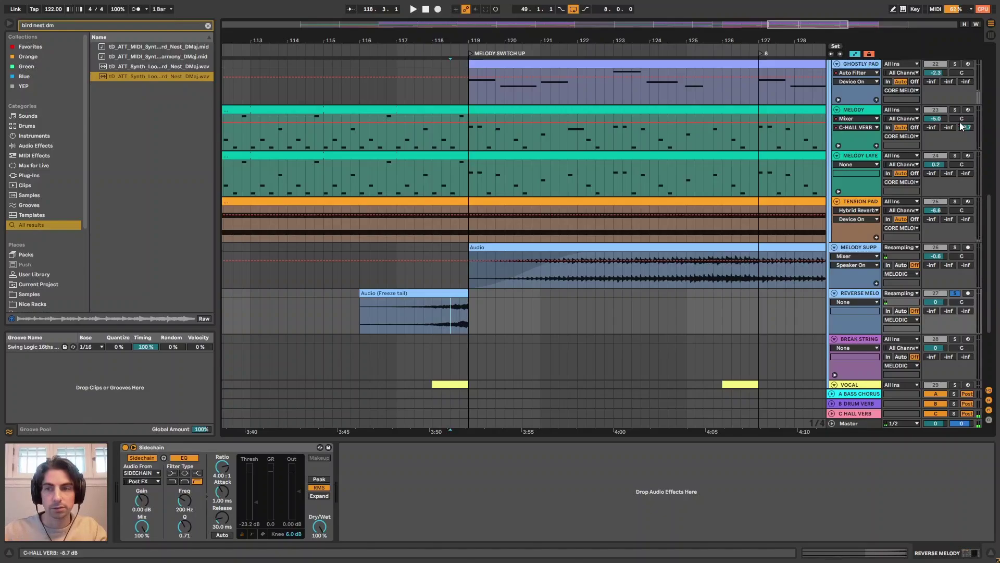
Solo MELODY alongside REVERSE MELODY, play the reverse clip into the MELODY SWITCH UP section, and clear the solos.
click(962, 112)
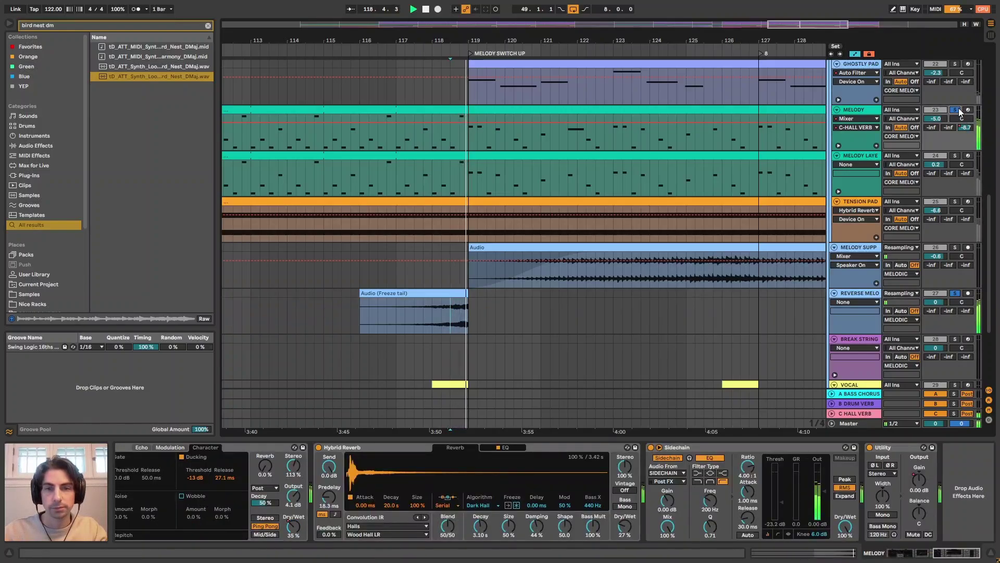
click(408, 322)
key(space)
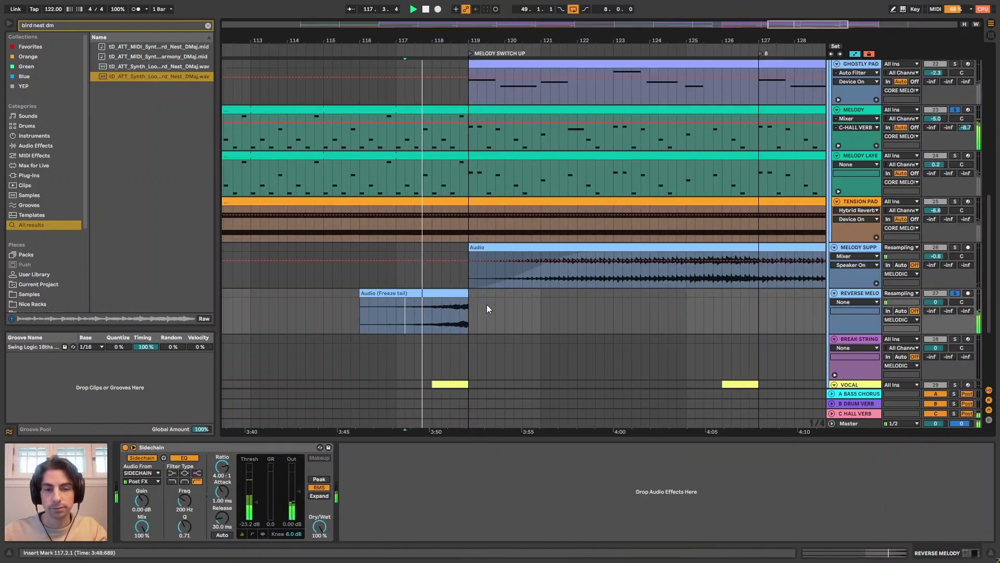
click(455, 293)
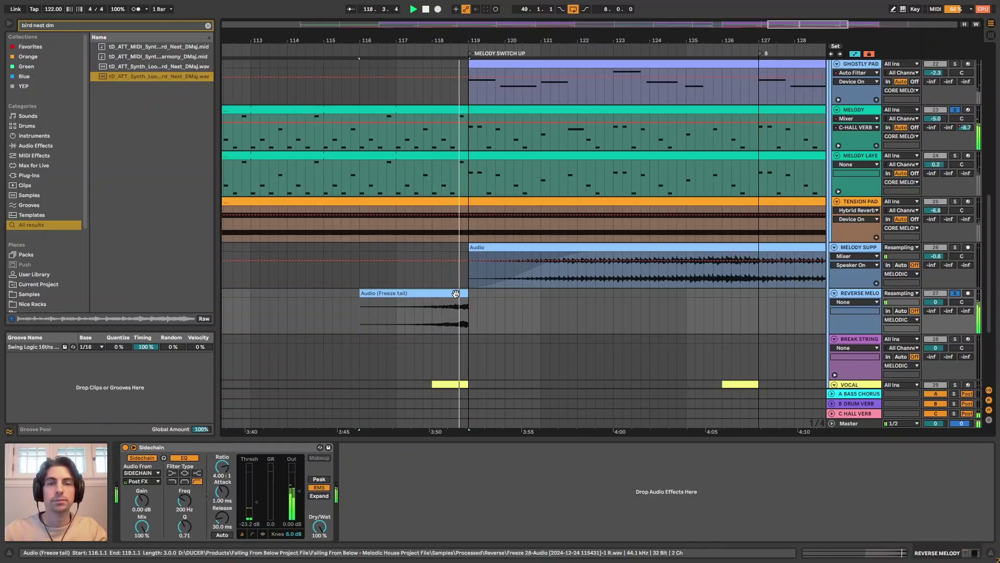
scroll(542, 61, down, 3)
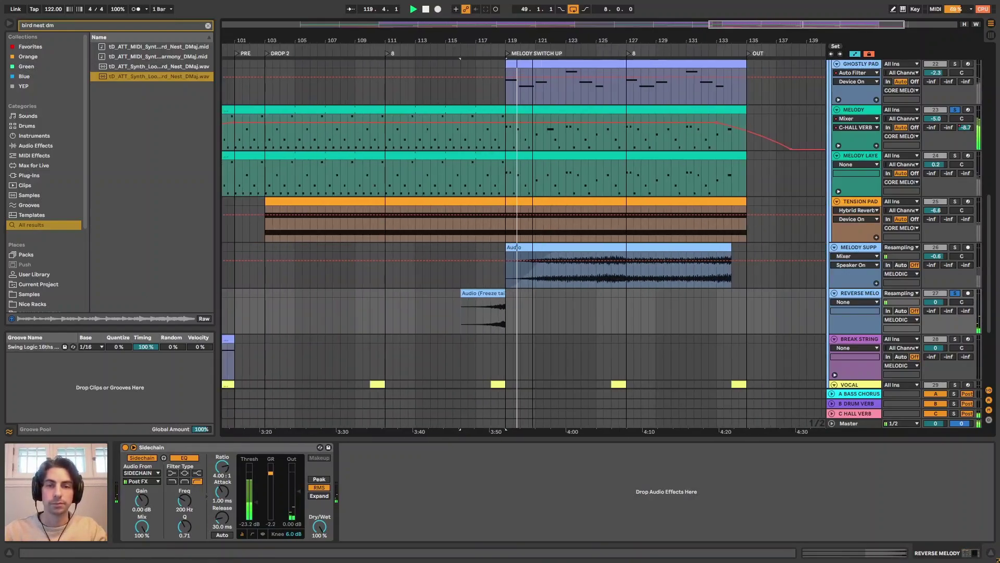
key(space)
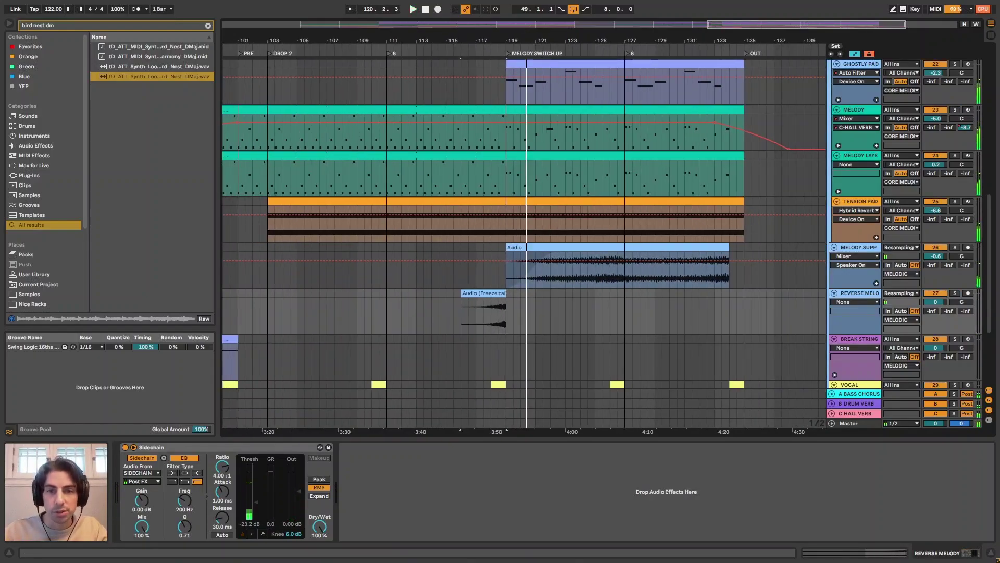
Select the BREAK STRINGS clip at bar 73 and play it with the track soloed.
scroll(573, 172, down, 2)
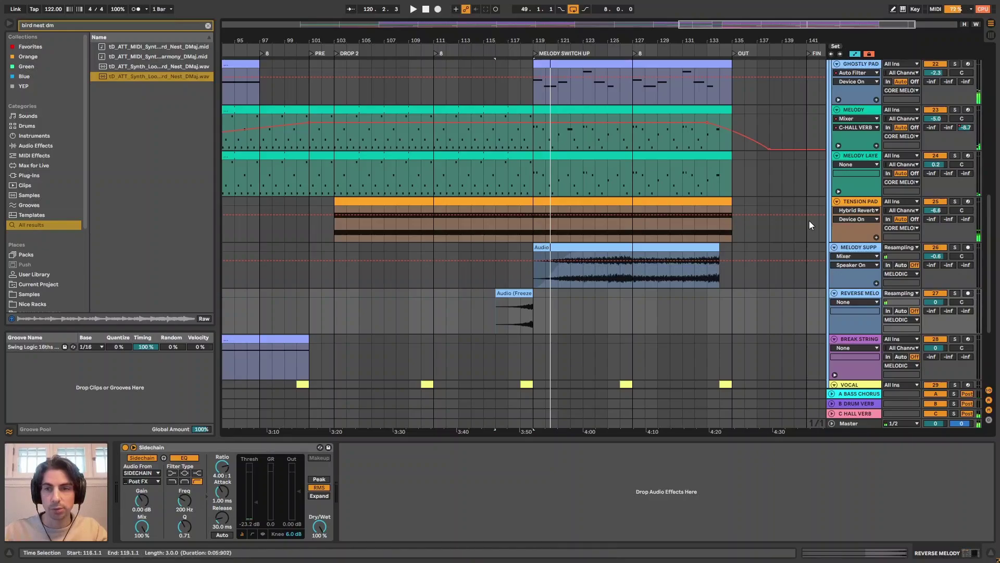
scroll(995, 222, down, 5)
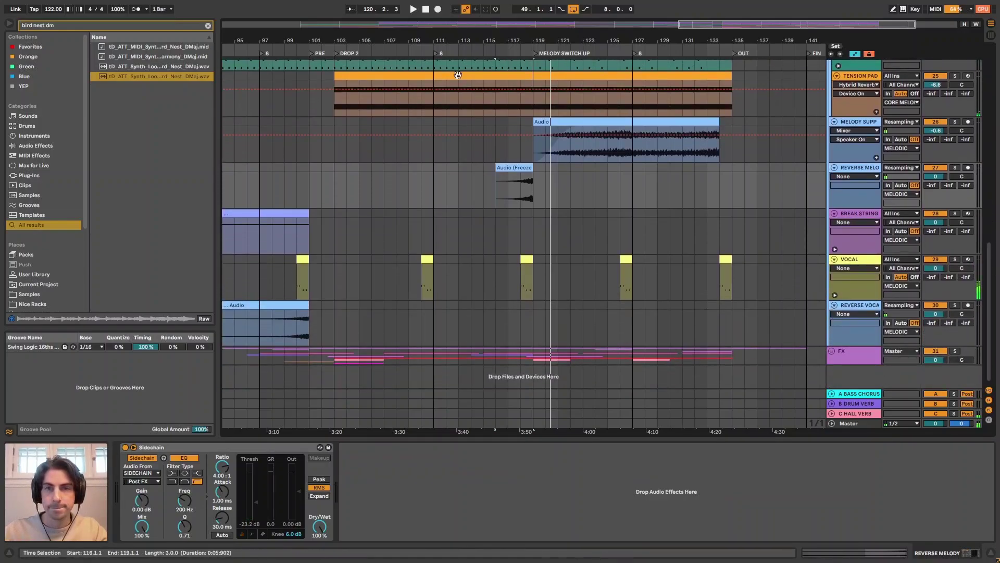
scroll(495, 209, left, 15)
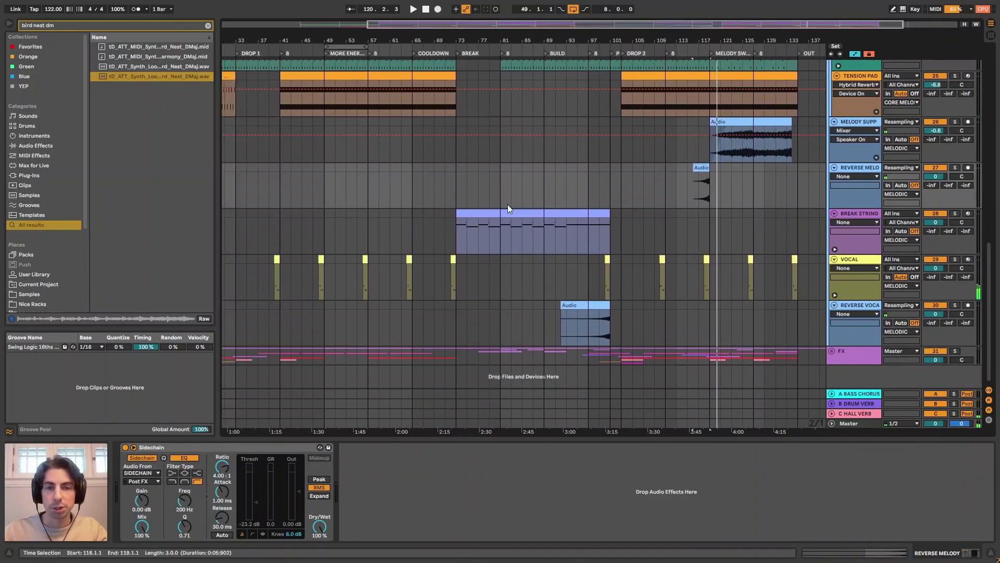
click(485, 214)
click(485, 214)
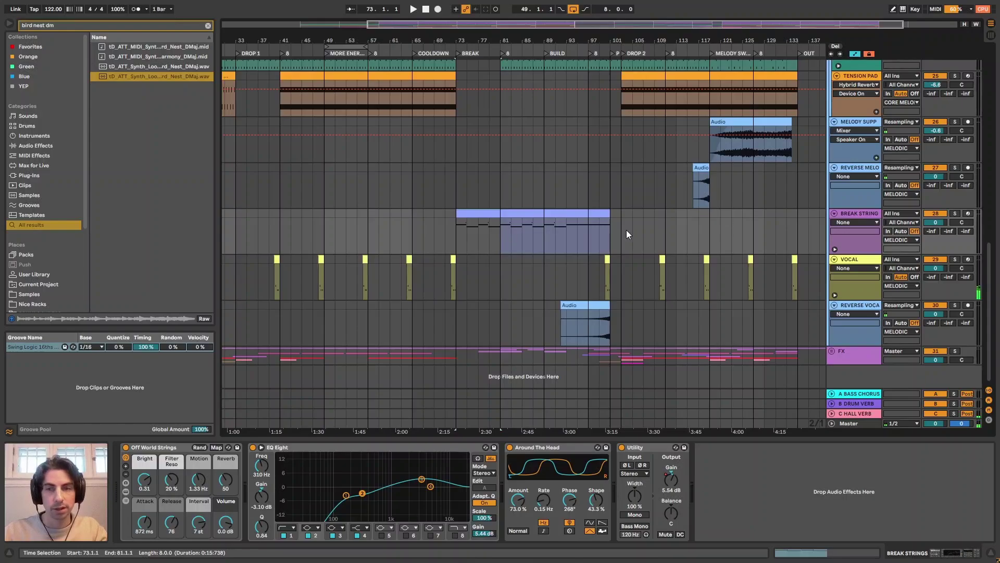
key(space)
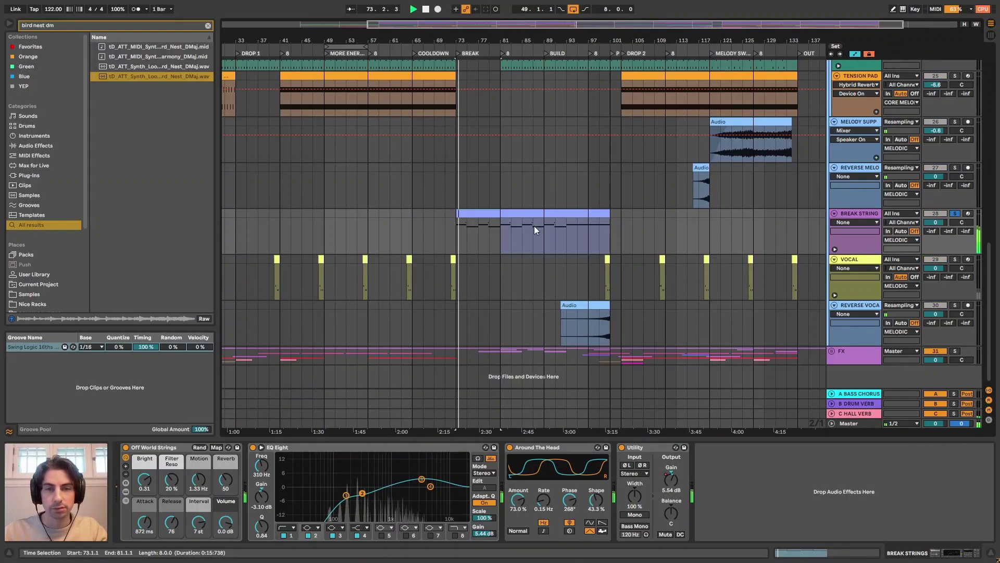
Search the browser for "off world" within Instruments and expand Analog and Strings to locate the Off World Strings preset.
click(162, 450)
key(ctrl+f)
text(off)
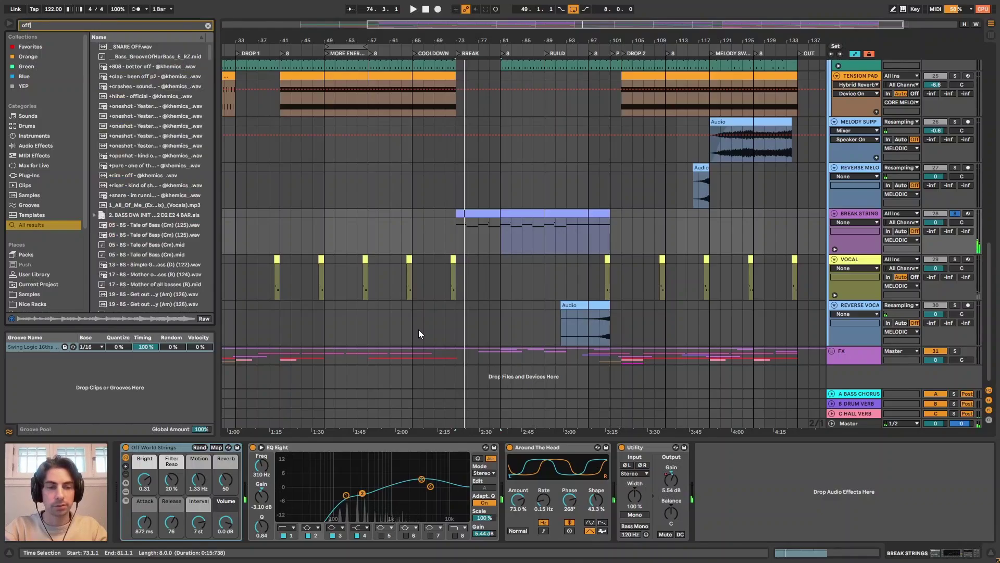
text( word)
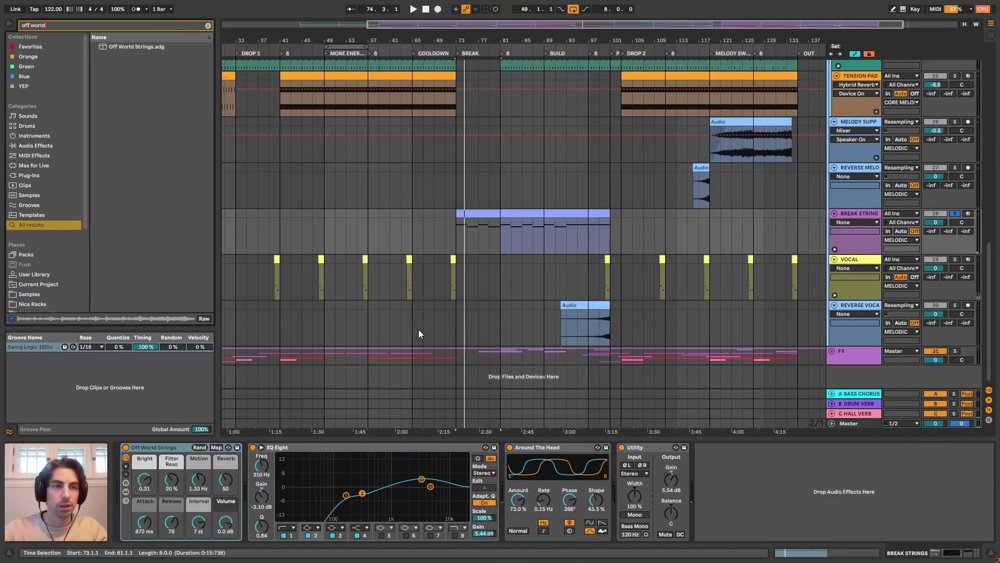
click(30, 136)
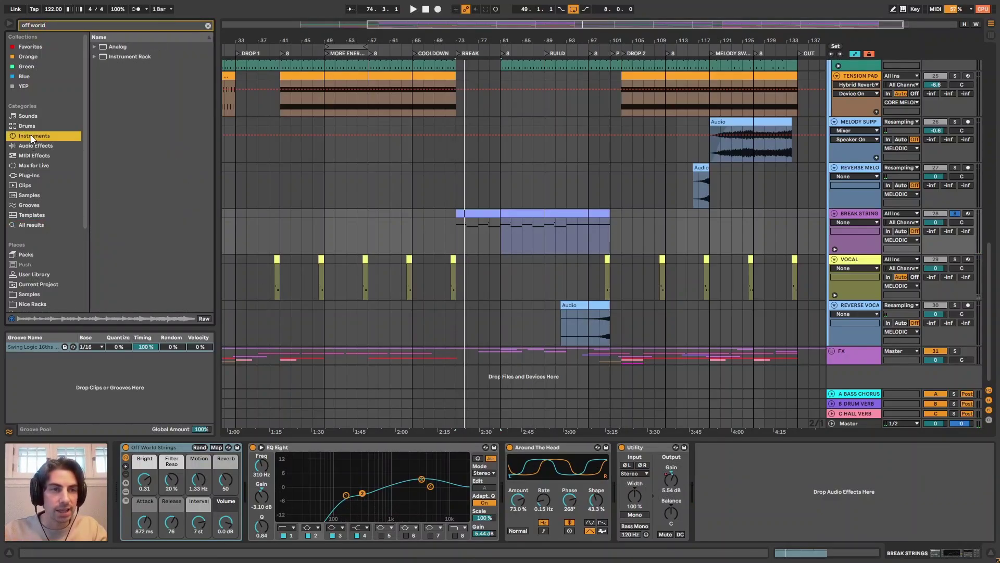
click(95, 47)
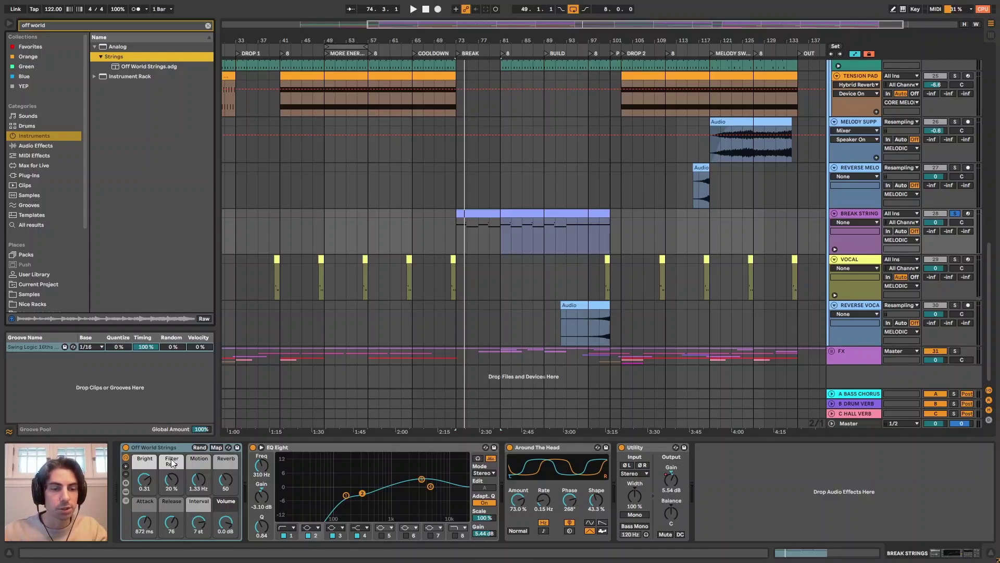
Play the soloed BREAK STRINGS from bar 73, bypass and re-enable its EQ Eight, and select the Around The Head device.
key(space)
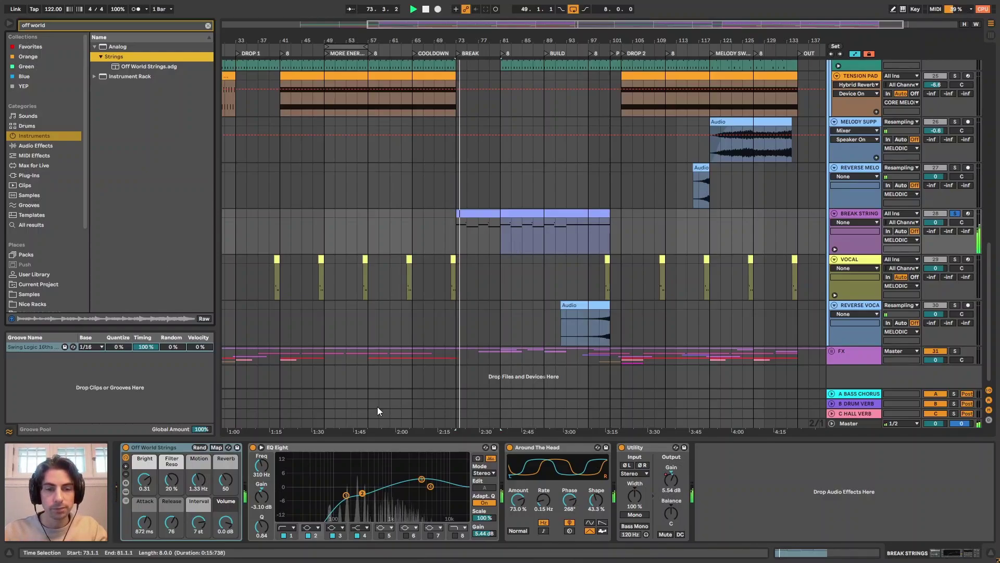
click(254, 447)
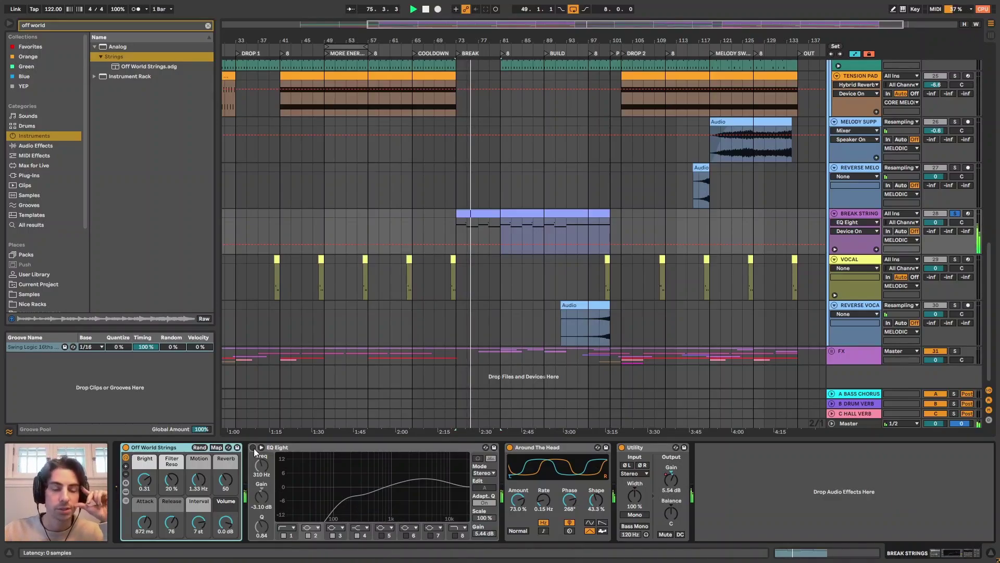
click(254, 447)
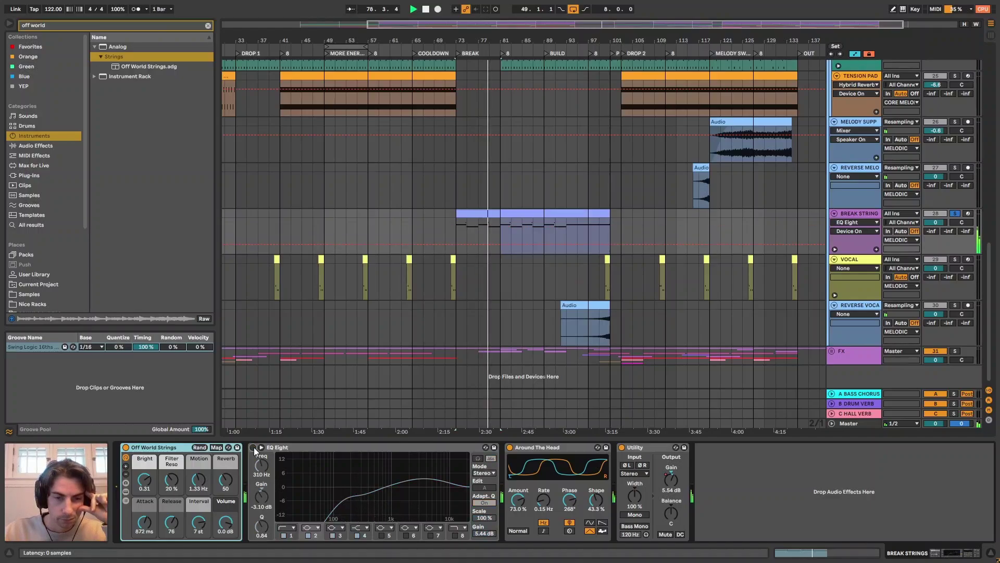
click(554, 449)
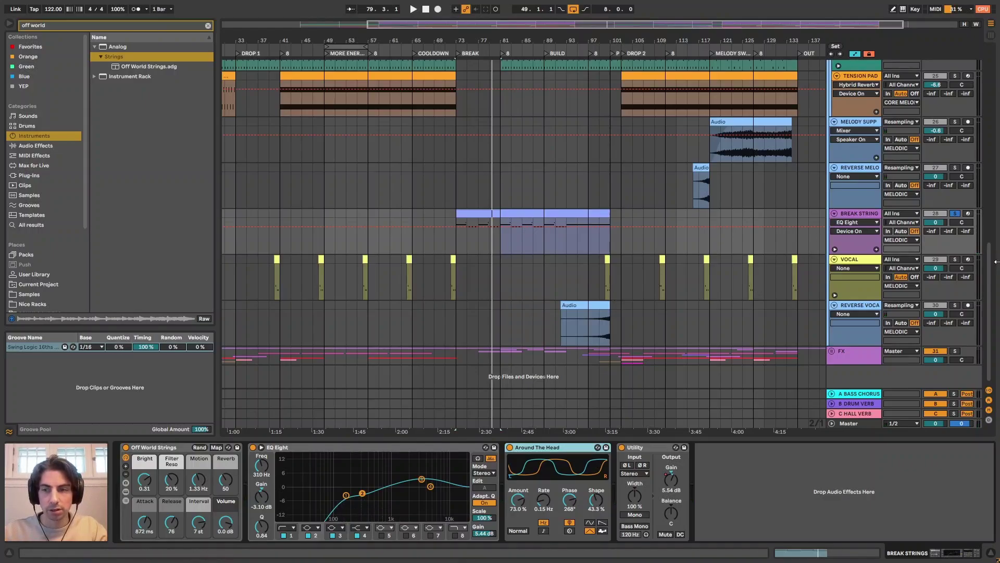
Solo REESE BASS and BASS together with BREAK STRINGS and play the BREAK section from bar 73.
drag(991, 275, 987, 90)
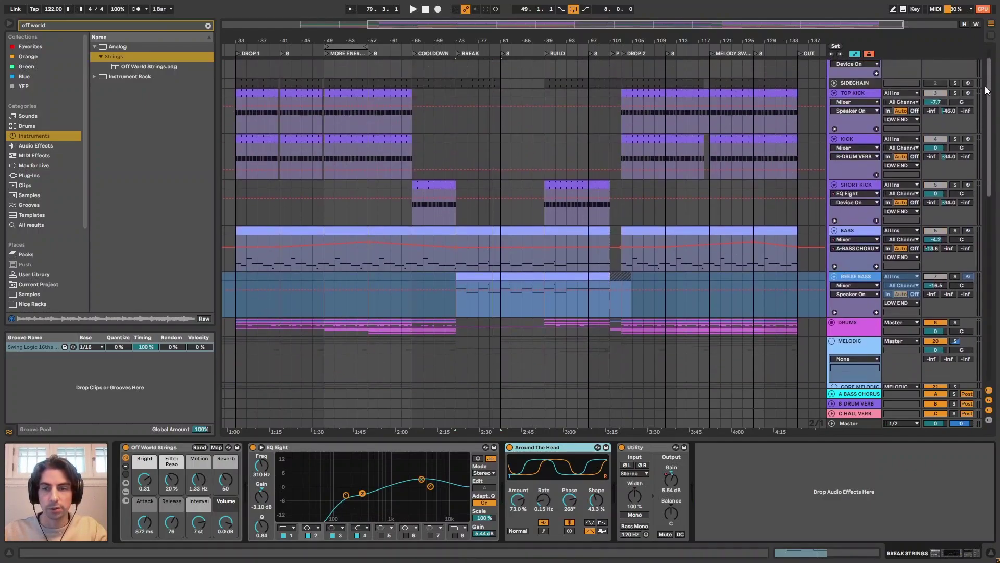
click(957, 277)
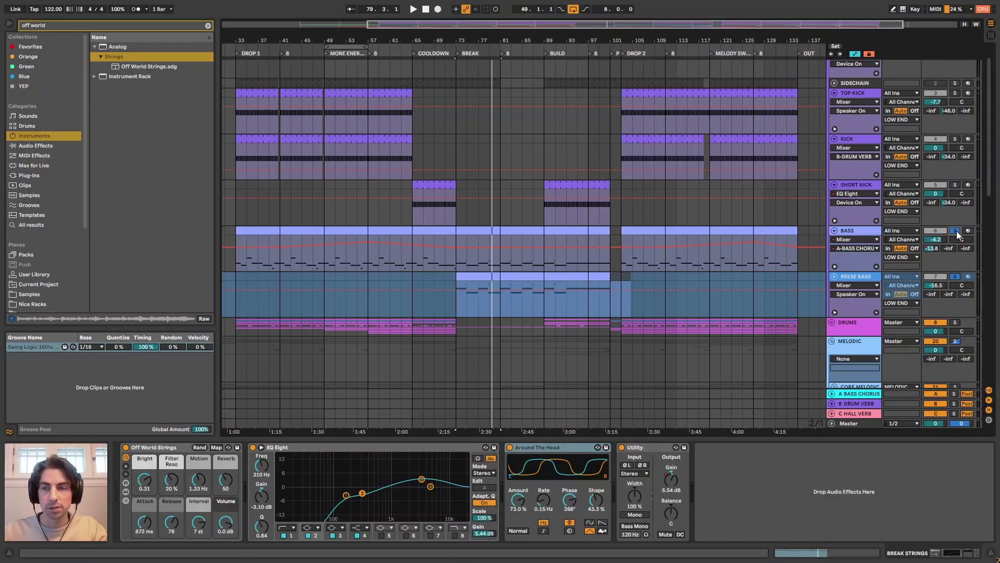
drag(524, 46, 462, 297)
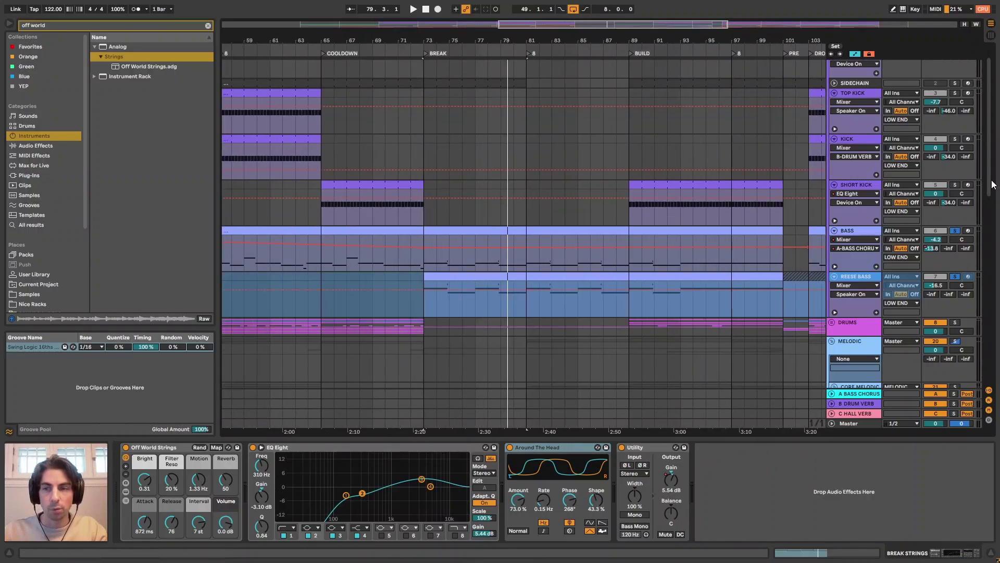
drag(993, 183, 992, 332)
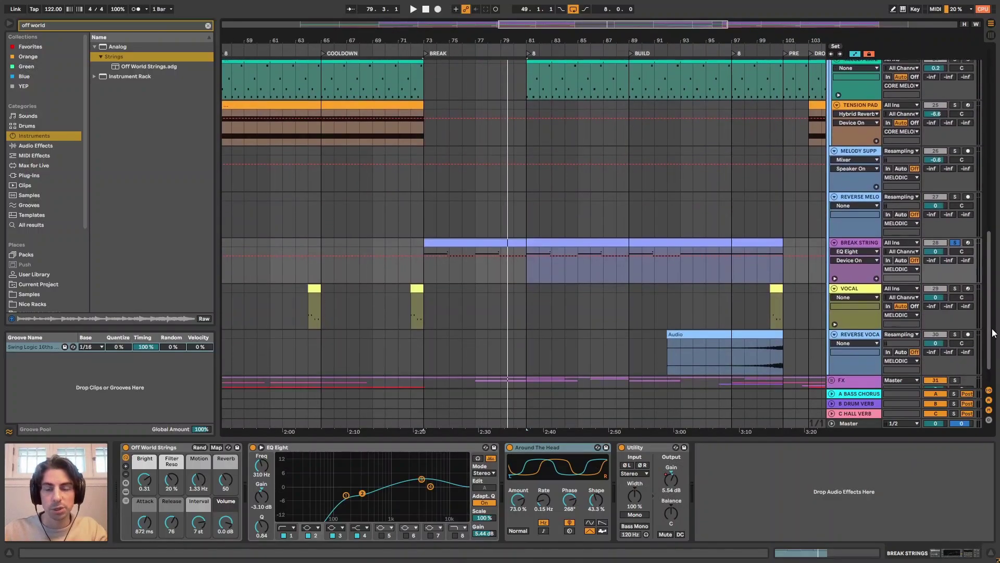
key(space)
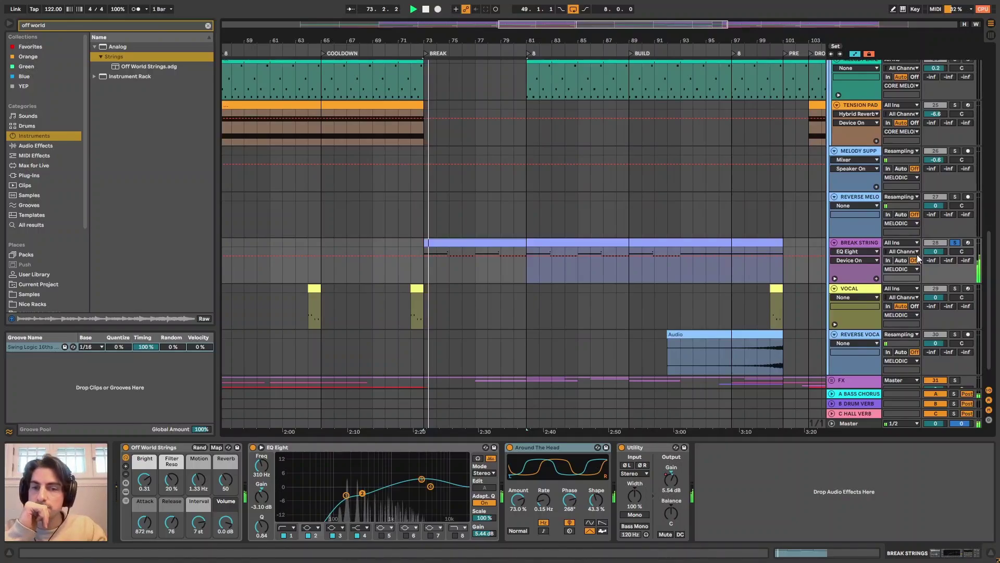
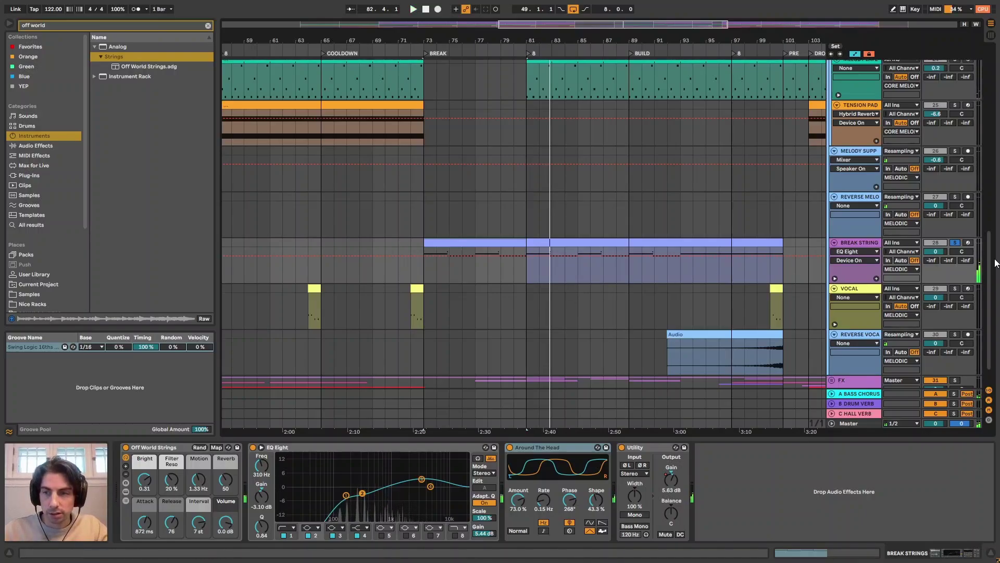
Show the VOCAL track's devices, clear the solos, and place the insert marker at bar 39 before the first vocal clip.
scroll(990, 304, down, 2)
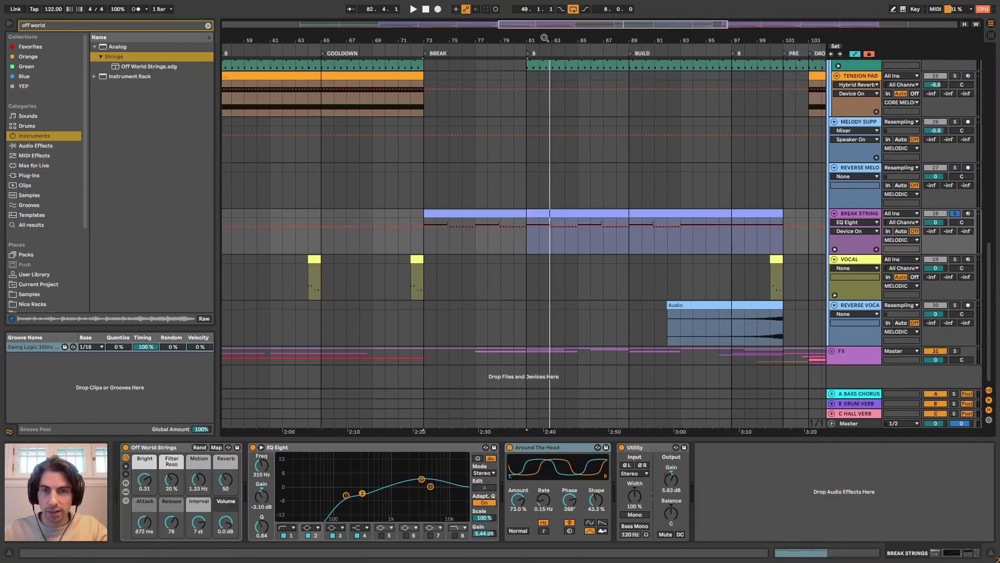
scroll(586, 198, down, 4)
click(867, 265)
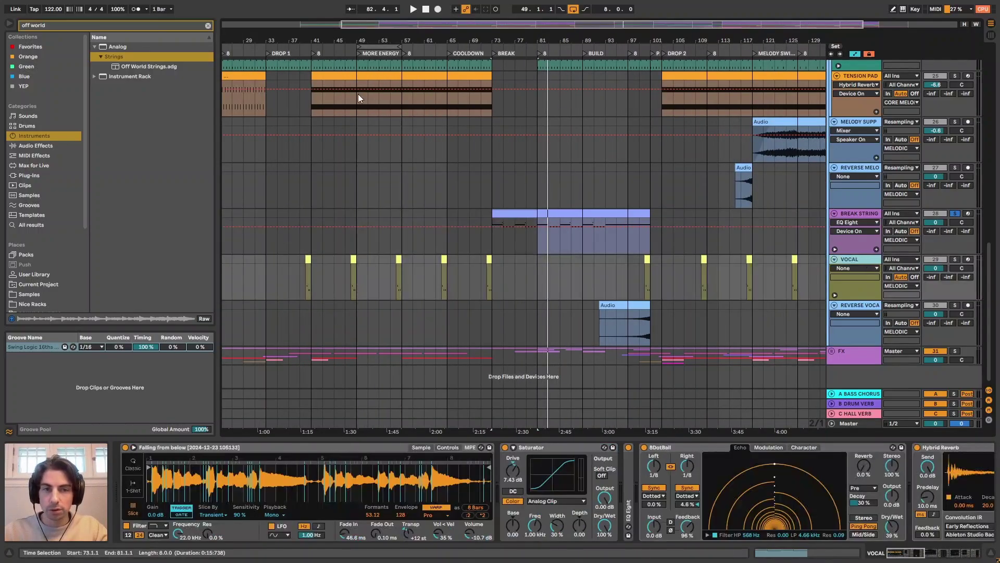
drag(330, 41, 397, 34)
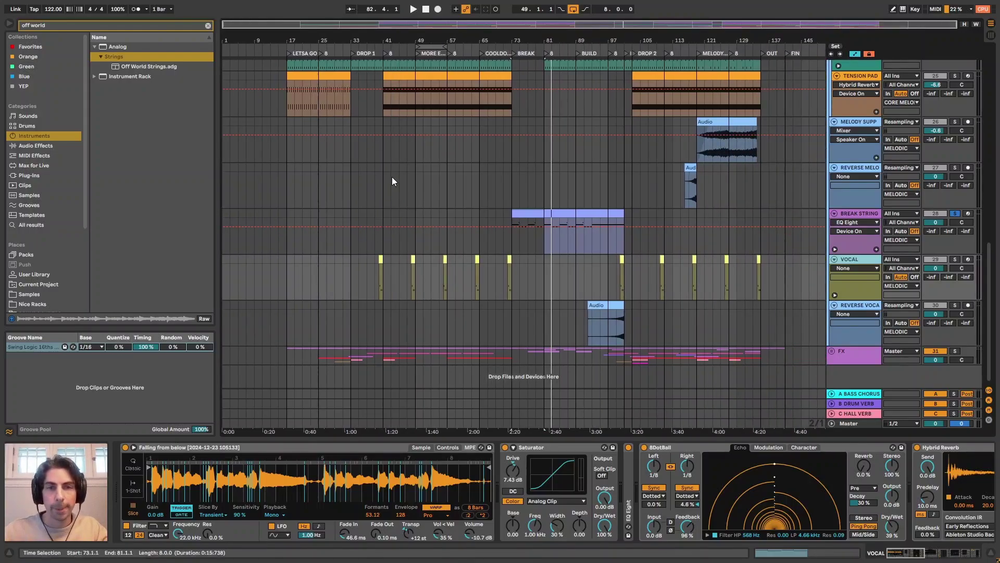
drag(373, 37, 373, 266)
click(370, 273)
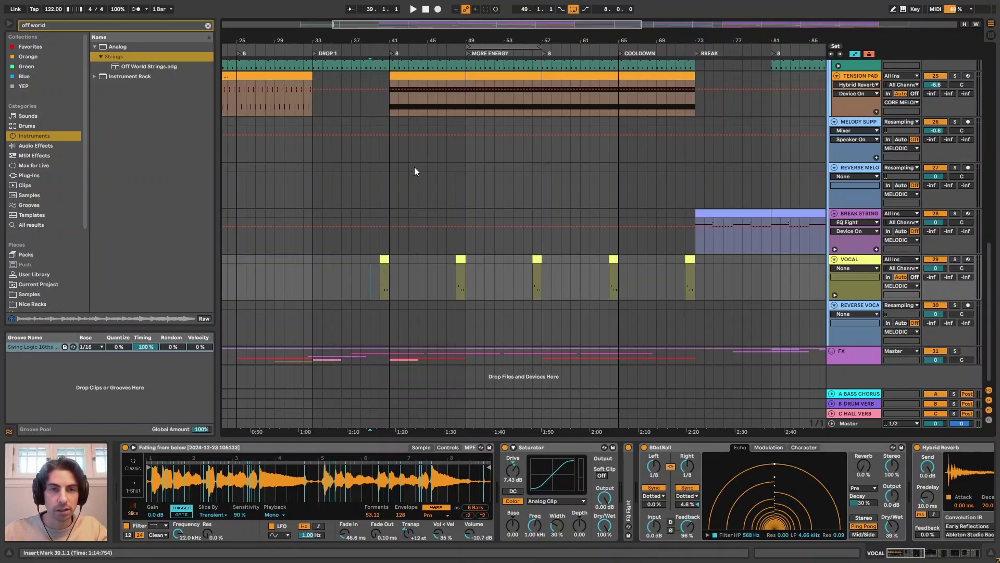
Solo VOCAL and play its clips at bar 40 and just before the COOLDOWN section.
scroll(376, 41, up, 3)
click(389, 259)
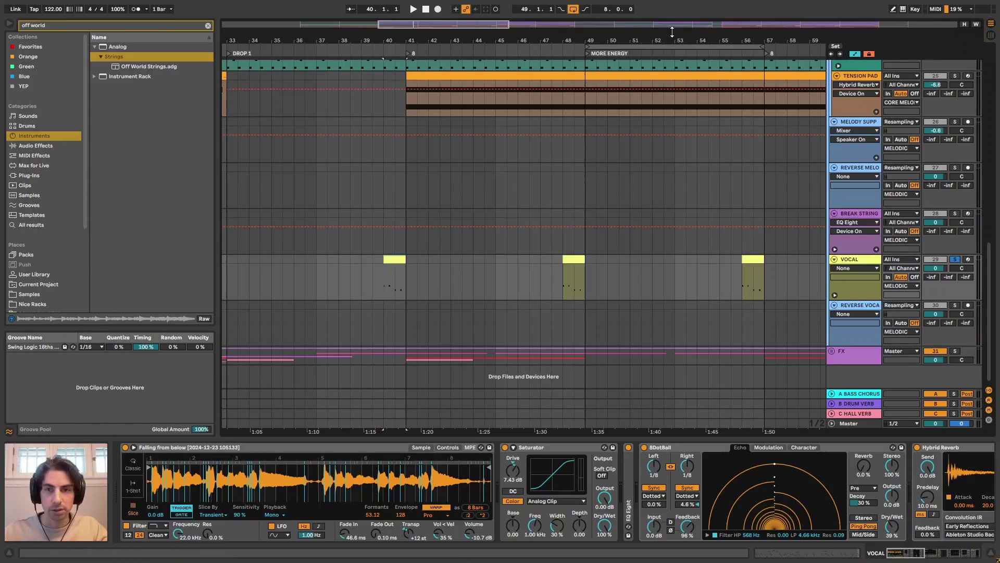
key(space)
drag(670, 39, 495, 36)
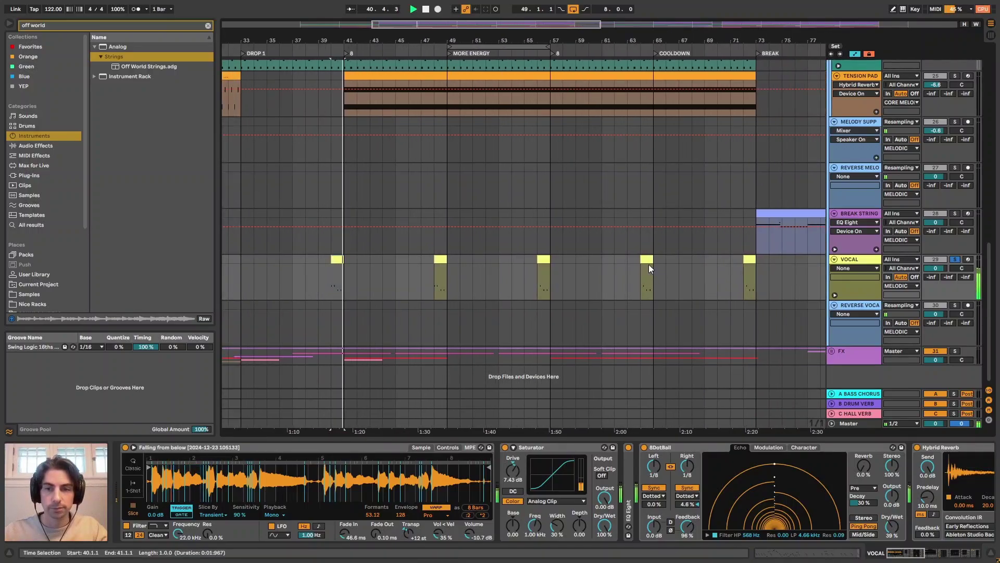
click(649, 269)
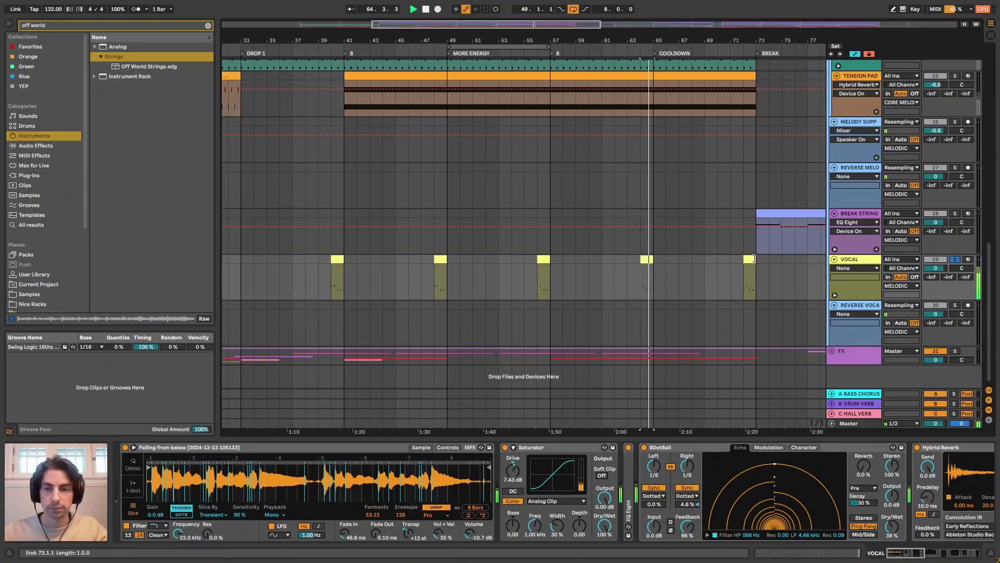
Replay the soloed VOCAL clip just before the COOLDOWN section and stop playback.
drag(681, 39, 606, 38)
key(space)
key(space)
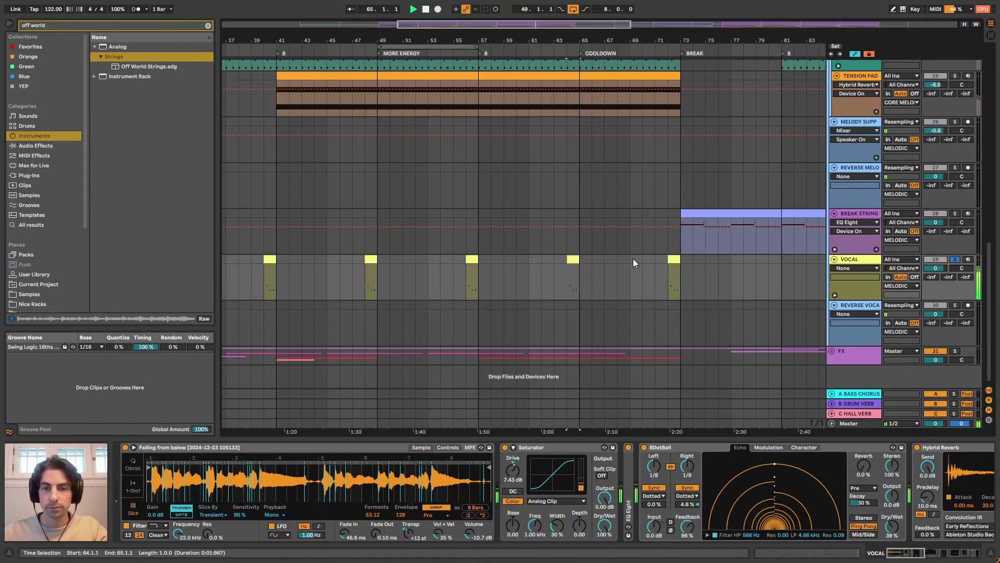
scroll(290, 319, left, 3)
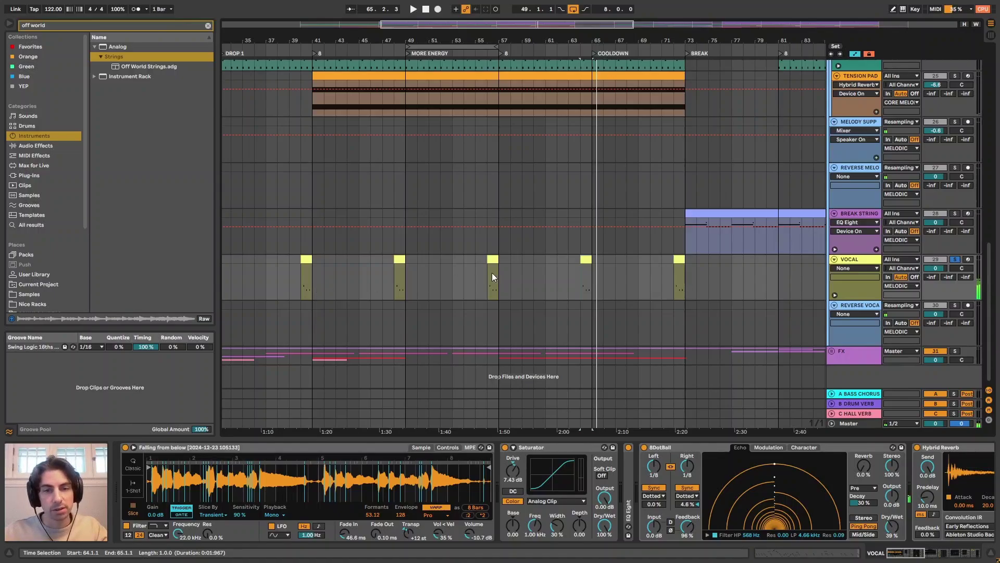
drag(605, 46, 593, 203)
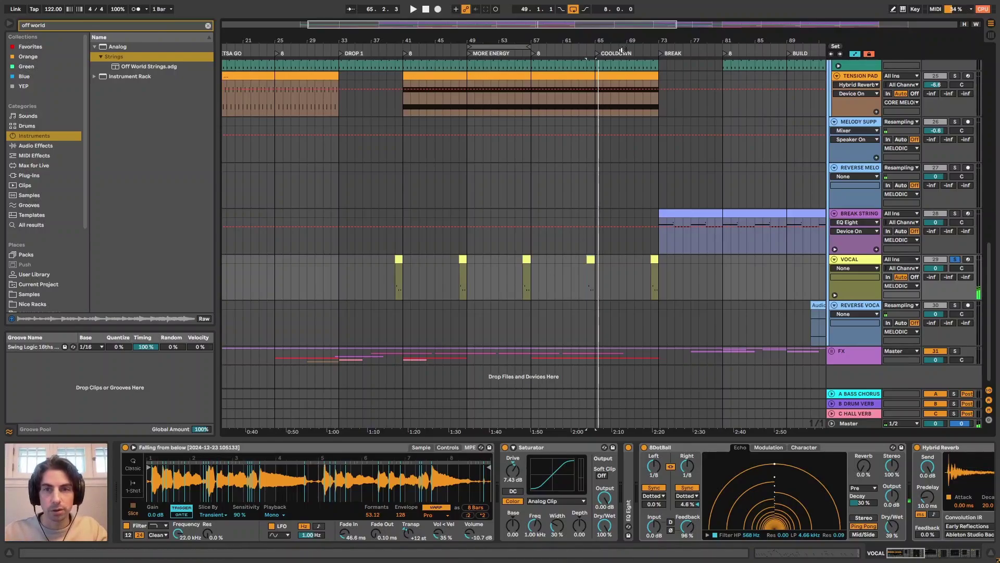
drag(621, 50, 671, 127)
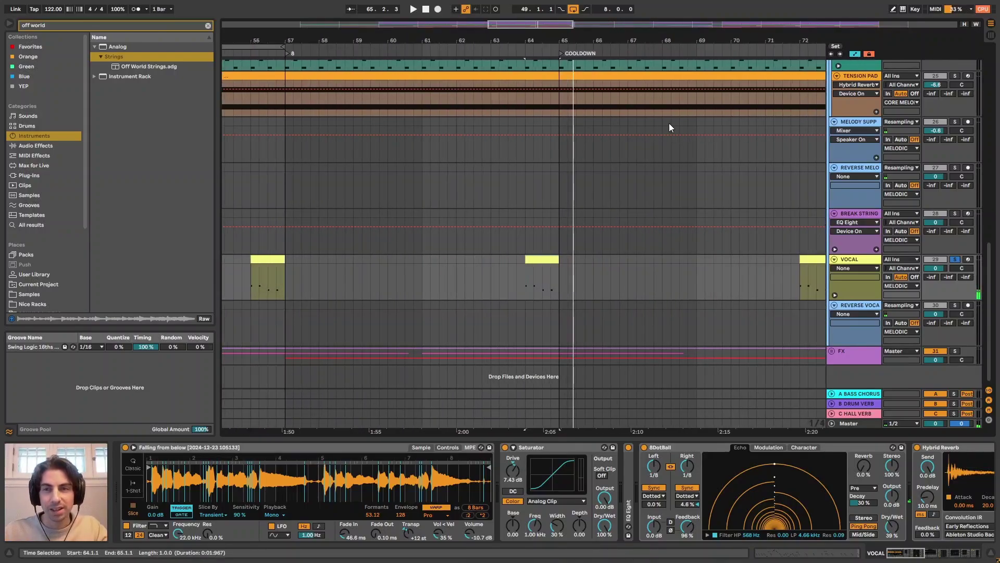
drag(991, 262, 971, 177)
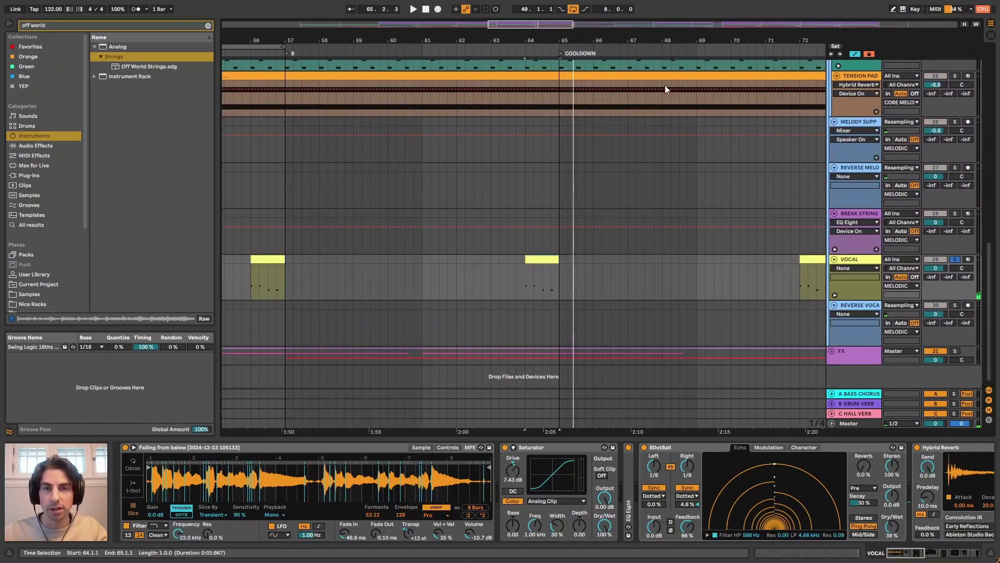
drag(563, 36, 584, 3)
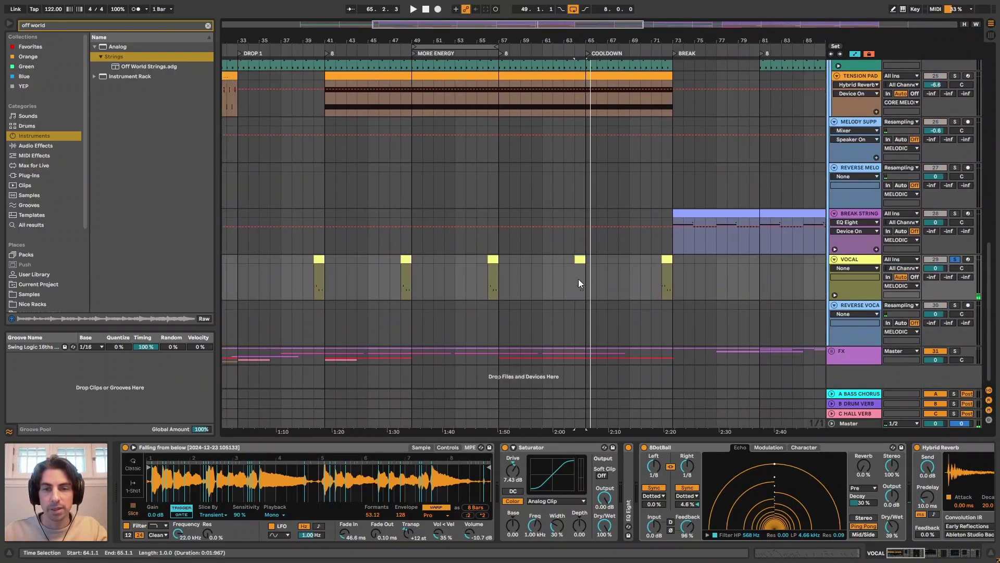
Play the VOCAL clip at bar 64 with its effects, then disable all the track's effect devices and play it dry.
click(579, 261)
key(space)
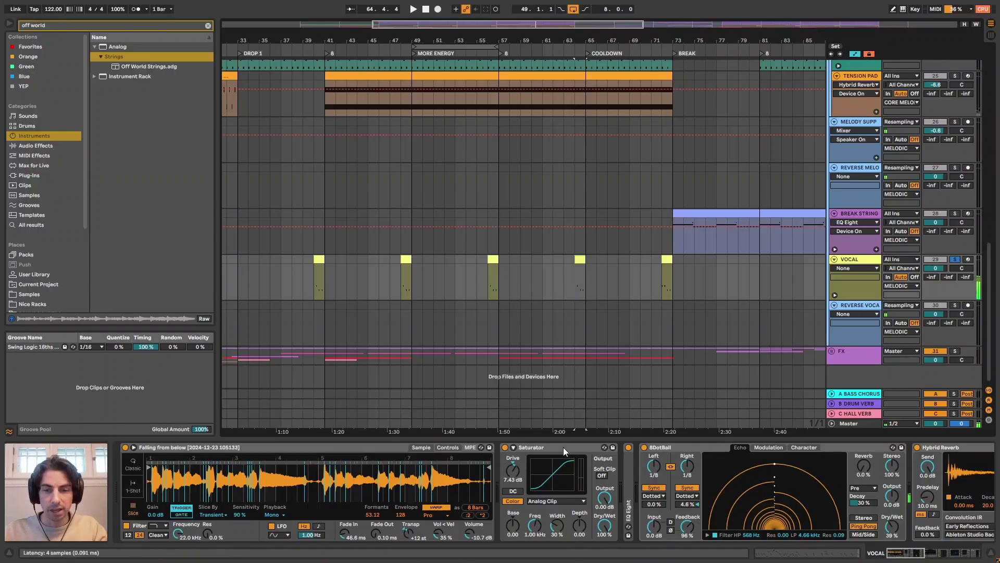
drag(912, 552, 967, 553)
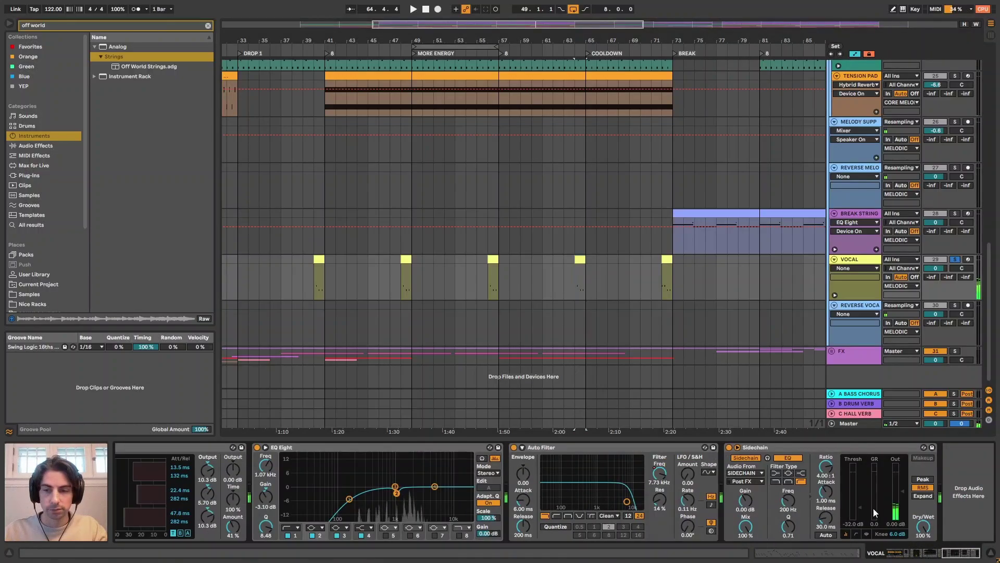
click(762, 444)
key(ctrl+a)
key(0)
key(space)
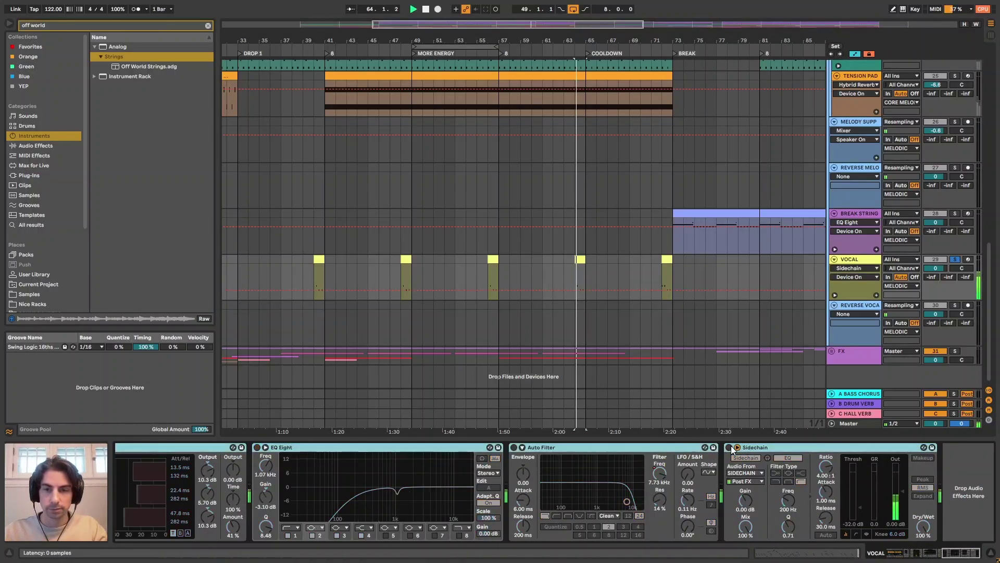
Switch the VOCAL track's Simpler to Classic mode and arm the track for playing the sample live.
drag(970, 548, 917, 551)
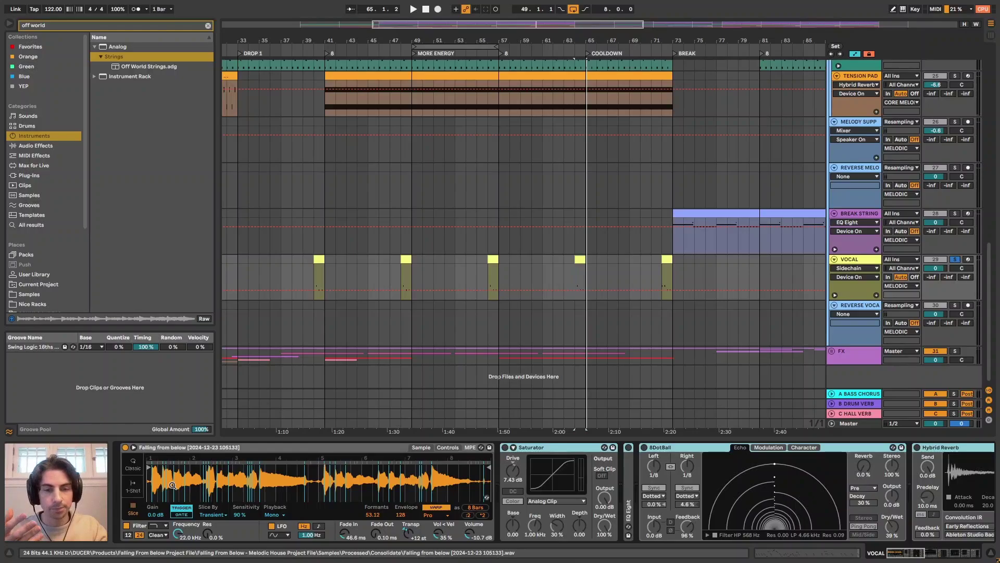
click(136, 462)
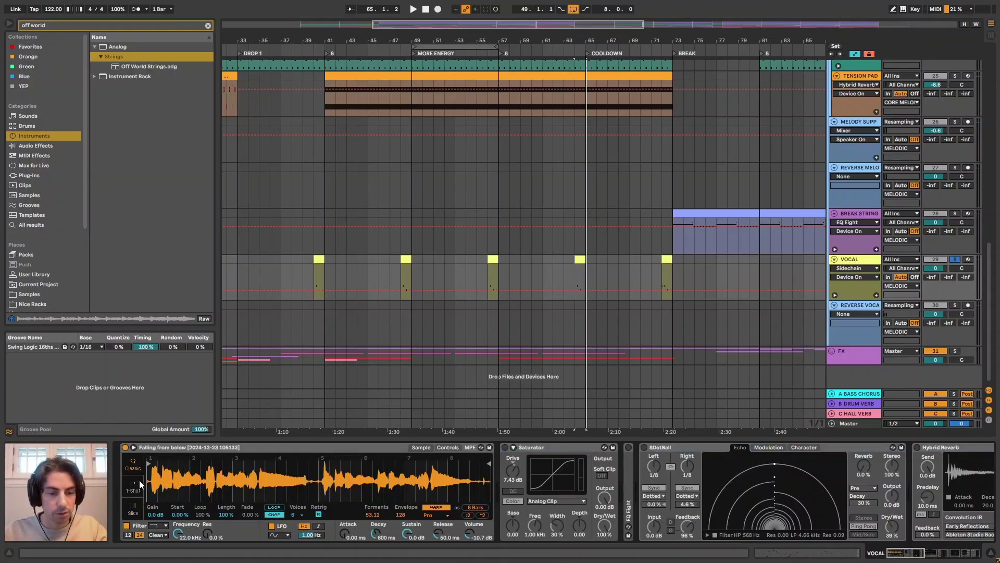
key(minus)
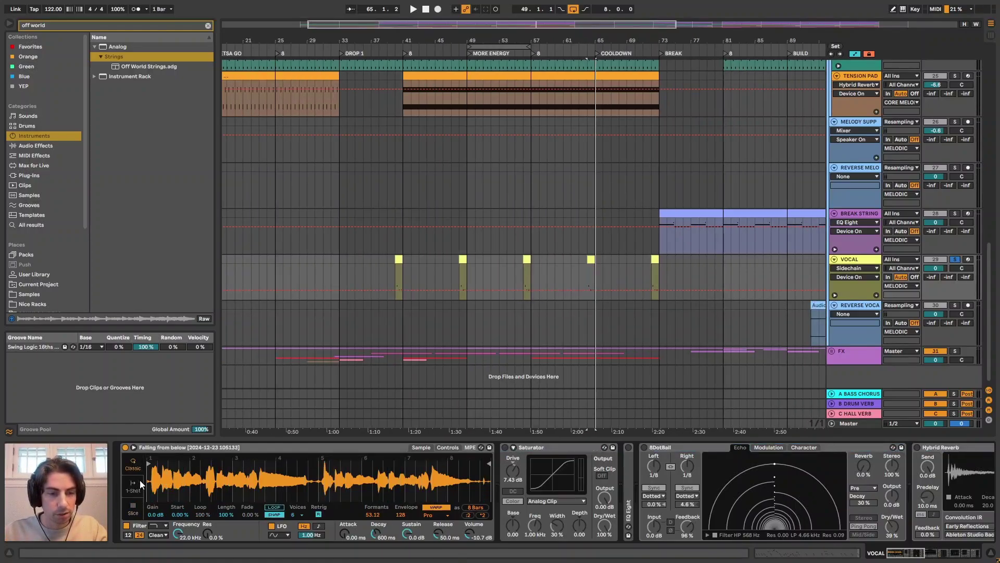
click(968, 260)
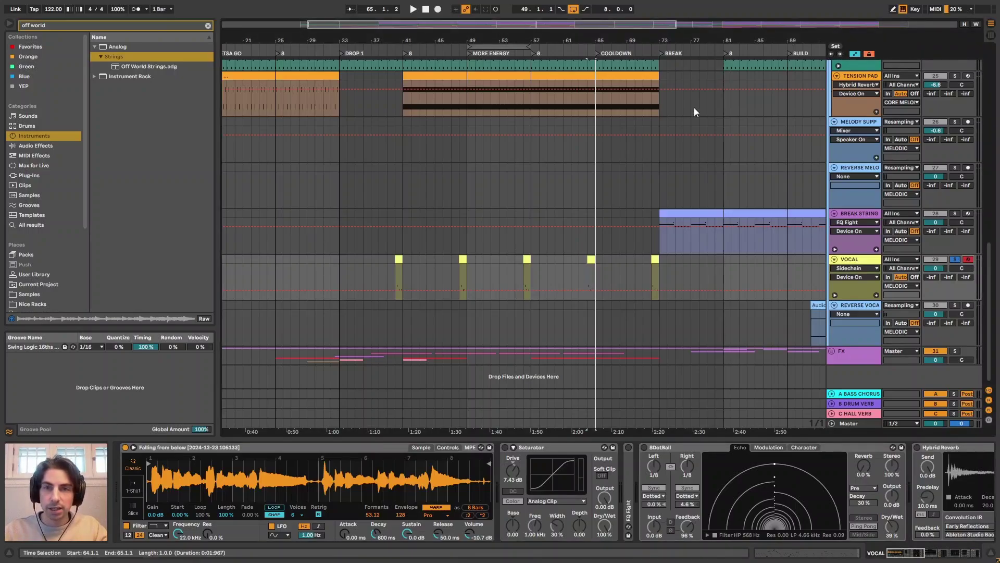
key(plus)
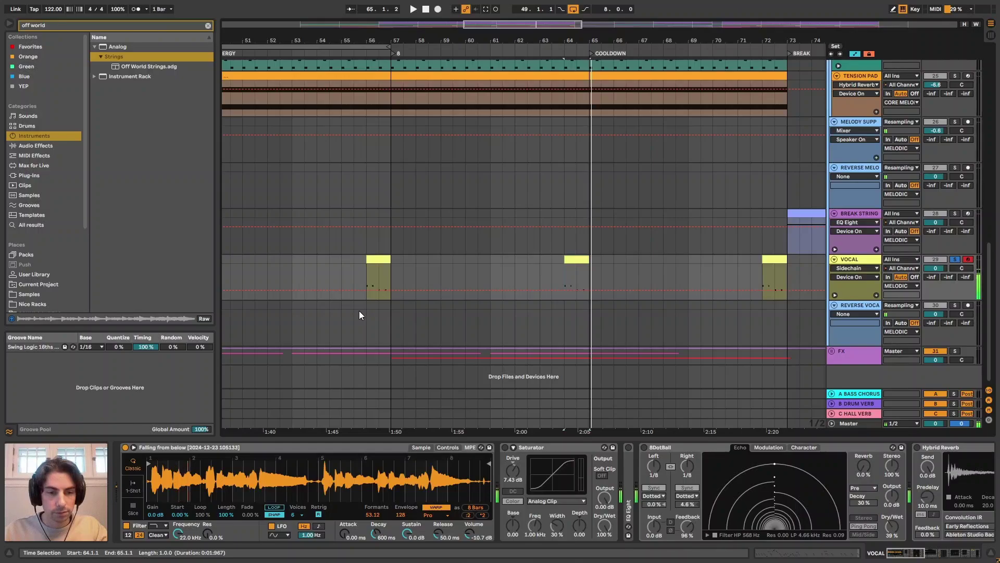
Examine the Transpose setting among Simpler's detailed controls and return to the sample waveform.
click(448, 447)
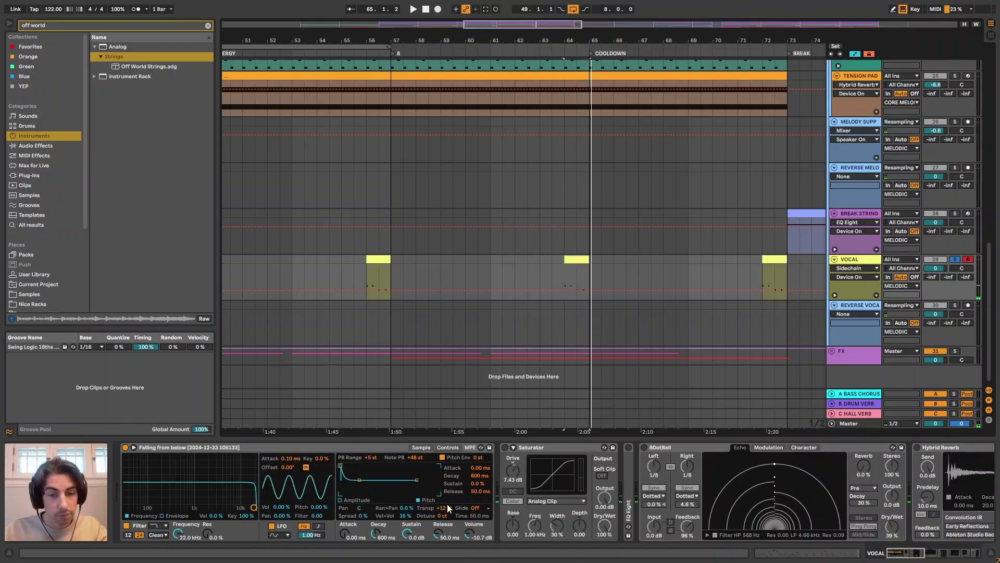
drag(447, 505, 444, 509)
click(421, 447)
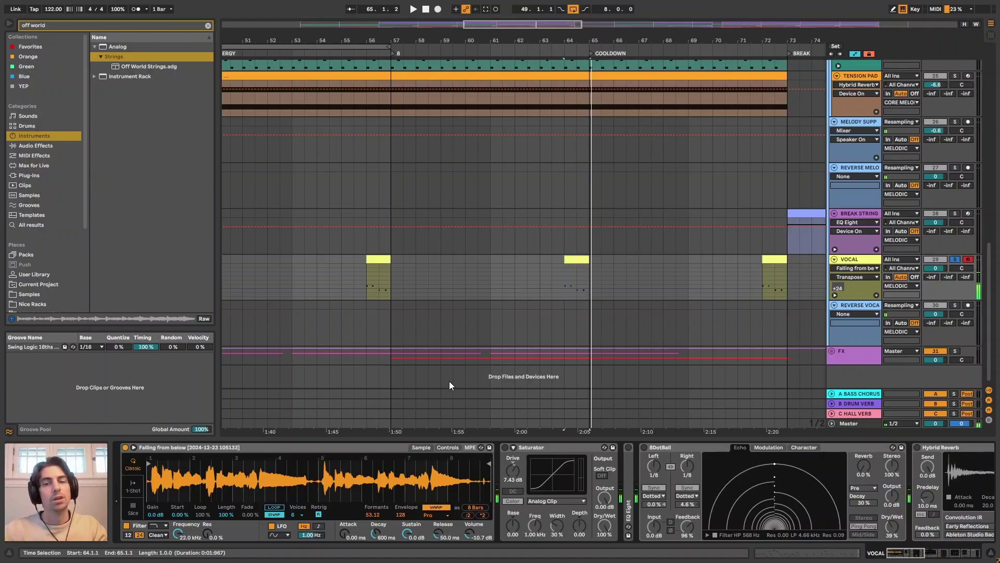
drag(578, 35, 547, 255)
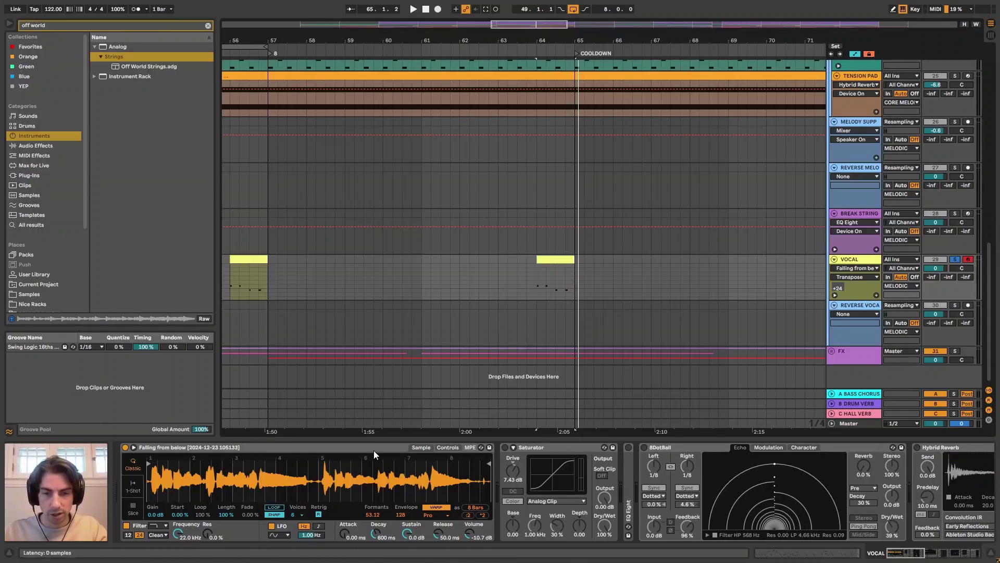
click(446, 447)
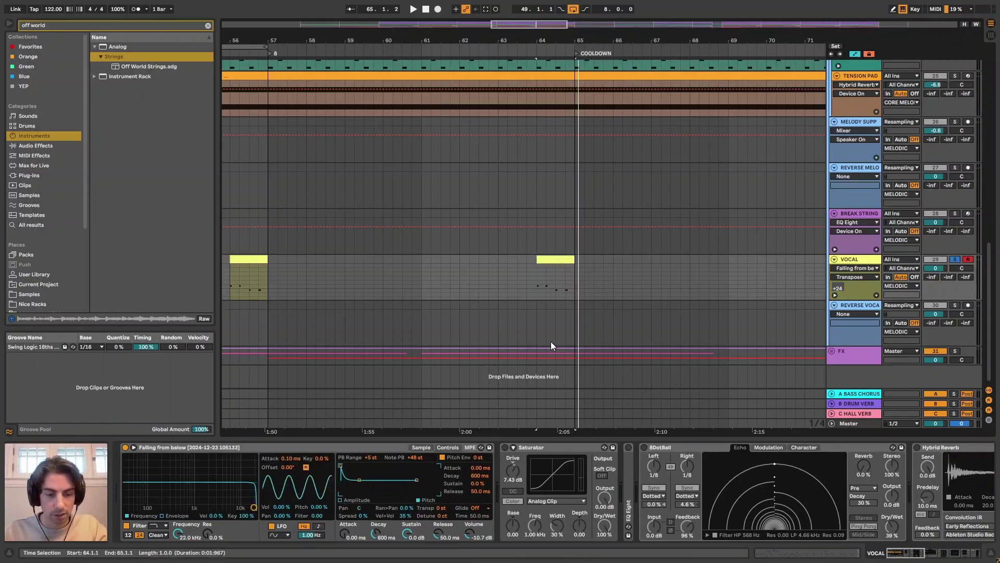
click(421, 448)
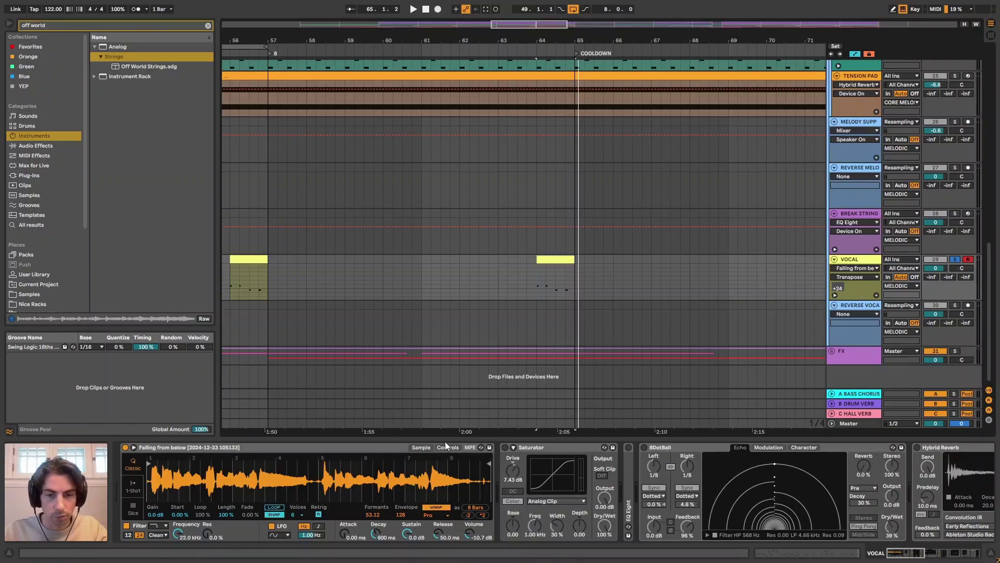
click(447, 448)
click(423, 448)
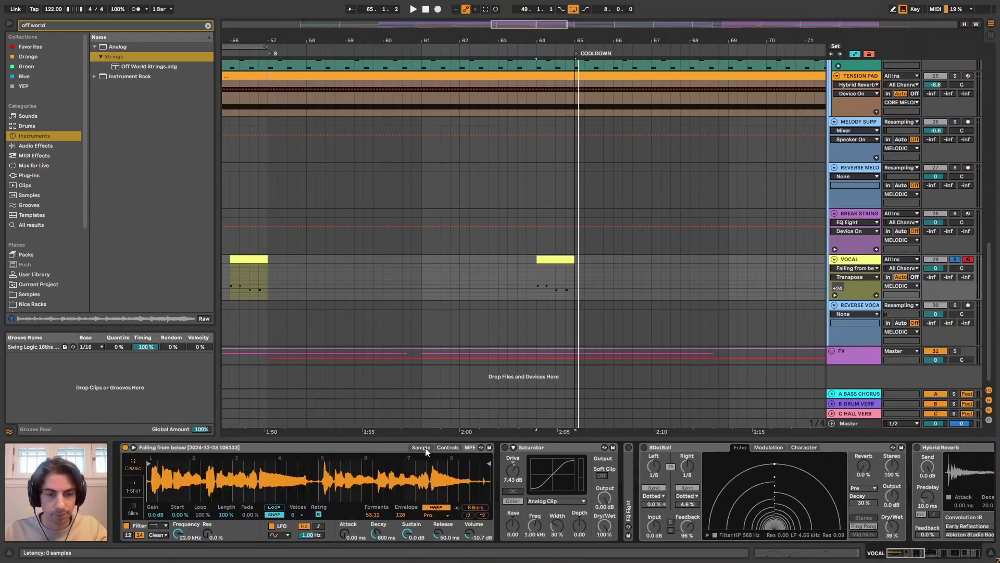
Set Simpler back to Slice mode and check its detailed controls before returning to the sliced waveform.
click(135, 512)
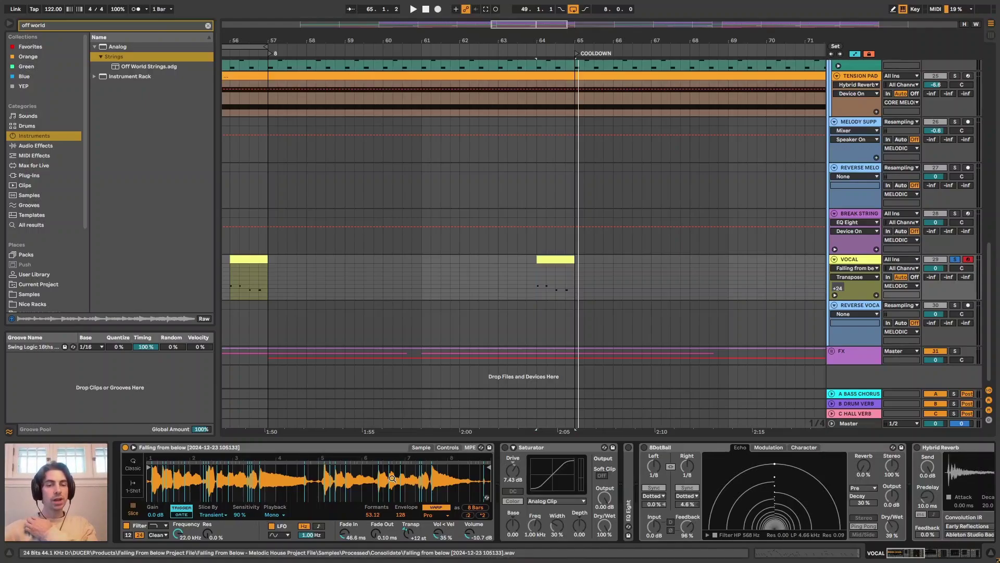
click(441, 448)
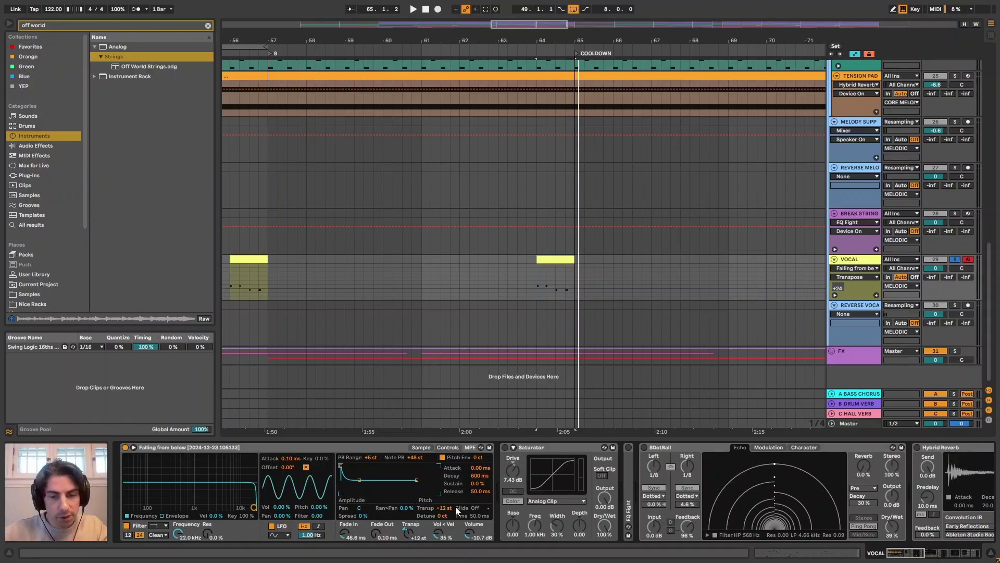
click(422, 447)
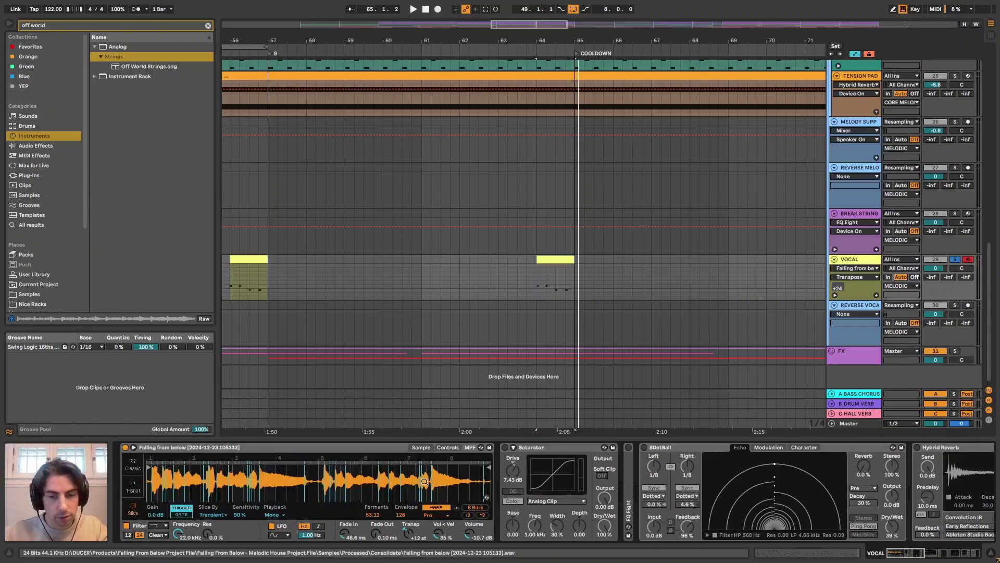
Try raising the sliced vocal's Formants to 100 in Simpler, then undo the change.
click(440, 514)
click(446, 509)
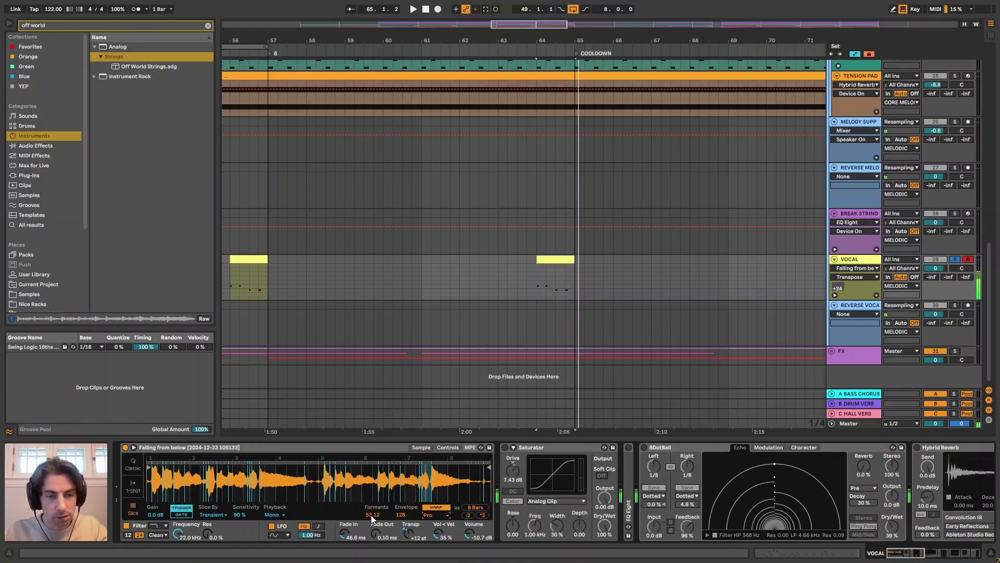
drag(371, 515, 371, 485)
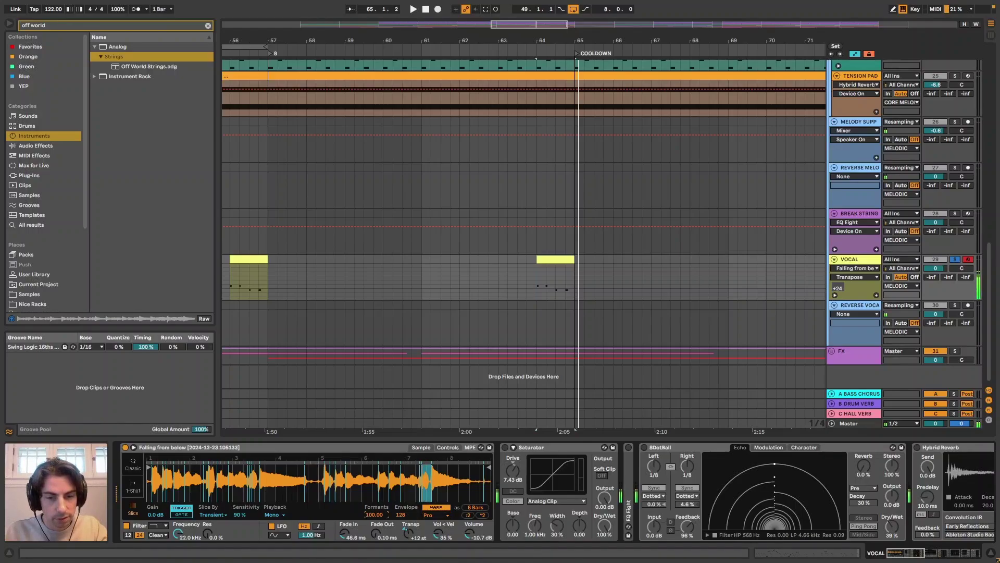
key(ctrl+z)
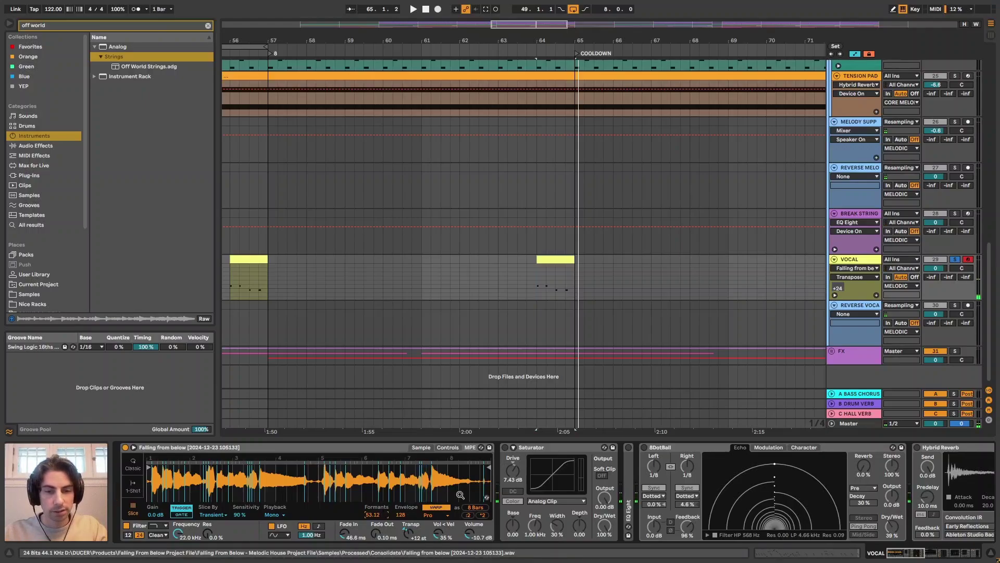
Lower the computer keyboard's octave range to C1 to D2 and audition individual vocal slices.
key(z)
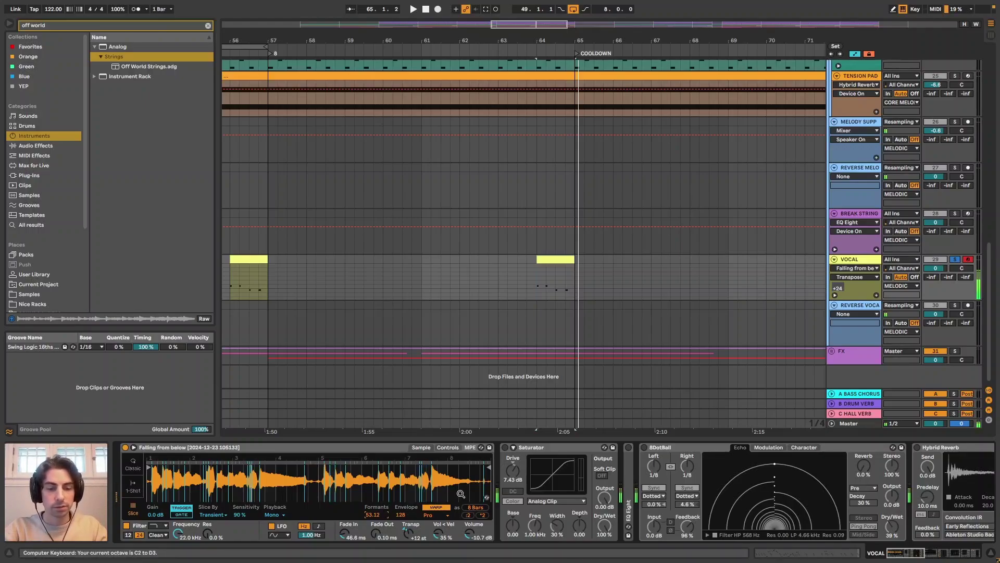
key(s)
key(d)
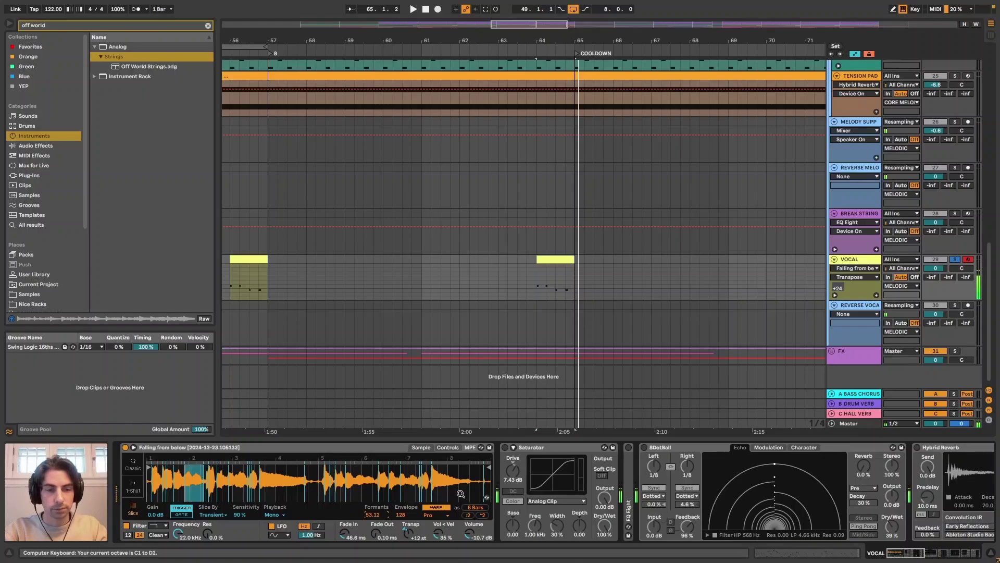
key(s)
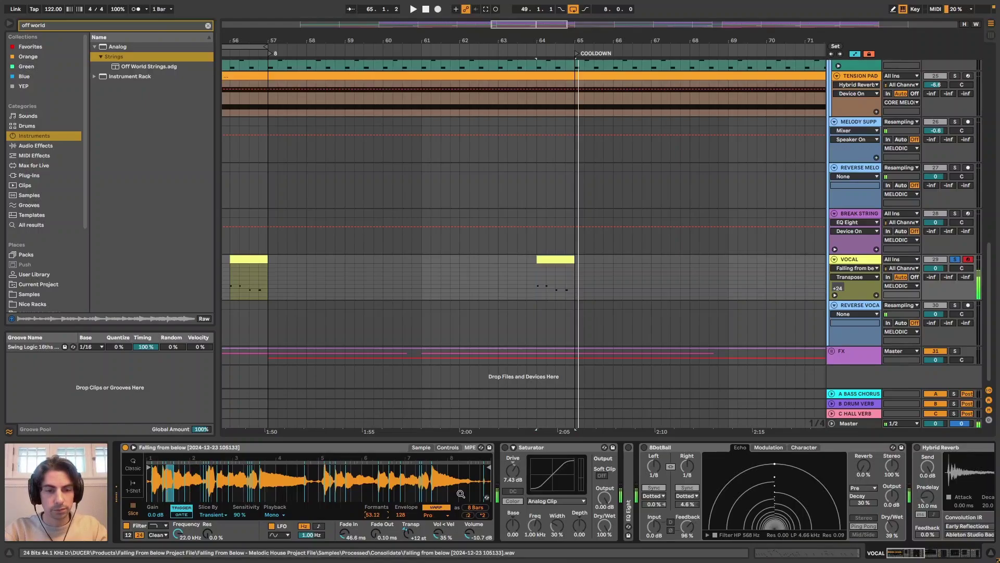
key(d)
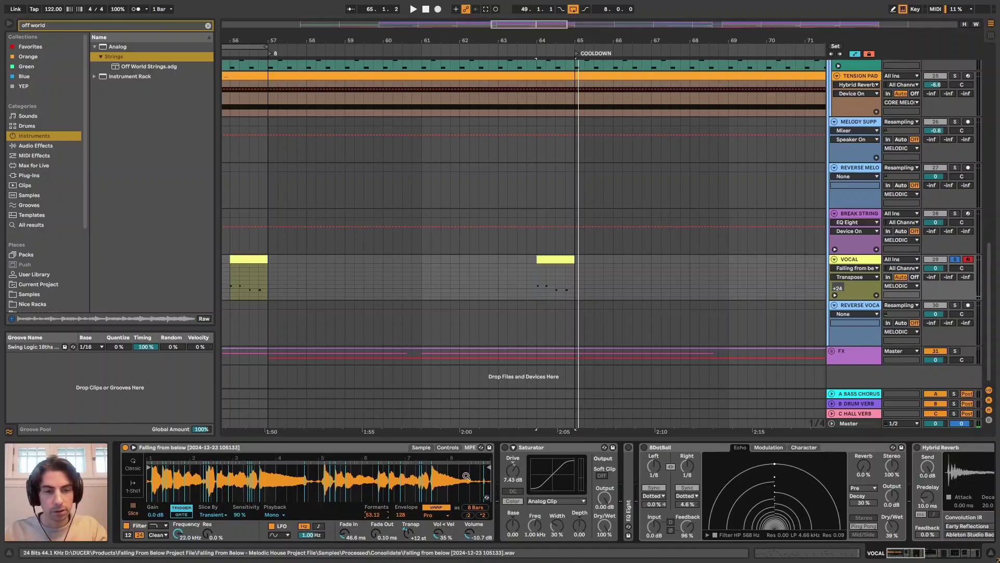
key(d)
key(d)
key(s)
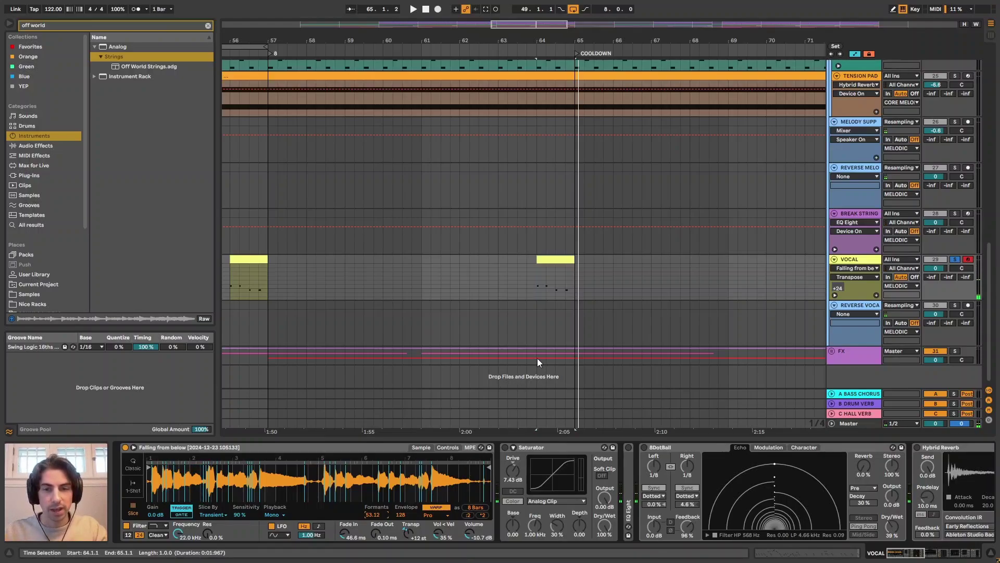
Play the dry VOCAL clip at bar 64, then re-enable the Saturator and play it again.
key(space)
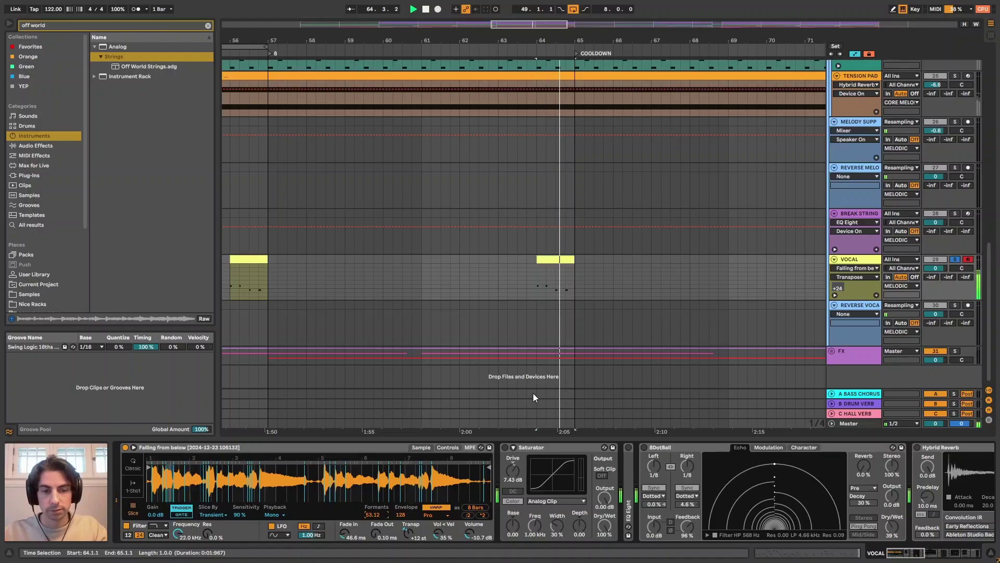
key(space)
click(539, 447)
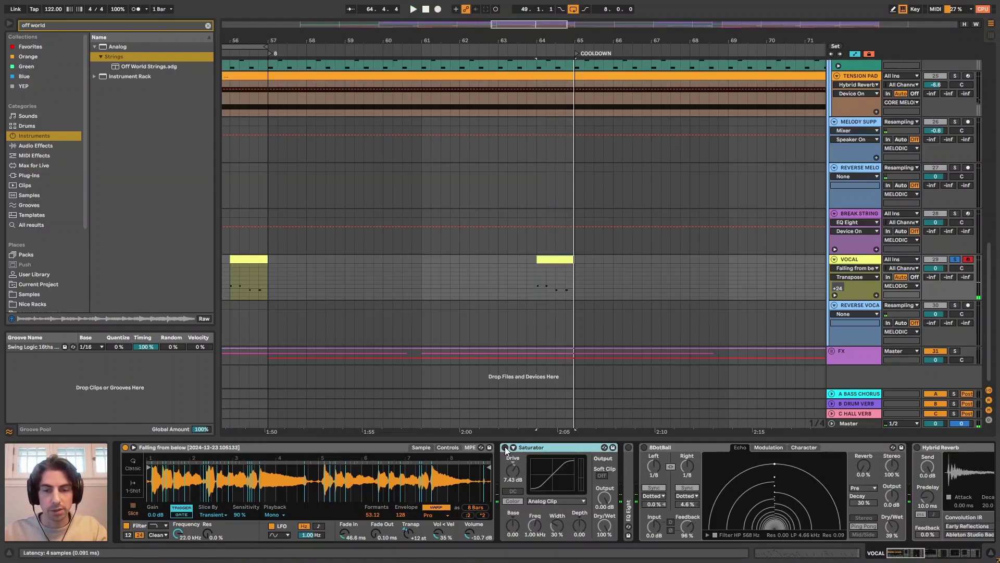
click(504, 447)
key(space)
Re-enable VOCAL's first EQ Eight and the 8DotBall echo, playing the bar 64 clip to hear them.
double_click(627, 464)
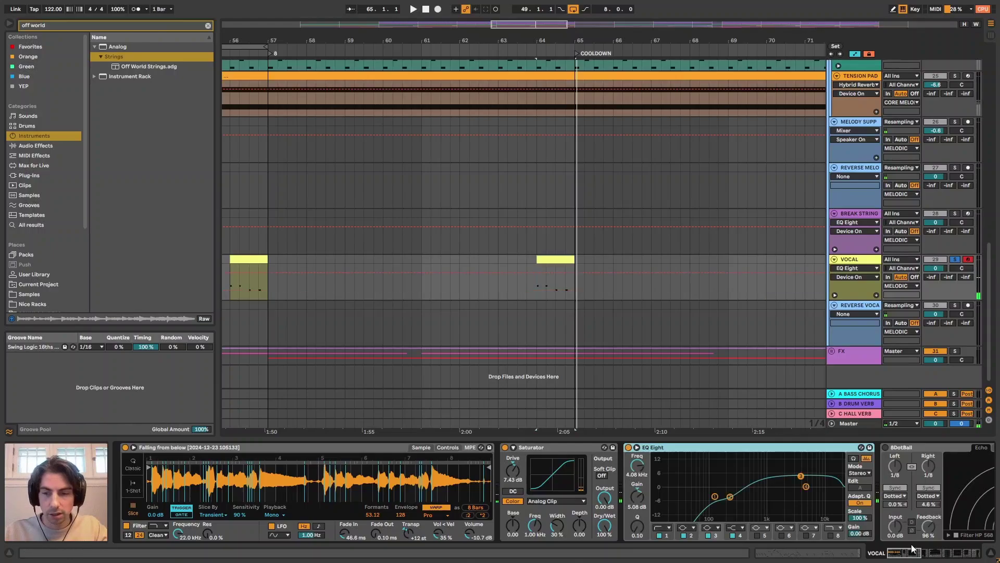
scroll(428, 479, right, 10)
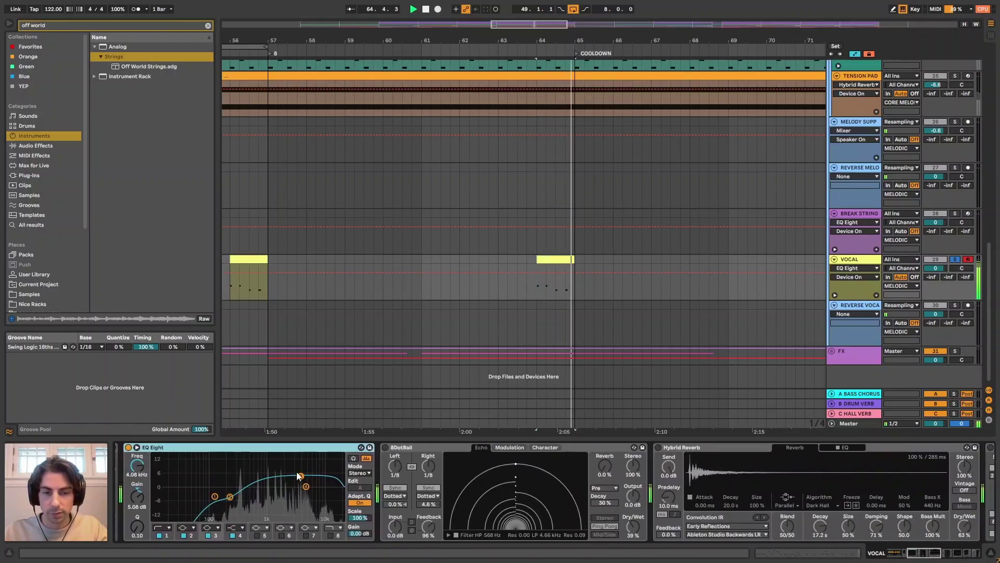
click(386, 447)
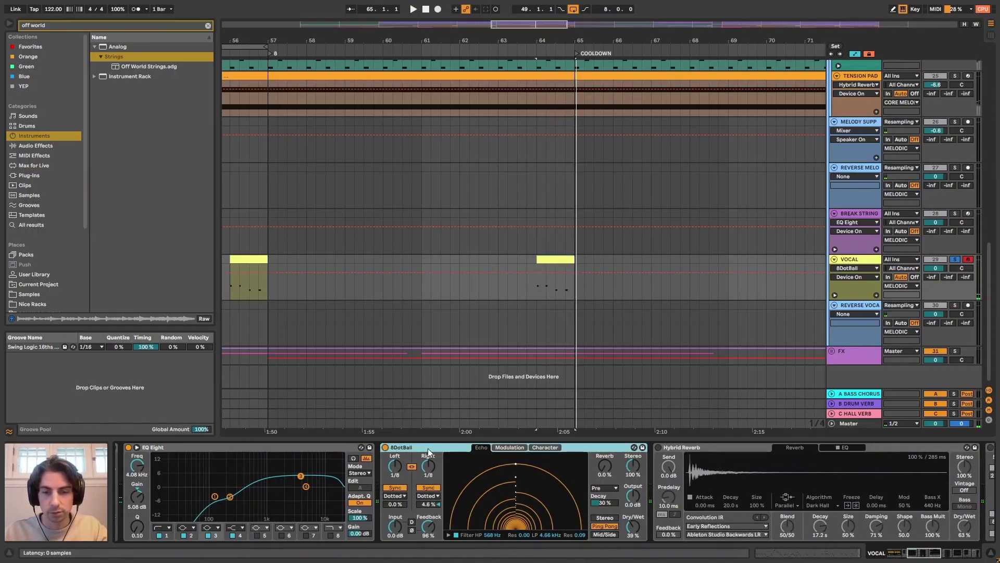
key(space)
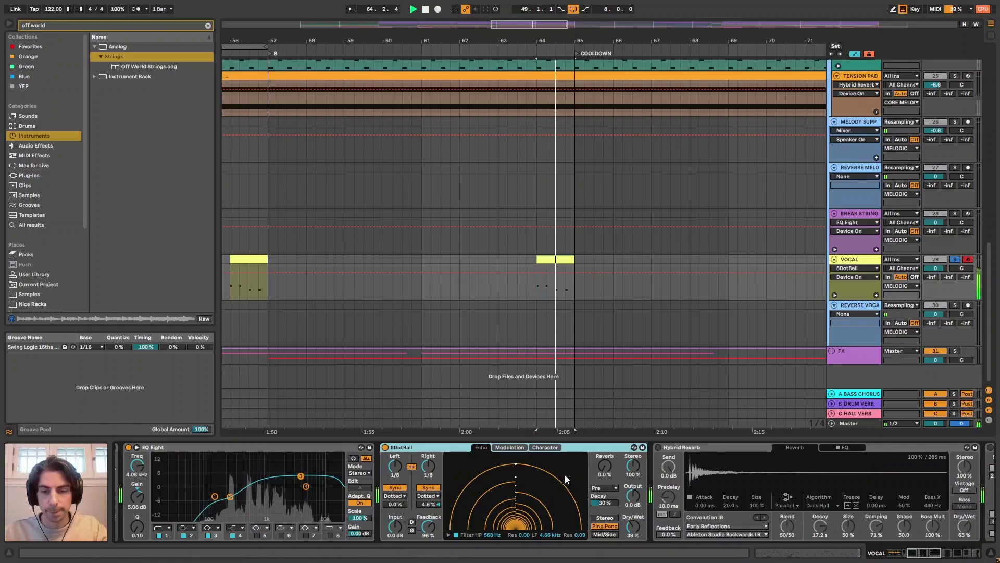
Re-enable the Hybrid Reverb on VOCAL and play the bar 64 clip with it.
click(935, 554)
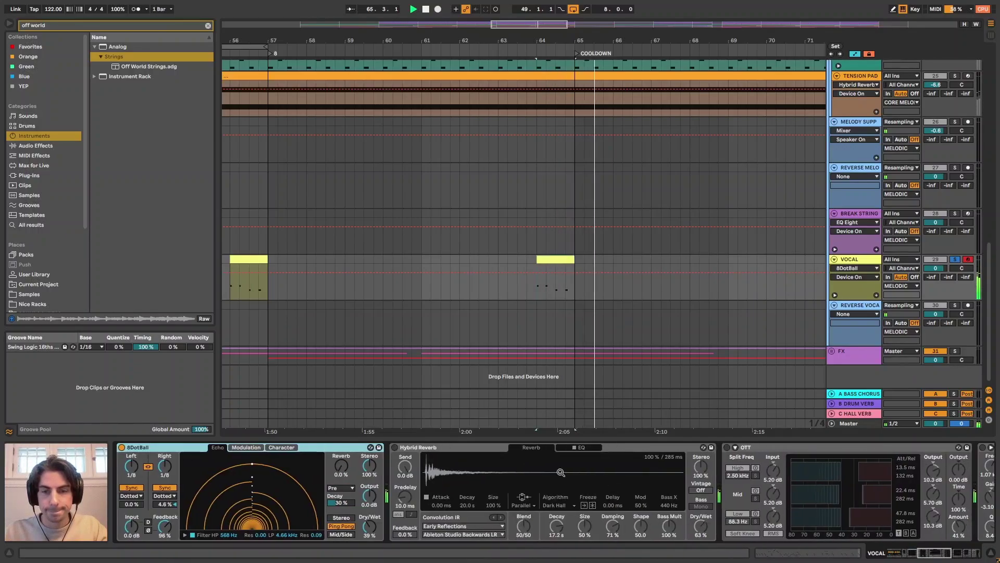
click(409, 451)
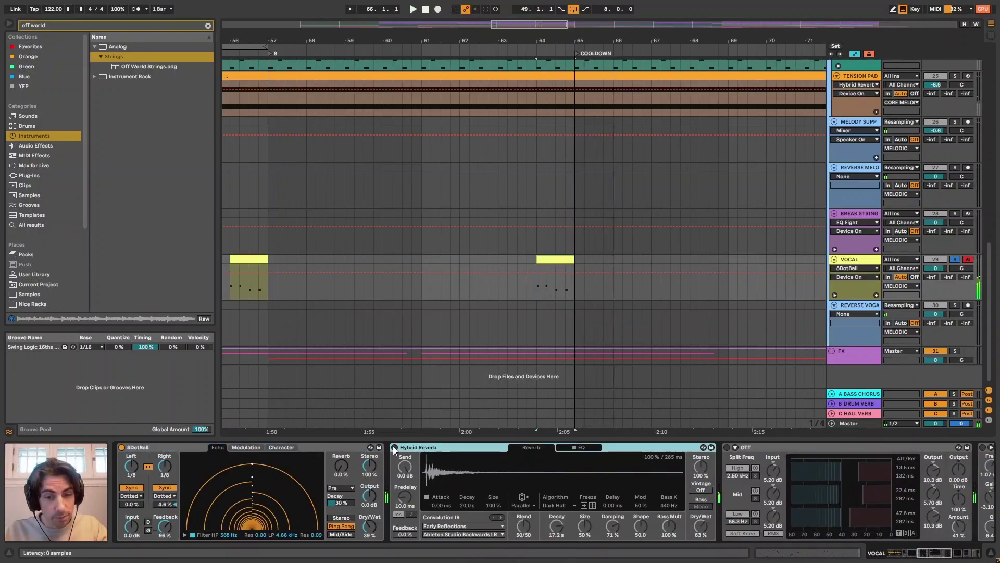
click(395, 447)
key(space)
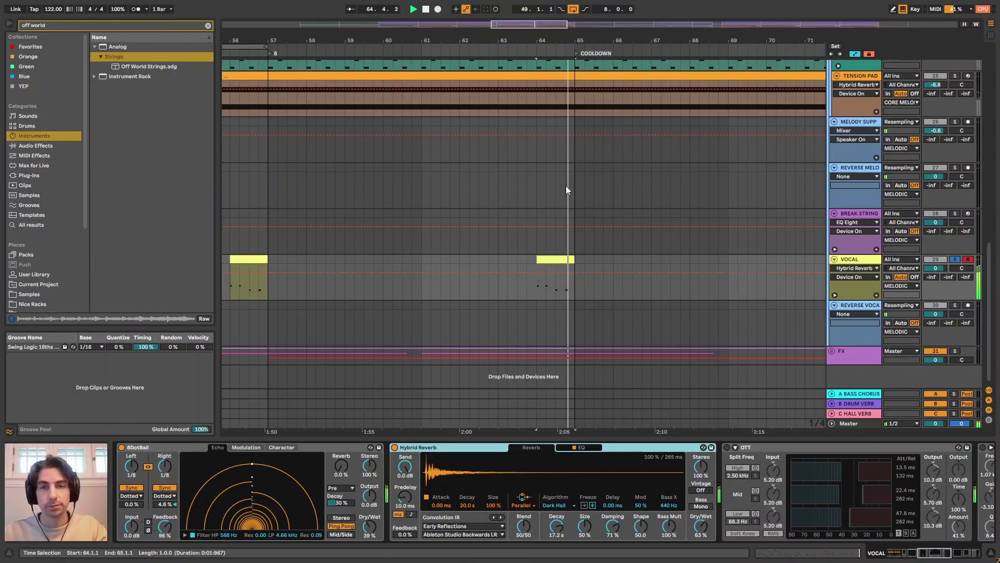
Stop playback, re-enable the OTT on VOCAL and play the bar 64 clip again.
scroll(573, 191, down, 2)
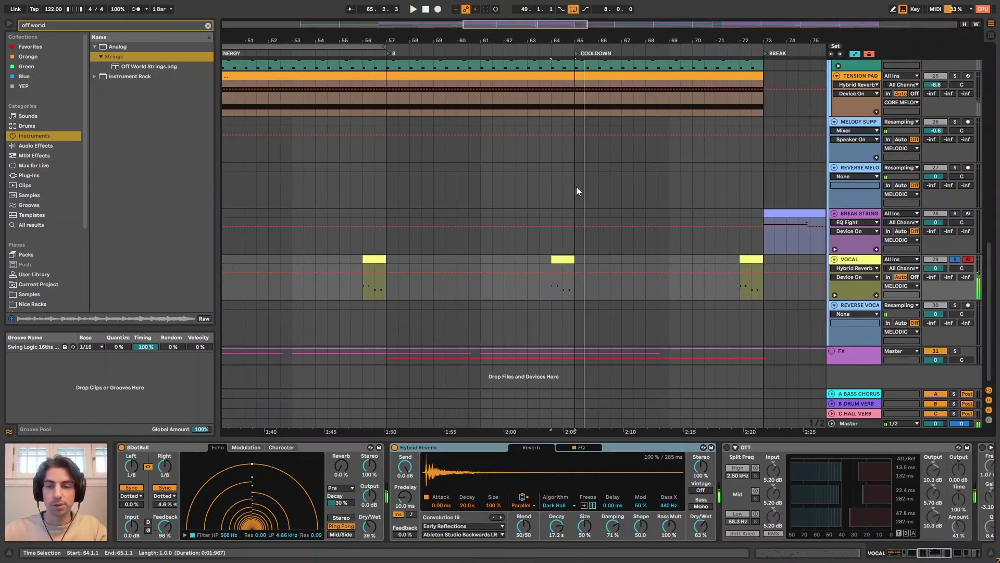
key(space)
click(727, 448)
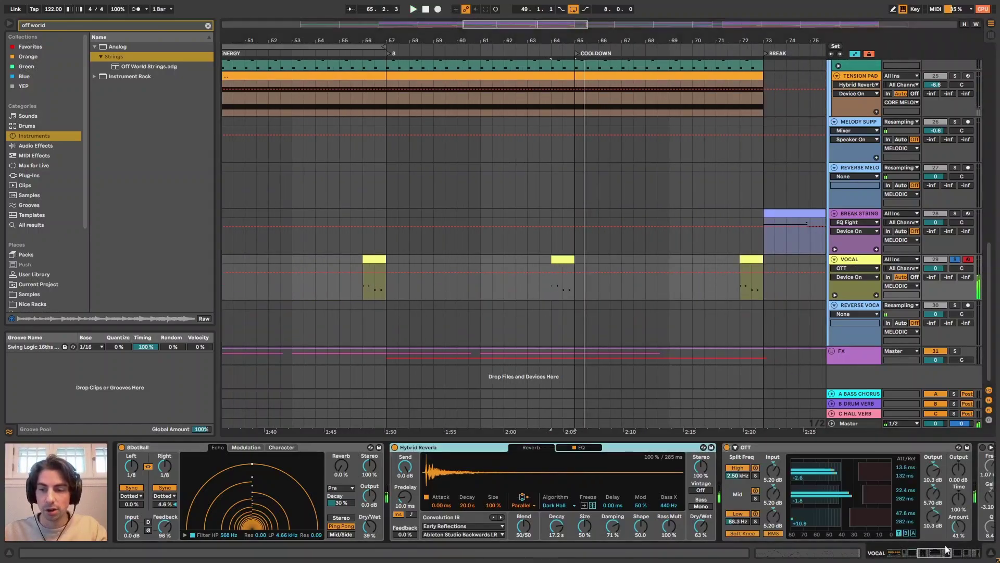
key(space)
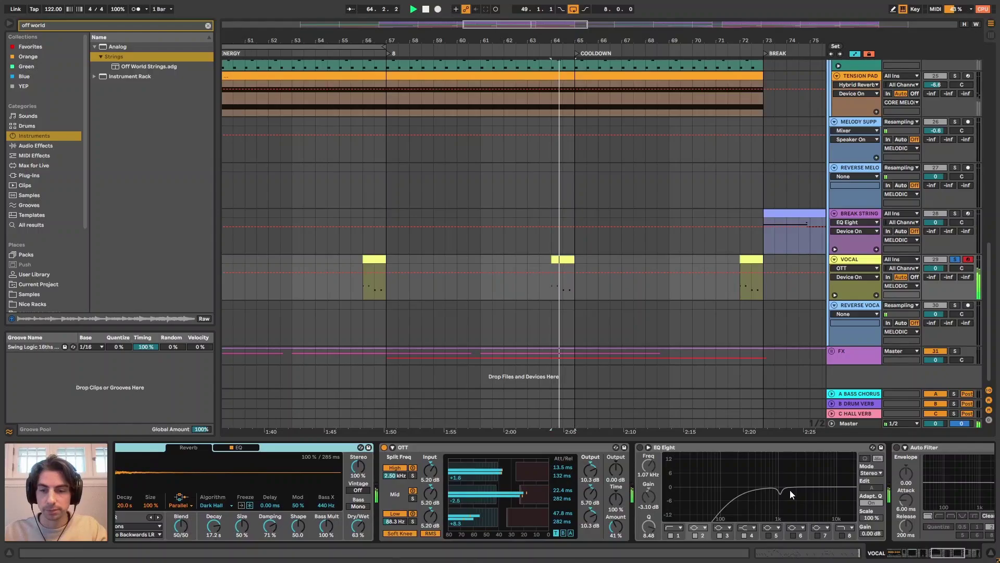
Re-enable the EQ Eight after OTT, audition band 2 boosted to 11.3 dB, then set it to -2.11 dB at 1.07 kHz.
click(640, 447)
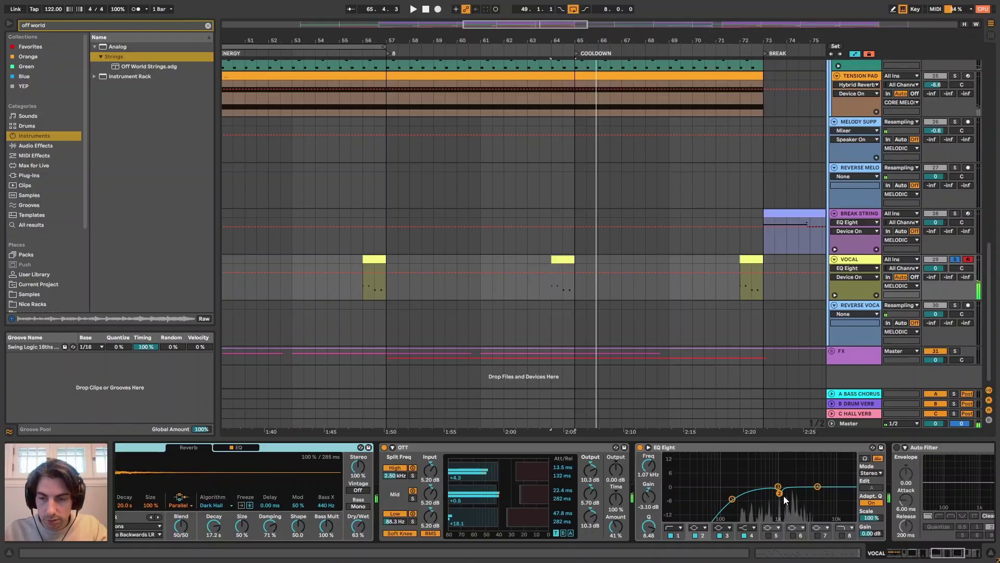
click(864, 458)
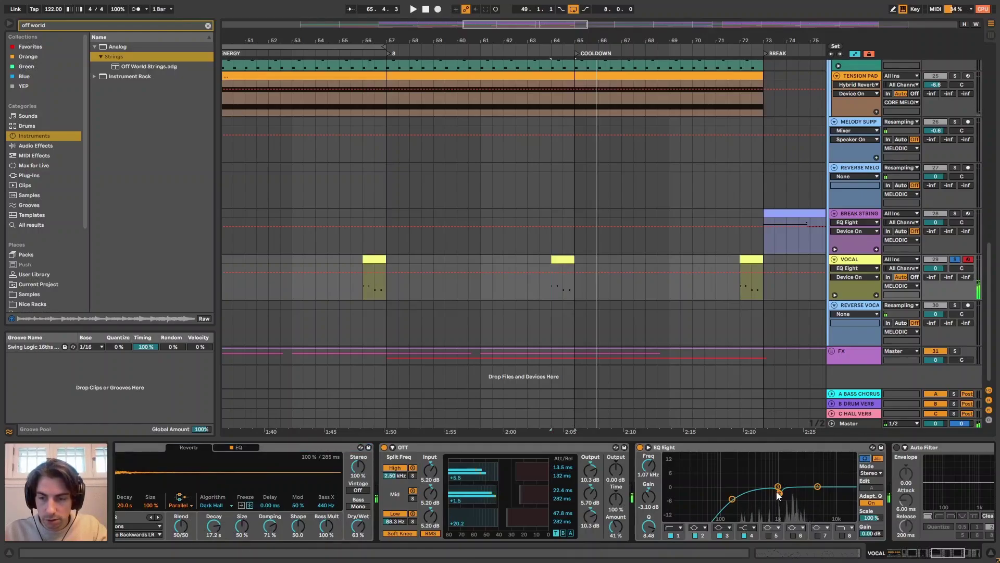
drag(778, 495, 779, 463)
key(space)
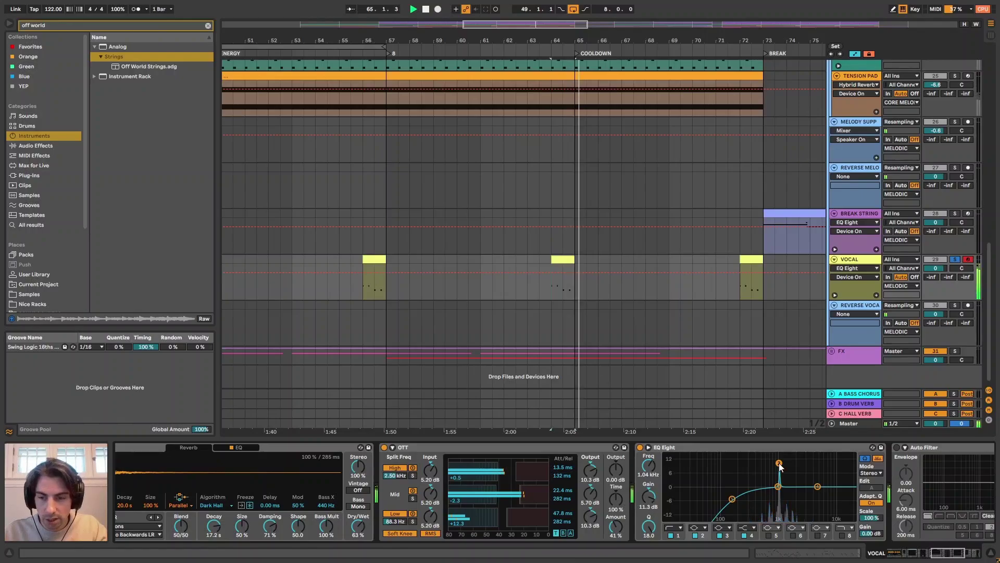
drag(780, 465, 779, 489)
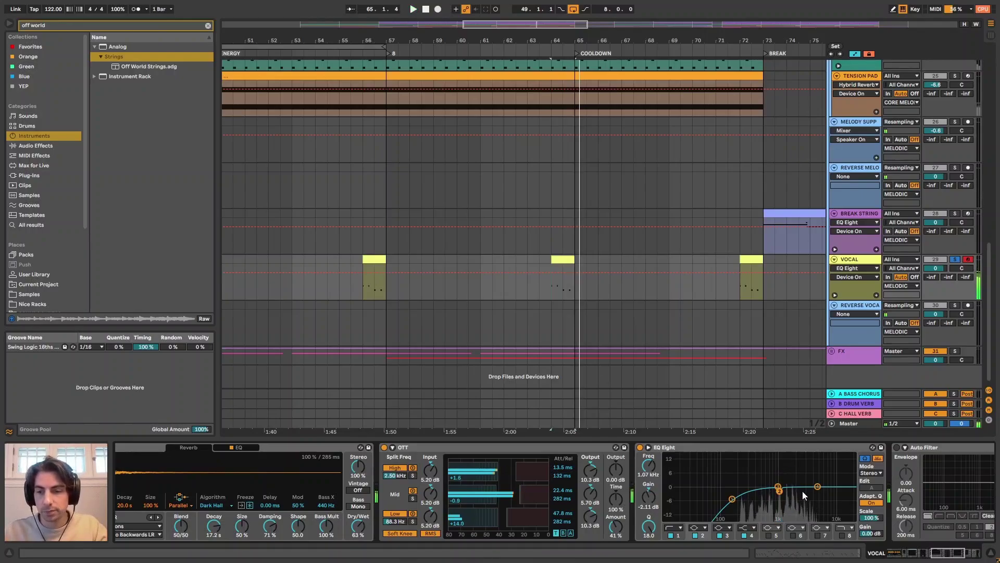
Select VOCAL's Auto Filter and Sidechain devices together and re-enable both.
click(986, 555)
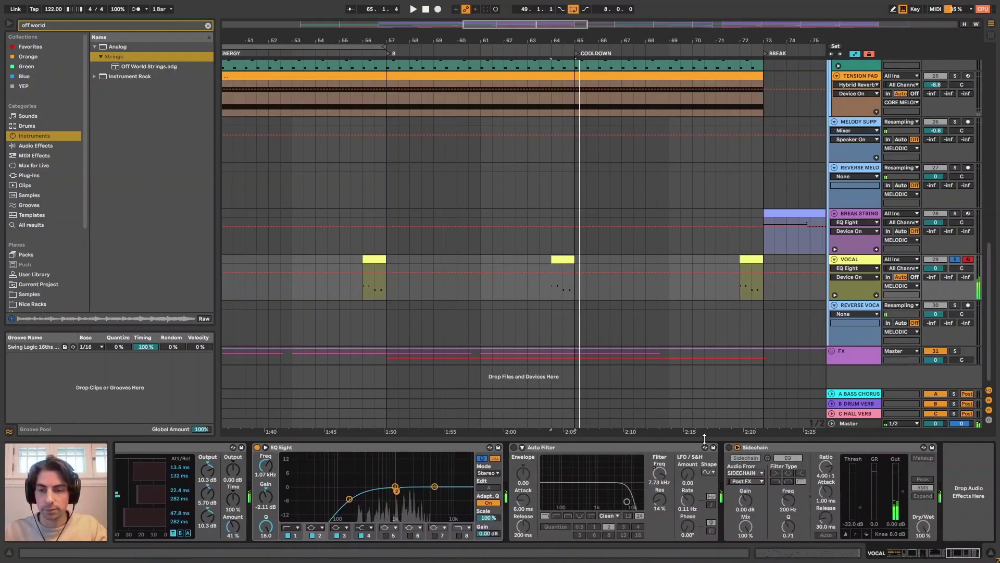
click(674, 448)
shift+click(731, 448)
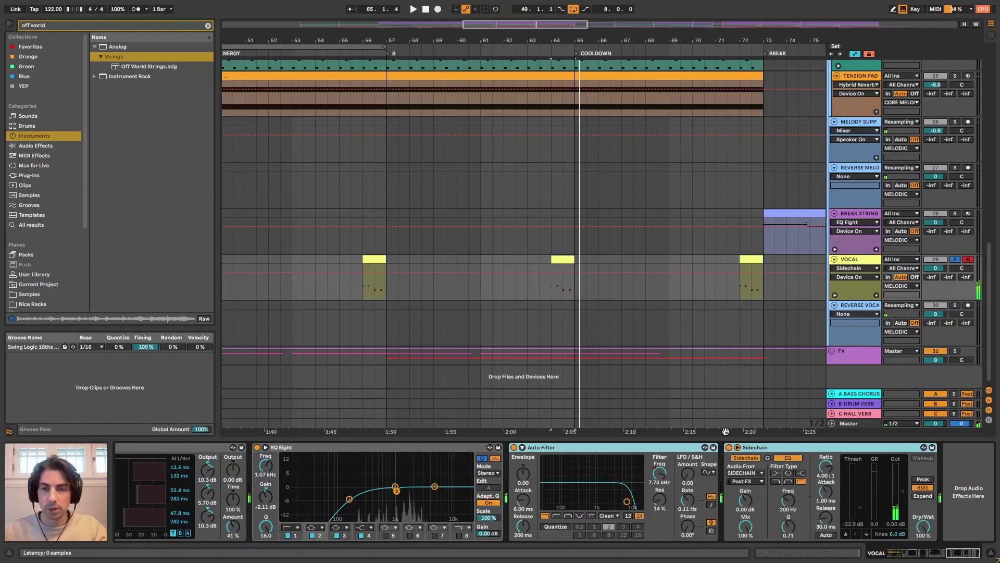
Unsolo VOCAL and play it in the full mix from bar 47.3, then from bar 63.3.
key(w)
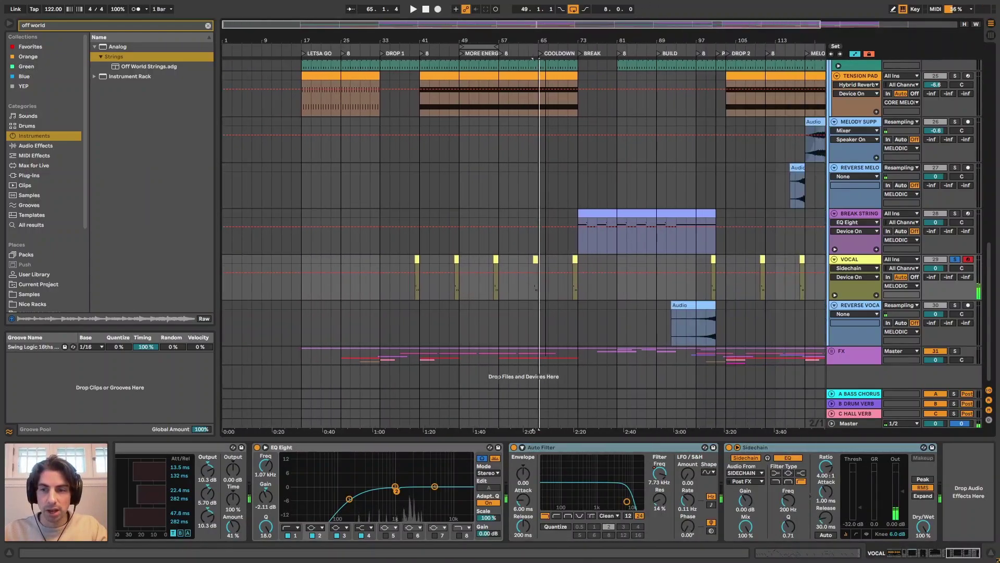
drag(374, 44, 455, 88)
click(459, 251)
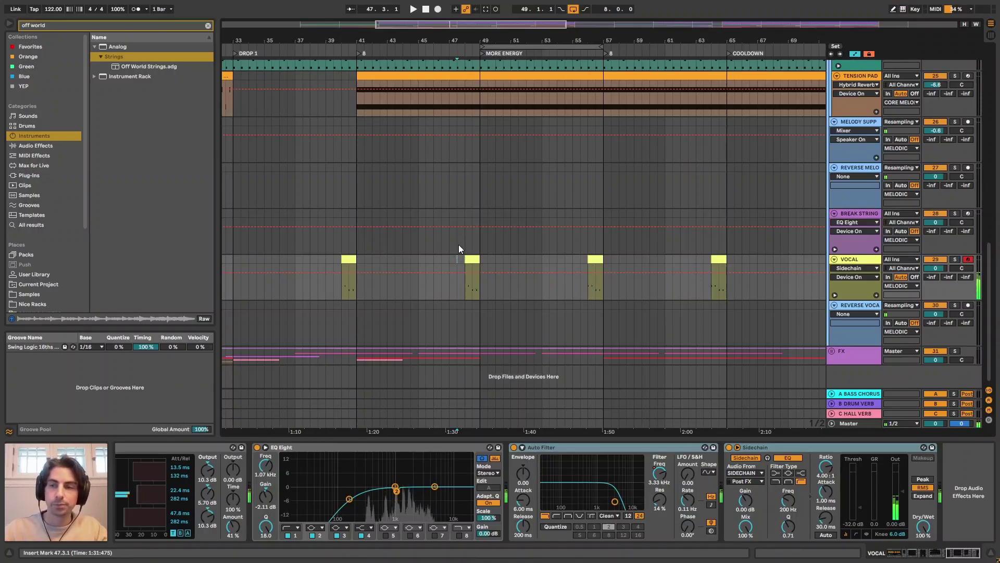
key(space)
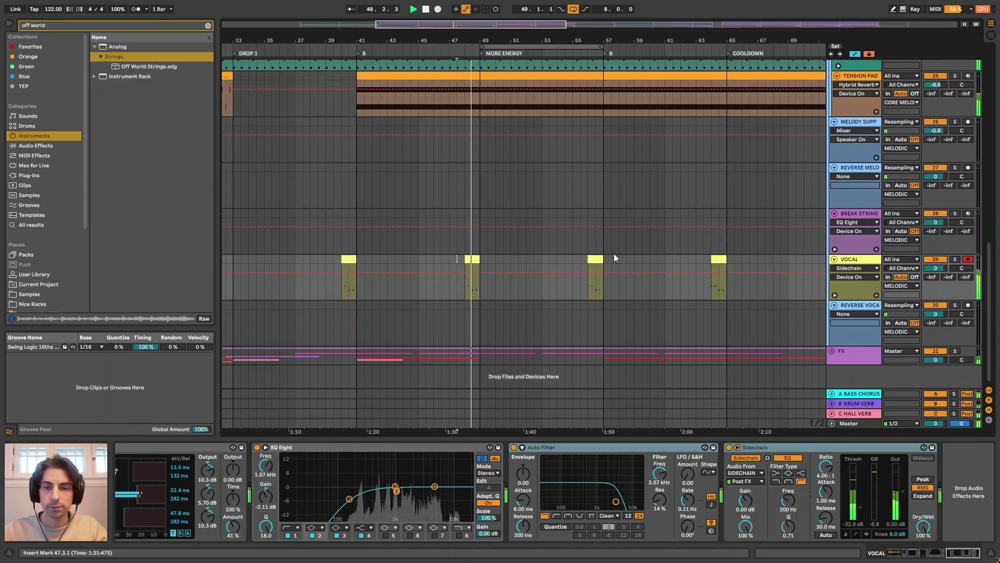
click(704, 262)
key(space)
key(space)
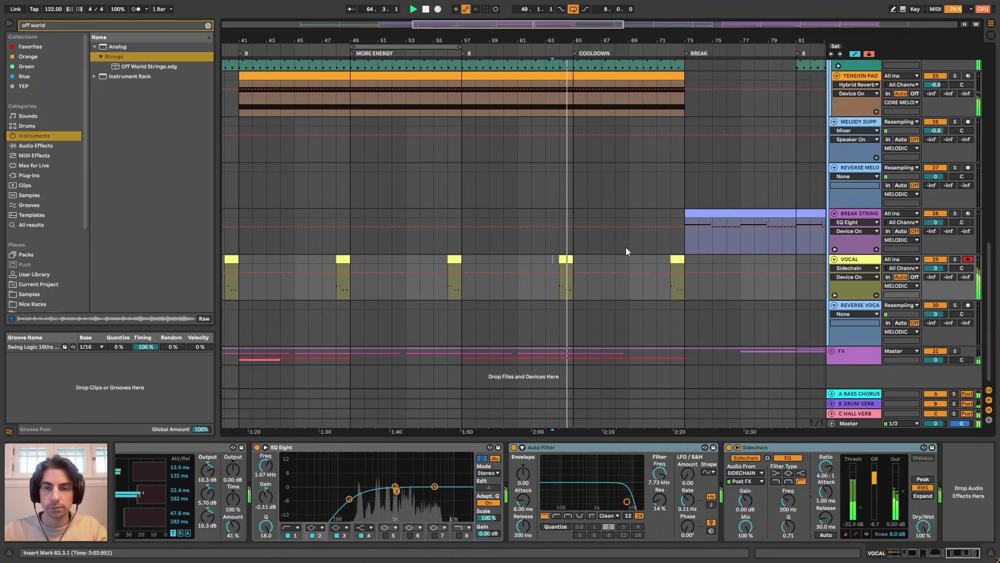
Solo REVERSE VOCAL and play its reversed audio clip from bar 100 into the PRE section.
drag(601, 41, 462, 14)
drag(649, 40, 620, 62)
click(499, 324)
click(517, 295)
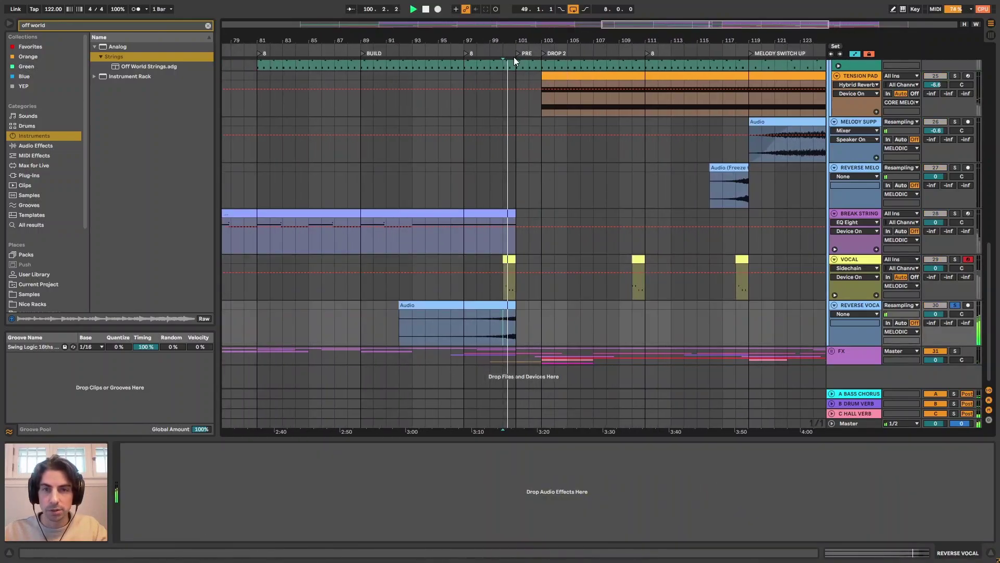
scroll(521, 292, up, 5)
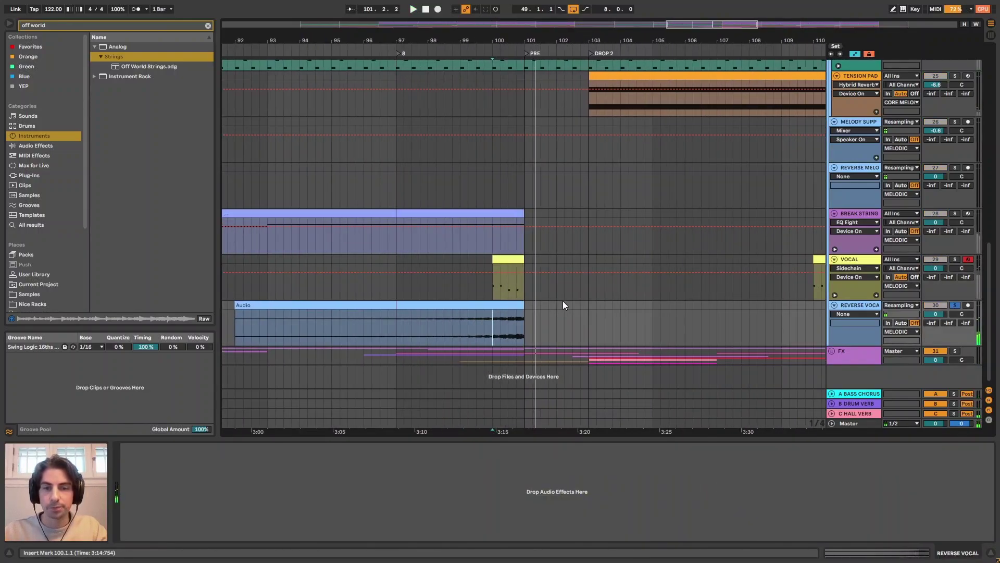
Solo the MELODIC group in place of REVERSE VOCAL and show the group's Sidechain device.
scroll(569, 282, up, 4)
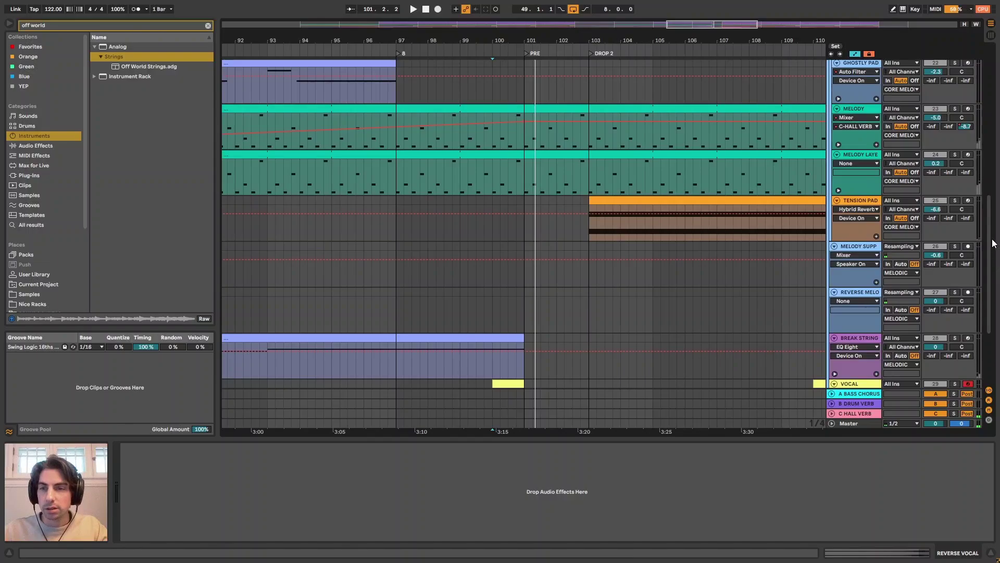
scroll(862, 136, up, 5)
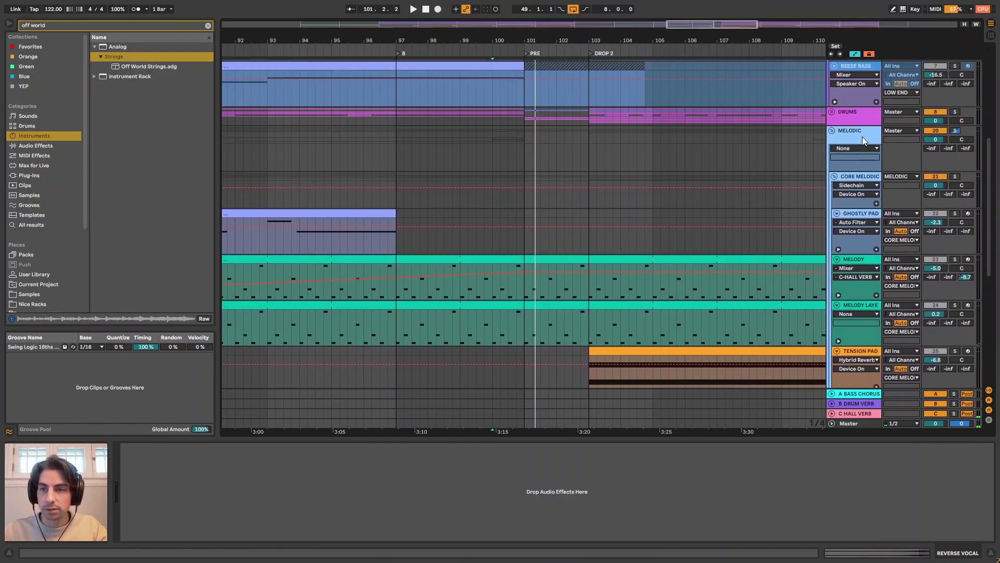
click(862, 137)
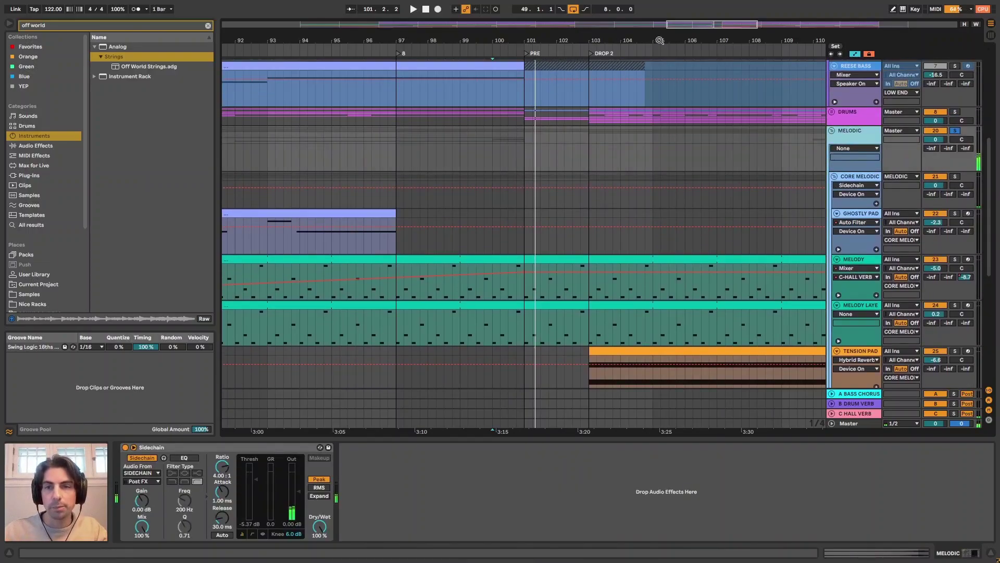
drag(659, 40, 721, 37)
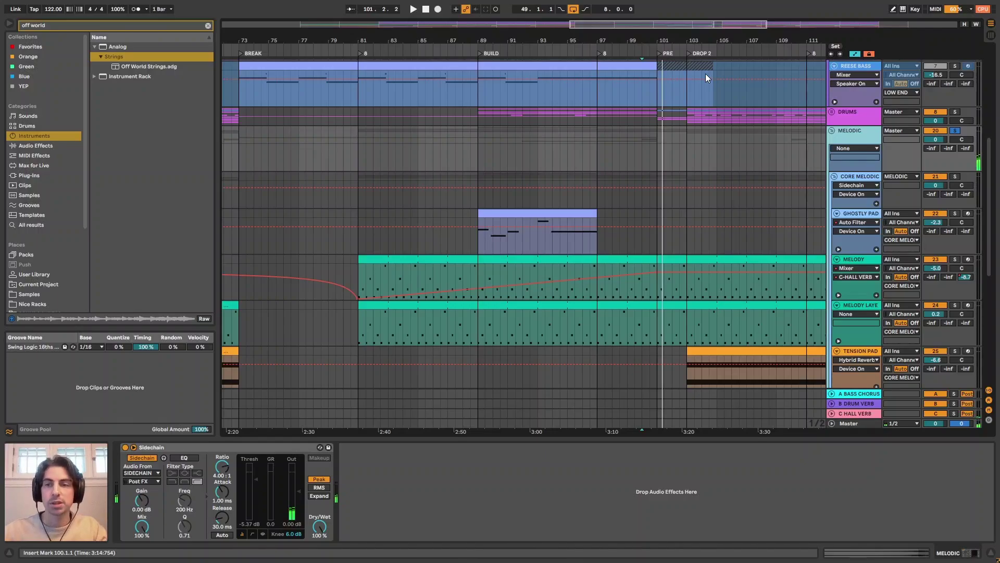
Check the CORE MELODIC group's effects chain, fold that group, and return to the MELODIC group's Sidechain.
click(862, 177)
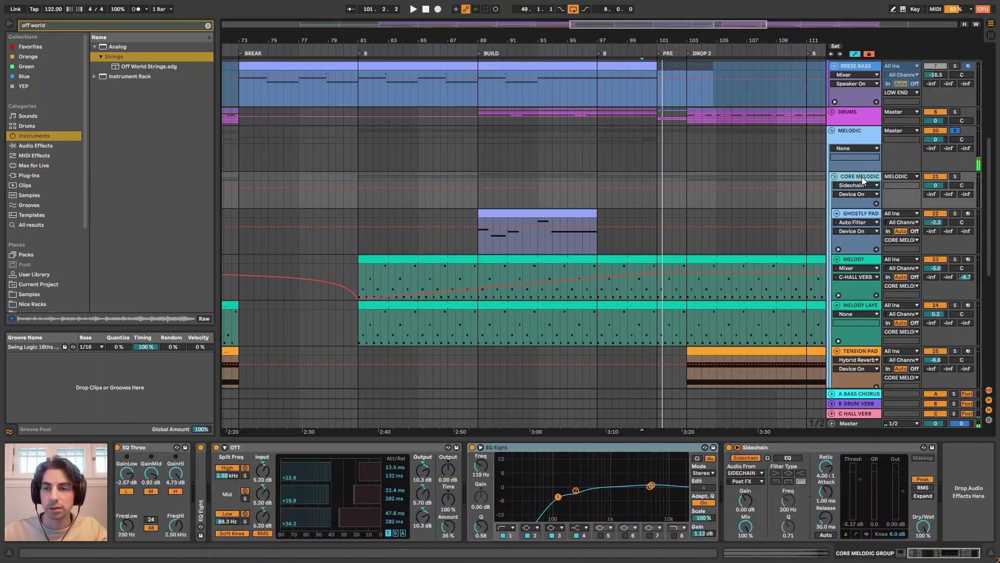
click(834, 176)
click(862, 141)
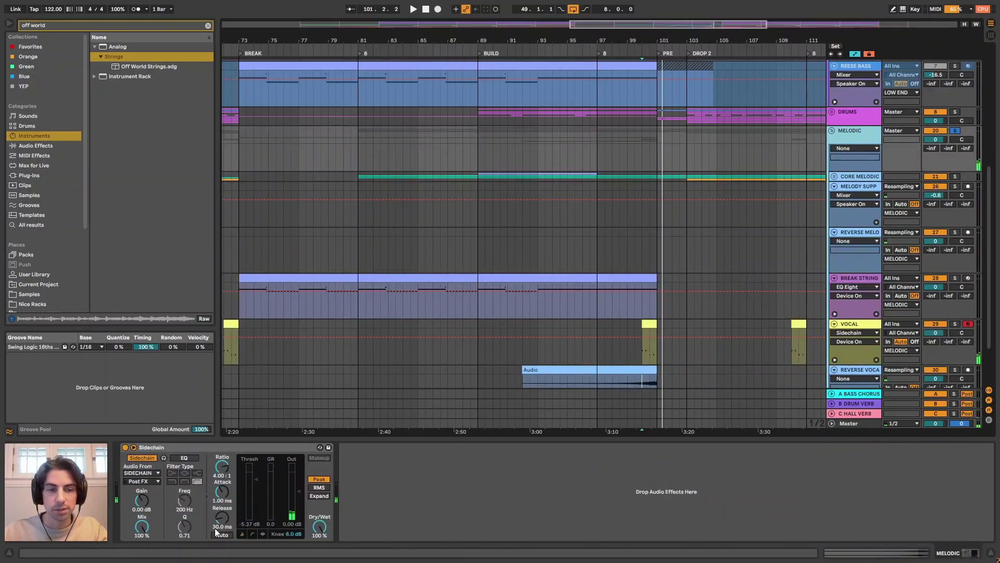
Unsolo and fold the MELODIC group, then unfold the FX group to show its tracks.
drag(609, 42, 623, 41)
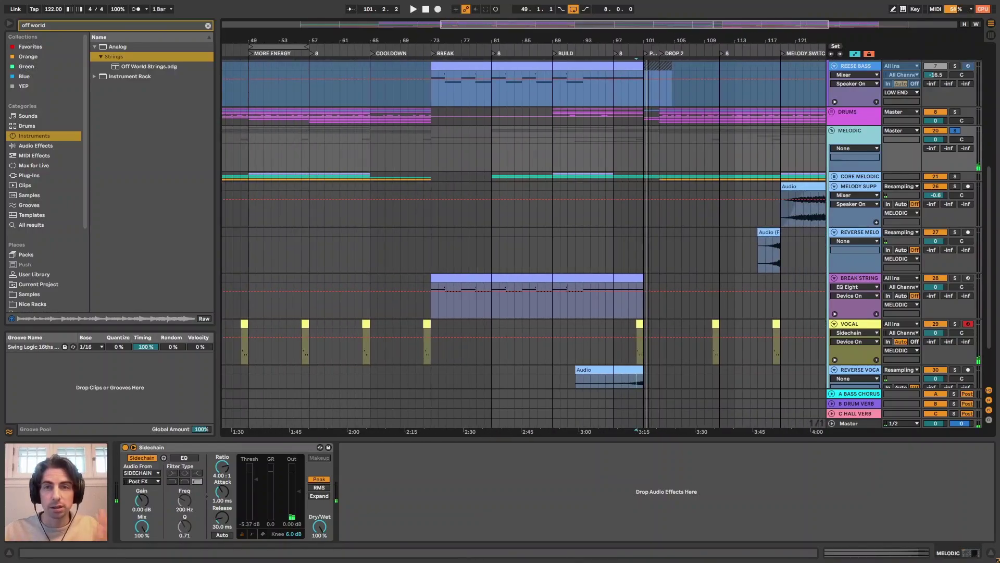
key(minus)
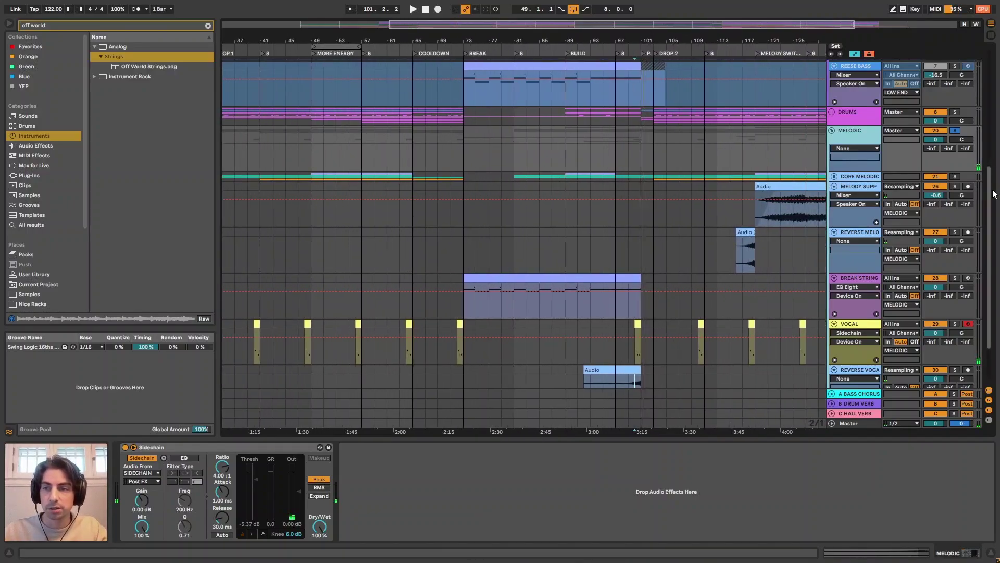
scroll(990, 248, down, 3)
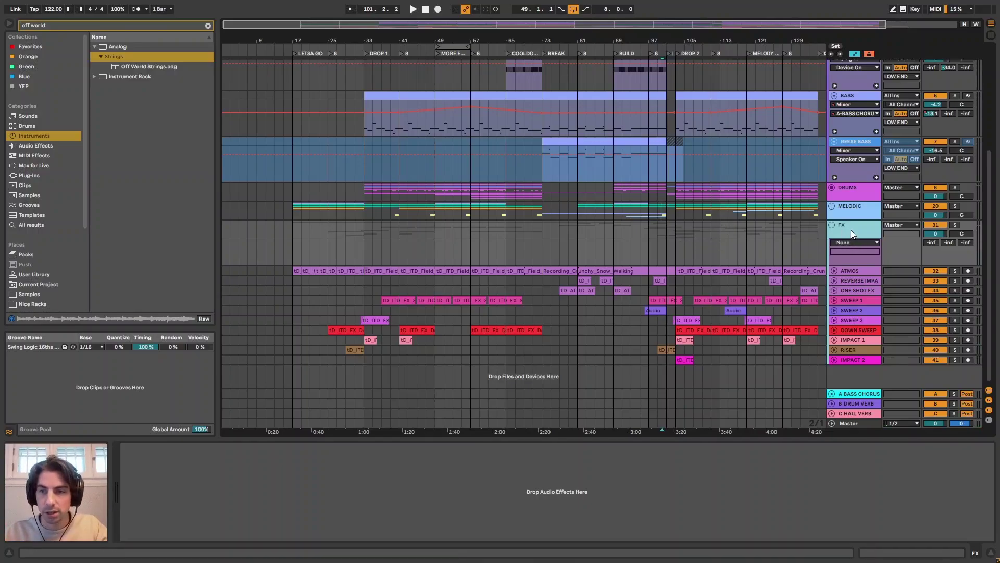
Show the ATMOS track's devices and expand the track to view its waveforms across the arrangement.
click(844, 272)
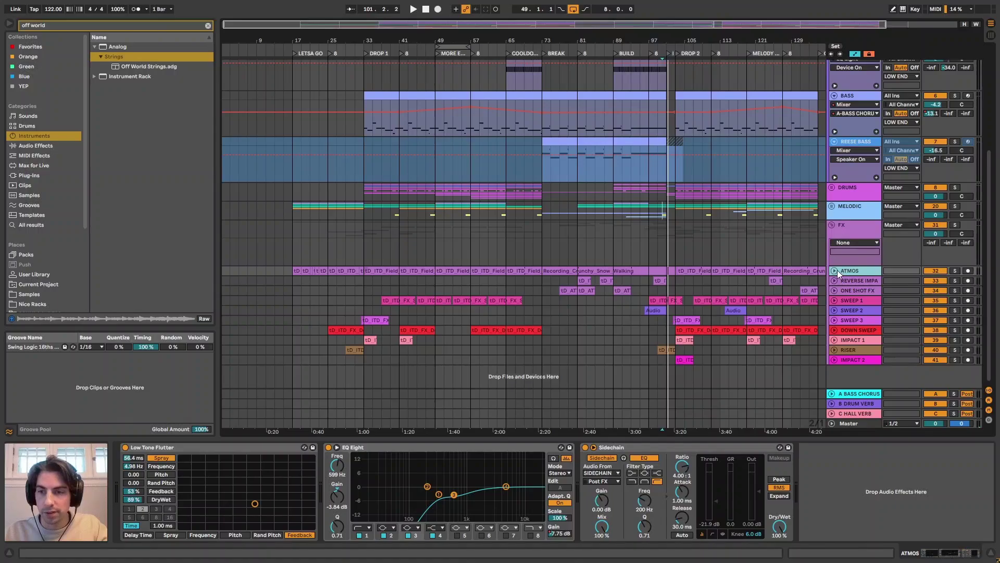
click(834, 271)
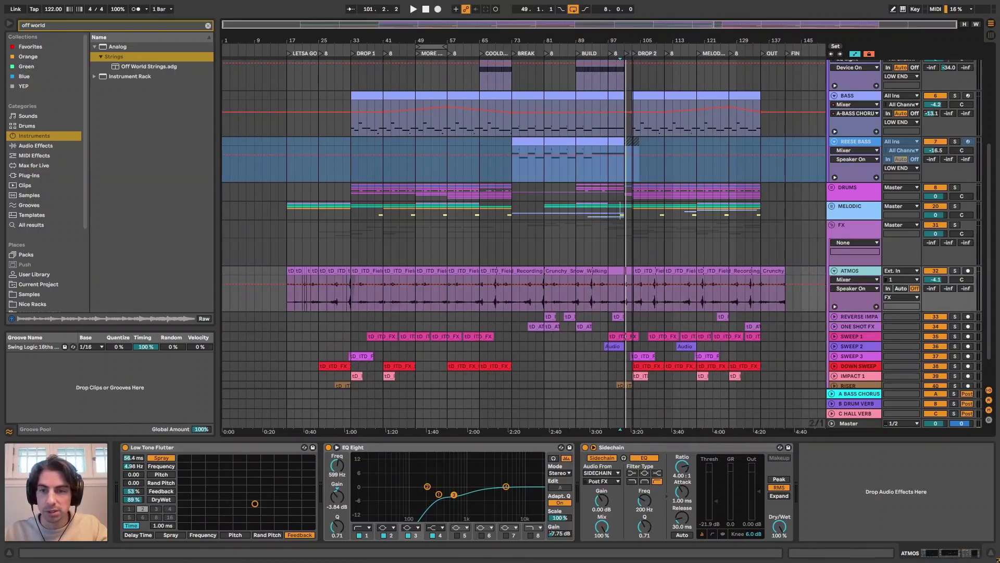
scroll(412, 215, up, 2)
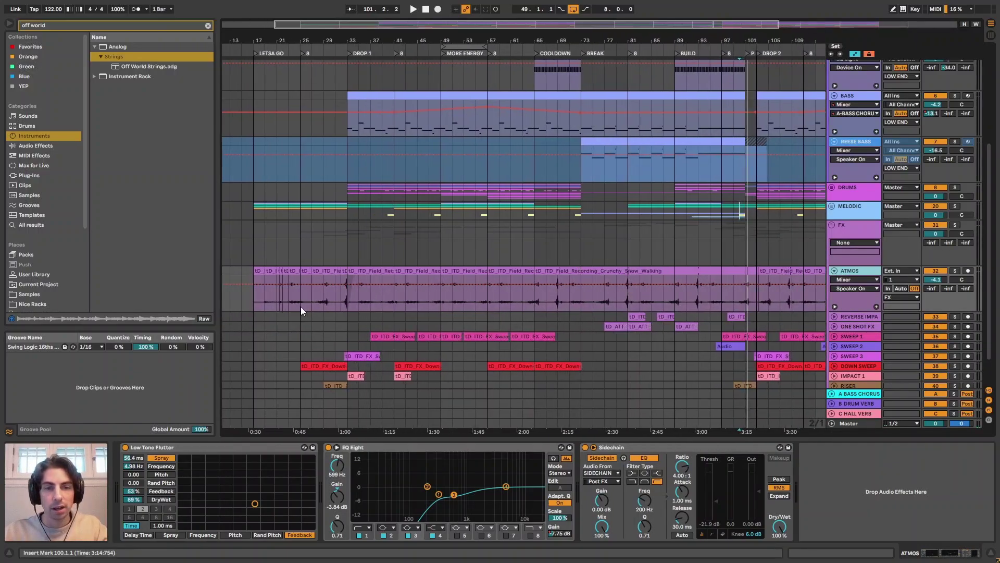
drag(516, 40, 505, 28)
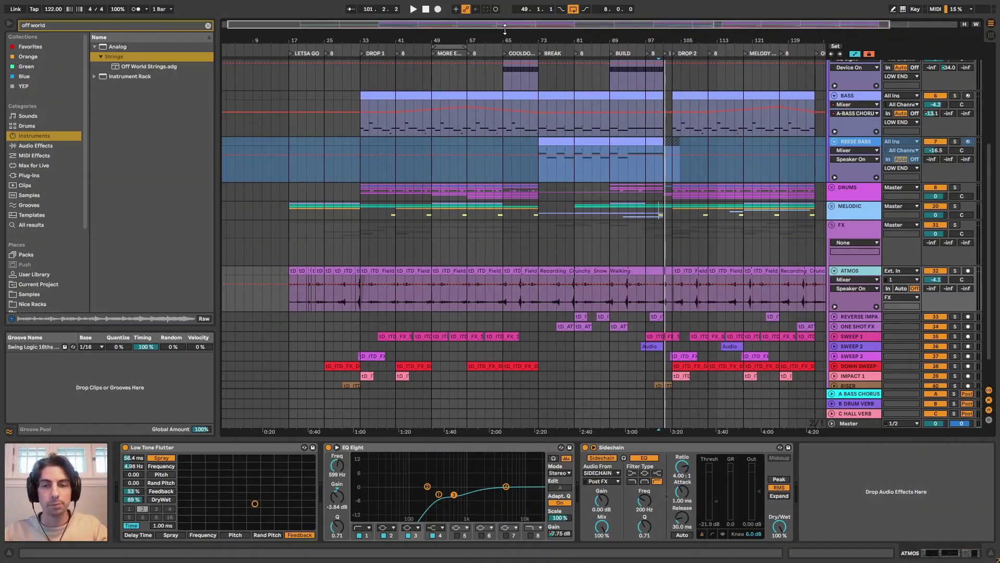
Solo the ATMOS track and play its field recording from the start of the MORE ENERGY section.
drag(559, 37, 556, 28)
click(433, 273)
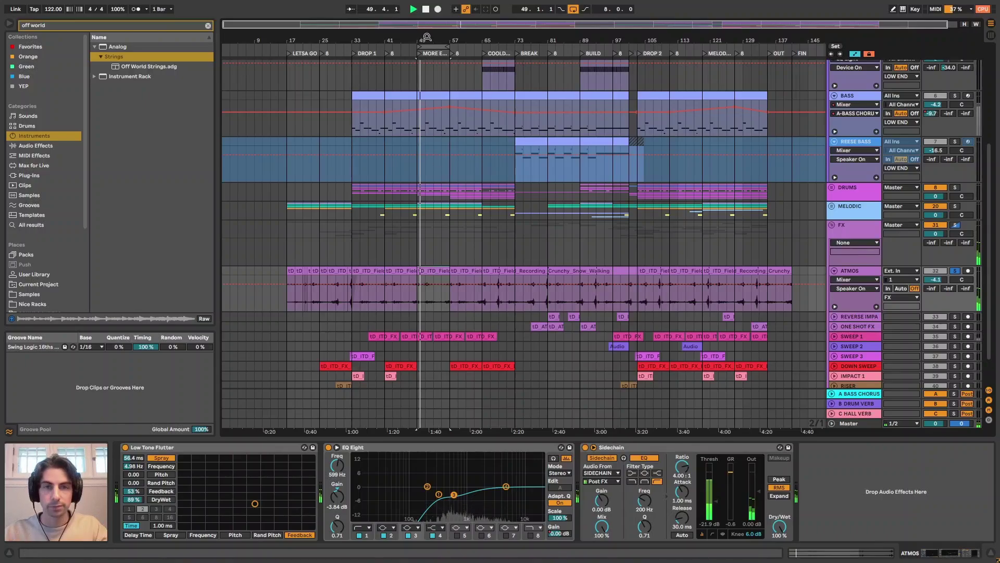
drag(428, 38, 429, 57)
Bypass the Low Tone Flutter device on ATMOS and re-enable it during playback to compare the sound.
click(137, 448)
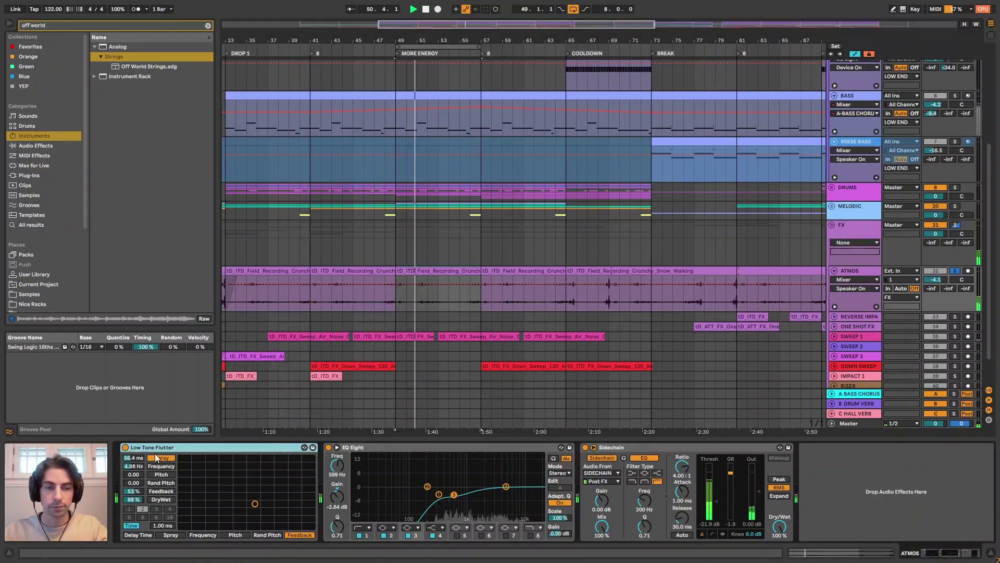
key(0)
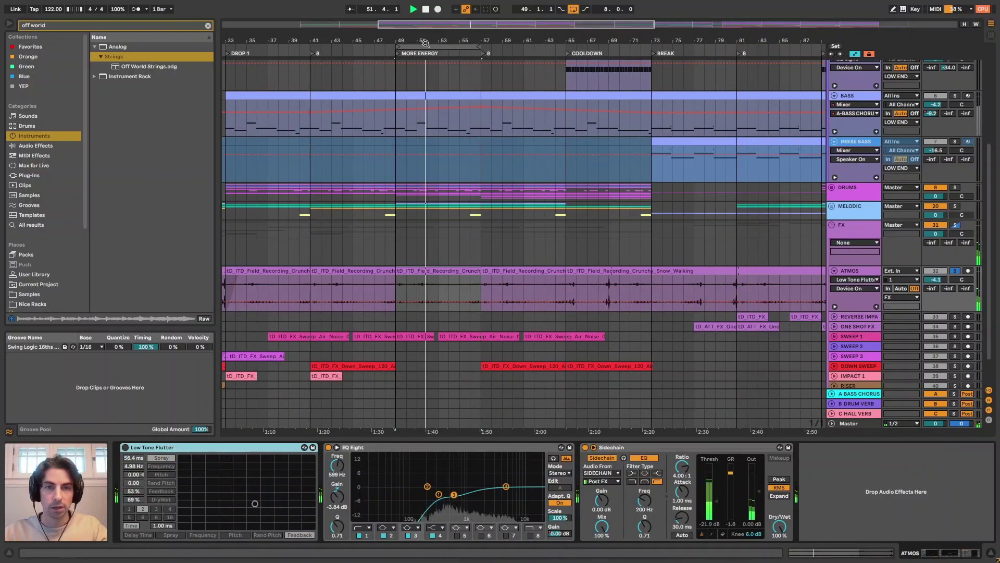
key(plus)
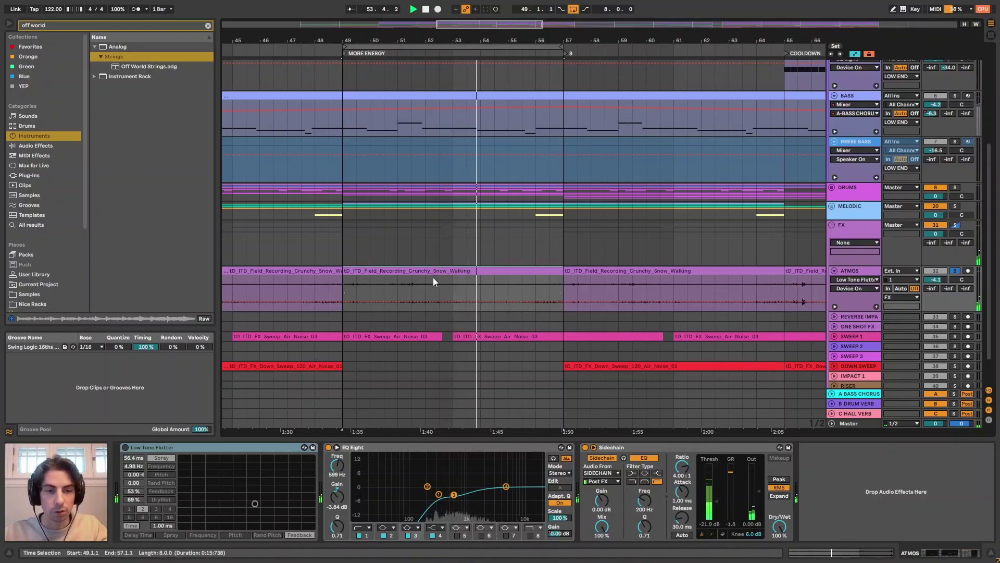
click(125, 449)
key(space)
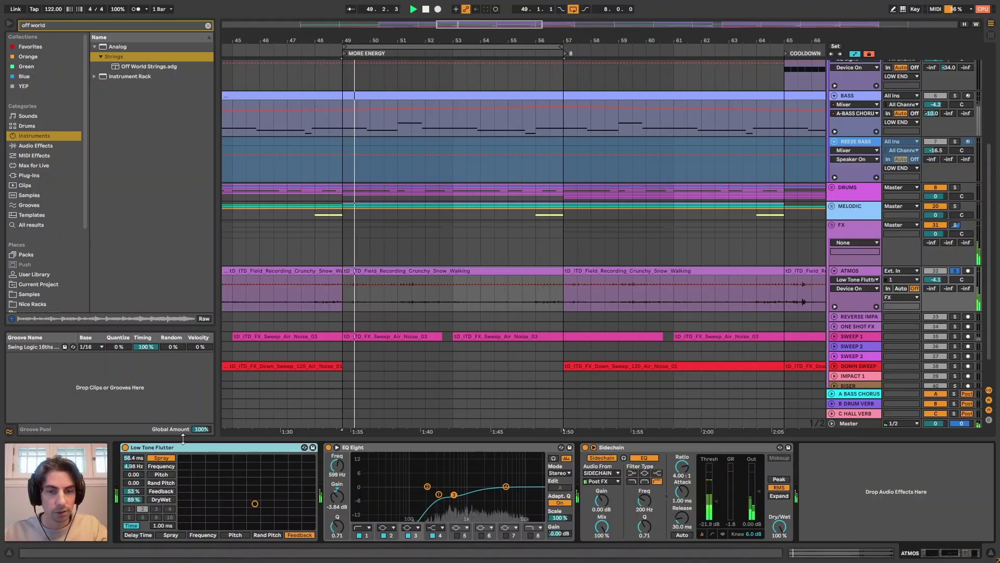
Select the EQ Eight on ATMOS while the track plays, and stop playback.
click(376, 448)
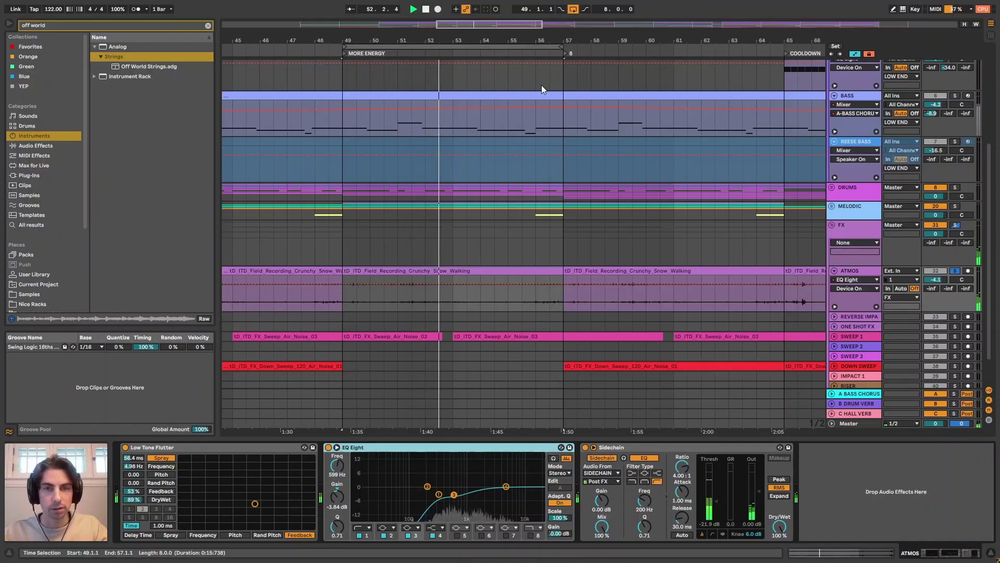
drag(542, 40, 501, 40)
key(space)
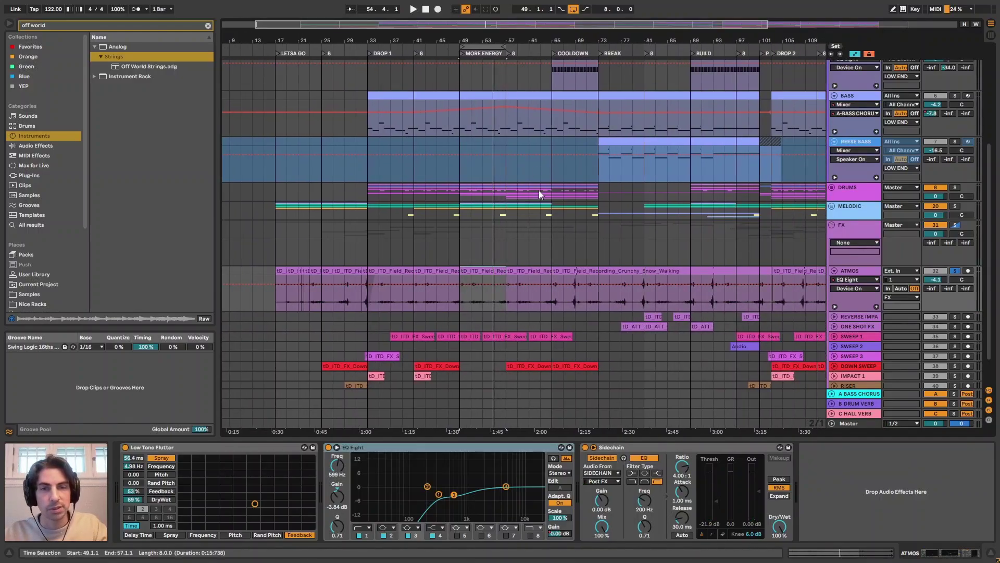
Play the soloed ATMOS clip in the MORE ENERGY section again, and stop playback.
key(w)
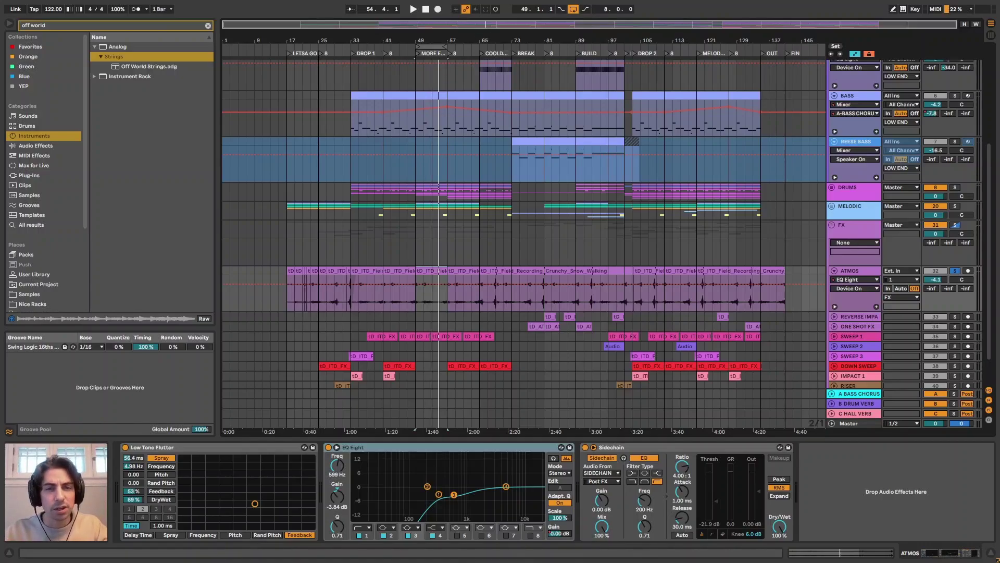
drag(438, 41, 513, 40)
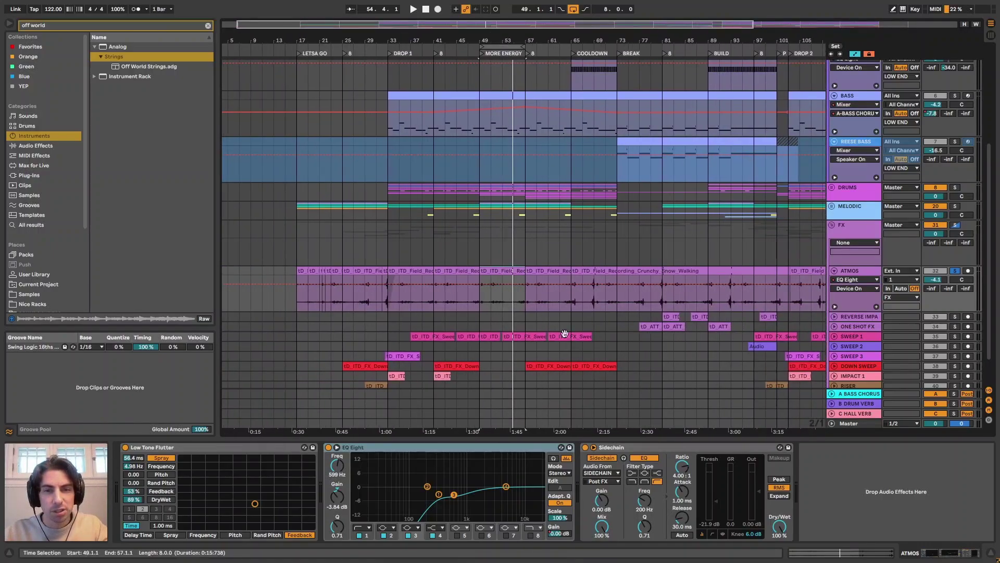
click(860, 274)
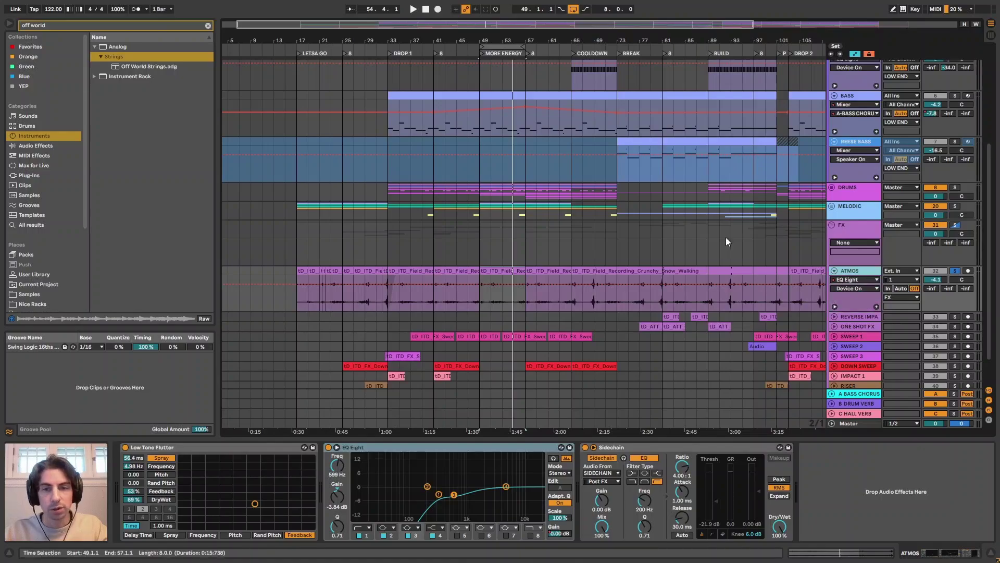
drag(521, 39, 495, 47)
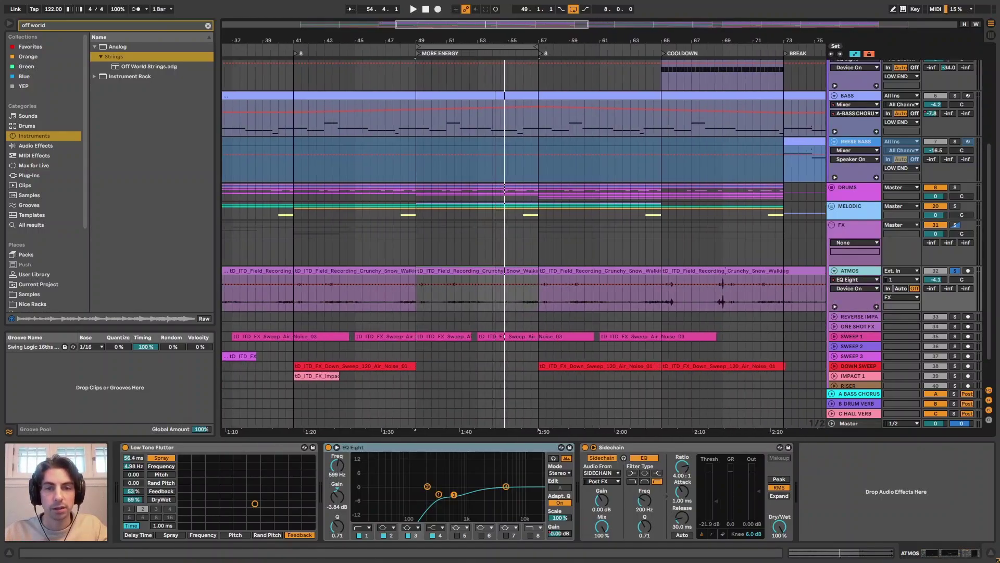
key(space)
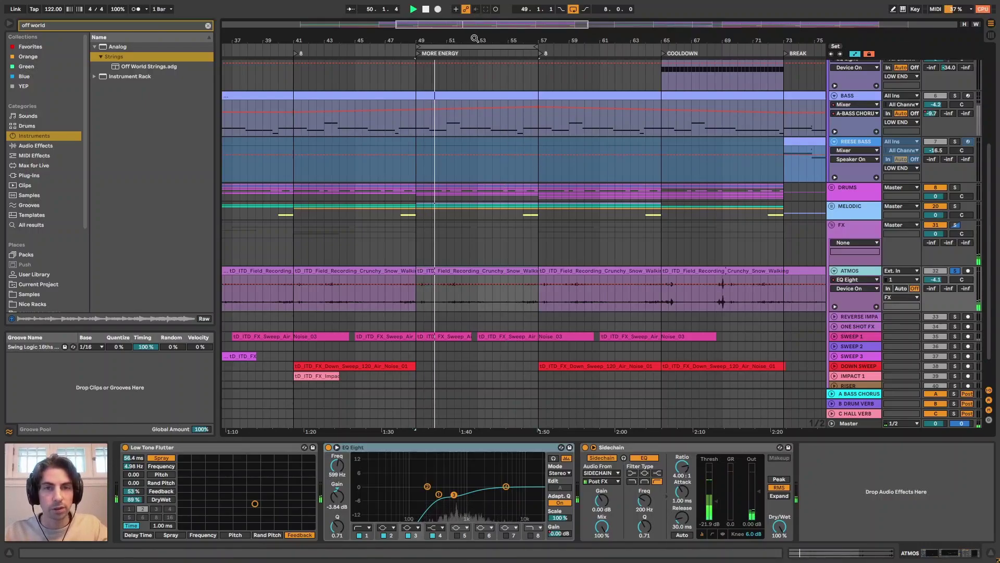
drag(490, 29, 542, 32)
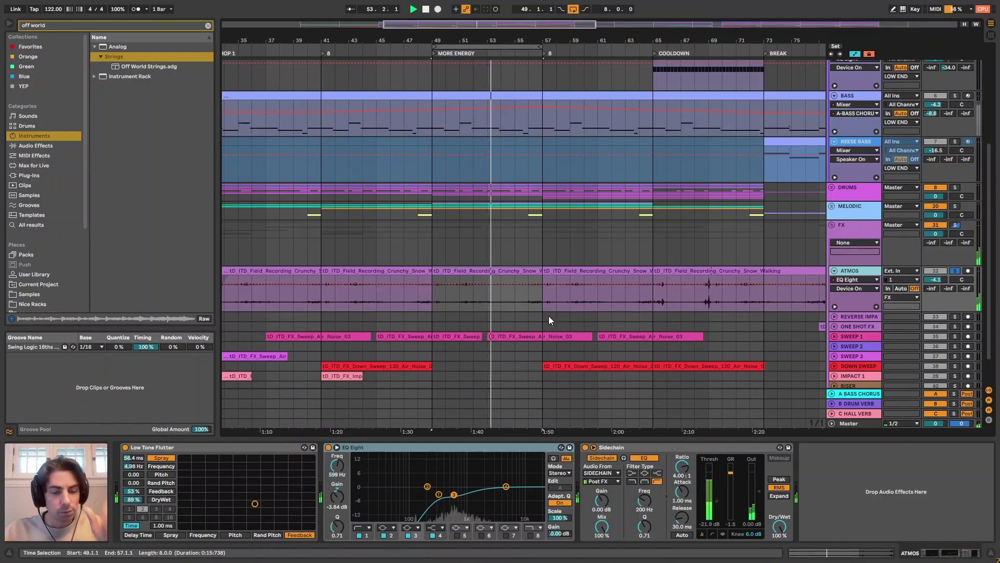
key(space)
Place the insert marker at bar 80 on ATMOS, in the BREAK section, and play the soloed track from there.
drag(525, 42, 477, 3)
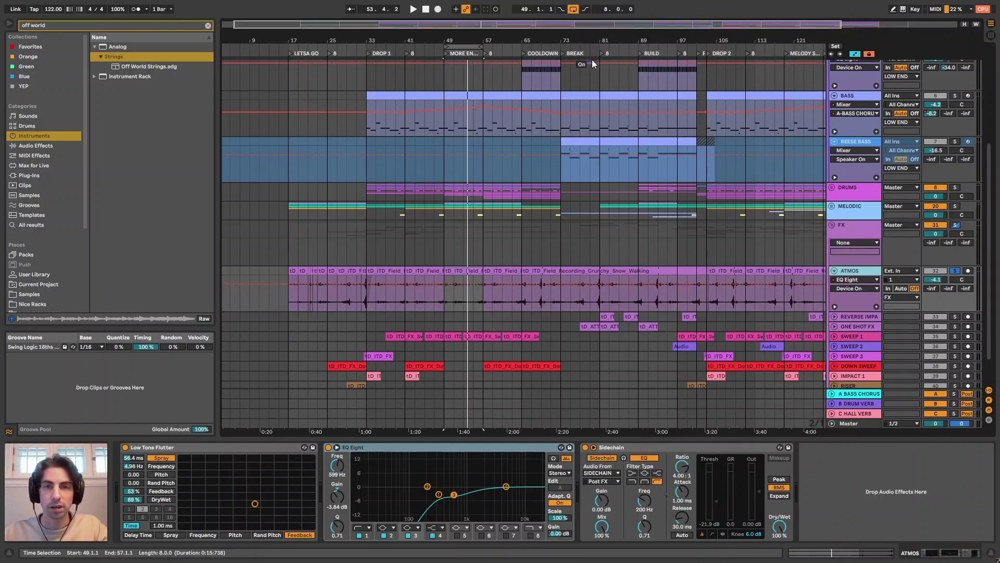
scroll(661, 284, right, 3)
drag(540, 39, 535, 39)
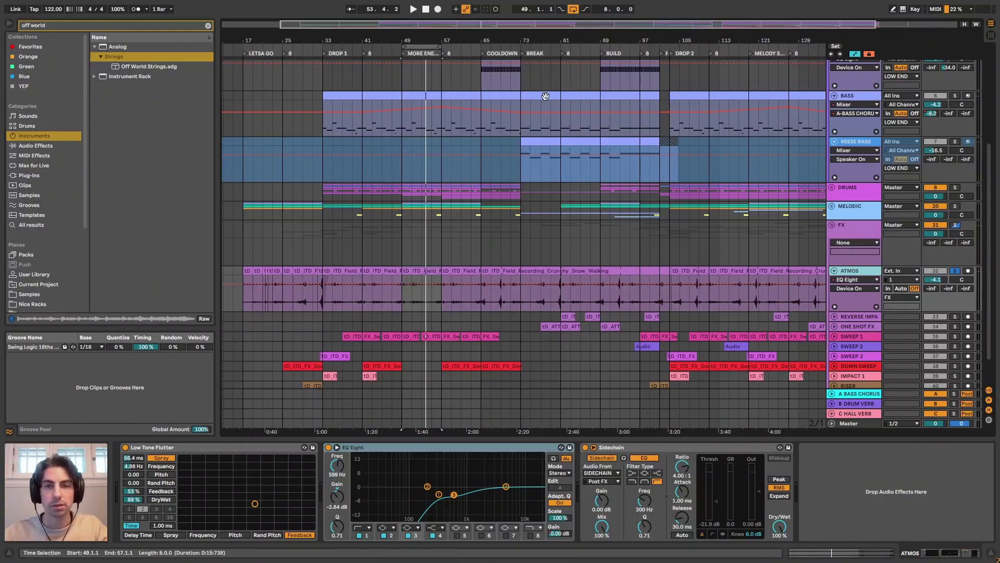
drag(506, 46, 484, 35)
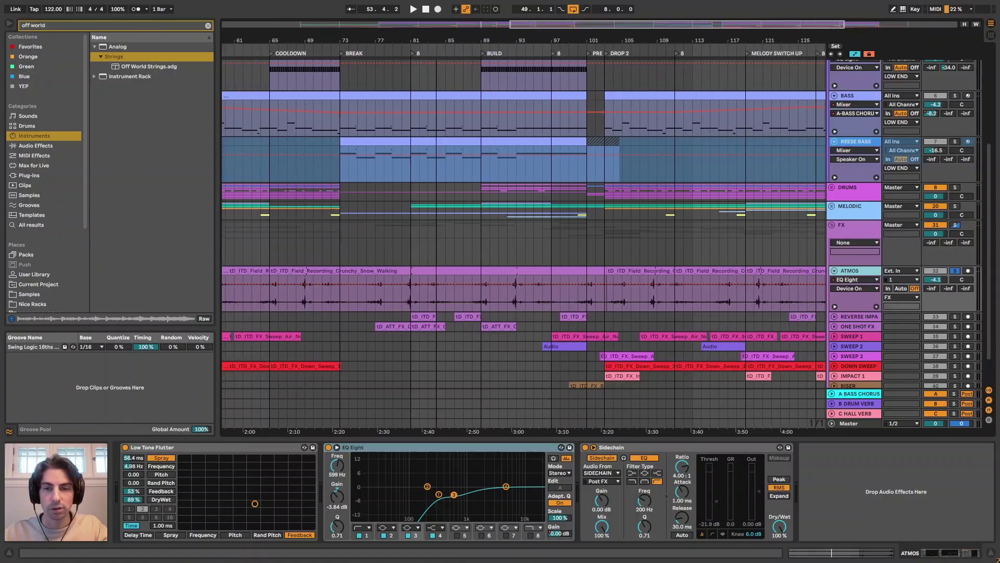
drag(401, 44, 402, 73)
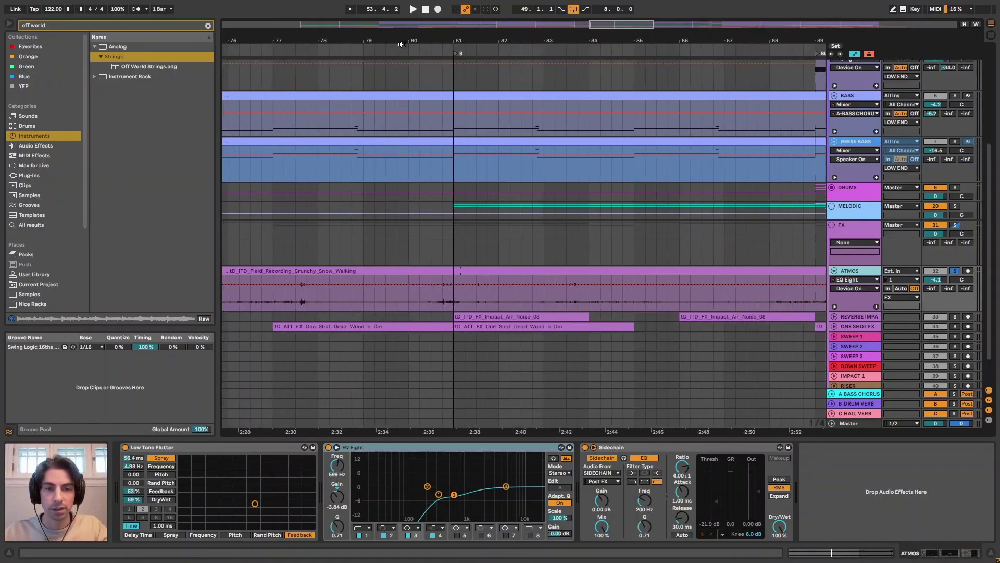
click(443, 305)
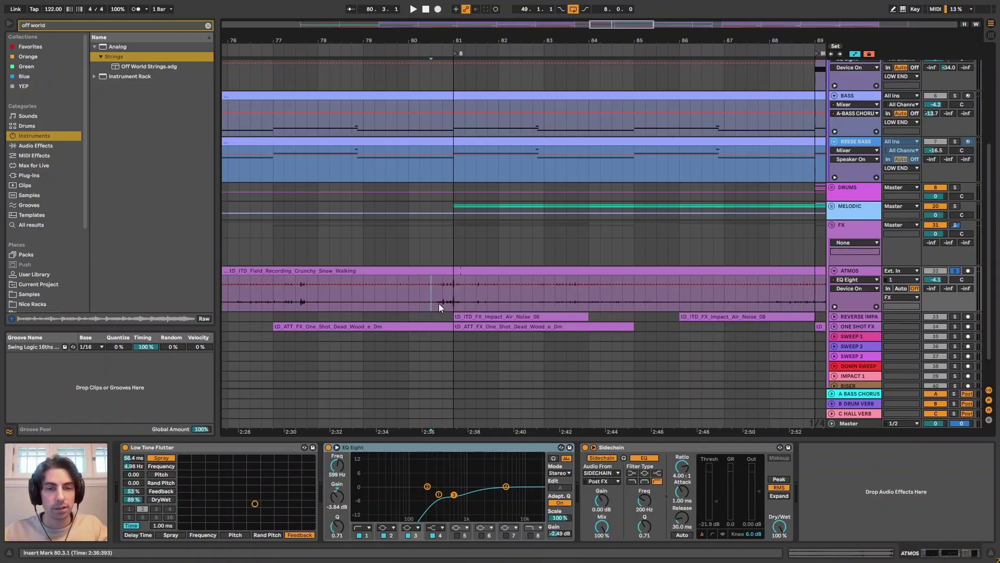
click(411, 302)
key(space)
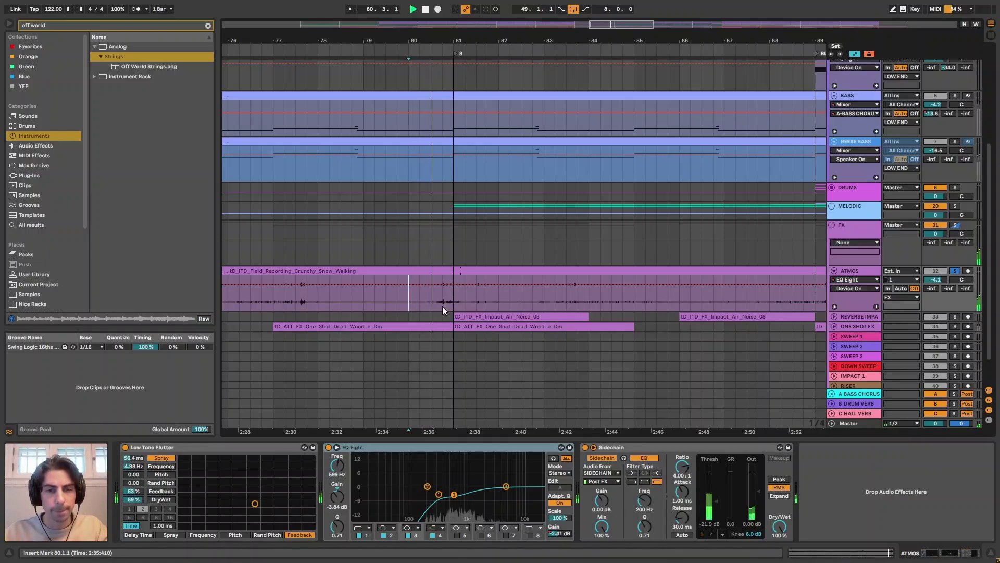
Unsolo ATMOS and play the transition from bar 80 twice within the full mix, and stop playback.
key(space)
key(space)
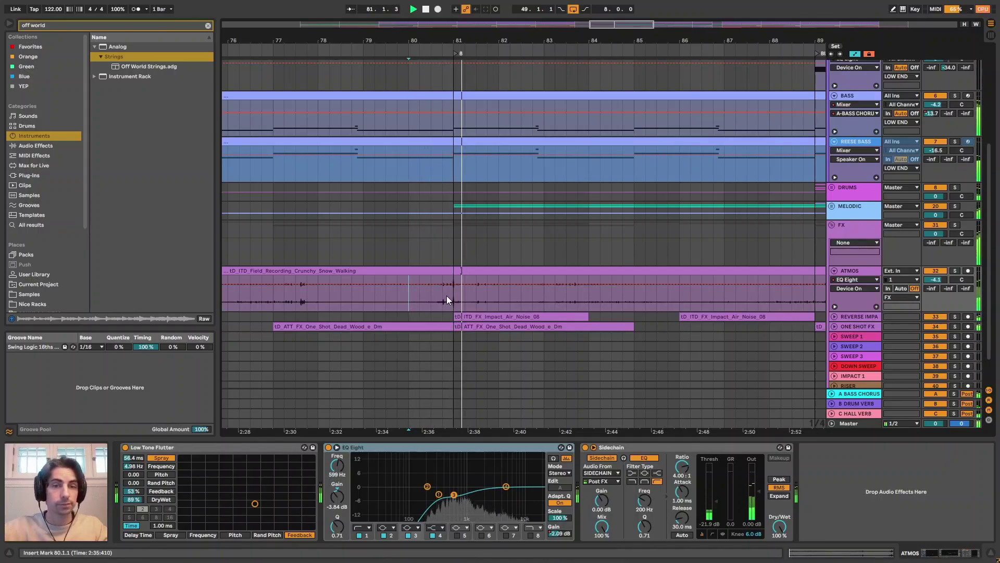
key(space)
key(space)
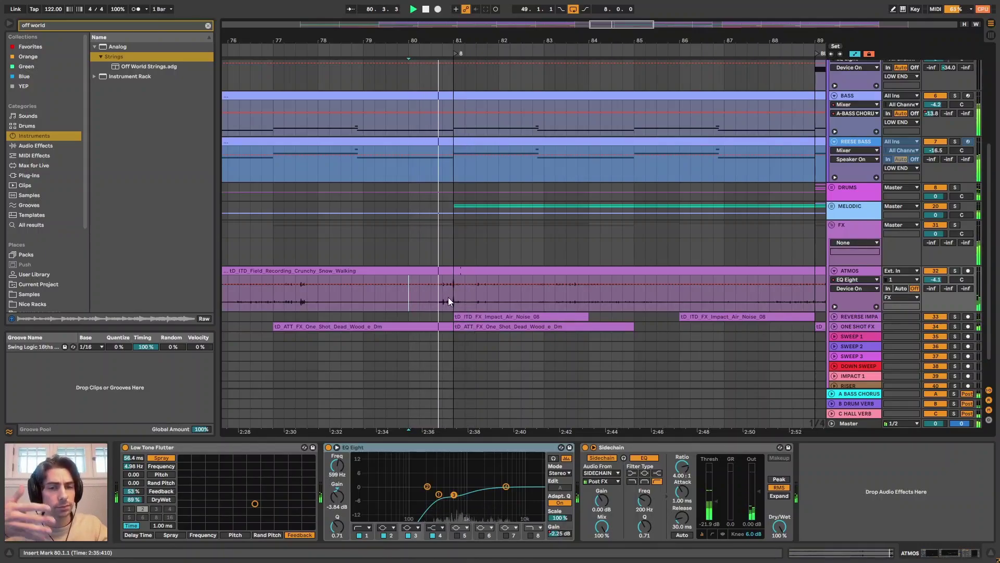
key(space)
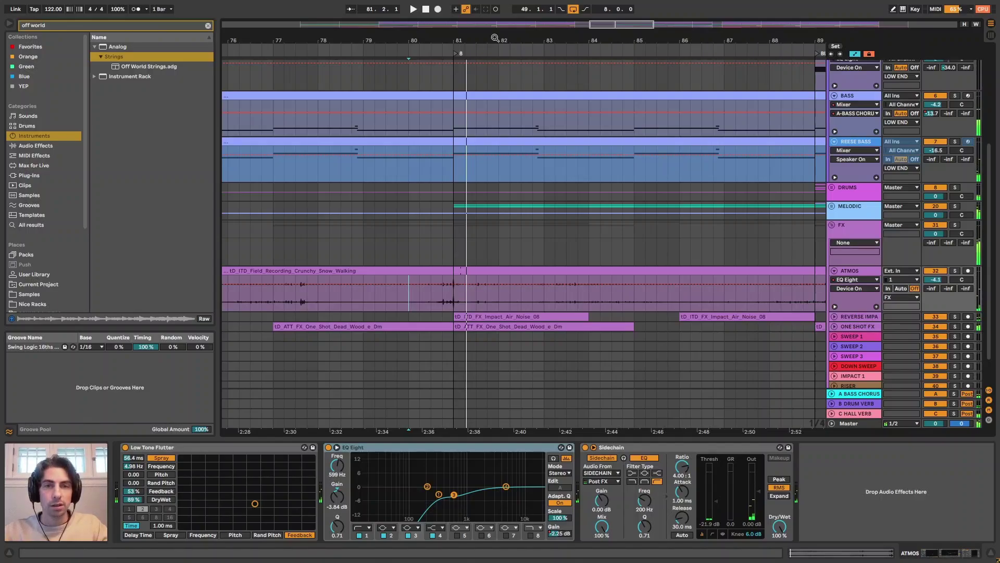
key(minus)
key(minus)
key(minus)
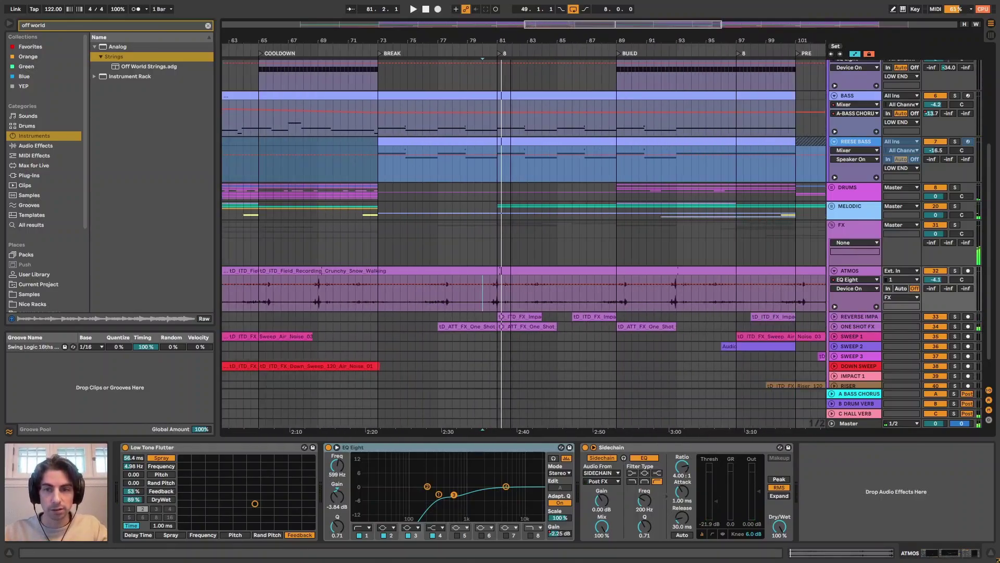
key(minus)
key(minus)
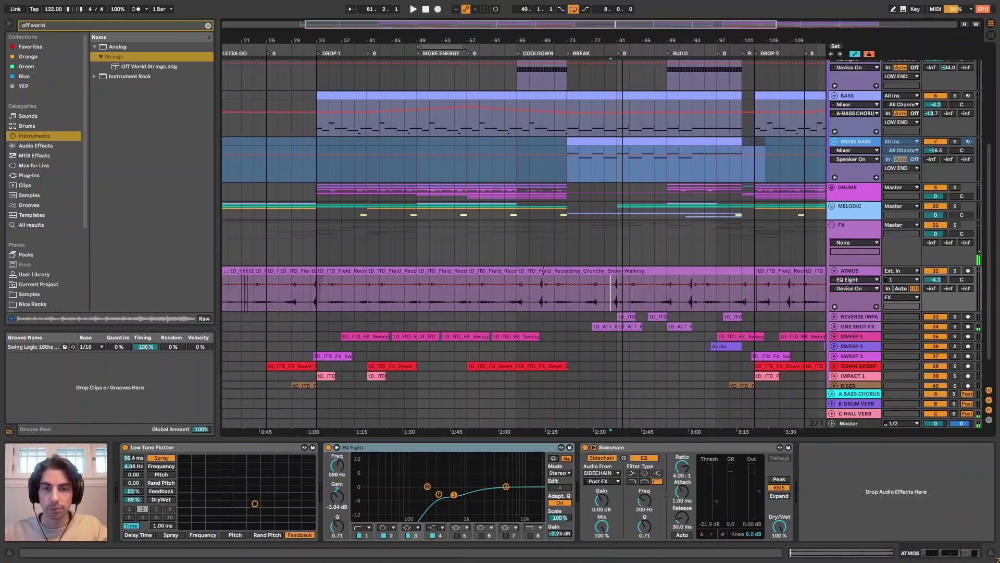
key(plus)
Search the browser for "field rec" samples and look through the recordings.
key(ctrl+f)
text(f)
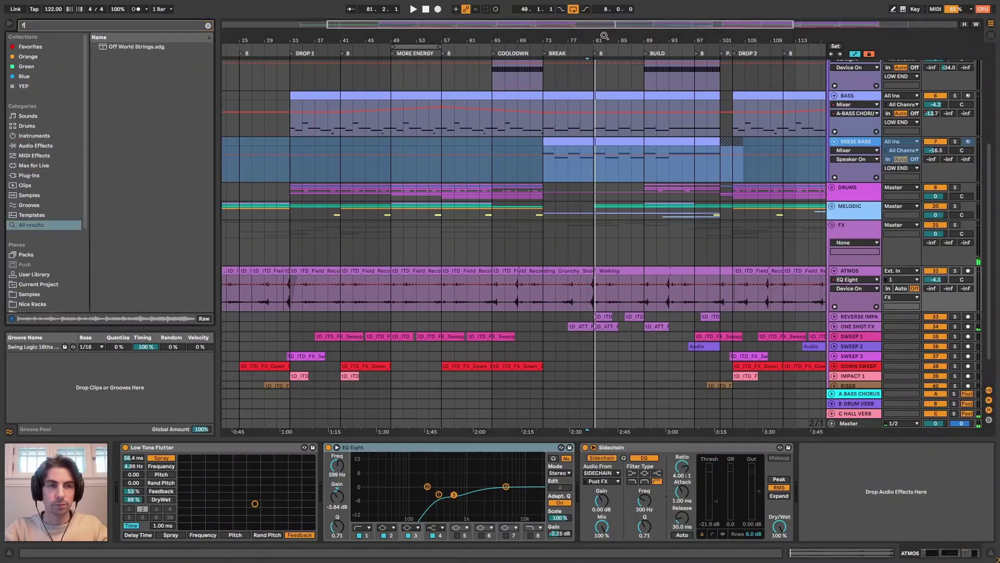
text(ield rec)
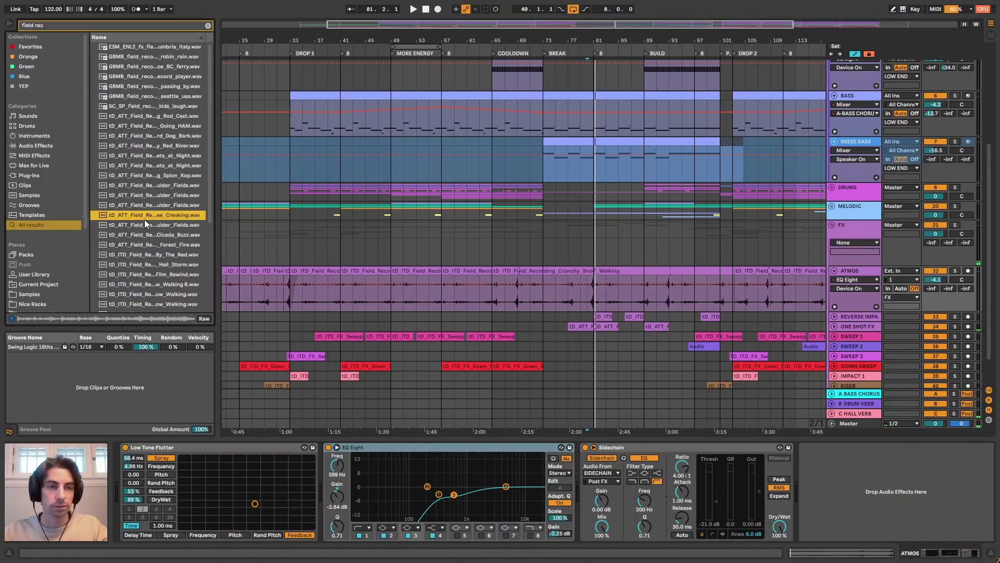
scroll(176, 180, down, 7)
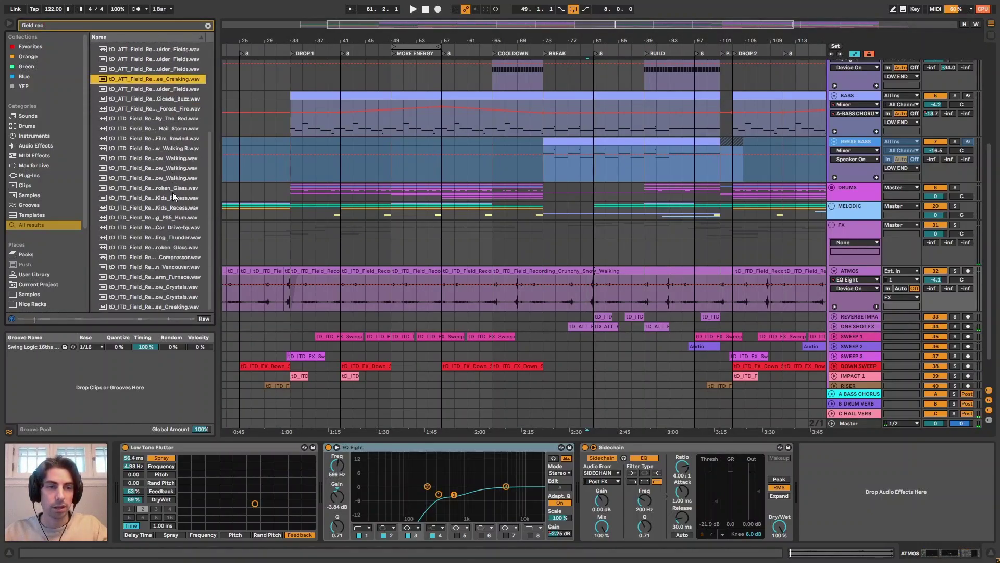
Preview the broken glass, thunder and Kids_Recess field recordings from the search results.
click(170, 188)
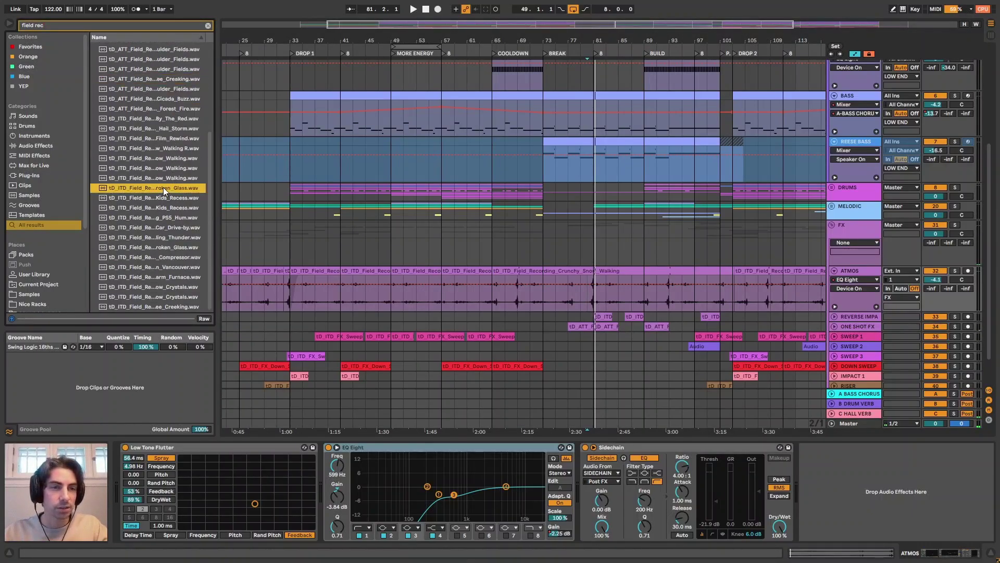
click(170, 237)
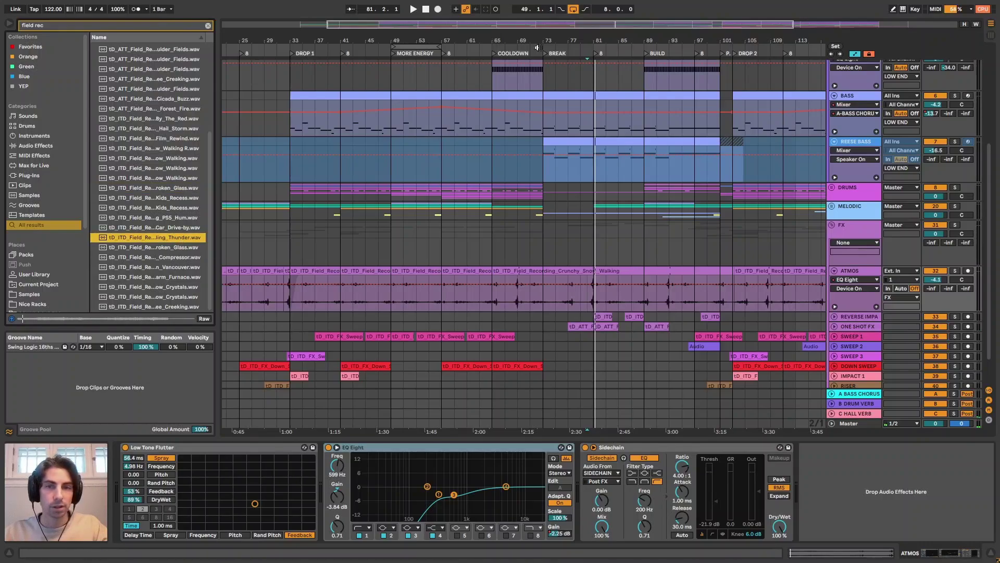
mouse_move(209, 165)
mouse_down()
mouse_move(215, 101)
mouse_move(214, 156)
mouse_up()
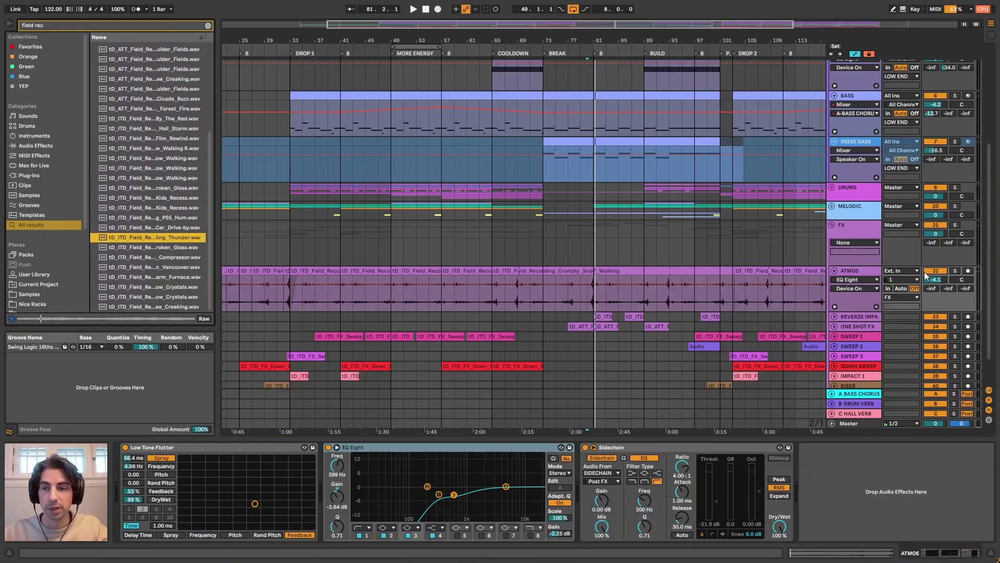
scroll(546, 232, down, 2)
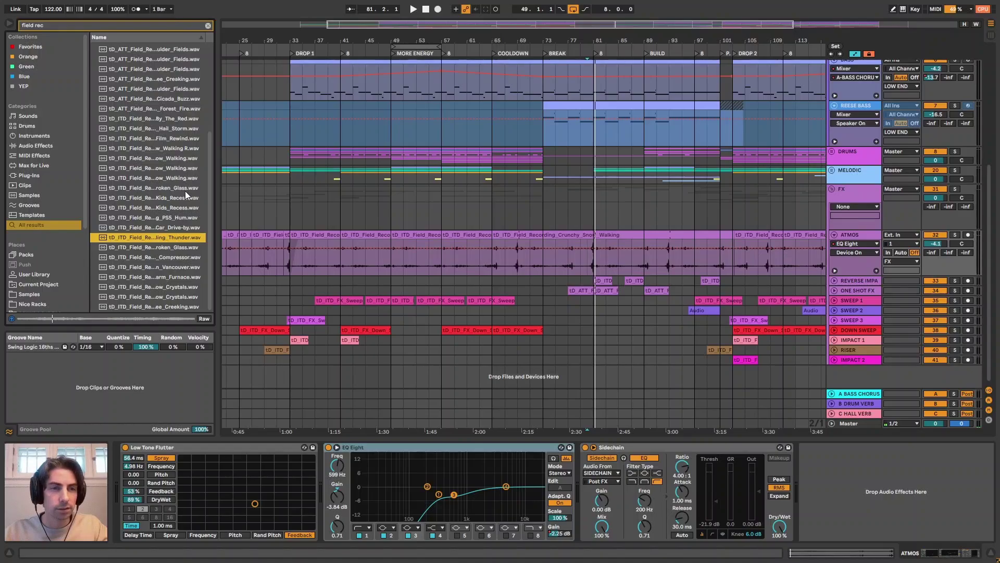
click(187, 207)
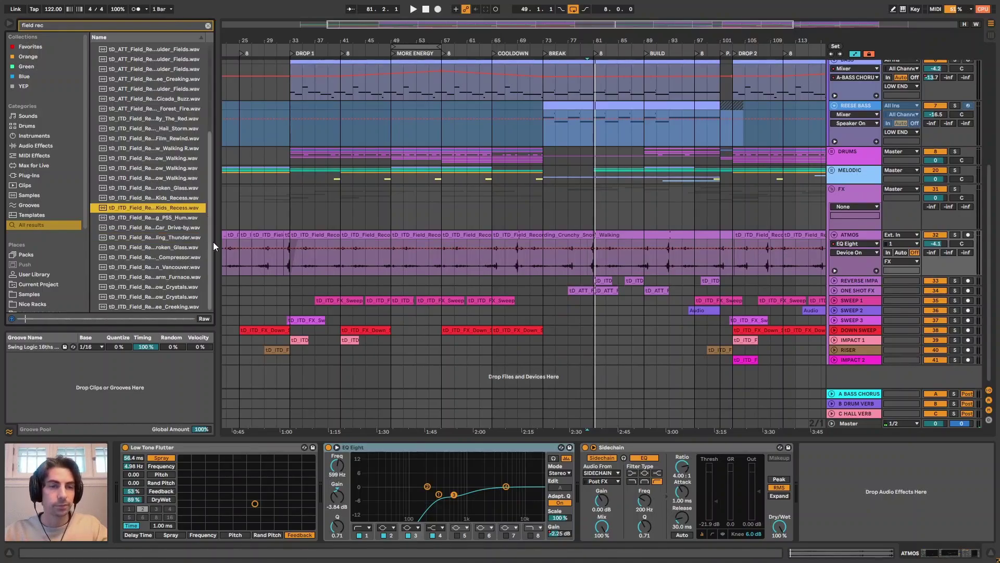
drag(214, 242, 225, 196)
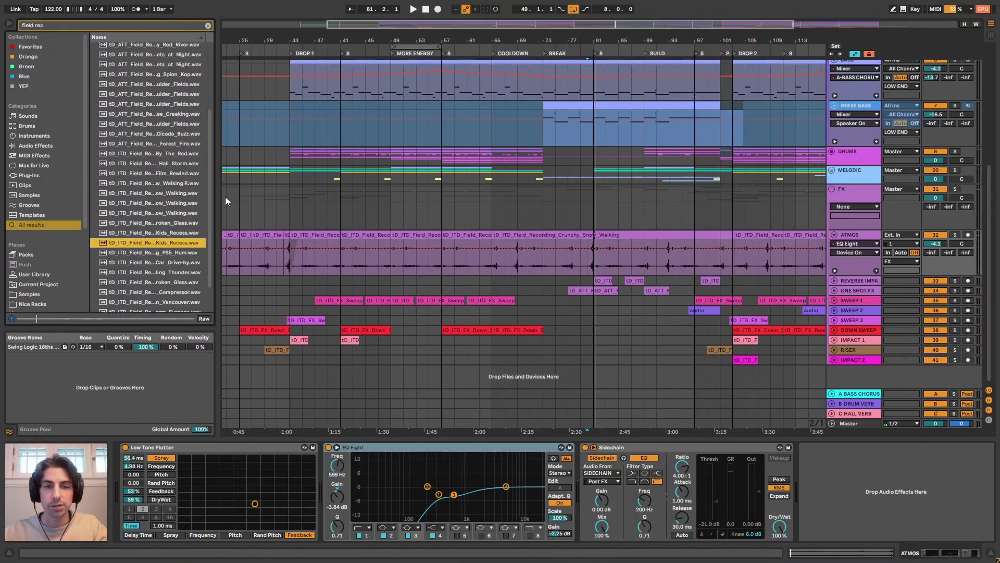
drag(557, 39, 635, 67)
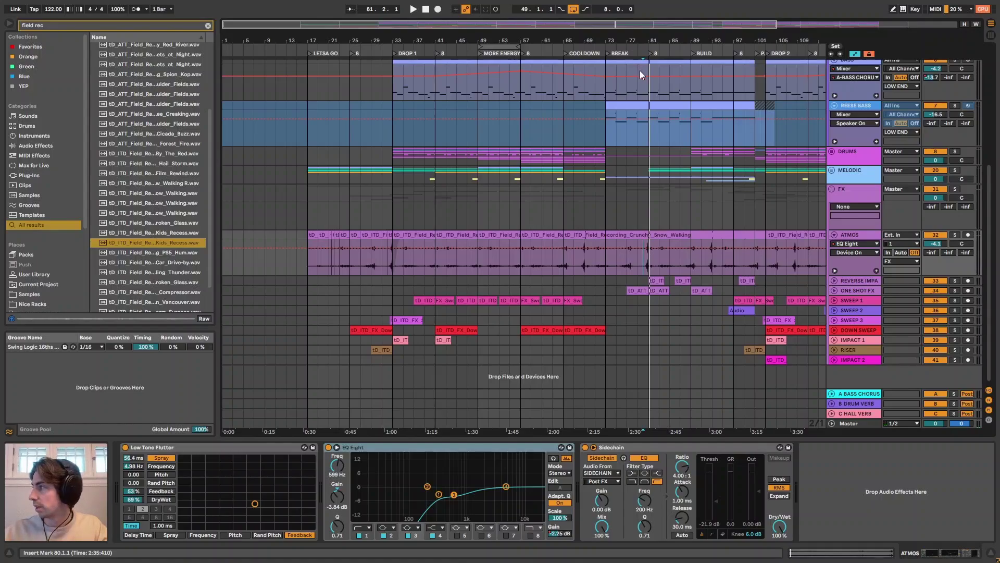
drag(446, 42, 593, 212)
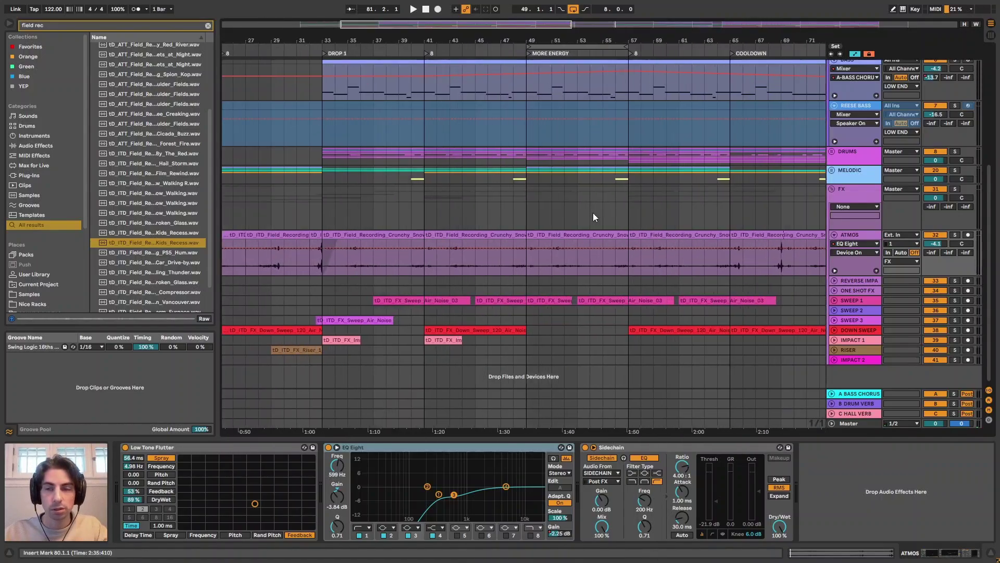
Solo REVERSE IMPACT, play its first clip from bar 81 and stop playback.
click(590, 248)
click(587, 234)
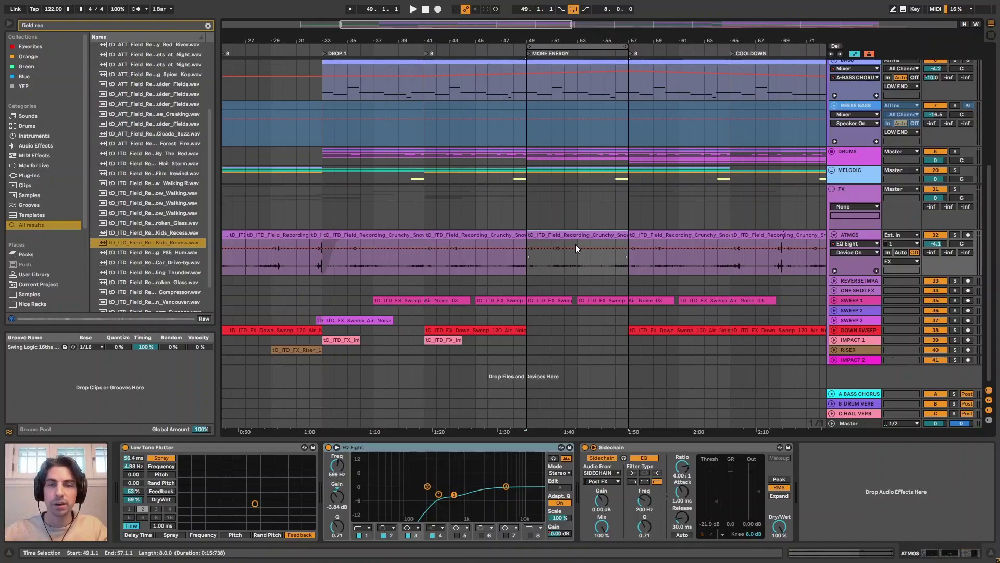
drag(542, 44, 542, 37)
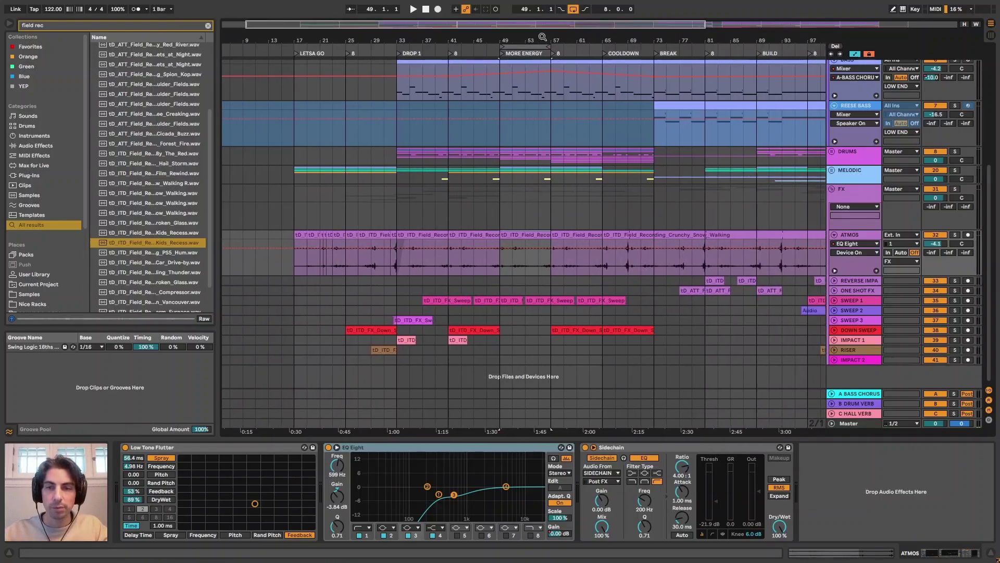
click(868, 282)
click(711, 280)
key(s)
key(space)
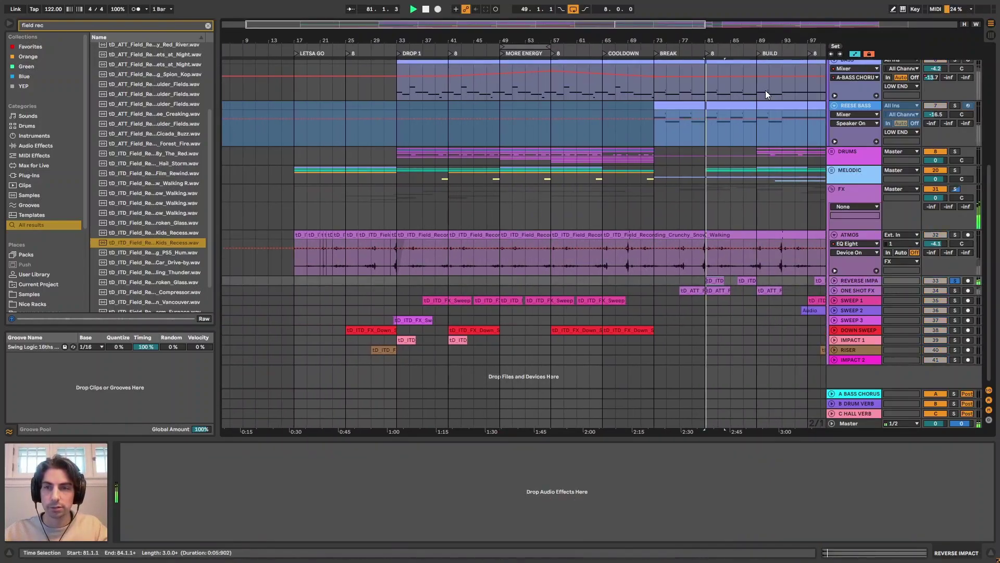
drag(750, 42, 751, 35)
key(space)
Unfold the REVERSE IMPACT, ONE SHOT FX, SWEEP 1, SWEEP 2 and SWEEP 3 tracks.
drag(686, 43, 686, 38)
click(833, 281)
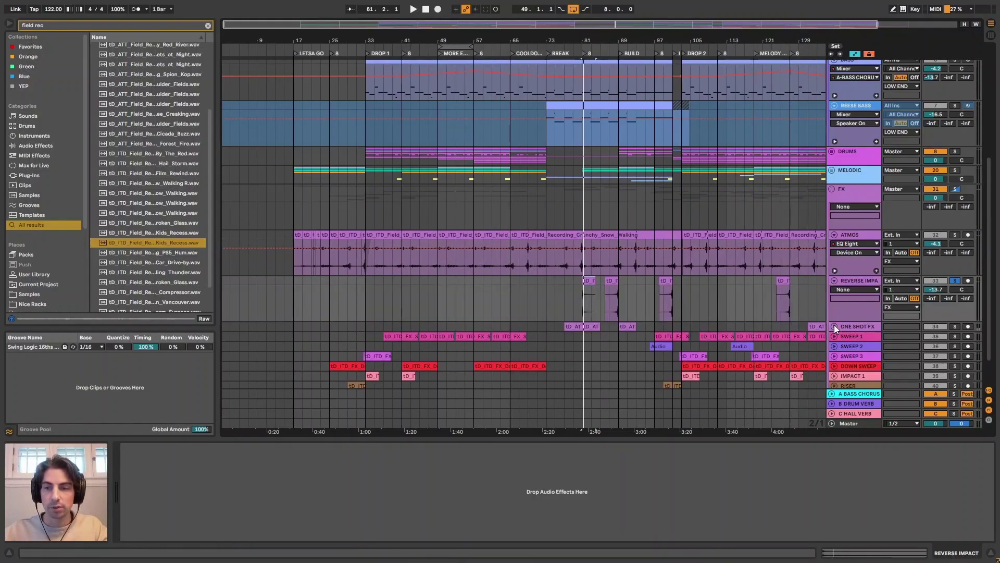
click(834, 325)
scroll(975, 279, down, 5)
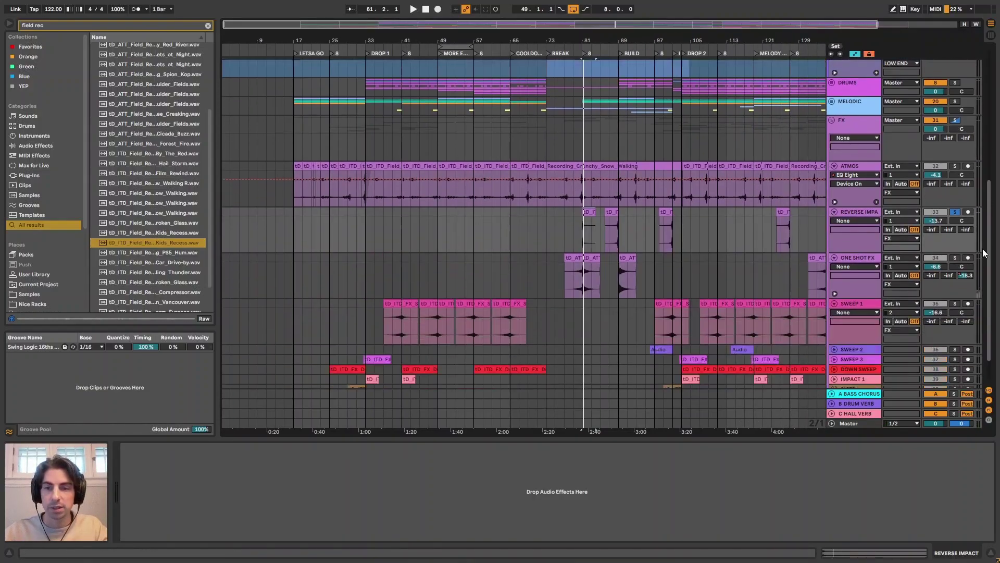
click(834, 319)
click(834, 310)
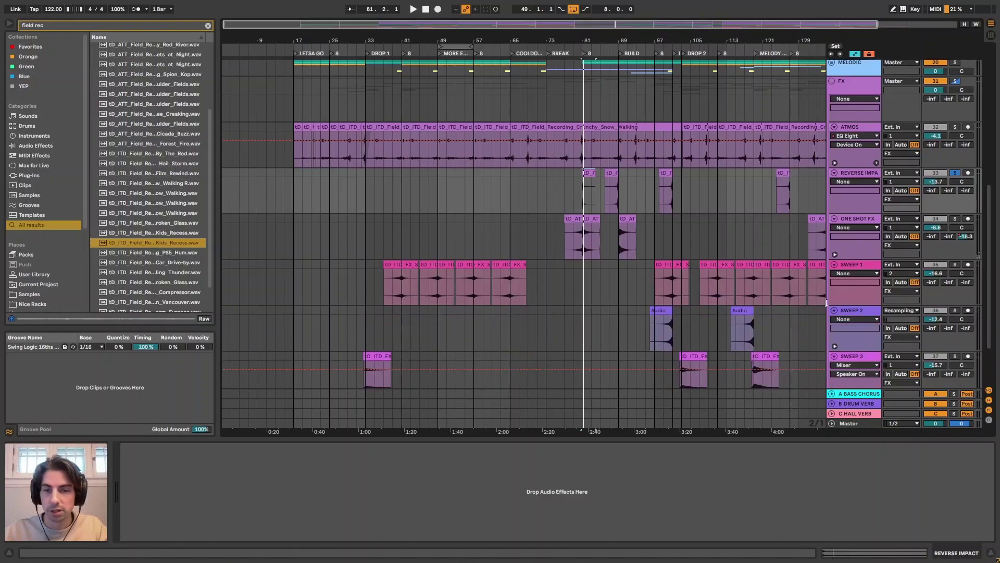
scroll(574, 208, down, 2)
Solo SWEEP 1, play it from bar 40 before the second half of DROP 1, and stop playback.
drag(404, 58, 394, 217)
click(385, 226)
key(space)
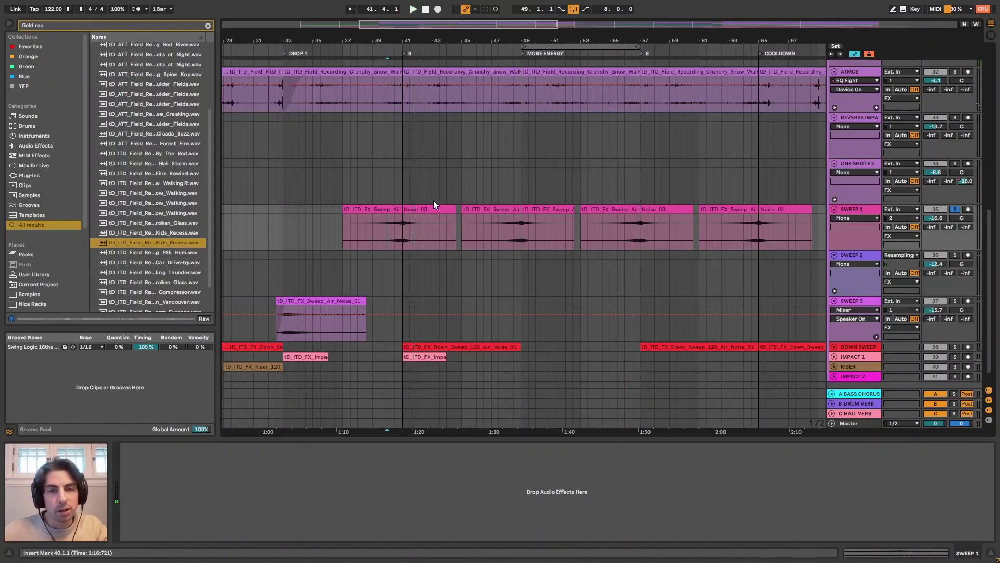
scroll(447, 97, down, 3)
scroll(442, 156, down, 1)
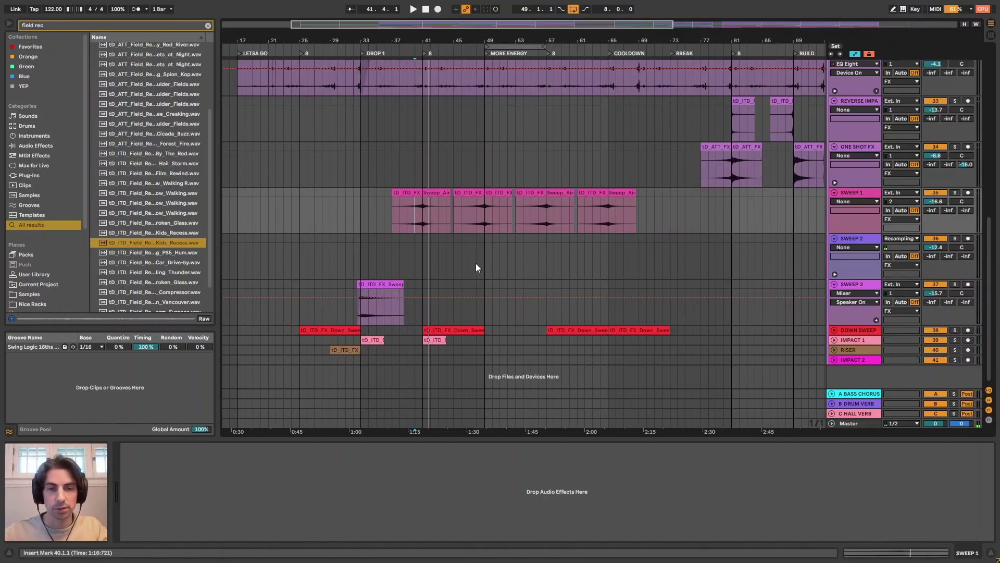
Unfold the IMPACT 1 and DOWN SWEEP tracks, and play the soloed DOWN SWEEP clip from bar 41.
click(835, 340)
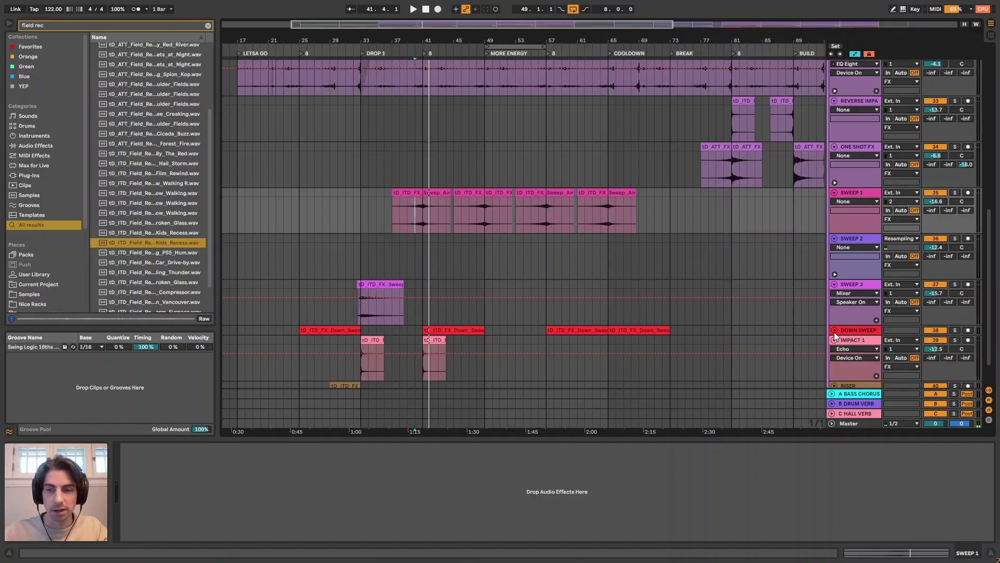
click(834, 330)
scroll(729, 318, down, 3)
click(423, 258)
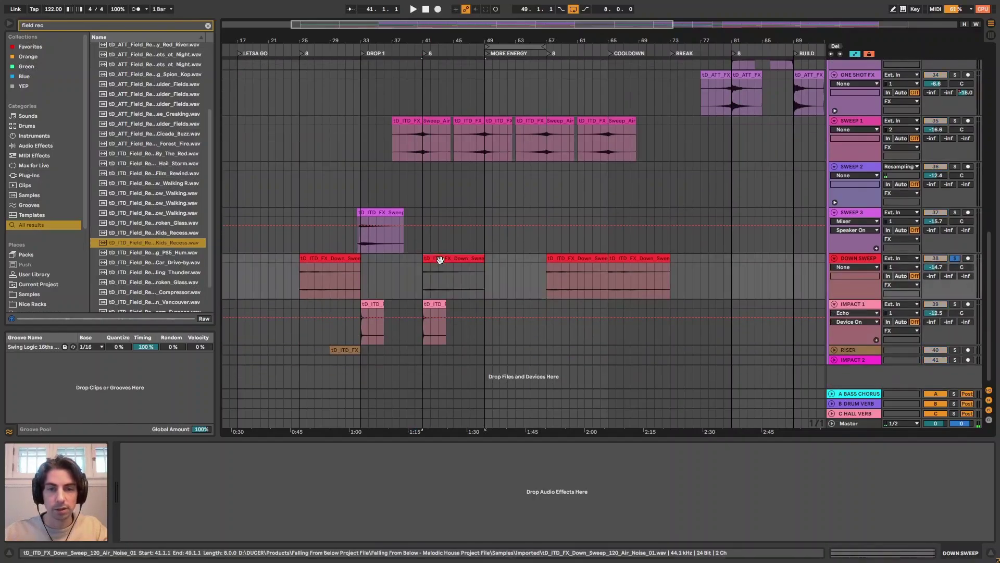
key(space)
Solo IMPACT 1 and audition its clips at bars 41 and 33.
click(433, 303)
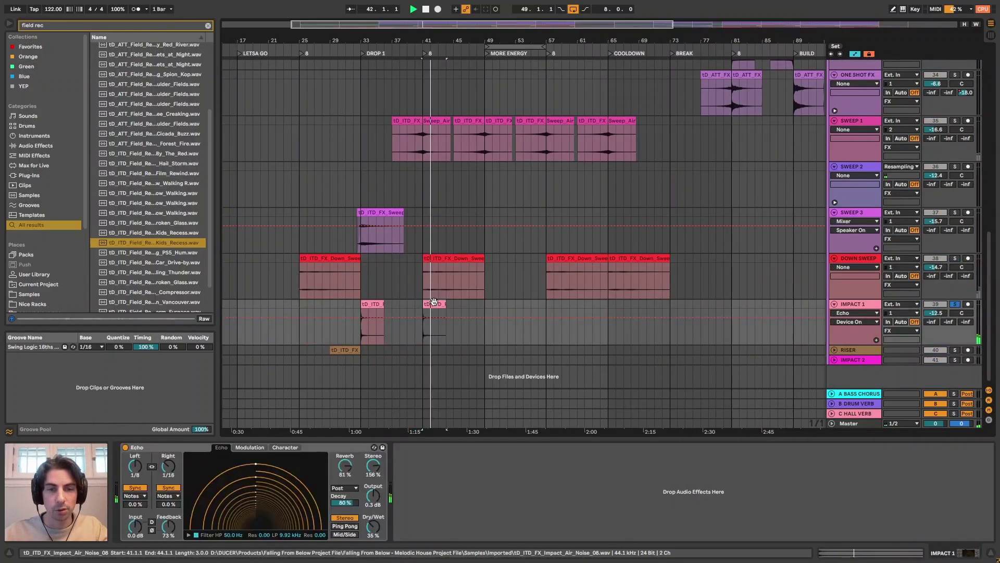
click(397, 226)
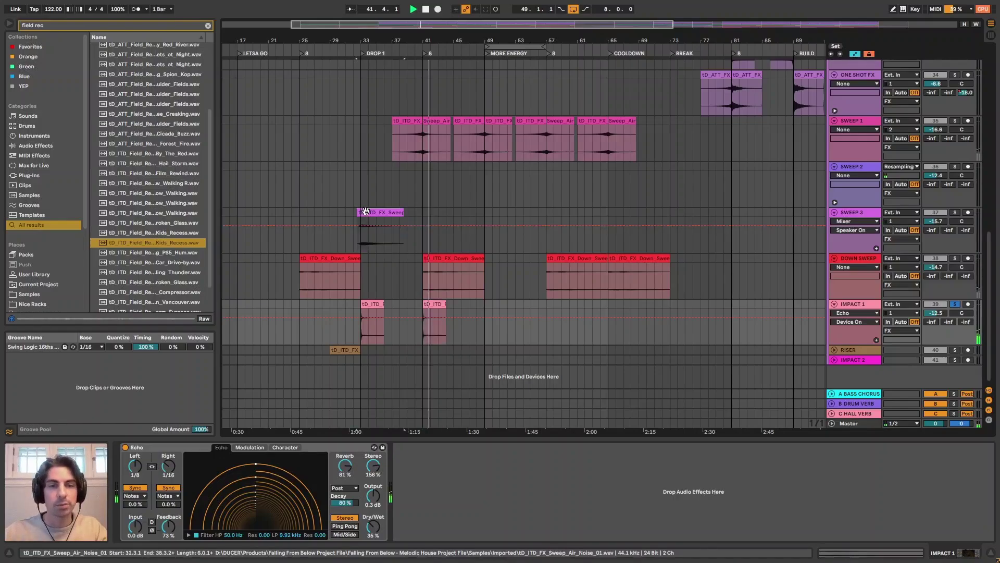
click(376, 304)
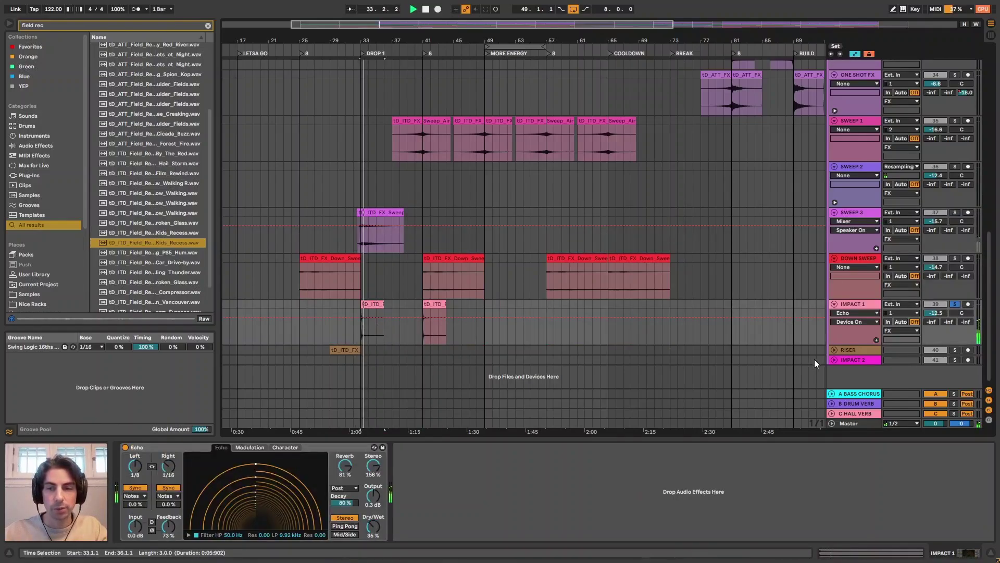
Unfold and solo the RISER track, play it from bar 31 leading into DROP 1, and stop playback.
click(834, 350)
click(348, 383)
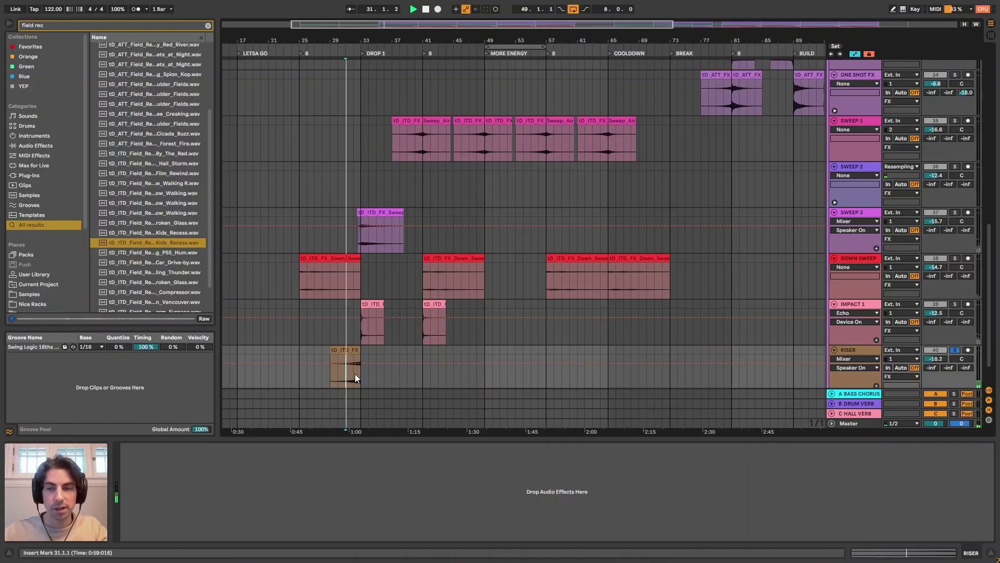
scroll(489, 133, up, 2)
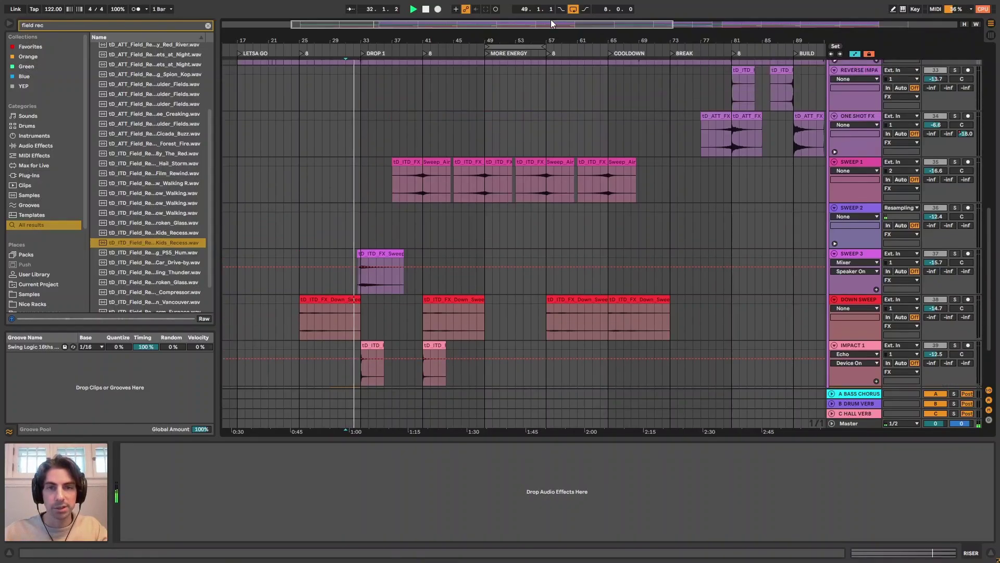
key(minus)
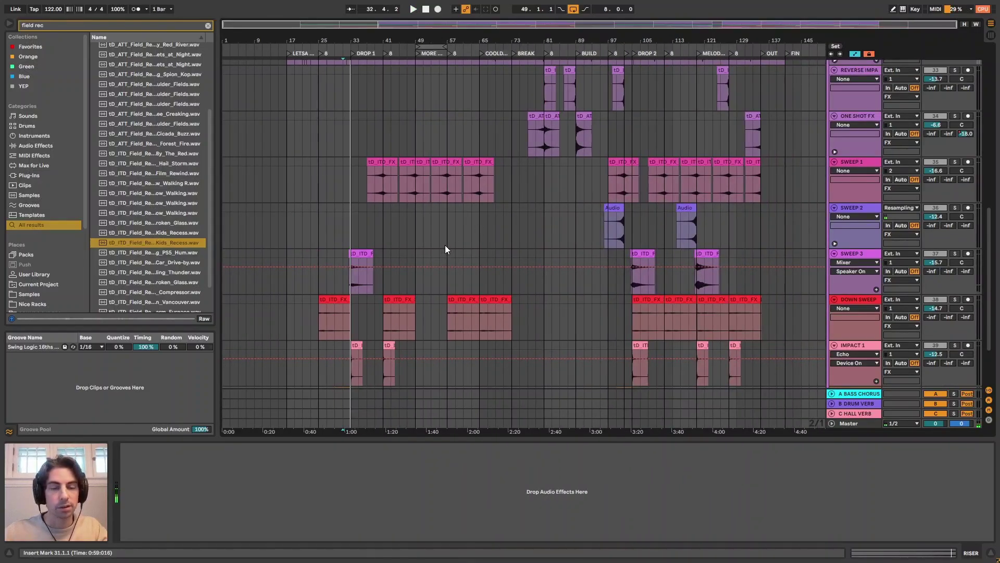
Examine how the FX clips are placed across the whole arrangement, from ATMOS to IMPACT 2, and unsolo RISER.
scroll(429, 276, up, 2)
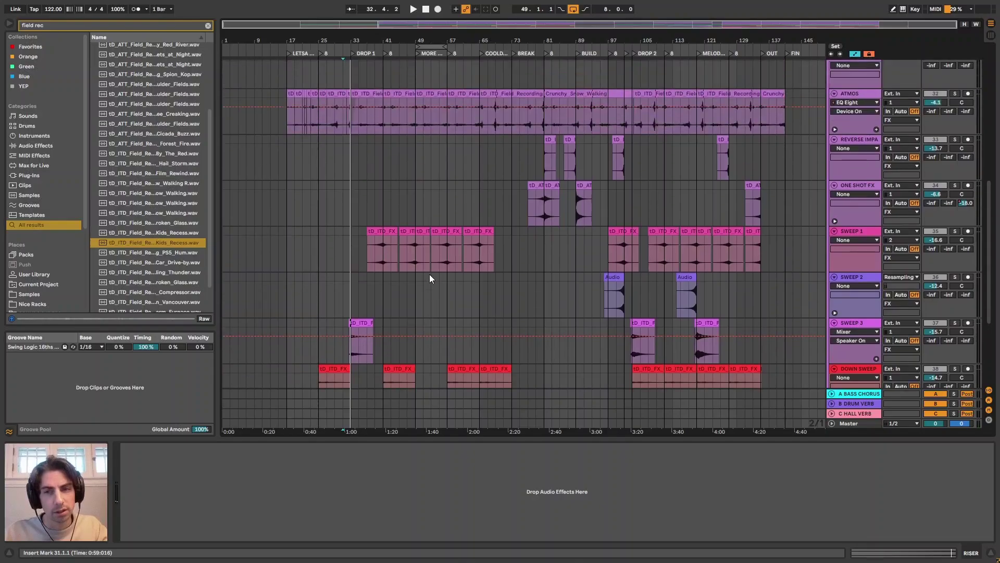
scroll(429, 274, up, 3)
scroll(436, 270, down, 3)
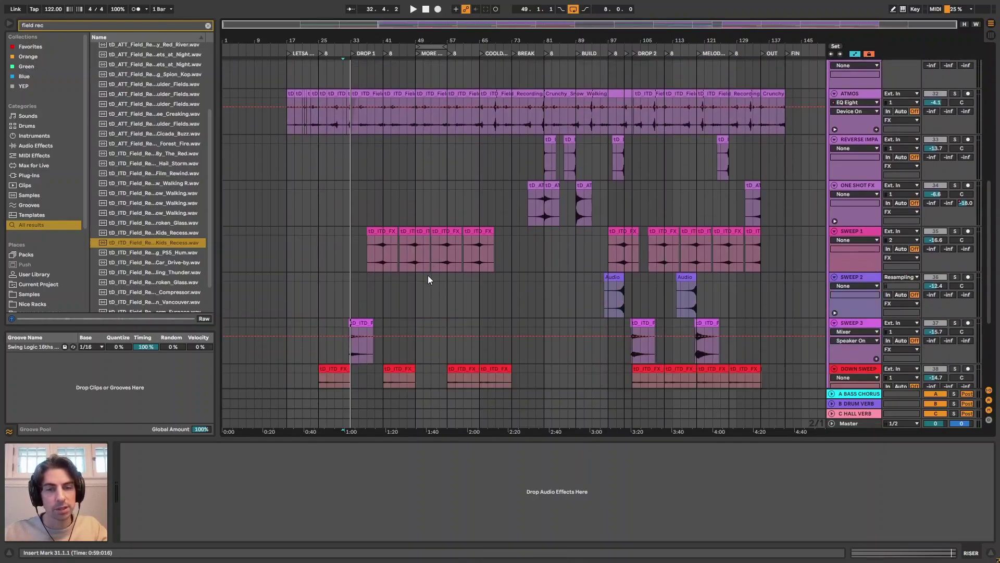
scroll(427, 277, down, 2)
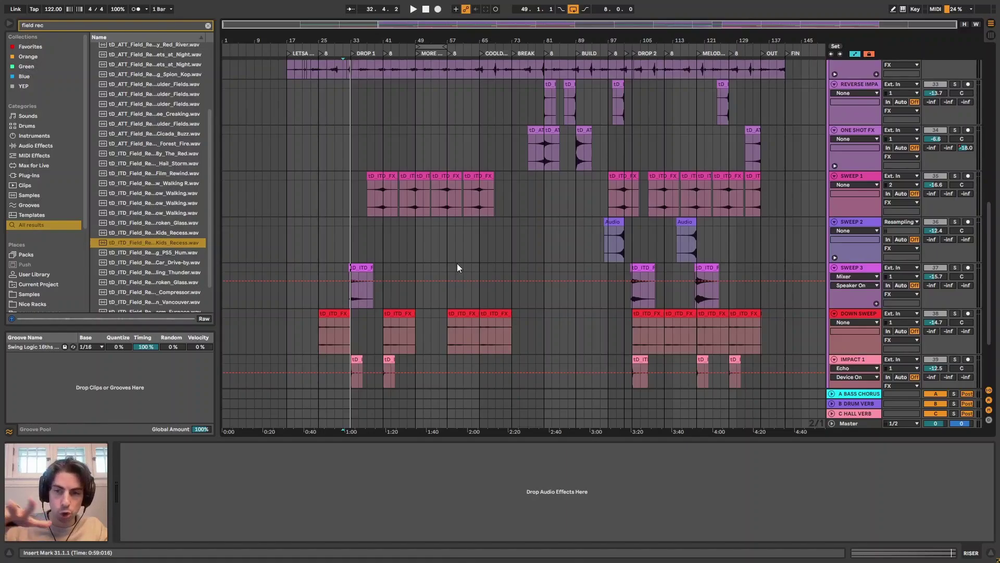
scroll(465, 264, down, 2)
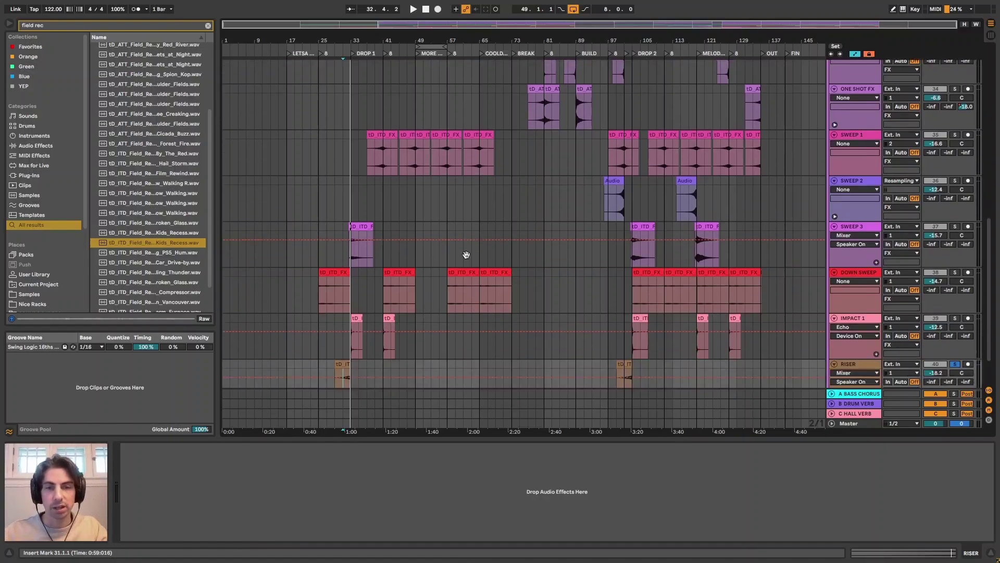
scroll(459, 250, down, 2)
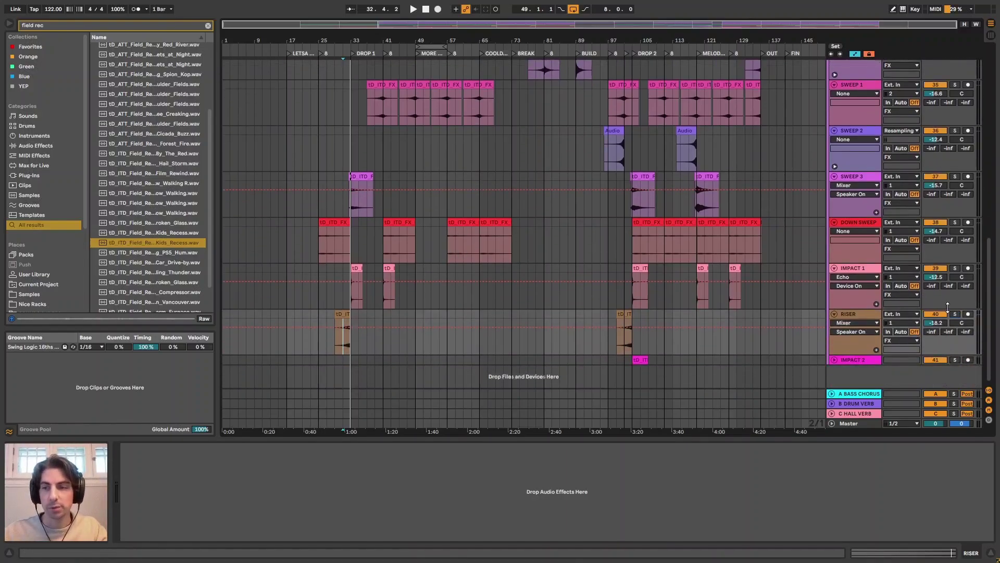
scroll(635, 106, up, 4)
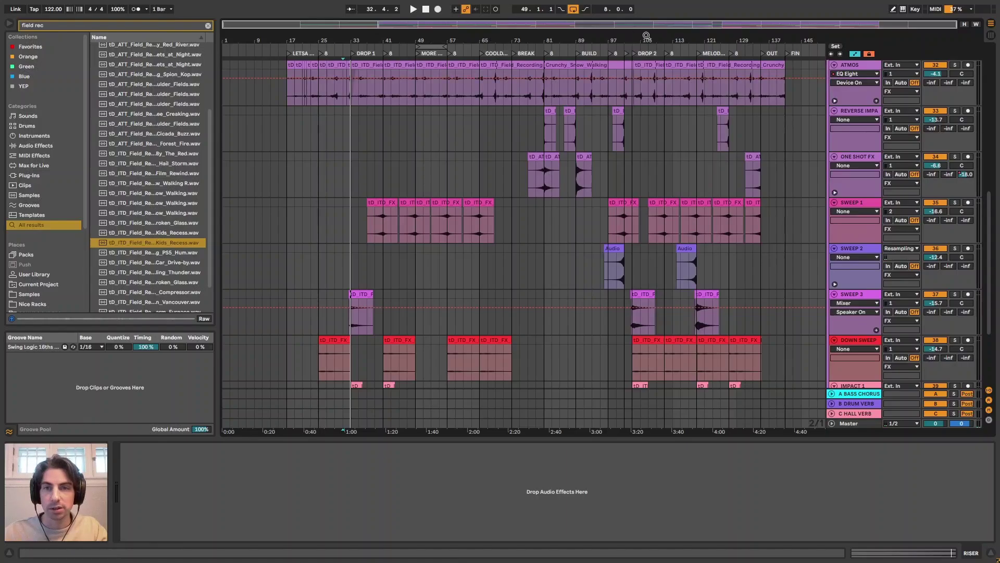
Place the insert marker at bar 117 on SWEEP 3, play the transition into MELODY SWITCH in the full mix, and stop.
drag(647, 35, 575, 35)
scroll(616, 278, down, 1)
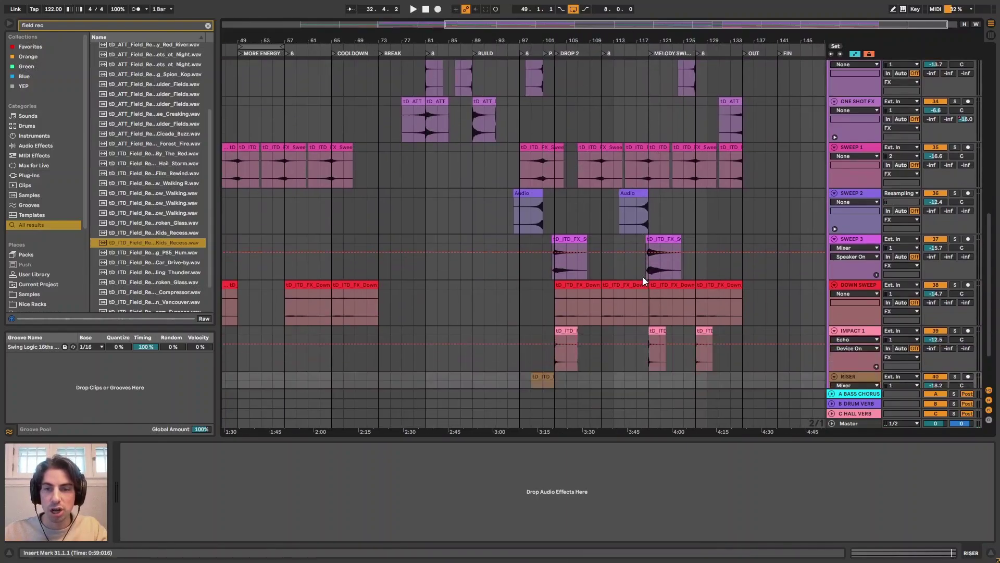
click(636, 242)
key(space)
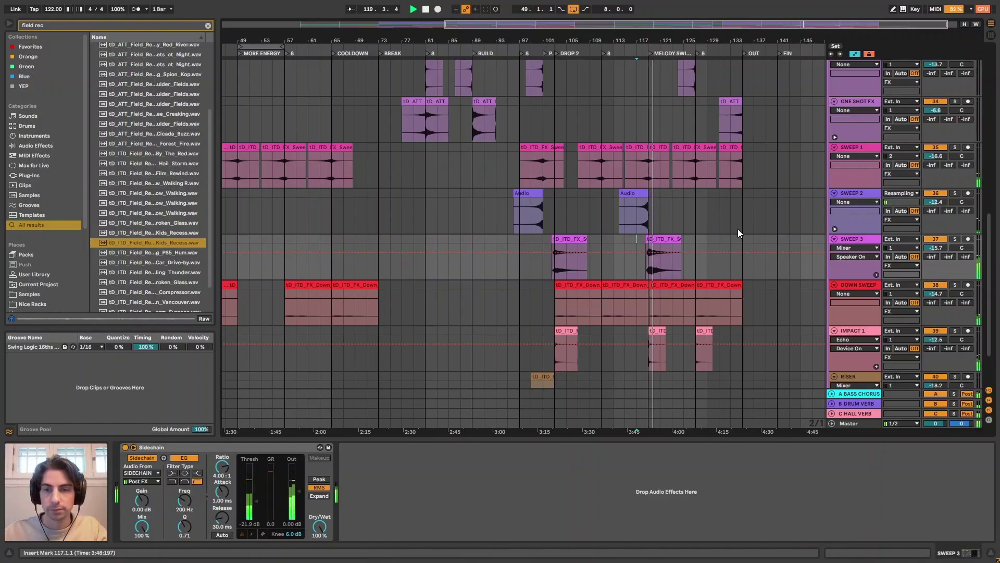
scroll(731, 231, up, 2)
scroll(730, 233, up, 2)
key(space)
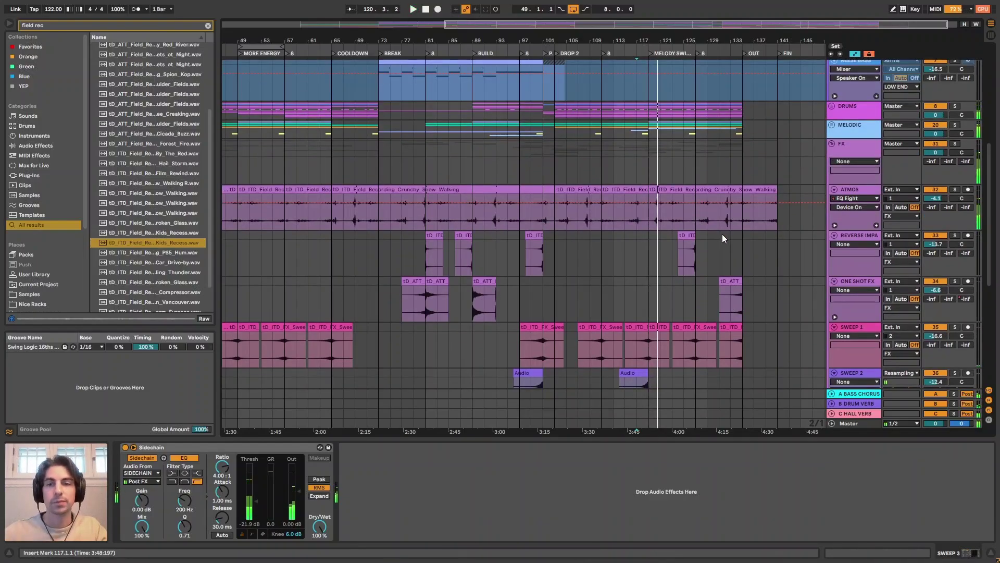
Unfold the DRUMS group and select the TOP LOOP 3 clip at the start of MORE ENERGY.
drag(656, 40, 699, 36)
drag(384, 46, 515, 52)
scroll(489, 264, down, 2)
scroll(510, 251, up, 3)
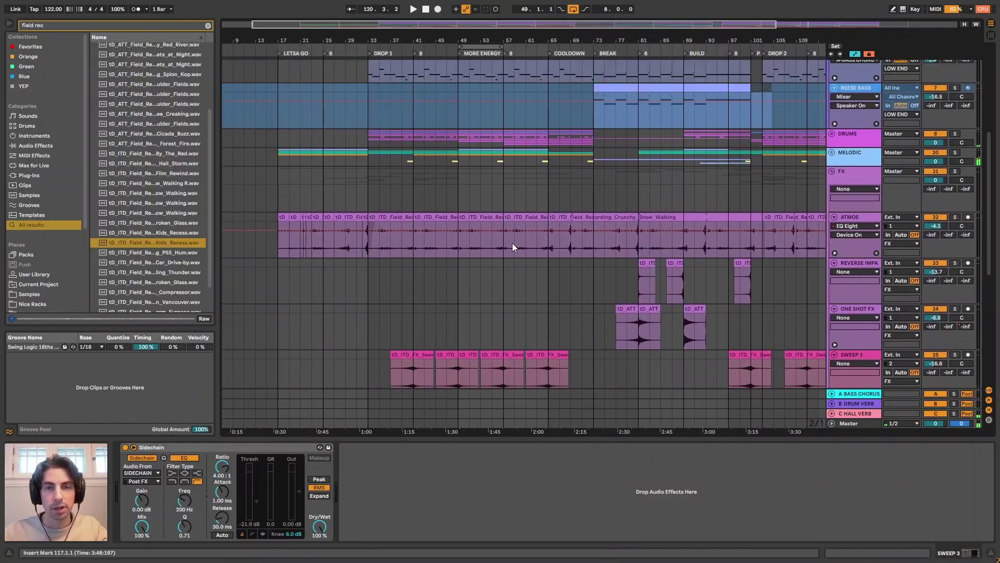
click(831, 136)
scroll(658, 292, down, 8)
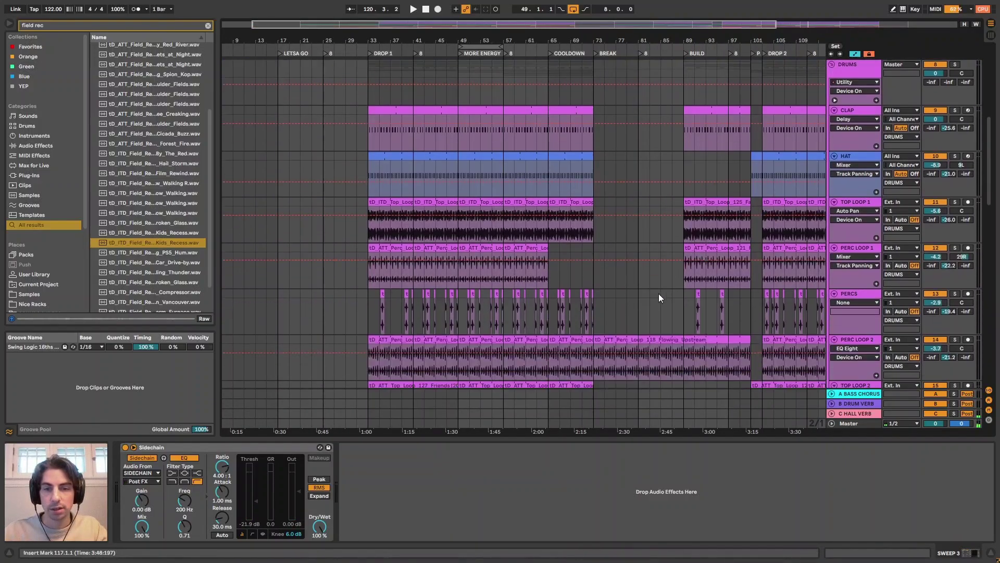
scroll(494, 146, down, 10)
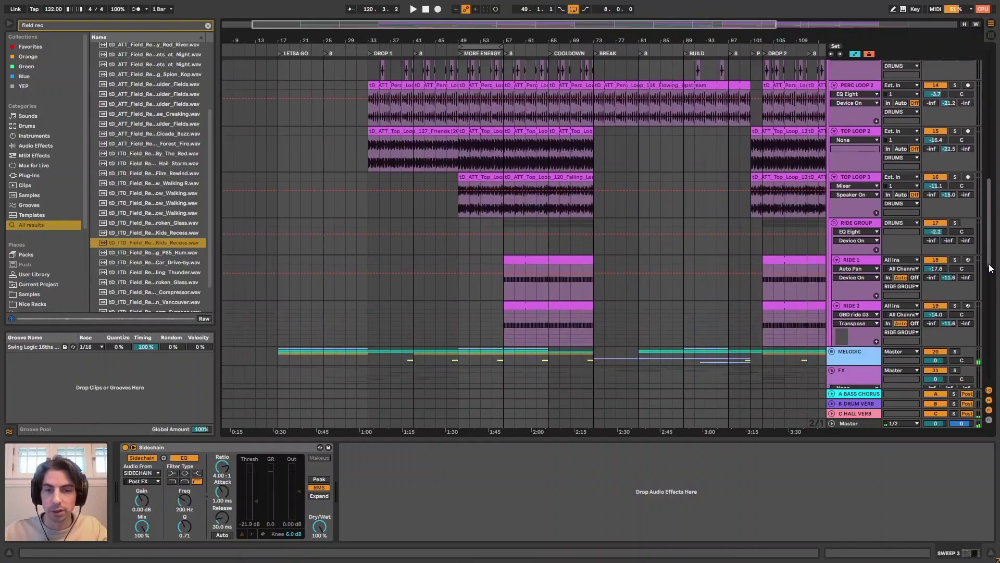
click(469, 130)
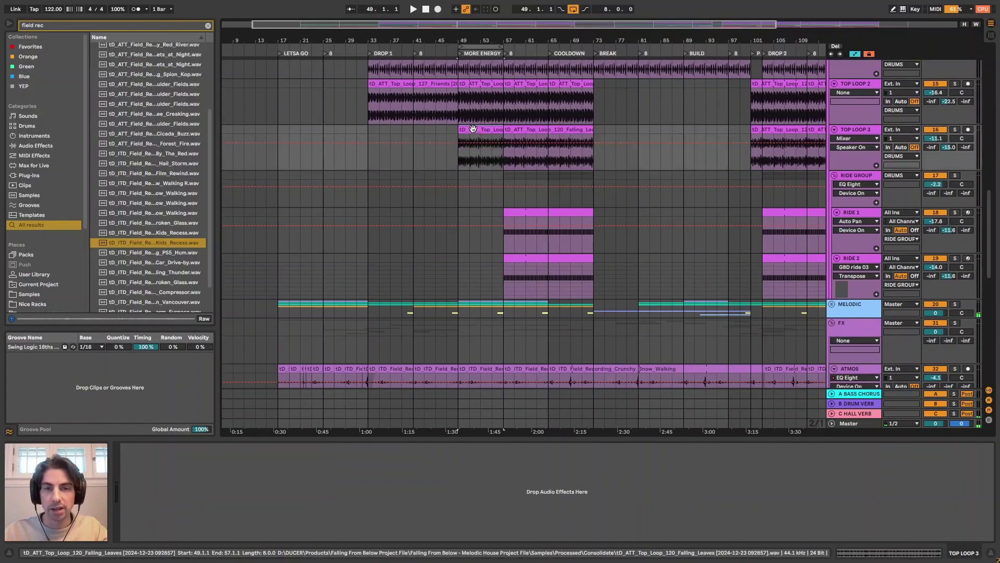
Play the TOP LOOP 3 clip soloed from bar 49 in the MORE ENERGY section.
scroll(463, 130, up, 2)
drag(461, 41, 451, 161)
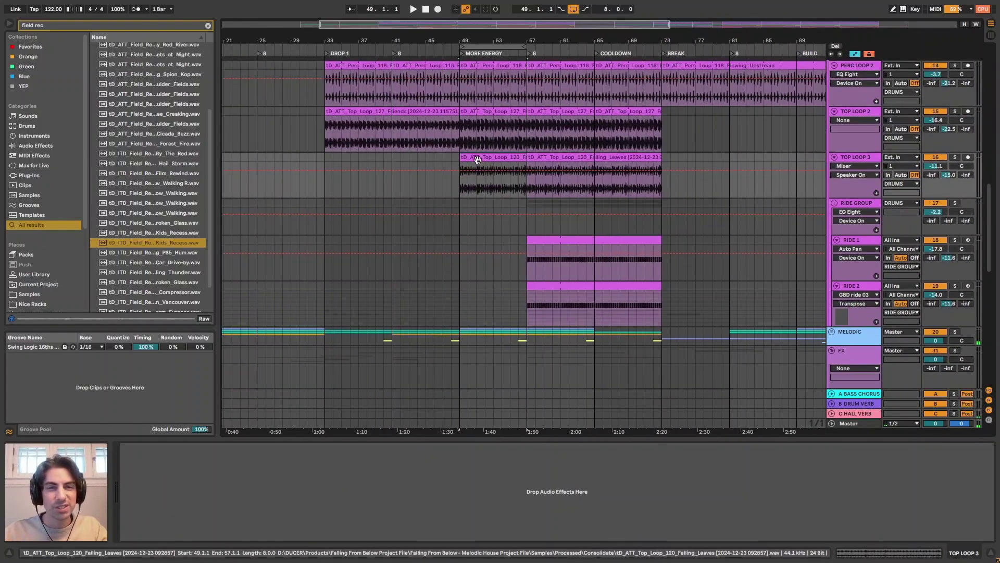
click(449, 158)
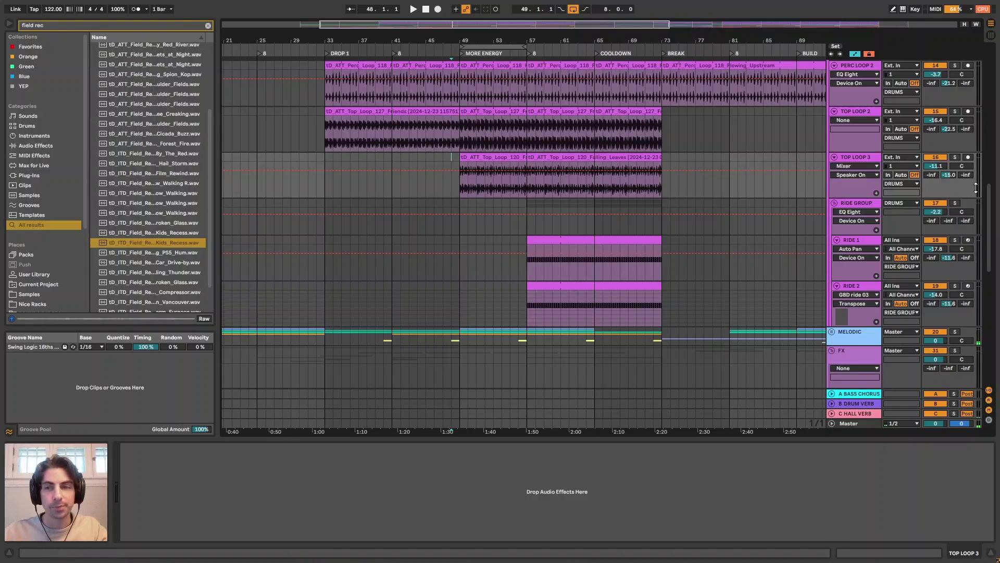
scroll(473, 193, up, 3)
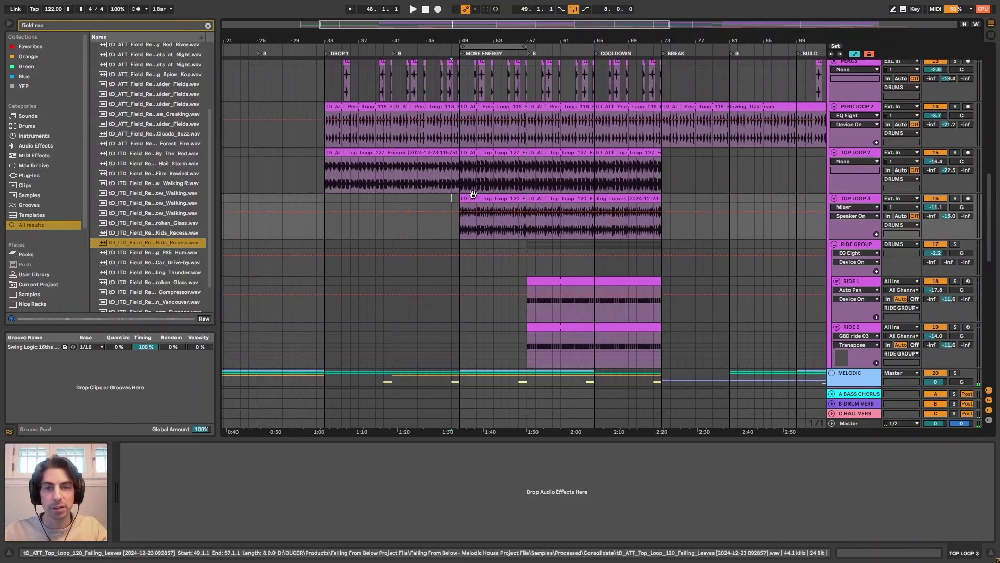
click(473, 194)
key(space)
click(955, 198)
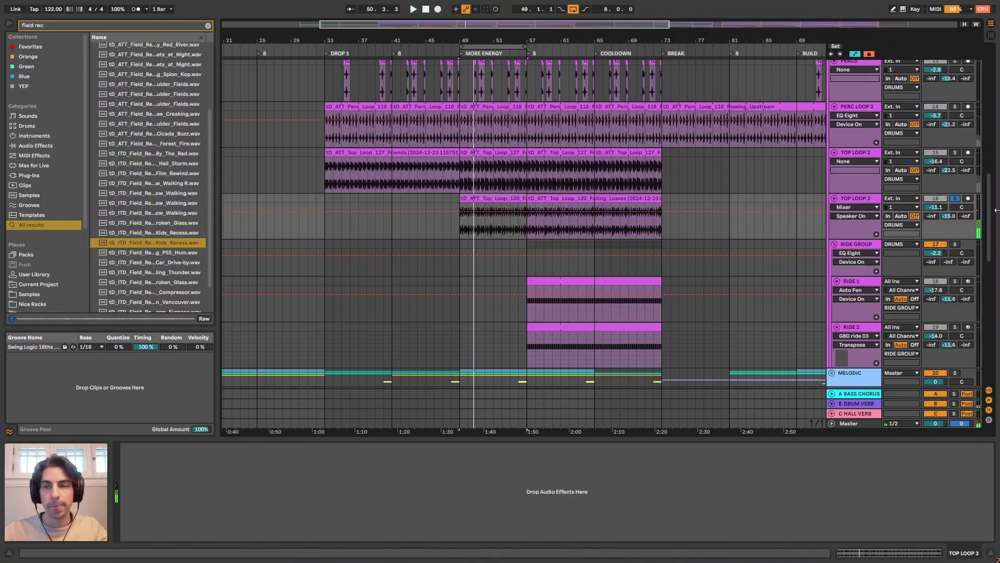
Stop playback and return to the FX tracks to look over their clips around MORE ENERGY.
drag(994, 219, 993, 323)
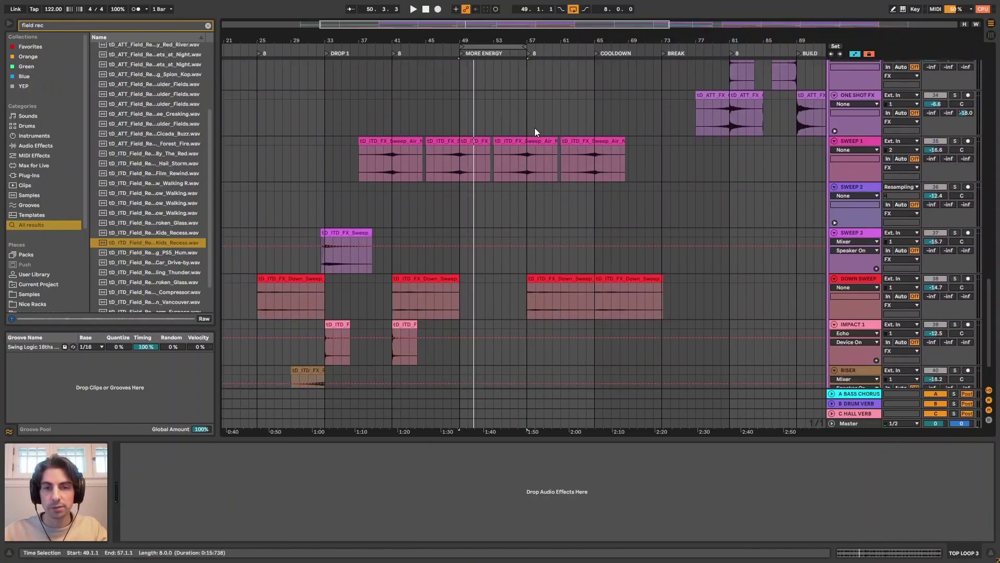
scroll(460, 152, down, 2)
scroll(469, 250, up, 6)
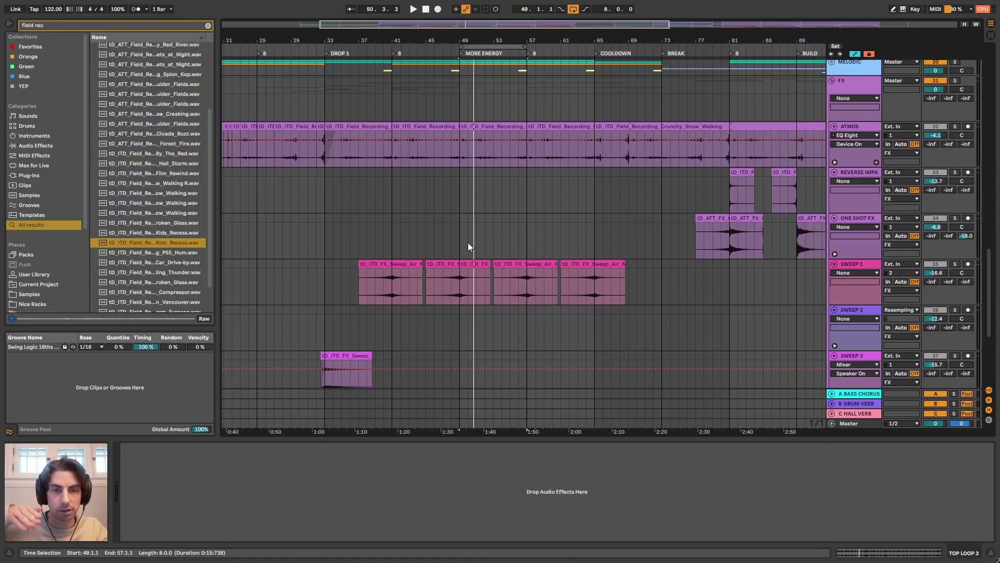
Mute the FX group, play the transition into MORE ENERGY from bar 48, and solo the TOP LOOP 3 clip there.
scroll(469, 254, up, 2)
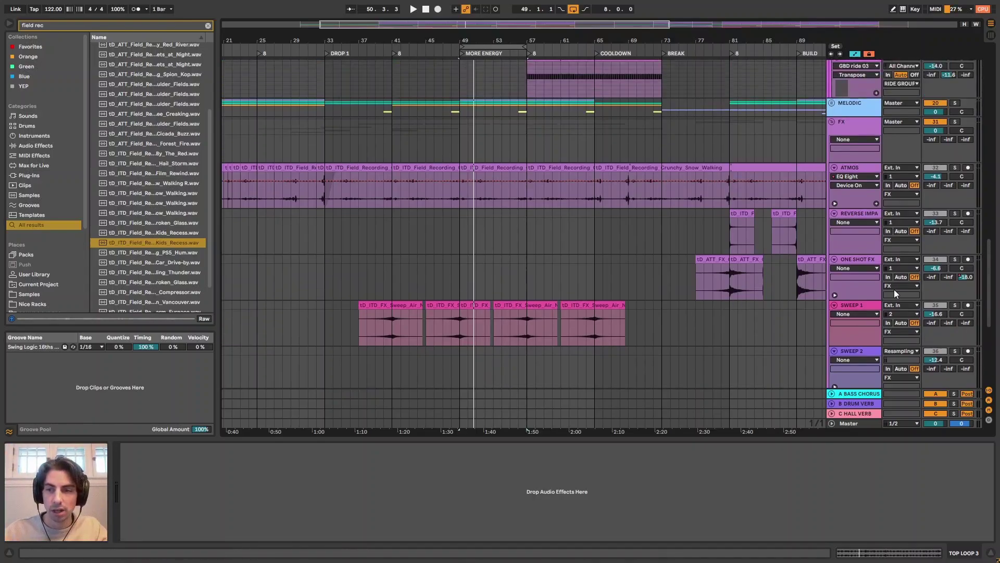
scroll(944, 248, up, 2)
scroll(541, 219, up, 4)
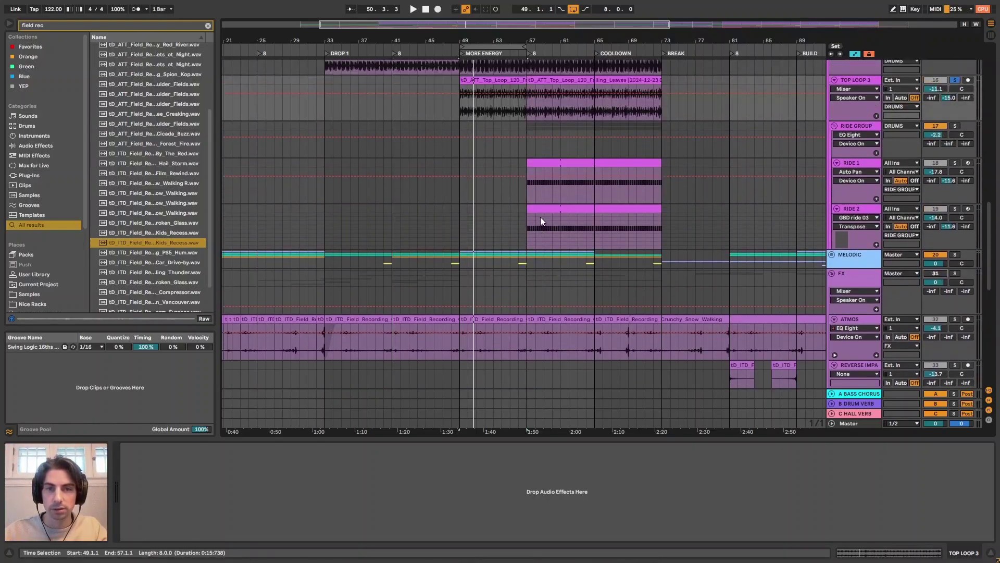
click(450, 127)
key(space)
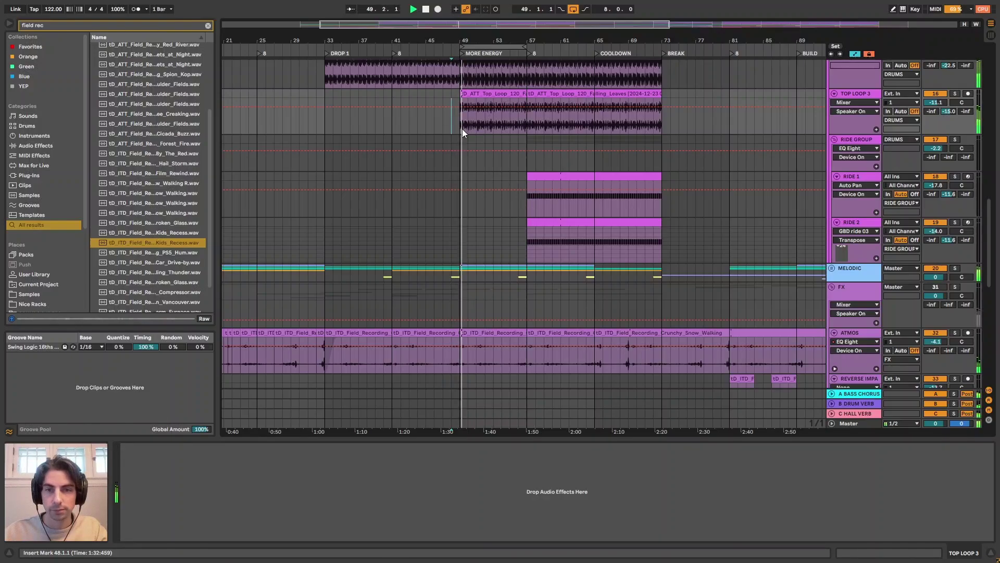
click(484, 126)
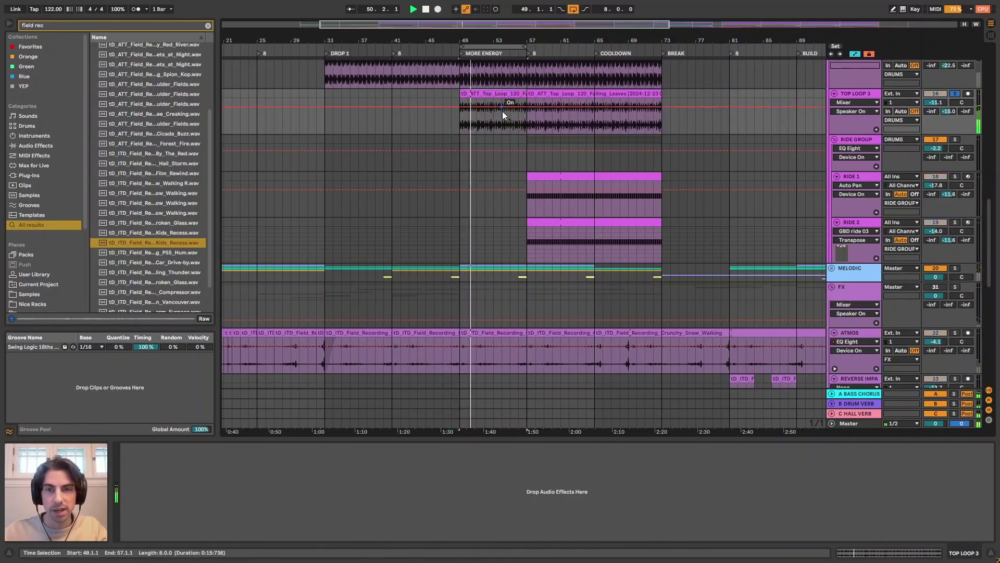
Turn the FX group back on, replay the transition into MORE ENERGY from bar 48 in the full mix, and stop.
scroll(891, 163, down, 5)
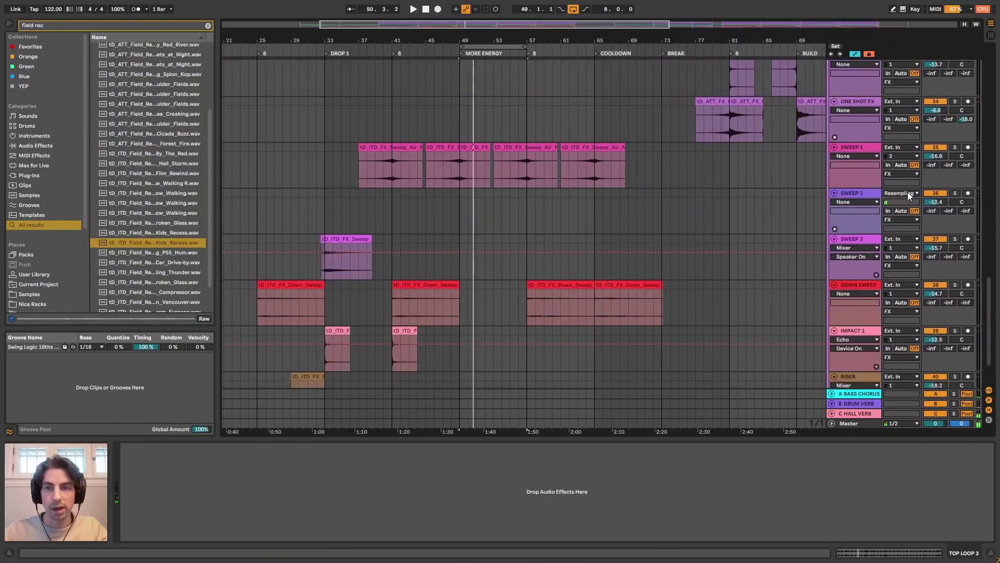
scroll(906, 156, up, 1)
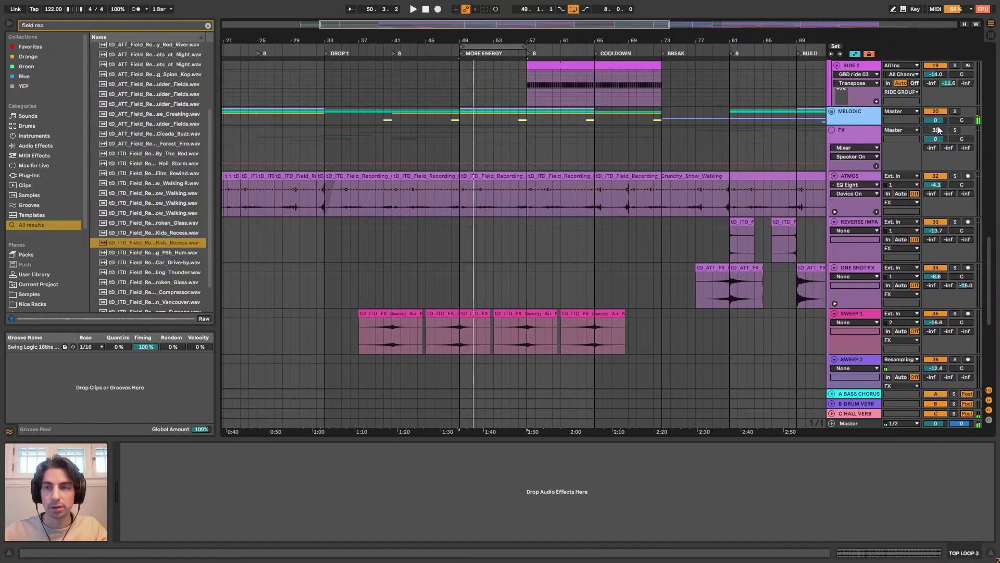
click(929, 131)
scroll(984, 252, up, 6)
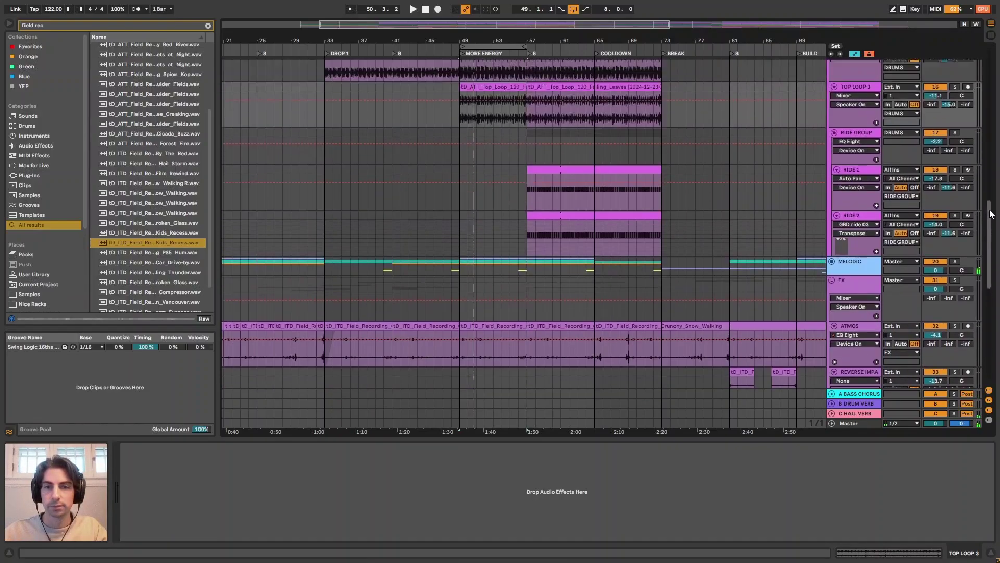
click(452, 229)
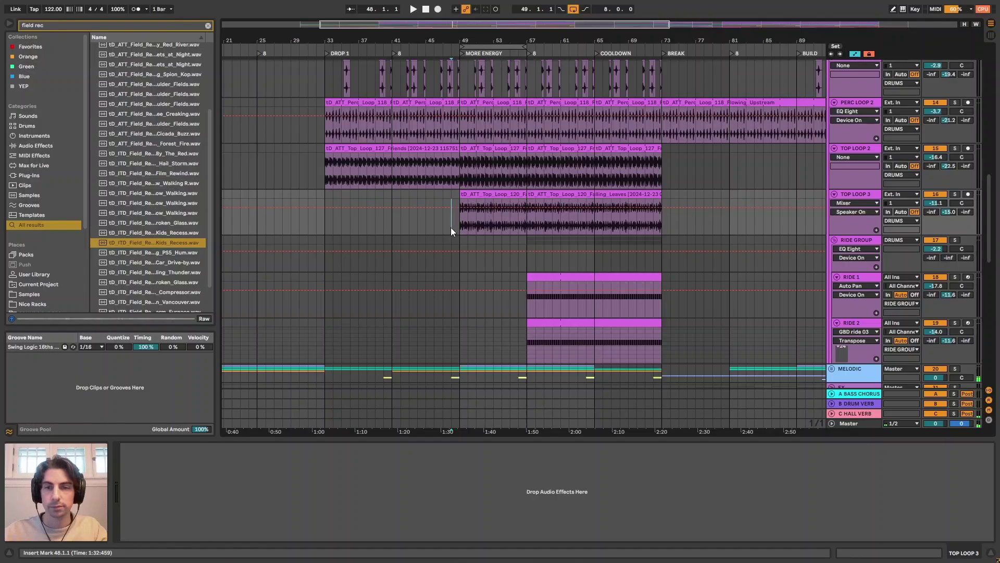
key(space)
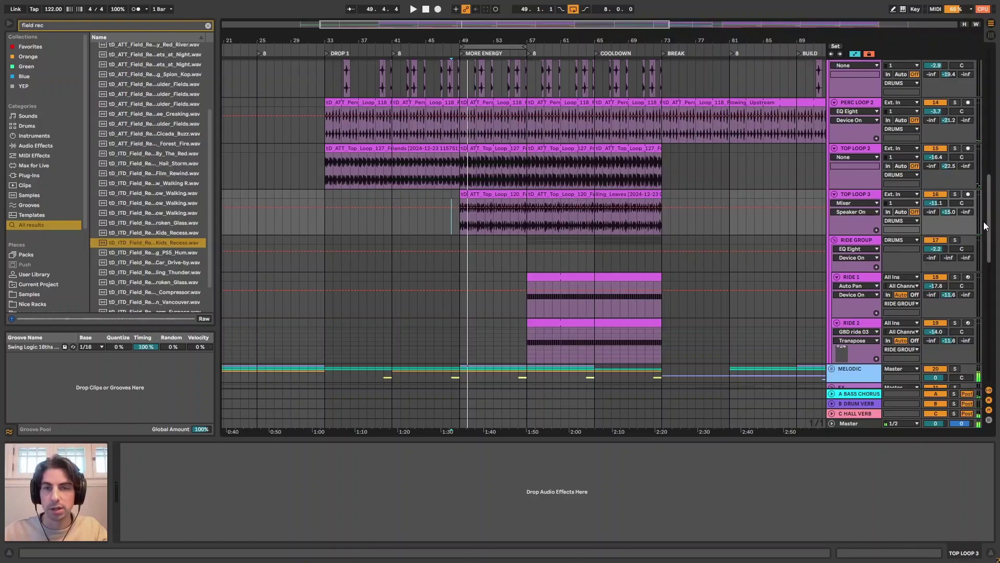
Look over the sweep, impact and one-shot clips of the FX tracks across the arrangement.
drag(985, 226, 982, 358)
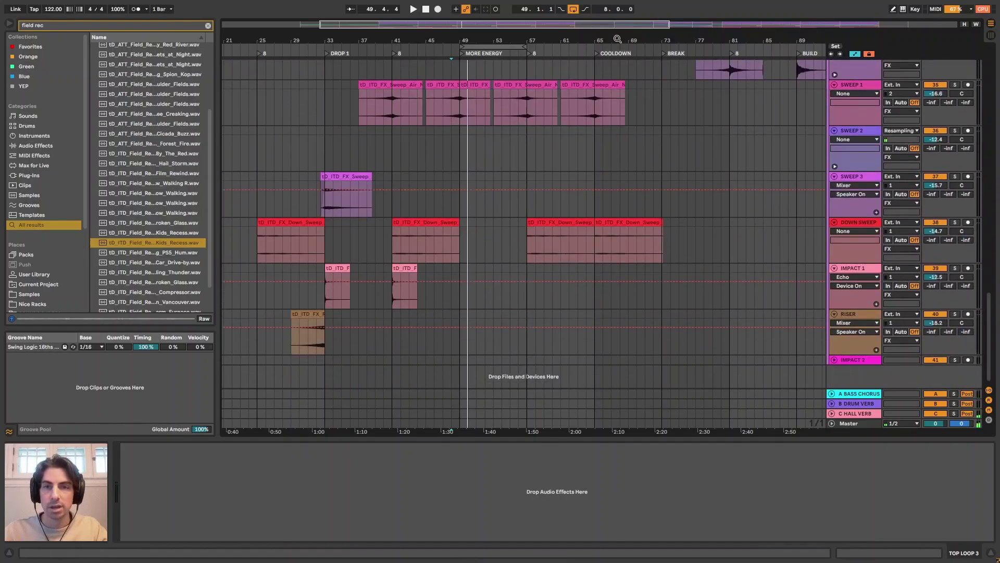
drag(617, 39, 617, 22)
scroll(612, 243, up, 3)
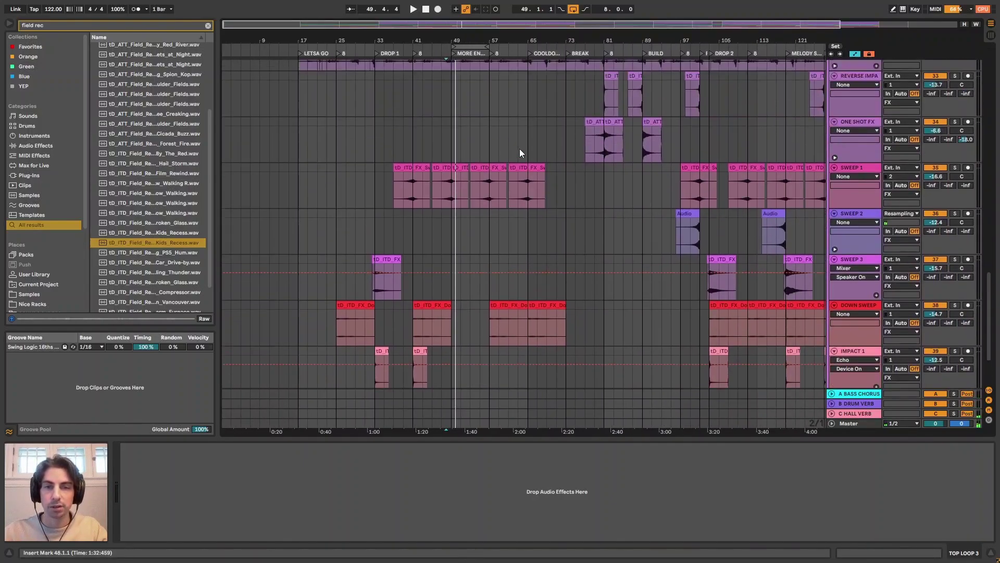
scroll(594, 276, up, 5)
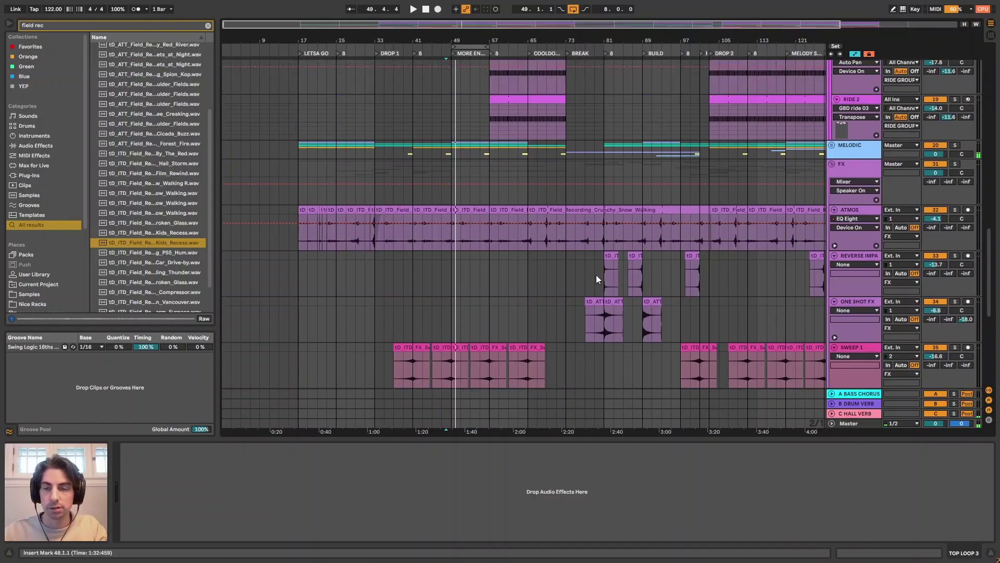
scroll(580, 270, down, 2)
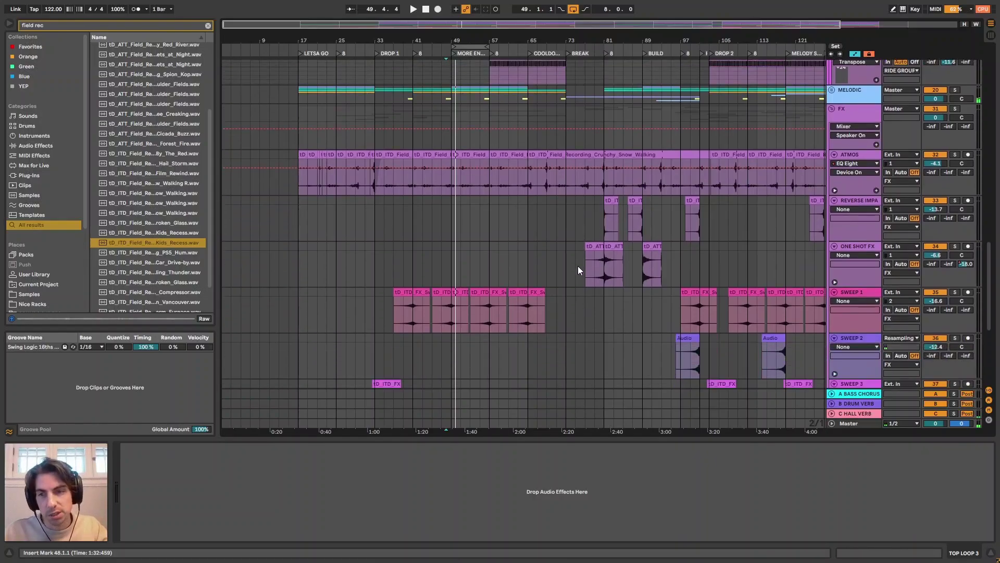
key(plus)
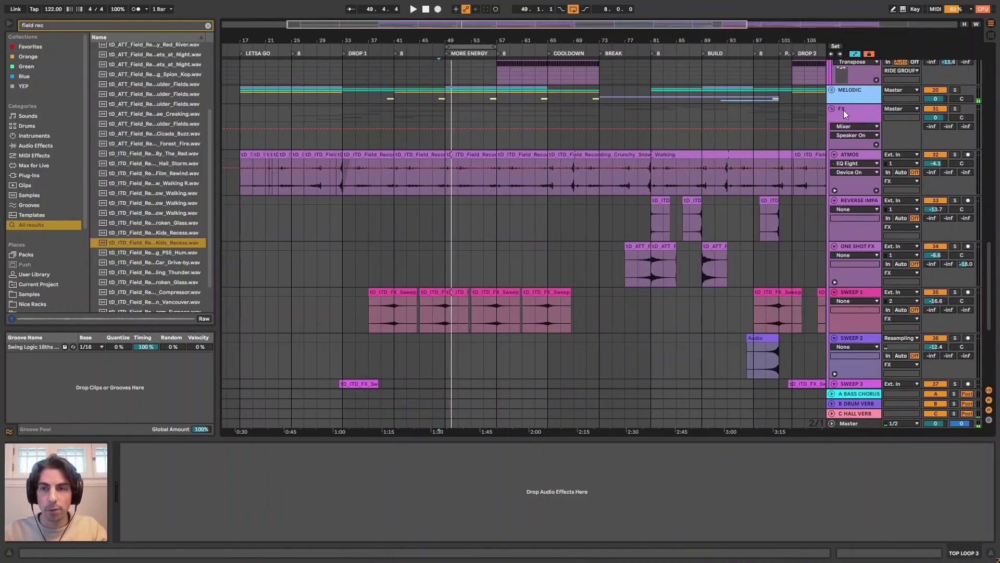
Move on from the FX group to the unfolded MELODIC group and look over its clips across all sections.
click(866, 115)
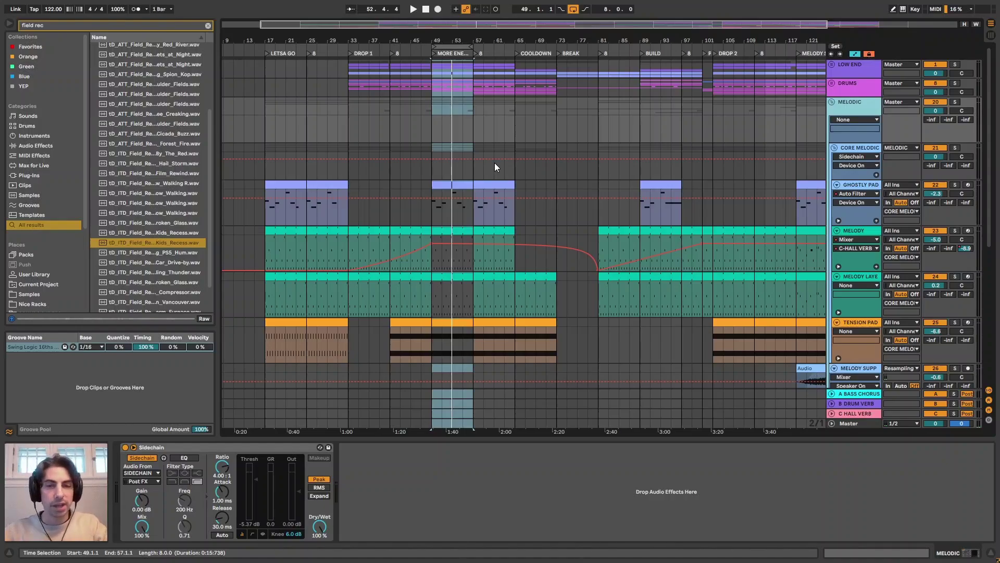
drag(453, 39, 454, 88)
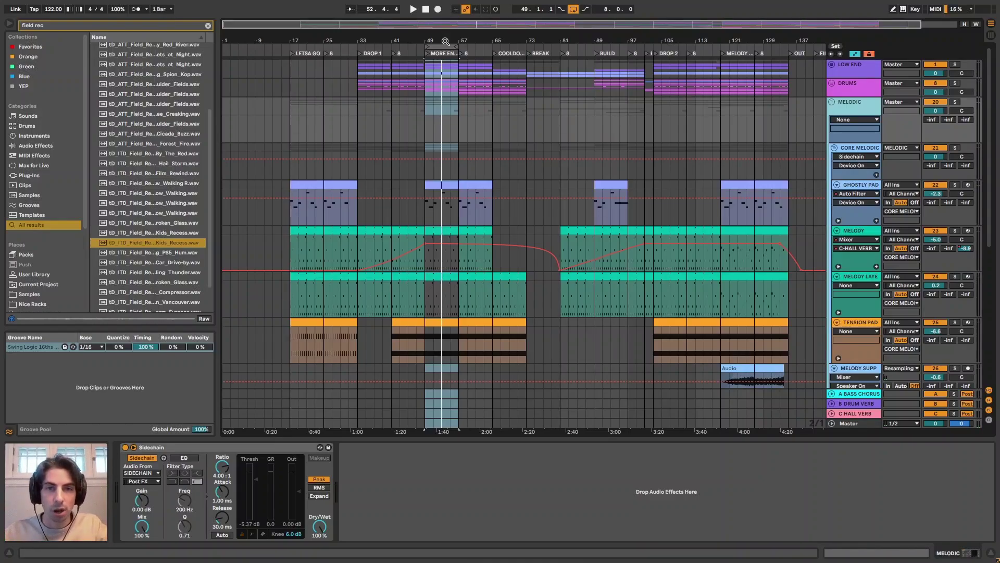
drag(445, 41, 445, 4)
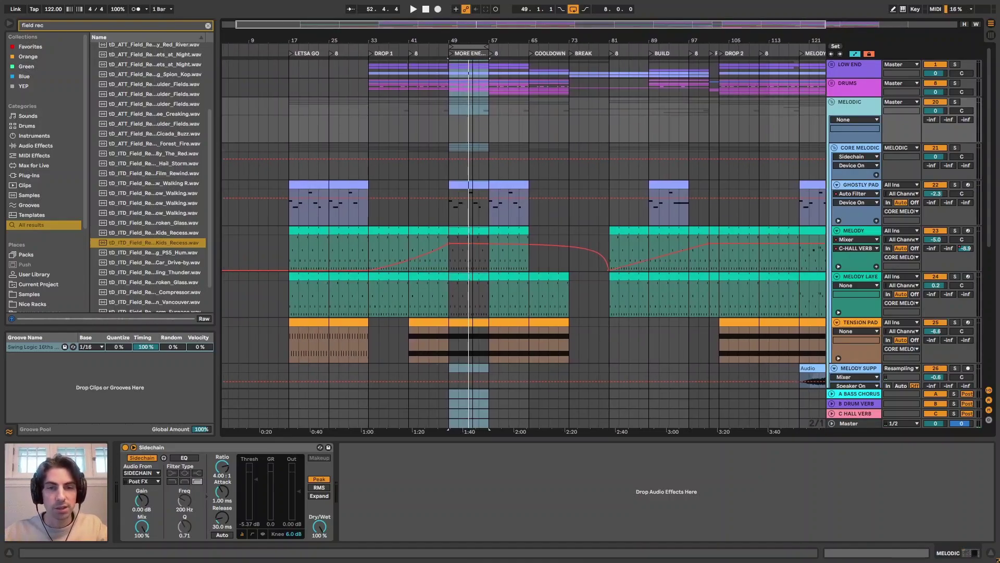
drag(449, 42, 482, 27)
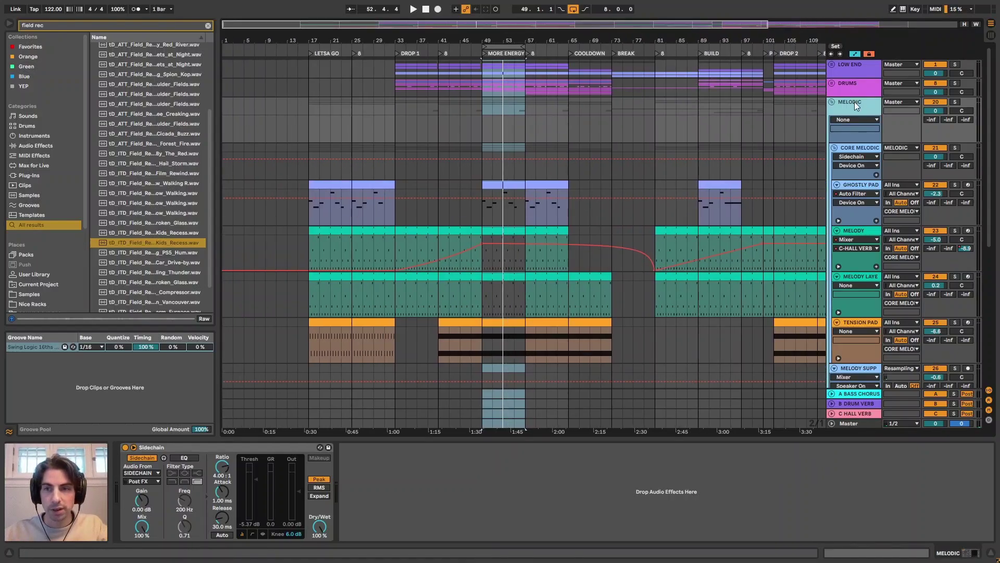
Fold the MELODIC group and place the insert marker at bar 17 on it, at the start of LETSA GO.
click(832, 102)
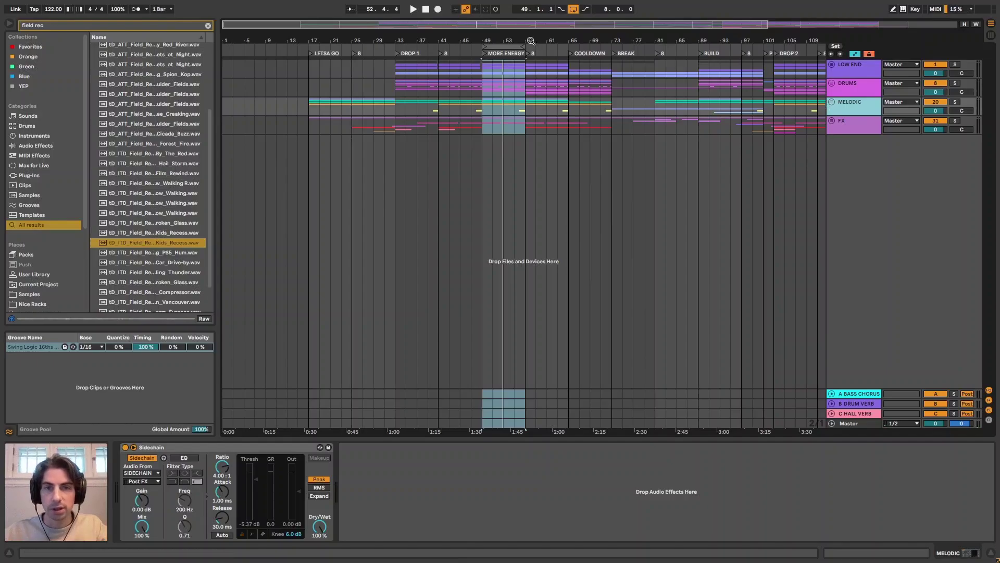
drag(531, 41, 461, 50)
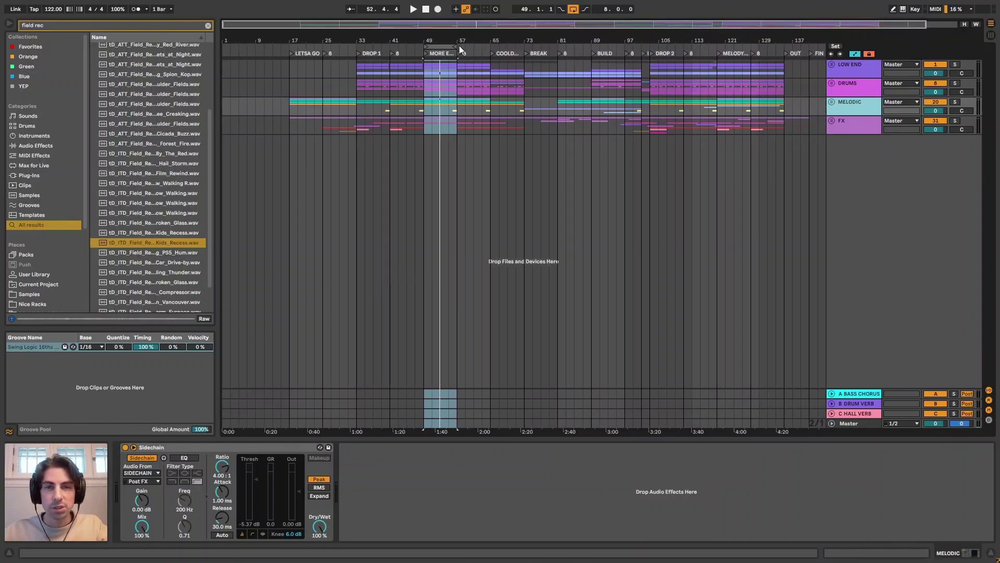
drag(319, 44, 318, 57)
click(280, 104)
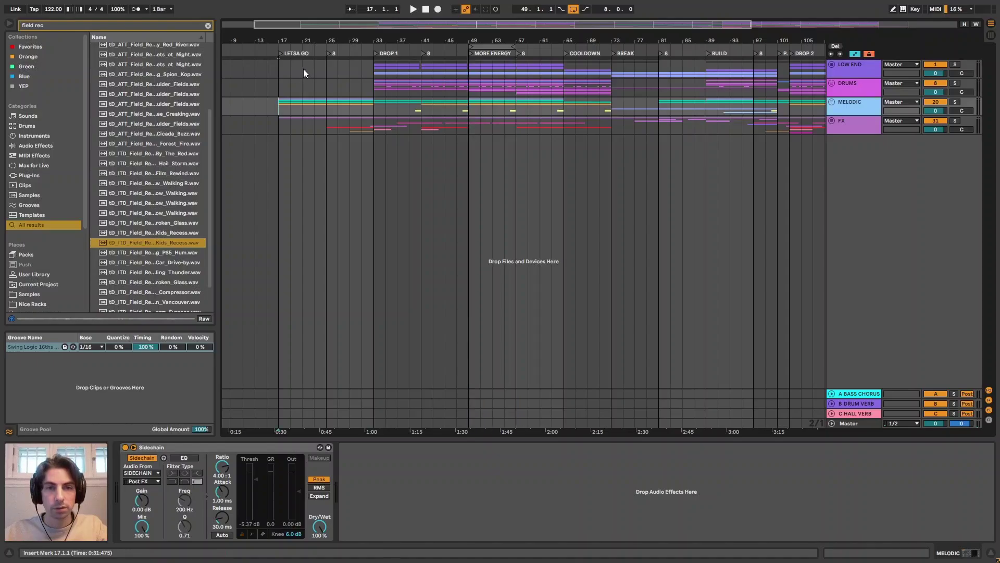
drag(604, 37, 467, 43)
mouse_move(303, 49)
mouse_down()
mouse_move(303, 65)
mouse_move(308, 40)
mouse_up()
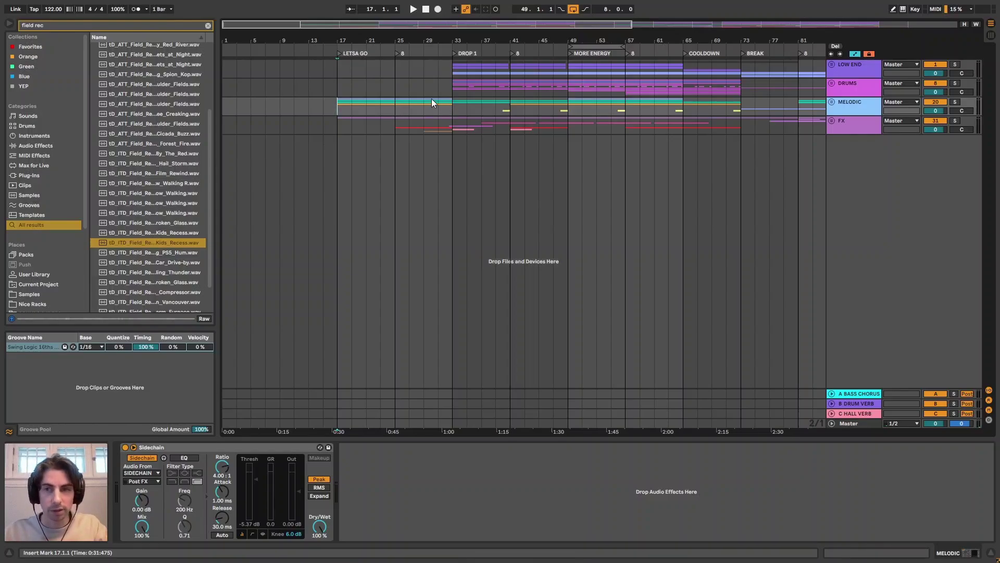
Unfold the MELODIC group and examine its tracks from LETSA GO through BREAK.
click(833, 103)
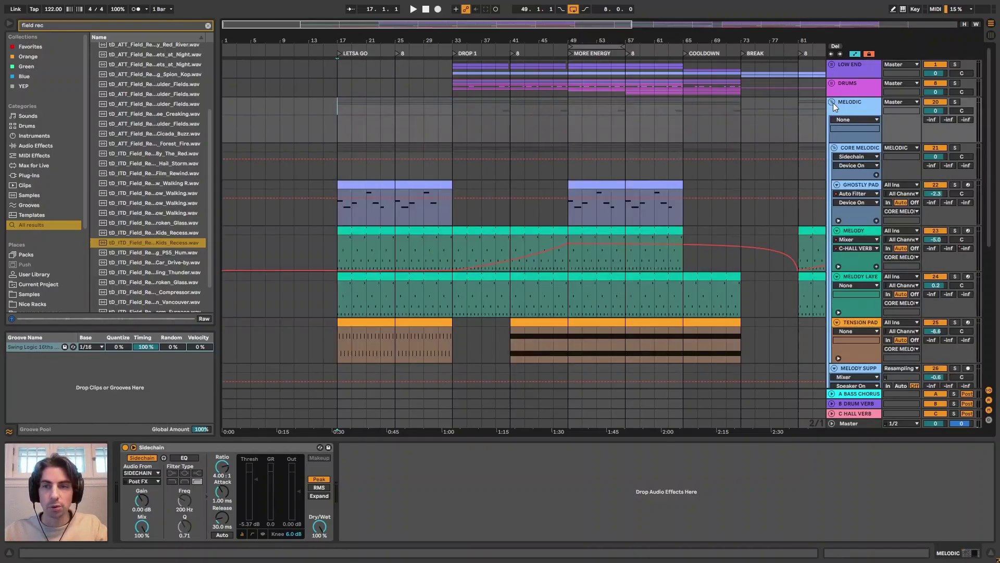
scroll(420, 161, down, 3)
scroll(420, 162, down, 3)
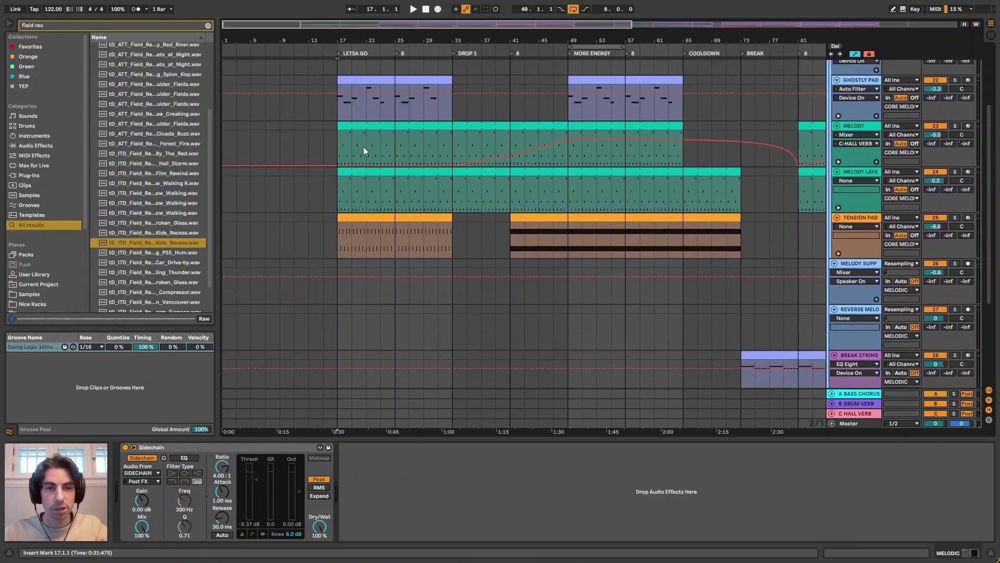
scroll(388, 188, up, 3)
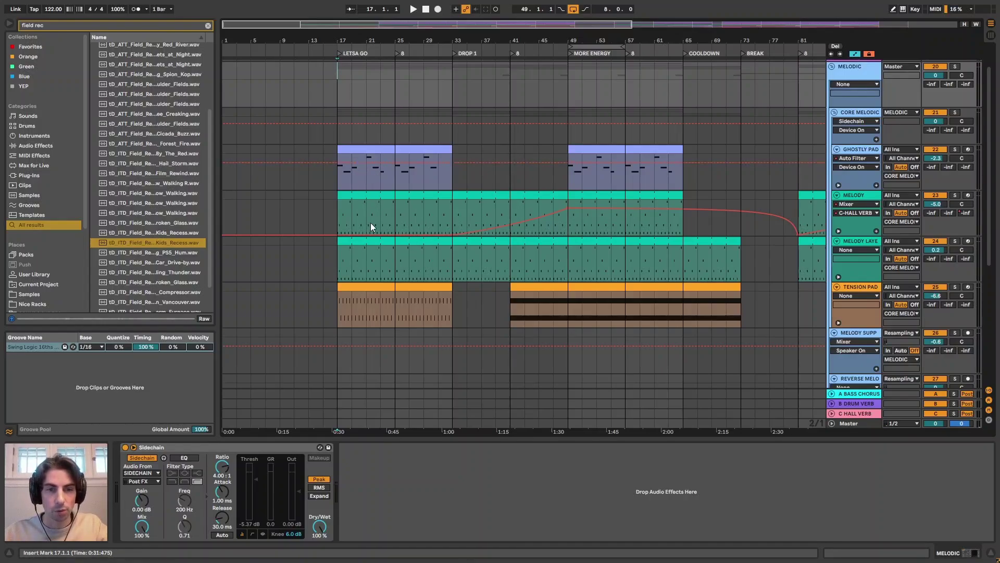
scroll(364, 199, up, 2)
scroll(367, 174, down, 3)
scroll(354, 178, up, 3)
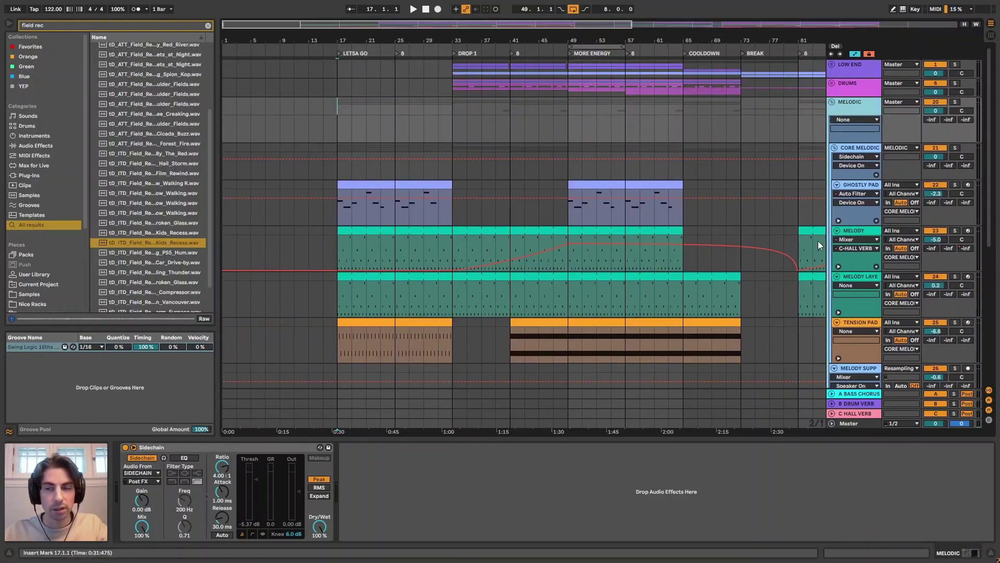
Play the melodic intro from bar 17 in the full mix while viewing the MELODIC tracks, and stop.
key(space)
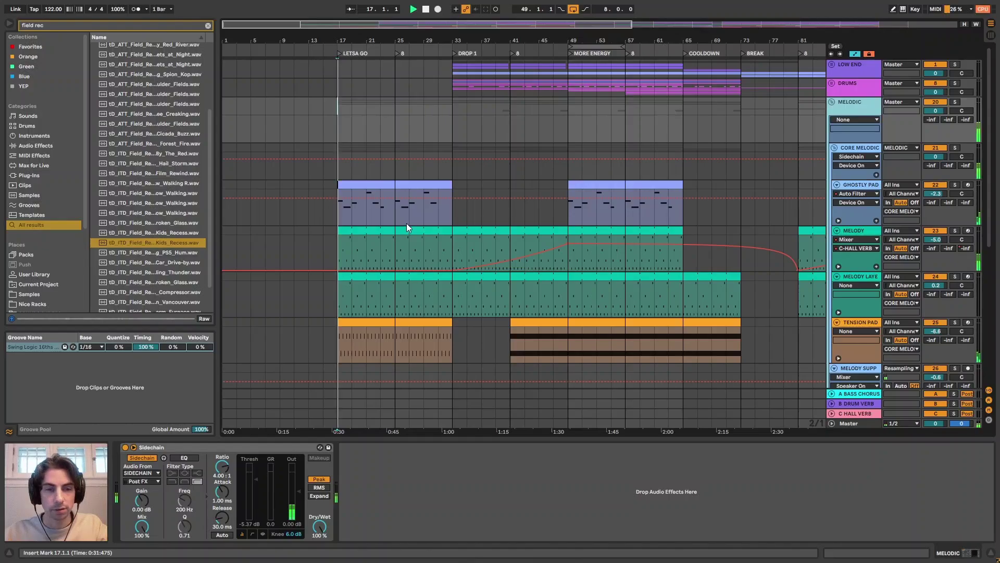
scroll(460, 226, down, 2)
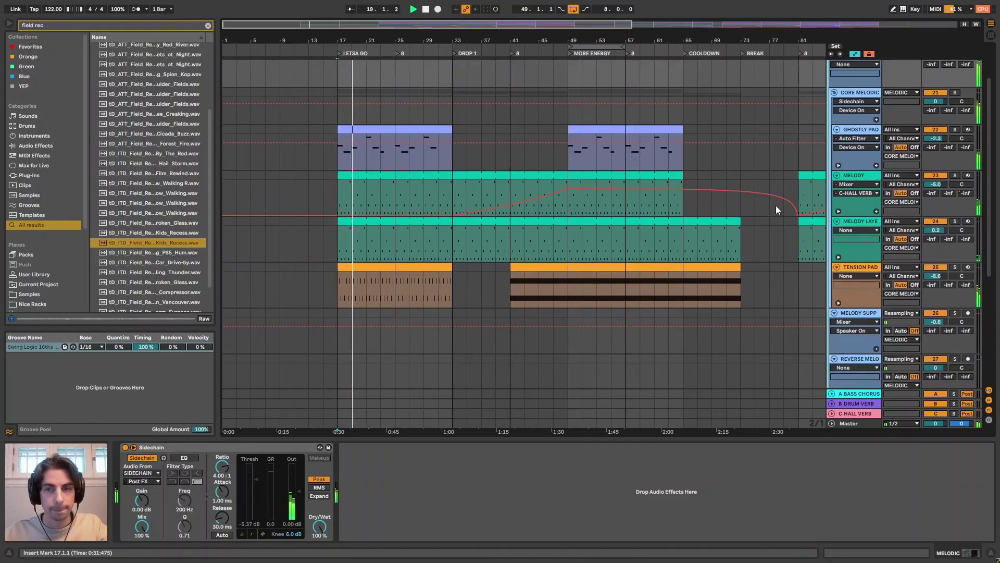
scroll(485, 211, down, 2)
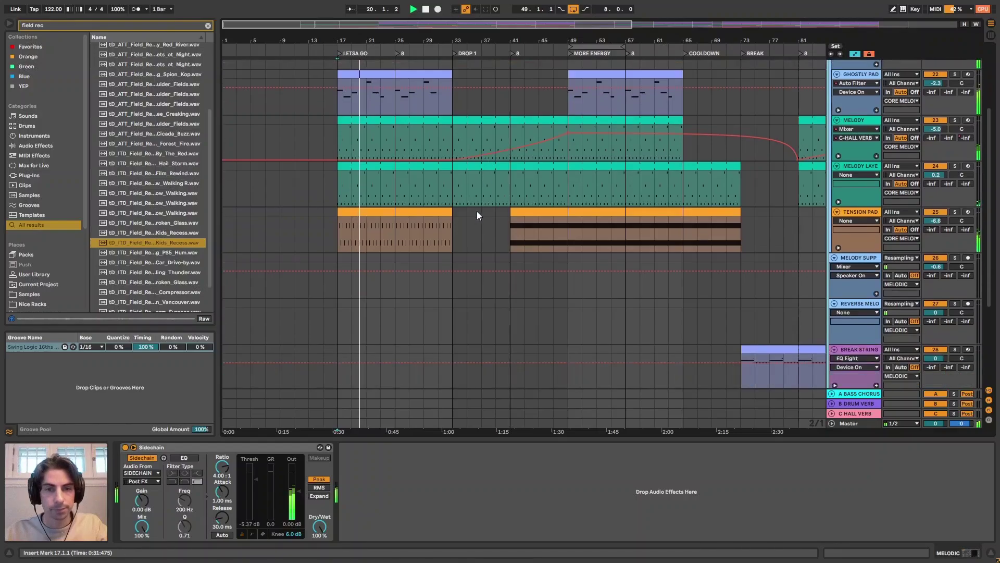
scroll(479, 208, up, 2)
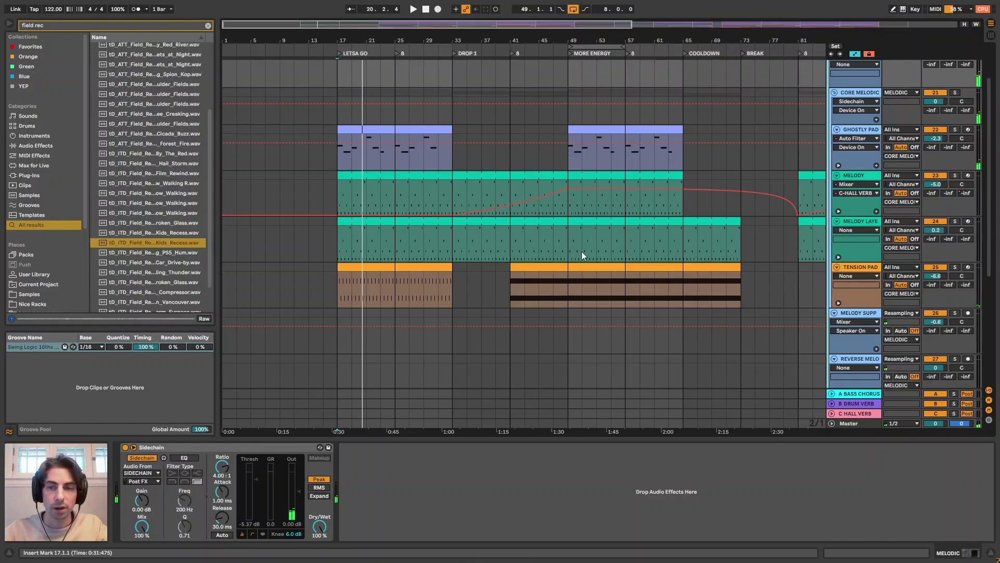
Select the TENSION PAD track, expand its automation lanes and examine the Echo, filter and Arpeggiator curves.
click(859, 277)
click(860, 283)
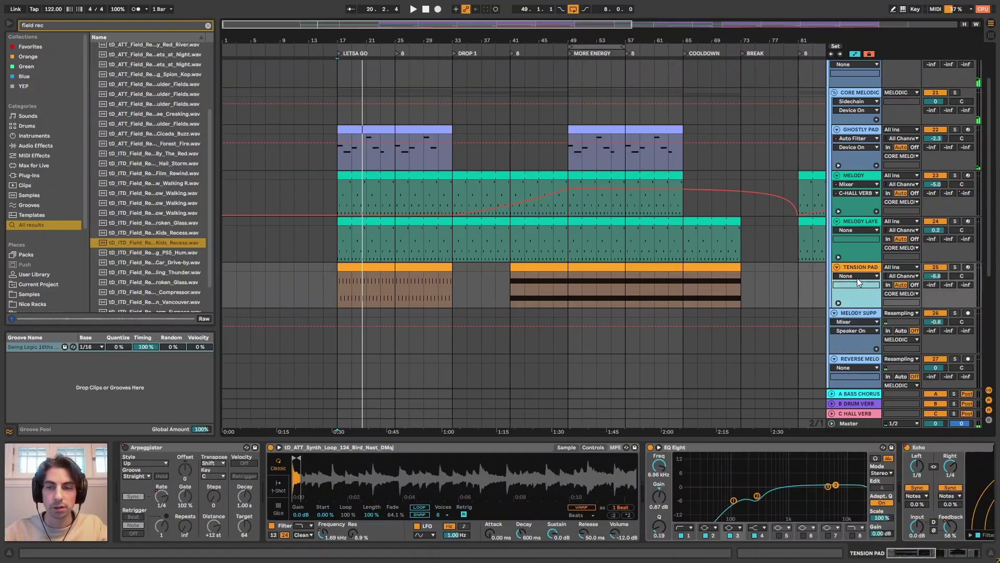
click(839, 303)
scroll(476, 264, down, 2)
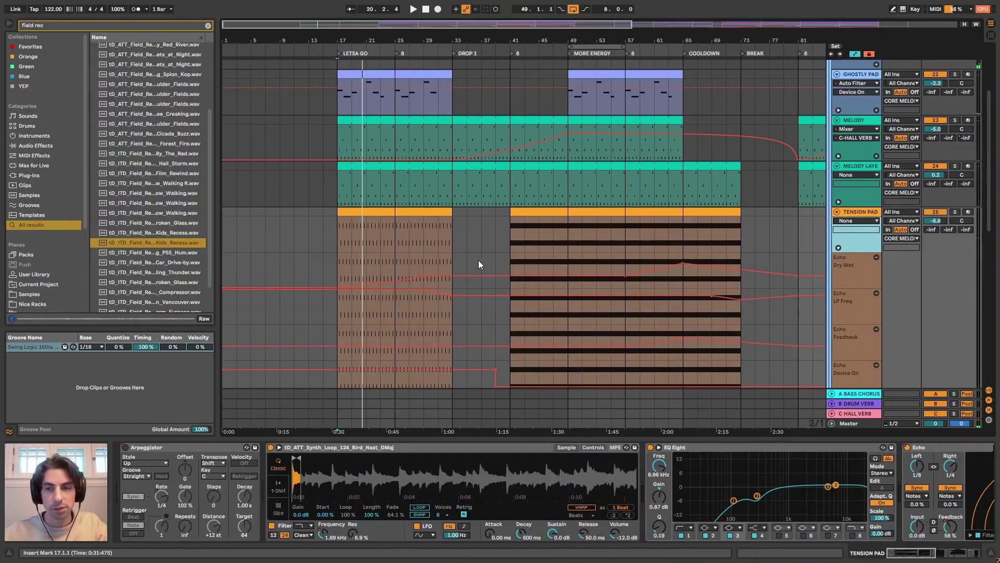
scroll(478, 260, down, 2)
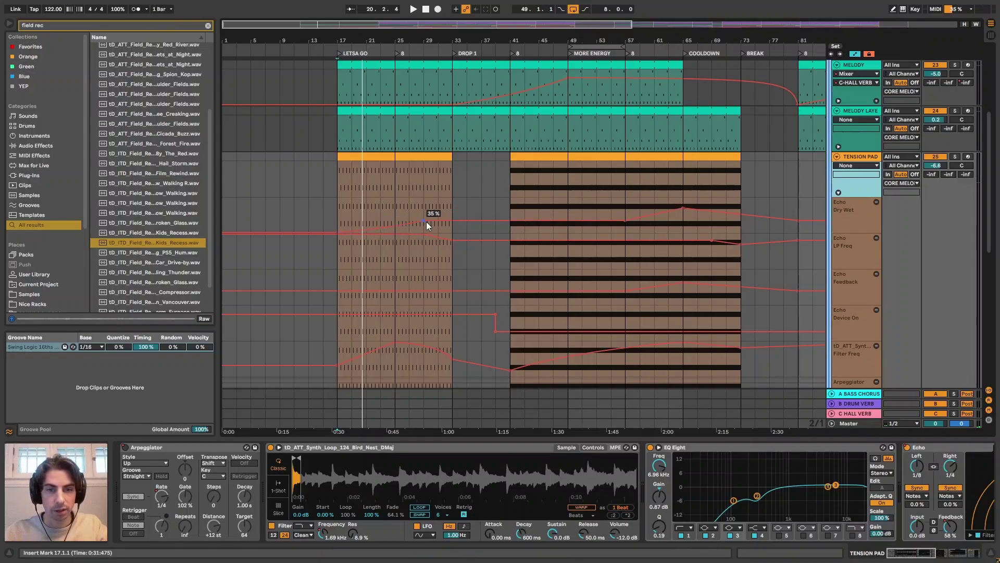
scroll(424, 218, down, 2)
scroll(418, 224, up, 1)
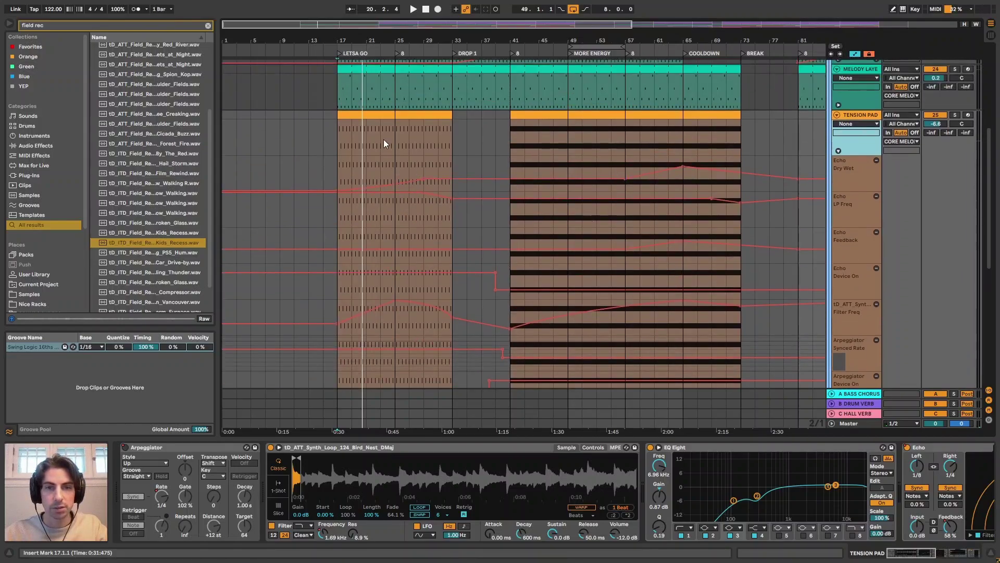
Play the TENSION PAD's LETSA GO clip soloed from bar 17, comparing its sound with Hybrid Reverb switched off and on.
click(379, 115)
key(space)
scroll(388, 157, down, 2)
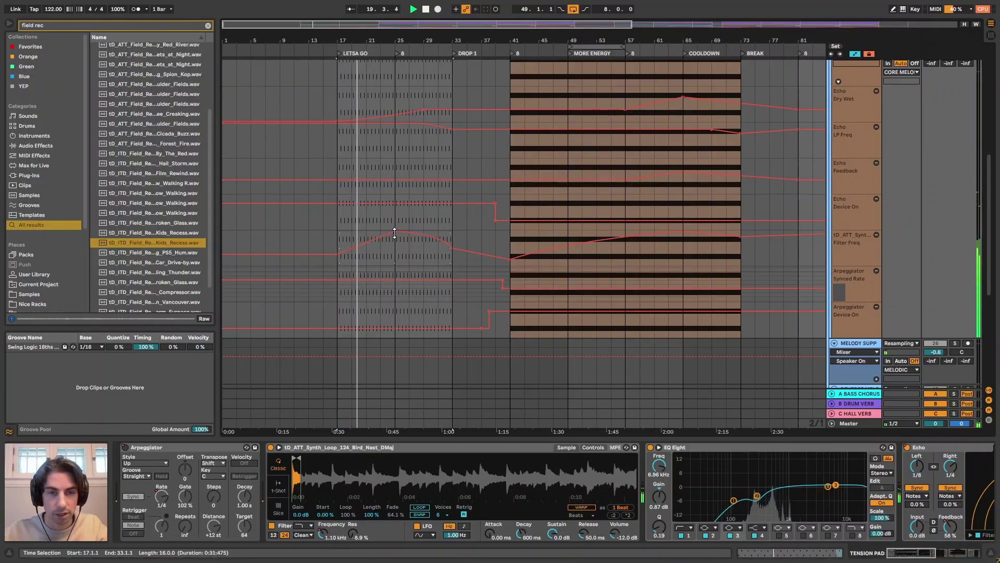
scroll(645, 483, right, 10)
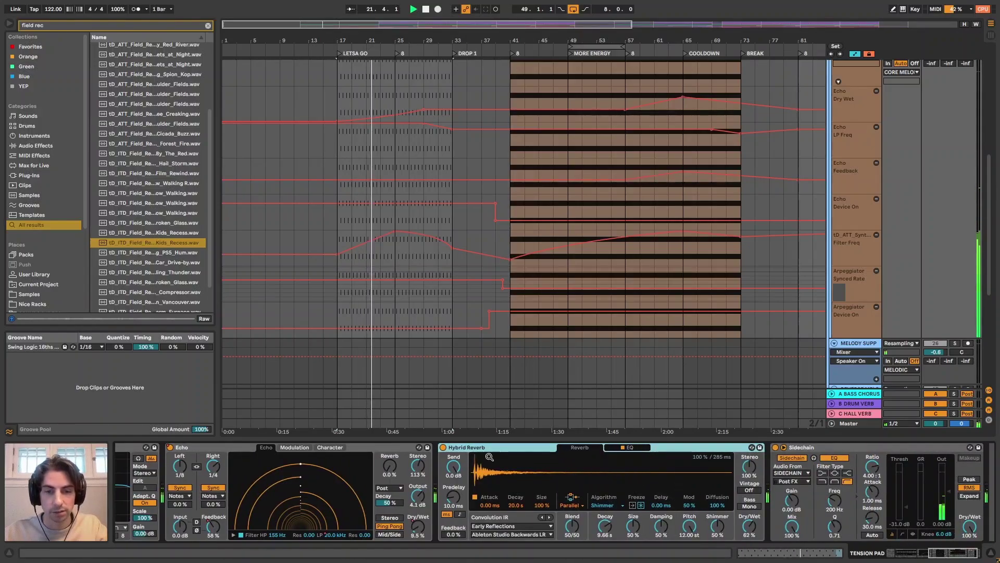
click(442, 448)
click(442, 448)
Play the MELODY track's LETSA GO section with the solos on, expand its automation lanes and examine the Echo and Wavetable curves.
scroll(383, 284, up, 4)
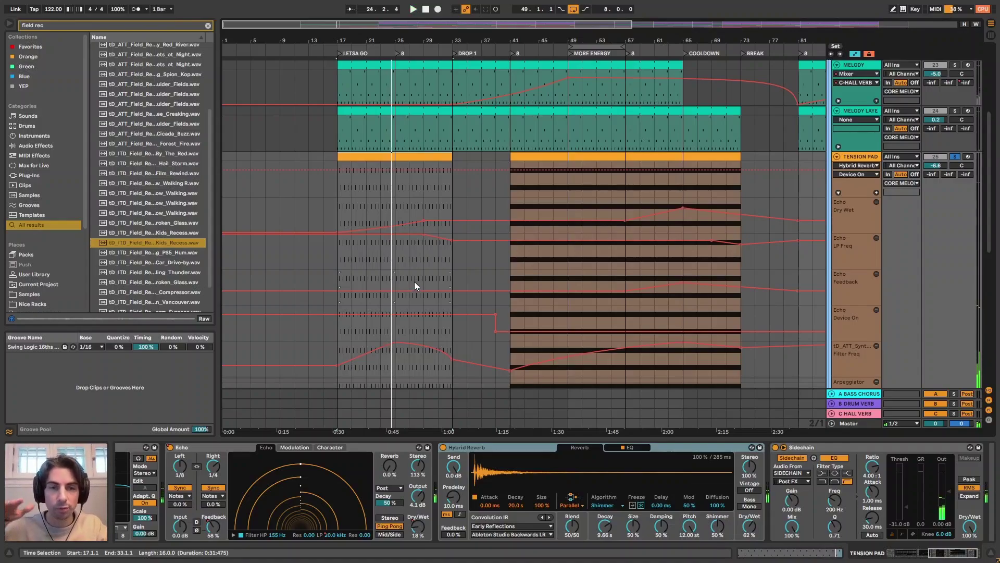
scroll(357, 267, up, 5)
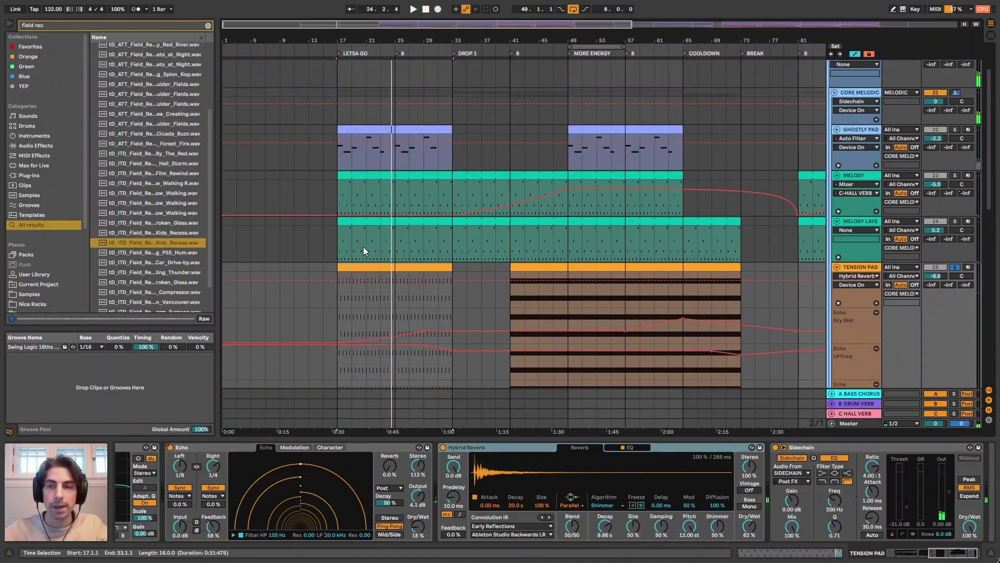
click(428, 221)
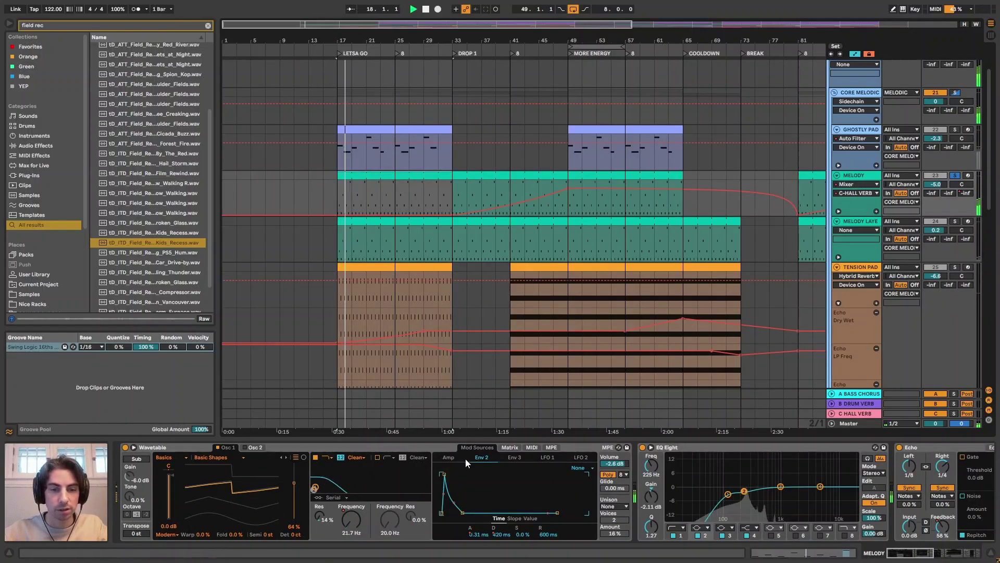
click(839, 212)
scroll(513, 236, down, 10)
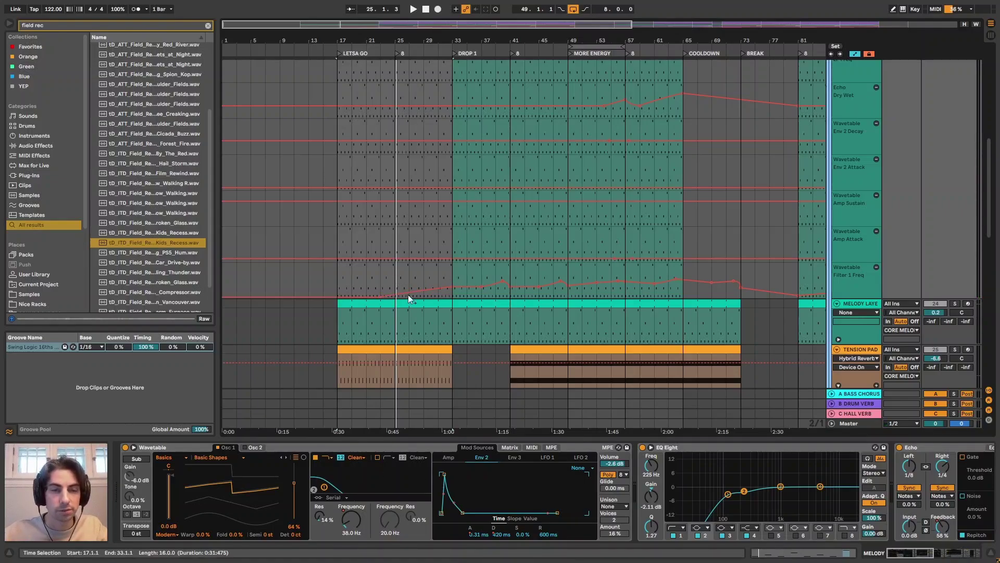
scroll(423, 268, up, 6)
scroll(420, 267, down, 2)
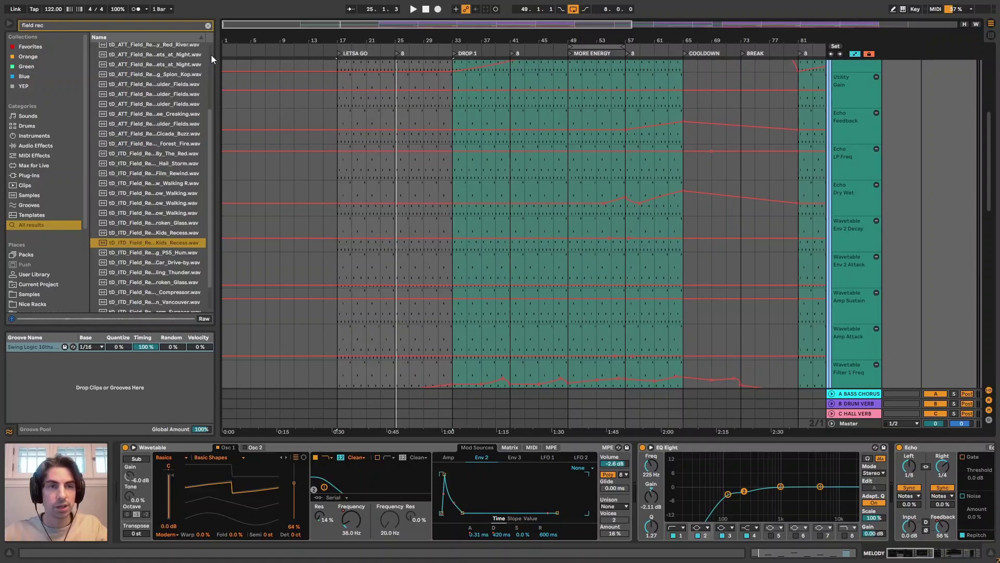
Clear the browser search and highlight Auto Filter among the favorites.
click(208, 25)
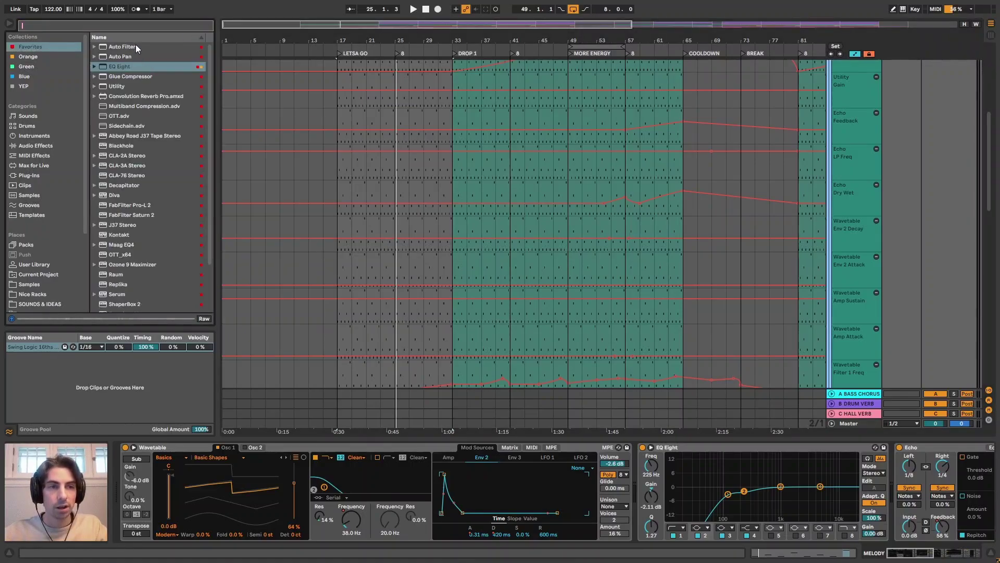
click(130, 47)
click(489, 210)
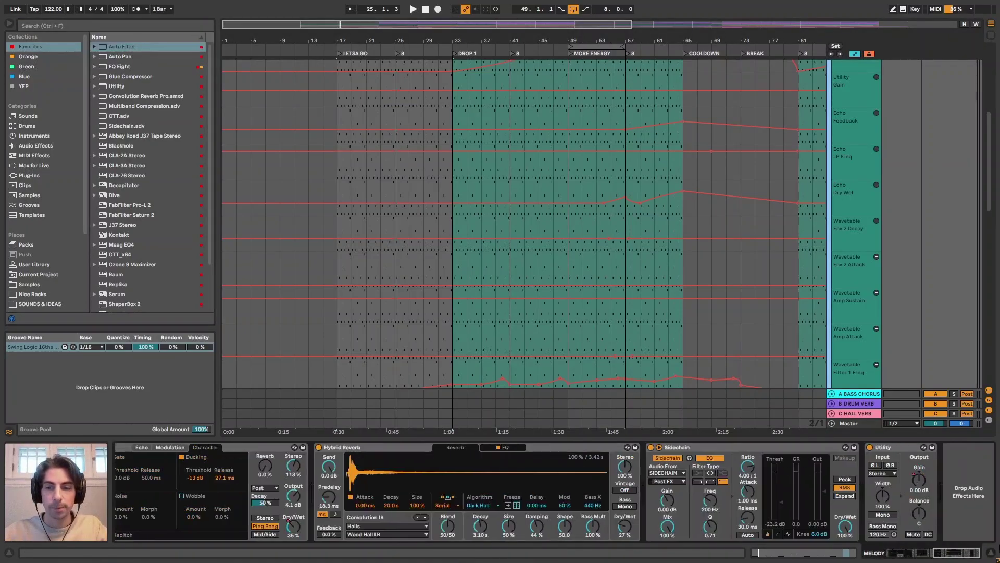
Collapse the automation lanes of the MELODY and TENSION PAD tracks.
scroll(416, 227, up, 5)
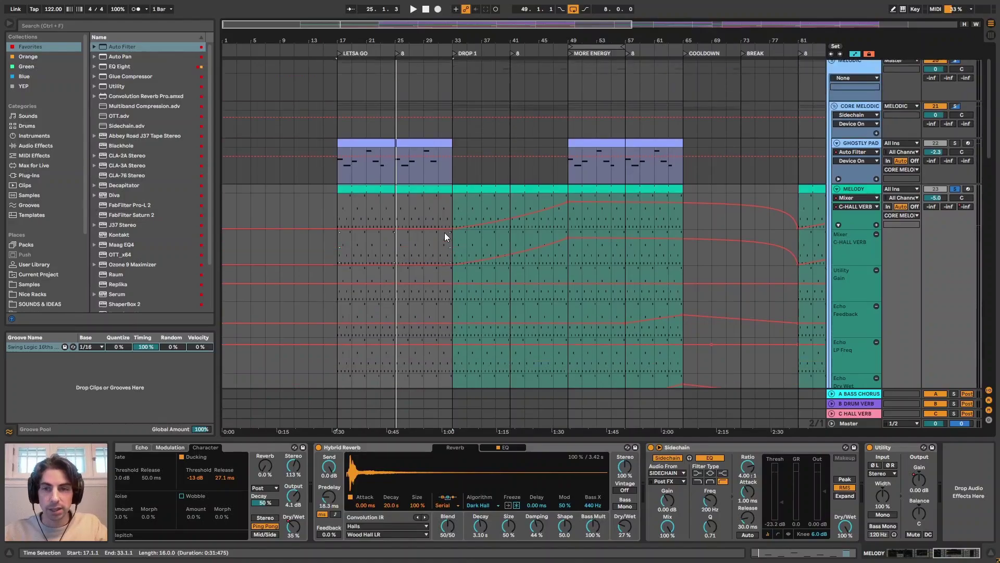
double_click(444, 232)
key(shift+Tab)
scroll(435, 230, up, 3)
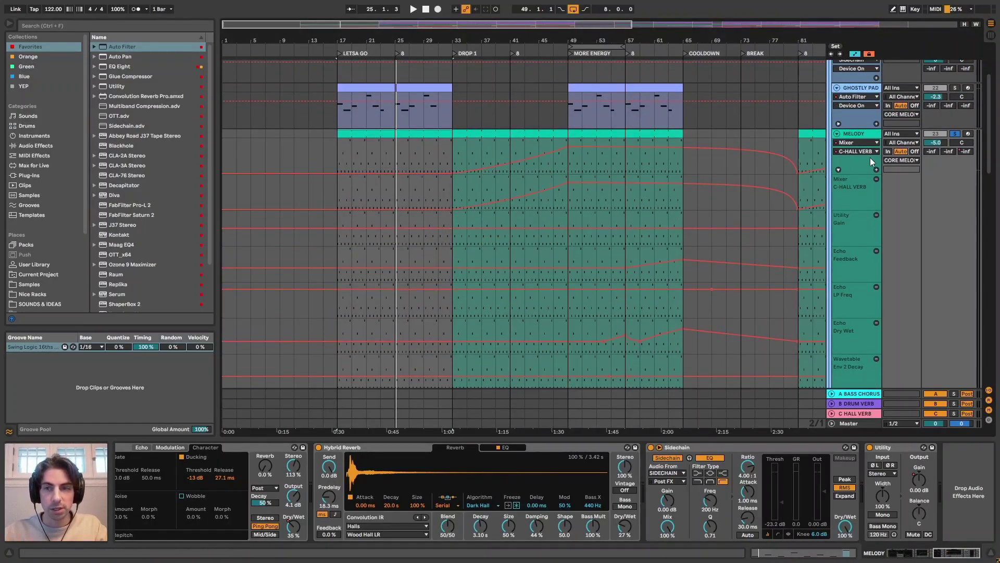
click(838, 170)
scroll(849, 220, down, 2)
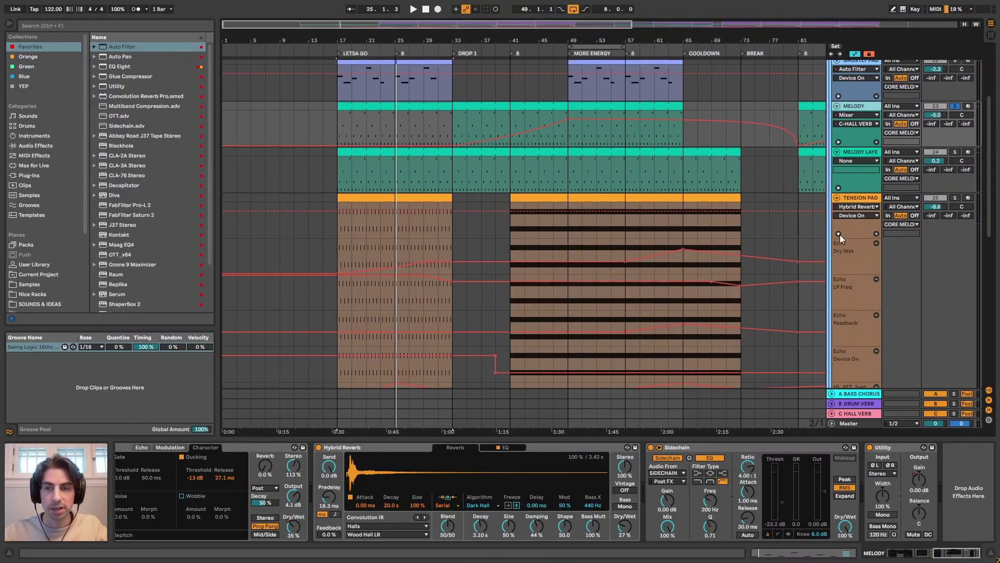
click(840, 234)
scroll(477, 204, up, 5)
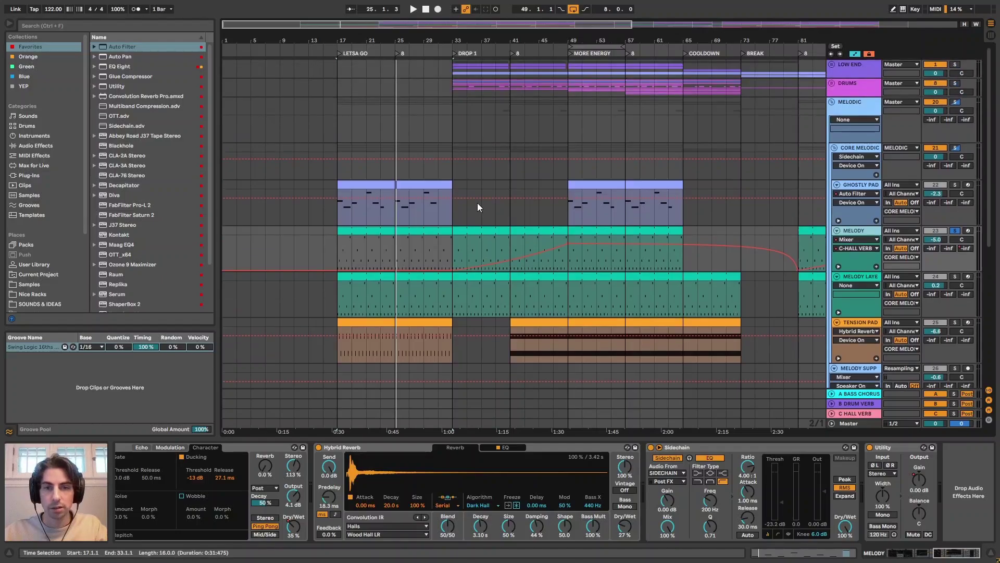
Place the insert marker on GHOSTLY PAD at bars 33, 28 and 25 to compare its Auto Filter frequency.
click(456, 210)
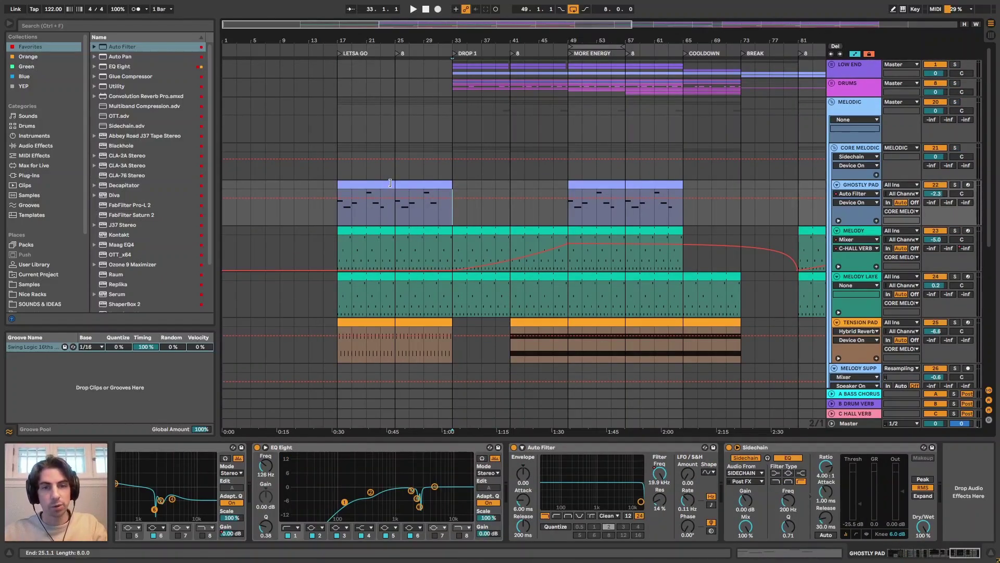
drag(471, 35, 471, 78)
drag(471, 34, 472, 30)
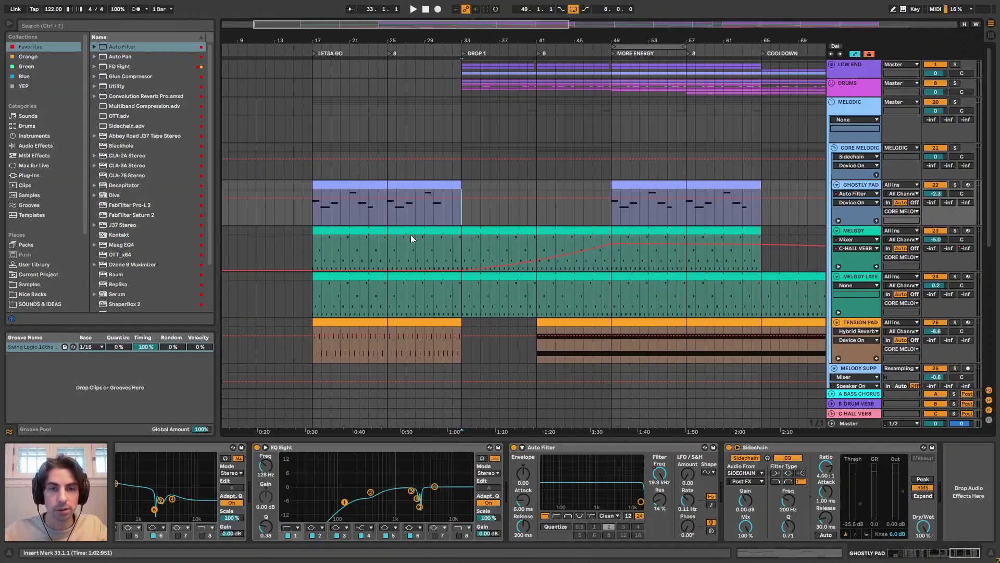
click(415, 223)
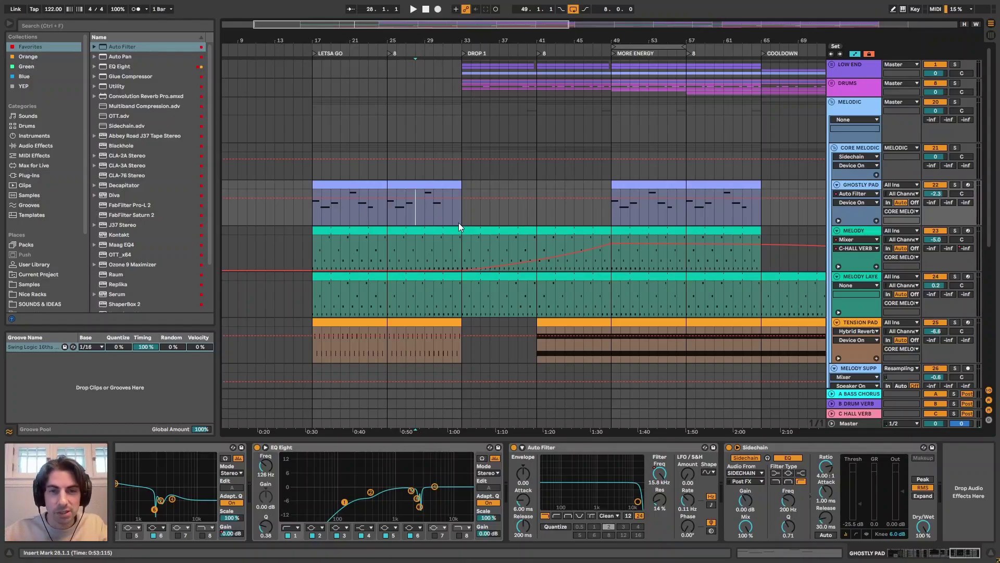
drag(504, 46, 502, 34)
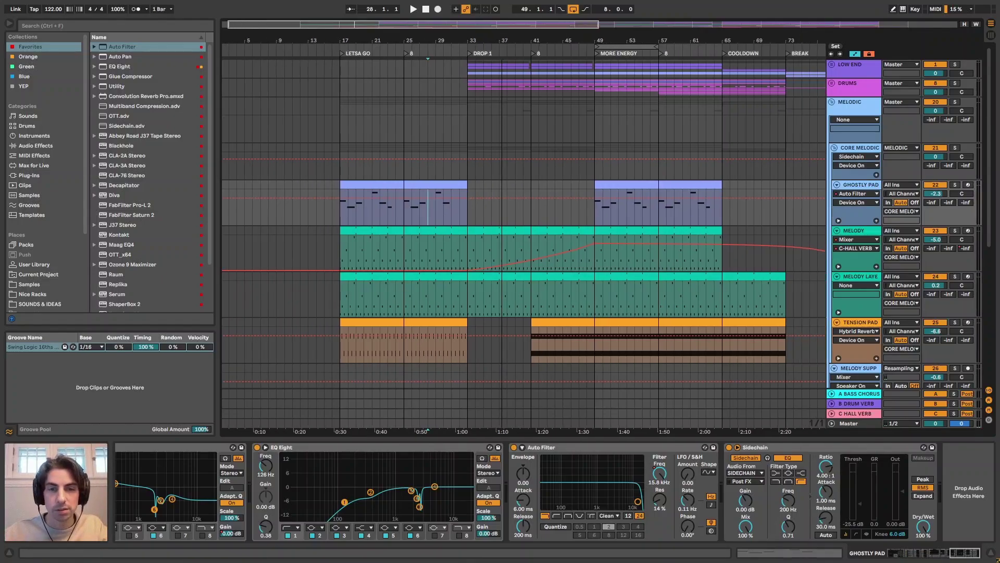
click(405, 217)
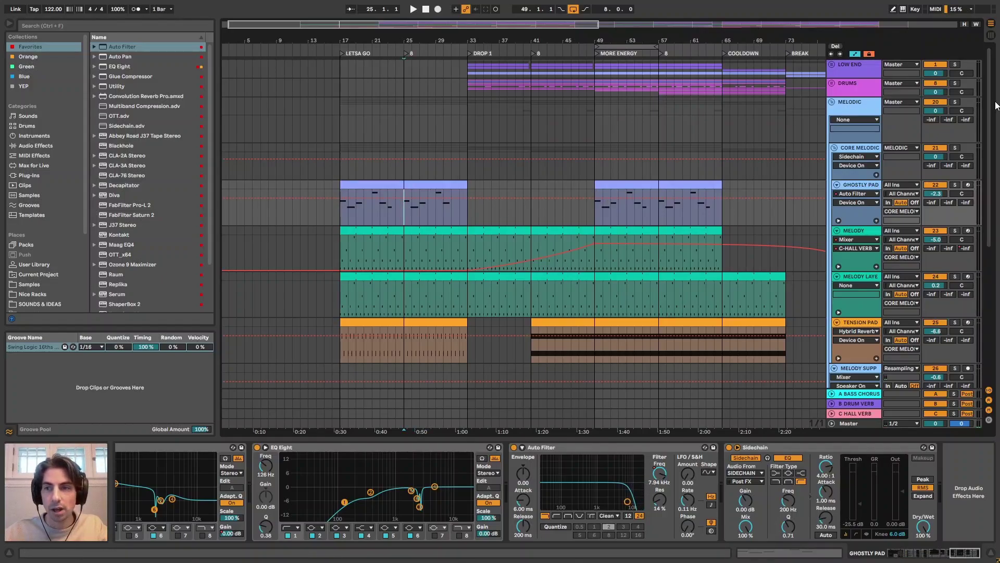
Unfold the FX group, examine its sweeps, impacts and riser around DROP 1, and select the DOWN SWEEP clip at bar 25.
scroll(979, 310, down, 5)
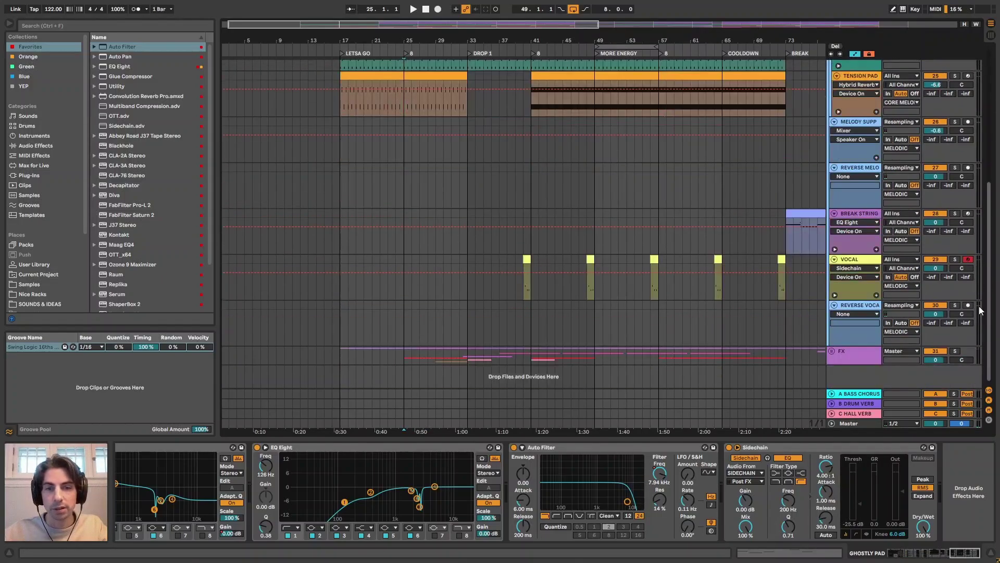
click(832, 351)
scroll(988, 229, down, 1)
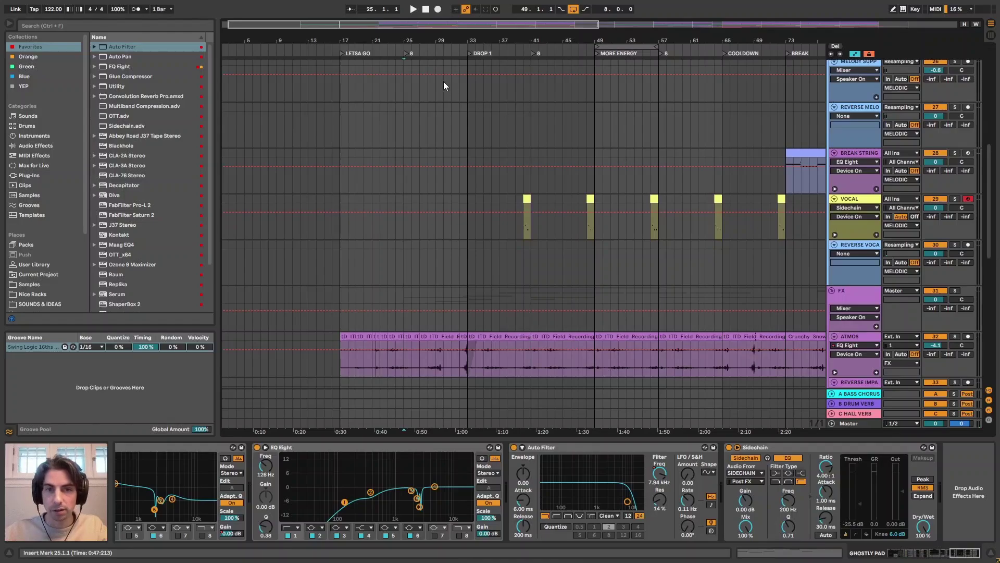
scroll(448, 86, up, 6)
drag(989, 191, 994, 367)
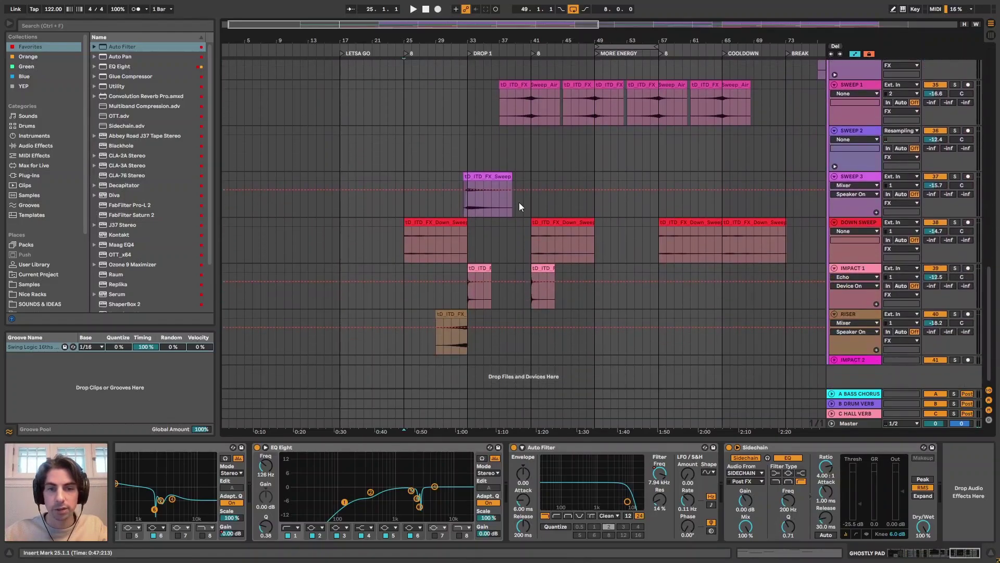
click(440, 223)
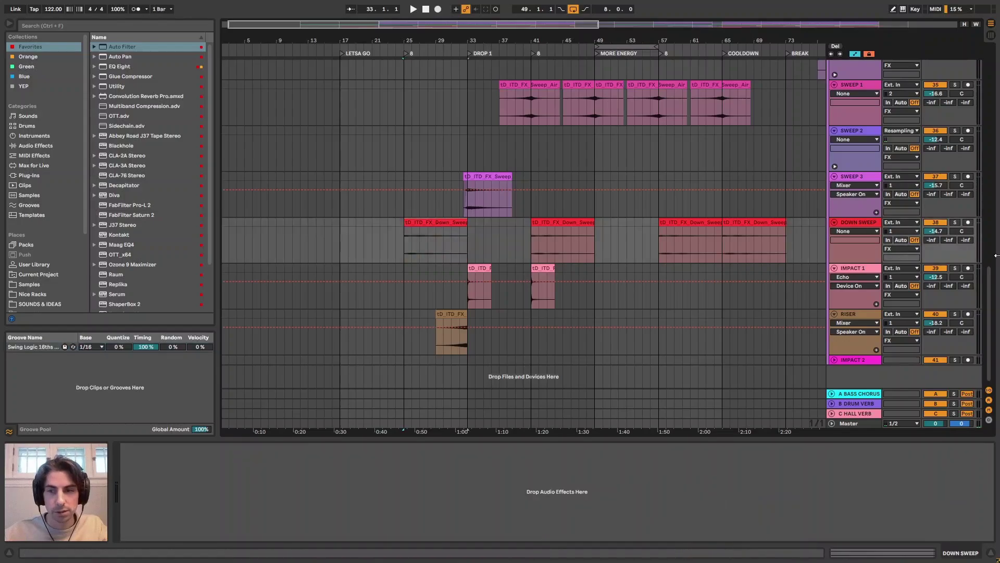
scroll(595, 224, up, 1)
scroll(959, 266, up, 2)
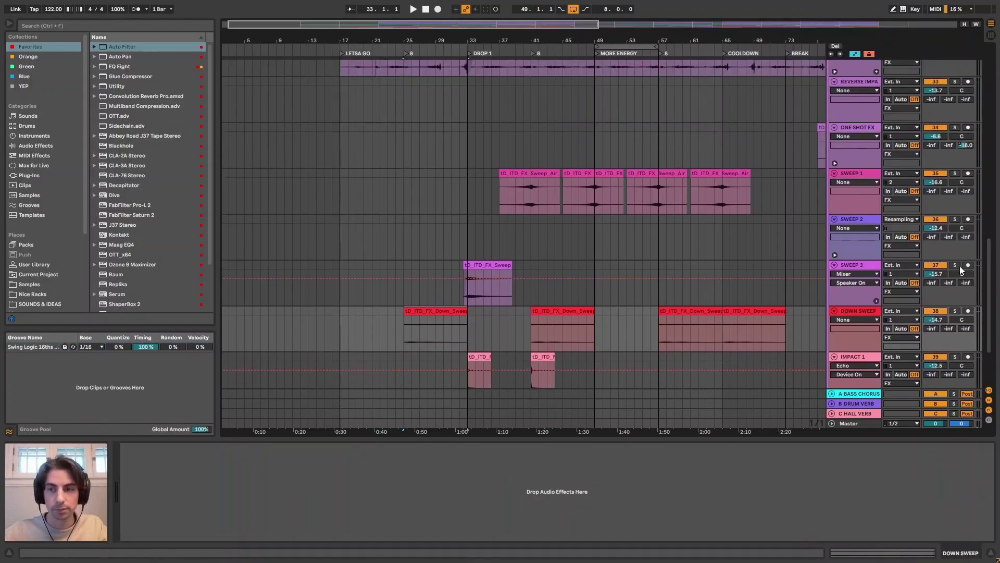
Play the full mix from bar 25 into DROP 1 while unfolding the DRUMS and LOW END groups.
key(space)
scroll(976, 217, up, 6)
scroll(976, 218, up, 8)
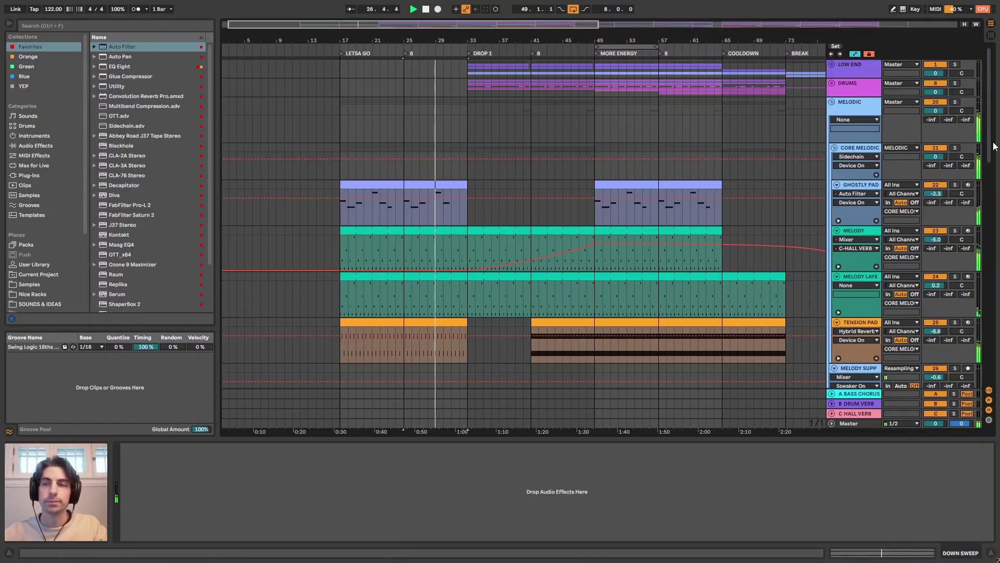
click(831, 83)
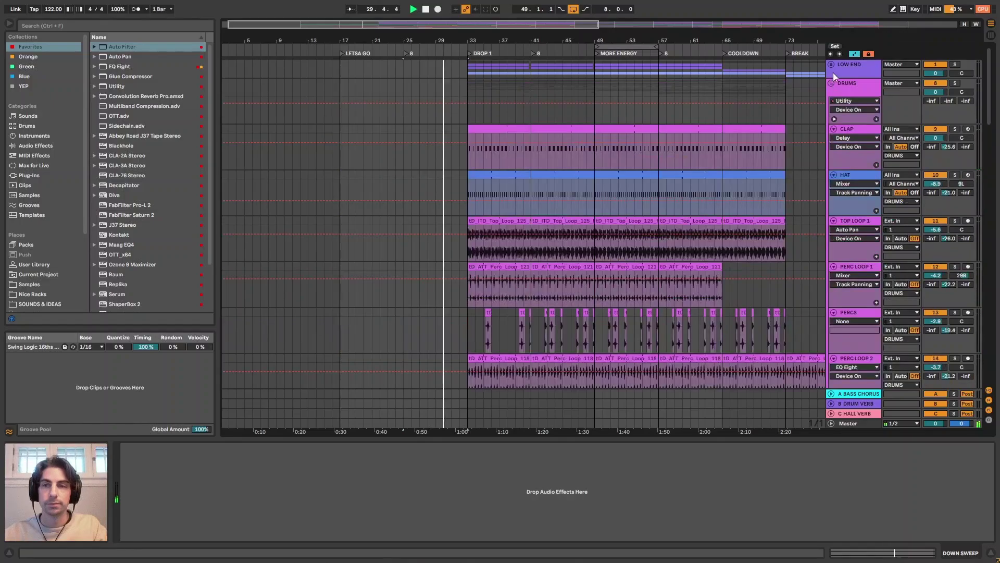
click(832, 83)
click(833, 64)
drag(990, 107, 990, 113)
mouse_move(619, 36)
mouse_down()
mouse_move(605, 39)
mouse_move(624, 35)
mouse_up()
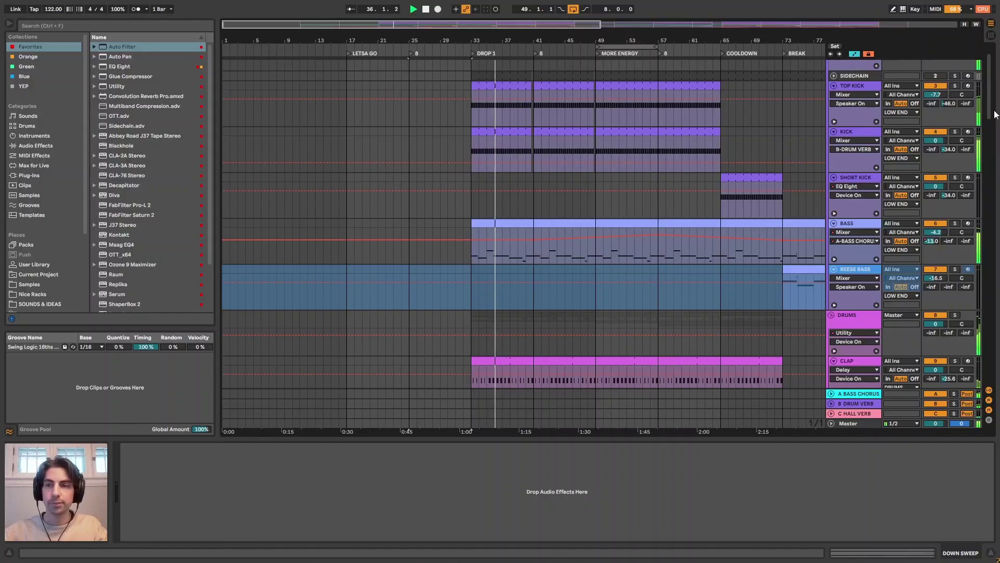
Stop playback and look over the DRUMS, MELODIC and LOW END tracks at DROP 1.
scroll(976, 166, down, 10)
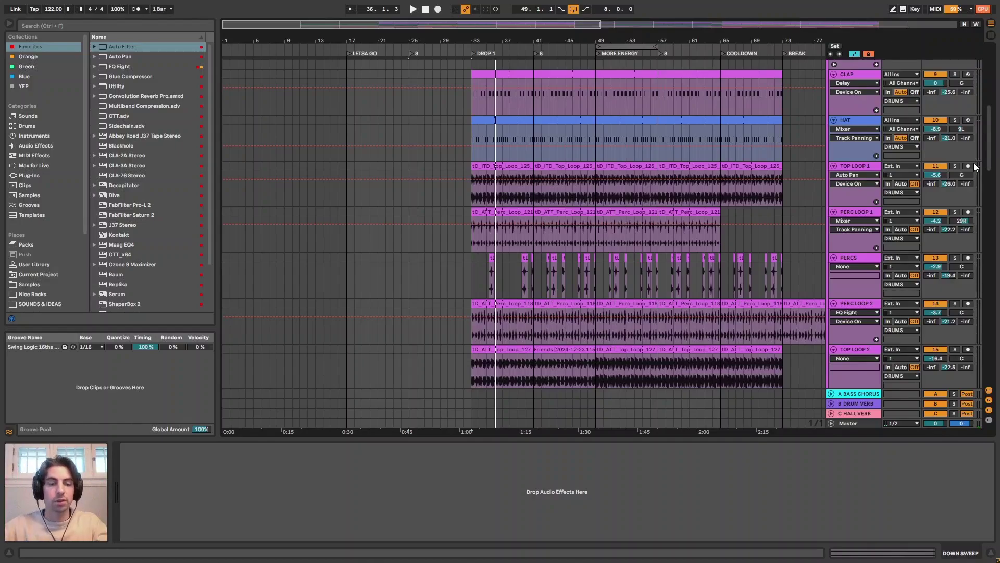
drag(989, 148, 989, 247)
scroll(480, 255, up, 3)
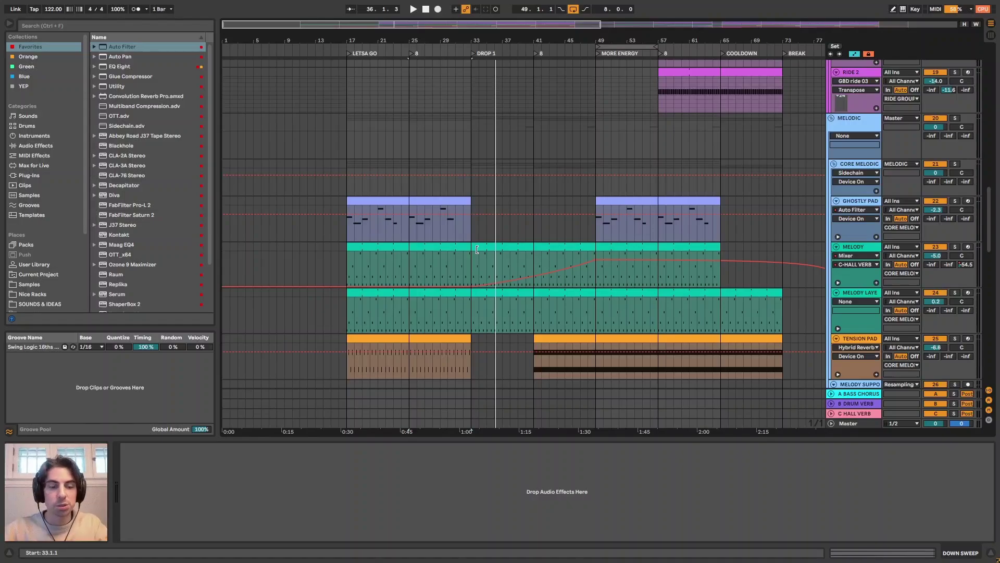
drag(989, 209, 972, 86)
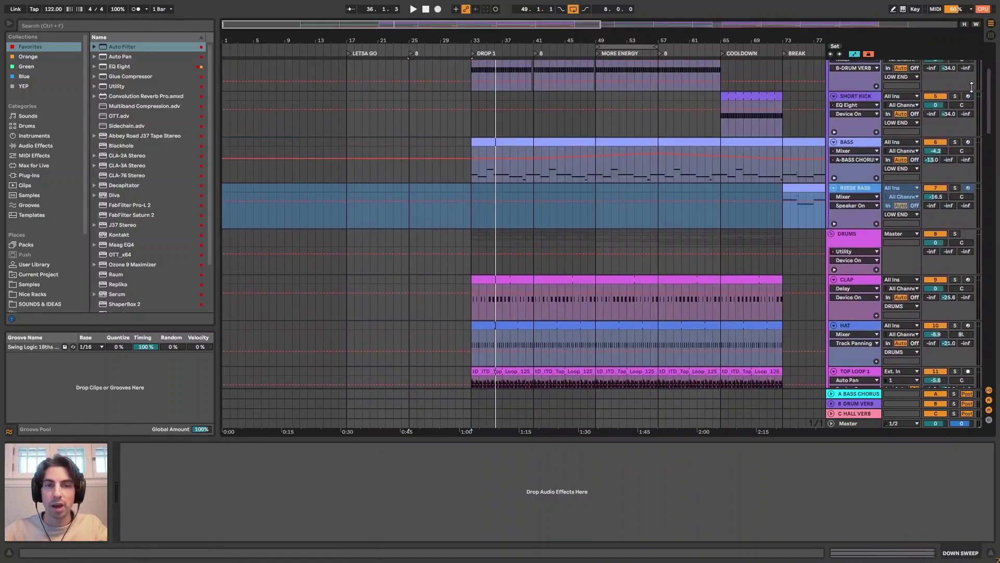
Widen the timeline to reach BUILD and place the insert marker at the DROP 1 locator on bar 33.
drag(545, 41, 438, 52)
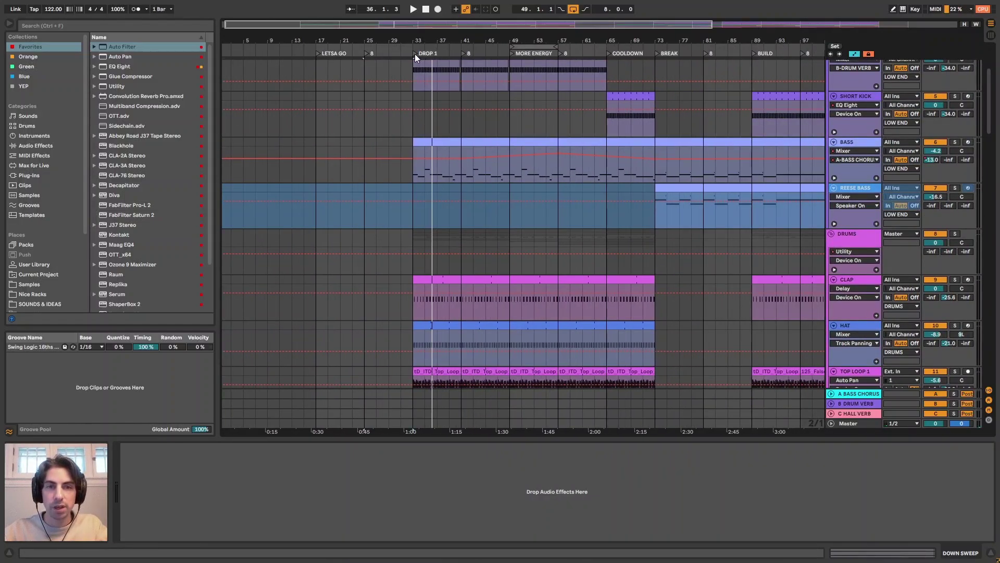
click(414, 54)
drag(989, 121, 989, 101)
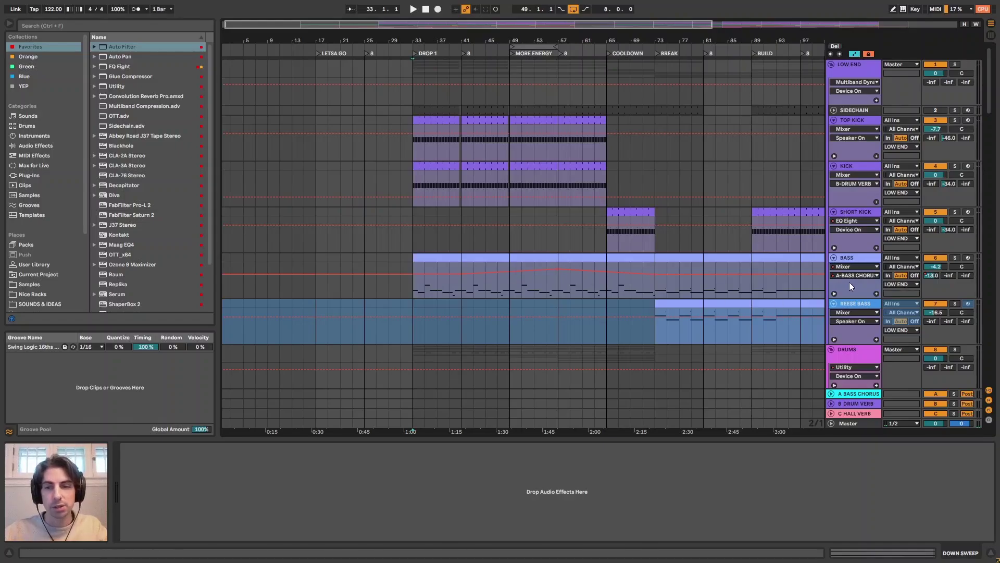
Expand the BASS track's automation lanes, examine the chorus send, Auto Filter, reverb and Wavetable curves, and collapse them.
click(833, 292)
scroll(483, 254, down, 6)
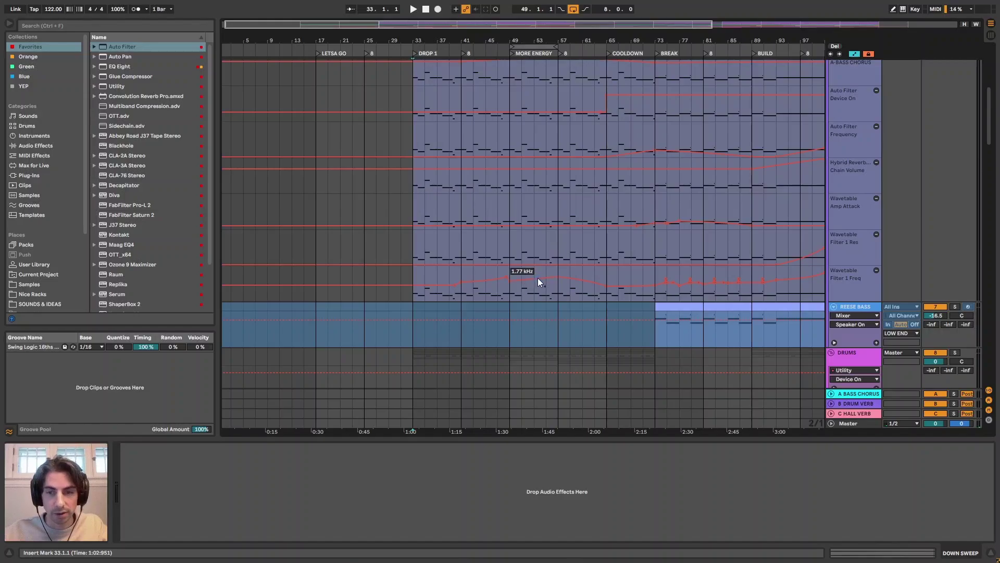
scroll(568, 261, up, 5)
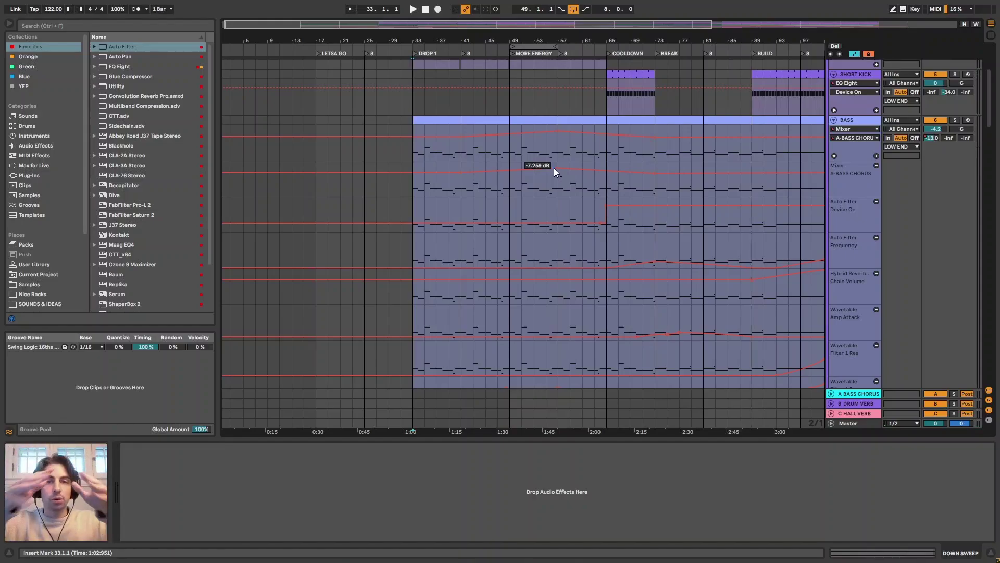
scroll(544, 171, up, 3)
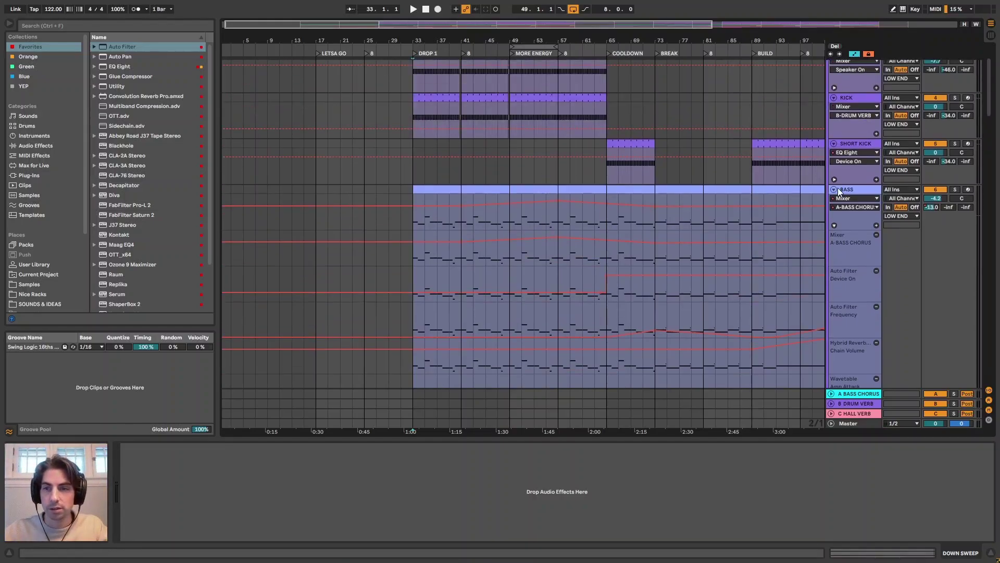
click(835, 225)
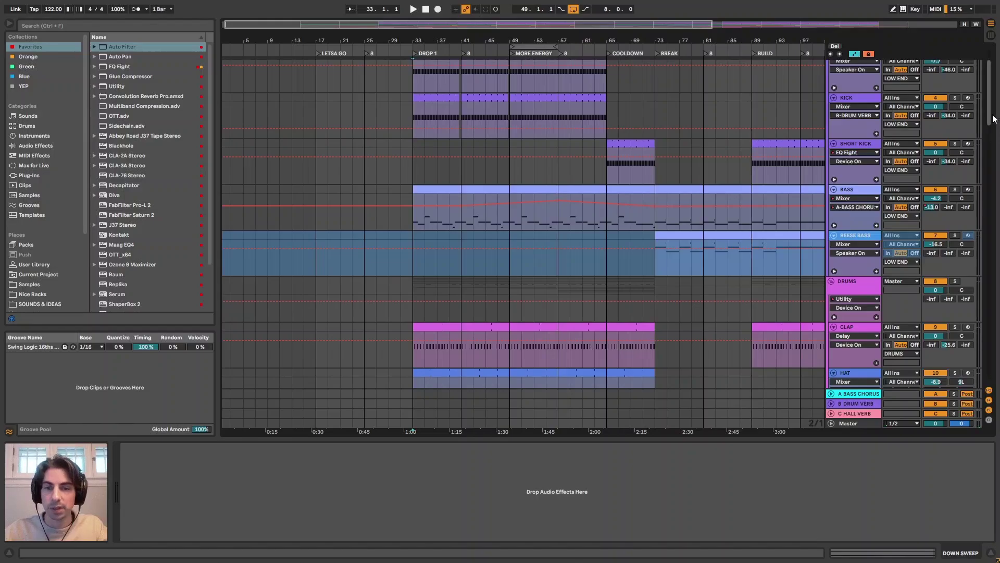
Expand the DRUMS group's automation lanes, examine the Utility gain, Auto Filter and Large Shimmer curves around DROP 1, and collapse them.
mouse_move(996, 135)
mouse_down()
mouse_move(993, 156)
mouse_move(993, 147)
mouse_up()
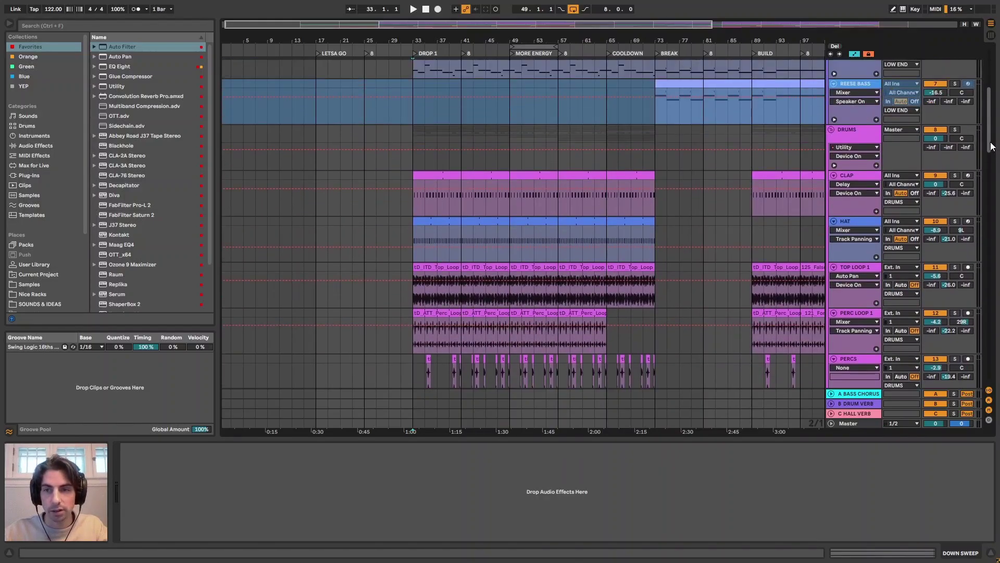
click(852, 142)
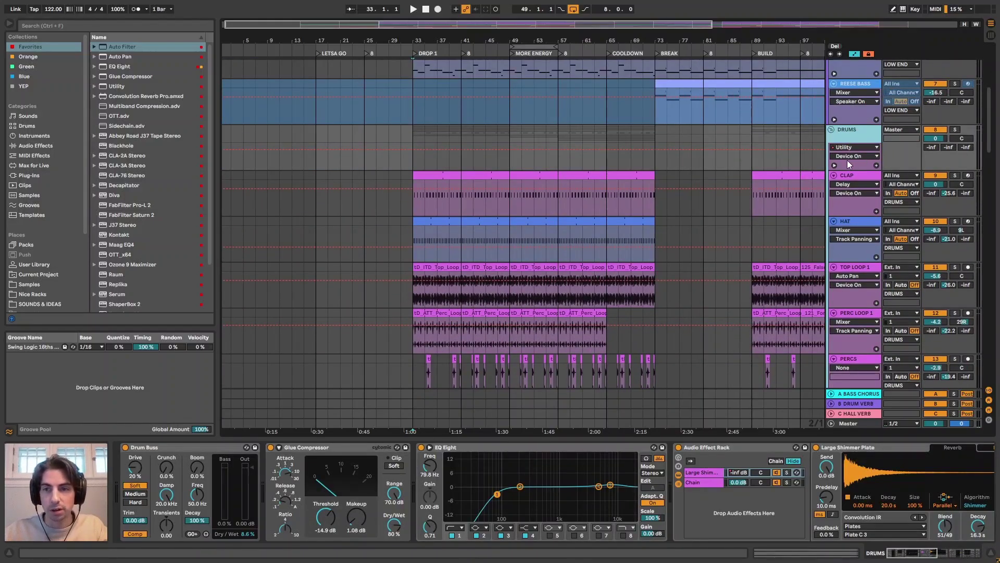
click(834, 165)
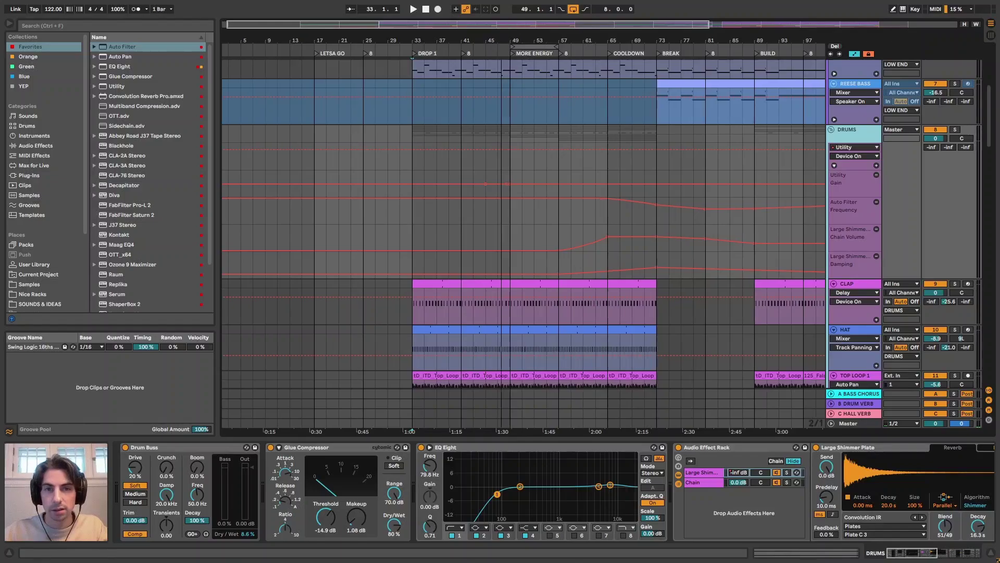
scroll(520, 136, up, 3)
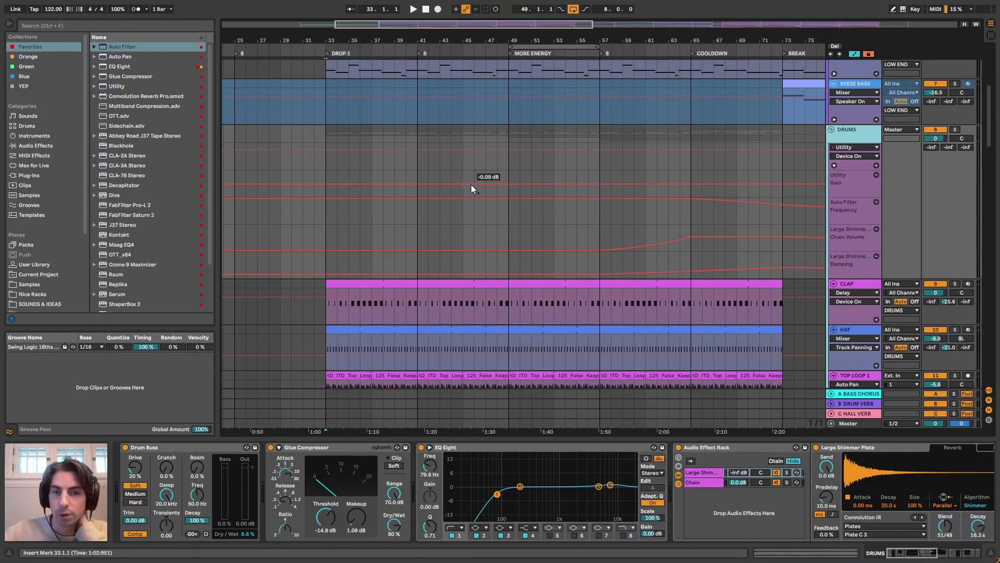
drag(471, 184, 494, 191)
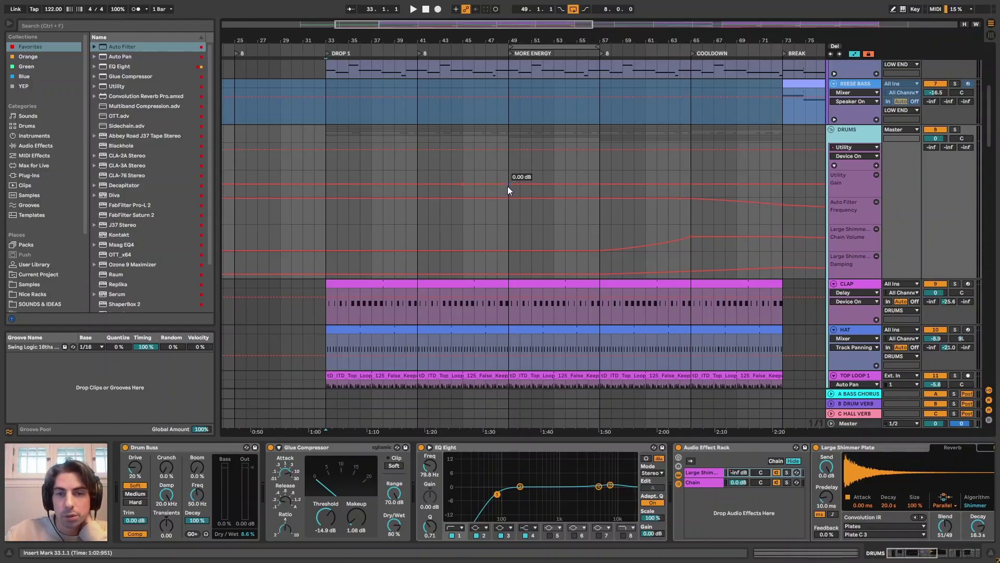
click(835, 165)
Expand the MELODY track's automation lanes and examine the C-HALL VERB send rise from DROP 1 to MORE ENERGY.
drag(989, 145, 993, 216)
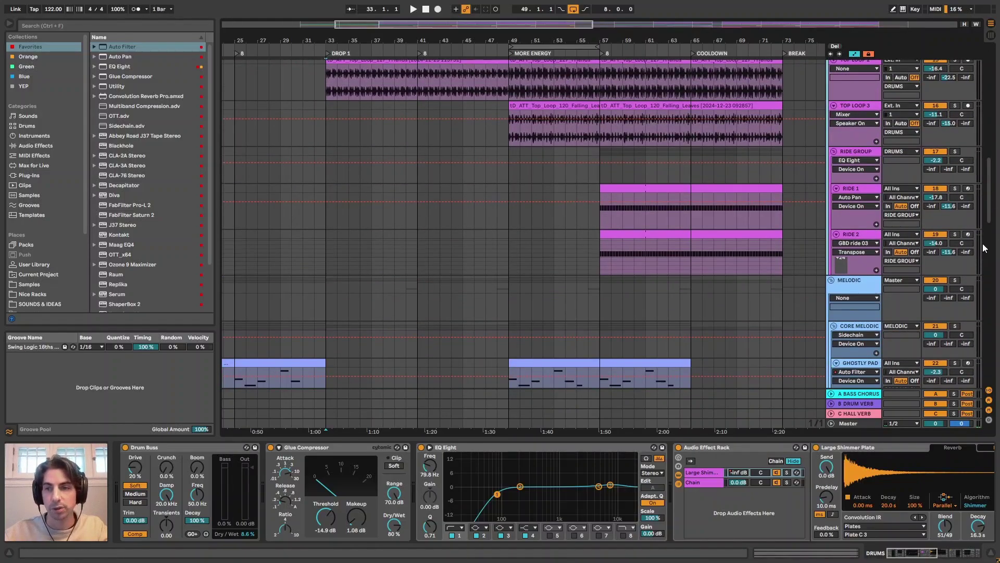
scroll(529, 201, down, 5)
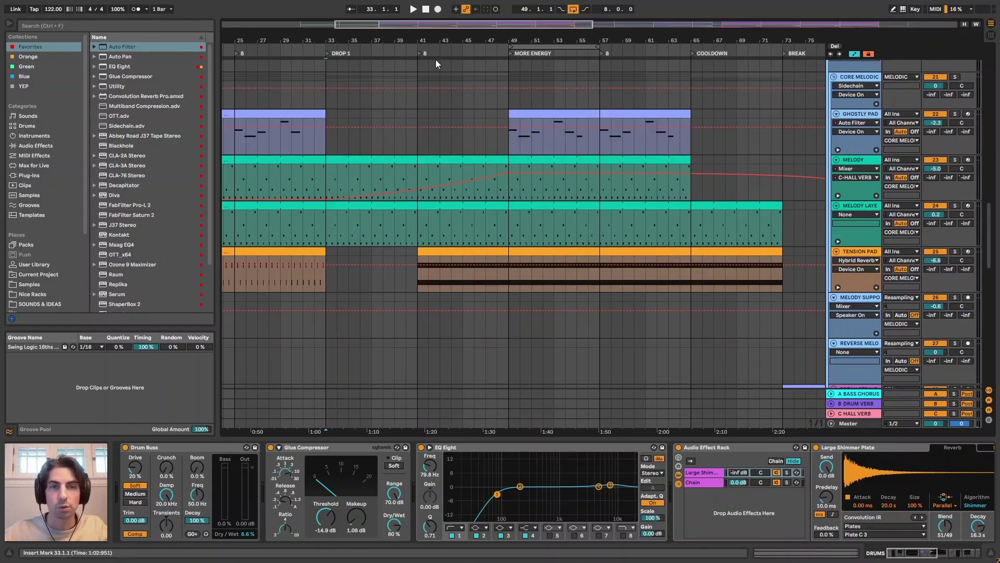
drag(428, 39, 480, 39)
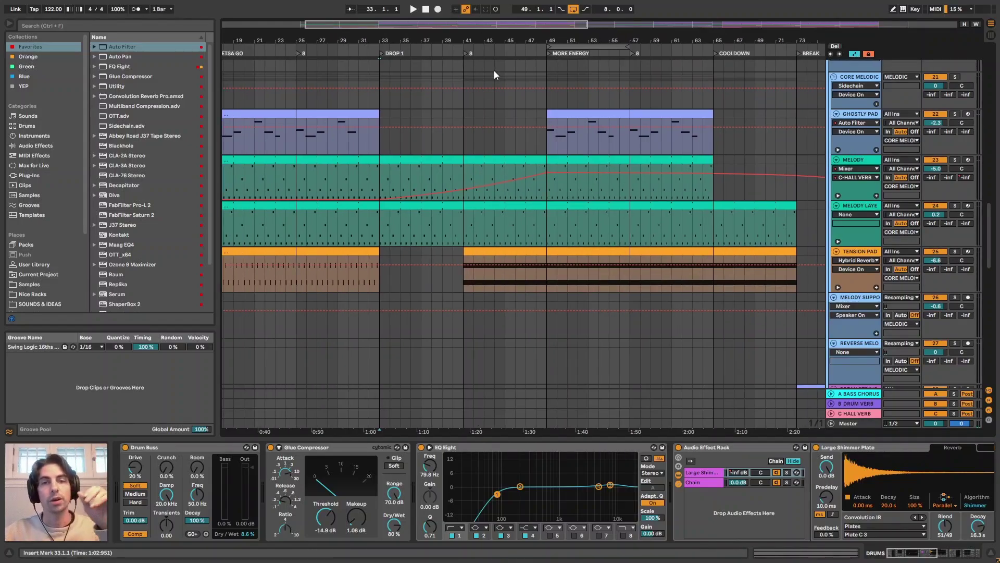
drag(552, 45, 516, 28)
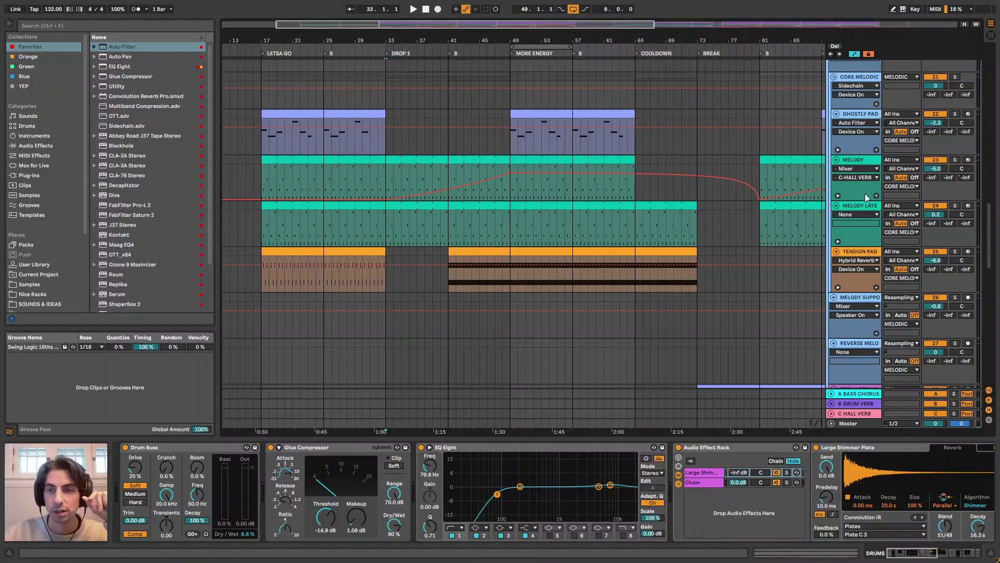
click(838, 195)
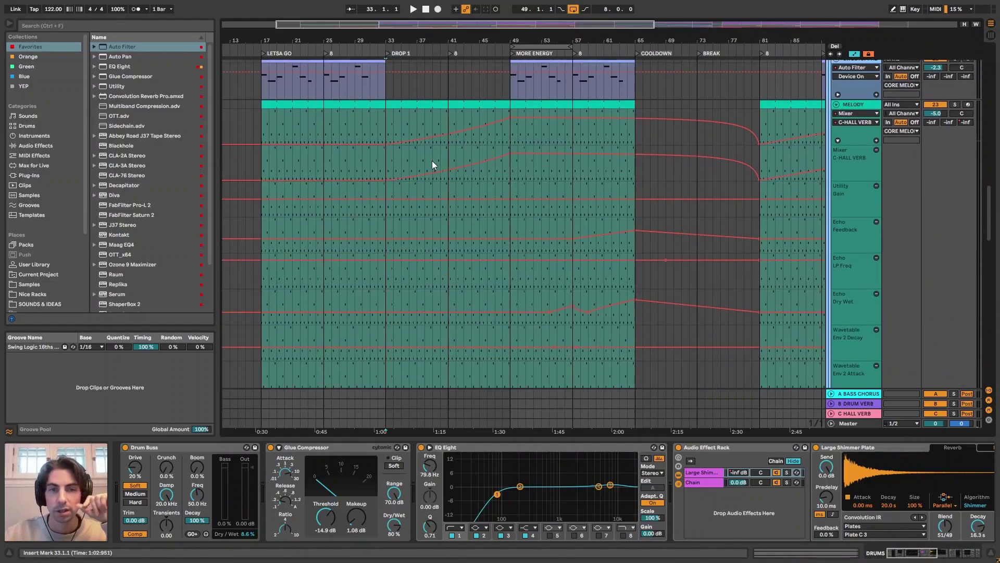
drag(451, 178, 416, 171)
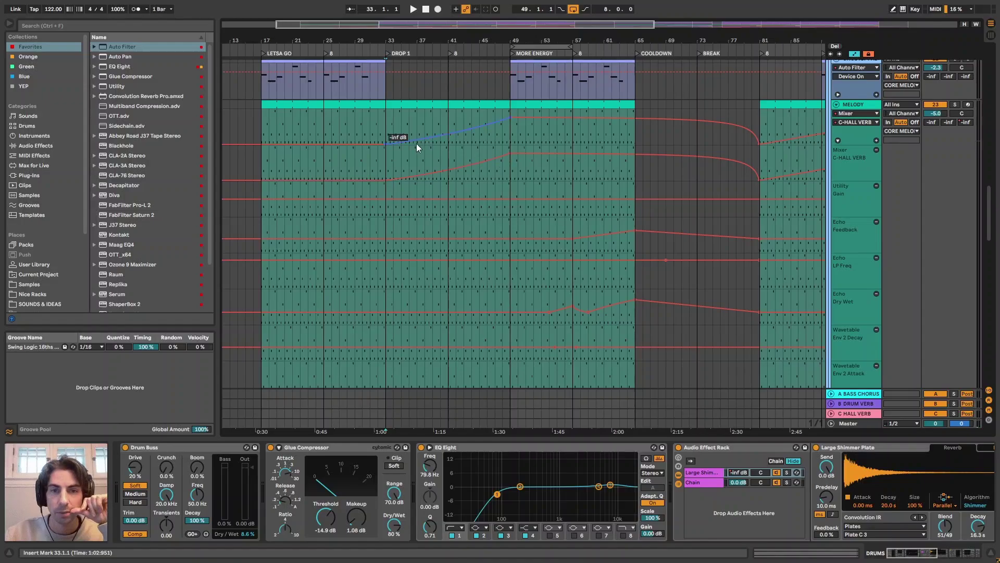
Audition the soloed MELODY from bars 33, 41 and 47, briefly solo the C HALL VERB return, and stop playback.
click(388, 122)
key(space)
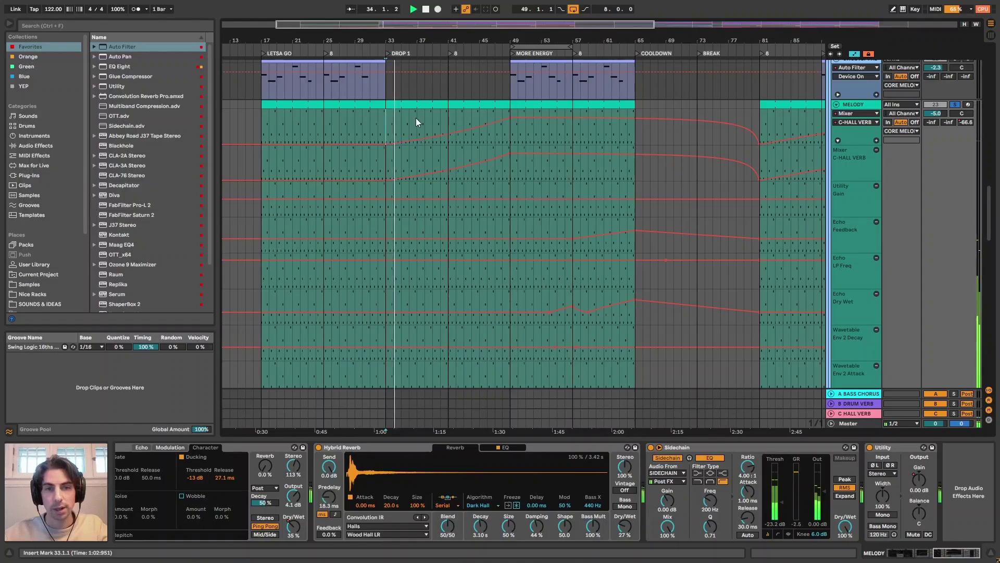
click(451, 119)
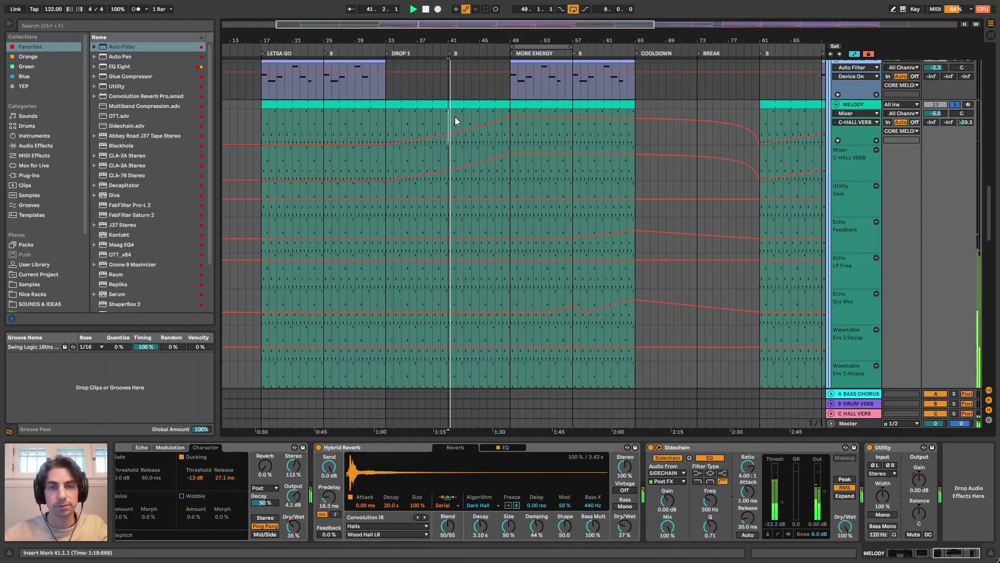
click(498, 133)
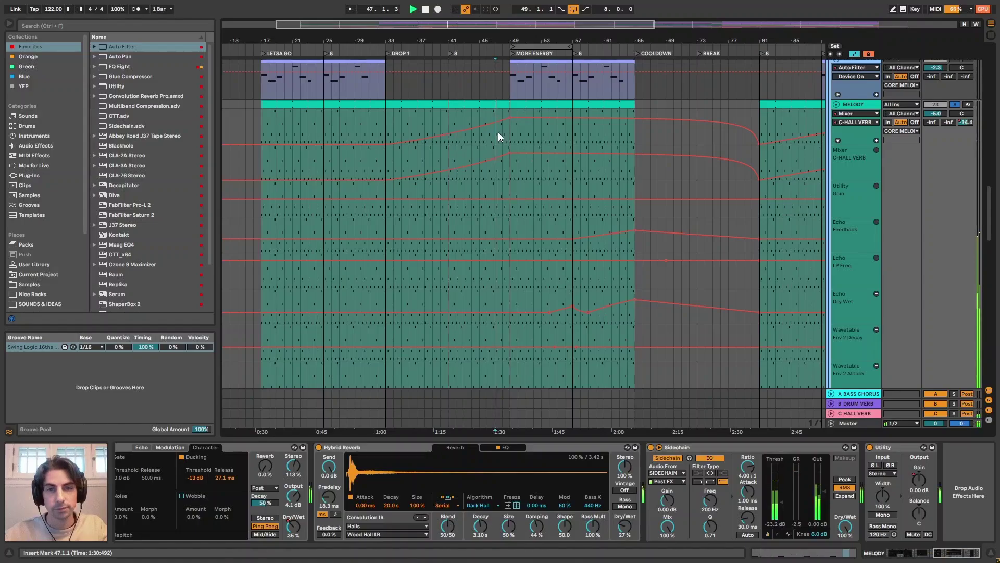
click(955, 414)
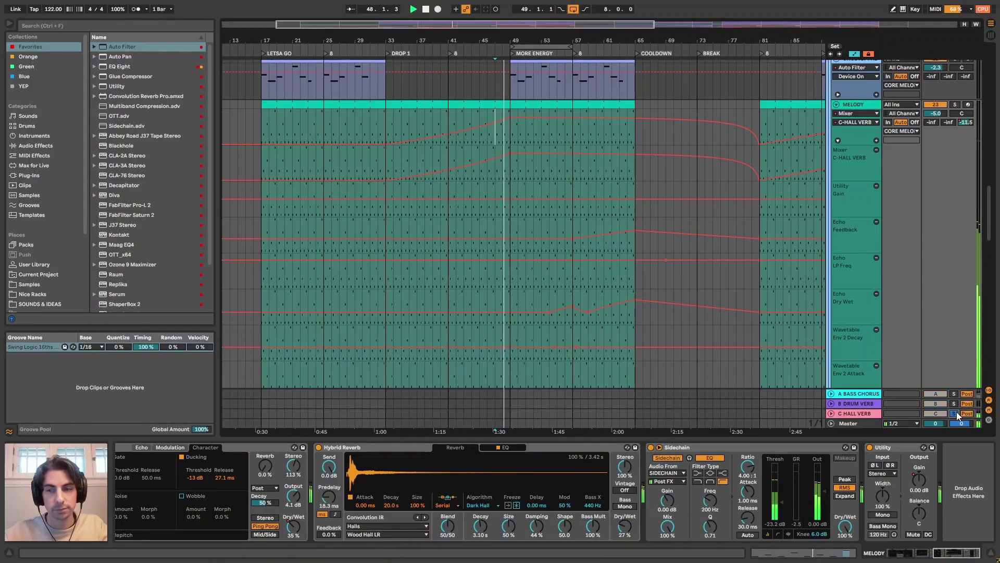
click(955, 413)
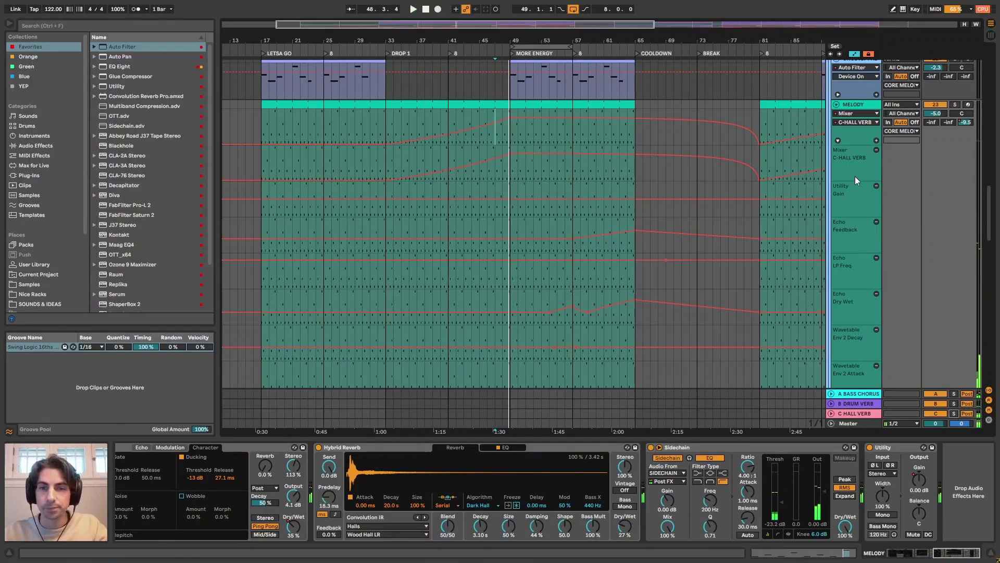
Examine MELODY's Wavetable Filter 1 Freq automation, auditioning it from bar 37 and marking the peak before bar 41.
scroll(466, 146, down, 1)
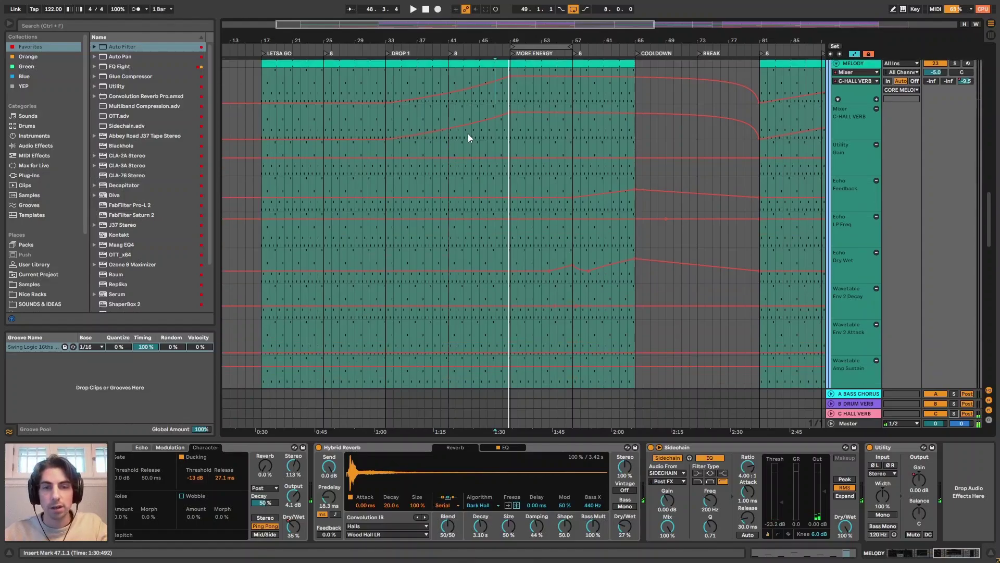
scroll(471, 146, down, 4)
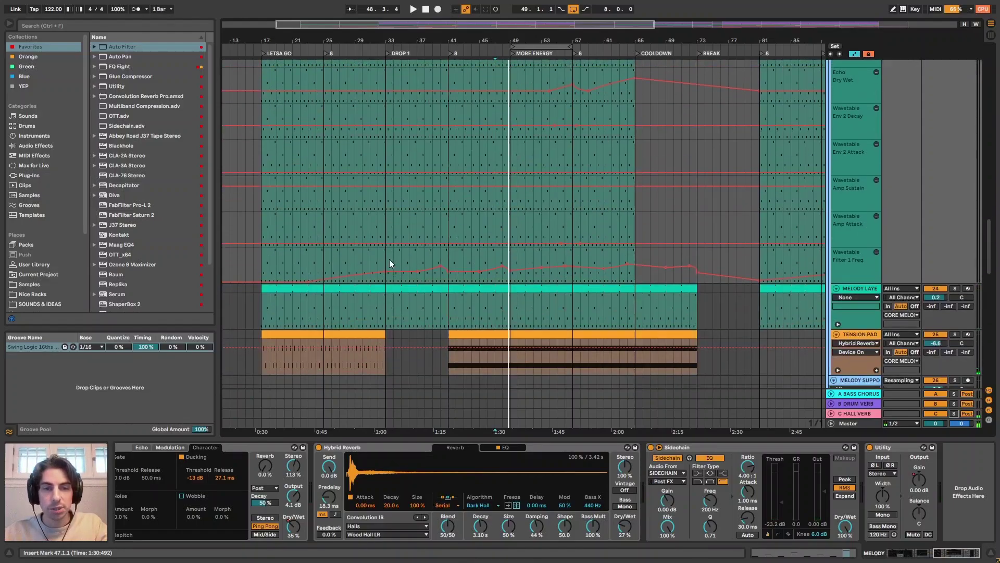
click(419, 255)
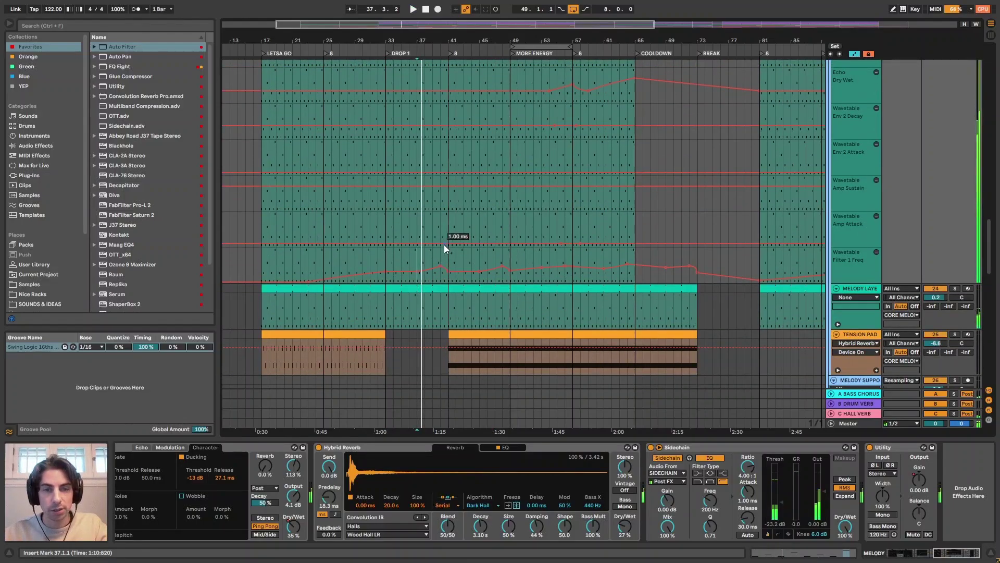
click(425, 262)
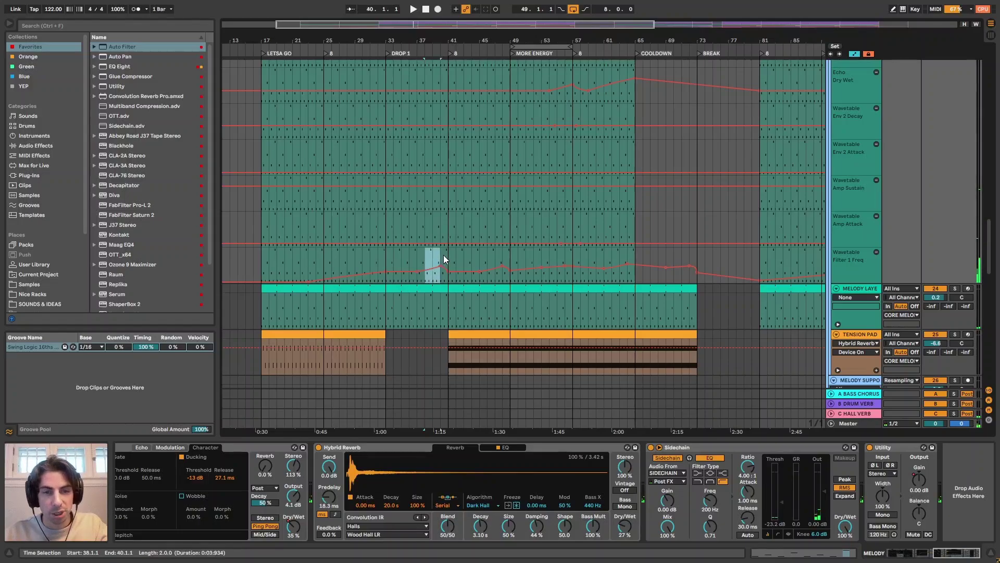
click(444, 254)
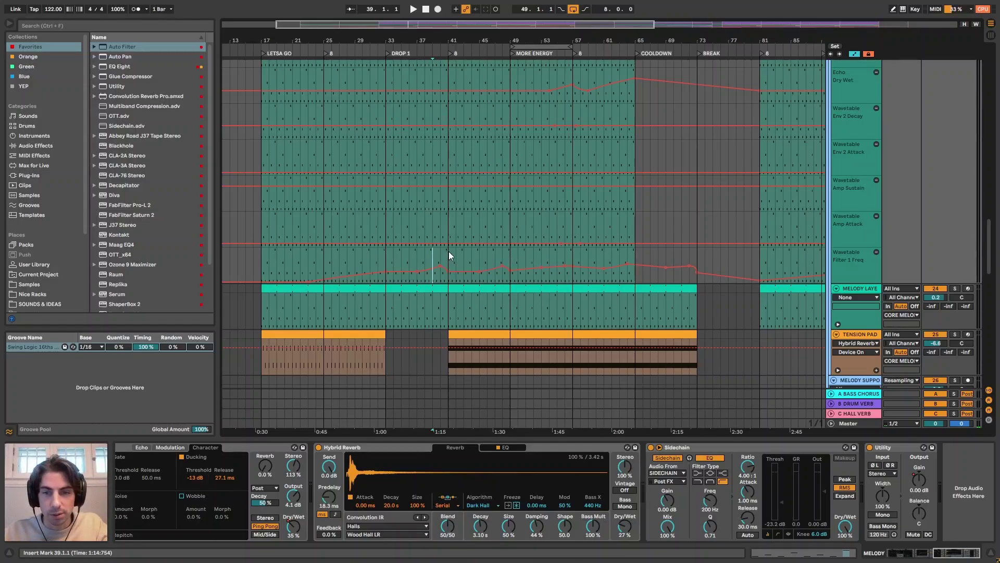
Look over the VOCAL clips and the FX sweeps, down sweeps and impacts placed across DROP 1.
scroll(450, 249, down, 6)
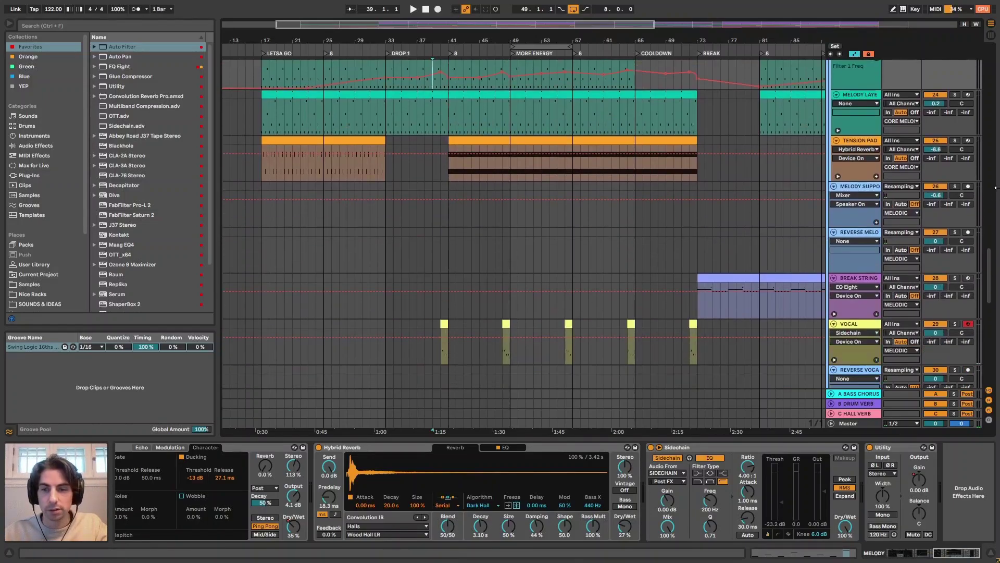
scroll(996, 254, down, 10)
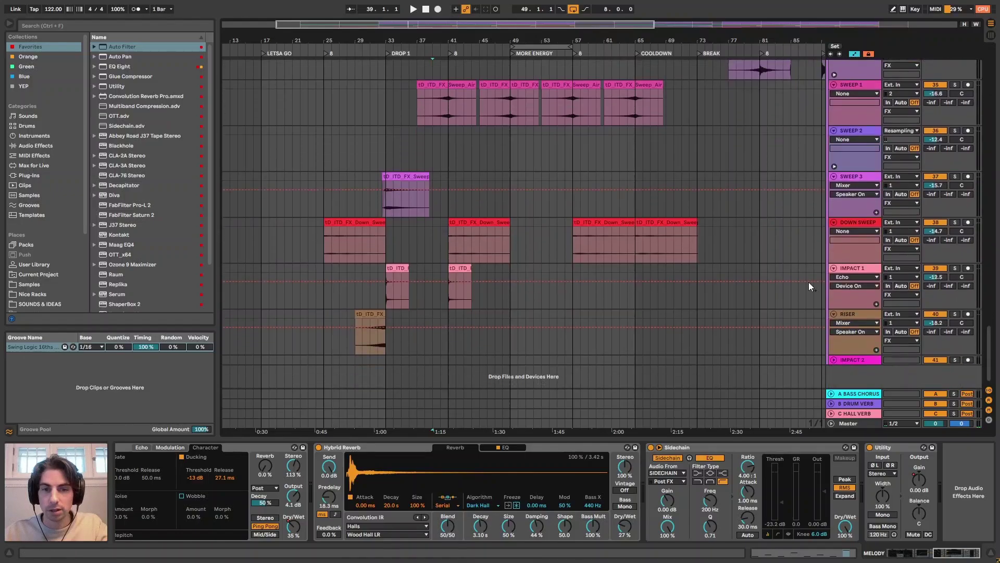
scroll(447, 115, up, 1)
scroll(447, 115, up, 1)
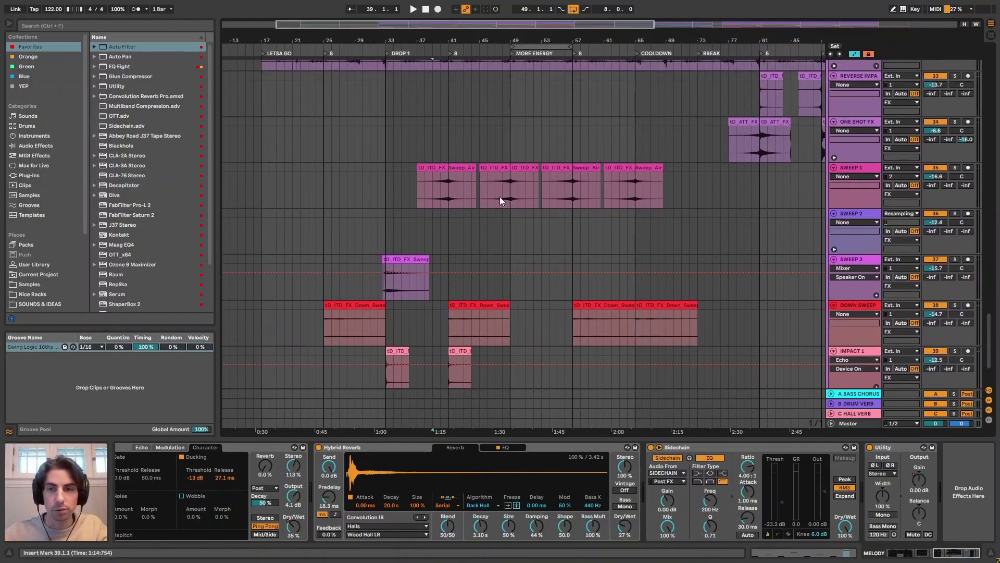
scroll(988, 224, up, 10)
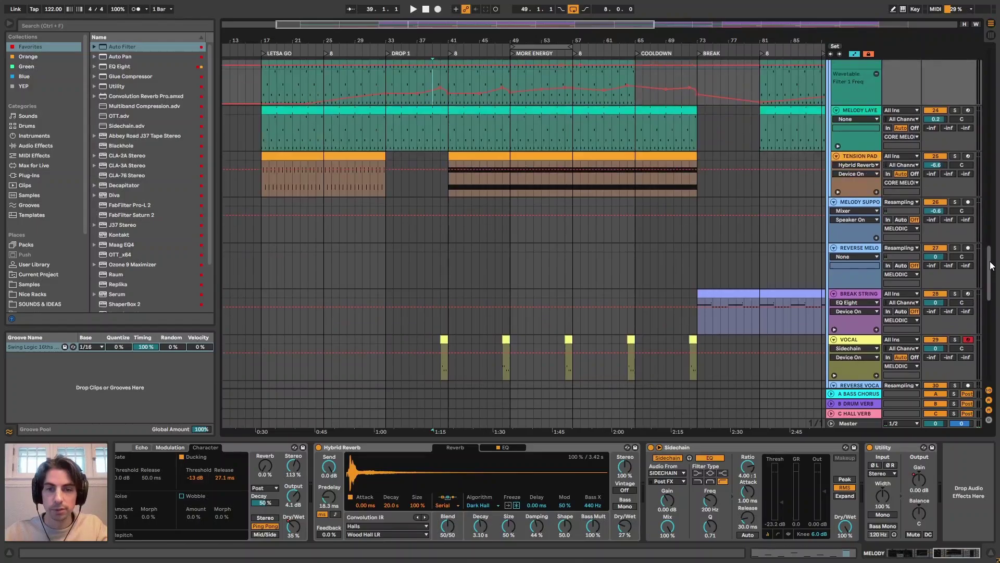
Return to the LOW END group and select its MORE ENERGY section from bar 49 to bar 65.
drag(991, 241, 985, 73)
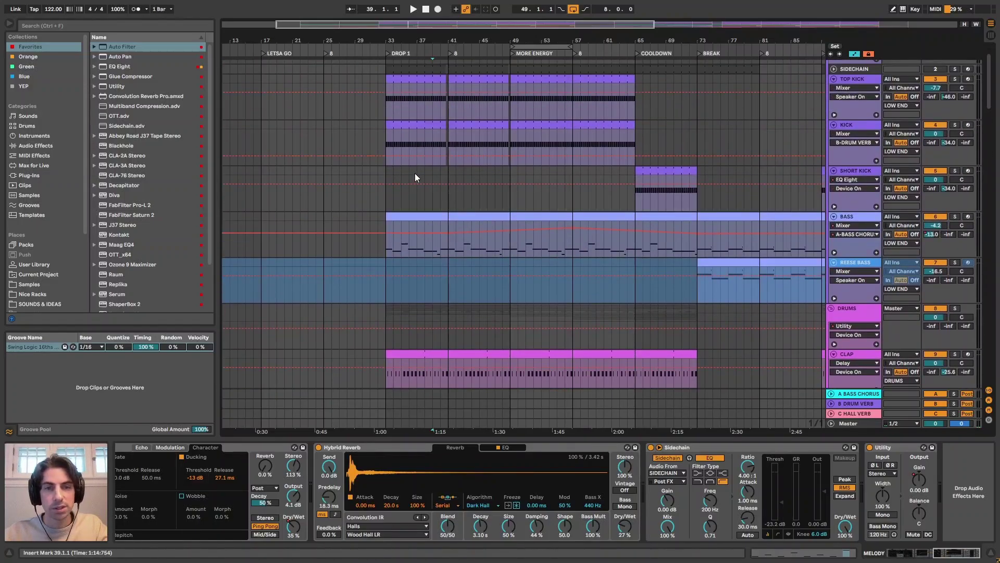
scroll(500, 180, up, 2)
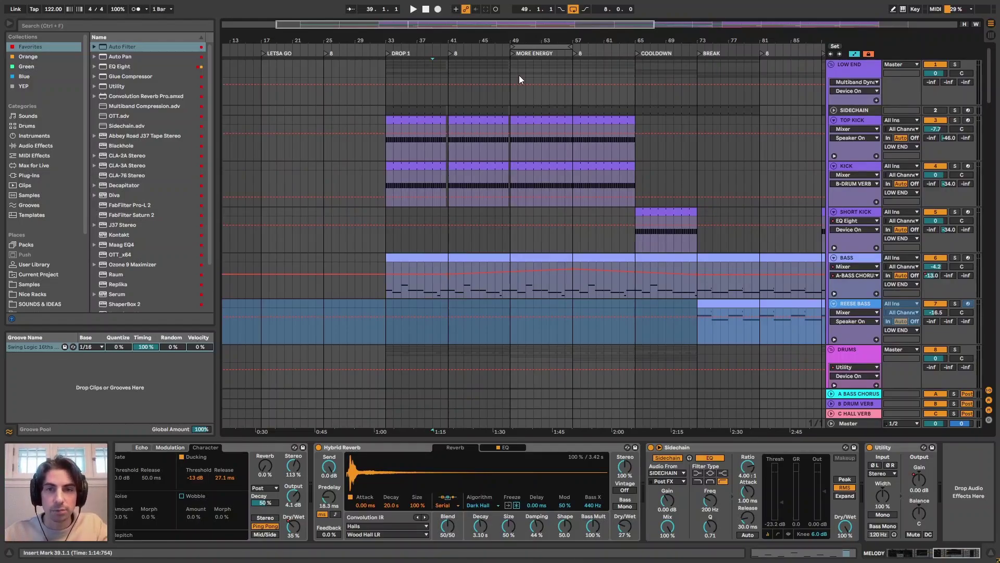
drag(518, 40, 489, 44)
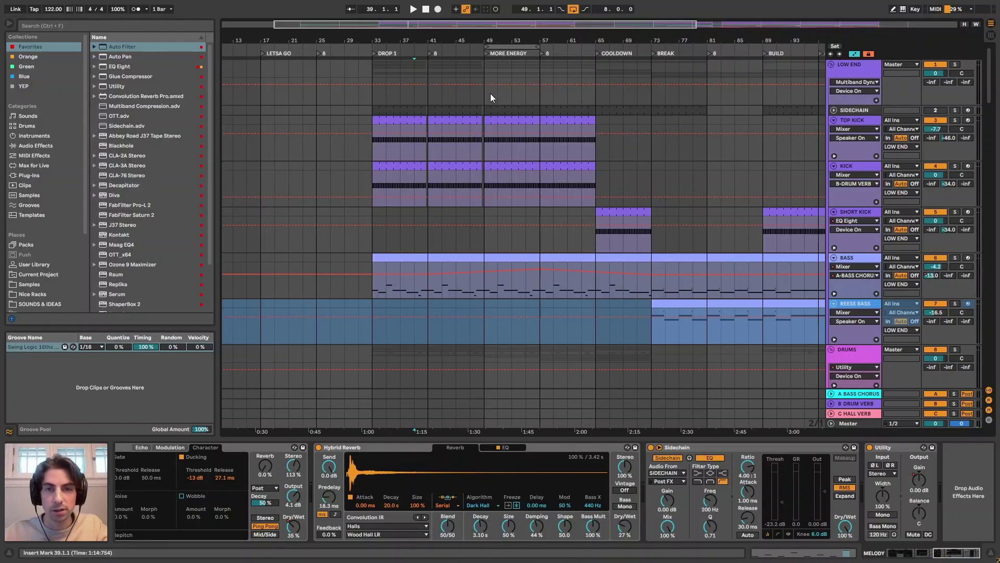
drag(489, 97, 594, 96)
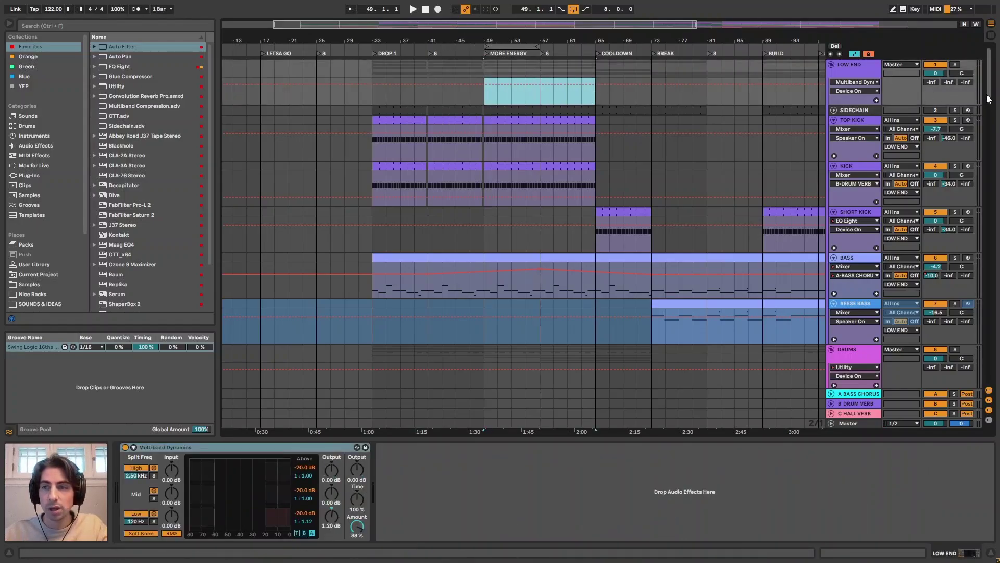
Solo the TOP LOOP 3 track and play its clip from bar 49 at the start of MORE ENERGY.
drag(988, 99, 996, 172)
click(471, 234)
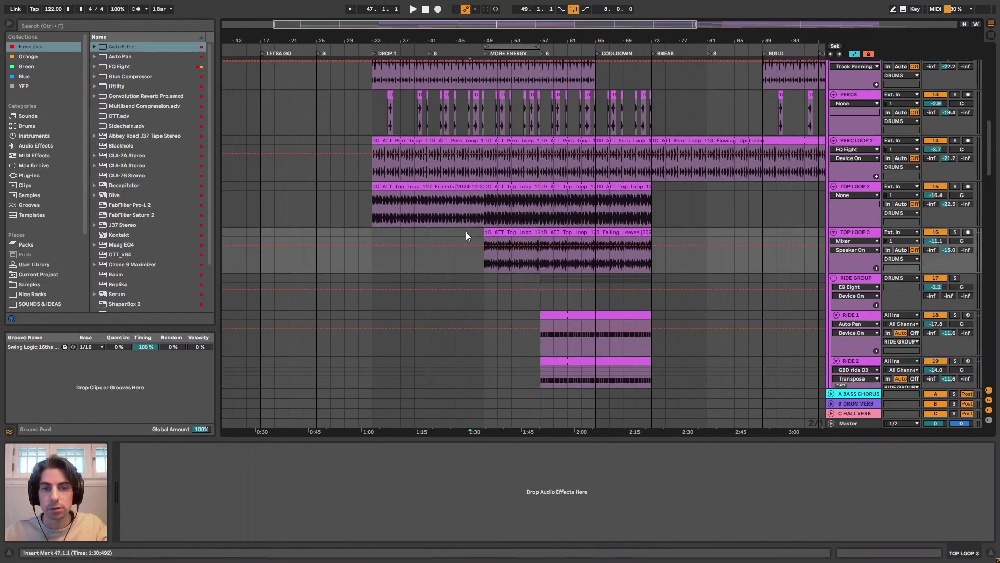
click(513, 231)
key(space)
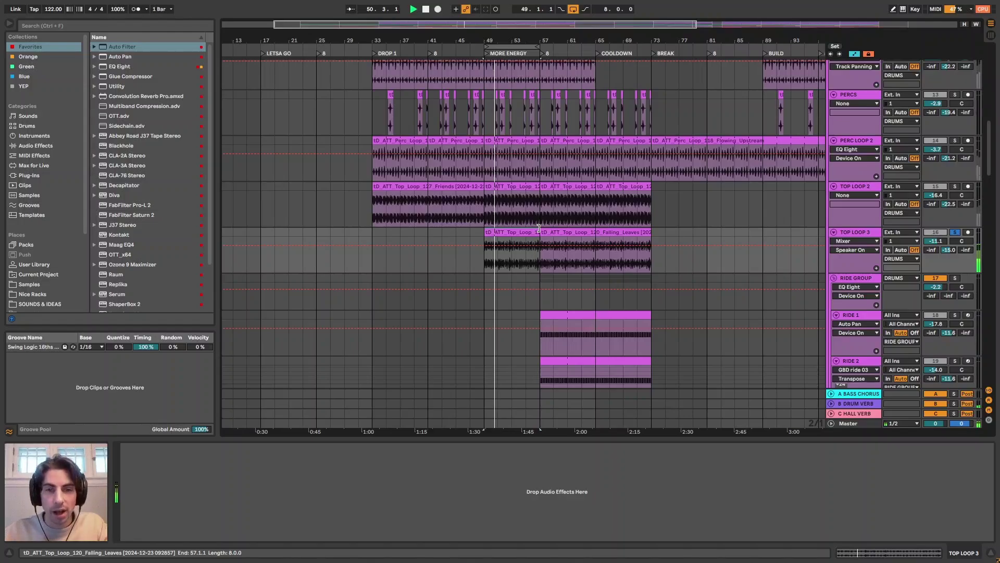
key(space)
Play the full arrangement from bar 45 into MORE ENERGY and review the melodic tracks.
click(457, 236)
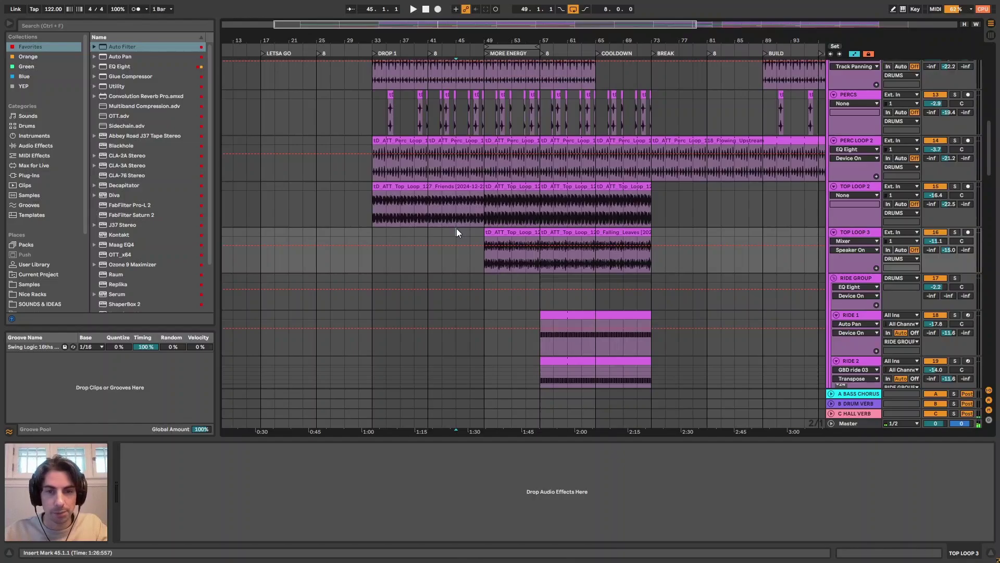
key(space)
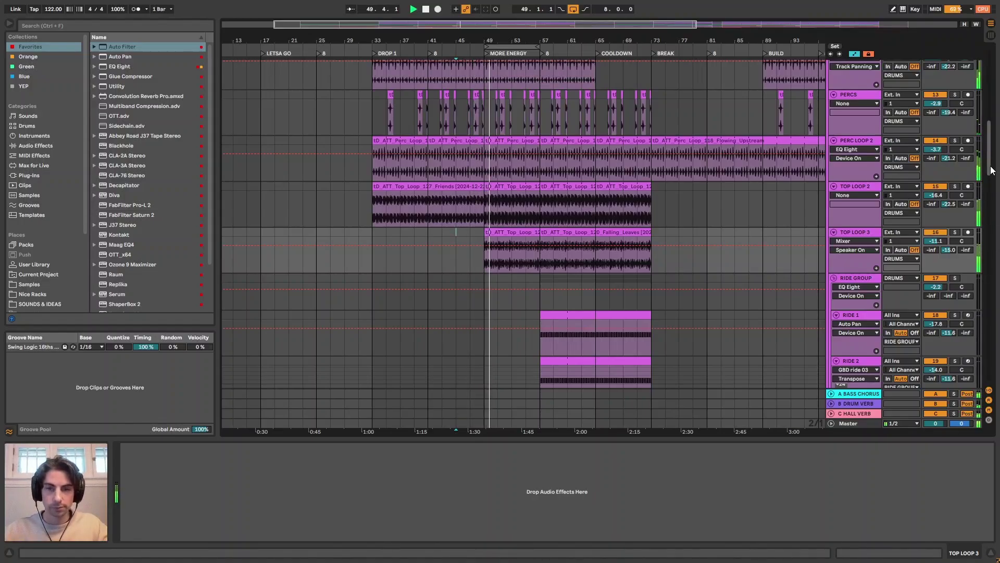
drag(992, 170, 998, 230)
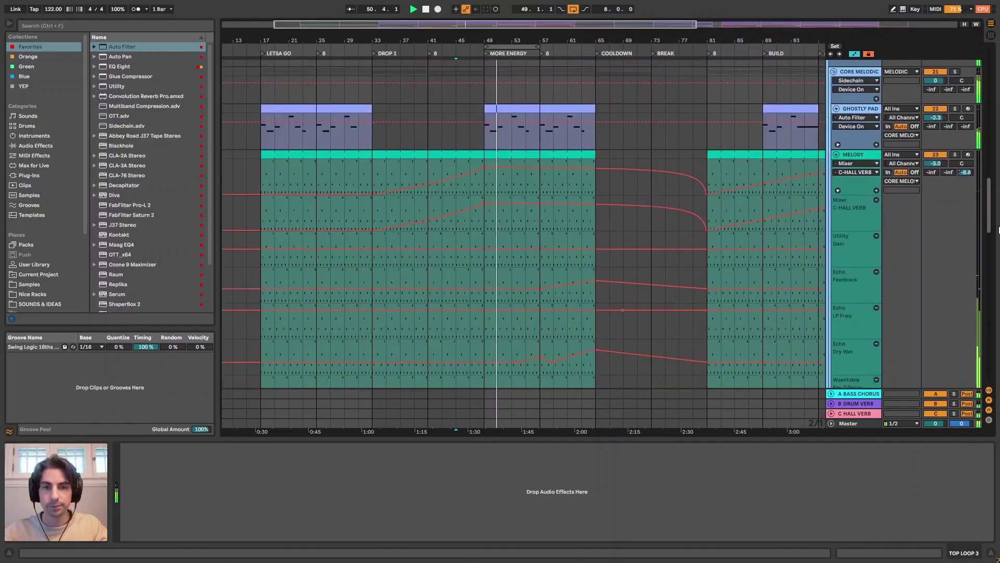
scroll(586, 236, up, 5)
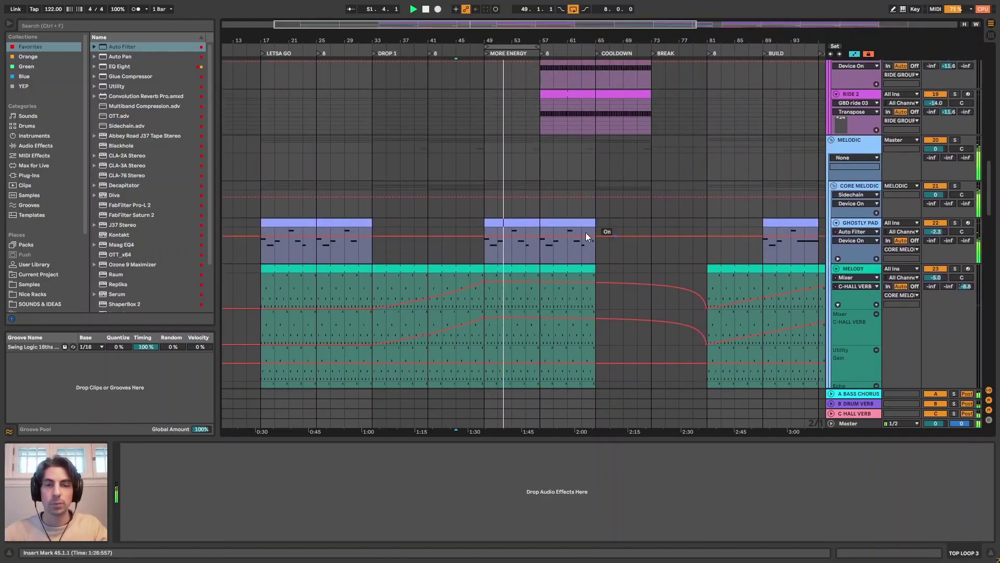
Select the GHOSTLY PAD clip at bar 49 in MORE ENERGY and solo its track.
click(504, 222)
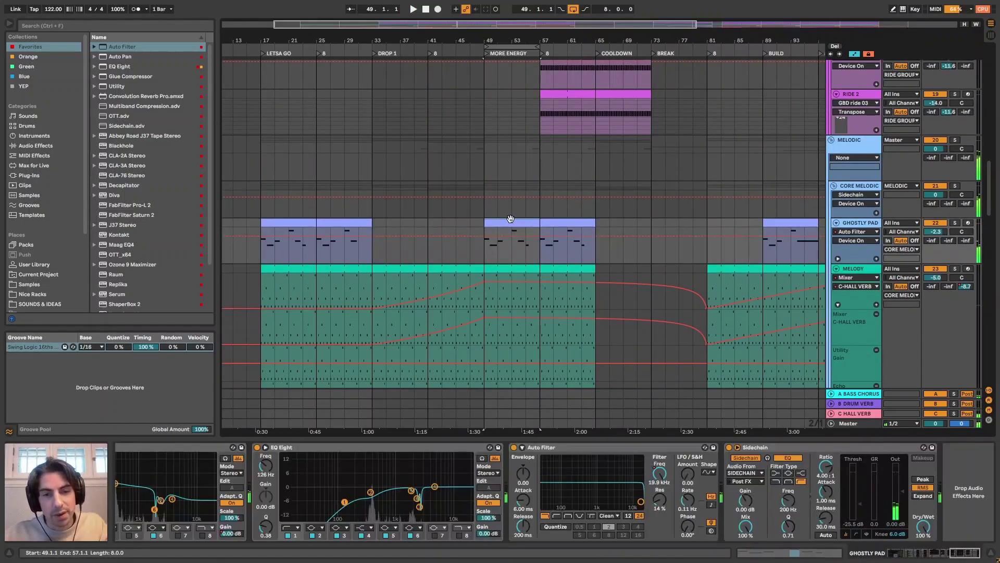
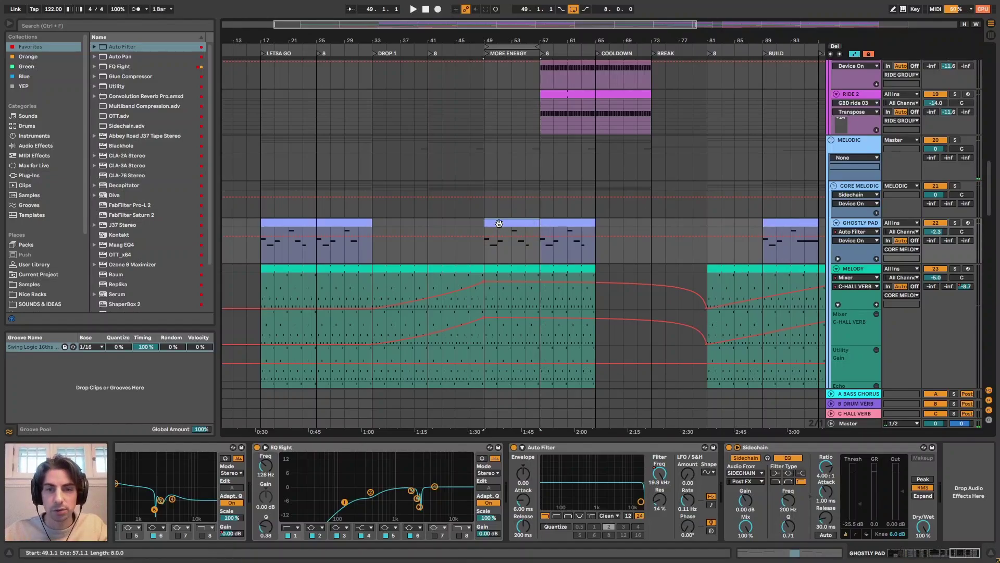
scroll(493, 218, up, 10)
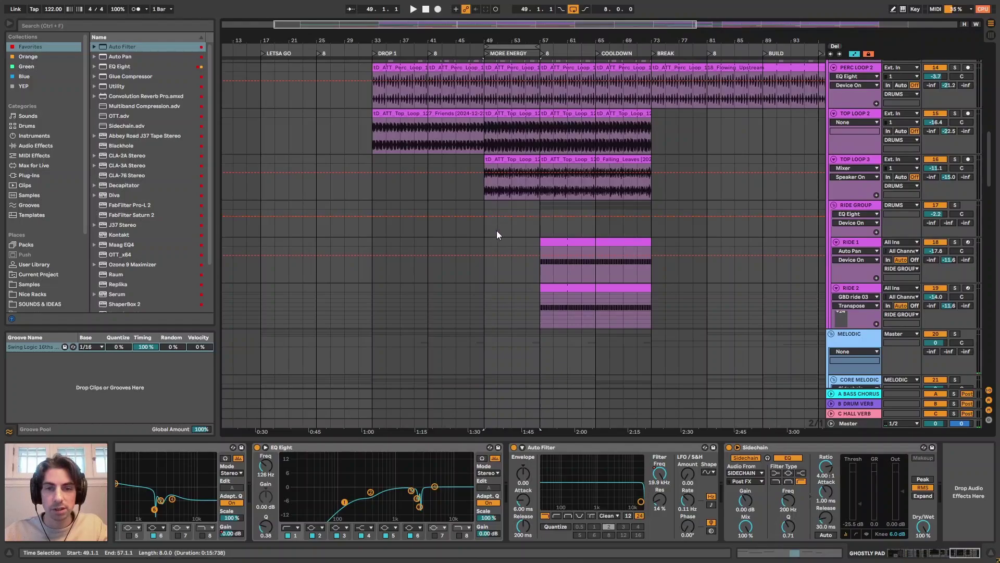
scroll(496, 230, down, 3)
scroll(505, 263, down, 2)
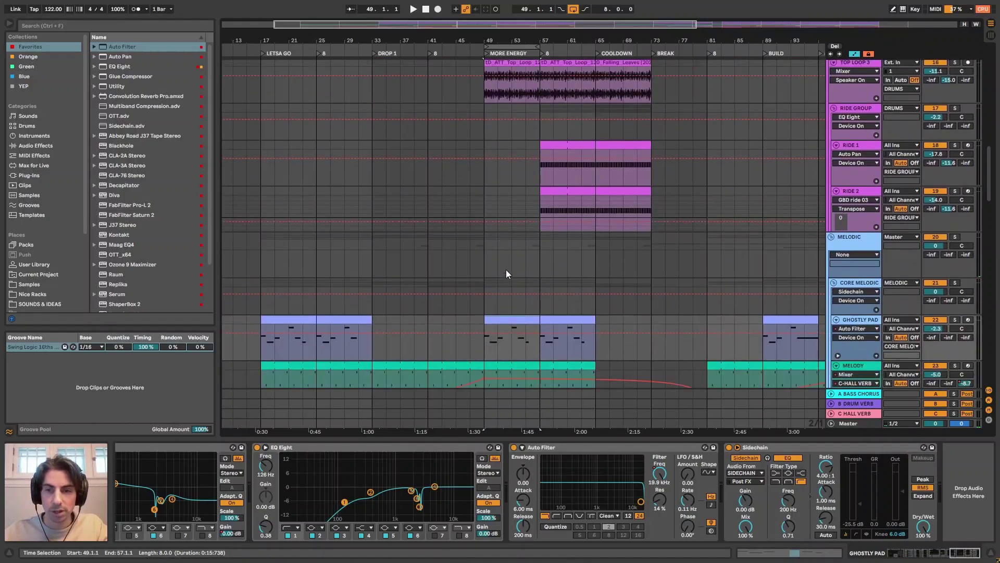
scroll(991, 193, down, 2)
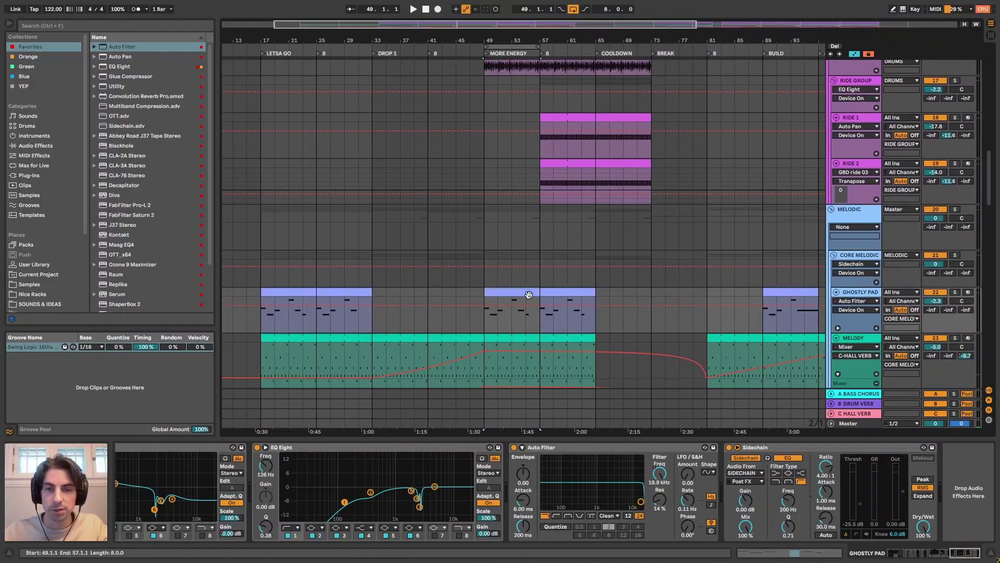
scroll(508, 281, up, 4)
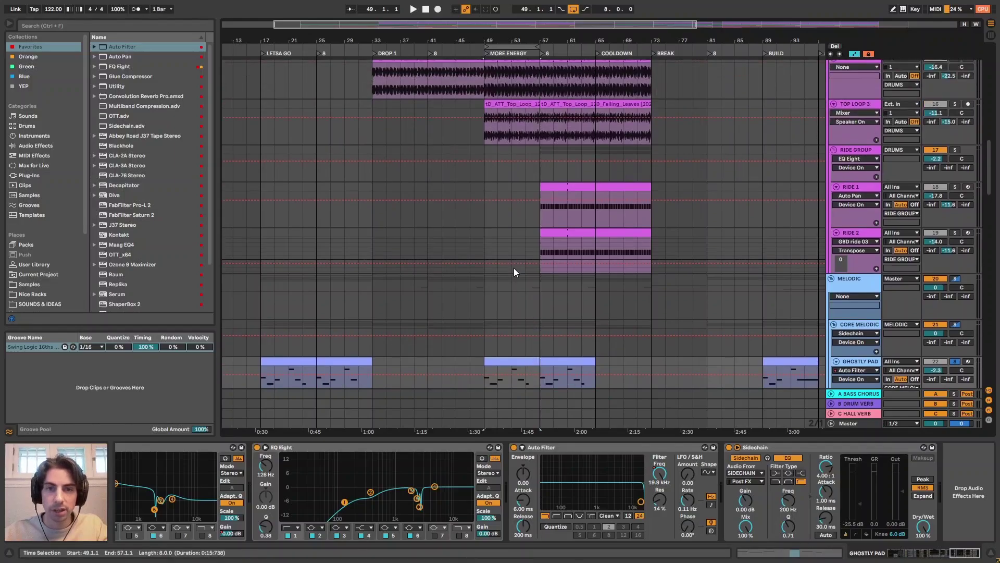
Select the TOP LOOP 3 clip at bar 49, solo its track and review the surrounding drum and ride tracks.
click(508, 145)
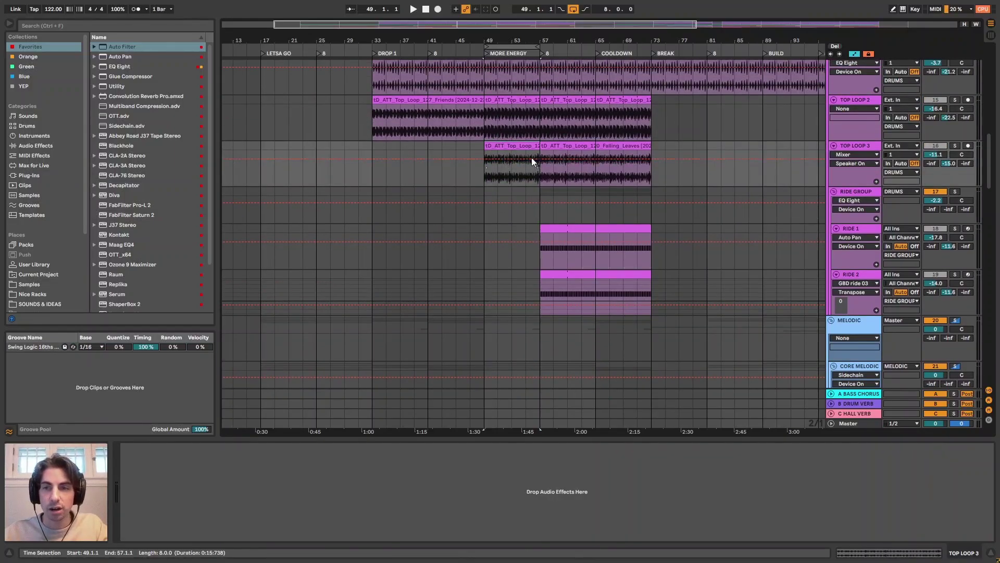
scroll(990, 162, up, 1)
scroll(990, 163, up, 2)
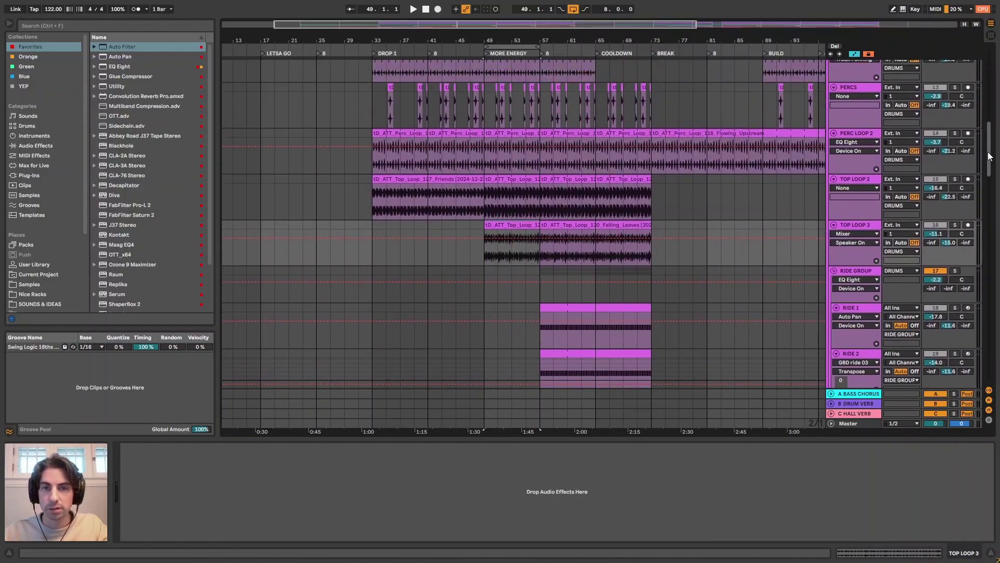
scroll(828, 164, down, 4)
scroll(522, 149, up, 6)
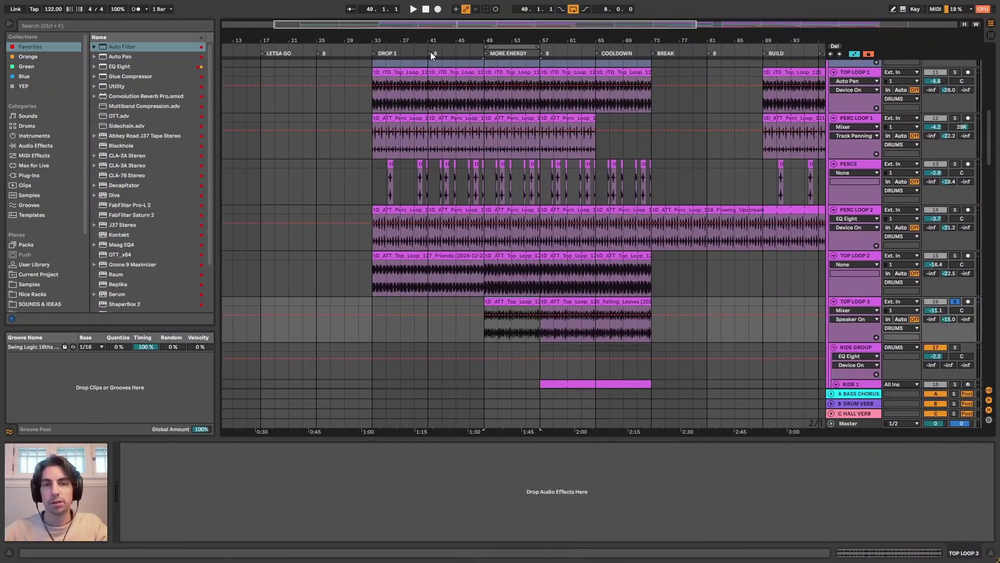
scroll(549, 200, down, 3)
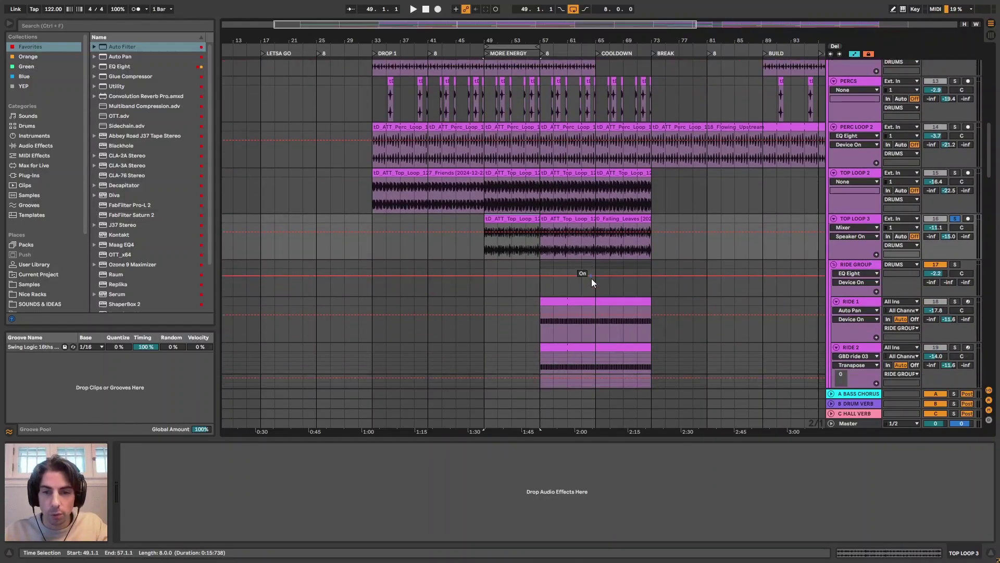
scroll(584, 270, down, 4)
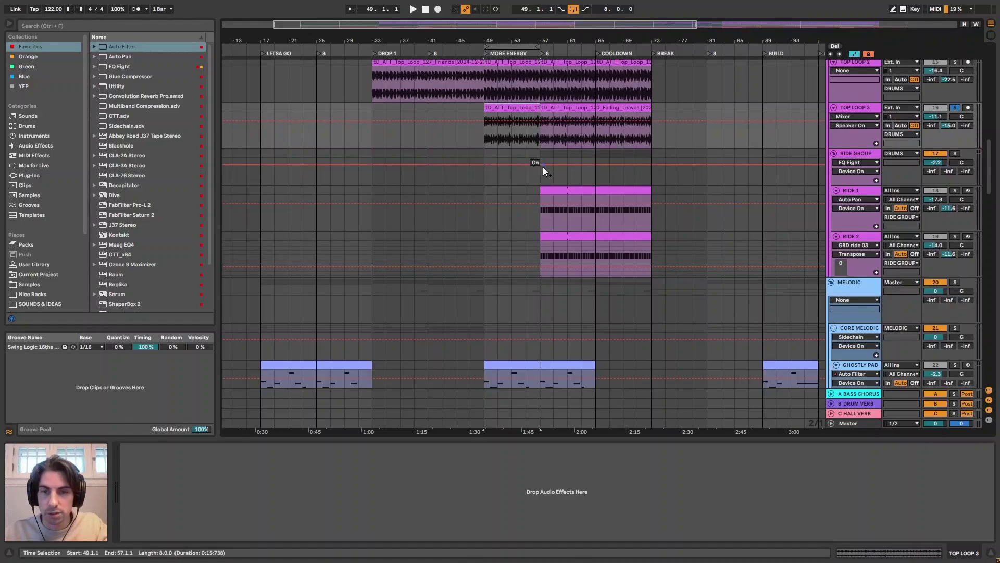
Solo the RIDE GROUP and play it from bar 57 while reviewing the melodic and FX tracks.
click(538, 178)
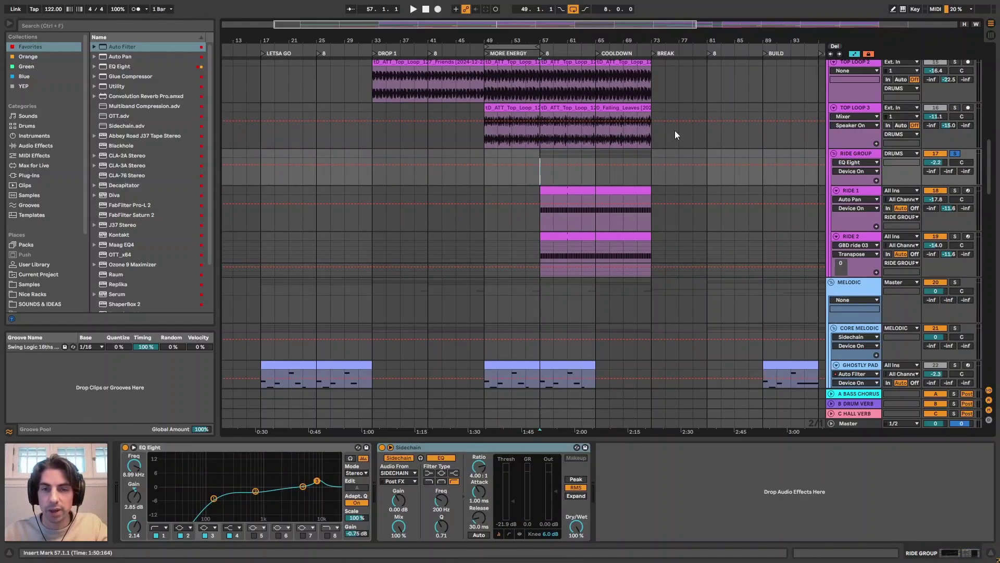
key(space)
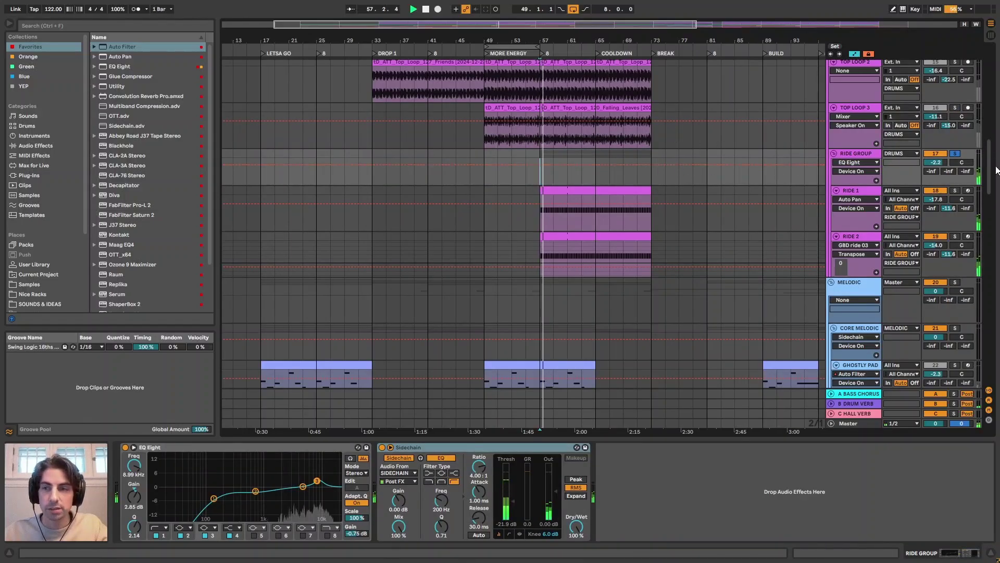
scroll(988, 176, down, 10)
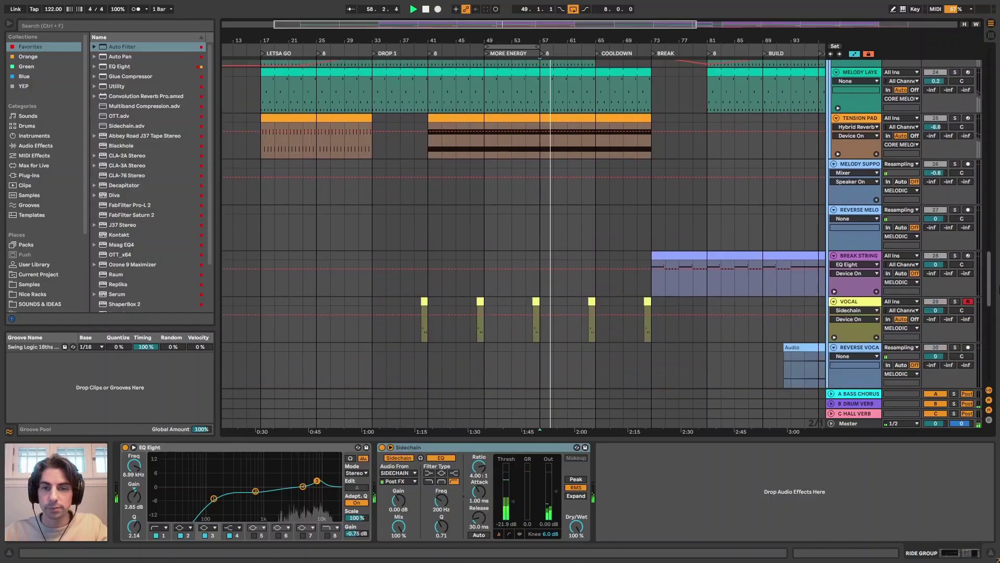
scroll(991, 258, up, 3)
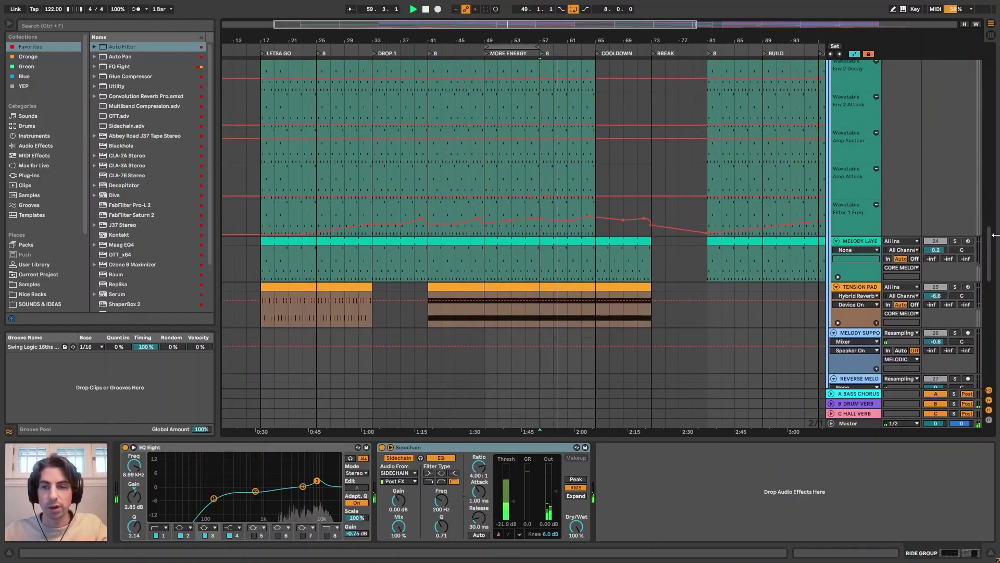
scroll(992, 258, down, 10)
scroll(579, 140, up, 3)
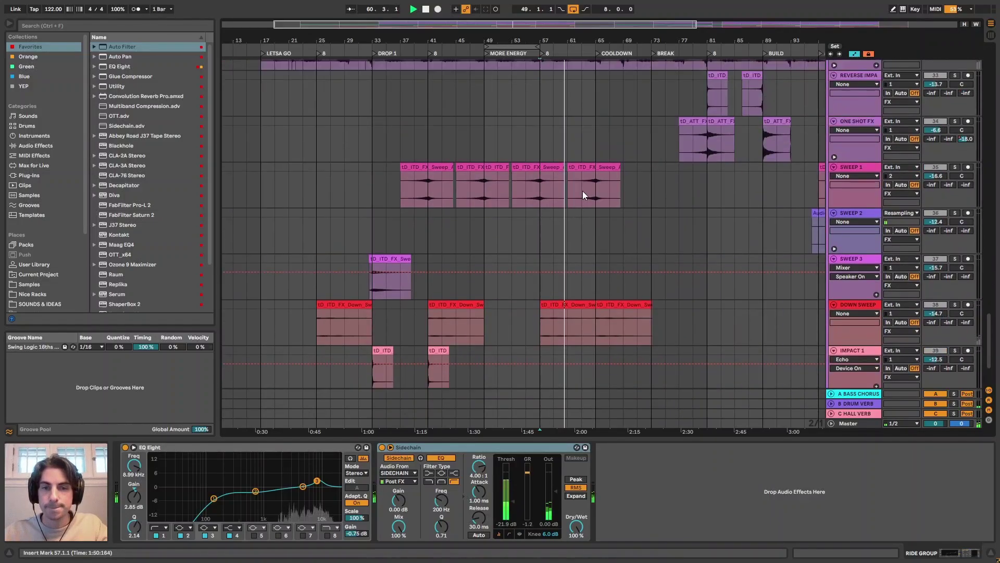
scroll(580, 193, up, 1)
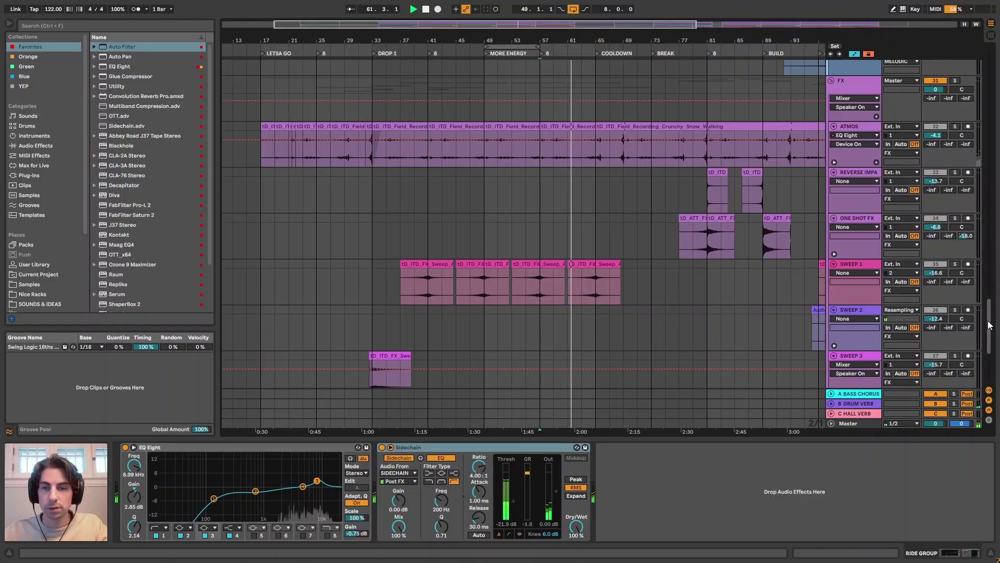
scroll(564, 171, down, 3)
scroll(987, 250, up, 10)
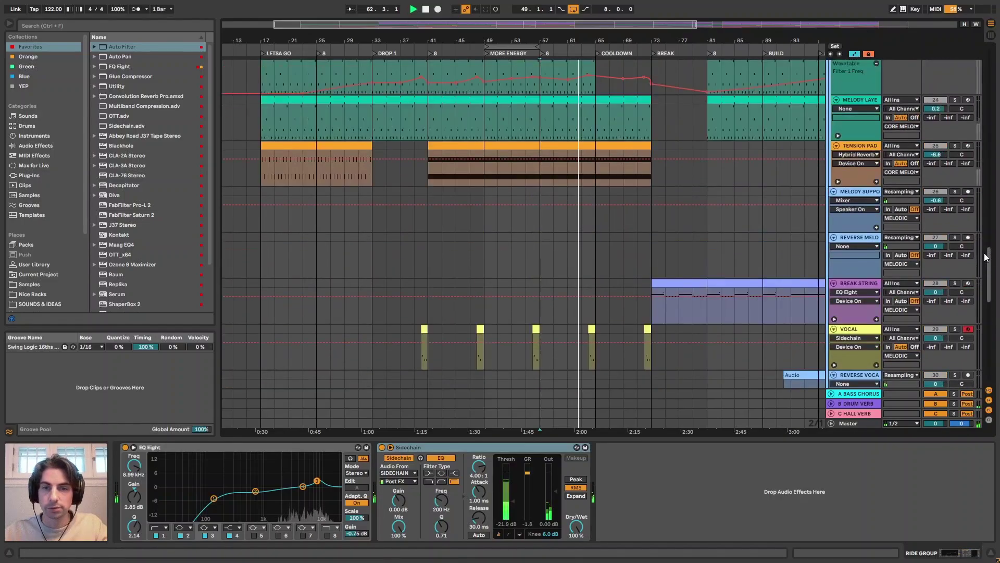
scroll(985, 229, up, 10)
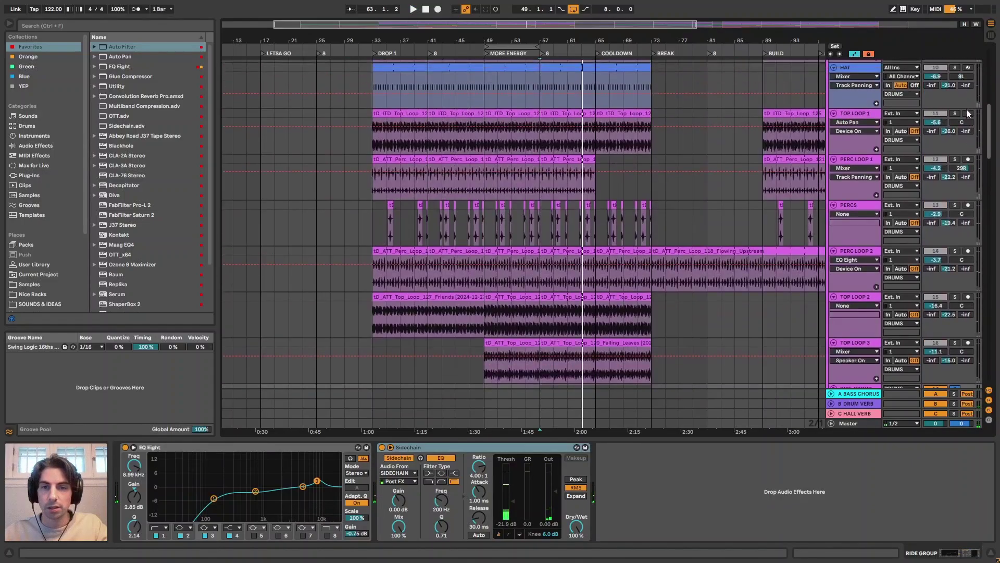
Solo the DRUMS group and show the volume automation of the Large Shimmer chain in its Audio Effect Rack.
scroll(962, 90, up, 3)
click(849, 167)
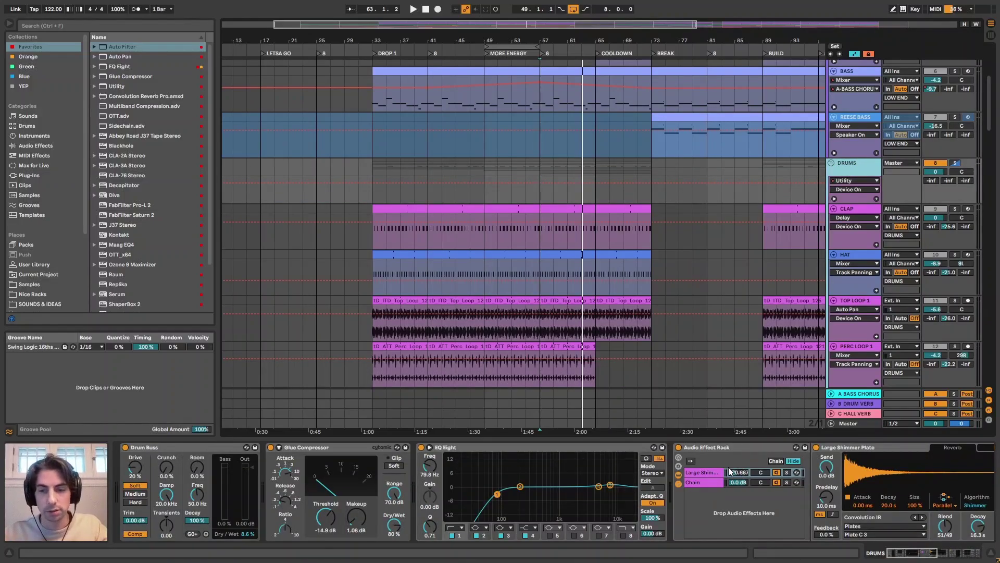
drag(908, 553, 927, 554)
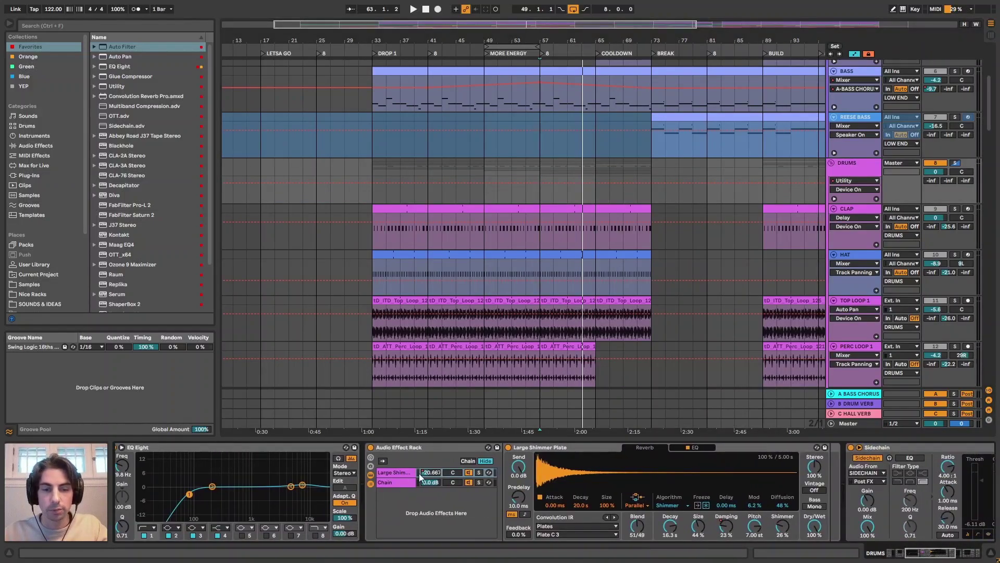
click(430, 475)
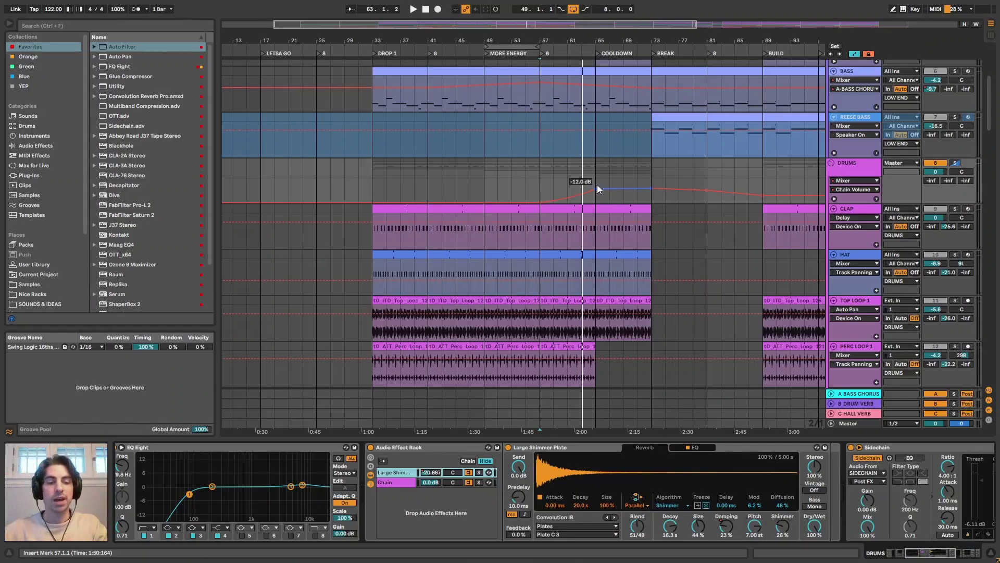
Play the DRUMS group from bar 61 into COOLDOWN and unfold its automation lanes.
scroll(593, 123, right, 2)
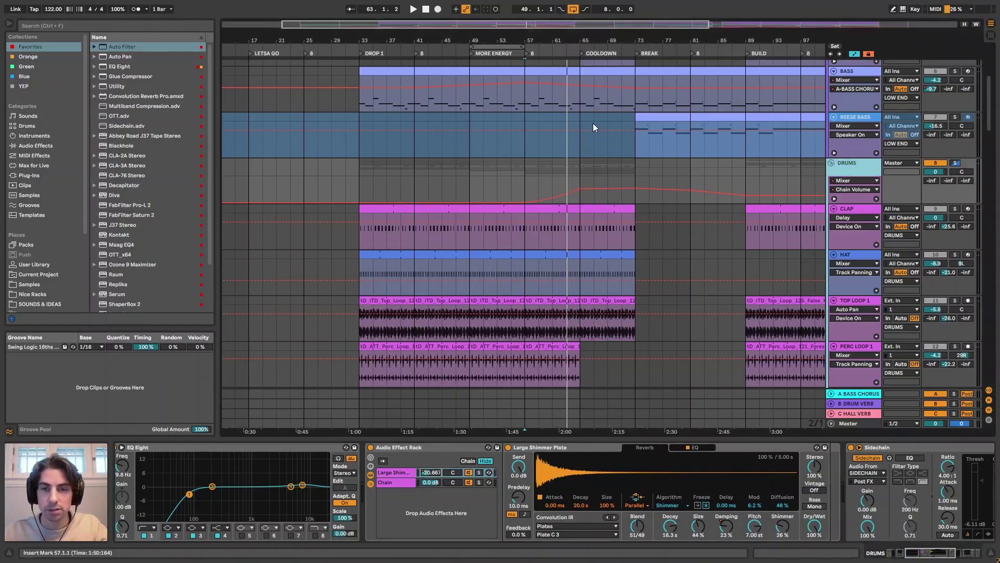
click(551, 181)
key(space)
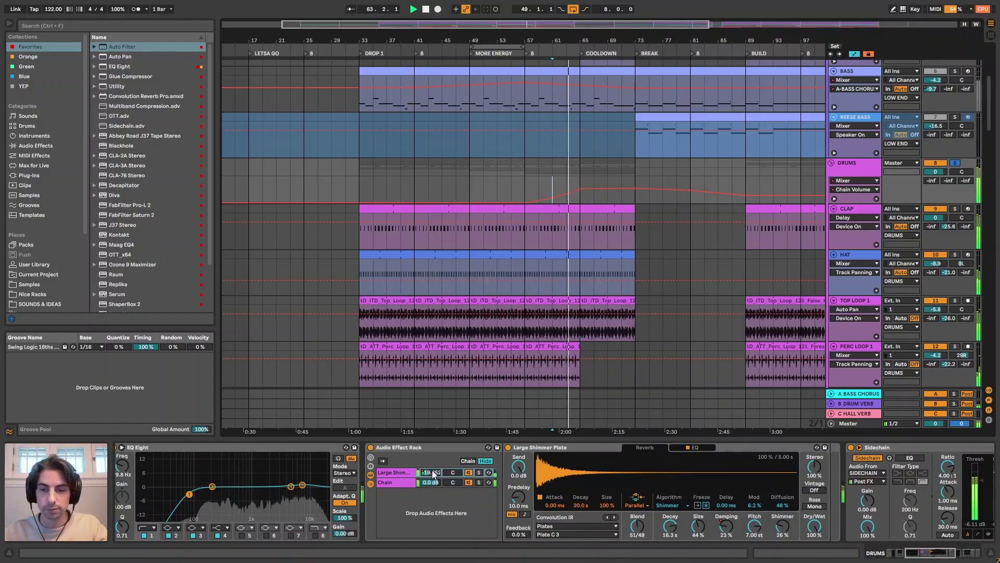
click(836, 198)
scroll(751, 224, down, 1)
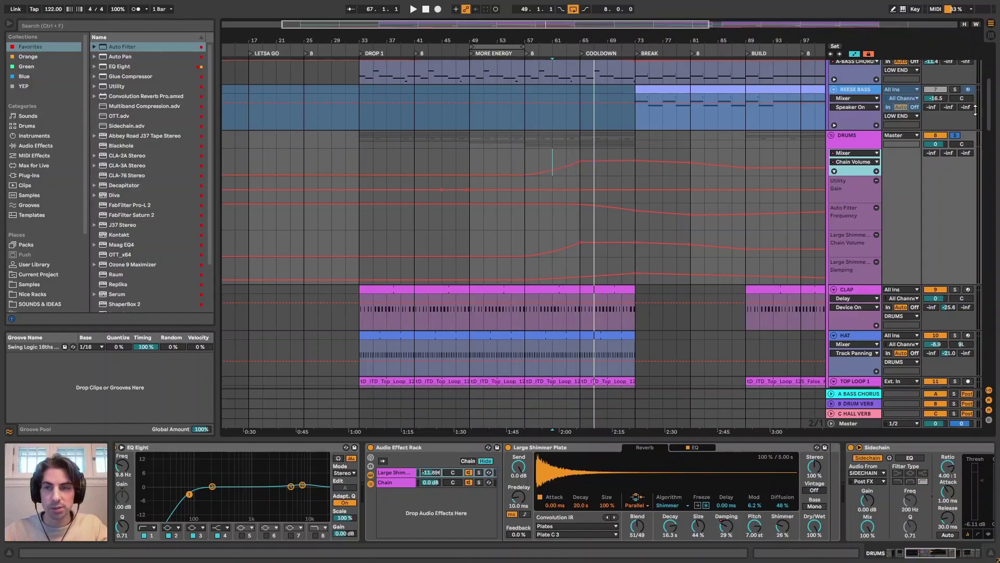
Examine the MELODY track's automation around COOLDOWN, including Echo Feedback and Dry Wet, folding and unfolding its lanes.
scroll(985, 95, up, 5)
scroll(984, 95, down, 15)
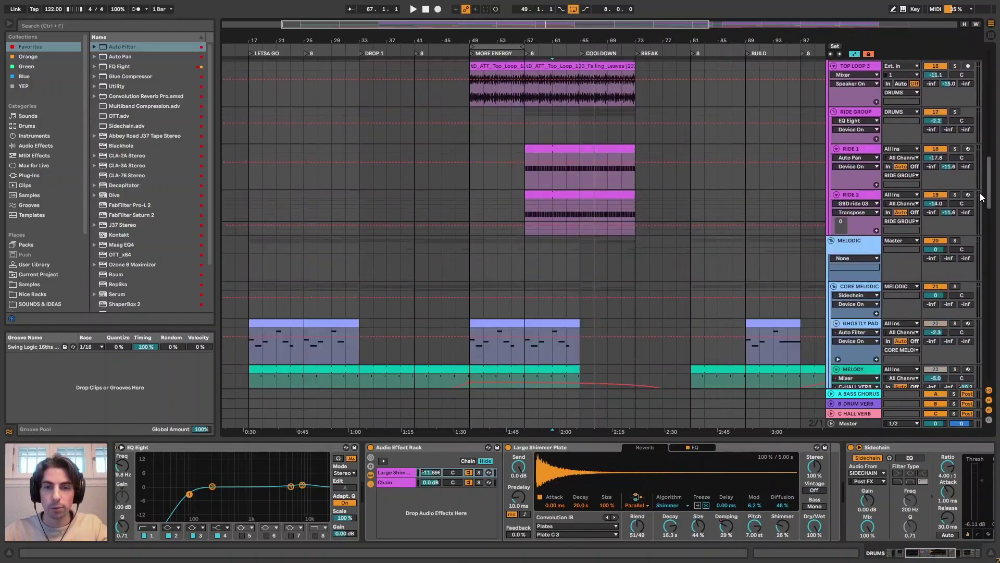
scroll(568, 163, down, 3)
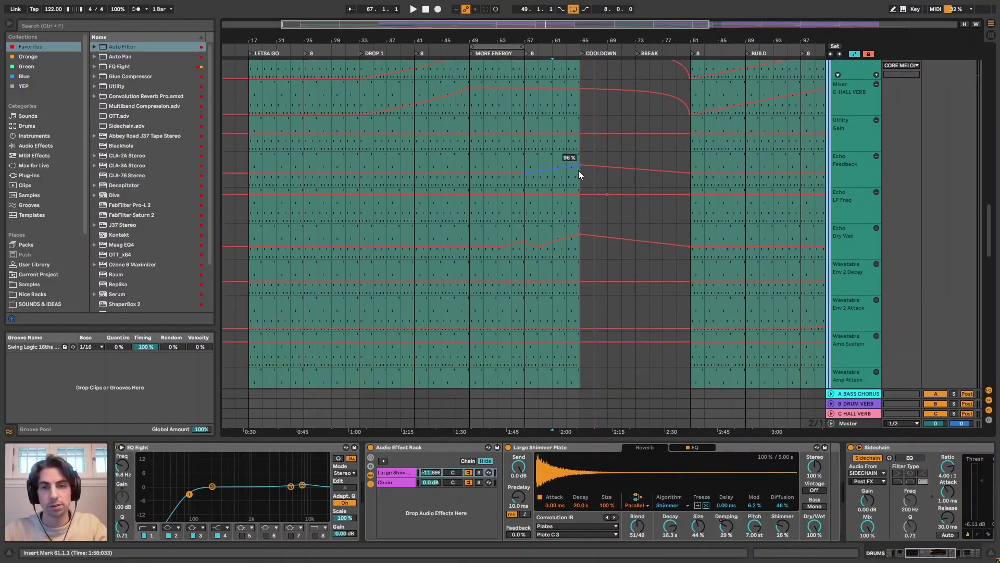
scroll(811, 156, up, 1)
click(840, 135)
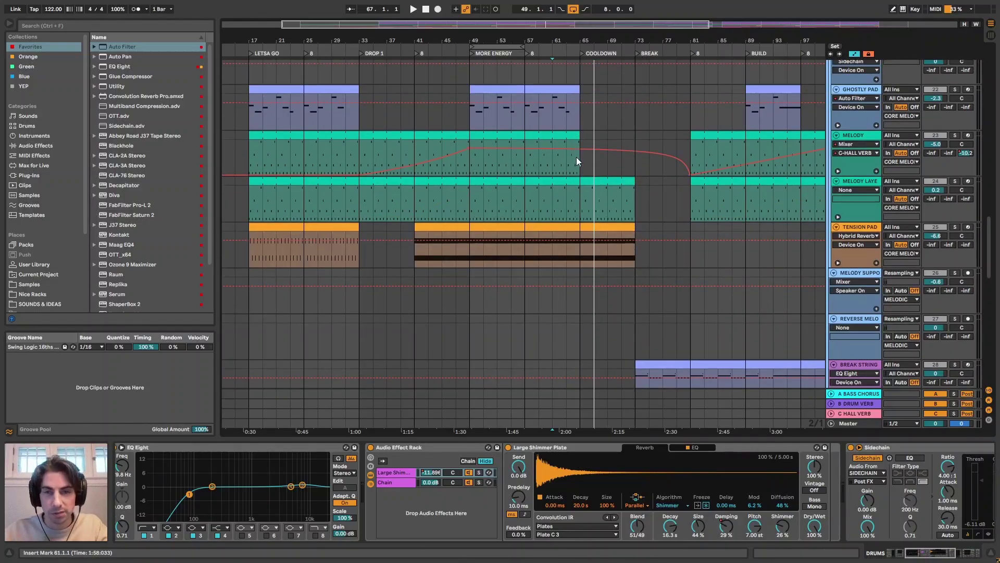
click(838, 172)
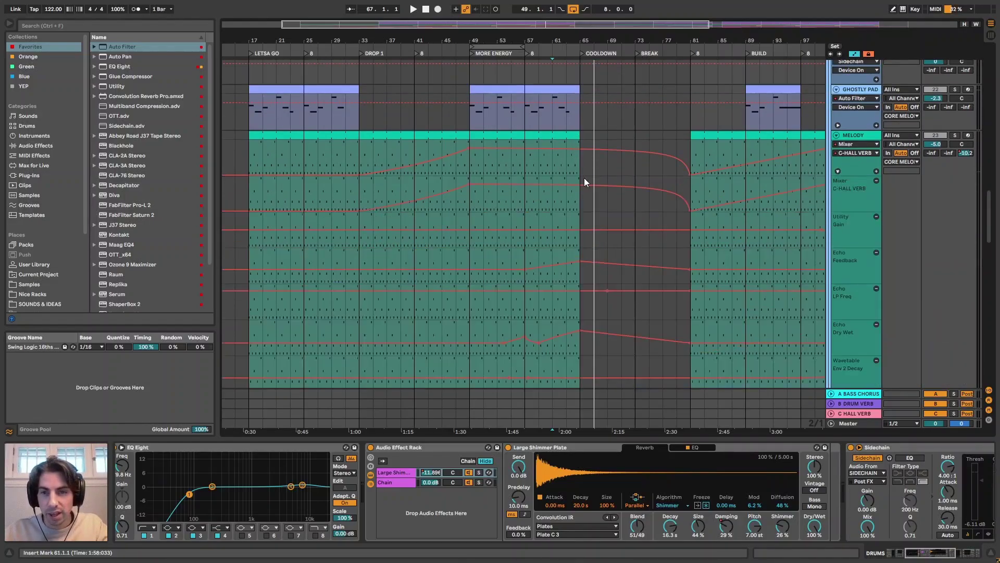
Solo the MELODY track and play it from bar 63 through COOLDOWN while reviewing its Echo Feedback and Dry Wet automation.
scroll(584, 179, down, 3)
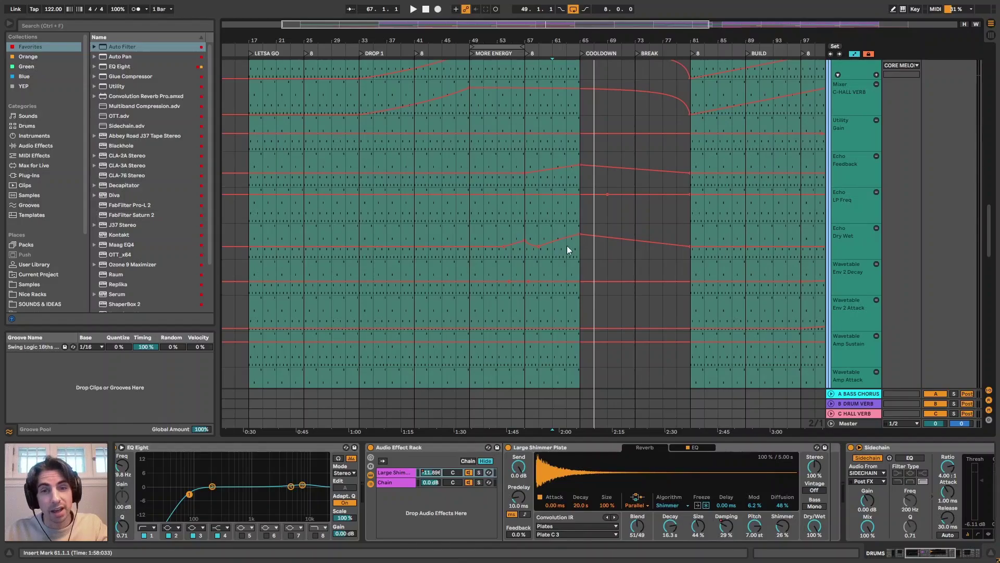
click(852, 237)
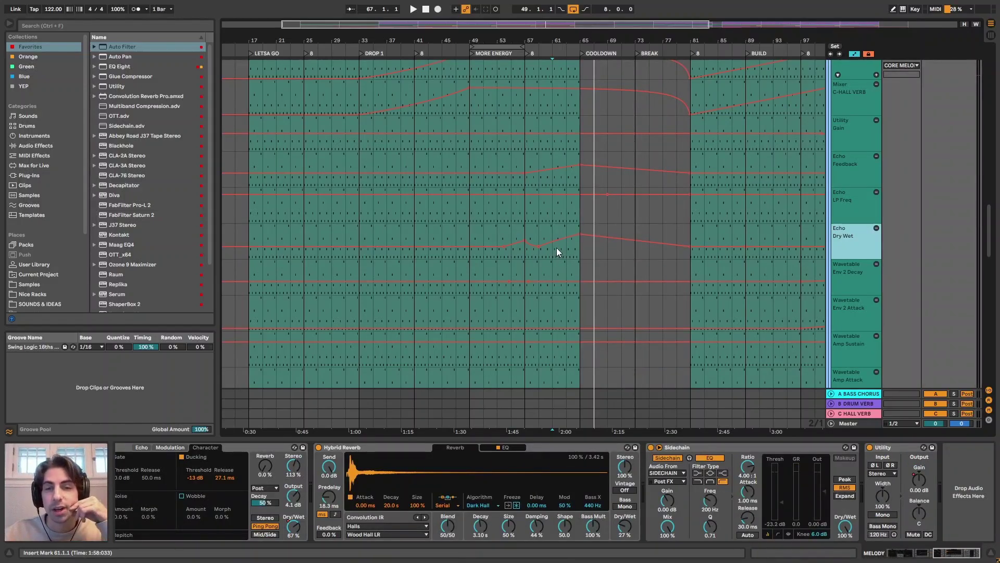
click(568, 278)
scroll(693, 208, up, 3)
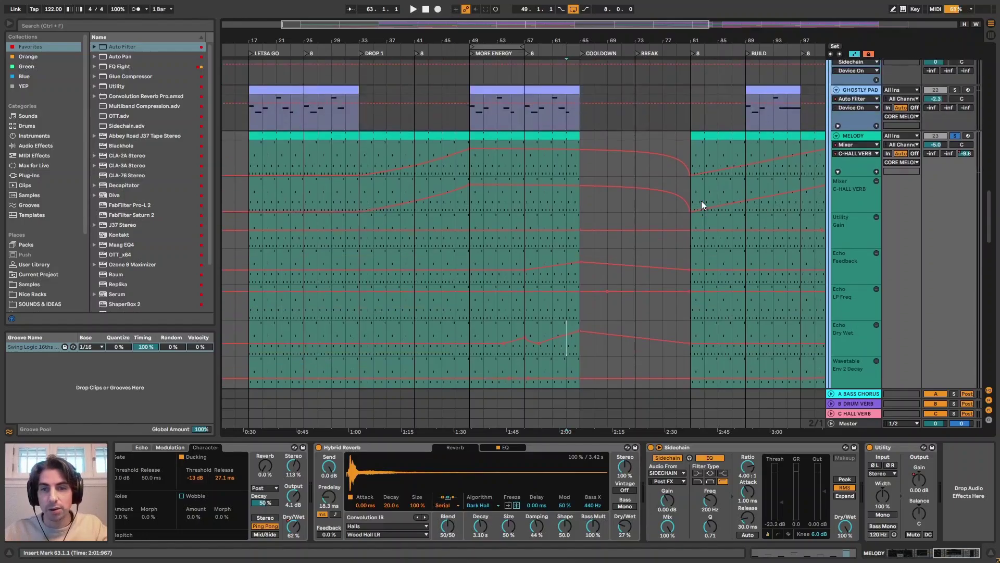
key(space)
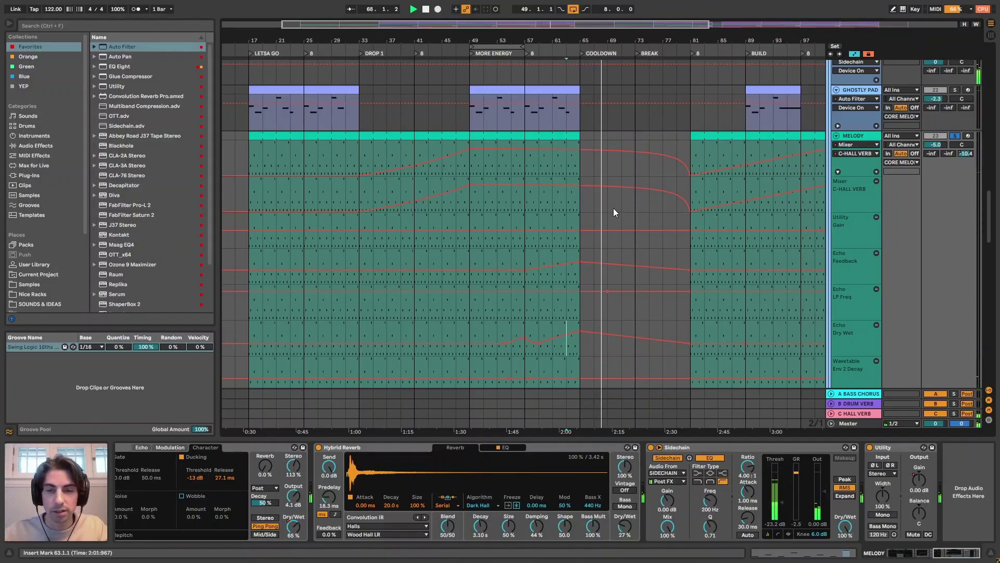
scroll(611, 298, up, 2)
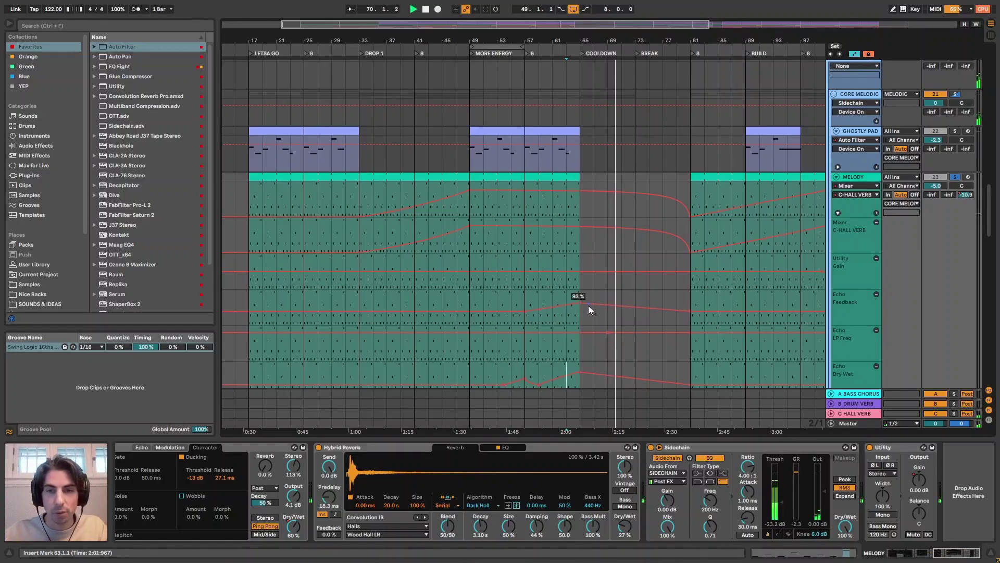
scroll(645, 265, up, 3)
scroll(990, 221, down, 6)
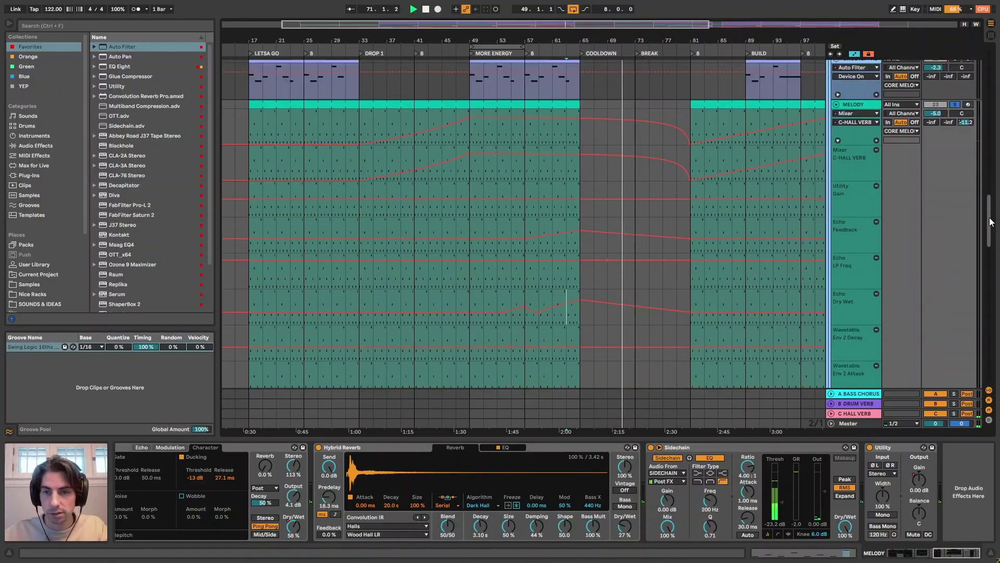
scroll(990, 221, down, 1)
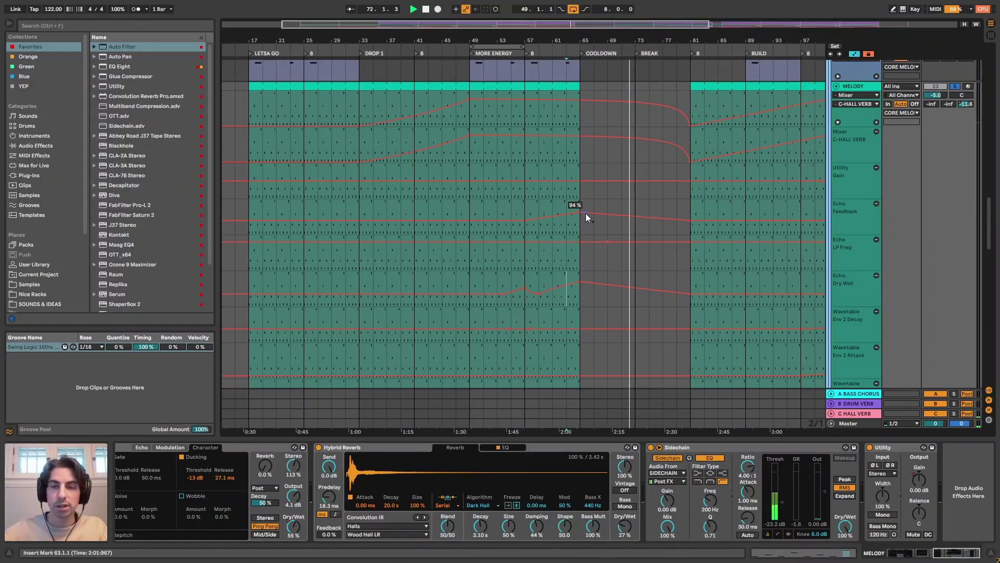
Examine which melodic, low-end and drum tracks continue or drop out at COOLDOWN, including the DRUMS group's automation.
scroll(990, 274, down, 15)
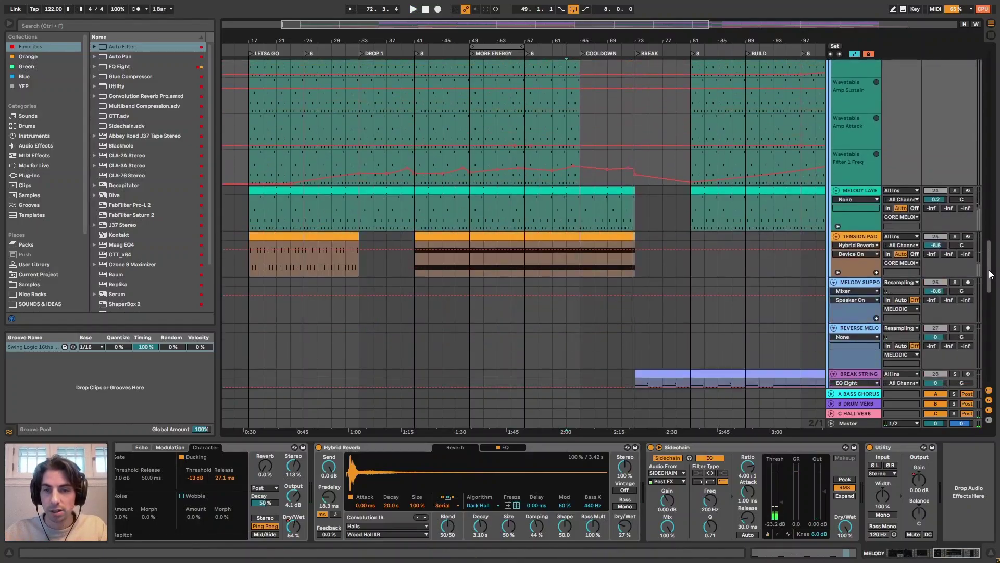
scroll(990, 273, down, 1)
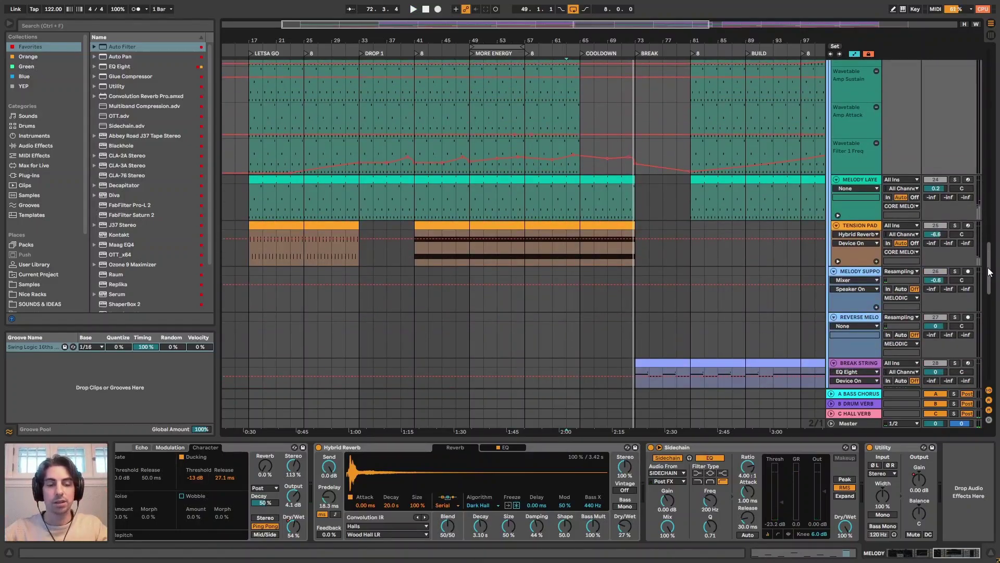
scroll(990, 270, up, 1)
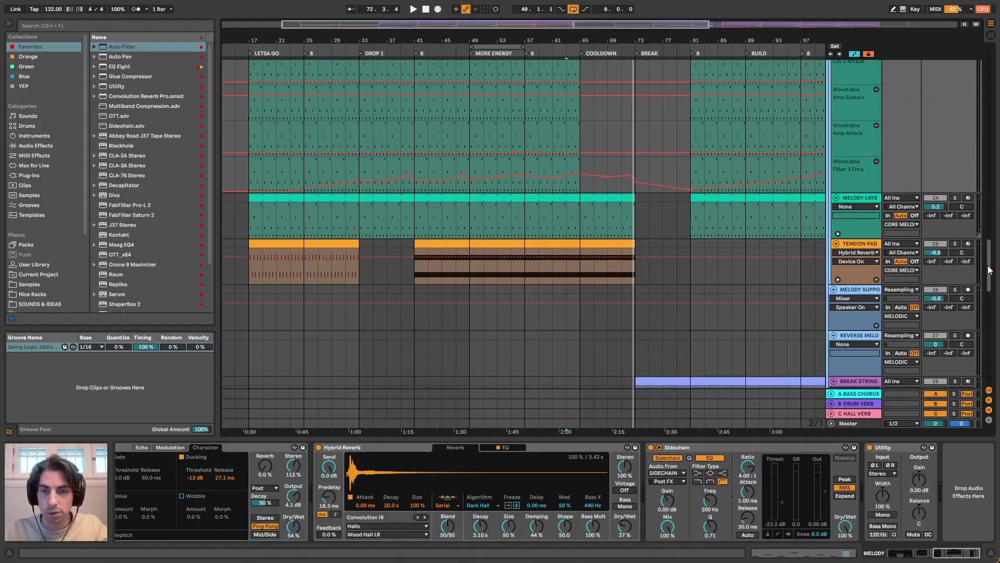
scroll(990, 269, up, 10)
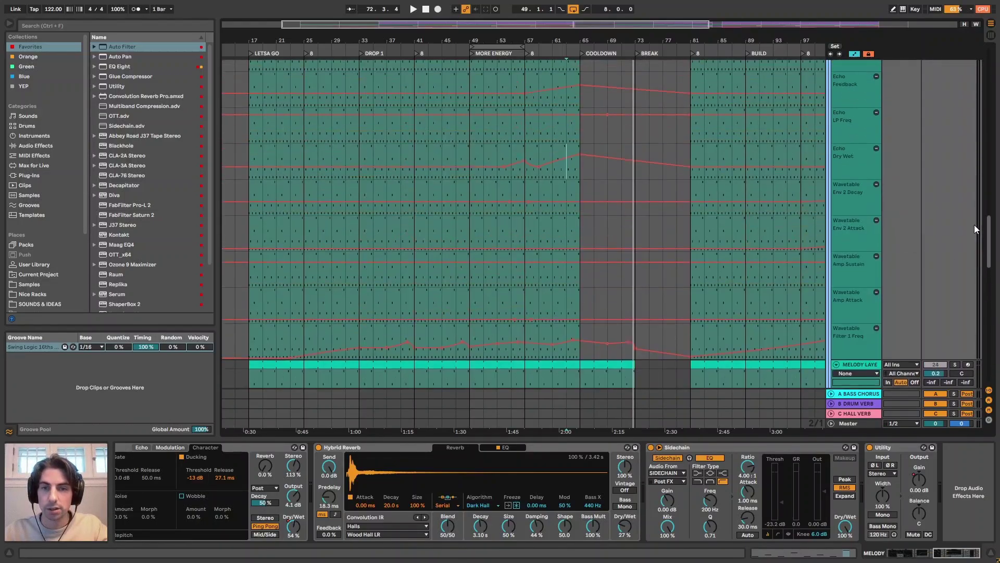
scroll(975, 224, up, 15)
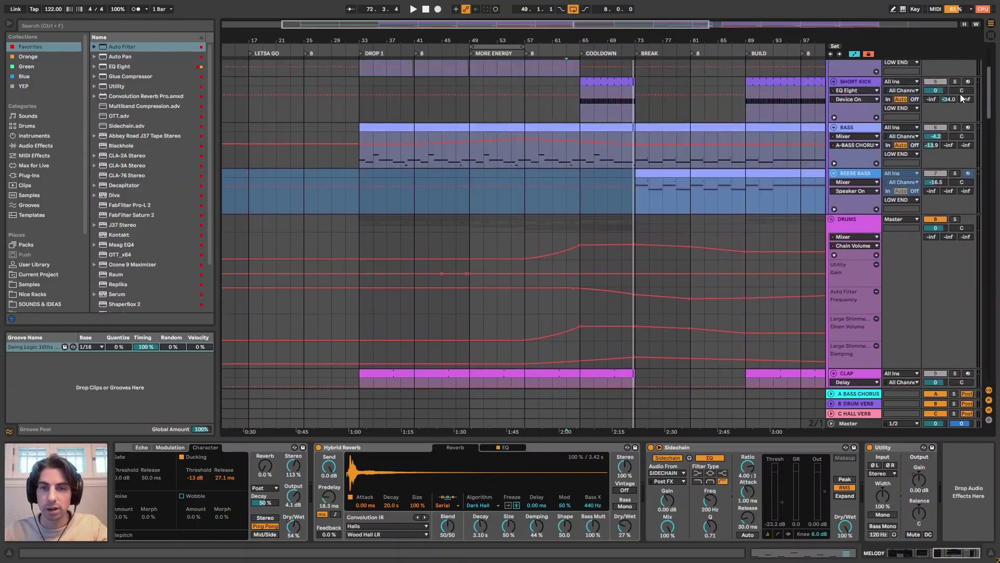
scroll(963, 83, up, 7)
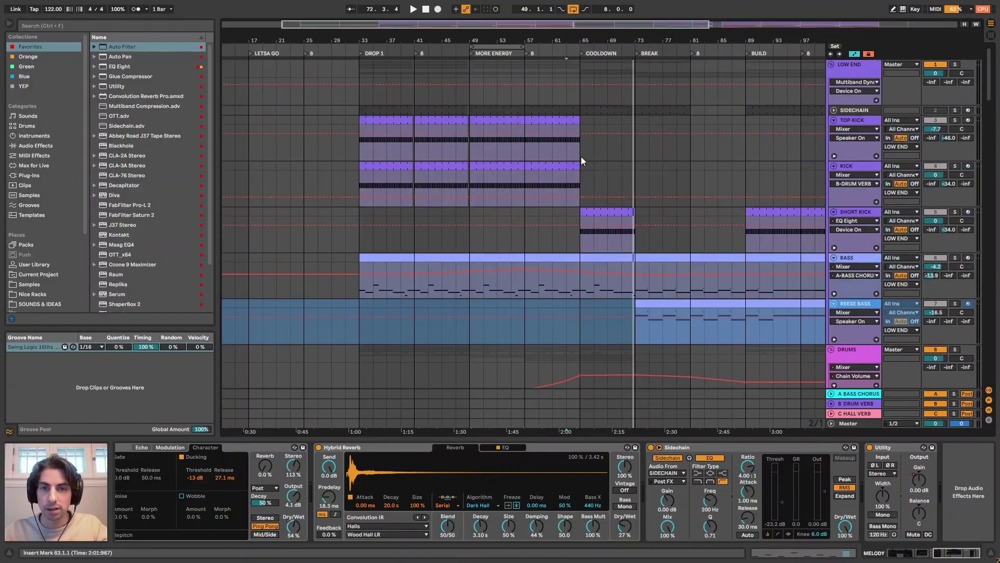
scroll(581, 183, down, 13)
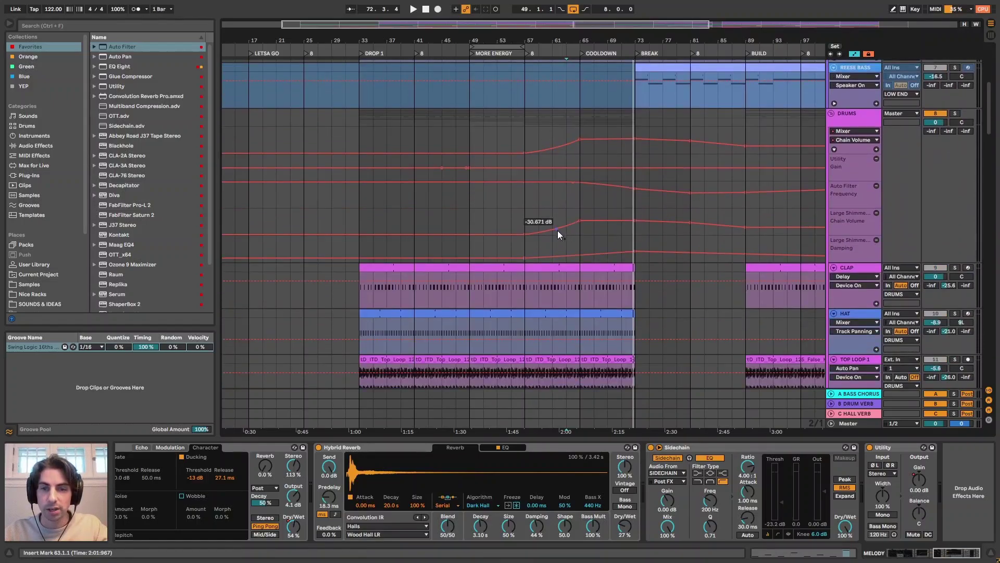
scroll(564, 223, up, 10)
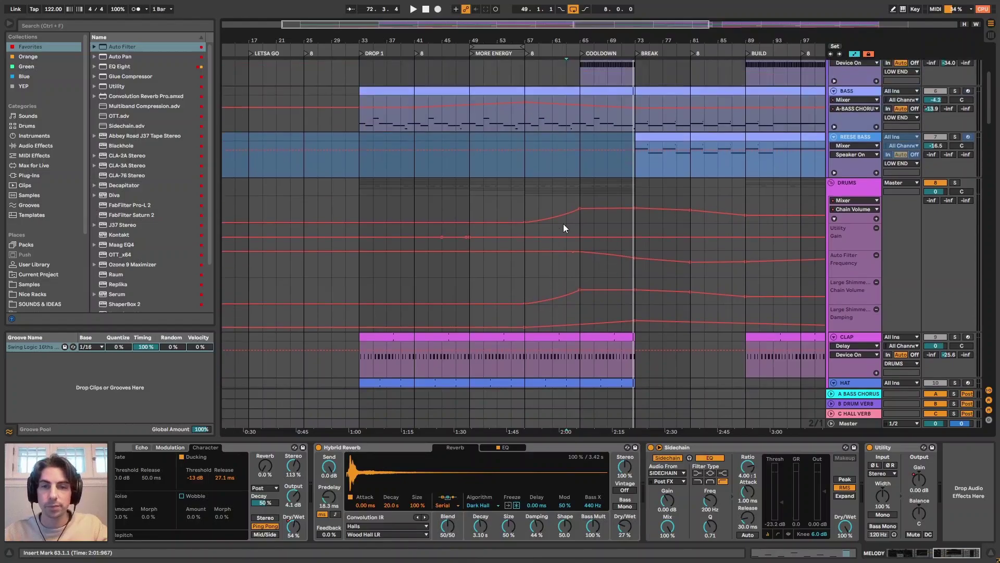
Select the SHORT KICK clip in COOLDOWN, and unfold the BASS track's automation lanes to review its filter automation.
click(598, 157)
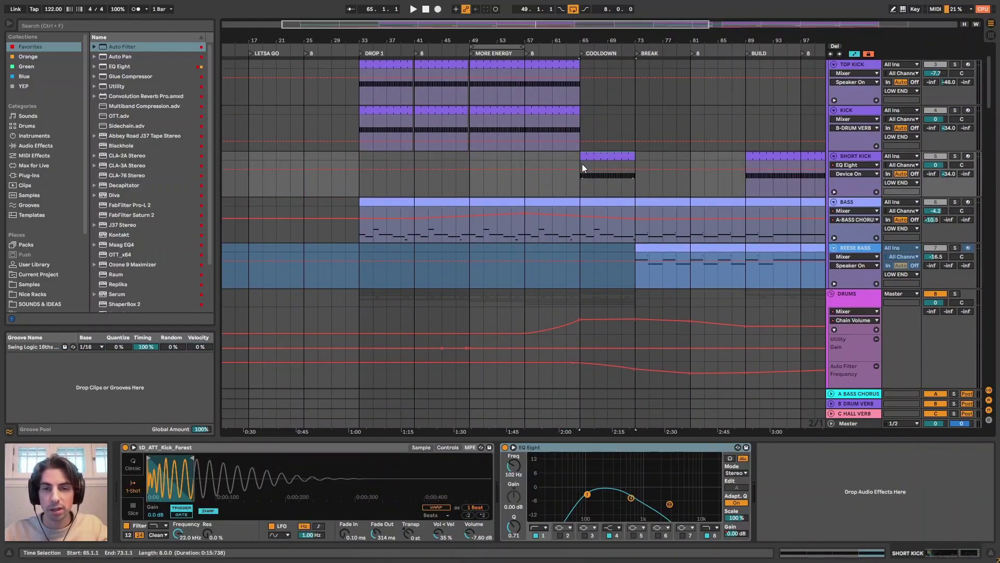
scroll(594, 162, down, 3)
click(834, 182)
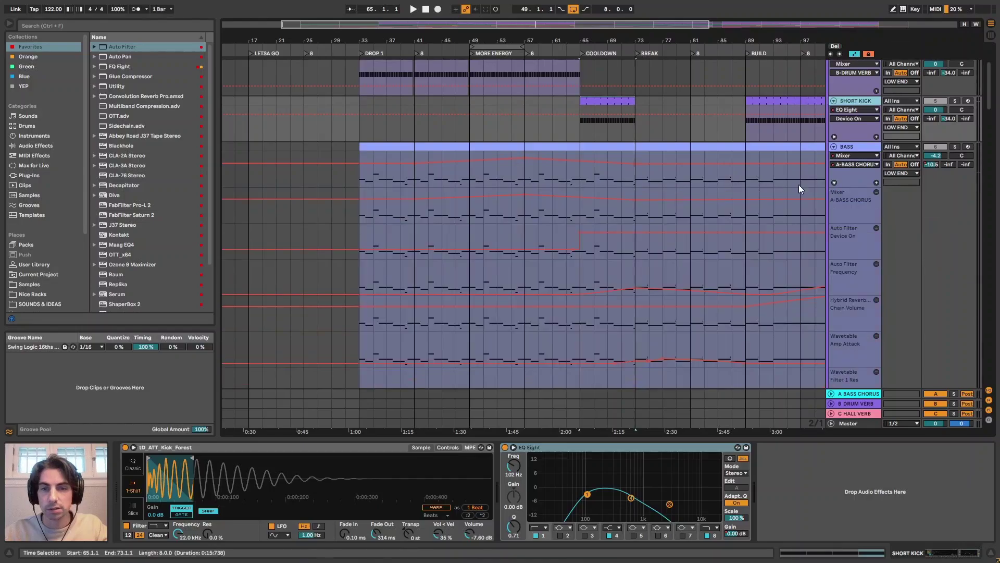
scroll(633, 242, down, 4)
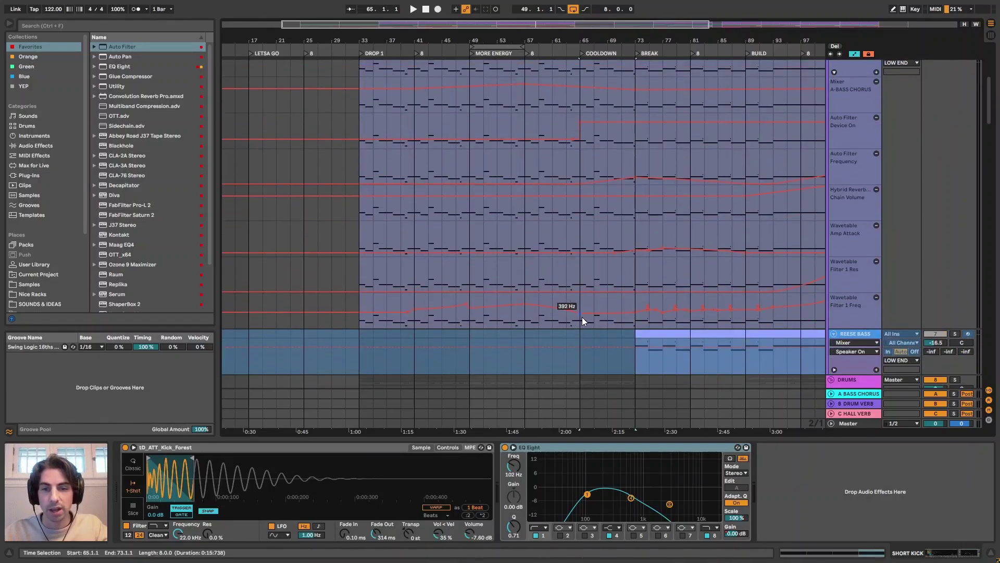
scroll(571, 91, up, 2)
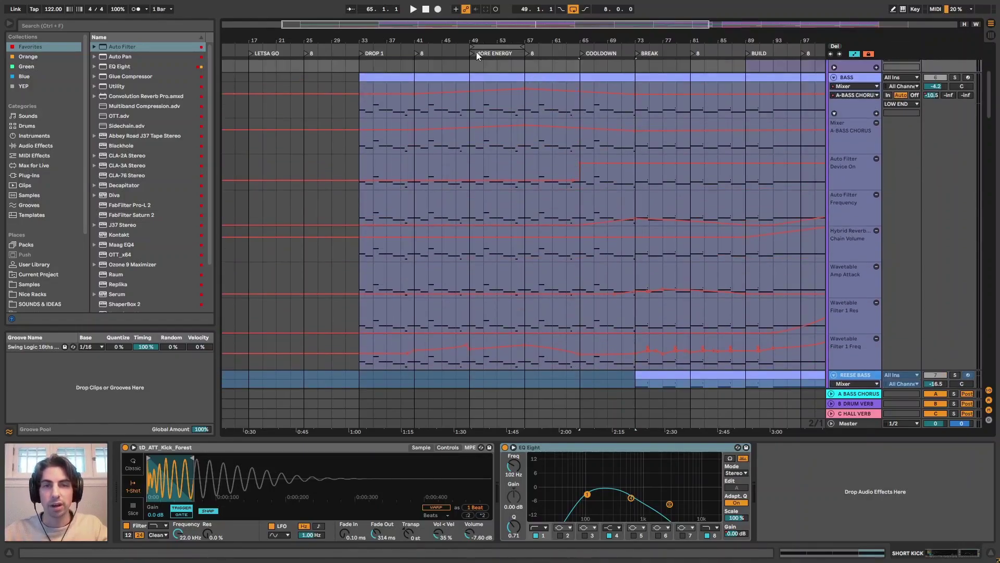
Move the 8-bar loop over the COOLDOWN section so it starts at bar 65.
drag(476, 47, 542, 48)
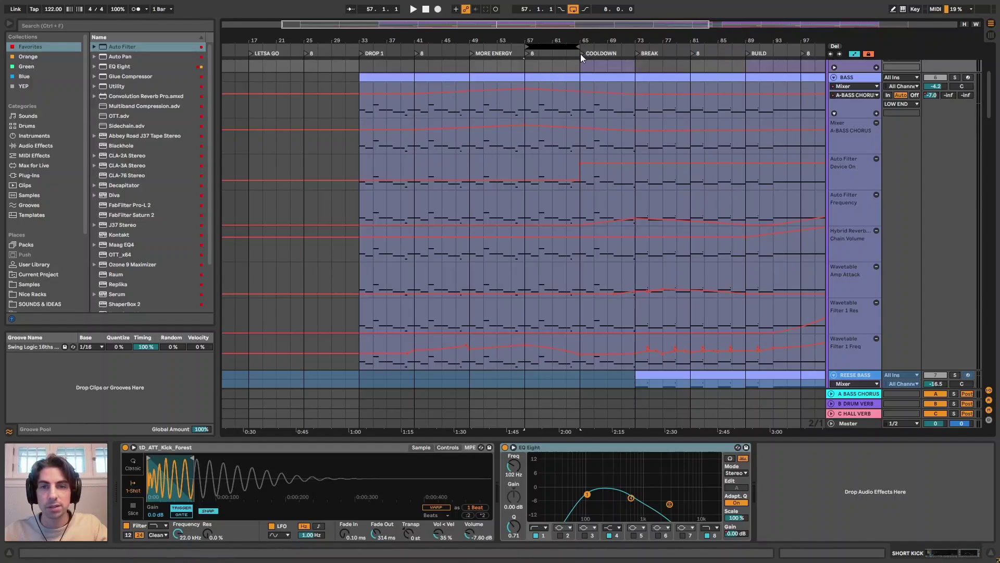
drag(572, 45, 627, 45)
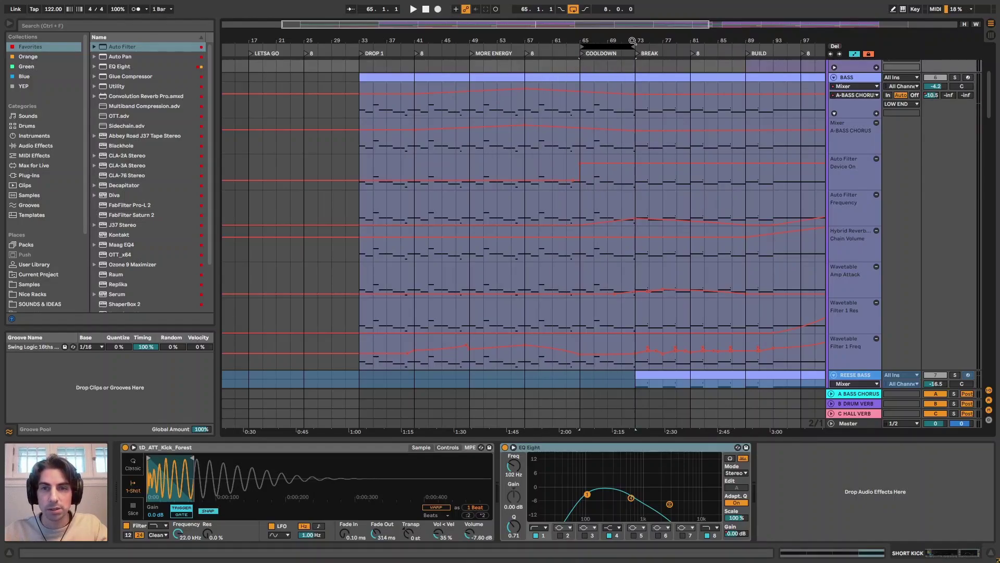
scroll(542, 137, up, 3)
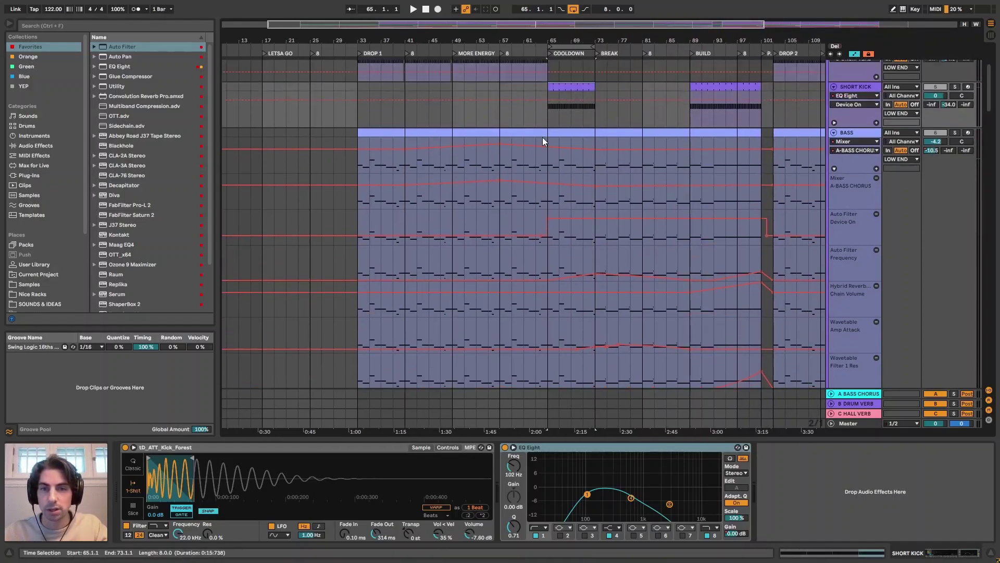
Play all tracks from bar 57 and switch the arrangement loop off.
click(526, 166)
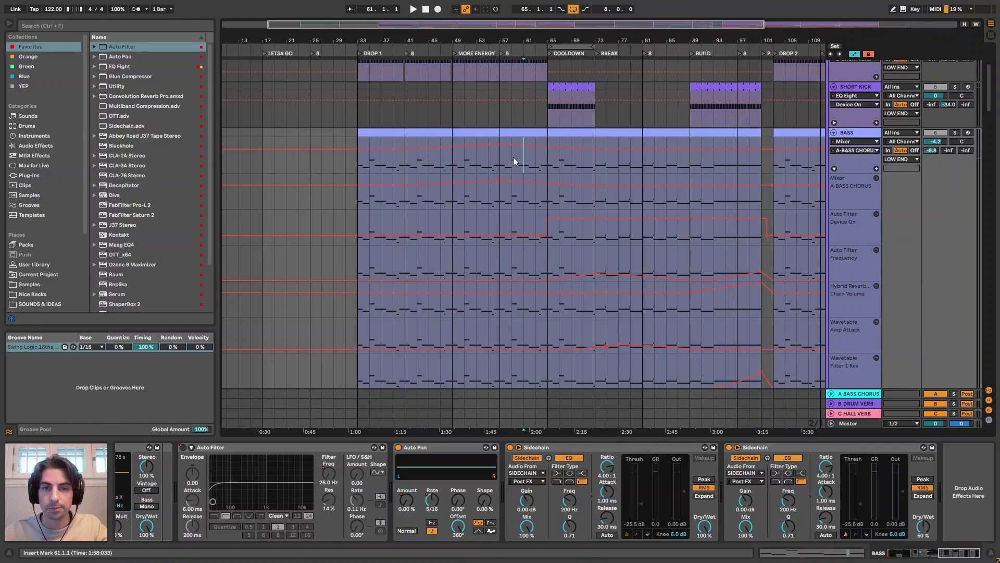
click(501, 164)
key(space)
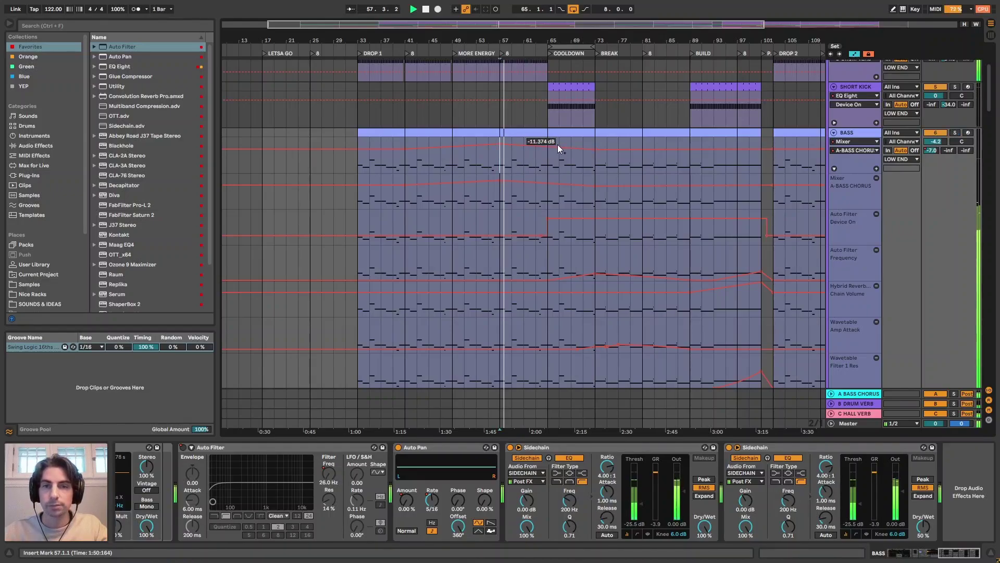
click(587, 46)
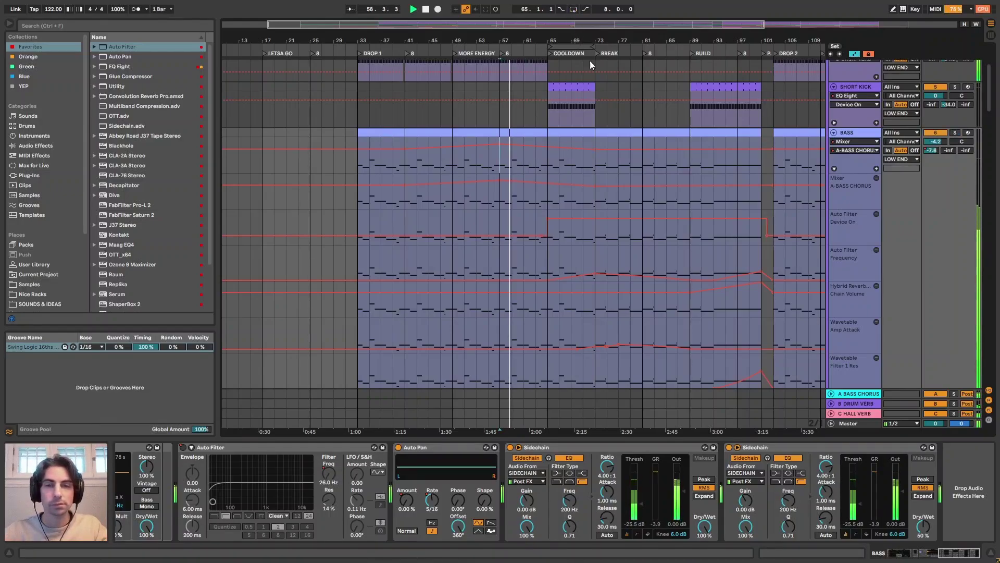
Select the DRUMS group during playback and show the Auto Filter at the end of its device chain.
drag(992, 78, 998, 161)
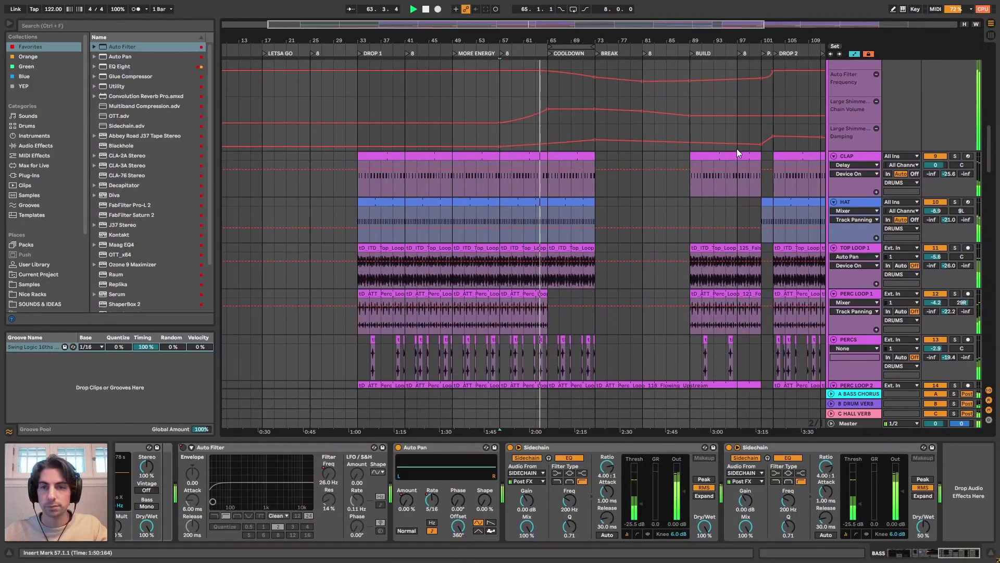
scroll(623, 161, up, 5)
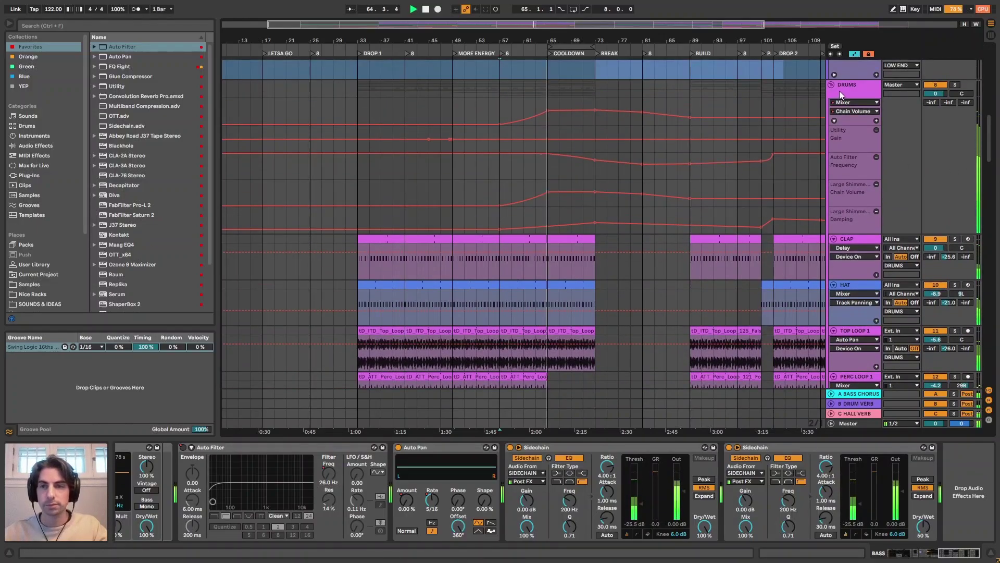
click(839, 95)
click(976, 554)
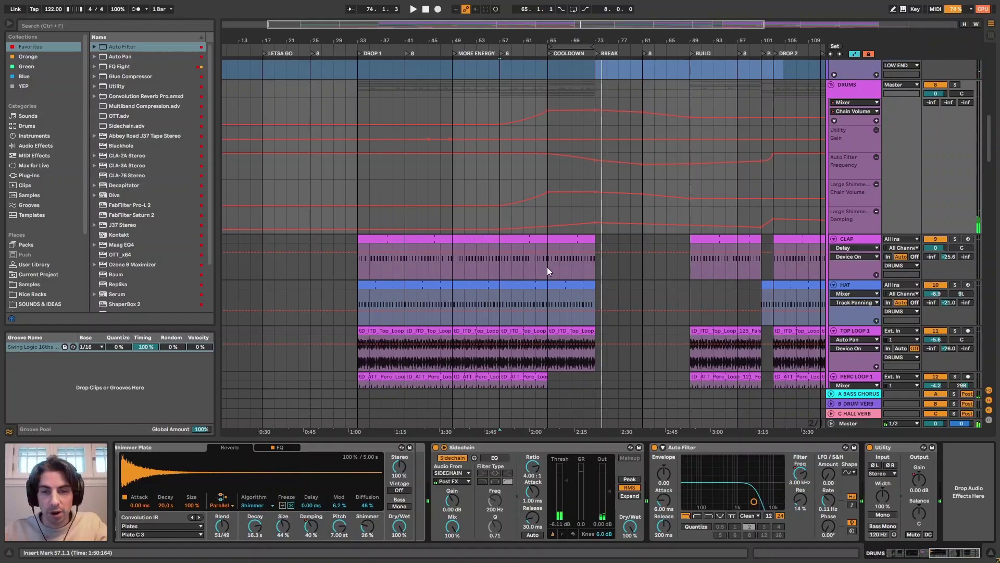
Stop playback and select the CLAP track's COOLDOWN portion from bar 65 to bar 73.
drag(547, 267, 599, 263)
key(space)
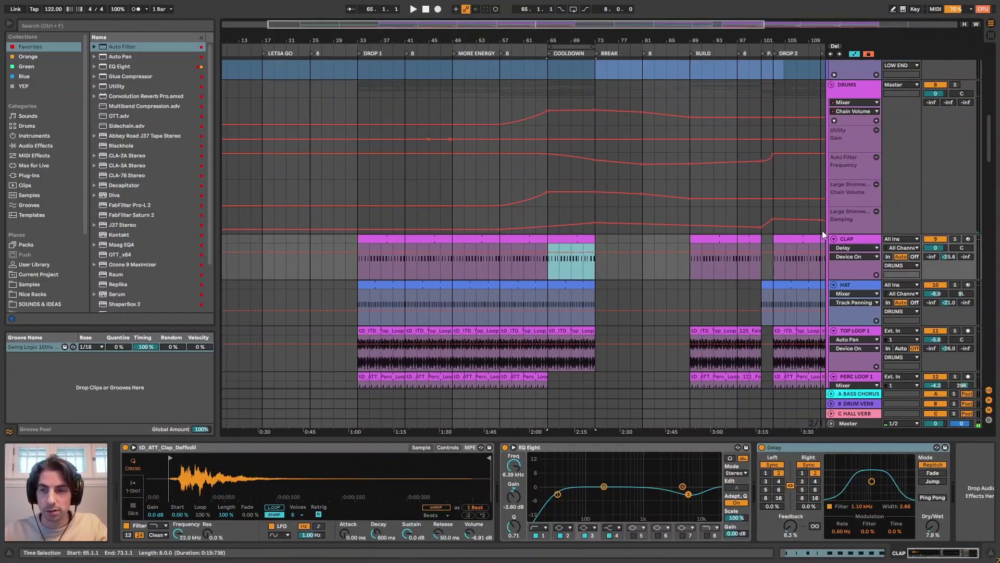
scroll(611, 242, up, 4)
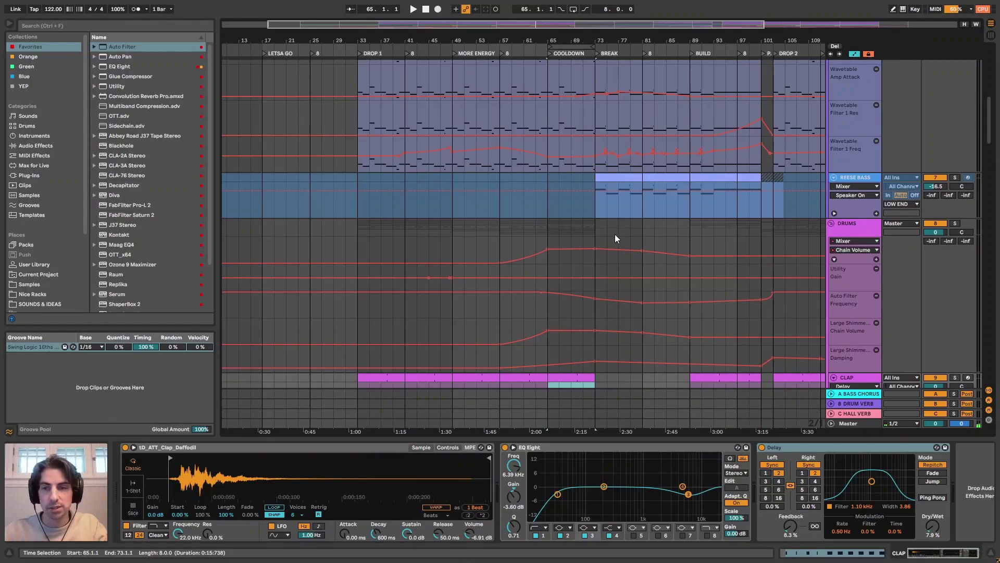
Select the DRUMS group and show its Auto Filter Frequency automation in the main lane.
scroll(992, 148, down, 5)
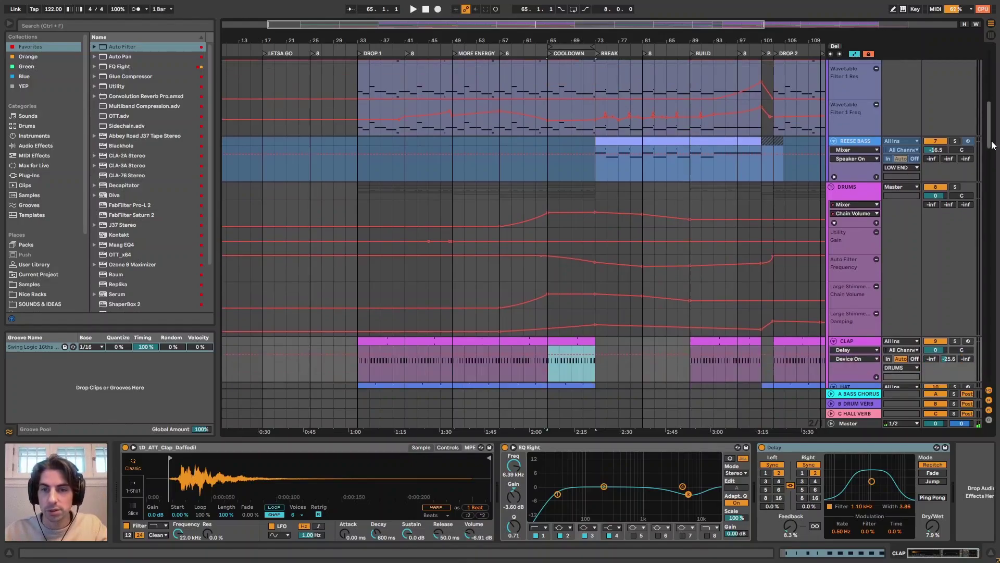
click(850, 118)
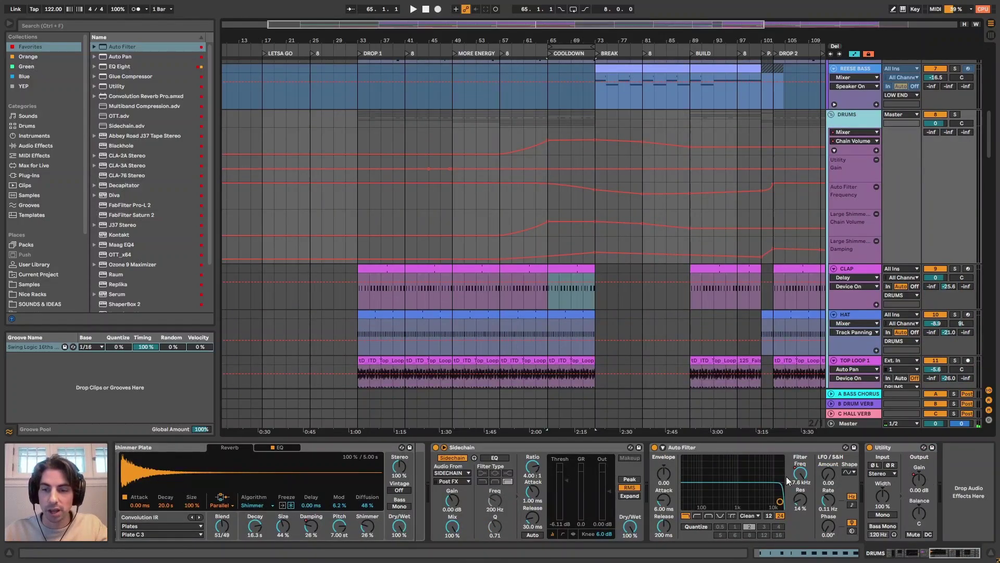
click(802, 481)
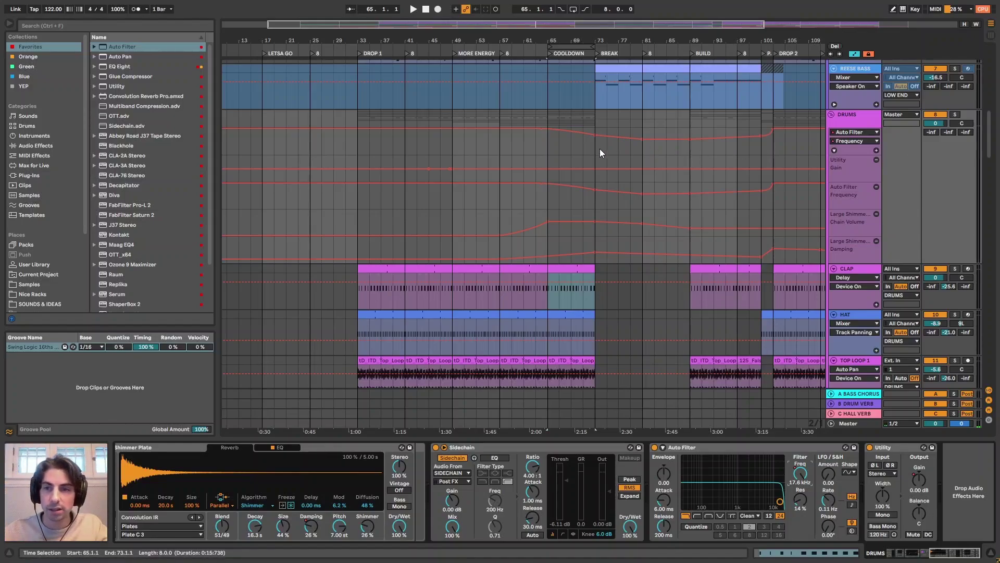
Fold the BASS track's automation lanes and show a wider stretch of the arrangement from bar 1 past DROP 2.
drag(991, 155, 990, 72)
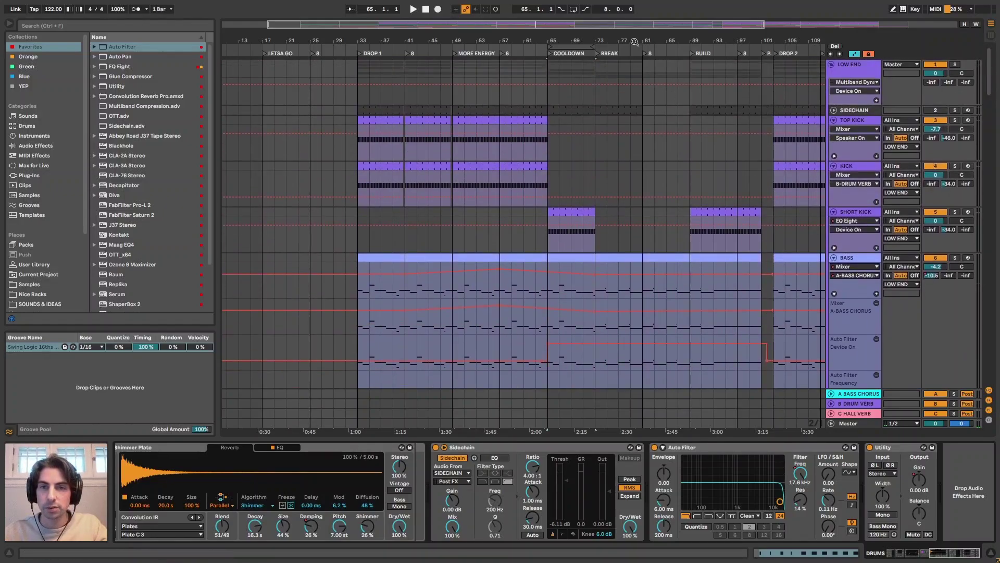
key(minus)
click(834, 293)
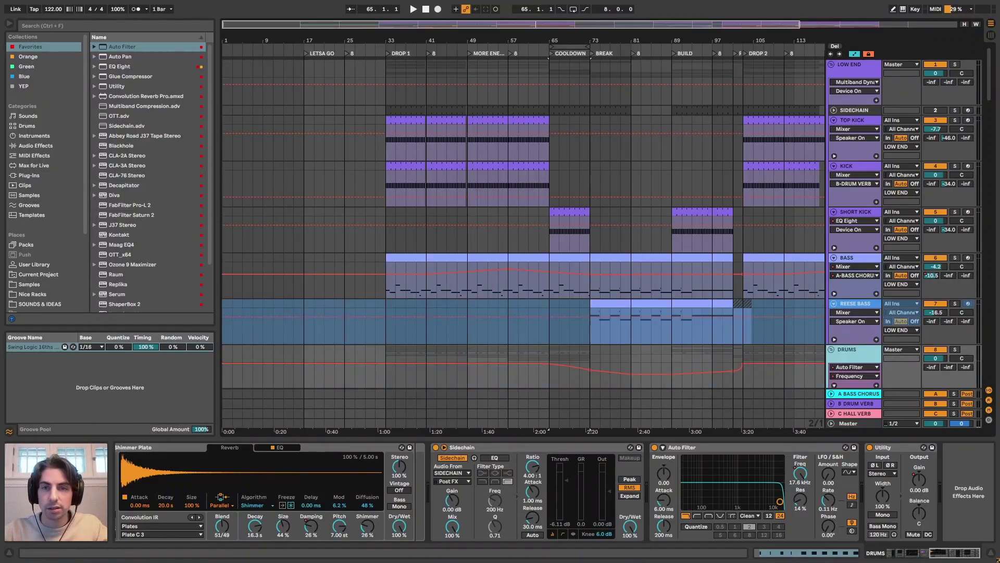
Show the BREAK area and the DRUMS automation, and open the notes of the BASS clip at MORE ENERGY, bars 49 to 57.
key(plus)
key(plus)
scroll(580, 138, down, 2)
scroll(581, 139, down, 1)
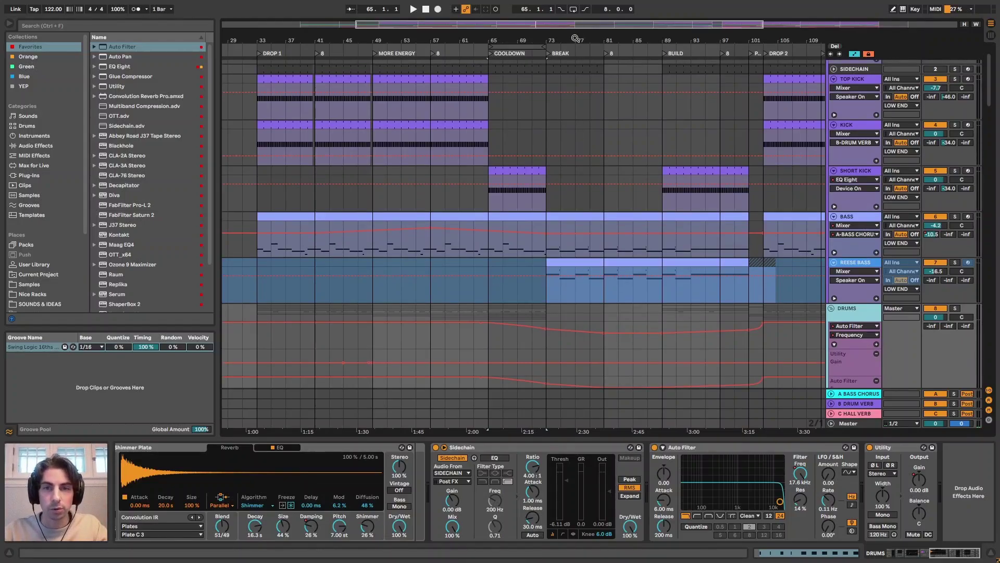
scroll(607, 217, down, 3)
click(576, 192)
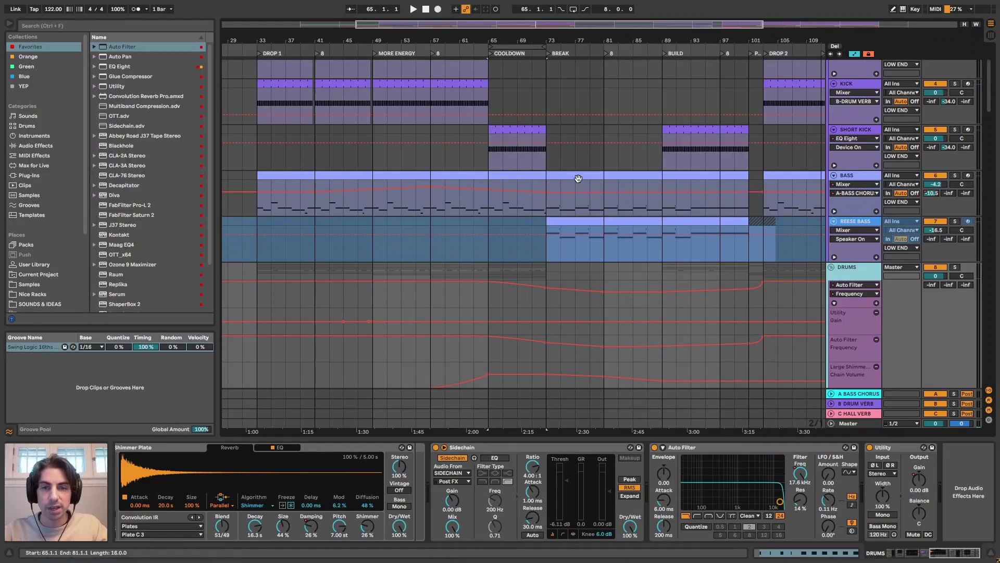
click(385, 185)
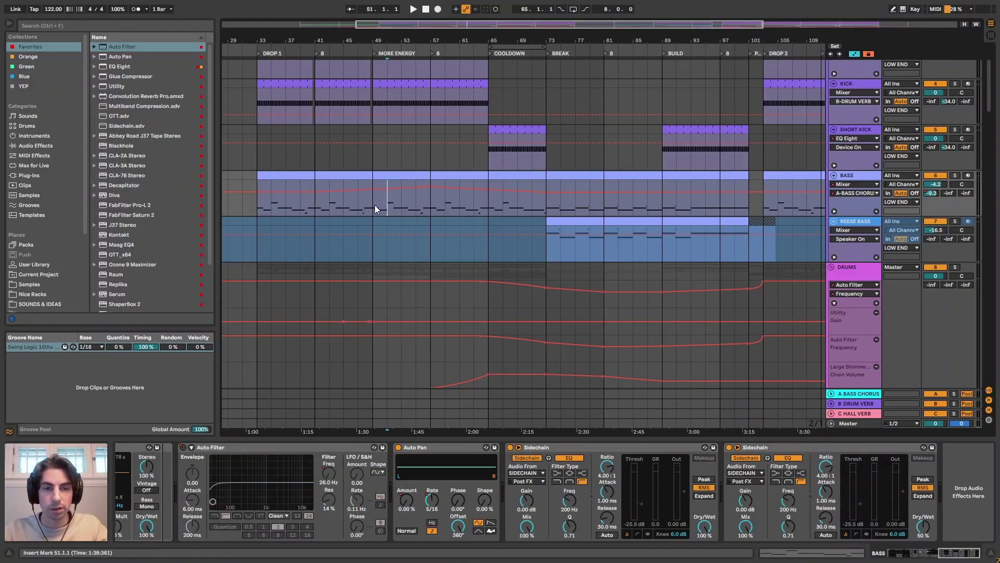
double_click(395, 175)
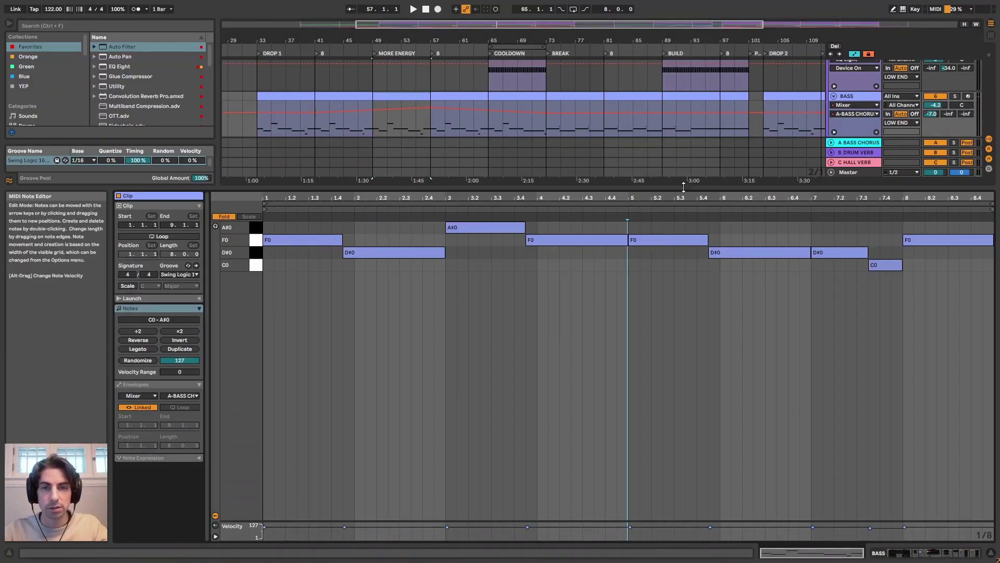
Split the BASS clip at bar 73 and select its BREAK part from bar 73 to bar 81.
click(581, 93)
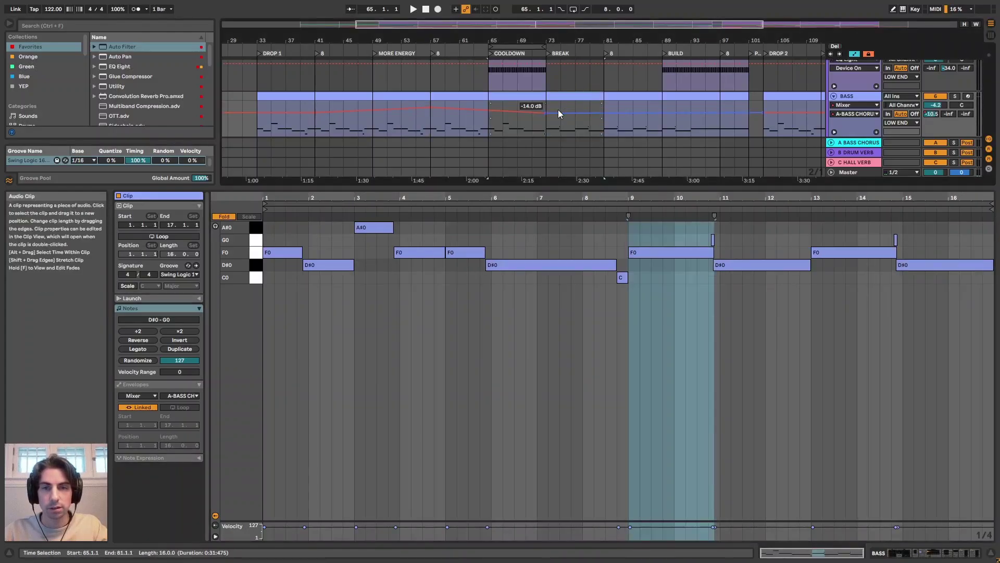
click(542, 130)
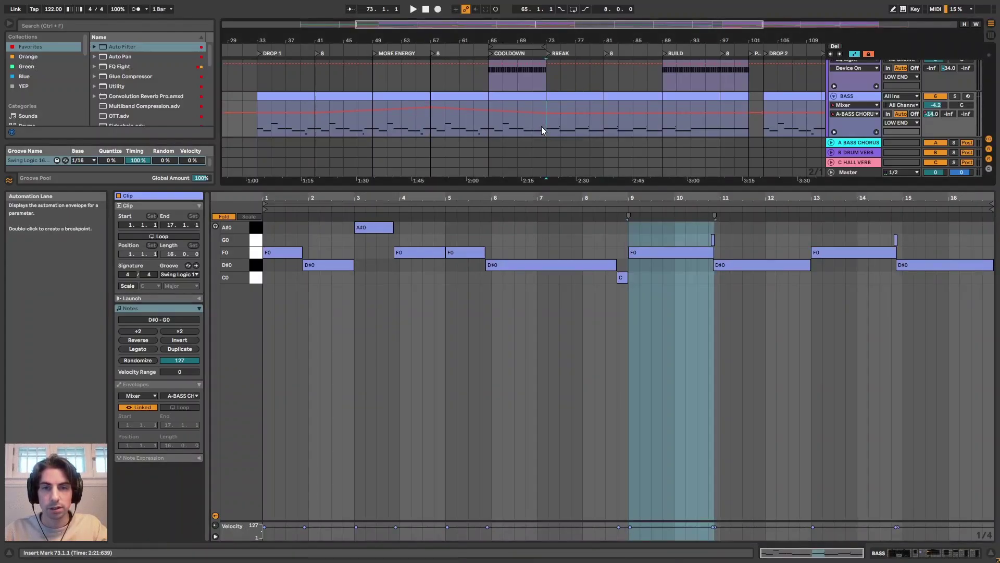
shift+click(607, 105)
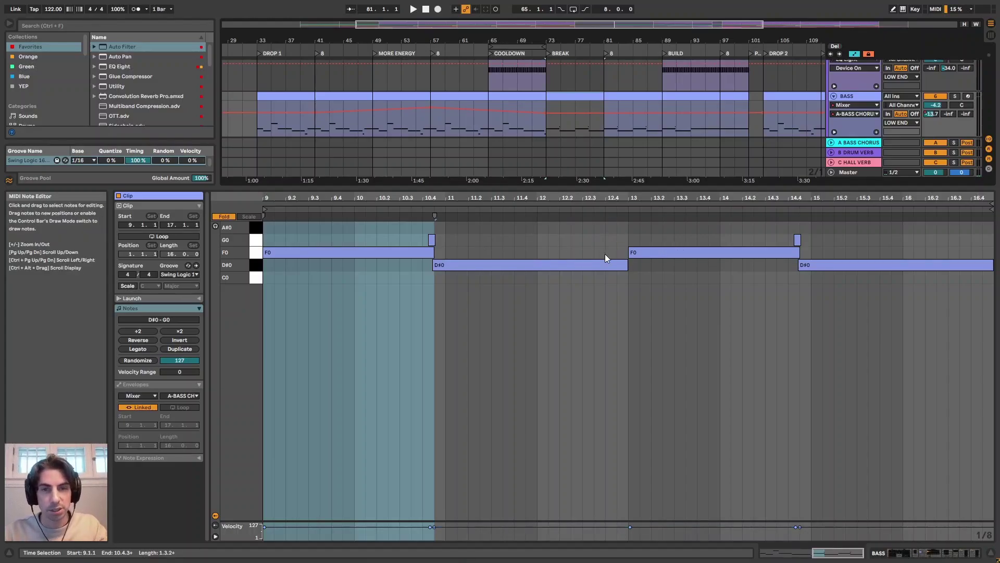
Review the notes of the BASS clip between bars 73 and 81, and return to the track's device chain.
click(592, 161)
click(596, 61)
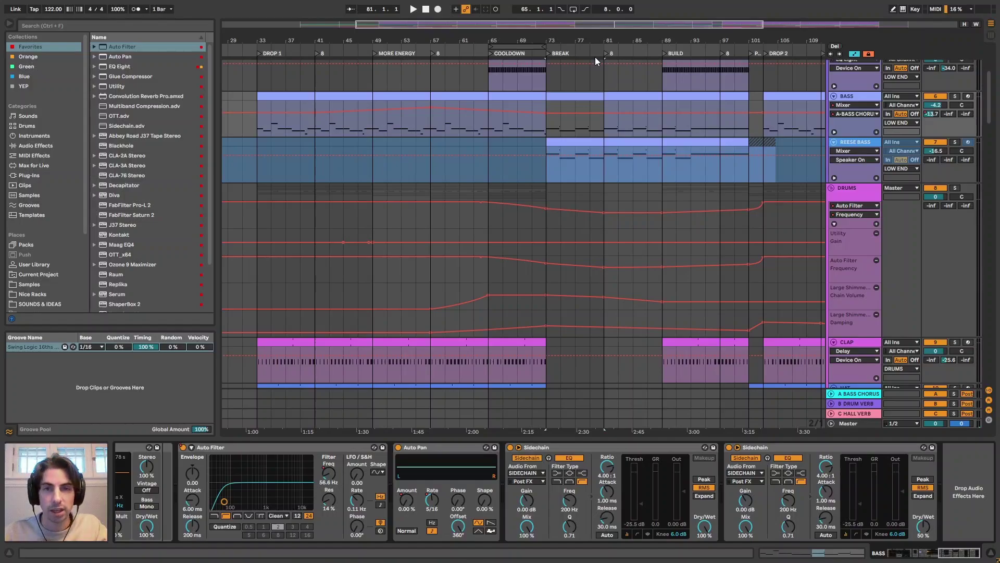
drag(594, 40, 544, 62)
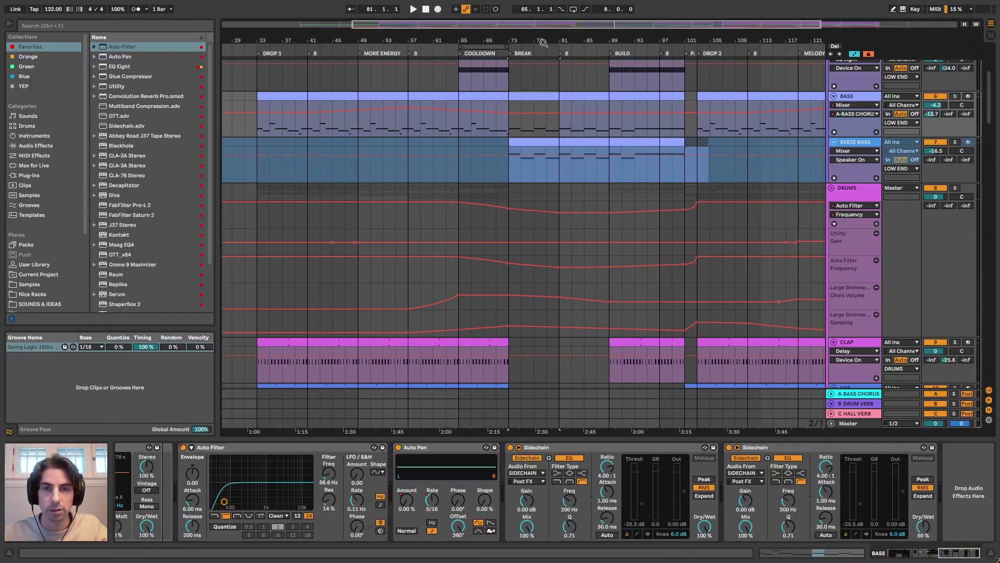
double_click(548, 97)
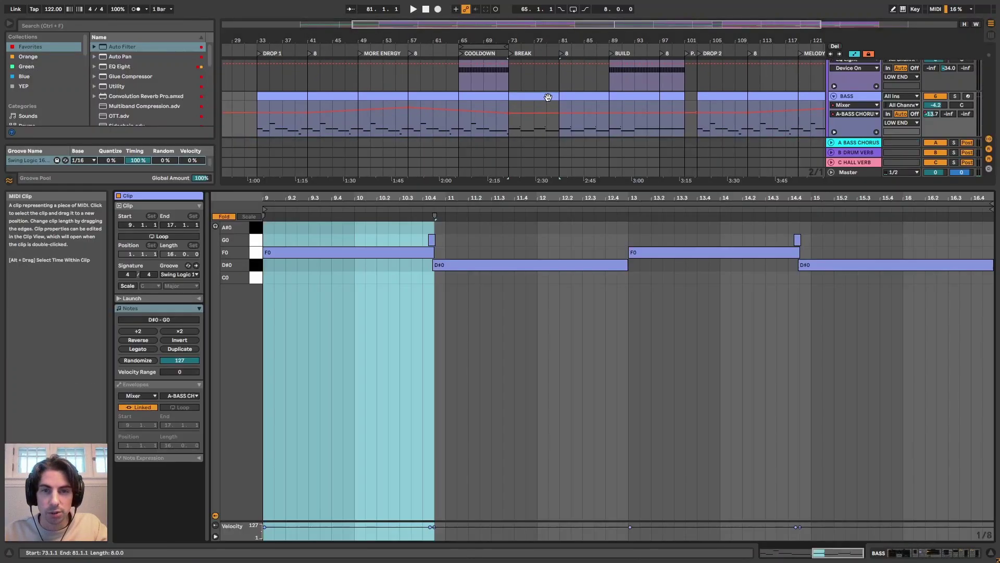
click(521, 192)
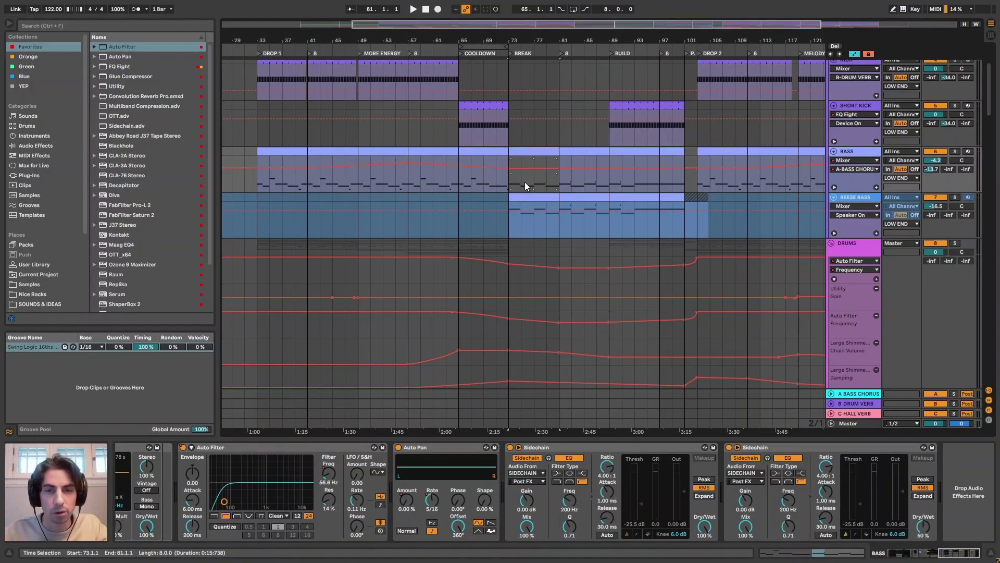
Solo the BASS track, show the Wavetable at the start of its device chain, and focus the arrangement on BREAK.
key(s)
drag(527, 39, 527, 46)
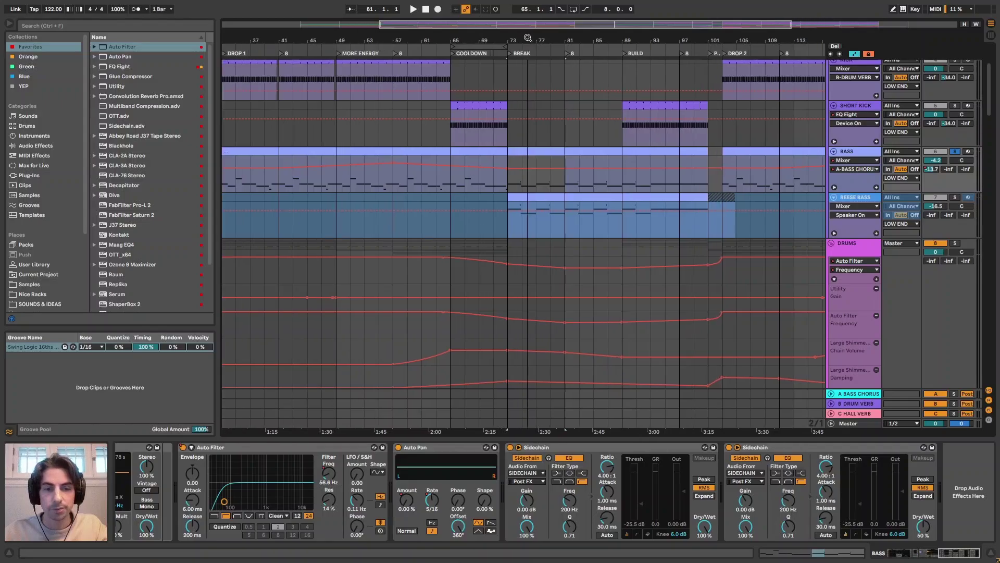
drag(972, 552, 912, 553)
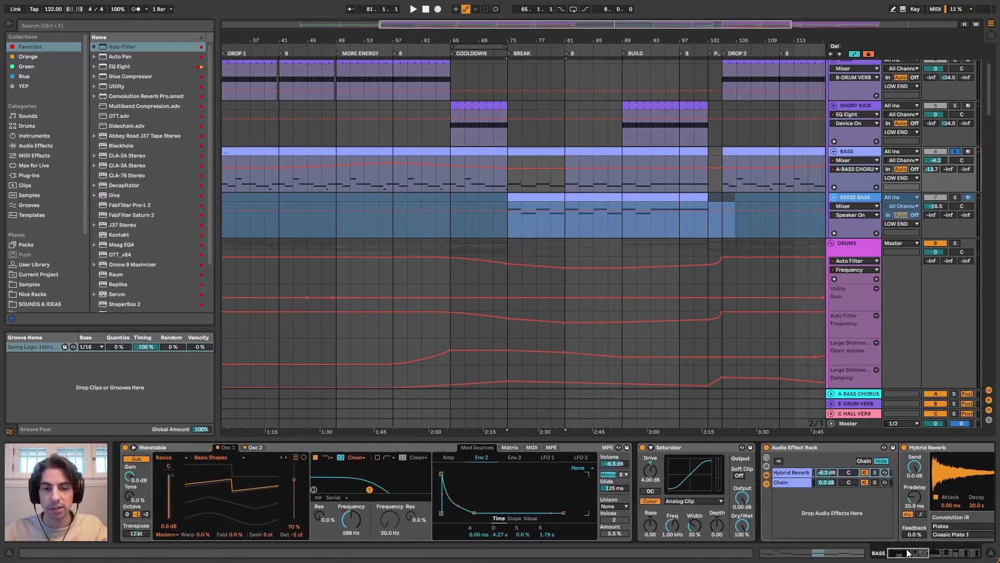
drag(515, 30, 510, 141)
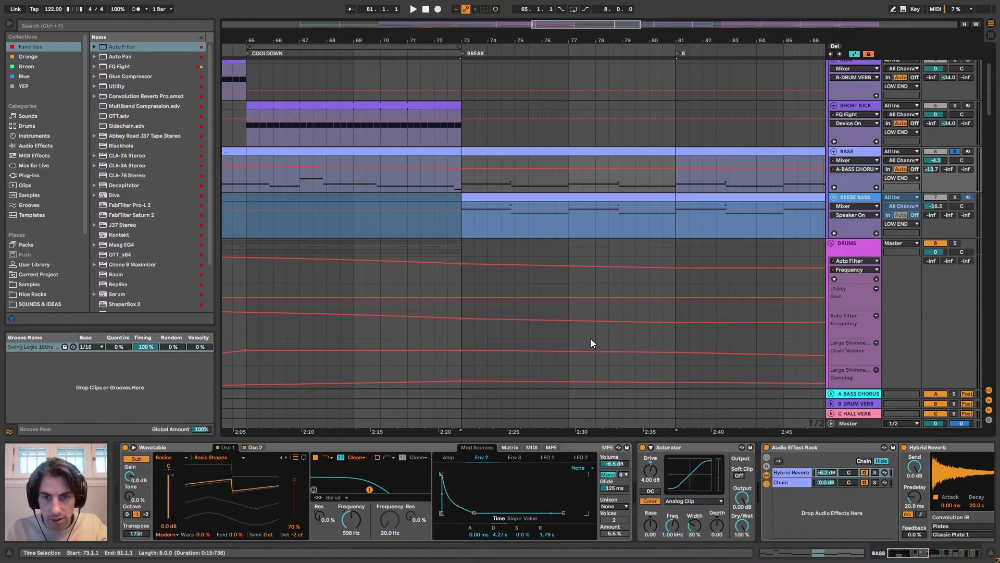
Open the notes of the BASS clip at BREAK and audition the soloed bass from bar 73.
double_click(514, 151)
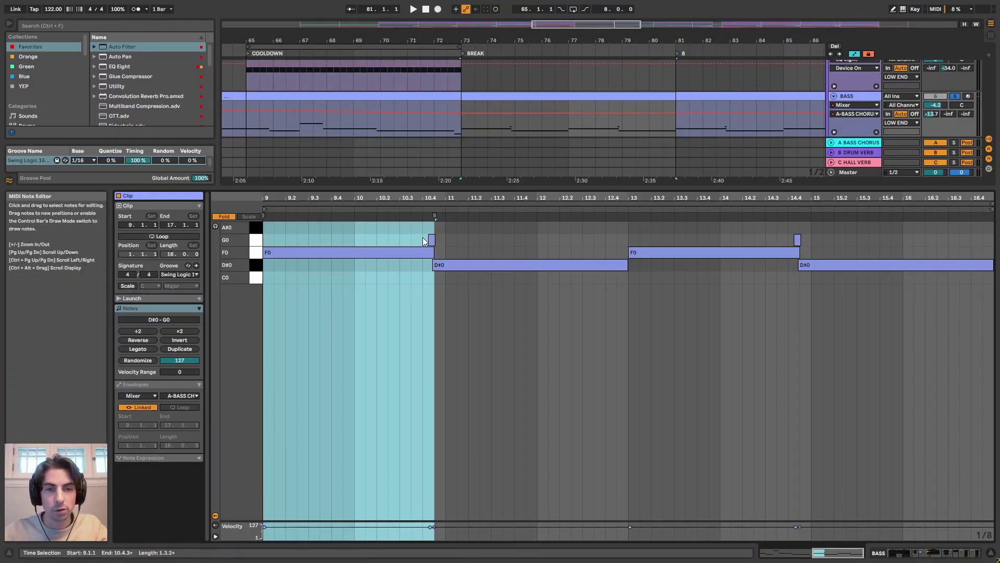
drag(423, 237, 445, 264)
click(446, 243)
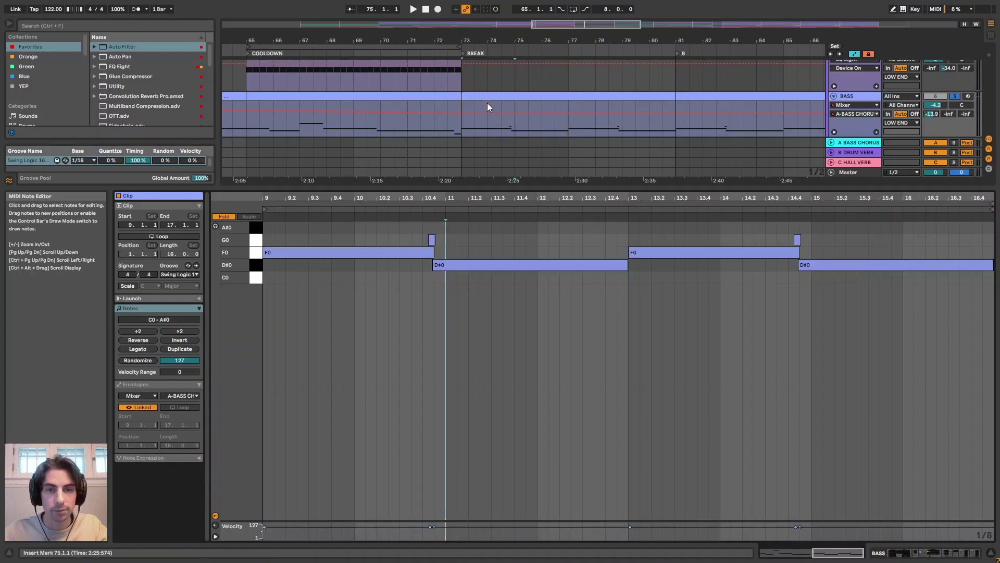
scroll(492, 96, up, 5)
click(433, 94)
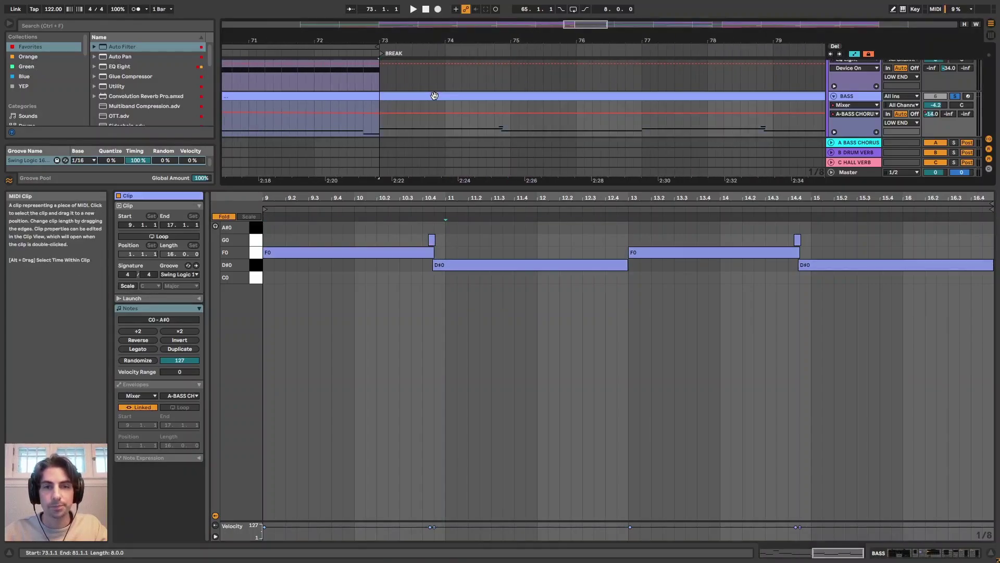
key(space)
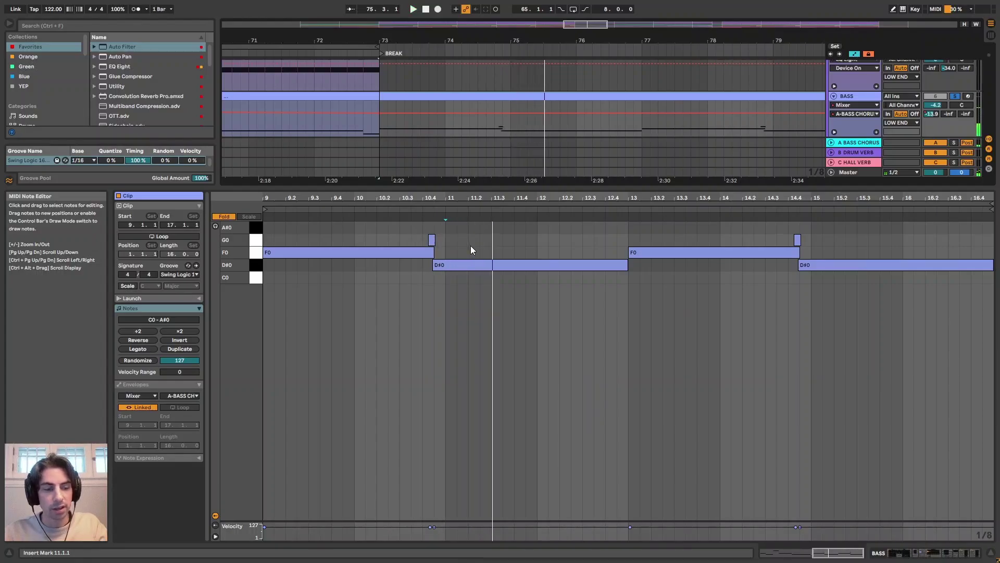
key(shift+Tab)
Select the PERC LOOP 2 clip spanning bars 73 to 101.
drag(526, 43, 540, 8)
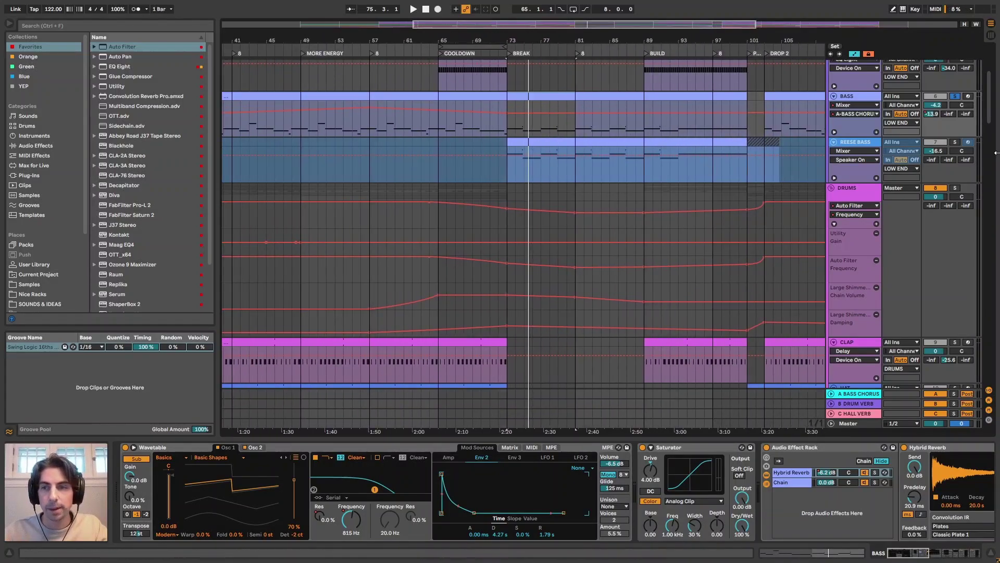
scroll(986, 93, up, 5)
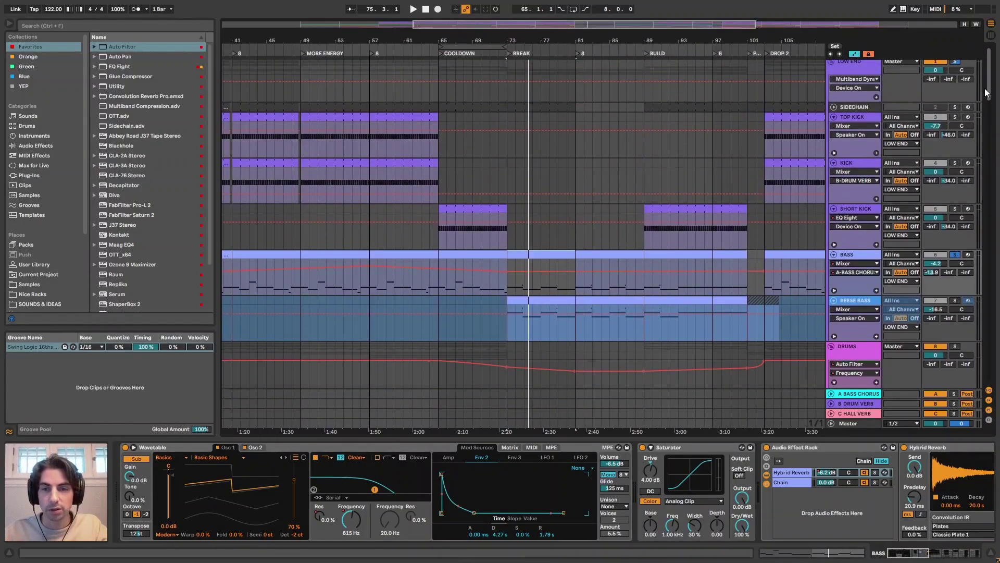
scroll(987, 93, down, 2)
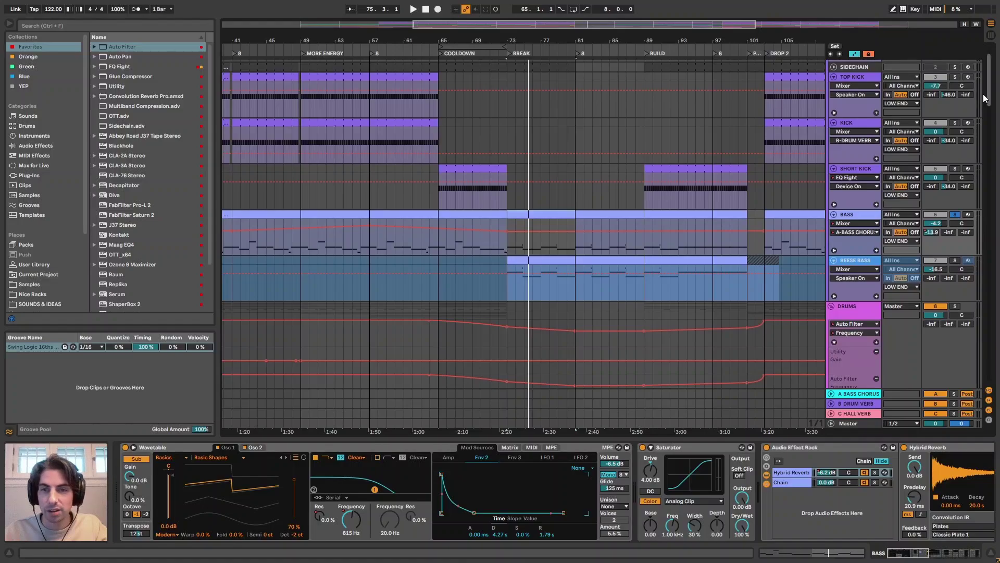
key(minus)
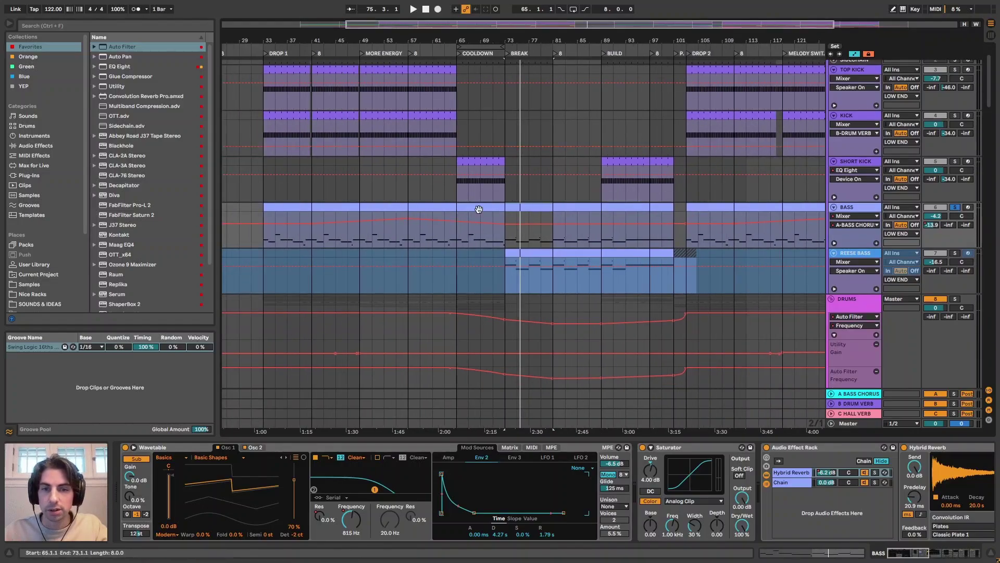
drag(992, 101, 993, 203)
key(plus)
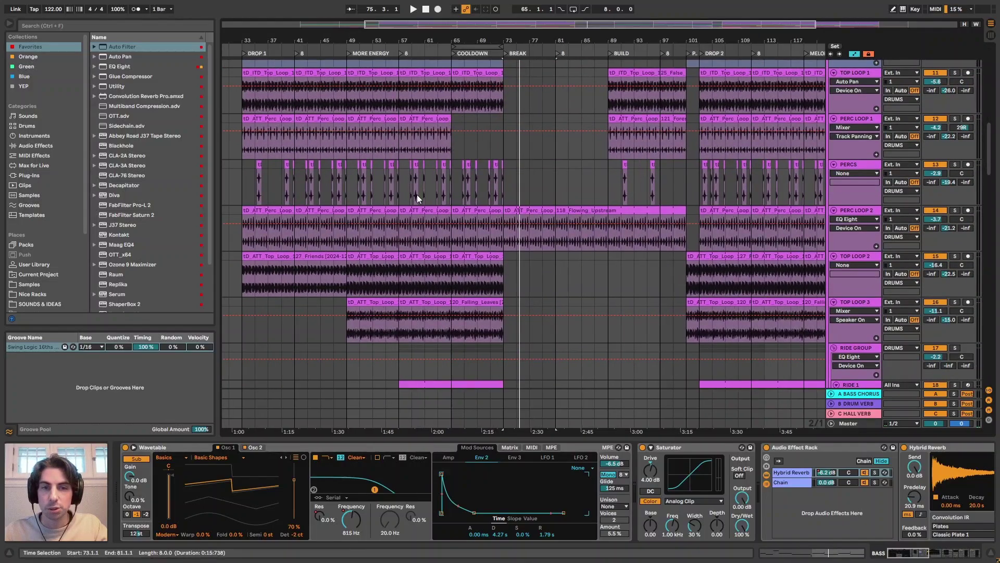
click(526, 209)
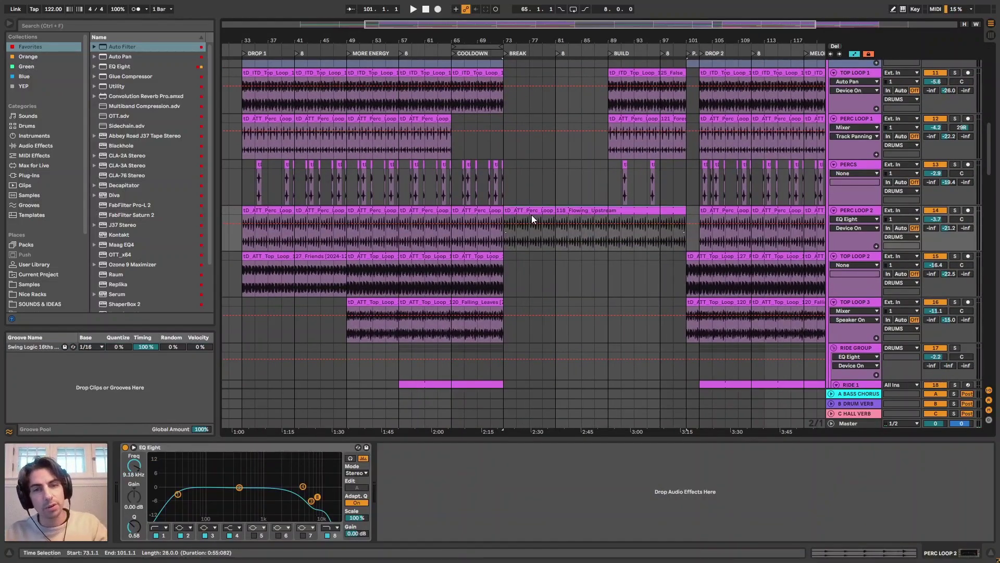
Review the drum tracks and the DRUMS group automation around BREAK, and play the arrangement from bar 73.
scroll(532, 214, up, 2)
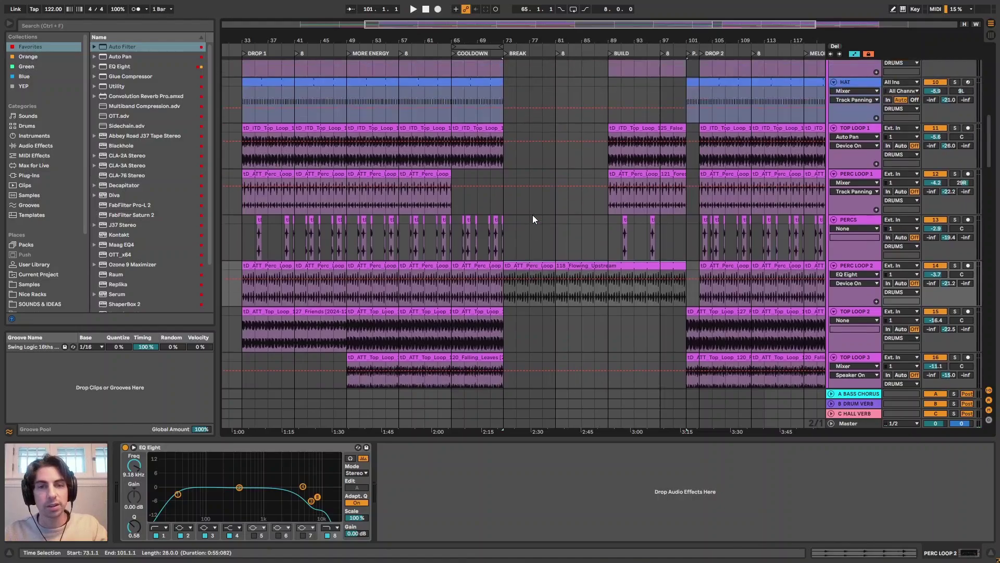
scroll(533, 214, down, 2)
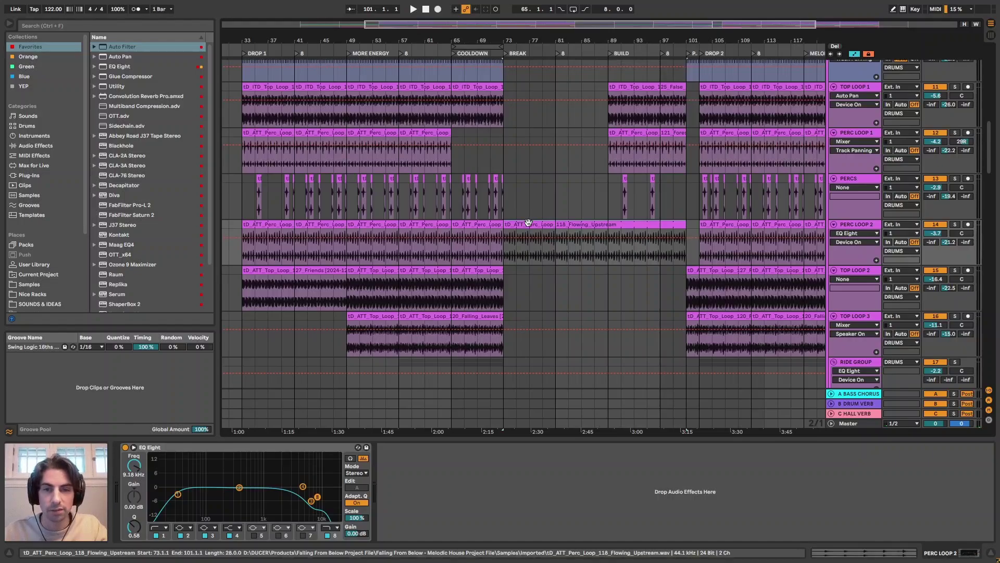
scroll(528, 224, up, 7)
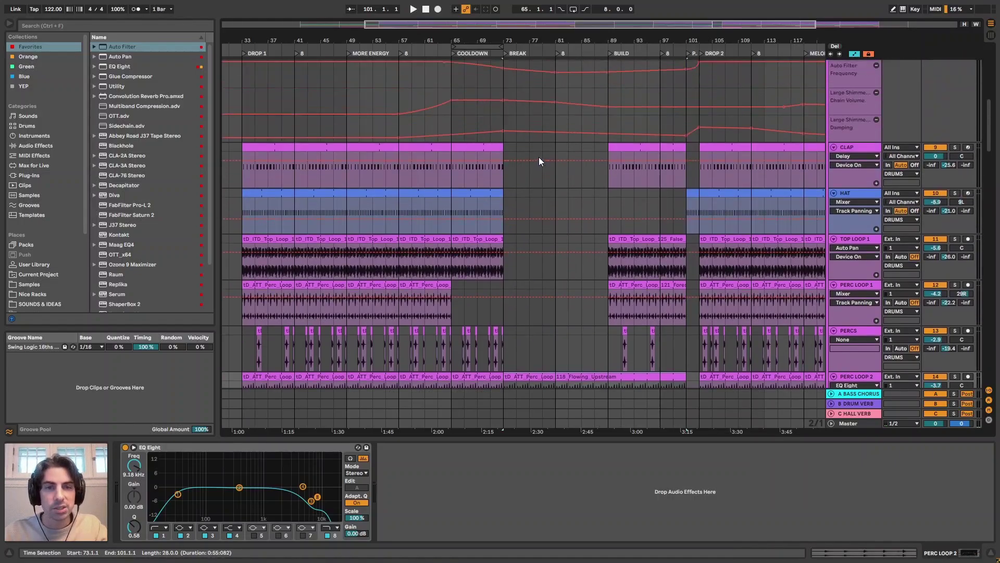
scroll(510, 115, up, 3)
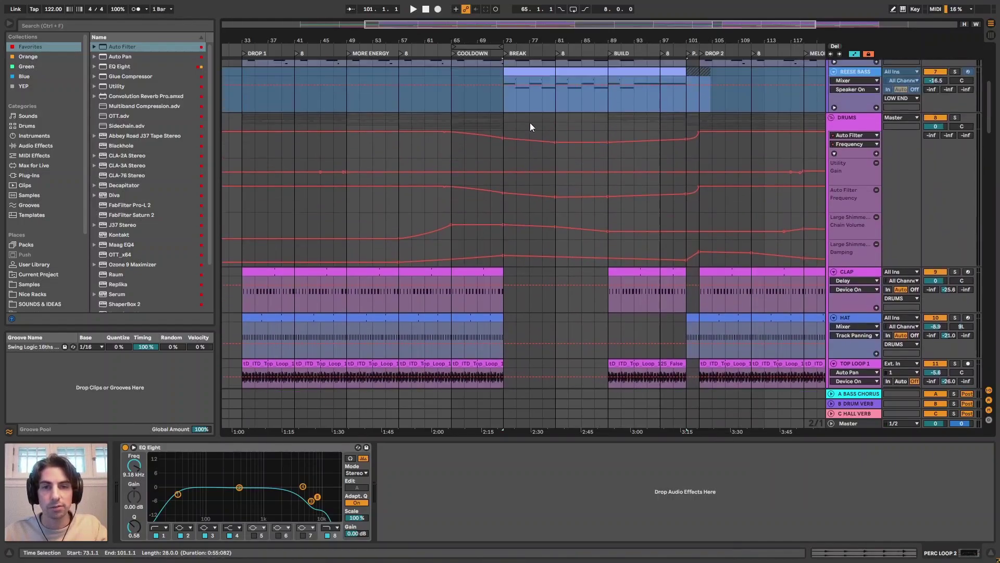
key(space)
scroll(522, 147, down, 9)
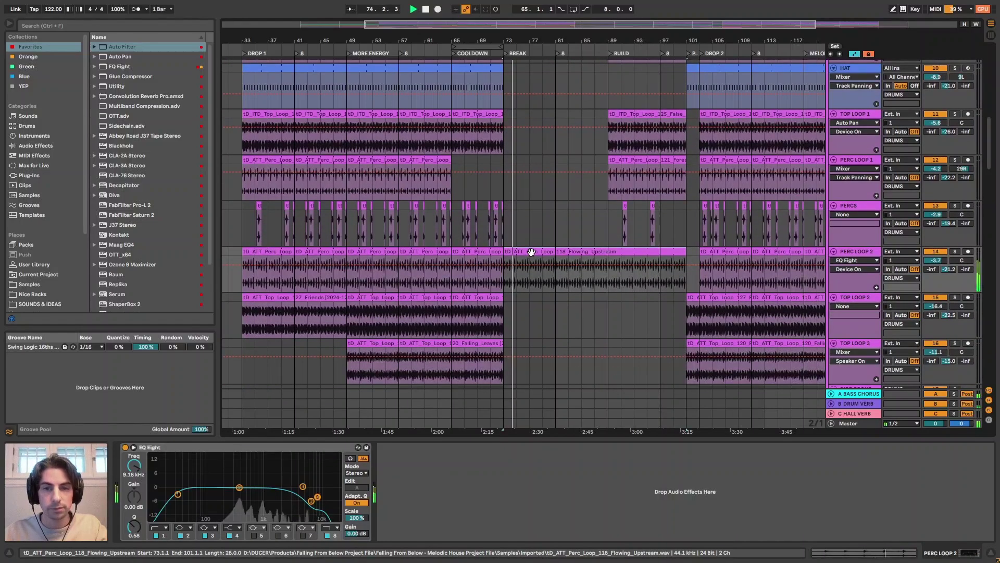
Examine the FX group's tracks and the MELODY track's automation lanes while BREAK plays.
drag(990, 159, 998, 331)
scroll(998, 331, down, 3)
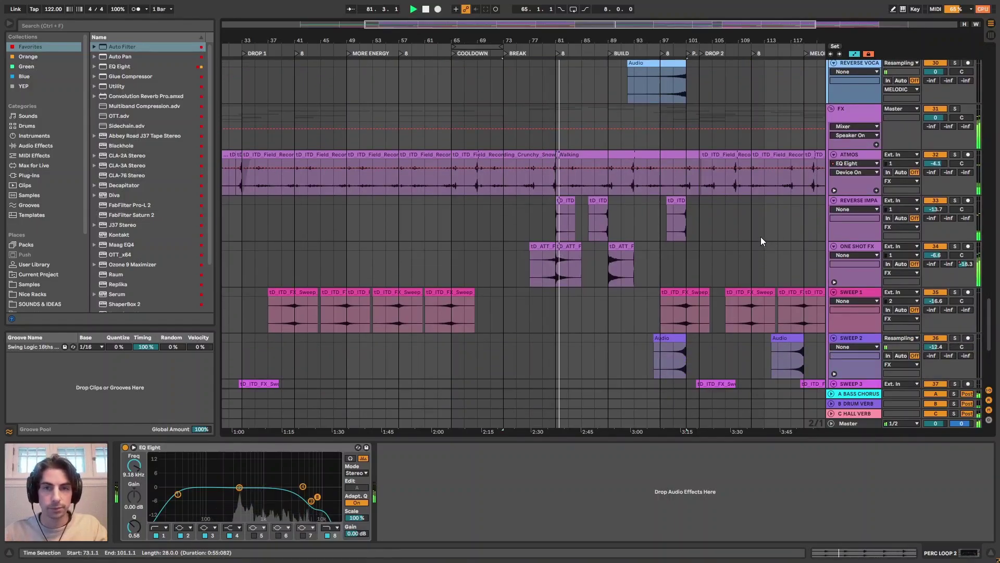
drag(992, 316, 991, 226)
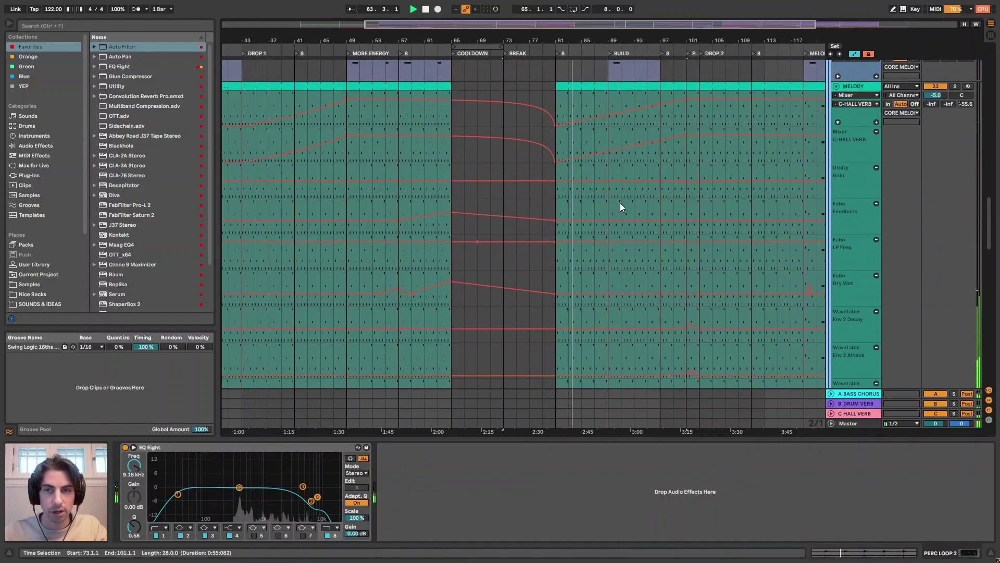
Stop playback and select the MELODY track's C-HALL VERB send automation from bar 73 to bar 81.
drag(588, 38, 588, 29)
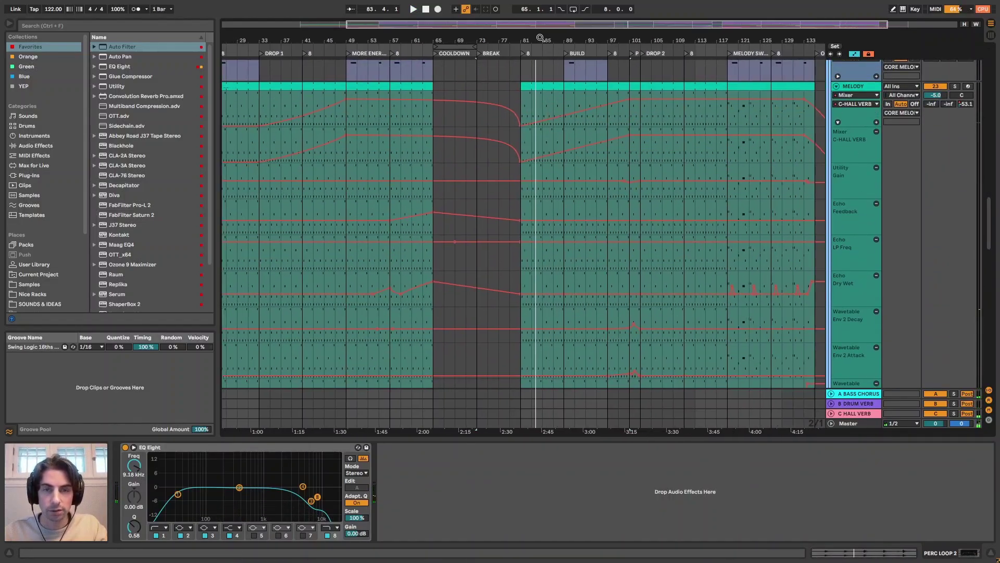
drag(475, 119, 520, 124)
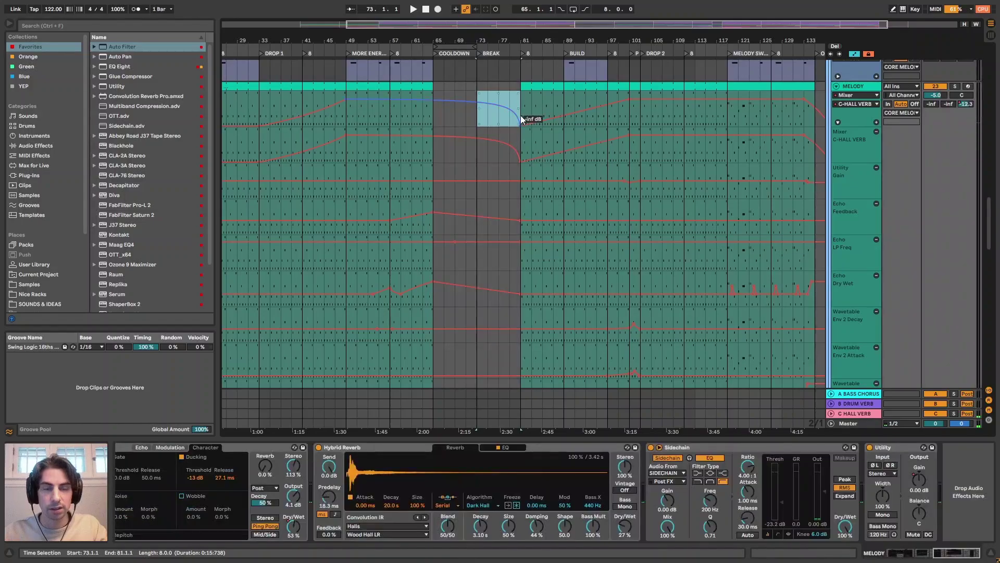
scroll(501, 37, up, 2)
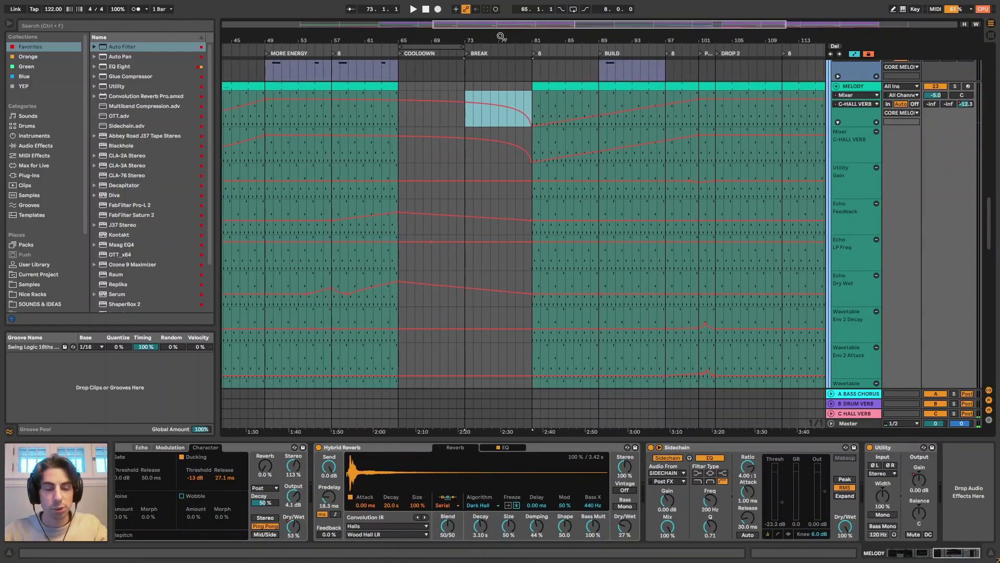
scroll(527, 41, down, 2)
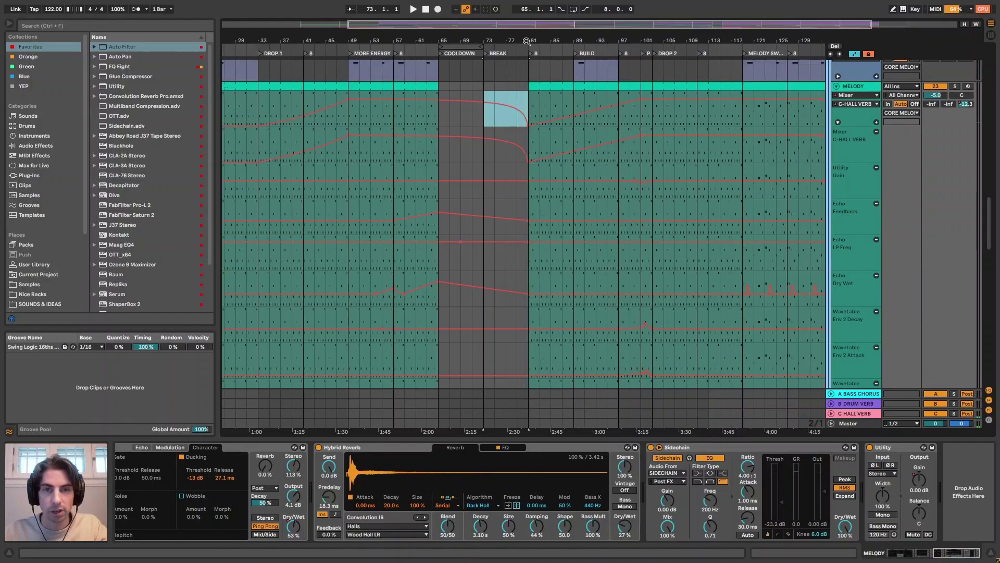
Examine the MELODY track's automation from BREAK through BUILD and DROP 2 against the whole arrangement.
scroll(565, 40, down, 2)
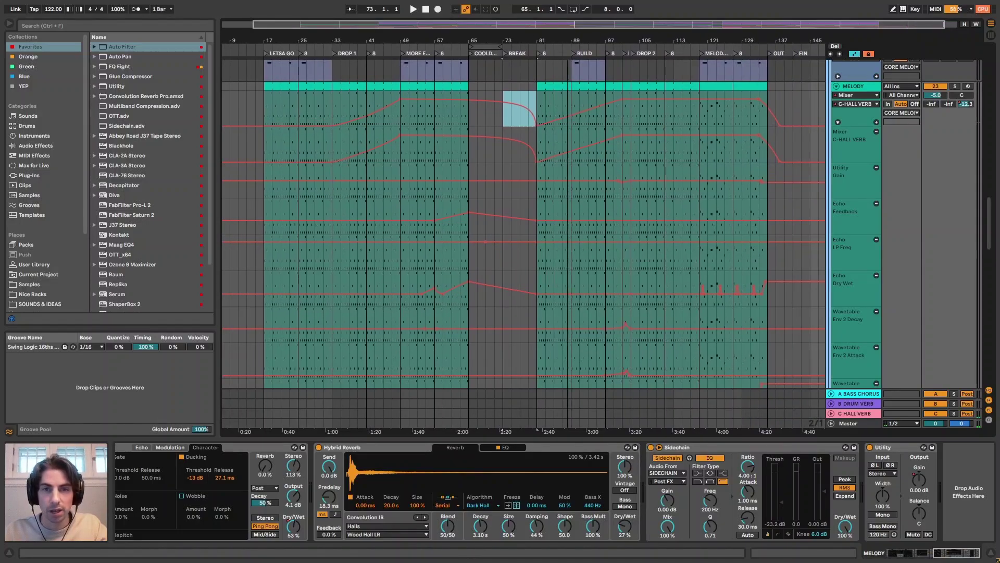
scroll(467, 98, up, 2)
scroll(463, 83, up, 2)
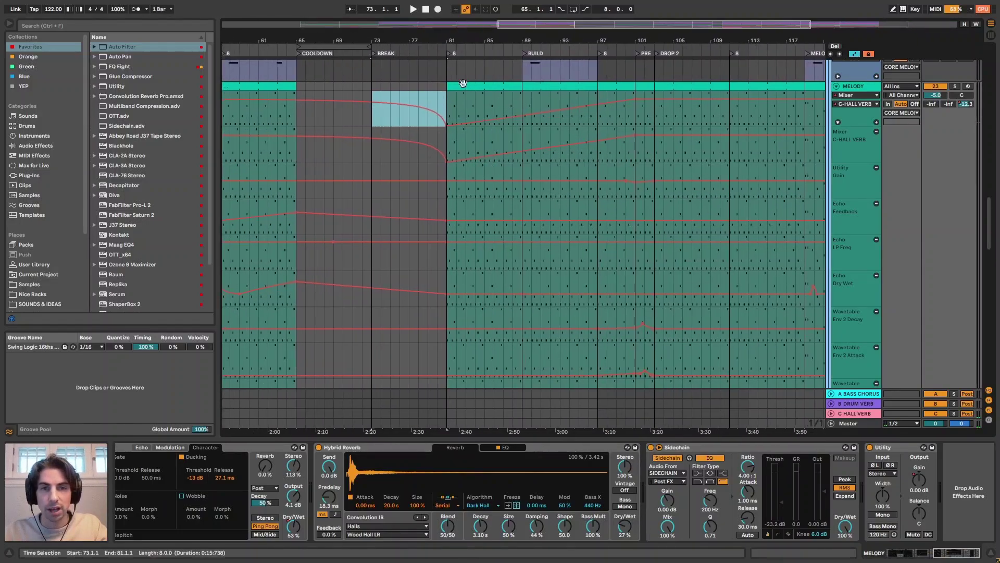
scroll(446, 107, down, 1)
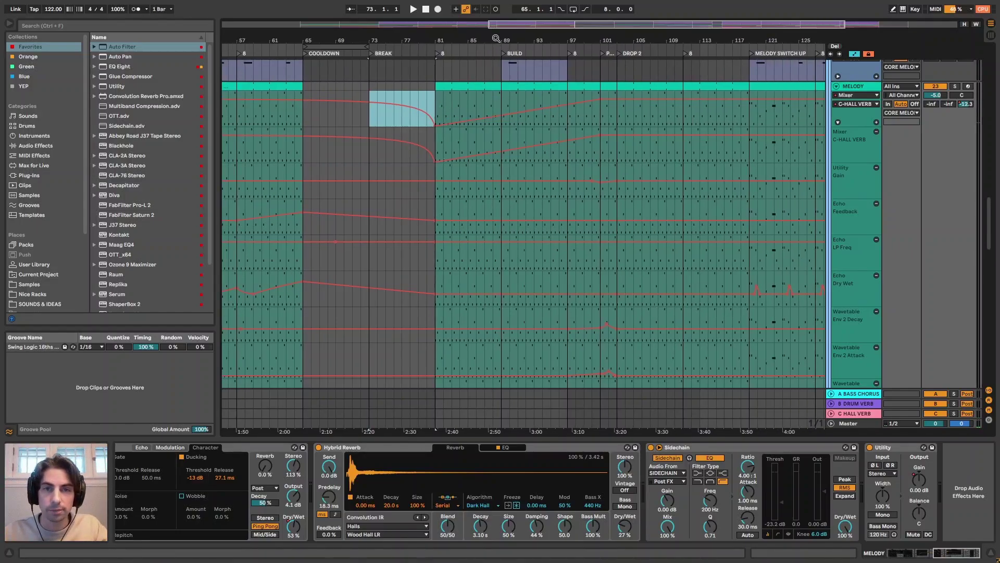
key(minus)
key(minus)
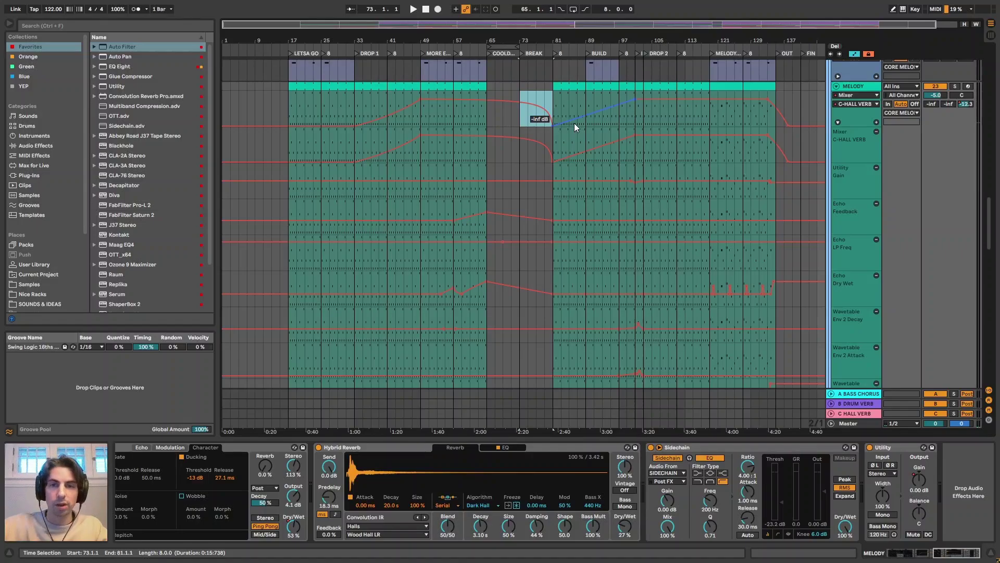
Expand the BASS track's automation lanes and examine the filter and reverb curves from COOLDOWN through BUILD.
drag(990, 219, 970, 133)
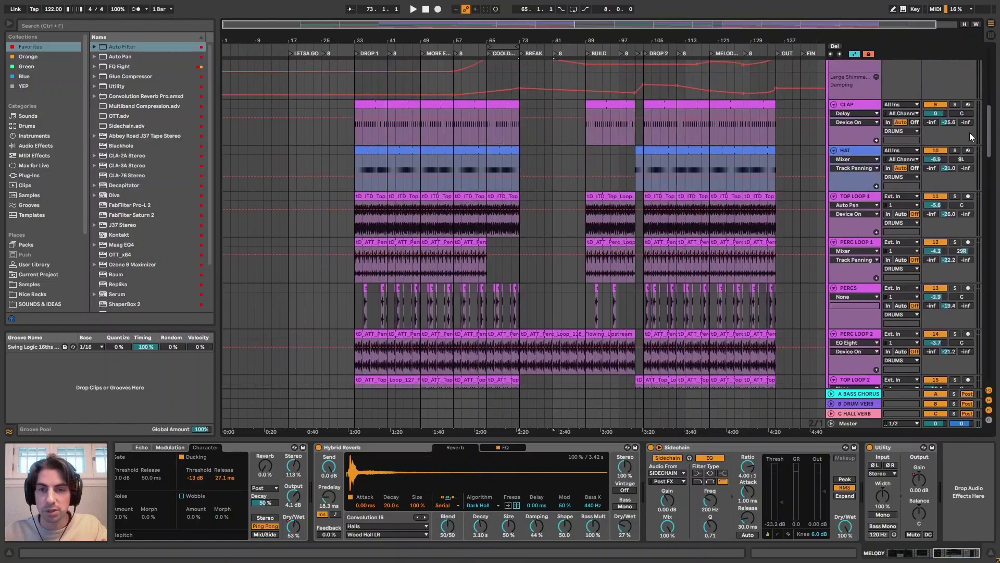
scroll(598, 185, up, 10)
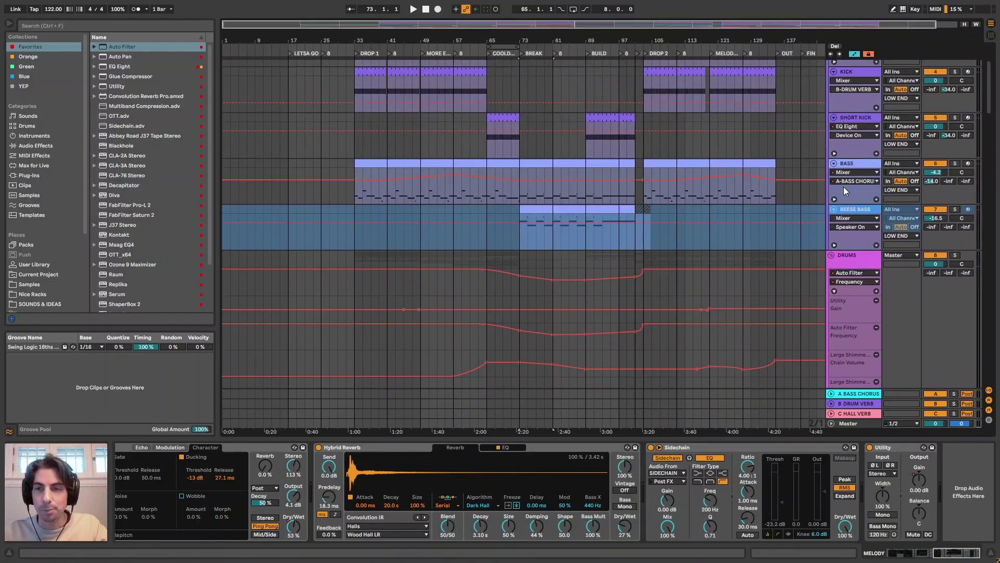
click(834, 199)
scroll(624, 241, down, 2)
scroll(624, 241, down, 4)
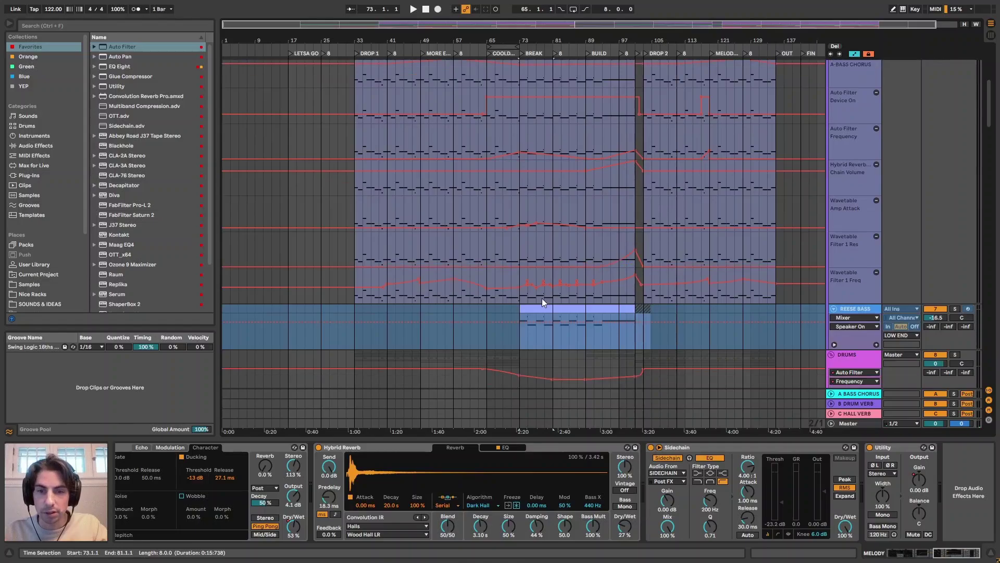
scroll(604, 283, up, 8)
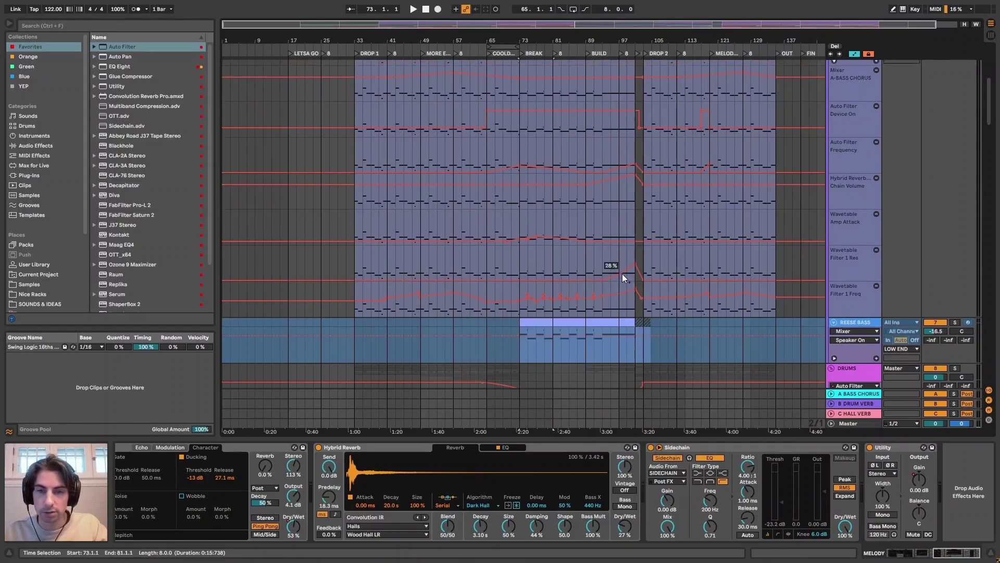
scroll(567, 311, down, 7)
scroll(599, 305, up, 8)
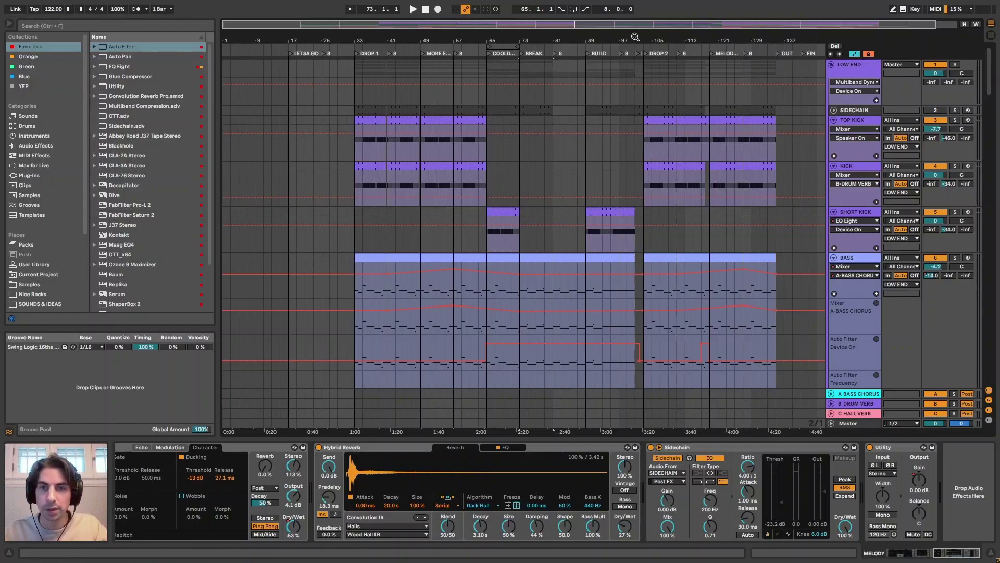
Select the SHORT KICK track's empty PRE section from bar 101 to bar 103 and place the insert marker at bar 105.
drag(636, 36, 636, 77)
mouse_move(624, 39)
mouse_down()
mouse_move(627, 65)
mouse_move(629, 45)
mouse_move(628, 55)
mouse_up()
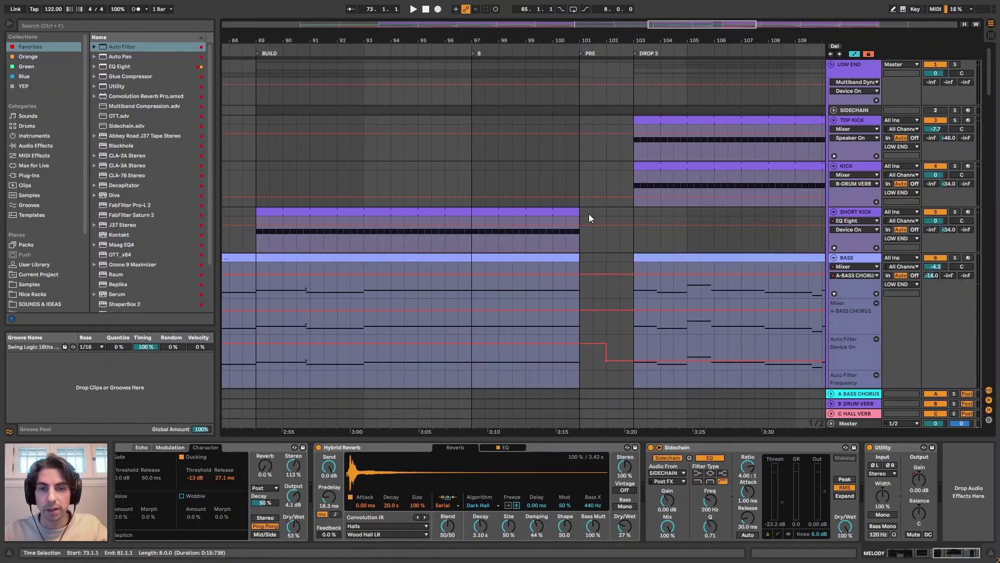
drag(583, 212, 630, 208)
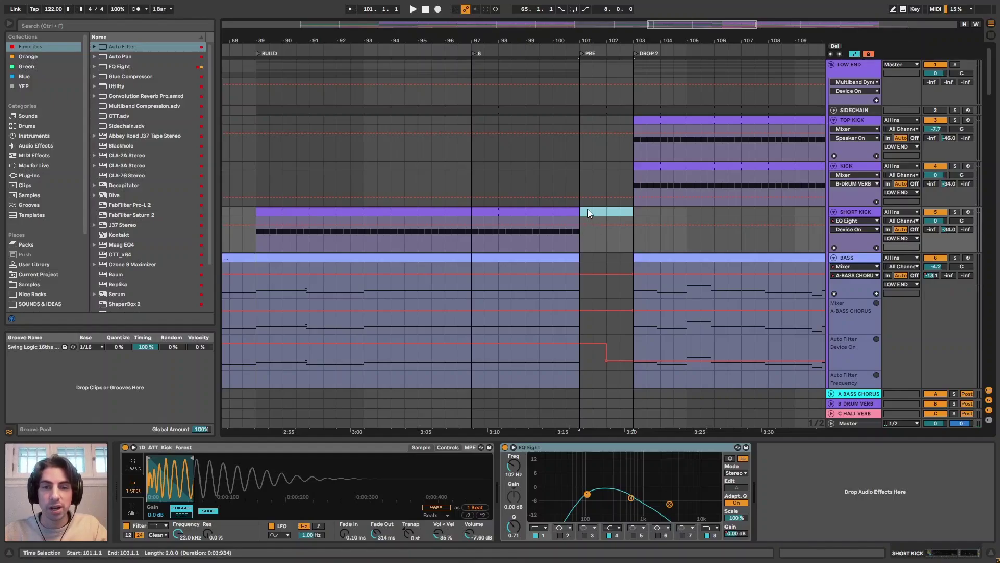
drag(603, 44, 603, 33)
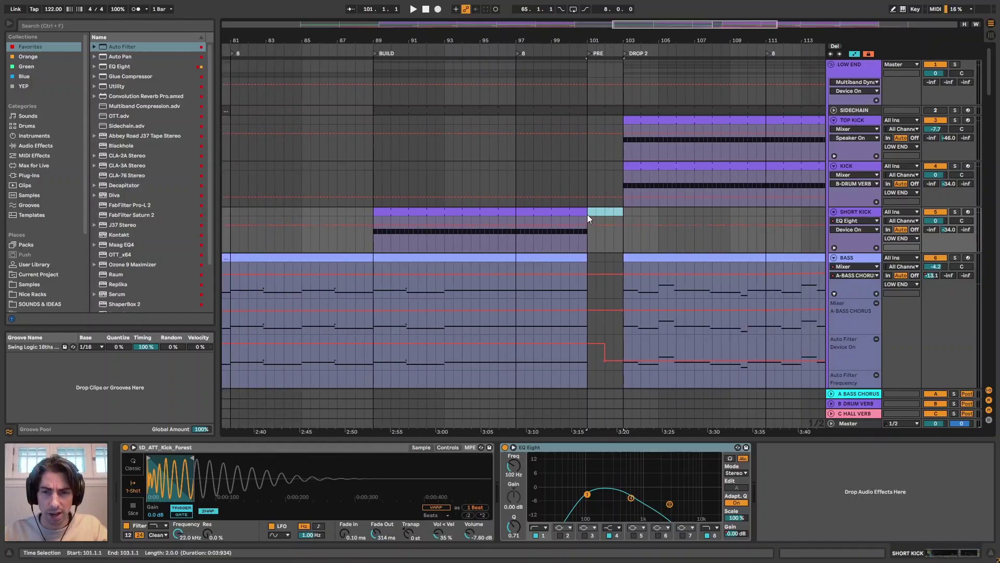
click(587, 215)
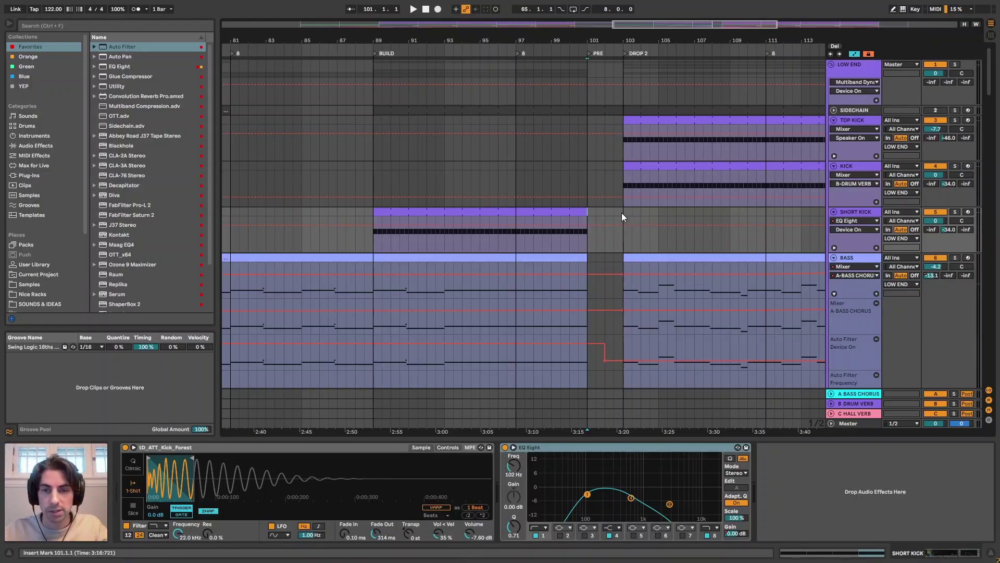
drag(623, 213, 660, 208)
click(660, 209)
drag(603, 44, 602, 40)
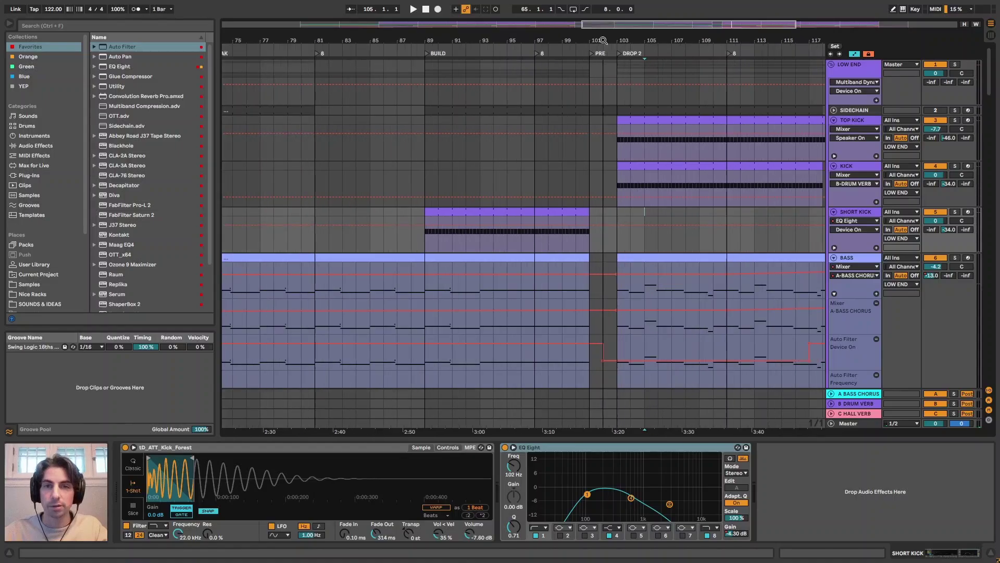
Place the insert marker at bar 101 in the MELODY track's Env 2 Attack lane and play PRE into DROP 2.
drag(989, 94, 999, 248)
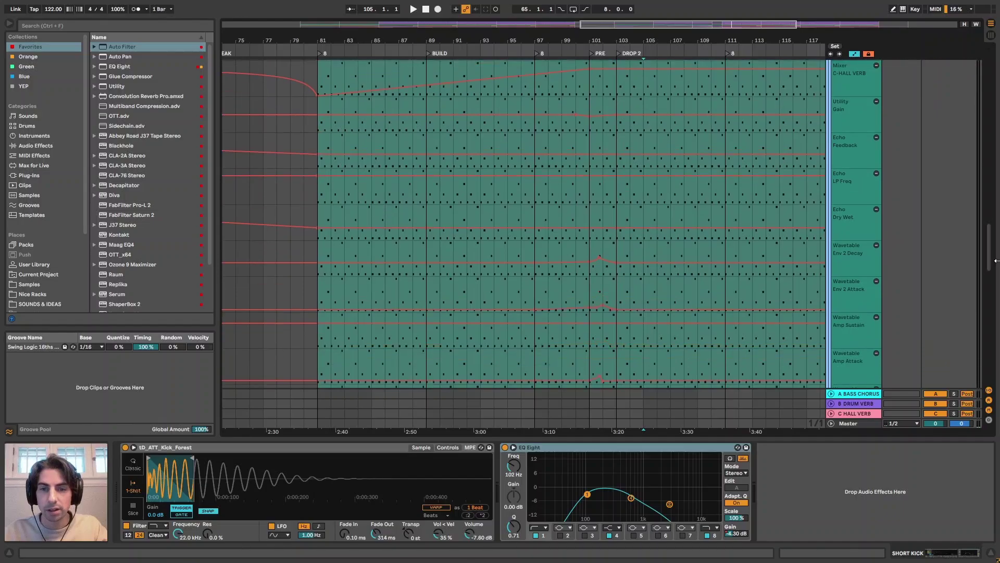
scroll(711, 265, down, 3)
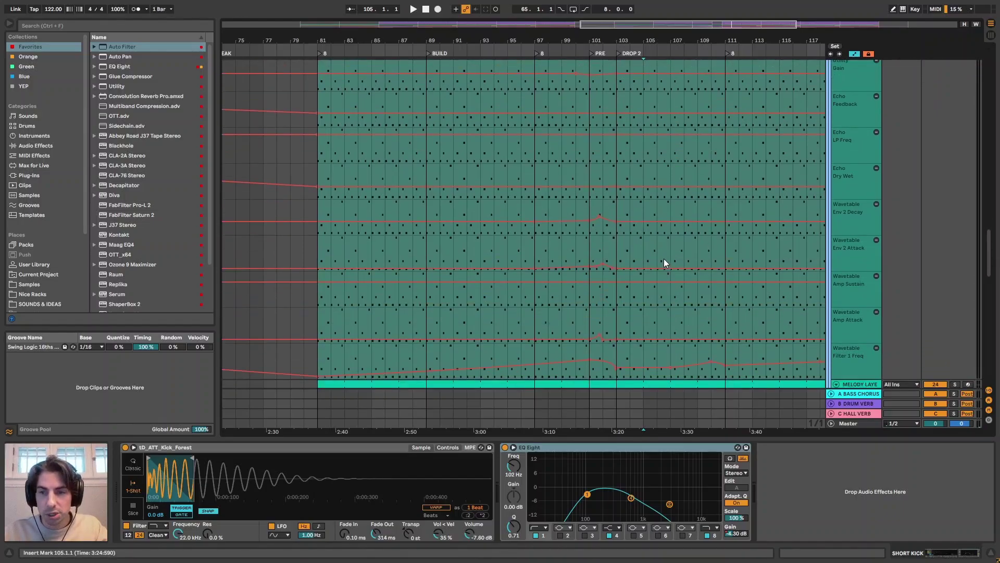
click(593, 257)
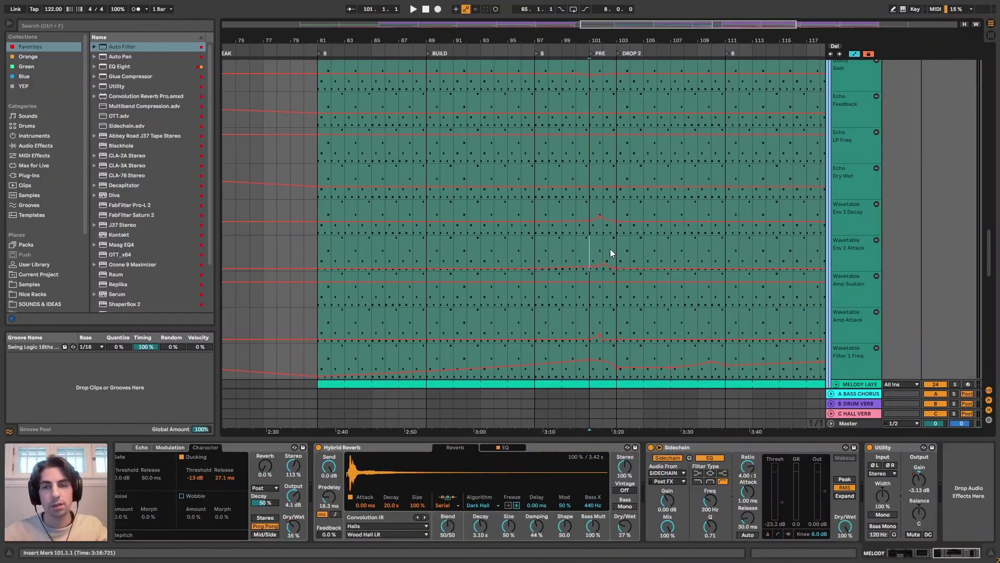
scroll(611, 248, down, 3)
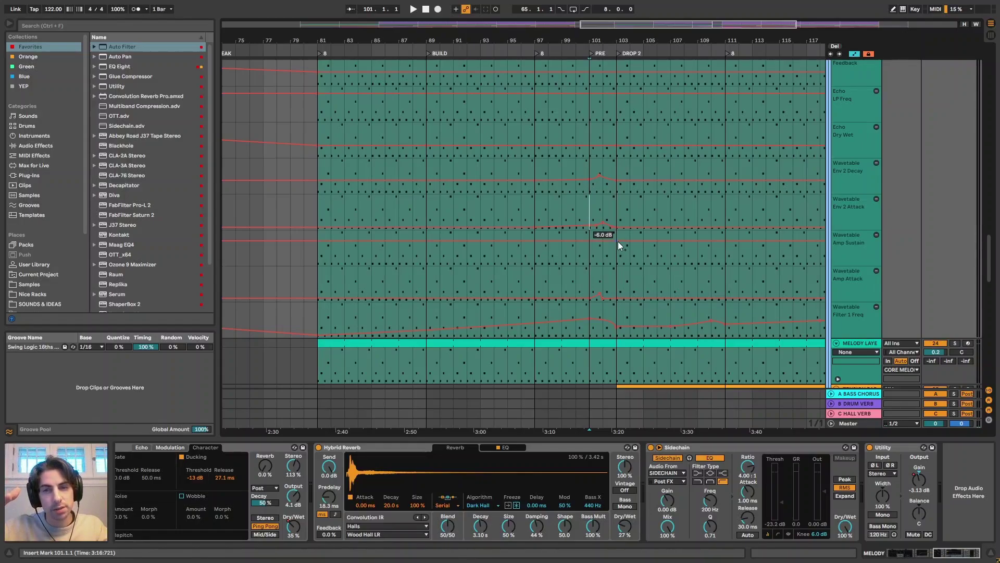
key(space)
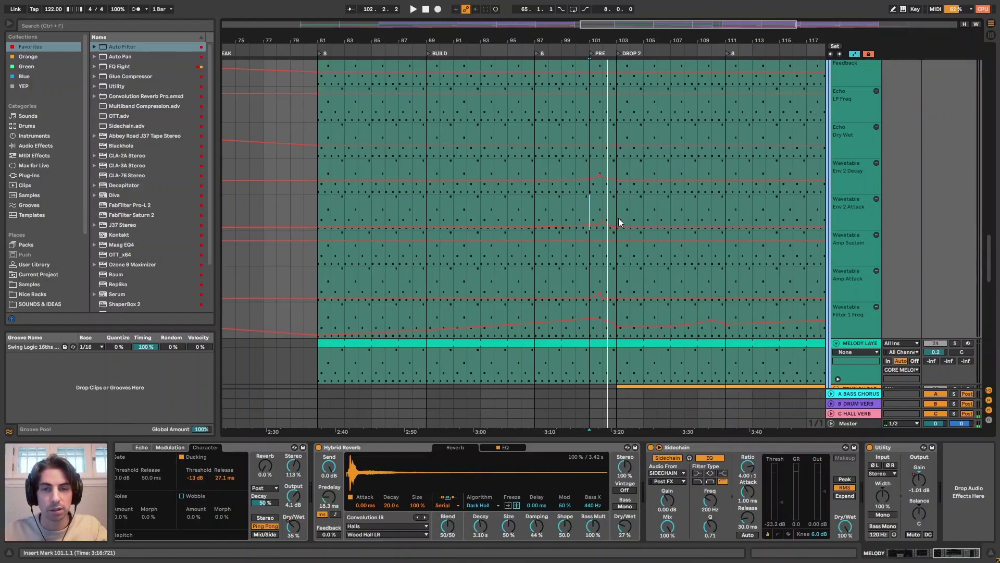
key(space)
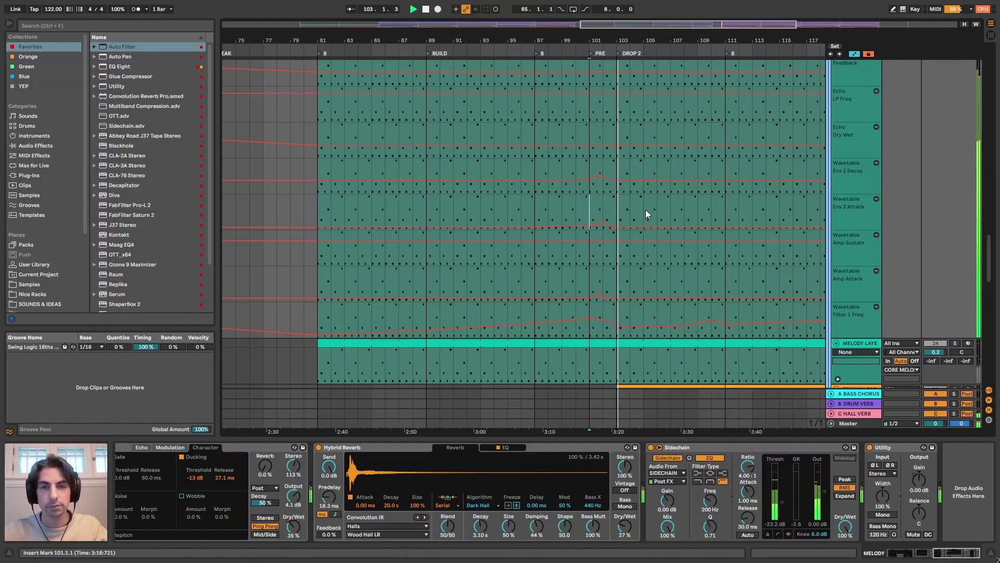
Review the MELODY track's automation lanes from PRE to MELODY SWITCH UP and place the insert marker at bar 130.
scroll(643, 194, up, 3)
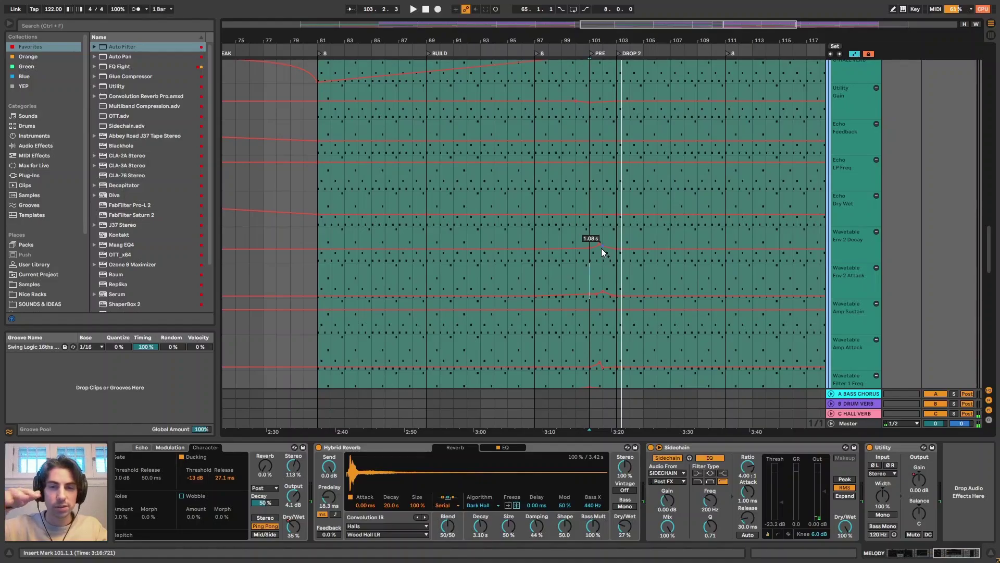
scroll(601, 248, up, 4)
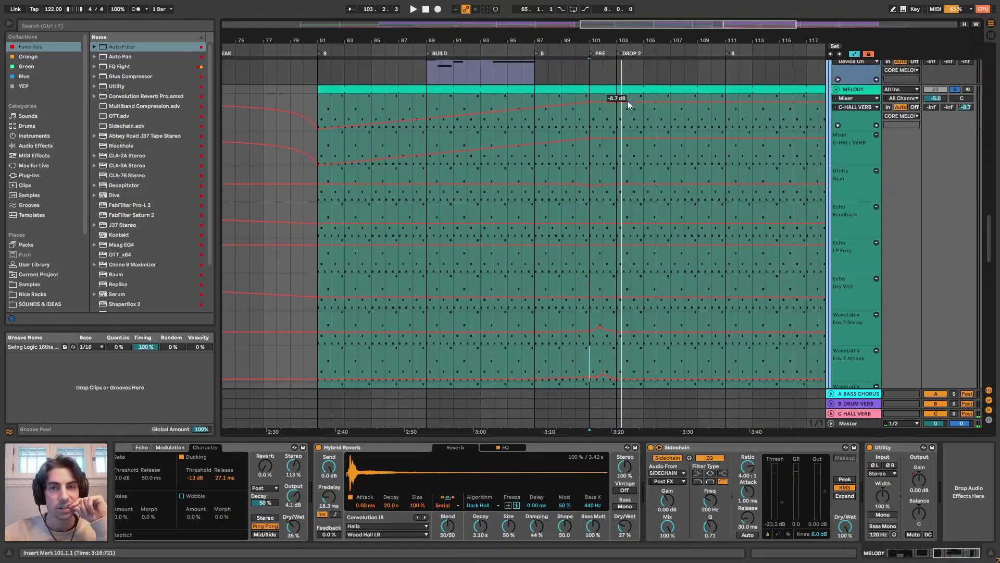
scroll(624, 272, down, 3)
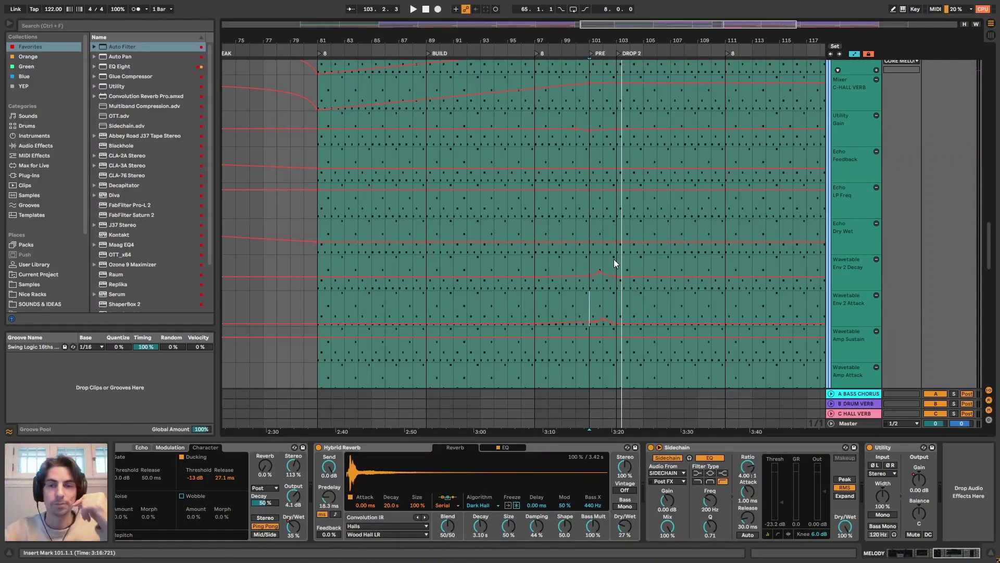
drag(660, 41, 513, 22)
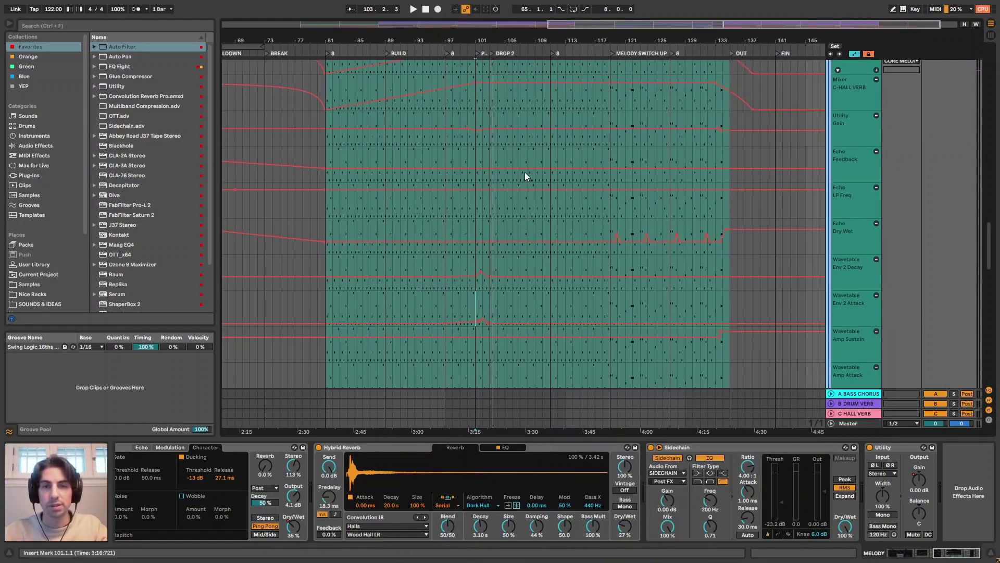
scroll(496, 240, up, 1)
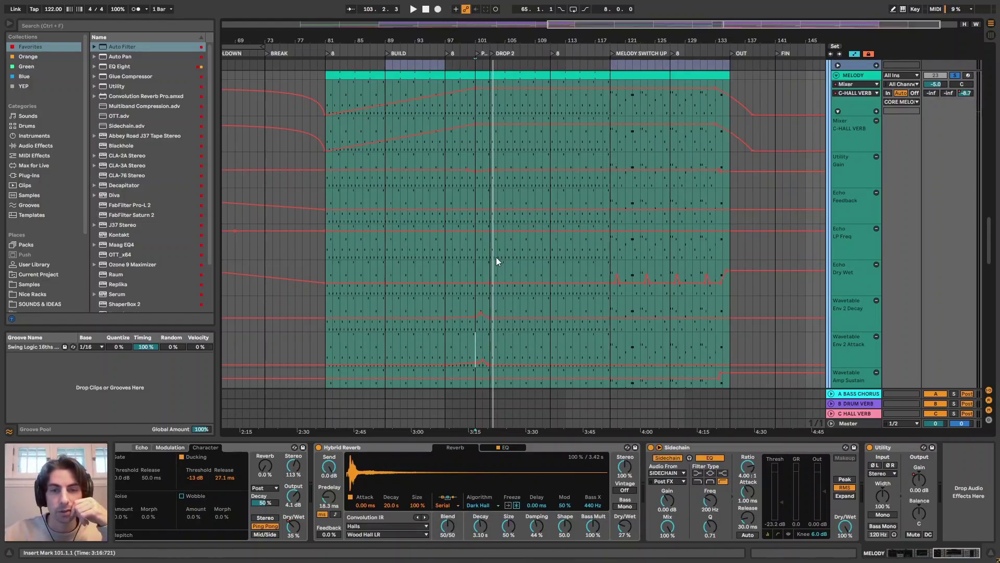
scroll(496, 257, down, 1)
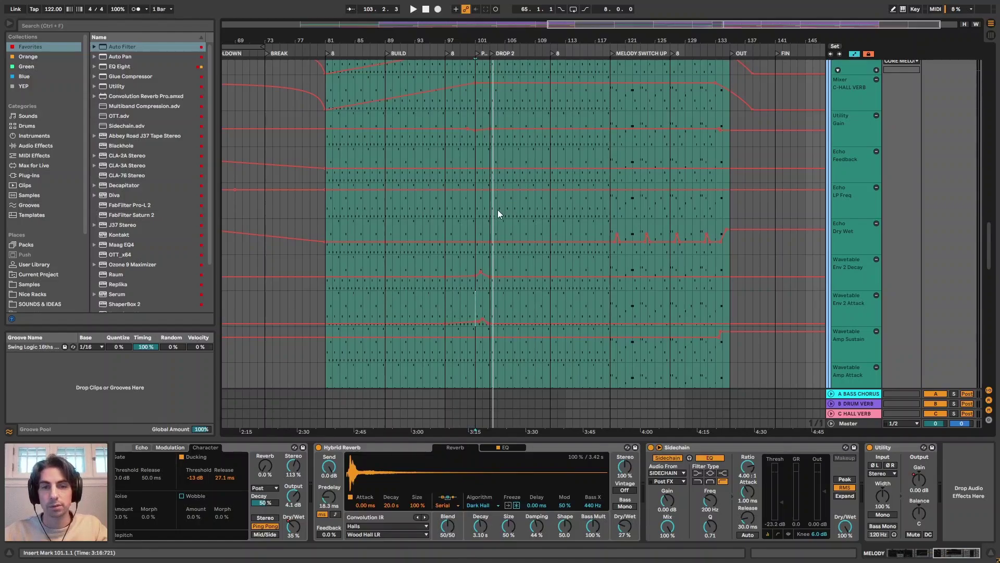
drag(498, 214, 687, 208)
click(690, 206)
Select the GHOSTLY PAD clip spanning bars 89 to 97 and play the arrangement from bar 89.
scroll(568, 203, up, 2)
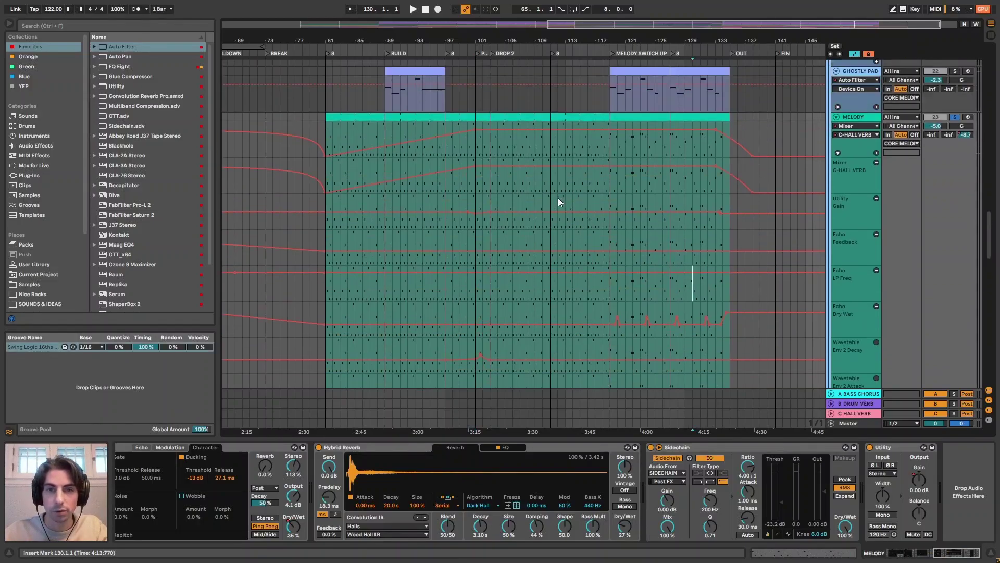
scroll(558, 202, down, 3)
scroll(521, 156, up, 2)
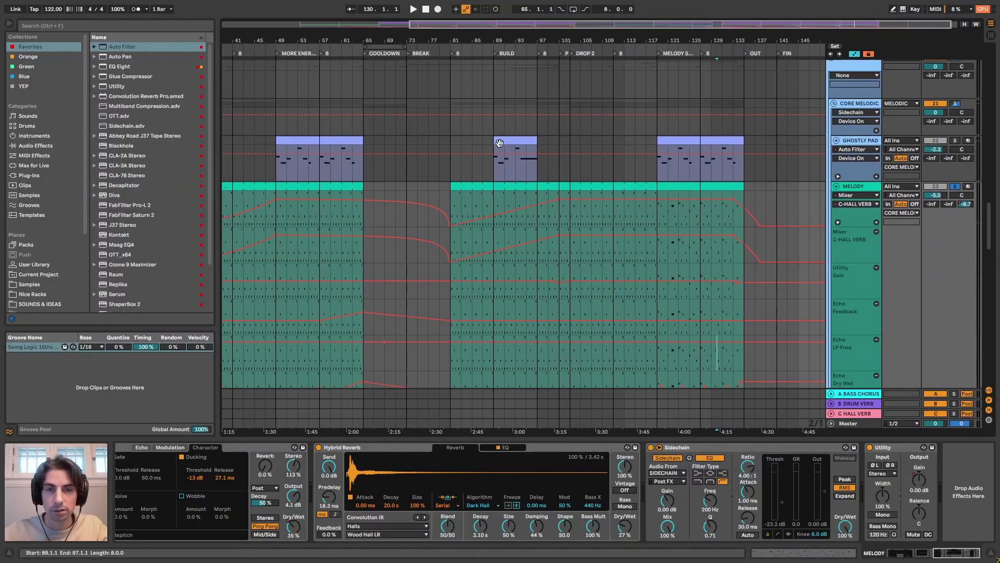
click(499, 143)
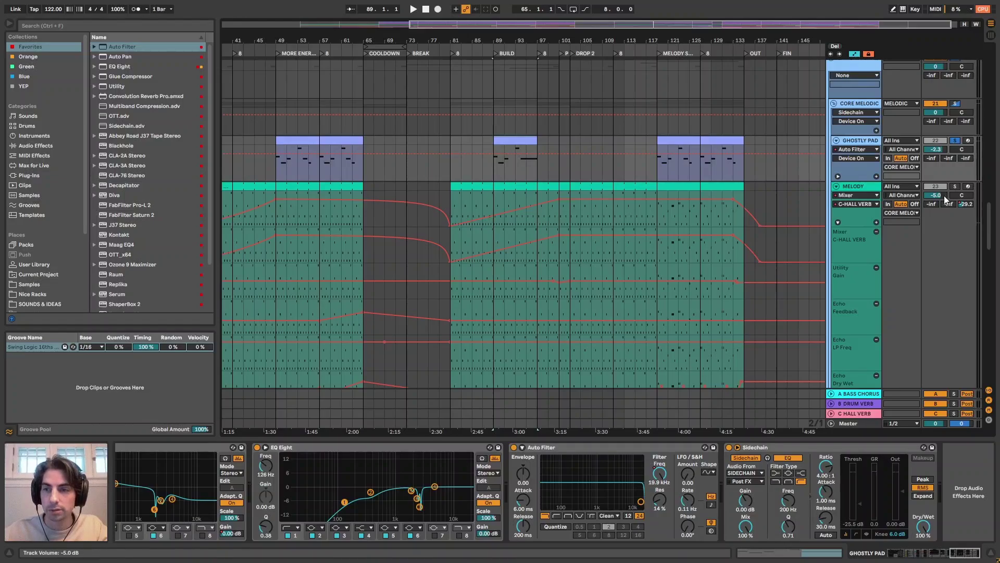
key(space)
Review the DRUMS group, SHORT KICK and REESE BASS tracks and the BASS automation lanes while BUILD plays.
drag(988, 219, 996, 145)
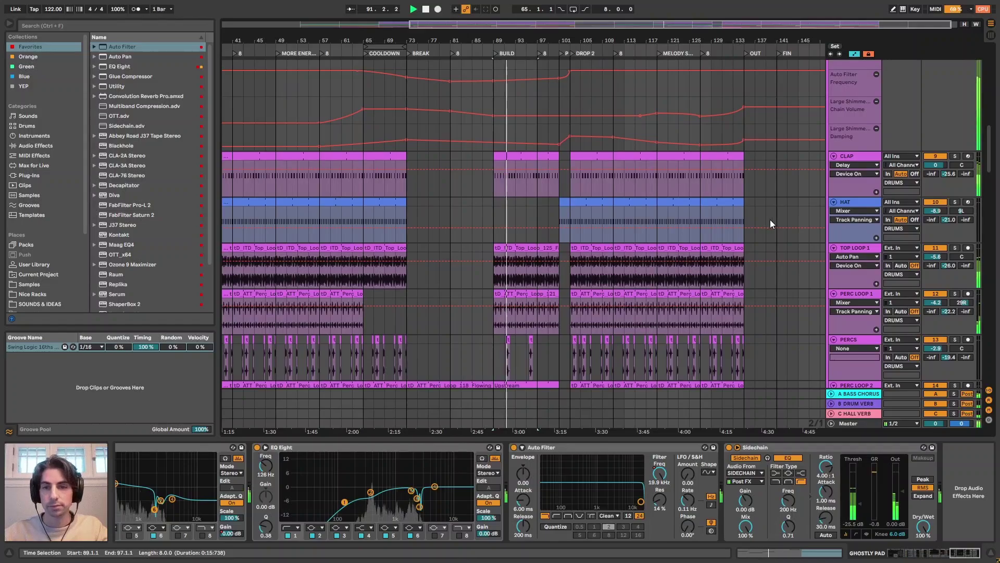
scroll(771, 219, up, 3)
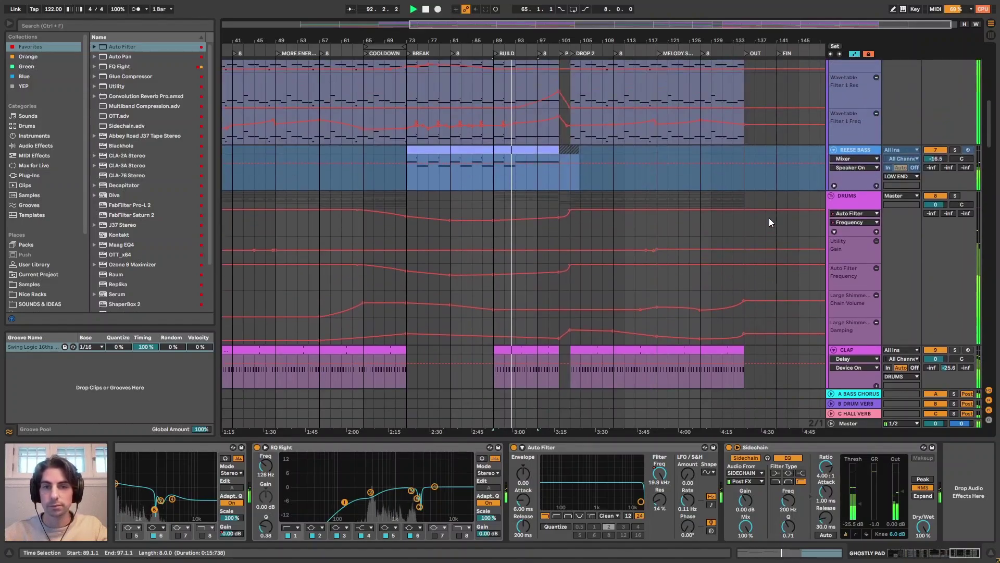
scroll(765, 222, up, 8)
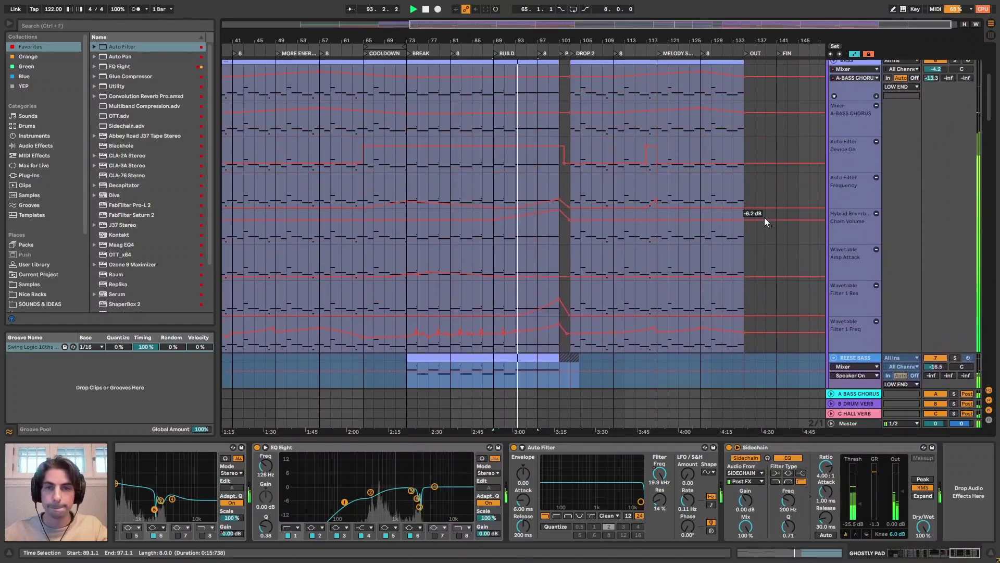
scroll(764, 217, up, 3)
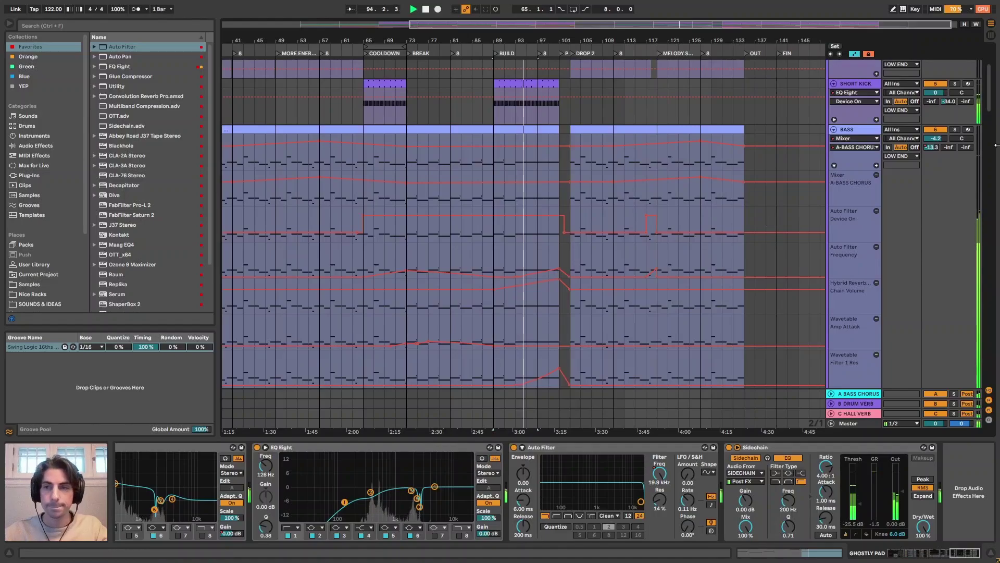
scroll(996, 130, up, 5)
scroll(997, 114, down, 6)
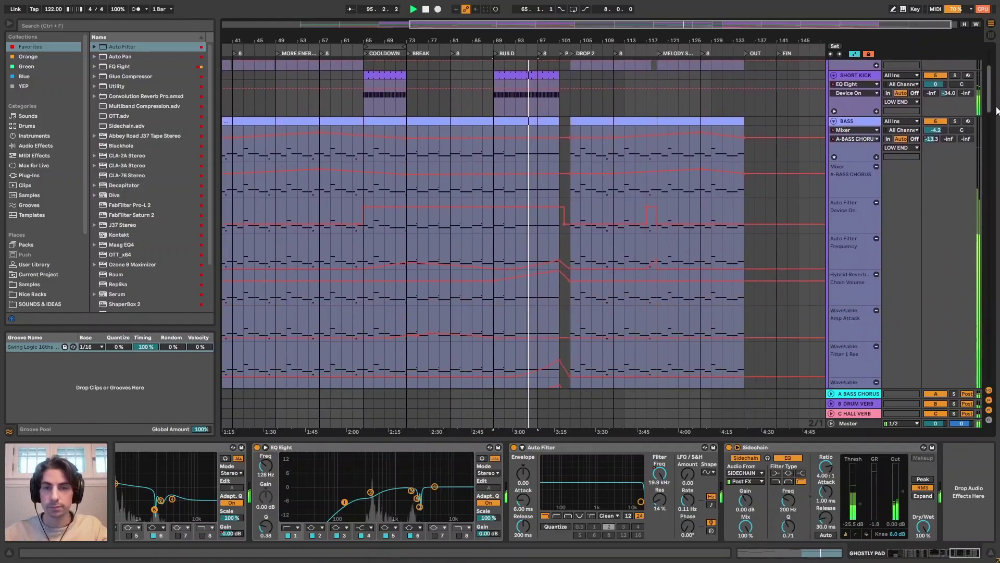
scroll(997, 110, down, 8)
scroll(997, 115, up, 5)
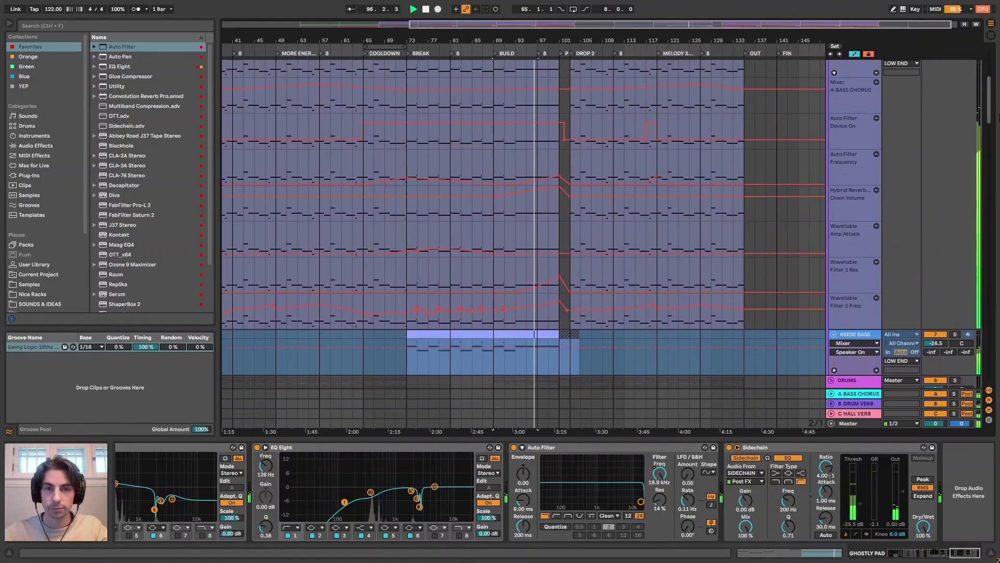
Select the BASS clip spanning bars 89 to 101 and review the automation lanes beneath it.
scroll(882, 220, up, 2)
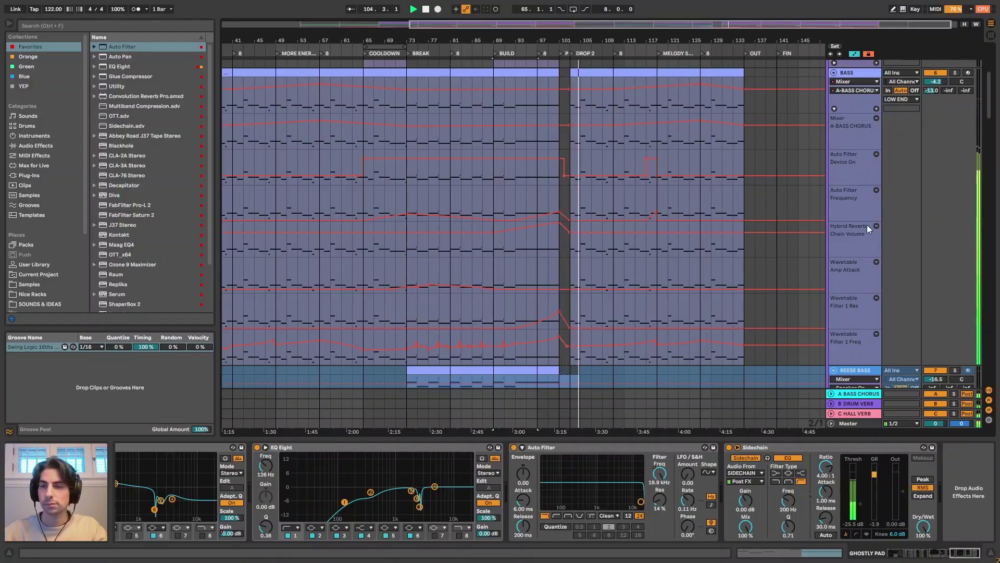
scroll(993, 108, up, 3)
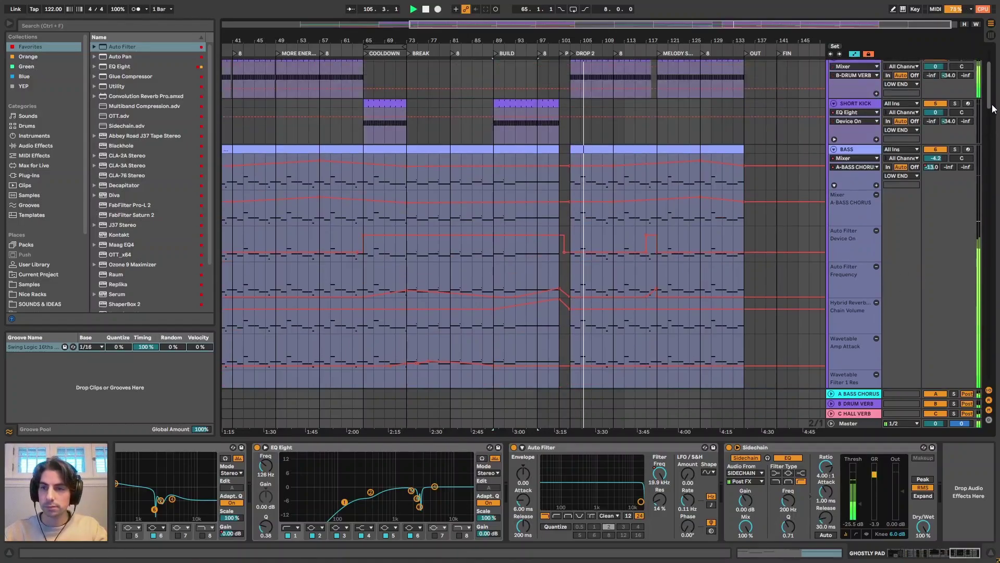
scroll(992, 108, down, 1)
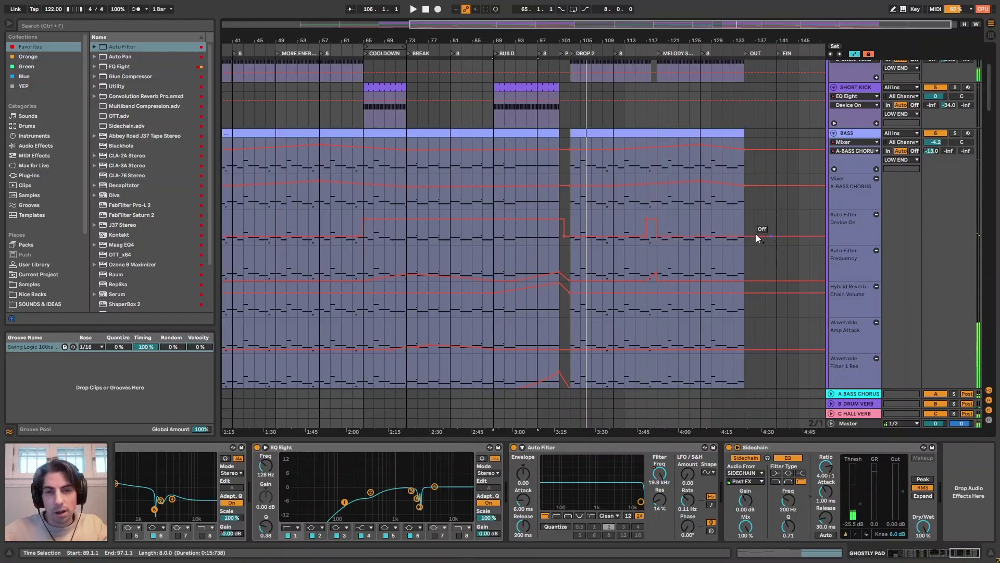
click(523, 130)
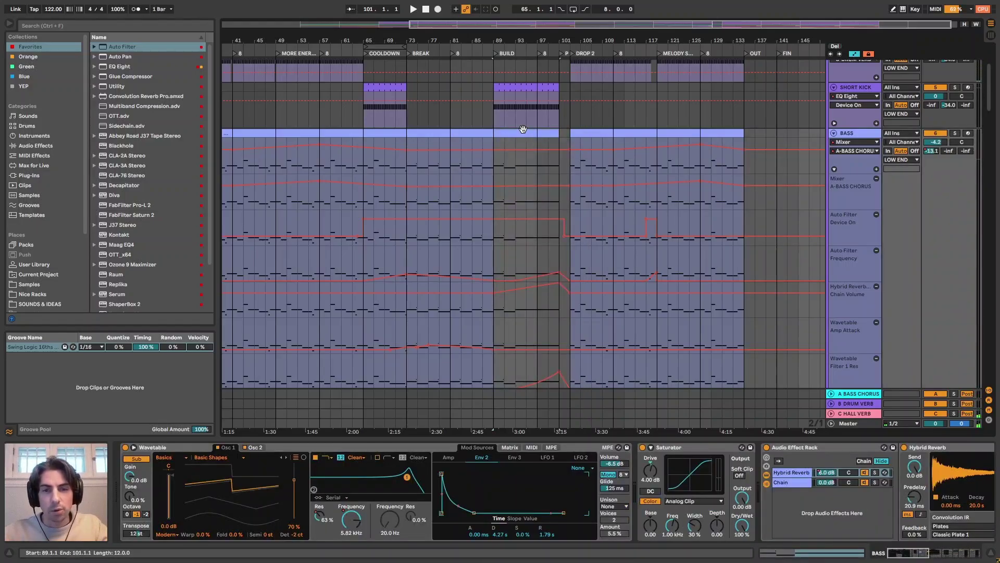
scroll(534, 163, down, 2)
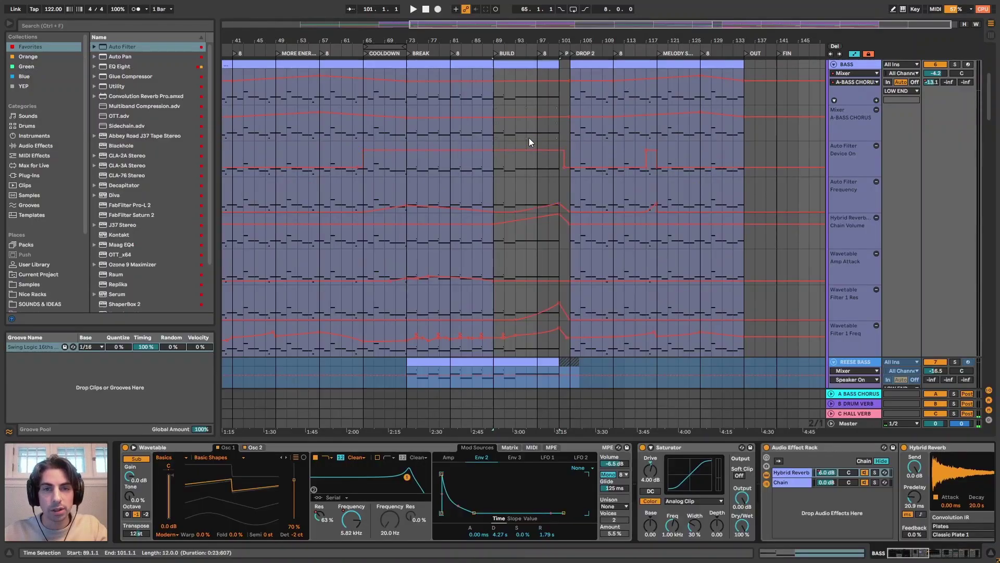
scroll(529, 137, up, 3)
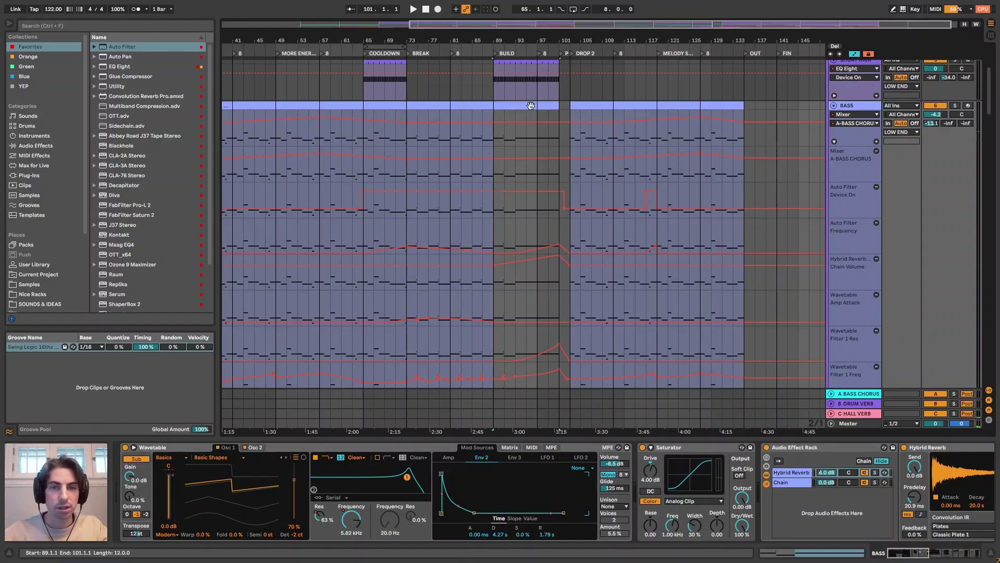
Play the BUILD section from bar 93 and inspect the MIDI notes of the BASS clip.
click(514, 138)
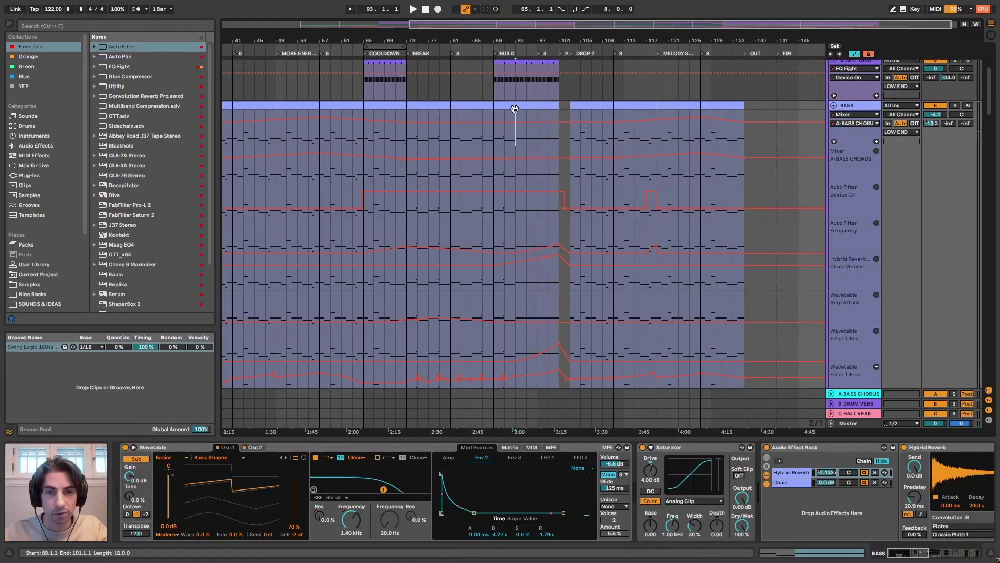
key(space)
double_click(524, 112)
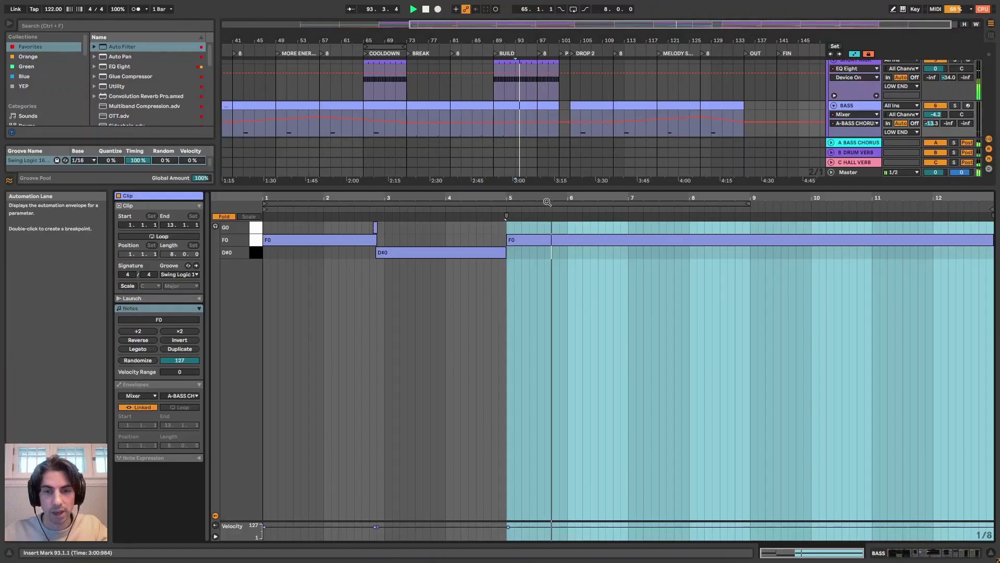
key(shift+Tab)
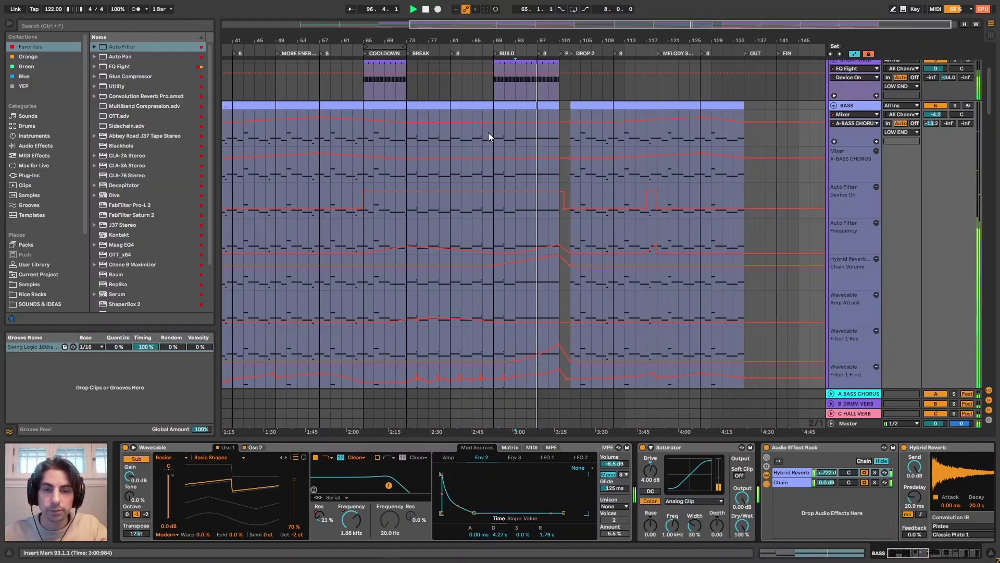
scroll(510, 159, up, 2)
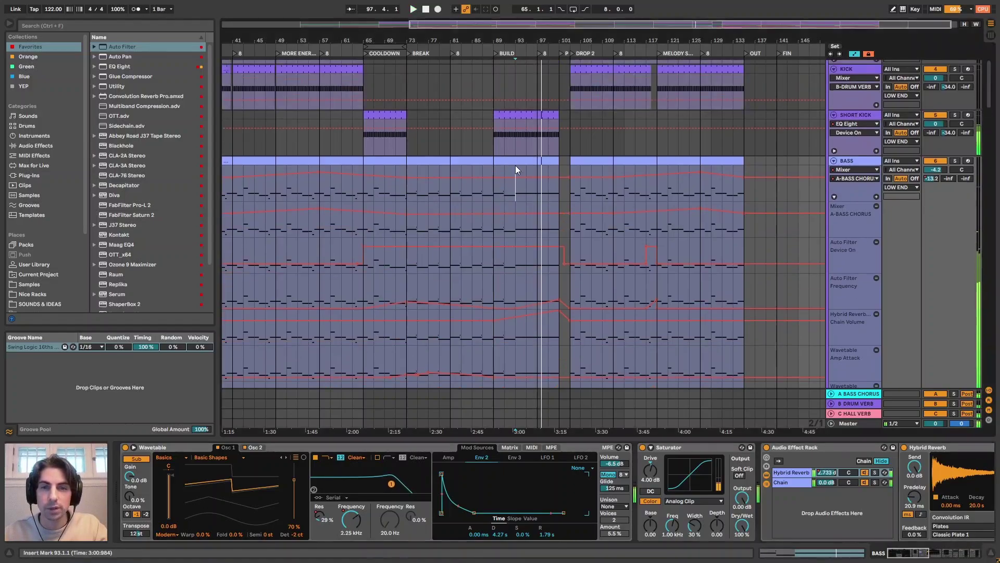
scroll(515, 165, up, 4)
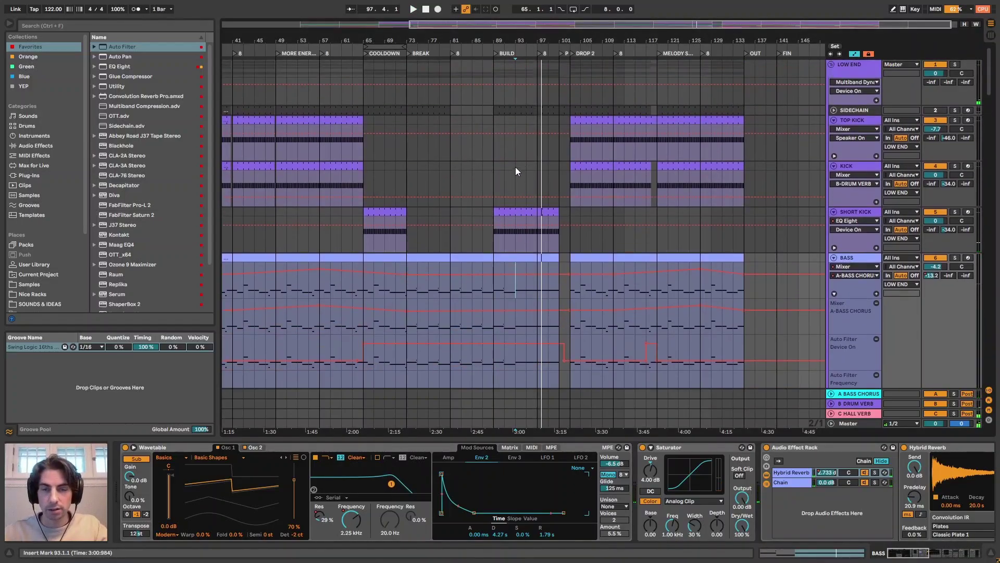
Show the BASS track's Auto Filter Frequency automation in its main lane.
drag(515, 41, 614, 37)
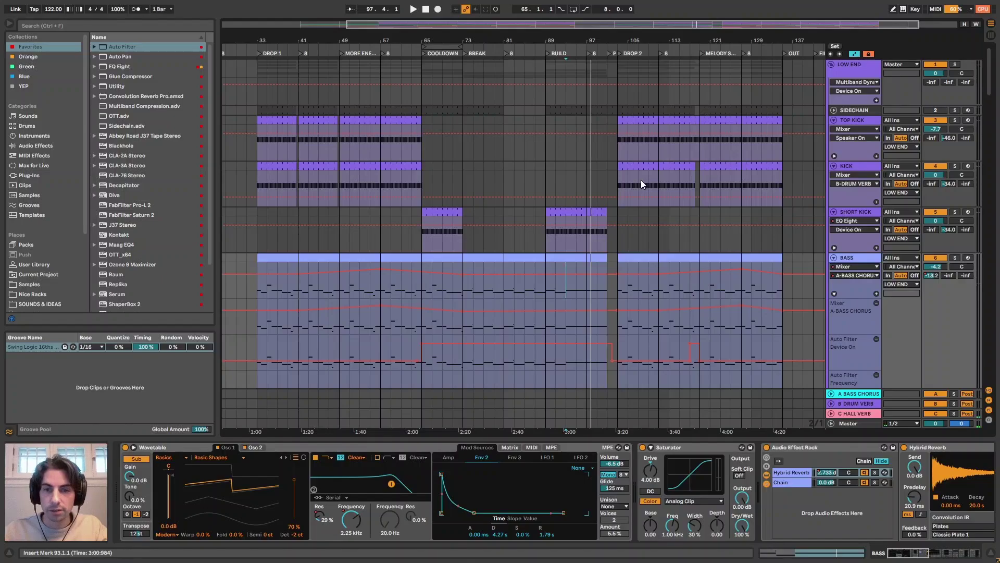
scroll(662, 182, down, 4)
scroll(625, 183, down, 1)
scroll(587, 180, up, 2)
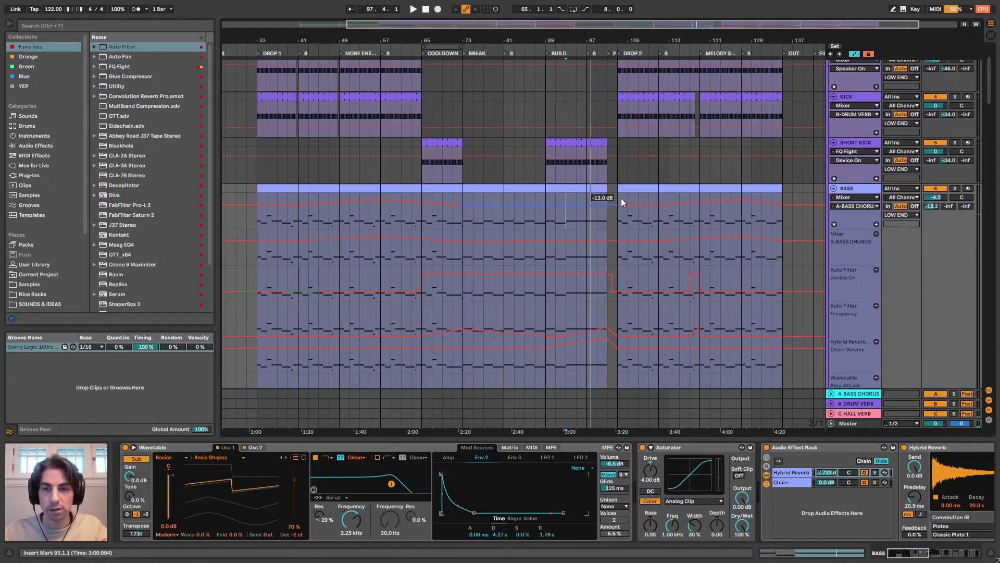
drag(897, 551, 970, 555)
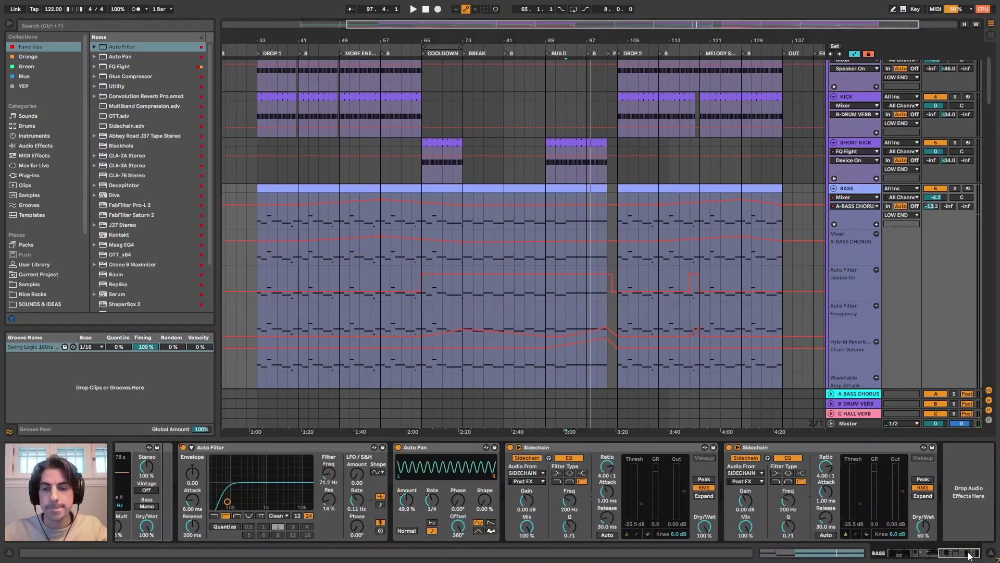
click(329, 474)
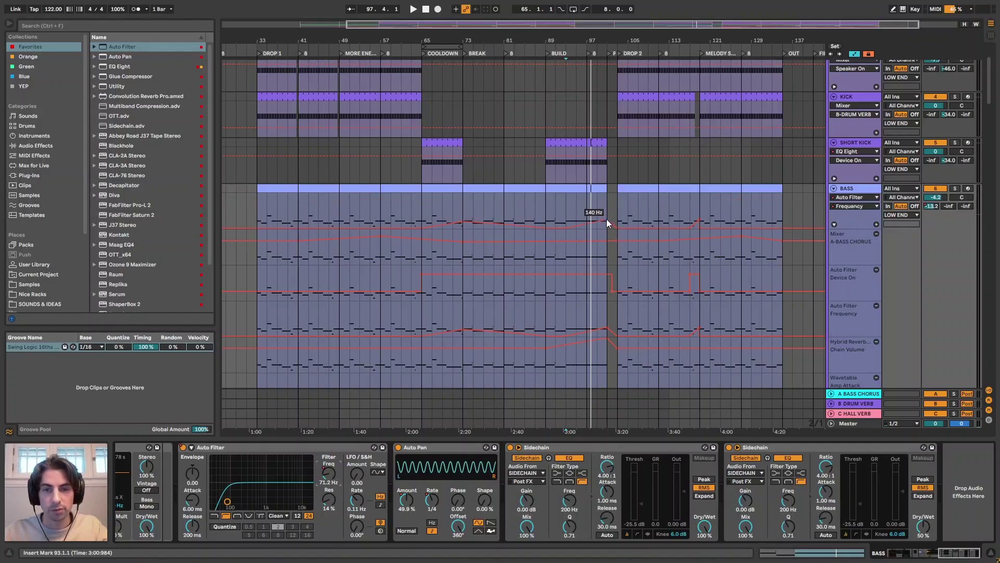
Highlight bars 93 to 101 of the BASS Auto Filter Frequency automation and place the insert marker at bar 101.
scroll(561, 190, up, 5)
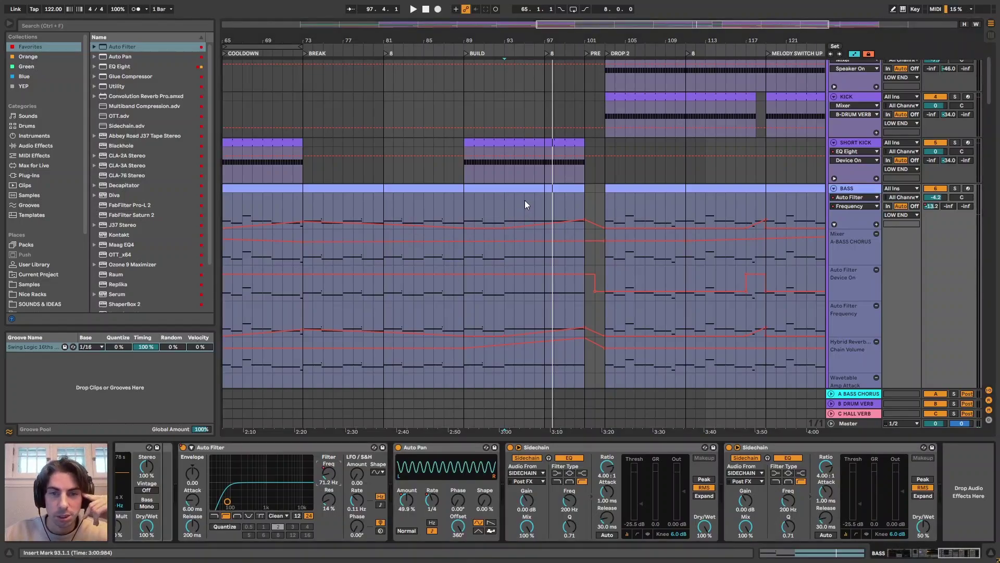
drag(504, 205, 581, 205)
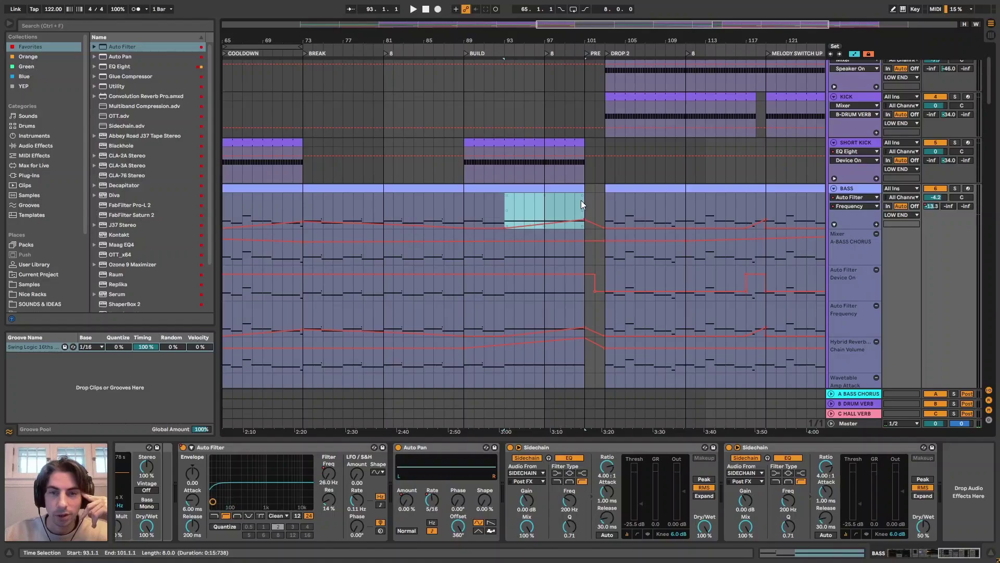
click(582, 199)
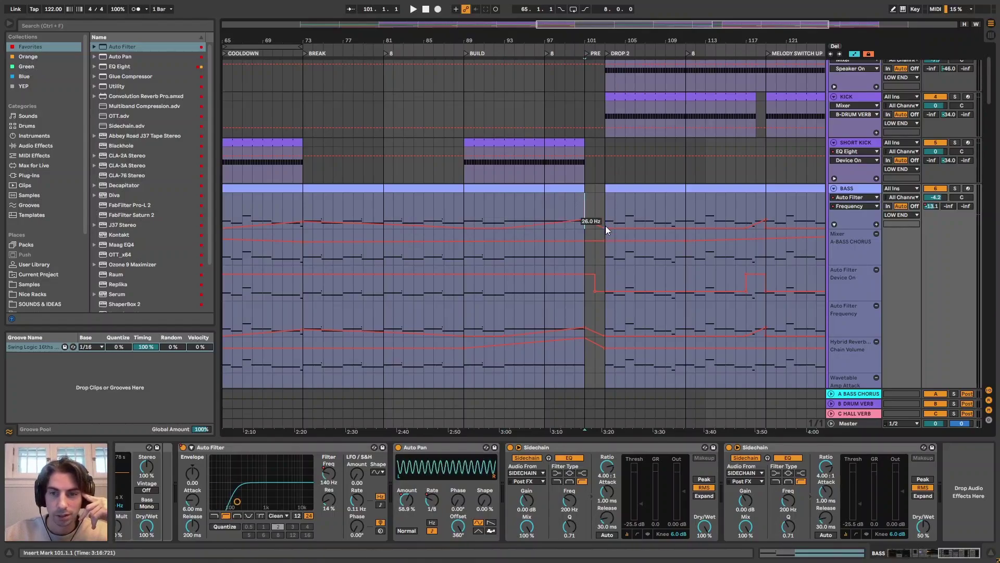
key(minus)
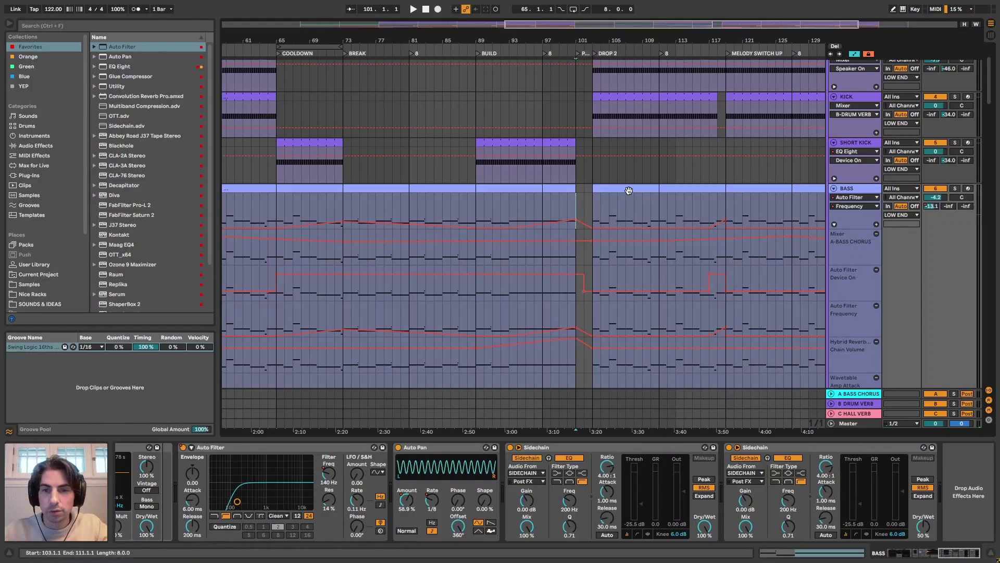
Place the insert marker at bar 103 on the RIDE GROUP track and audition the start of DROP 2.
drag(988, 90, 999, 121)
scroll(894, 175, up, 3)
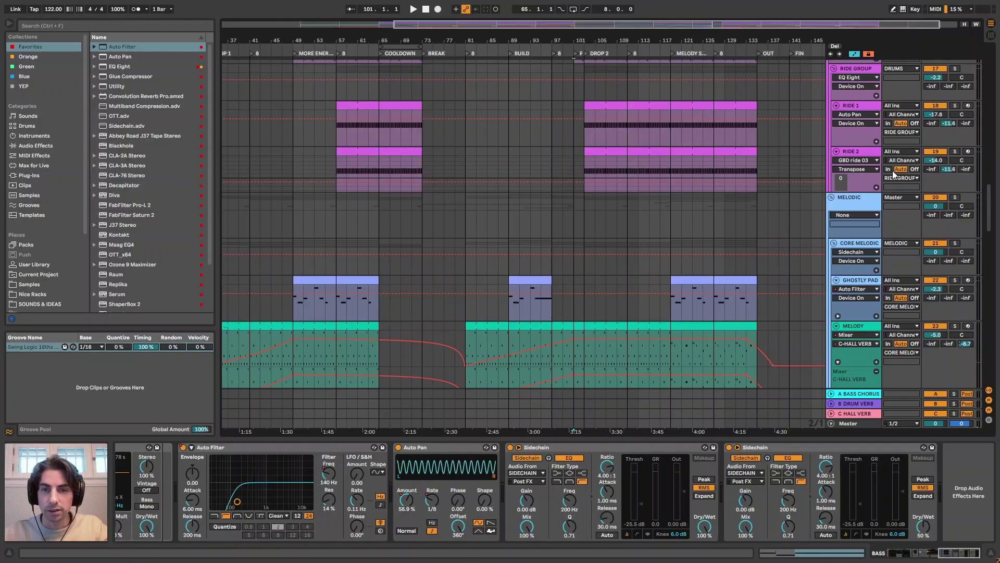
scroll(645, 120, up, 3)
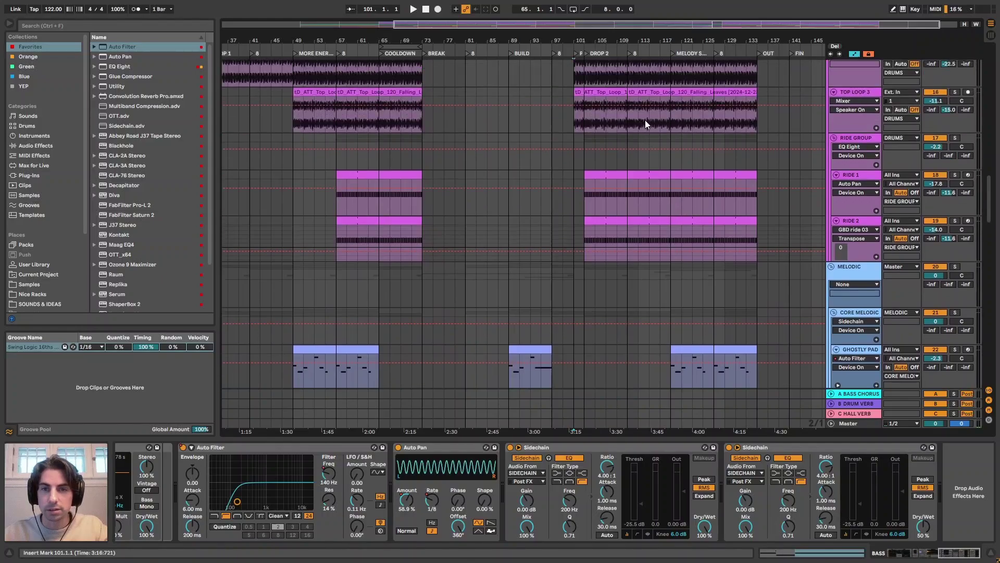
drag(631, 38, 667, 38)
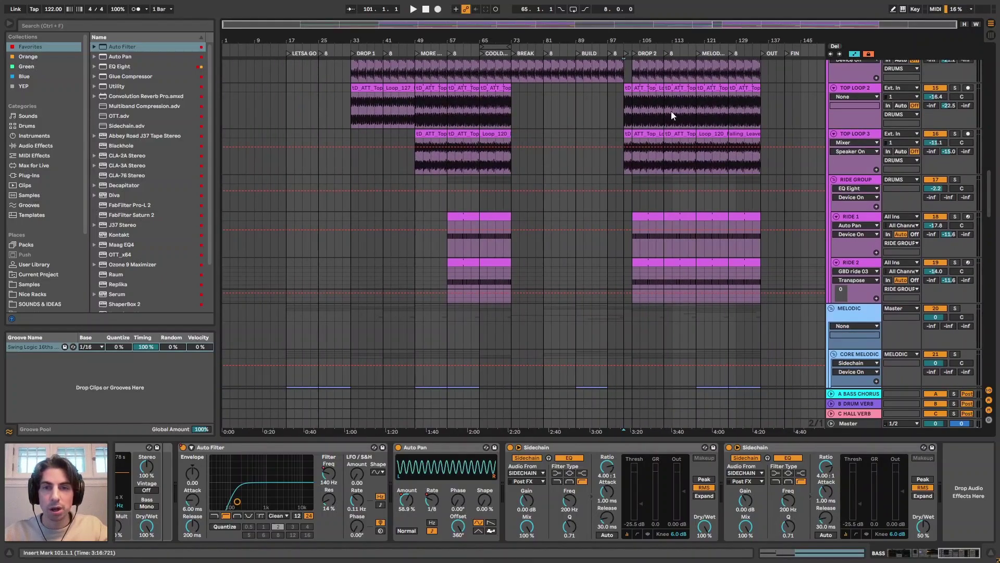
click(636, 200)
key(space)
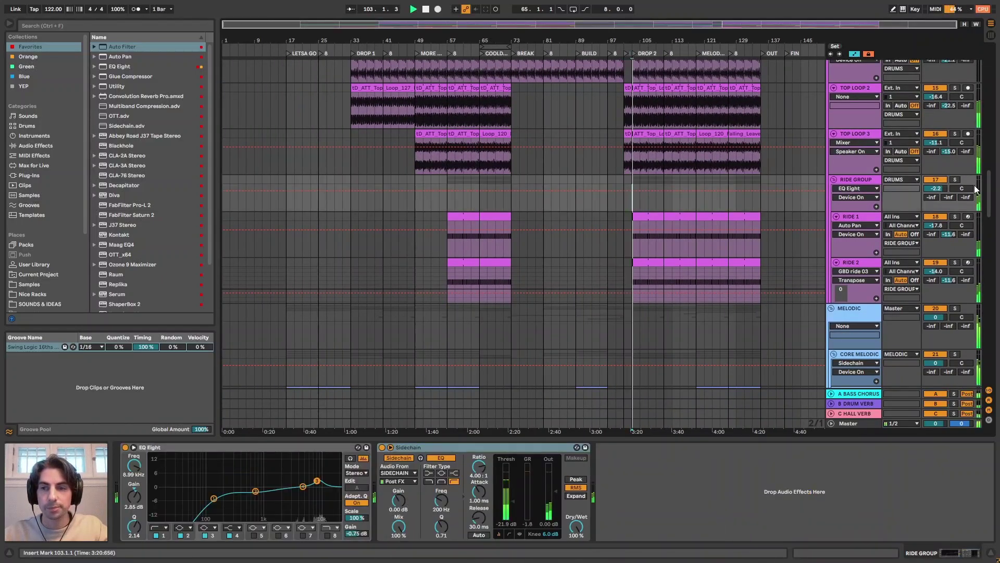
scroll(992, 196, up, 2)
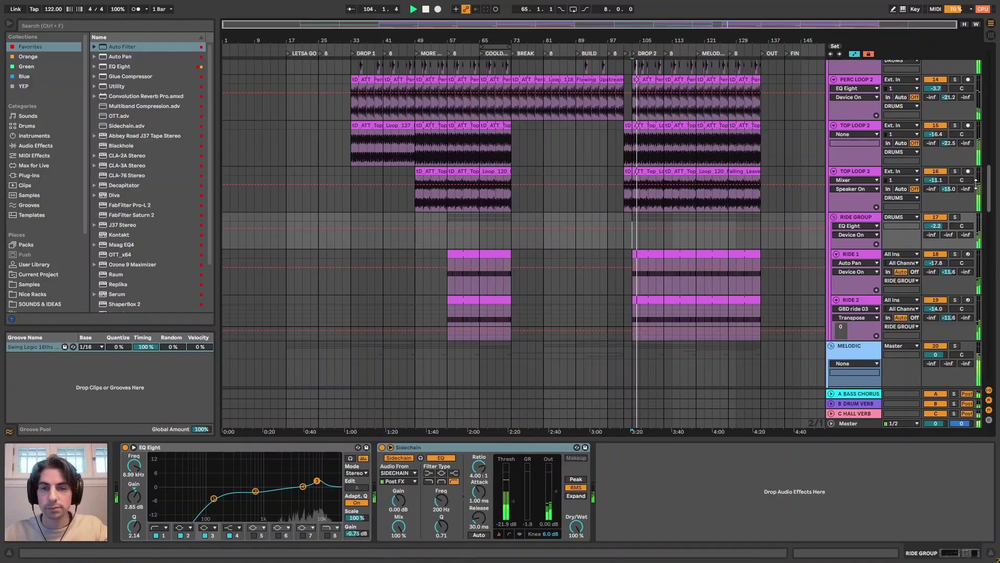
key(space)
Review the percussion and top loop tracks and the DRUMS group's automation lanes from COOLDOWN through MELODY SWITCH UP.
drag(728, 41, 718, 51)
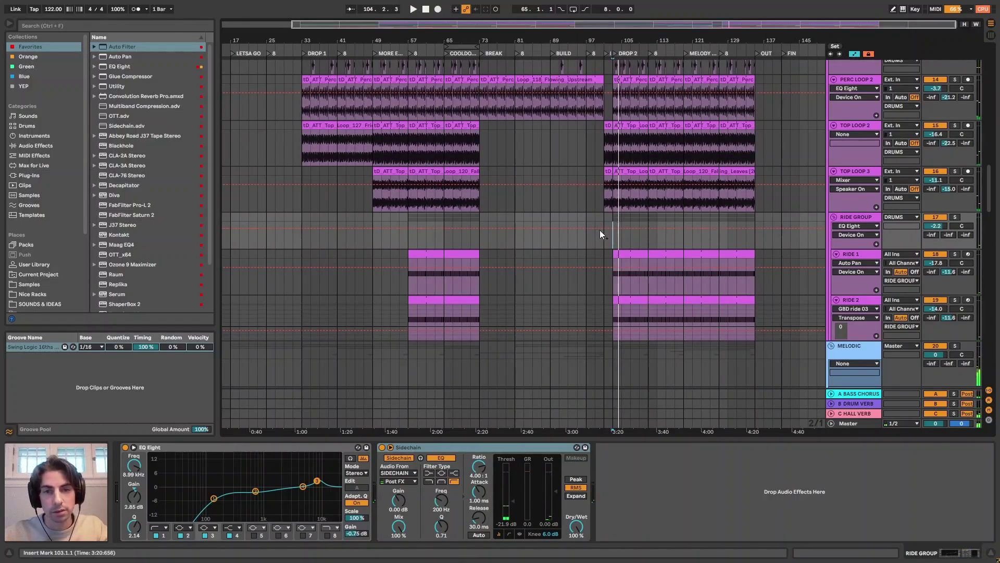
scroll(658, 211, up, 8)
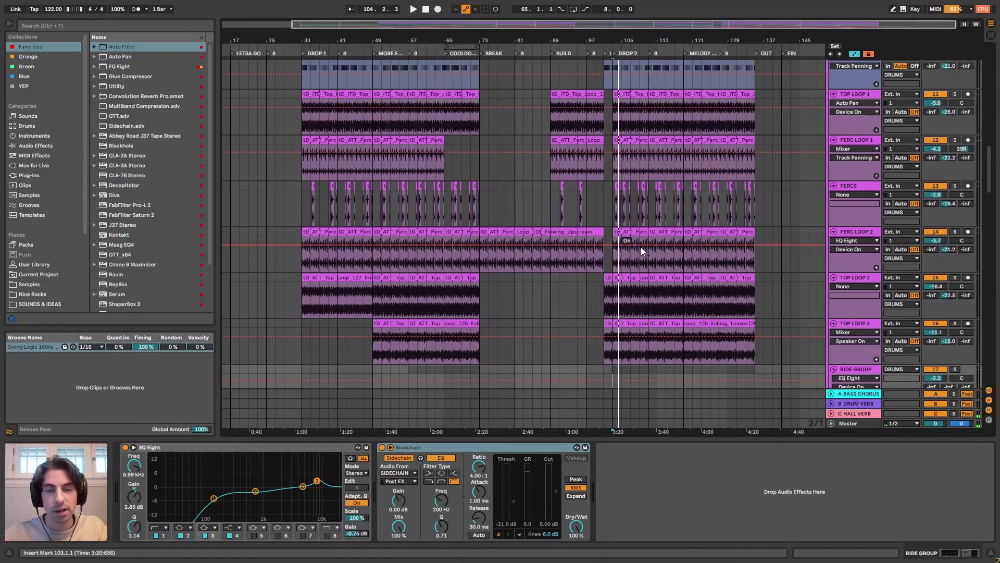
scroll(637, 207, up, 3)
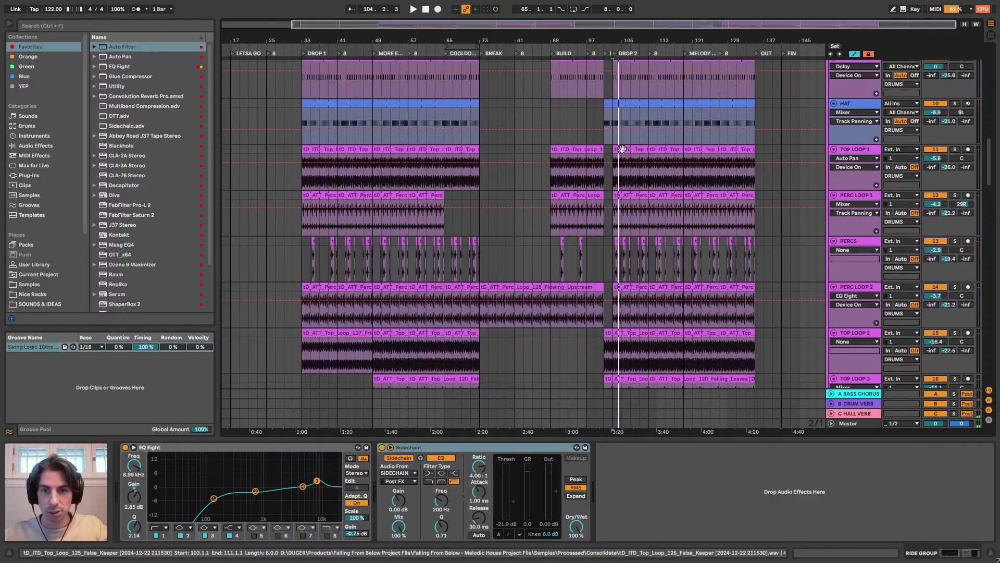
scroll(677, 190, up, 7)
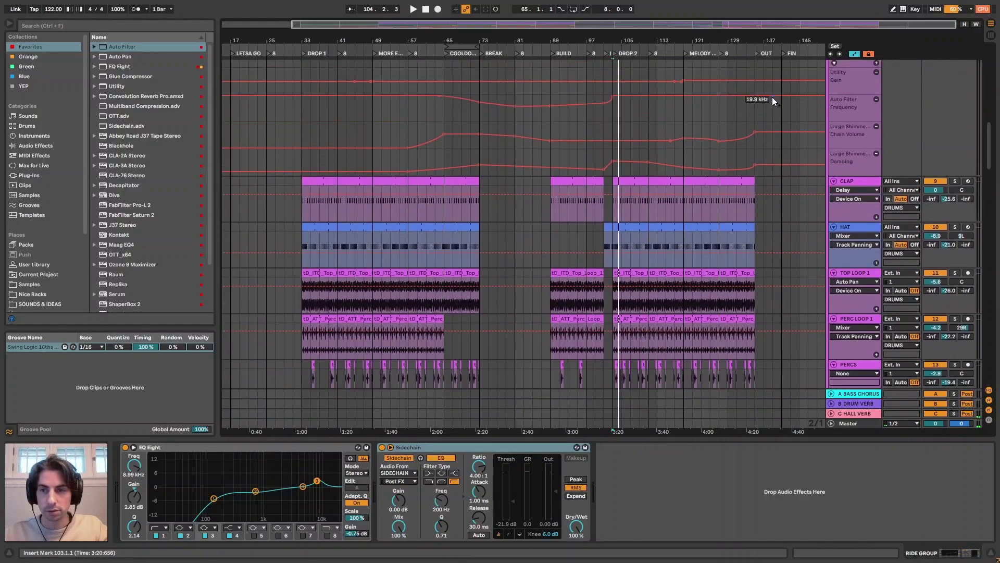
scroll(773, 98, up, 9)
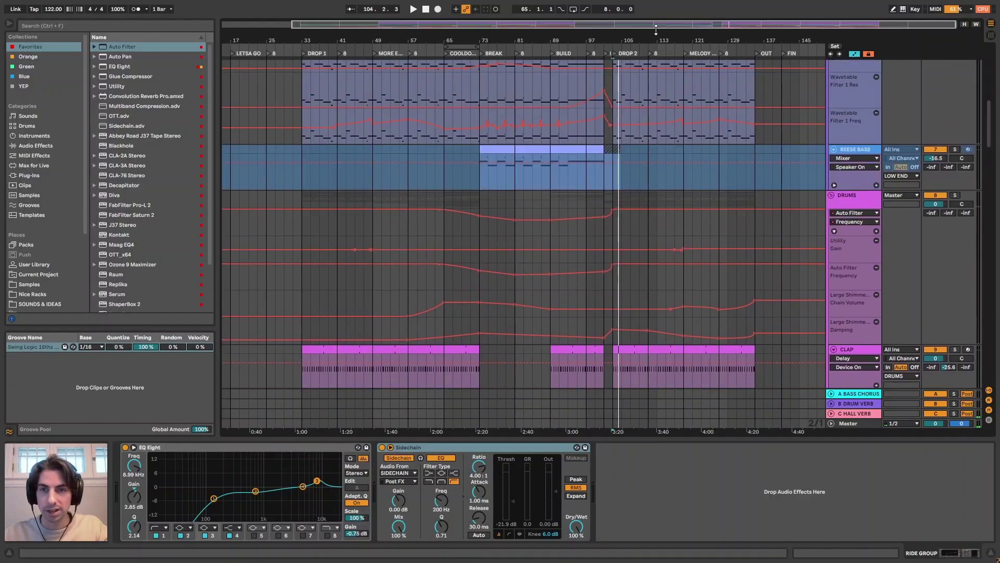
drag(656, 30, 640, 37)
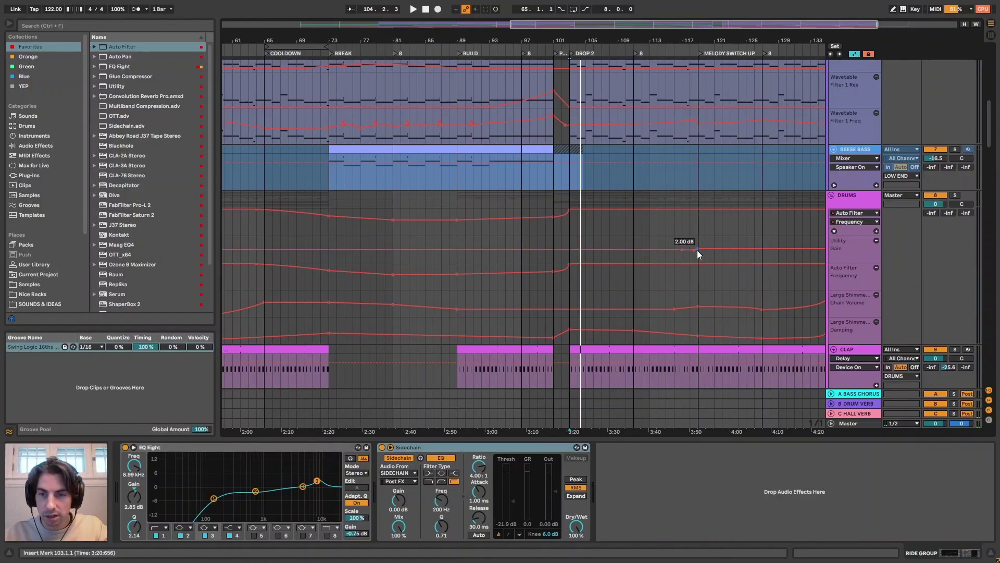
drag(695, 258, 818, 247)
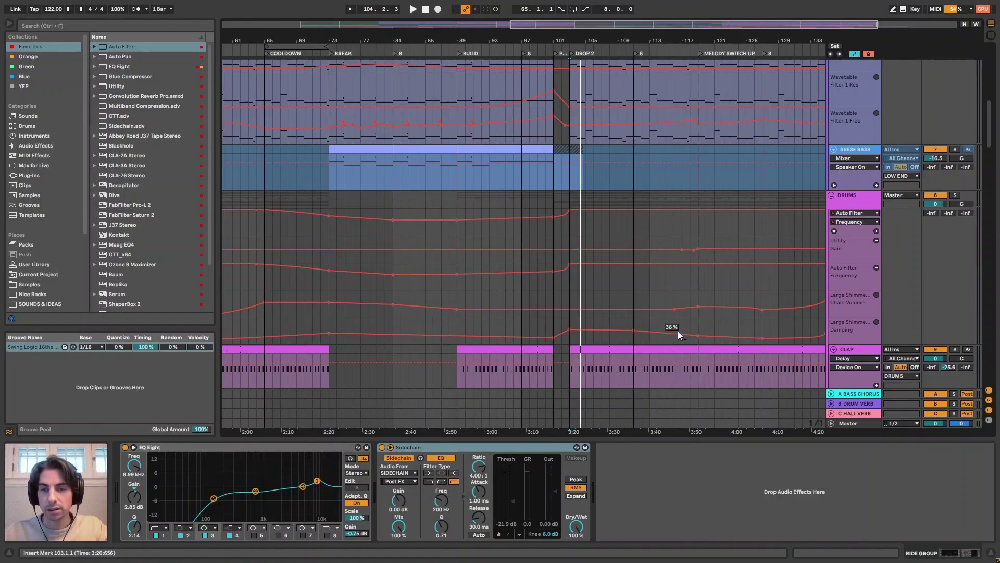
Show the DRUMS group's Large Shimmer Chain Volume automation in its main lane and place the insert marker at bar 104.
scroll(698, 313, down, 3)
click(855, 144)
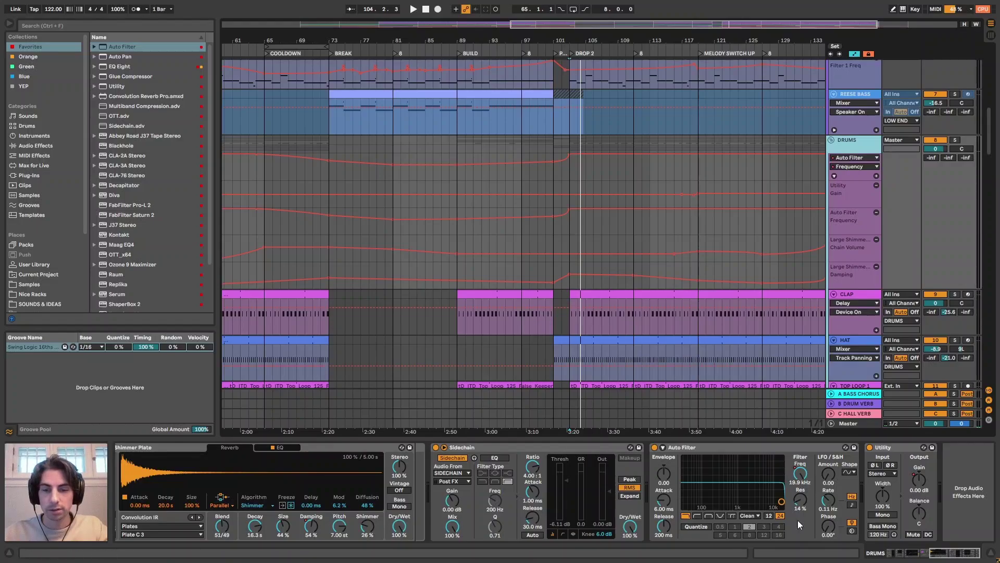
click(932, 552)
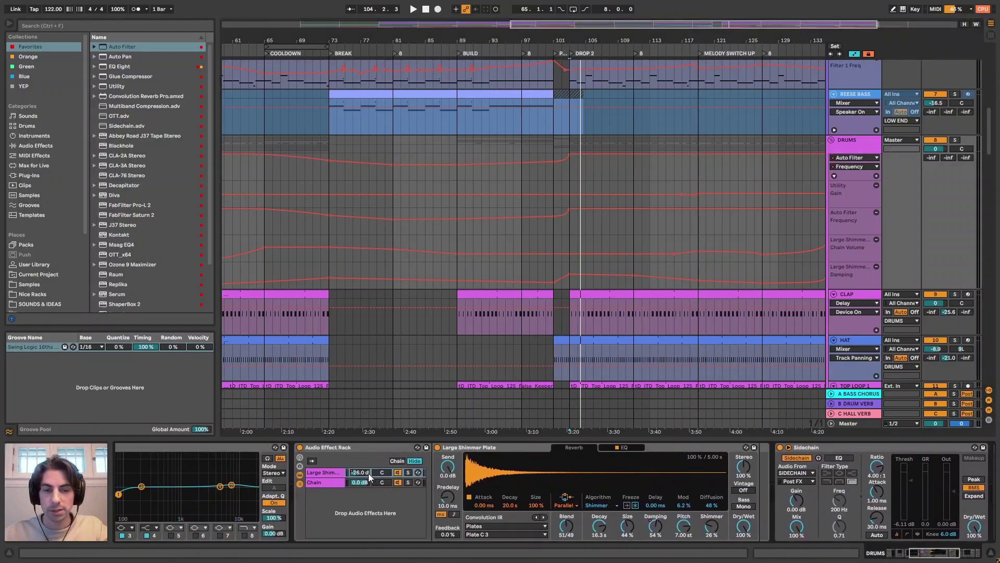
click(359, 472)
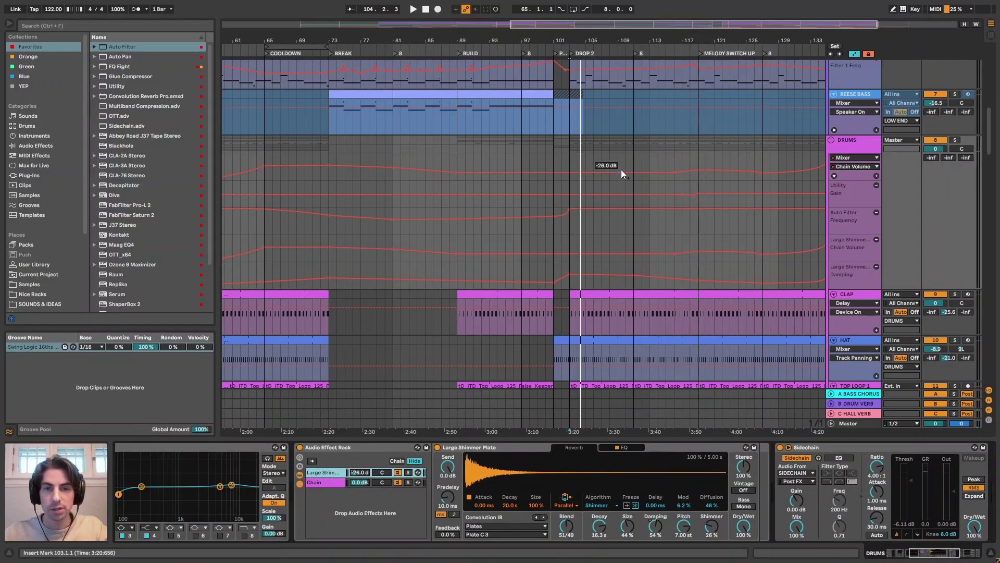
click(580, 148)
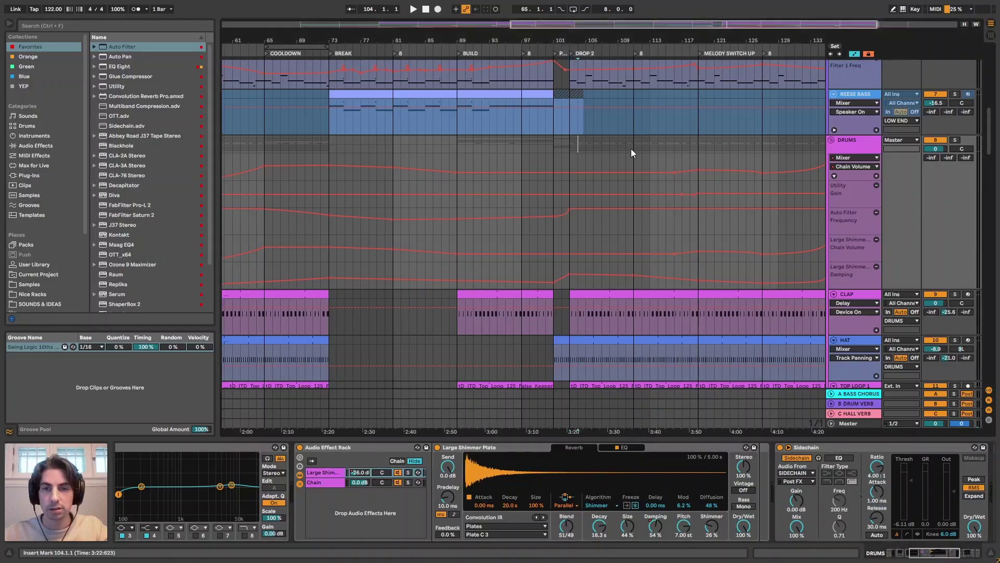
Audition the soloed DRUMS group from bar 35 in DROP 1 and from bar 103 at the start of DROP 2.
drag(694, 43, 696, 23)
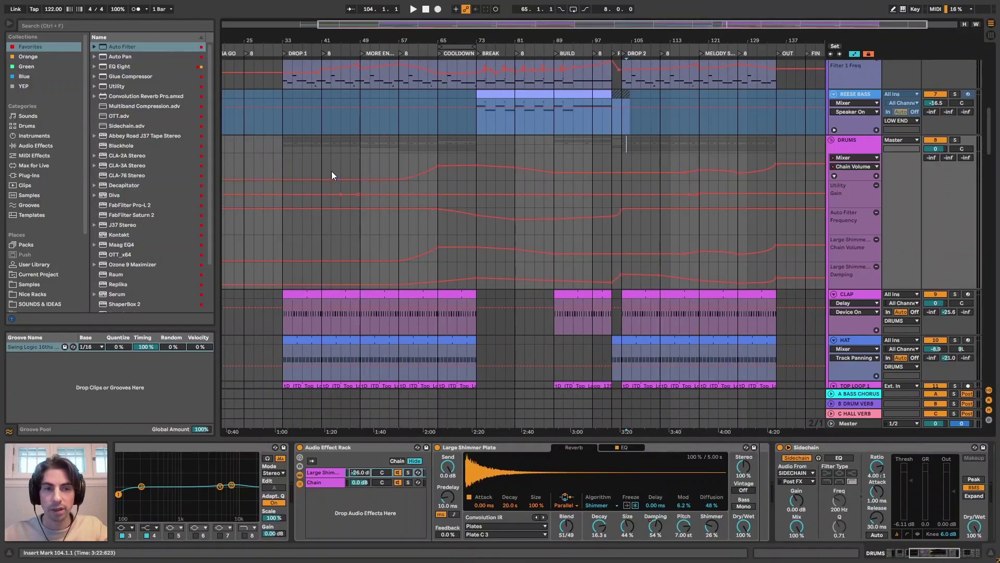
click(289, 168)
key(space)
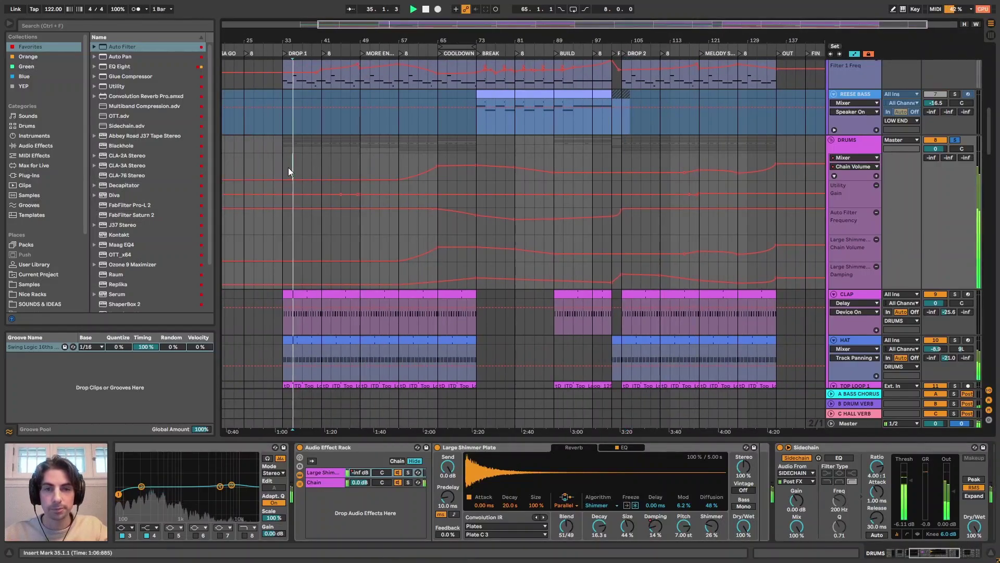
click(622, 156)
key(space)
key(space)
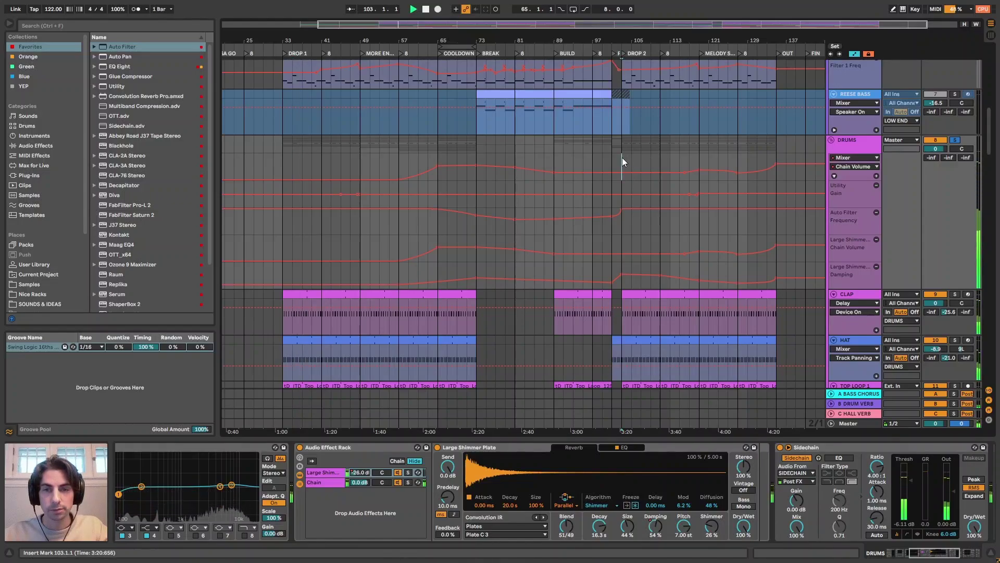
Compare the drums with the DRUMS Audio Effect Rack off and on, and show the Large Shimmer Chain Volume automation again.
click(300, 447)
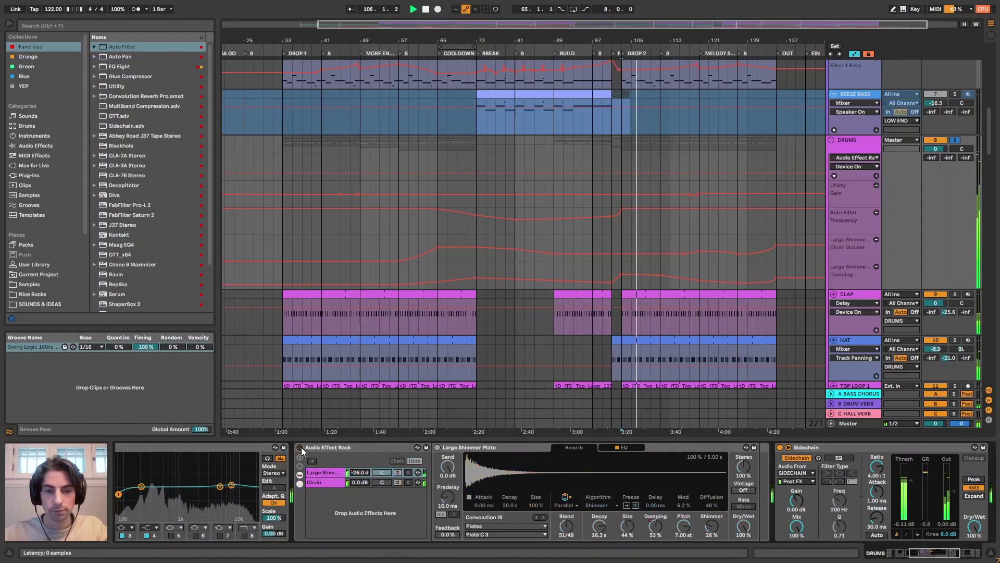
click(300, 447)
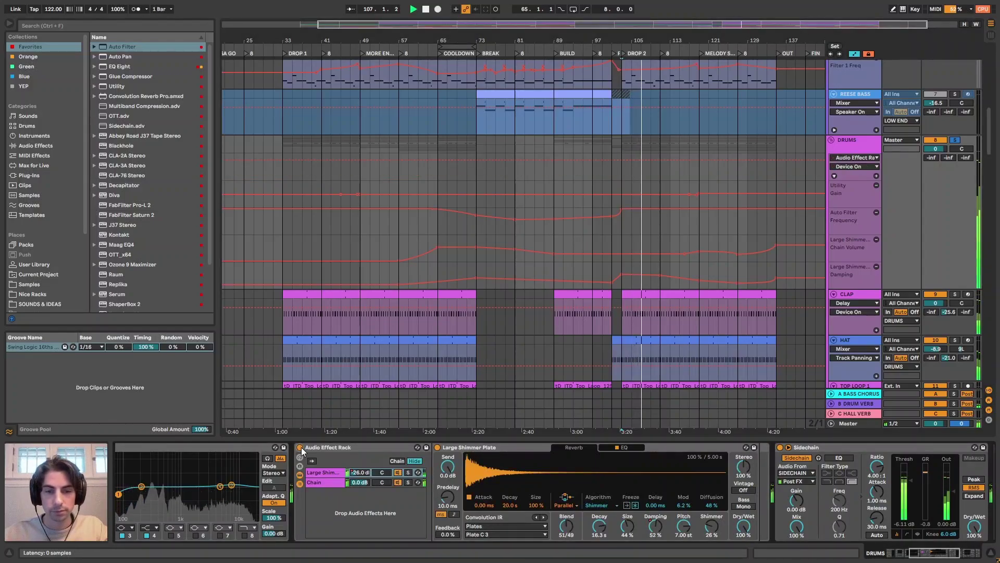
click(365, 472)
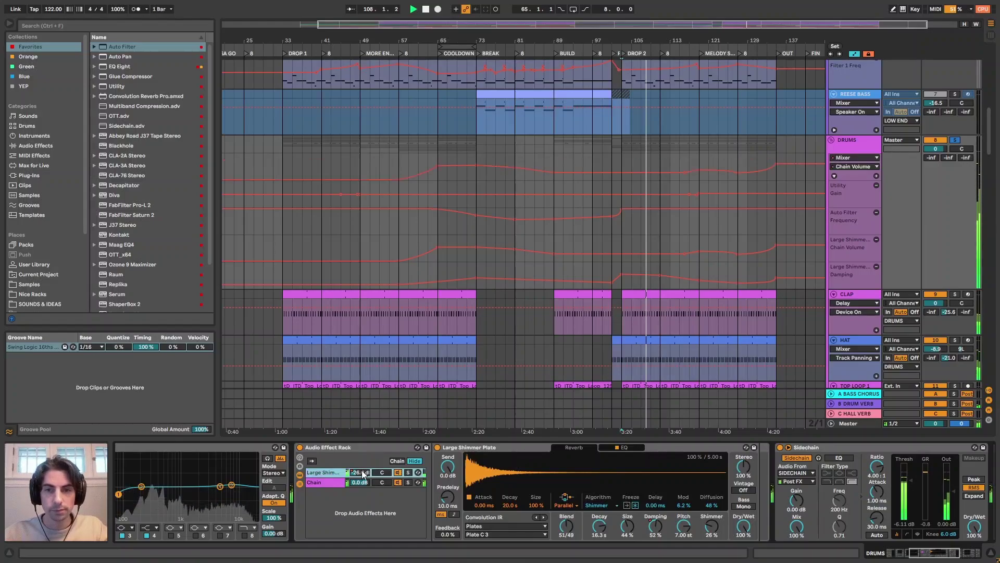
Stop playback and highlight bars 119 to 135 of the MELODY track, covering MELODY SWITCH UP.
drag(702, 36, 660, 44)
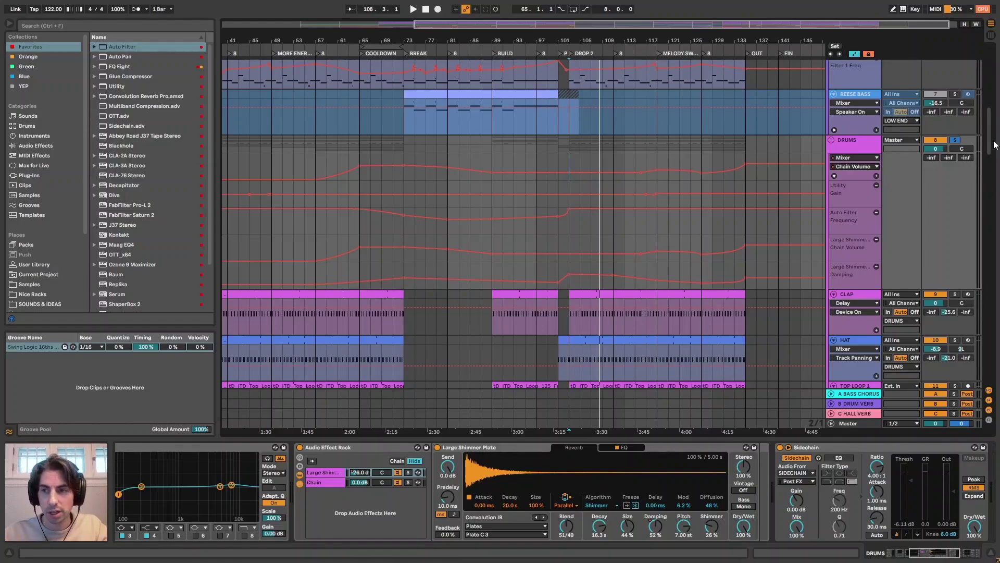
drag(994, 145, 991, 243)
drag(576, 40, 659, 29)
click(576, 150)
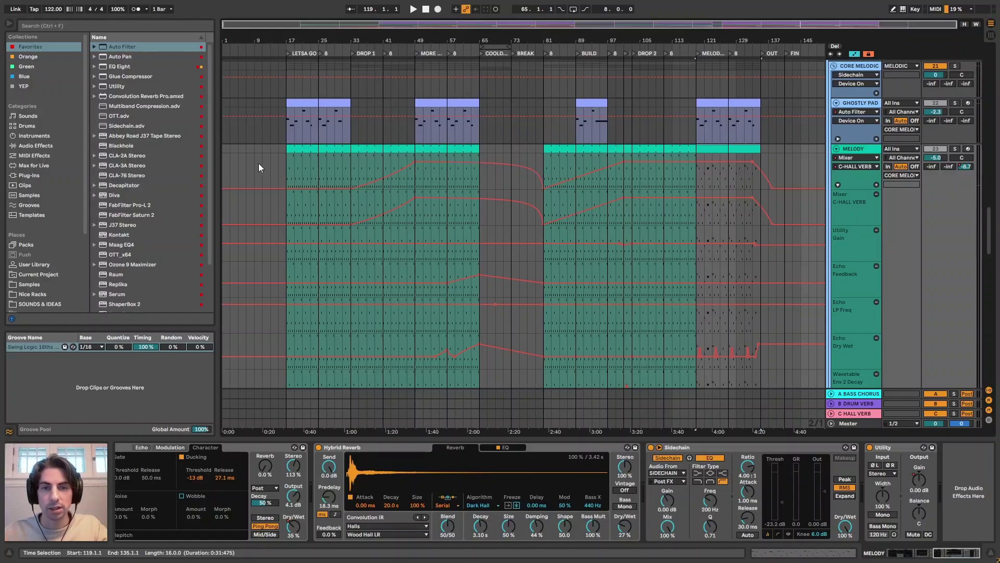
click(697, 100)
Place the insert marker at bar 115 on the MELODY track, four bars before MELODY SWITCH UP.
drag(754, 40, 703, 114)
click(641, 190)
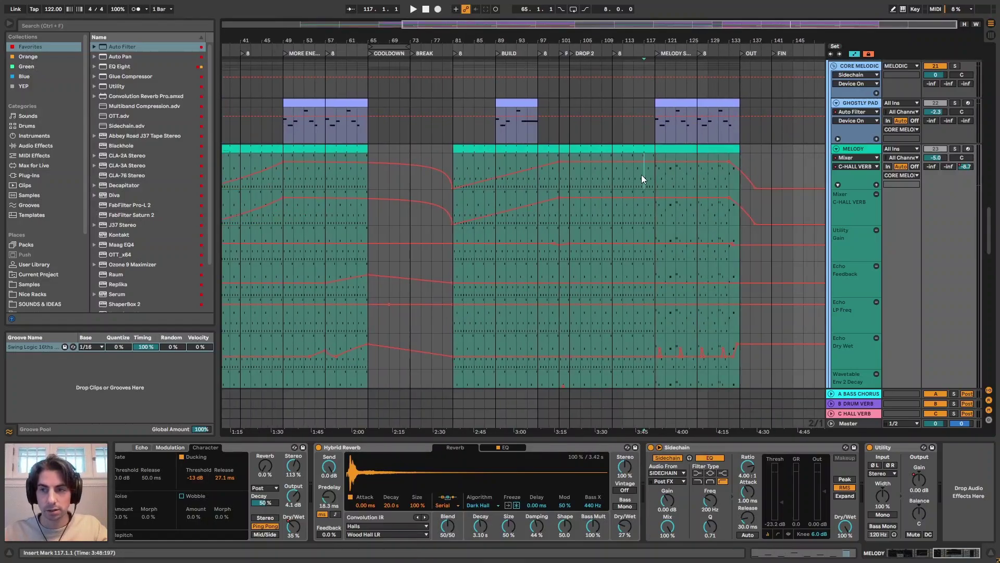
drag(680, 37, 583, 195)
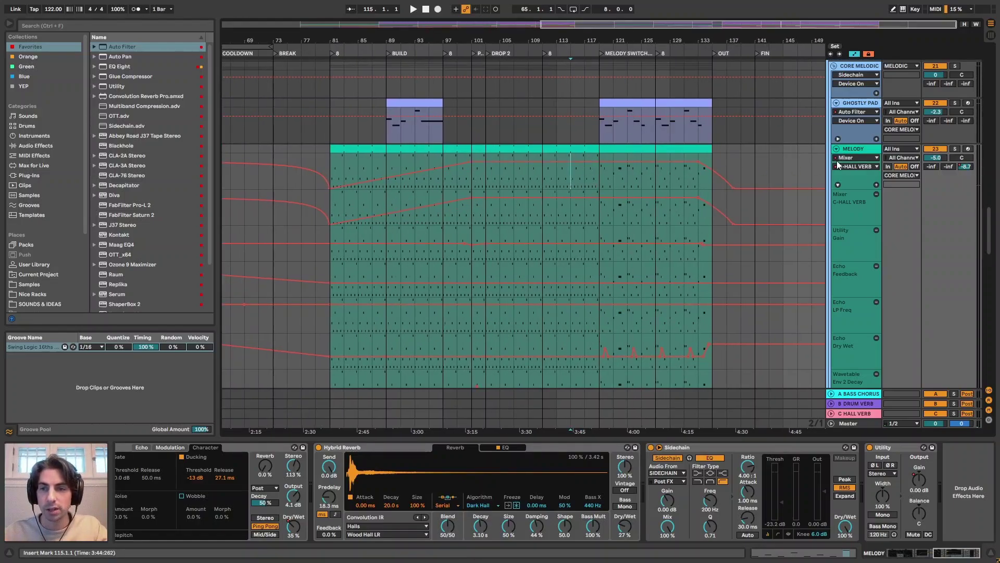
click(570, 176)
Review the FX sweeps and impacts around MELODY SWITCH UP and start playback from bar 115 on the TENSION PAD track.
drag(991, 222, 994, 365)
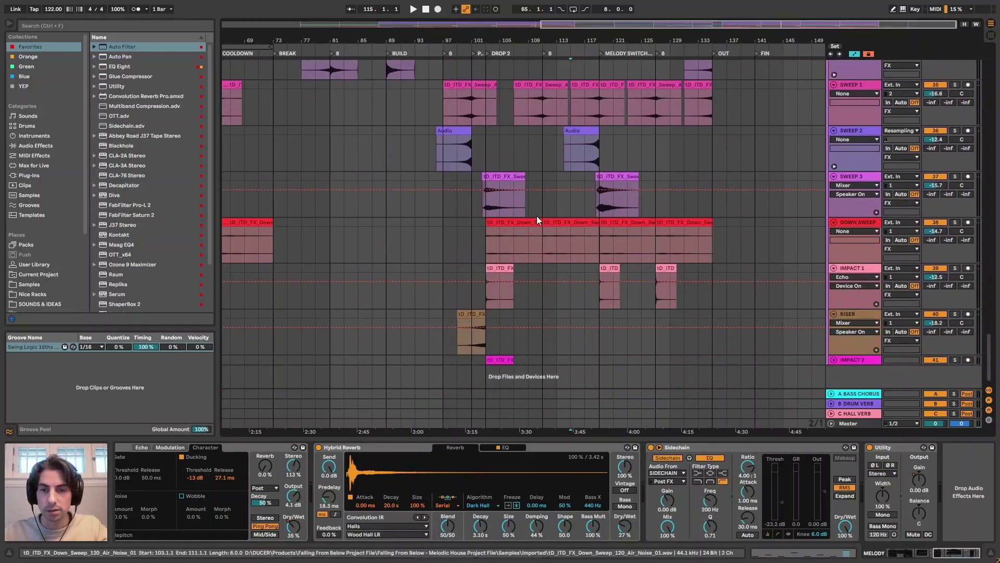
scroll(573, 159, up, 5)
scroll(586, 169, up, 2)
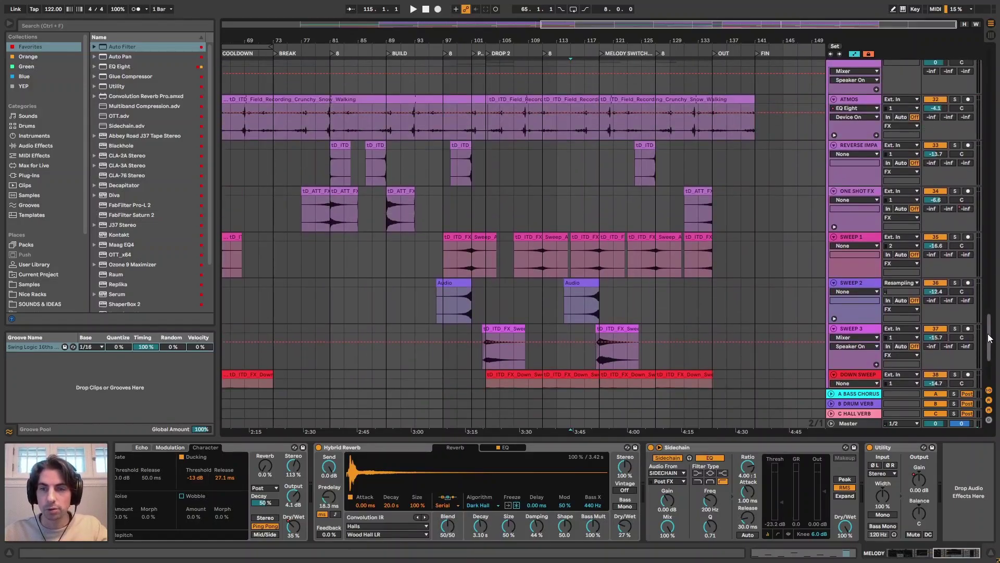
drag(990, 338, 995, 272)
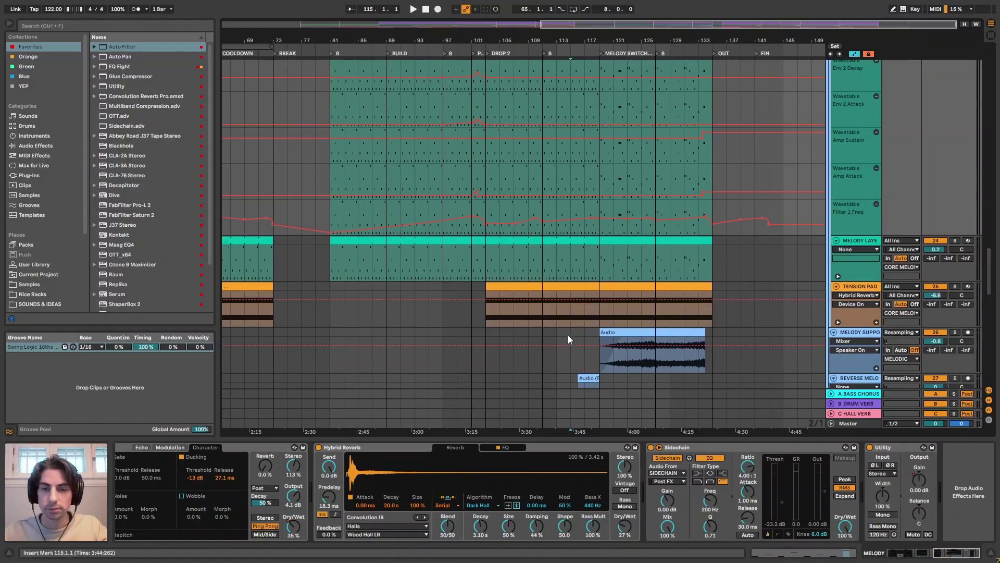
click(568, 316)
key(space)
Examine the ride, MELODY, BASS and FX tracks and their automation while playing through MELODY SWITCH UP into OUT.
scroll(978, 221, up, 10)
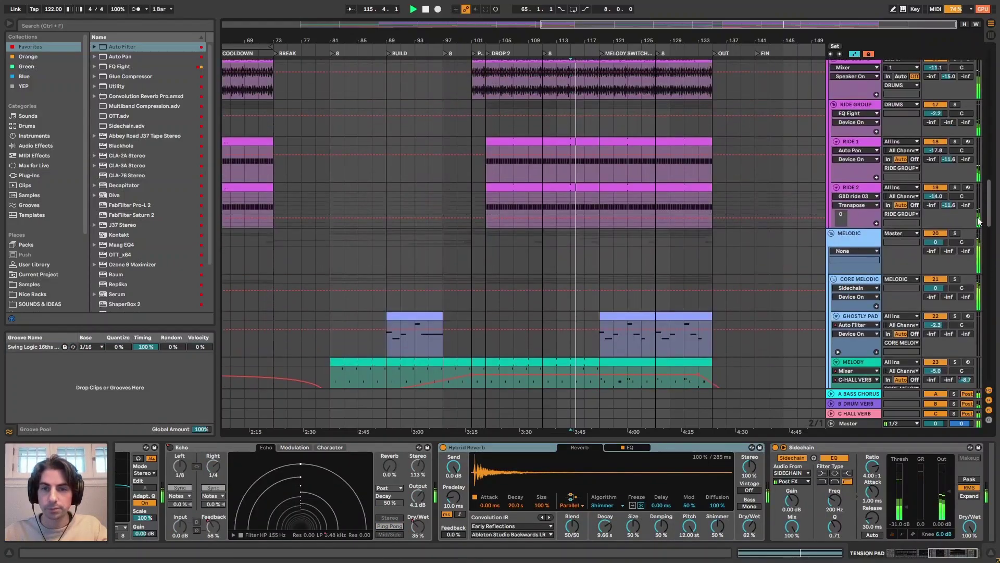
scroll(978, 221, down, 5)
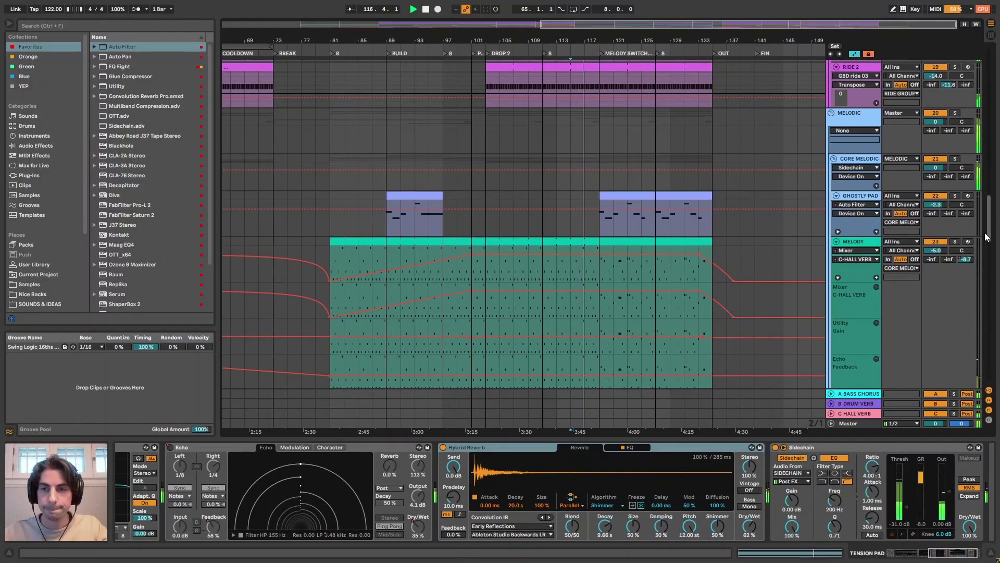
mouse_move(987, 237)
mouse_down()
mouse_move(981, 140)
mouse_move(981, 242)
mouse_up()
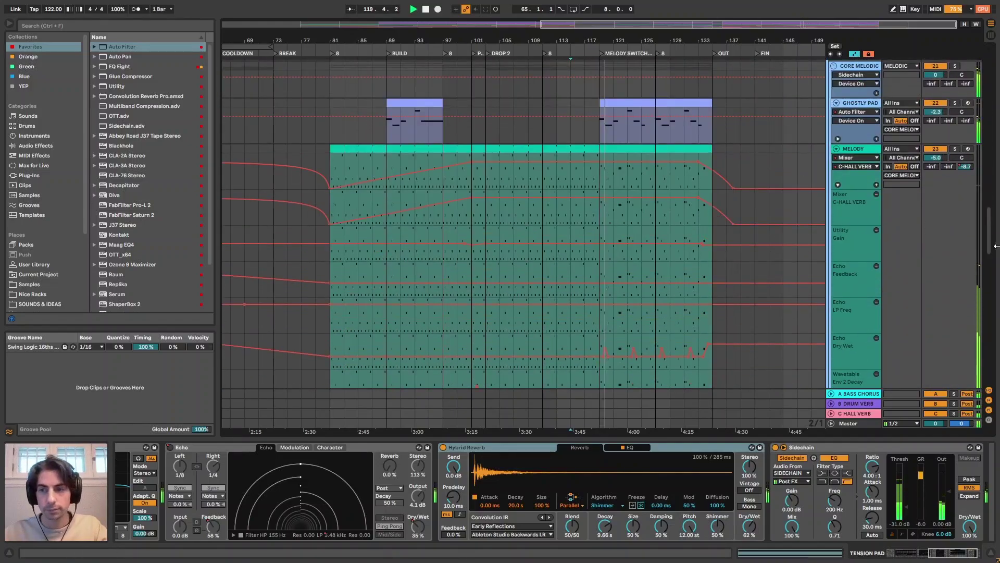
drag(988, 242, 998, 120)
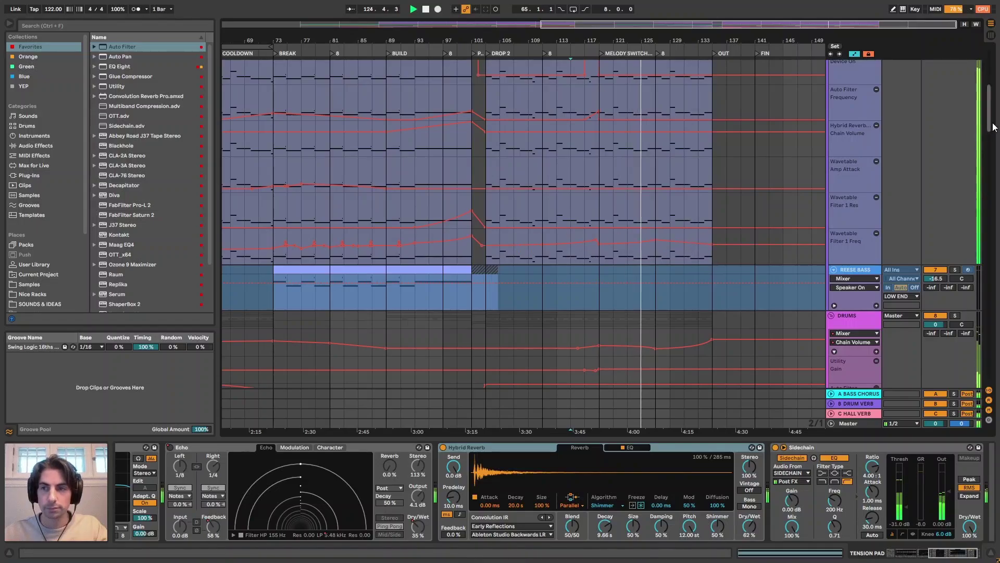
drag(992, 126, 994, 237)
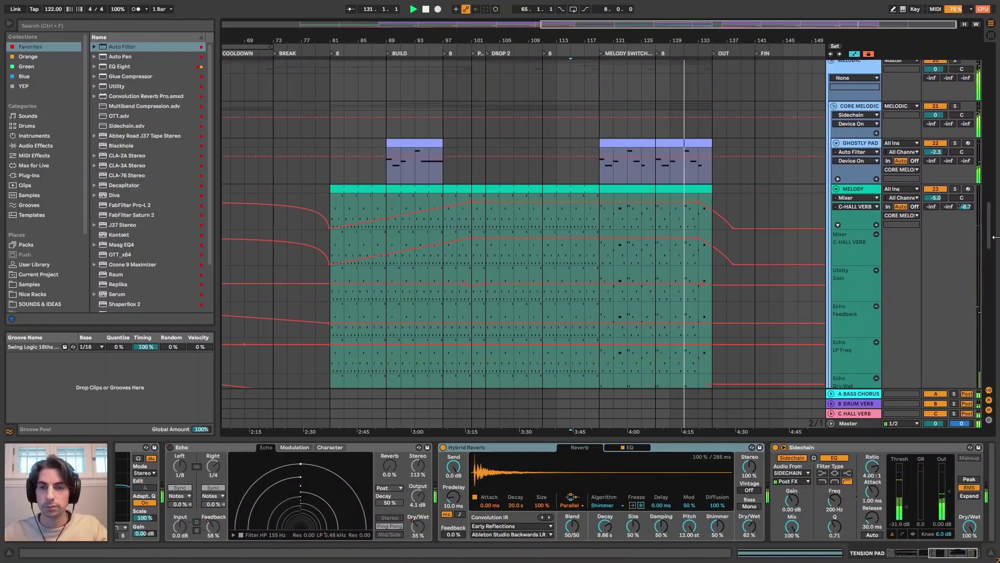
scroll(786, 252, down, 5)
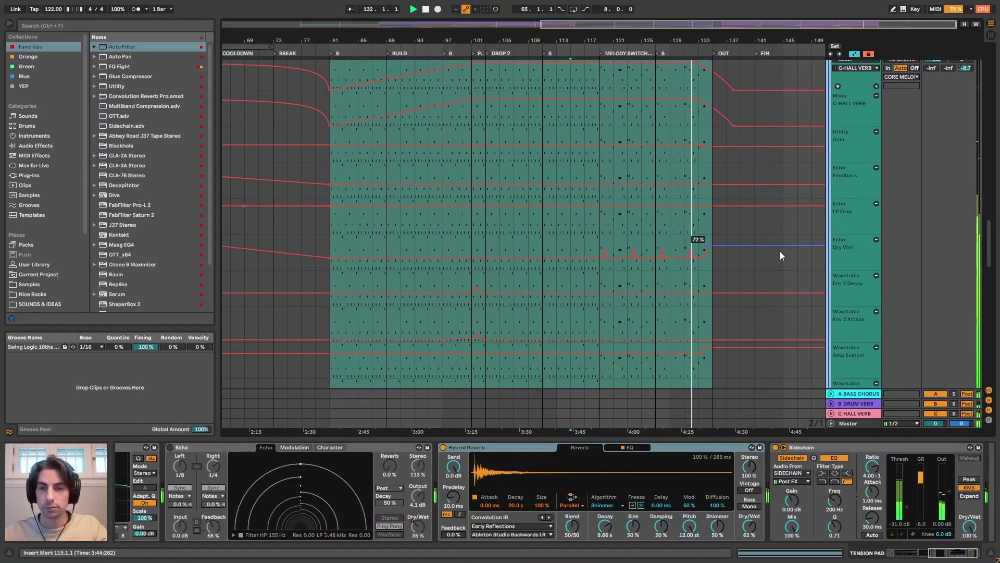
scroll(780, 251, down, 1)
drag(995, 256, 998, 326)
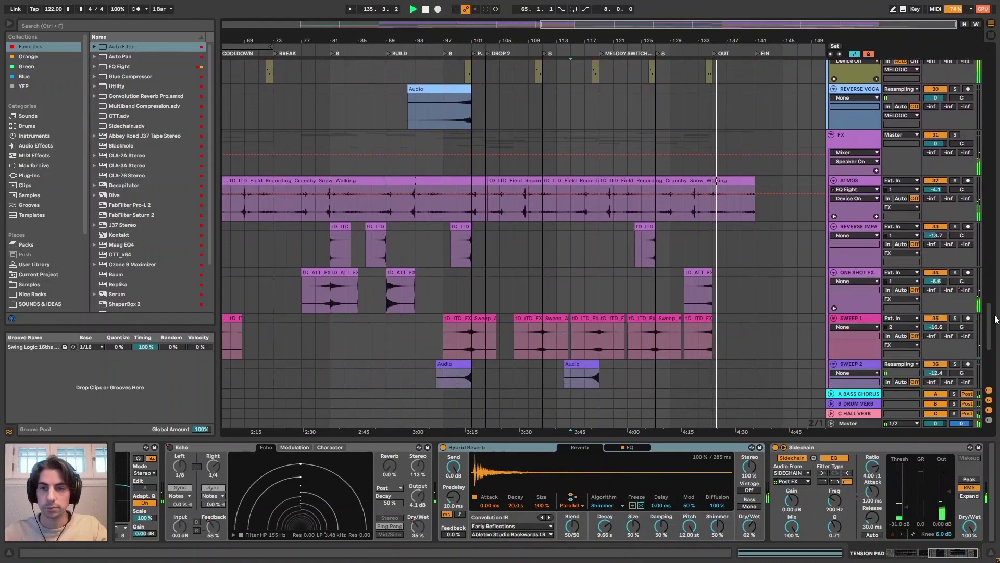
Unfold the Master track, show its Auto Filter Frequency automation, and place the insert marker at bar 135, the start of OUT.
click(862, 424)
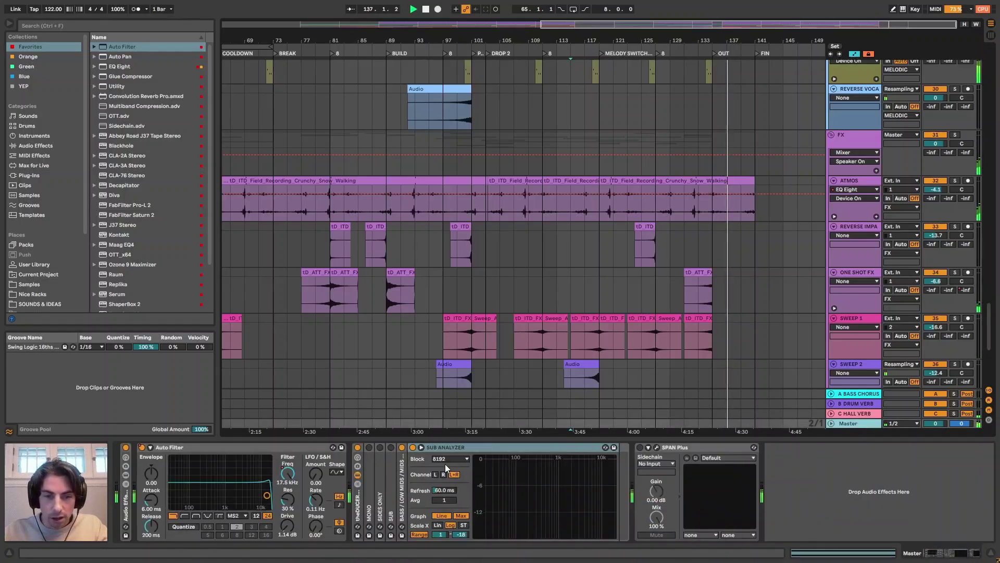
click(832, 423)
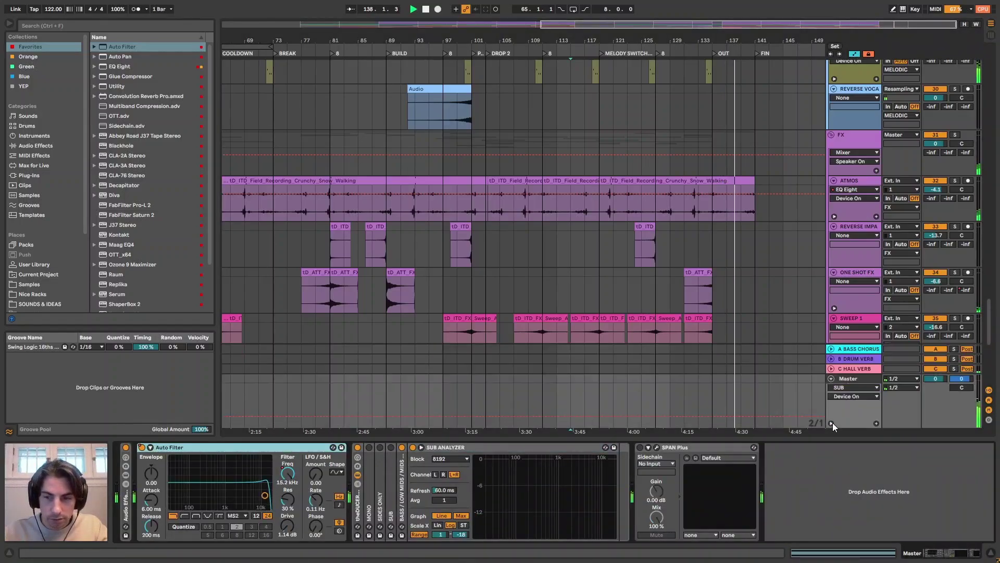
click(845, 388)
click(855, 301)
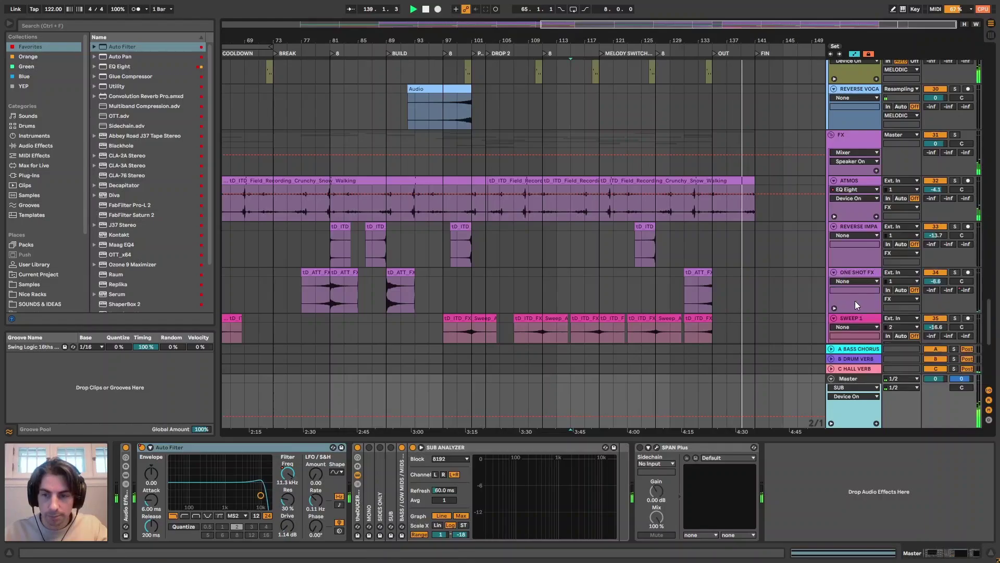
click(857, 395)
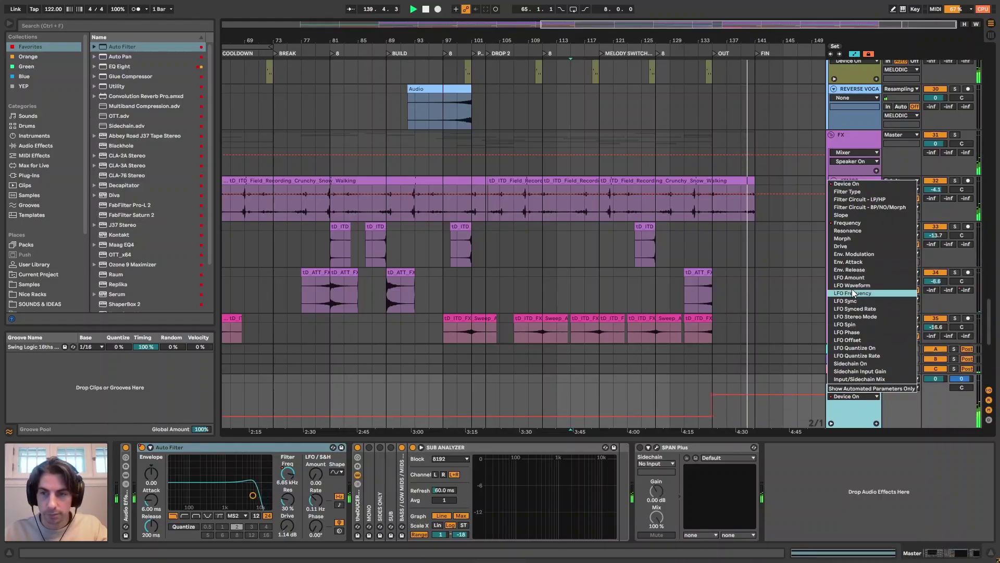
click(848, 223)
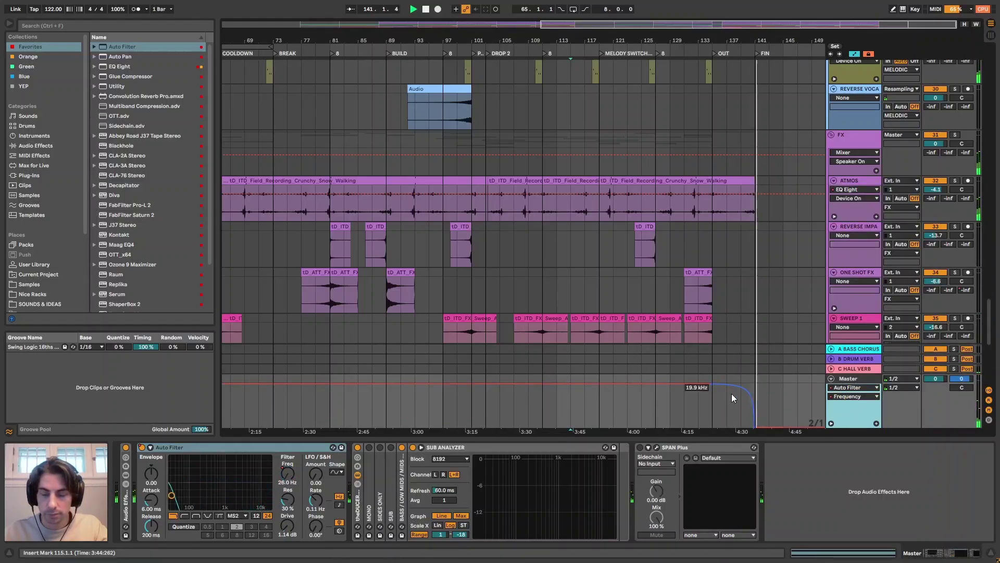
click(712, 397)
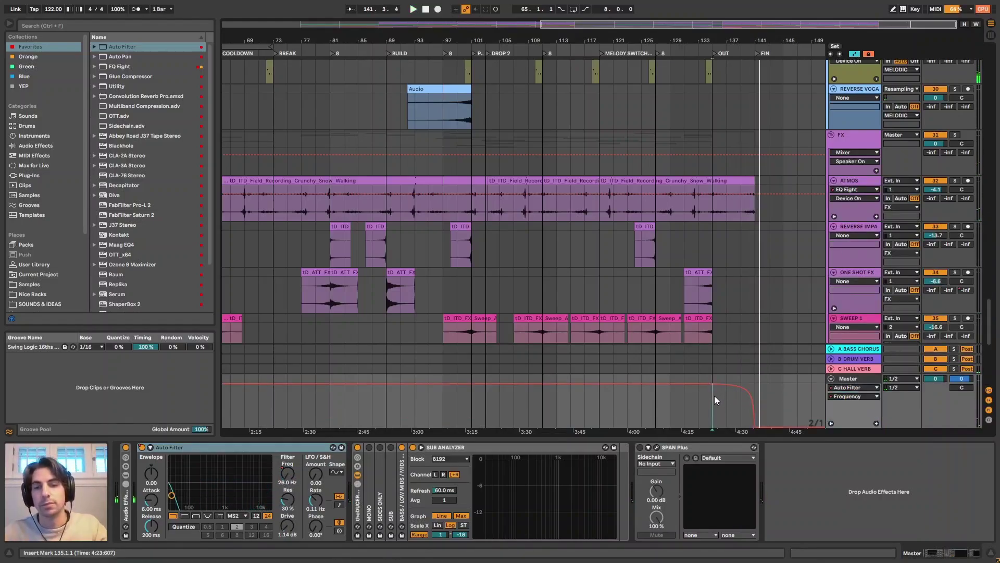
Fold the Master track, fit the whole arrangement in view, and fold the MELODIC group.
click(831, 379)
key(w)
drag(989, 317, 993, 212)
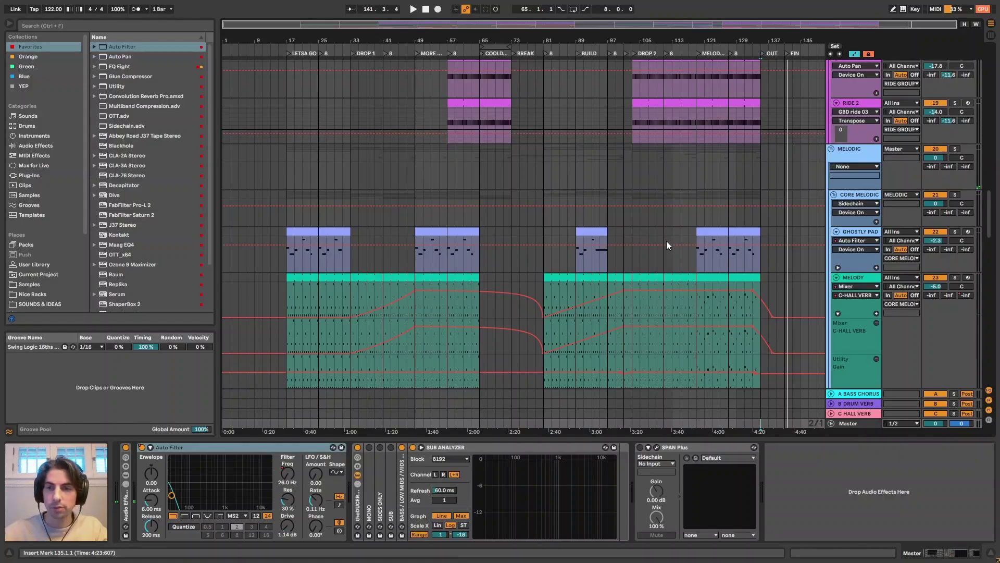
click(845, 150)
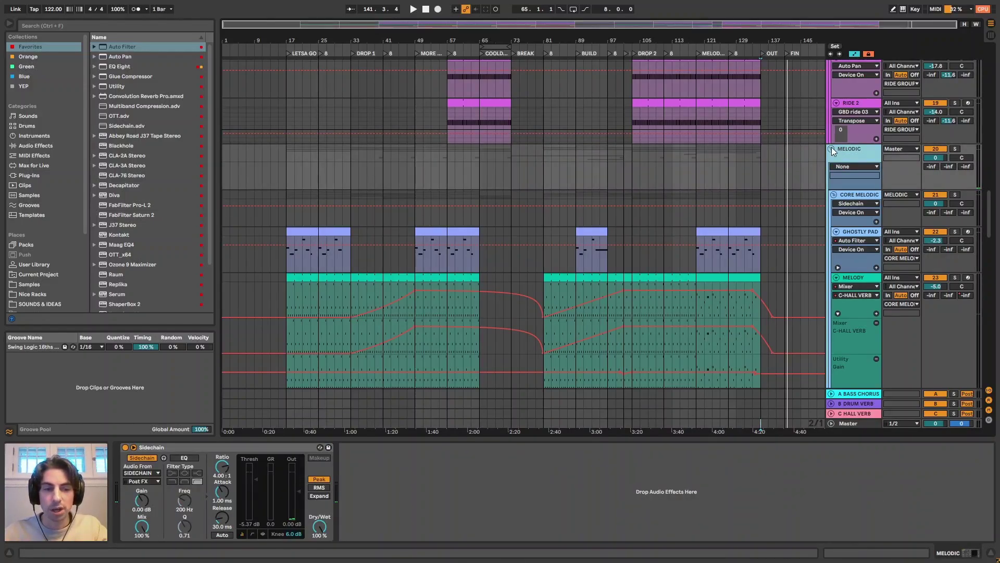
click(831, 148)
Collapse the extra automation lanes of the BASS track and the DRUMS group.
drag(995, 286, 998, 88)
click(835, 270)
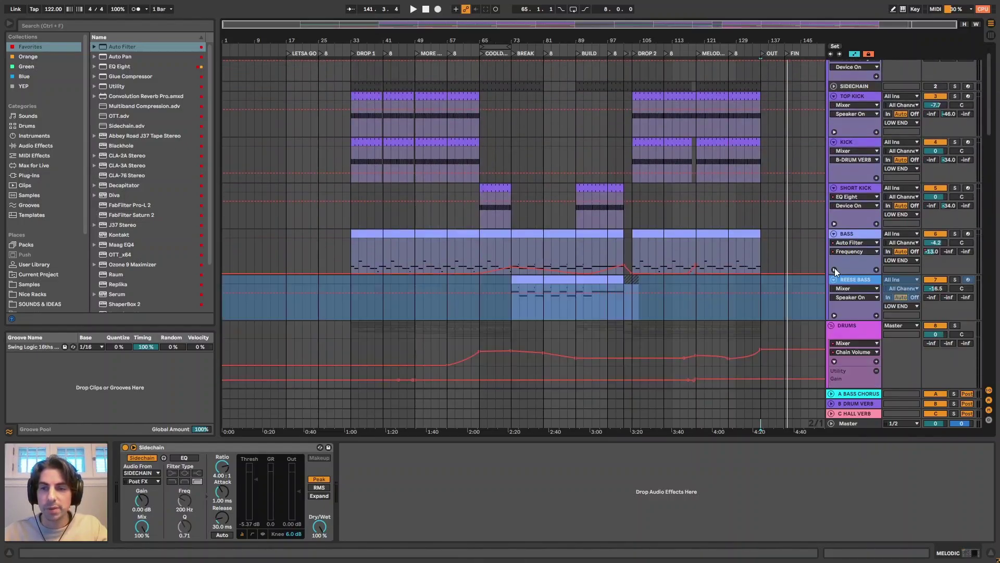
click(849, 330)
scroll(853, 262, down, 3)
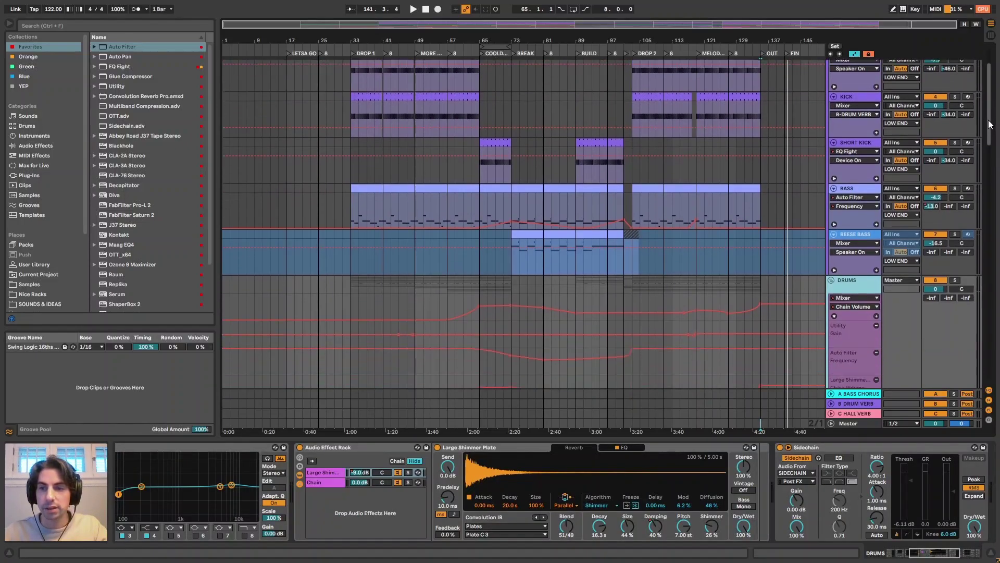
click(835, 291)
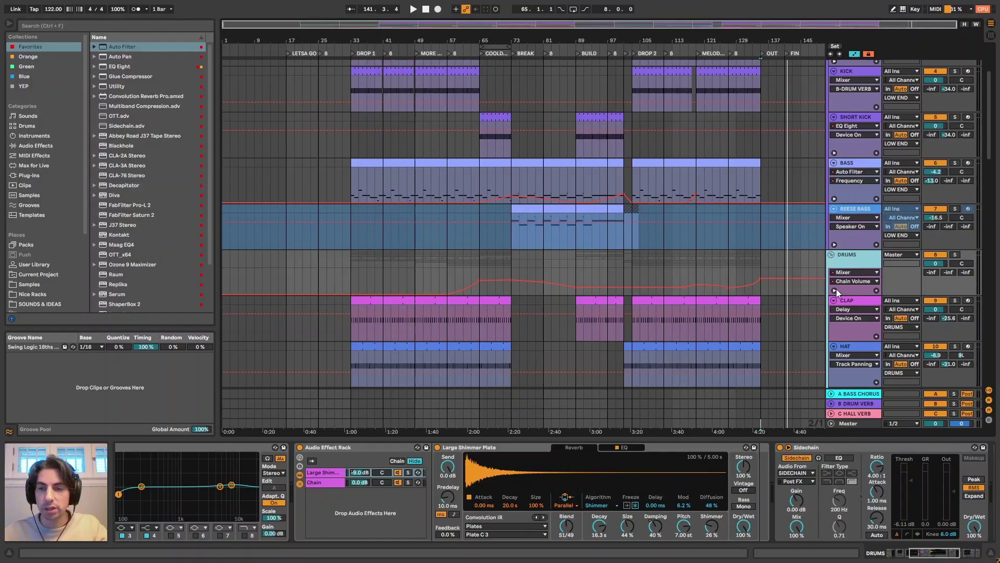
Inspect the Master track's effect chain from the Saturator to the Limiter, and fold the LOW END group.
click(855, 423)
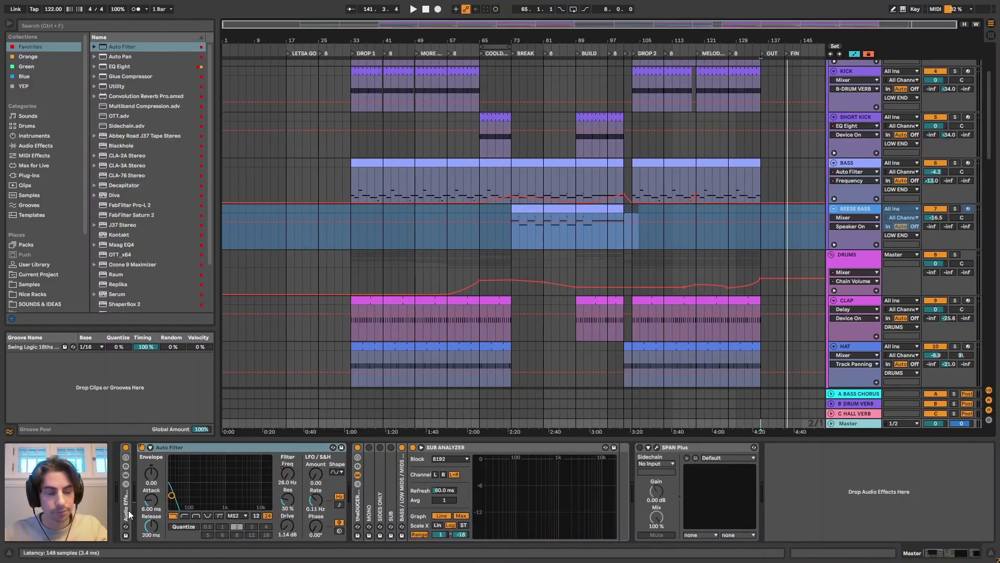
scroll(130, 515, left, 5)
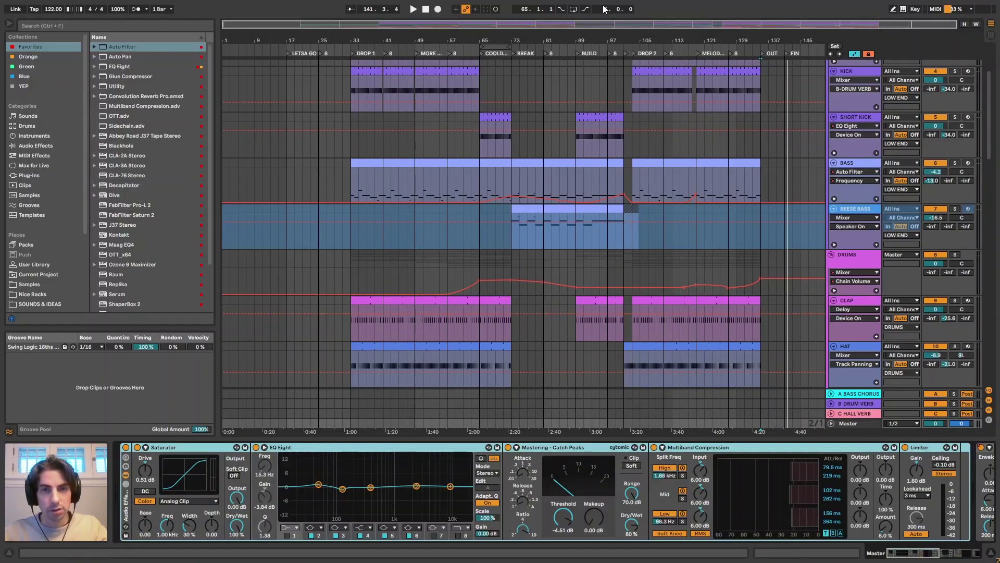
scroll(846, 156, up, 4)
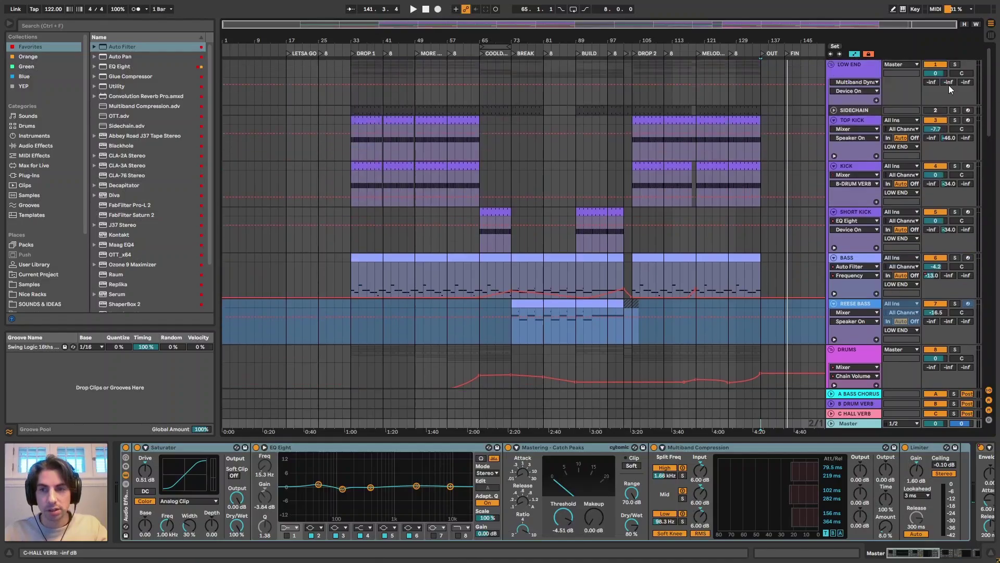
click(846, 72)
click(831, 65)
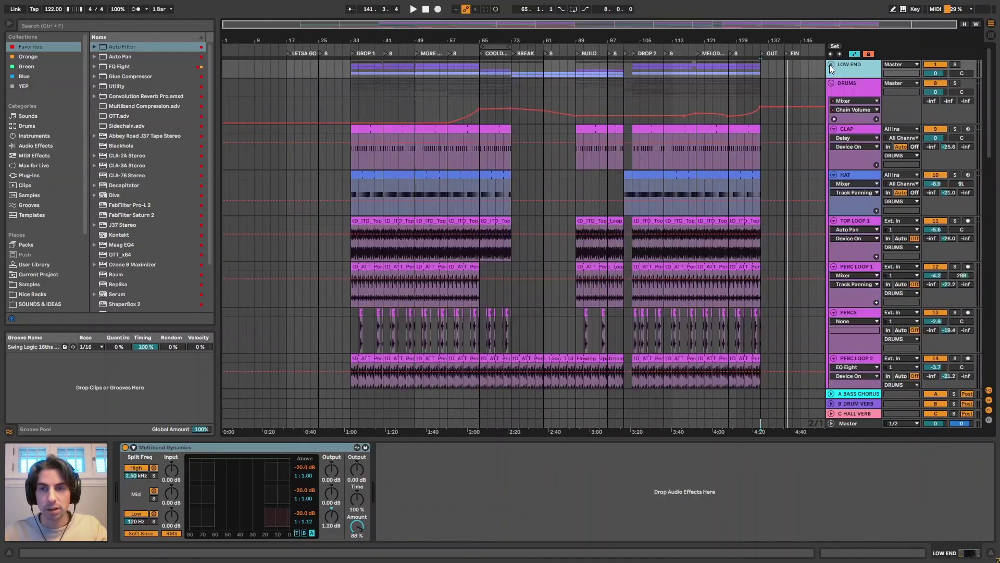
Fold the DRUMS and FX groups so only the group tracks remain in the arrangement.
click(831, 83)
click(839, 120)
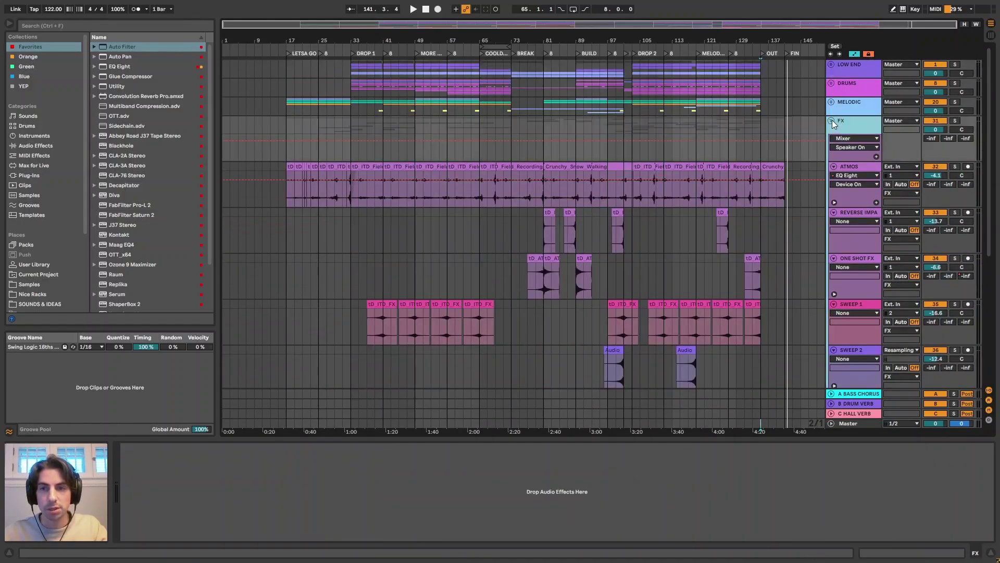
click(831, 120)
Show the Master track's device chain and look through it from the Saturator and EQ Eight onward.
click(855, 423)
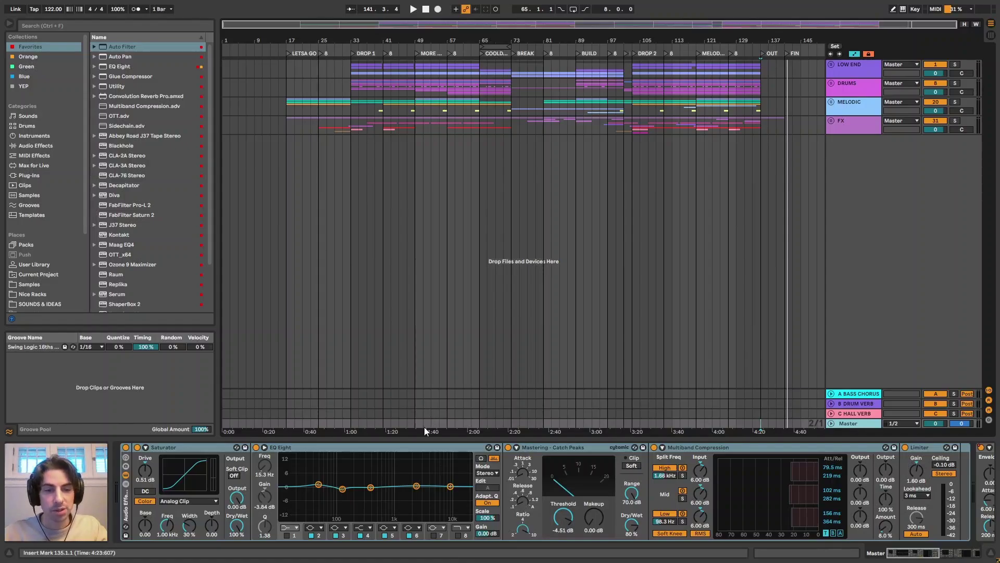
click(418, 447)
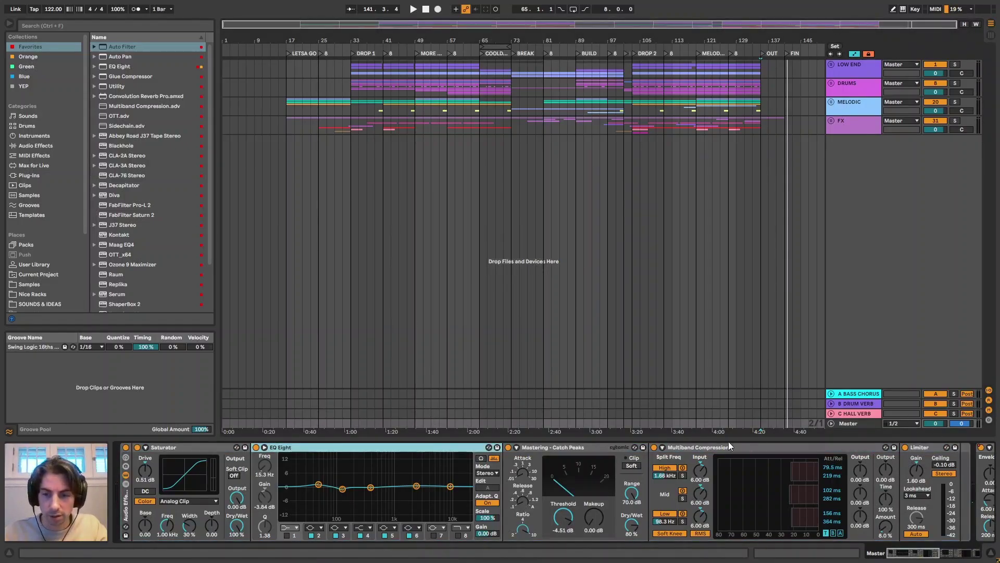
click(941, 556)
drag(941, 556, 909, 554)
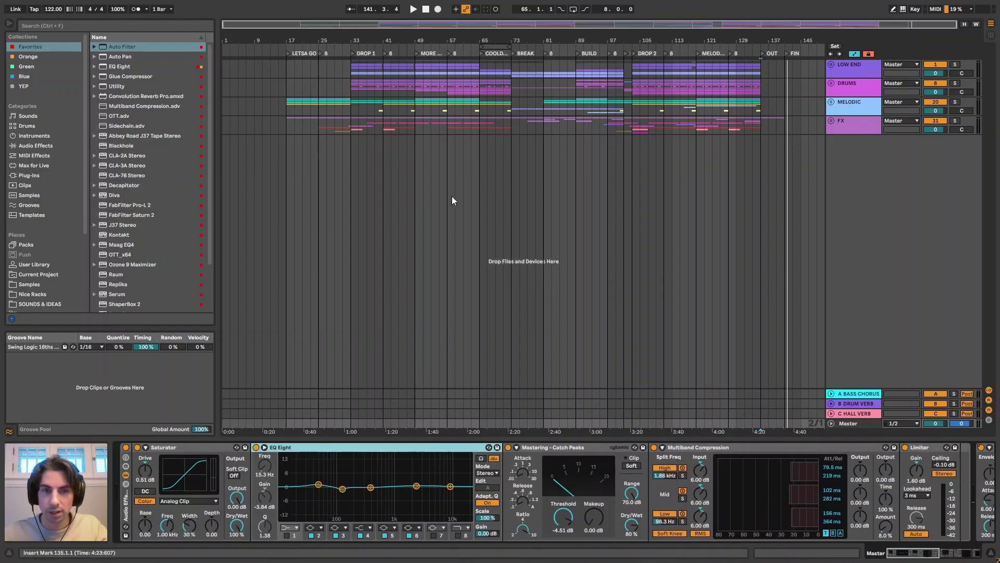
Play a loop of the eight bars from bar 57 and switch off the Master track's Limiter.
mouse_move(478, 50)
mouse_down()
mouse_move(443, 48)
mouse_move(472, 48)
mouse_up()
key(space)
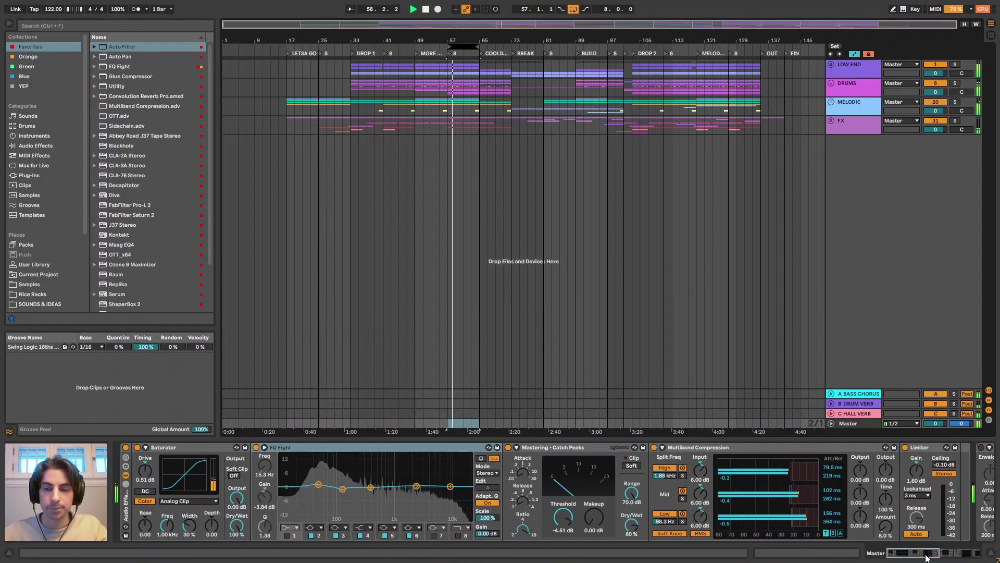
click(290, 472)
click(905, 447)
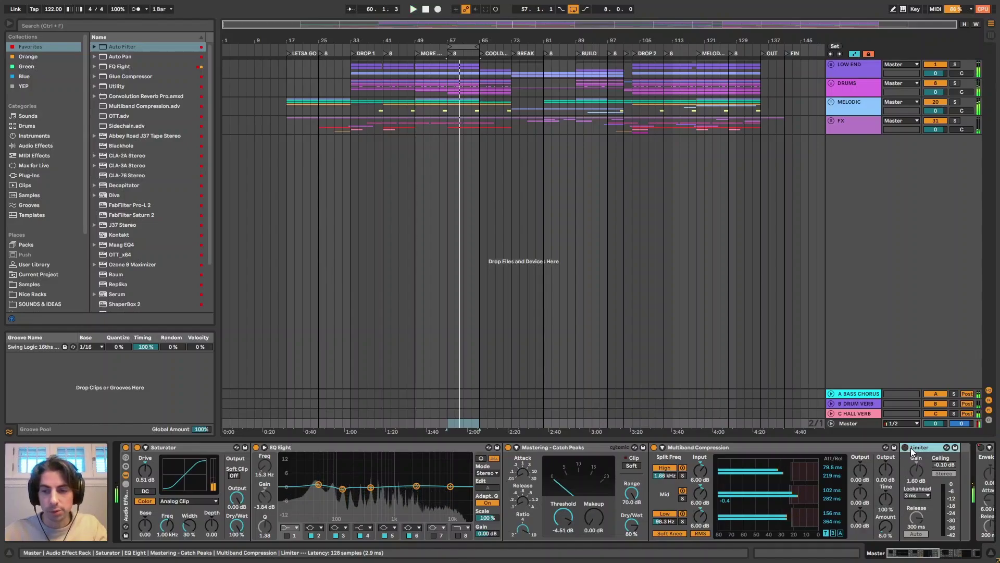
Select the Master devices from Saturator through Multiband Compression and compare the loop with all four bypassed and active, leaving them on.
click(755, 447)
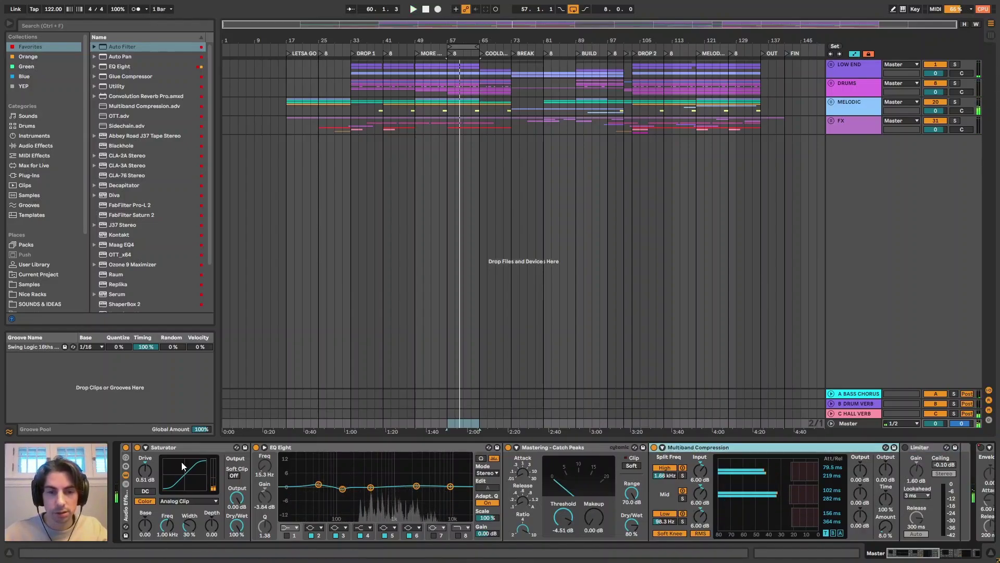
shift+click(177, 447)
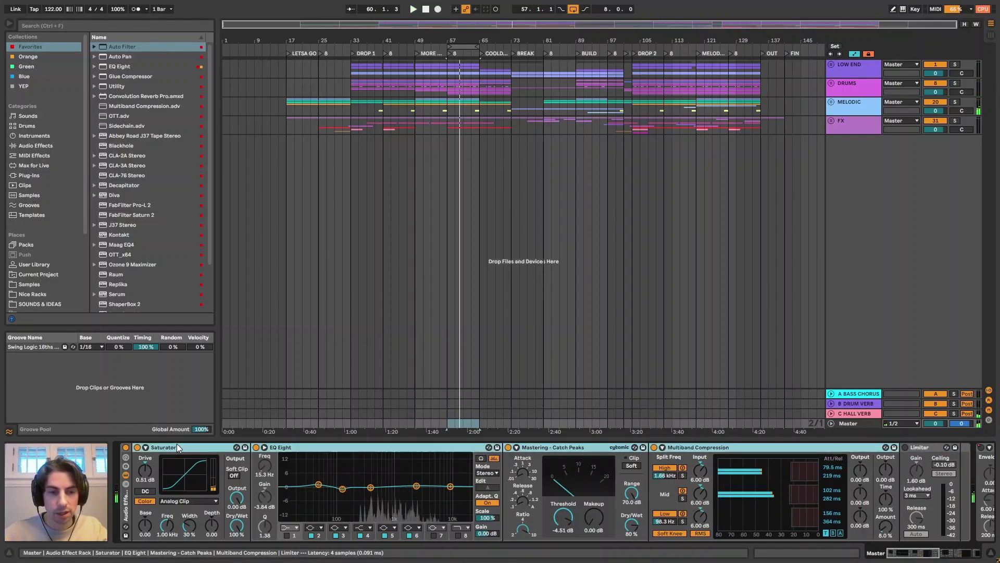
click(138, 448)
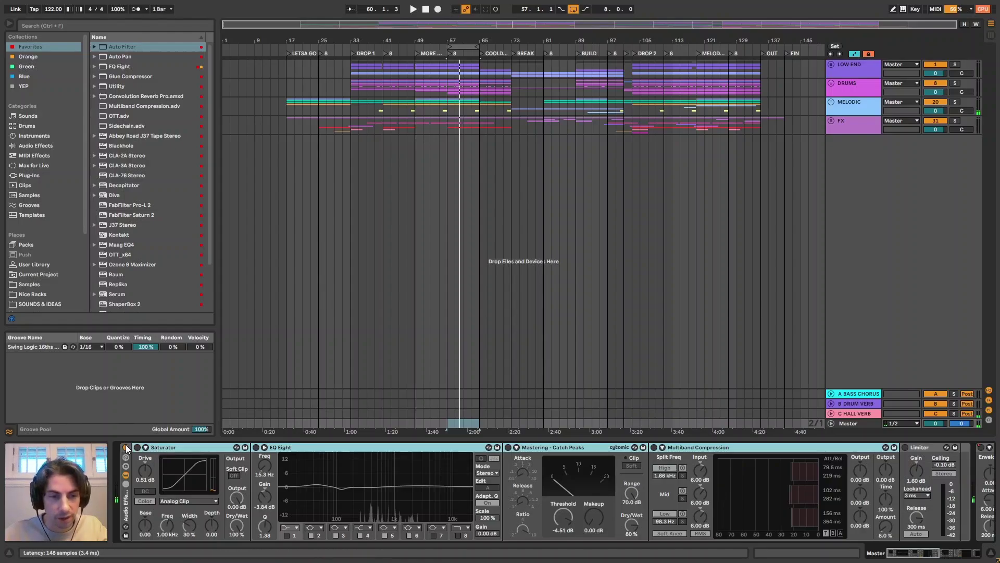
key(space)
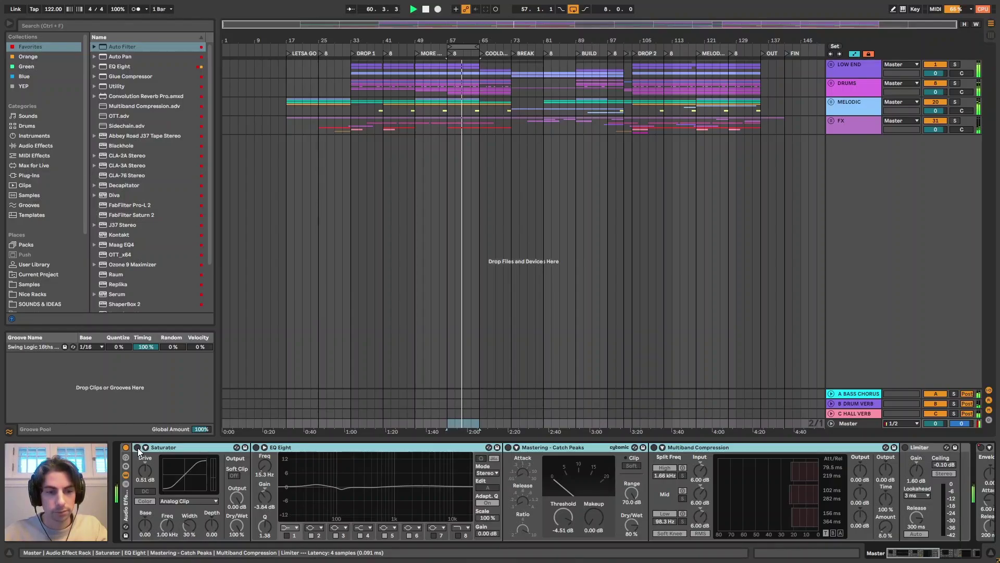
click(137, 448)
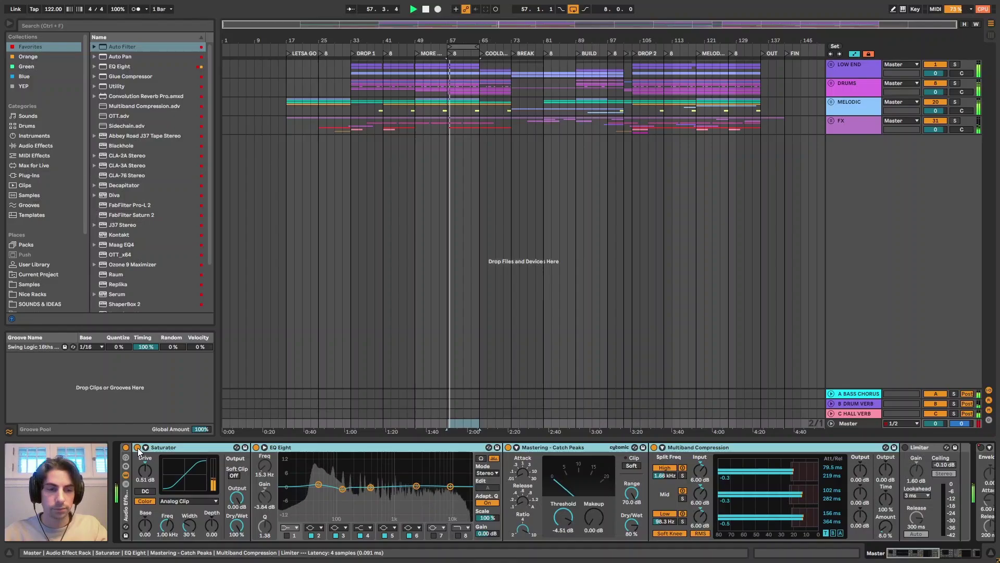
click(137, 447)
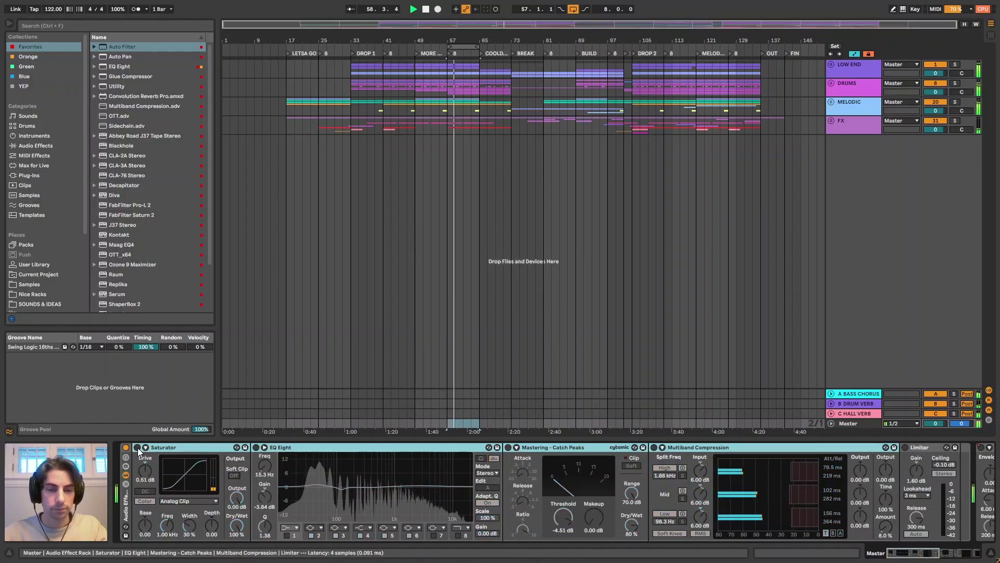
click(137, 448)
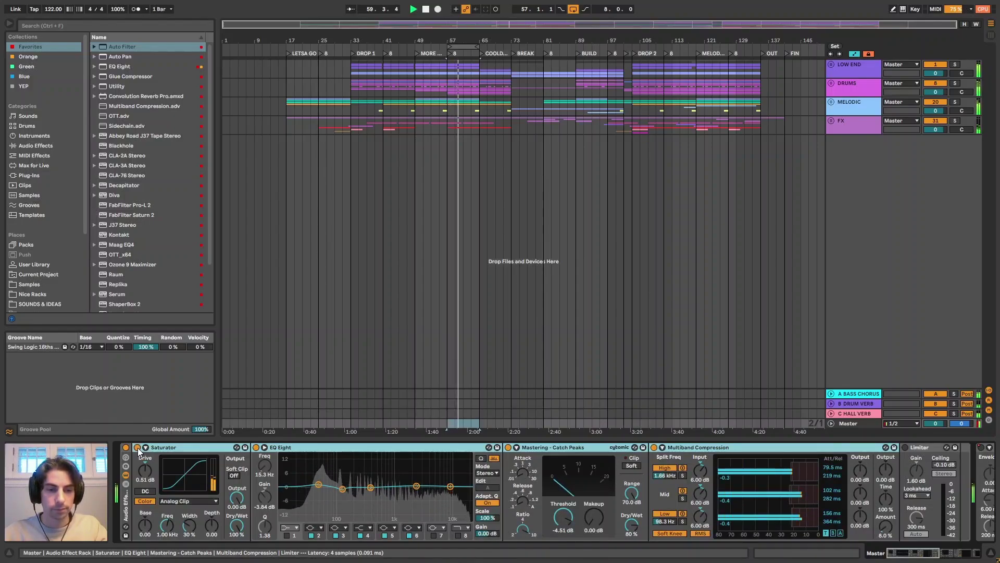
click(136, 446)
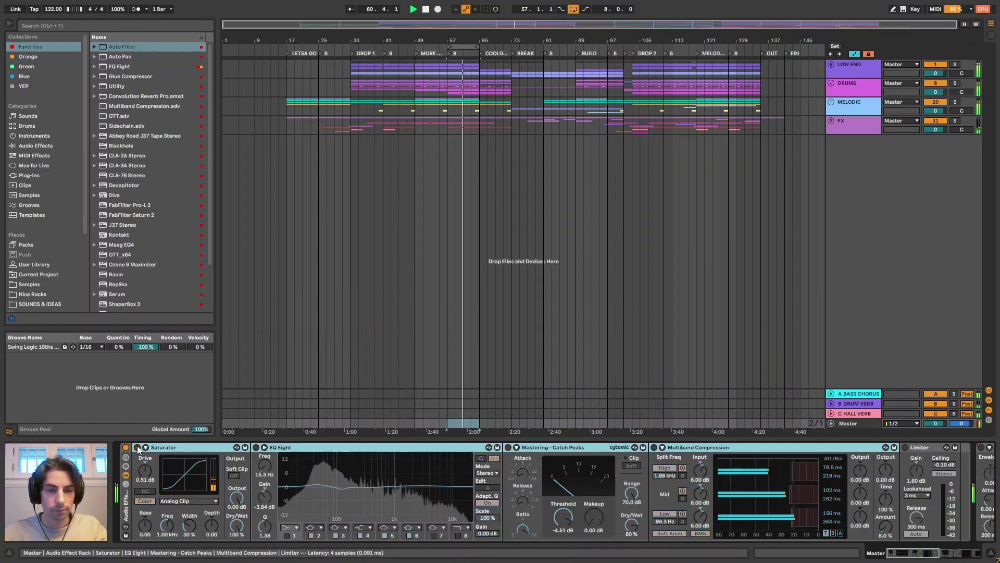
click(137, 446)
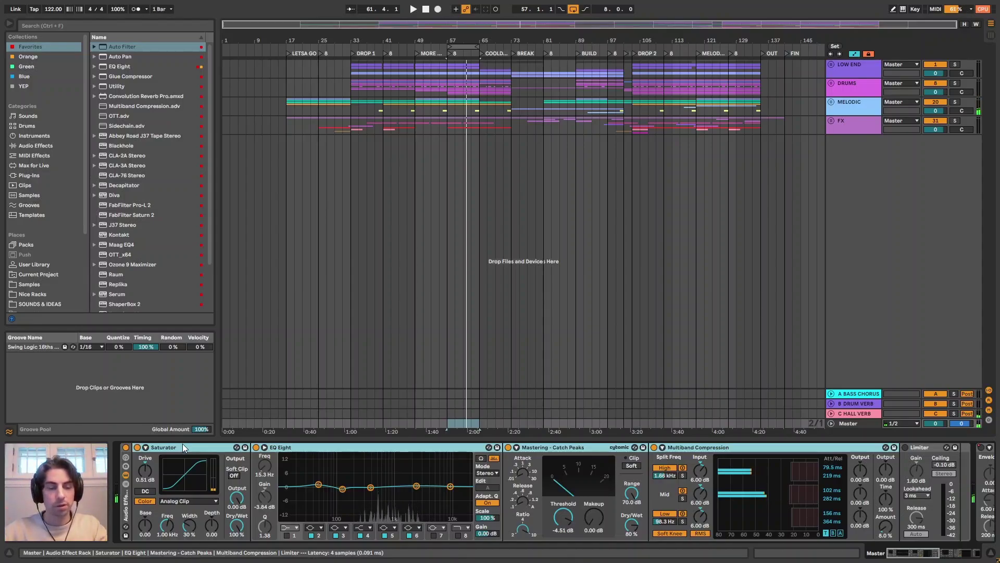
Examine the EQ Eight, Multiband Compression and Saturator settings on the Master track alongside the looped section.
click(386, 449)
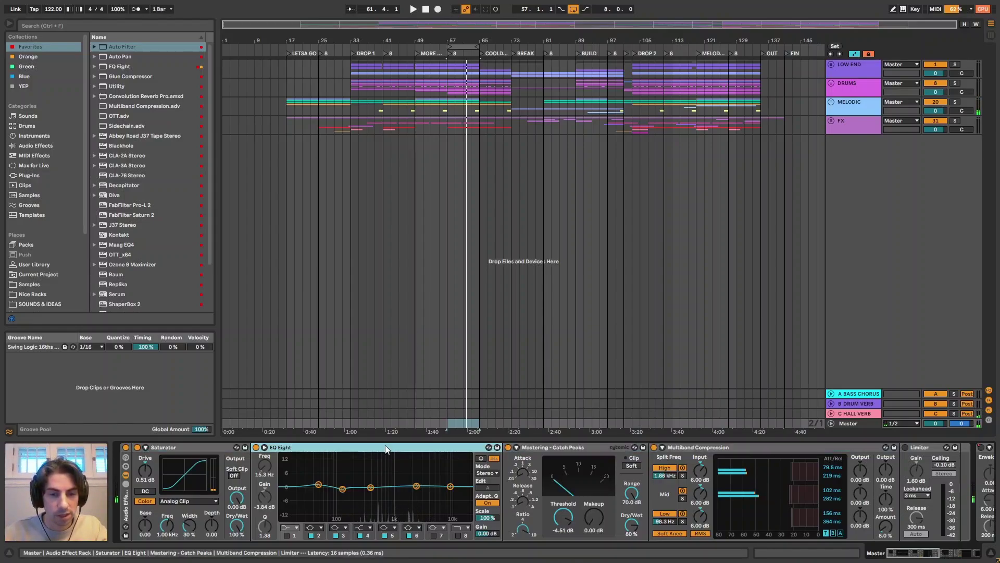
click(710, 449)
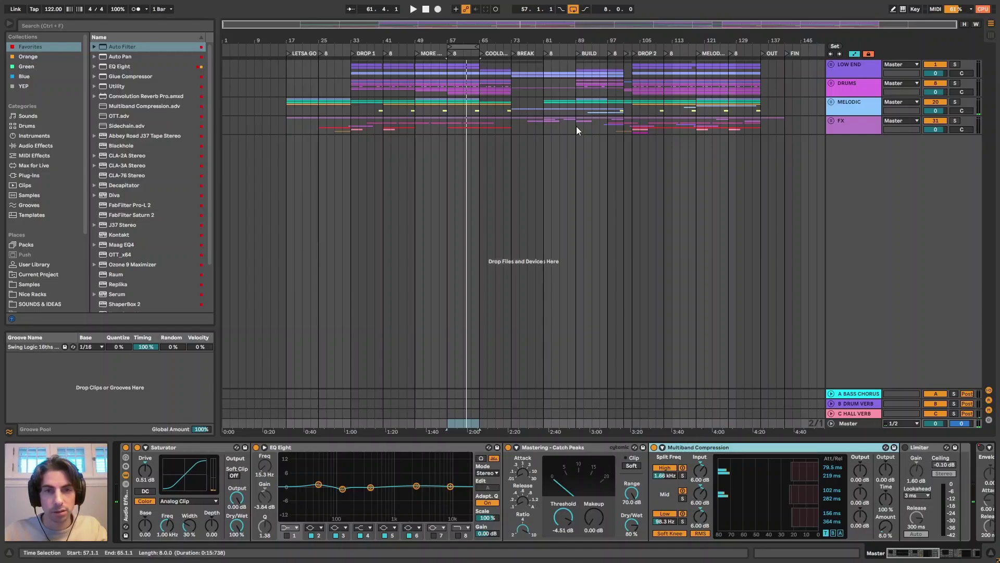
drag(474, 40, 476, 37)
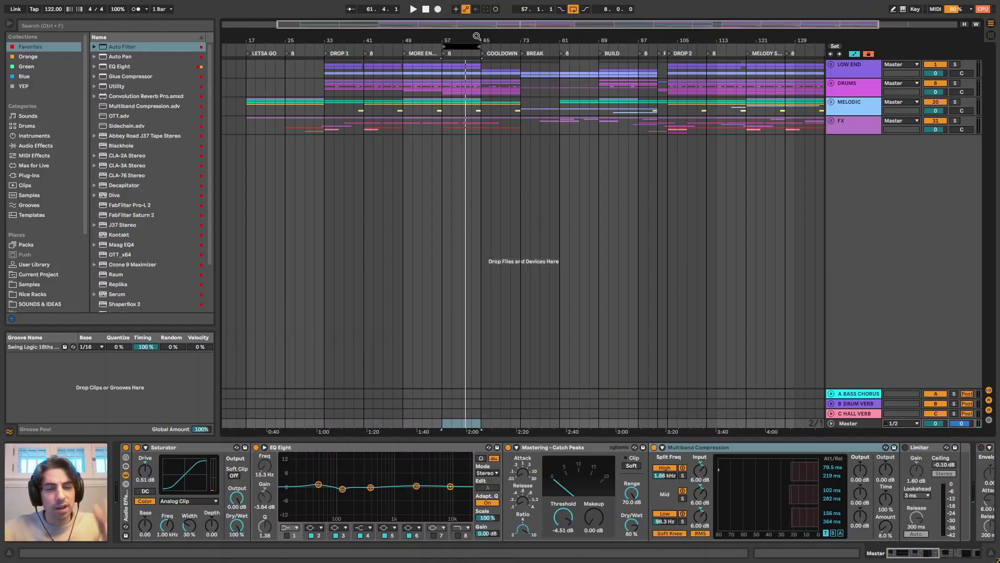
click(193, 462)
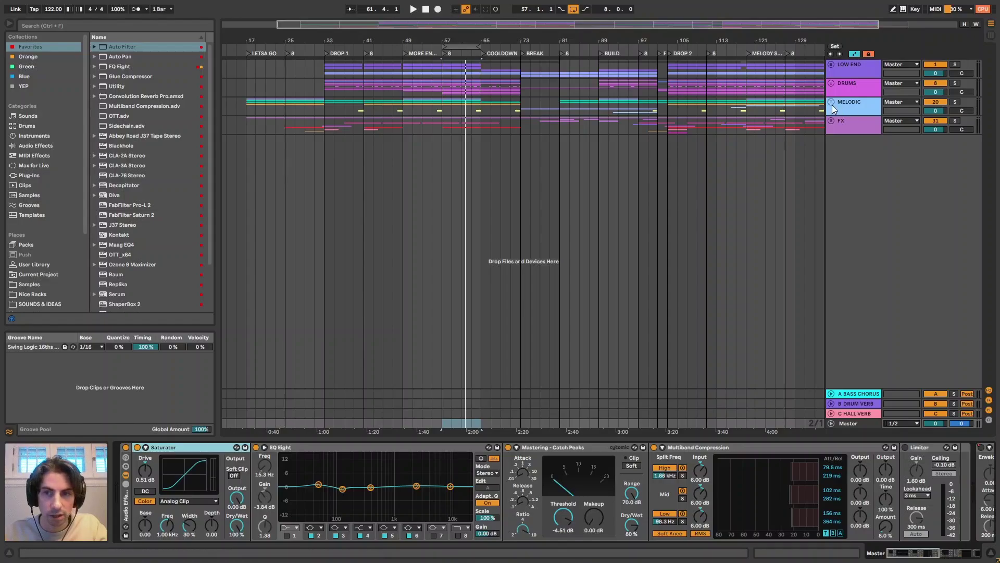
drag(487, 36, 475, 40)
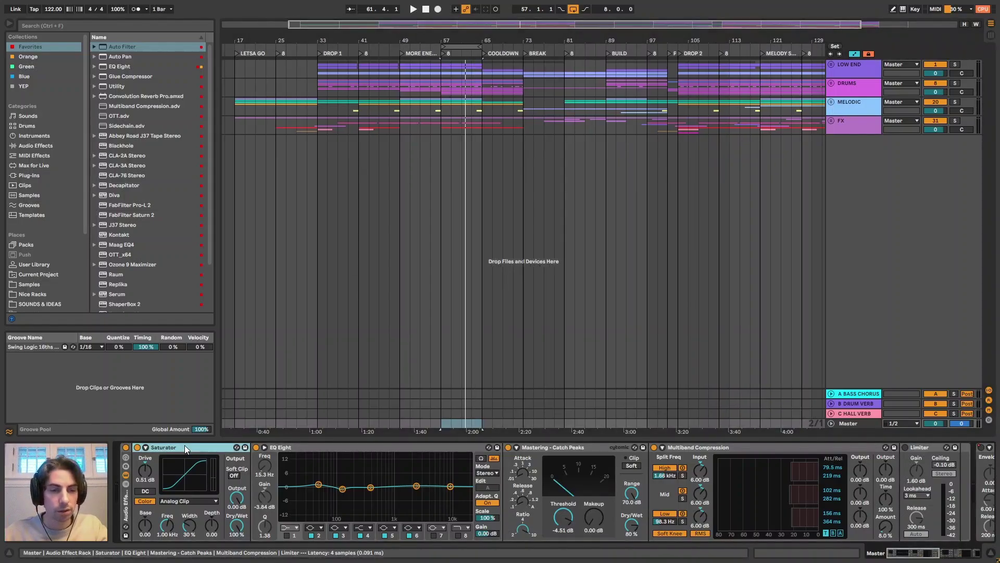
Play the loop and compare the Master's EQ Eight bypassed and active, leaving it on.
click(275, 451)
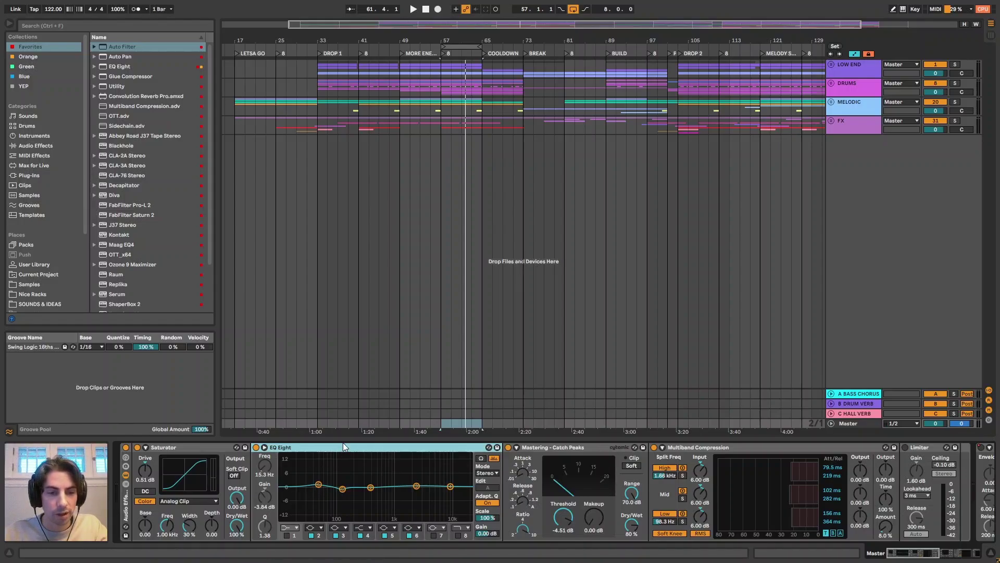
key(space)
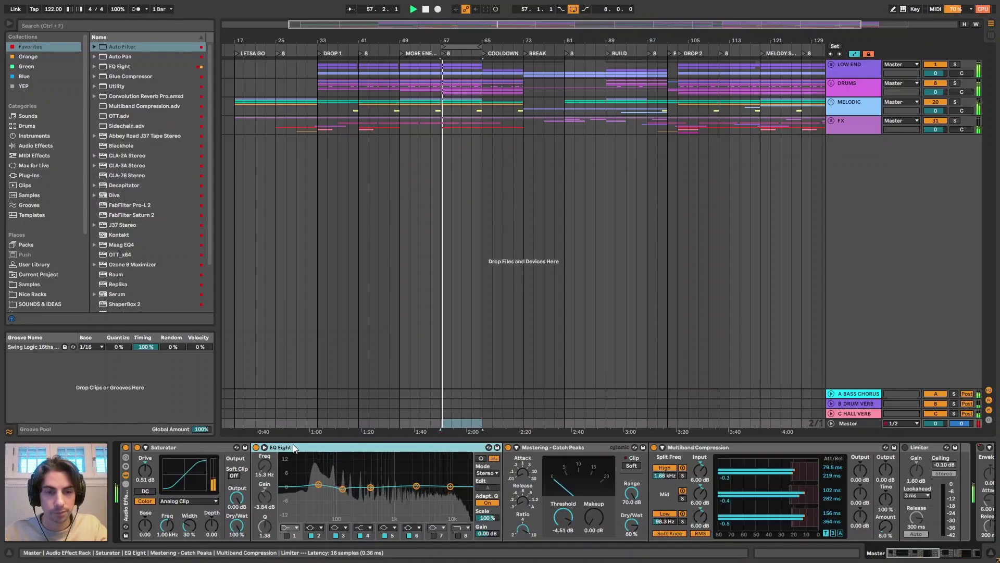
click(255, 447)
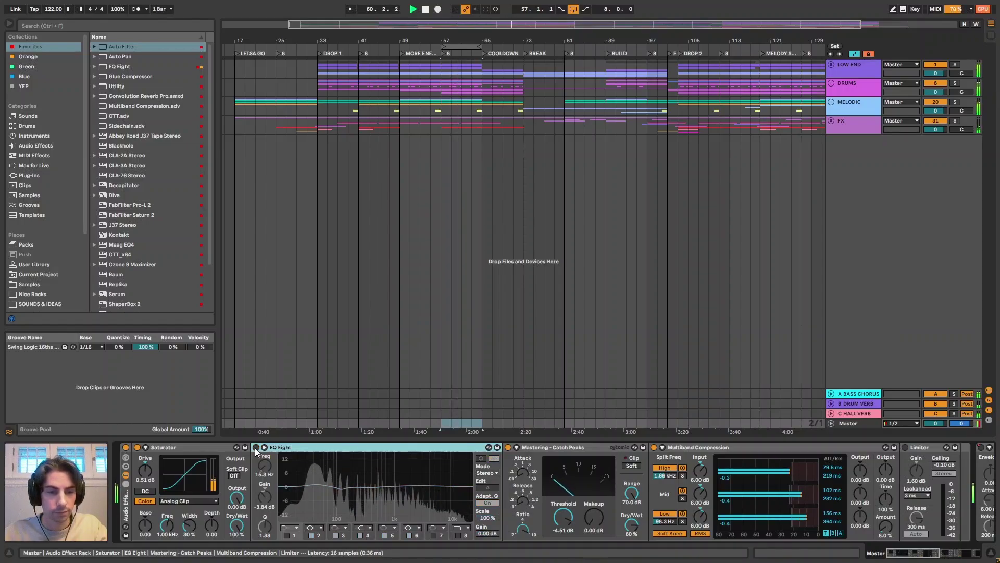
click(256, 448)
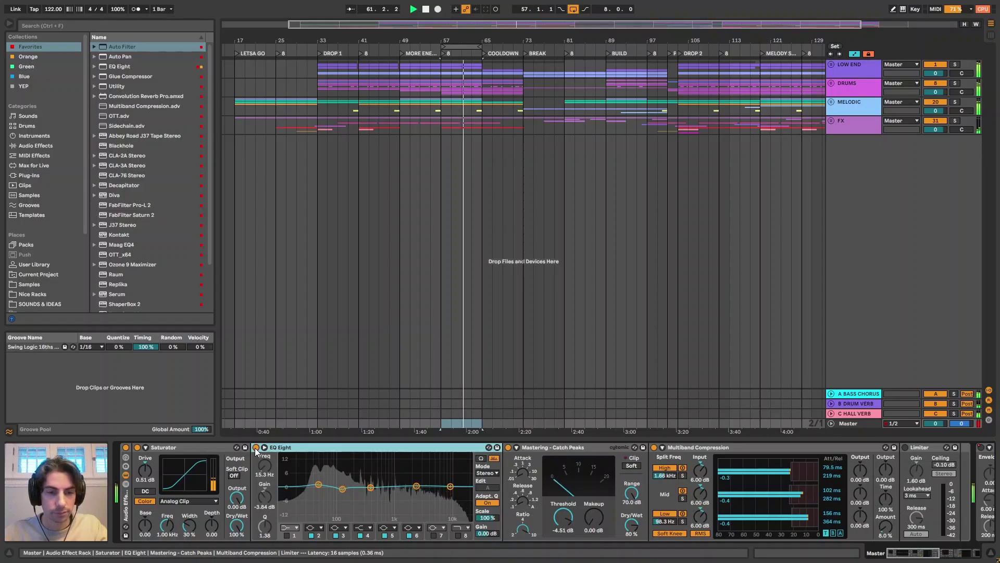
click(255, 447)
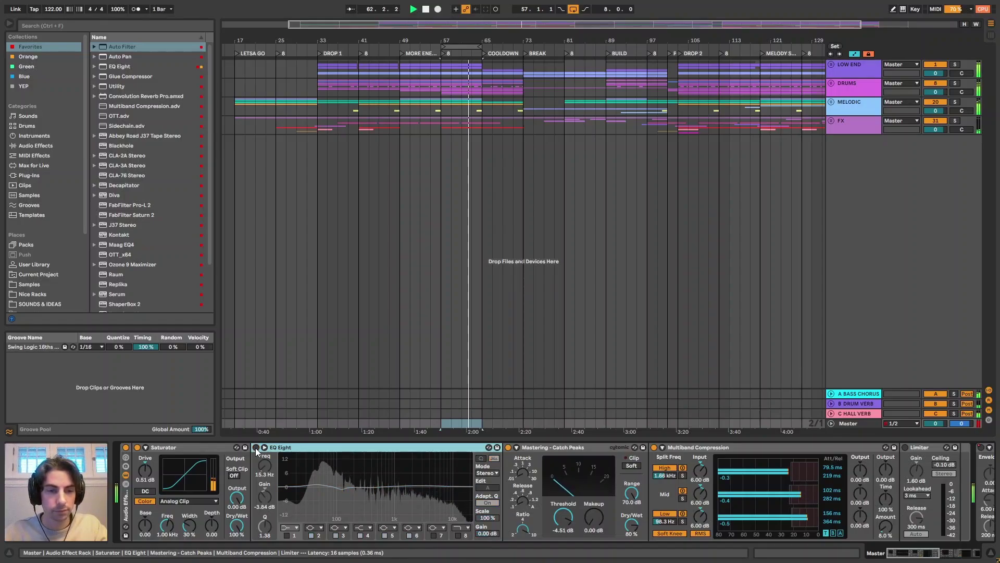
click(256, 449)
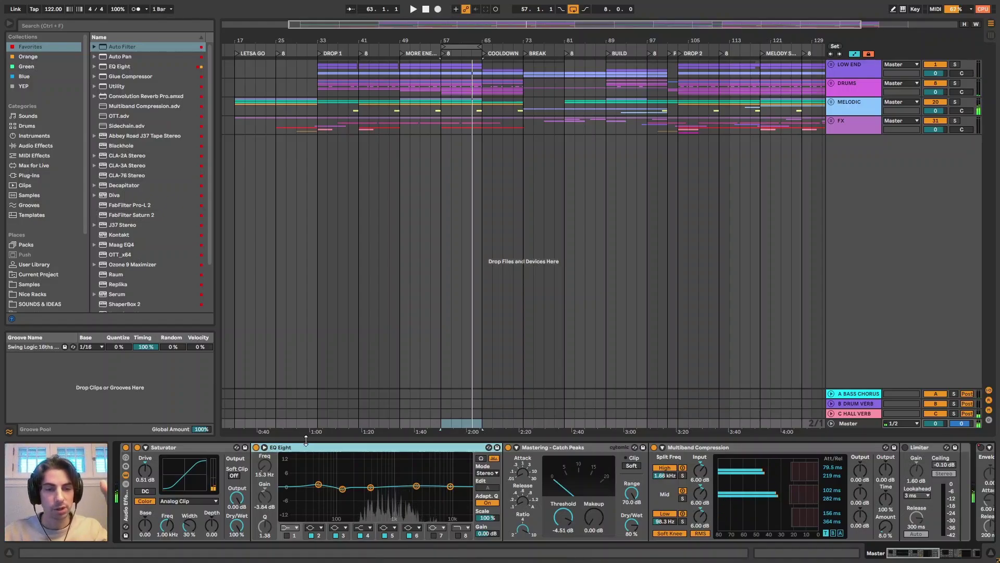
Examine the Mastering - Catch Peaks compressor and the Multiband Compression settings on the Master track.
click(557, 447)
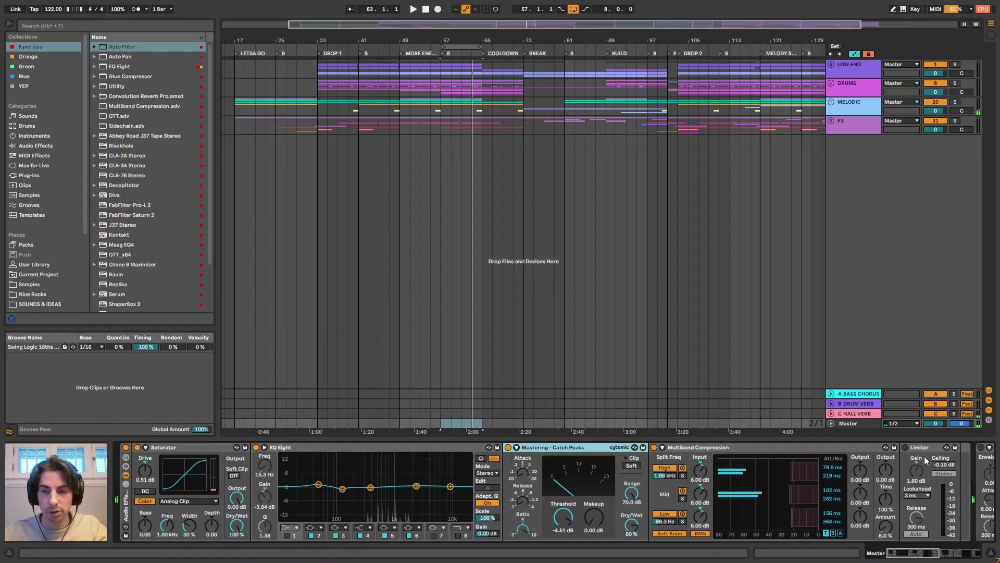
click(702, 448)
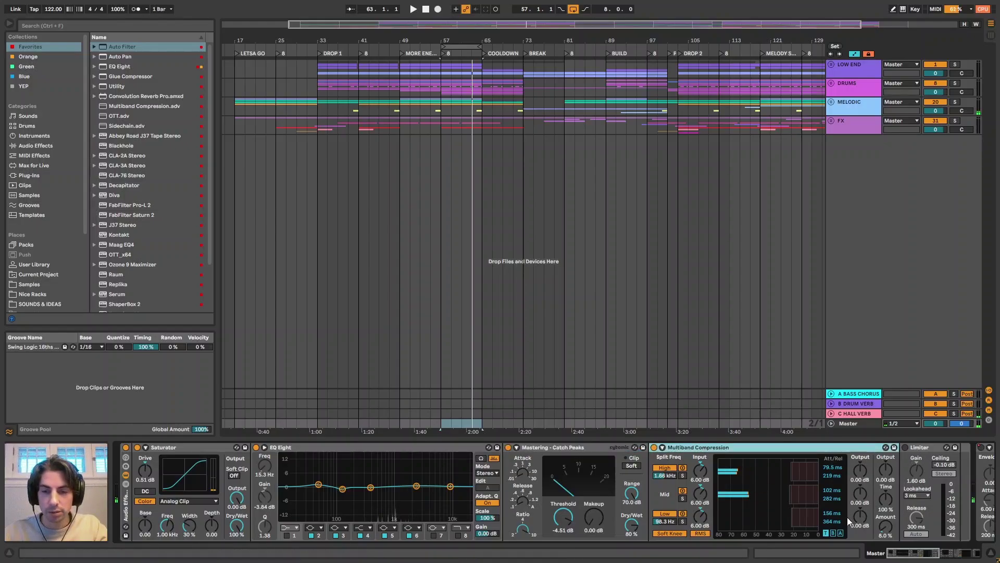
click(536, 448)
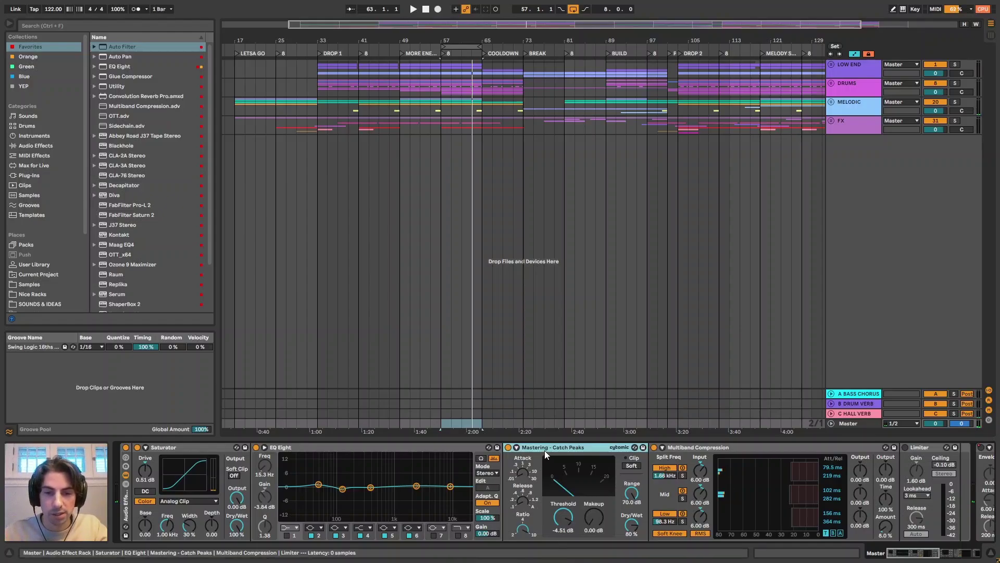
Play the loop and compare the Master's Multiband Compression bypassed and active, leaving it on.
key(space)
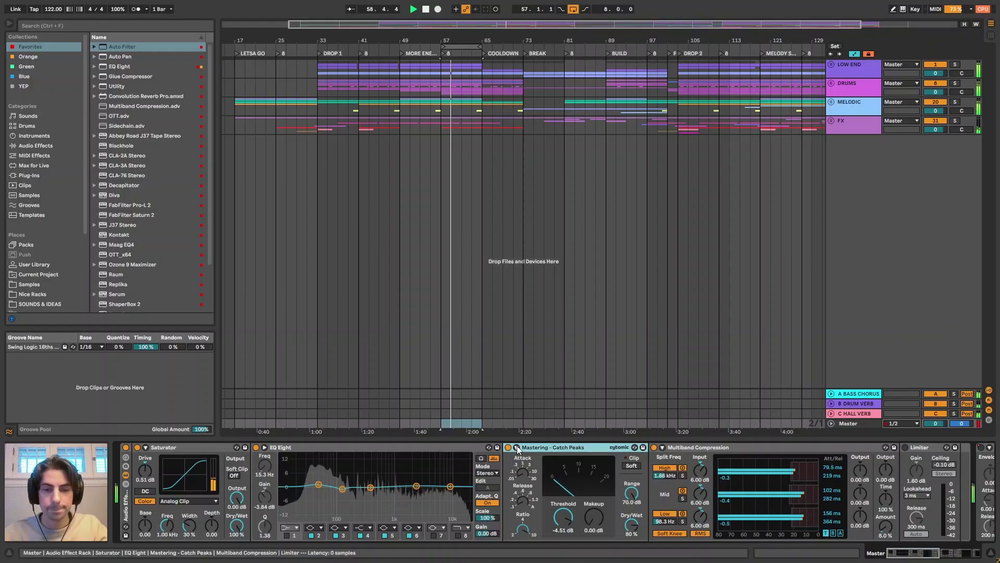
click(656, 451)
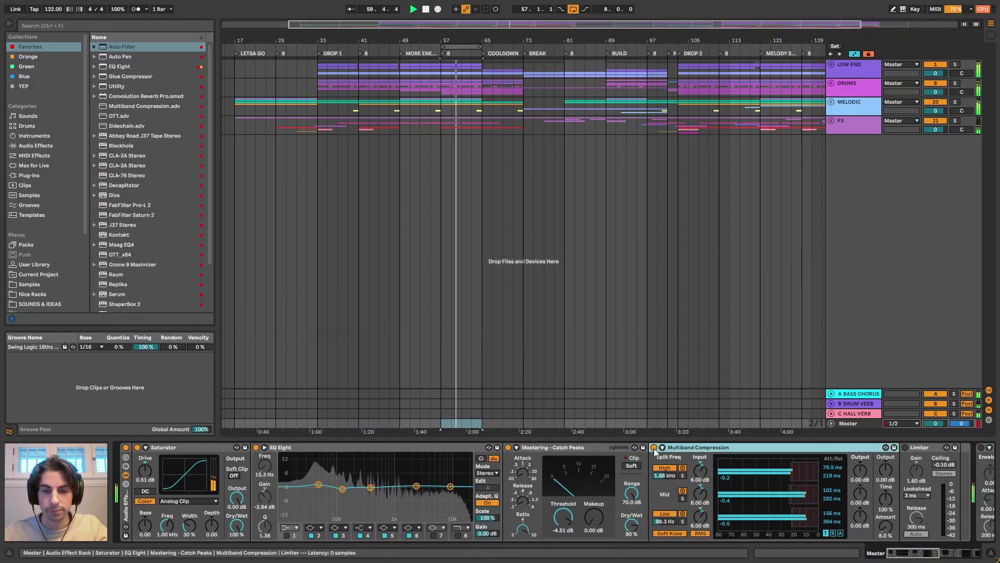
click(654, 448)
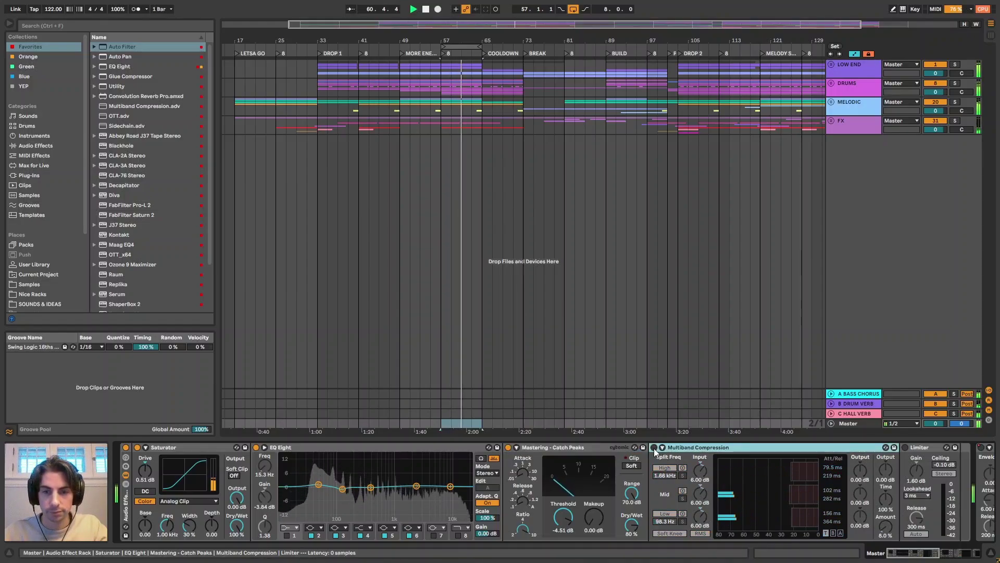
click(654, 448)
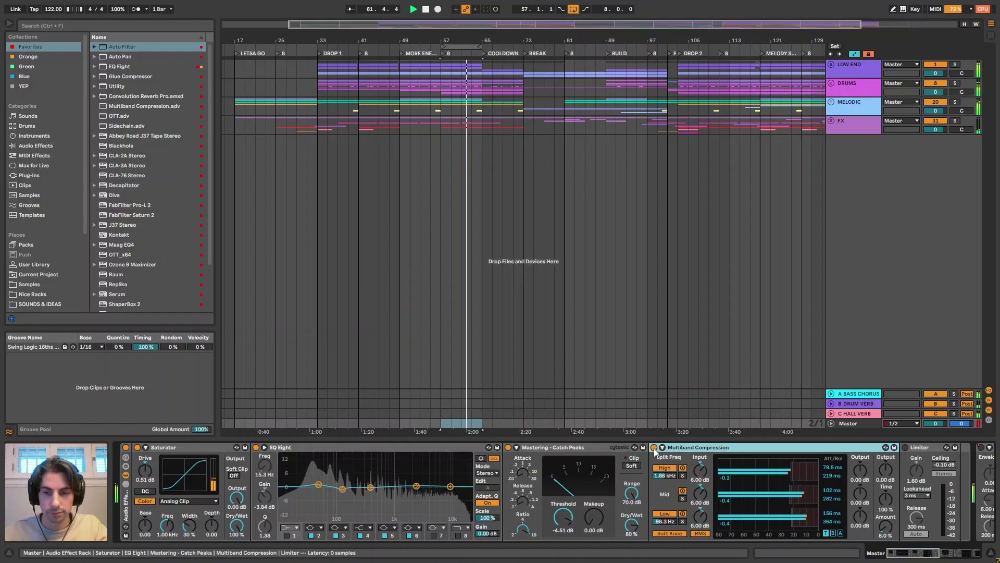
click(654, 448)
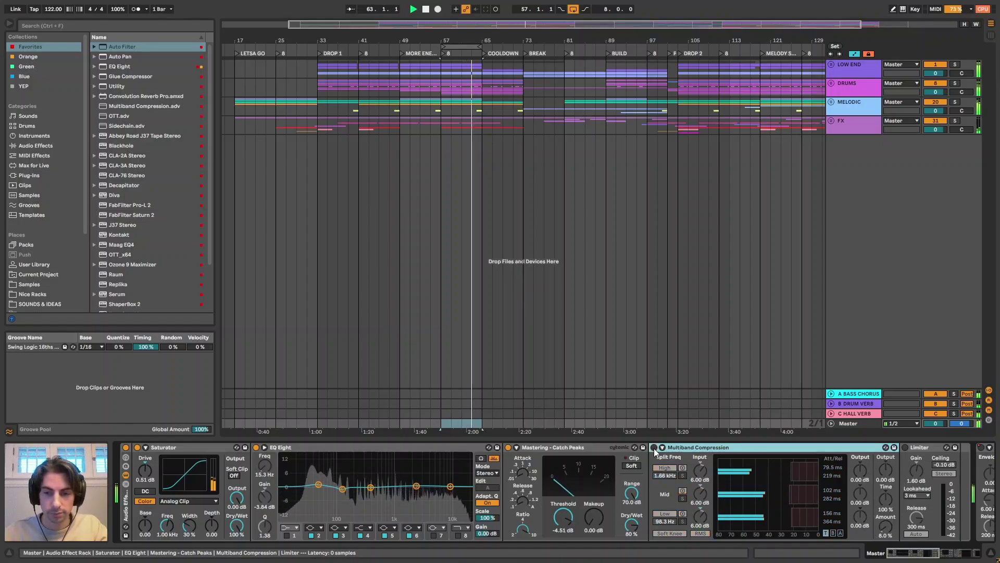
click(655, 448)
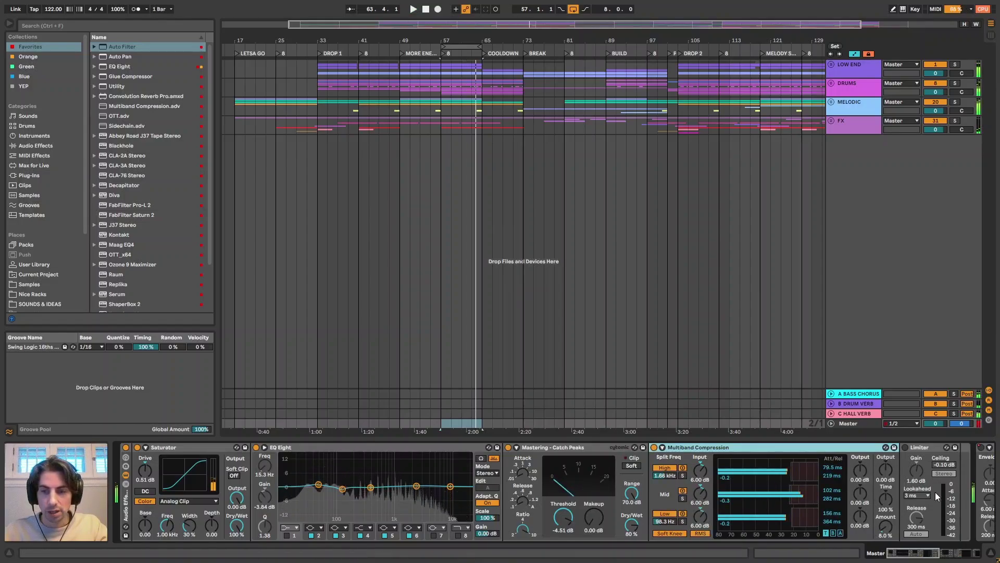
Search the browser for "metric" and add ADPTR MetricAB after the Limiter at the end of the Master chain.
click(910, 552)
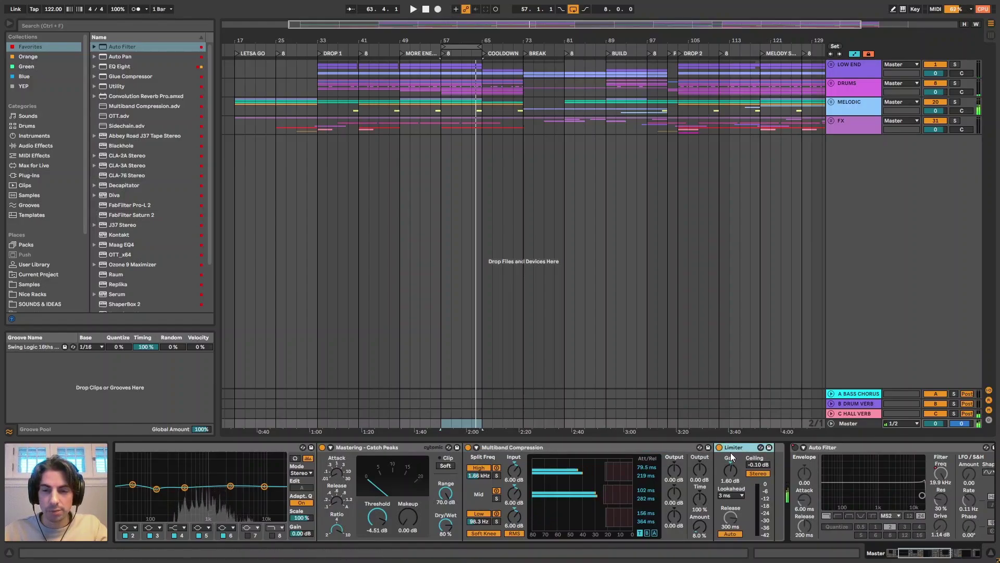
scroll(819, 540, left, 3)
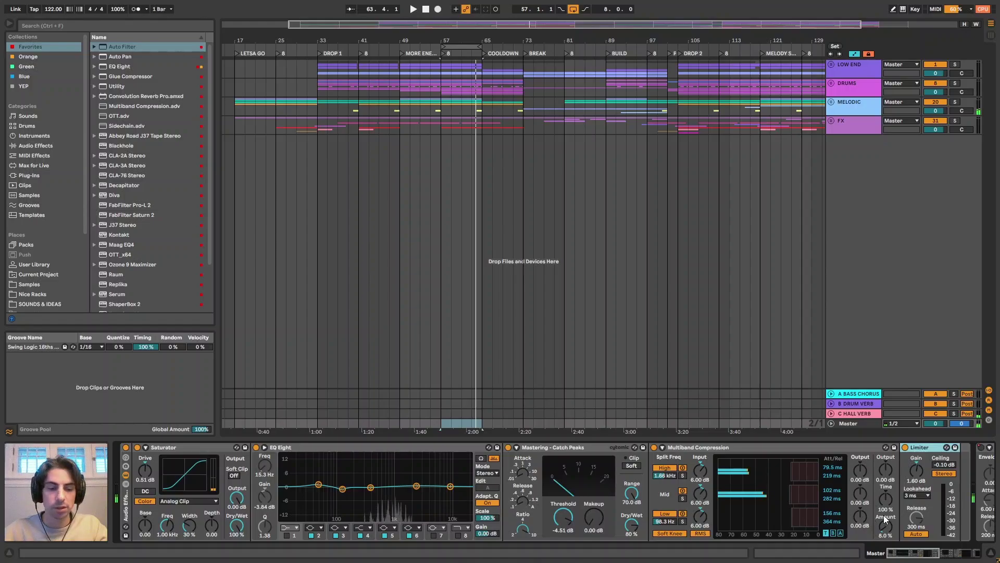
key(ctrl+f)
text(metric)
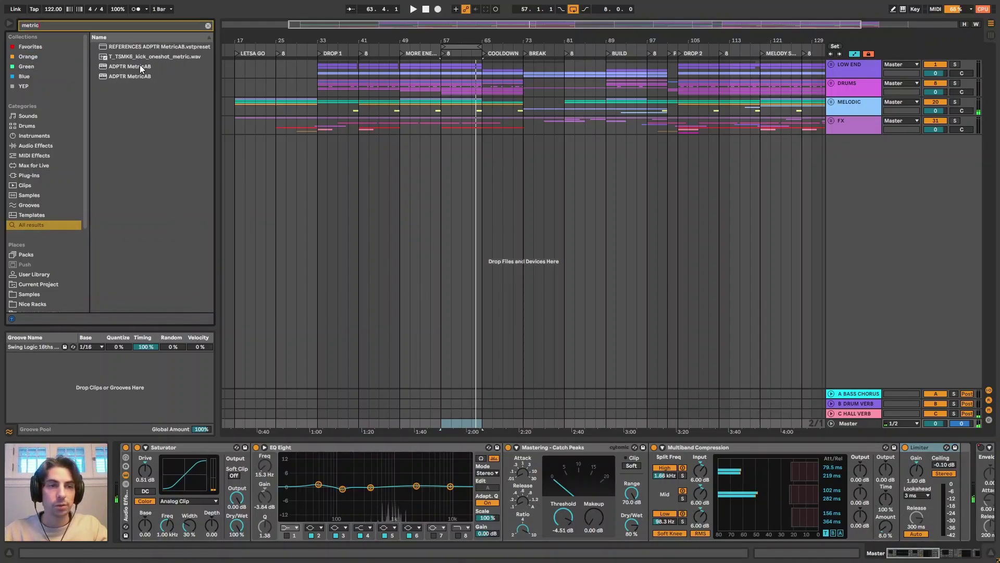
mouse_move(137, 66)
mouse_down()
mouse_move(883, 402)
mouse_move(968, 477)
mouse_up()
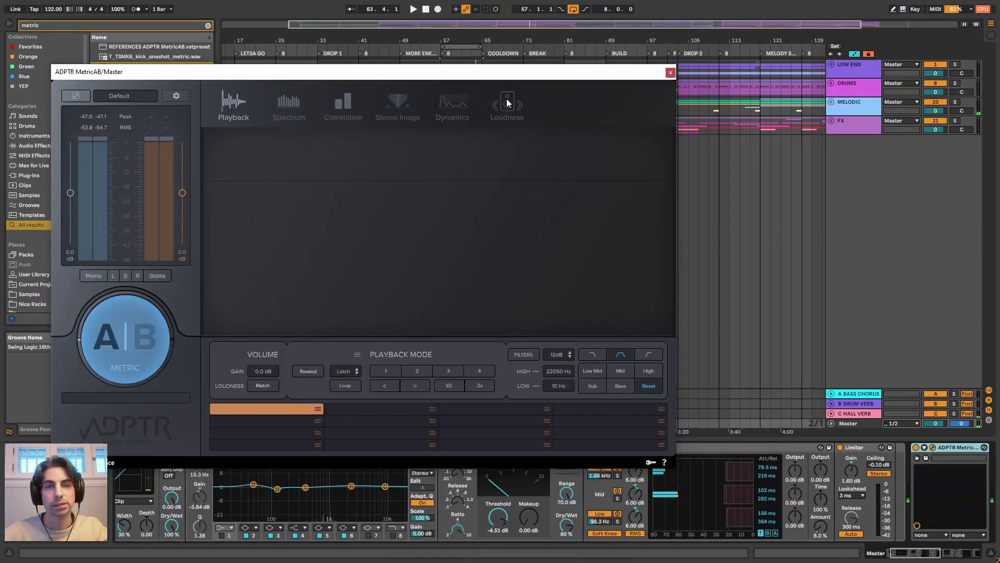
Check the Master's loudness in MetricAB while playing the loop and the MELODY SWITCH UP section, and close the plug-in window.
key(space)
drag(521, 76, 502, 103)
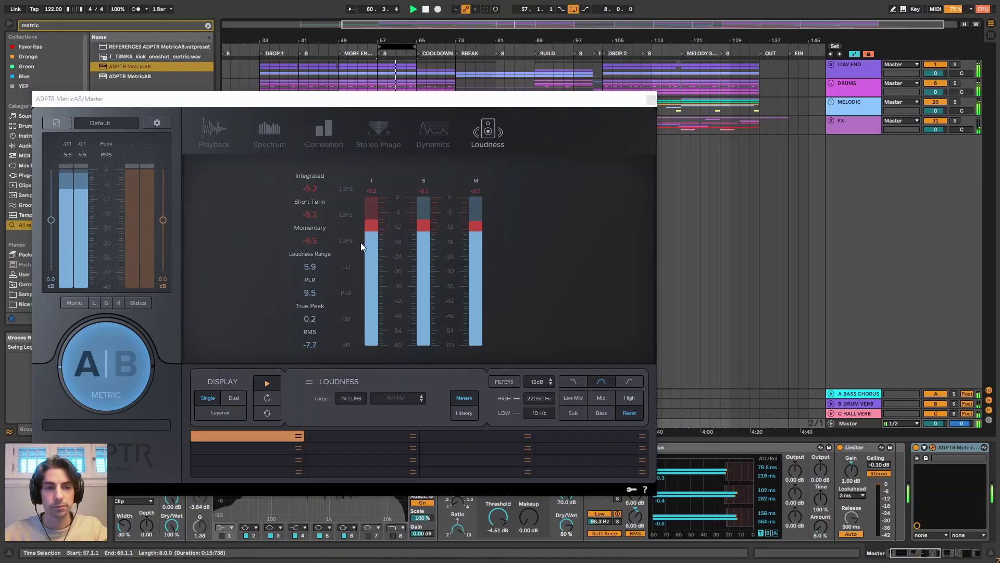
click(682, 53)
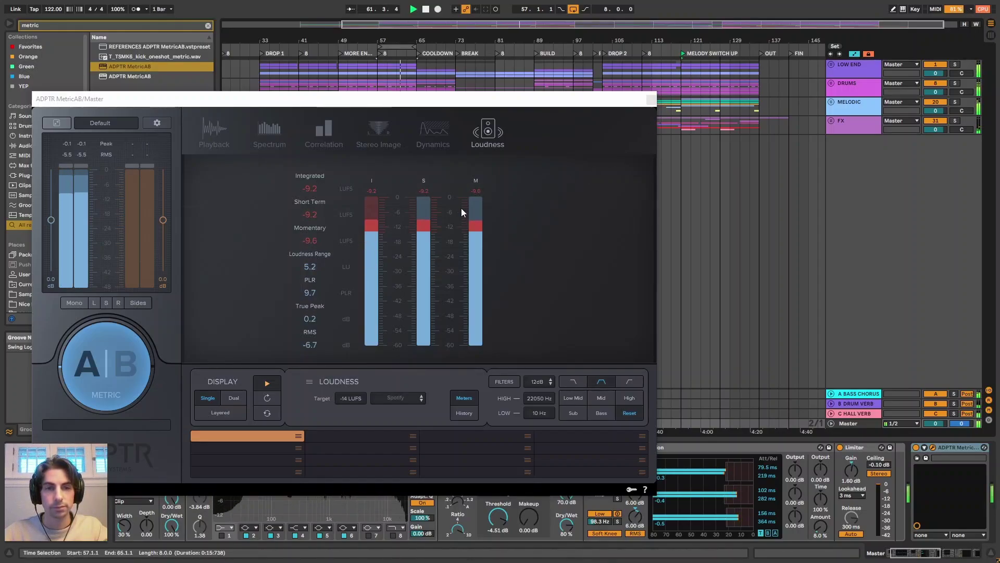
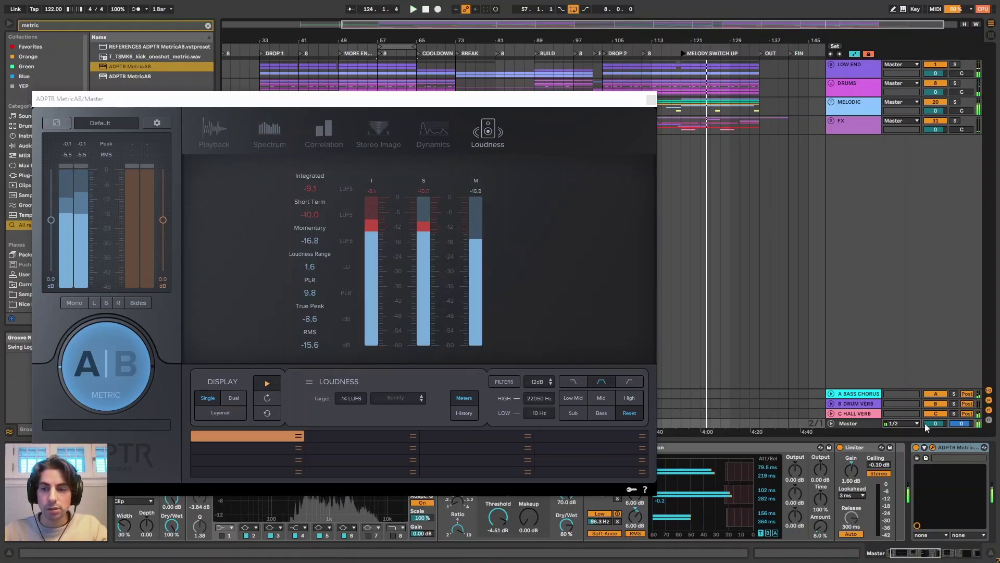
key(space)
drag(924, 553, 896, 554)
click(652, 101)
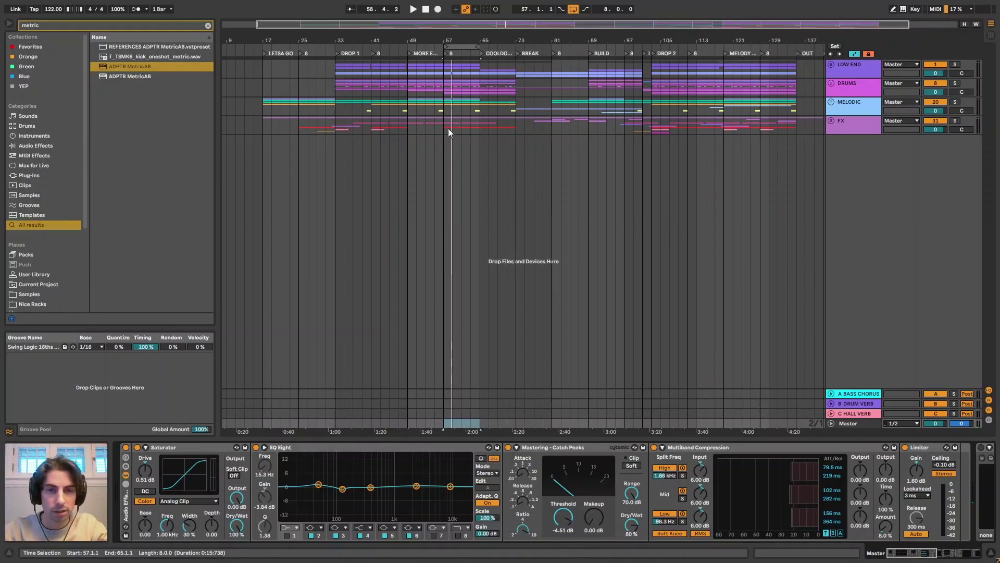
Move the eight-bar loop to the DROP 1 section at bar 33.
drag(451, 40, 429, 40)
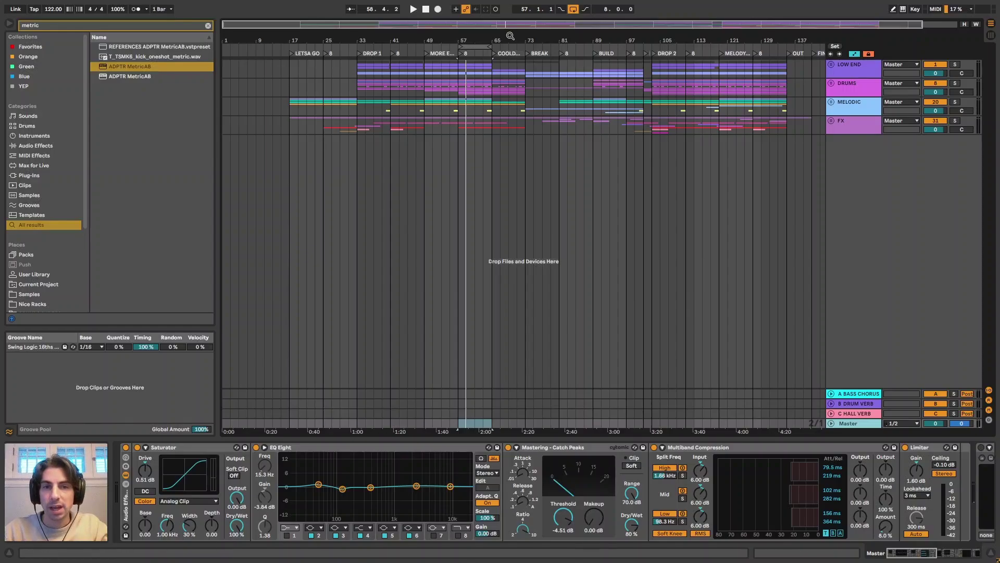
drag(484, 41, 483, 39)
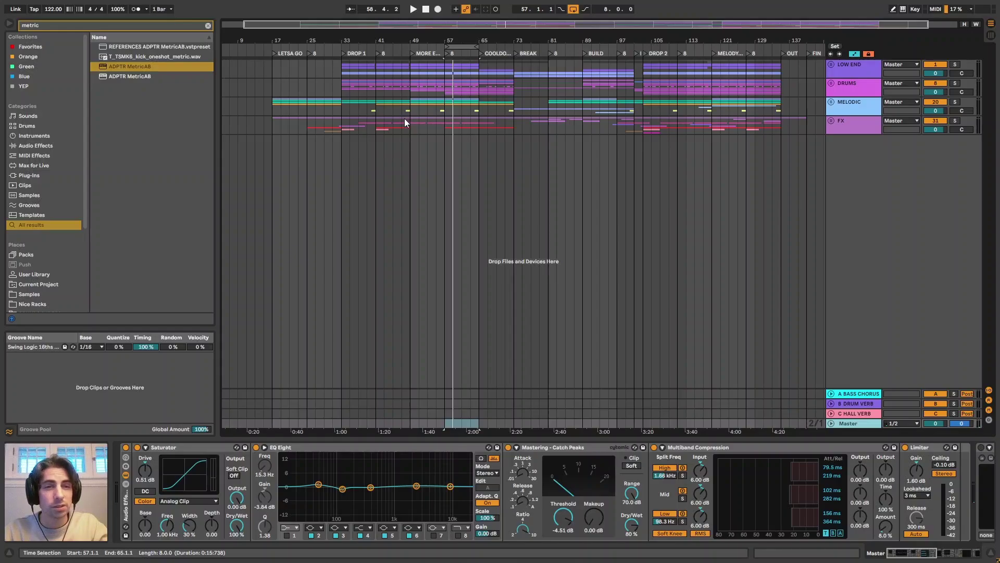
drag(458, 43, 472, 45)
click(379, 52)
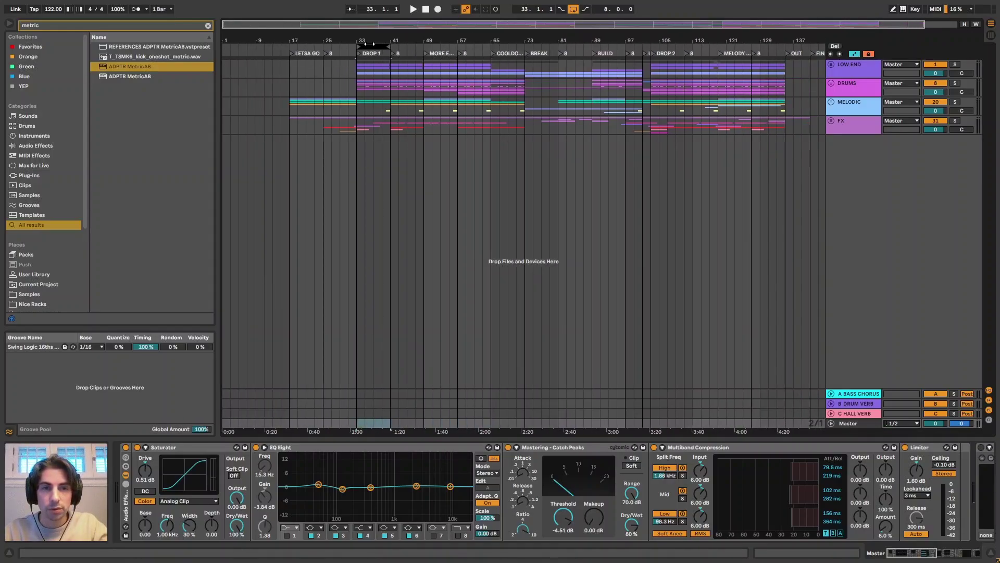
drag(377, 46, 403, 40)
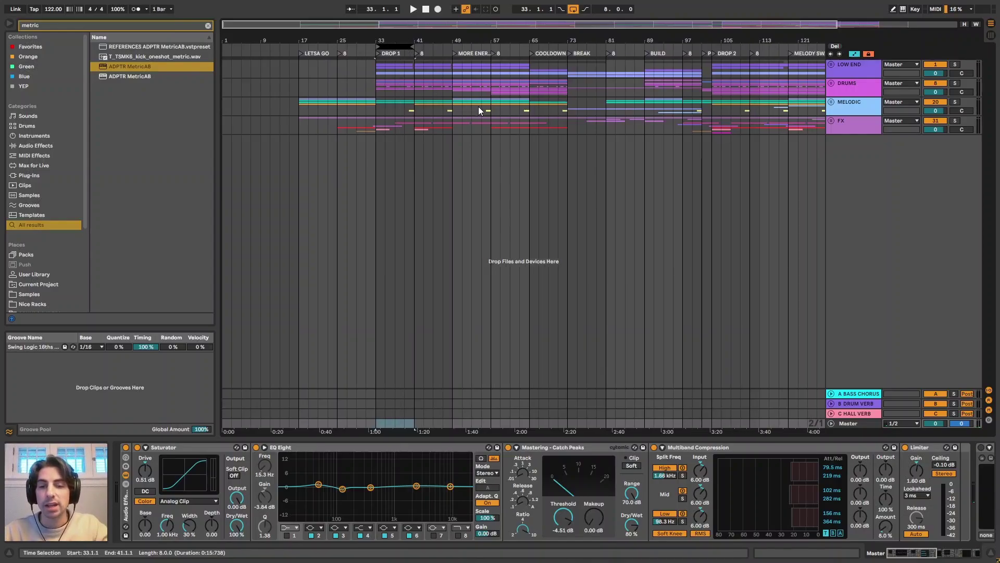
drag(392, 41, 425, 35)
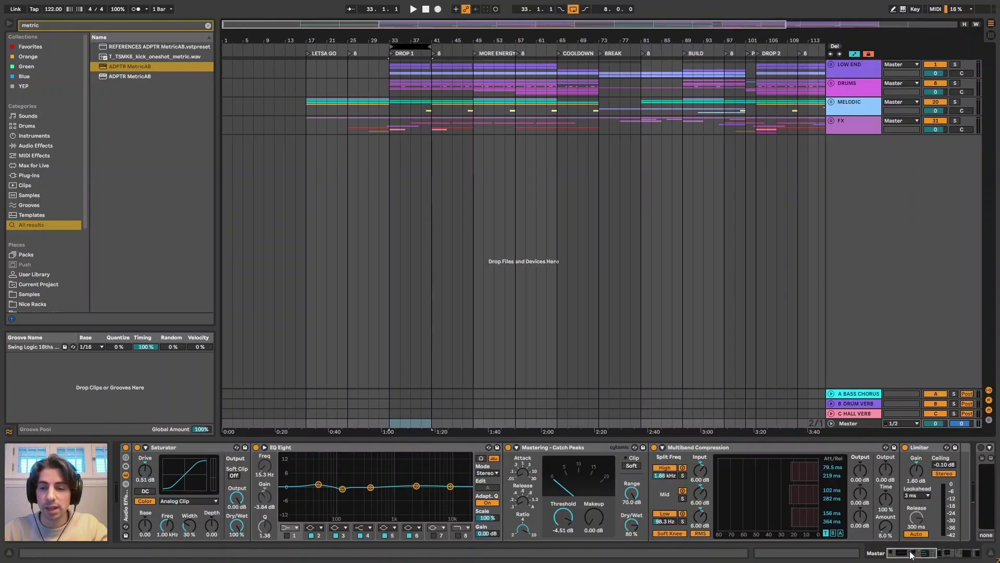
mouse_move(910, 554)
mouse_down()
mouse_move(923, 553)
mouse_move(896, 551)
mouse_up()
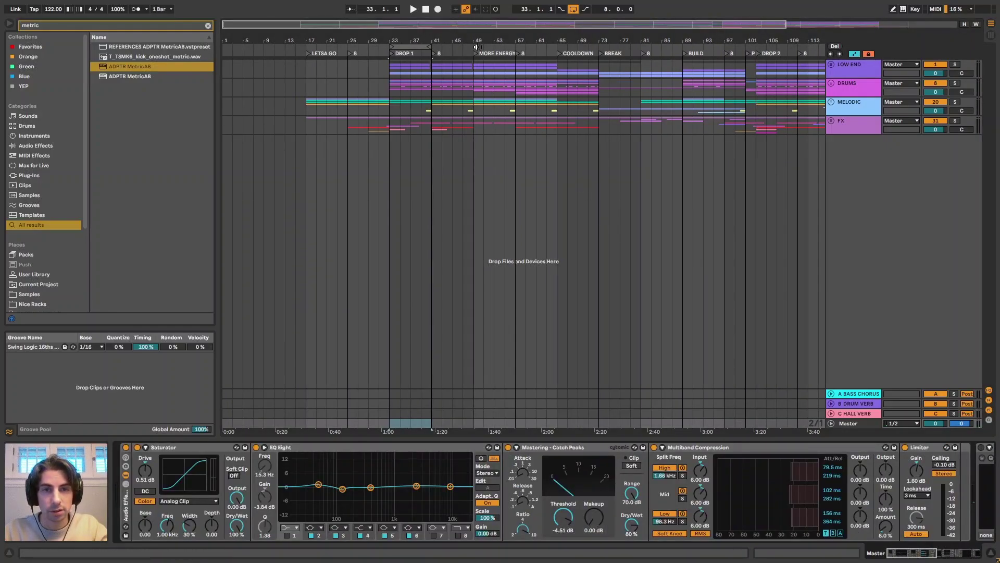
drag(479, 38, 450, 38)
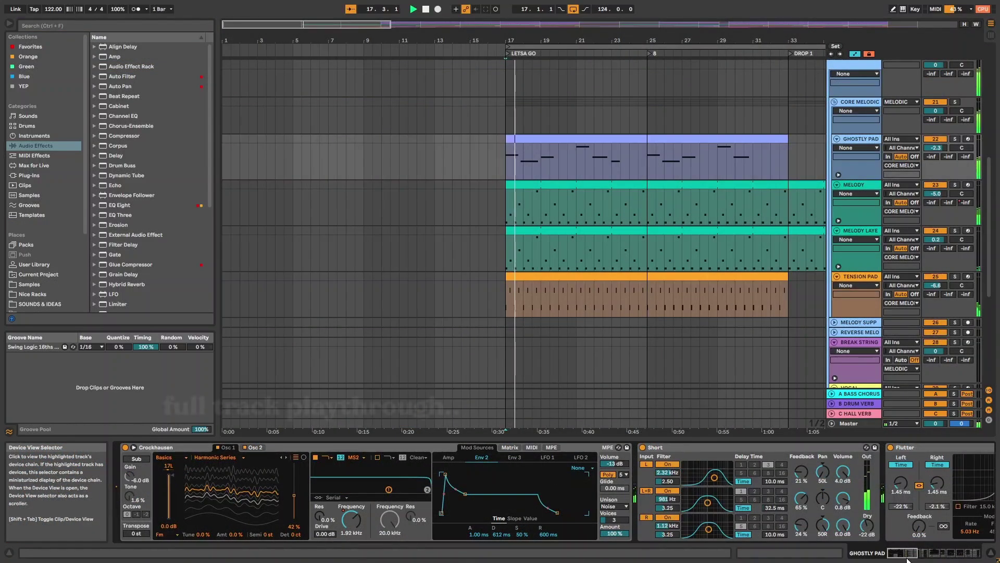
Examine the device chains of the GHOSTLY PAD and TENSION PAD tracks during playback.
drag(905, 556, 969, 547)
click(864, 279)
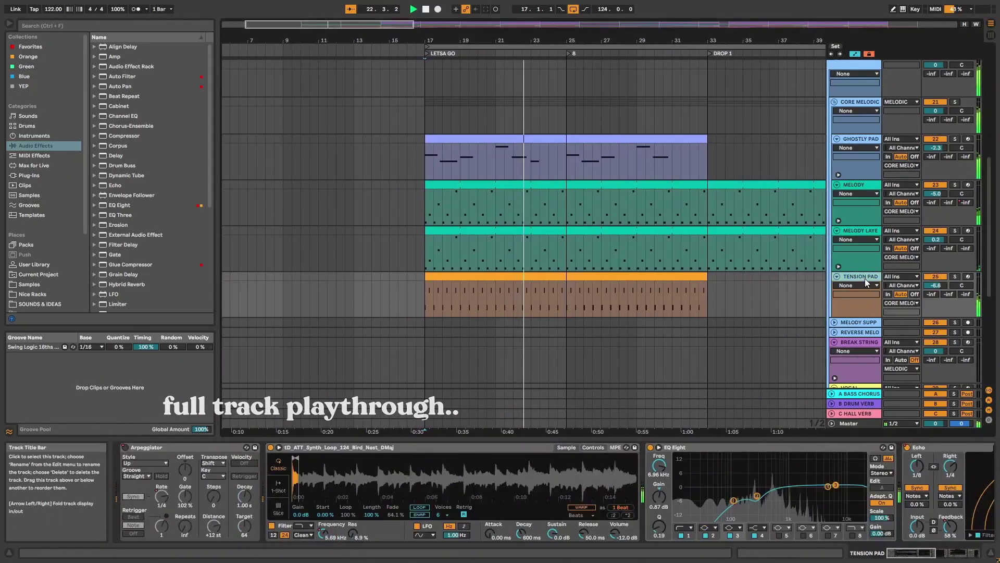
drag(882, 551, 950, 548)
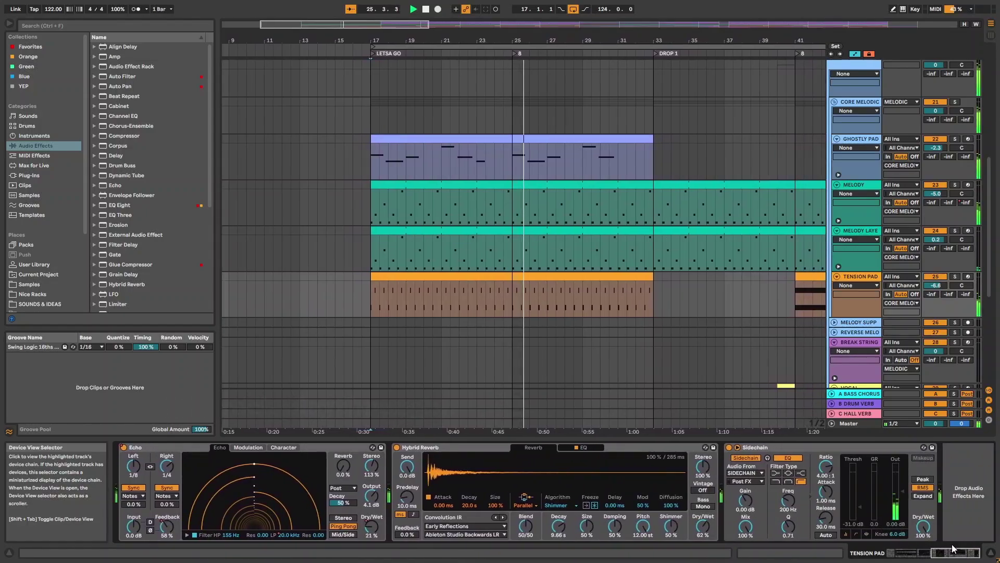
Examine the MELODY track's device chain and its automation lanes, and hide the lanes again.
click(858, 186)
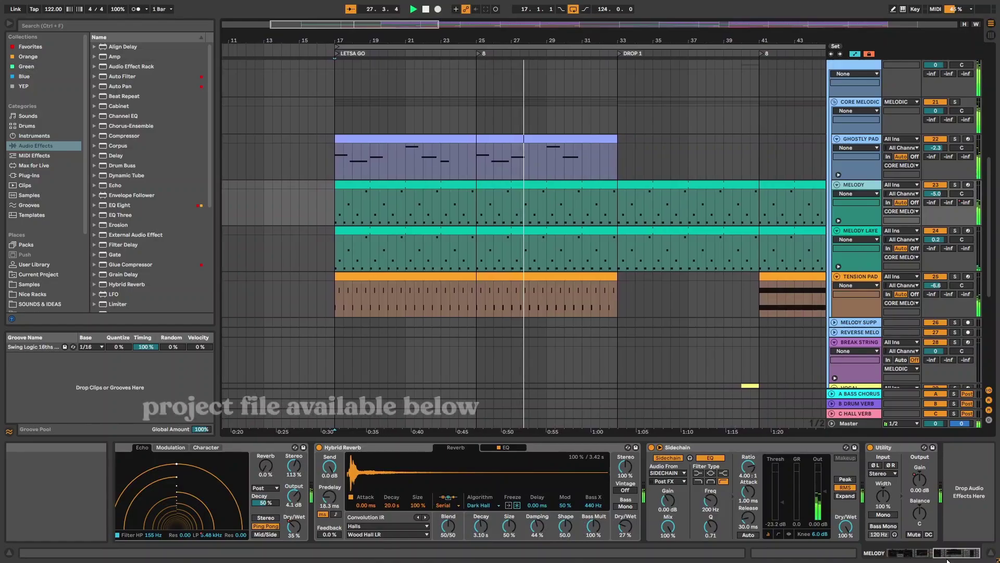
drag(956, 561, 899, 559)
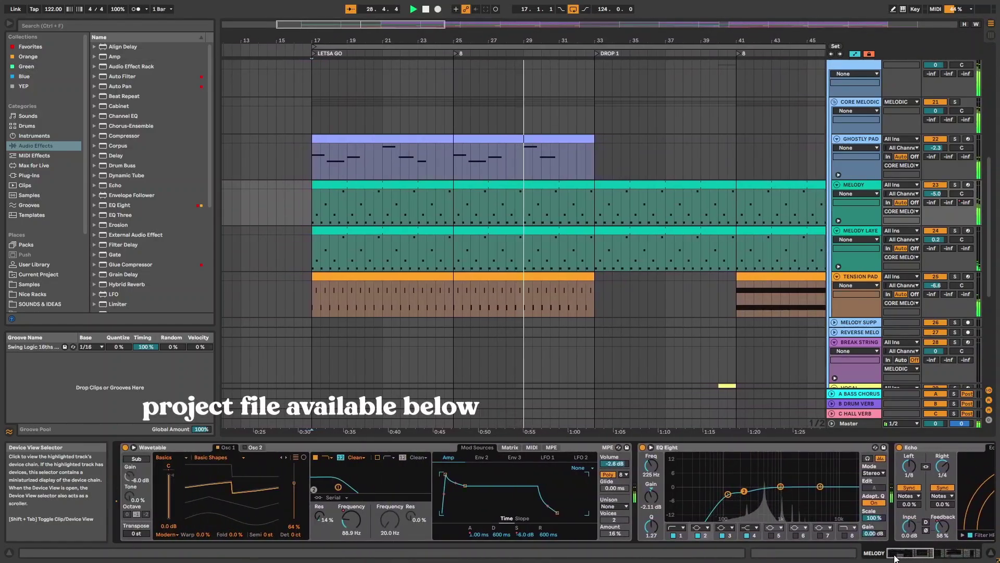
click(838, 220)
scroll(730, 261, down, 2)
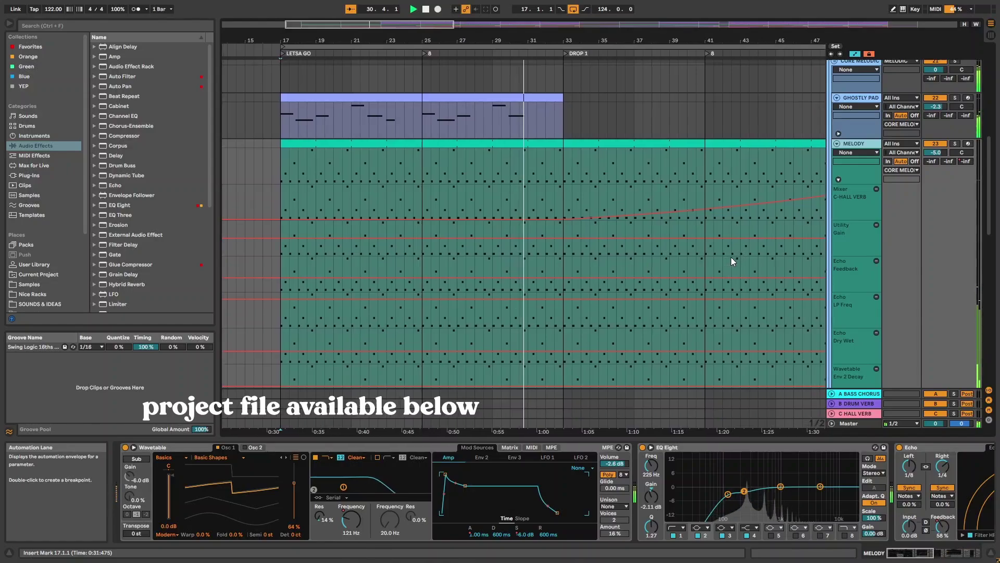
scroll(731, 257, down, 2)
scroll(725, 257, down, 6)
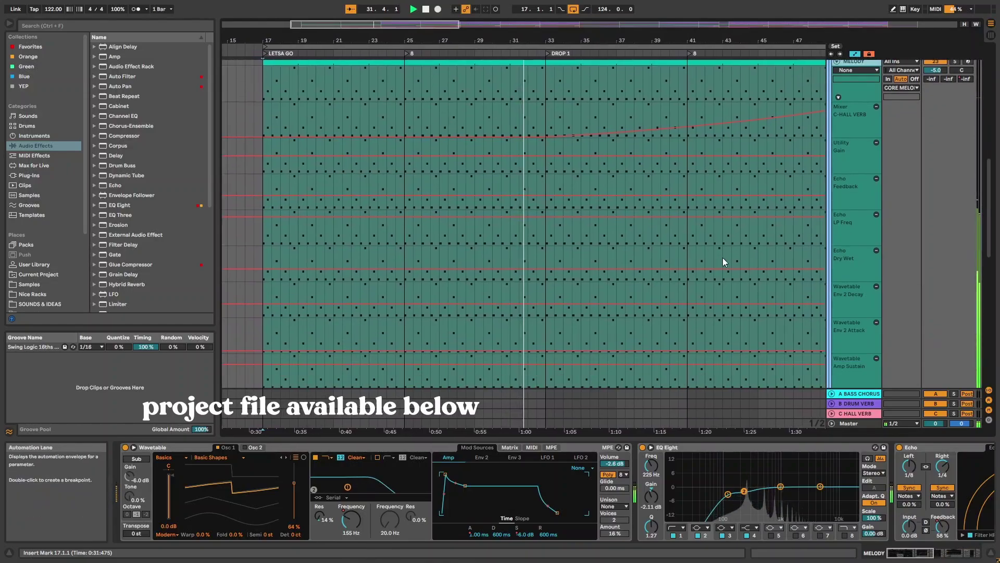
scroll(722, 258, down, 1)
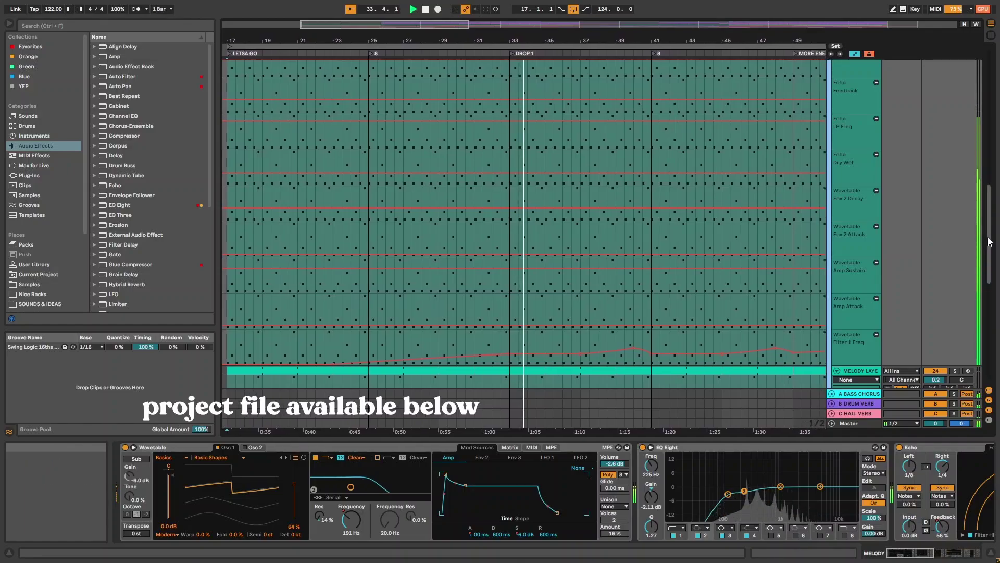
scroll(868, 180, up, 5)
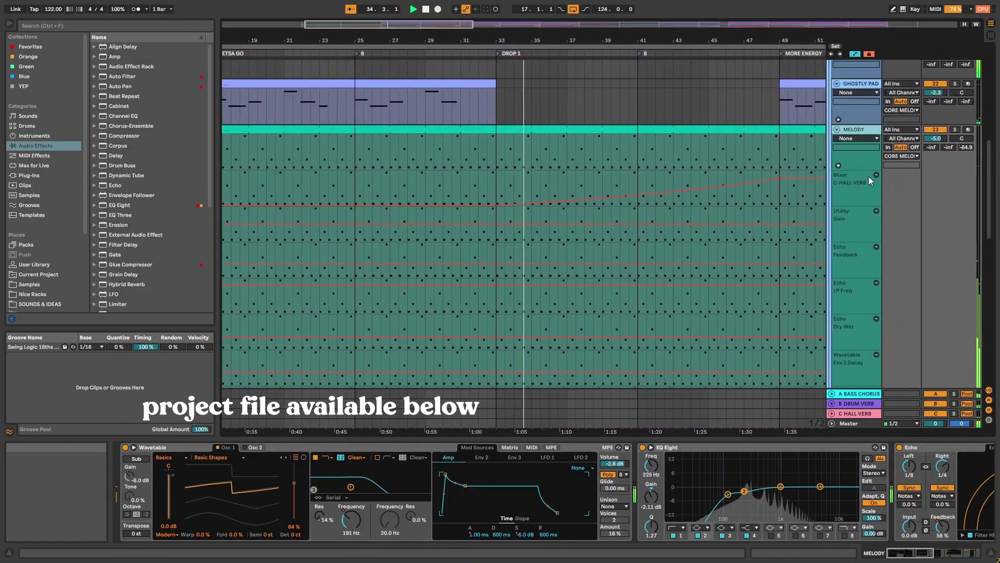
click(838, 166)
Examine the CLAP and HAT tracks' clips and device chains, folding both tracks again.
drag(993, 235, 982, 121)
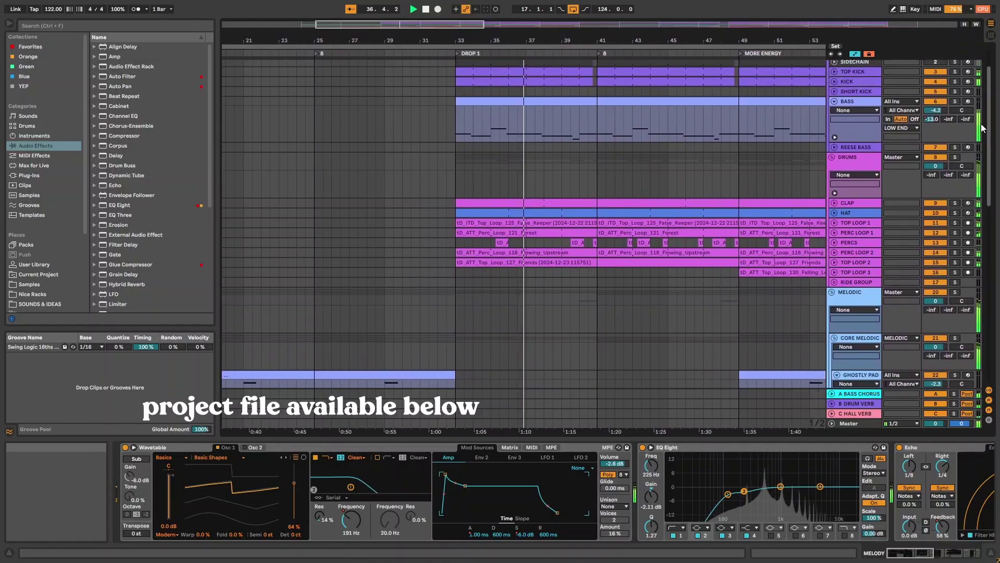
click(835, 225)
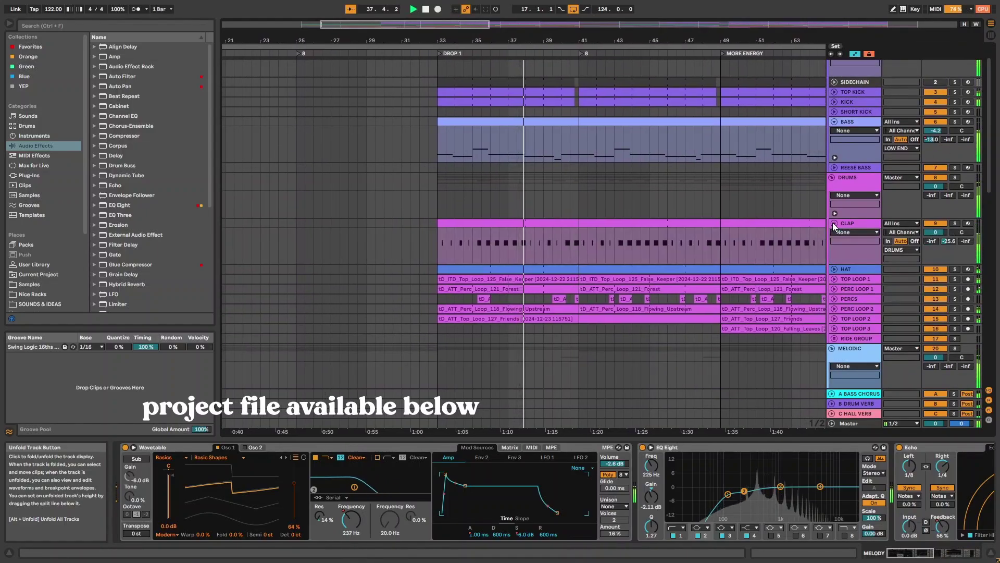
click(847, 223)
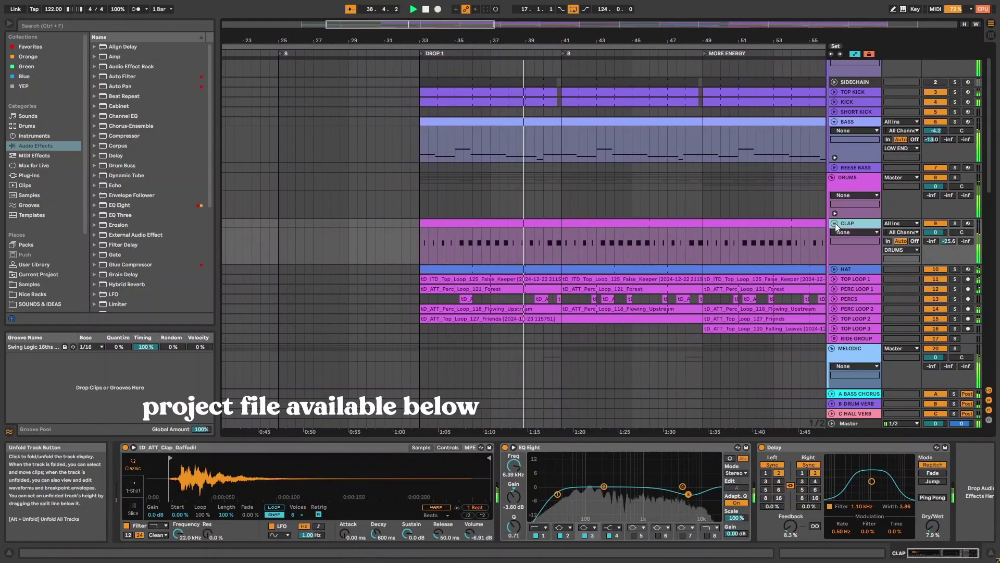
click(835, 223)
click(835, 233)
click(852, 233)
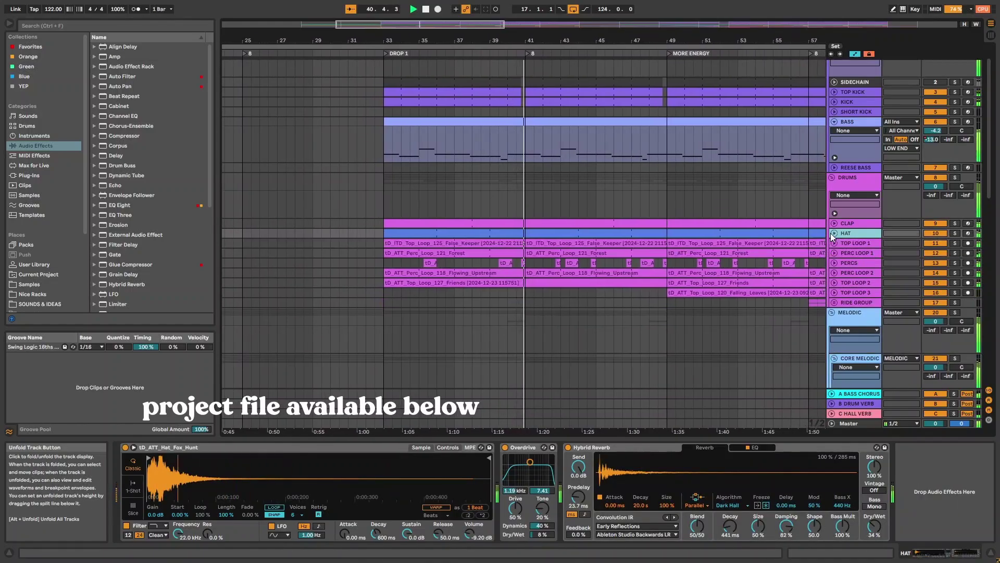
click(835, 233)
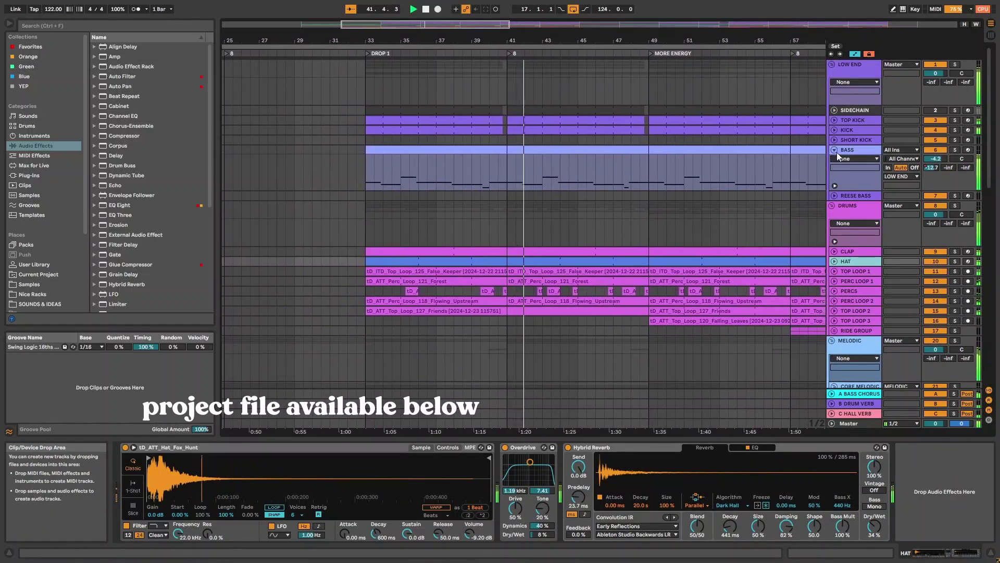
Examine the BASS track's device chain, including both Wavetable oscillators and the effects through the Sidechain compressors.
click(838, 167)
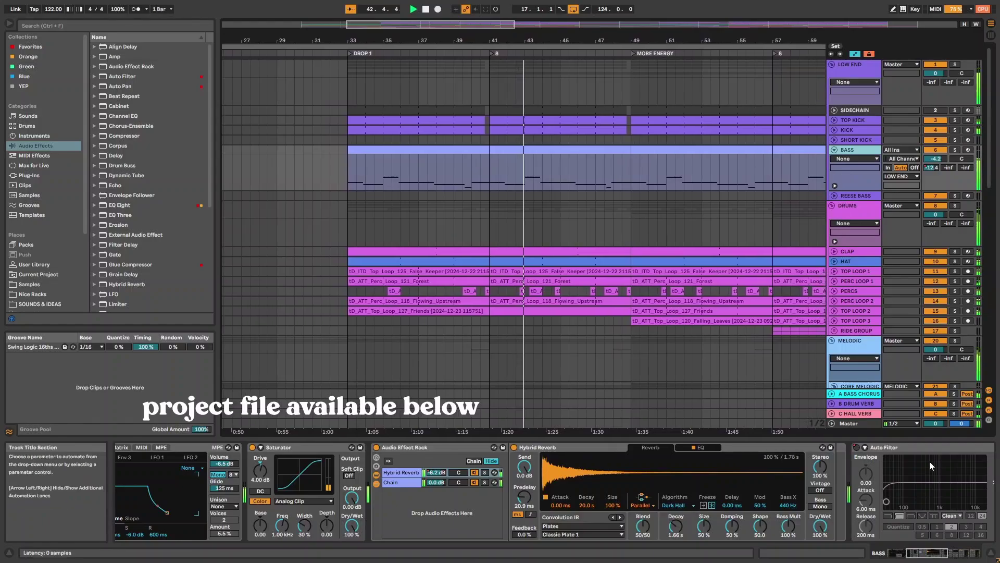
click(896, 554)
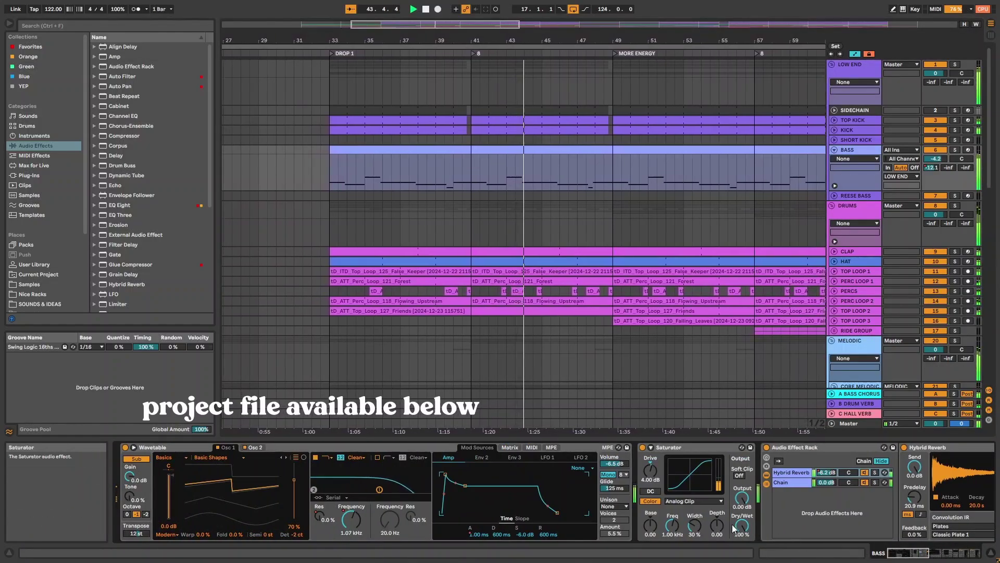
click(256, 448)
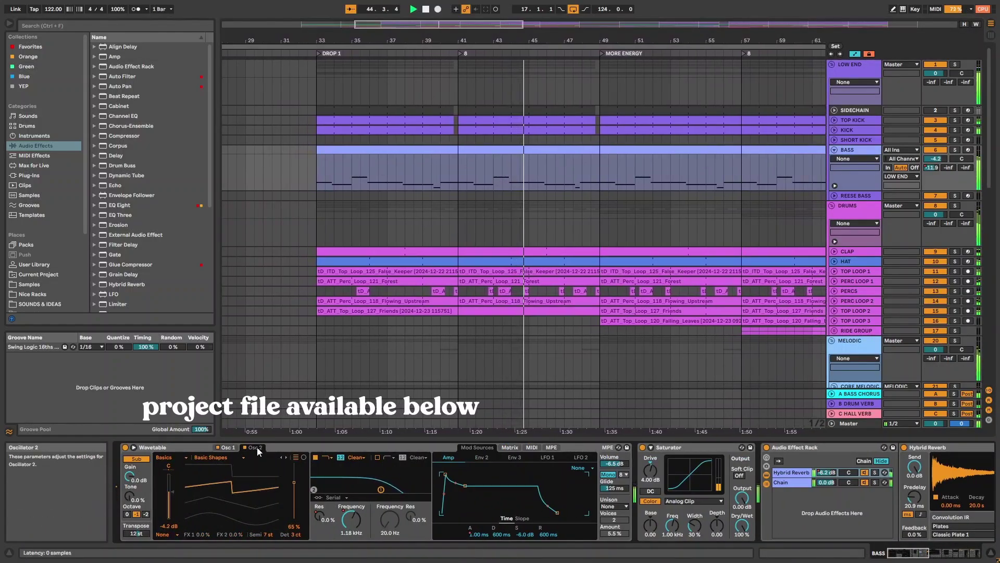
click(229, 447)
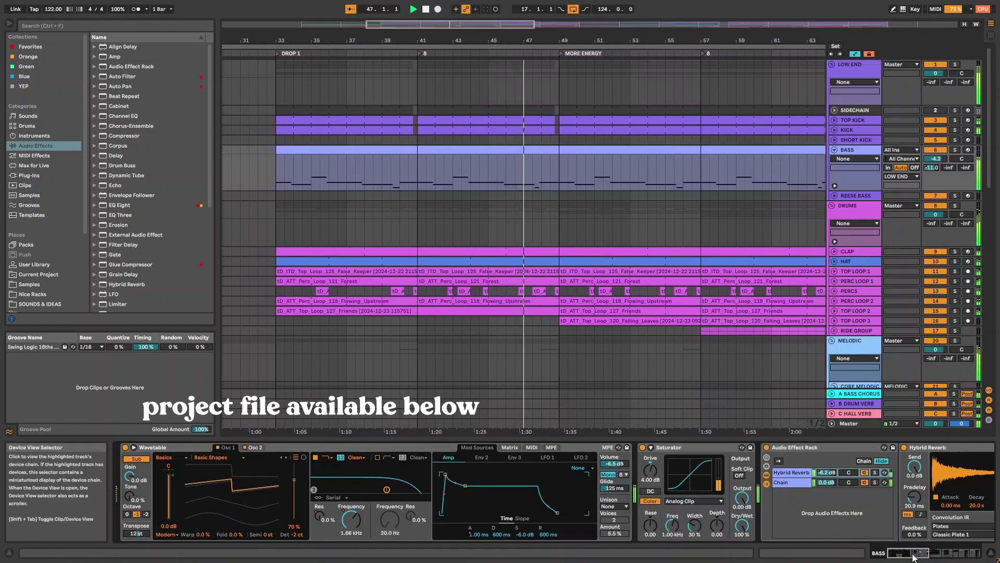
drag(886, 552, 972, 556)
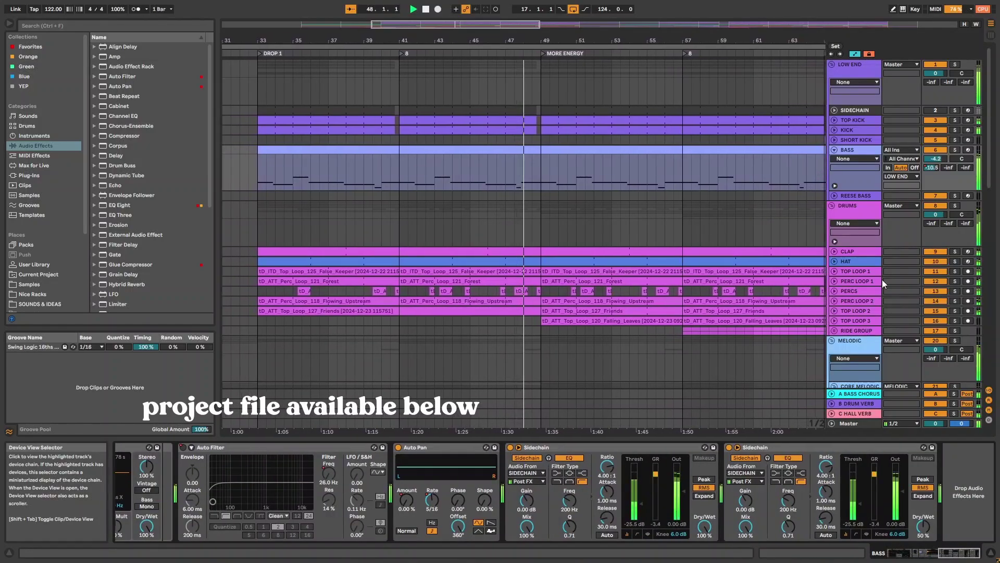
Show the BASS track's automation lanes and look through them.
click(835, 185)
scroll(776, 290, down, 2)
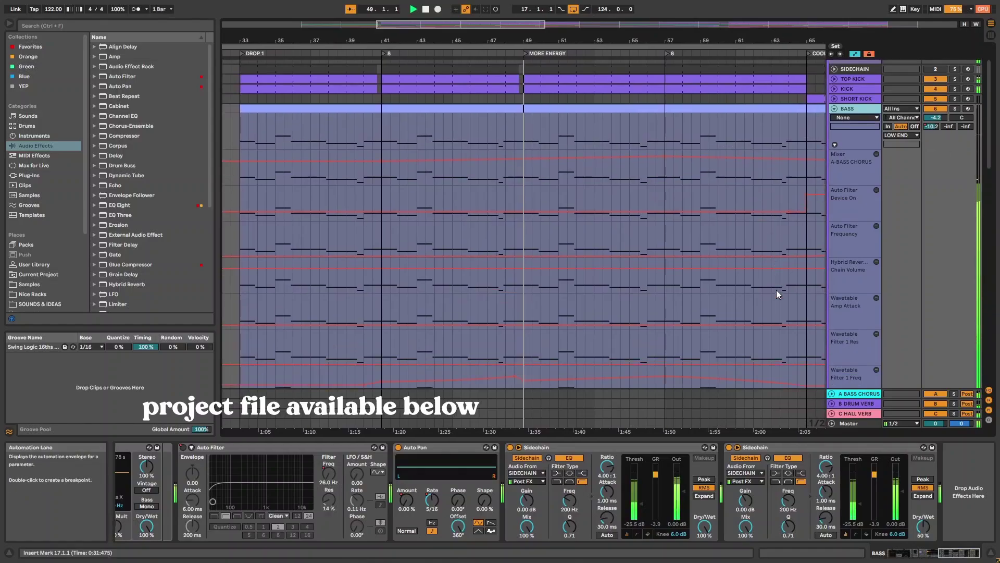
scroll(776, 290, up, 2)
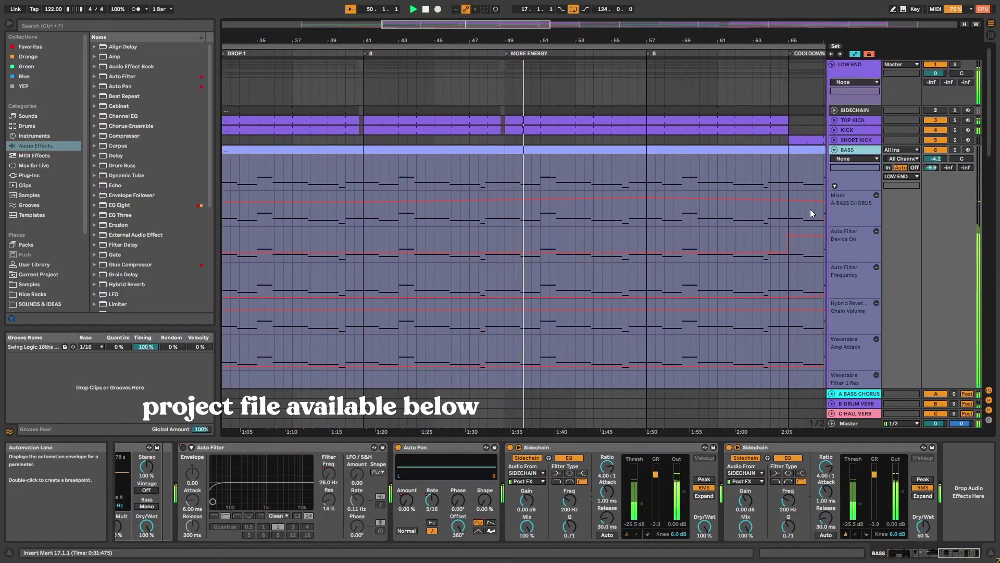
Hide the BASS track's automation lanes, and examine the KICK track's clips and device chain, folding the track again.
click(836, 184)
click(835, 130)
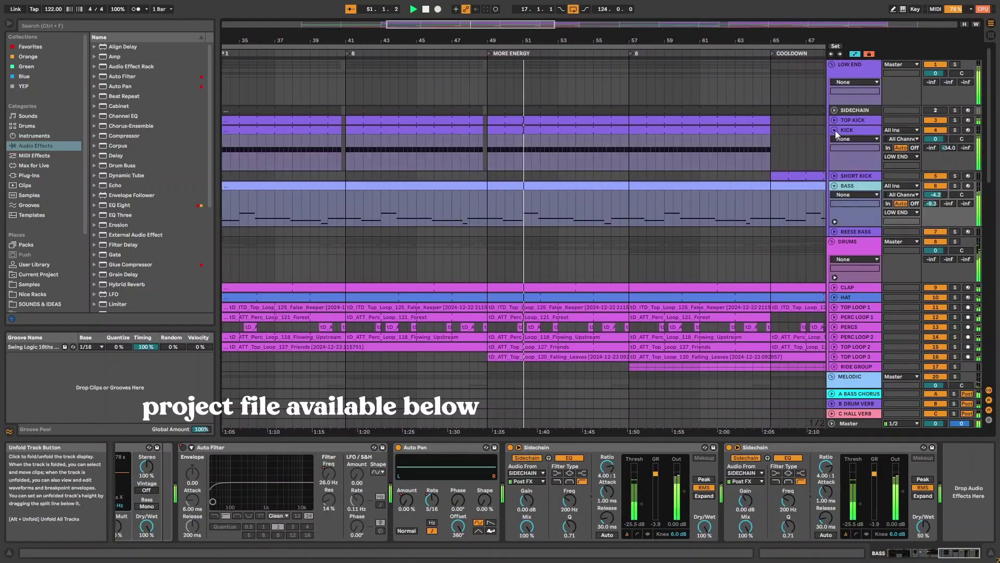
click(854, 133)
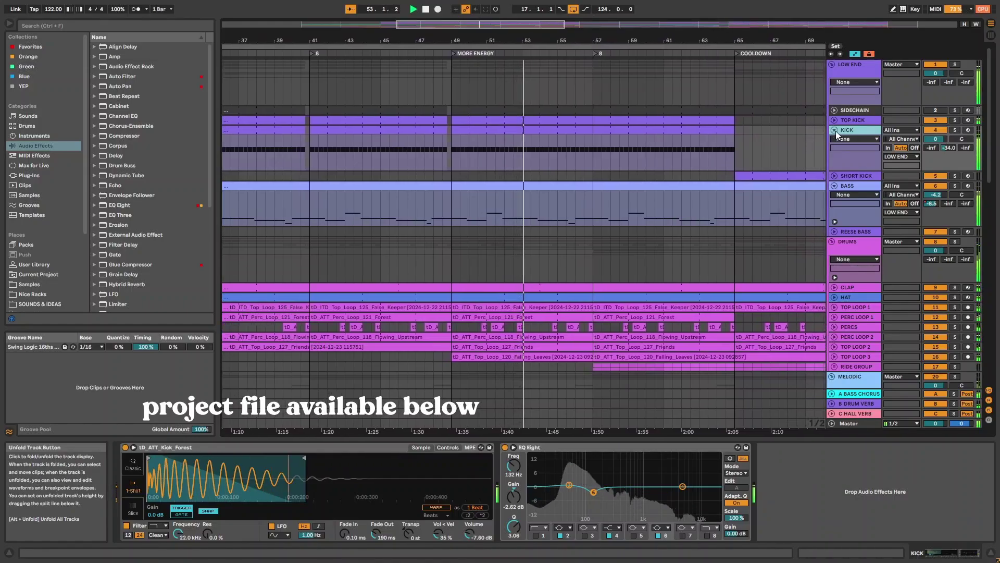
click(836, 130)
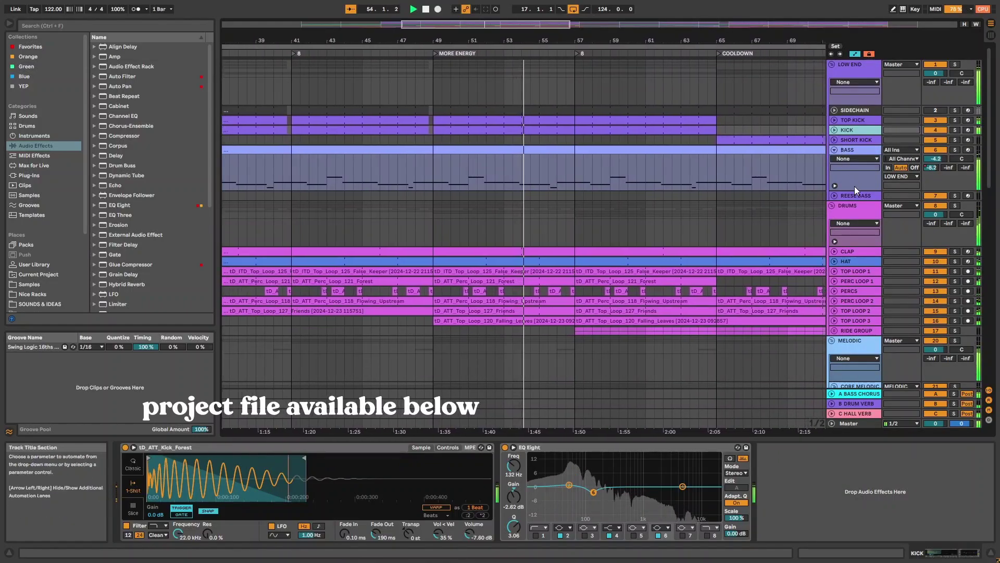
Show the DRUMS group's device chain, and unfold the RIDE GROUP and TOP LOOP 3 tracks.
click(856, 211)
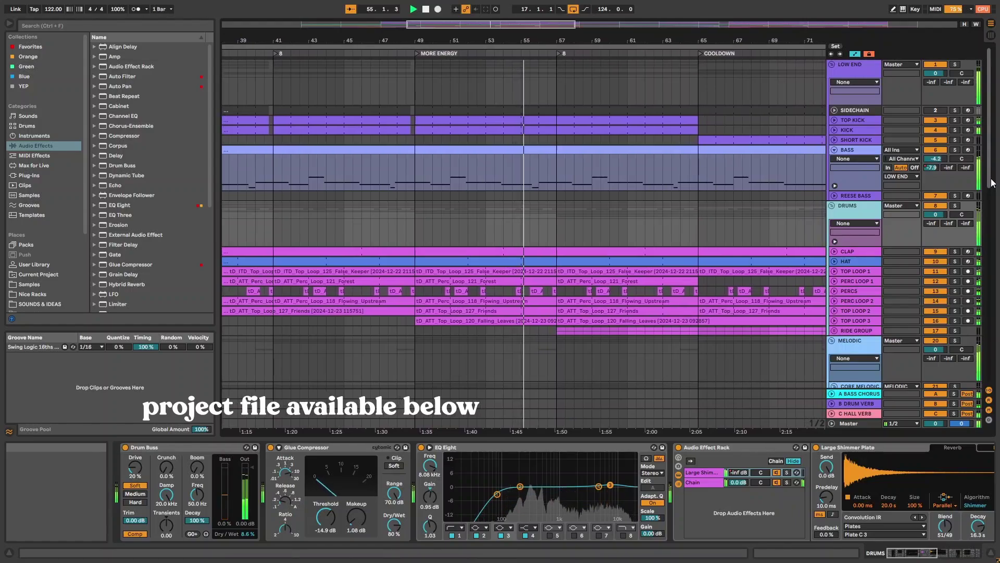
scroll(860, 277, down, 3)
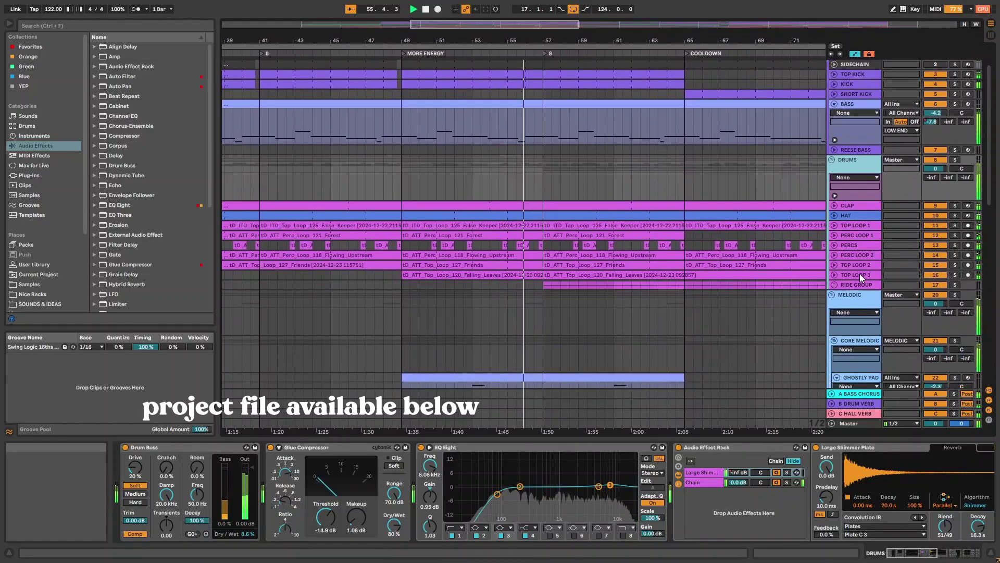
click(834, 284)
click(834, 274)
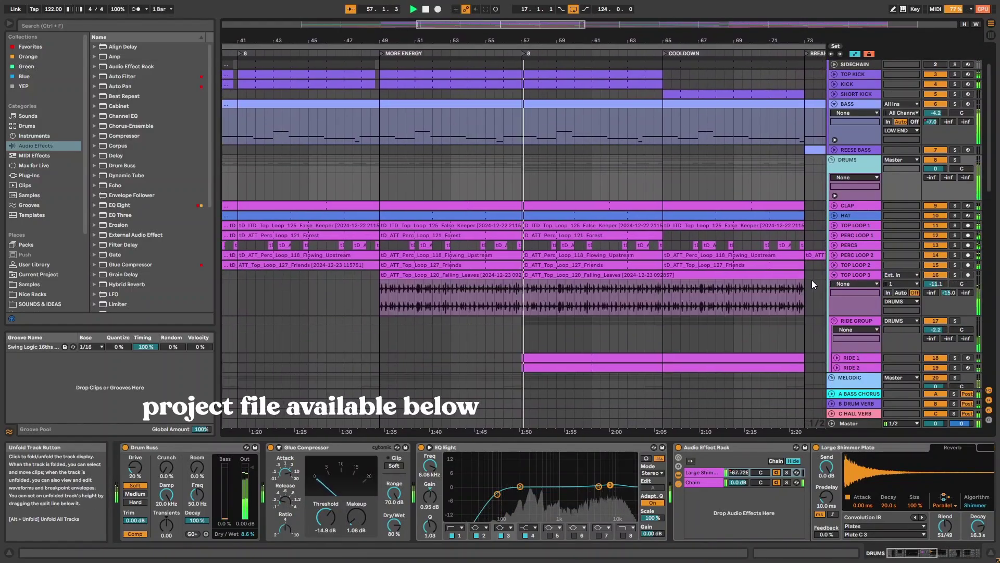
Unfold the RIDE 1 and RIDE 2 tracks and examine the device chain of each.
scroll(789, 286, down, 3)
click(836, 302)
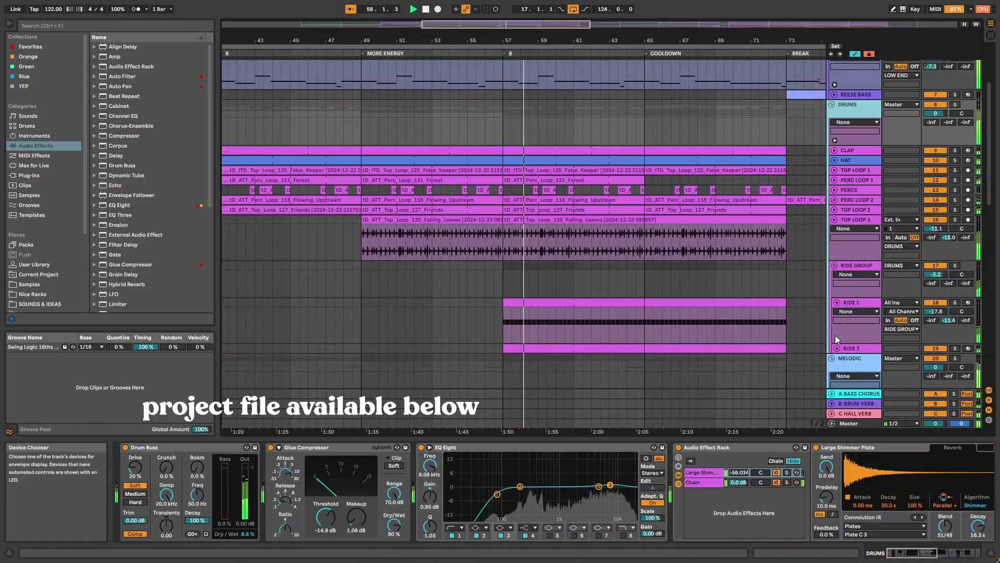
click(835, 347)
scroll(800, 326, down, 3)
click(867, 248)
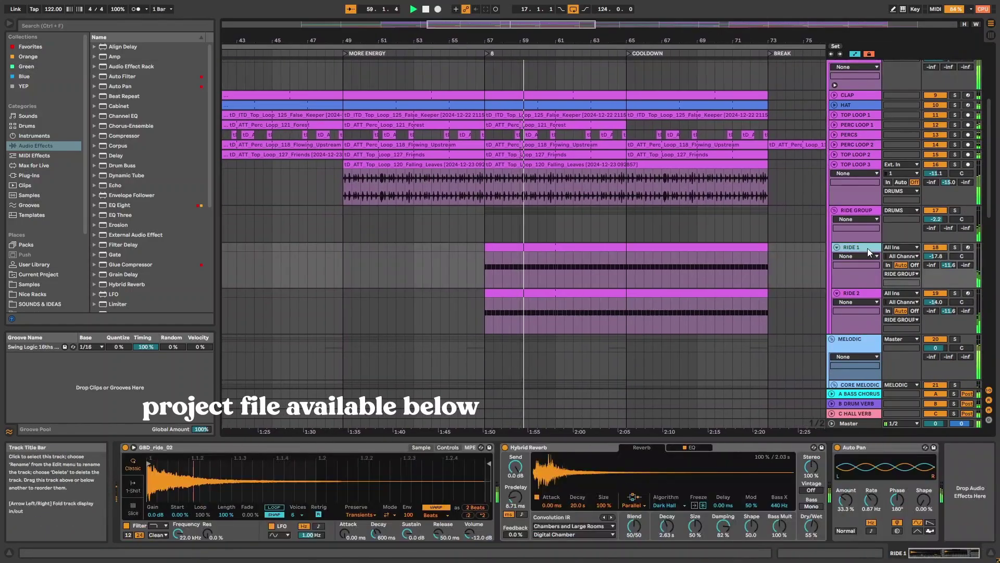
click(864, 294)
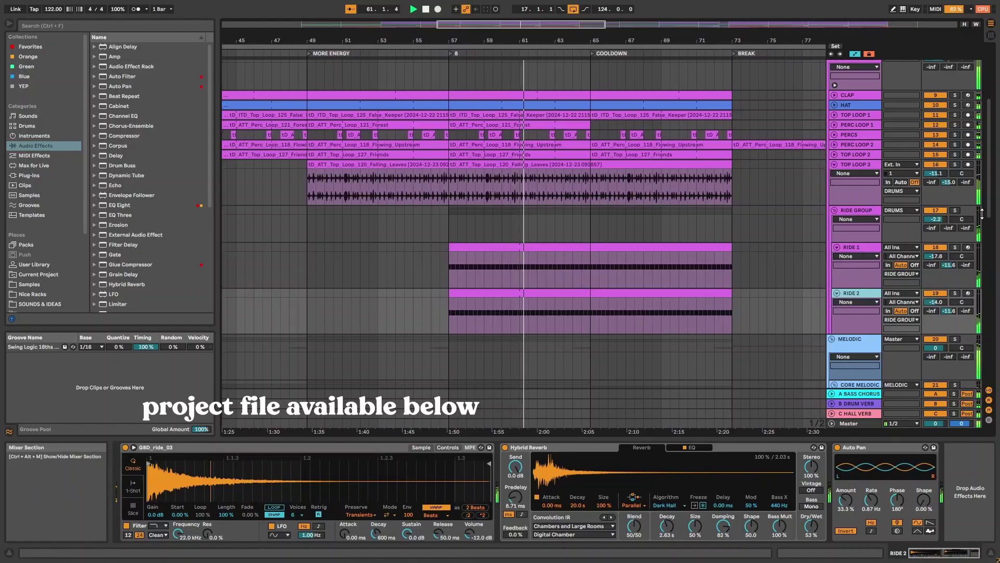
Examine the VOCAL track's device chain from the sampler through to the Sidechain compressor at its end.
drag(991, 212, 999, 354)
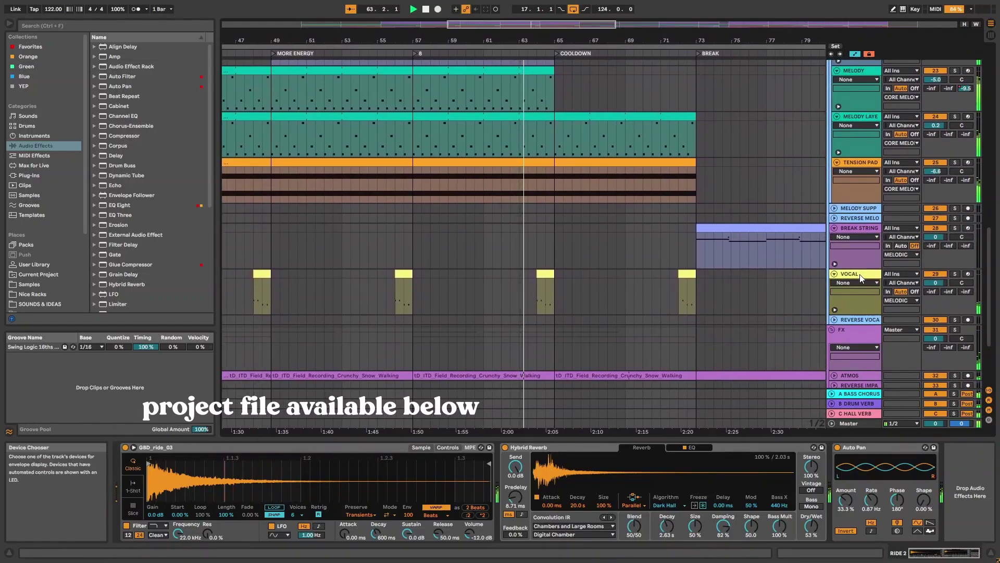
click(860, 274)
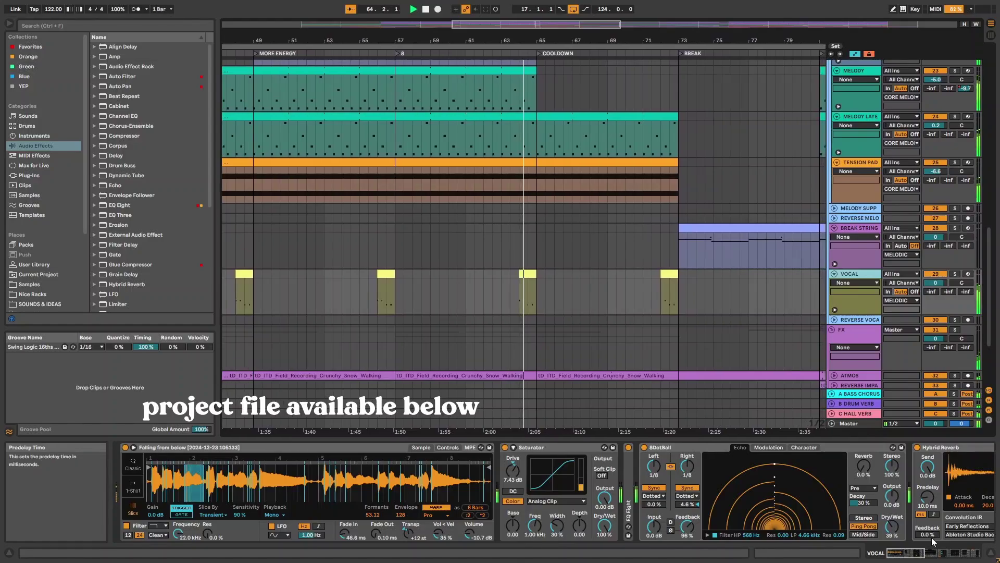
drag(933, 552, 972, 554)
Unfold the DOWN SWEEP and ATMOS tracks in the FX group to view their audio clips.
drag(991, 322, 997, 374)
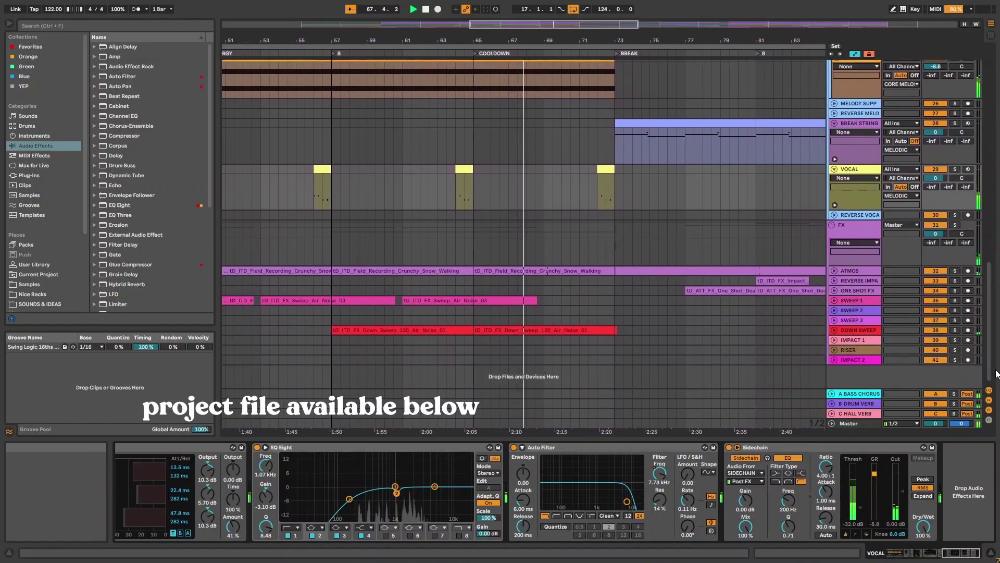
click(835, 331)
click(836, 271)
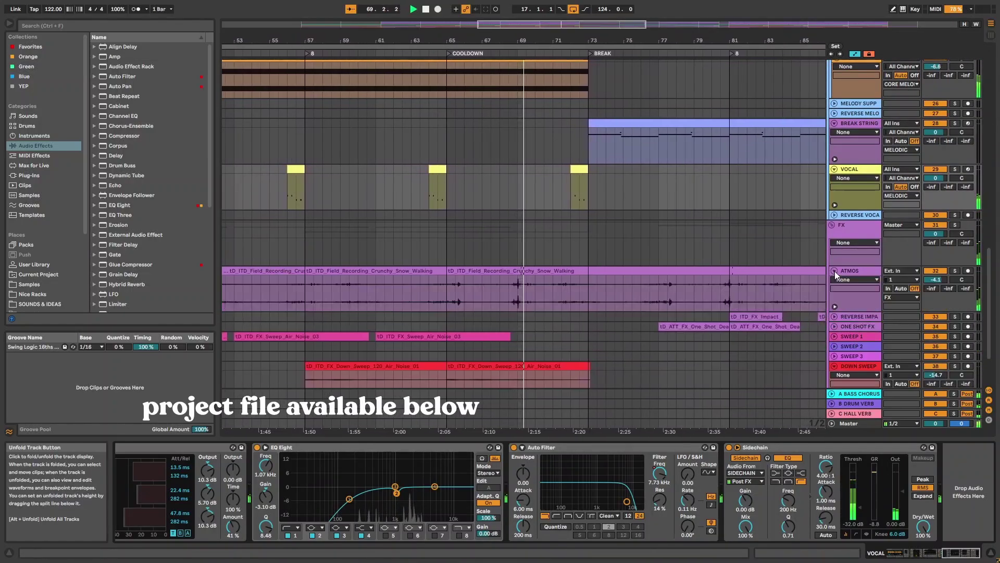
scroll(973, 301, down, 2)
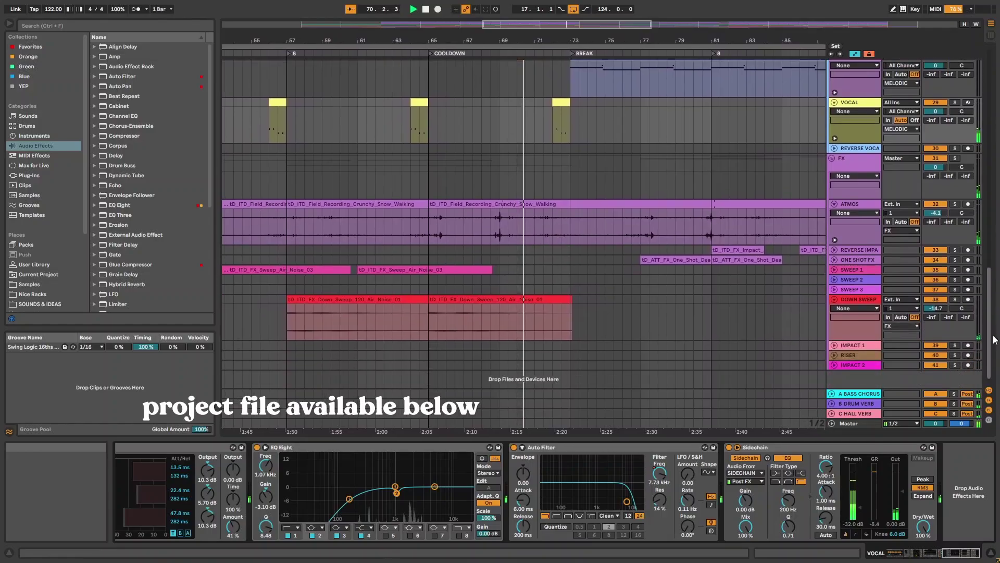
Show the BREAK STRINGS track's device chain, and unfold the PERC LOOP 2 track to view its waveform.
drag(994, 319, 992, 290)
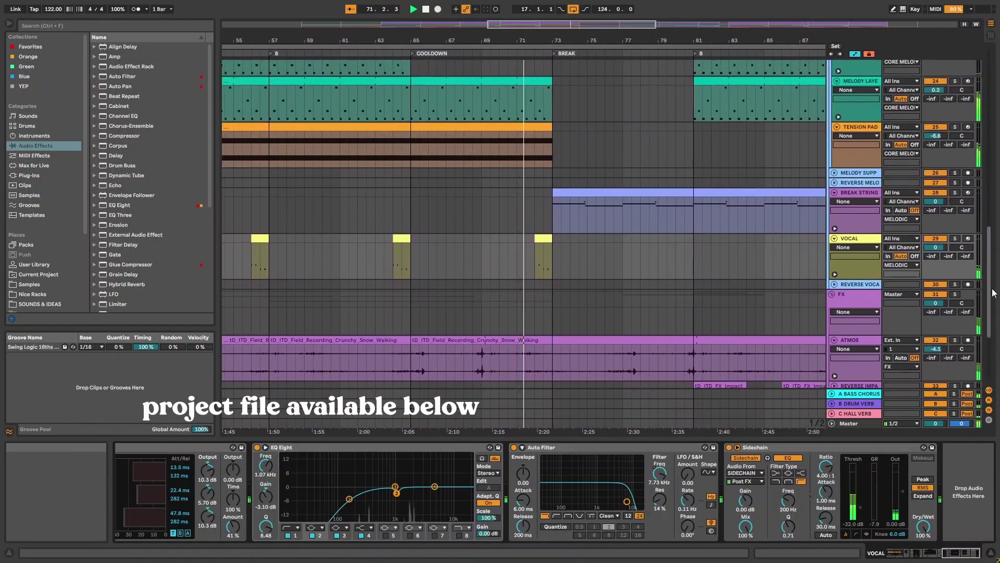
click(867, 193)
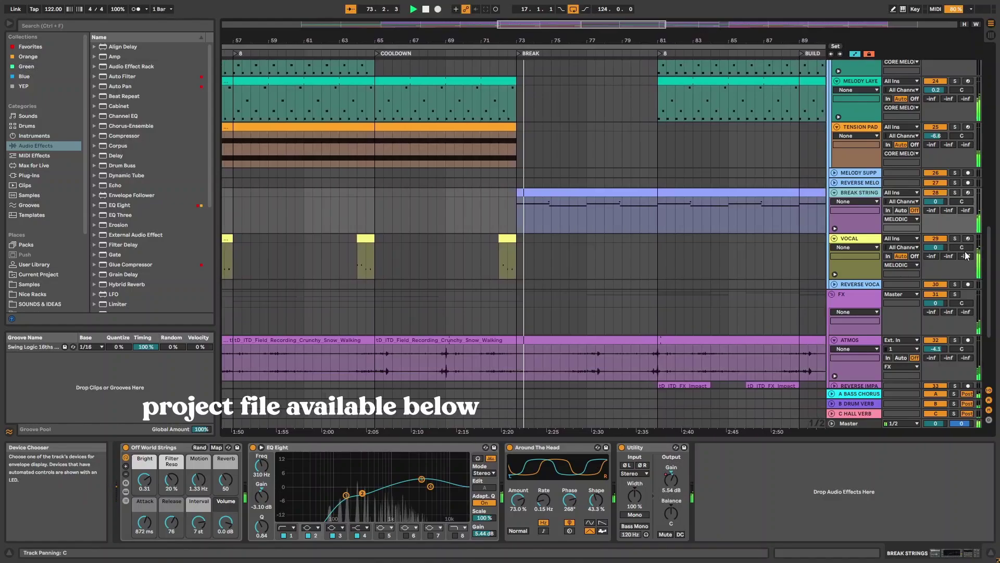
drag(989, 277, 885, 156)
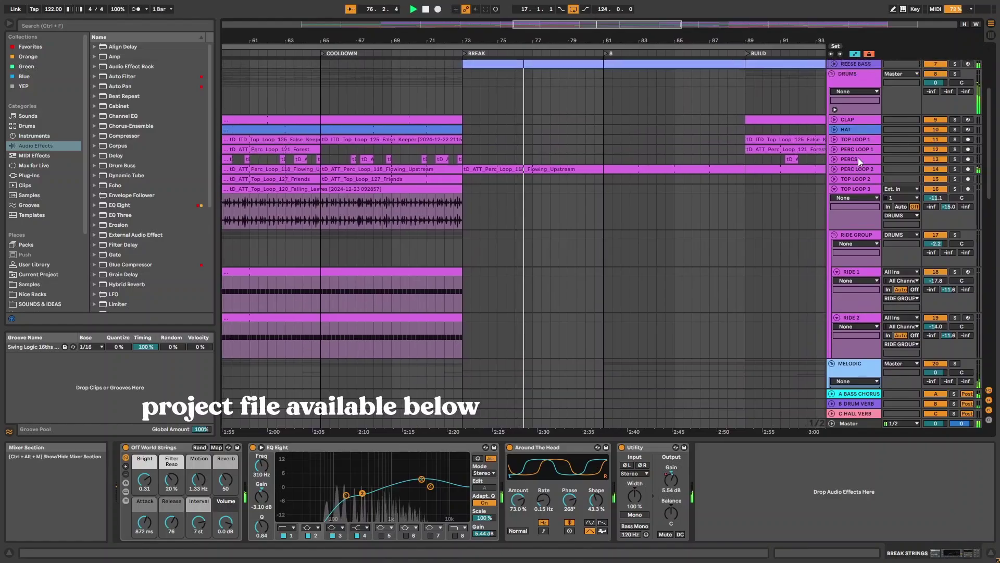
click(837, 170)
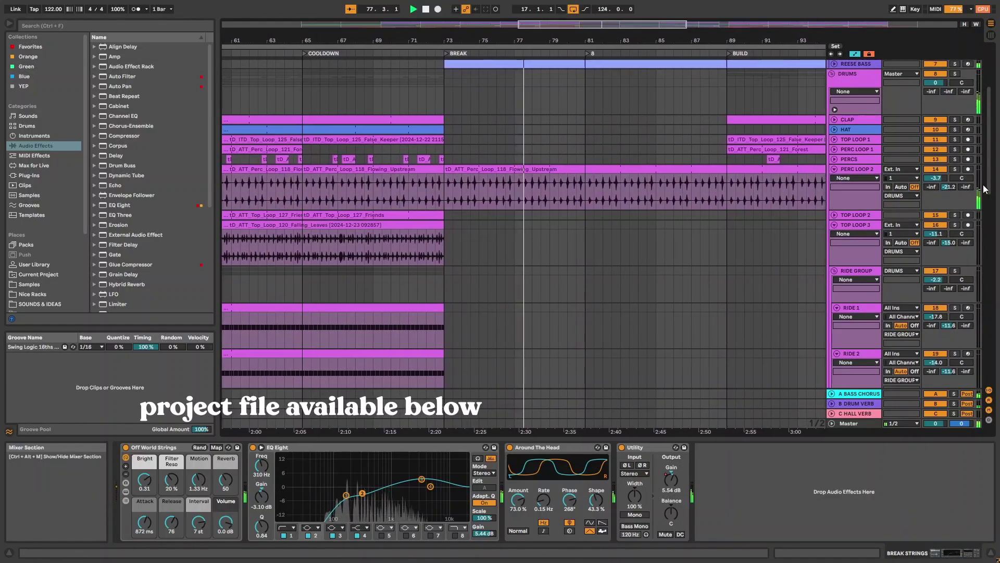
Unfold the REESE BASS track and examine its clips and device chain.
scroll(993, 174, up, 3)
drag(993, 174, 995, 150)
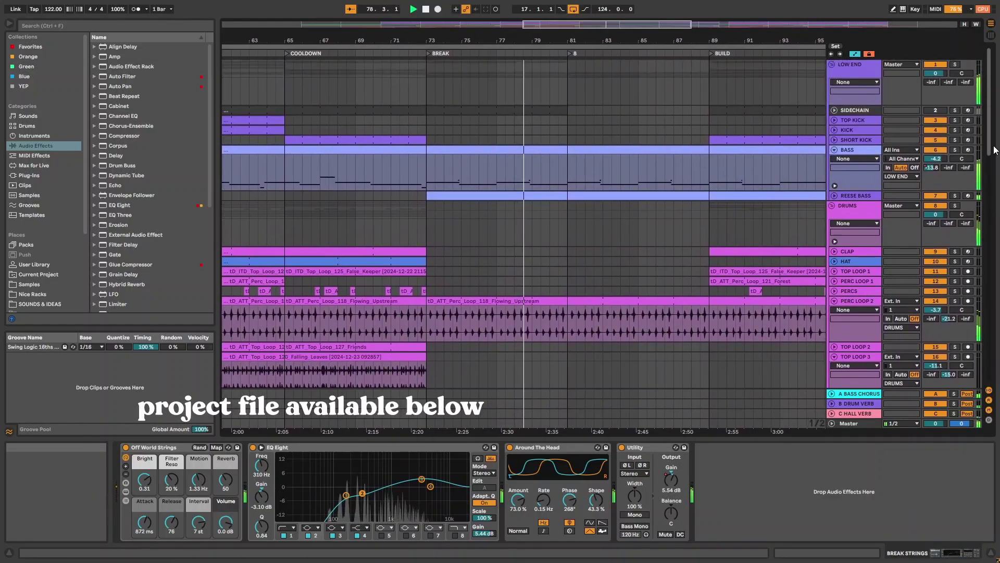
click(835, 196)
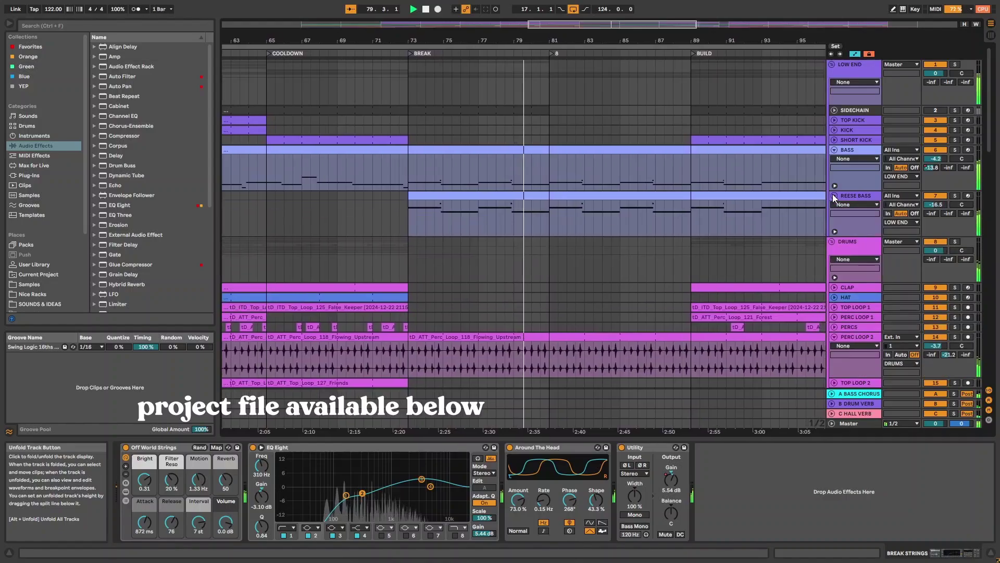
click(860, 196)
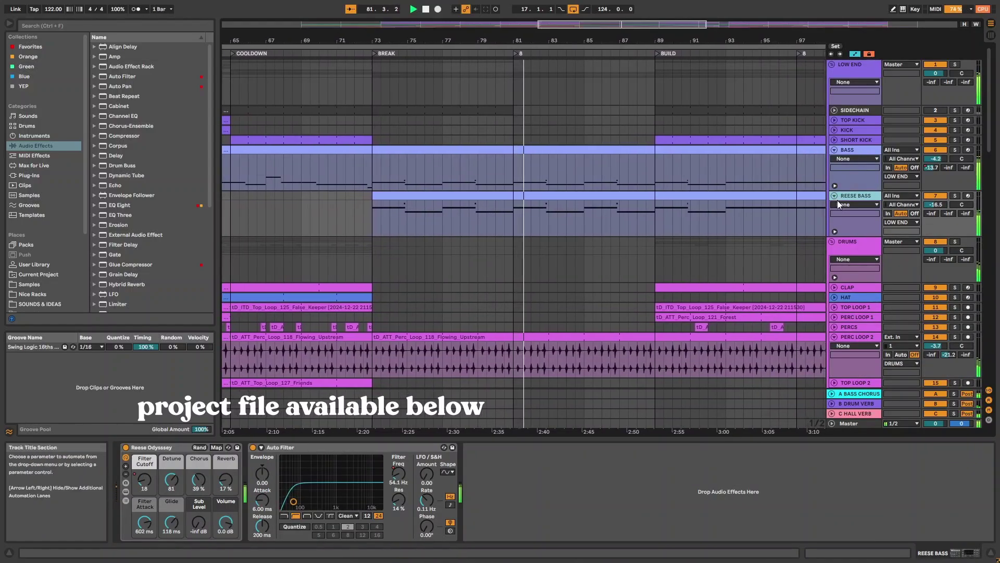
Look through the BASS track's automation lanes around the break and build, and hide the lanes again.
click(835, 186)
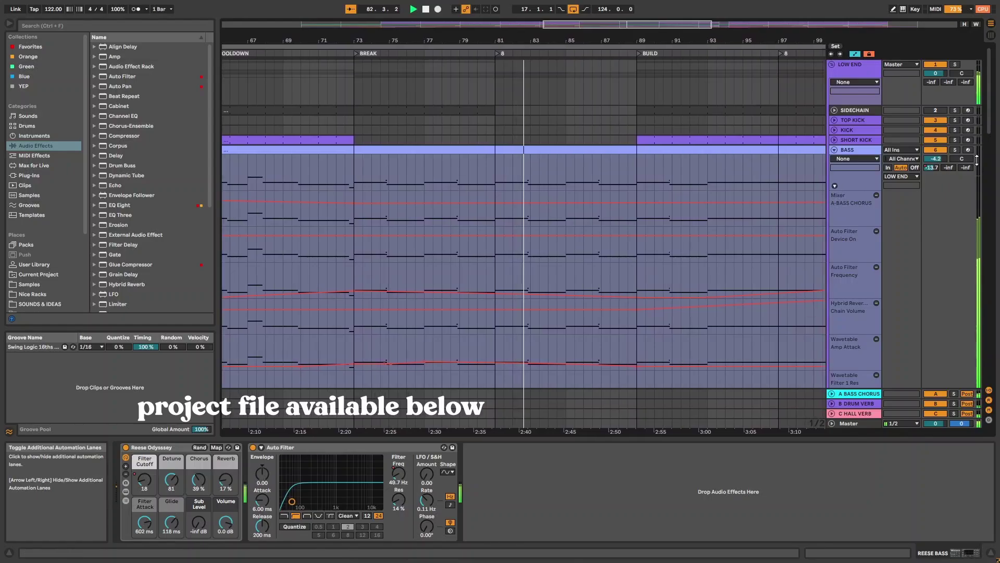
scroll(990, 156, down, 5)
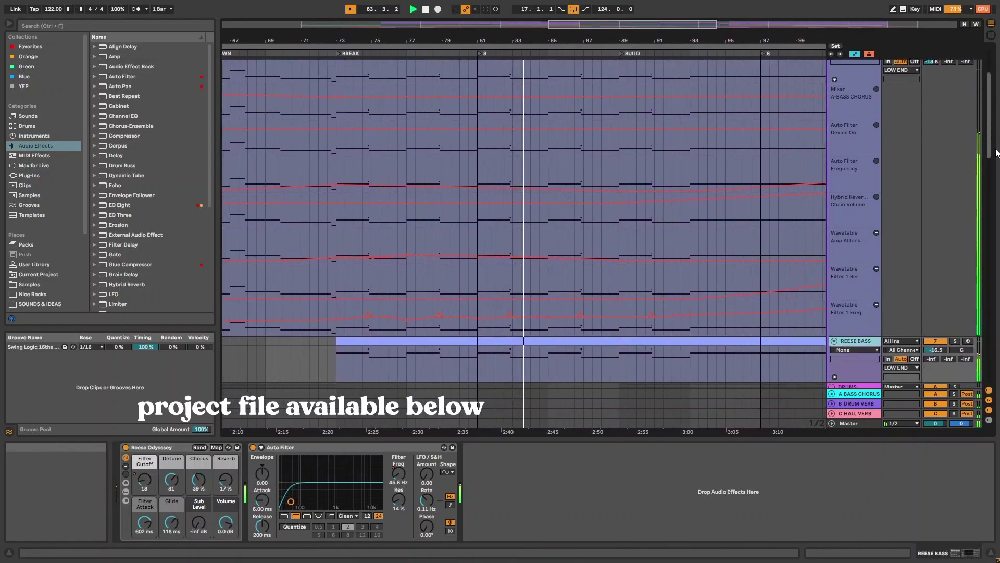
scroll(996, 153, up, 5)
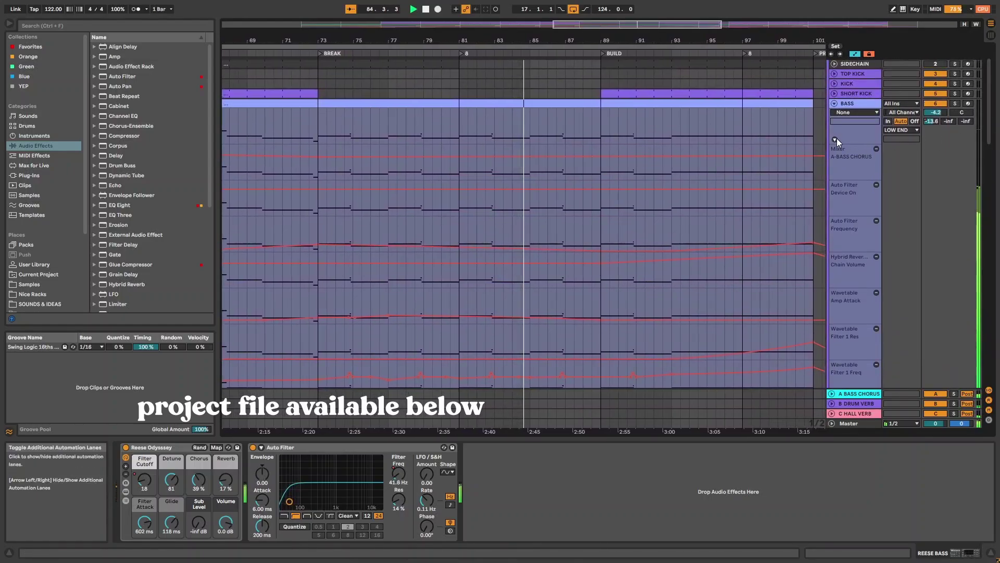
click(836, 139)
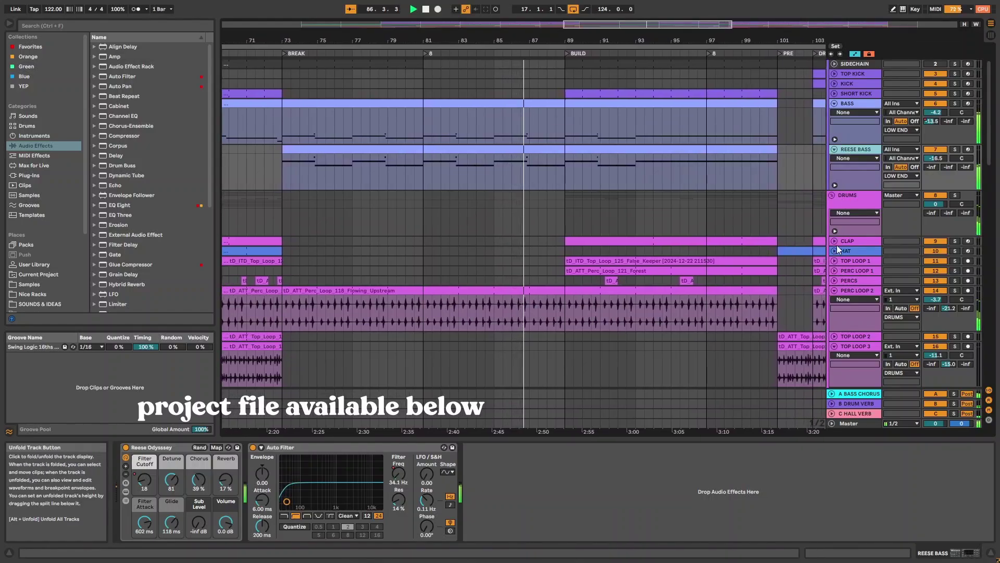
Examine the DRUMS group's automation lanes and the effects further along its device chain, and hide the lanes again.
click(835, 231)
click(854, 197)
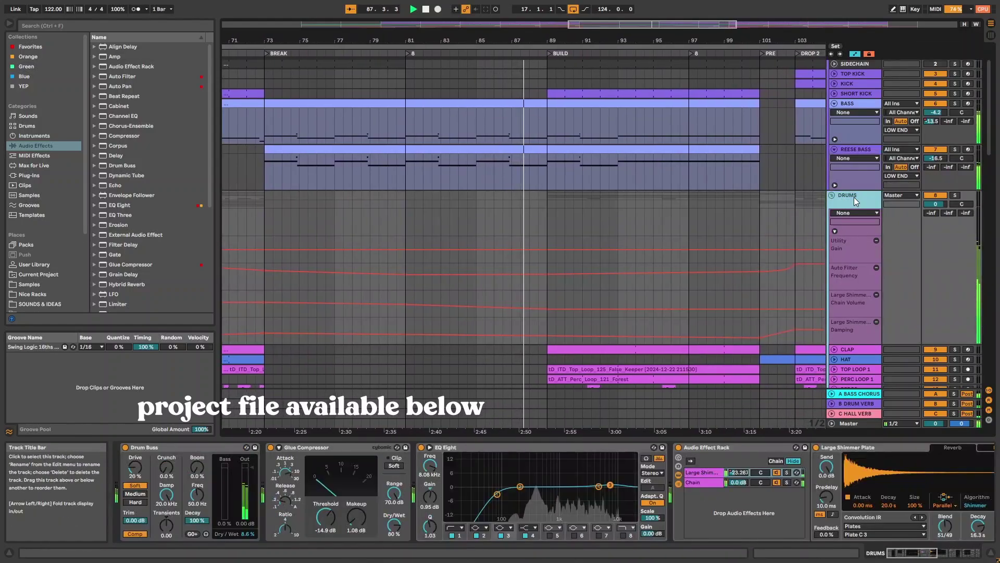
drag(918, 554, 946, 550)
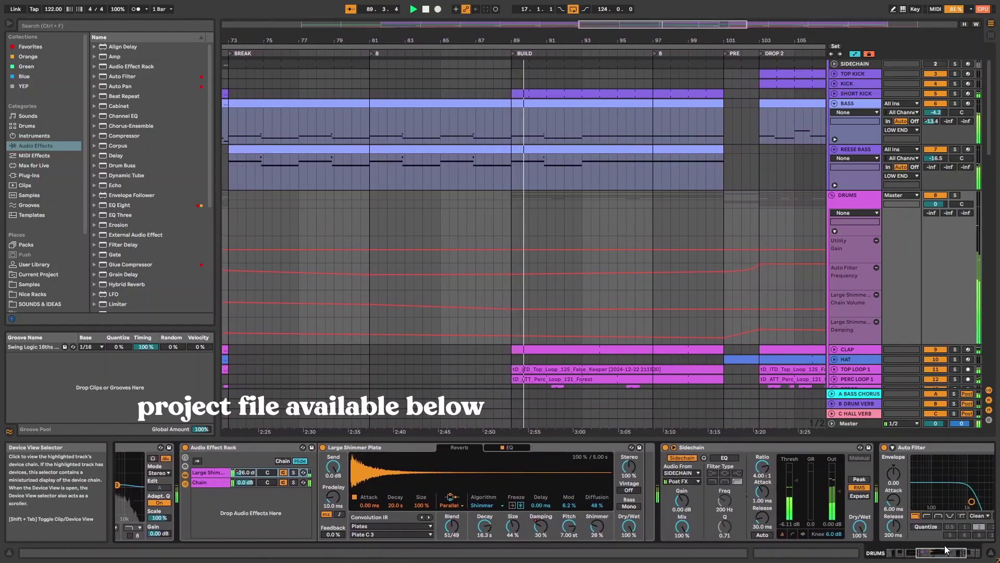
click(834, 231)
scroll(769, 233, up, 2)
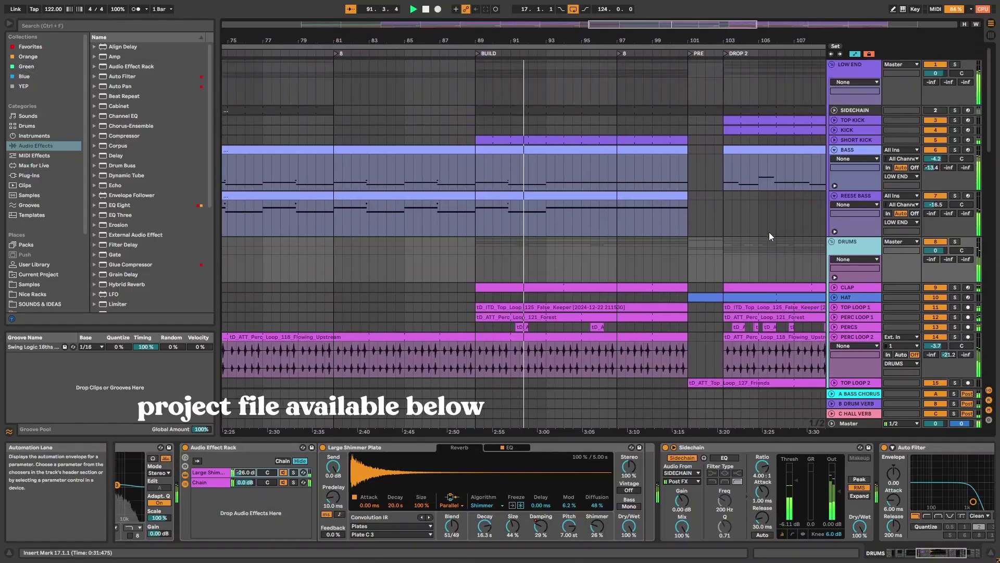
Unfold the SHORT KICK track and examine its device chain and the one on GHOSTLY PAD.
click(834, 140)
click(849, 141)
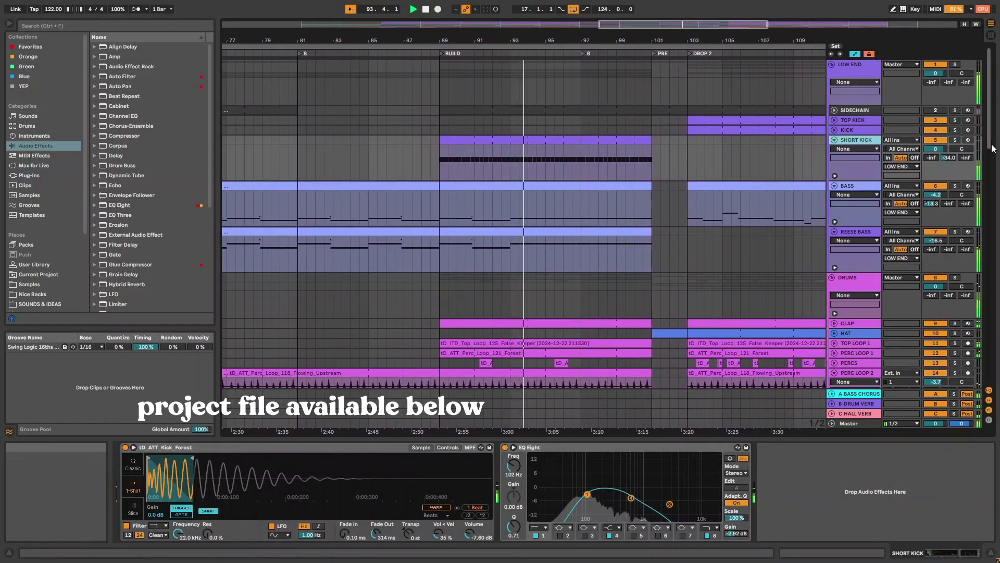
scroll(894, 250, down, 10)
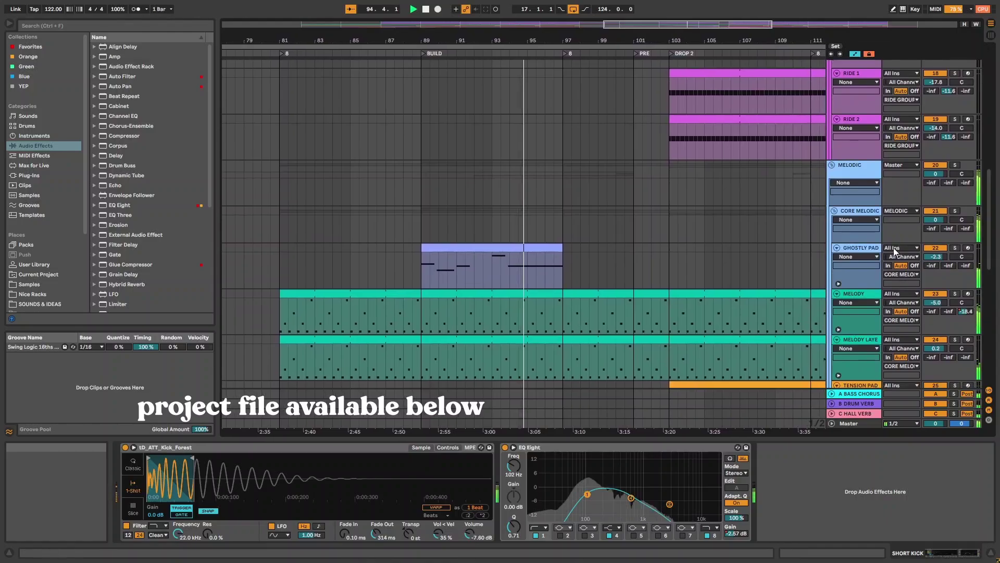
click(868, 248)
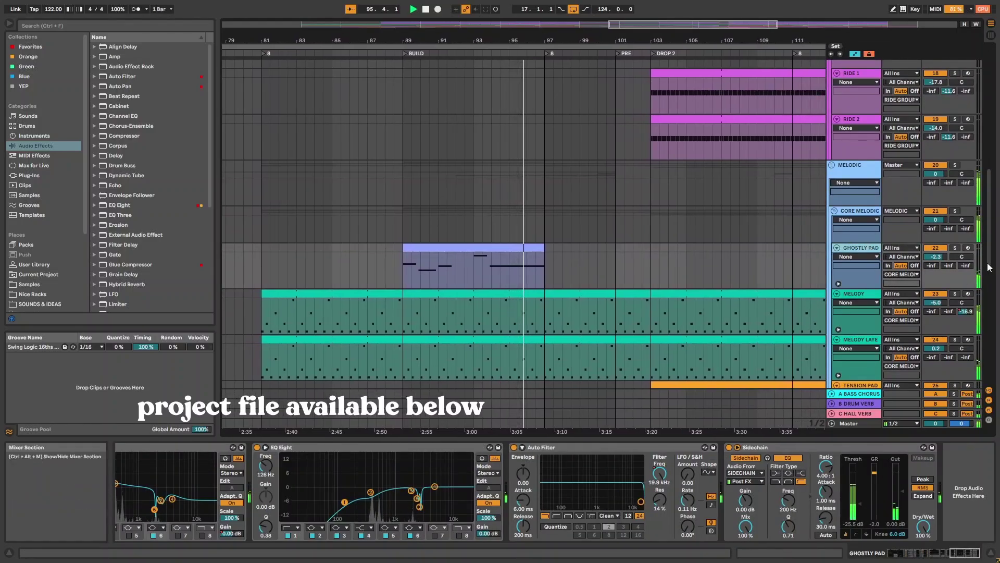
Examine the MELODY and MELODY LAYER tracks' device chains, and look through MELODY LAYER's automation lanes.
drag(992, 253, 995, 299)
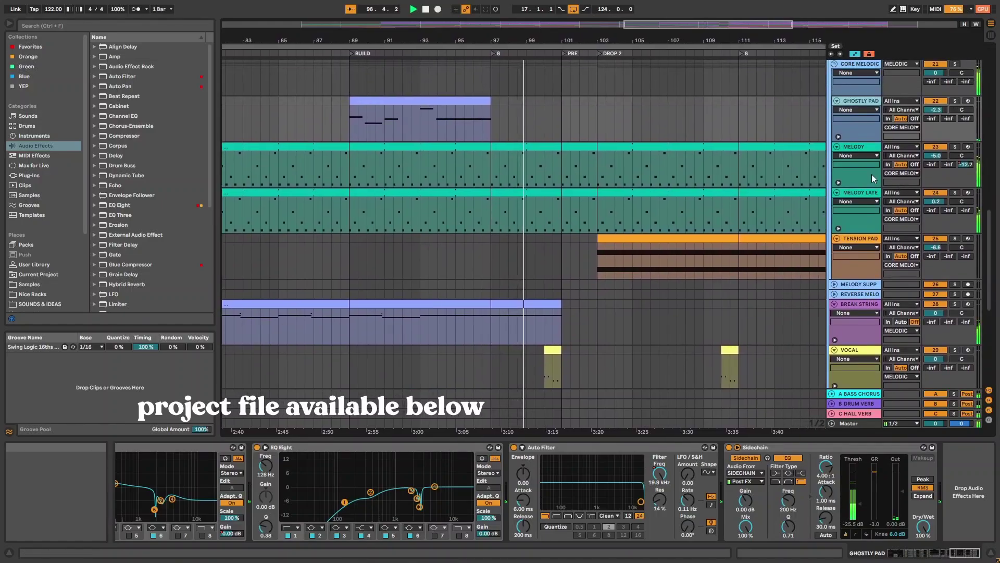
click(860, 150)
click(854, 195)
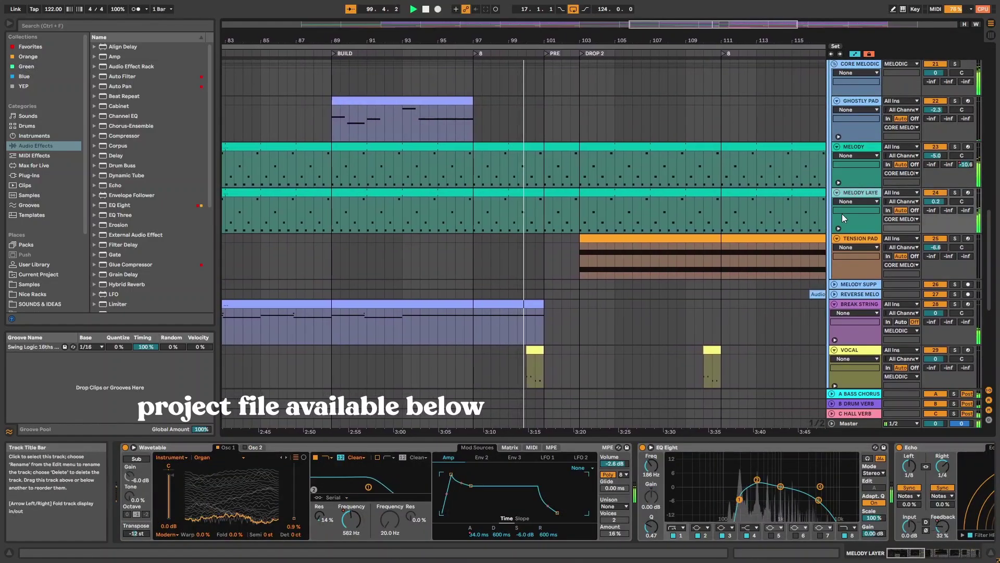
click(839, 228)
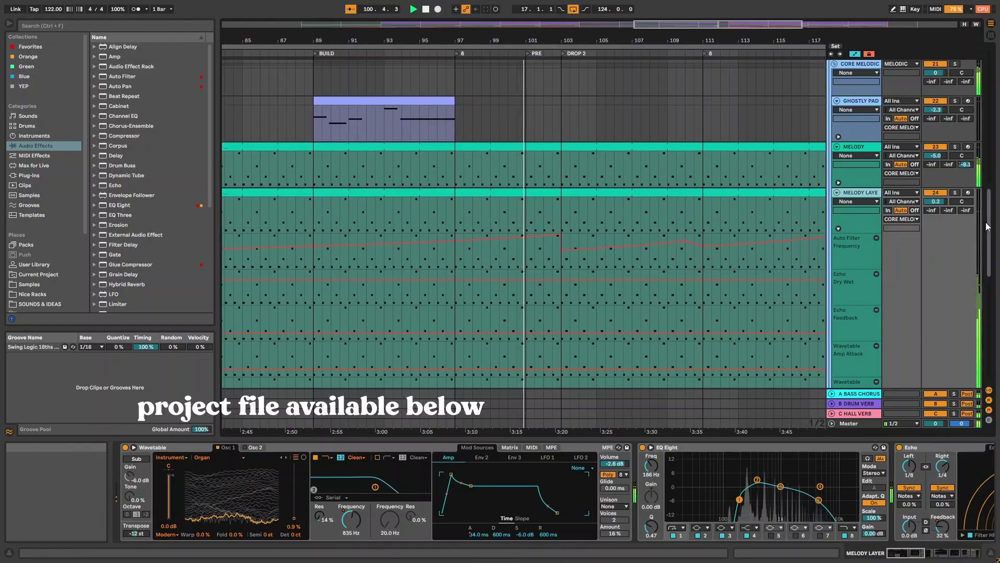
mouse_move(989, 231)
mouse_down()
mouse_move(987, 248)
mouse_move(986, 240)
mouse_up()
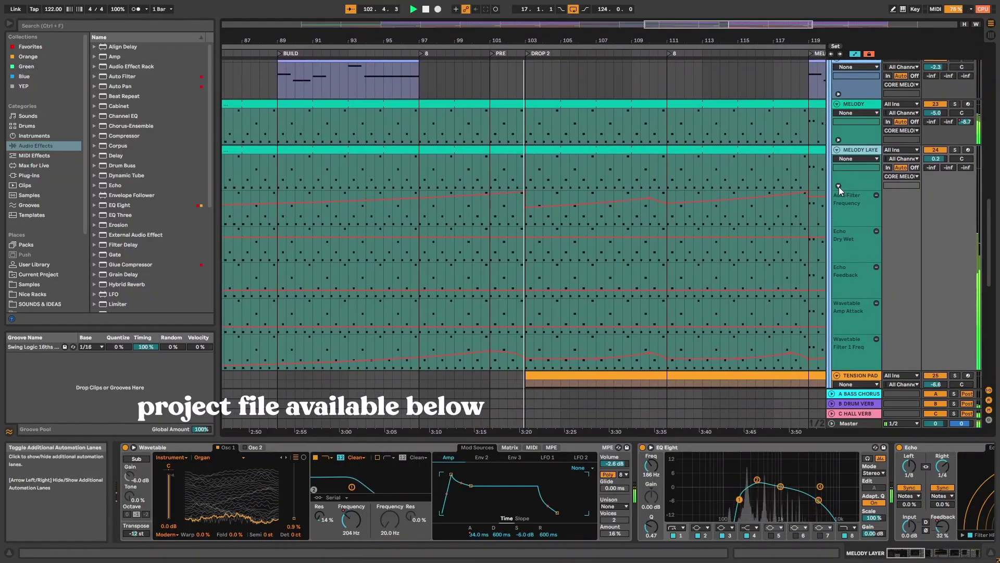
Hide the MELODY LAYER track's automation lanes, and look through the MELODY track's lanes before hiding them as well.
click(839, 186)
click(839, 140)
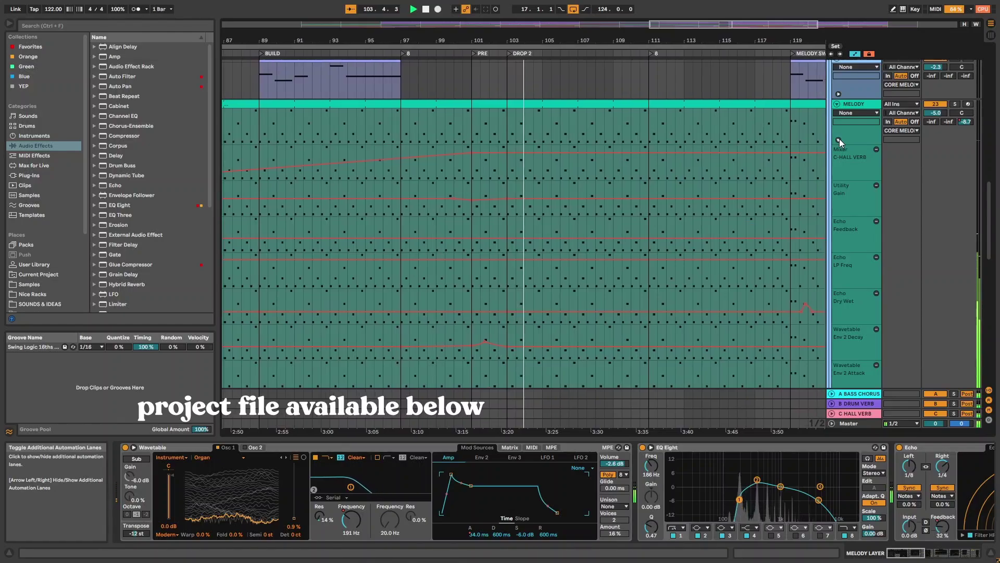
click(839, 139)
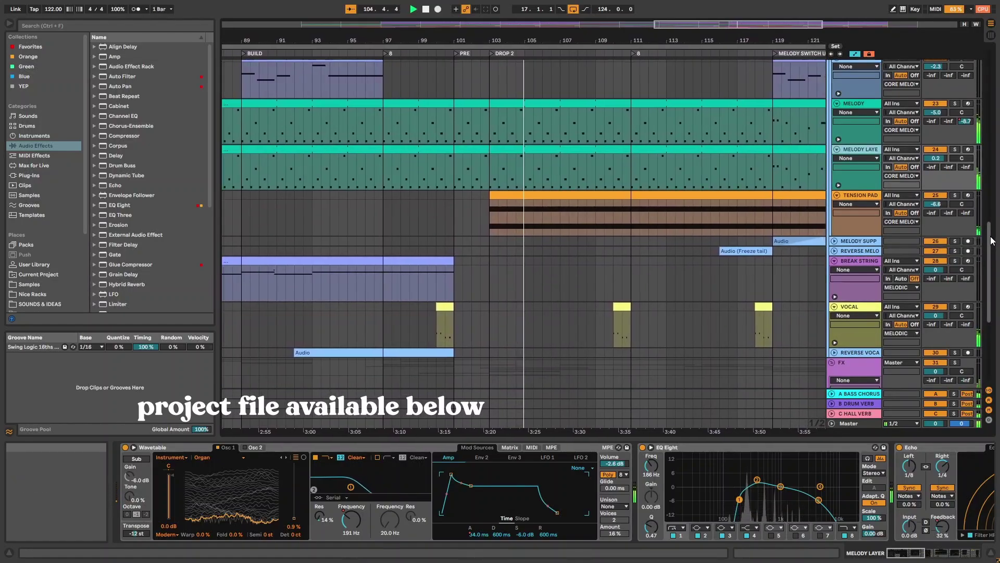
Unfold the SWEEP 1, SWEEP 2 and SWEEP 3 tracks in the FX group to show their clips.
drag(990, 244, 987, 305)
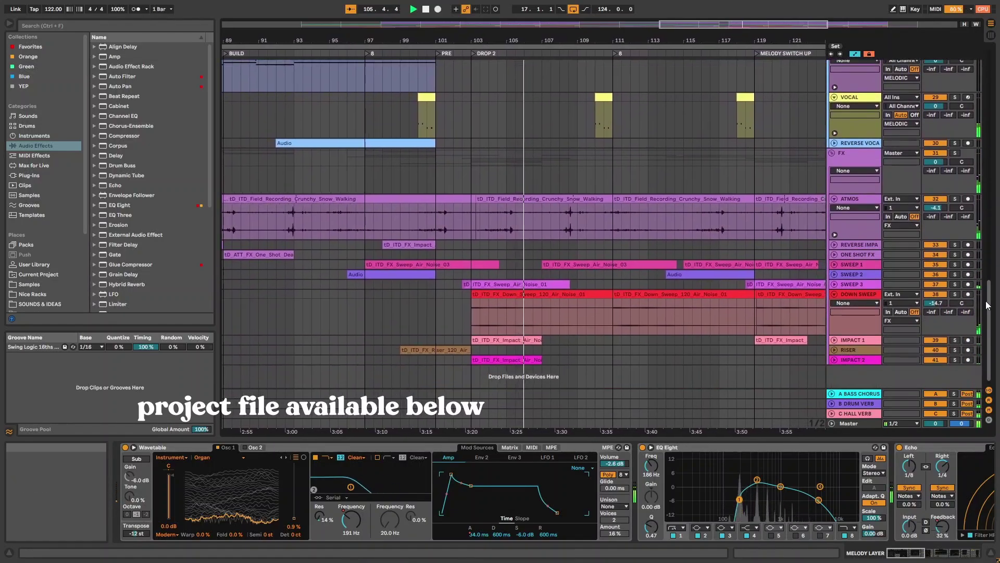
click(836, 265)
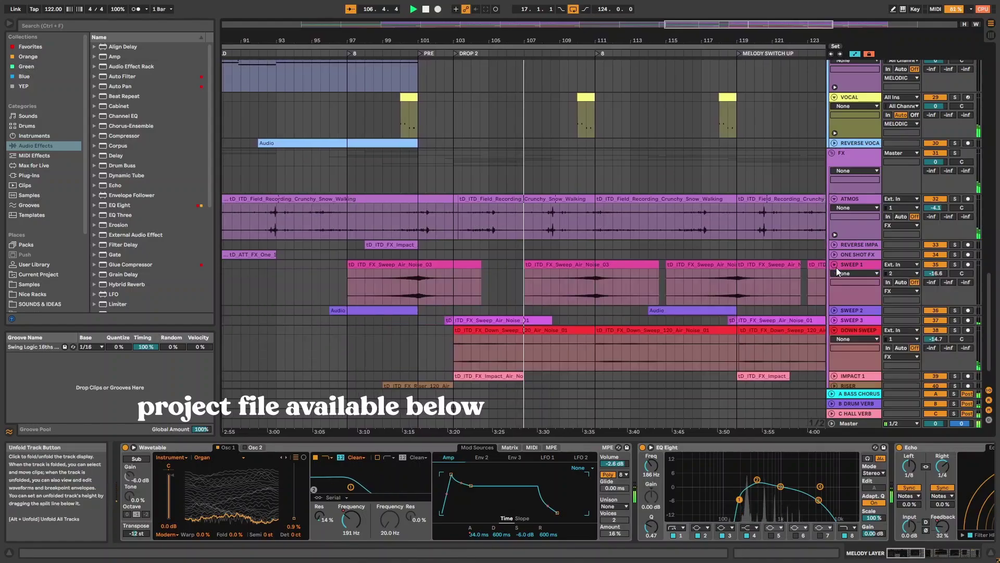
click(836, 311)
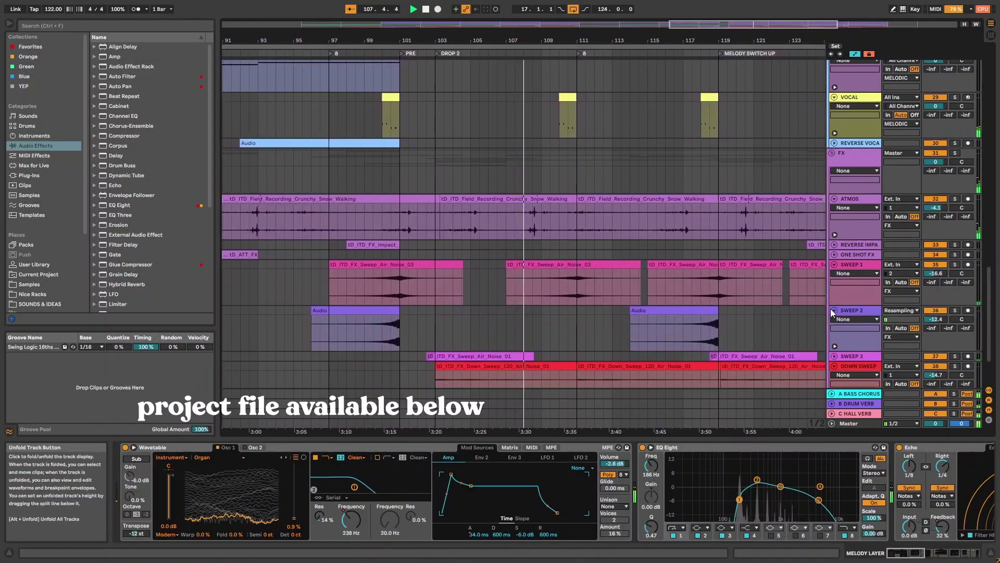
scroll(766, 324, down, 3)
click(835, 287)
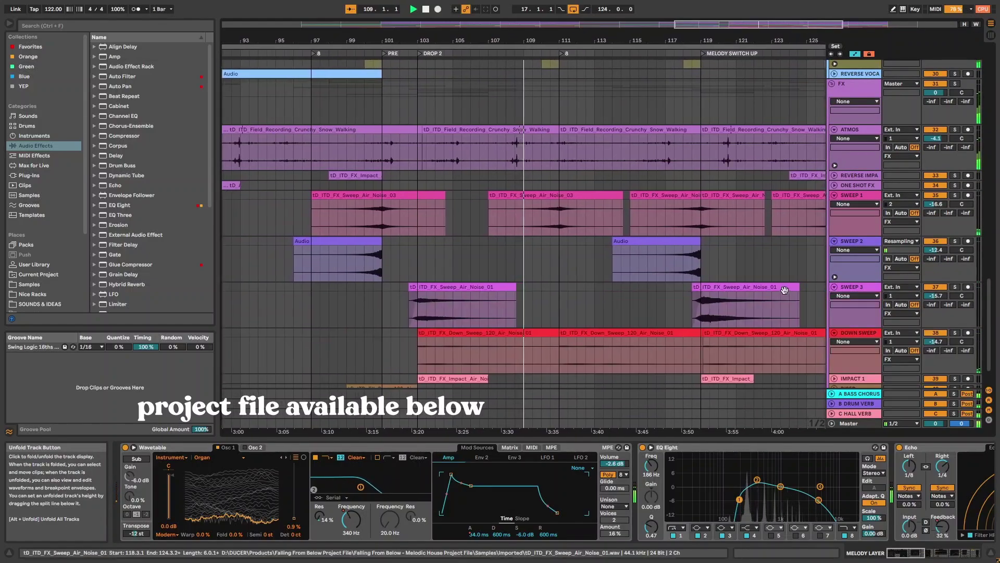
Unfold the IMPACT 1, RISER and IMPACT 2 tracks at the end of the FX group.
scroll(835, 313, down, 2)
click(835, 340)
scroll(829, 333, down, 1)
scroll(812, 339, down, 1)
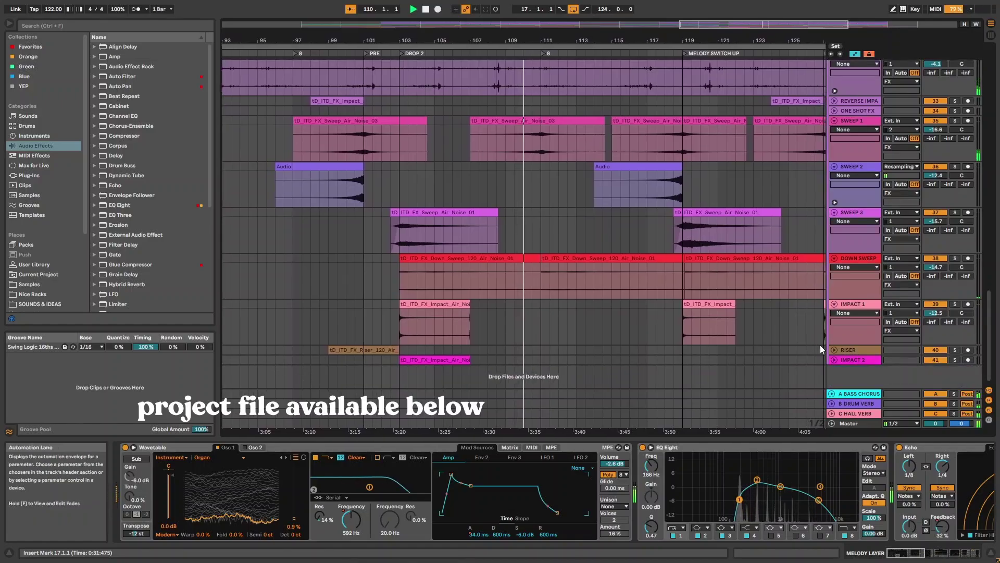
click(835, 348)
scroll(828, 351, down, 2)
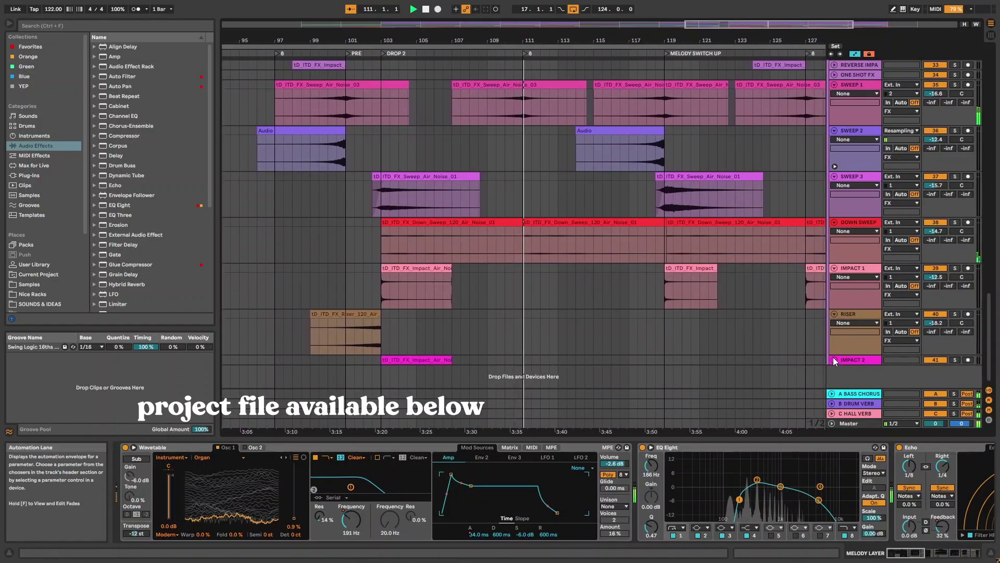
scroll(805, 344, down, 1)
click(834, 323)
Examine the device chains on the BASS CHORUS, DRUM VERB and HALL VERB return tracks, through to HALL VERB's last effects.
click(863, 393)
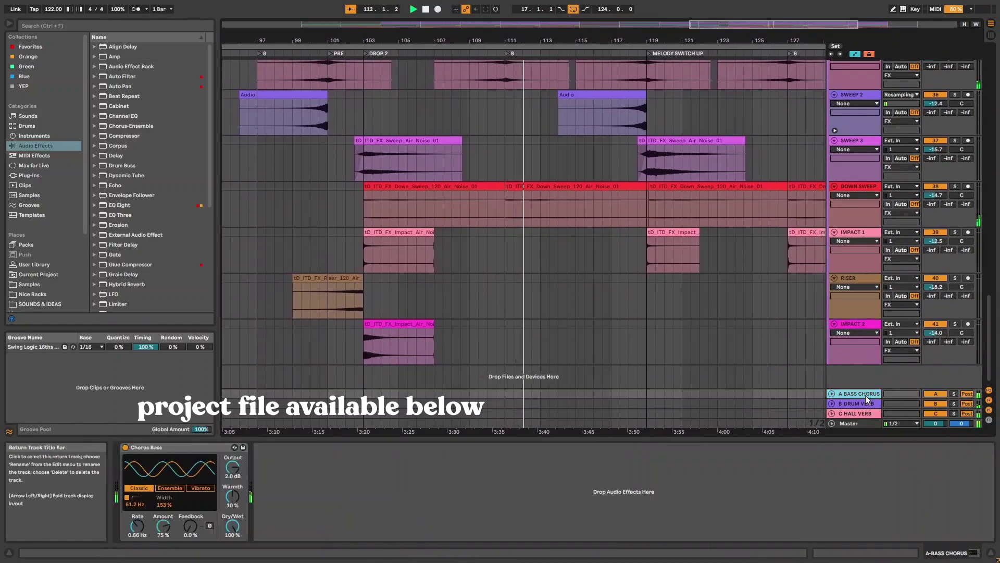
click(859, 404)
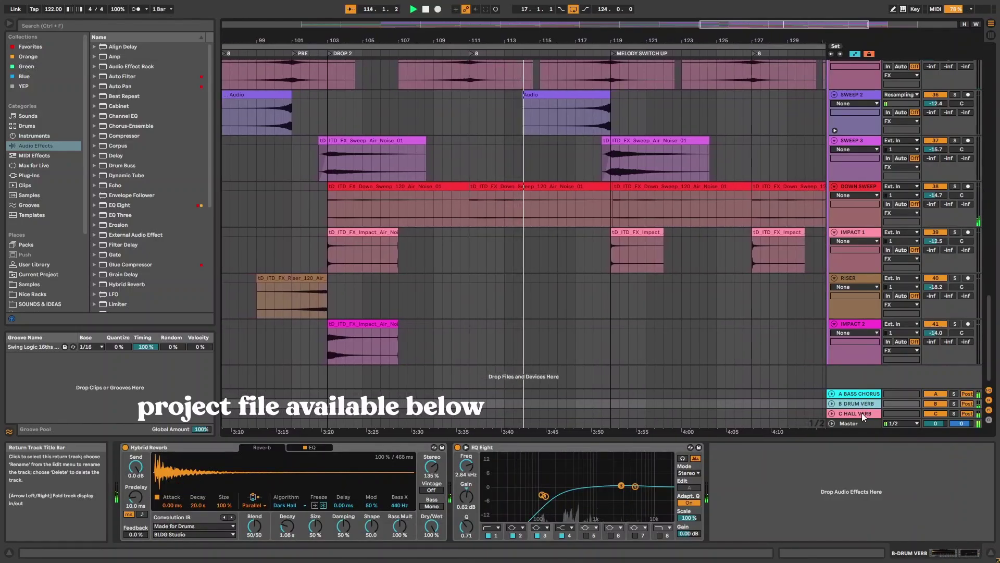
click(861, 413)
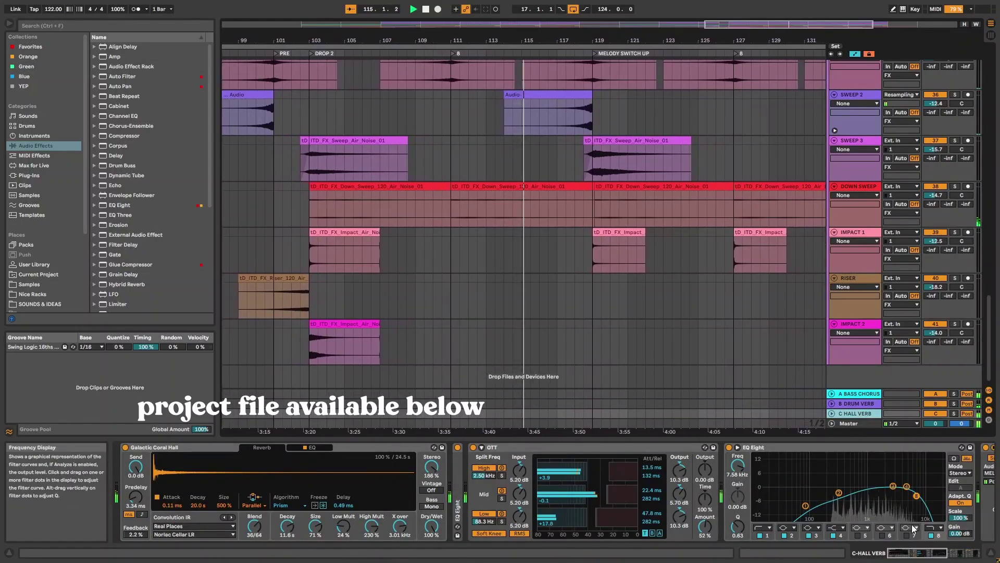
drag(923, 555, 959, 552)
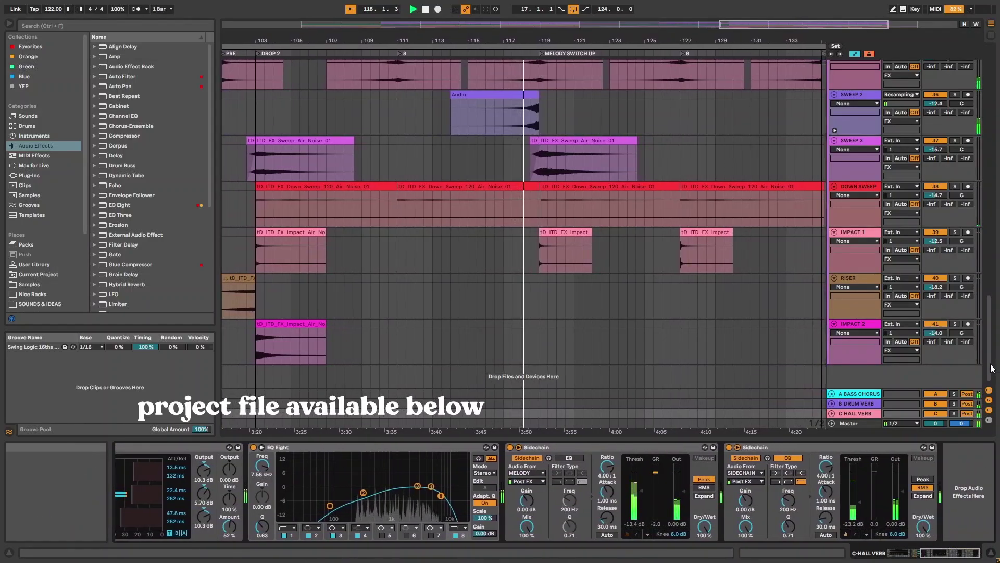
Examine the MELODY track's device chain and its notes in the melody switch-up section.
drag(990, 366, 989, 242)
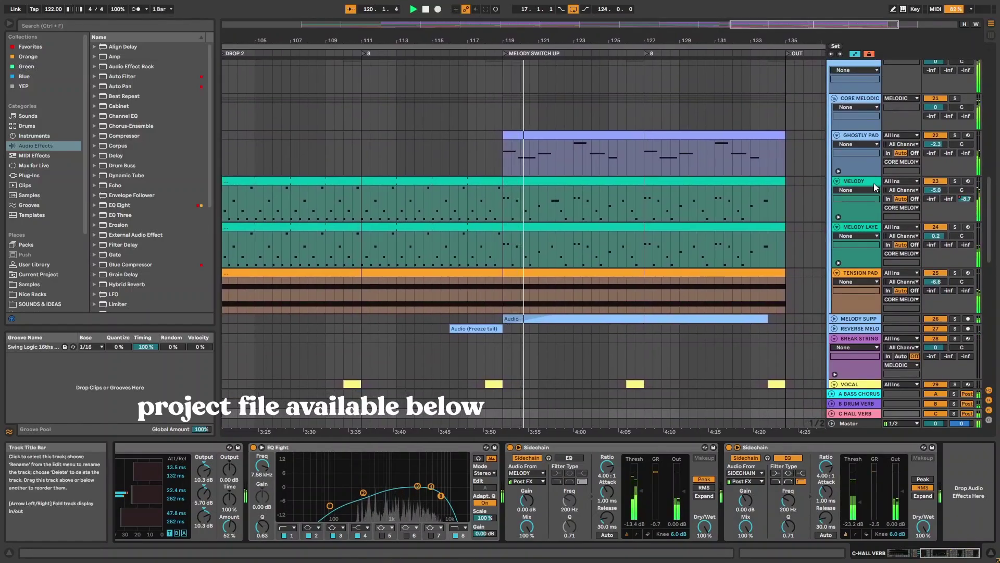
click(704, 178)
scroll(620, 190, up, 2)
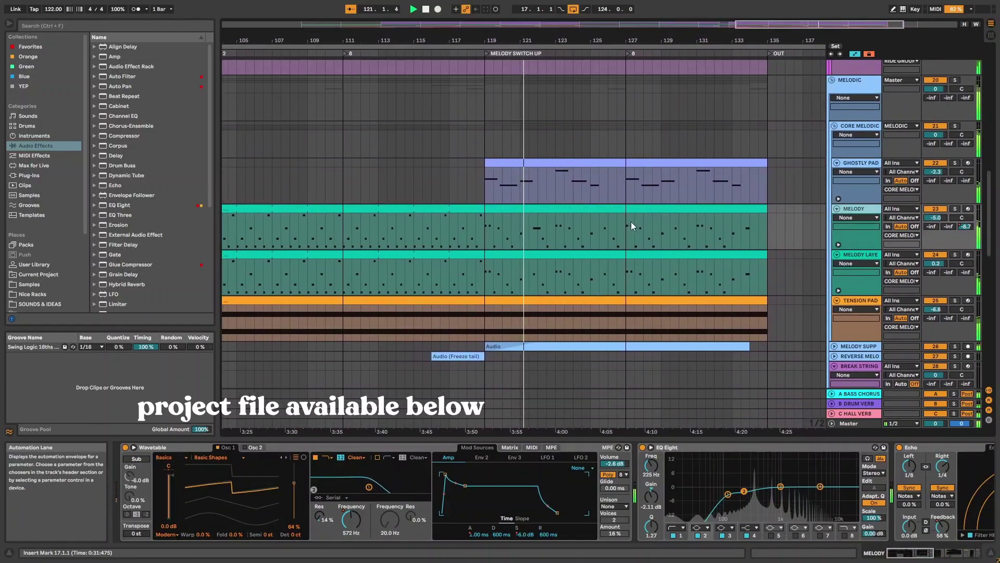
Unfold the TOP LOOP 1, PERC LOOP 1 and PERCS tracks in the DRUMS group to show their waveforms.
scroll(629, 233, up, 2)
scroll(629, 234, up, 4)
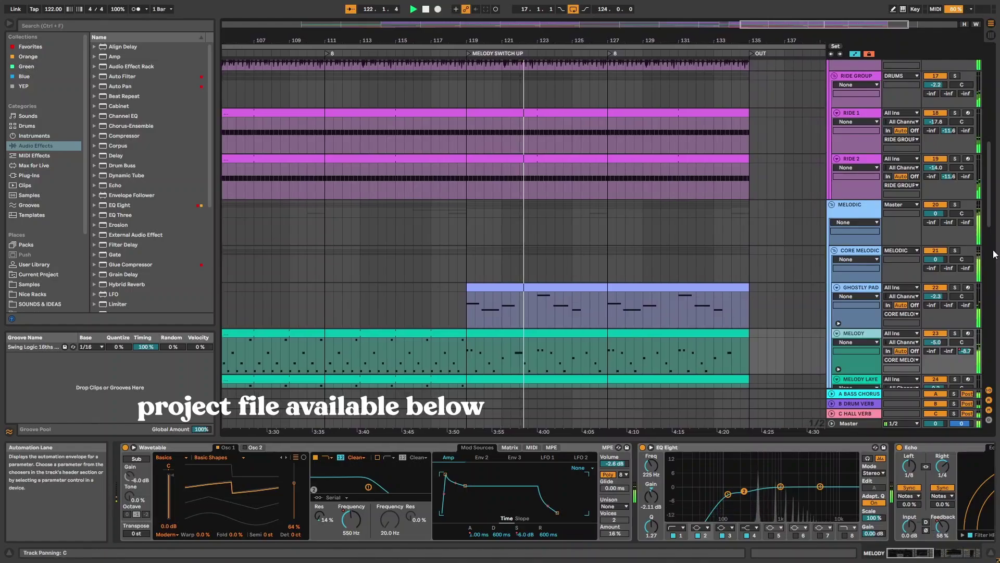
drag(990, 222, 995, 159)
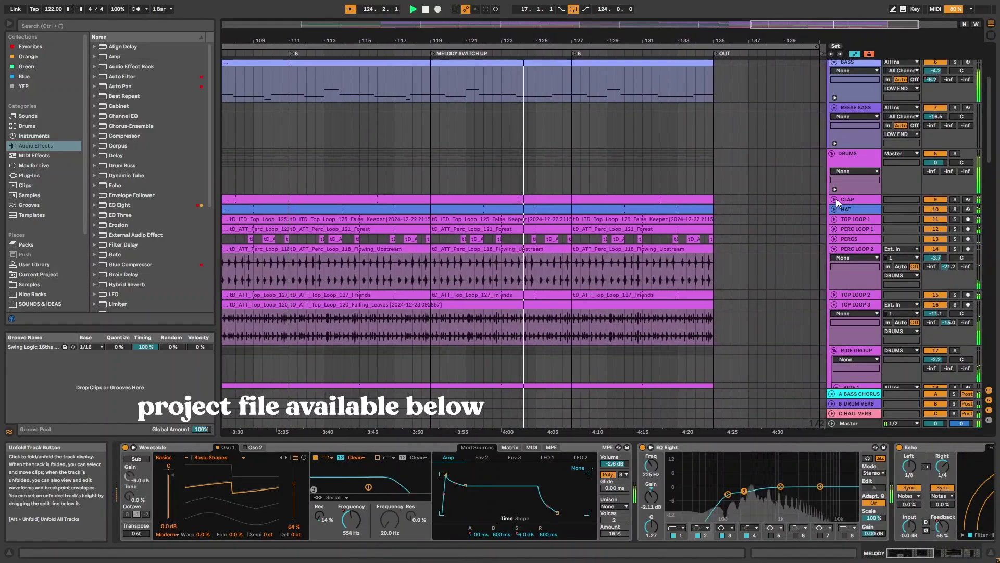
click(836, 219)
click(835, 264)
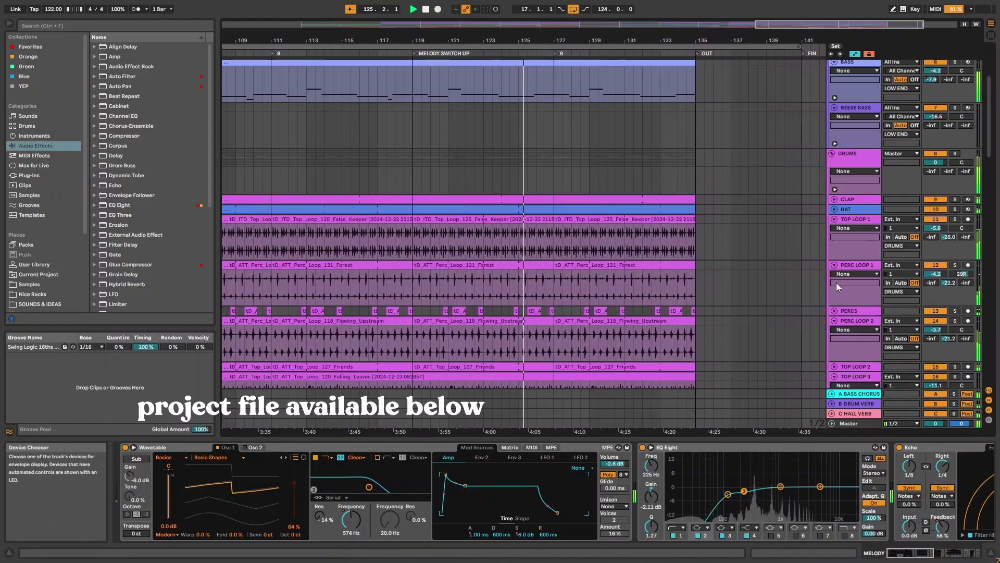
click(835, 313)
click(835, 376)
scroll(855, 385, down, 3)
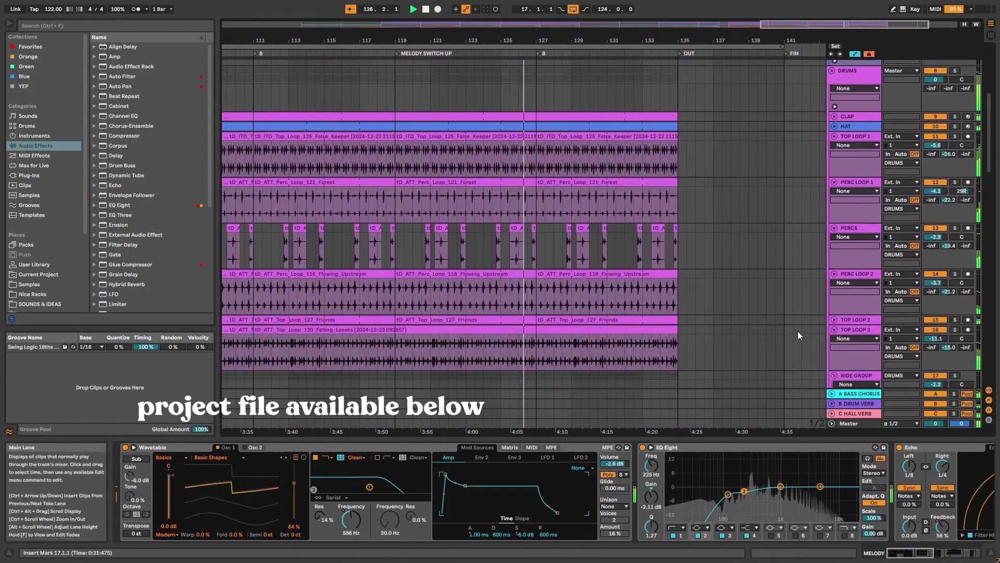
Show the Master track's device chain and turn off the arrangement loop during playback.
click(864, 423)
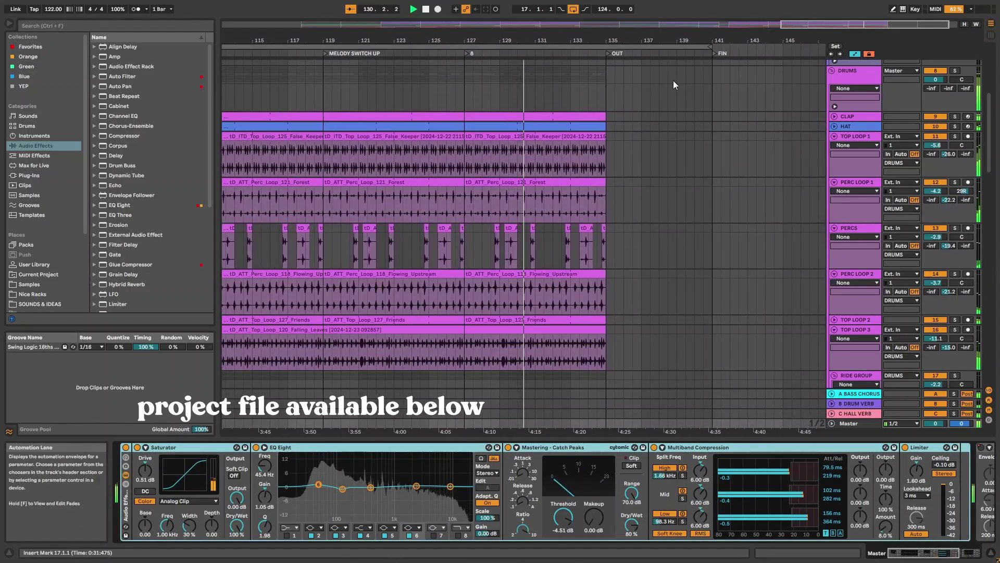
click(572, 10)
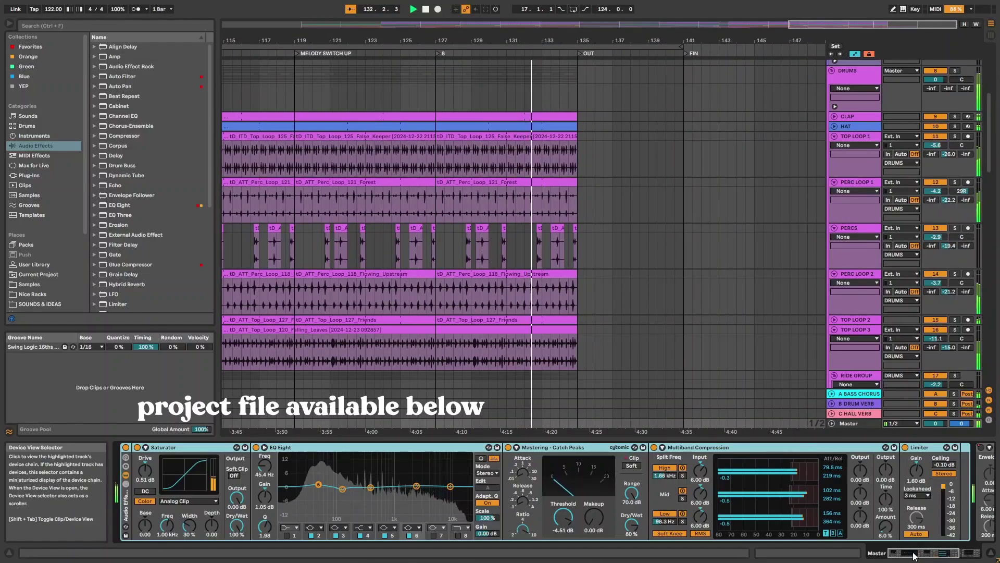
Select the frequency of the Auto Filter at the end of the Master chain and unfold the Master track's automation.
drag(914, 556, 938, 554)
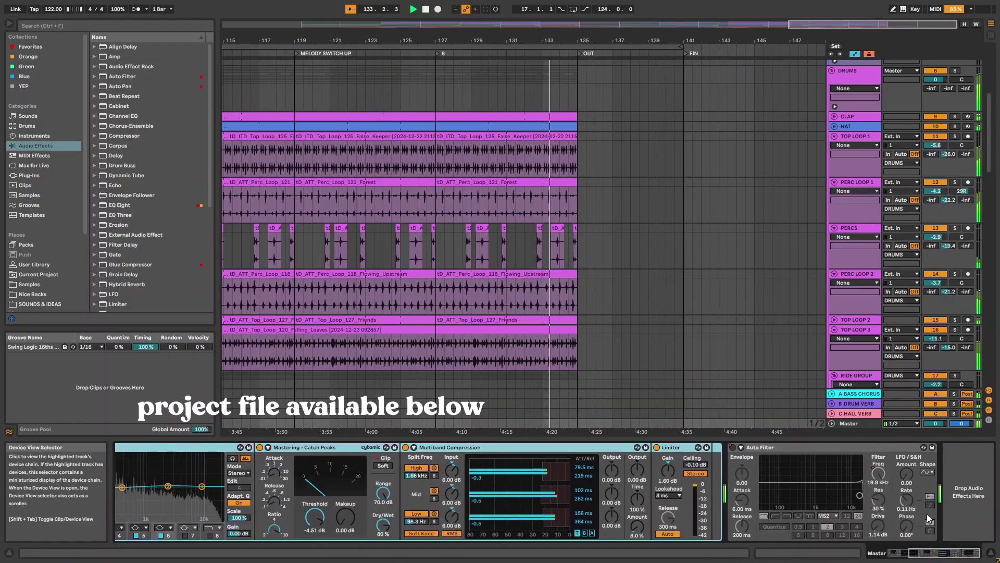
click(879, 481)
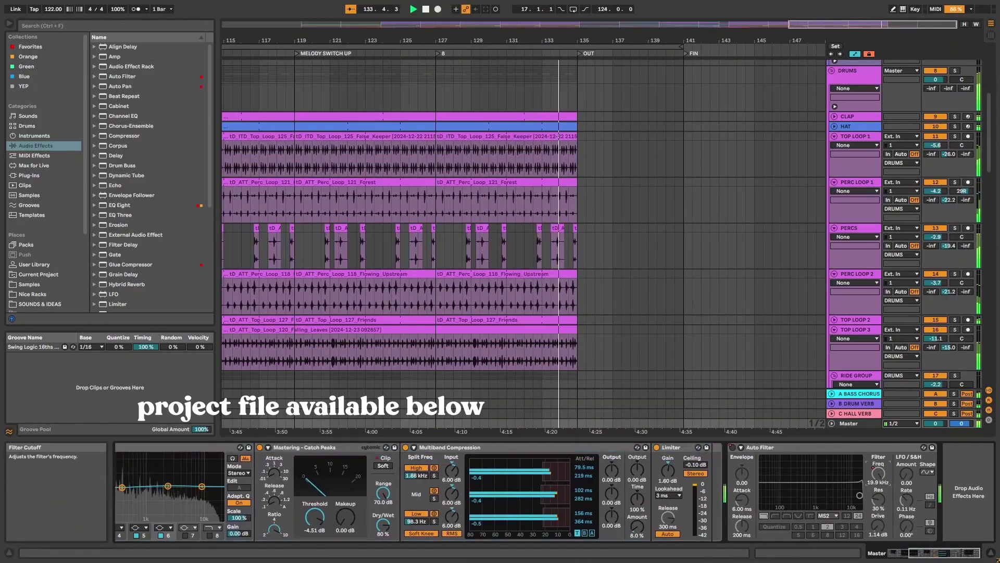
click(832, 423)
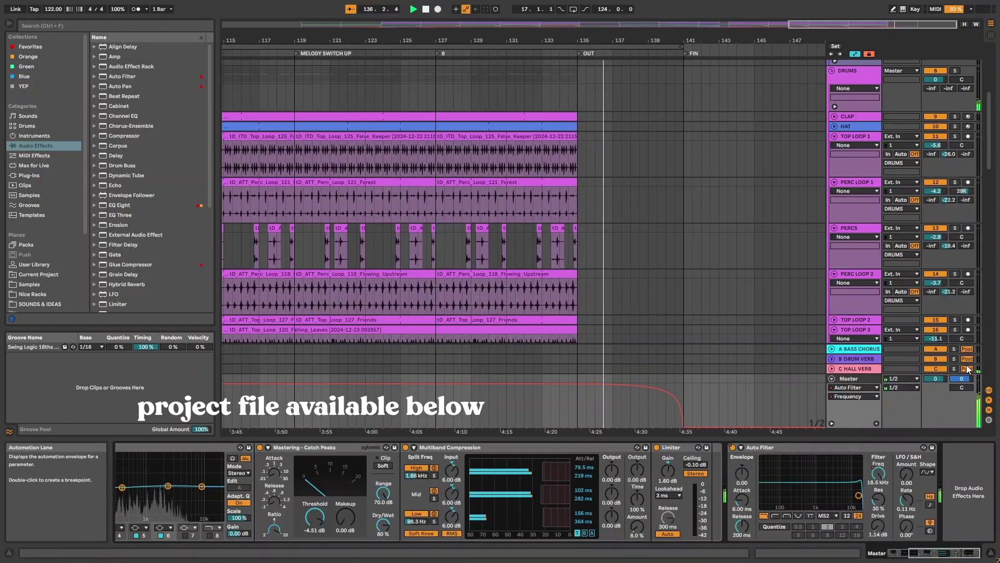
Examine the ATMOS track's clips and device chain in the FX group during the outro.
drag(990, 166, 996, 324)
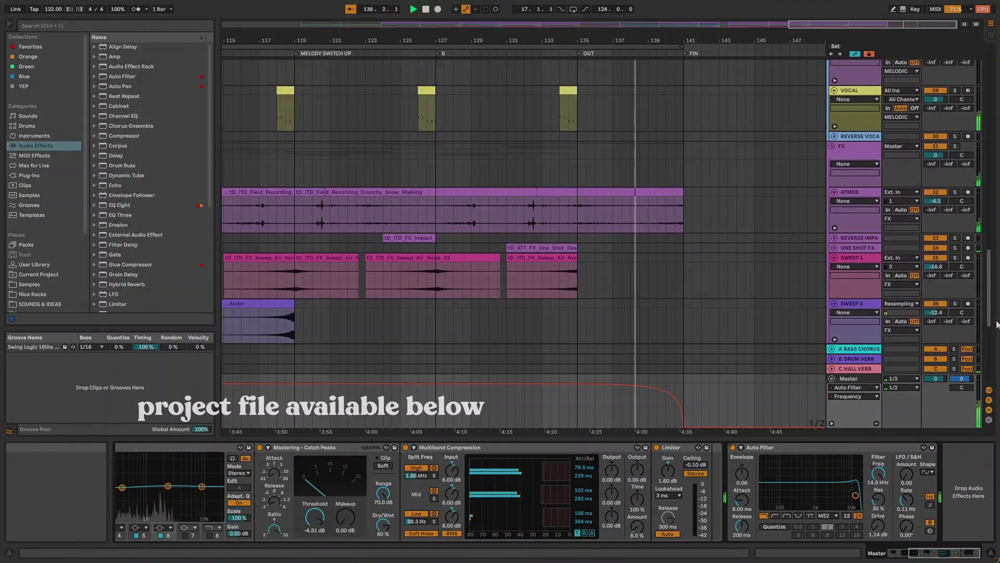
click(860, 193)
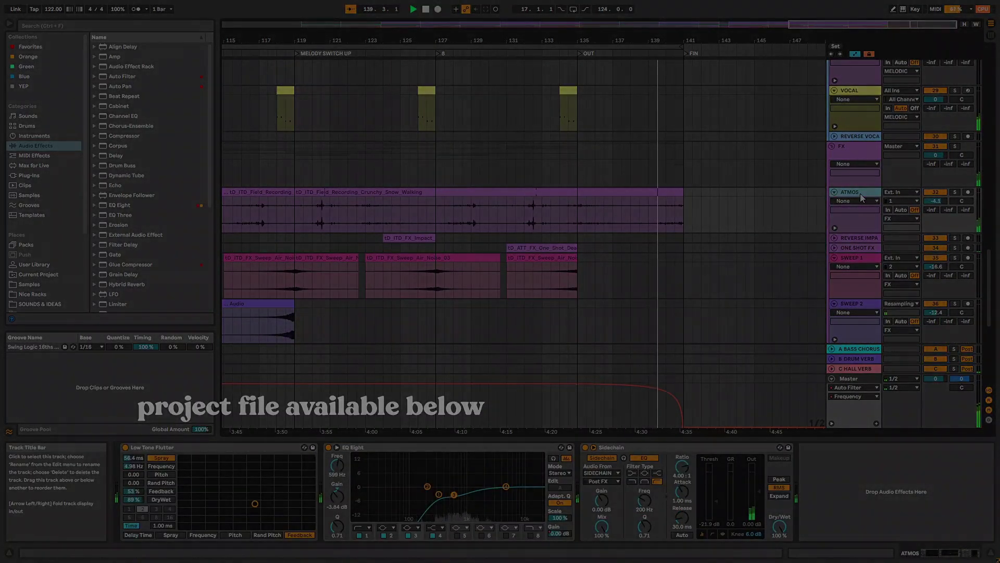